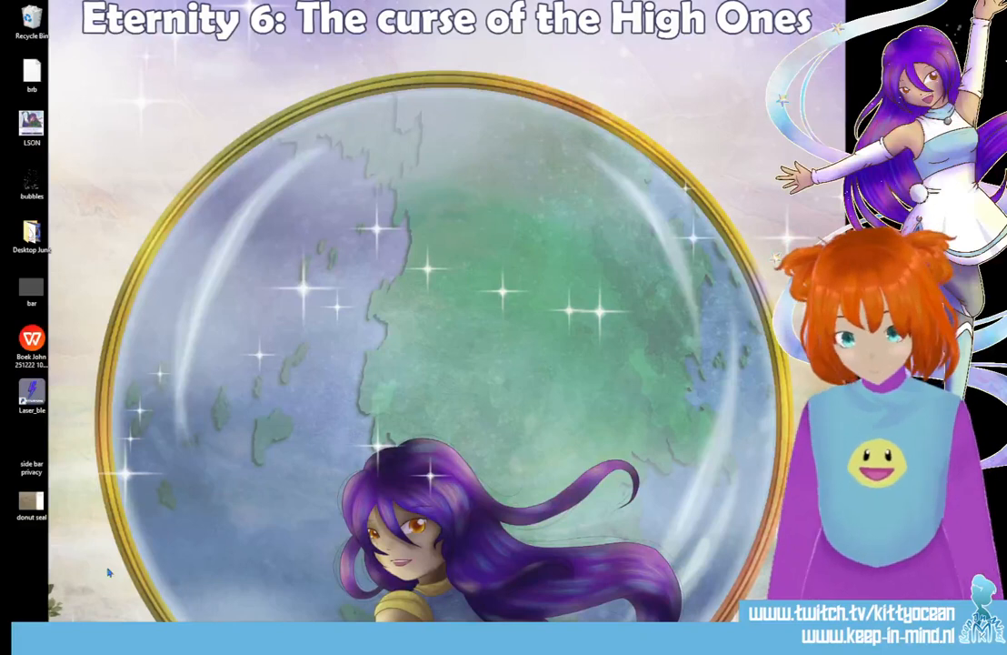
# Step: Choose the 5 px brush preset and maximize the penbase0002024.psd document window
pyautogui.moveTo(111, 636)
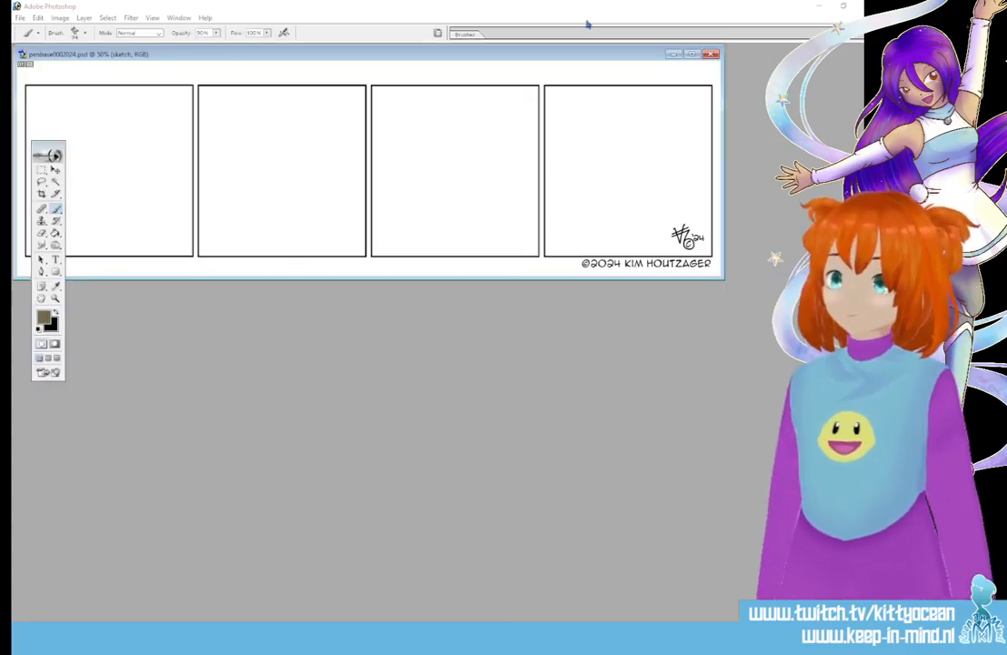
pyautogui.click(465, 37)
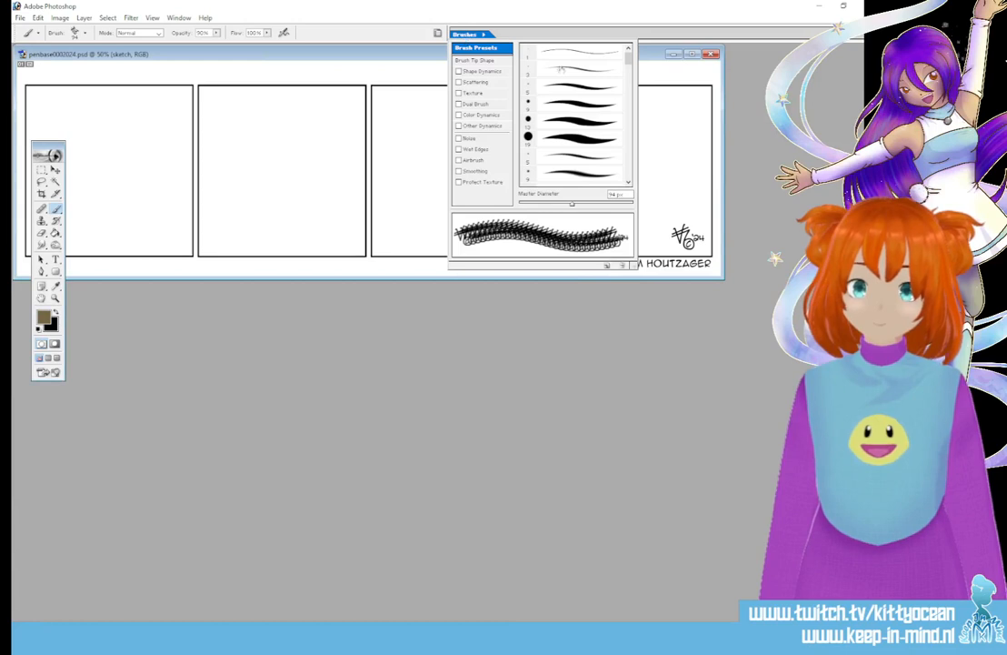
pyautogui.click(505, 83)
pyautogui.click(692, 55)
pyautogui.click(692, 55)
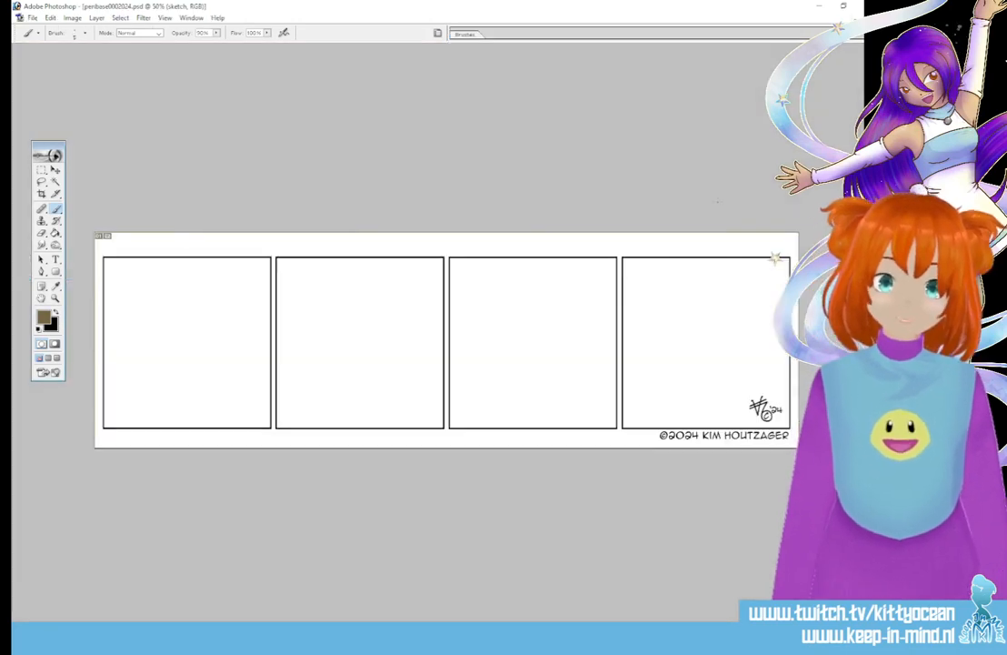
pyautogui.moveTo(490, 363)
pyautogui.mouseDown()
pyautogui.moveTo(514, 364)
pyautogui.moveTo(514, 386)
pyautogui.mouseUp()
pyautogui.hotkey('ctrl', 'z')
pyautogui.hotkey('ctrl', 'z')
pyautogui.hotkey('ctrl', 'a')
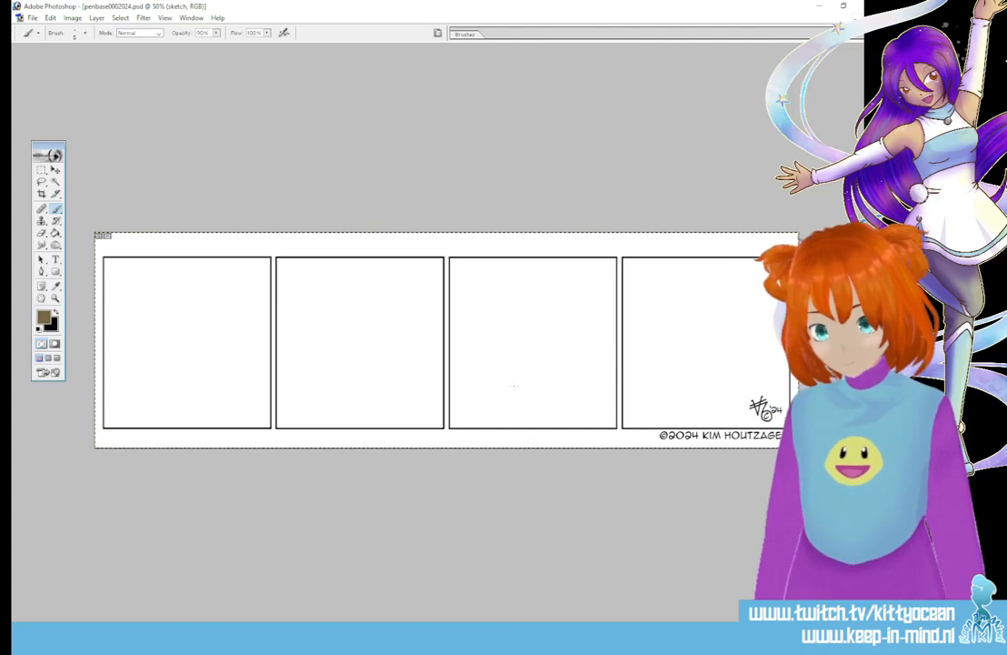
pyautogui.click(460, 36)
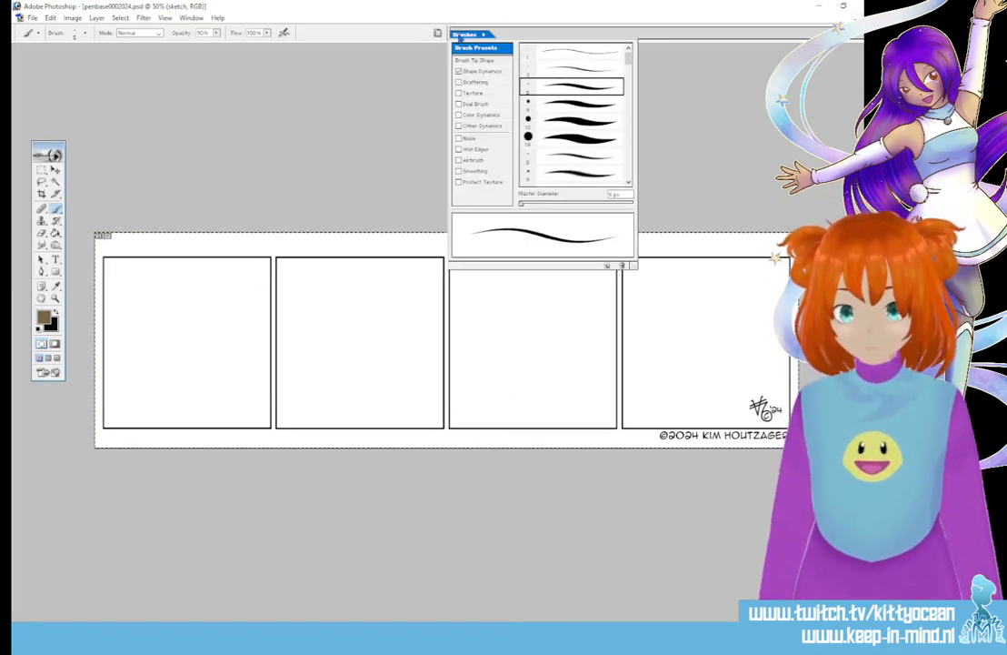
pyautogui.click(822, 5)
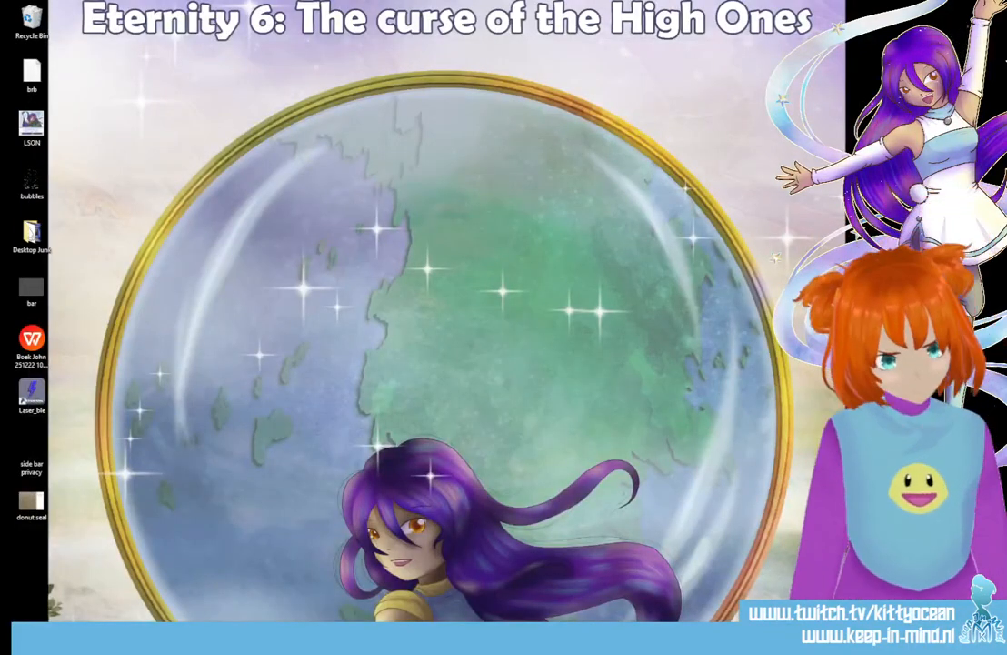
pyautogui.hotkey('alt', 'Tab')
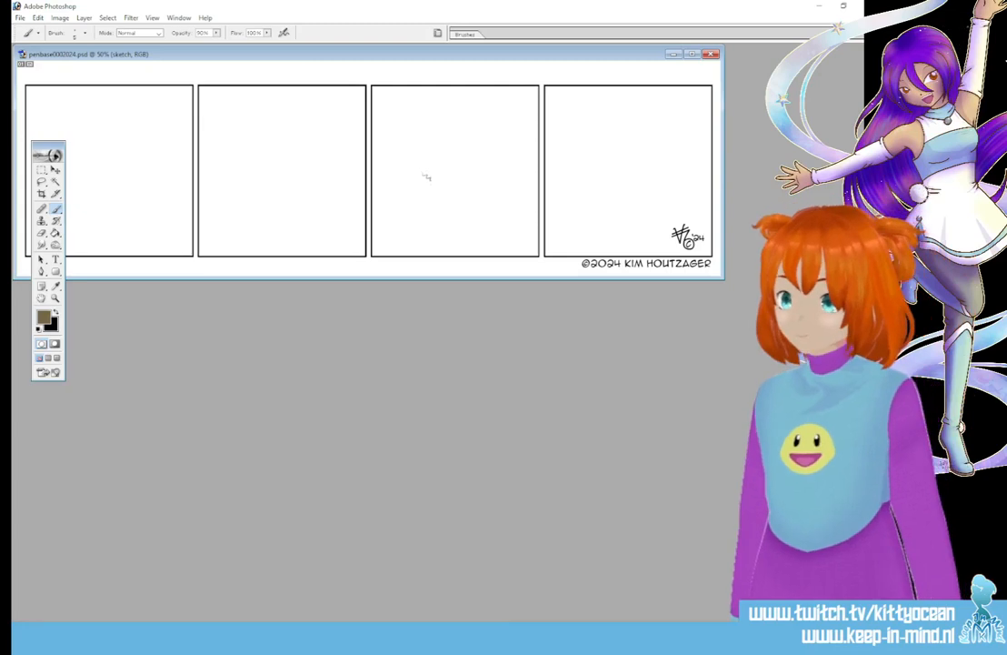
pyautogui.moveTo(423, 176); pyautogui.dragTo(442, 181)
pyautogui.hotkey('ctrl', 'z')
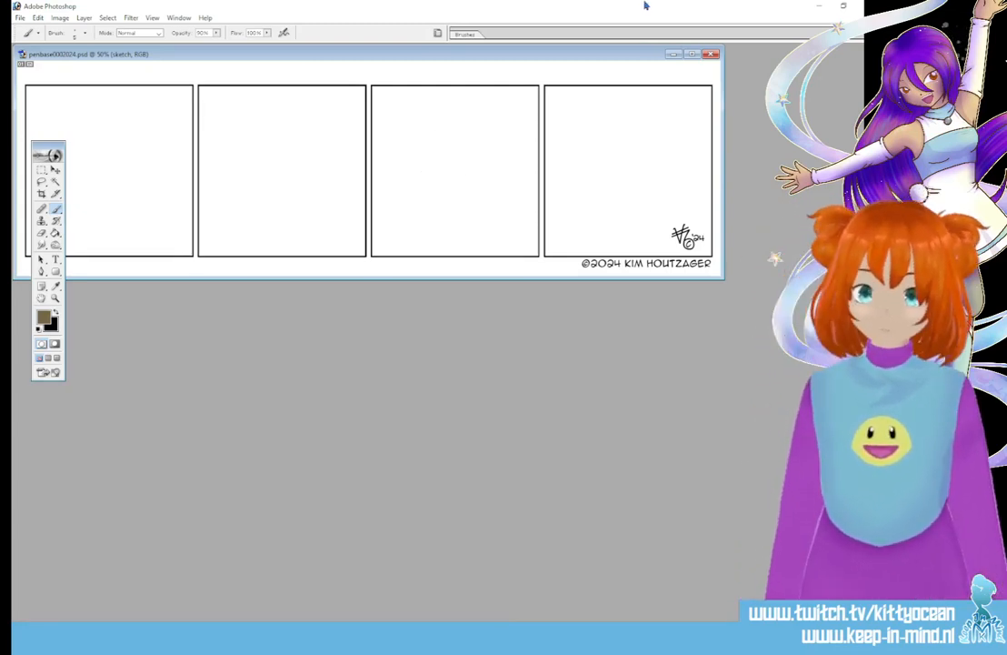
# Step: Maximize the blank comic template's window and save the document under the name 825.psd
pyautogui.click(692, 54)
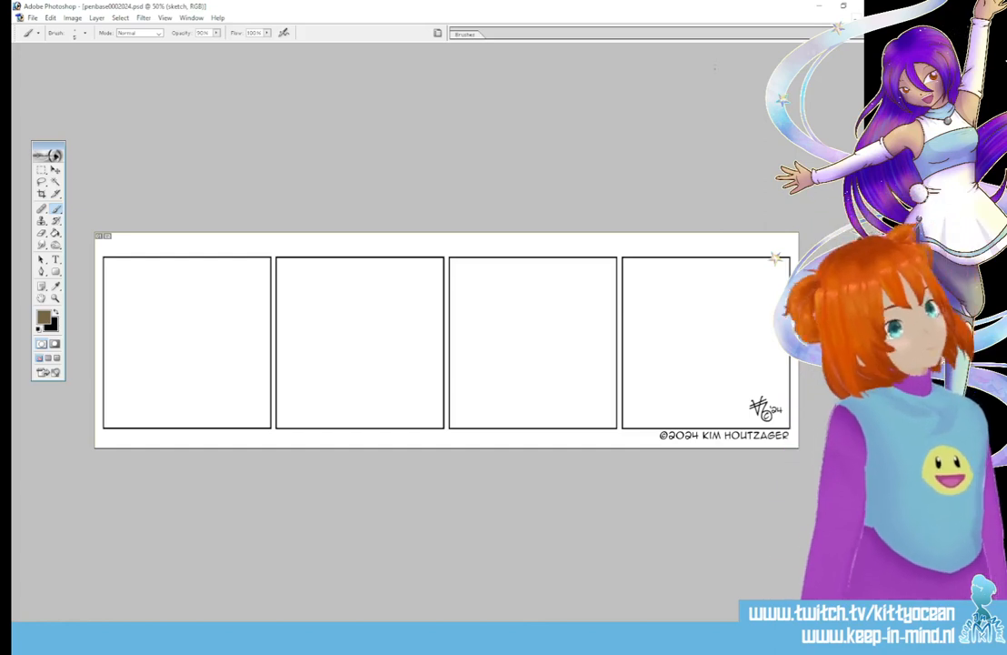
pyautogui.click(33, 18)
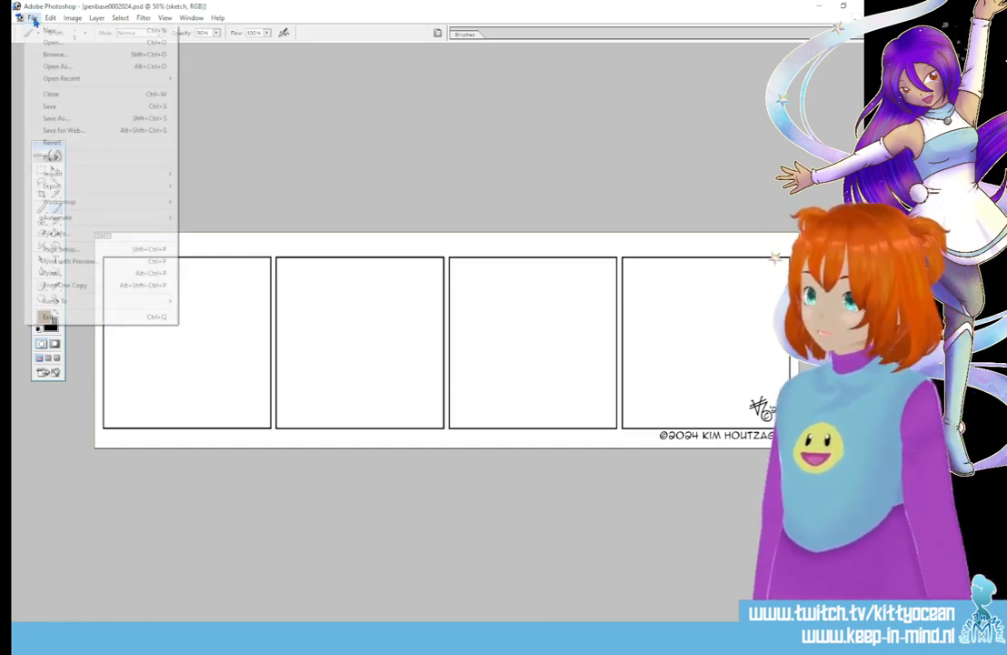
pyautogui.click(72, 118)
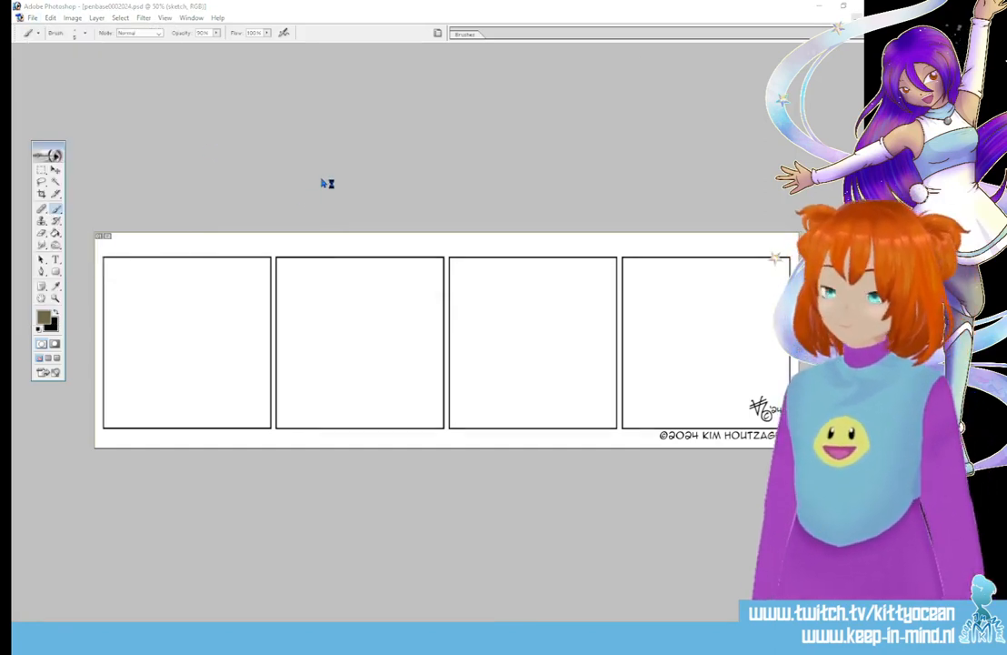
pyautogui.moveTo(463, 106); pyautogui.dragTo(1006, 106)
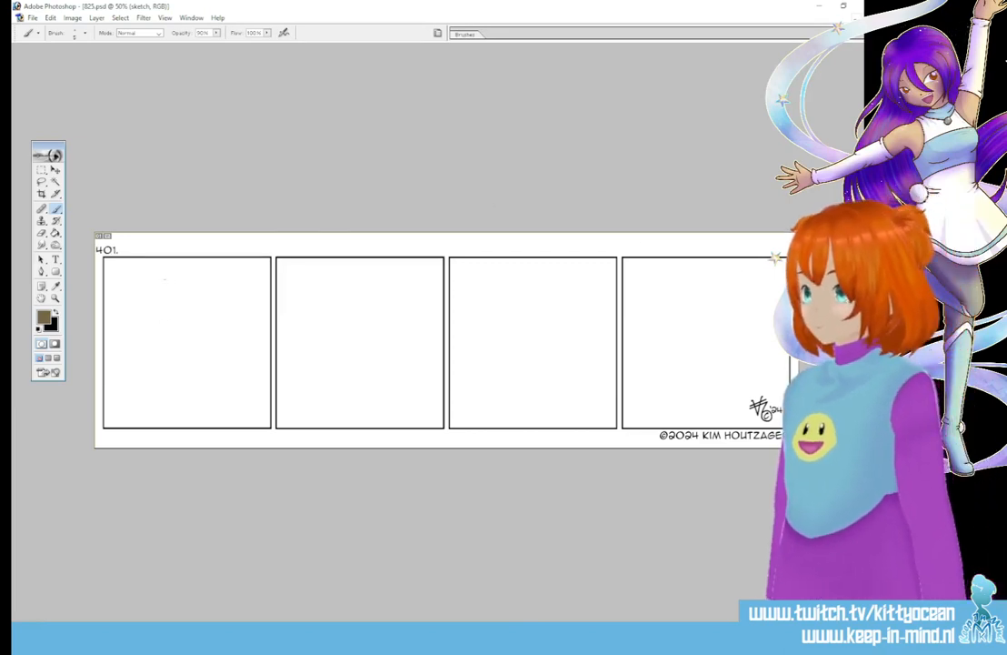
# Step: Change the strip number above the first panel to 825
pyautogui.press('t')
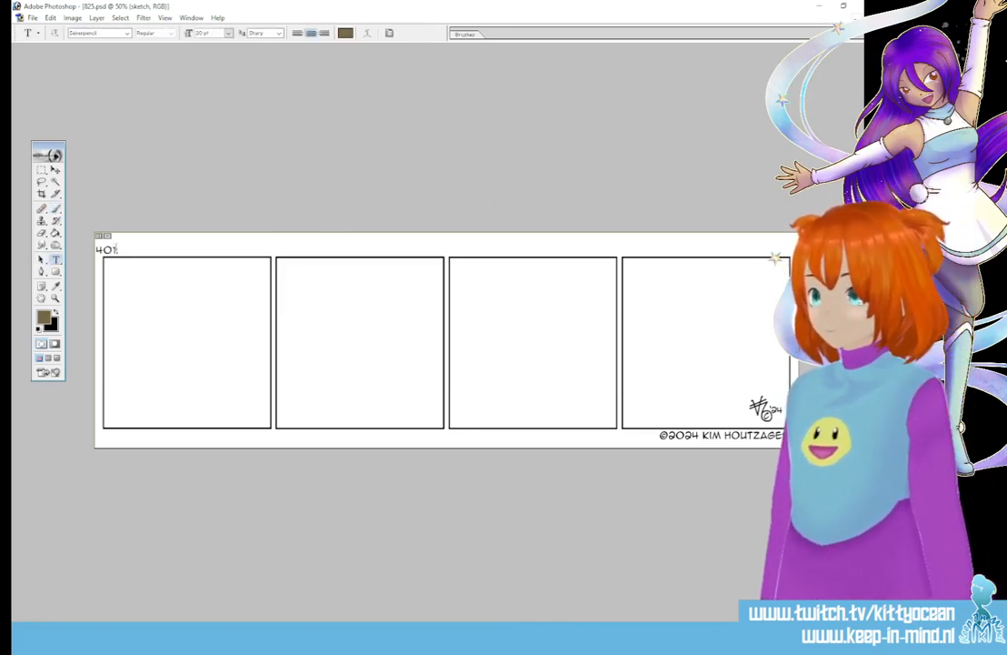
pyautogui.moveTo(116, 250); pyautogui.dragTo(94, 250)
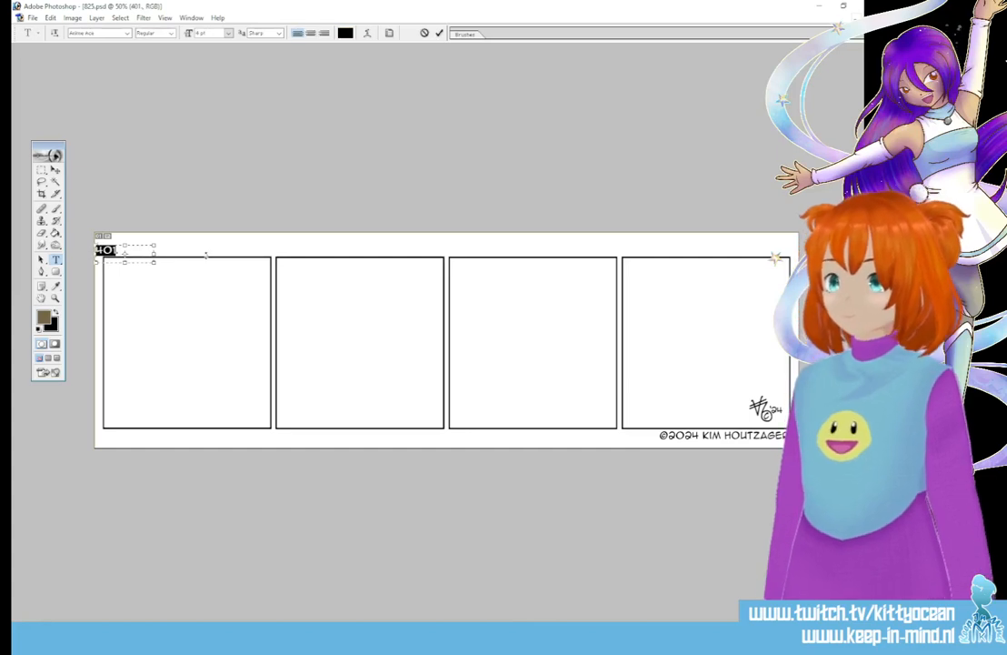
pyautogui.write('825')
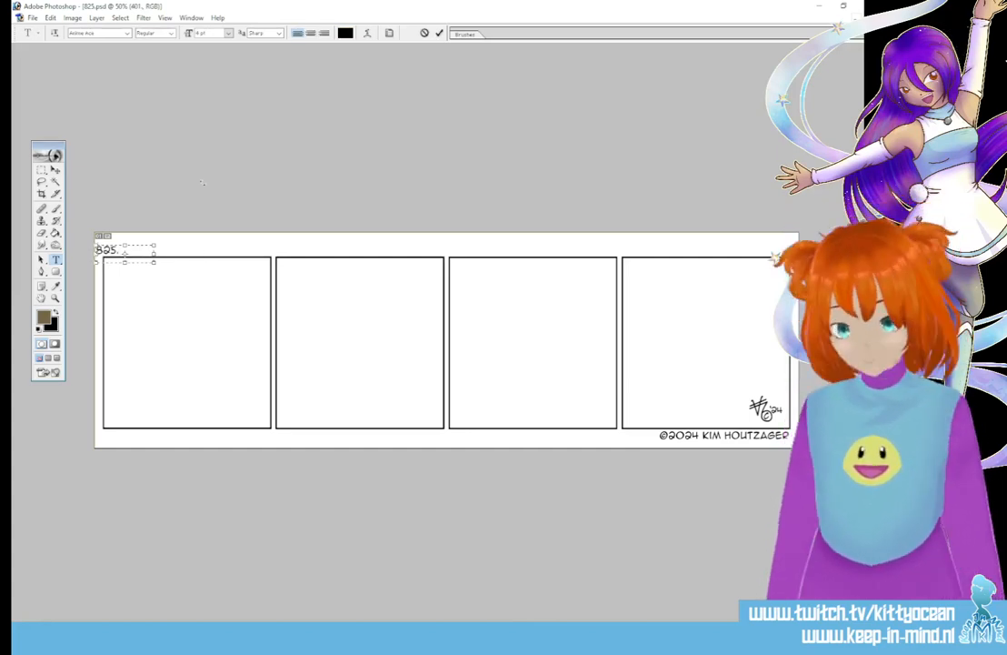
pyautogui.click(439, 33)
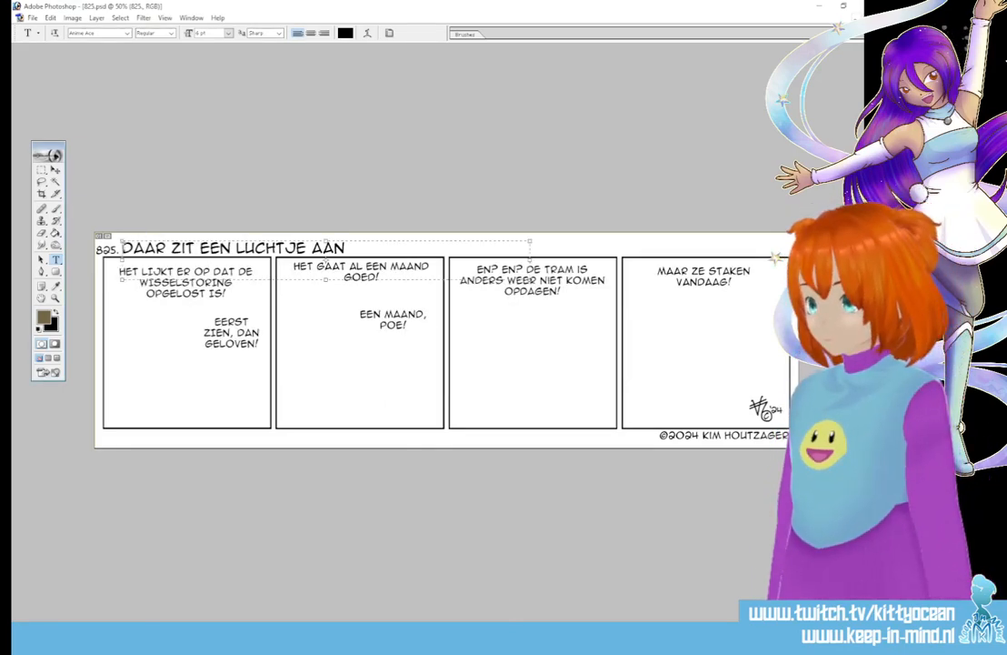
# Step: Replace the strip's title text with "Zo blijft het mooi"
pyautogui.hotkey('ctrl', 'a')
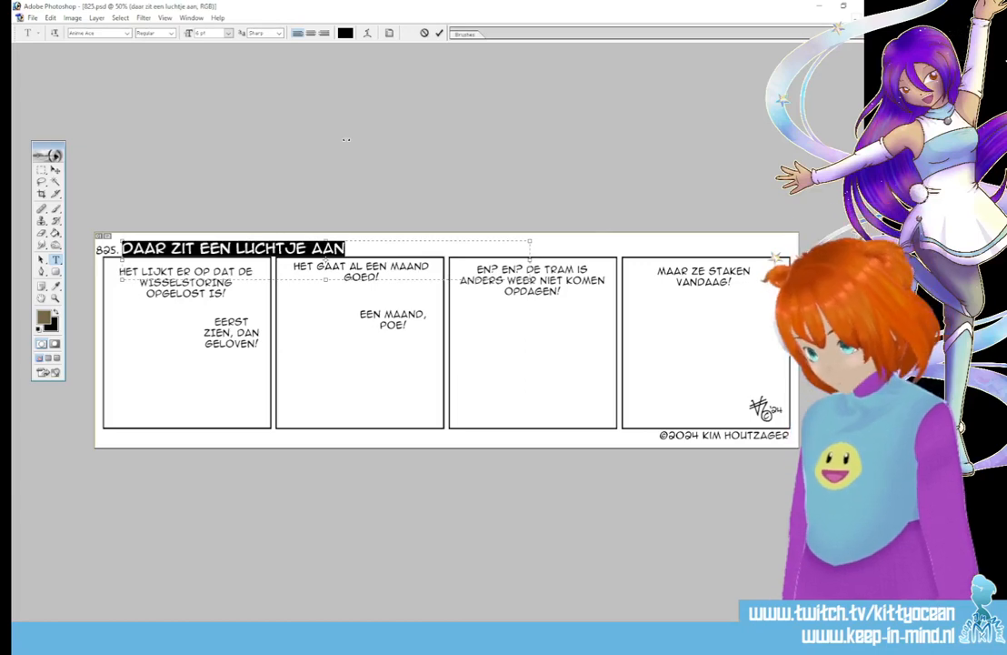
pyautogui.write('zo blijft het mo')
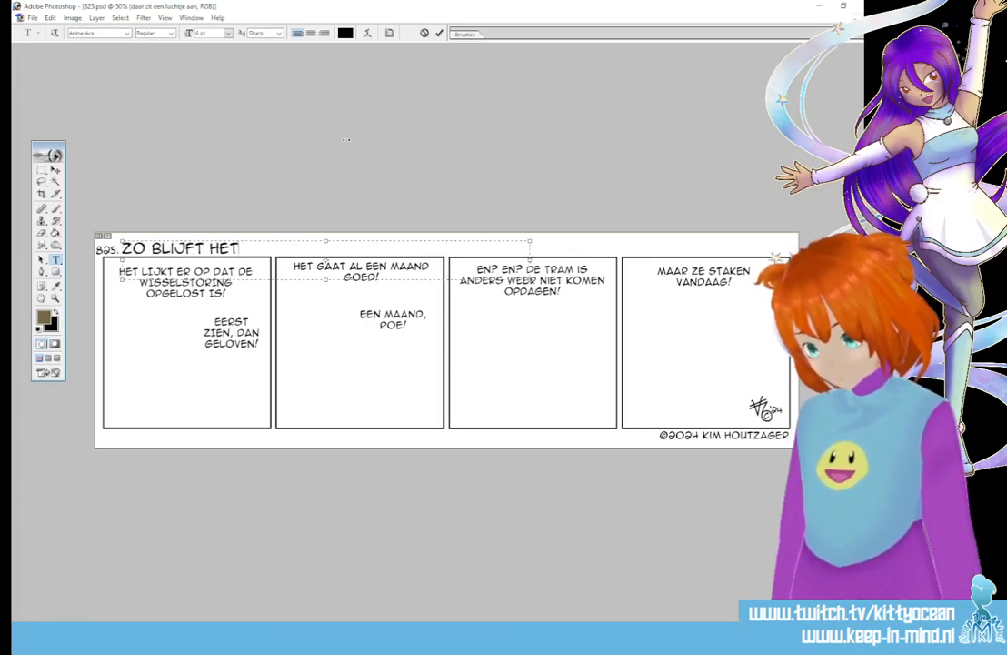
pyautogui.write('oi!')
pyautogui.click(439, 33)
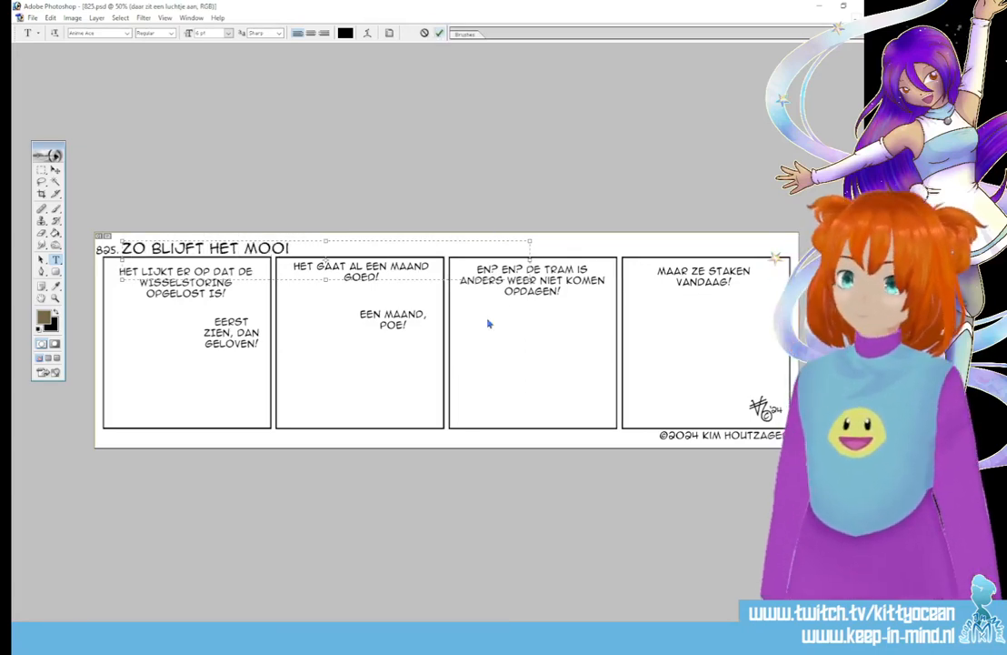
# Step: Replace the third panel's dialogue with "Wat zijn jullie stoepen mooi en netjes."
pyautogui.click(506, 284)
pyautogui.hotkey('ctrl', 'a')
pyautogui.write('wat zij')
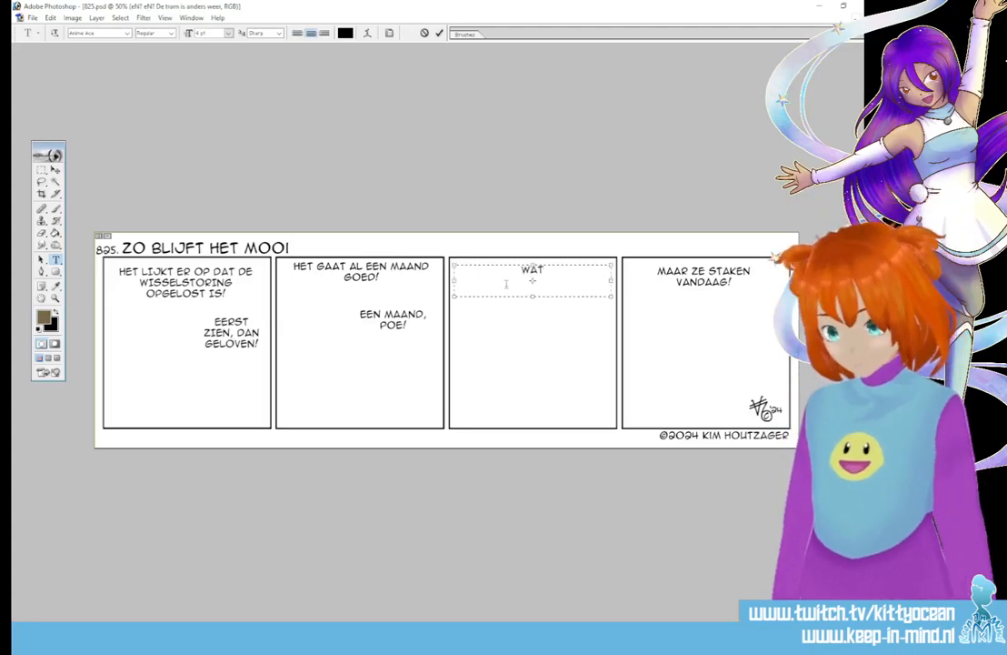
pyautogui.write('n jullie')
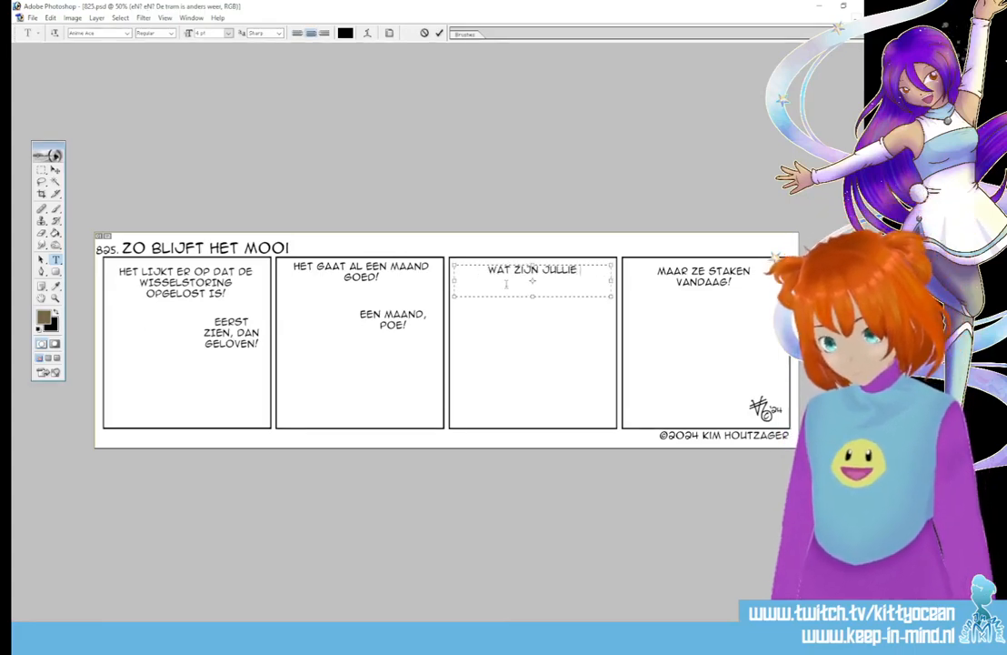
pyautogui.write(' stoepen')
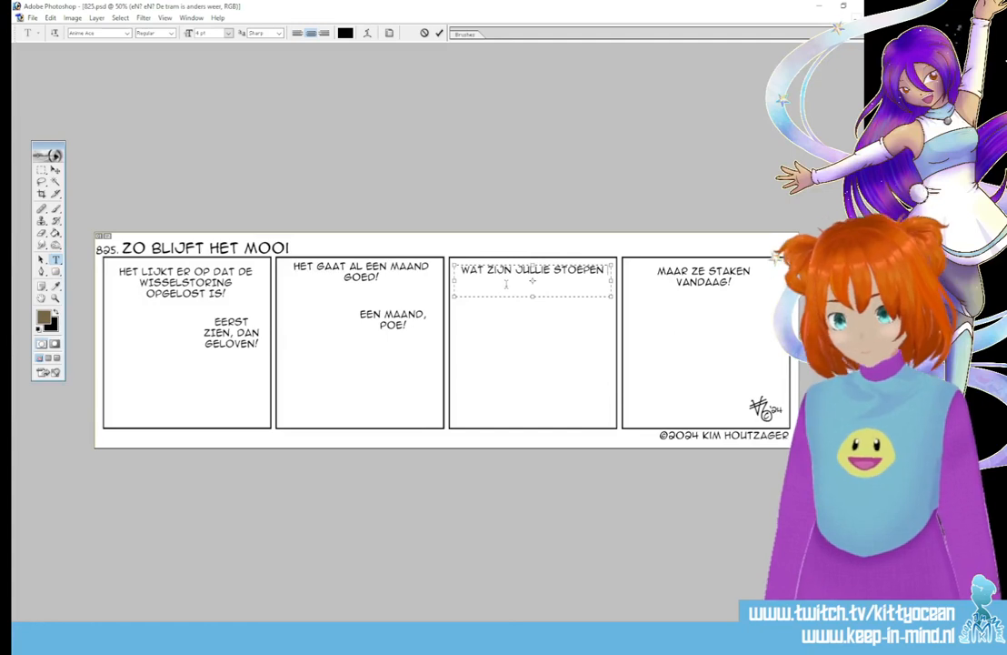
pyautogui.write(' mooi en netjes')
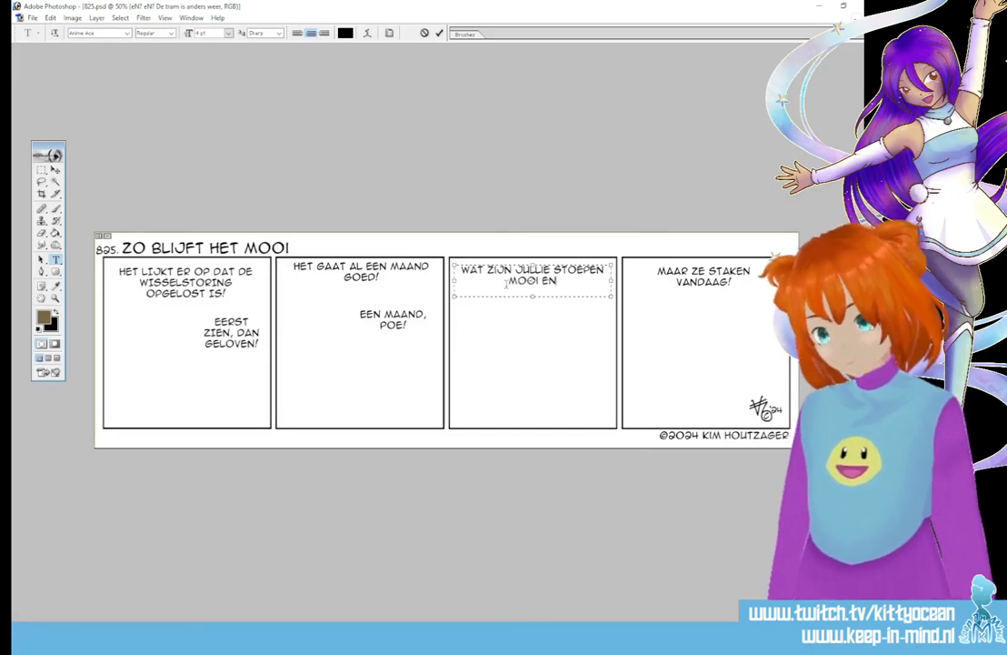
pyautogui.write('.')
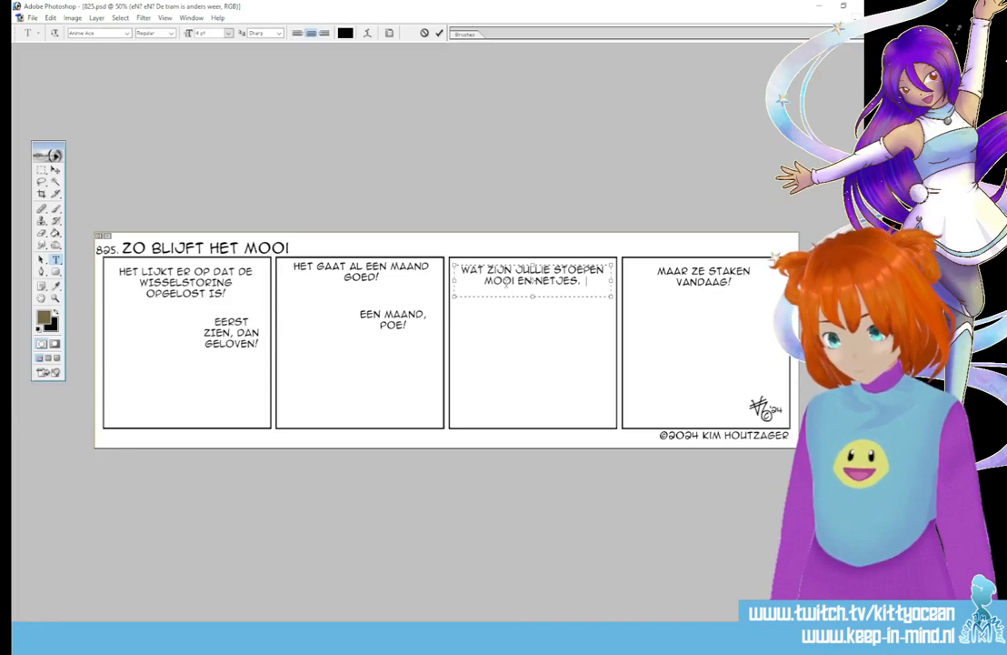
pyautogui.write(' gaa')
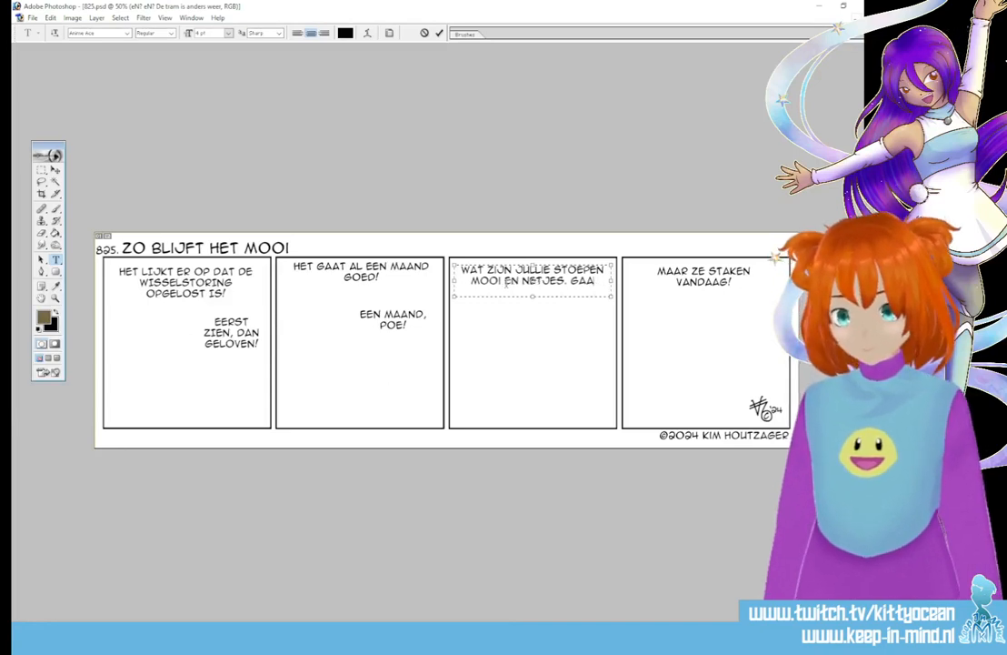
pyautogui.press('BackSpace')
pyautogui.press('BackSpace')
pyautogui.press('BackSpace')
# Step: Make the third panel's text box taller and extend its dialogue to "Wat zijn jullie stoepen toch mooi en netjes. Zeker veel onderhoud?"
pyautogui.moveTo(533, 296); pyautogui.dragTo(533, 318)
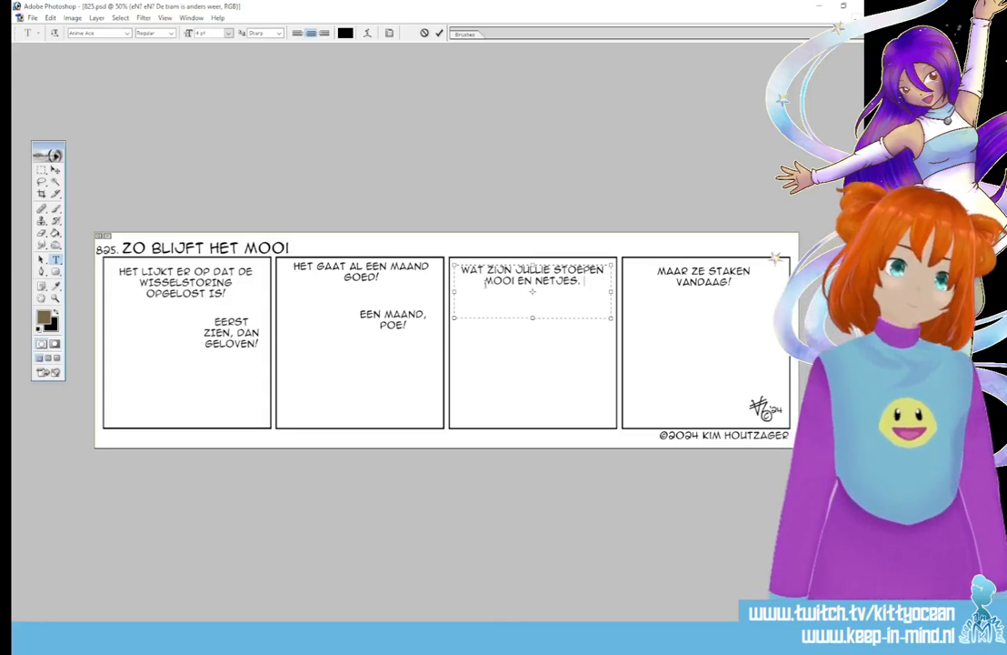
pyautogui.press('Home')
pyautogui.write('TOCH MOOI')
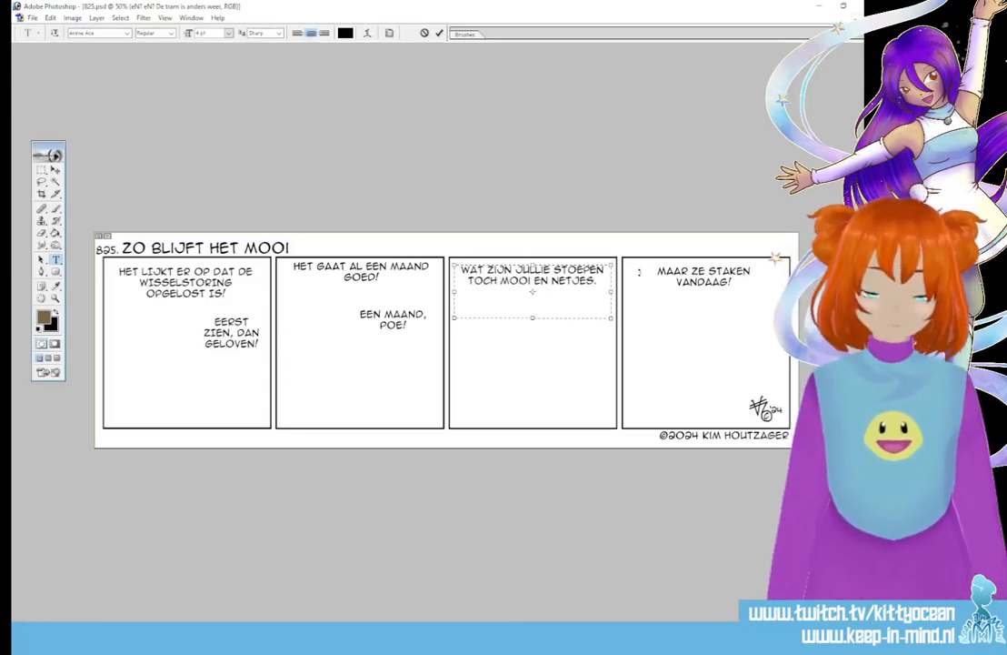
pyautogui.write(' EN NETJES. ZEKER VEEL')
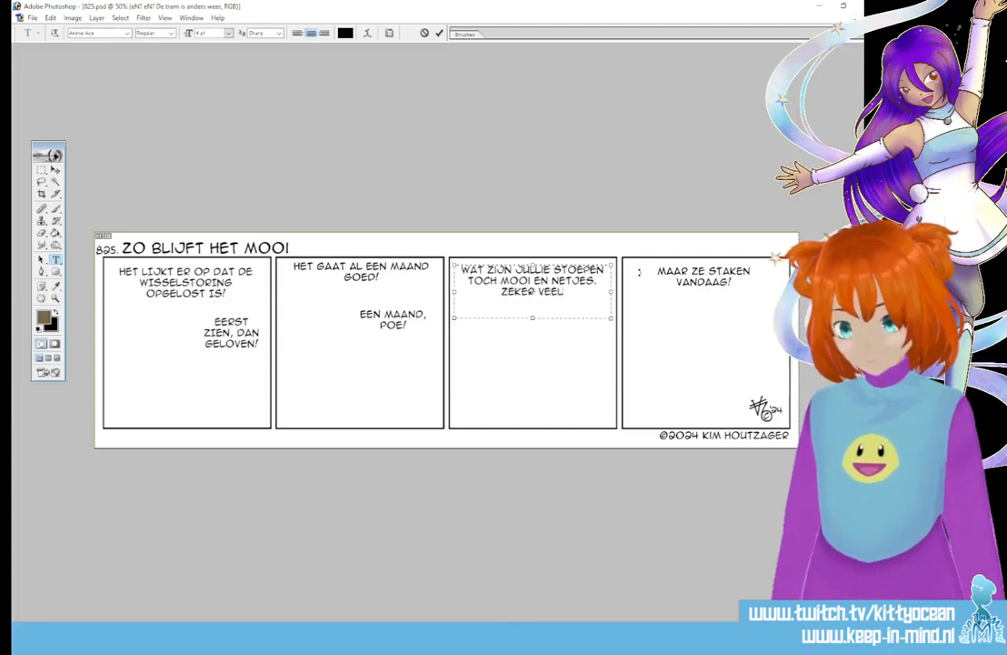
pyautogui.write(' ONDERHOUD?')
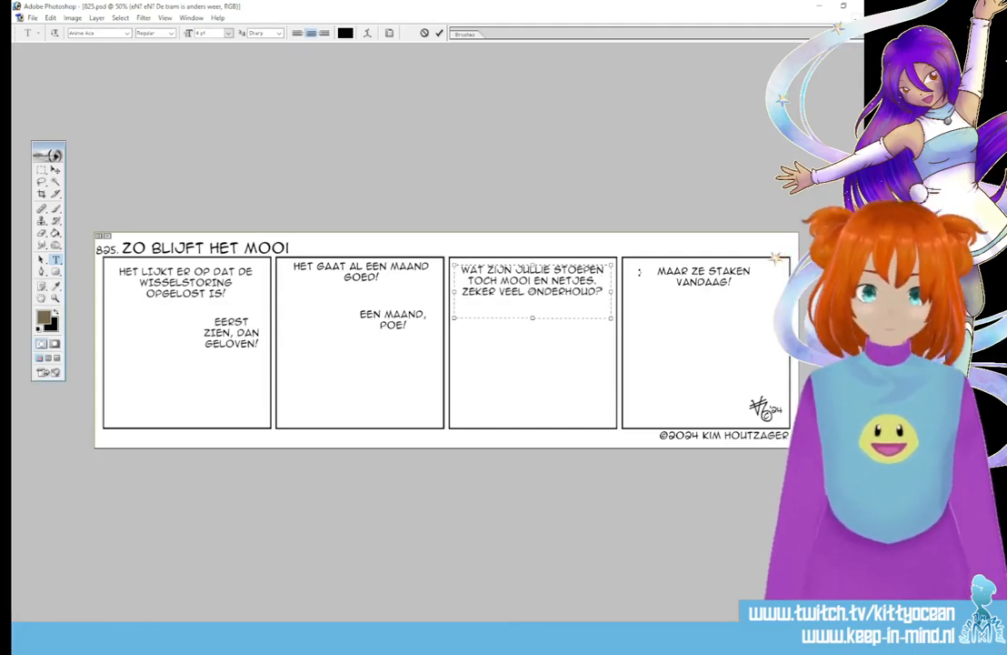
pyautogui.click(440, 34)
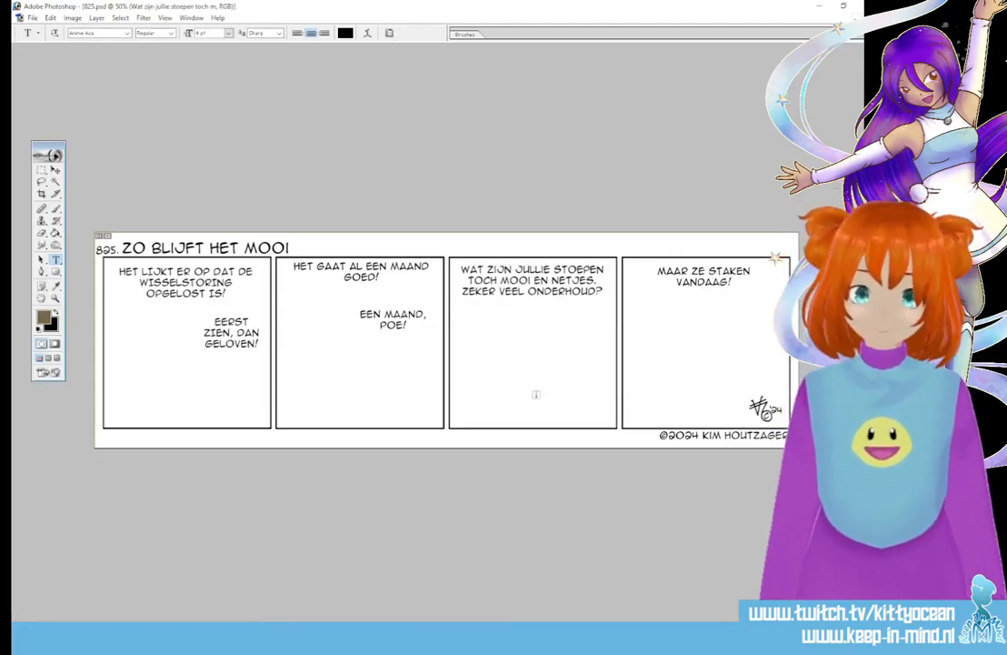
# Step: Replace the second panel's lower dialogue with "Nee, hoor." and move that text to the lower-right corner of the third panel
pyautogui.click(380, 315)
pyautogui.hotkey('ctrl', 'a')
pyautogui.press('BackSpace')
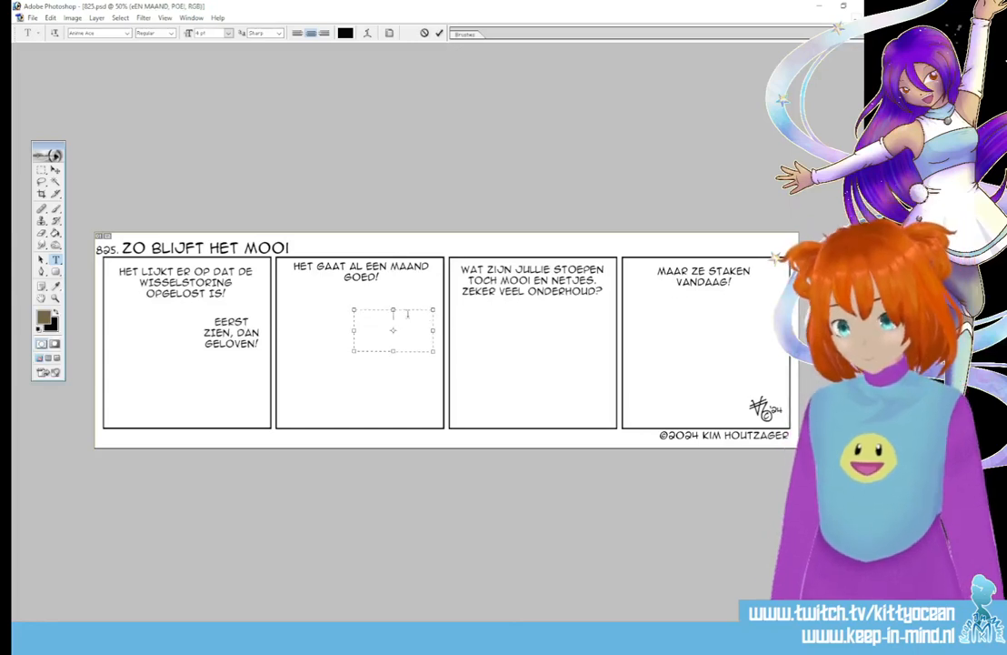
pyautogui.write('NEE!')
pyautogui.press('Left')
pyautogui.write(', HOOR.')
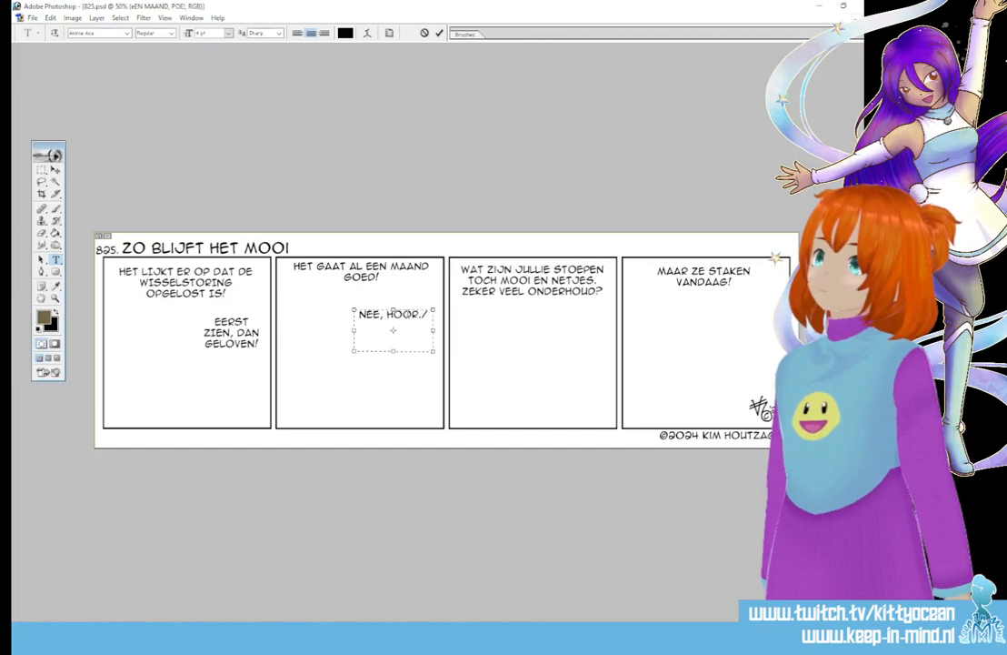
pyautogui.press('Delete')
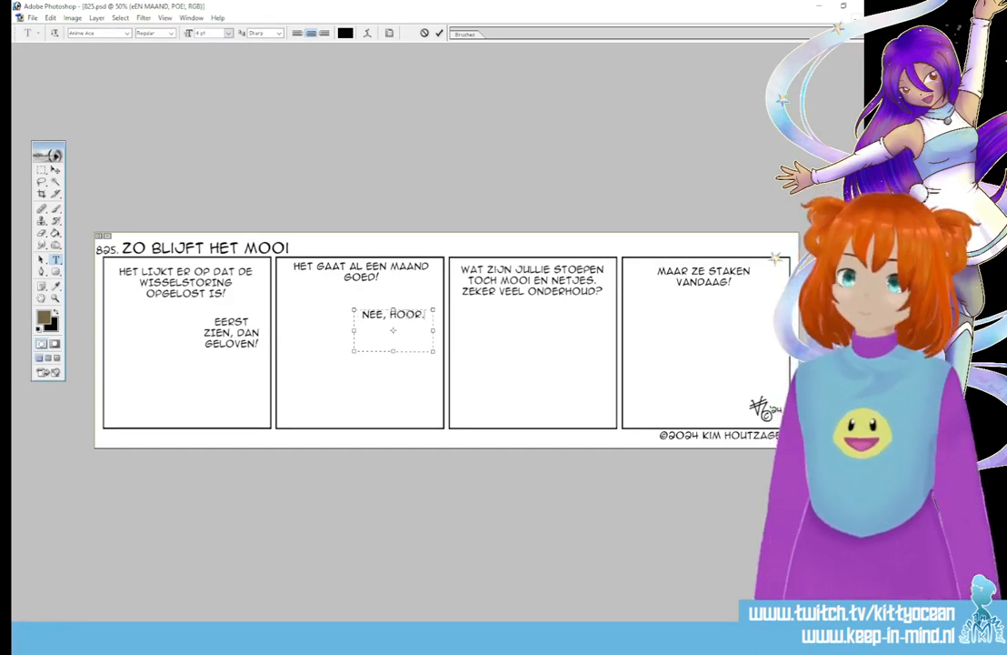
pyautogui.click(440, 33)
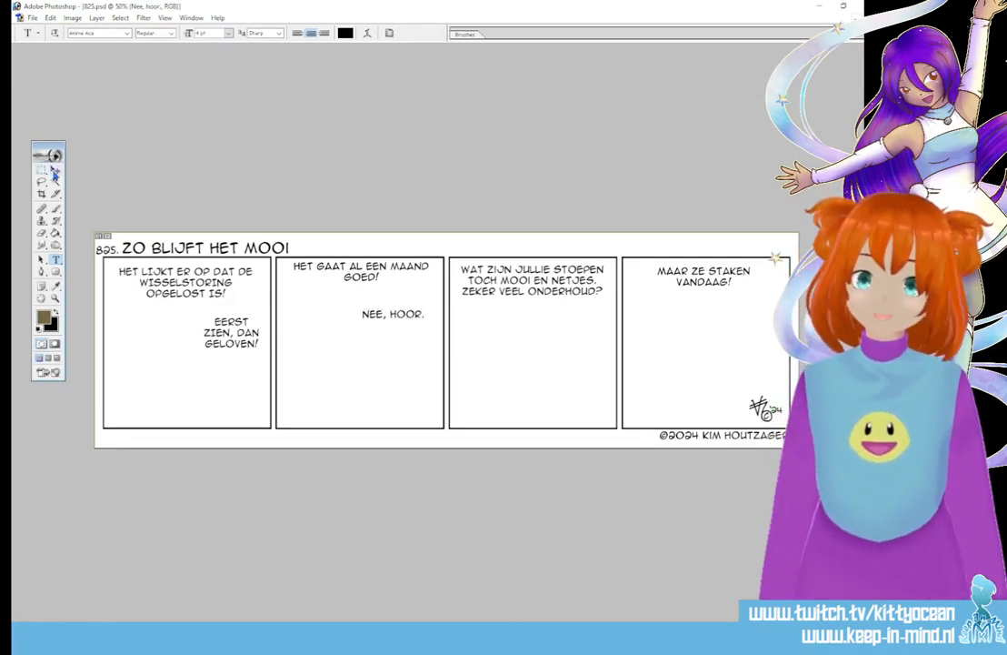
pyautogui.click(55, 170)
pyautogui.moveTo(388, 318); pyautogui.dragTo(566, 413)
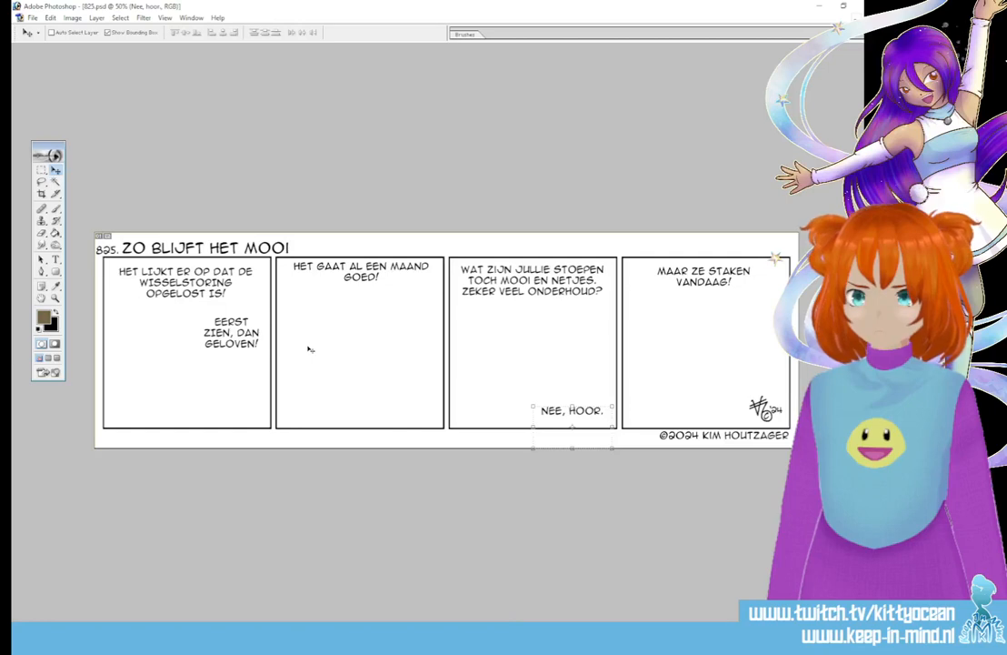
# Step: Replace the fourth panel's dialogue with "Ze worden gewoon amper gebruikt."
pyautogui.click(56, 259)
pyautogui.click(683, 273)
pyautogui.hotkey('ctrl', 'a')
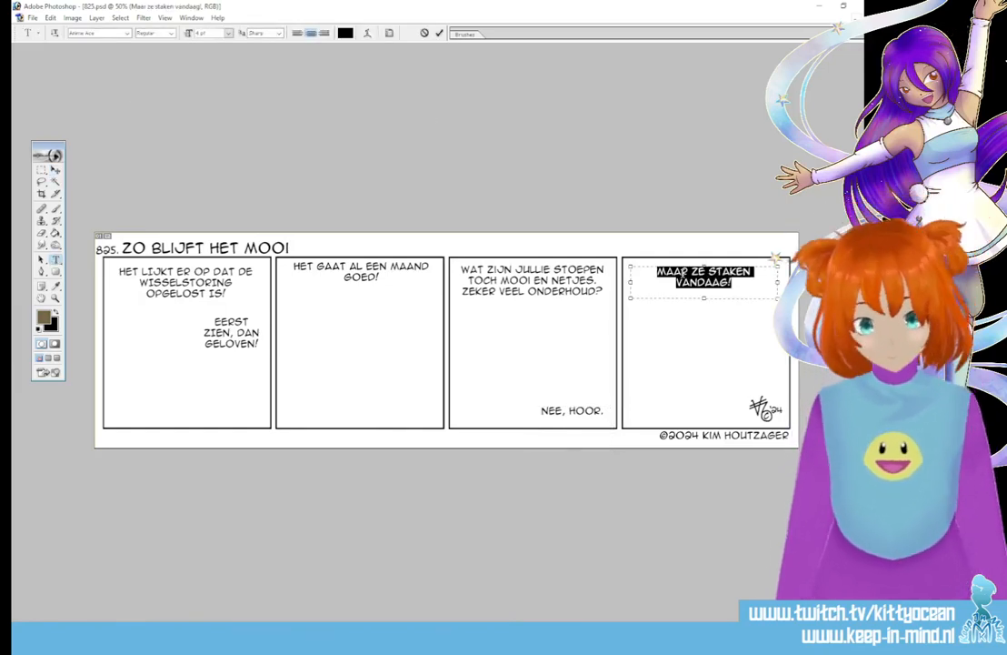
pyautogui.write('Ze worden gewoon amper gebru')
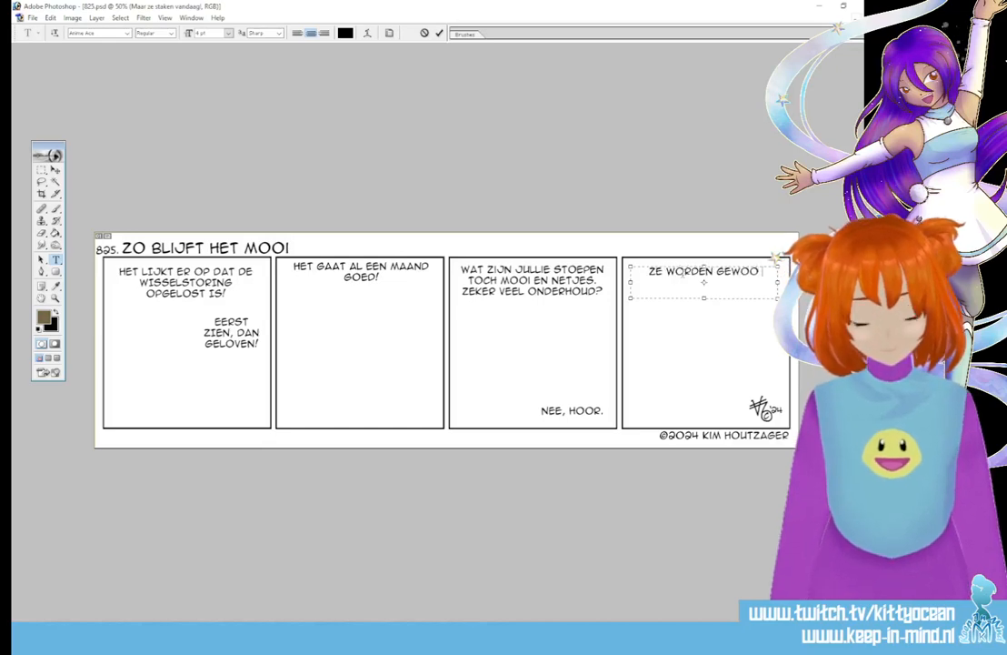
pyautogui.write('ikt')
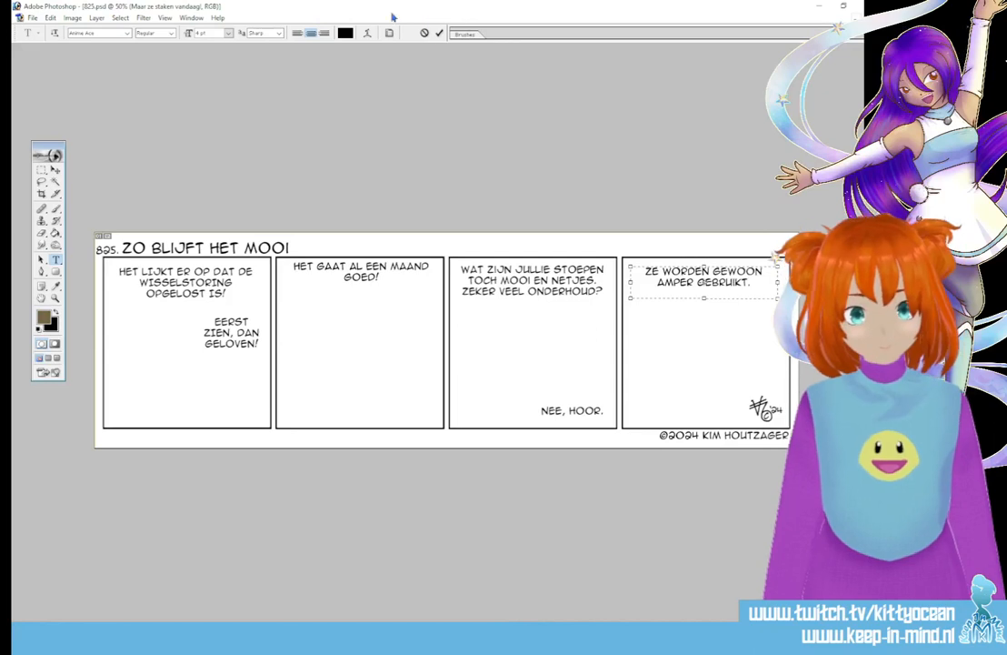
pyautogui.write('.')
pyautogui.click(439, 34)
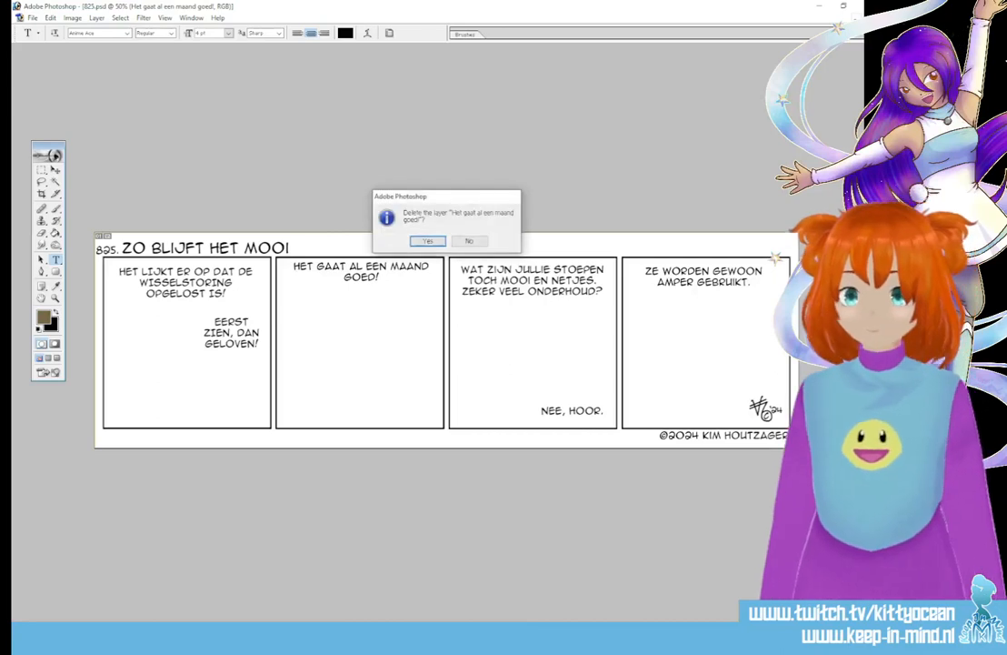
# Step: Delete the leftover dialogue layers from the first two panels and capture a screen snip of the whole lettered strip
pyautogui.click(429, 241)
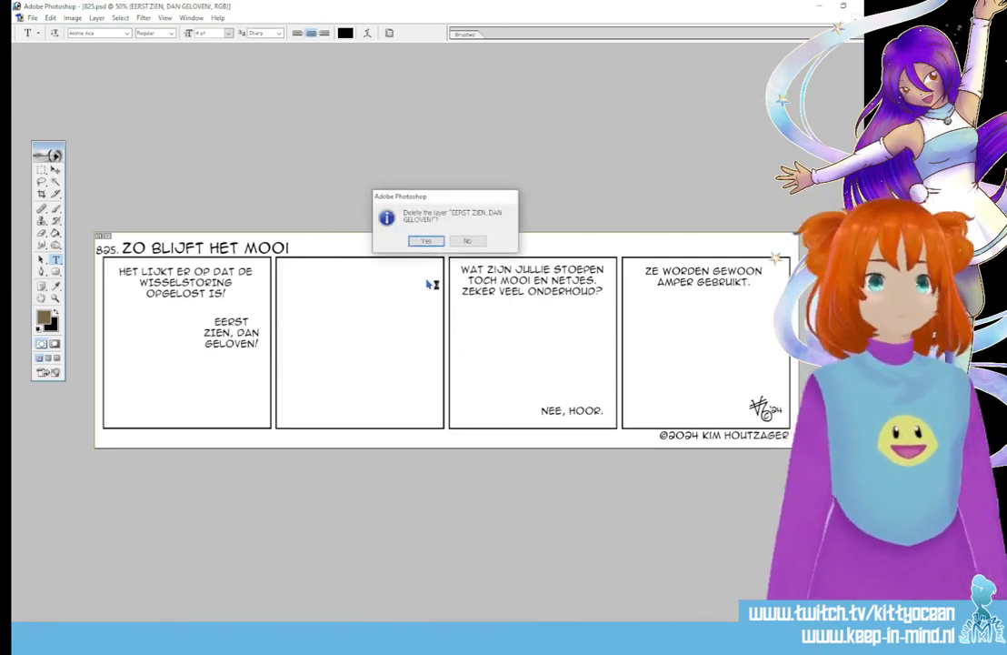
pyautogui.click(423, 238)
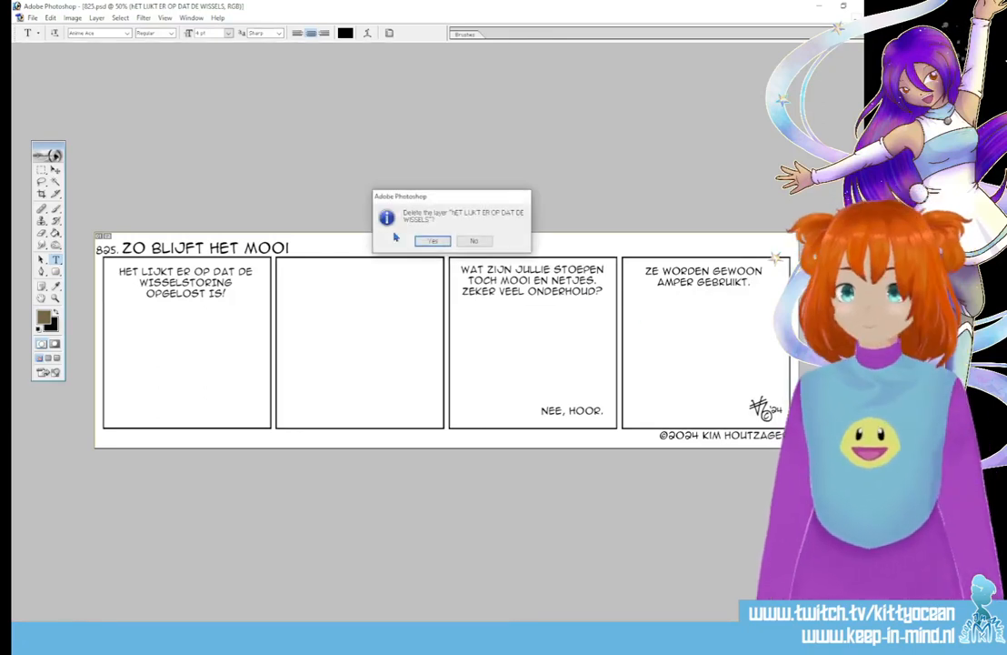
pyautogui.click(433, 241)
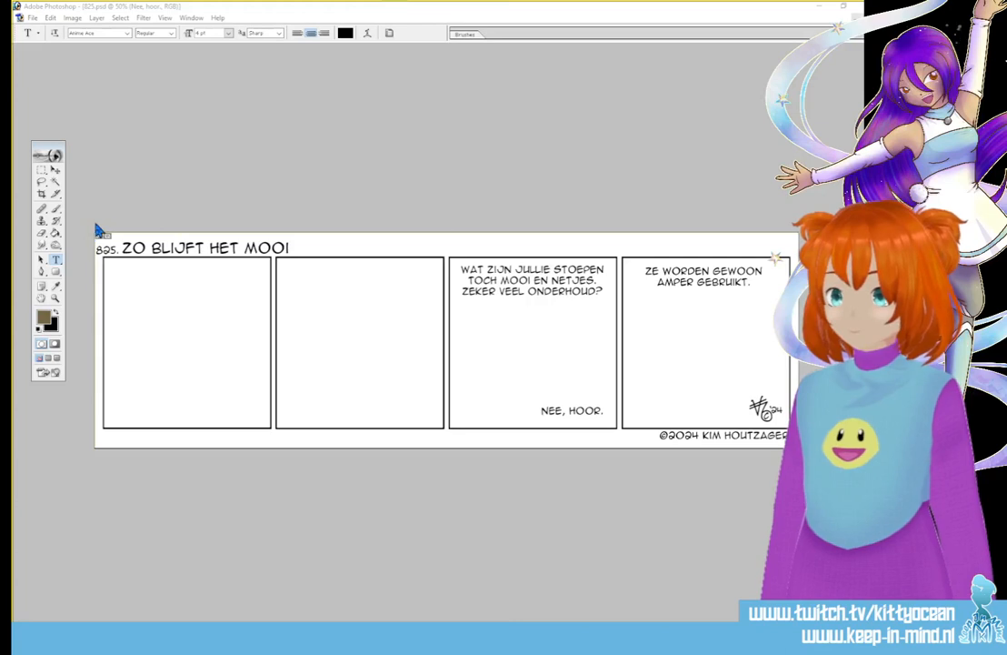
pyautogui.press('super+shift+s')
pyautogui.moveTo(94, 226); pyautogui.dragTo(800, 468)
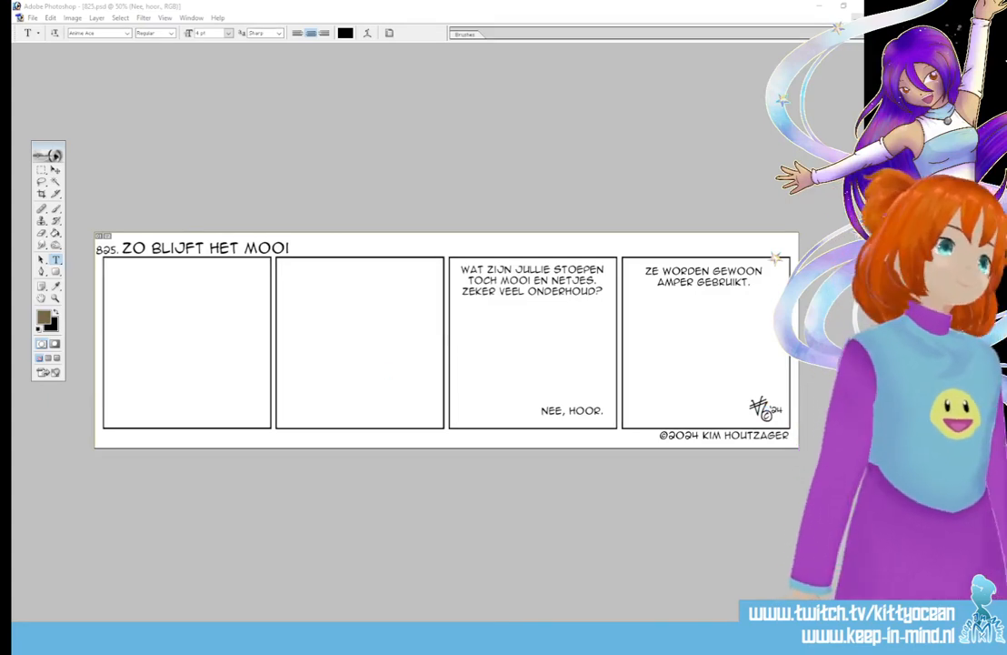
# Step: On the sketch layer, draw A-shaped guide lines with a horizontal crossbar in the first panel using the 9 px brush
pyautogui.hotkey('alt', '[')
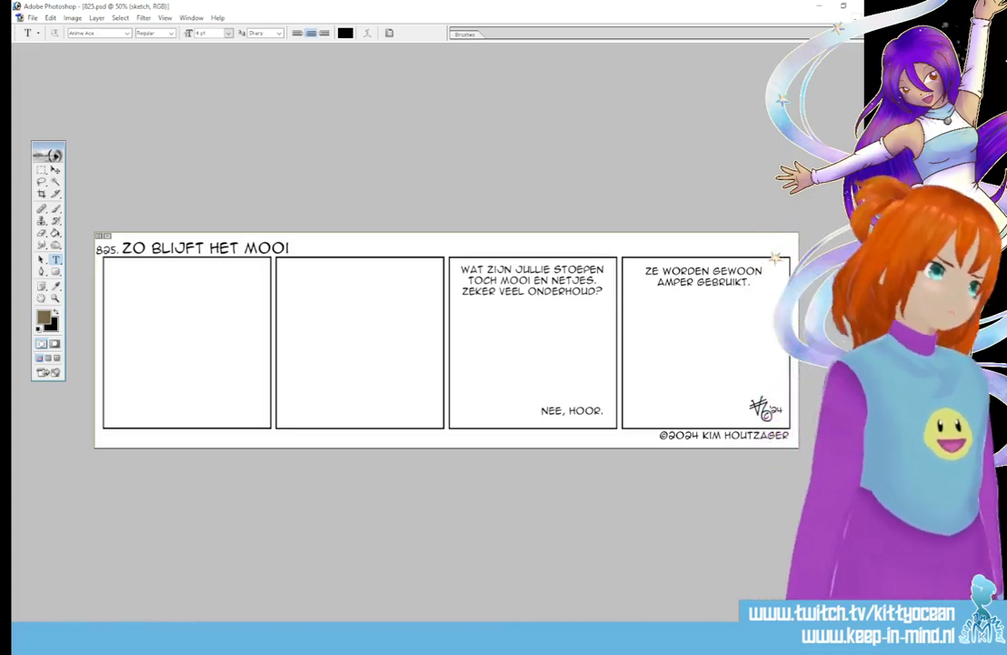
pyautogui.click(55, 208)
pyautogui.click(462, 34)
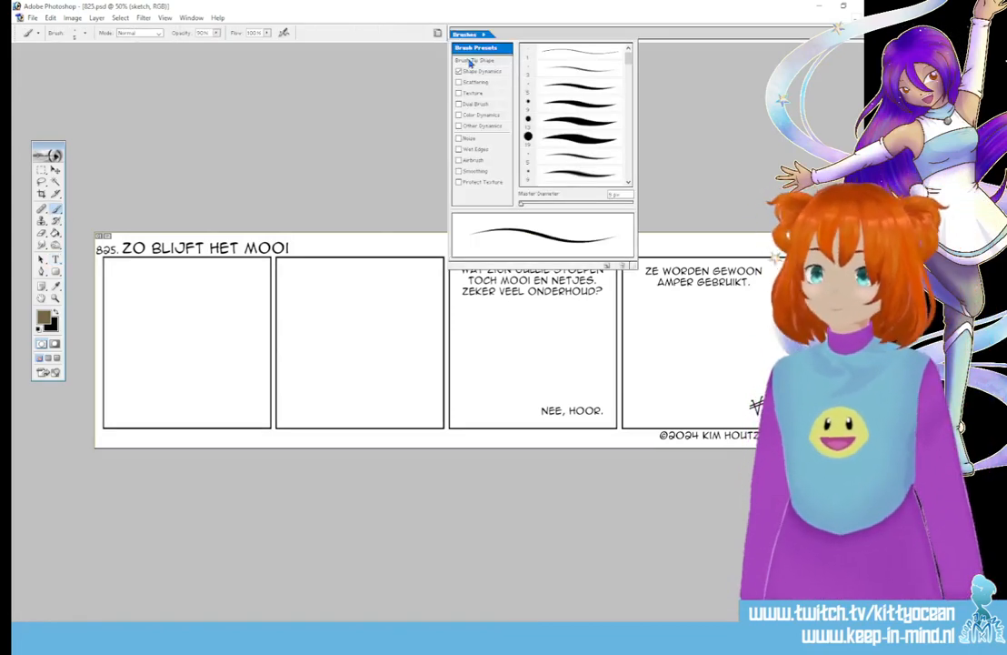
pyautogui.click(578, 102)
pyautogui.click(395, 19)
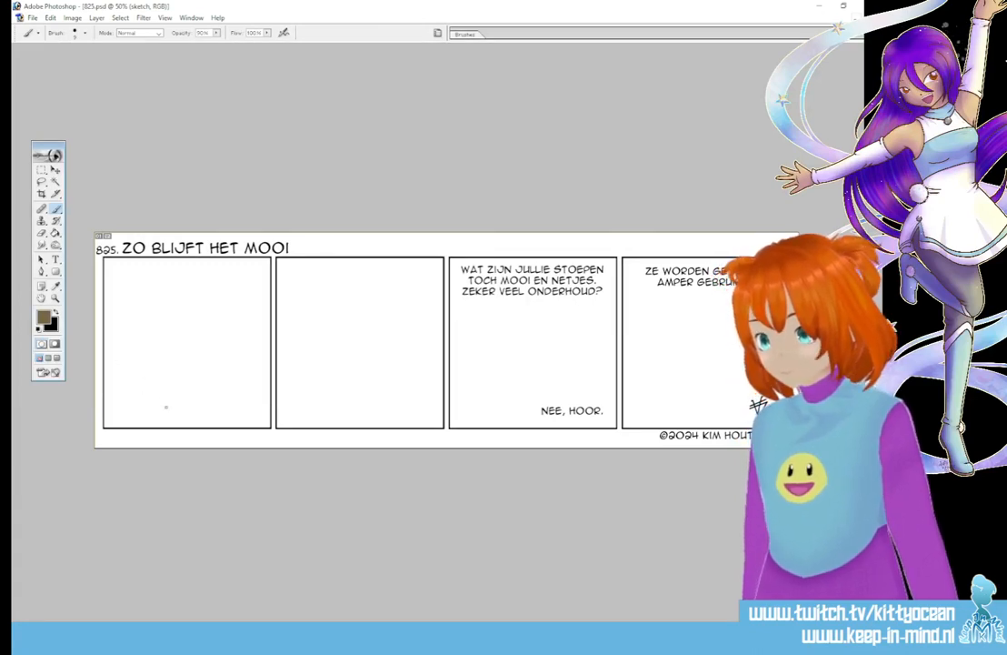
pyautogui.moveTo(105, 362)
pyautogui.mouseDown()
pyautogui.moveTo(183, 331)
pyautogui.moveTo(199, 333)
pyautogui.moveTo(131, 336)
pyautogui.moveTo(241, 337)
pyautogui.moveTo(270, 368)
pyautogui.moveTo(232, 319)
pyautogui.mouseUp()
pyautogui.moveTo(259, 354)
pyautogui.mouseDown()
pyautogui.moveTo(196, 264)
pyautogui.moveTo(245, 336)
pyautogui.mouseUp()
pyautogui.moveTo(104, 354); pyautogui.dragTo(180, 268)
pyautogui.moveTo(123, 336)
pyautogui.mouseDown()
pyautogui.moveTo(175, 270)
pyautogui.moveTo(231, 320)
pyautogui.mouseUp()
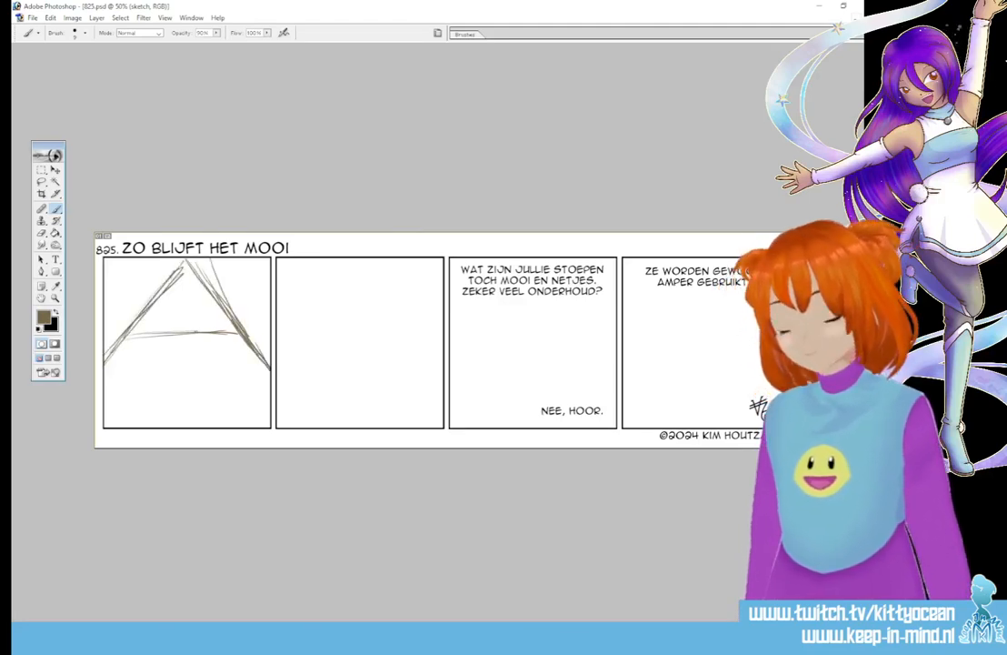
pyautogui.moveTo(200, 277); pyautogui.dragTo(245, 338)
pyautogui.moveTo(125, 333); pyautogui.dragTo(241, 332)
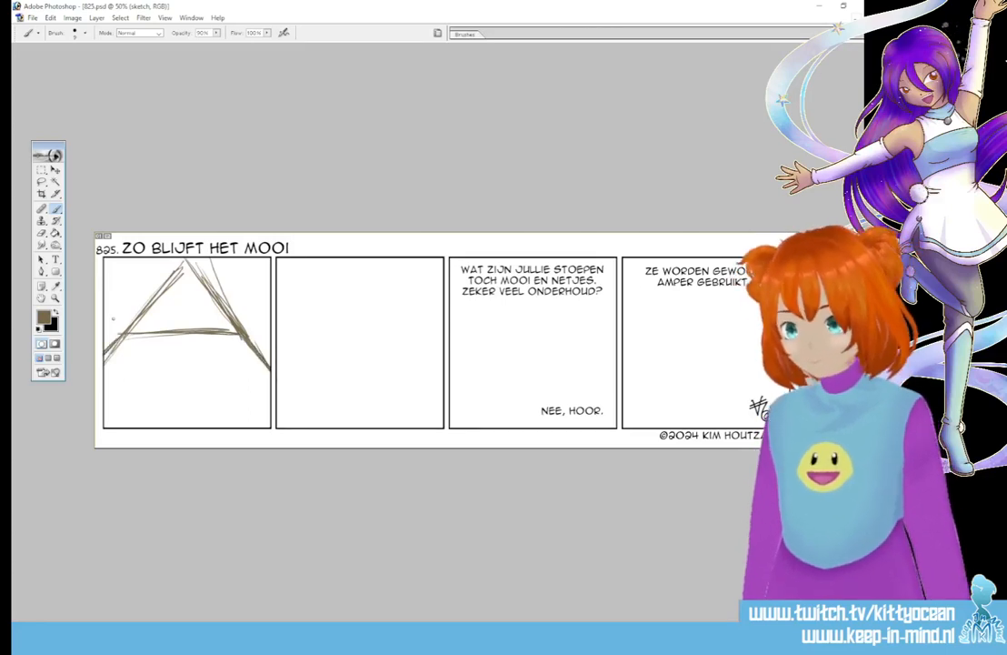
# Step: Sketch a large arc across the upper part of the first panel and a small curve at its right edge
pyautogui.moveTo(242, 329); pyautogui.dragTo(270, 305)
pyautogui.moveTo(244, 330); pyautogui.dragTo(271, 303)
pyautogui.moveTo(128, 325); pyautogui.dragTo(199, 281)
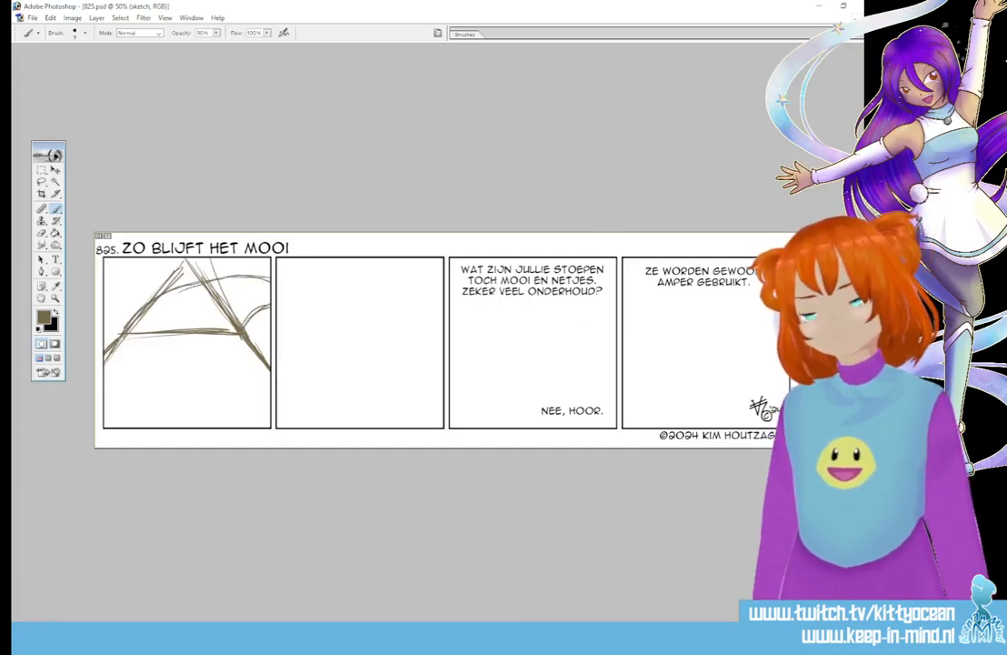
pyautogui.moveTo(229, 261)
pyautogui.mouseDown()
pyautogui.moveTo(213, 300)
pyautogui.moveTo(231, 324)
pyautogui.mouseUp()
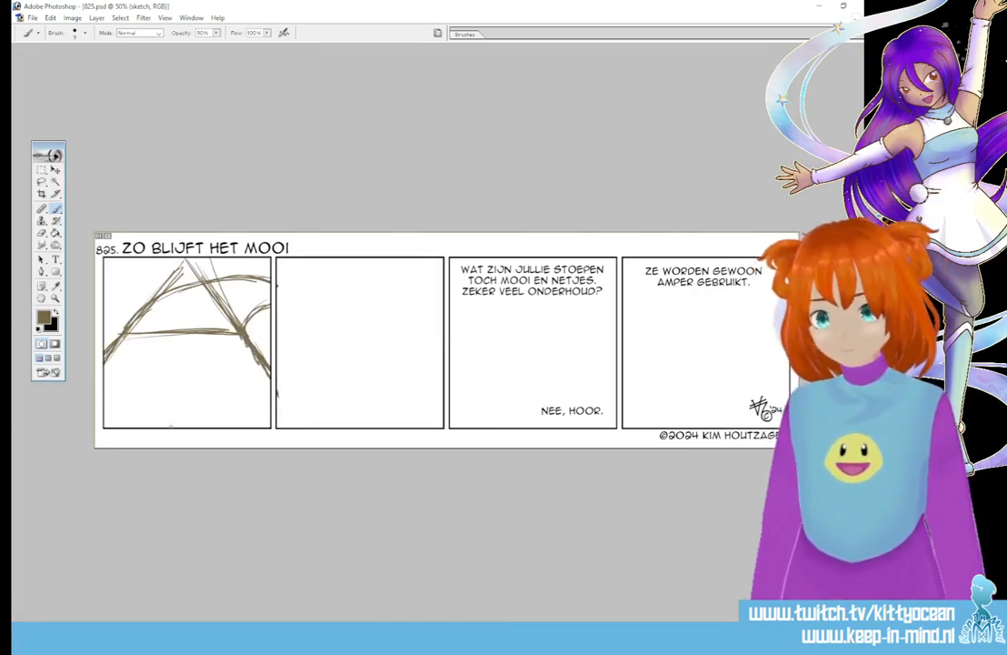
# Step: Sketch an inner curve sweeping from the first panel's right edge down to its bottom edge, and reinforce the right diagonal
pyautogui.moveTo(265, 293)
pyautogui.mouseDown()
pyautogui.moveTo(230, 297)
pyautogui.moveTo(185, 324)
pyautogui.mouseUp()
pyautogui.moveTo(215, 300); pyautogui.dragTo(169, 361)
pyautogui.moveTo(188, 319); pyautogui.dragTo(173, 427)
pyautogui.moveTo(179, 367); pyautogui.dragTo(175, 428)
pyautogui.moveTo(173, 373); pyautogui.dragTo(178, 427)
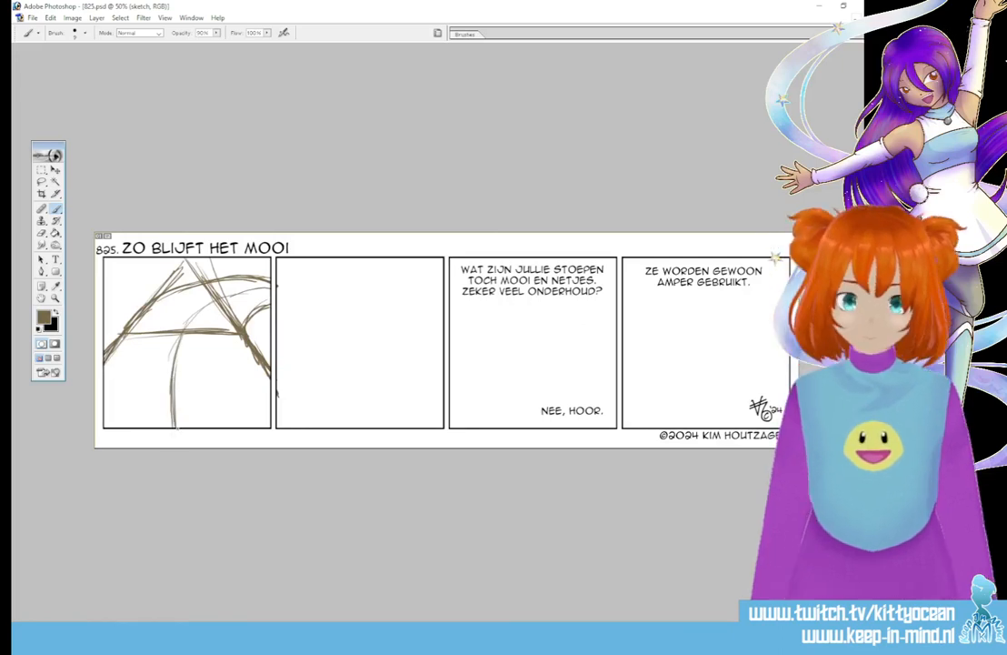
pyautogui.moveTo(215, 284); pyautogui.dragTo(237, 314)
pyautogui.moveTo(214, 283)
pyautogui.mouseDown()
pyautogui.moveTo(236, 314)
pyautogui.moveTo(236, 270)
pyautogui.moveTo(239, 319)
pyautogui.mouseUp()
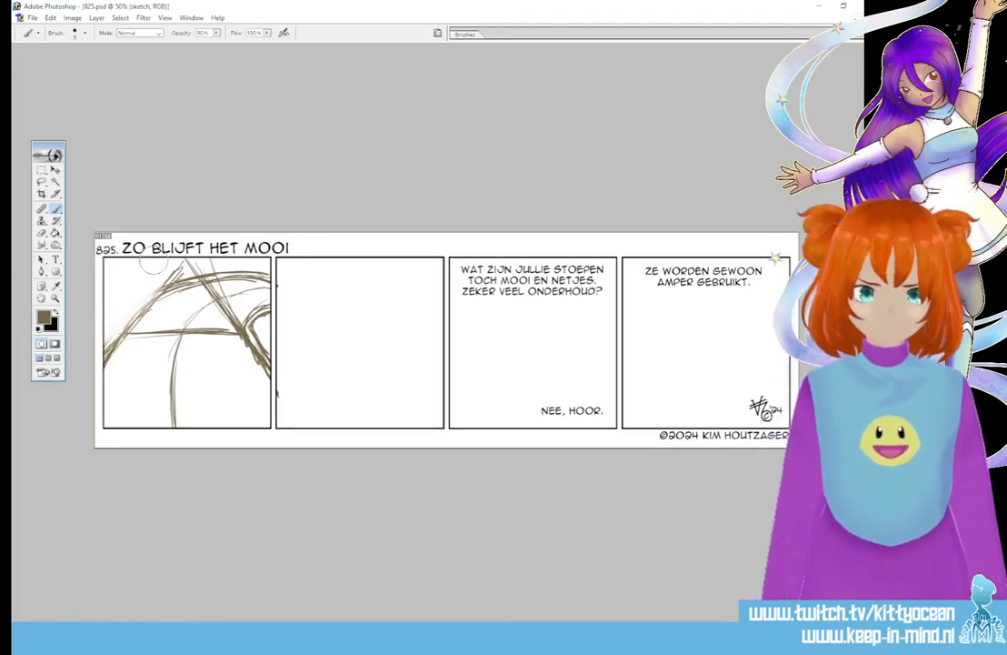
# Step: Set the eraser's tip to the 9 px tapered brush preset
pyautogui.press('e')
pyautogui.click(464, 34)
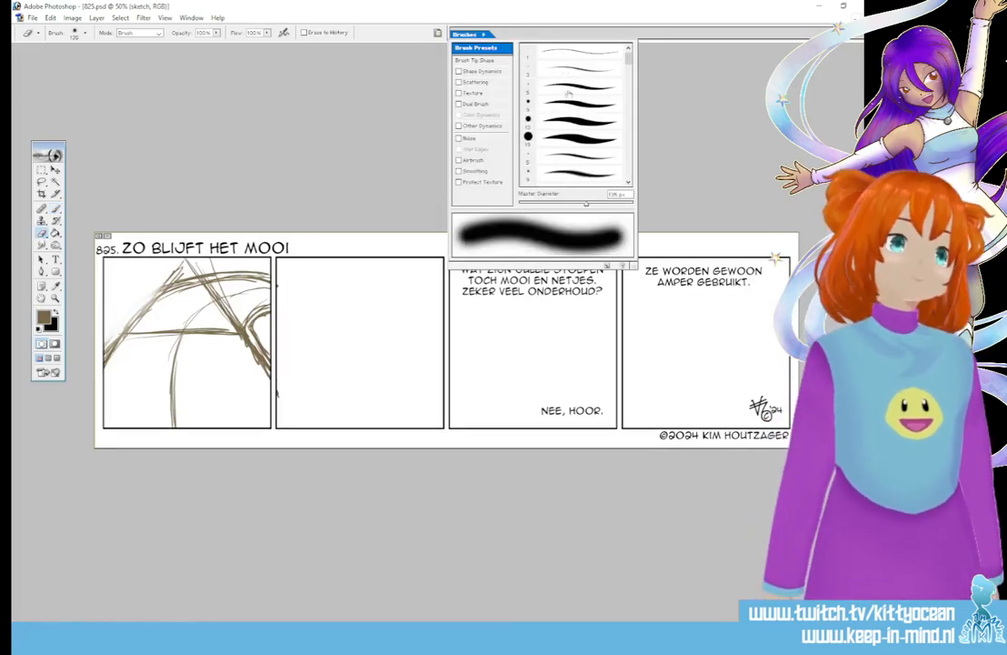
pyautogui.click(569, 92)
pyautogui.click(188, 256)
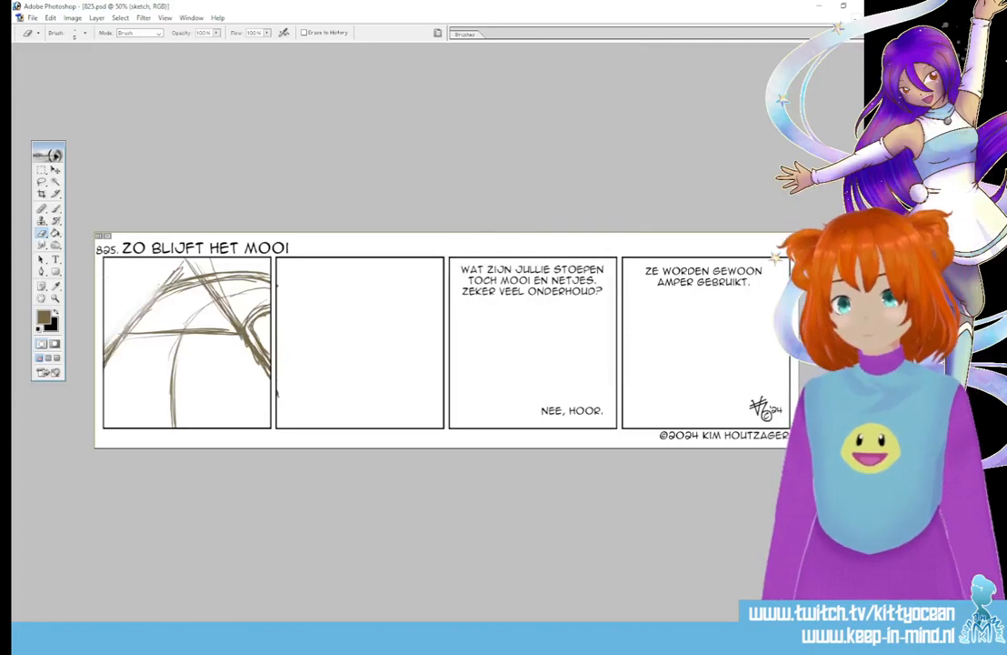
pyautogui.click(464, 34)
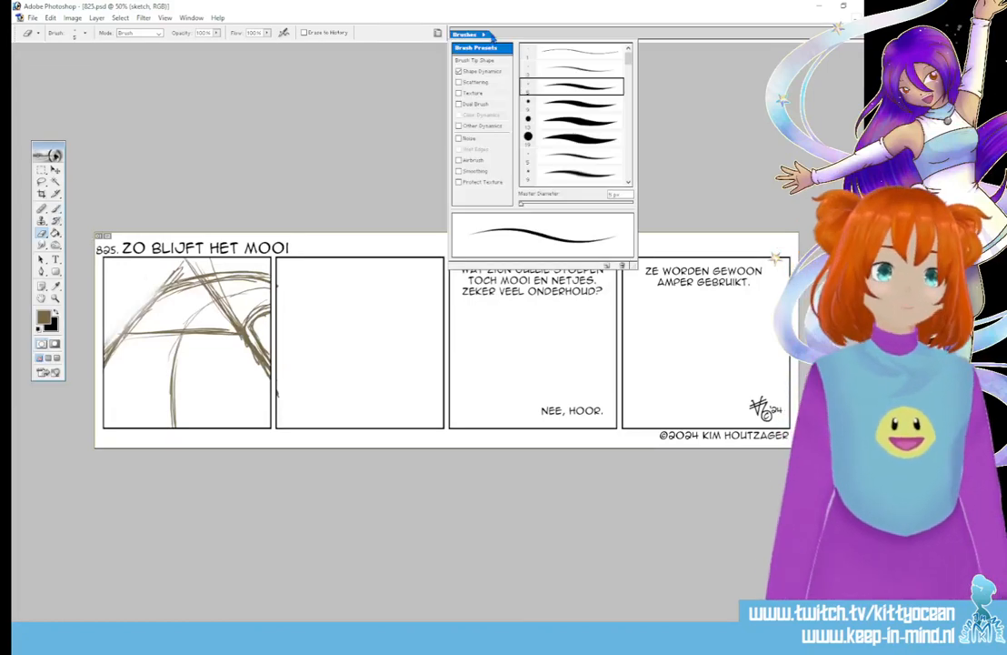
pyautogui.click(567, 103)
# Step: Build up the inner curve in the first panel as a segmented double line with the Brush tool and reinforce the outer arc
pyautogui.click(57, 210)
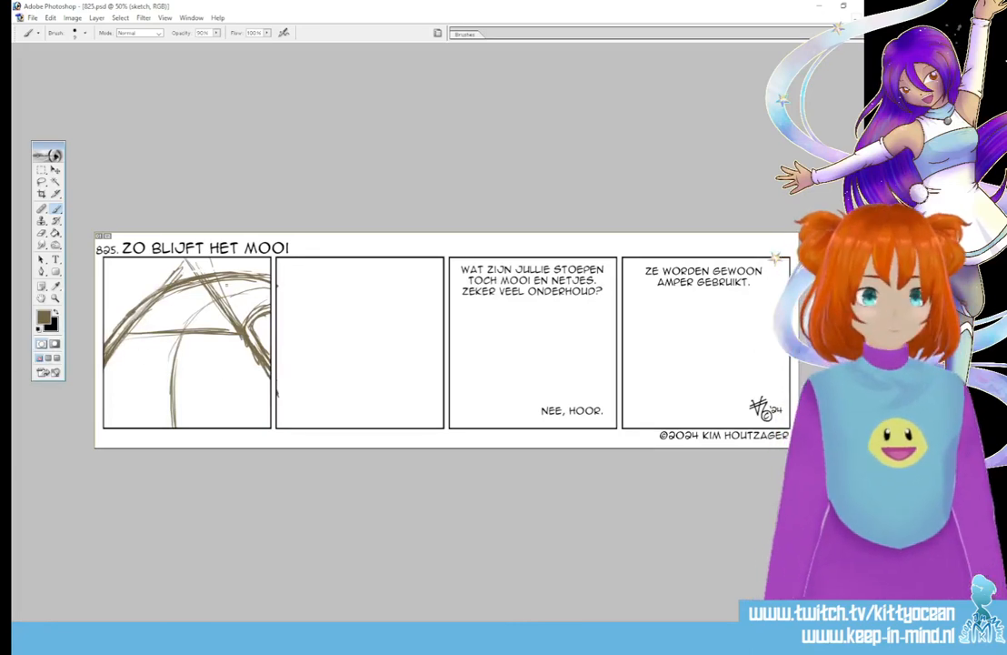
pyautogui.moveTo(171, 407); pyautogui.dragTo(175, 426)
pyautogui.moveTo(171, 368); pyautogui.dragTo(170, 397)
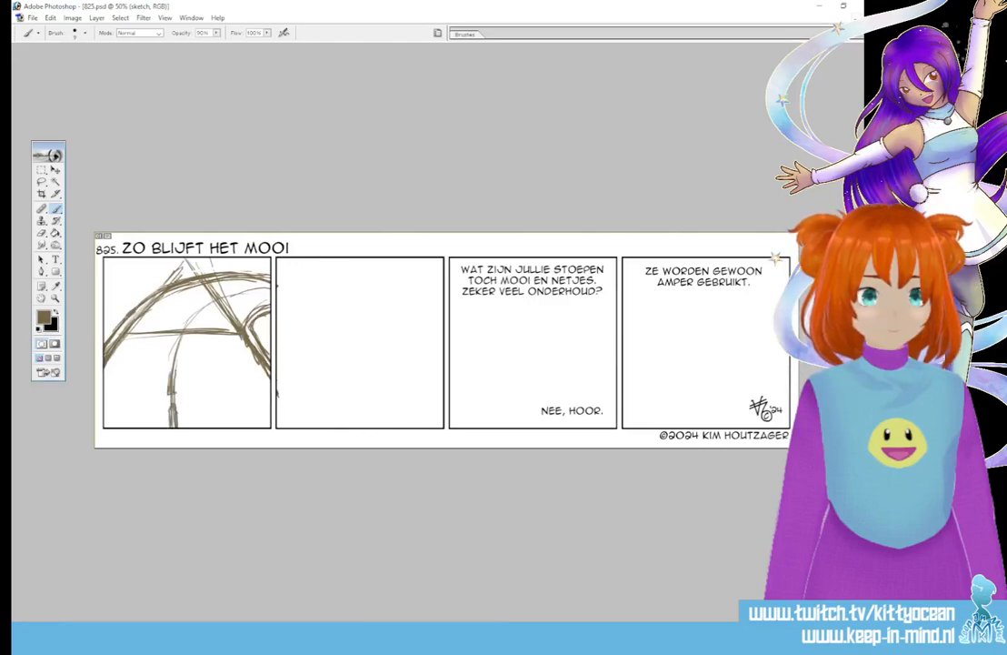
pyautogui.moveTo(180, 336)
pyautogui.mouseDown()
pyautogui.moveTo(171, 358)
pyautogui.moveTo(185, 330)
pyautogui.mouseUp()
pyautogui.moveTo(169, 275); pyautogui.dragTo(159, 286)
pyautogui.moveTo(176, 269); pyautogui.dragTo(166, 278)
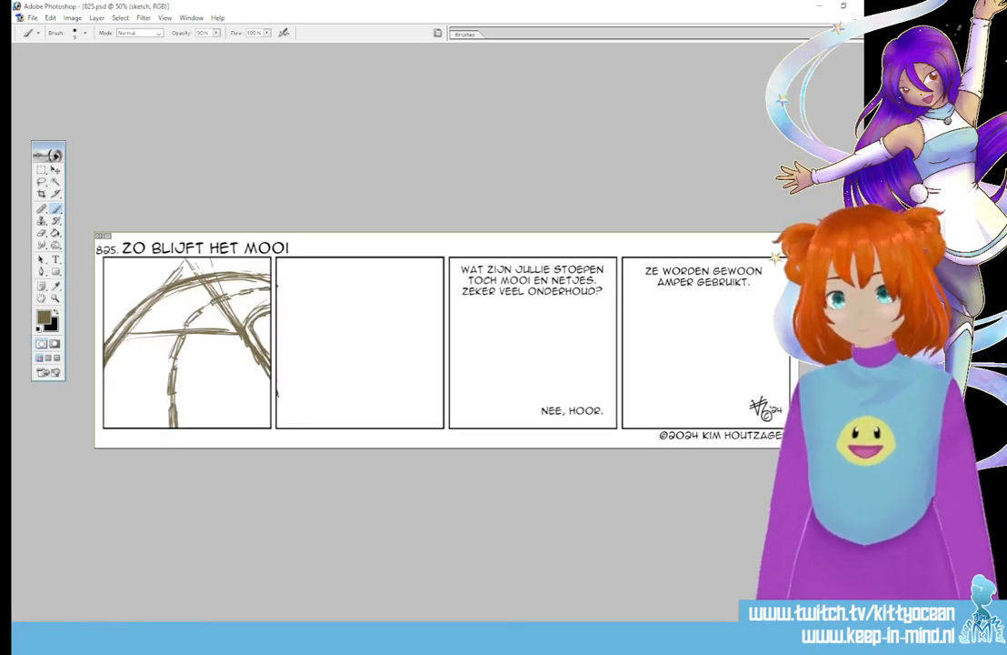
# Step: Sketch a small standing figure inside the first panel's inner curve, shrink it and place it slightly lower
pyautogui.moveTo(220, 272)
pyautogui.mouseDown()
pyautogui.moveTo(190, 287)
pyautogui.moveTo(195, 301)
pyautogui.moveTo(215, 304)
pyautogui.moveTo(222, 275)
pyautogui.moveTo(205, 352)
pyautogui.moveTo(234, 408)
pyautogui.moveTo(259, 391)
pyautogui.moveTo(261, 364)
pyautogui.moveTo(214, 354)
pyautogui.mouseUp()
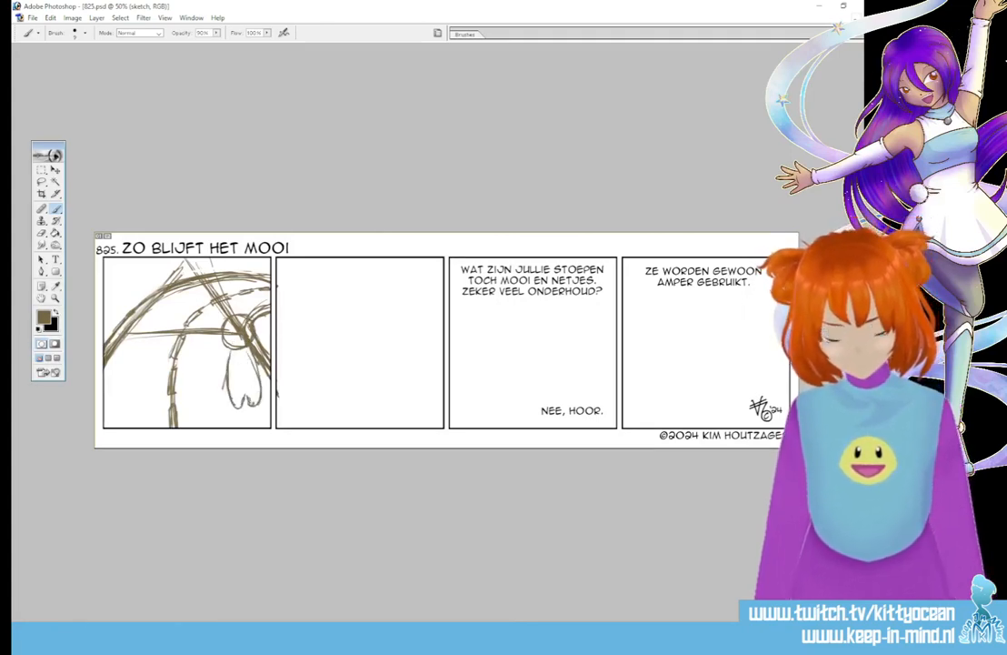
pyautogui.moveTo(197, 304)
pyautogui.mouseDown()
pyautogui.moveTo(192, 326)
pyautogui.moveTo(212, 320)
pyautogui.moveTo(208, 311)
pyautogui.moveTo(193, 323)
pyautogui.mouseUp()
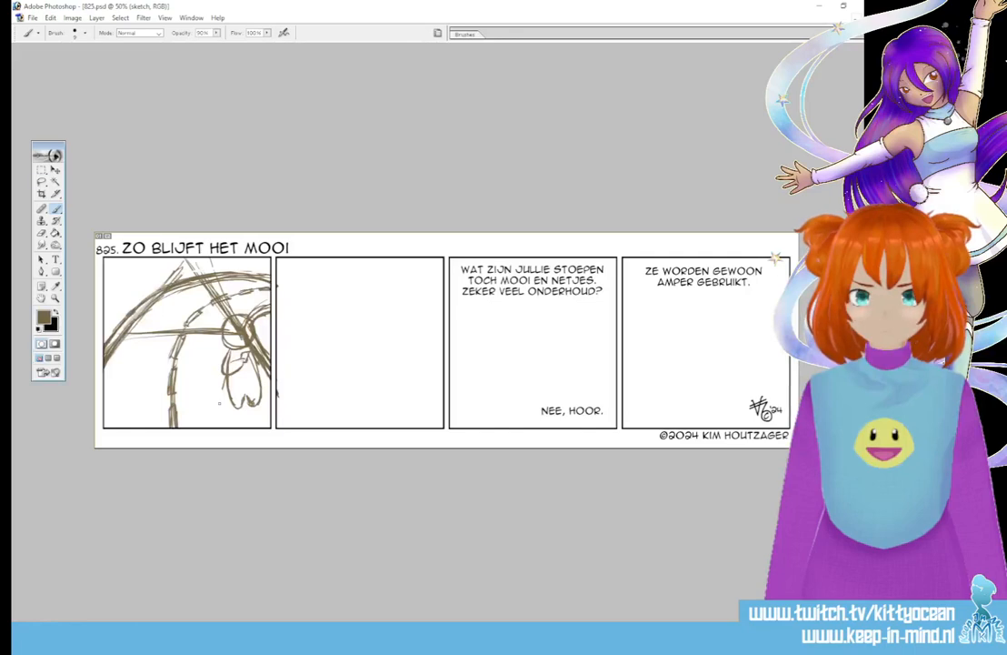
pyautogui.press('l')
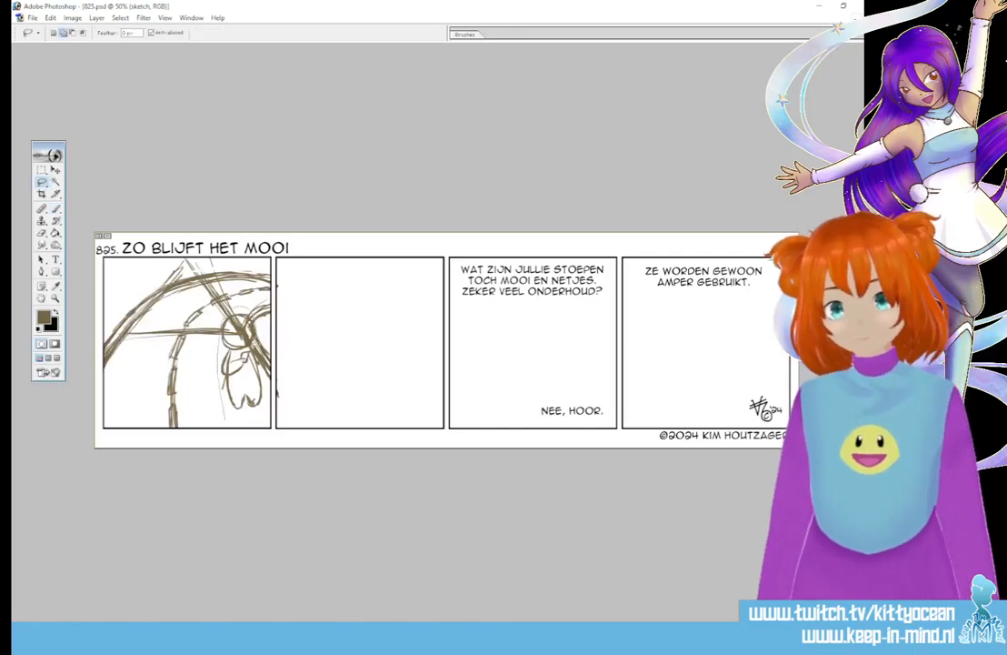
pyautogui.moveTo(222, 314)
pyautogui.mouseDown()
pyautogui.moveTo(195, 355)
pyautogui.moveTo(218, 304)
pyautogui.moveTo(262, 317)
pyautogui.moveTo(254, 337)
pyautogui.mouseUp()
pyautogui.press('v')
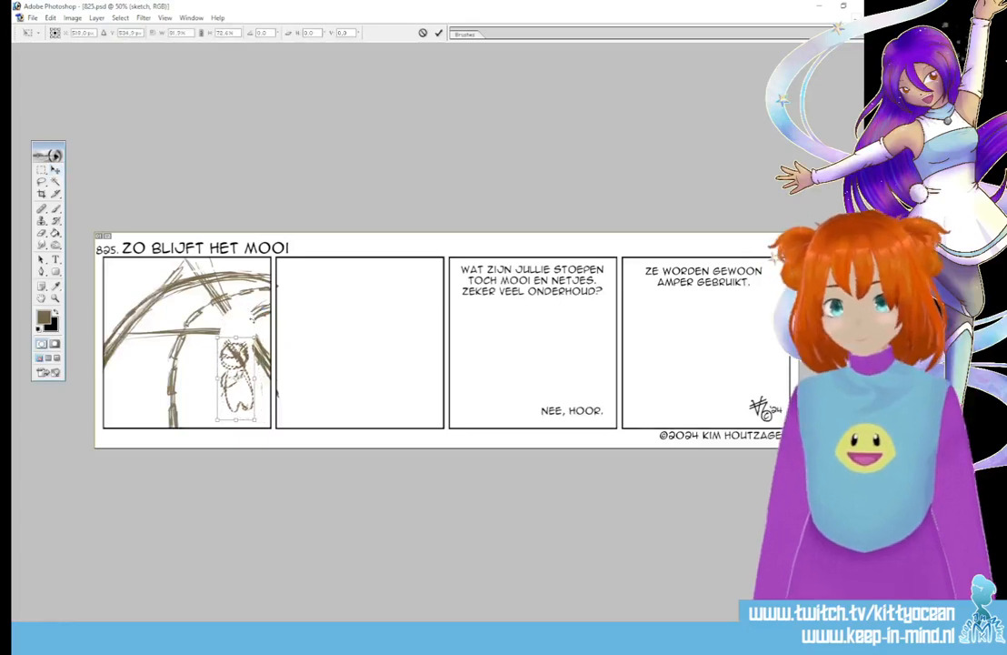
pyautogui.click(438, 32)
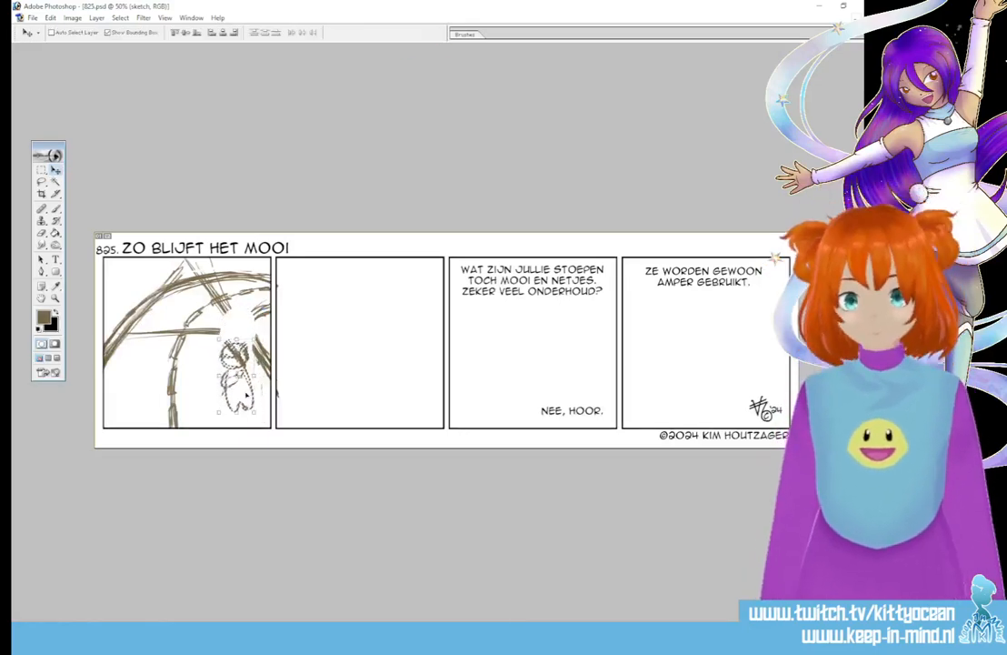
pyautogui.hotkey('ctrl', 'd')
# Step: Redraw the missing curve lines above and beside the small figure in the first panel with the Brush tool
pyautogui.click(55, 208)
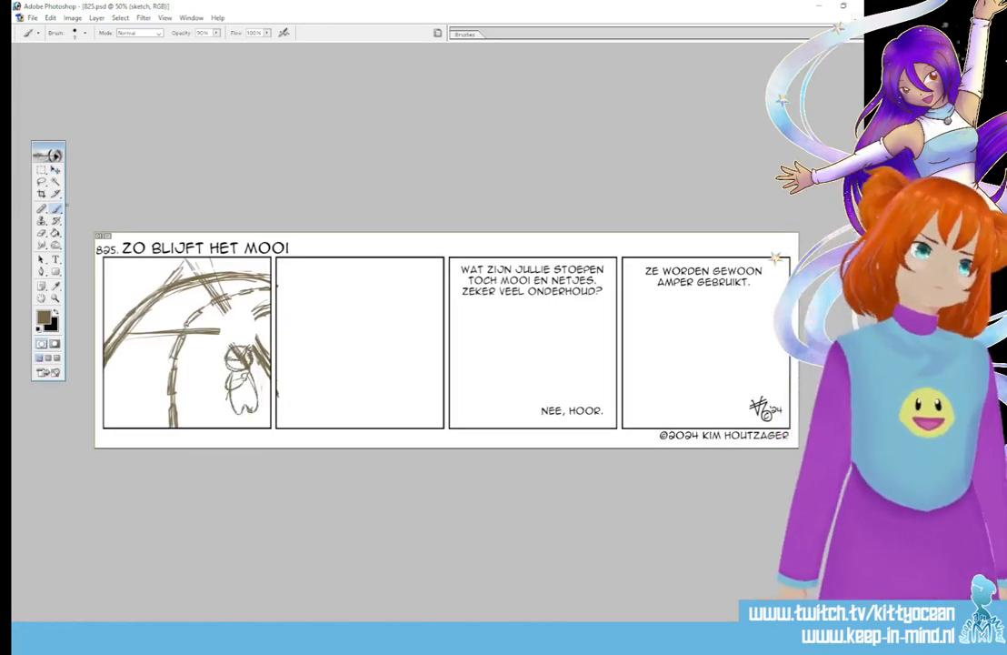
pyautogui.moveTo(217, 277); pyautogui.dragTo(224, 298)
pyautogui.moveTo(210, 268)
pyautogui.mouseDown()
pyautogui.moveTo(219, 284)
pyautogui.moveTo(224, 277)
pyautogui.mouseUp()
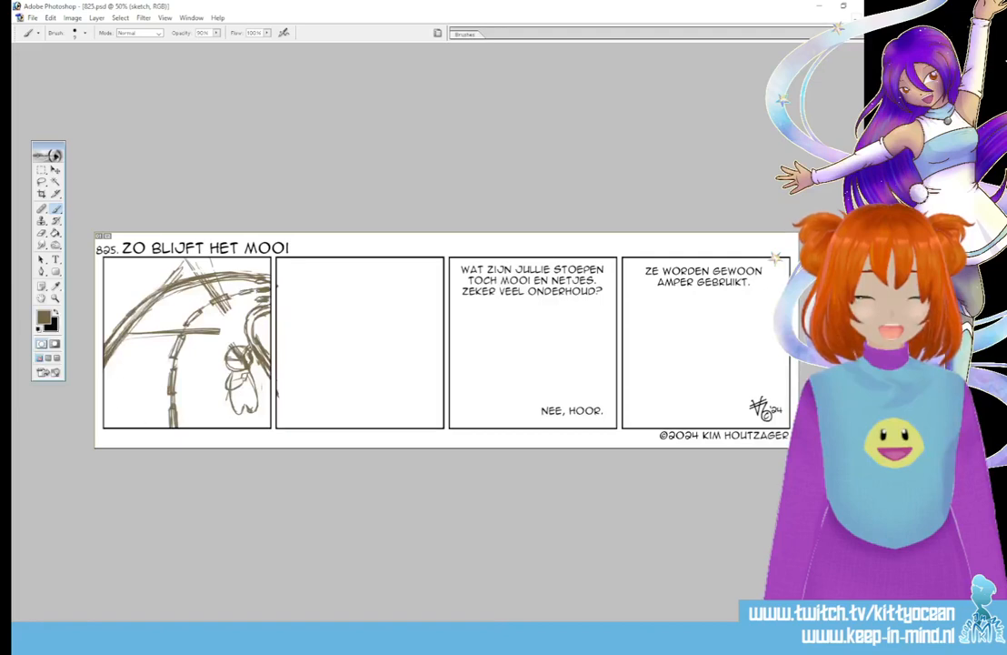
# Step: Sketch a boxy outlined shape with a small dark oval on its side in the first panel's lower-left corner
pyautogui.moveTo(104, 378)
pyautogui.mouseDown()
pyautogui.moveTo(127, 376)
pyautogui.moveTo(146, 400)
pyautogui.moveTo(141, 420)
pyautogui.mouseUp()
pyautogui.moveTo(149, 381); pyautogui.dragTo(141, 423)
pyautogui.moveTo(116, 362); pyautogui.dragTo(154, 362)
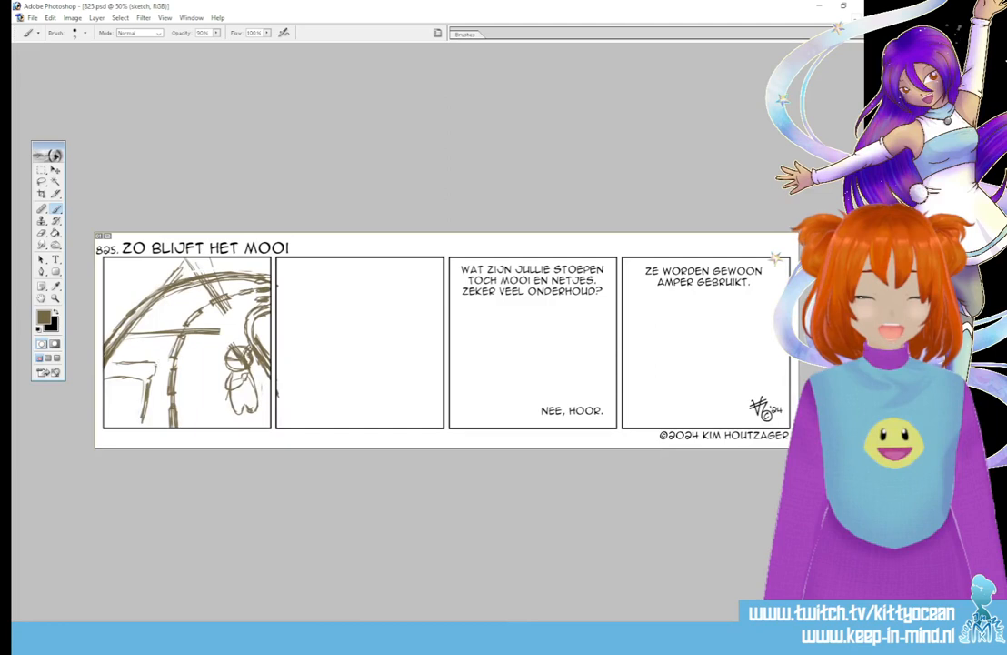
pyautogui.moveTo(98, 324)
pyautogui.mouseDown()
pyautogui.moveTo(130, 327)
pyautogui.moveTo(119, 370)
pyautogui.mouseUp()
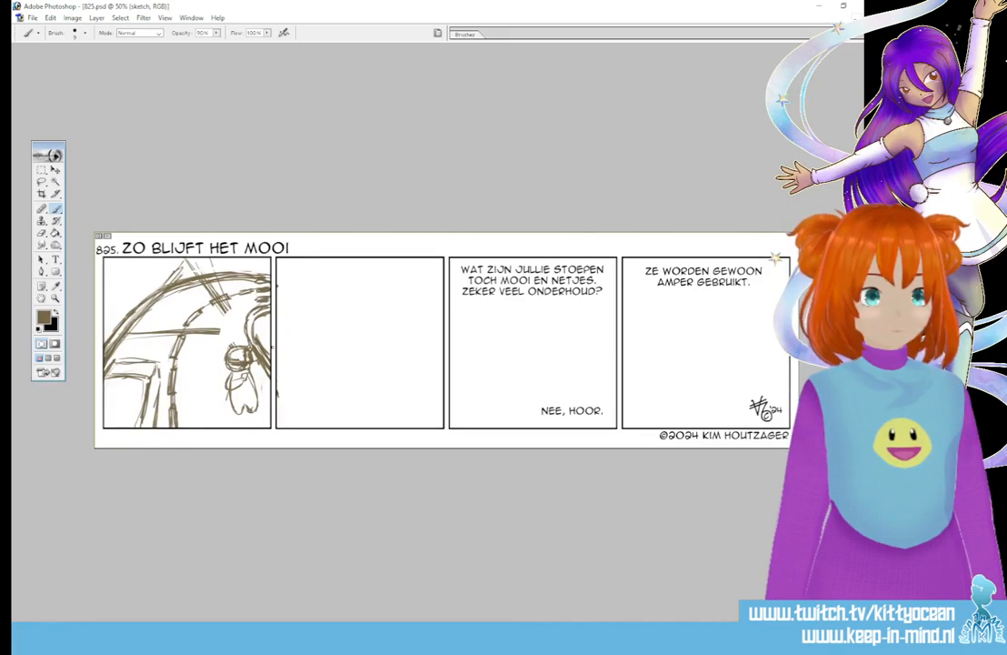
pyautogui.moveTo(202, 320); pyautogui.dragTo(209, 353)
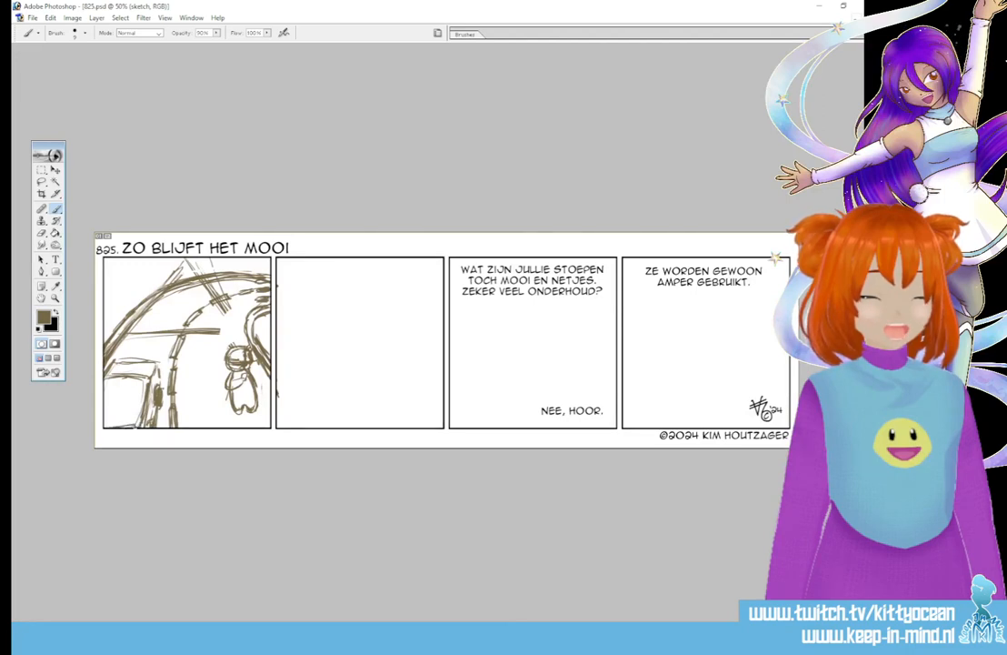
# Step: Enlarge the boxy shape in the first panel's lower-left corner proportionally and shift it slightly down and to the left
pyautogui.press('l')
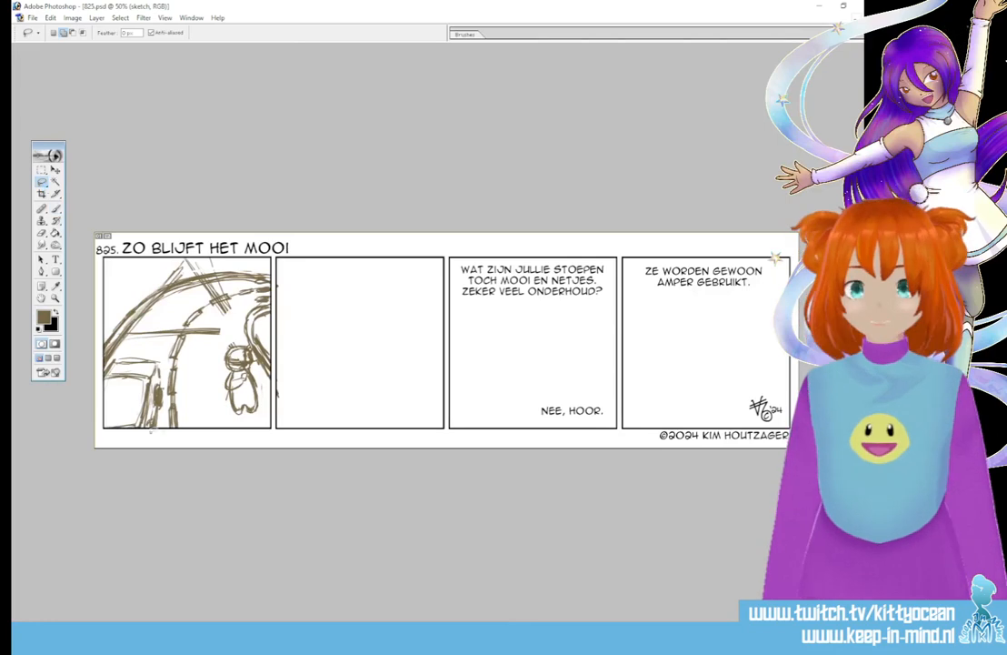
pyautogui.moveTo(141, 347)
pyautogui.mouseDown()
pyautogui.moveTo(97, 390)
pyautogui.moveTo(95, 446)
pyautogui.mouseUp()
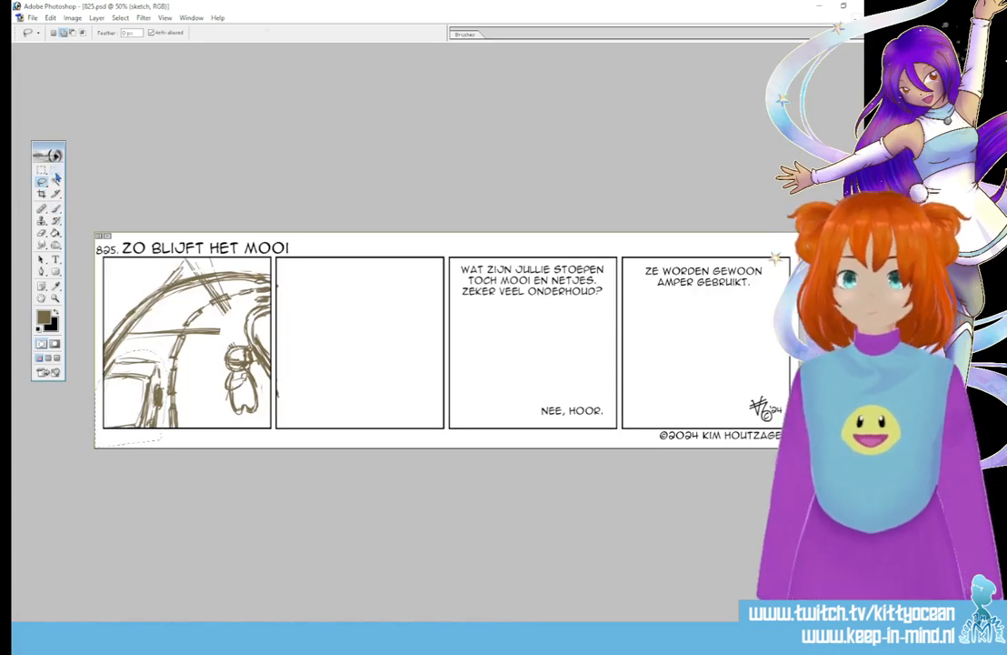
pyautogui.press('v')
pyautogui.moveTo(170, 348); pyautogui.dragTo(184, 329)
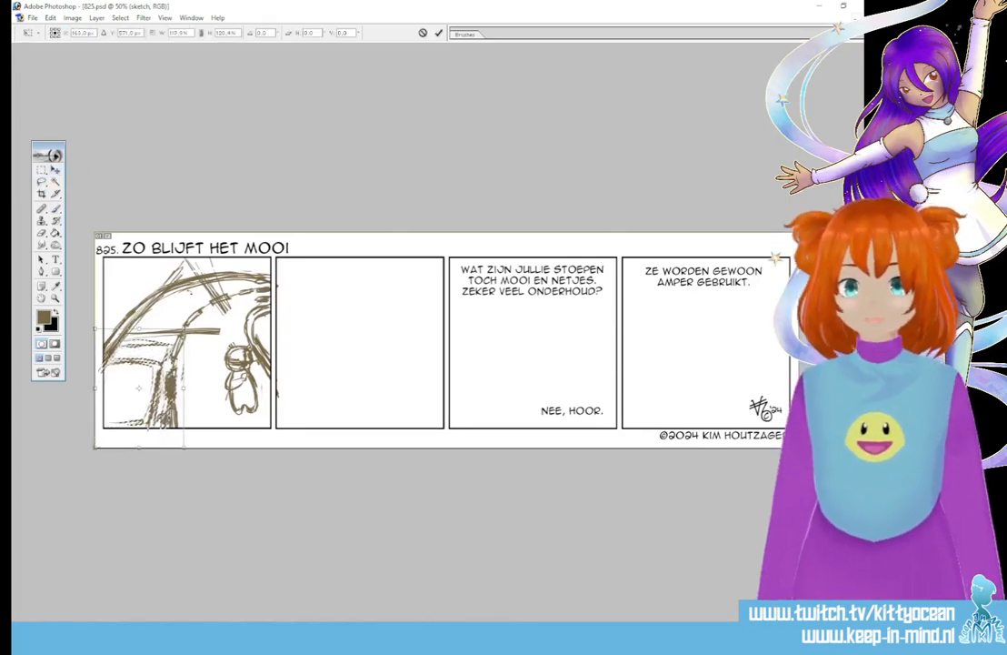
pyautogui.click(201, 33)
pyautogui.moveTo(160, 392); pyautogui.dragTo(150, 411)
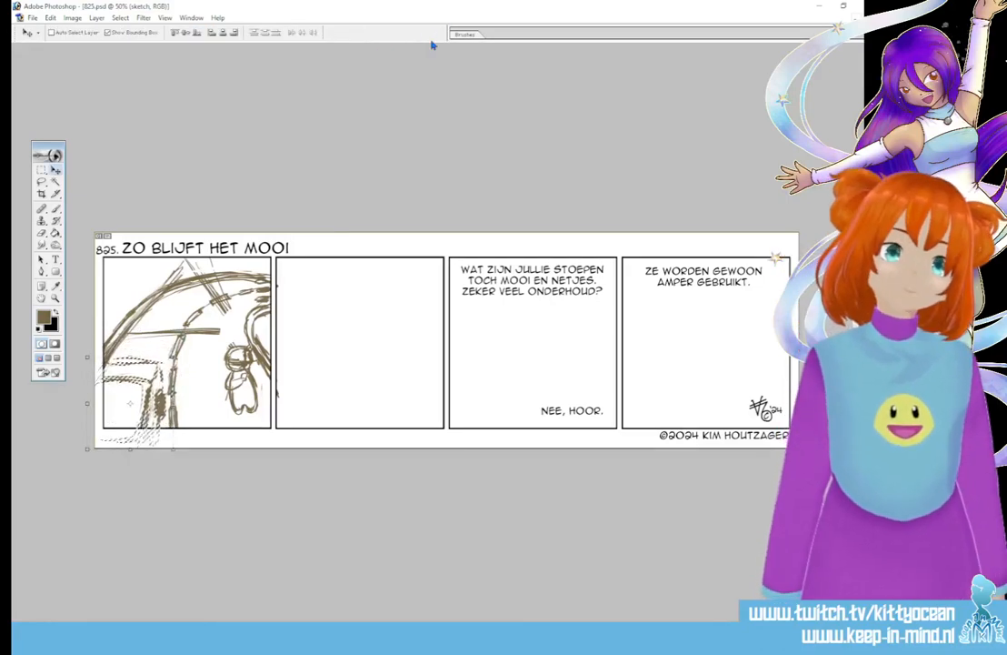
pyautogui.click(438, 32)
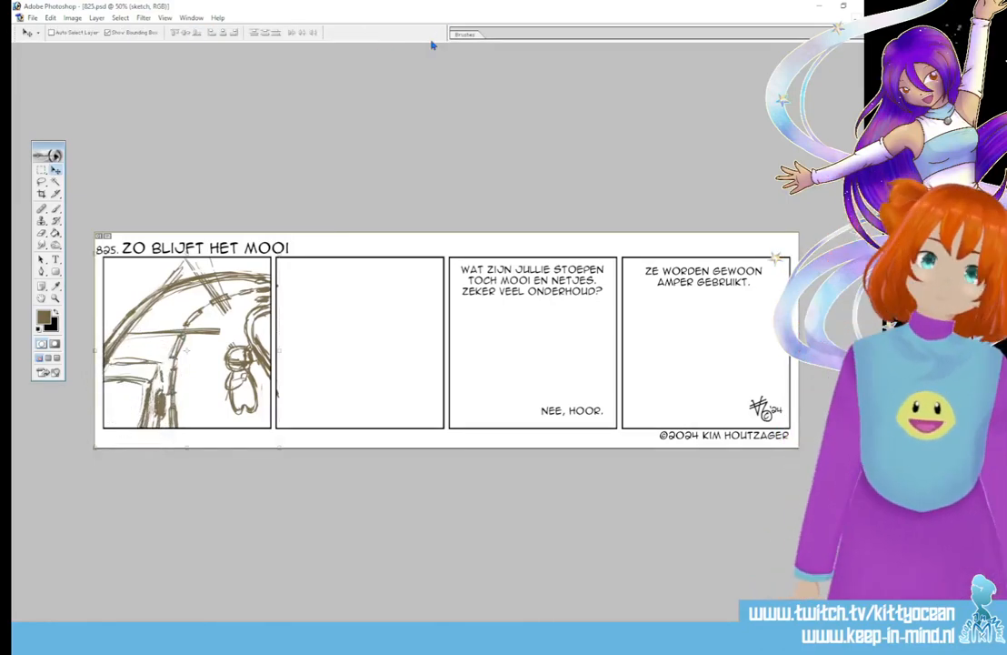
# Step: Brush two short slanted strokes across the horizontal double line in the first panel
pyautogui.press('b')
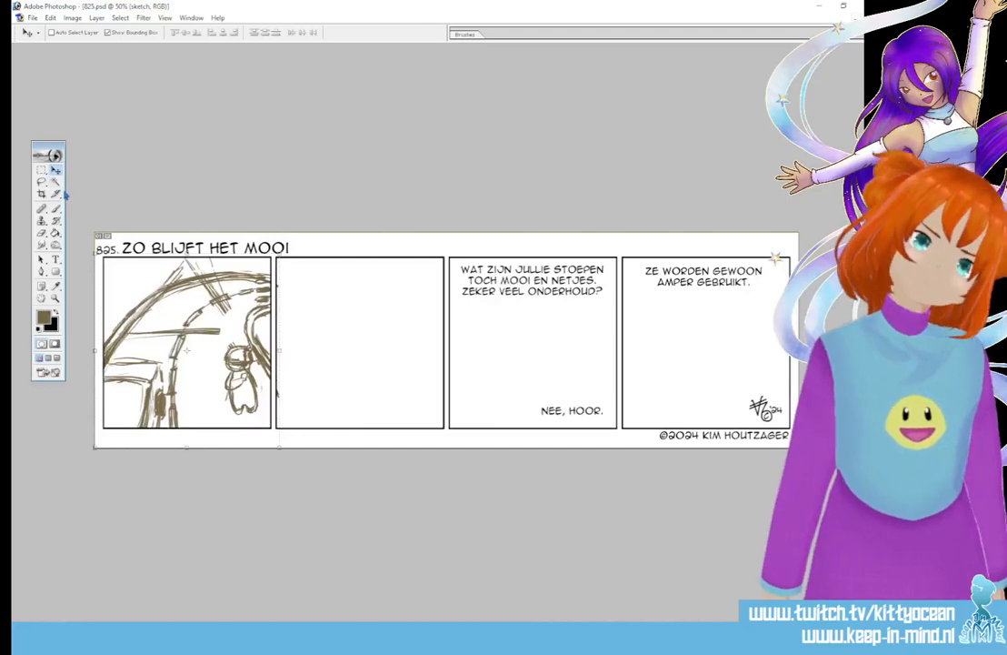
pyautogui.moveTo(145, 329); pyautogui.dragTo(139, 342)
pyautogui.moveTo(152, 330); pyautogui.dragTo(145, 342)
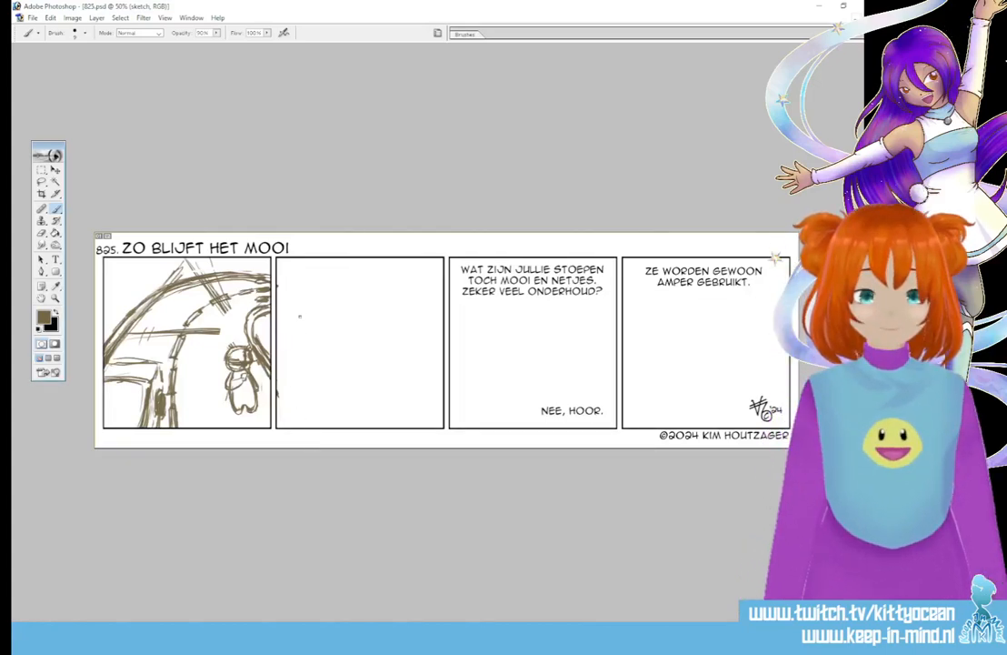
# Step: Sketch a boxy vehicle in the upper part of the second panel and a round-headed figure with torso and arms below it
pyautogui.moveTo(324, 305)
pyautogui.mouseDown()
pyautogui.moveTo(357, 301)
pyautogui.moveTo(367, 314)
pyautogui.moveTo(331, 325)
pyautogui.moveTo(320, 289)
pyautogui.moveTo(322, 279)
pyautogui.moveTo(362, 277)
pyautogui.moveTo(366, 313)
pyautogui.mouseUp()
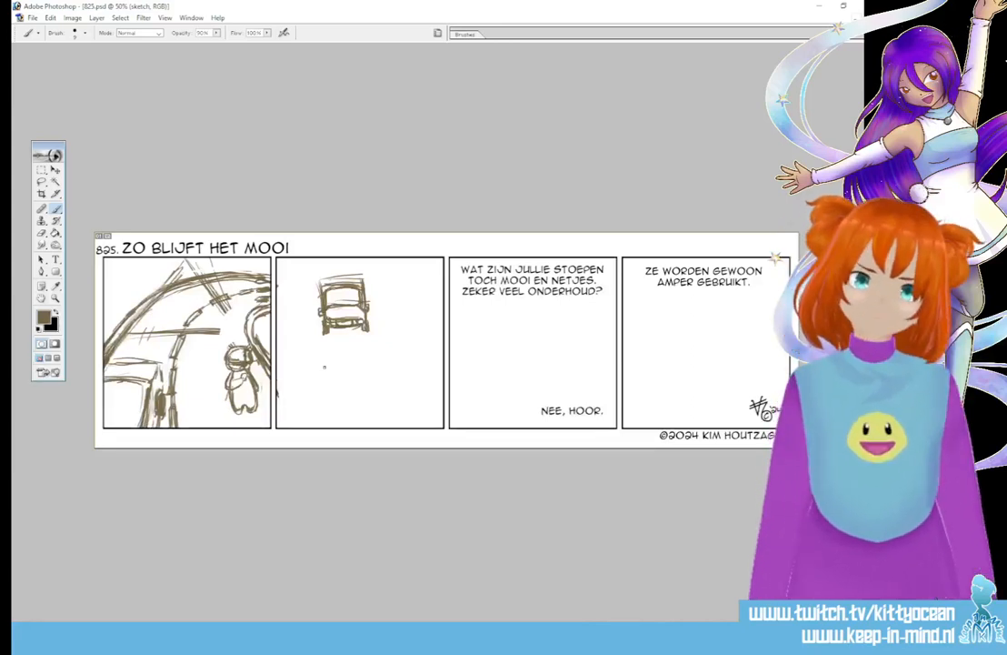
pyautogui.moveTo(326, 351)
pyautogui.mouseDown()
pyautogui.moveTo(346, 350)
pyautogui.moveTo(320, 362)
pyautogui.moveTo(337, 382)
pyautogui.moveTo(349, 379)
pyautogui.moveTo(346, 350)
pyautogui.mouseUp()
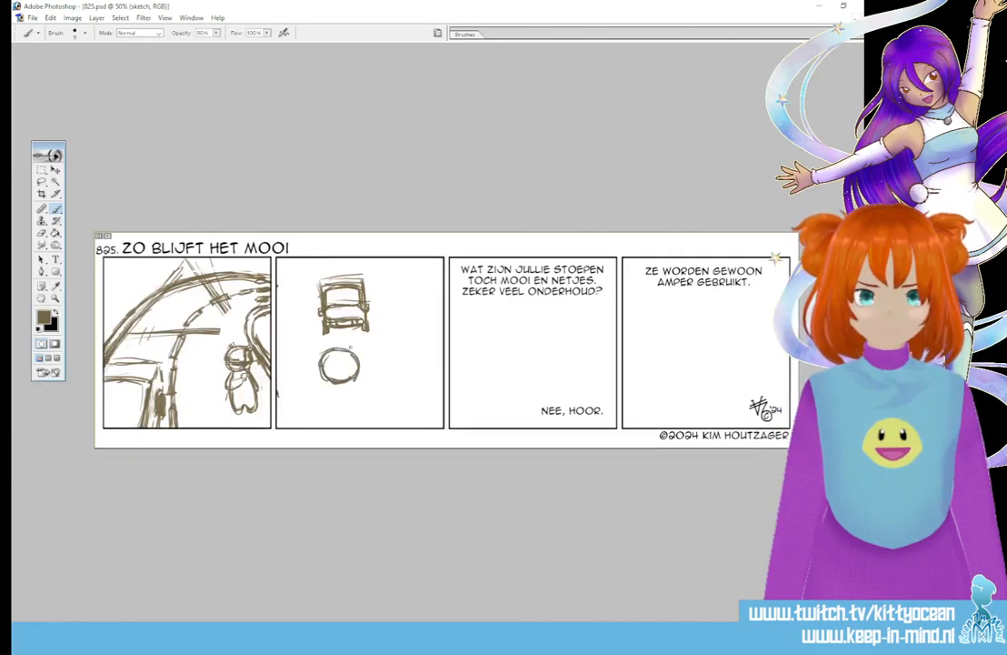
pyautogui.moveTo(330, 387)
pyautogui.mouseDown()
pyautogui.moveTo(323, 427)
pyautogui.moveTo(368, 426)
pyautogui.mouseUp()
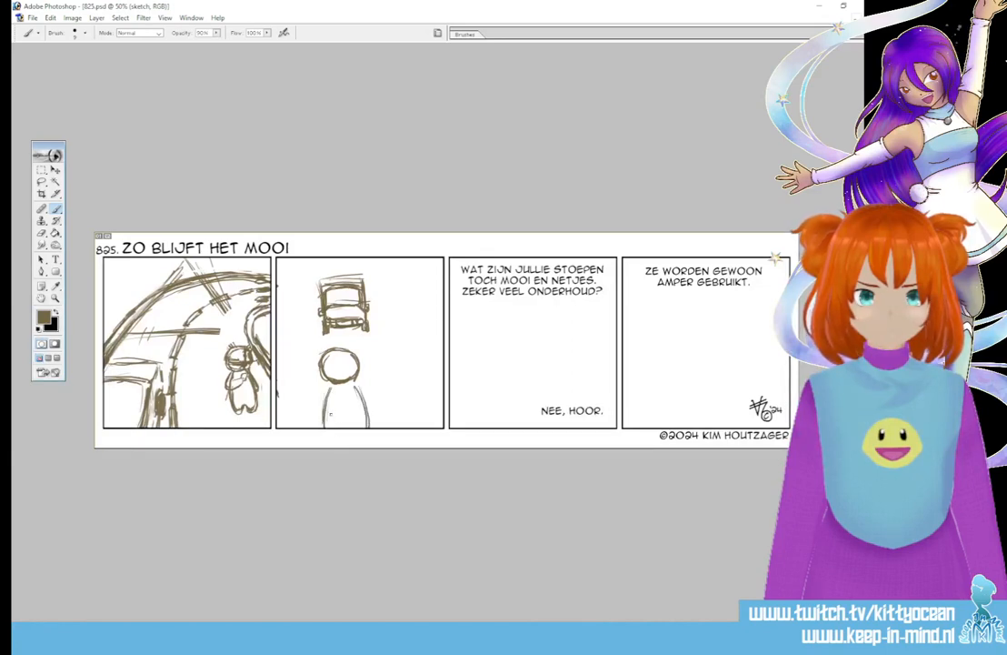
pyautogui.moveTo(316, 352); pyautogui.dragTo(313, 371)
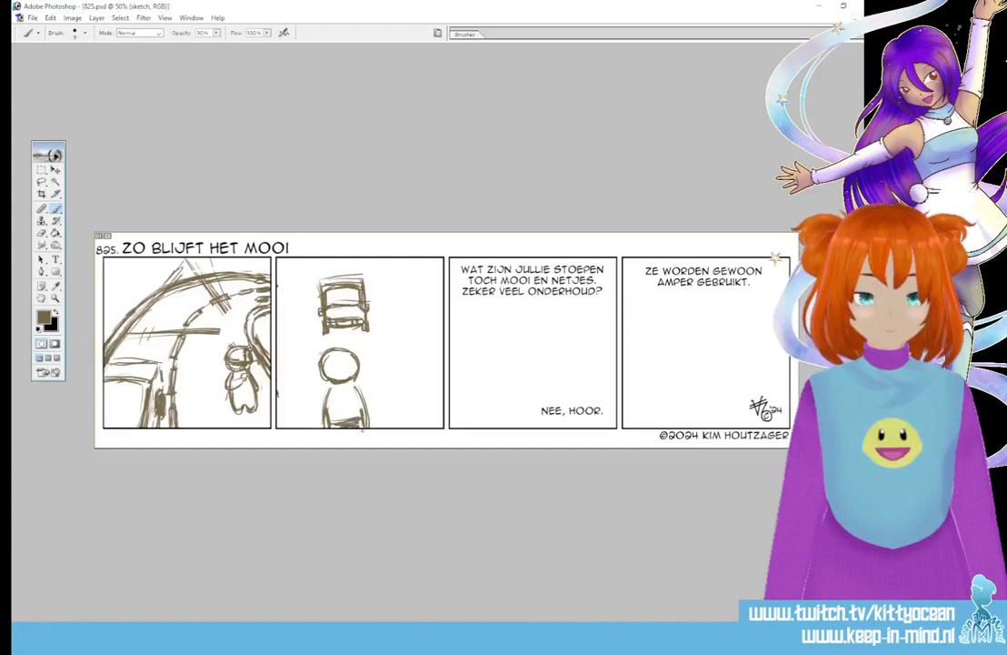
pyautogui.moveTo(322, 356); pyautogui.dragTo(318, 416)
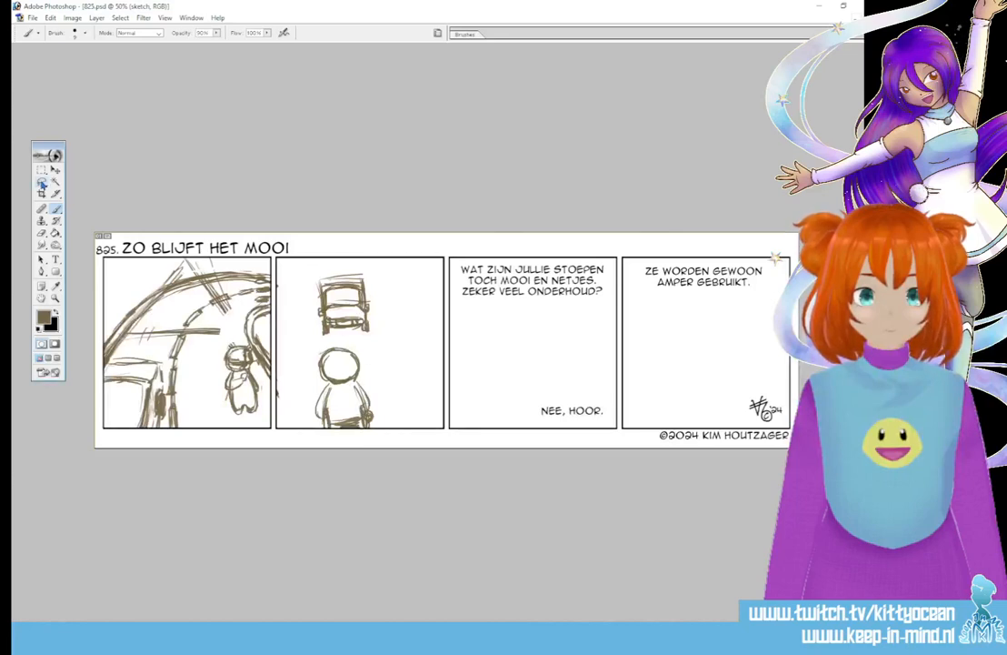
# Step: Enlarge the second panel's round-headed figure slightly, keeping its proportions and its feet at the lower panel edge
pyautogui.click(42, 182)
pyautogui.moveTo(315, 441)
pyautogui.mouseDown()
pyautogui.moveTo(398, 430)
pyautogui.moveTo(389, 447)
pyautogui.mouseUp()
pyautogui.click(56, 170)
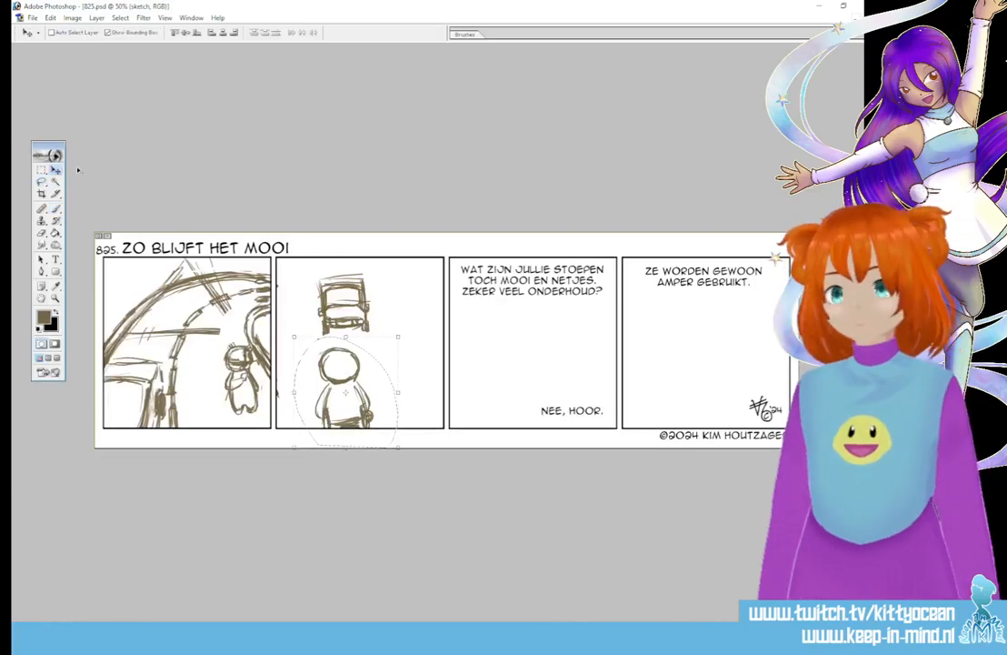
pyautogui.moveTo(397, 337)
pyautogui.mouseDown()
pyautogui.moveTo(410, 313)
pyautogui.moveTo(410, 323)
pyautogui.mouseUp()
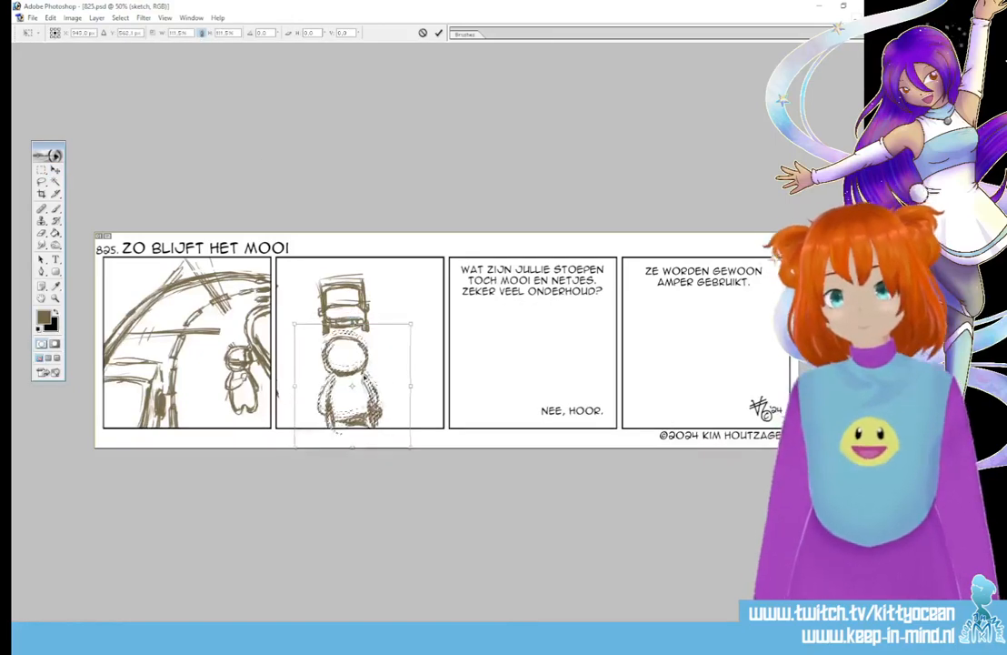
pyautogui.click(438, 33)
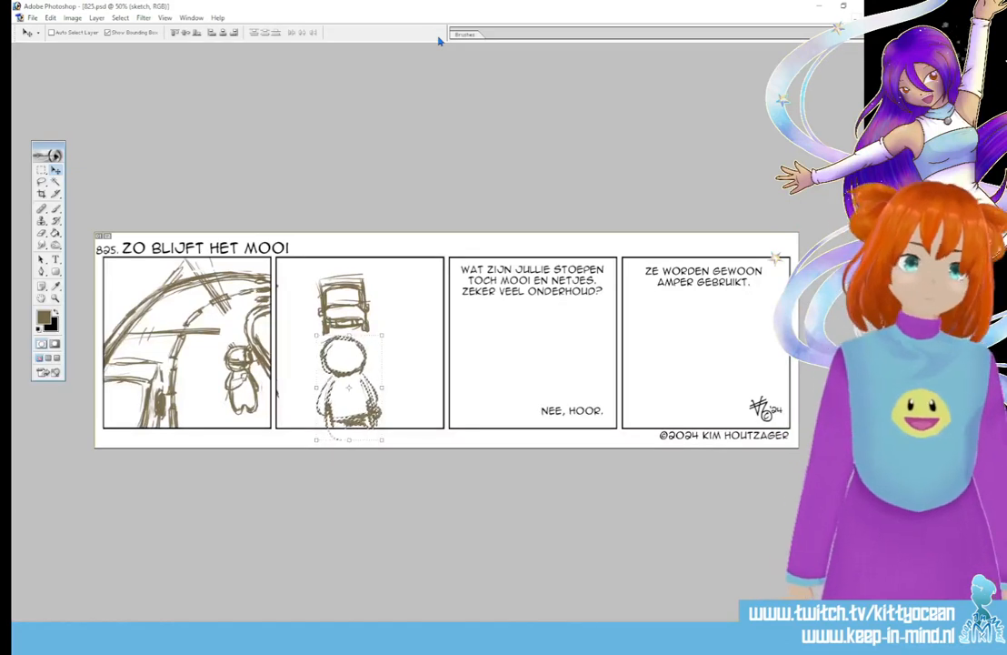
pyautogui.hotkey('ctrl', 'd')
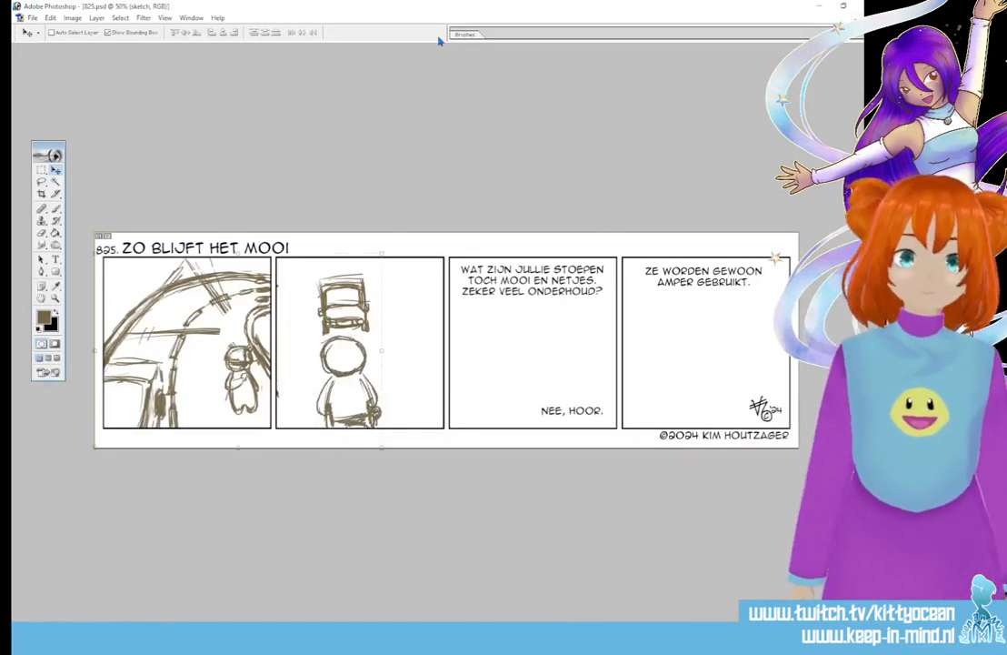
# Step: Brush a smaller figure into the second panel's lower-right corner and slanted lines along the panel's upper side edges
pyautogui.press('b')
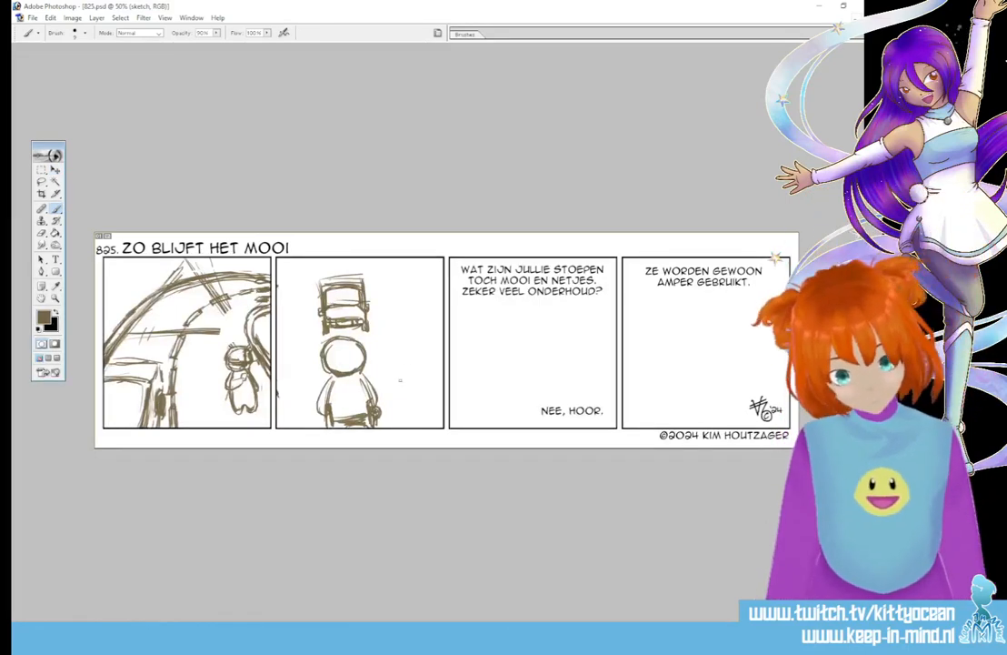
pyautogui.moveTo(390, 395)
pyautogui.mouseDown()
pyautogui.moveTo(409, 416)
pyautogui.moveTo(419, 393)
pyautogui.mouseUp()
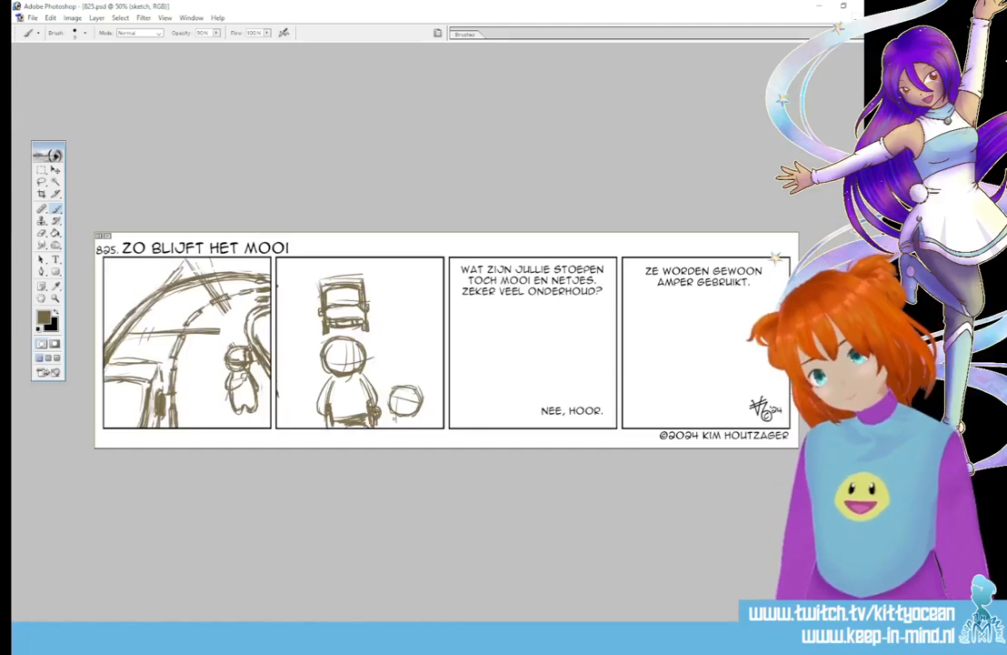
pyautogui.moveTo(415, 424)
pyautogui.mouseDown()
pyautogui.moveTo(431, 409)
pyautogui.moveTo(423, 429)
pyautogui.mouseUp()
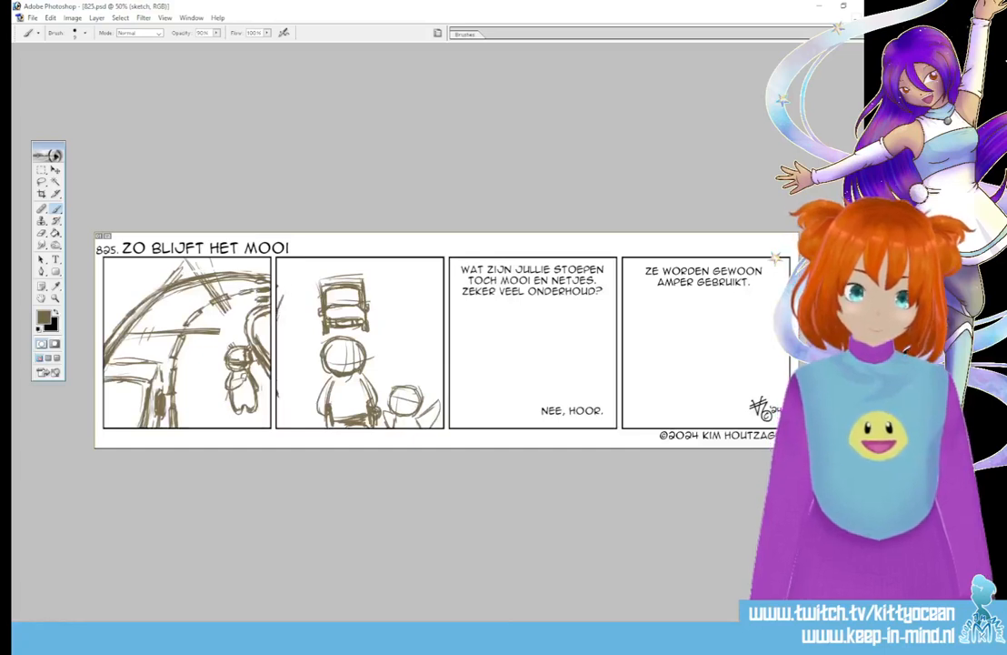
pyautogui.moveTo(411, 261); pyautogui.dragTo(443, 329)
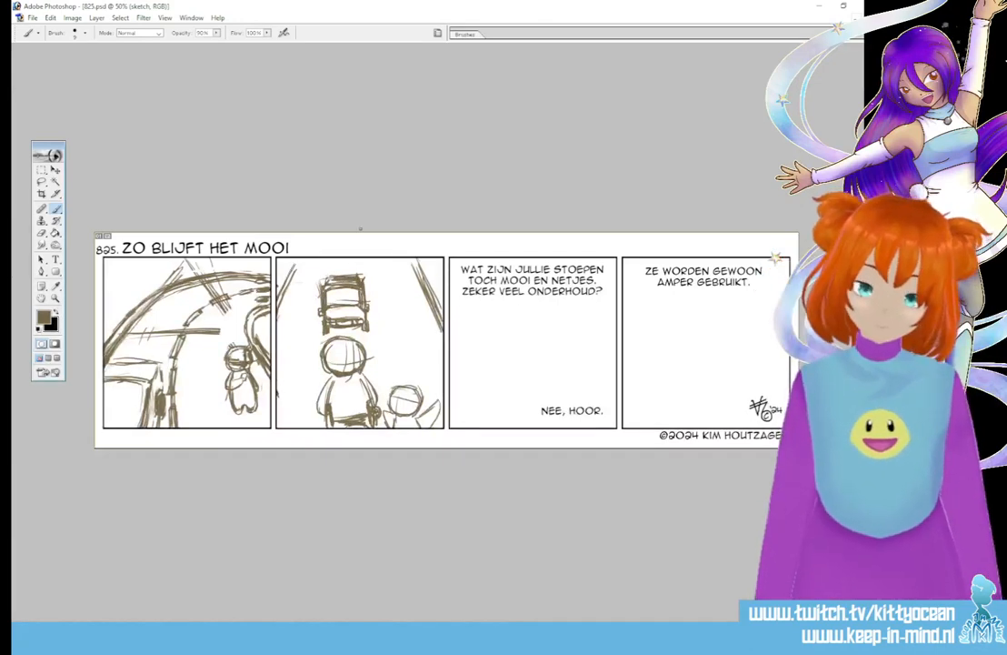
# Step: Scale the vehicle in the second panel proportionally to 124.6% and move it up and left against the panel's upper edge
pyautogui.click(42, 182)
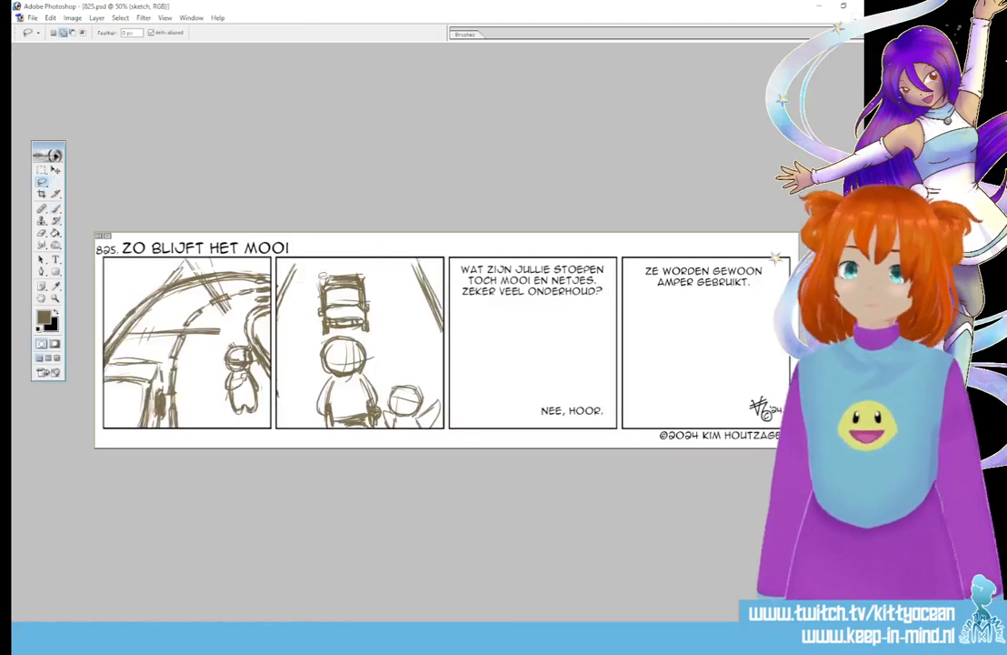
pyautogui.moveTo(317, 266)
pyautogui.mouseDown()
pyautogui.moveTo(314, 335)
pyautogui.moveTo(371, 334)
pyautogui.moveTo(318, 247)
pyautogui.mouseUp()
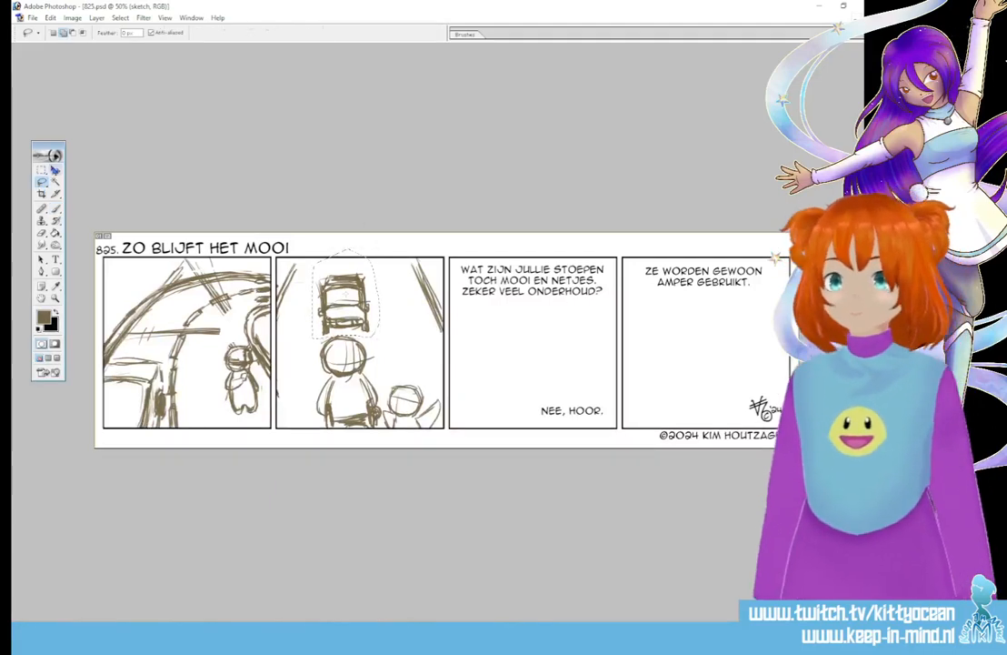
pyautogui.hotkey('ctrl', 't')
pyautogui.moveTo(400, 227)
pyautogui.mouseDown()
pyautogui.moveTo(423, 203)
pyautogui.moveTo(395, 226)
pyautogui.moveTo(416, 227)
pyautogui.moveTo(389, 224)
pyautogui.mouseUp()
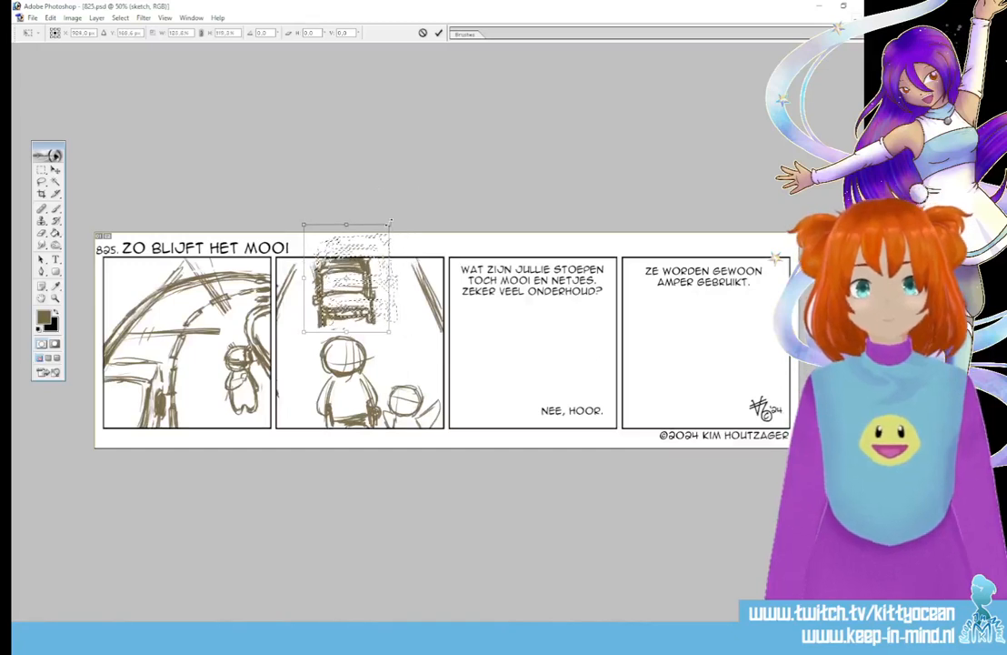
pyautogui.click(202, 33)
pyautogui.moveTo(365, 307)
pyautogui.mouseDown()
pyautogui.moveTo(378, 302)
pyautogui.moveTo(332, 292)
pyautogui.moveTo(341, 295)
pyautogui.mouseUp()
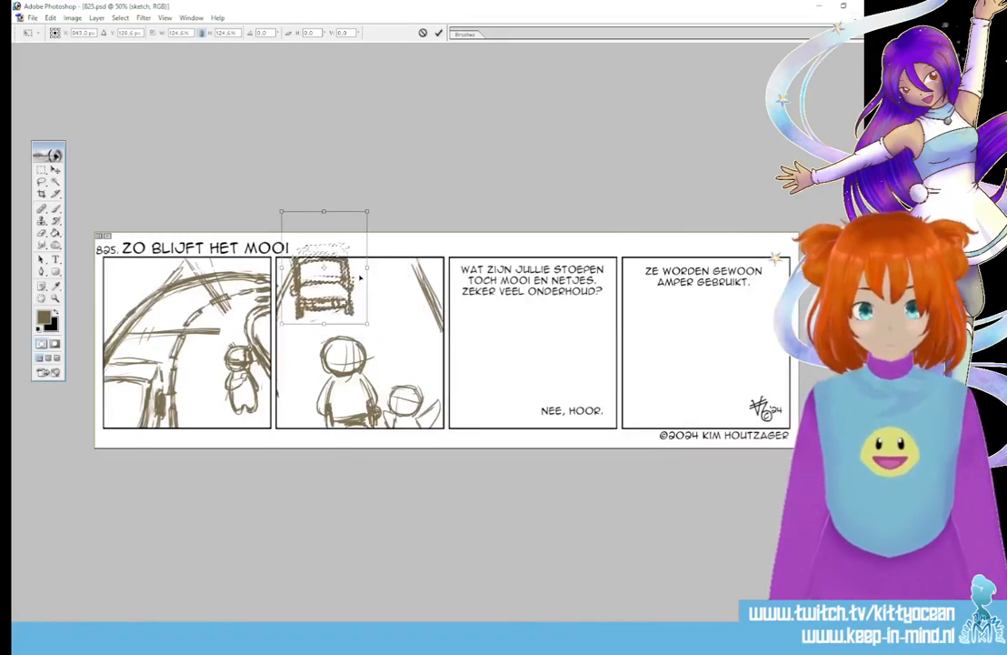
pyautogui.click(438, 34)
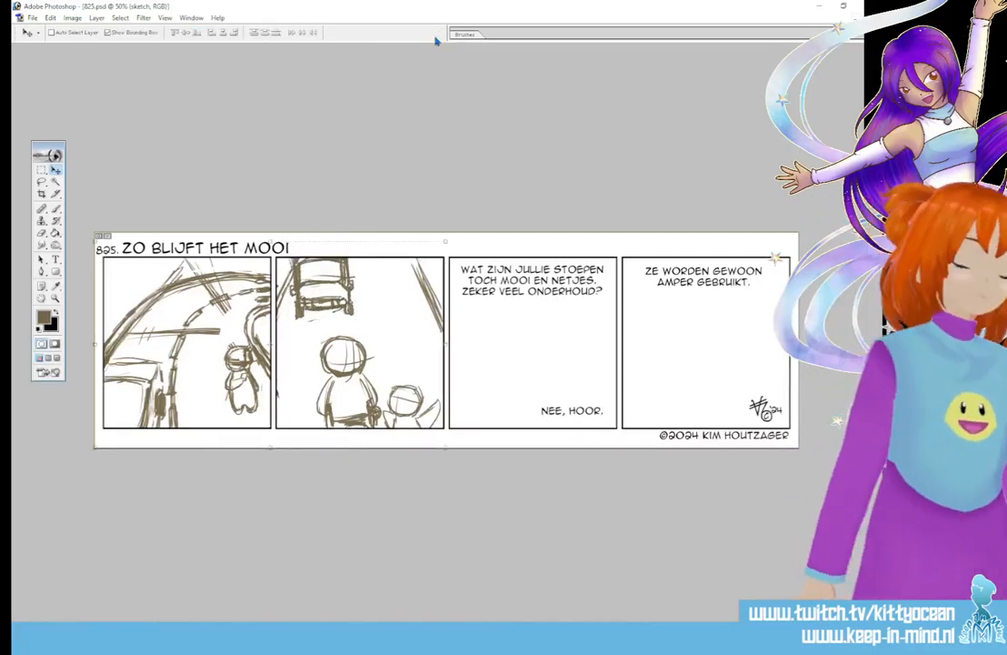
# Step: Sketch a round head with curved face guide lines on the right side of the third panel with the Brush tool
pyautogui.press('b')
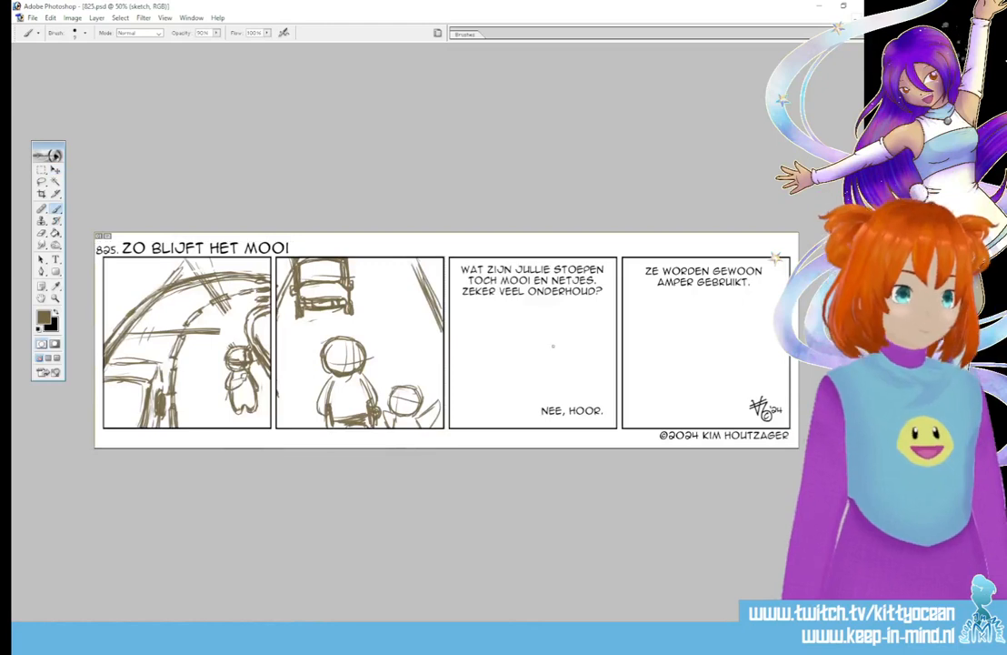
pyautogui.moveTo(588, 323)
pyautogui.mouseDown()
pyautogui.moveTo(551, 331)
pyautogui.moveTo(550, 350)
pyautogui.moveTo(563, 363)
pyautogui.moveTo(589, 358)
pyautogui.mouseUp()
pyautogui.moveTo(589, 328)
pyautogui.mouseDown()
pyautogui.moveTo(597, 336)
pyautogui.moveTo(577, 365)
pyautogui.moveTo(582, 397)
pyautogui.mouseUp()
pyautogui.moveTo(552, 357); pyautogui.dragTo(571, 375)
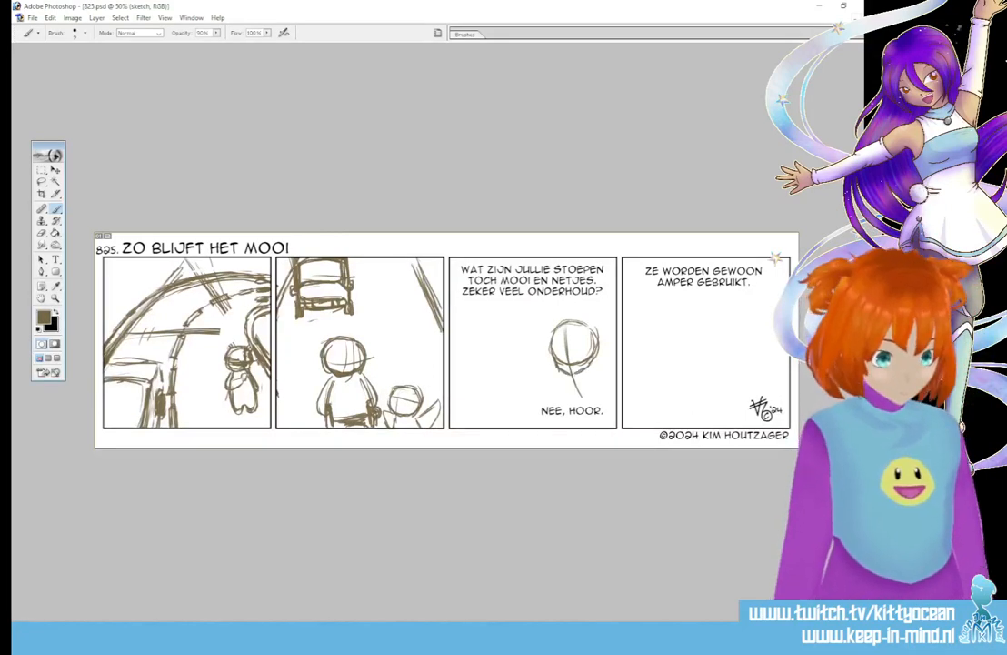
pyautogui.moveTo(559, 335)
pyautogui.mouseDown()
pyautogui.moveTo(559, 360)
pyautogui.moveTo(579, 368)
pyautogui.mouseUp()
pyautogui.moveTo(578, 338)
pyautogui.mouseDown()
pyautogui.moveTo(578, 364)
pyautogui.moveTo(592, 355)
pyautogui.moveTo(589, 380)
pyautogui.moveTo(572, 388)
pyautogui.moveTo(599, 380)
pyautogui.mouseUp()
# Step: Sketch the neck, torso, arms and a raised round hand for the figure on the third panel's right side
pyautogui.moveTo(582, 382)
pyautogui.mouseDown()
pyautogui.moveTo(565, 395)
pyautogui.moveTo(568, 422)
pyautogui.mouseUp()
pyautogui.moveTo(571, 392)
pyautogui.mouseDown()
pyautogui.moveTo(569, 420)
pyautogui.moveTo(601, 386)
pyautogui.moveTo(606, 418)
pyautogui.mouseUp()
pyautogui.moveTo(601, 379)
pyautogui.mouseDown()
pyautogui.moveTo(605, 413)
pyautogui.moveTo(583, 422)
pyautogui.mouseUp()
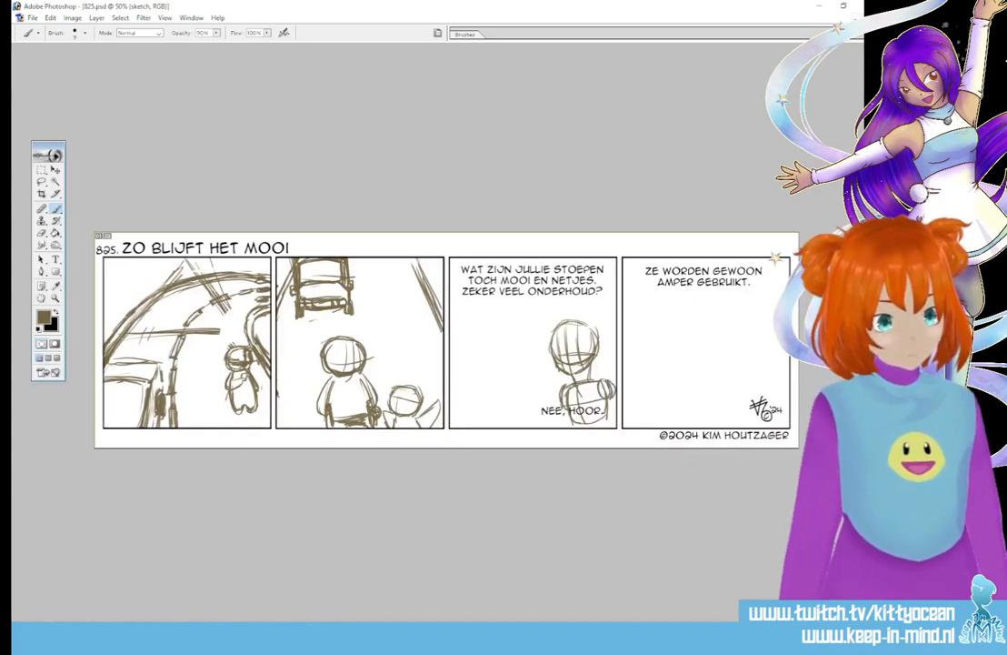
pyautogui.moveTo(559, 396)
pyautogui.mouseDown()
pyautogui.moveTo(552, 424)
pyautogui.moveTo(568, 425)
pyautogui.mouseUp()
pyautogui.moveTo(547, 396)
pyautogui.mouseDown()
pyautogui.moveTo(563, 424)
pyautogui.moveTo(546, 399)
pyautogui.mouseUp()
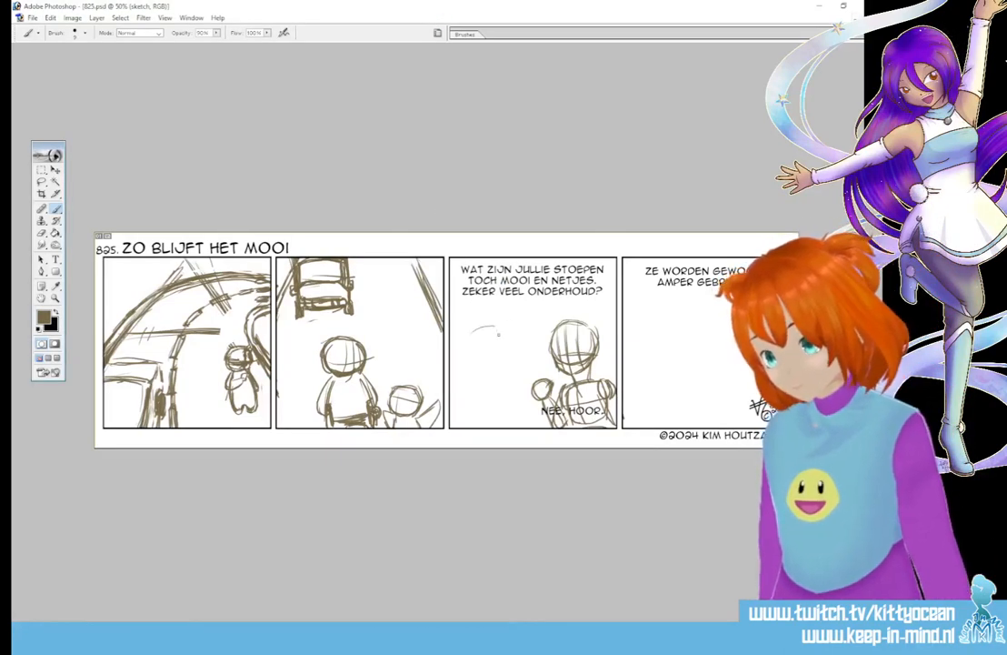
# Step: Sketch a second figure with a round head, torso and arms on the left side of the third panel
pyautogui.moveTo(506, 330)
pyautogui.mouseDown()
pyautogui.moveTo(474, 324)
pyautogui.moveTo(467, 364)
pyautogui.moveTo(496, 369)
pyautogui.moveTo(514, 347)
pyautogui.moveTo(506, 329)
pyautogui.mouseUp()
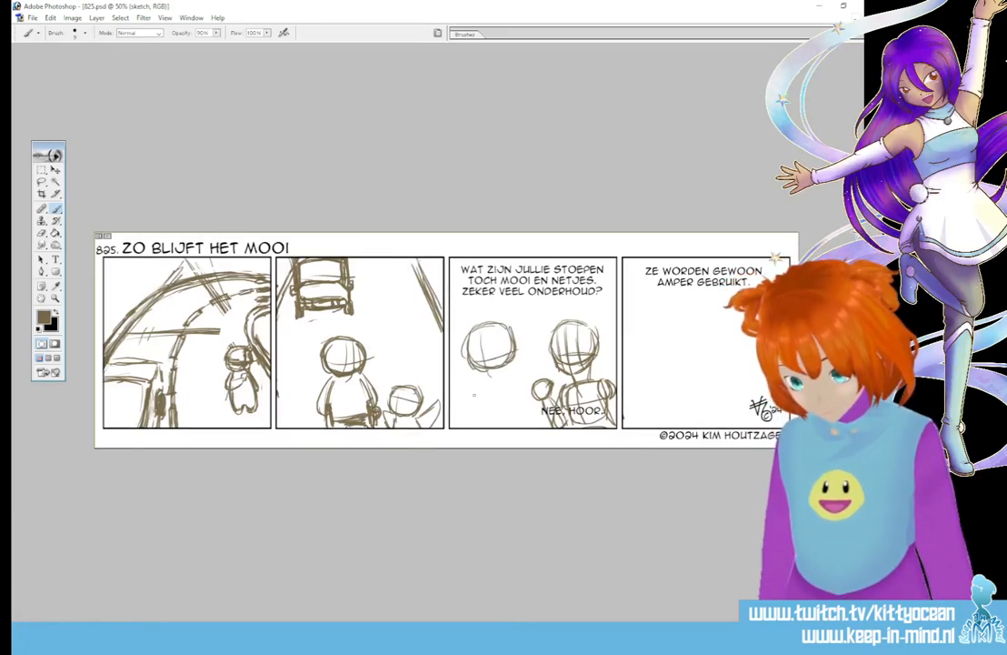
pyautogui.moveTo(483, 378)
pyautogui.mouseDown()
pyautogui.moveTo(475, 426)
pyautogui.moveTo(534, 421)
pyautogui.mouseUp()
pyautogui.moveTo(514, 375)
pyautogui.mouseDown()
pyautogui.moveTo(532, 425)
pyautogui.moveTo(529, 372)
pyautogui.moveTo(531, 407)
pyautogui.moveTo(516, 395)
pyautogui.mouseUp()
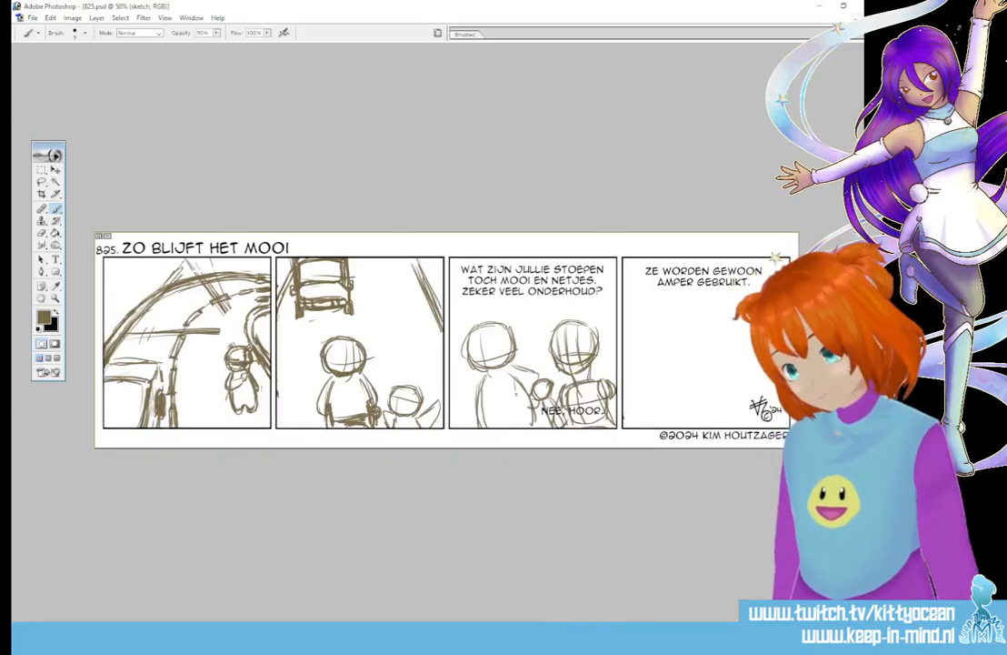
pyautogui.moveTo(447, 331); pyautogui.dragTo(457, 354)
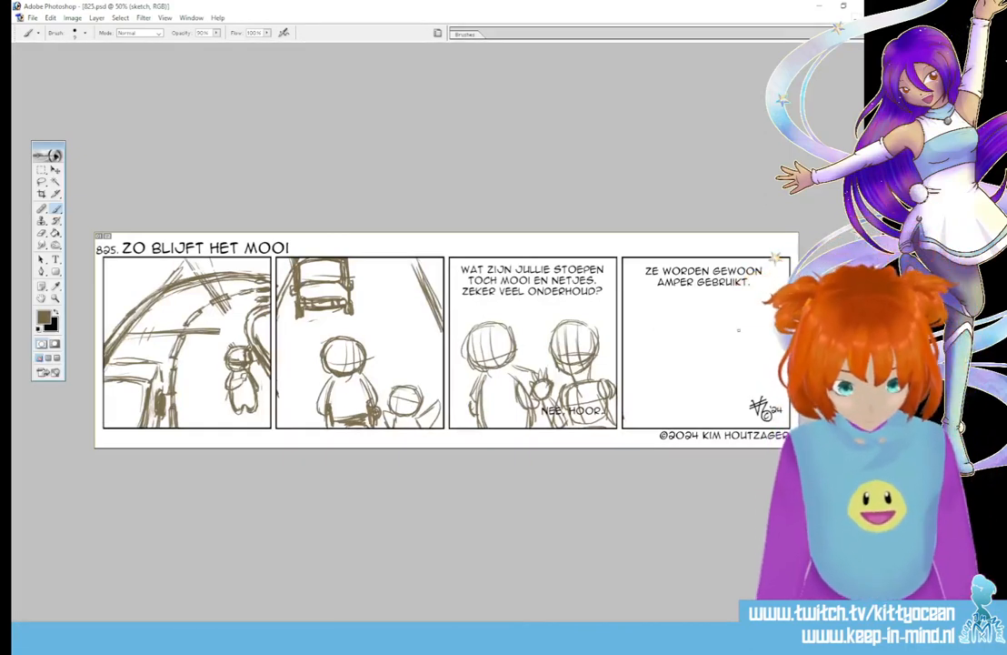
# Step: Sketch a figure on the right side of the fourth panel with a guided round head, neck, torso, arms and raised pointing hand
pyautogui.moveTo(738, 322)
pyautogui.mouseDown()
pyautogui.moveTo(718, 353)
pyautogui.moveTo(725, 368)
pyautogui.mouseUp()
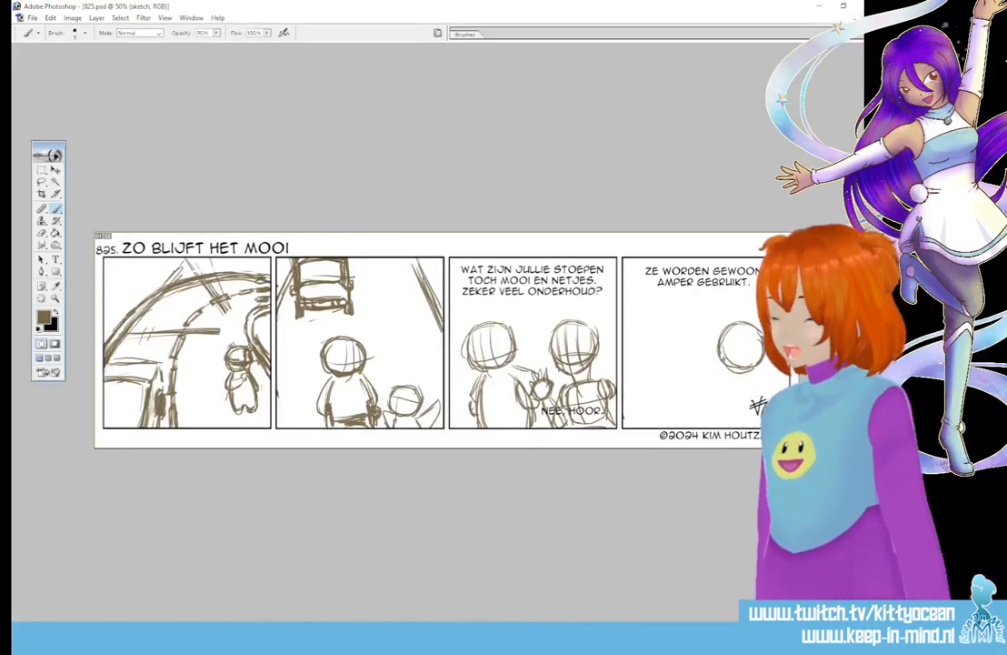
pyautogui.moveTo(733, 365); pyautogui.dragTo(732, 387)
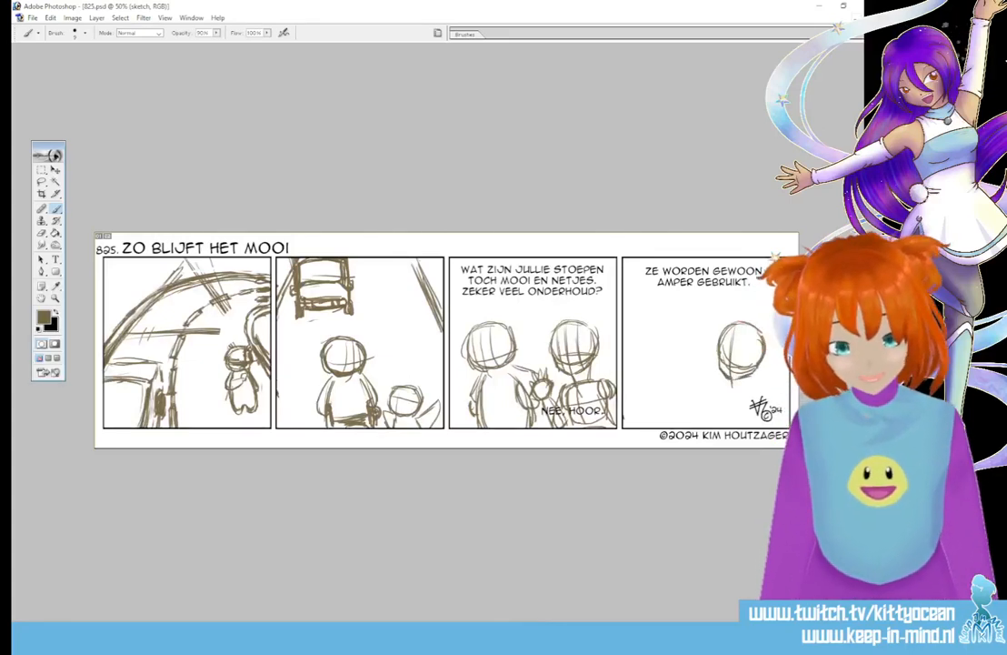
pyautogui.moveTo(627, 289); pyautogui.dragTo(626, 324)
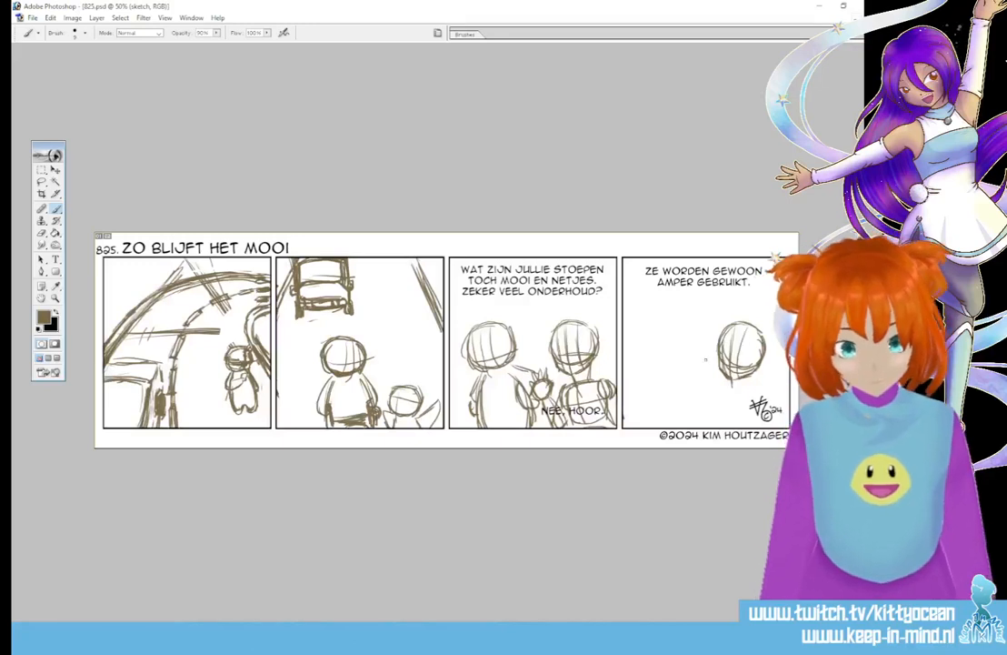
pyautogui.moveTo(747, 376)
pyautogui.mouseDown()
pyautogui.moveTo(744, 393)
pyautogui.moveTo(751, 390)
pyautogui.moveTo(720, 416)
pyautogui.mouseUp()
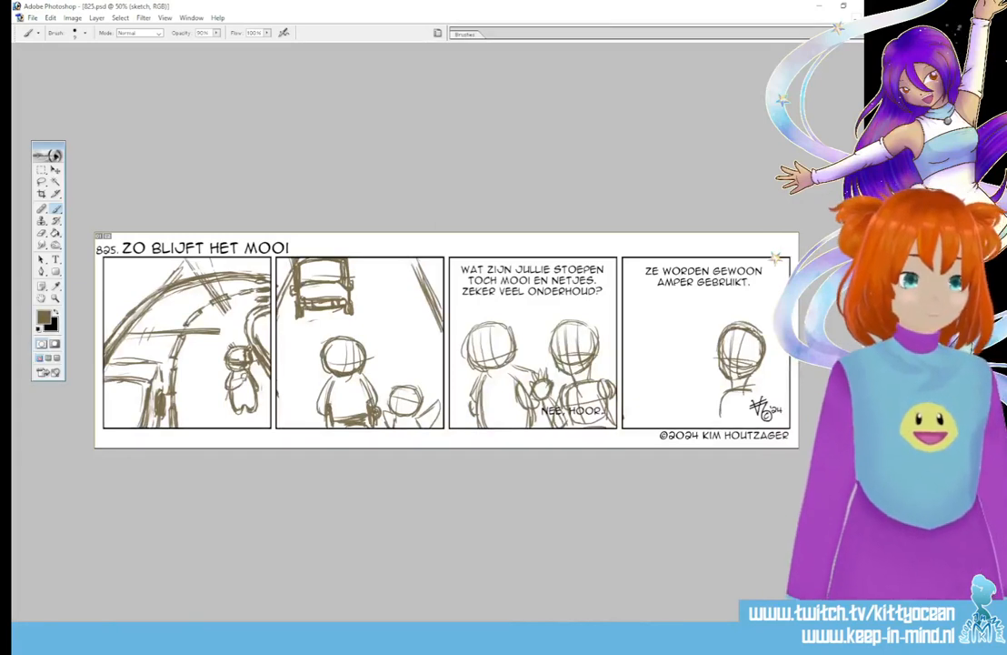
pyautogui.moveTo(722, 397); pyautogui.dragTo(740, 425)
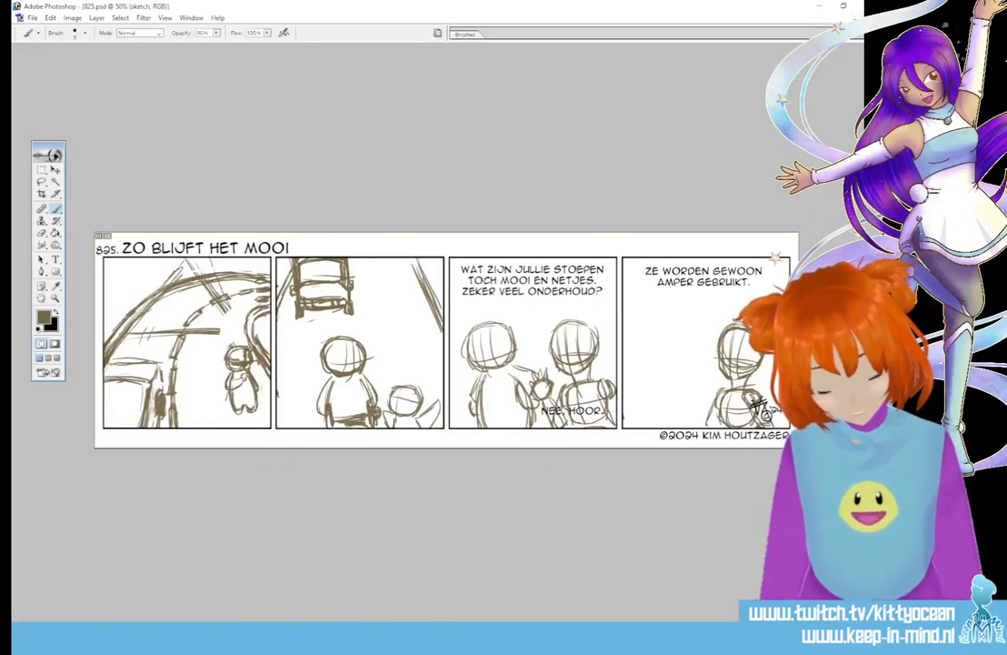
pyautogui.moveTo(704, 381)
pyautogui.mouseDown()
pyautogui.moveTo(698, 394)
pyautogui.moveTo(718, 421)
pyautogui.mouseUp()
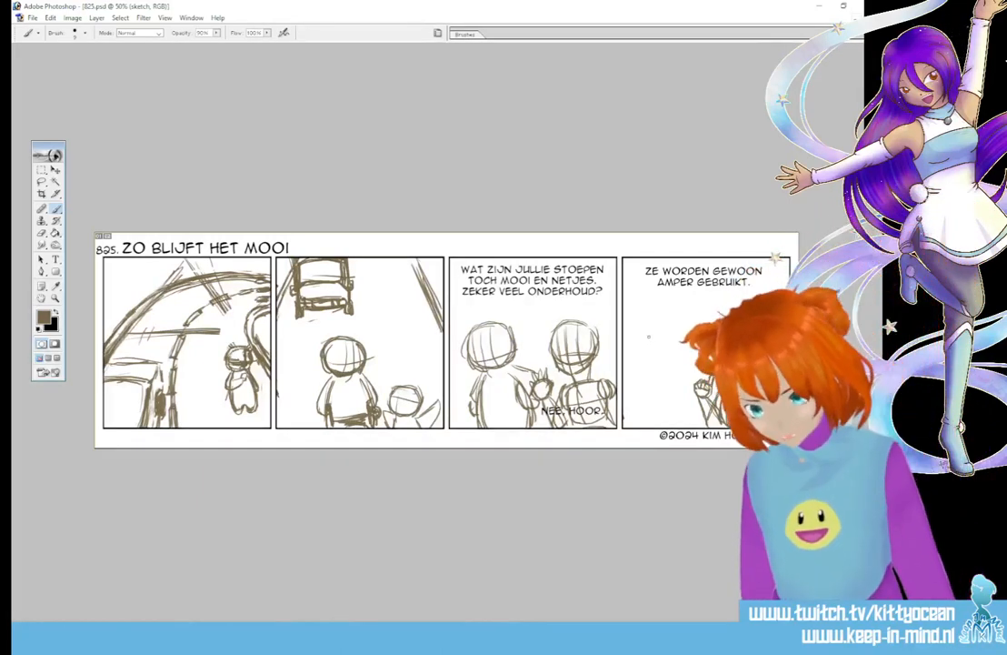
# Step: Sketch a second figure on the left side of the fourth panel with a round head, face guide lines and body outline
pyautogui.moveTo(675, 327)
pyautogui.mouseDown()
pyautogui.moveTo(642, 343)
pyautogui.moveTo(655, 373)
pyautogui.moveTo(676, 368)
pyautogui.moveTo(670, 330)
pyautogui.mouseUp()
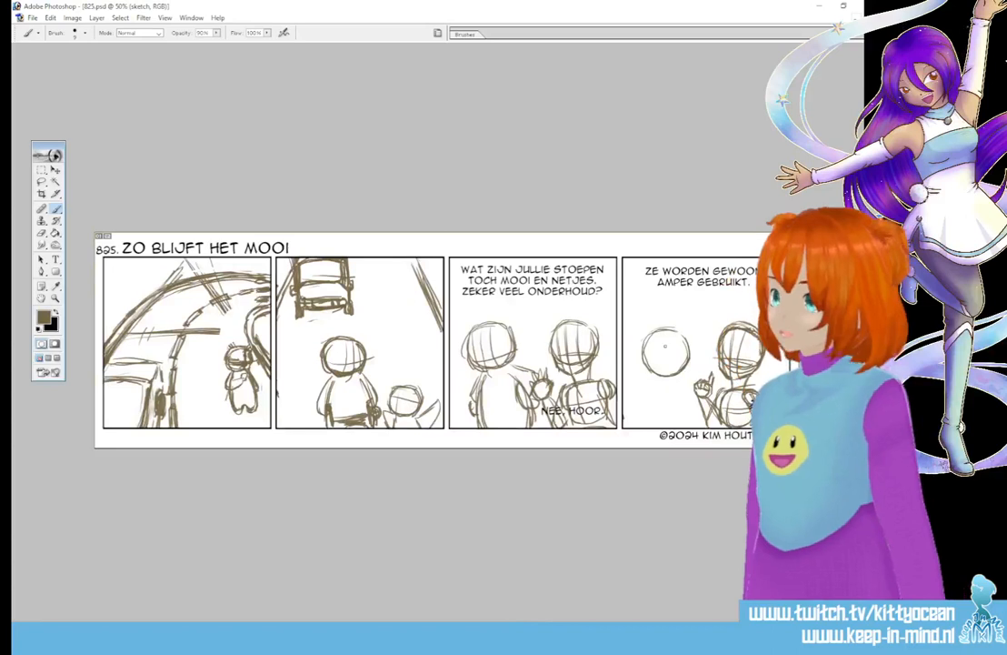
pyautogui.moveTo(644, 357); pyautogui.dragTo(686, 355)
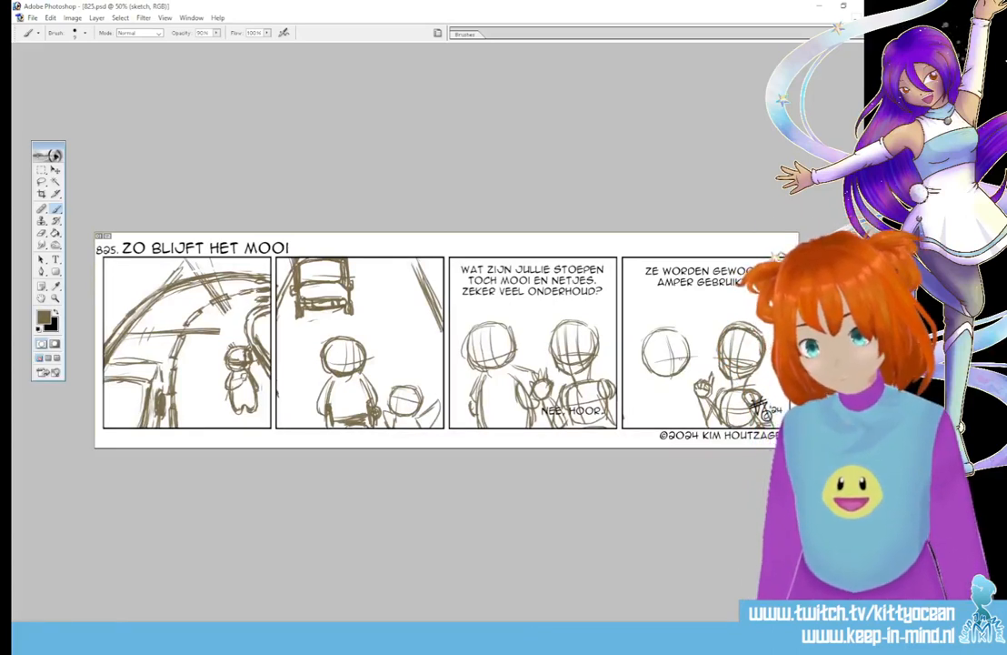
pyautogui.moveTo(563, 311)
pyautogui.mouseDown()
pyautogui.moveTo(600, 303)
pyautogui.moveTo(563, 369)
pyautogui.mouseUp()
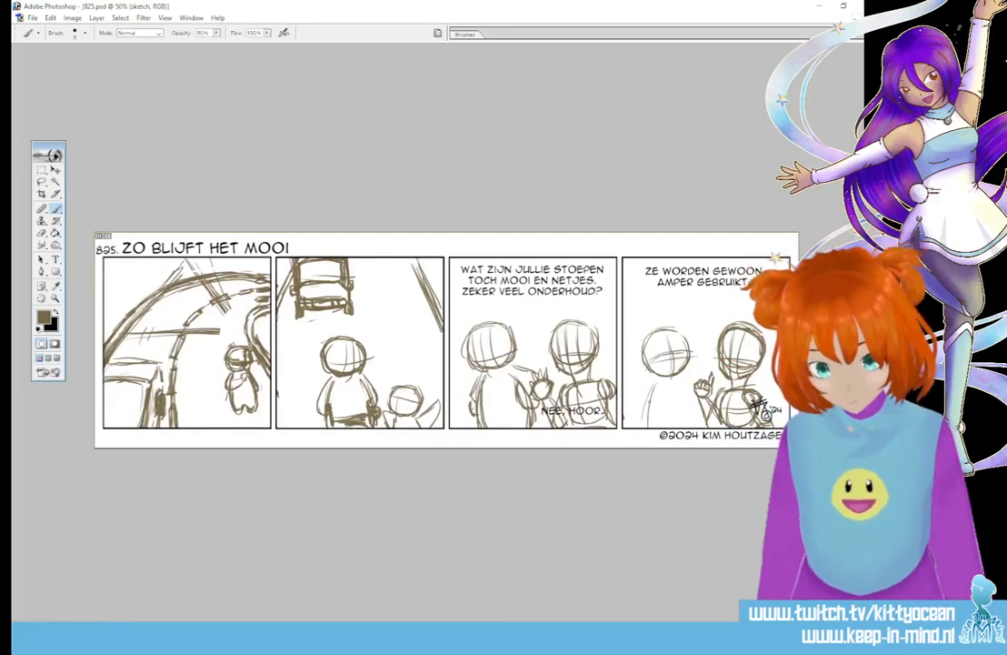
pyautogui.moveTo(598, 329); pyautogui.dragTo(600, 370)
pyautogui.moveTo(562, 329); pyautogui.dragTo(560, 367)
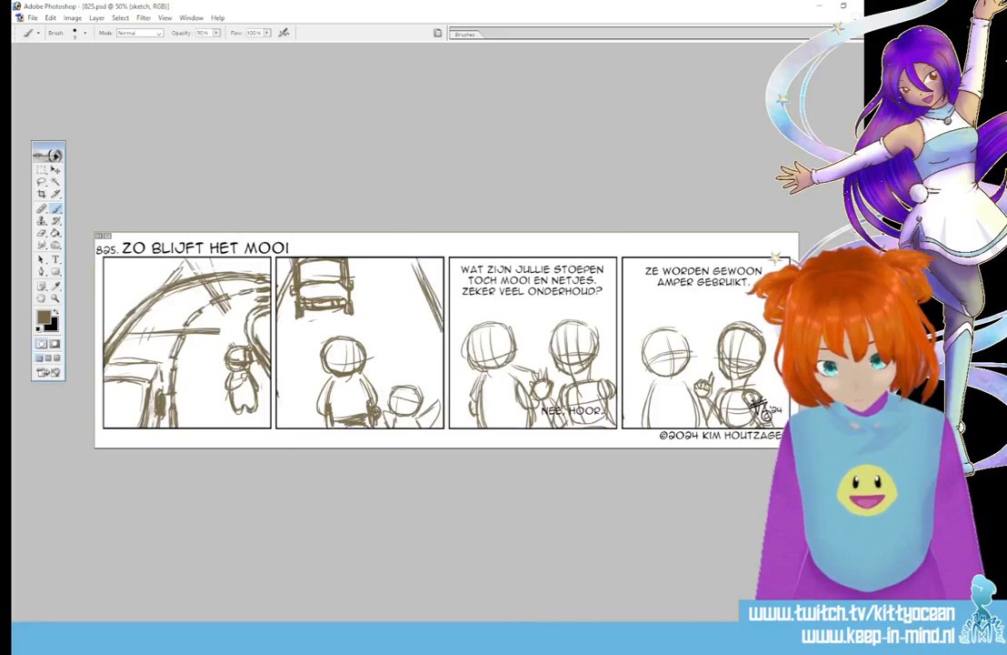
pyautogui.moveTo(594, 331); pyautogui.dragTo(606, 370)
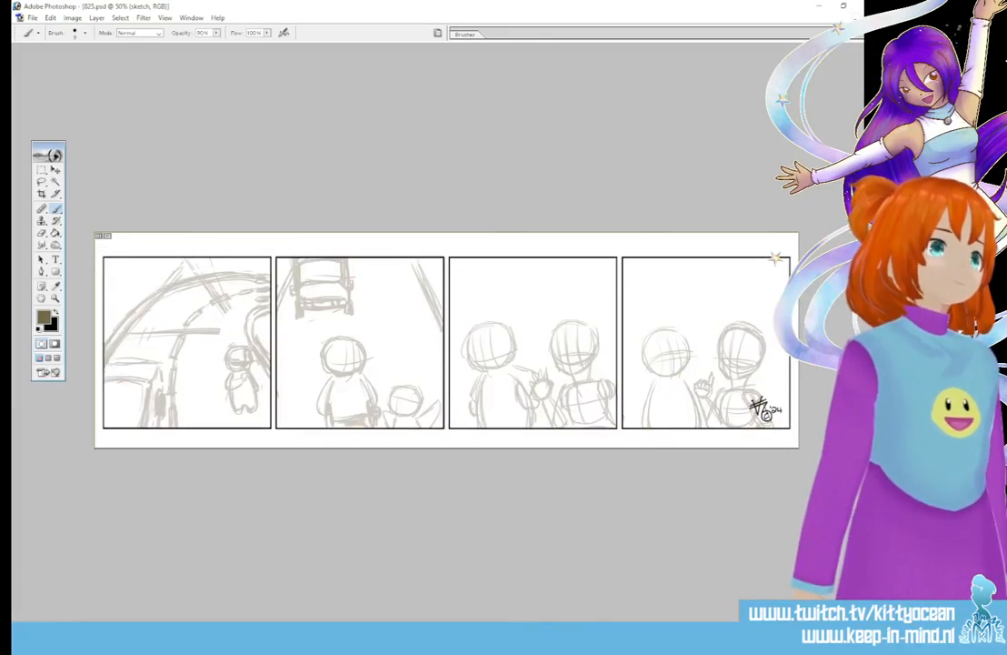
# Step: Create a new layer named "lieart" for the inked lines
pyautogui.hotkey('ctrl', 'alt', 'shift', 'n')
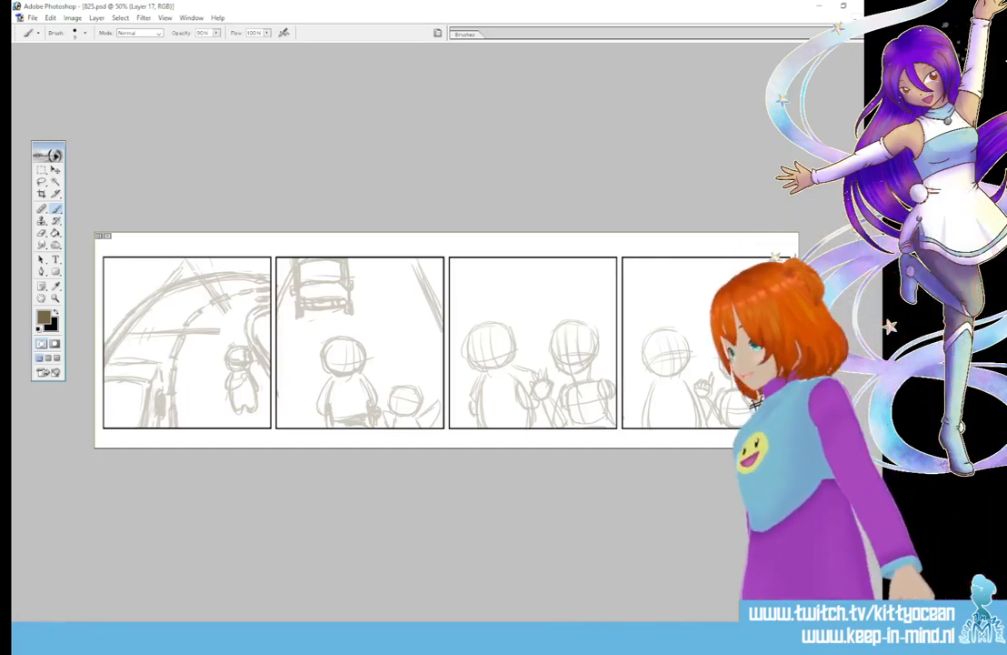
pyautogui.write('lieart')
pyautogui.press('Return')
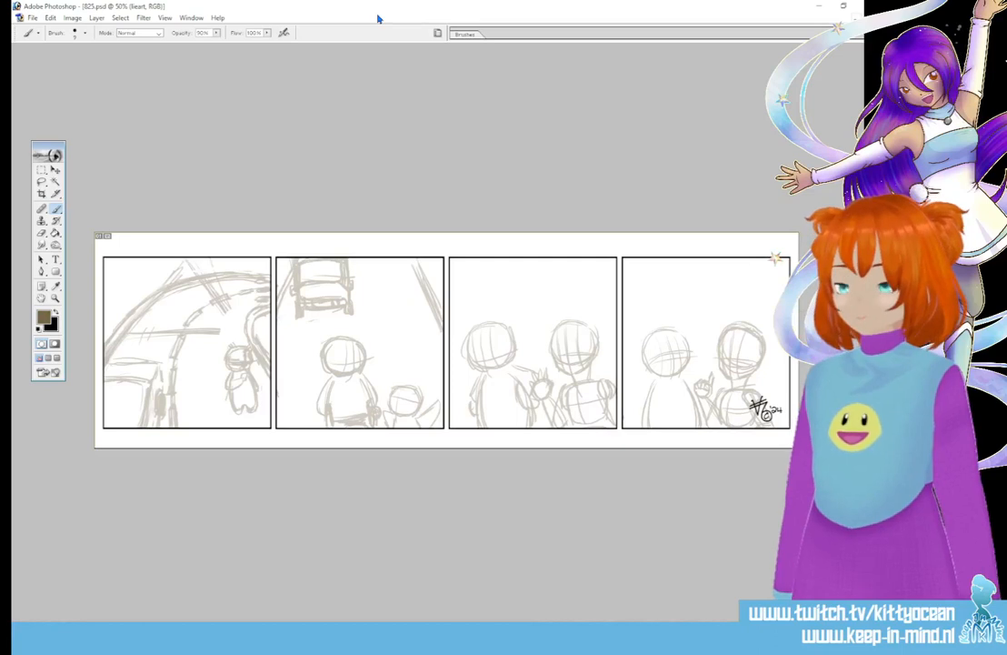
# Step: Swap the foreground colour to black and choose the thinner 5 px brush preset
pyautogui.press('x')
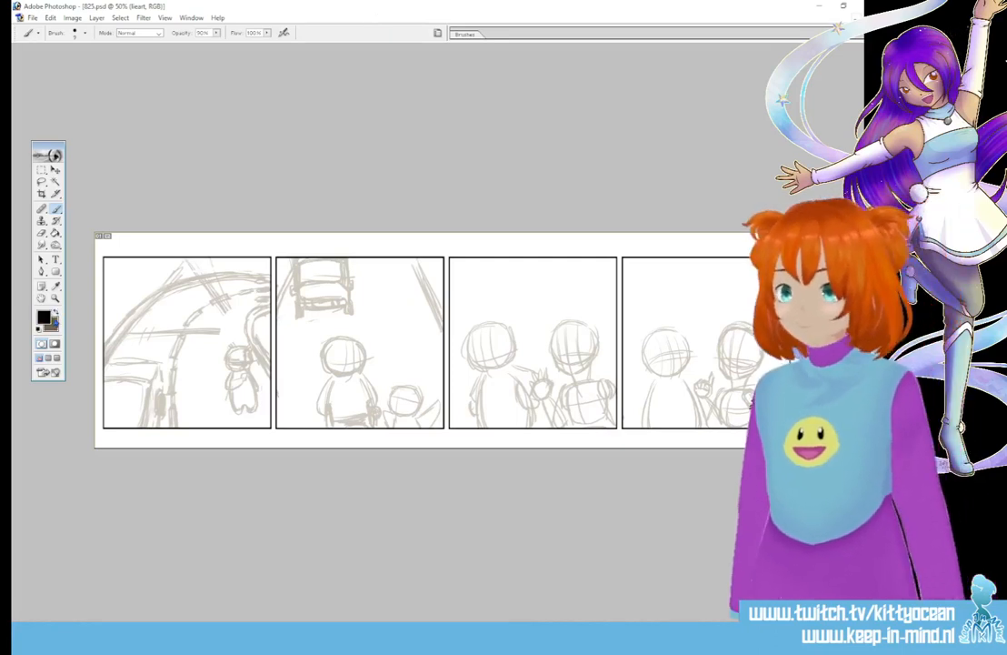
pyautogui.click(471, 36)
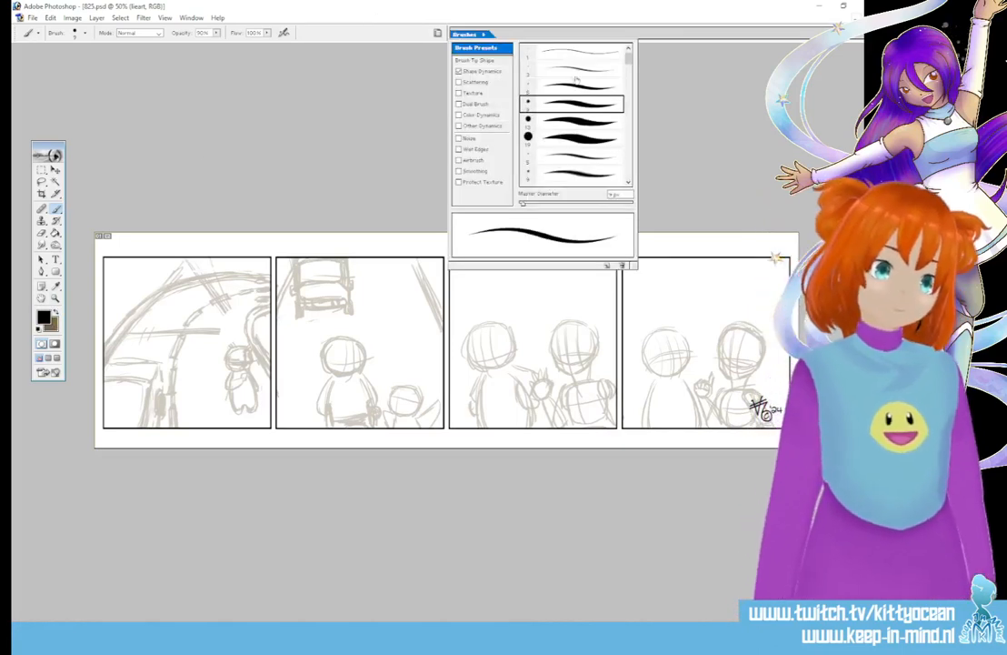
pyautogui.click(574, 85)
pyautogui.click(319, 17)
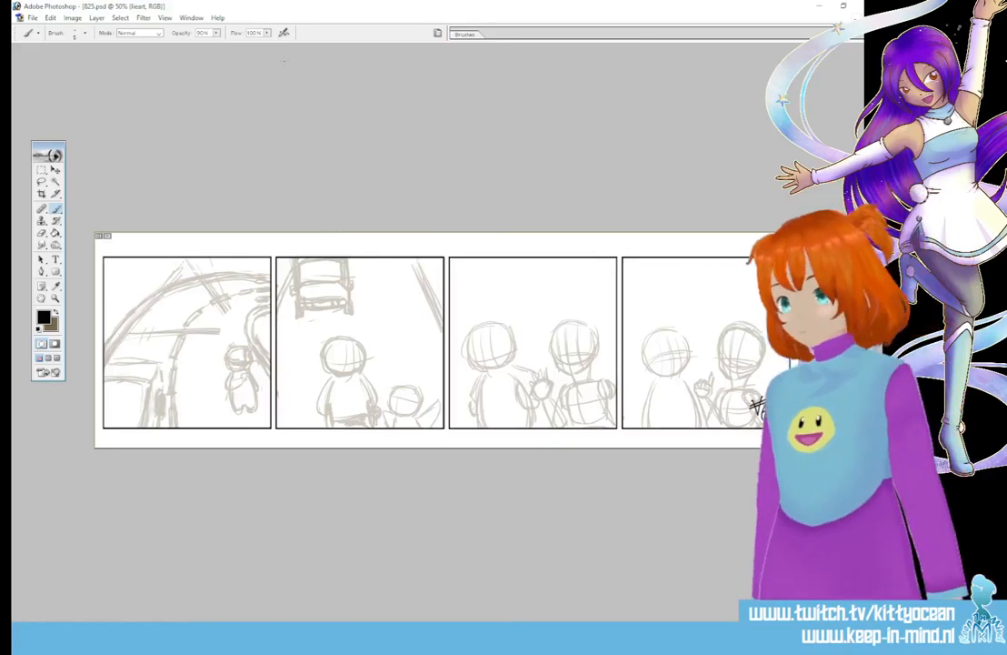
# Step: Ink the small figure's body in the first panel: the bent arm holding a rectangular object, the torso, legs and straight arm
pyautogui.hotkey('ctrl', '+')
pyautogui.hotkey('ctrl', '+')
pyautogui.hotkey('ctrl', '+')
pyautogui.moveTo(617, 257); pyautogui.dragTo(776, 257)
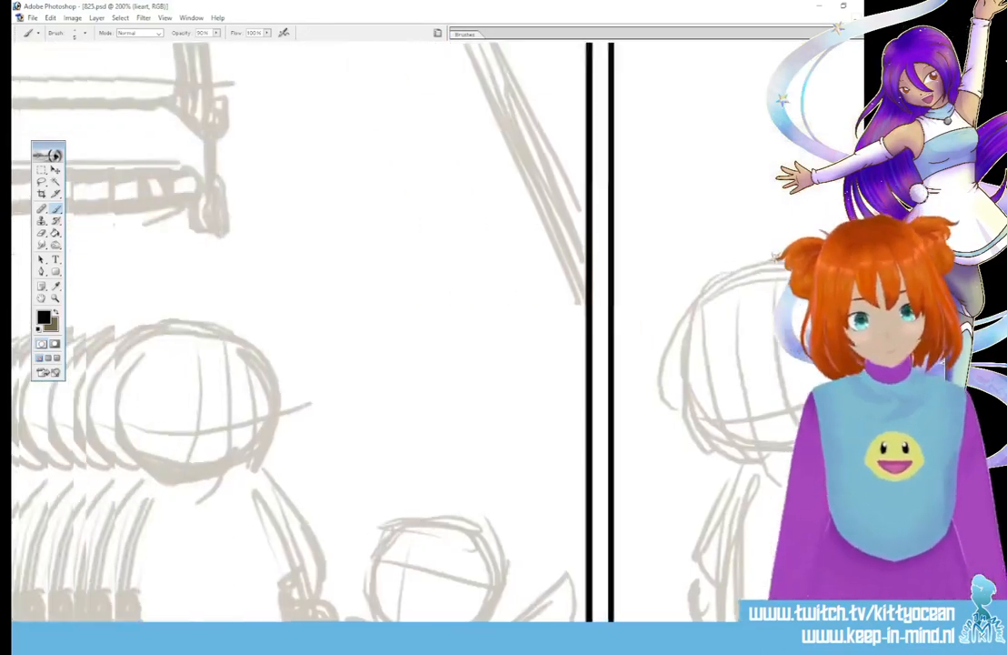
pyautogui.moveTo(436, 591); pyautogui.dragTo(413, 55)
pyautogui.moveTo(204, 600); pyautogui.dragTo(206, 491)
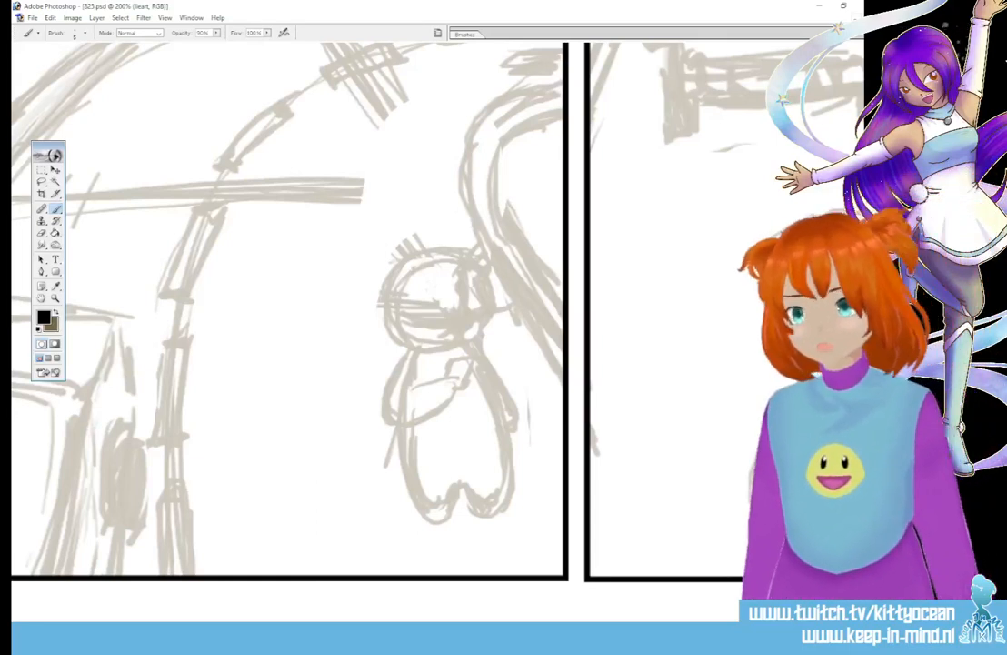
pyautogui.moveTo(409, 357)
pyautogui.mouseDown()
pyautogui.moveTo(390, 407)
pyautogui.moveTo(418, 418)
pyautogui.moveTo(457, 390)
pyautogui.moveTo(414, 386)
pyautogui.moveTo(459, 380)
pyautogui.mouseUp()
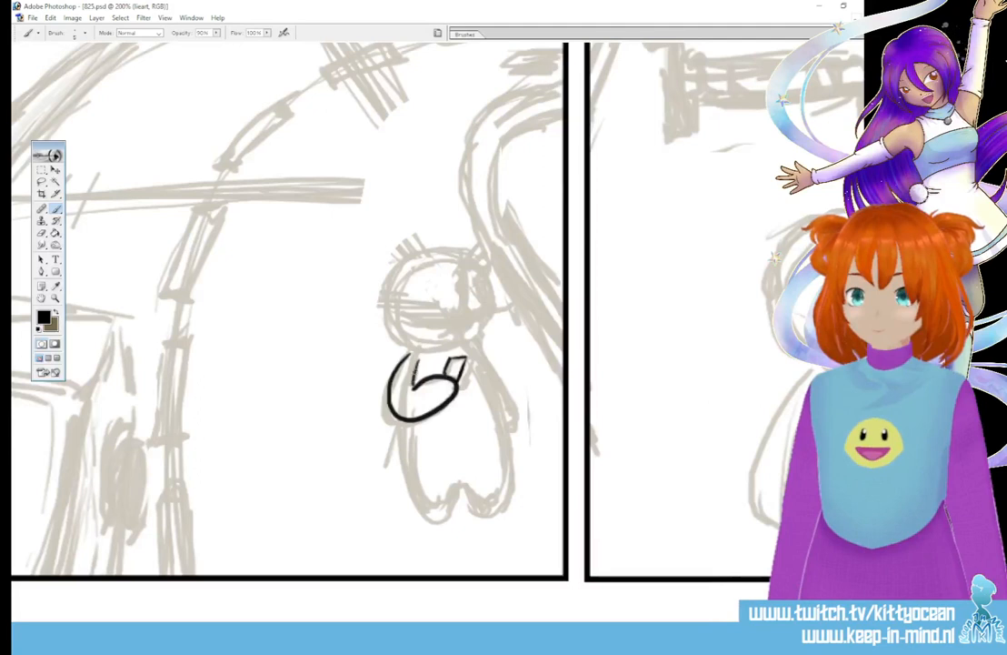
pyautogui.moveTo(405, 425)
pyautogui.mouseDown()
pyautogui.moveTo(423, 509)
pyautogui.moveTo(443, 516)
pyautogui.moveTo(466, 468)
pyautogui.moveTo(466, 493)
pyautogui.moveTo(483, 509)
pyautogui.moveTo(498, 491)
pyautogui.moveTo(499, 456)
pyautogui.moveTo(490, 380)
pyautogui.moveTo(509, 411)
pyautogui.mouseUp()
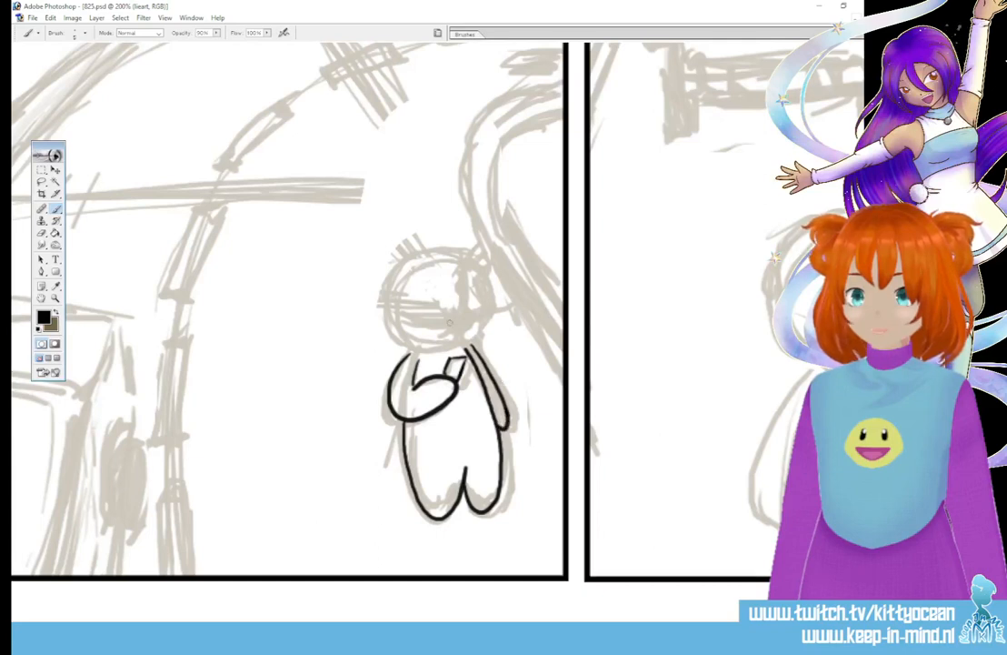
pyautogui.moveTo(449, 322)
pyautogui.mouseDown()
pyautogui.moveTo(480, 328)
pyautogui.moveTo(484, 285)
pyautogui.moveTo(464, 262)
pyautogui.moveTo(428, 255)
pyautogui.moveTo(404, 267)
pyautogui.moveTo(396, 321)
pyautogui.moveTo(439, 348)
pyautogui.mouseUp()
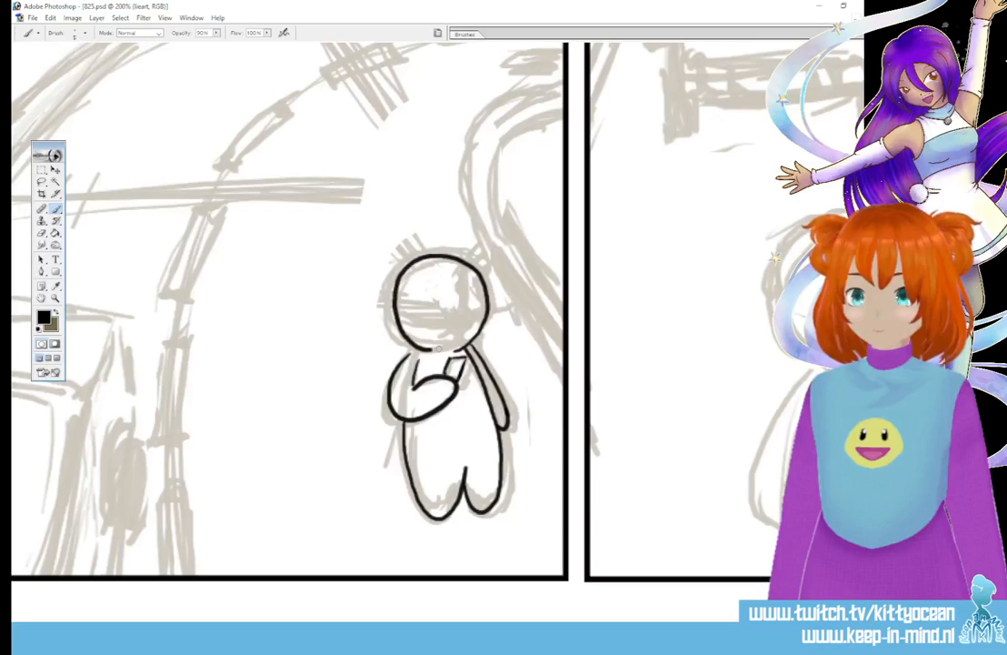
pyautogui.hotkey('ctrl', 'z')
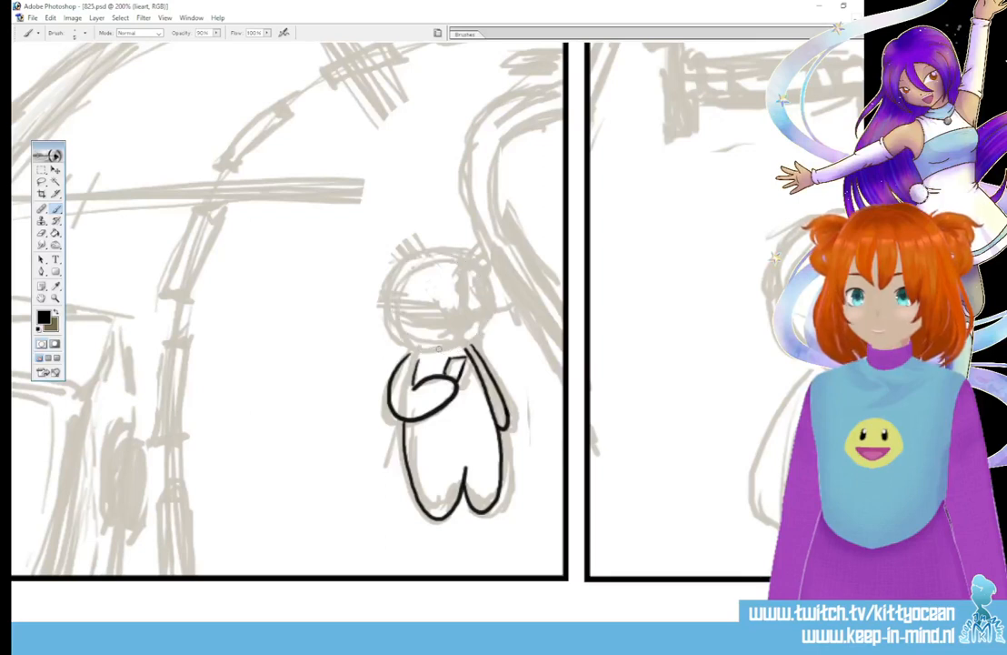
pyautogui.moveTo(447, 350)
pyautogui.mouseDown()
pyautogui.moveTo(486, 304)
pyautogui.moveTo(481, 277)
pyautogui.moveTo(460, 257)
pyautogui.moveTo(432, 252)
pyautogui.moveTo(398, 267)
pyautogui.moveTo(391, 300)
pyautogui.moveTo(423, 350)
pyautogui.mouseUp()
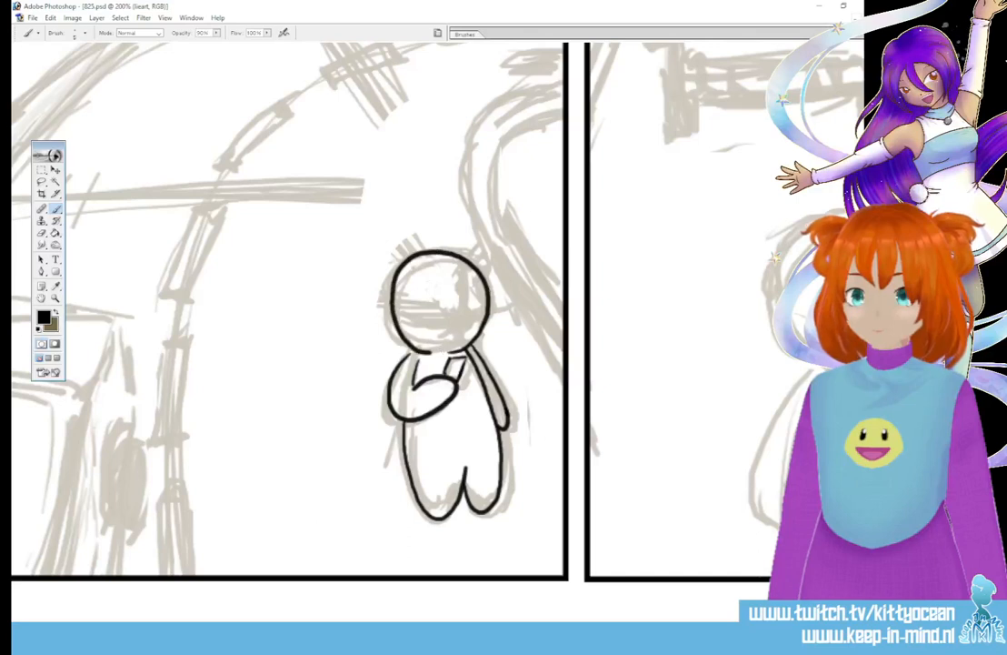
pyautogui.hotkey('ctrl', 'z')
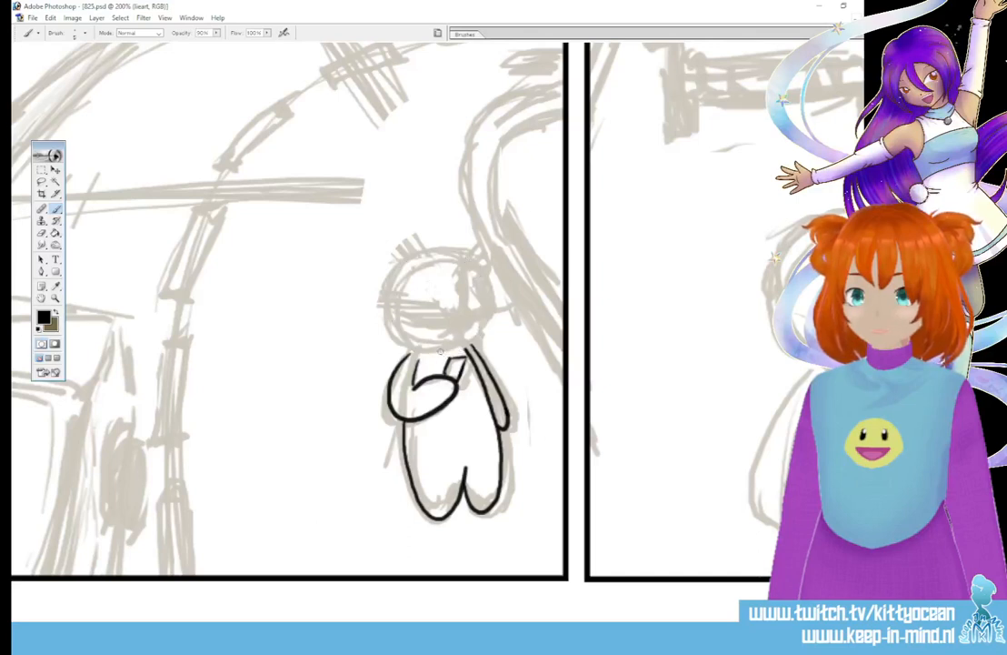
# Step: Ink the small figure's round head in the first panel and add eyes, eyebrows and a tiny mouth
pyautogui.moveTo(432, 347)
pyautogui.mouseDown()
pyautogui.moveTo(420, 350)
pyautogui.moveTo(389, 308)
pyautogui.moveTo(413, 262)
pyautogui.moveTo(456, 259)
pyautogui.moveTo(427, 348)
pyautogui.mouseUp()
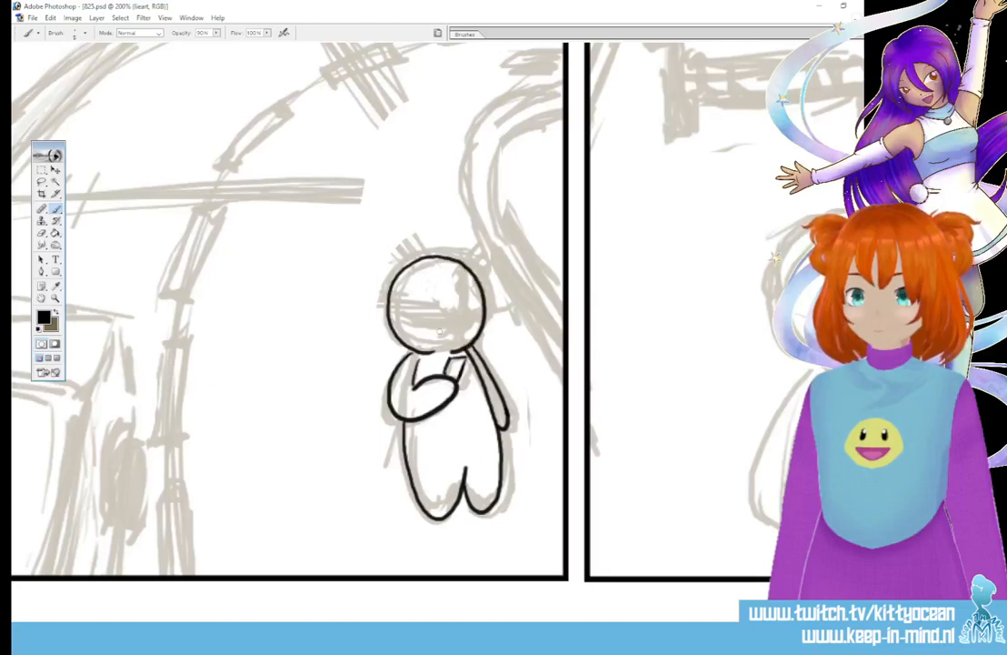
pyautogui.moveTo(468, 321); pyautogui.dragTo(442, 329)
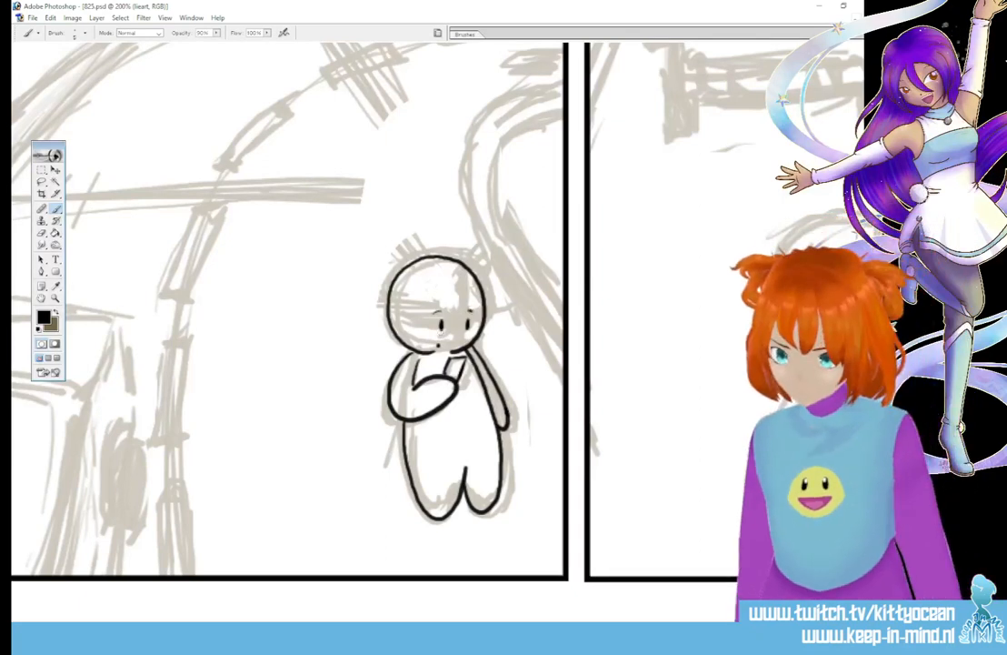
# Step: Ink the double curved line behind the small figure, running to the first panel's right border
pyautogui.scroll(2, 289, 309)
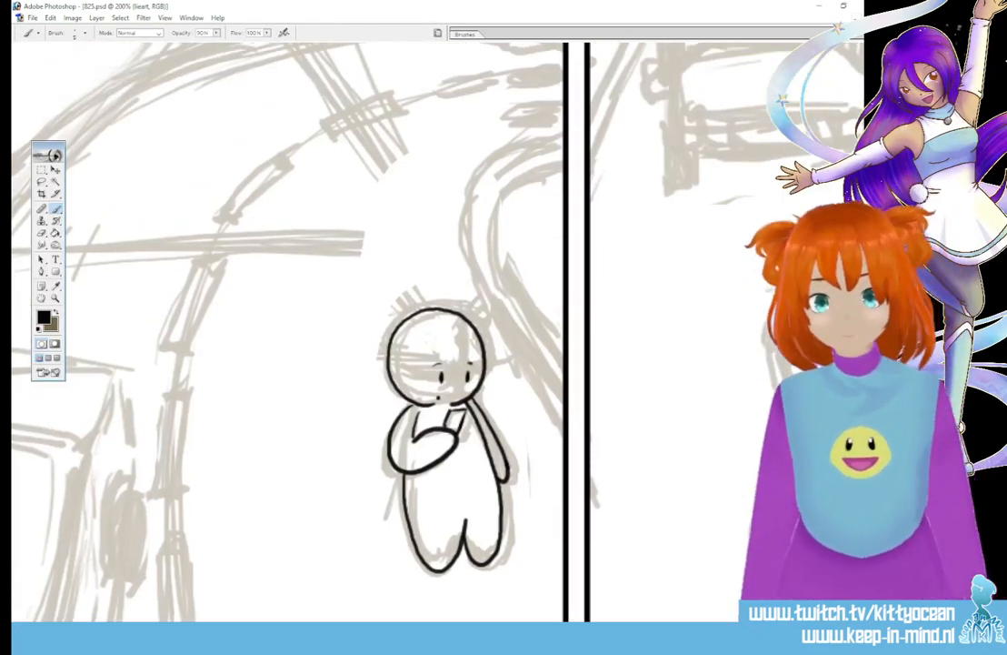
pyautogui.moveTo(535, 170)
pyautogui.mouseDown()
pyautogui.moveTo(504, 255)
pyautogui.moveTo(568, 377)
pyautogui.moveTo(566, 419)
pyautogui.moveTo(532, 320)
pyautogui.moveTo(515, 323)
pyautogui.moveTo(477, 227)
pyautogui.moveTo(499, 173)
pyautogui.moveTo(562, 152)
pyautogui.mouseUp()
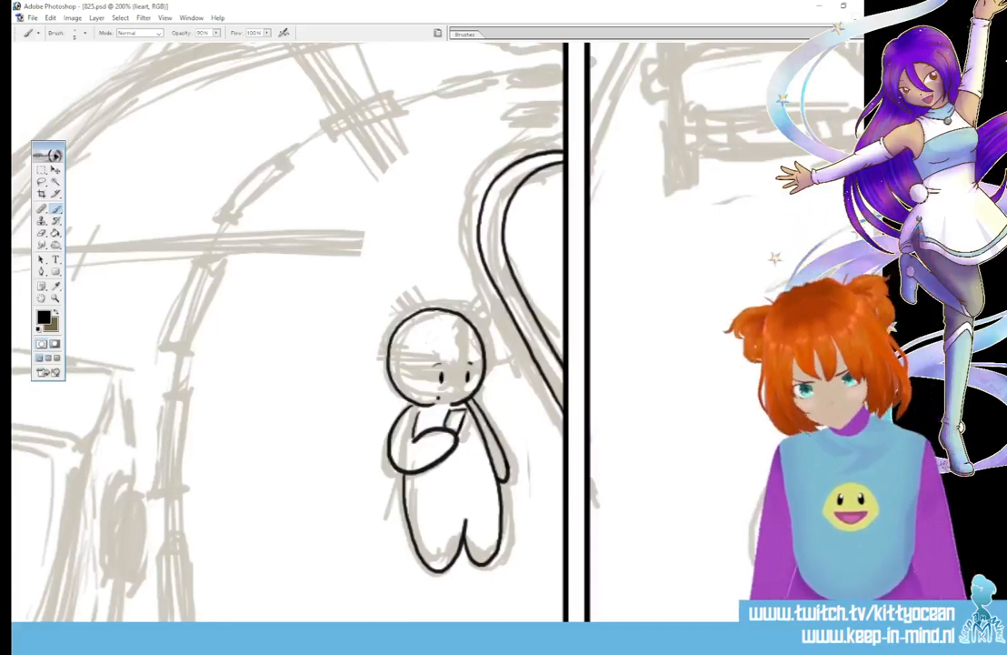
# Step: Ink the vehicle's main contours in the first panel: the front window frame, the roof edge and the sloping side corner
pyautogui.scroll(-2, 502, 605)
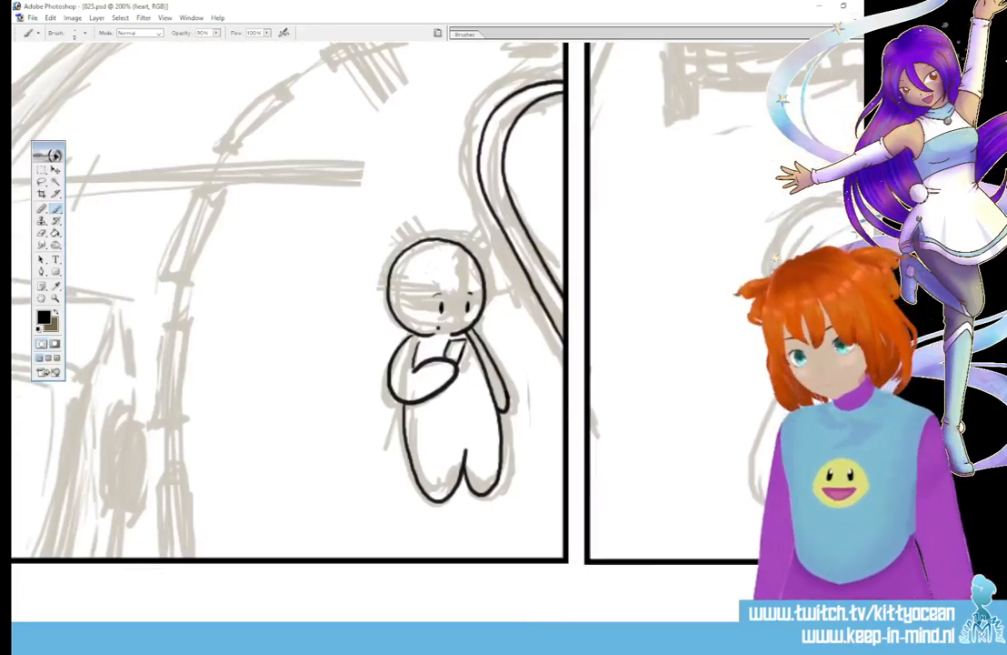
pyautogui.hscroll(-3, 647, 562)
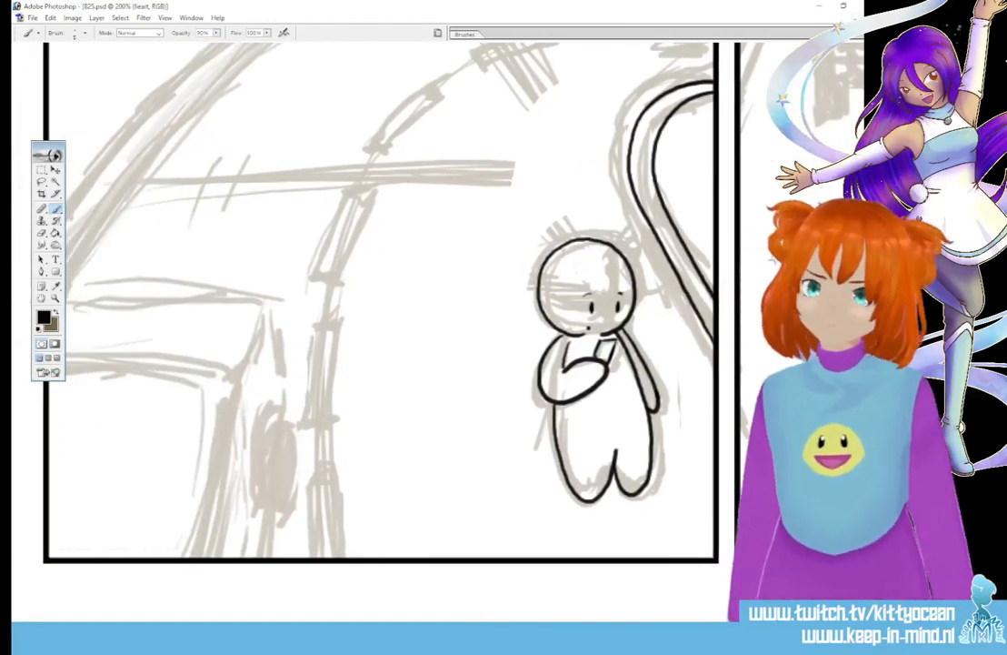
pyautogui.moveTo(157, 636)
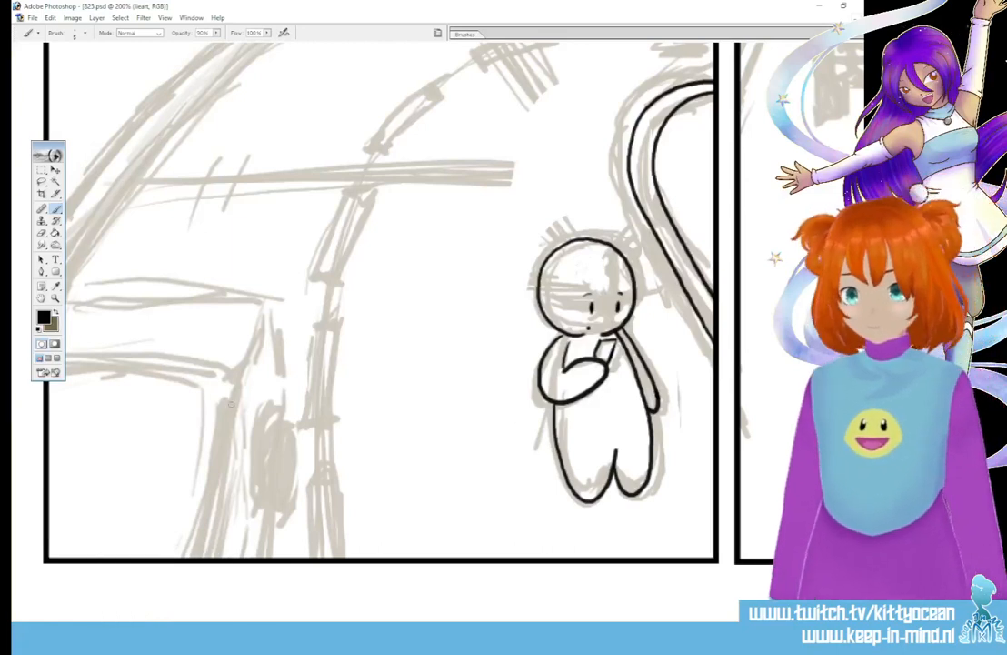
pyautogui.moveTo(233, 400); pyautogui.dragTo(196, 557)
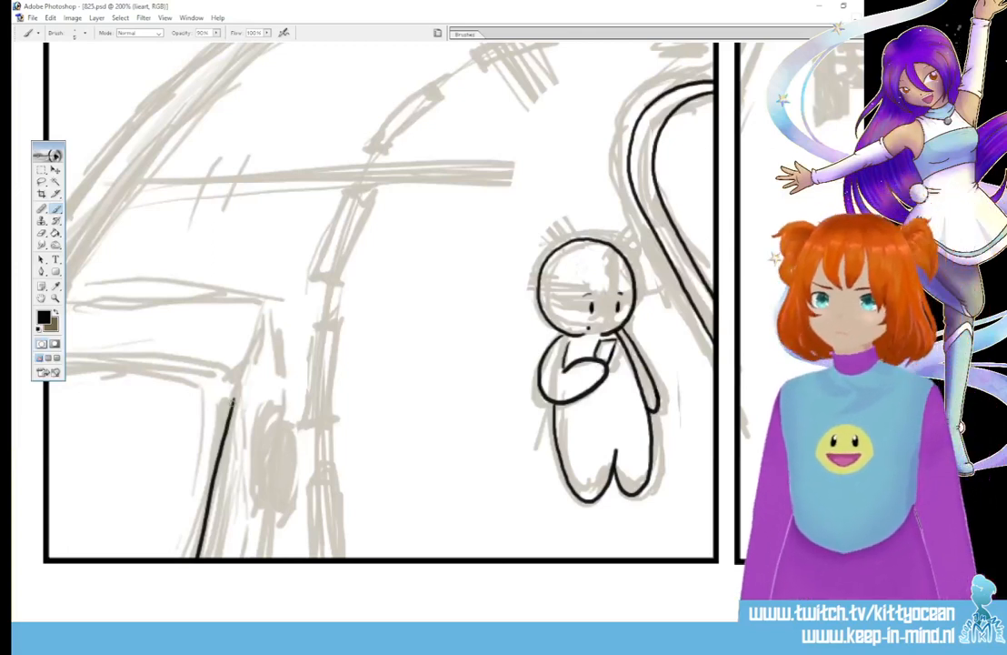
pyautogui.moveTo(232, 395)
pyautogui.mouseDown()
pyautogui.moveTo(186, 373)
pyautogui.moveTo(65, 360)
pyautogui.mouseUp()
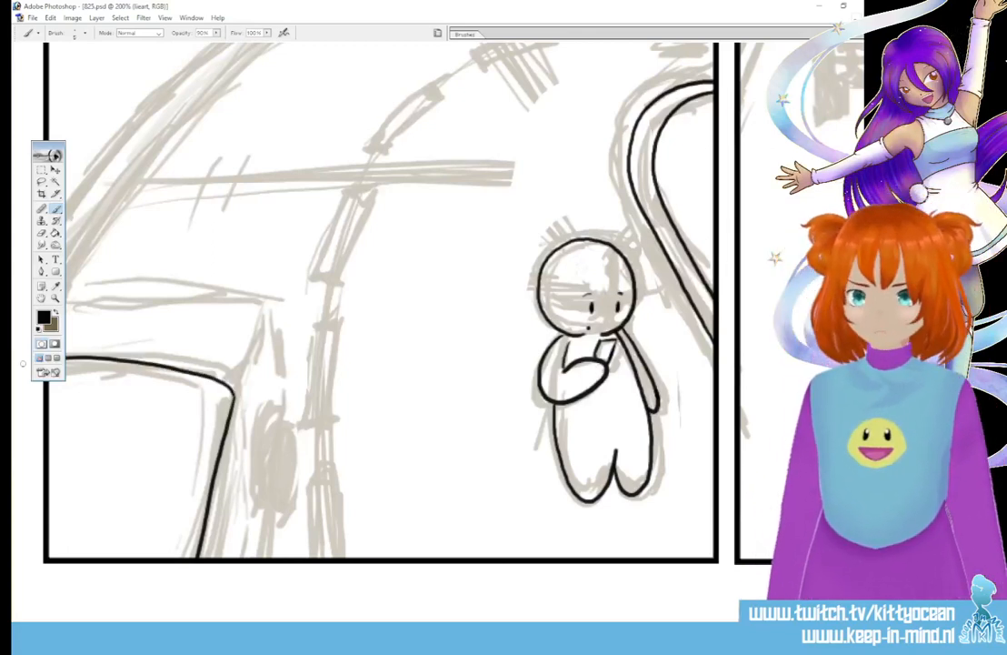
pyautogui.moveTo(235, 386); pyautogui.dragTo(263, 322)
pyautogui.moveTo(77, 291)
pyautogui.mouseDown()
pyautogui.moveTo(189, 288)
pyautogui.moveTo(247, 296)
pyautogui.moveTo(265, 314)
pyautogui.moveTo(280, 405)
pyautogui.moveTo(268, 502)
pyautogui.mouseUp()
# Step: Ink the oval wheel on the vehicle's side with its inner rim and small spoke marks, plus the adjoining lower body edge
pyautogui.moveTo(278, 410)
pyautogui.mouseDown()
pyautogui.moveTo(258, 457)
pyautogui.moveTo(268, 501)
pyautogui.mouseUp()
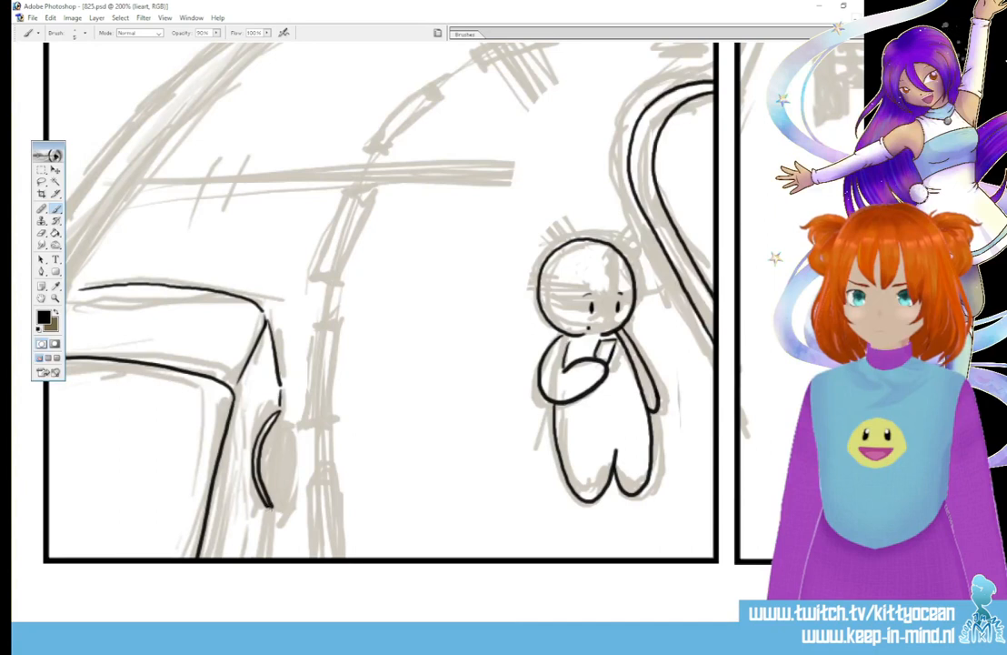
pyautogui.moveTo(236, 438); pyautogui.dragTo(220, 490)
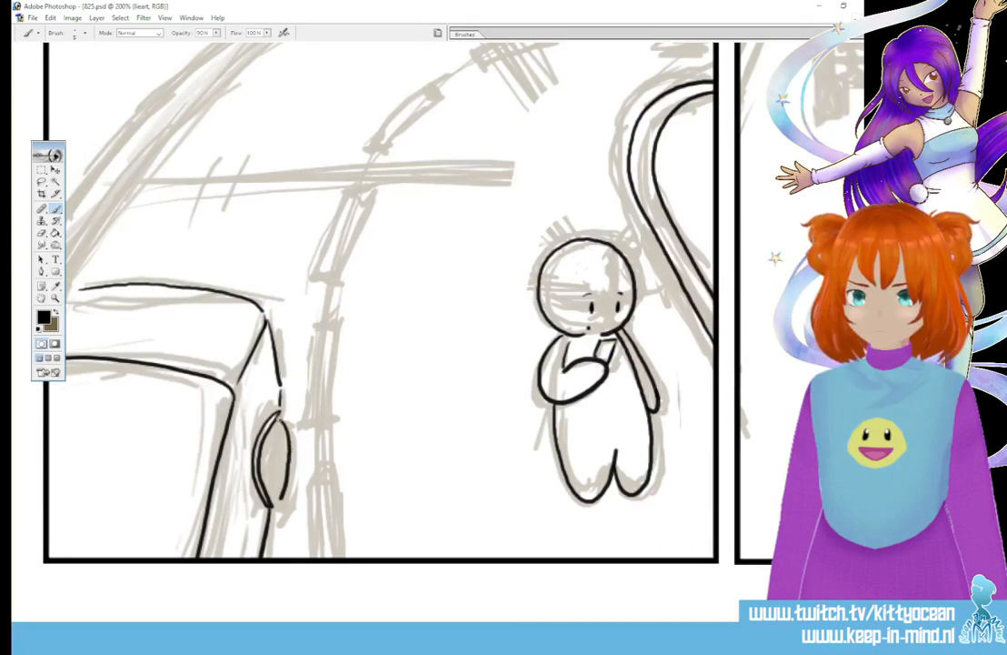
pyautogui.moveTo(273, 425); pyautogui.dragTo(264, 470)
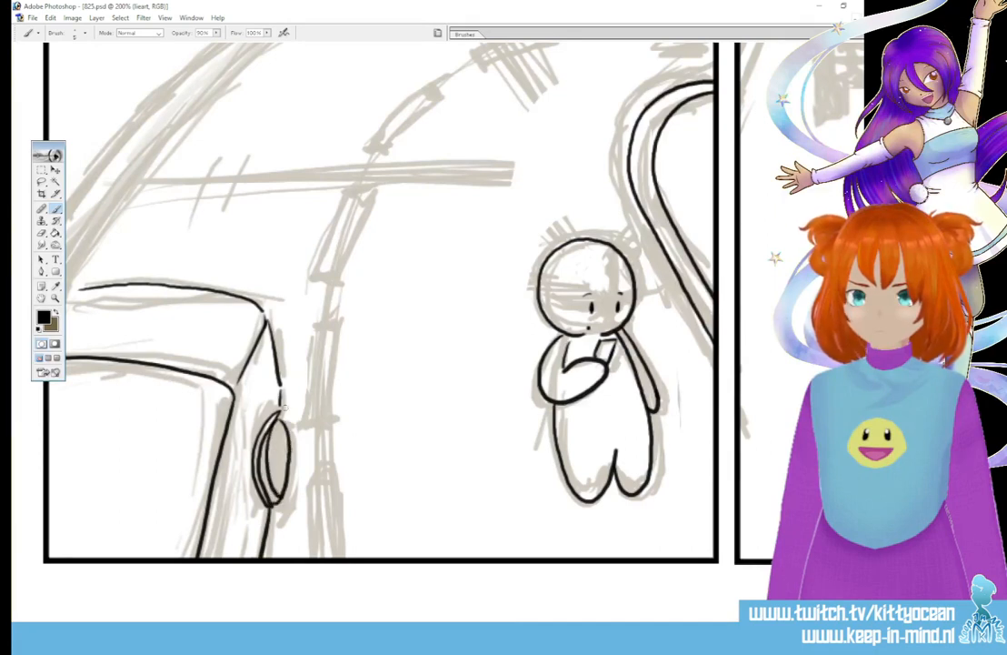
pyautogui.moveTo(279, 447); pyautogui.dragTo(279, 466)
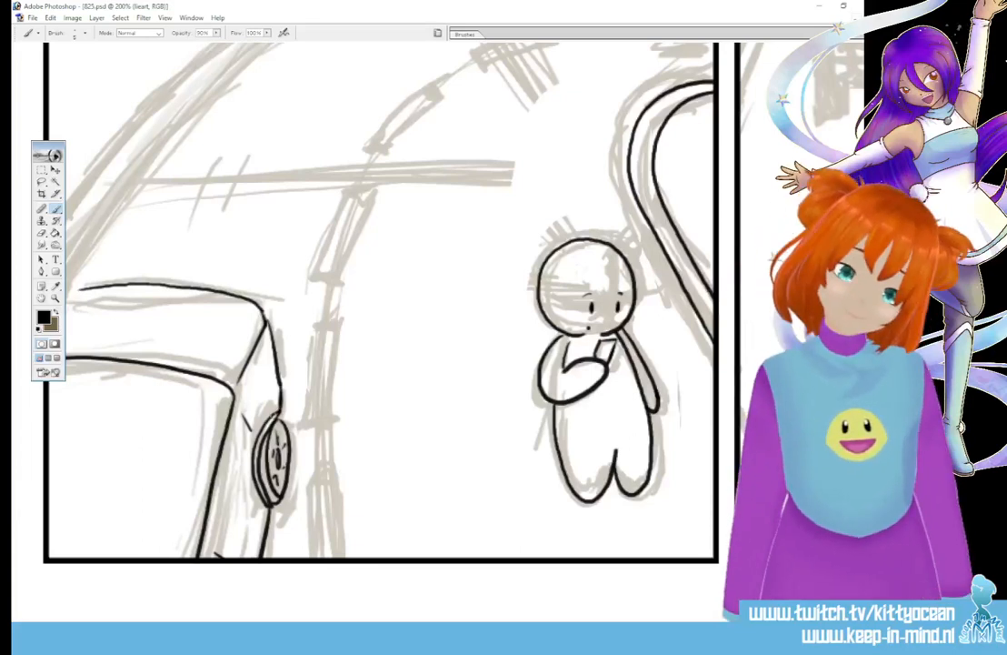
# Step: Move the floating toolbox off the panel border, extend the vehicle's roof edge to that border, and add short accent strokes on and above the vehicle
pyautogui.moveTo(47, 145); pyautogui.dragTo(152, 129)
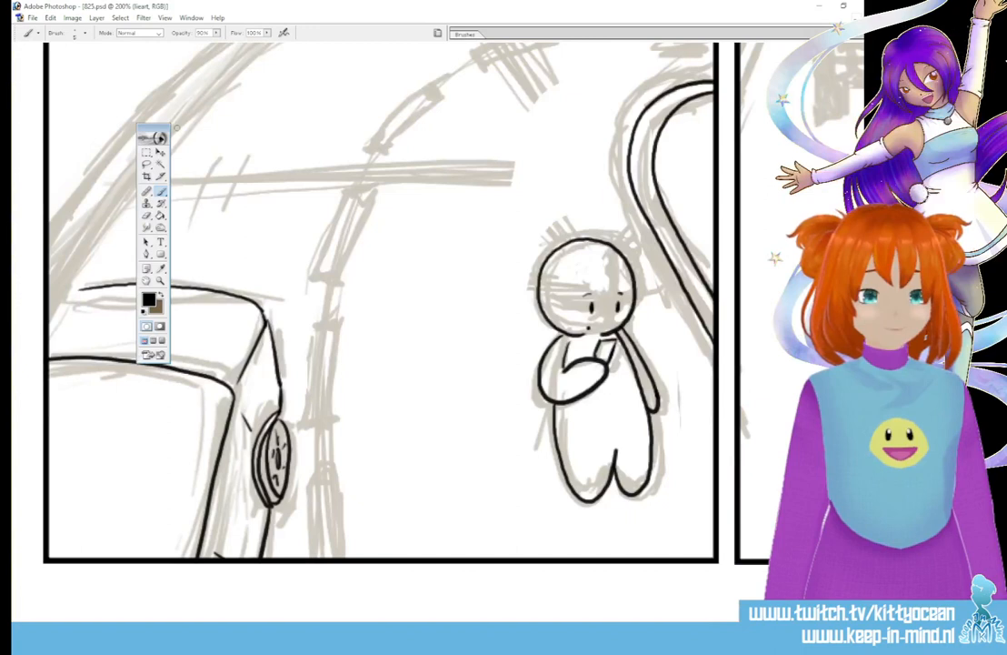
pyautogui.moveTo(77, 288); pyautogui.dragTo(50, 329)
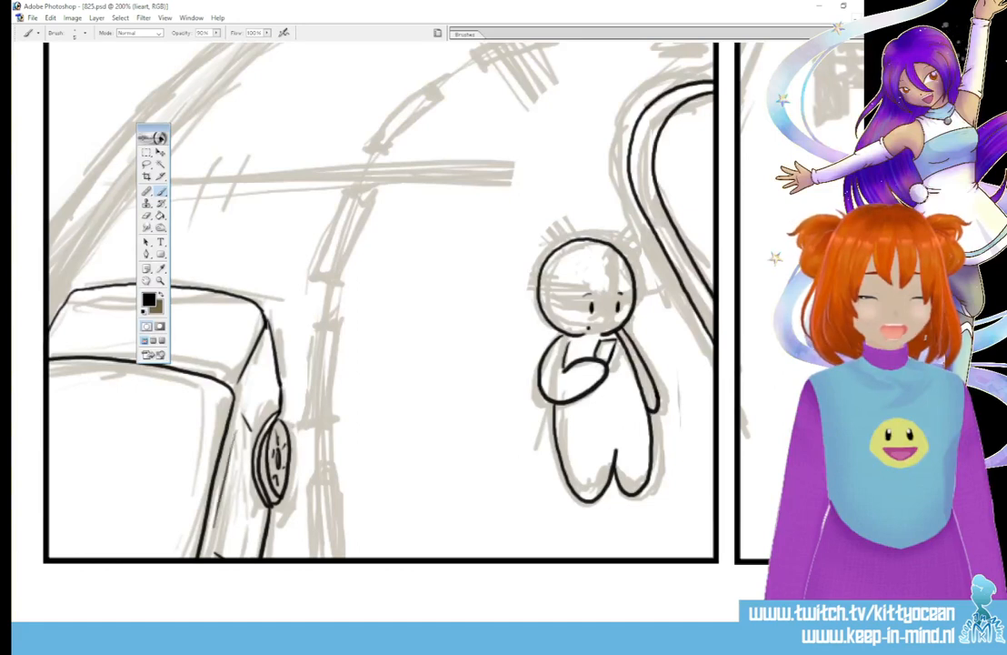
pyautogui.moveTo(256, 510); pyautogui.dragTo(250, 546)
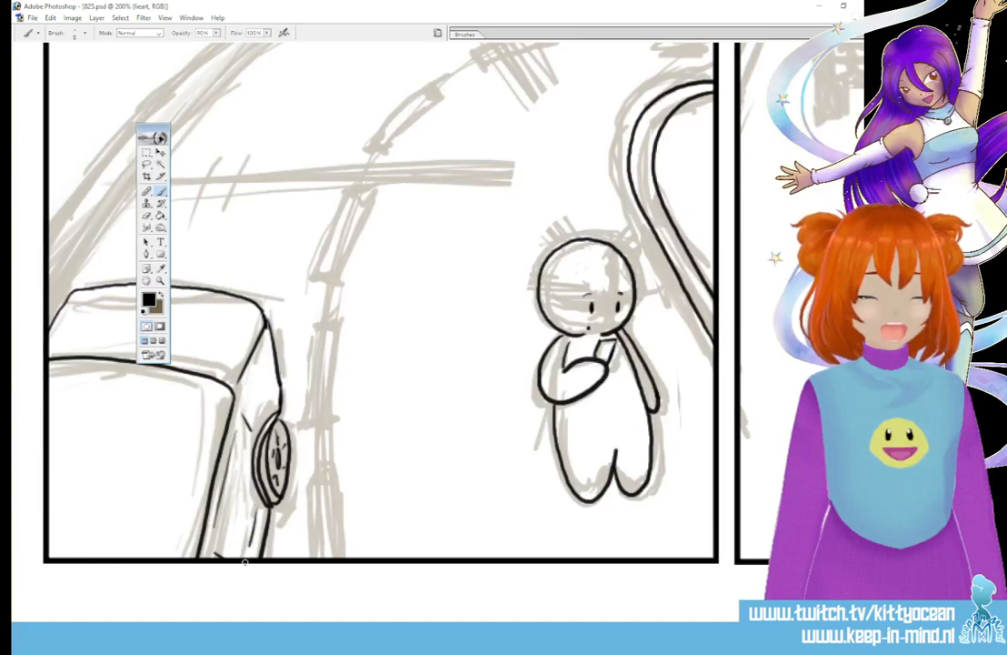
pyautogui.moveTo(220, 176); pyautogui.dragTo(203, 204)
pyautogui.moveTo(245, 185); pyautogui.dragTo(233, 221)
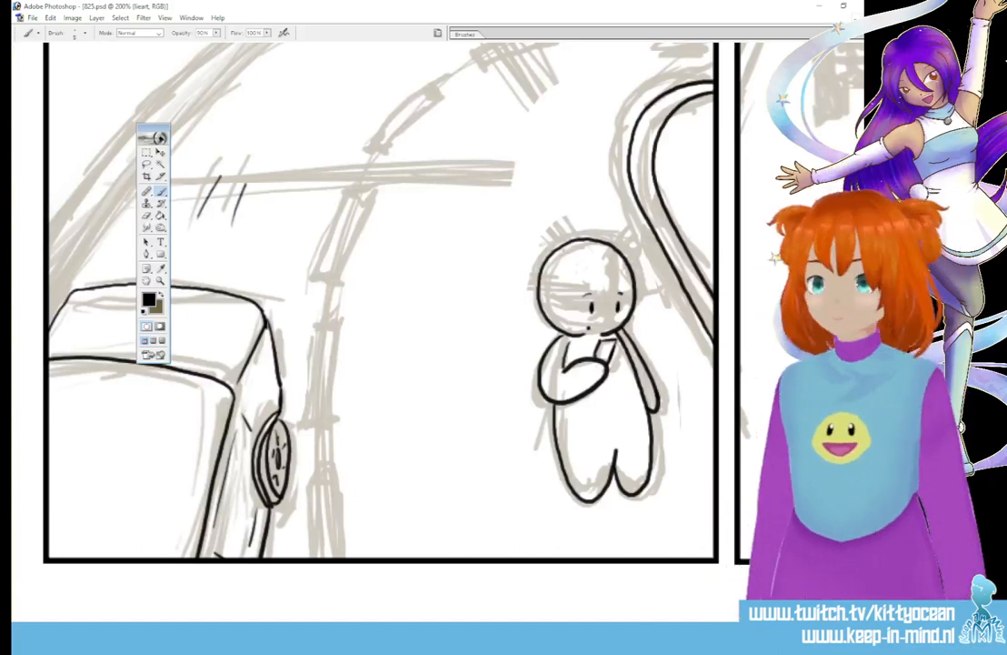
# Step: Ink the two lowest rectangular dashes of the curved road marking beside the vehicle
pyautogui.moveTo(312, 495)
pyautogui.mouseDown()
pyautogui.moveTo(313, 554)
pyautogui.moveTo(337, 490)
pyautogui.mouseUp()
pyautogui.moveTo(338, 490); pyautogui.dragTo(339, 554)
pyautogui.moveTo(316, 324); pyautogui.dragTo(309, 400)
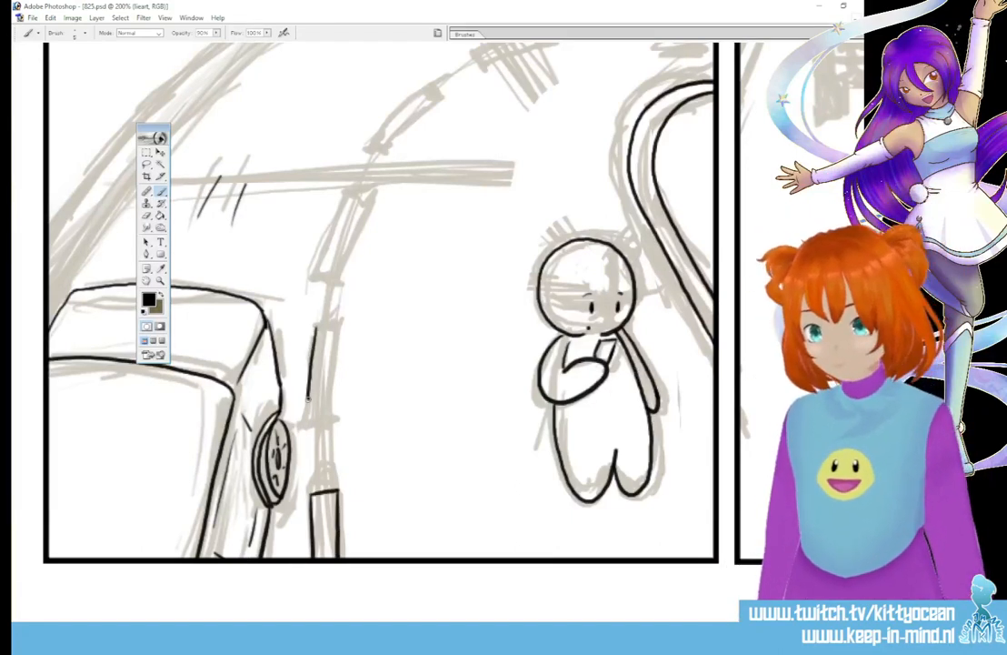
pyautogui.moveTo(332, 336)
pyautogui.mouseDown()
pyautogui.moveTo(334, 387)
pyautogui.moveTo(333, 325)
pyautogui.mouseUp()
pyautogui.moveTo(316, 324); pyautogui.dragTo(334, 324)
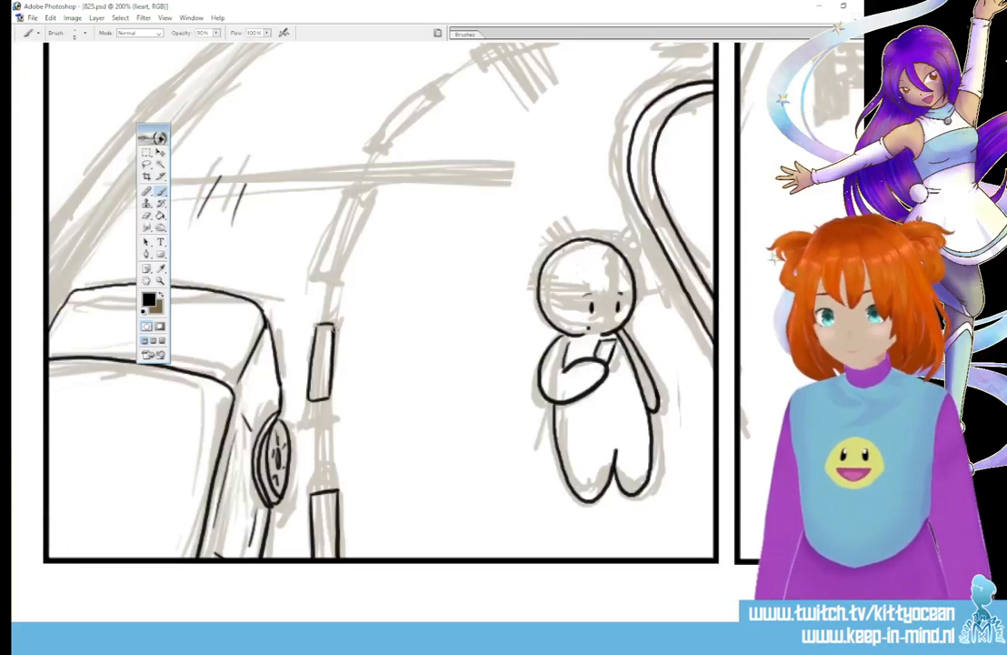
# Step: Ink the five remaining rectangular dashes of the road marking, following the curve up to the first panel's right border
pyautogui.scroll(3, 380, 331)
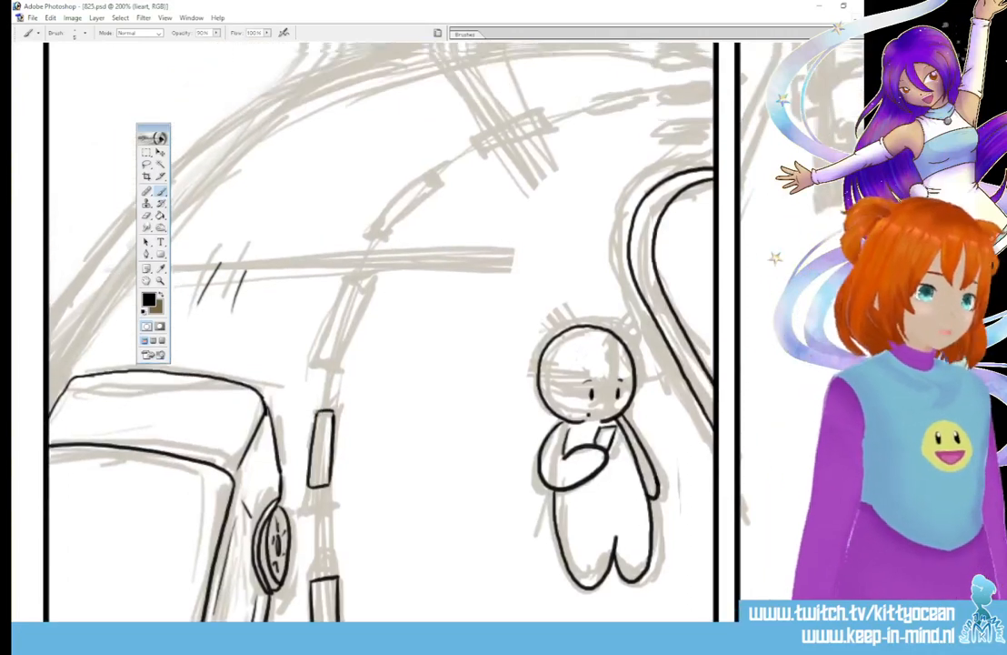
pyautogui.moveTo(346, 287)
pyautogui.mouseDown()
pyautogui.moveTo(323, 345)
pyautogui.moveTo(337, 355)
pyautogui.moveTo(366, 295)
pyautogui.mouseUp()
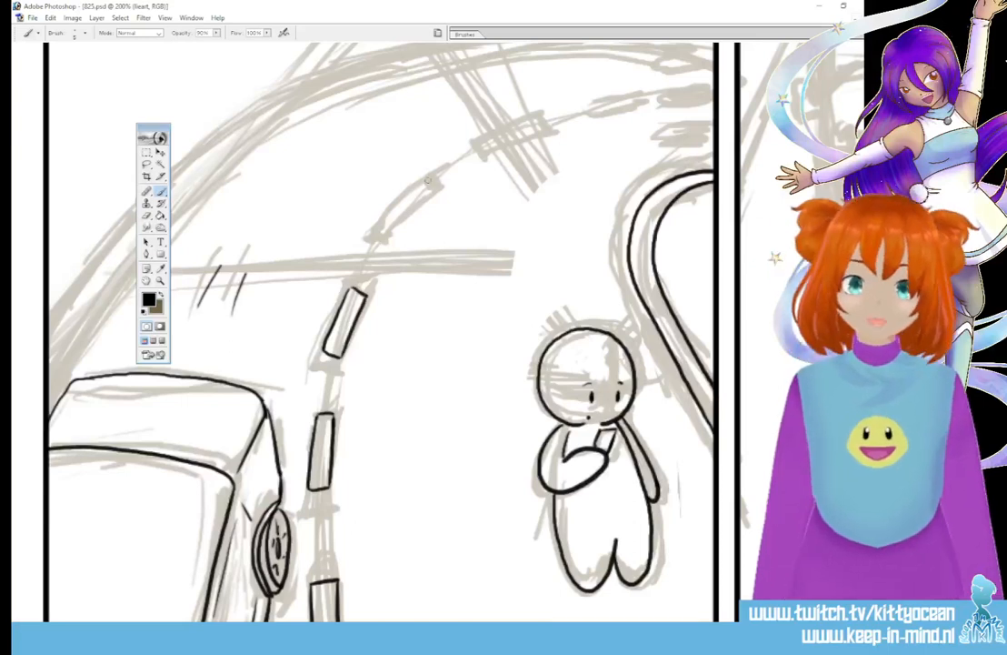
pyautogui.moveTo(428, 181)
pyautogui.mouseDown()
pyautogui.moveTo(381, 227)
pyautogui.moveTo(389, 236)
pyautogui.moveTo(429, 202)
pyautogui.moveTo(422, 185)
pyautogui.mouseUp()
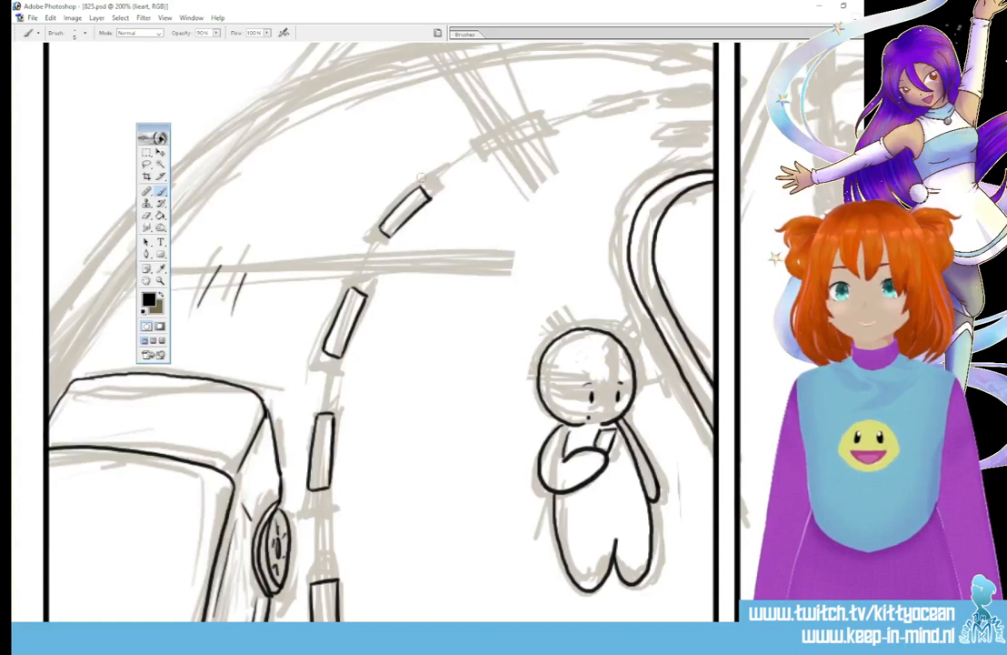
pyautogui.moveTo(472, 145); pyautogui.dragTo(536, 124)
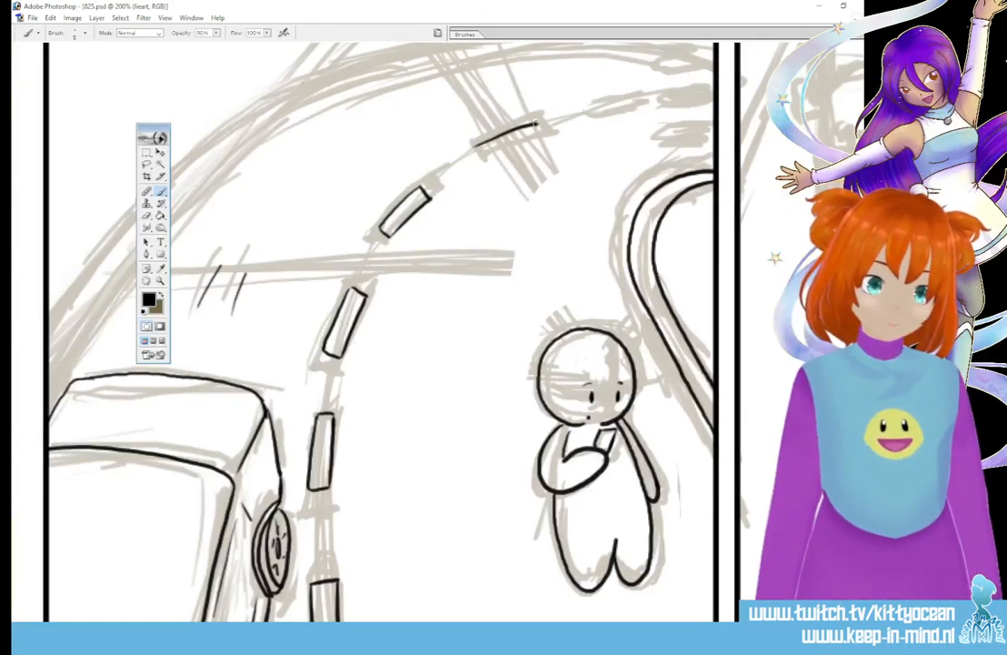
pyautogui.hotkey('ctrl', 'z')
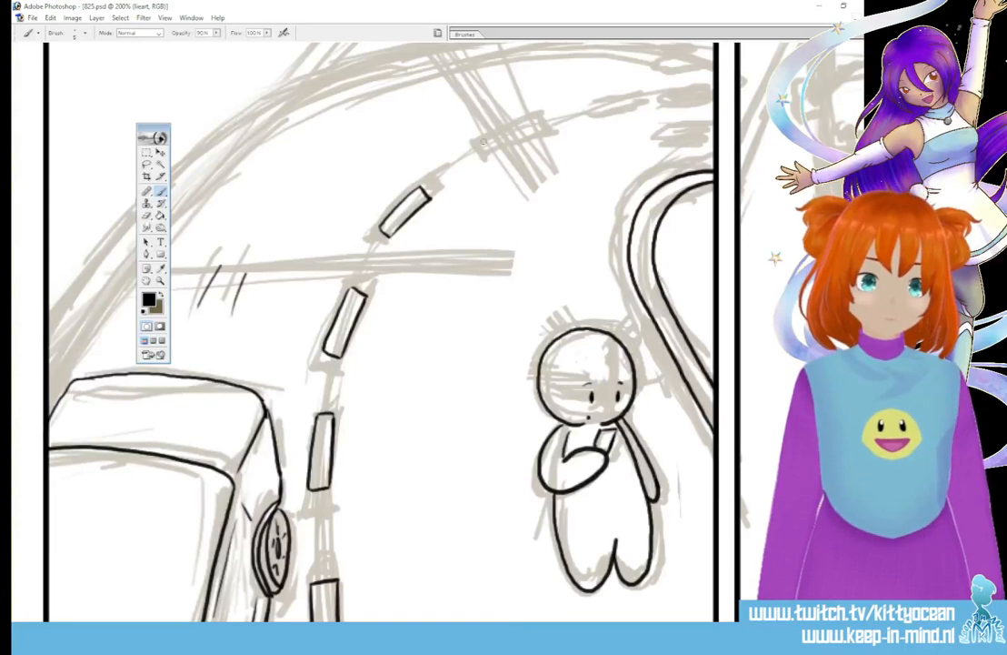
pyautogui.moveTo(473, 145)
pyautogui.mouseDown()
pyautogui.moveTo(525, 128)
pyautogui.moveTo(476, 159)
pyautogui.mouseUp()
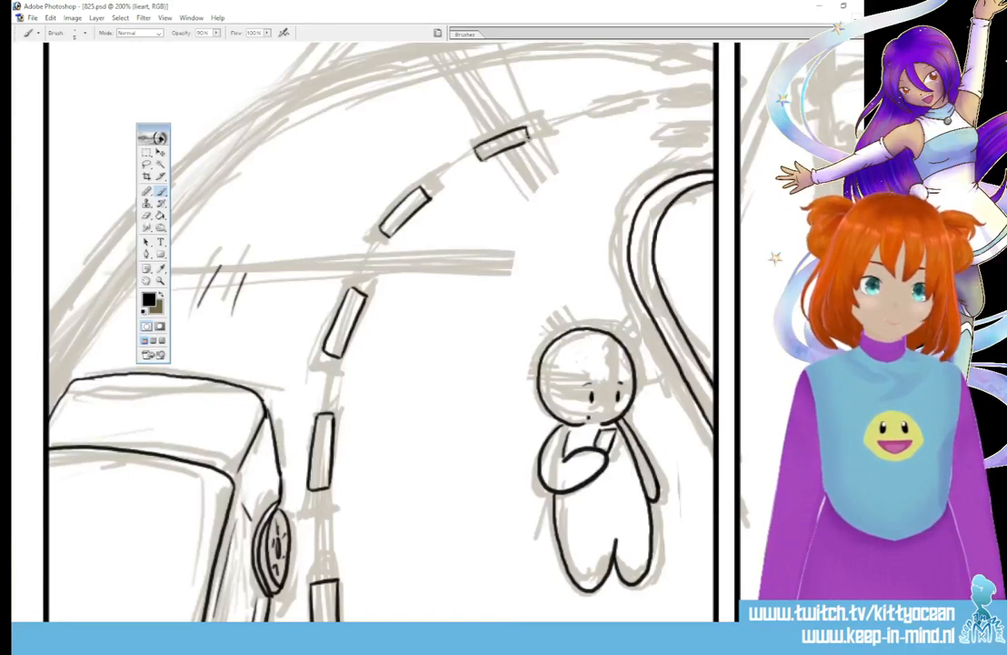
pyautogui.moveTo(592, 108)
pyautogui.mouseDown()
pyautogui.moveTo(630, 100)
pyautogui.moveTo(594, 117)
pyautogui.moveTo(700, 91)
pyautogui.moveTo(674, 93)
pyautogui.moveTo(675, 103)
pyautogui.moveTo(714, 104)
pyautogui.mouseUp()
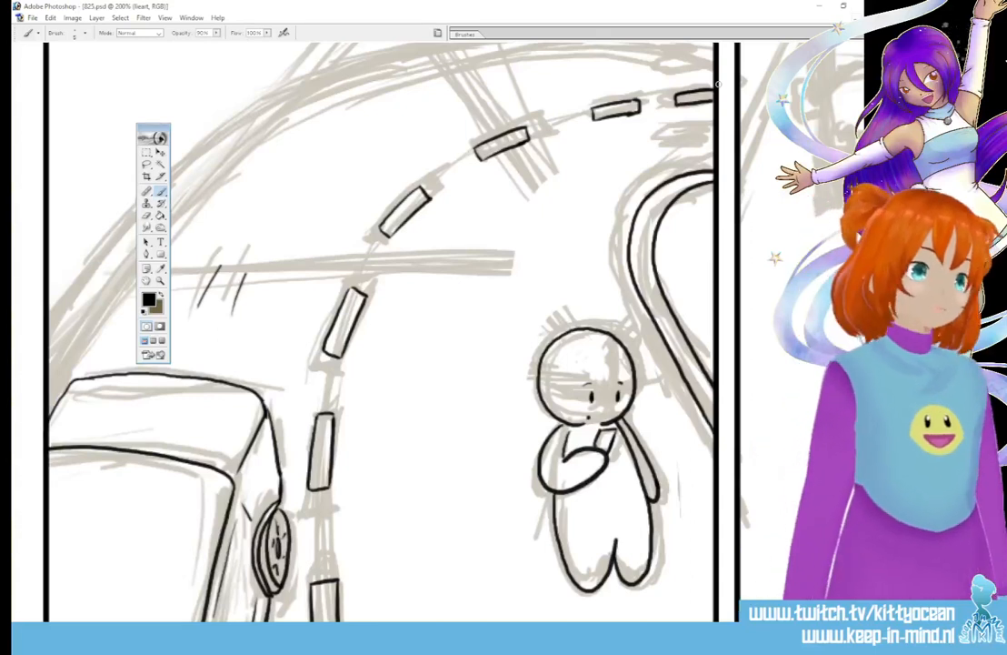
# Step: Ink the long double curve of the outer road edge, sweeping from the first panel's left border to its right border
pyautogui.scroll(2, 719, 84)
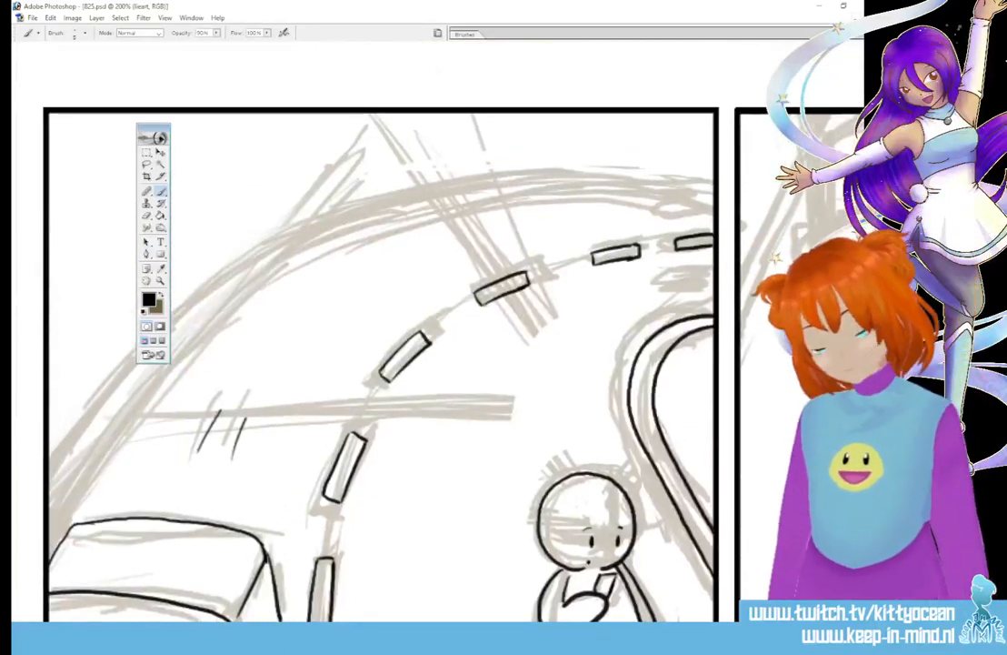
pyautogui.moveTo(43, 561)
pyautogui.mouseDown()
pyautogui.moveTo(71, 504)
pyautogui.moveTo(179, 362)
pyautogui.moveTo(252, 295)
pyautogui.moveTo(336, 244)
pyautogui.moveTo(519, 193)
pyautogui.moveTo(713, 184)
pyautogui.mouseUp()
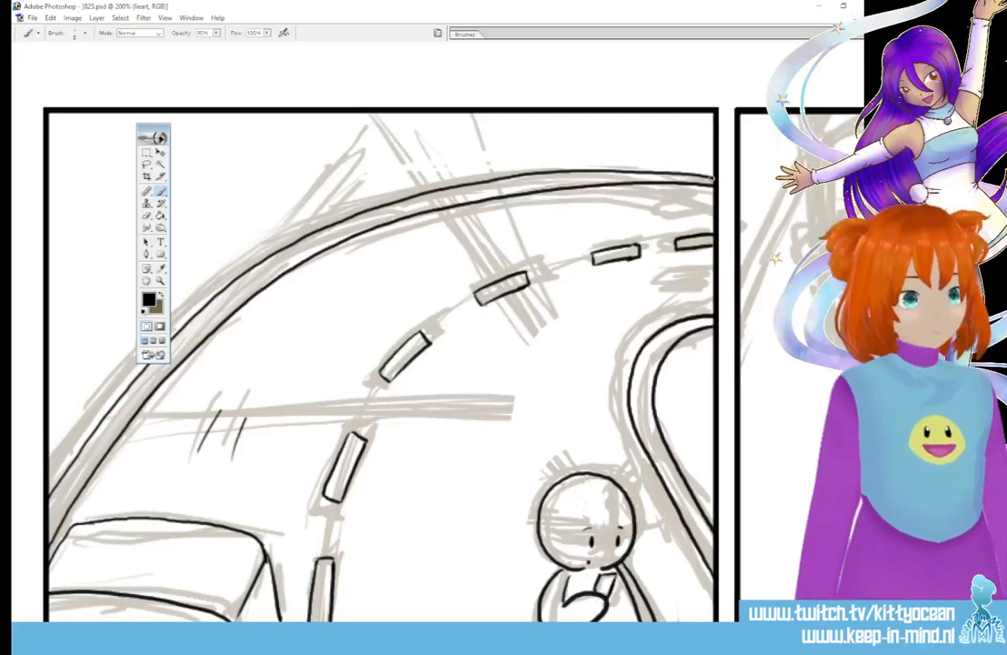
# Step: Ink the large figure's face in the second panel: two arched closed eyes, a small mouth and eyebrows
pyautogui.scroll(-3, 380, 332)
pyautogui.scroll(-3, 380, 332)
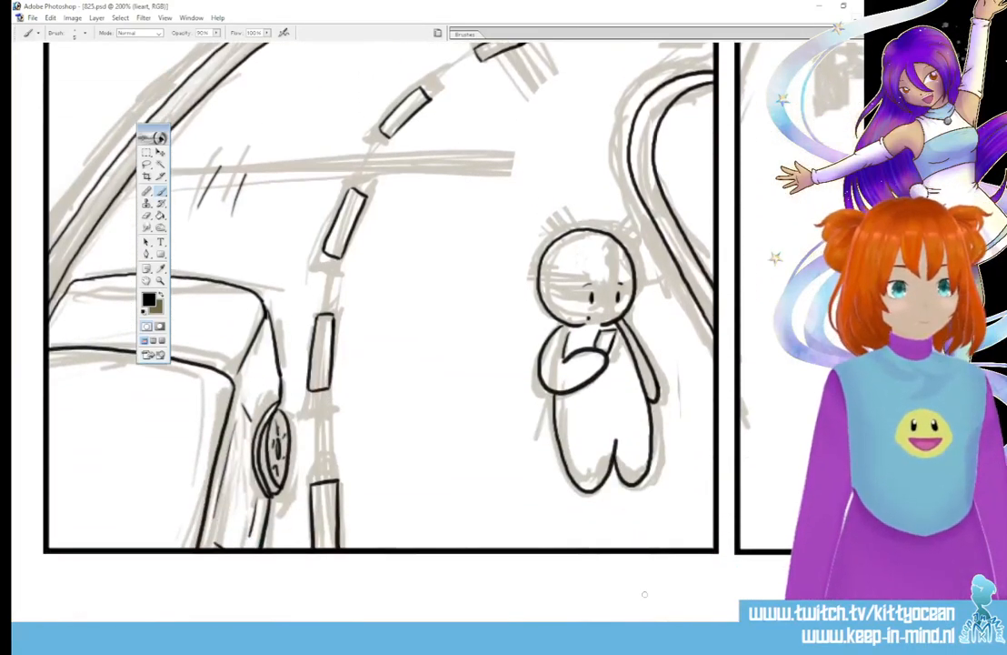
pyautogui.hscroll(5, 380, 331)
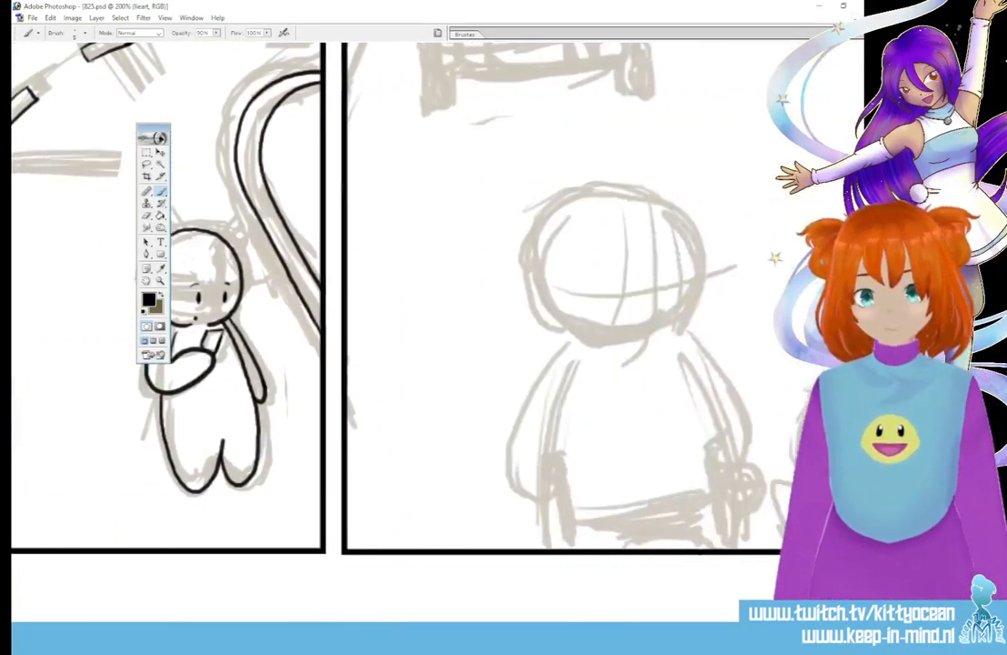
pyautogui.hscroll(2, 459, 293)
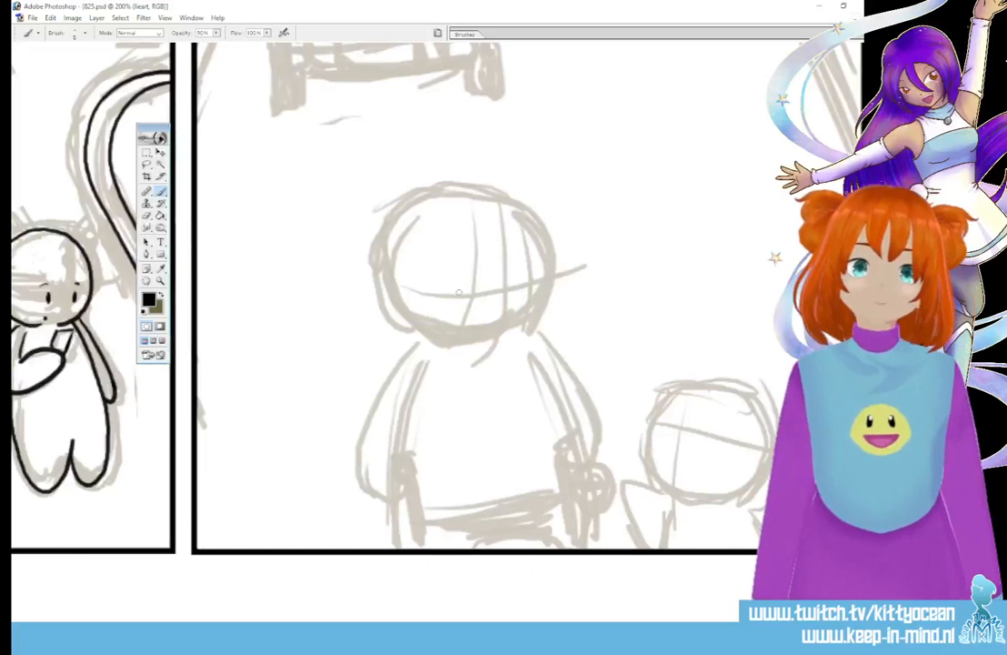
pyautogui.moveTo(459, 293); pyautogui.dragTo(532, 287)
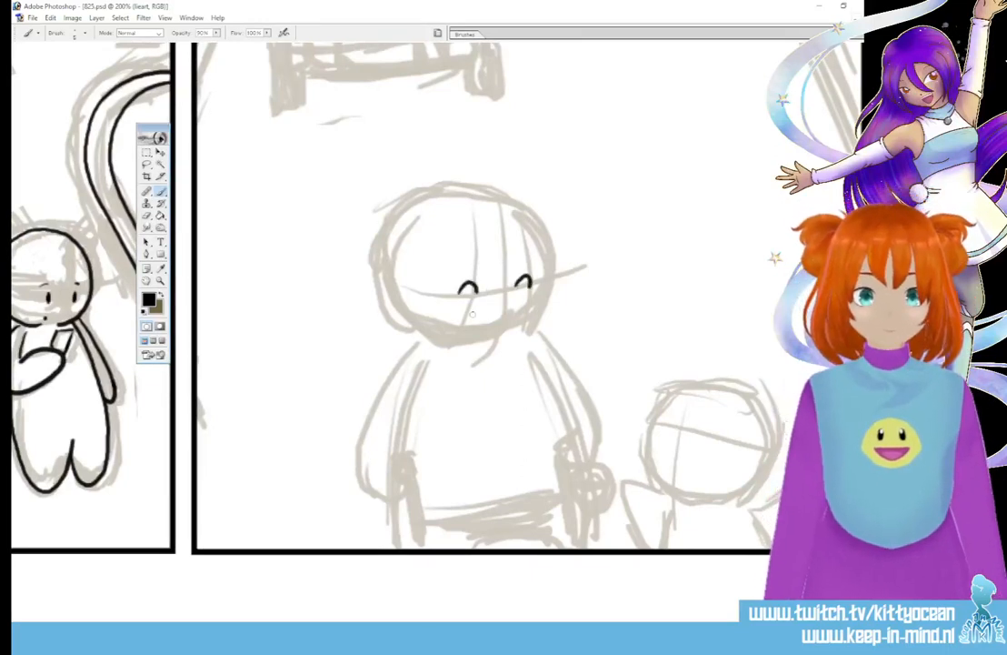
pyautogui.moveTo(487, 314)
pyautogui.mouseDown()
pyautogui.moveTo(471, 316)
pyautogui.moveTo(489, 319)
pyautogui.mouseUp()
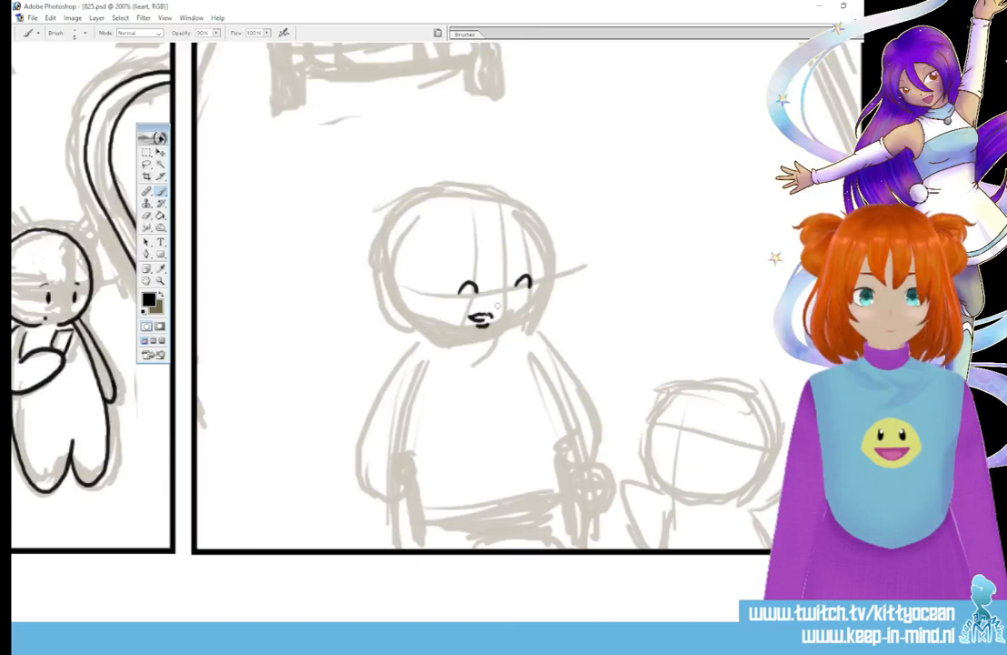
pyautogui.moveTo(452, 271); pyautogui.dragTo(530, 259)
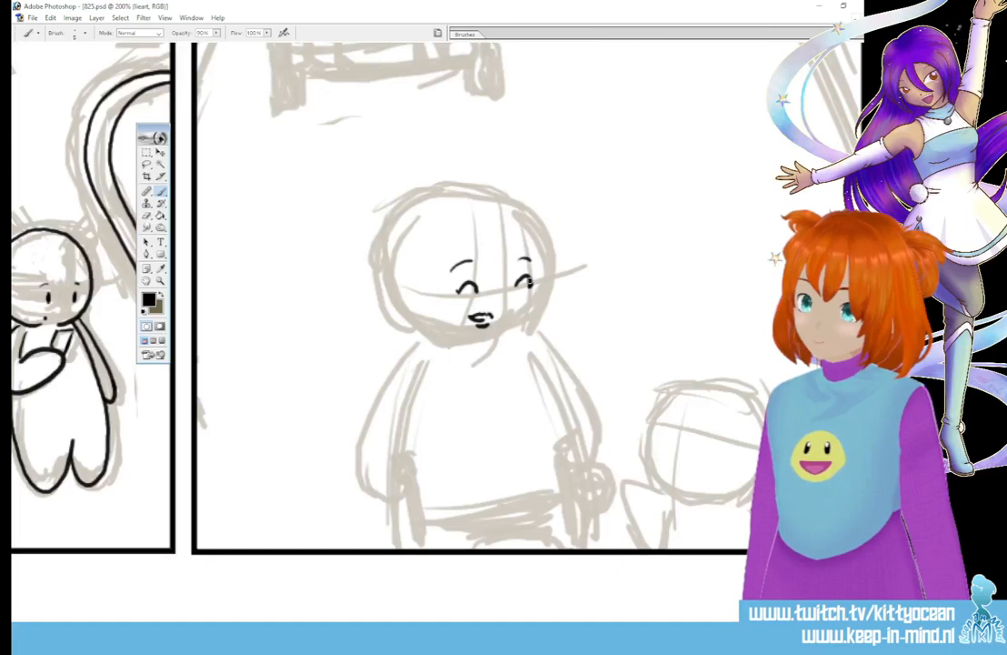
pyautogui.moveTo(470, 197)
pyautogui.mouseDown()
pyautogui.moveTo(521, 204)
pyautogui.moveTo(552, 257)
pyautogui.moveTo(537, 312)
pyautogui.moveTo(508, 333)
pyautogui.moveTo(477, 340)
pyautogui.mouseUp()
pyautogui.moveTo(470, 194)
pyautogui.mouseDown()
pyautogui.moveTo(413, 216)
pyautogui.moveTo(388, 268)
pyautogui.moveTo(397, 312)
pyautogui.moveTo(454, 339)
pyautogui.mouseUp()
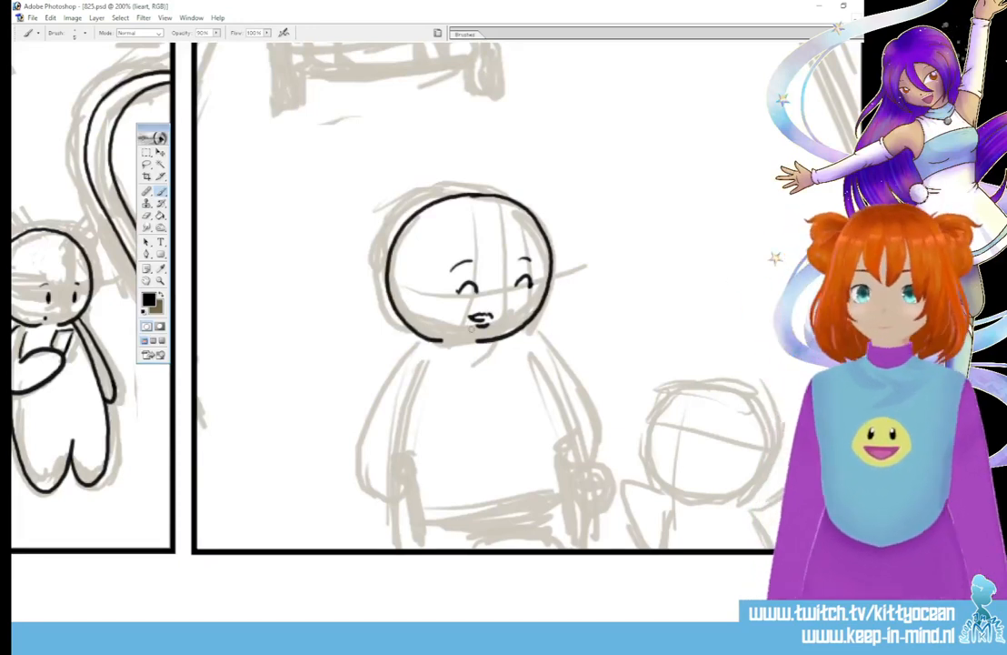
pyautogui.hotkey('ctrl', 'z')
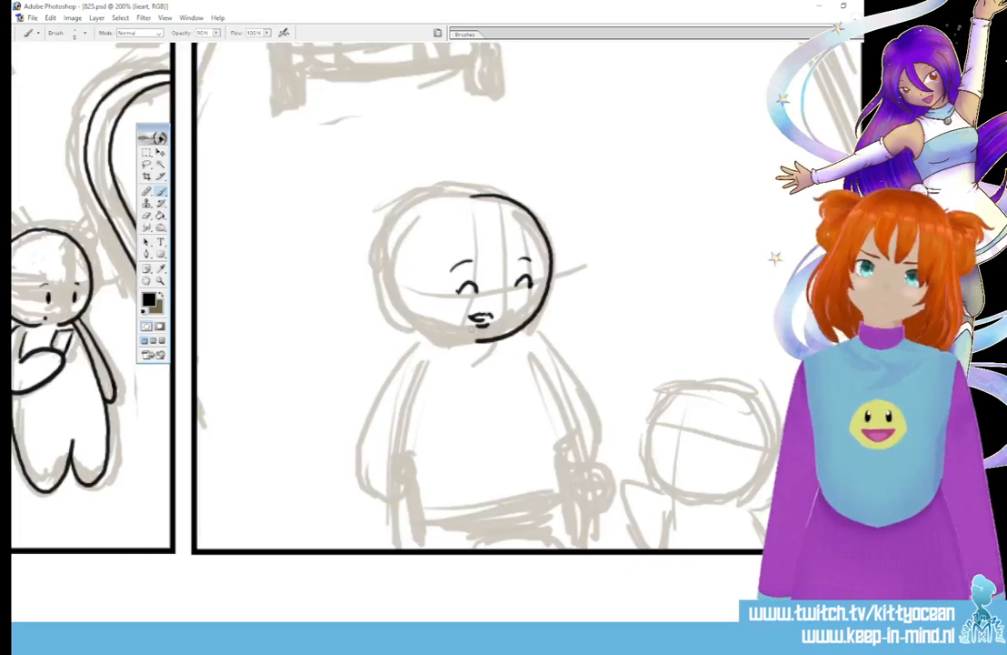
pyautogui.moveTo(481, 194)
pyautogui.mouseDown()
pyautogui.moveTo(418, 216)
pyautogui.moveTo(405, 256)
pyautogui.moveTo(411, 296)
pyautogui.moveTo(452, 334)
pyautogui.moveTo(486, 336)
pyautogui.moveTo(444, 338)
pyautogui.moveTo(416, 325)
pyautogui.moveTo(391, 290)
pyautogui.moveTo(392, 255)
pyautogui.moveTo(415, 220)
pyautogui.moveTo(480, 196)
pyautogui.mouseUp()
pyautogui.hotkey('ctrl', 'z')
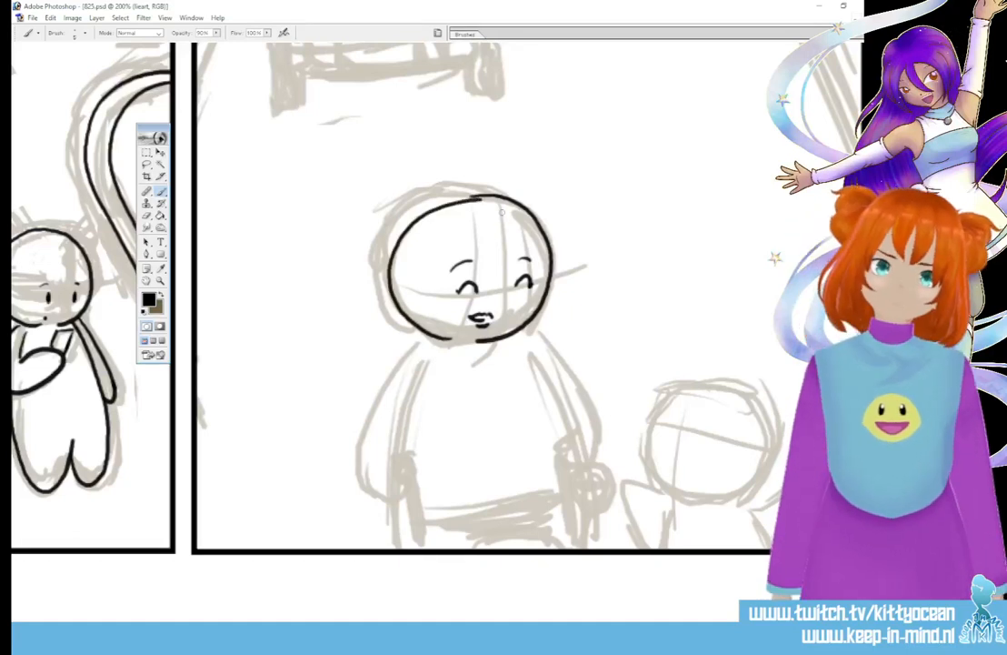
pyautogui.hotkey('ctrl', 'z')
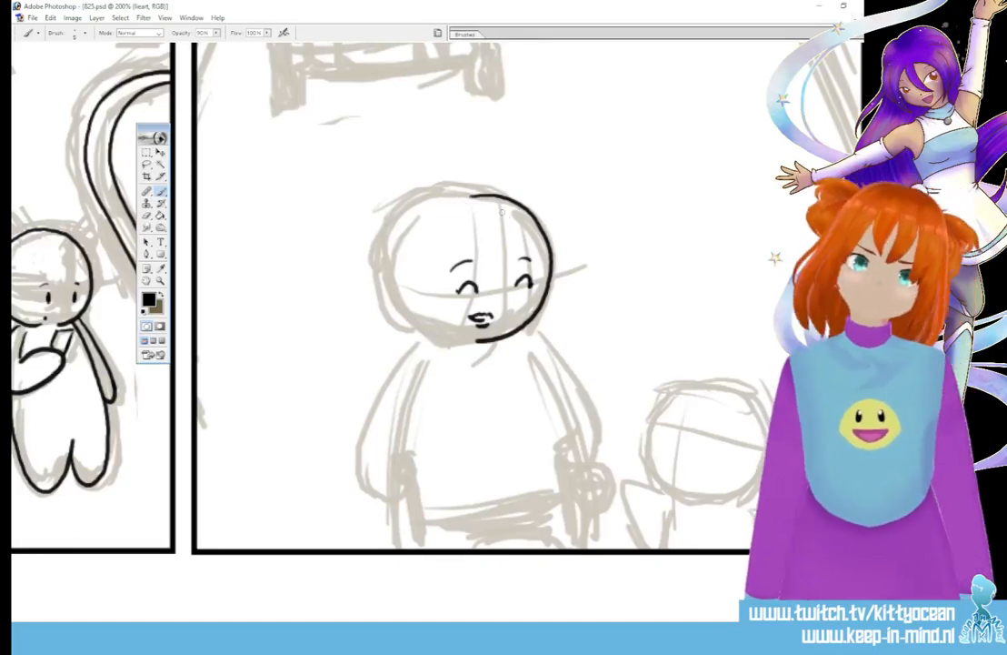
# Step: Ink the large figure's round head outline around the face in the second panel, replacing the earlier curve on its right side
pyautogui.moveTo(450, 342)
pyautogui.mouseDown()
pyautogui.moveTo(435, 339)
pyautogui.moveTo(397, 292)
pyautogui.moveTo(394, 254)
pyautogui.moveTo(414, 210)
pyautogui.moveTo(483, 194)
pyautogui.mouseUp()
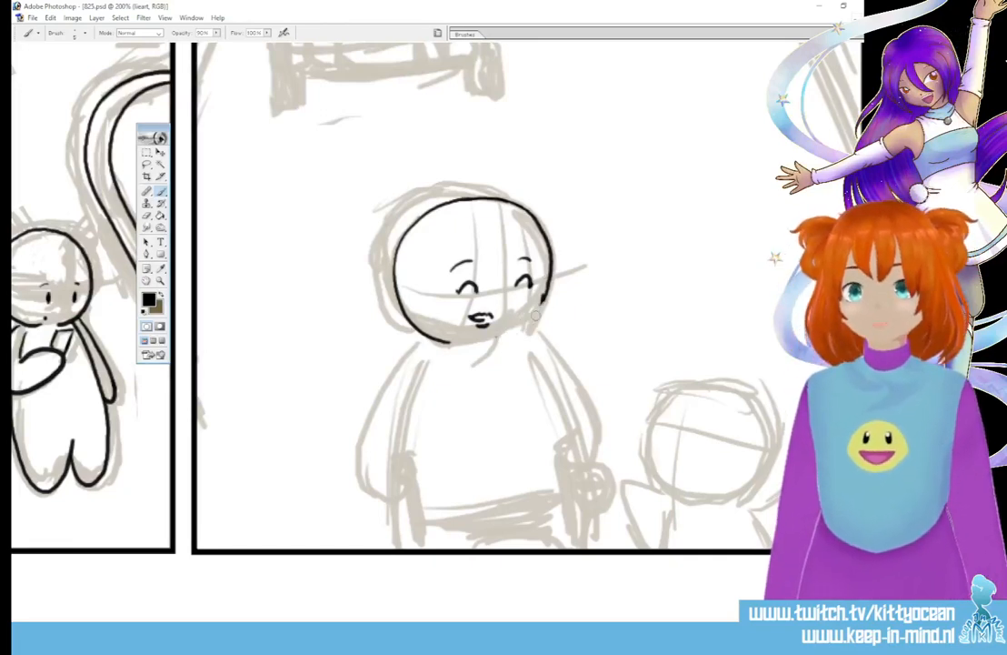
pyautogui.moveTo(550, 258)
pyautogui.mouseDown()
pyautogui.moveTo(537, 211)
pyautogui.moveTo(500, 198)
pyautogui.mouseUp()
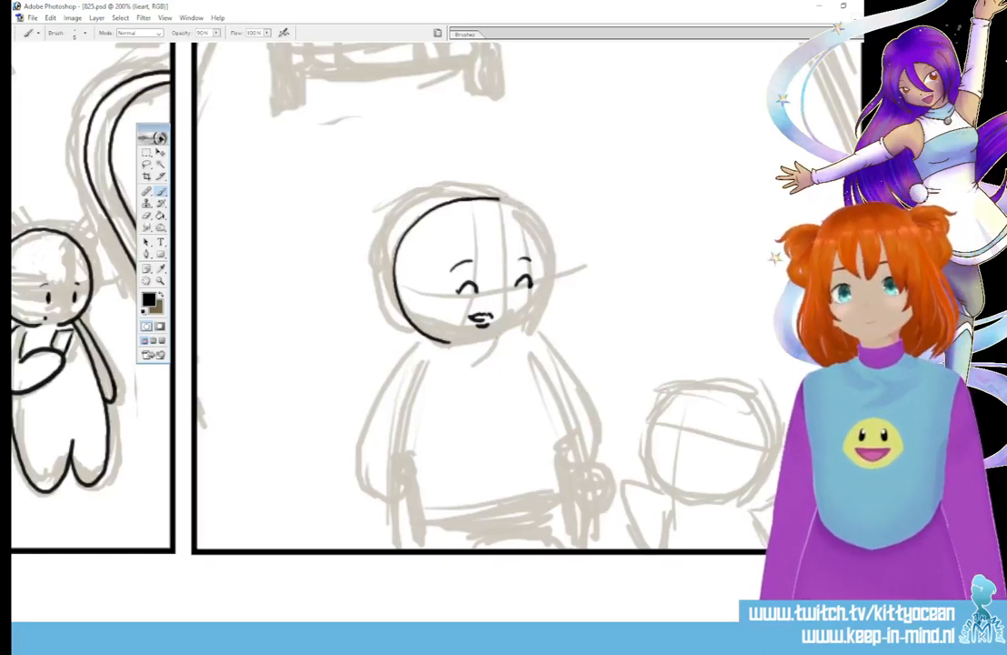
pyautogui.moveTo(444, 342); pyautogui.dragTo(472, 340)
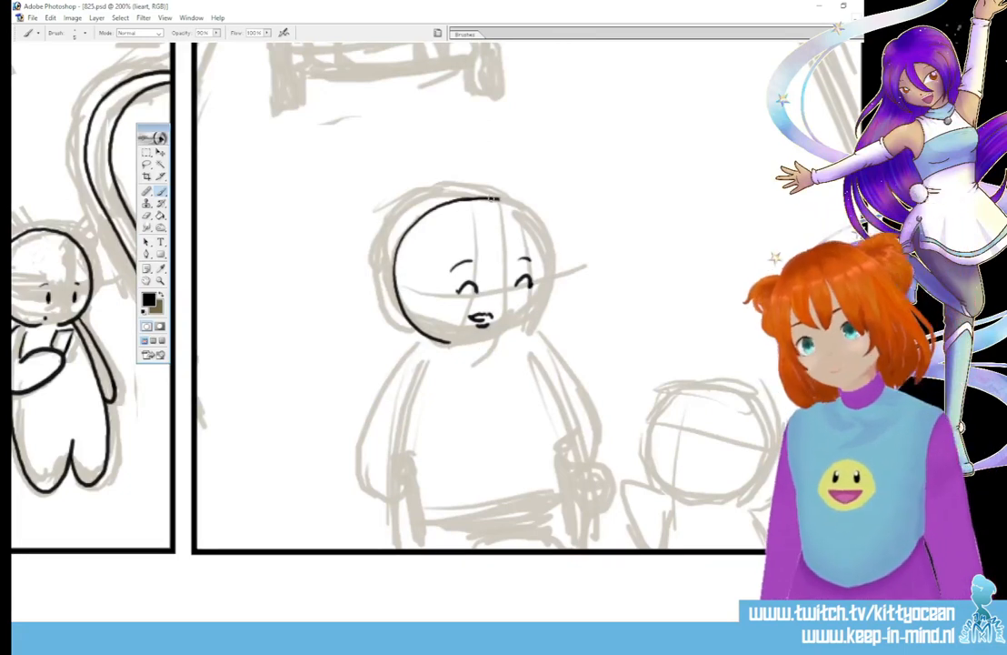
pyautogui.moveTo(509, 202)
pyautogui.mouseDown()
pyautogui.moveTo(547, 251)
pyautogui.moveTo(549, 287)
pyautogui.moveTo(516, 336)
pyautogui.moveTo(489, 344)
pyautogui.mouseUp()
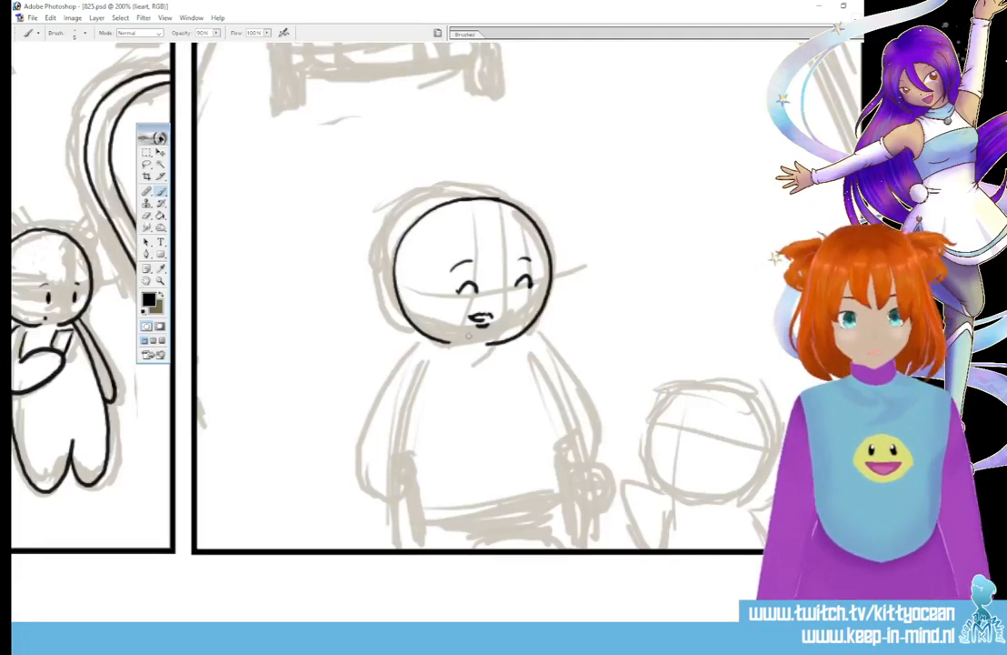
# Step: Ink the large figure's left-side shoulder and arm, plus the two round-topped upright posts at the panel's lower border
pyautogui.moveTo(425, 345)
pyautogui.mouseDown()
pyautogui.moveTo(384, 384)
pyautogui.moveTo(366, 440)
pyautogui.moveTo(374, 487)
pyautogui.moveTo(393, 493)
pyautogui.moveTo(397, 467)
pyautogui.moveTo(412, 469)
pyautogui.moveTo(425, 547)
pyautogui.mouseUp()
pyautogui.moveTo(402, 472); pyautogui.dragTo(413, 547)
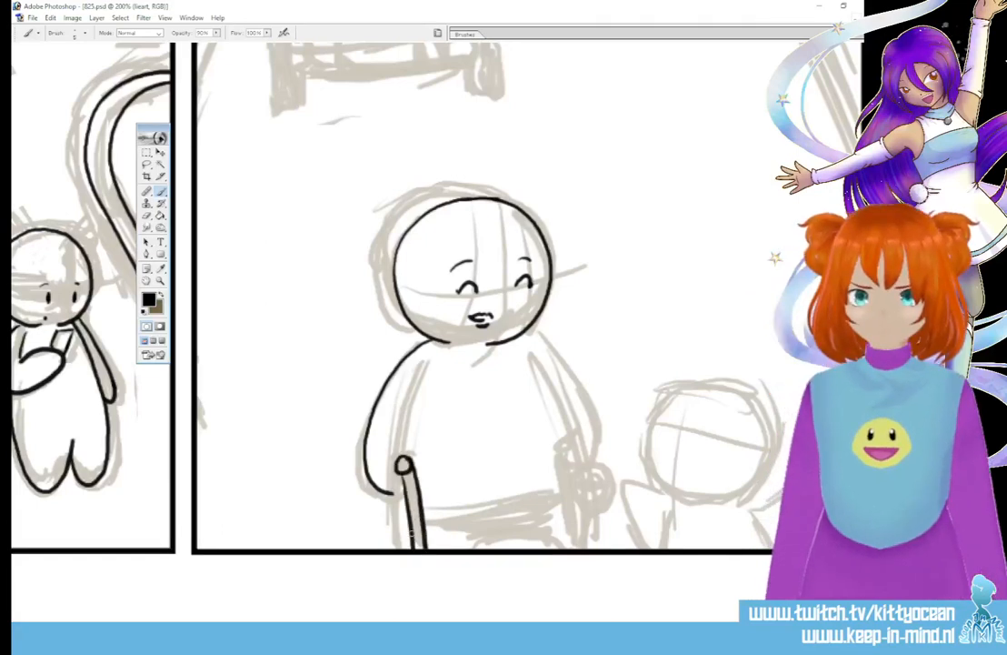
pyautogui.moveTo(570, 445)
pyautogui.mouseDown()
pyautogui.moveTo(561, 456)
pyautogui.moveTo(576, 546)
pyautogui.moveTo(567, 546)
pyautogui.mouseUp()
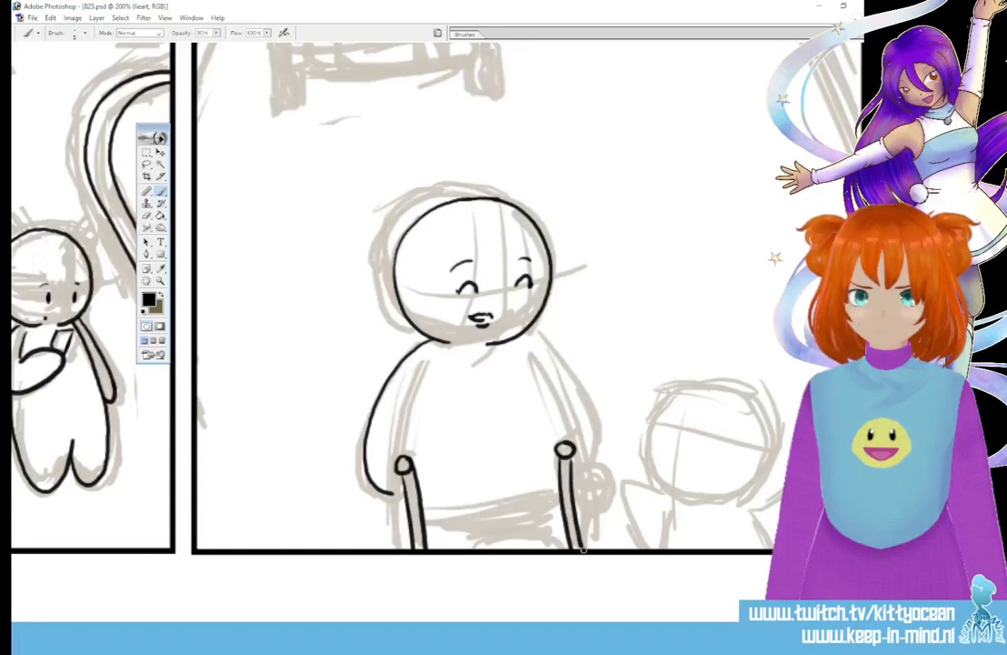
# Step: Ink the curved shape between the two posts and the small round ornament with its stem beside the right post
pyautogui.moveTo(480, 549); pyautogui.dragTo(544, 536)
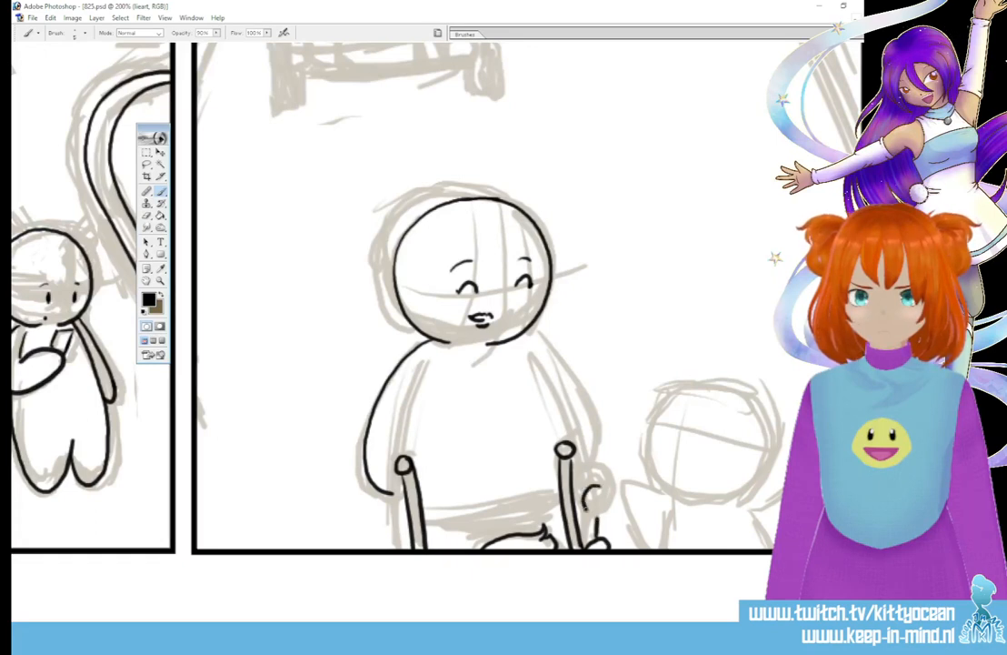
pyautogui.moveTo(585, 509)
pyautogui.mouseDown()
pyautogui.moveTo(614, 498)
pyautogui.moveTo(593, 486)
pyautogui.mouseUp()
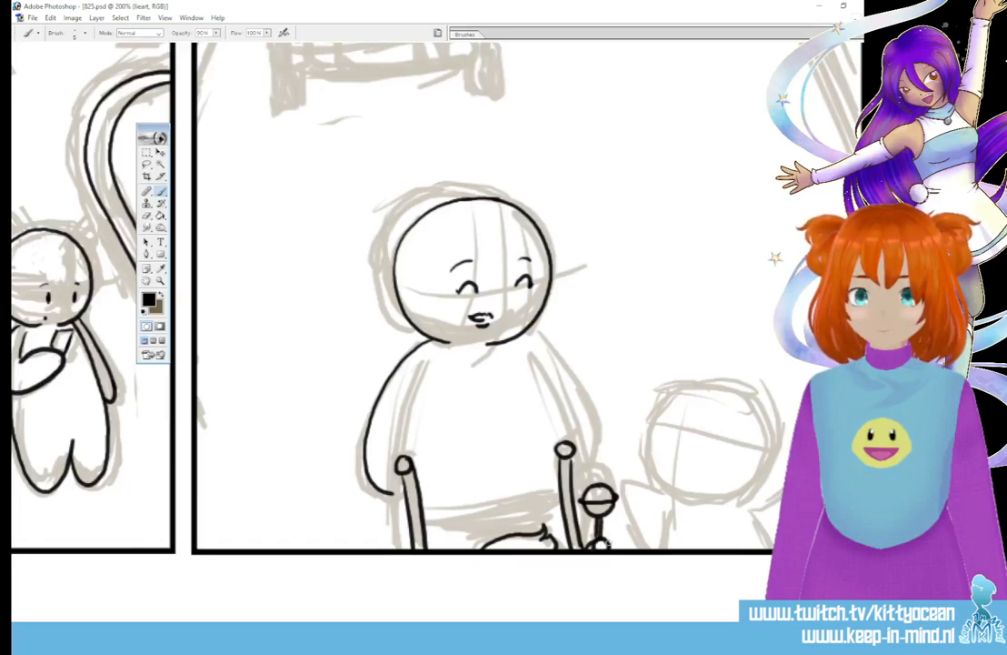
pyautogui.moveTo(594, 484); pyautogui.dragTo(603, 485)
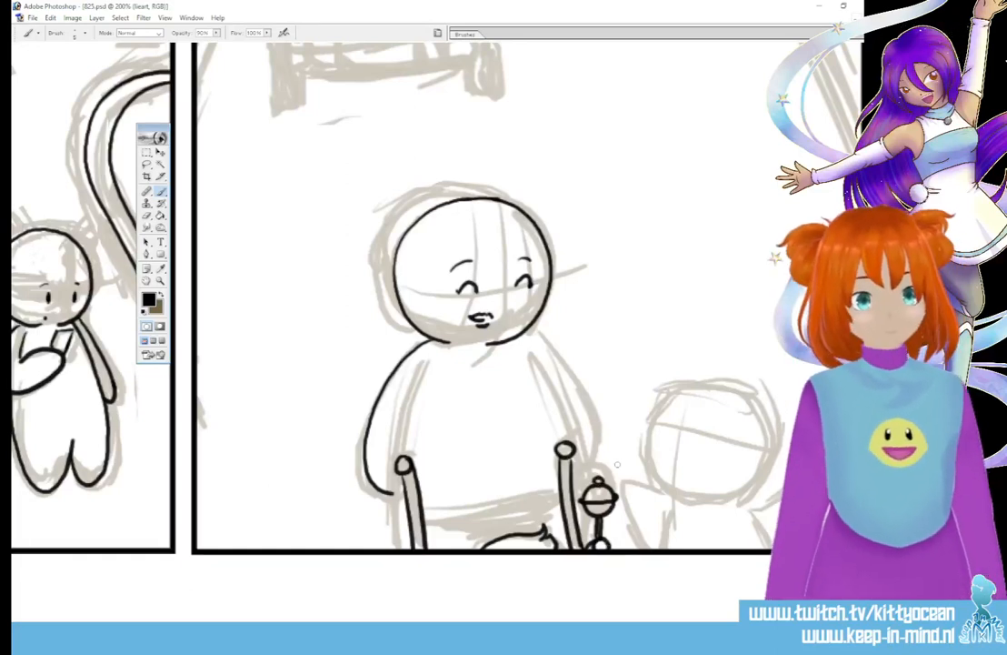
# Step: Ink the large figure's torso sides and hem, the right-side arm, and both hands around the post tops
pyautogui.moveTo(432, 361); pyautogui.dragTo(409, 436)
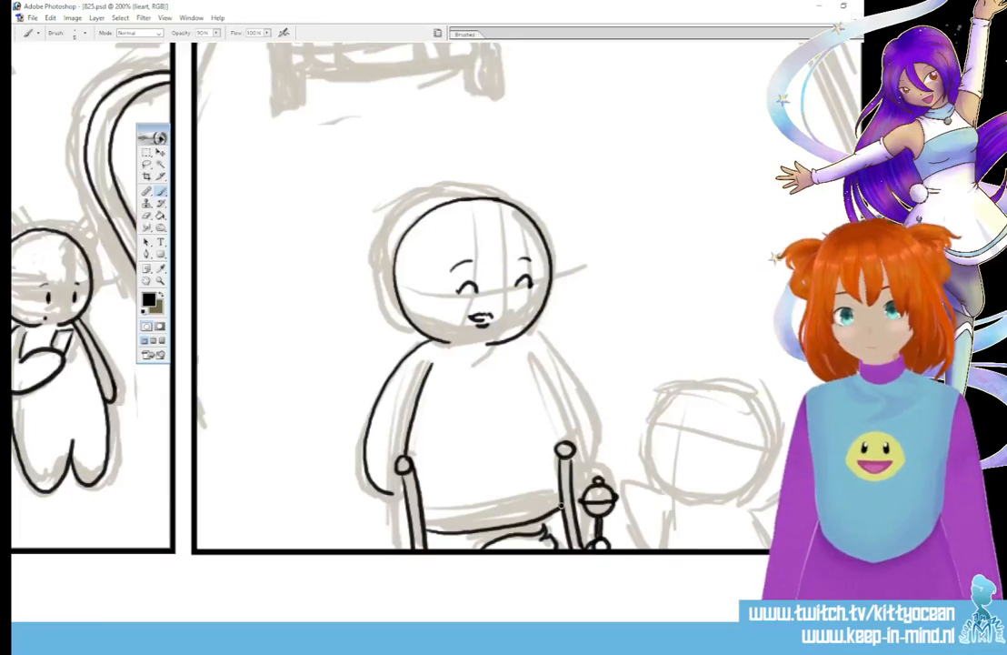
pyautogui.moveTo(528, 338)
pyautogui.mouseDown()
pyautogui.moveTo(577, 410)
pyautogui.moveTo(597, 474)
pyautogui.moveTo(586, 451)
pyautogui.mouseUp()
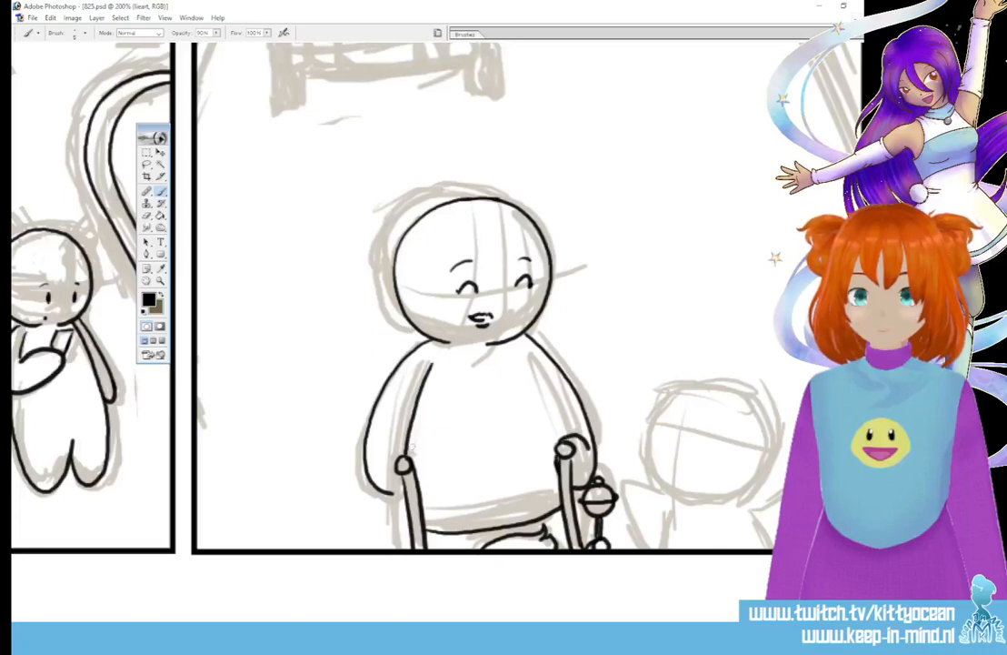
pyautogui.moveTo(371, 391); pyautogui.dragTo(363, 425)
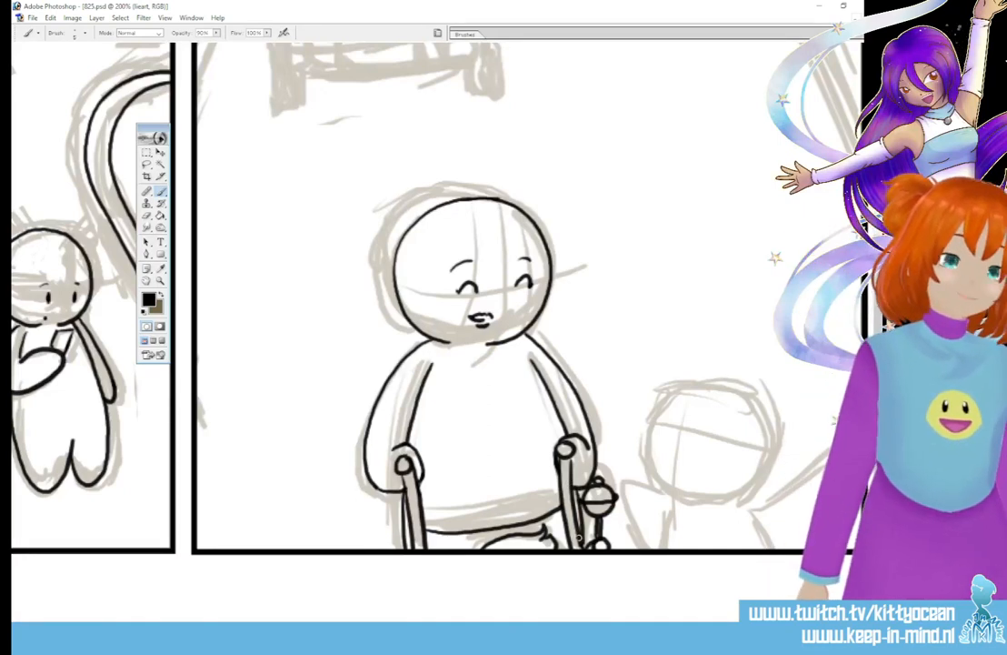
# Step: Ink the small figure's round head in the second panel and rework its right side into a tighter curve
pyautogui.hscroll(4, 525, 486)
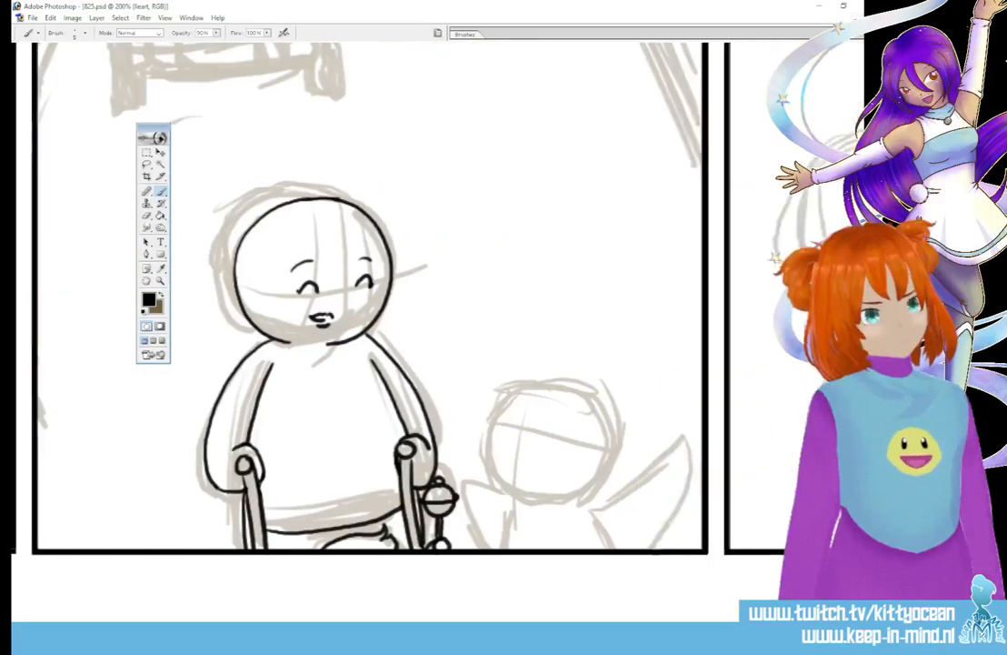
pyautogui.moveTo(514, 498)
pyautogui.mouseDown()
pyautogui.moveTo(573, 487)
pyautogui.moveTo(593, 451)
pyautogui.moveTo(585, 416)
pyautogui.moveTo(551, 387)
pyautogui.moveTo(504, 385)
pyautogui.moveTo(468, 421)
pyautogui.moveTo(467, 463)
pyautogui.moveTo(506, 495)
pyautogui.mouseUp()
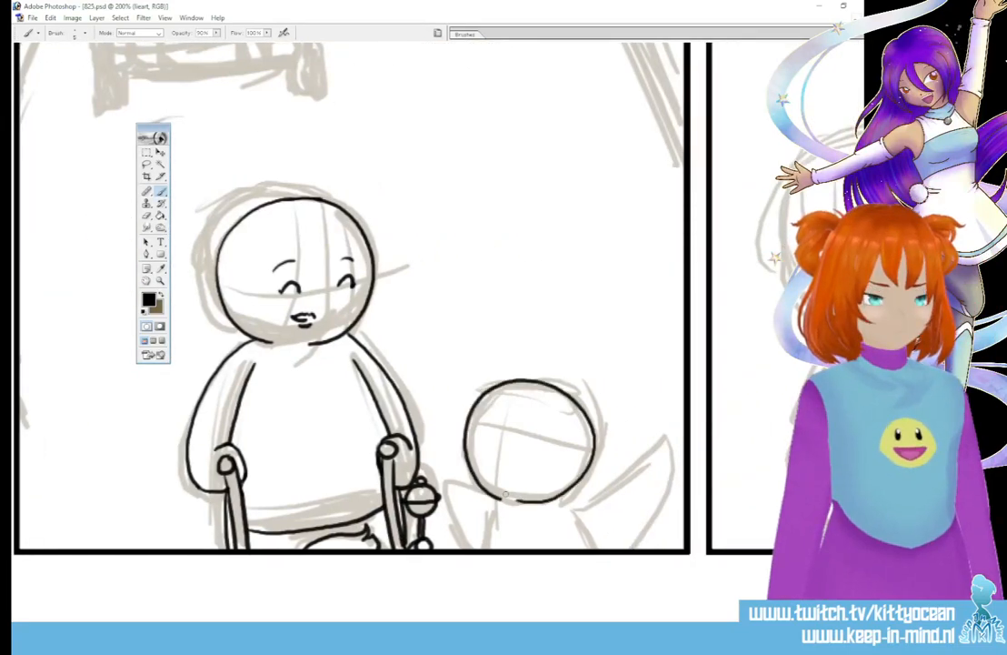
pyautogui.moveTo(591, 422)
pyautogui.mouseDown()
pyautogui.moveTo(584, 490)
pyautogui.moveTo(583, 480)
pyautogui.mouseUp()
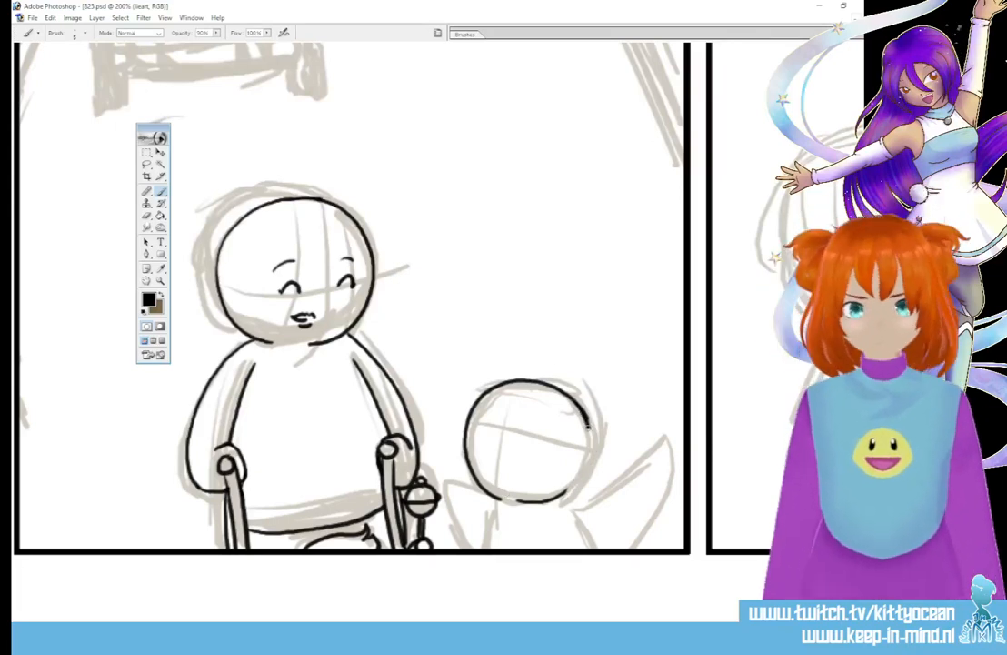
pyautogui.moveTo(581, 409)
pyautogui.mouseDown()
pyautogui.moveTo(588, 461)
pyautogui.moveTo(561, 495)
pyautogui.mouseUp()
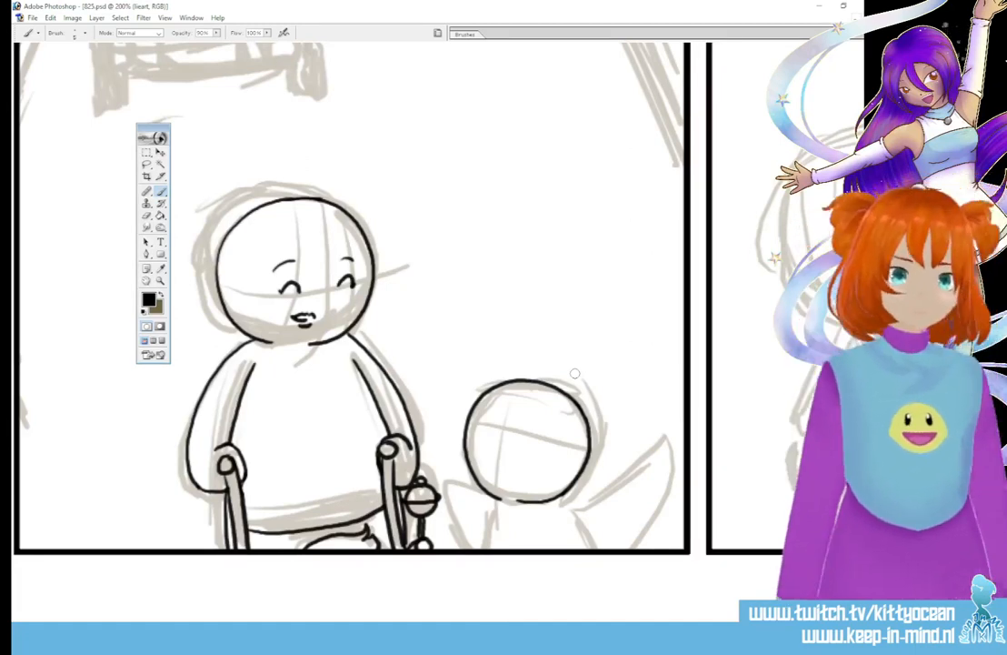
# Step: Ink the small figure's face with arched closed eyes, eyebrows and a wide open laughing mouth
pyautogui.moveTo(527, 443); pyautogui.dragTo(542, 443)
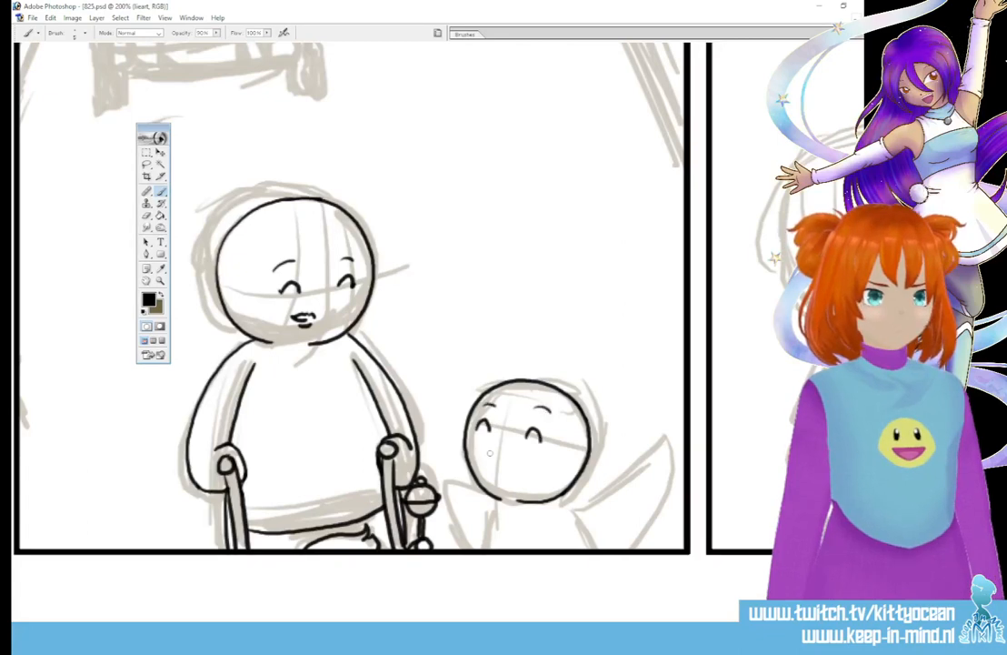
pyautogui.moveTo(491, 452)
pyautogui.mouseDown()
pyautogui.moveTo(528, 482)
pyautogui.moveTo(520, 484)
pyautogui.mouseUp()
pyautogui.moveTo(504, 468); pyautogui.dragTo(532, 464)
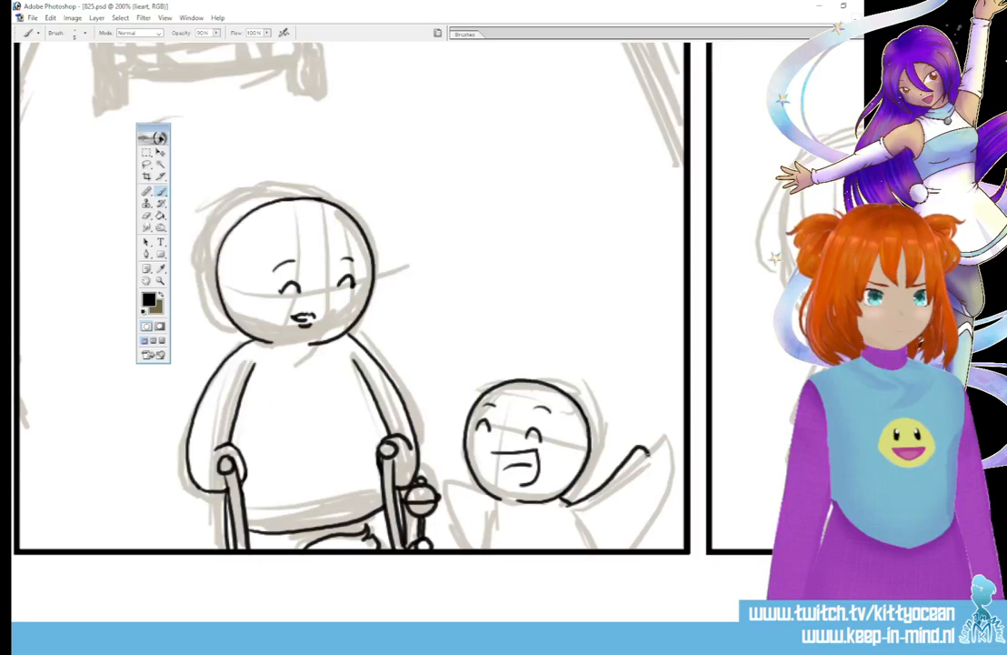
# Step: Ink the small figure's torso and two raised arms, redrawing the left-side arm and curving the right-side arm's lower edge across the body
pyautogui.moveTo(564, 503); pyautogui.dragTo(622, 540)
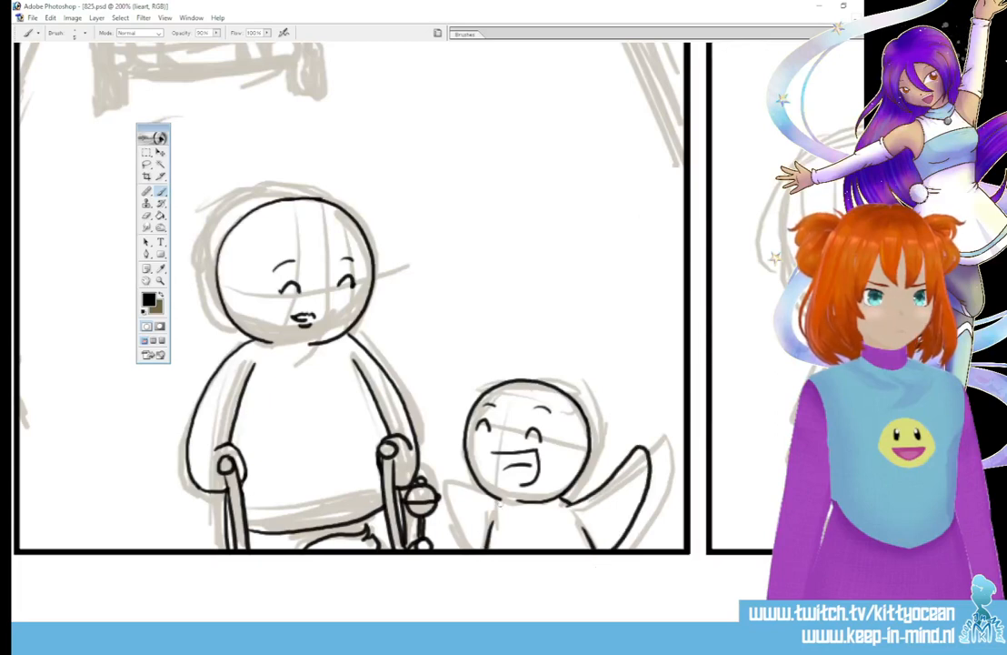
pyautogui.moveTo(499, 501)
pyautogui.mouseDown()
pyautogui.moveTo(449, 479)
pyautogui.moveTo(453, 503)
pyautogui.moveTo(482, 527)
pyautogui.mouseUp()
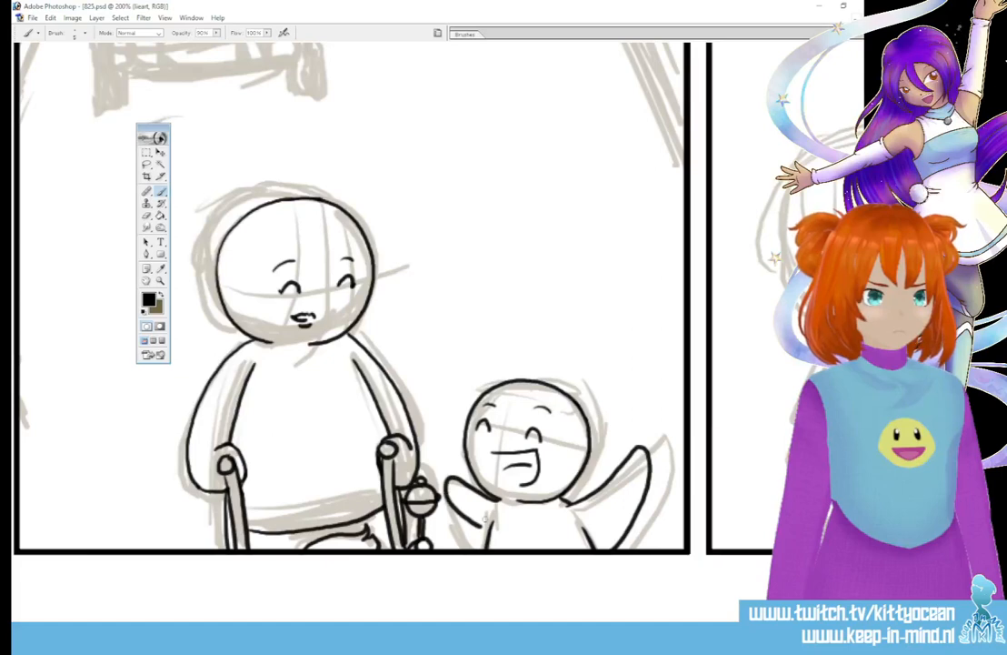
pyautogui.hotkey('ctrl', 'z')
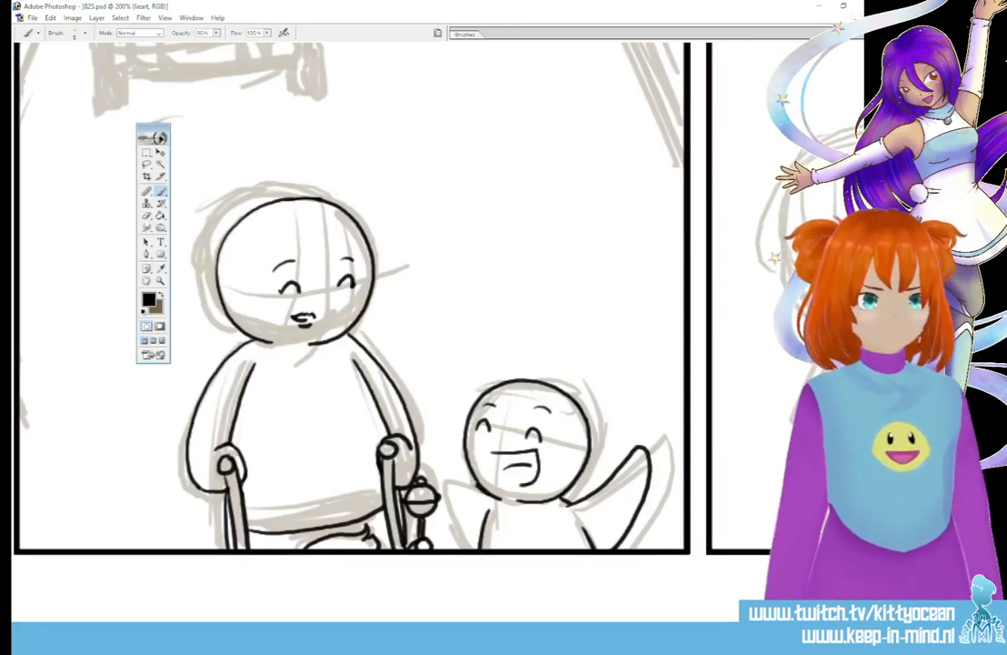
pyautogui.moveTo(478, 491)
pyautogui.mouseDown()
pyautogui.moveTo(444, 461)
pyautogui.moveTo(461, 516)
pyautogui.mouseUp()
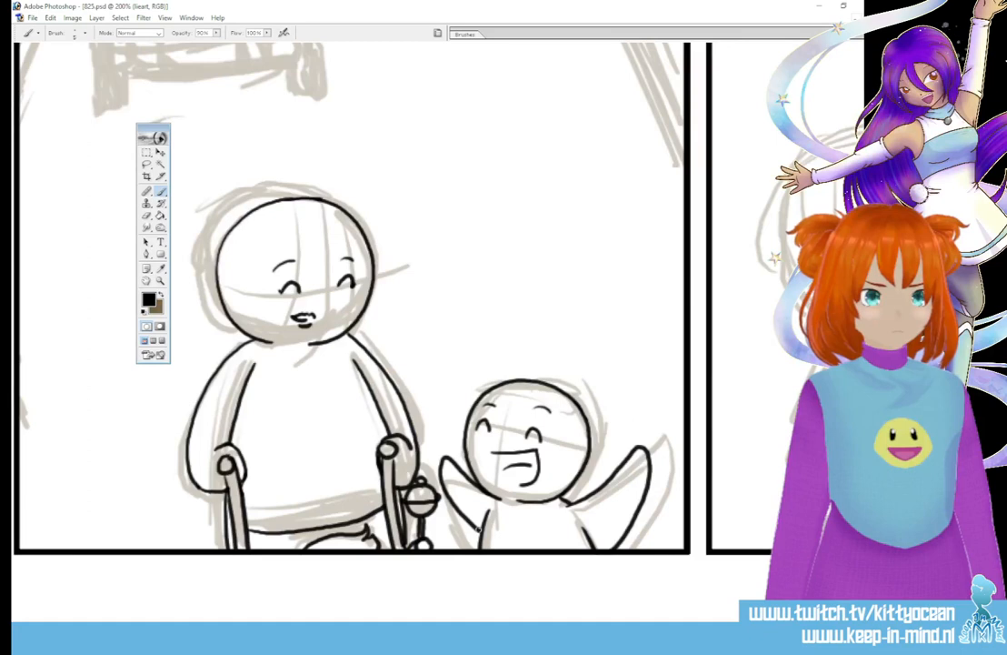
pyautogui.hotkey('ctrl', 'z')
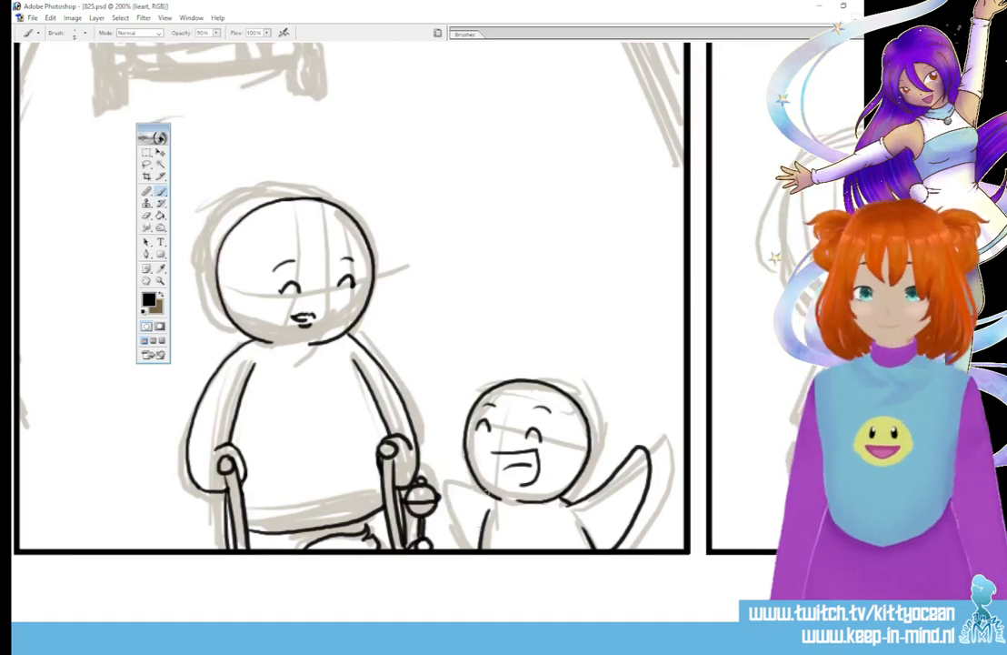
pyautogui.moveTo(482, 490)
pyautogui.mouseDown()
pyautogui.moveTo(443, 450)
pyautogui.moveTo(434, 472)
pyautogui.mouseUp()
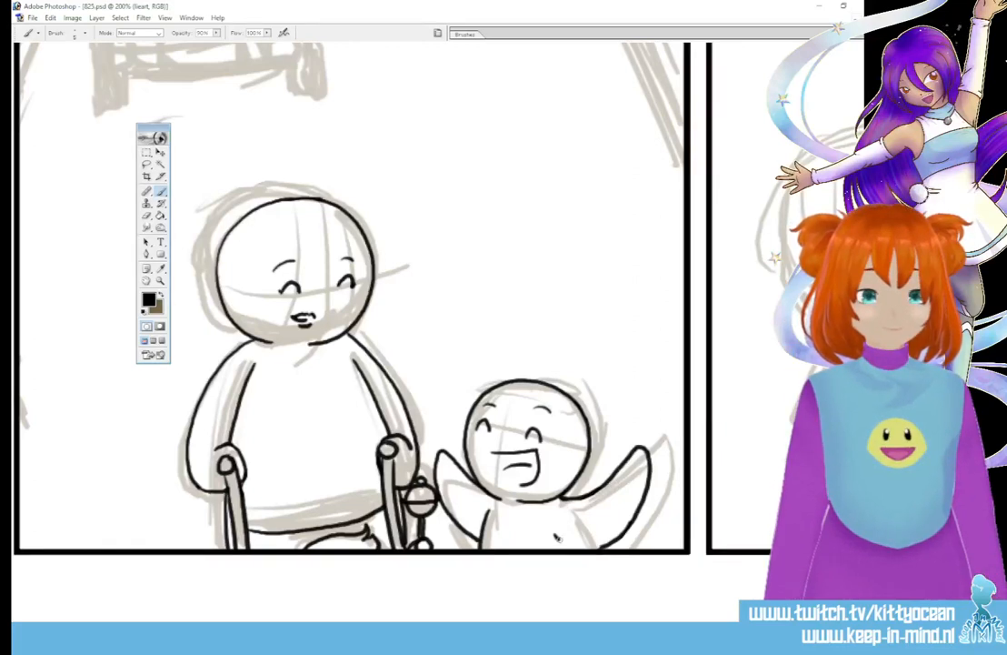
pyautogui.moveTo(557, 537); pyautogui.dragTo(604, 545)
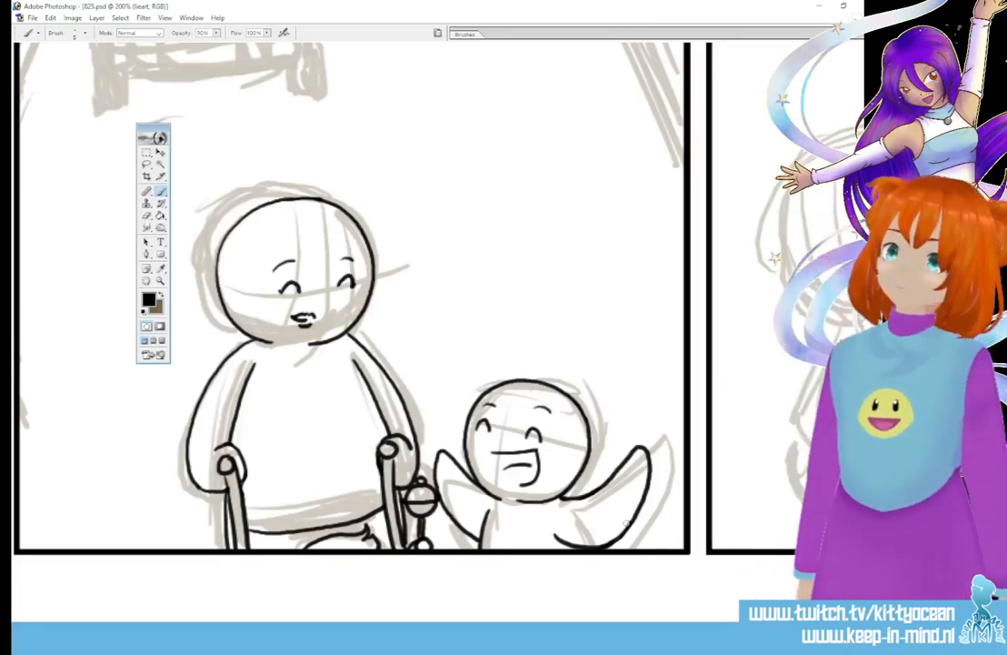
# Step: Ink the double diagonal line of the road edge from the second panel's upper border down to its right border
pyautogui.scroll(5, 561, 117)
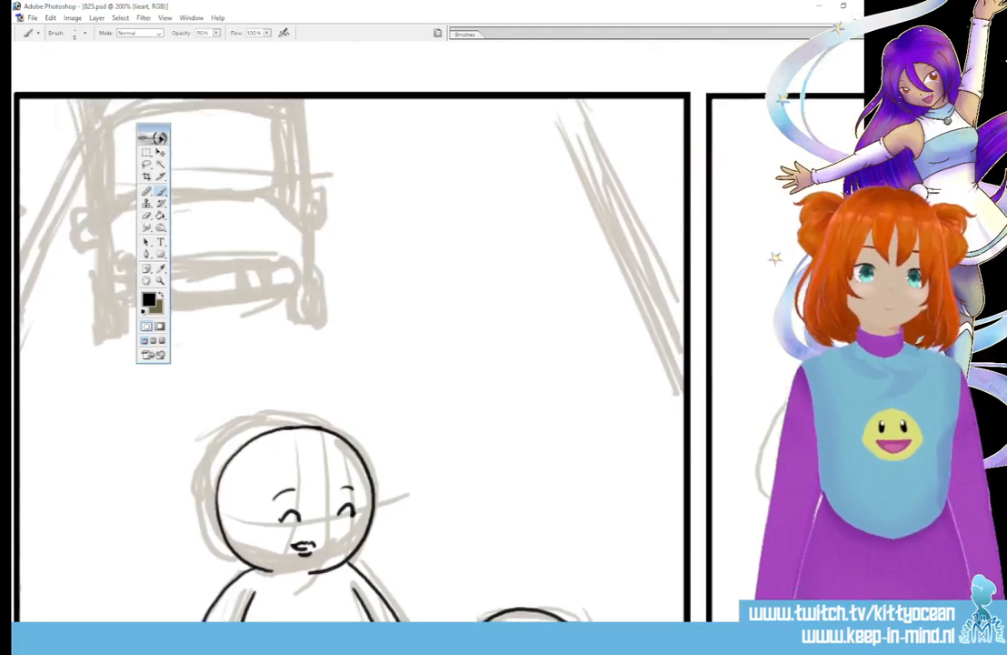
pyautogui.moveTo(564, 145); pyautogui.dragTo(684, 419)
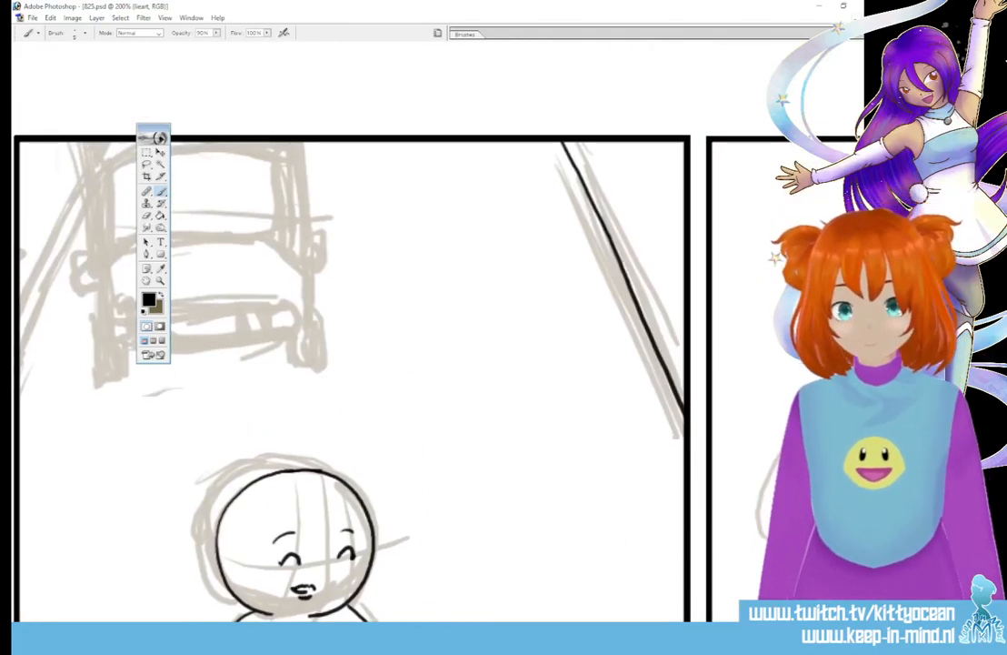
pyautogui.moveTo(562, 142); pyautogui.dragTo(677, 436)
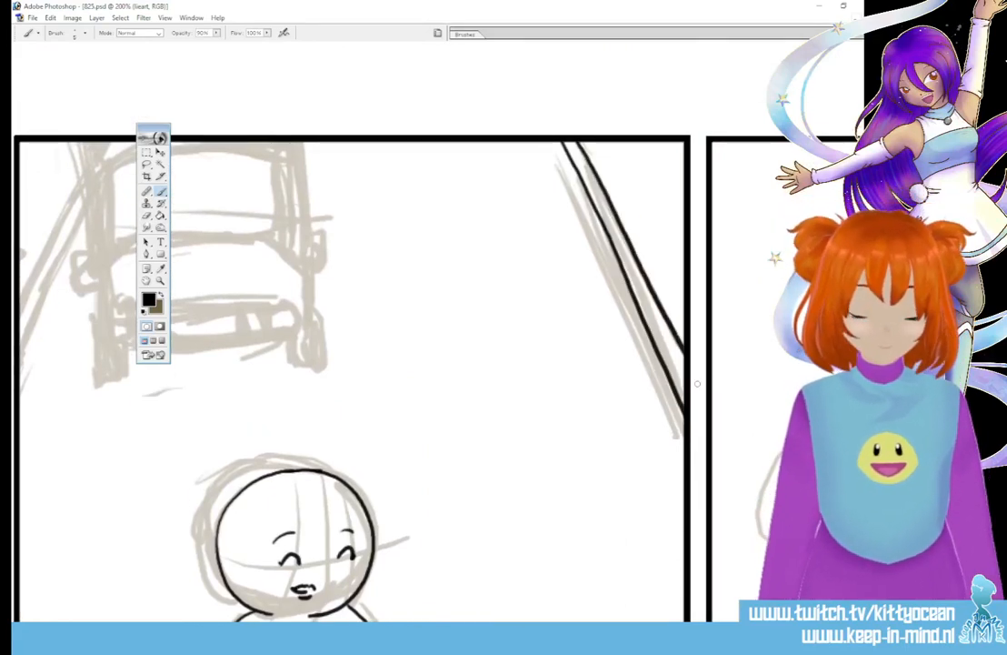
# Step: Ink the truck's front bumper in the second panel with a licence plate frame, two headlights and connecting grille lines
pyautogui.hscroll(-5, 521, 361)
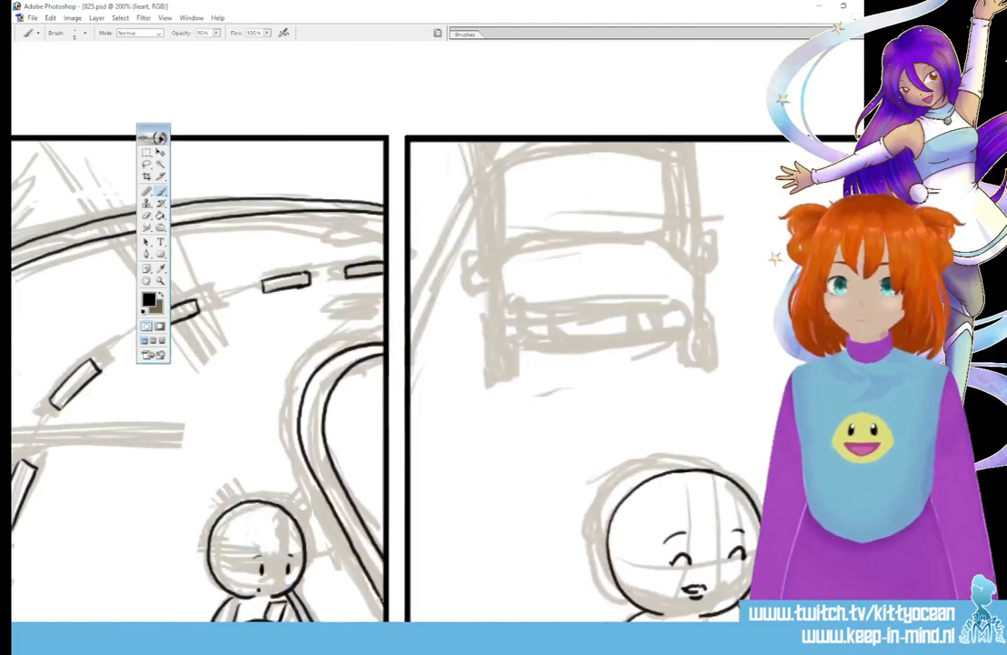
pyautogui.moveTo(552, 315)
pyautogui.mouseDown()
pyautogui.moveTo(552, 338)
pyautogui.moveTo(634, 310)
pyautogui.moveTo(631, 340)
pyautogui.mouseUp()
pyautogui.moveTo(551, 340); pyautogui.dragTo(632, 339)
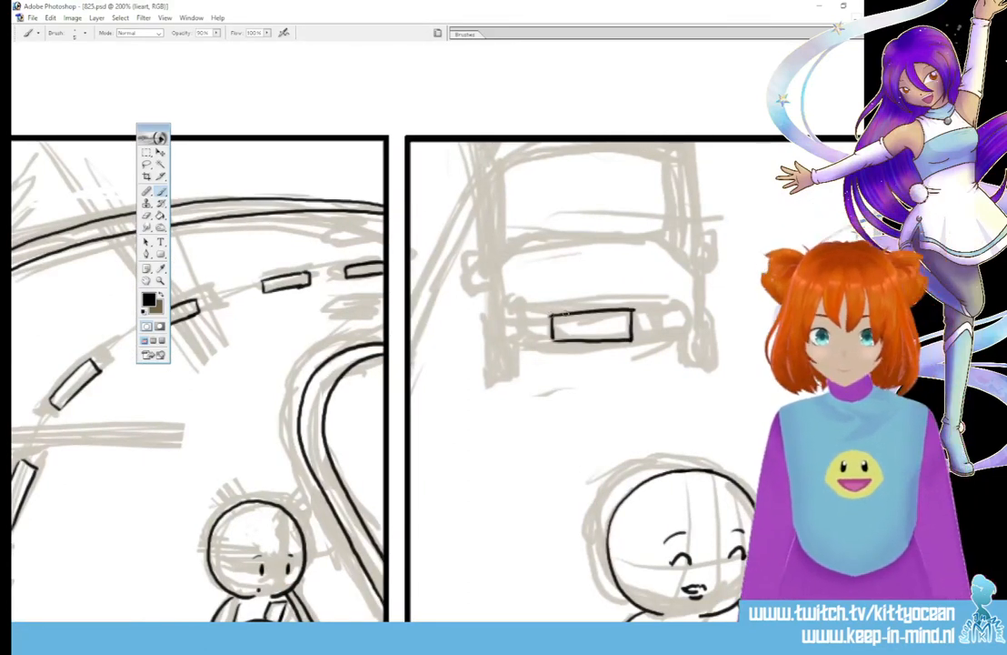
pyautogui.moveTo(566, 326)
pyautogui.mouseDown()
pyautogui.moveTo(564, 339)
pyautogui.moveTo(619, 324)
pyautogui.mouseUp()
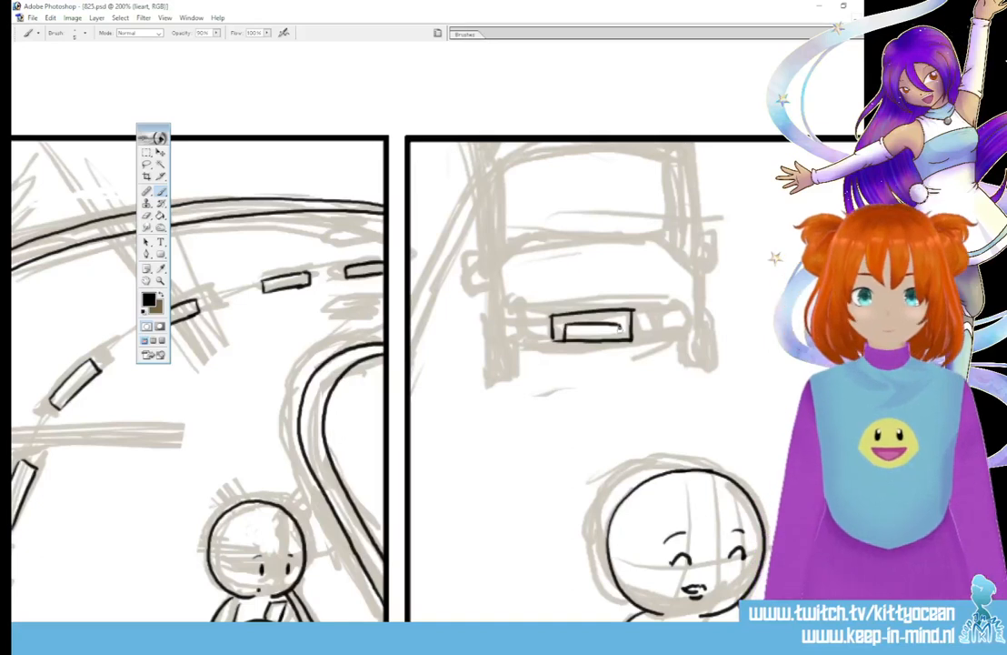
pyautogui.moveTo(507, 312)
pyautogui.mouseDown()
pyautogui.moveTo(507, 339)
pyautogui.moveTo(509, 313)
pyautogui.mouseUp()
pyautogui.moveTo(665, 312)
pyautogui.mouseDown()
pyautogui.moveTo(666, 338)
pyautogui.moveTo(685, 307)
pyautogui.mouseUp()
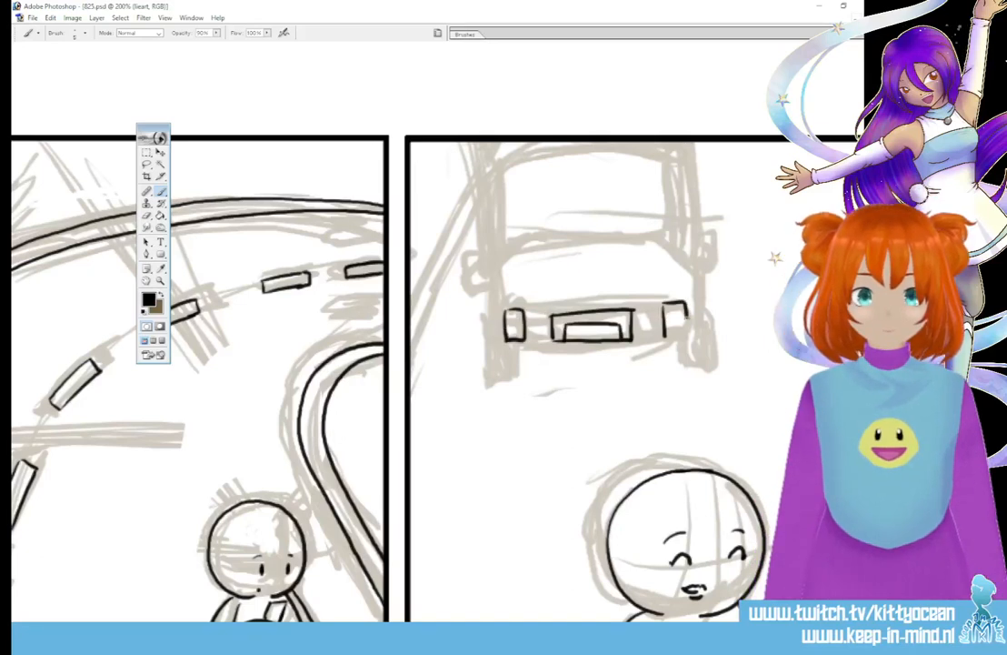
pyautogui.moveTo(525, 314); pyautogui.dragTo(551, 316)
pyautogui.moveTo(634, 310); pyautogui.dragTo(664, 308)
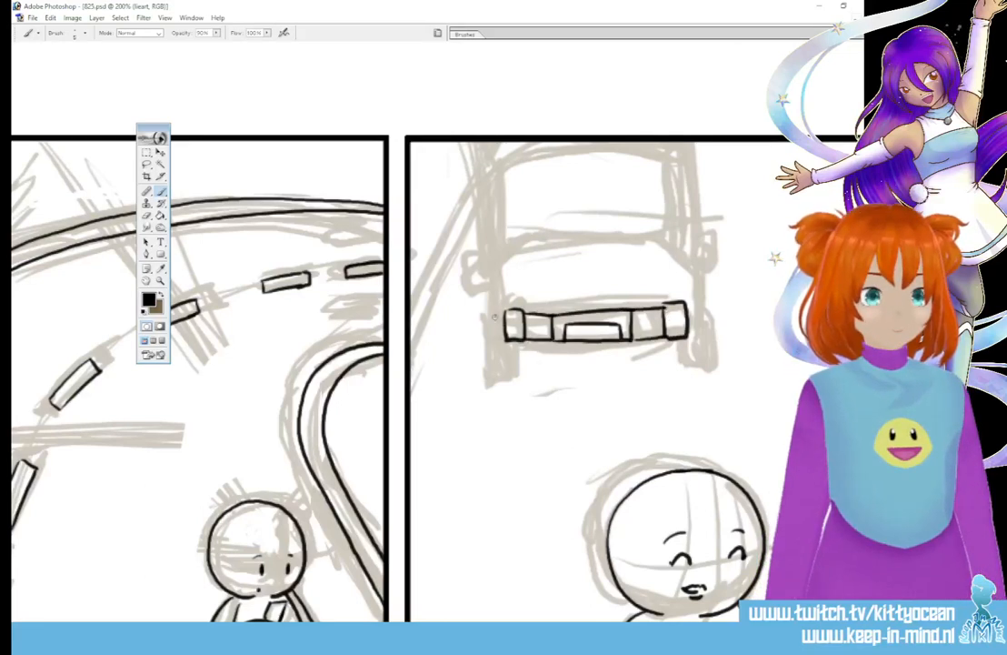
# Step: Ink the truck's two front wheels, the lower body sides and the rounded hood above the bumper
pyautogui.moveTo(497, 314)
pyautogui.mouseDown()
pyautogui.moveTo(499, 363)
pyautogui.moveTo(521, 362)
pyautogui.mouseUp()
pyautogui.moveTo(673, 339)
pyautogui.mouseDown()
pyautogui.moveTo(674, 368)
pyautogui.moveTo(700, 344)
pyautogui.mouseUp()
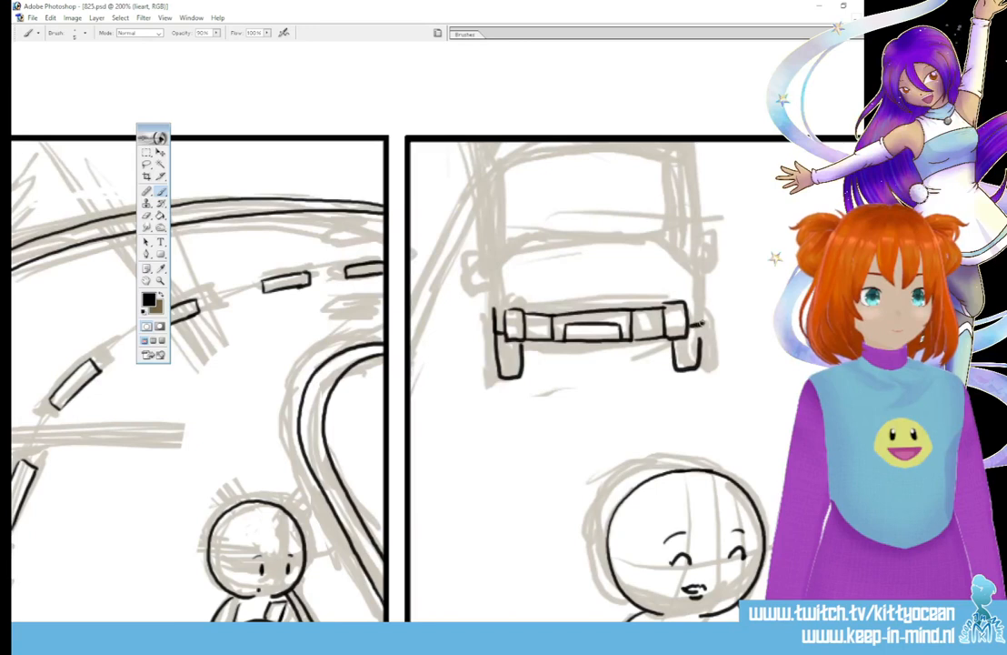
pyautogui.moveTo(700, 303); pyautogui.dragTo(704, 325)
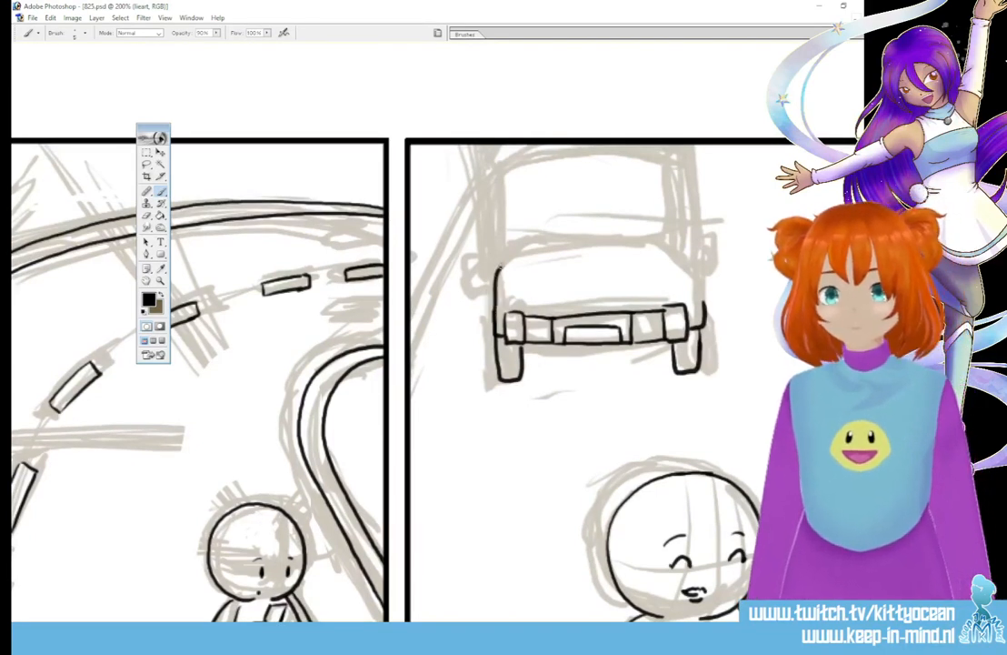
pyautogui.moveTo(494, 314)
pyautogui.mouseDown()
pyautogui.moveTo(670, 247)
pyautogui.moveTo(701, 312)
pyautogui.mouseUp()
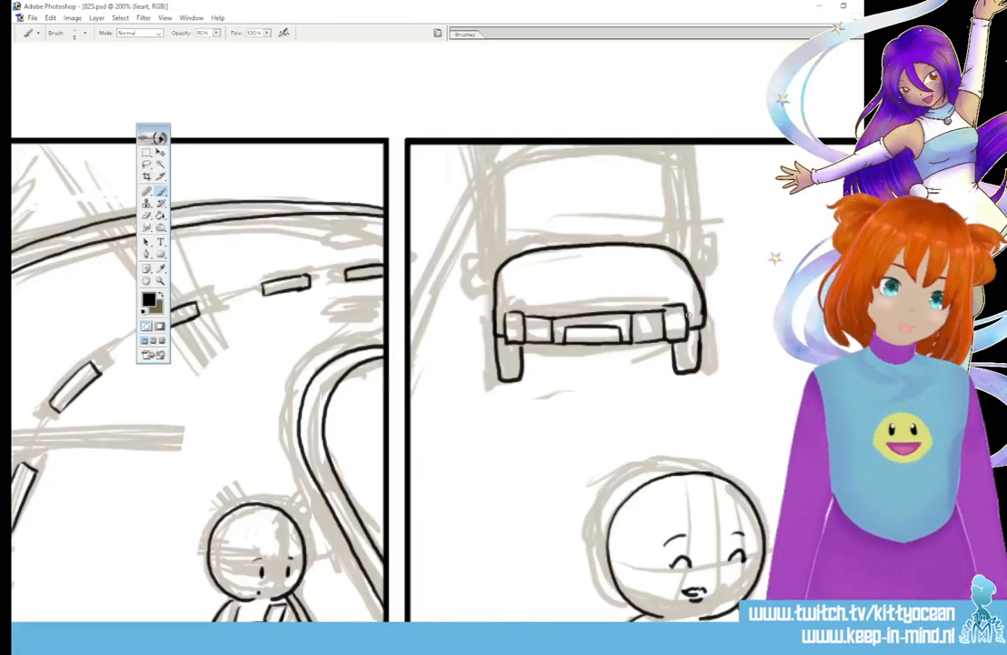
# Step: Ink the truck's upper cab with an inner windscreen frame, two side mirrors and the cargo box edges behind it
pyautogui.moveTo(491, 265)
pyautogui.mouseDown()
pyautogui.moveTo(495, 173)
pyautogui.moveTo(616, 148)
pyautogui.moveTo(665, 157)
pyautogui.moveTo(682, 182)
pyautogui.moveTo(692, 256)
pyautogui.mouseUp()
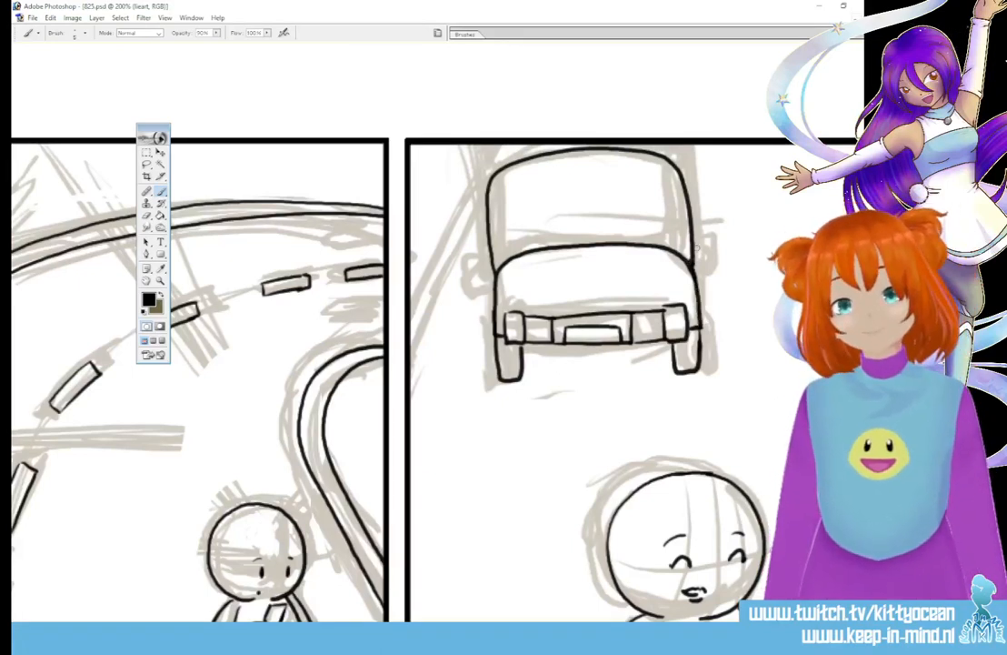
pyautogui.moveTo(477, 276); pyautogui.dragTo(490, 294)
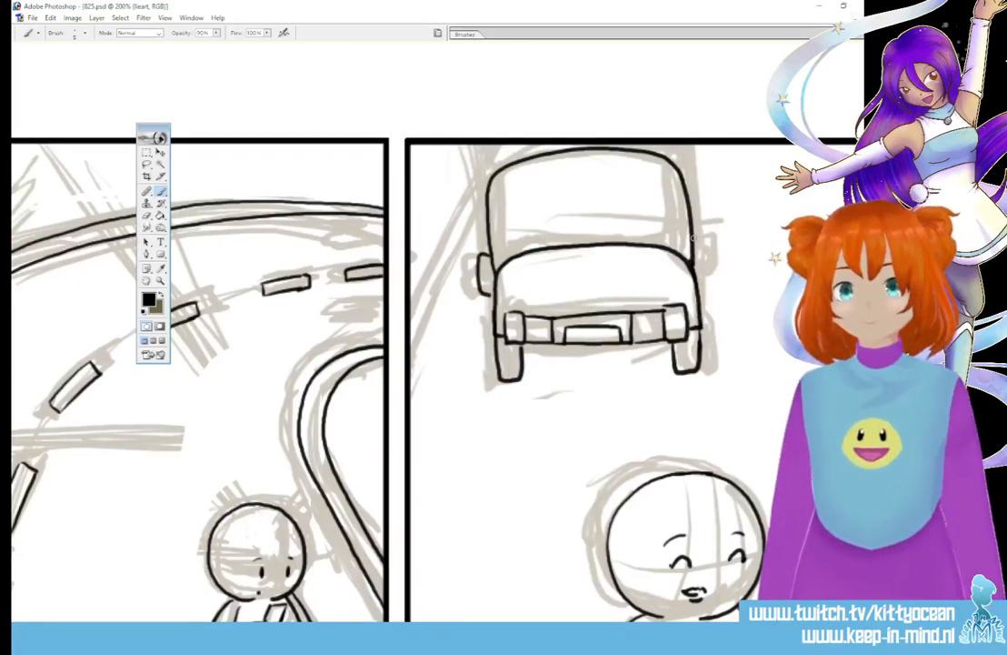
pyautogui.moveTo(695, 238)
pyautogui.mouseDown()
pyautogui.moveTo(705, 275)
pyautogui.moveTo(696, 283)
pyautogui.mouseUp()
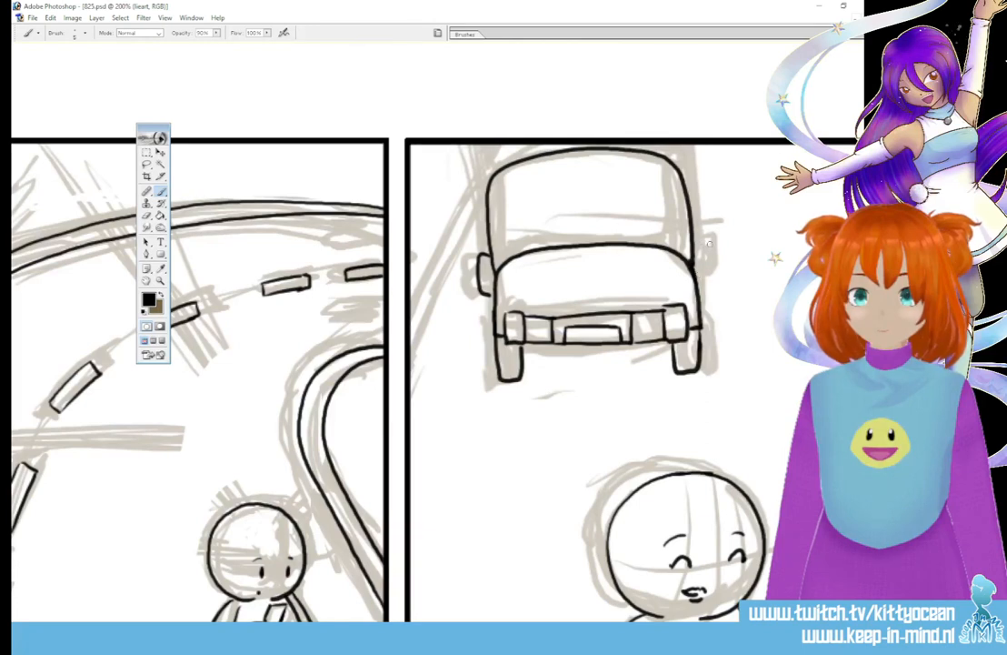
pyautogui.moveTo(705, 243); pyautogui.dragTo(700, 284)
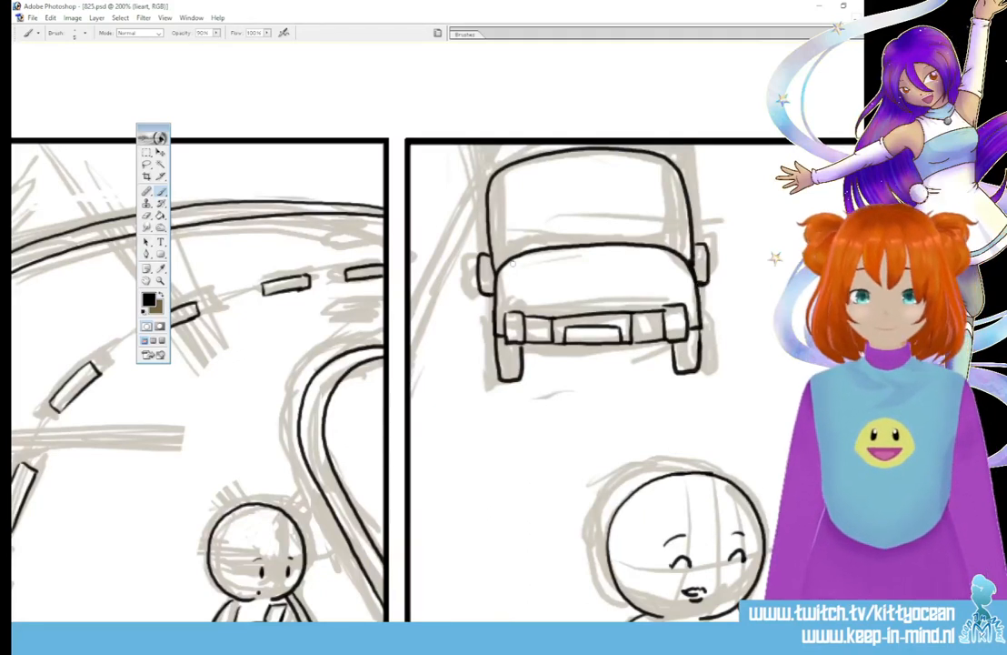
pyautogui.moveTo(499, 255)
pyautogui.mouseDown()
pyautogui.moveTo(496, 196)
pyautogui.moveTo(511, 169)
pyautogui.moveTo(584, 155)
pyautogui.moveTo(673, 177)
pyautogui.mouseUp()
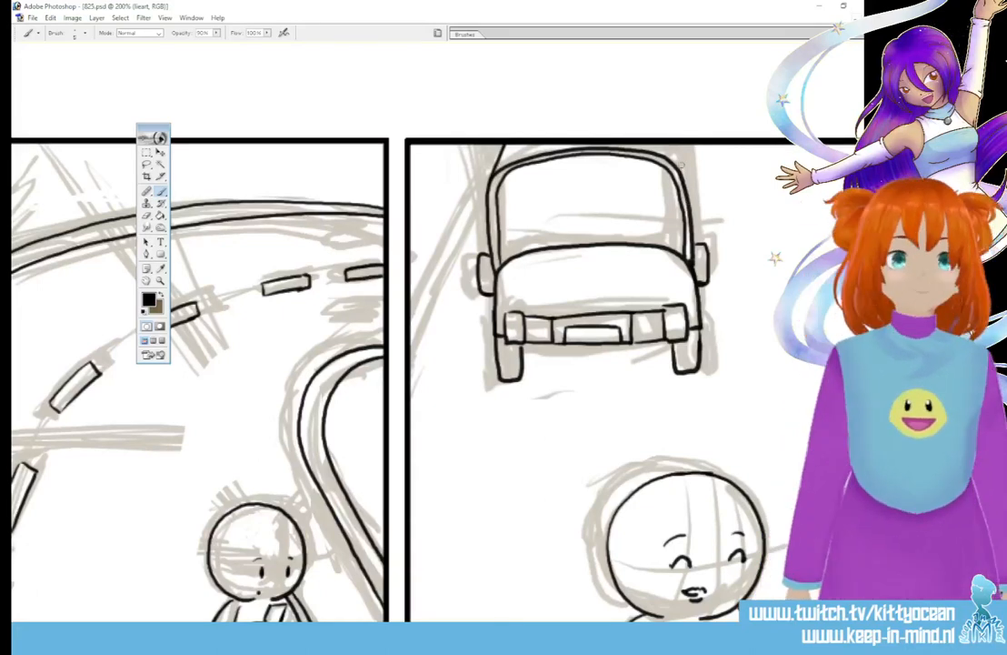
pyautogui.moveTo(690, 146); pyautogui.dragTo(698, 240)
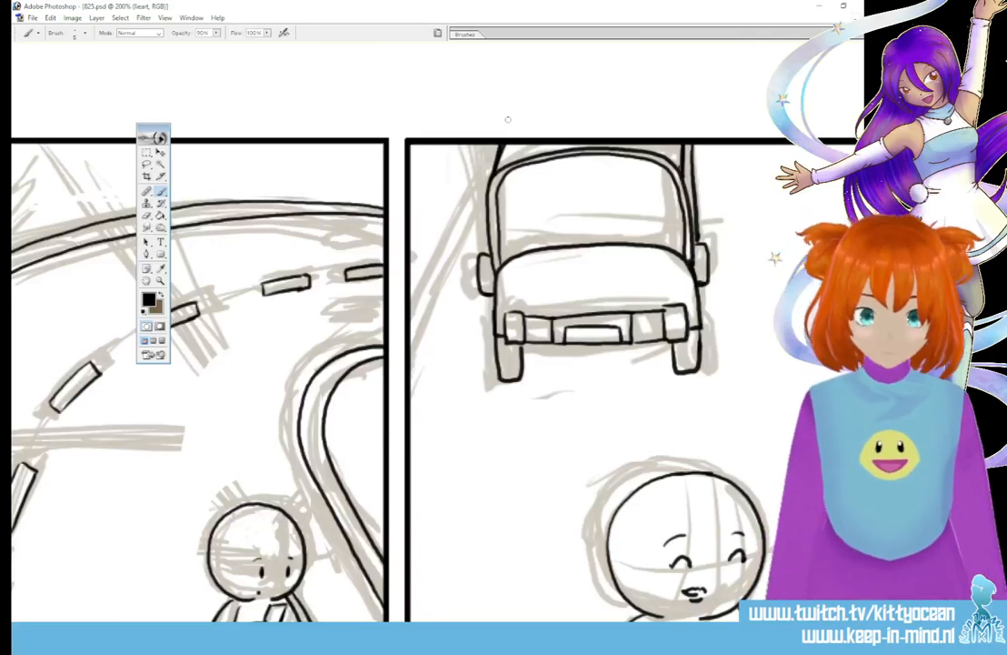
# Step: Ink the double diagonal road edge beside the truck's left side and two wipers along the base of the windscreen
pyautogui.moveTo(490, 186); pyautogui.dragTo(410, 343)
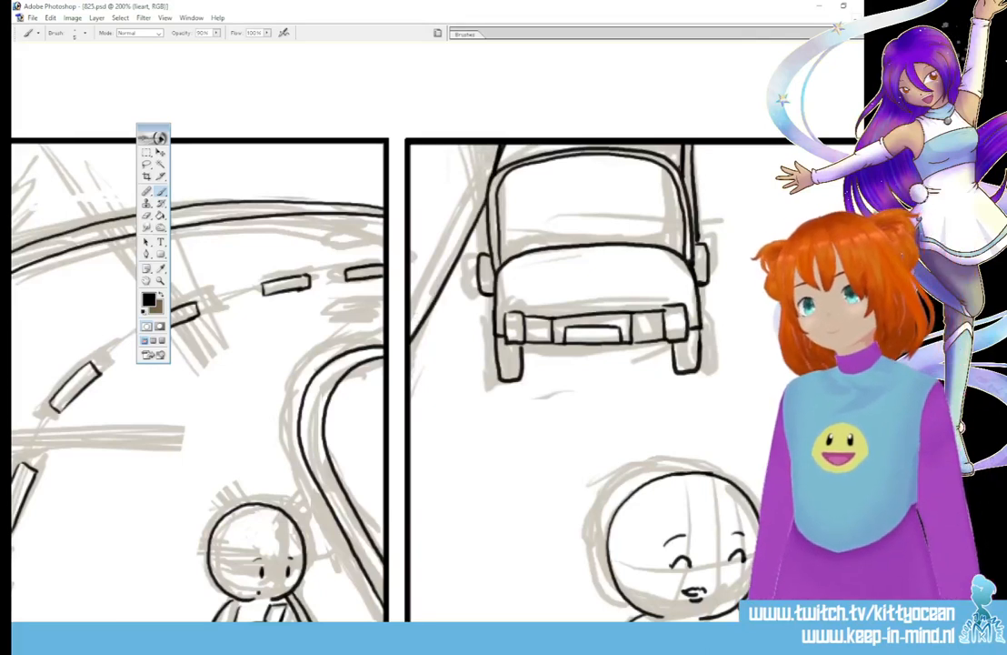
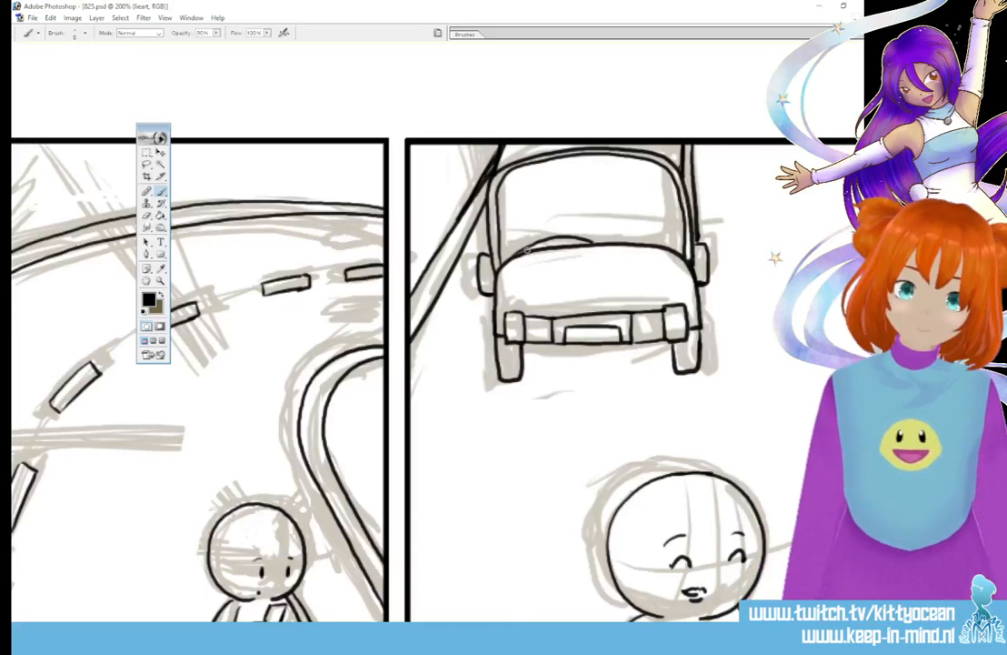
pyautogui.moveTo(509, 246); pyautogui.dragTo(627, 241)
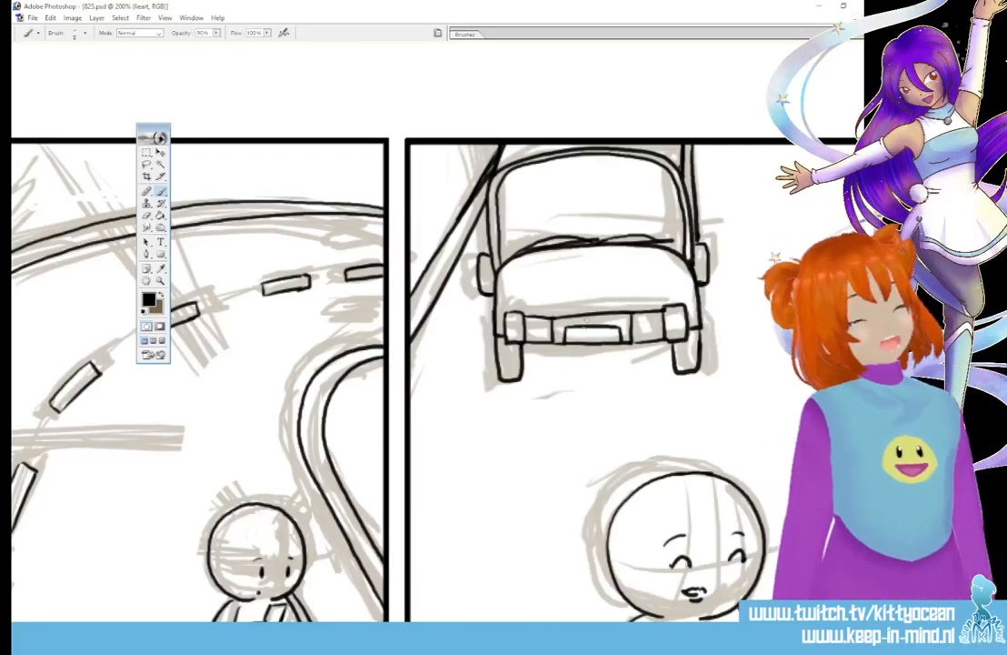
# Step: Letter a small registration number on the truck's licence plate with the thinner 3 px brush, and restore the 5 px brush
pyautogui.click(464, 33)
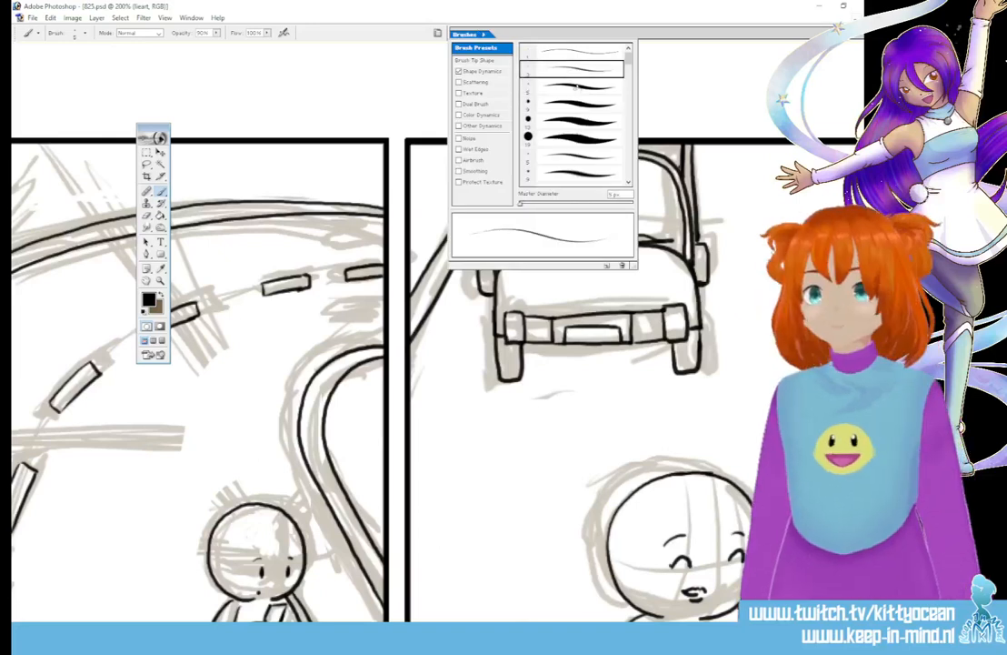
pyautogui.moveTo(570, 331); pyautogui.dragTo(572, 339)
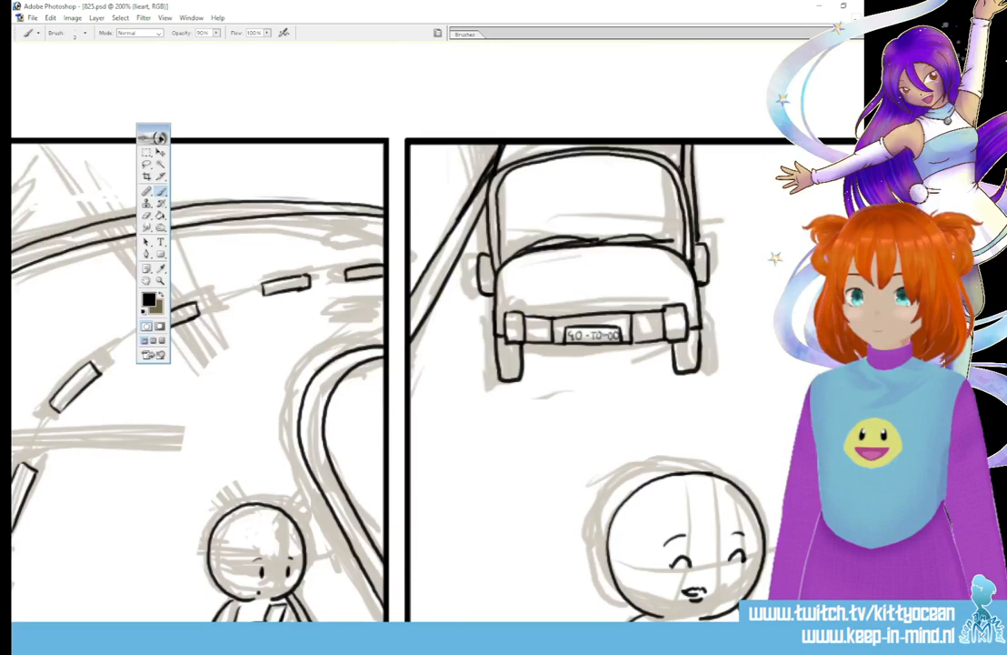
pyautogui.click(466, 34)
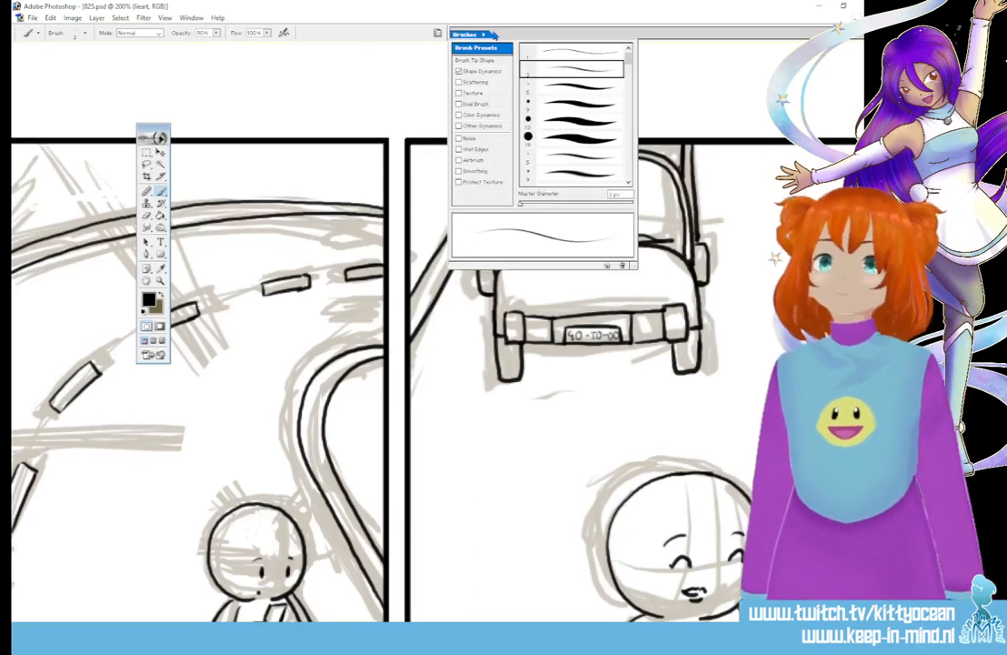
pyautogui.click(572, 89)
pyautogui.click(550, 35)
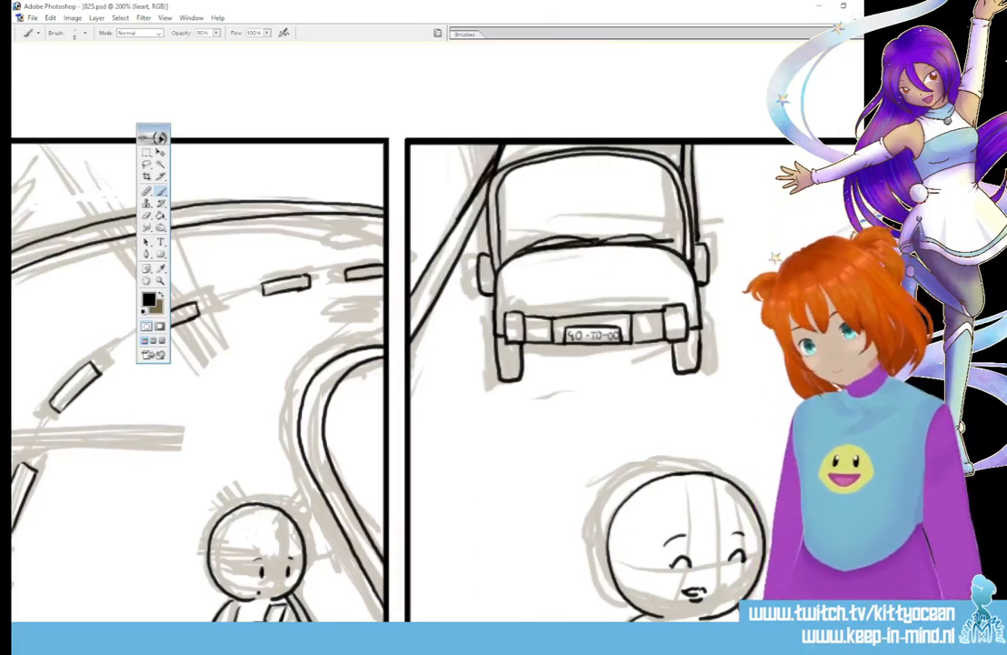
# Step: Ink the third panel's left figure with lowered eyes, short eyebrows, a small slanted smile and a round head outline
pyautogui.hscroll(4, 400, 382)
pyautogui.hscroll(10, 432, 364)
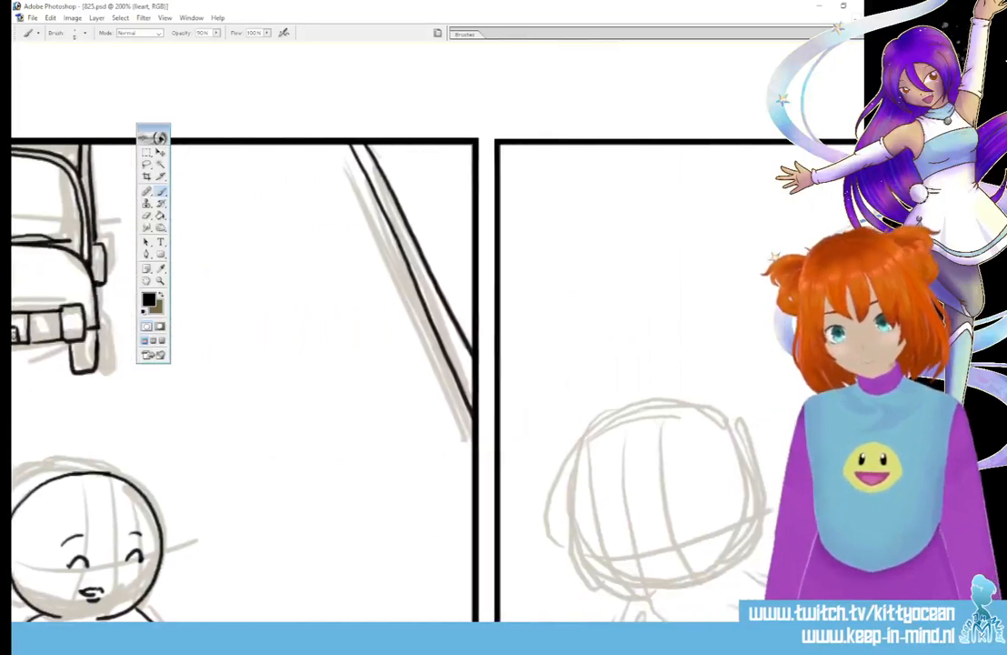
pyautogui.hscroll(1, 436, 364)
pyautogui.scroll(-5, 436, 363)
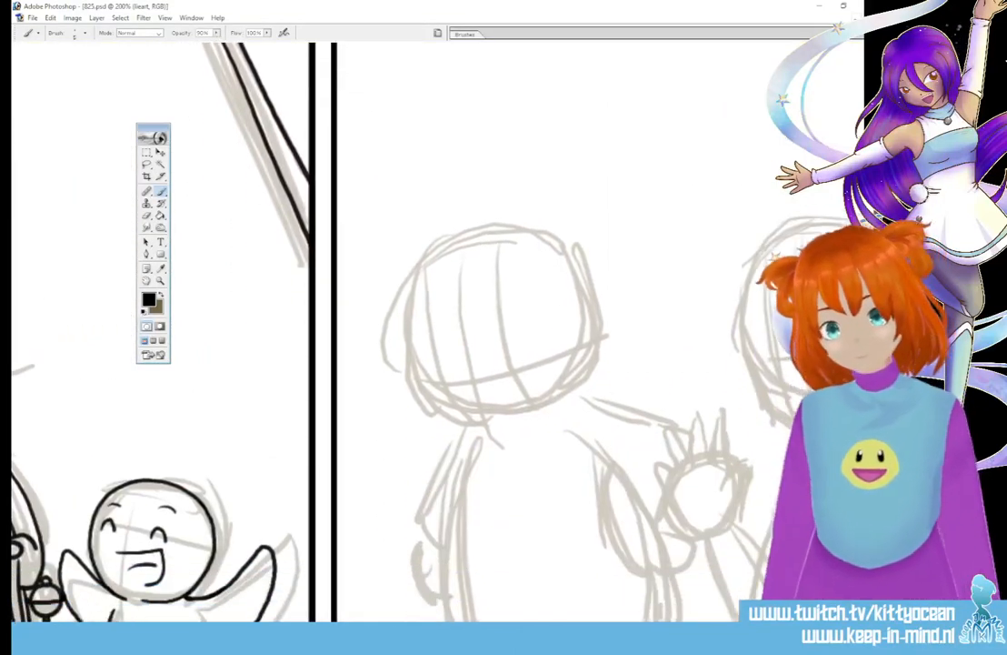
pyautogui.moveTo(437, 358); pyautogui.dragTo(444, 372)
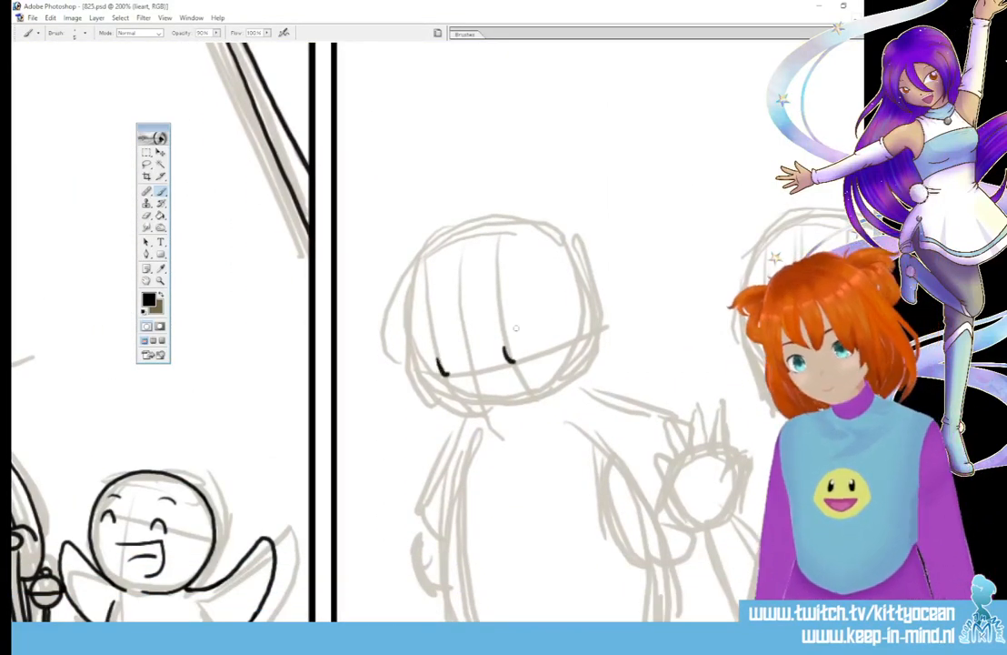
pyautogui.moveTo(497, 334); pyautogui.dragTo(510, 362)
pyautogui.moveTo(426, 341); pyautogui.dragTo(442, 337)
pyautogui.moveTo(513, 386)
pyautogui.mouseDown()
pyautogui.moveTo(566, 372)
pyautogui.moveTo(588, 304)
pyautogui.moveTo(539, 223)
pyautogui.moveTo(443, 235)
pyautogui.moveTo(406, 295)
pyautogui.moveTo(426, 387)
pyautogui.moveTo(482, 407)
pyautogui.mouseUp()
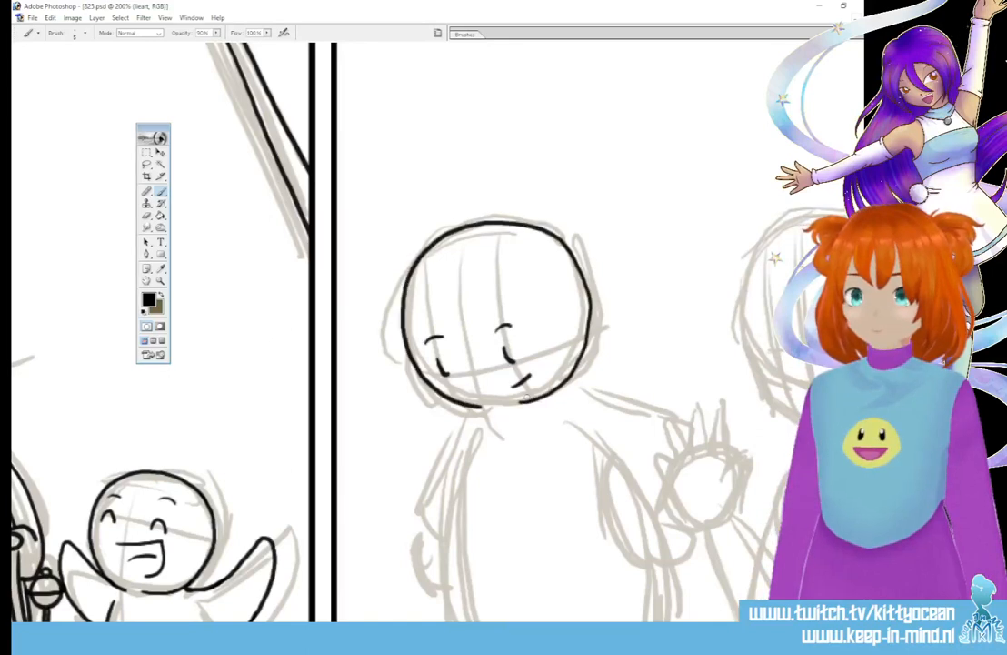
# Step: Ink the left figure's shoulders, both bent arms with rounded hands, and the torso sides down to the panel border
pyautogui.scroll(-2, 500, 318)
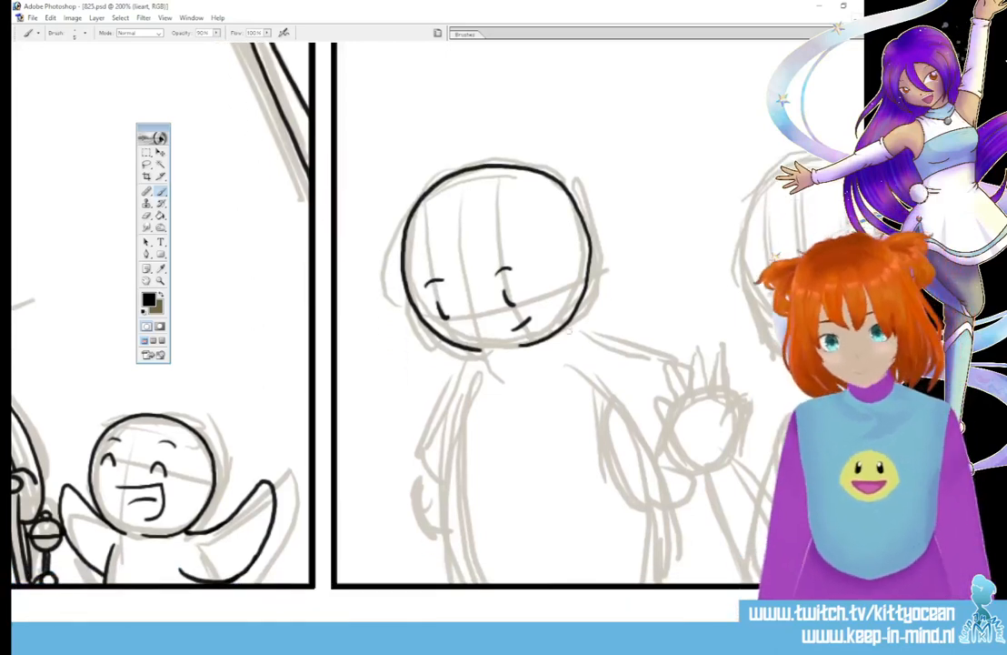
pyautogui.moveTo(581, 333)
pyautogui.mouseDown()
pyautogui.moveTo(648, 358)
pyautogui.moveTo(670, 379)
pyautogui.moveTo(604, 437)
pyautogui.moveTo(646, 503)
pyautogui.moveTo(663, 464)
pyautogui.mouseUp()
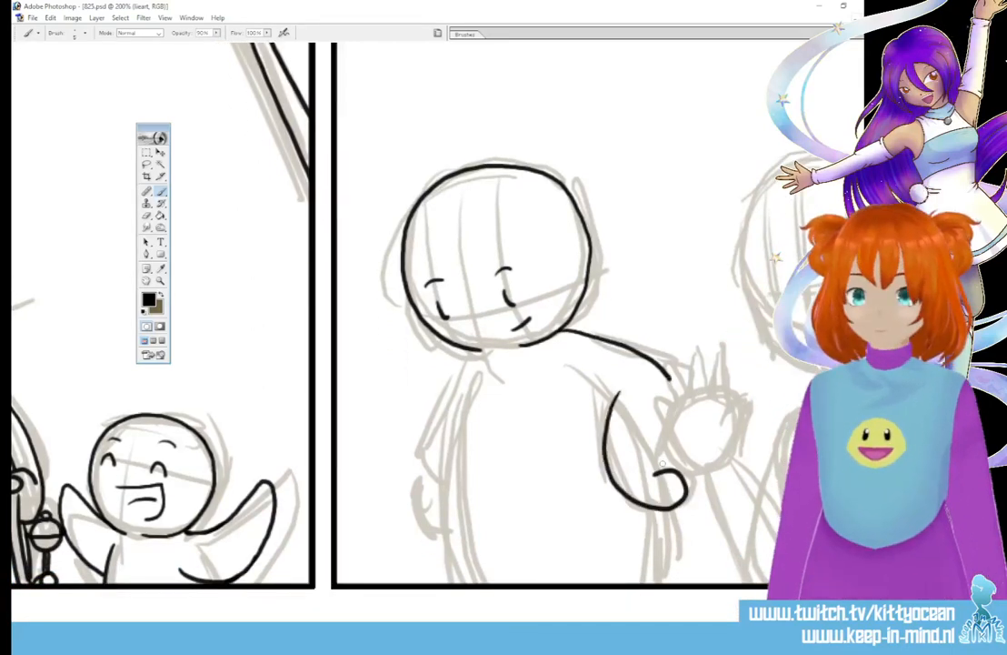
pyautogui.moveTo(479, 373); pyautogui.dragTo(501, 614)
pyautogui.moveTo(478, 354)
pyautogui.mouseDown()
pyautogui.moveTo(450, 391)
pyautogui.moveTo(450, 484)
pyautogui.moveTo(427, 506)
pyautogui.moveTo(462, 528)
pyautogui.mouseUp()
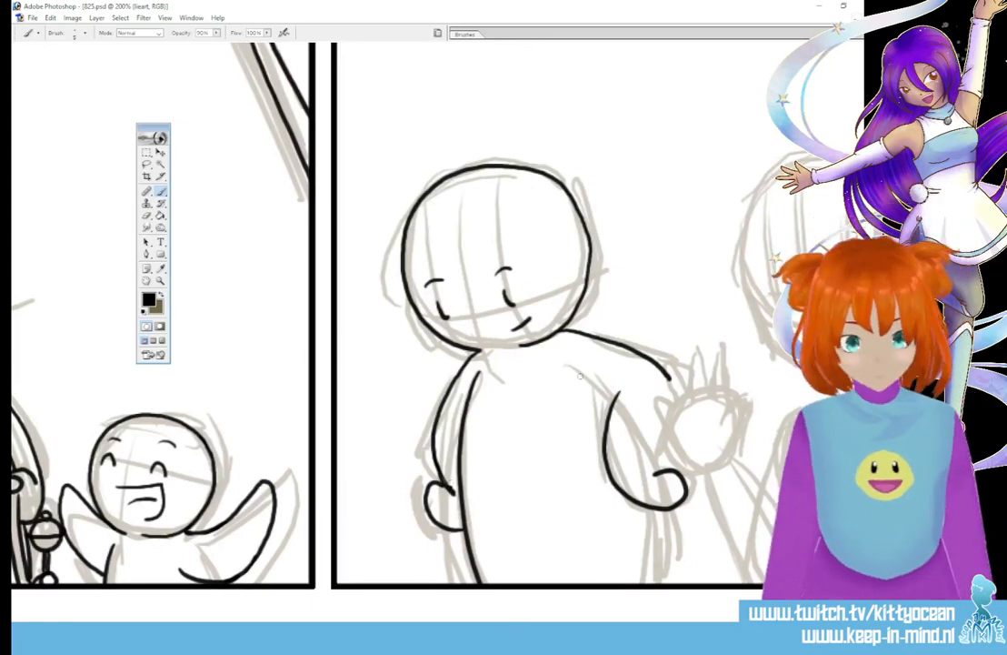
pyautogui.moveTo(572, 369); pyautogui.dragTo(611, 403)
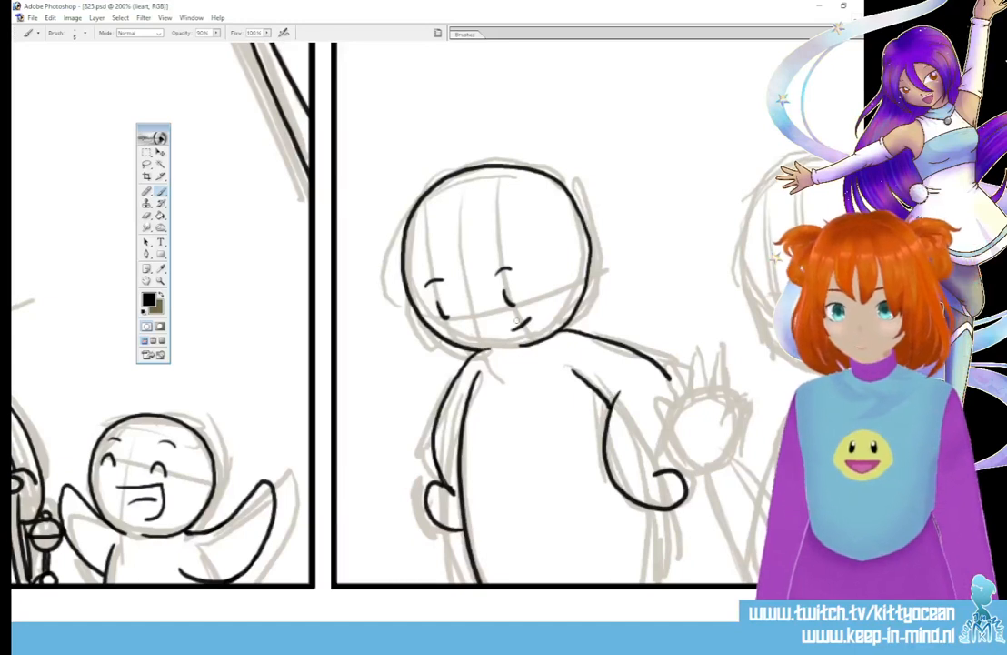
pyautogui.moveTo(669, 516)
pyautogui.mouseDown()
pyautogui.moveTo(515, 517)
pyautogui.moveTo(497, 580)
pyautogui.mouseUp()
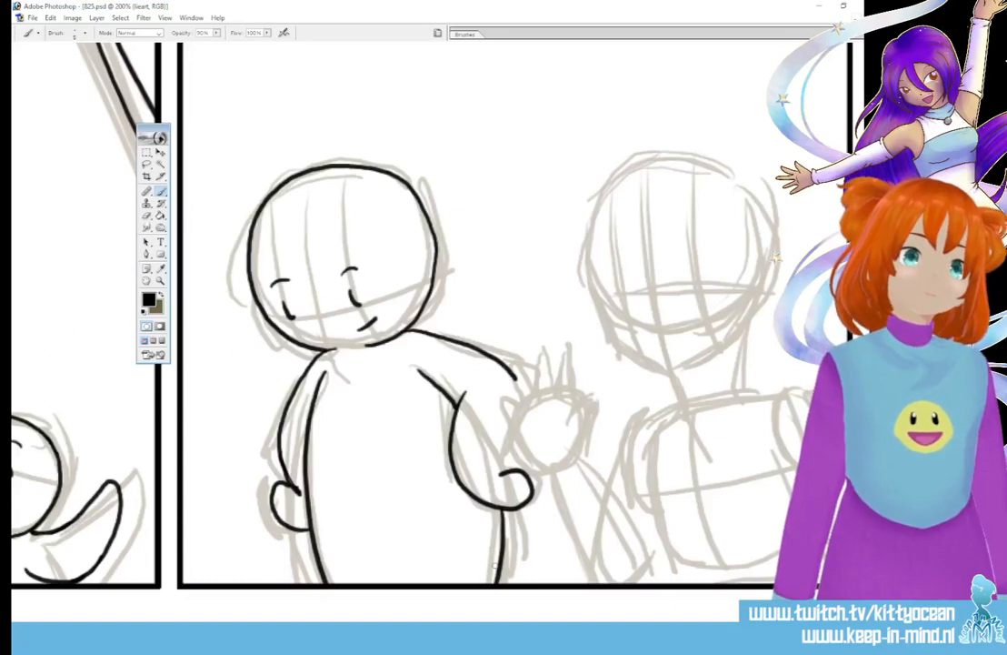
# Step: Ink the face of the third panel's right figure with closed eyes, arched eyebrows, a tiny nose and a slanted smile
pyautogui.moveTo(550, 622); pyautogui.dragTo(590, 622)
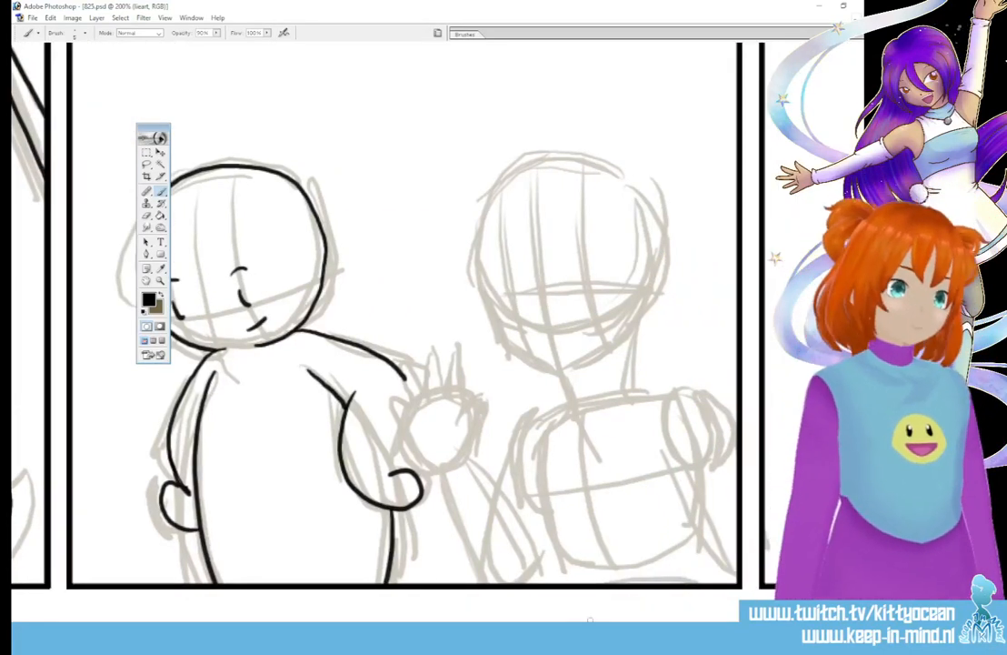
pyautogui.moveTo(499, 297)
pyautogui.mouseDown()
pyautogui.moveTo(590, 289)
pyautogui.moveTo(596, 263)
pyautogui.mouseUp()
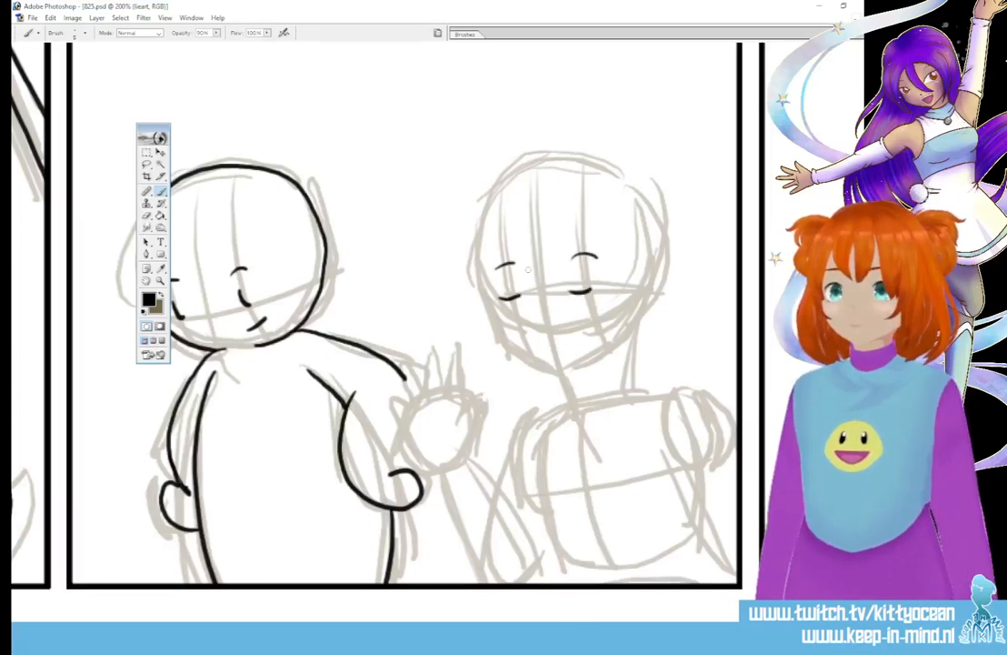
pyautogui.moveTo(540, 318); pyautogui.dragTo(548, 319)
pyautogui.moveTo(548, 340); pyautogui.dragTo(586, 322)
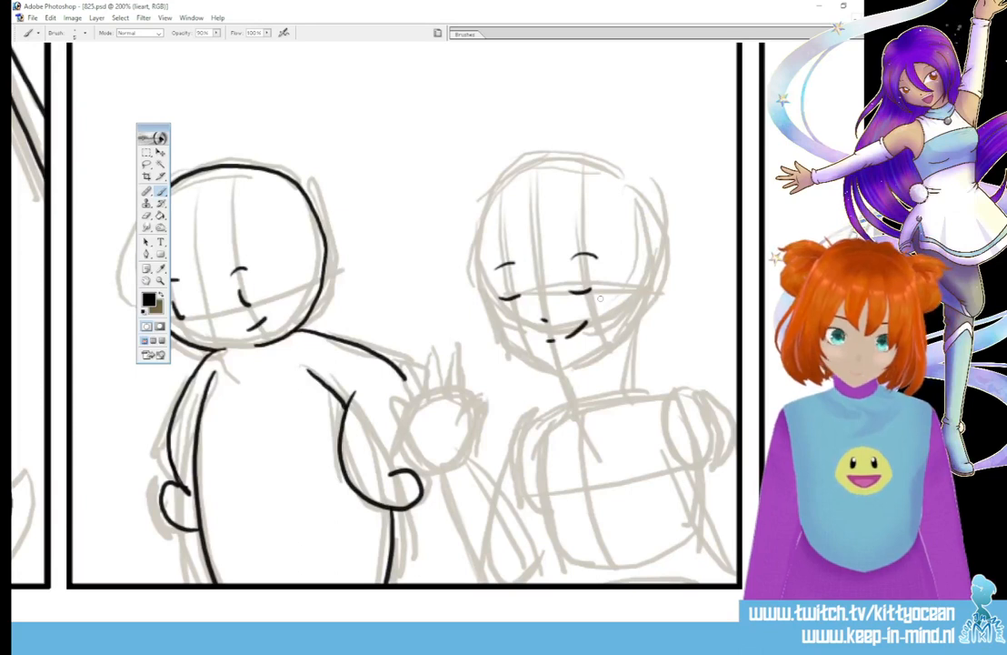
# Step: Ink the third panel's right figure's pointed bangs, long side locks framing the face, and curled tufts beside the temples
pyautogui.moveTo(533, 246)
pyautogui.mouseDown()
pyautogui.moveTo(538, 290)
pyautogui.moveTo(546, 269)
pyautogui.moveTo(557, 289)
pyautogui.moveTo(553, 247)
pyautogui.moveTo(603, 297)
pyautogui.mouseUp()
pyautogui.moveTo(614, 239); pyautogui.dragTo(591, 411)
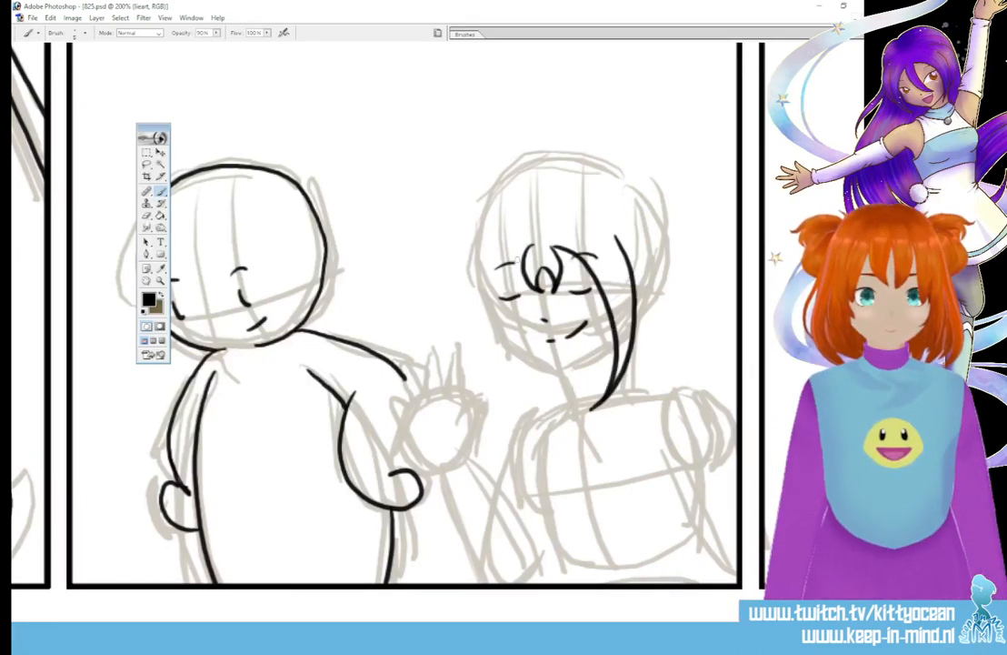
pyautogui.moveTo(523, 247); pyautogui.dragTo(534, 420)
pyautogui.moveTo(488, 244)
pyautogui.mouseDown()
pyautogui.moveTo(488, 352)
pyautogui.moveTo(521, 410)
pyautogui.mouseUp()
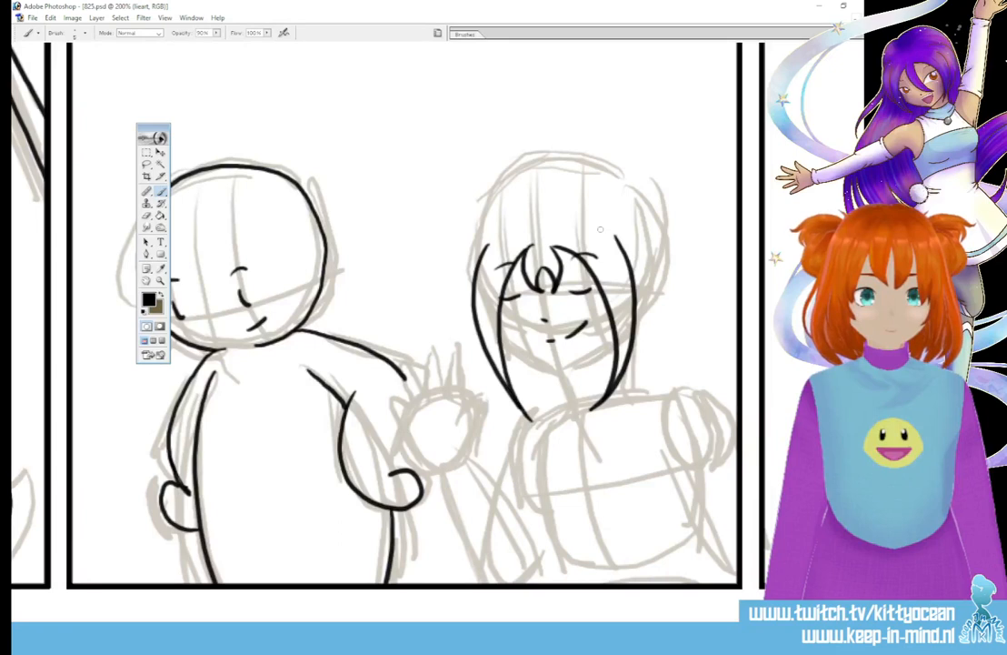
pyautogui.moveTo(600, 229); pyautogui.dragTo(646, 270)
pyautogui.moveTo(495, 236); pyautogui.dragTo(458, 282)
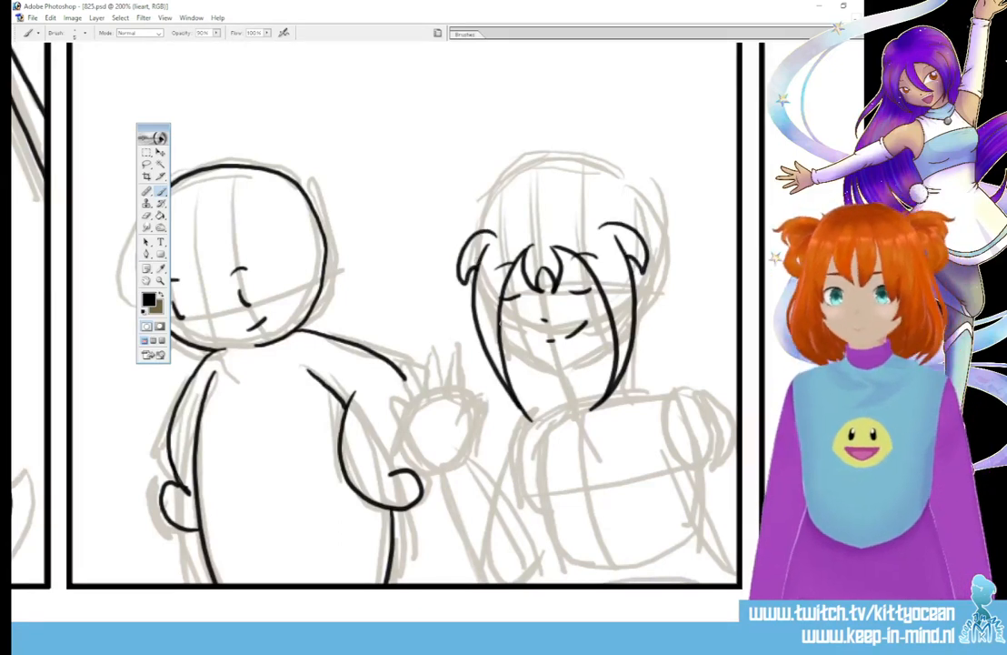
# Step: Ink the right figure's jawline, turtleneck collar and the hair strands beside the neck
pyautogui.moveTo(501, 314)
pyautogui.mouseDown()
pyautogui.moveTo(554, 367)
pyautogui.moveTo(564, 345)
pyautogui.moveTo(558, 369)
pyautogui.moveTo(618, 330)
pyautogui.moveTo(572, 382)
pyautogui.mouseUp()
pyautogui.moveTo(573, 382)
pyautogui.mouseDown()
pyautogui.moveTo(615, 376)
pyautogui.moveTo(595, 423)
pyautogui.mouseUp()
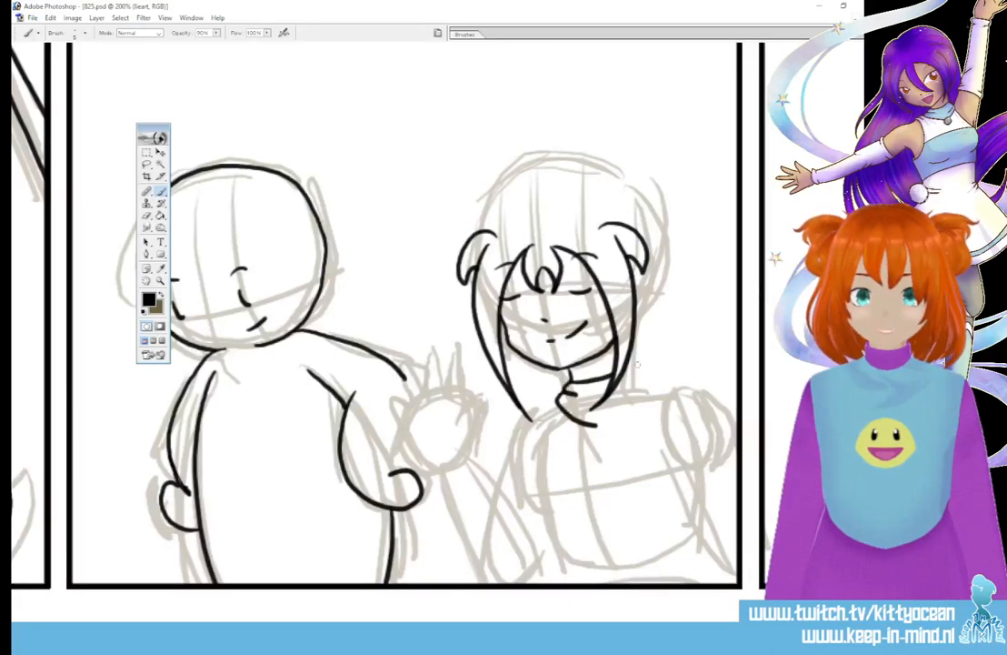
pyautogui.moveTo(636, 340)
pyautogui.mouseDown()
pyautogui.moveTo(627, 406)
pyautogui.moveTo(631, 389)
pyautogui.mouseUp()
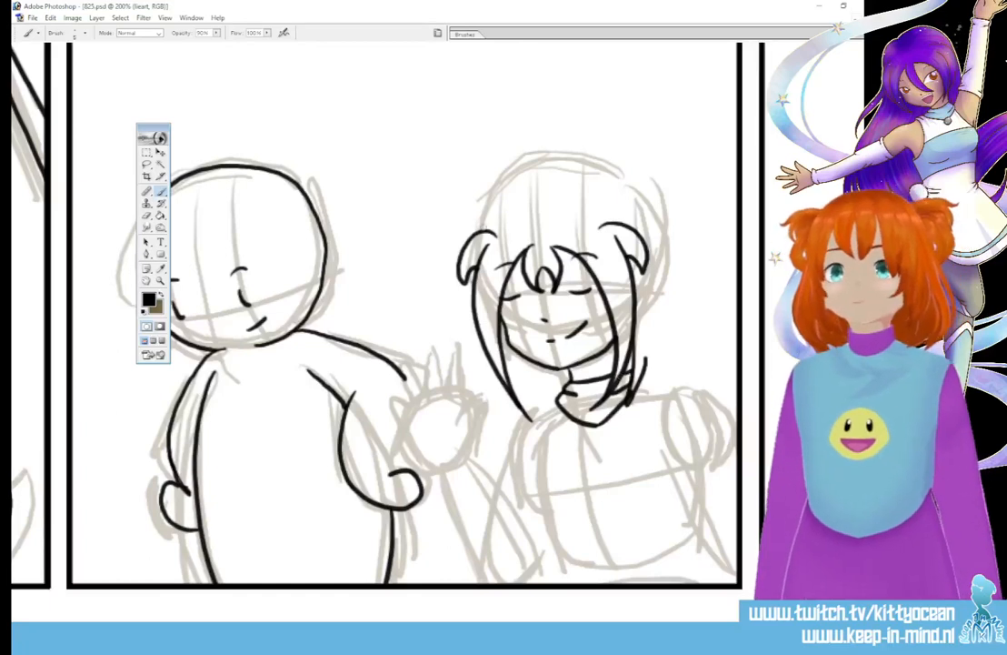
# Step: Ink the crown of the right figure's head and the large hair bun on its right side
pyautogui.moveTo(536, 195)
pyautogui.mouseDown()
pyautogui.moveTo(572, 173)
pyautogui.moveTo(635, 179)
pyautogui.moveTo(680, 254)
pyautogui.mouseUp()
pyautogui.moveTo(680, 254)
pyautogui.mouseDown()
pyautogui.moveTo(663, 233)
pyautogui.moveTo(643, 269)
pyautogui.moveTo(665, 305)
pyautogui.mouseUp()
pyautogui.moveTo(555, 178); pyautogui.dragTo(473, 236)
pyautogui.moveTo(495, 194); pyautogui.dragTo(457, 228)
pyautogui.moveTo(472, 216); pyautogui.dragTo(464, 244)
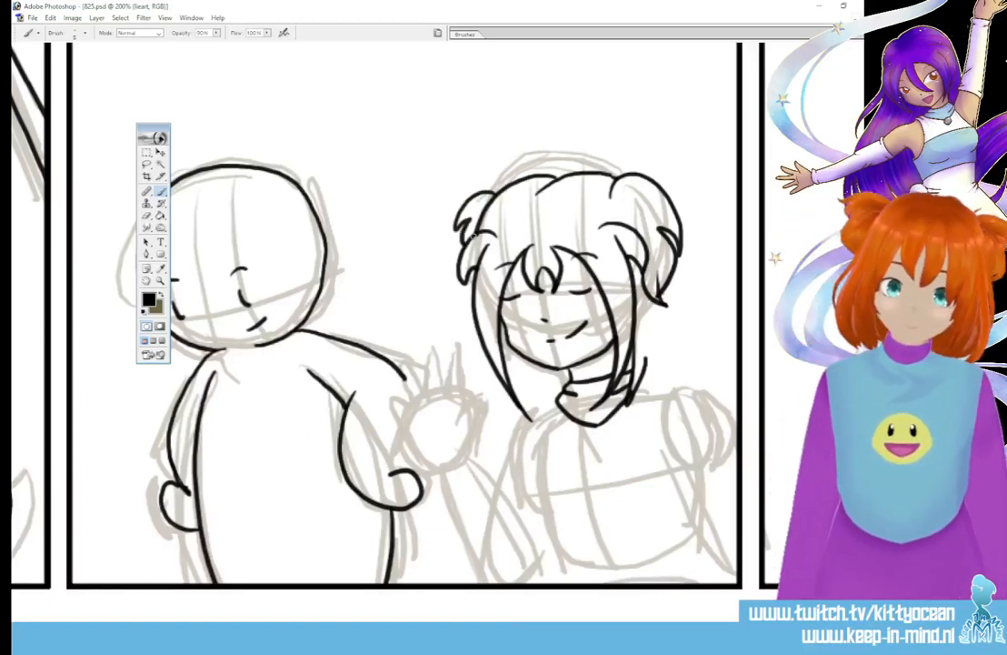
pyautogui.hotkey('ctrl', 'alt', 'z')
pyautogui.hotkey('ctrl', 'alt', 'z')
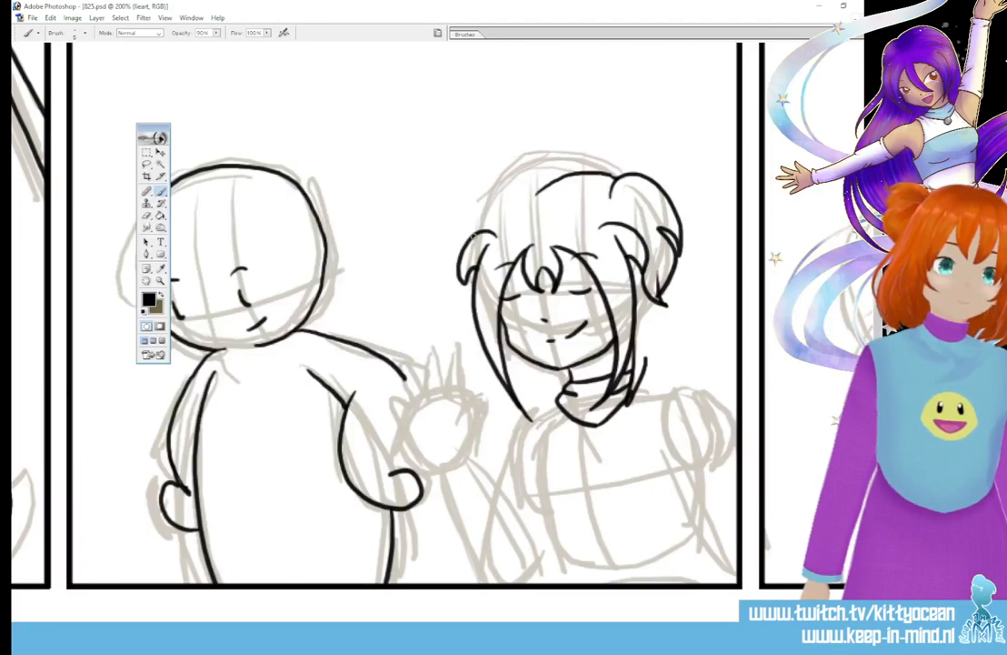
# Step: Ink the crown's left side with its spiky bun, and complete the loose hair behind the shoulders and the right bun's inner edge
pyautogui.moveTo(558, 178)
pyautogui.mouseDown()
pyautogui.moveTo(510, 183)
pyautogui.moveTo(483, 230)
pyautogui.mouseUp()
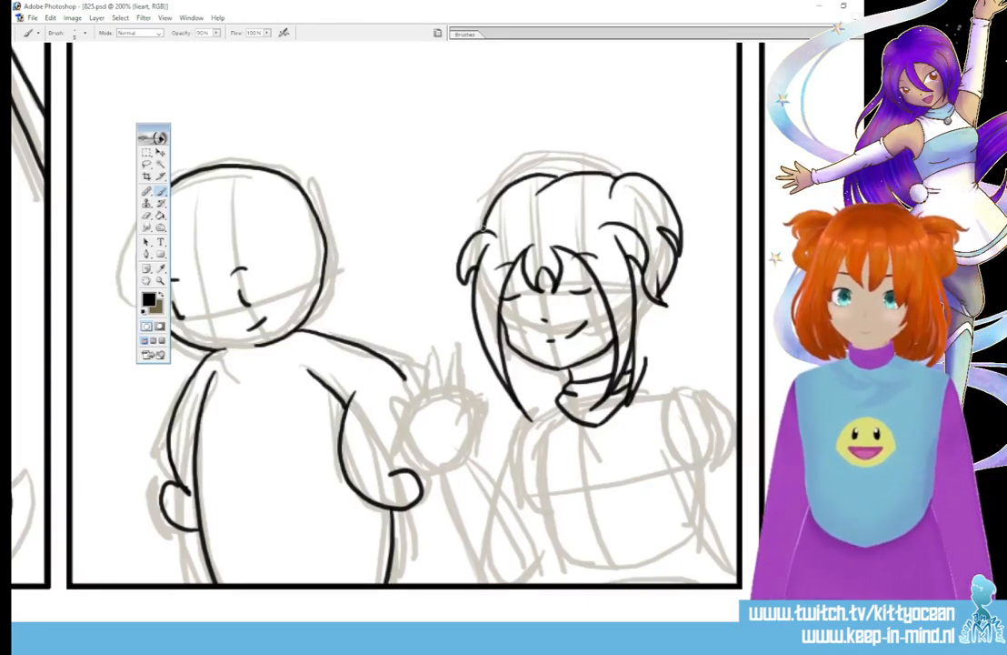
pyautogui.moveTo(506, 186)
pyautogui.mouseDown()
pyautogui.moveTo(460, 216)
pyautogui.moveTo(459, 242)
pyautogui.mouseUp()
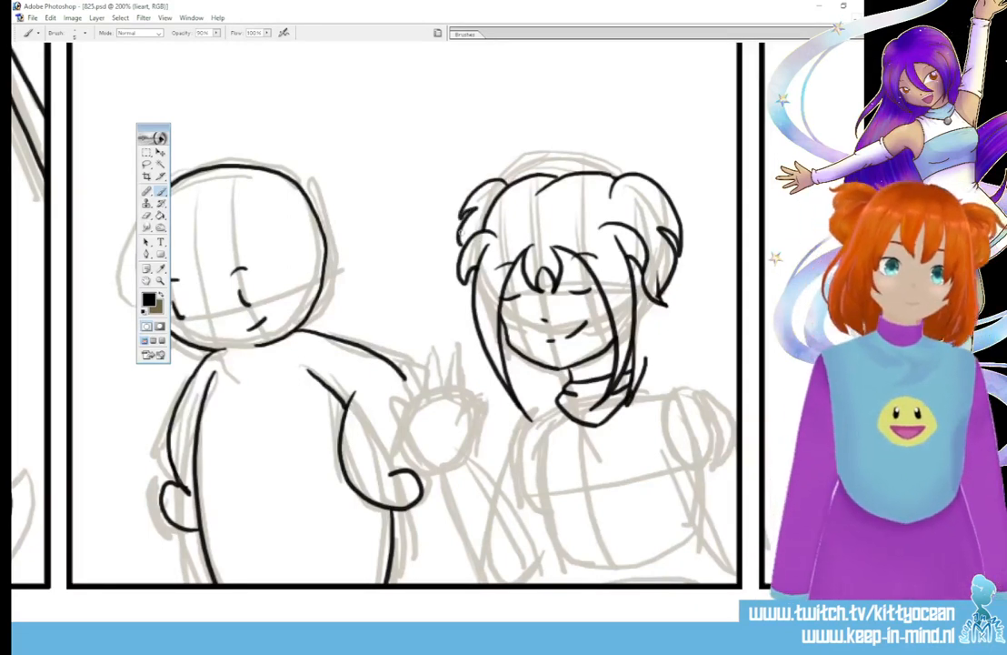
pyautogui.moveTo(676, 256); pyautogui.dragTo(702, 348)
pyautogui.moveTo(669, 304)
pyautogui.mouseDown()
pyautogui.moveTo(719, 387)
pyautogui.moveTo(712, 391)
pyautogui.mouseUp()
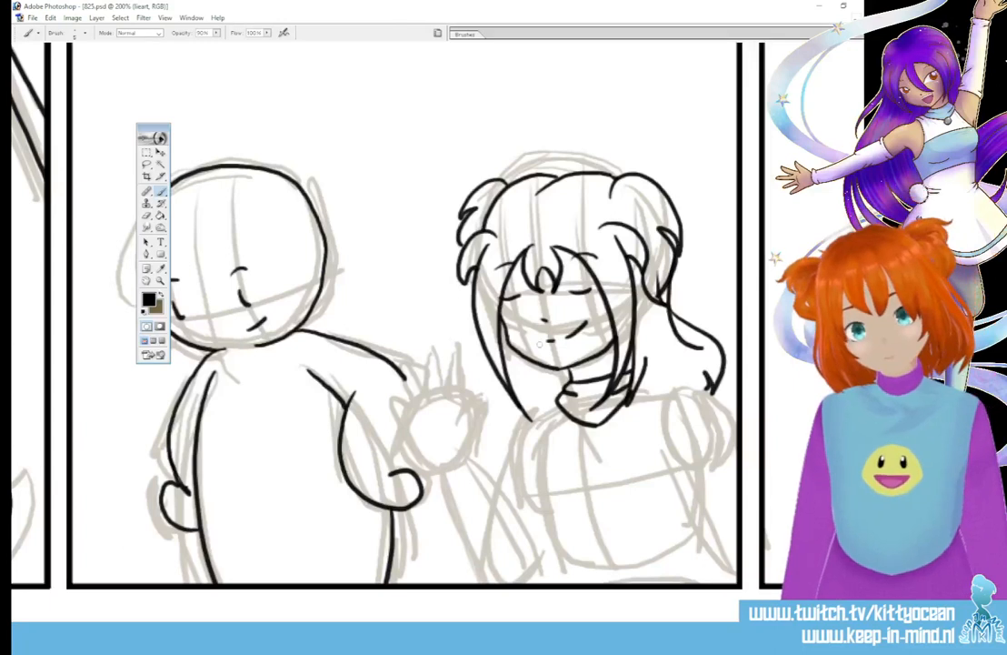
pyautogui.moveTo(510, 376); pyautogui.dragTo(523, 406)
pyautogui.moveTo(522, 382); pyautogui.dragTo(547, 409)
pyautogui.scroll(-1, 405, 314)
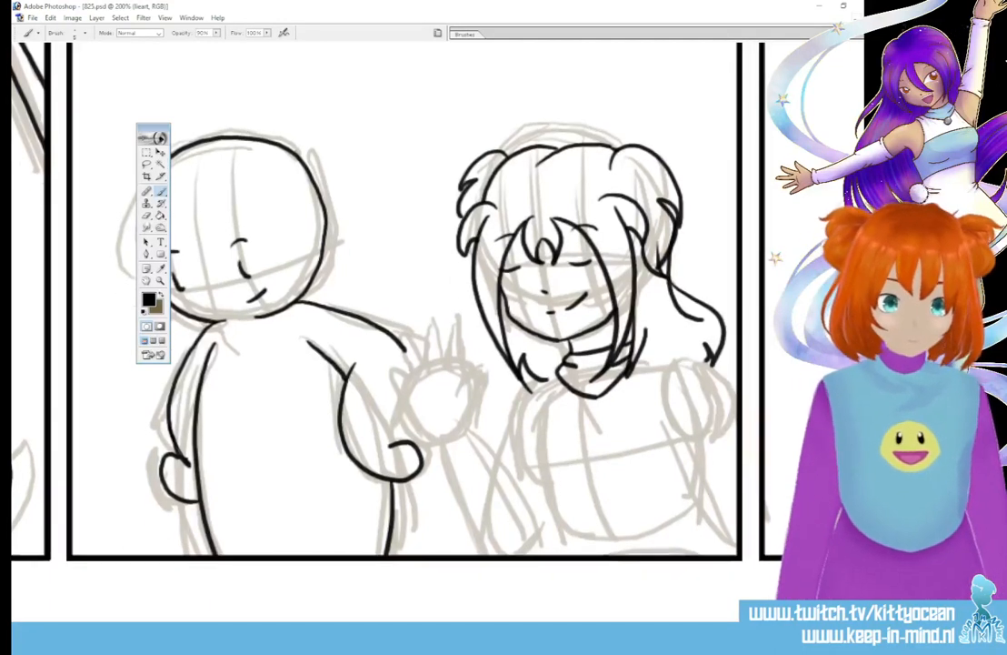
pyautogui.moveTo(609, 166); pyautogui.dragTo(614, 193)
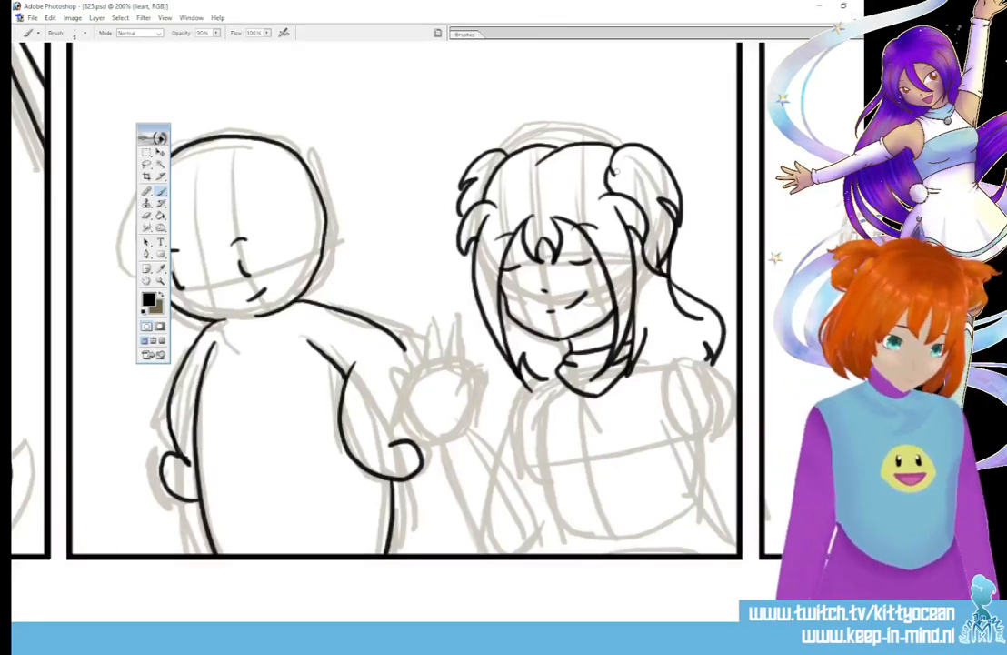
# Step: Ink the right figure's shoulder and far sleeve, and the rounded tabard outline with fold lines down to the panel border
pyautogui.moveTo(651, 363)
pyautogui.mouseDown()
pyautogui.moveTo(647, 382)
pyautogui.moveTo(673, 360)
pyautogui.moveTo(701, 365)
pyautogui.moveTo(737, 411)
pyautogui.mouseUp()
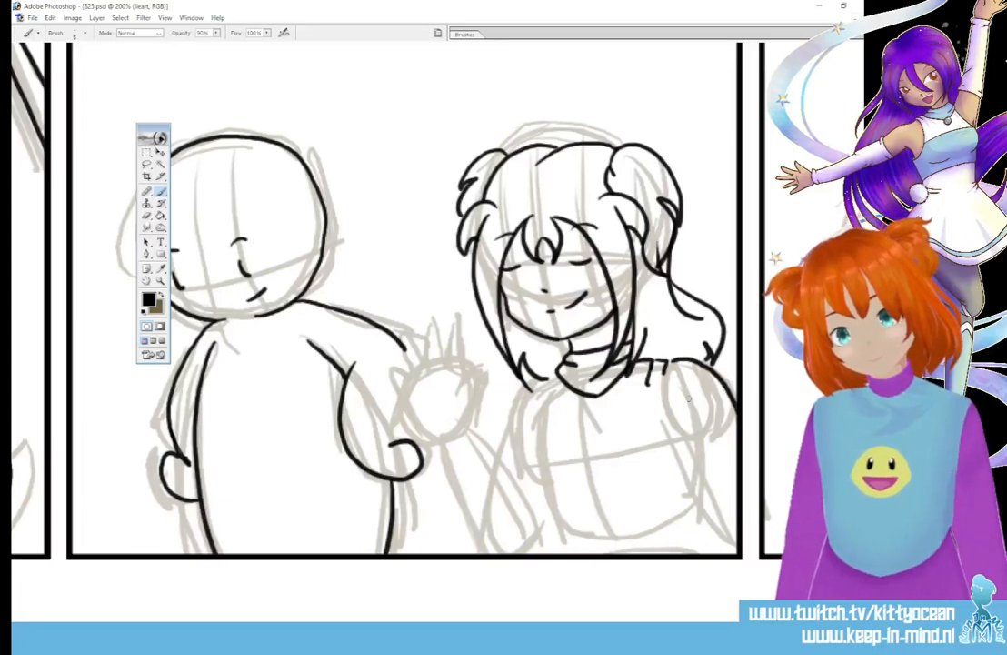
pyautogui.moveTo(668, 388); pyautogui.dragTo(738, 529)
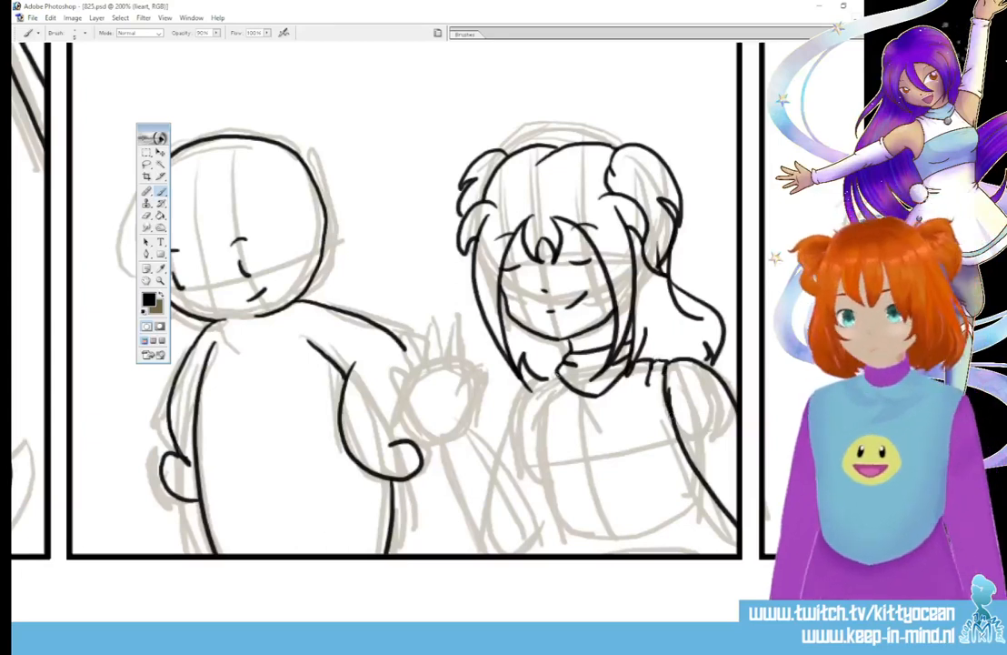
pyautogui.moveTo(546, 380)
pyautogui.mouseDown()
pyautogui.moveTo(537, 484)
pyautogui.moveTo(557, 537)
pyautogui.moveTo(633, 554)
pyautogui.moveTo(612, 558)
pyautogui.moveTo(643, 556)
pyautogui.moveTo(686, 538)
pyautogui.moveTo(718, 504)
pyautogui.mouseUp()
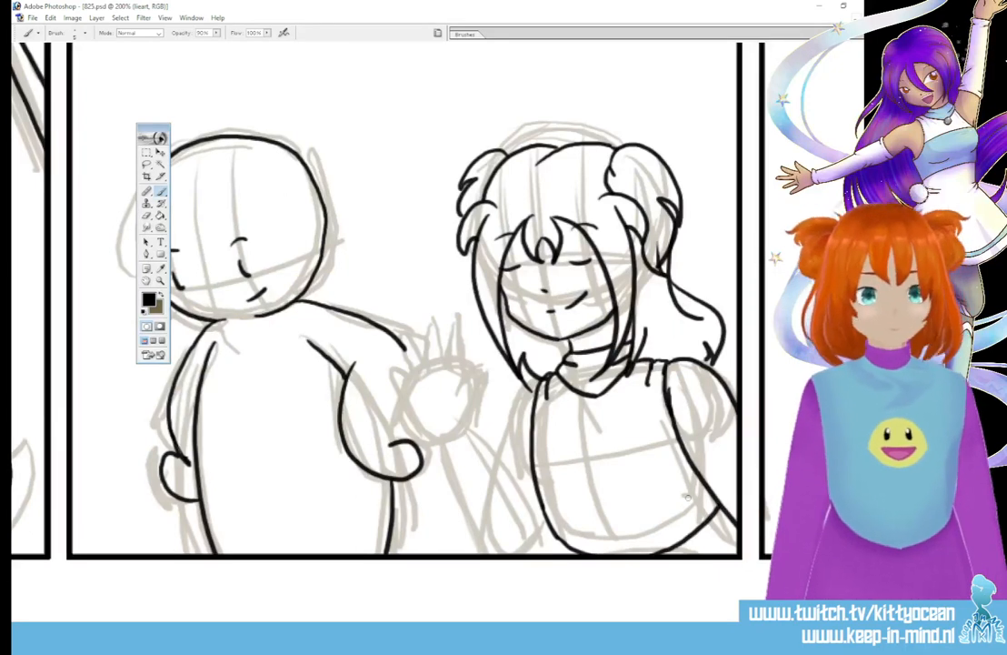
pyautogui.moveTo(721, 509); pyautogui.dragTo(731, 551)
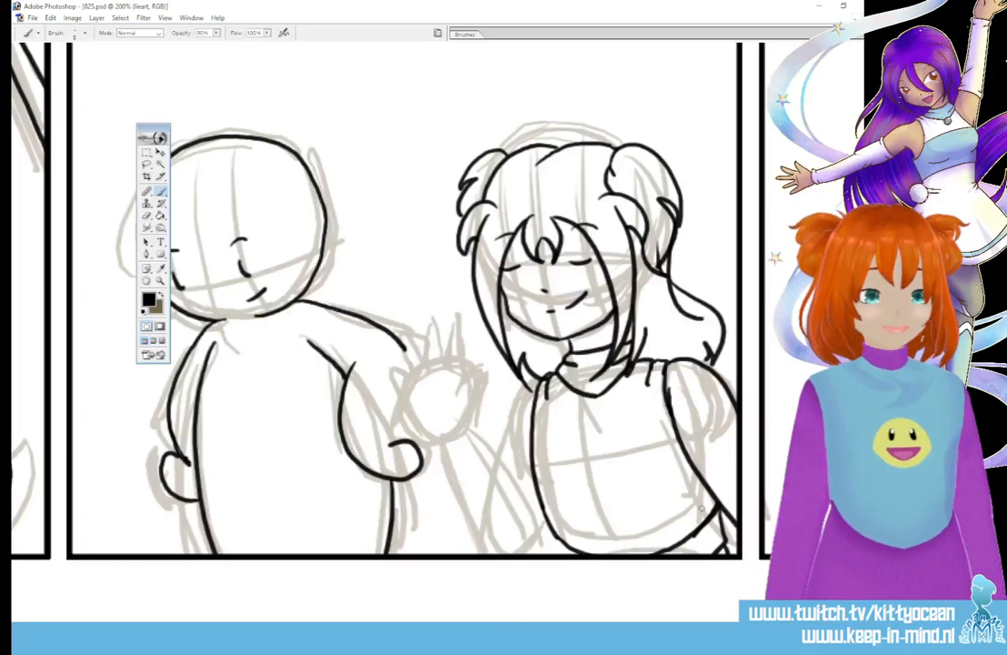
pyautogui.moveTo(672, 423); pyautogui.dragTo(689, 472)
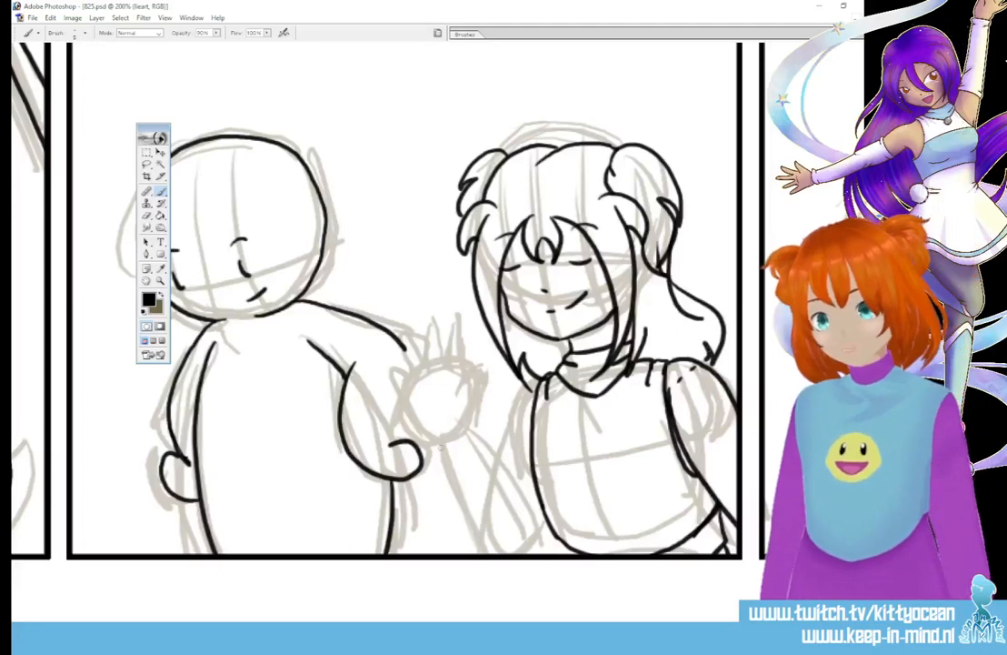
# Step: Ink the right figure's raised arm with a sleeve cuff and an open waving hand with spread fingers
pyautogui.moveTo(443, 446)
pyautogui.mouseDown()
pyautogui.moveTo(473, 442)
pyautogui.moveTo(472, 429)
pyautogui.moveTo(519, 514)
pyautogui.moveTo(461, 504)
pyautogui.moveTo(487, 551)
pyautogui.moveTo(547, 520)
pyautogui.mouseUp()
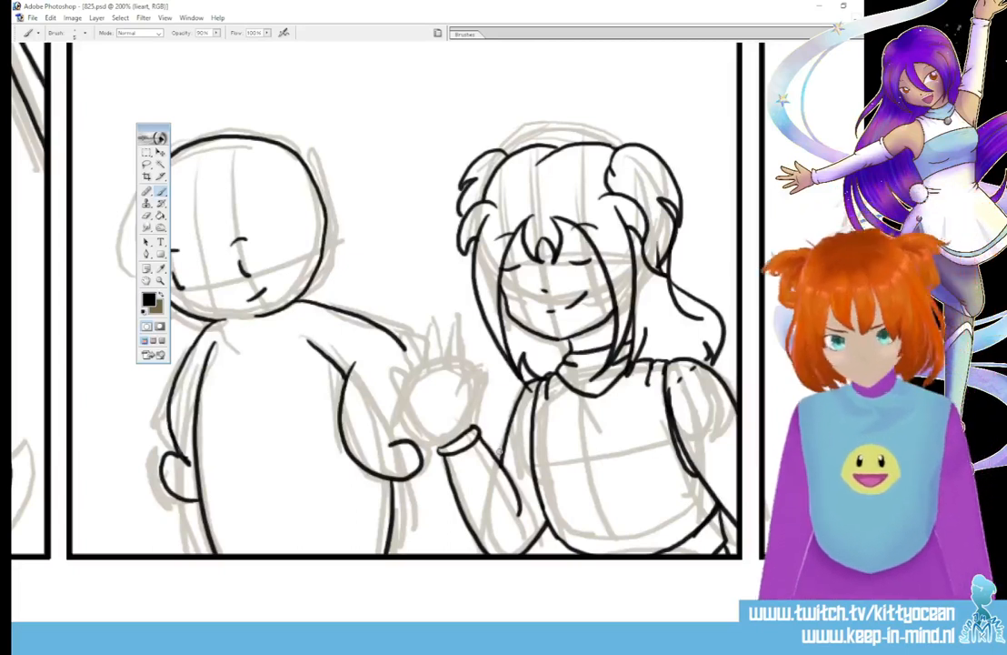
pyautogui.moveTo(471, 425)
pyautogui.mouseDown()
pyautogui.moveTo(485, 378)
pyautogui.moveTo(451, 402)
pyautogui.moveTo(463, 344)
pyautogui.moveTo(451, 336)
pyautogui.moveTo(459, 327)
pyautogui.moveTo(434, 346)
pyautogui.moveTo(449, 322)
pyautogui.mouseUp()
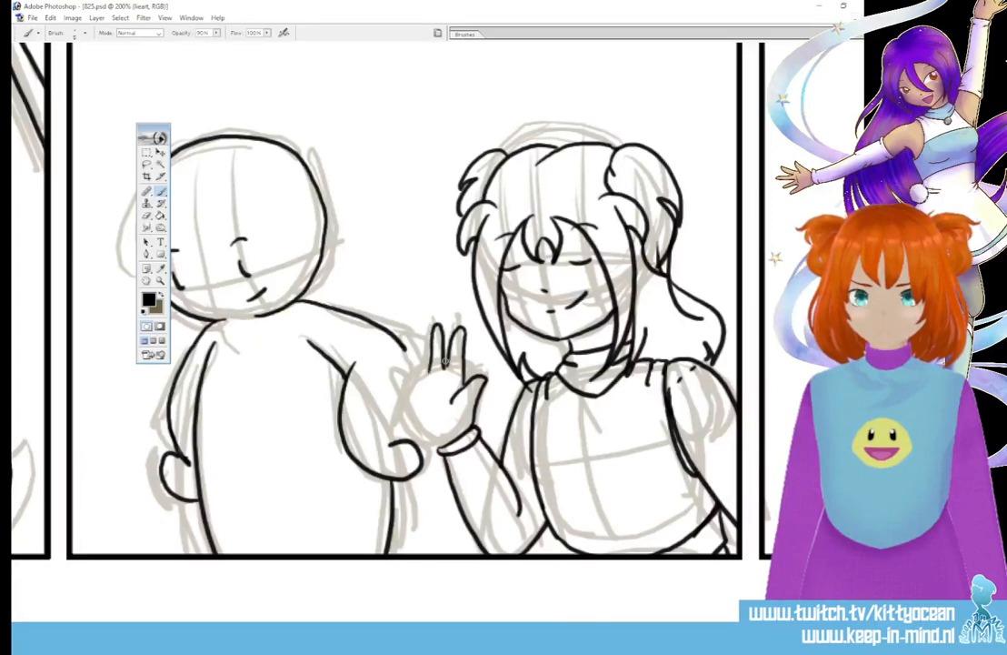
pyautogui.hotkey('ctrl', 'alt', 'z')
pyautogui.hotkey('ctrl', 'alt', 'z')
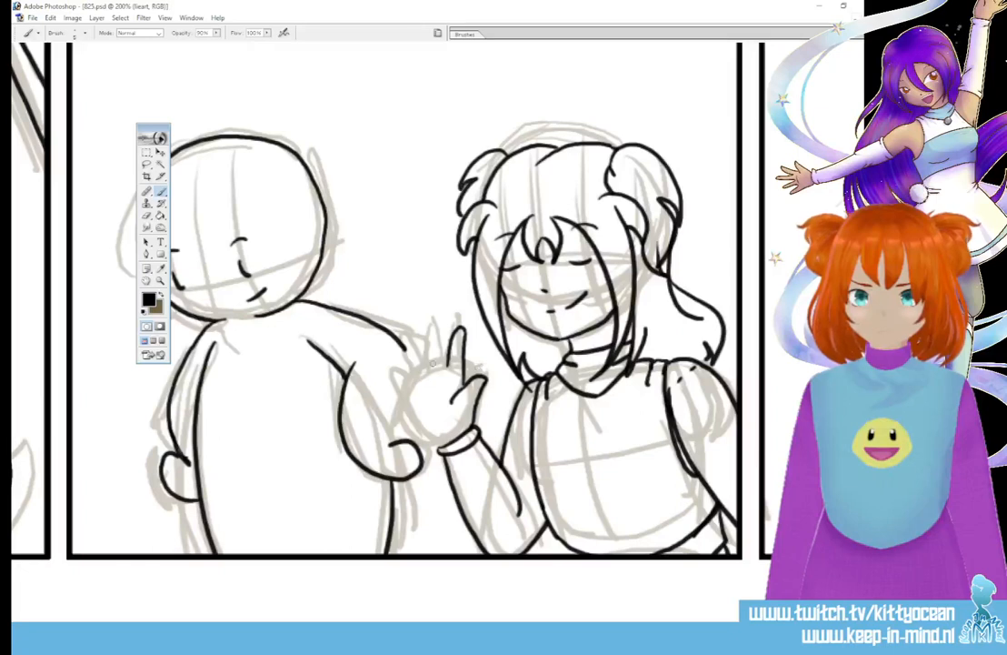
pyautogui.hotkey('ctrl', 'shift', 'z')
pyautogui.hotkey('ctrl', 'shift', 'z')
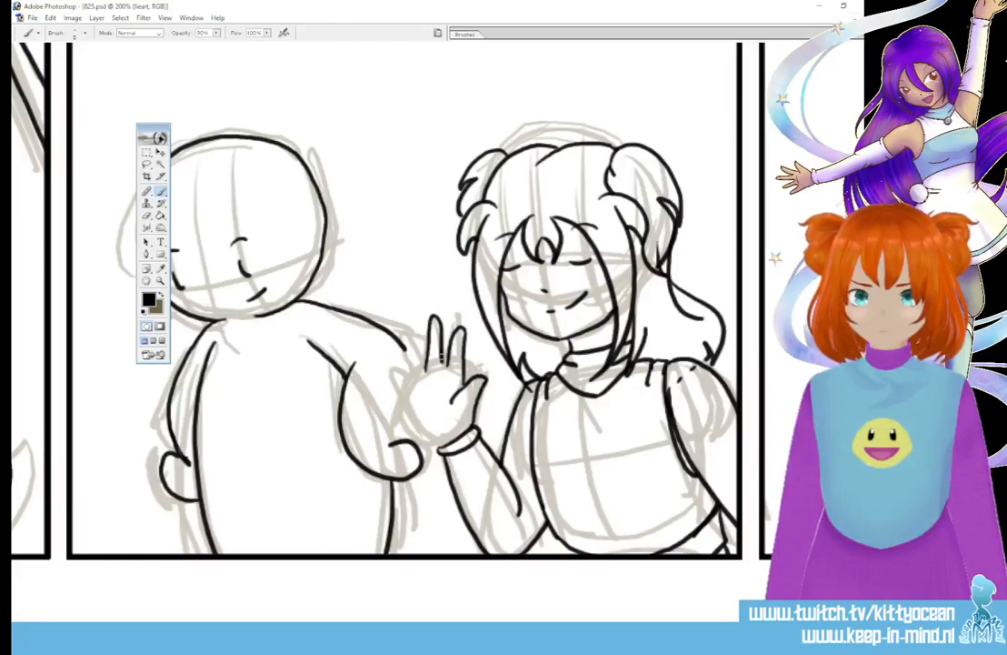
pyautogui.moveTo(418, 368)
pyautogui.mouseDown()
pyautogui.moveTo(409, 327)
pyautogui.moveTo(424, 364)
pyautogui.moveTo(354, 356)
pyautogui.moveTo(342, 314)
pyautogui.moveTo(396, 335)
pyautogui.mouseUp()
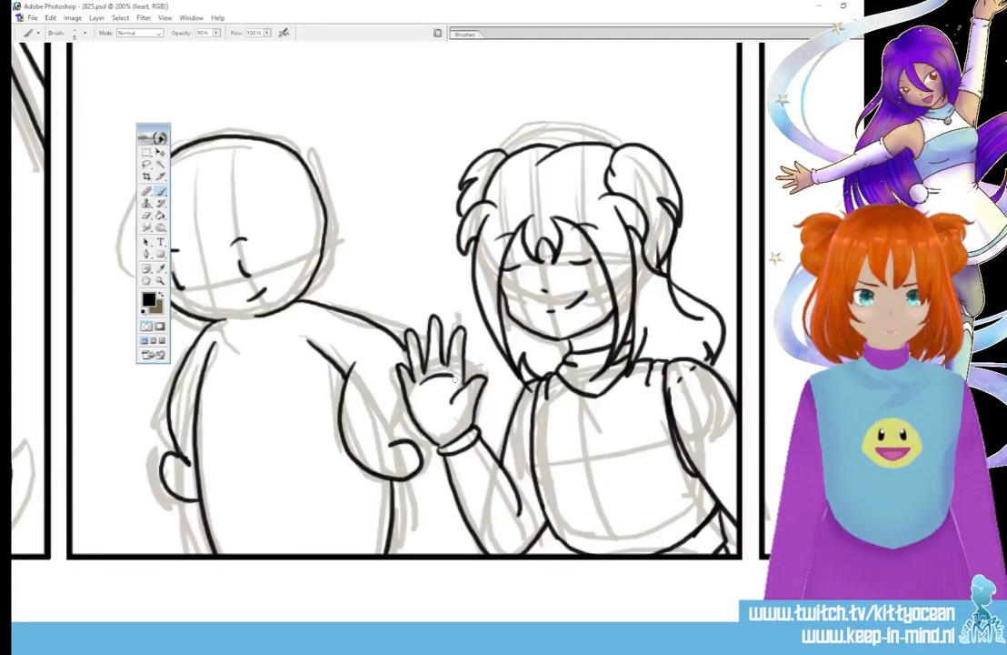
# Step: Ink a small round emblem with two eyes on the right figure's chest
pyautogui.scroll(-1, 454, 379)
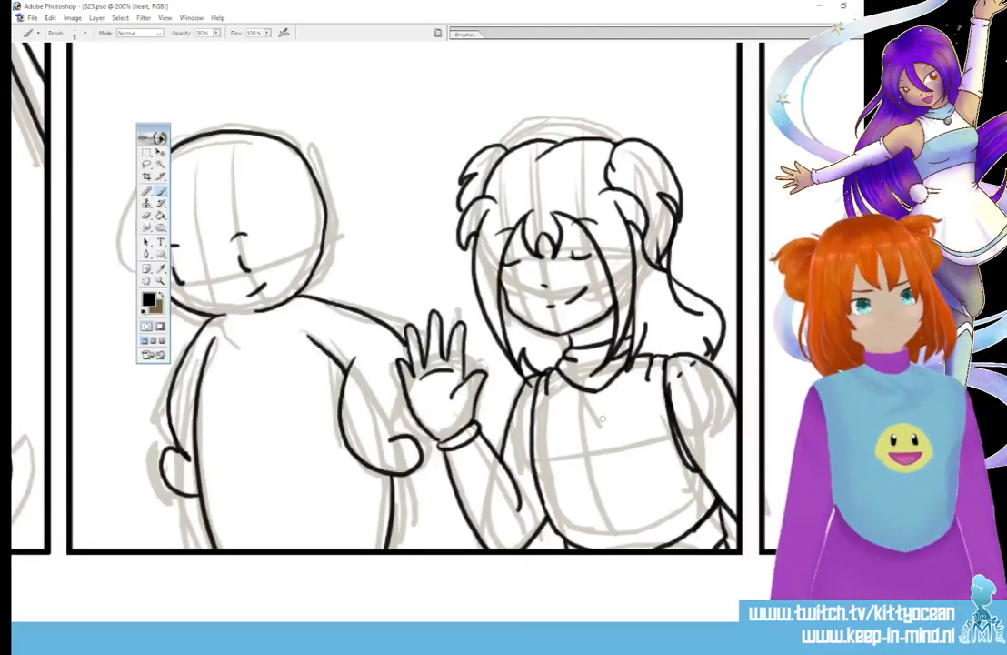
pyautogui.moveTo(601, 419)
pyautogui.mouseDown()
pyautogui.moveTo(571, 444)
pyautogui.moveTo(591, 467)
pyautogui.moveTo(613, 459)
pyautogui.moveTo(618, 441)
pyautogui.moveTo(598, 419)
pyautogui.mouseUp()
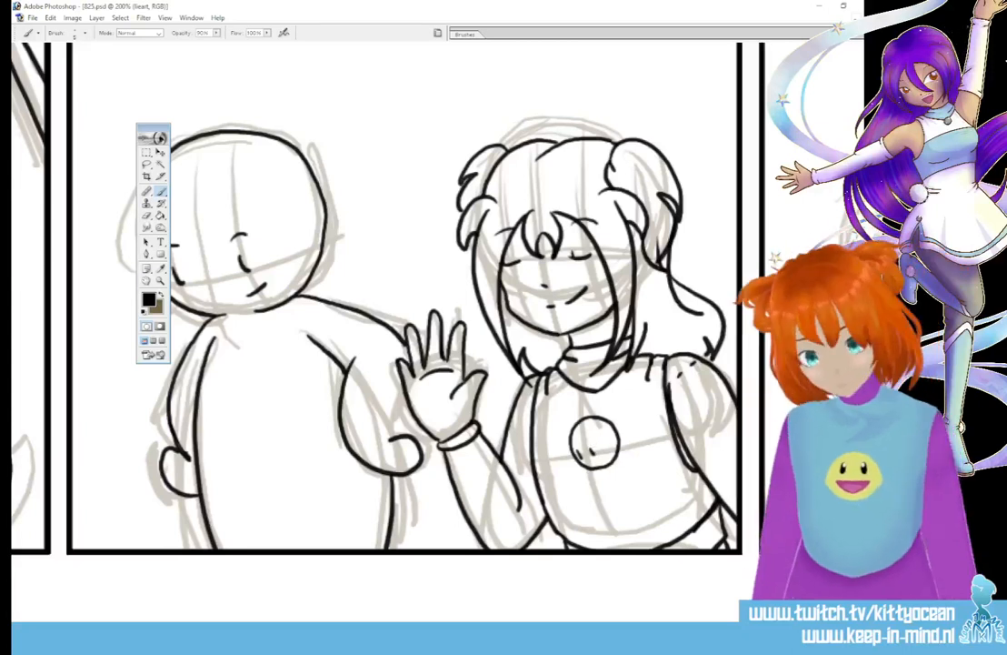
# Step: Ink the fourth panel's left figure with a round head outline, torso sides and both arms hanging down to the panel border
pyautogui.moveTo(648, 273); pyautogui.dragTo(167, 272)
pyautogui.moveTo(684, 627); pyautogui.dragTo(705, 627)
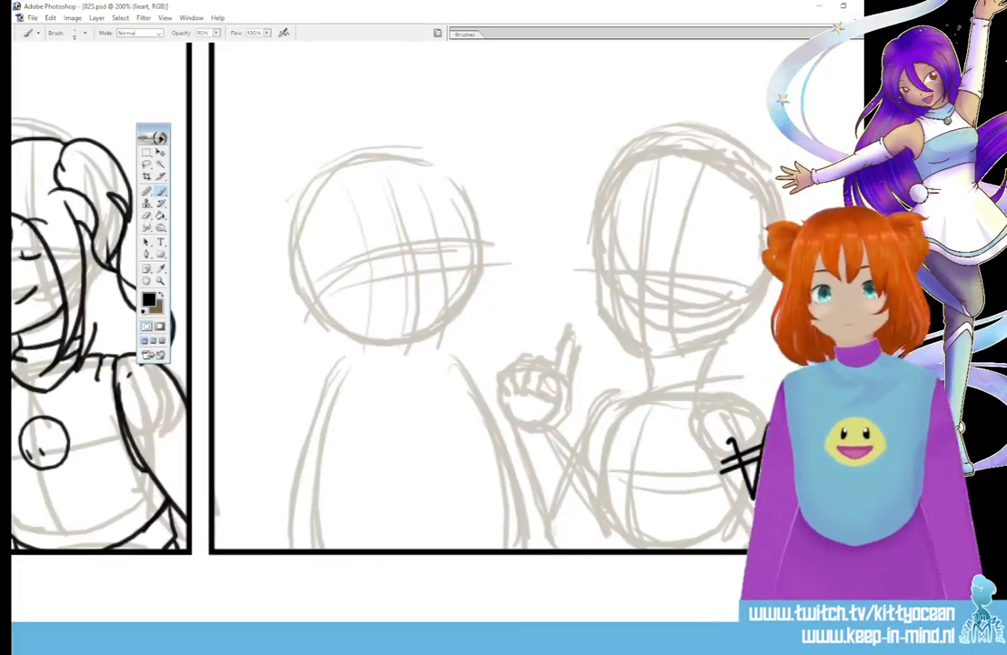
pyautogui.scroll(3, 434, 401)
pyautogui.moveTo(429, 403)
pyautogui.mouseDown()
pyautogui.moveTo(472, 368)
pyautogui.moveTo(485, 290)
pyautogui.moveTo(409, 225)
pyautogui.moveTo(329, 235)
pyautogui.moveTo(292, 310)
pyautogui.moveTo(317, 390)
pyautogui.moveTo(373, 409)
pyautogui.mouseUp()
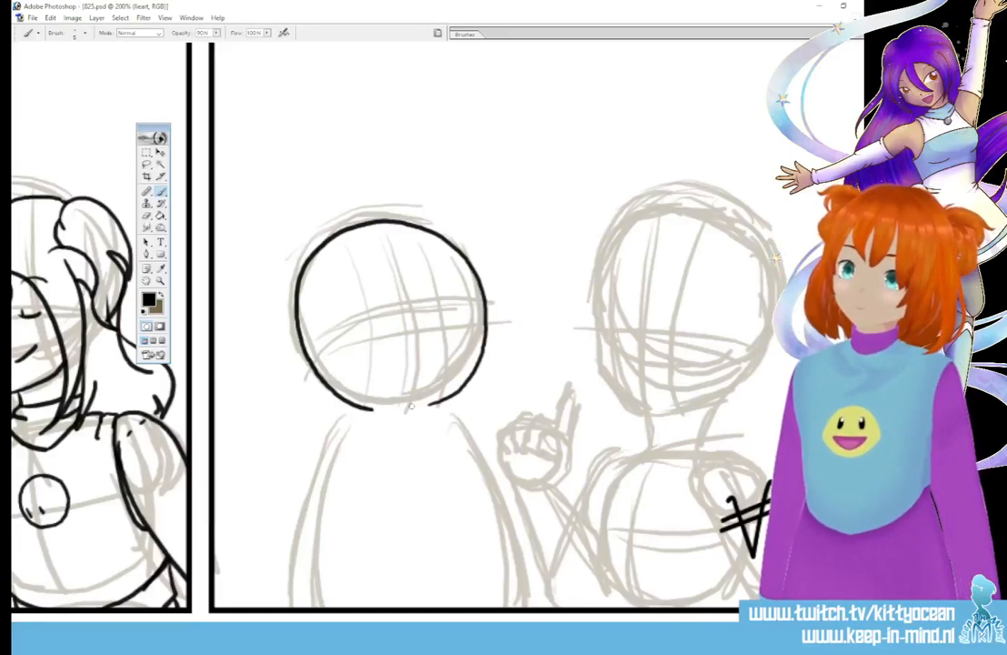
pyautogui.moveTo(353, 418); pyautogui.dragTo(320, 605)
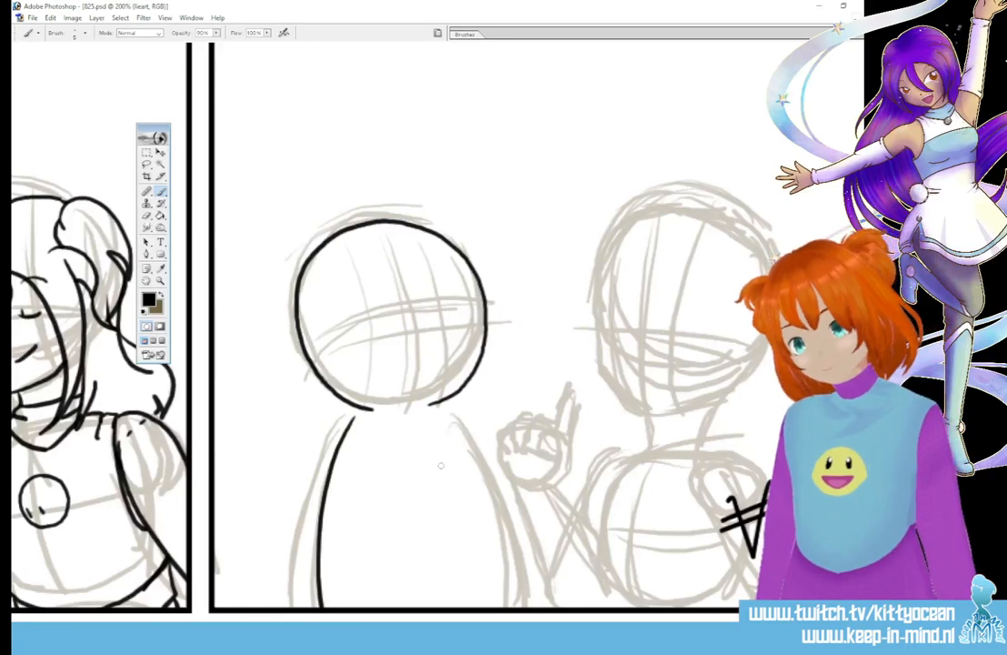
pyautogui.moveTo(450, 418)
pyautogui.mouseDown()
pyautogui.moveTo(507, 557)
pyautogui.moveTo(514, 606)
pyautogui.mouseUp()
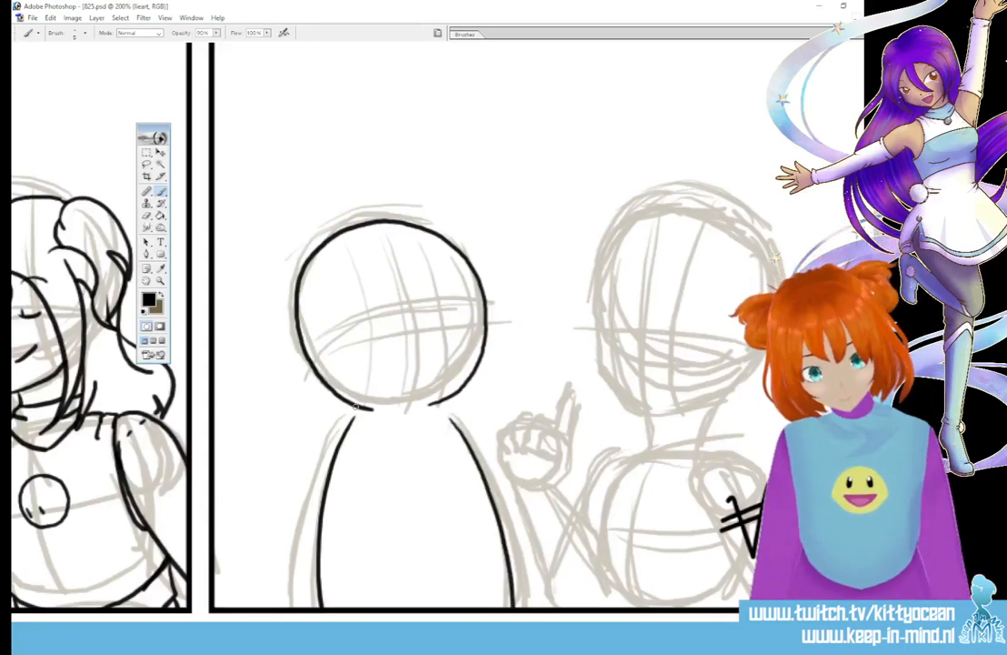
pyautogui.moveTo(354, 407)
pyautogui.mouseDown()
pyautogui.moveTo(309, 477)
pyautogui.moveTo(296, 606)
pyautogui.mouseUp()
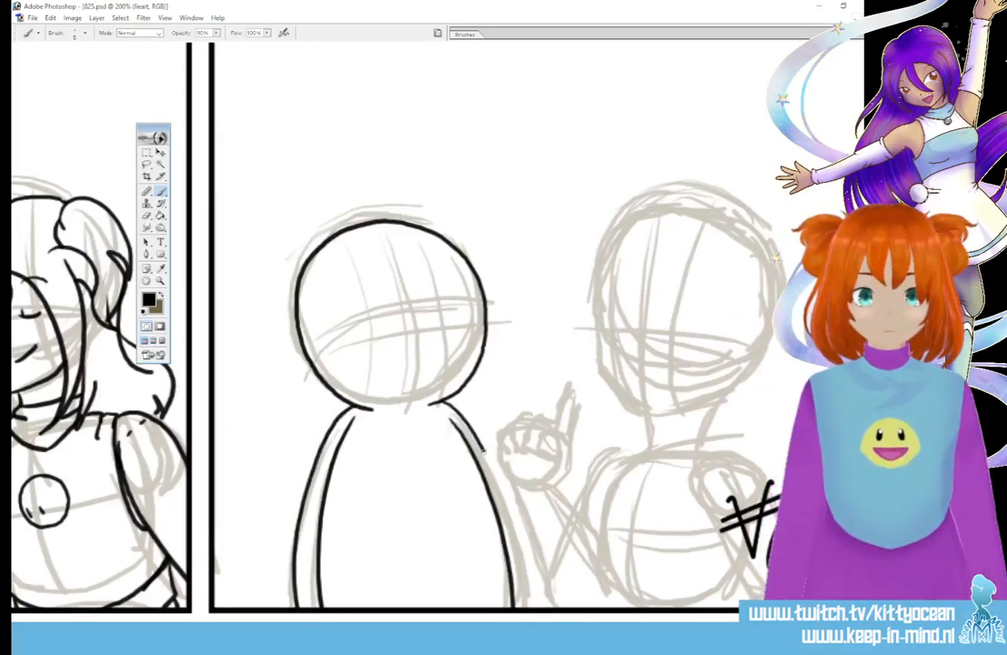
pyautogui.moveTo(427, 398); pyautogui.dragTo(524, 604)
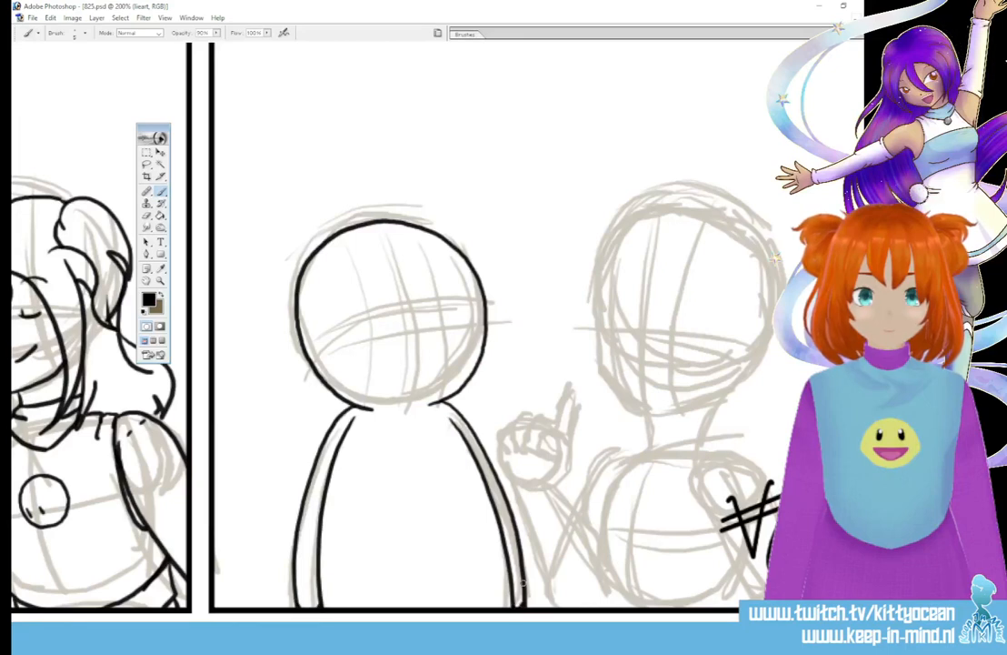
pyautogui.moveTo(373, 303); pyautogui.dragTo(376, 320)
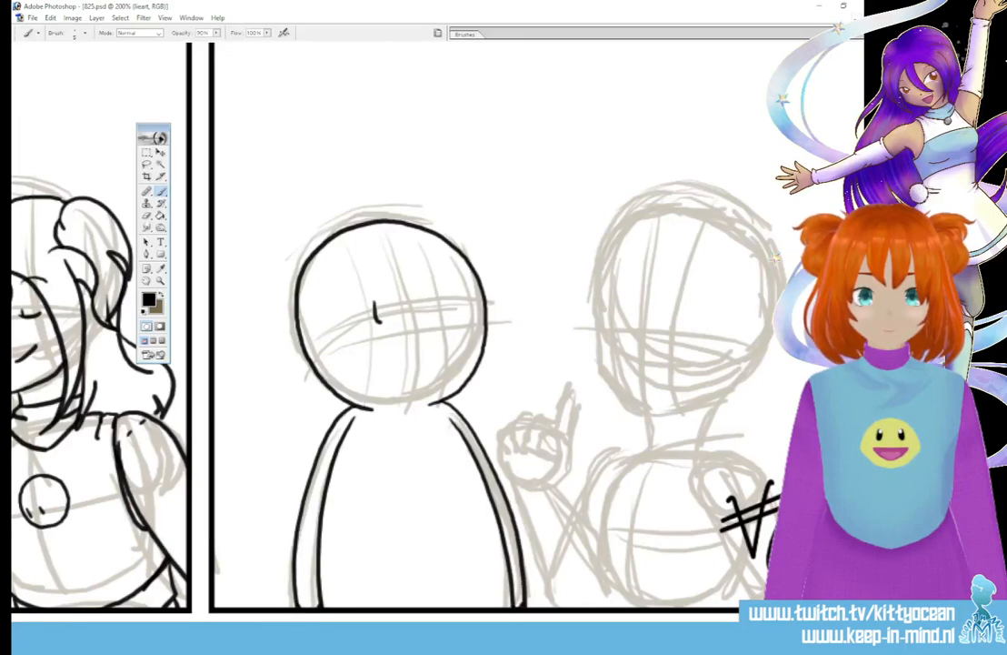
pyautogui.hotkey('ctrl', 'z')
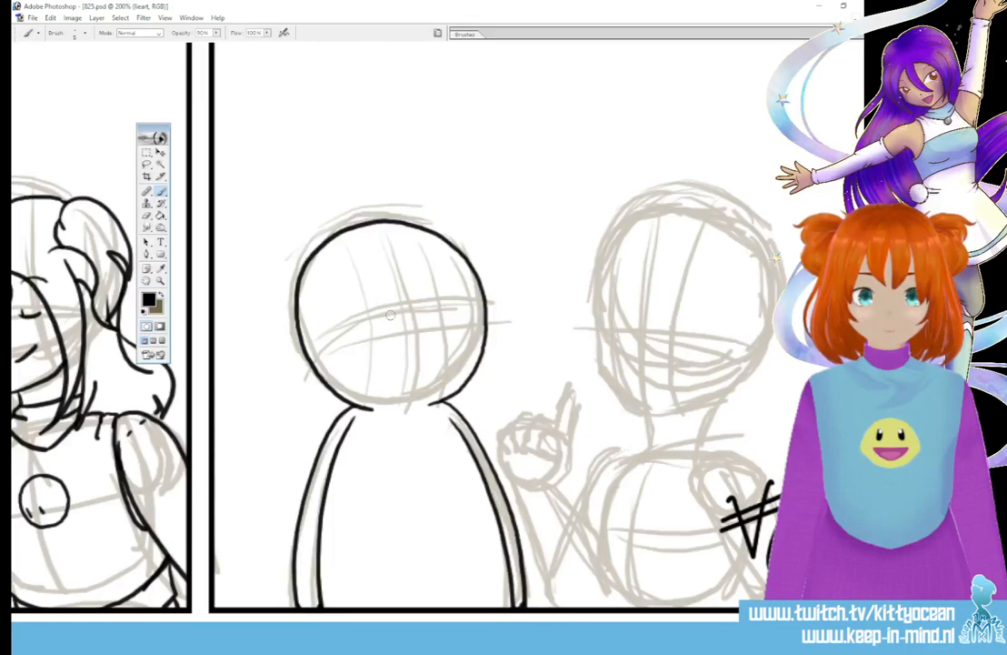
pyautogui.moveTo(383, 315); pyautogui.dragTo(390, 338)
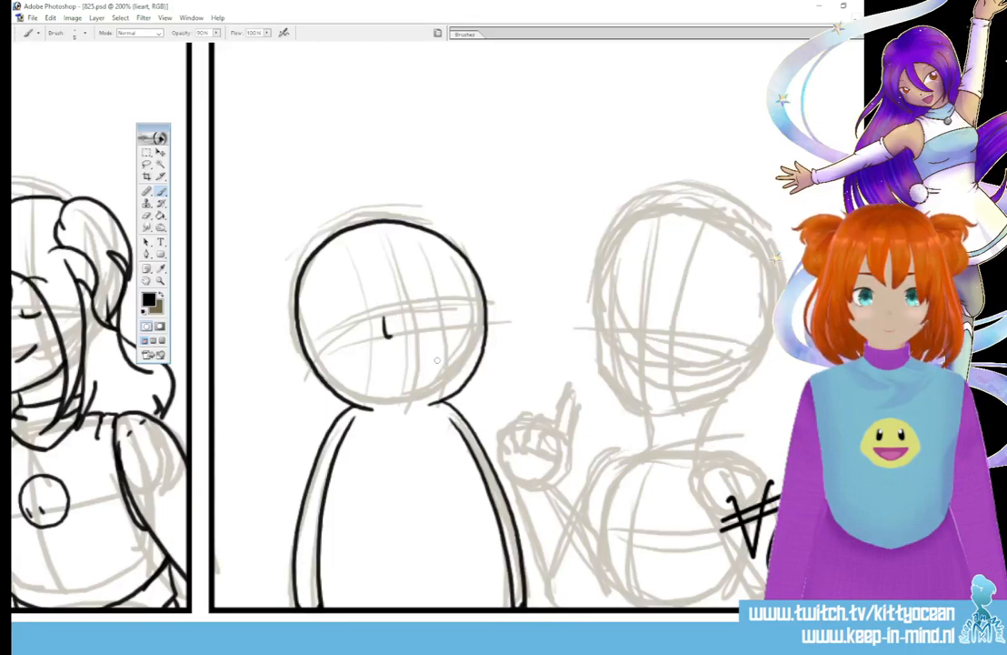
pyautogui.hotkey('ctrl', 'z')
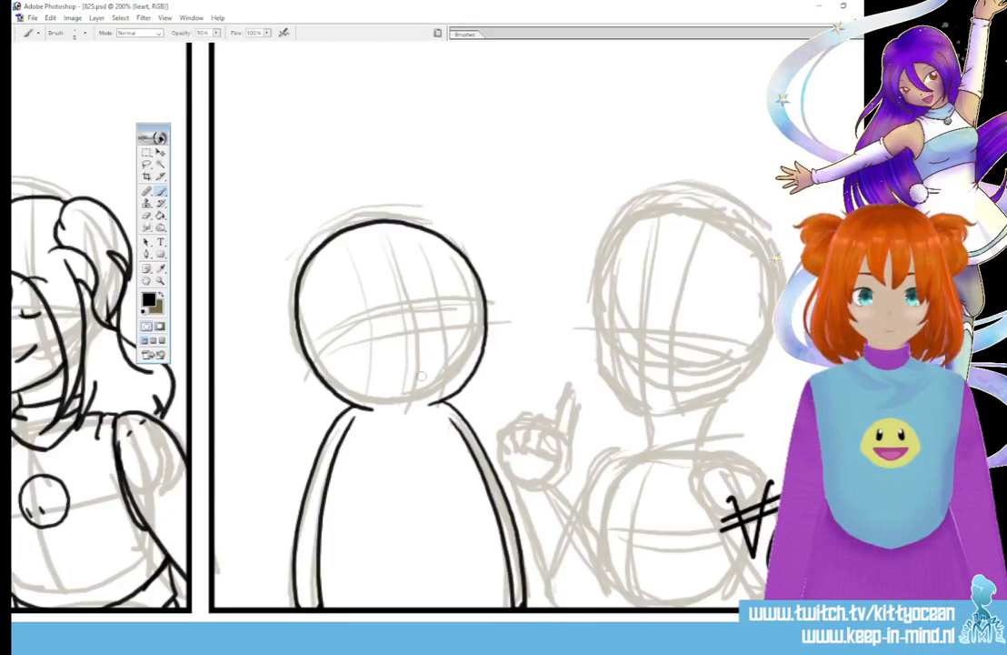
# Step: Try half-closed eyes on the fourth panel's left figure and ink a small dot for the mouth
pyautogui.moveTo(377, 331); pyautogui.dragTo(462, 325)
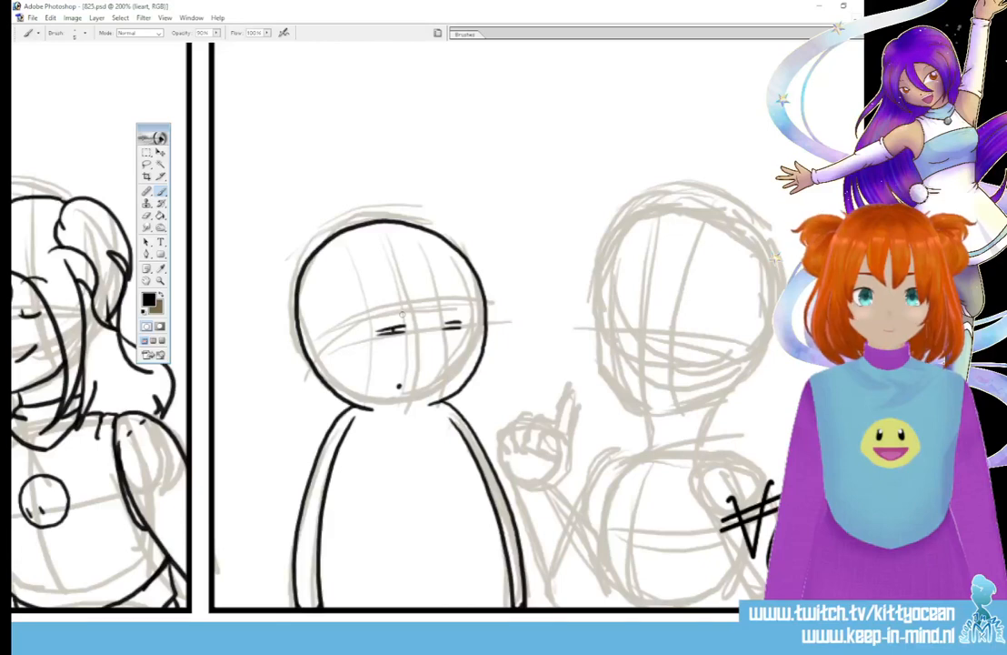
pyautogui.moveTo(378, 331); pyautogui.dragTo(459, 330)
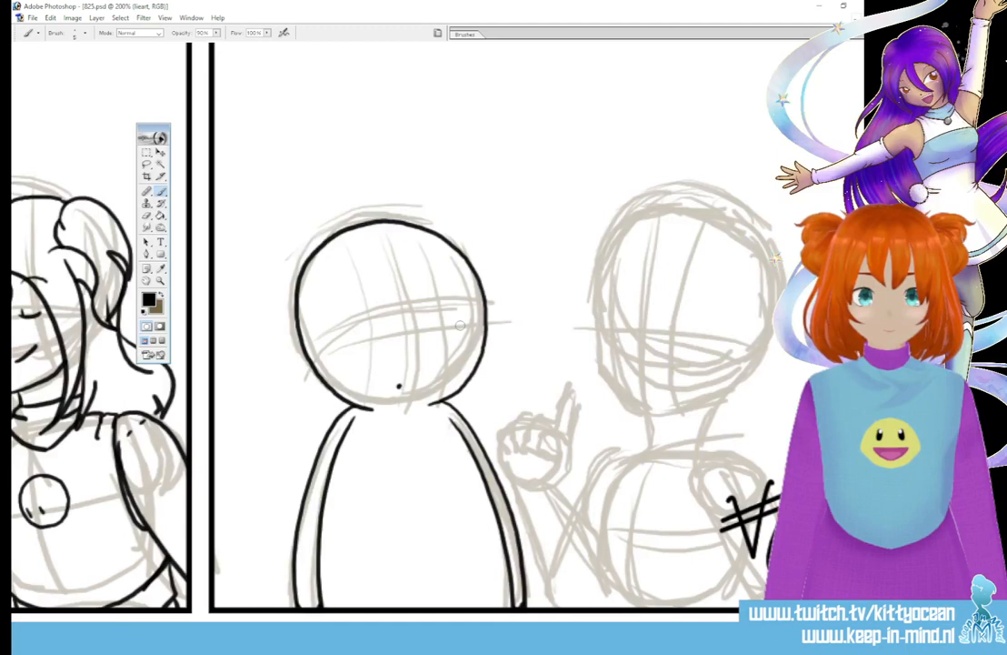
pyautogui.moveTo(378, 329); pyautogui.dragTo(454, 320)
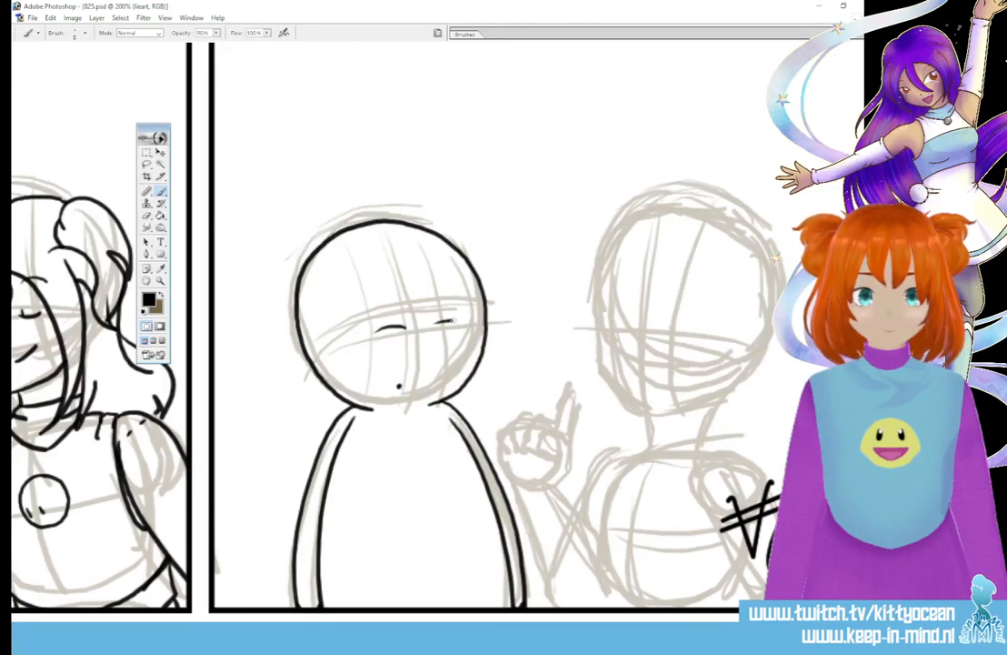
pyautogui.moveTo(386, 330); pyautogui.dragTo(454, 324)
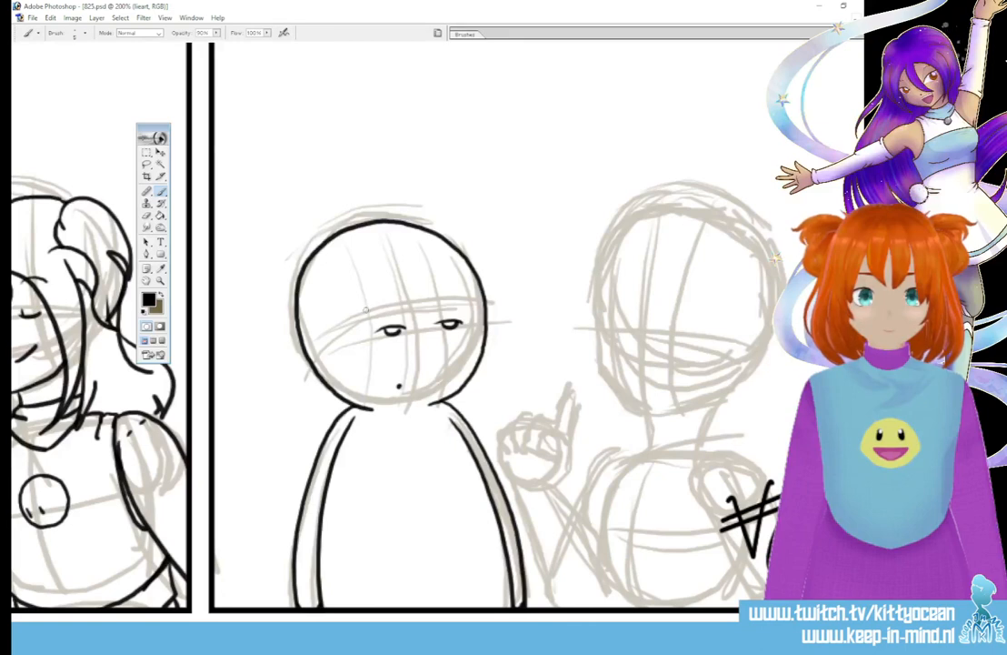
# Step: Ink raised eyebrows on the left figure and replace the half-closed eyes with short upright strokes hooked at the base
pyautogui.moveTo(366, 311); pyautogui.dragTo(389, 301)
pyautogui.moveTo(452, 300); pyautogui.dragTo(461, 292)
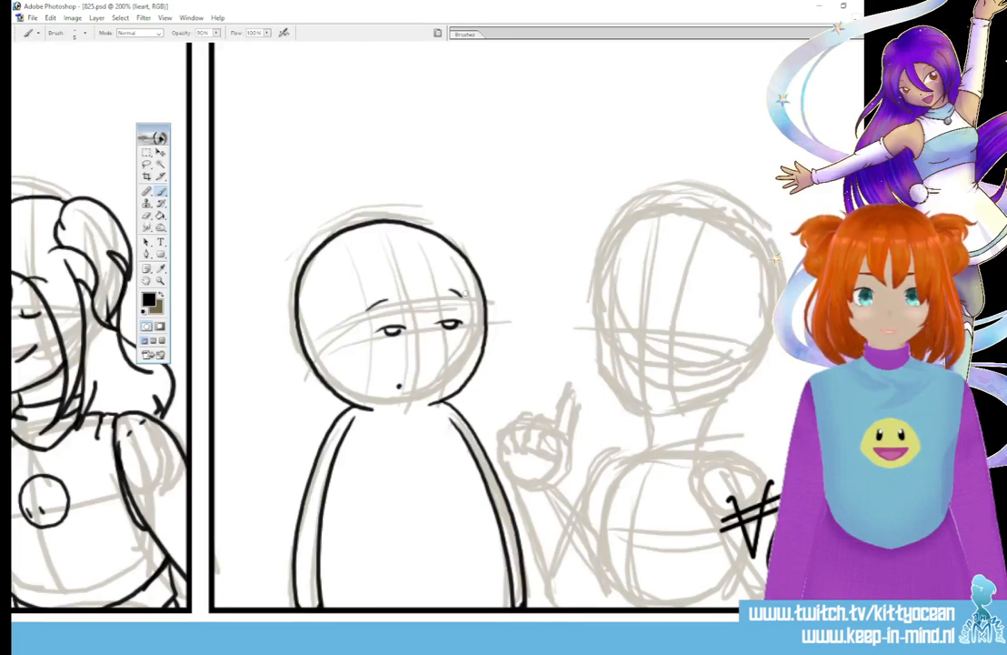
pyautogui.moveTo(394, 324)
pyautogui.mouseDown()
pyautogui.moveTo(400, 333)
pyautogui.moveTo(457, 321)
pyautogui.moveTo(447, 328)
pyautogui.mouseUp()
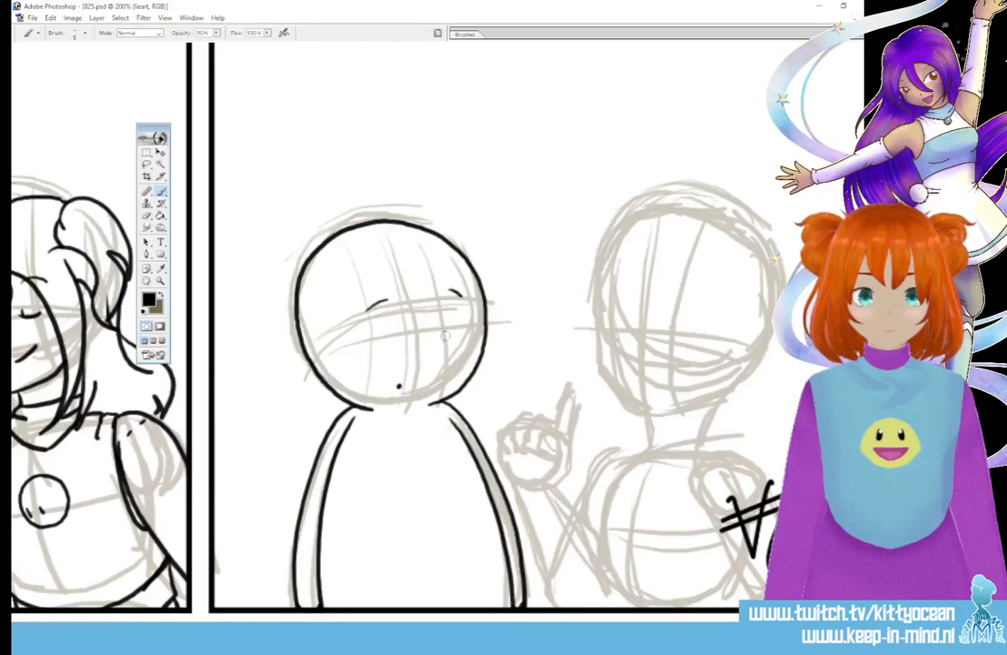
pyautogui.moveTo(387, 320); pyautogui.dragTo(389, 333)
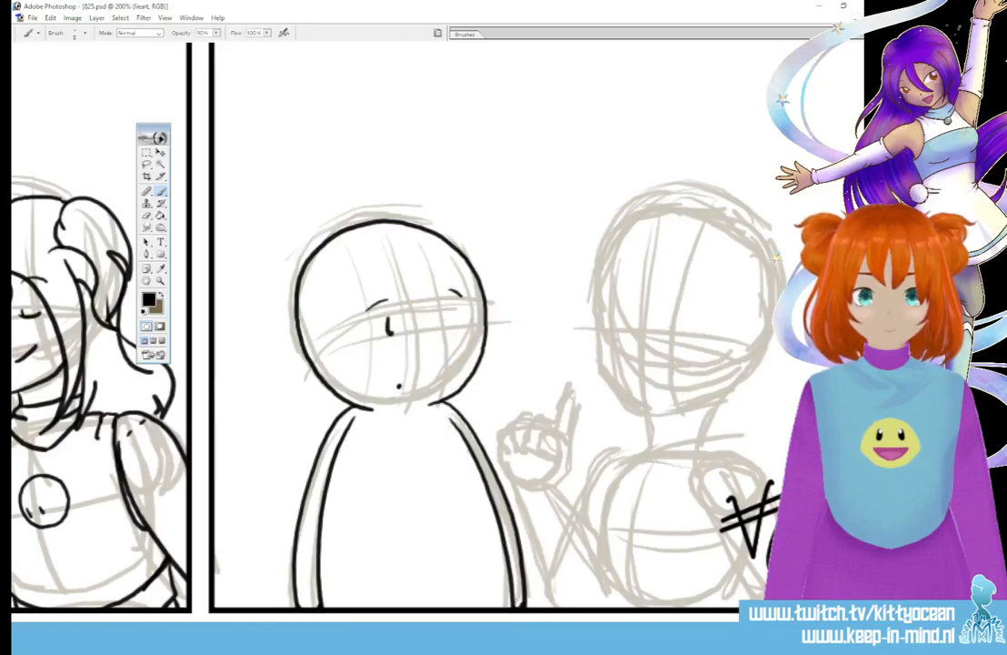
pyautogui.moveTo(447, 311); pyautogui.dragTo(449, 327)
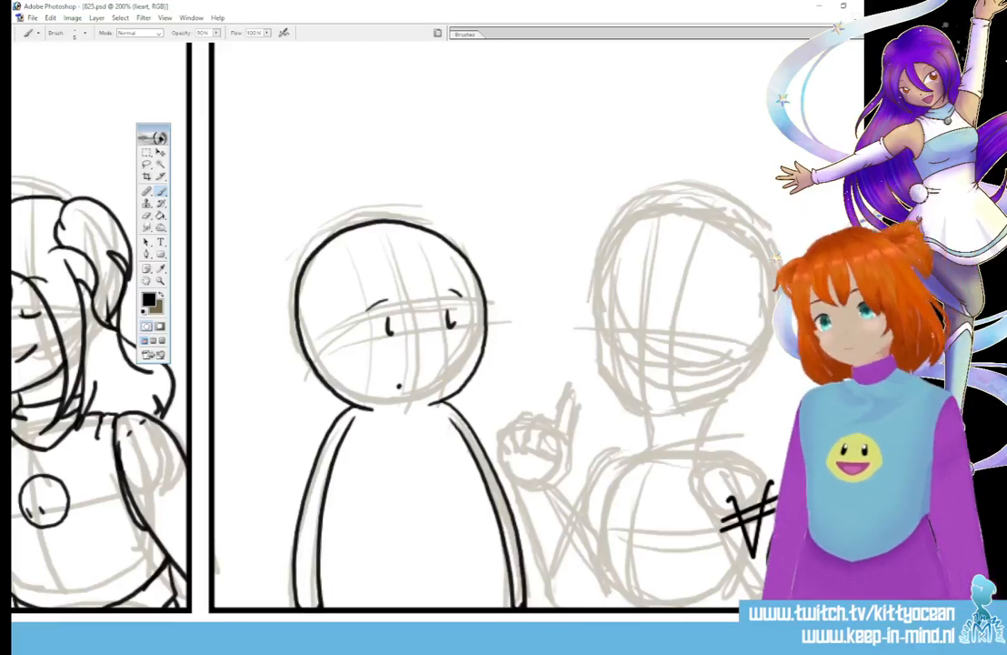
# Step: Ink the fourth panel's right figure's face with closed, downward-curved eyes, arched eyebrows, a dot nose and an open smiling mouth
pyautogui.moveTo(459, 298); pyautogui.dragTo(753, 297)
pyautogui.moveTo(100, 417); pyautogui.dragTo(356, 417)
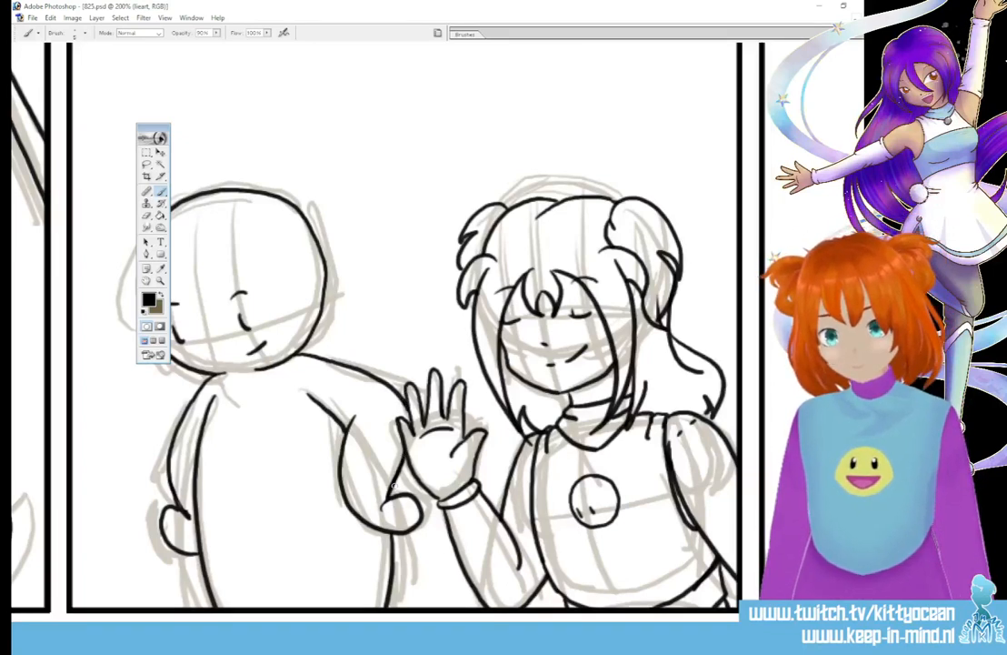
pyautogui.moveTo(443, 616); pyautogui.dragTo(674, 616)
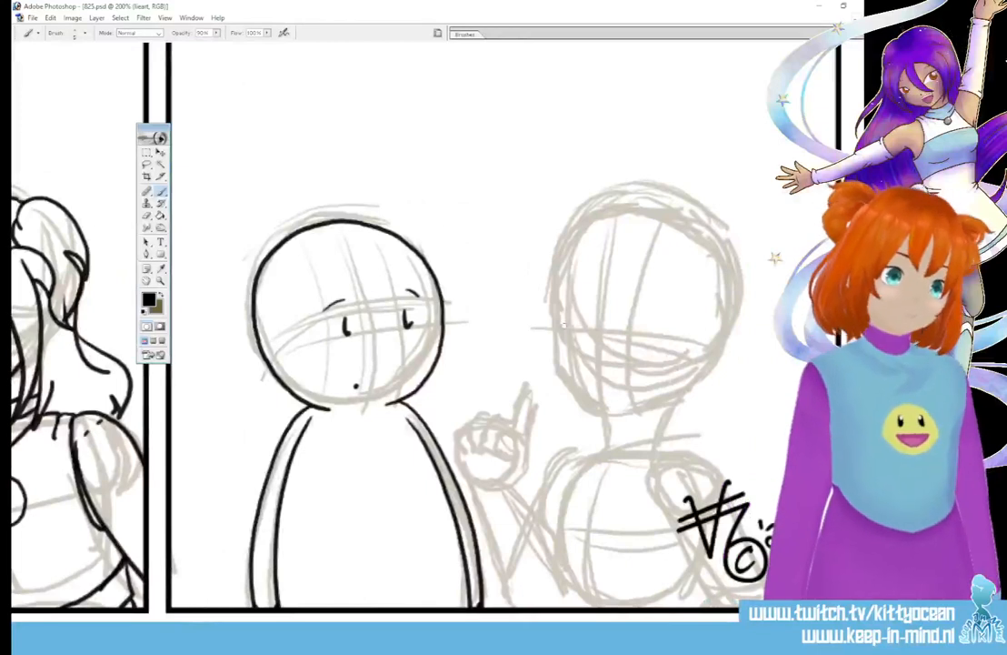
pyautogui.moveTo(565, 335); pyautogui.dragTo(579, 332)
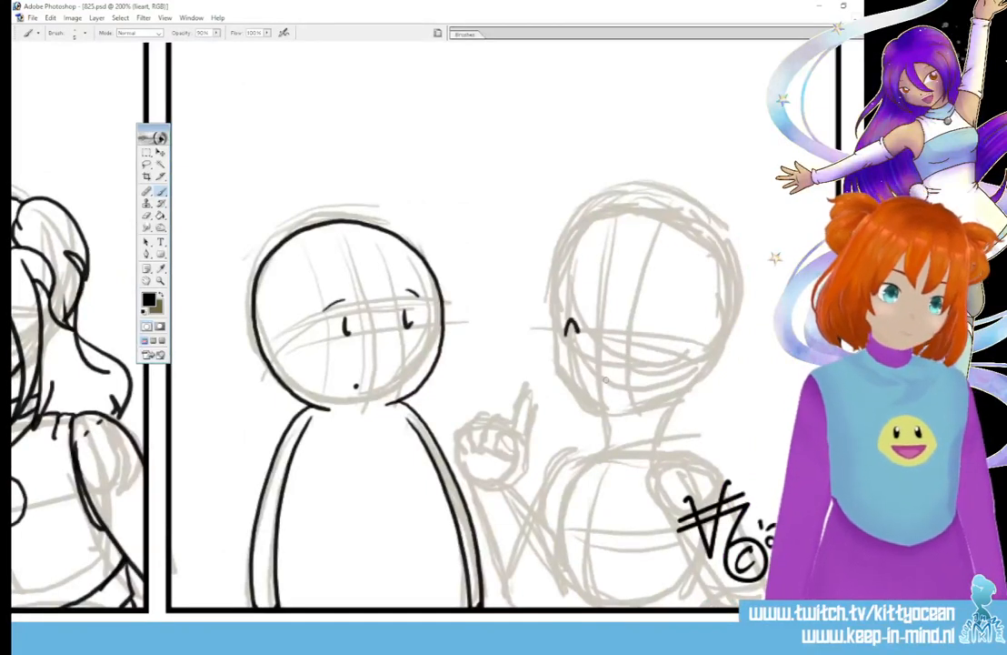
pyautogui.hotkey('ctrl', 'z')
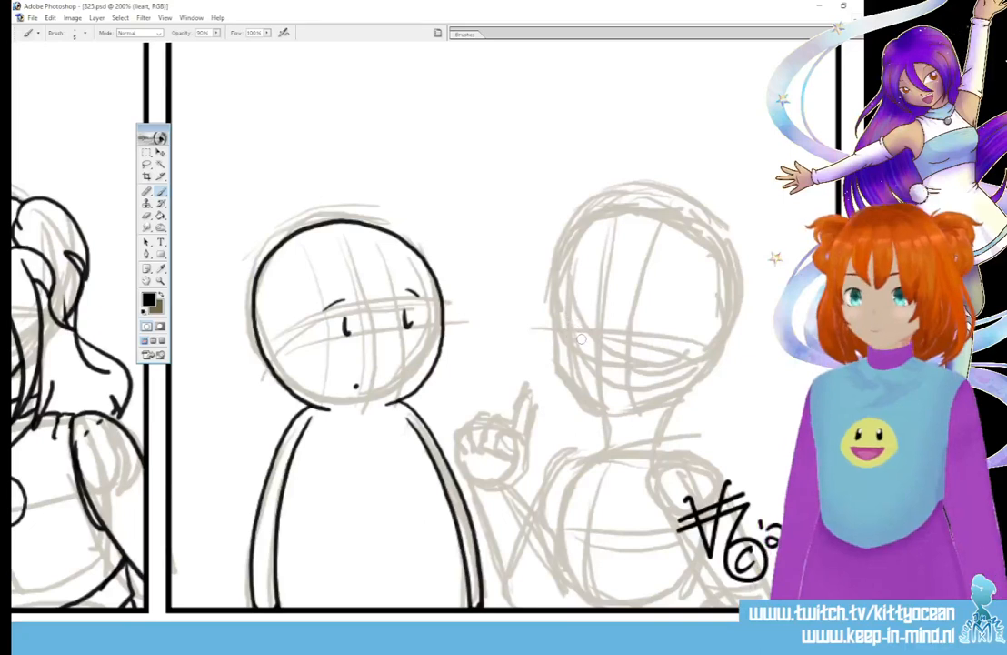
pyautogui.moveTo(562, 330)
pyautogui.mouseDown()
pyautogui.moveTo(639, 329)
pyautogui.moveTo(623, 320)
pyautogui.mouseUp()
pyautogui.moveTo(566, 321); pyautogui.dragTo(568, 332)
pyautogui.moveTo(621, 300); pyautogui.dragTo(645, 299)
pyautogui.moveTo(561, 303); pyautogui.dragTo(580, 301)
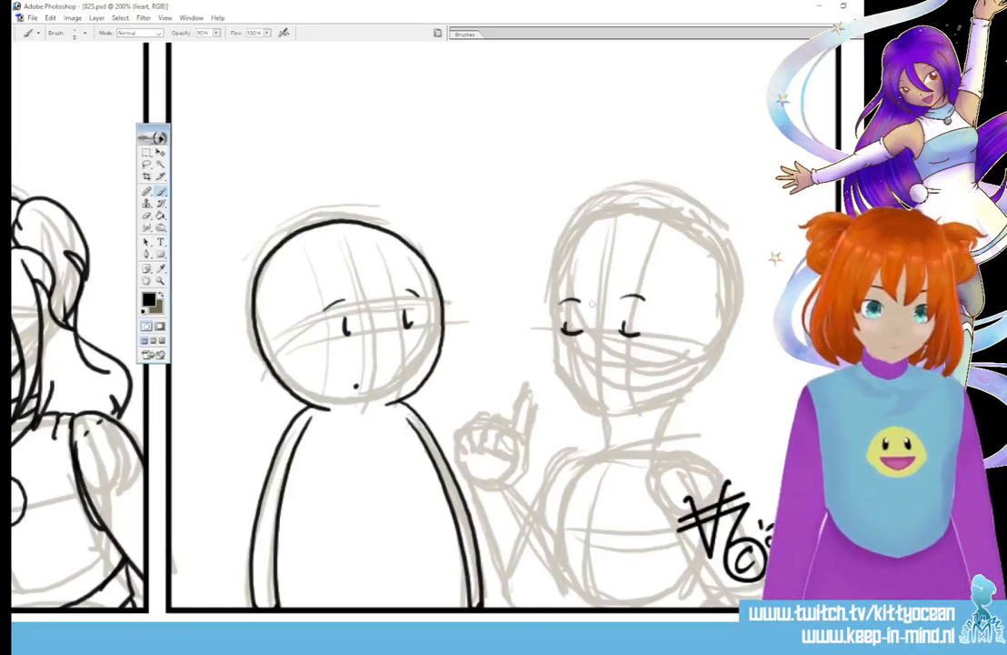
pyautogui.moveTo(607, 372)
pyautogui.mouseDown()
pyautogui.moveTo(635, 375)
pyautogui.moveTo(615, 397)
pyautogui.moveTo(631, 385)
pyautogui.mouseUp()
# Step: Ink the right figure's fringe, the long pointed side locks framing the face and a curled tuft at the near-centre temple
pyautogui.moveTo(596, 284)
pyautogui.mouseDown()
pyautogui.moveTo(608, 321)
pyautogui.moveTo(667, 379)
pyautogui.moveTo(652, 433)
pyautogui.moveTo(675, 406)
pyautogui.moveTo(642, 438)
pyautogui.mouseUp()
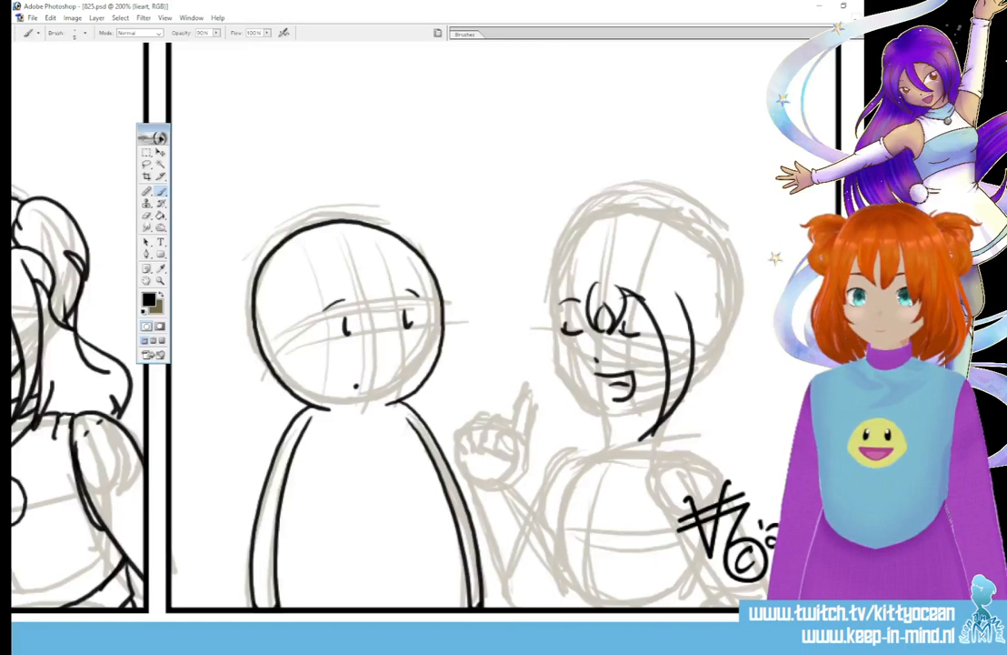
pyautogui.moveTo(558, 273)
pyautogui.mouseDown()
pyautogui.moveTo(538, 350)
pyautogui.moveTo(562, 434)
pyautogui.mouseUp()
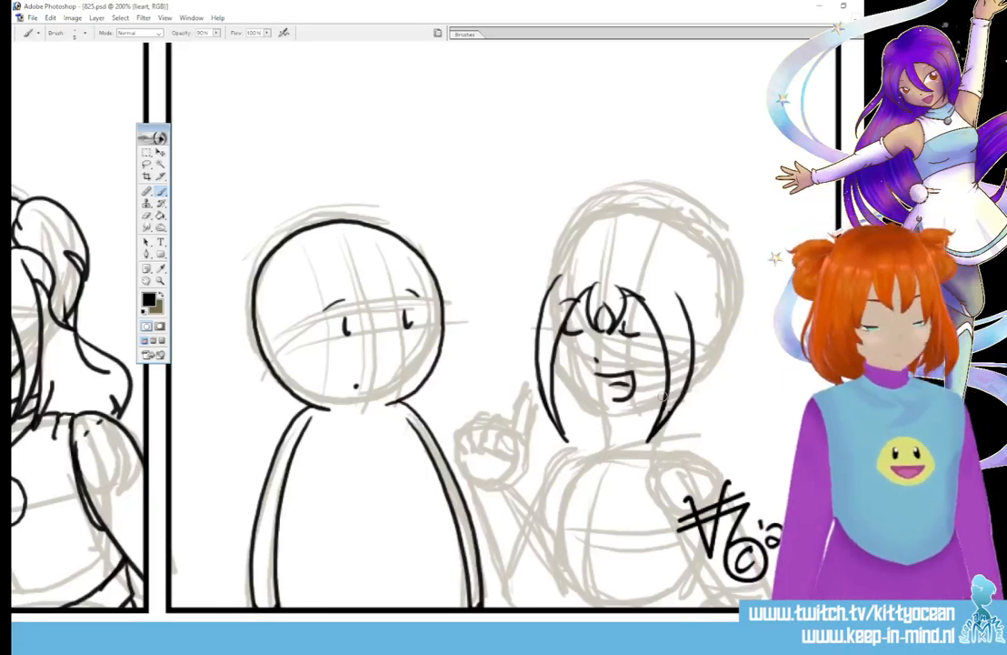
pyautogui.moveTo(563, 268); pyautogui.dragTo(532, 307)
# Step: Ink the curl over the right figure's outer side lock, the jawline, and the neck with a folded turtleneck collar
pyautogui.moveTo(667, 292); pyautogui.dragTo(696, 313)
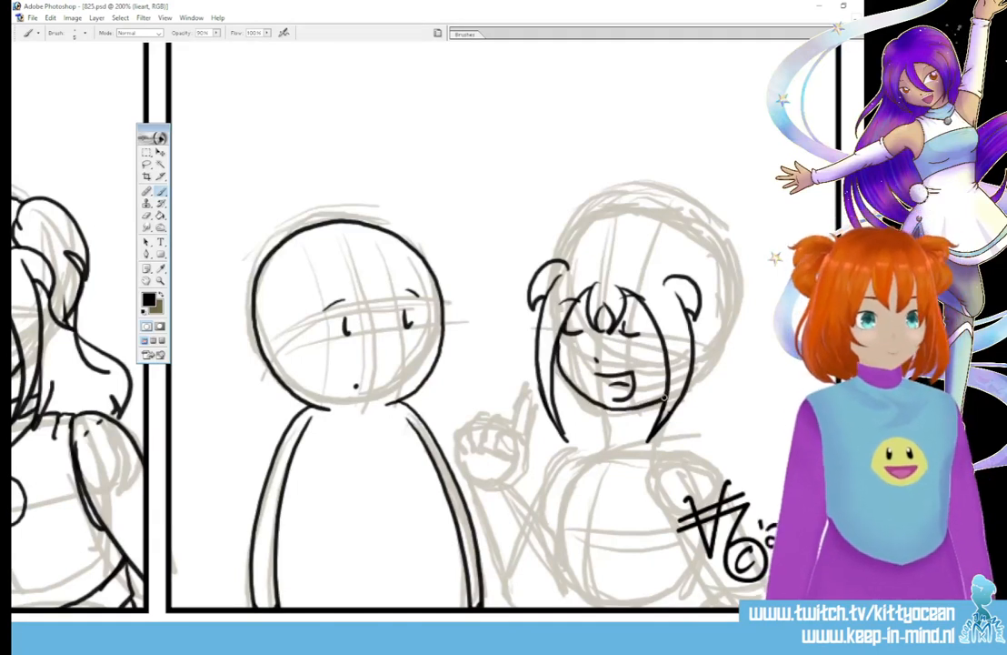
pyautogui.moveTo(615, 411)
pyautogui.mouseDown()
pyautogui.moveTo(658, 420)
pyautogui.moveTo(613, 419)
pyautogui.moveTo(605, 433)
pyautogui.moveTo(631, 468)
pyautogui.mouseUp()
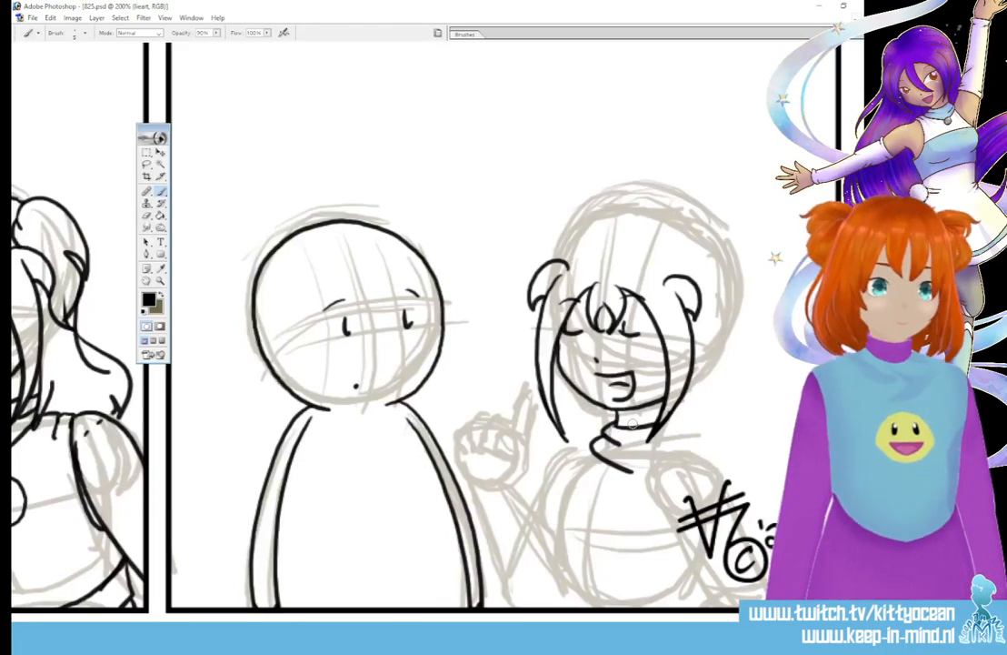
pyautogui.moveTo(680, 426); pyautogui.dragTo(647, 468)
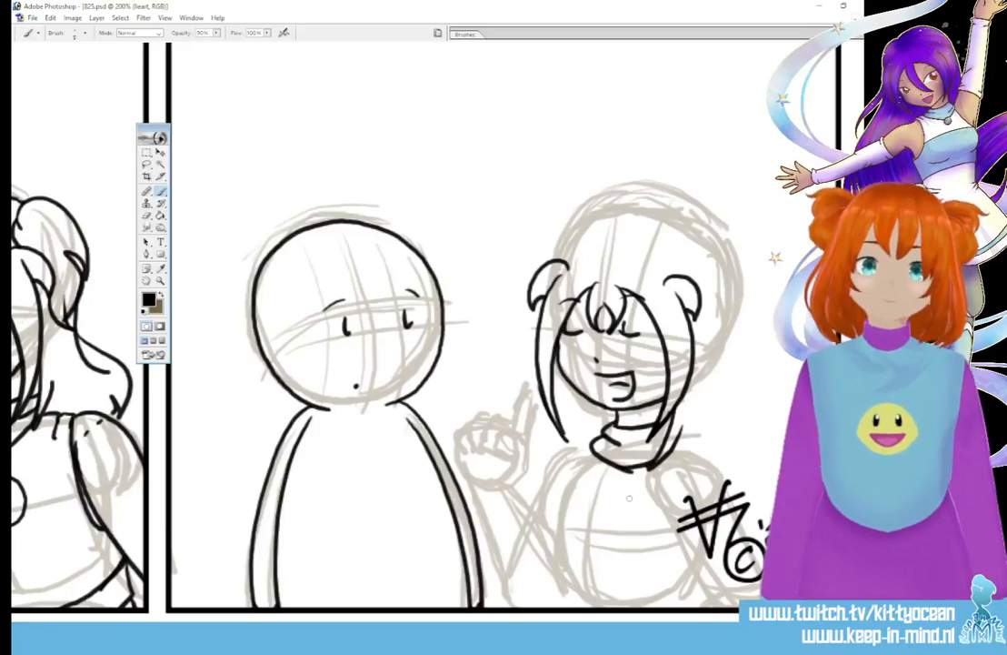
# Step: Ink the right figure's top of the head, the two hair tufts at its sides and the wavy hair hanging down behind the shoulder
pyautogui.moveTo(706, 275)
pyautogui.mouseDown()
pyautogui.moveTo(718, 247)
pyautogui.moveTo(753, 252)
pyautogui.moveTo(735, 364)
pyautogui.mouseUp()
pyautogui.moveTo(758, 307)
pyautogui.mouseDown()
pyautogui.moveTo(736, 364)
pyautogui.moveTo(747, 356)
pyautogui.mouseUp()
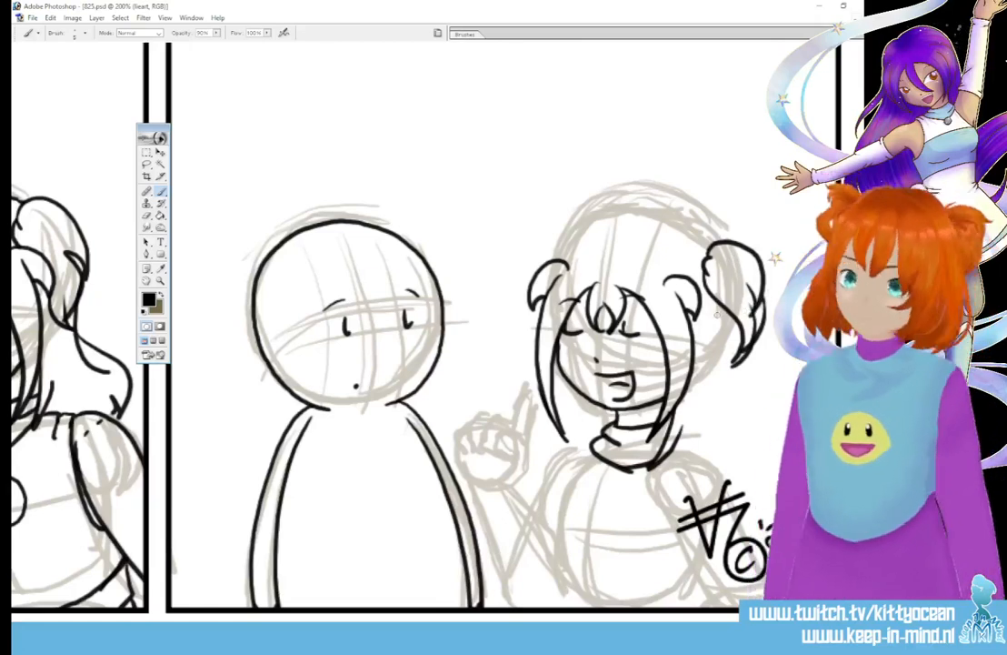
pyautogui.moveTo(738, 357)
pyautogui.mouseDown()
pyautogui.moveTo(760, 445)
pyautogui.moveTo(719, 423)
pyautogui.mouseUp()
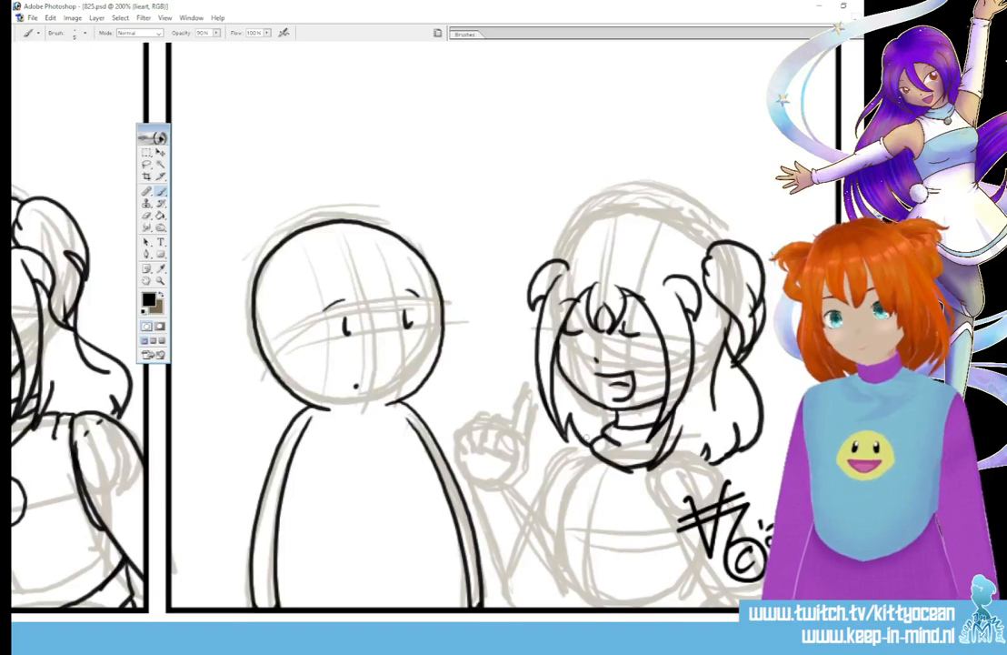
pyautogui.moveTo(718, 238)
pyautogui.mouseDown()
pyautogui.moveTo(683, 234)
pyautogui.moveTo(619, 245)
pyautogui.moveTo(595, 229)
pyautogui.moveTo(518, 270)
pyautogui.moveTo(537, 300)
pyautogui.mouseUp()
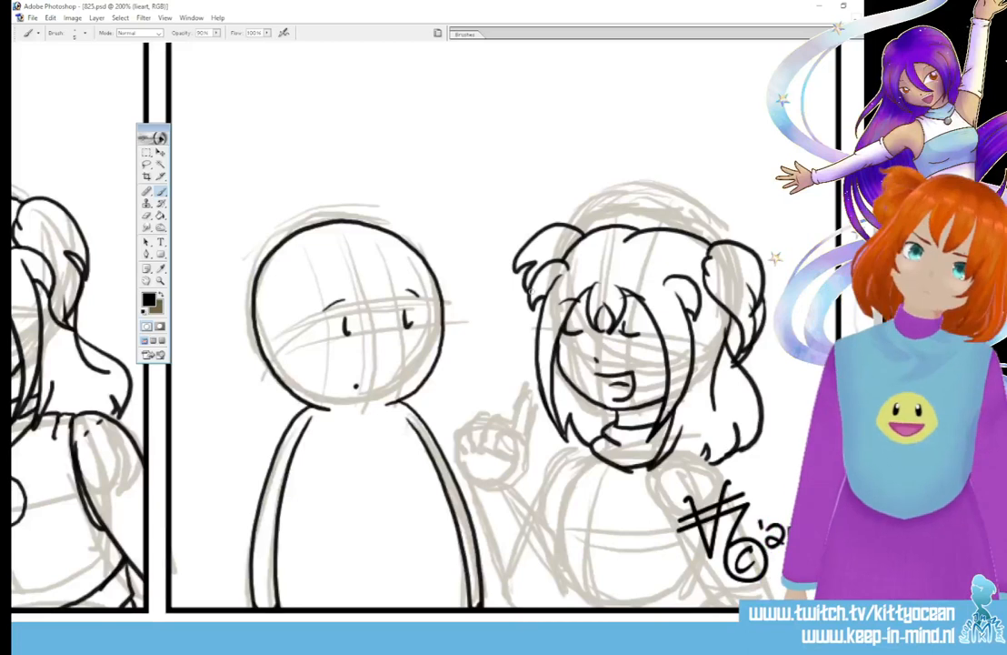
pyautogui.hotkey('ctrl', 'z')
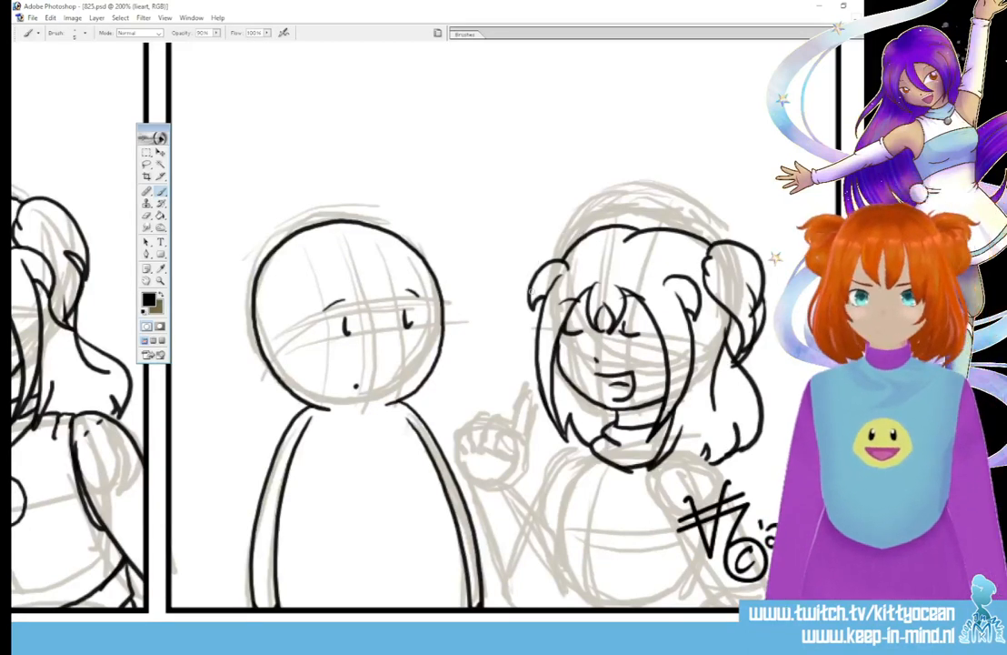
pyautogui.moveTo(565, 225); pyautogui.dragTo(538, 266)
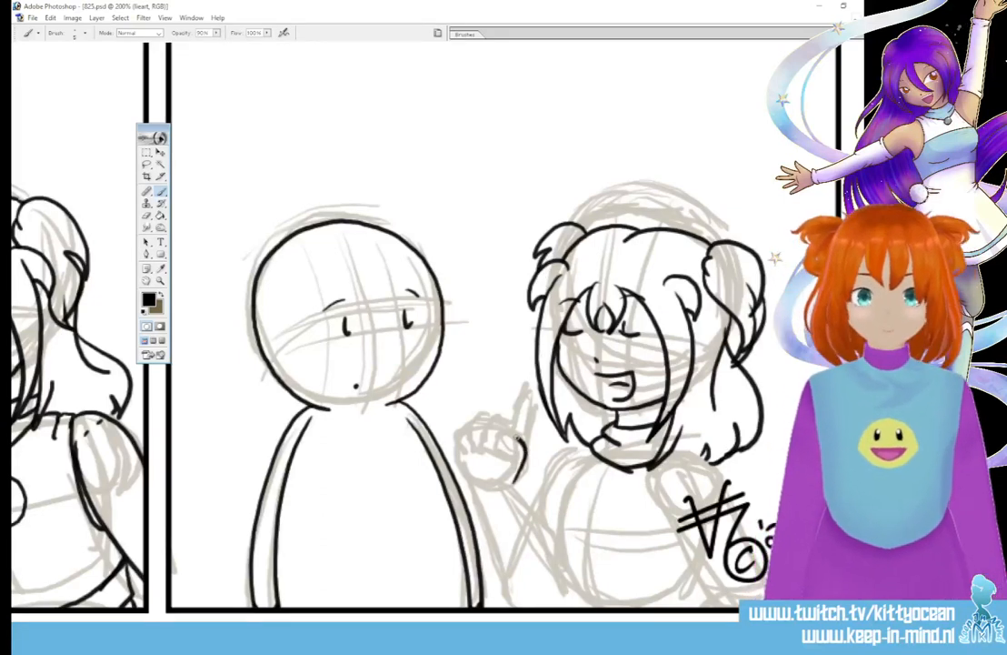
# Step: Ink the right figure's raised hand with curled fingers, one digit pointing up and a sleeve cuff around the wrist
pyautogui.moveTo(511, 434); pyautogui.dragTo(517, 478)
pyautogui.moveTo(524, 399); pyautogui.dragTo(515, 477)
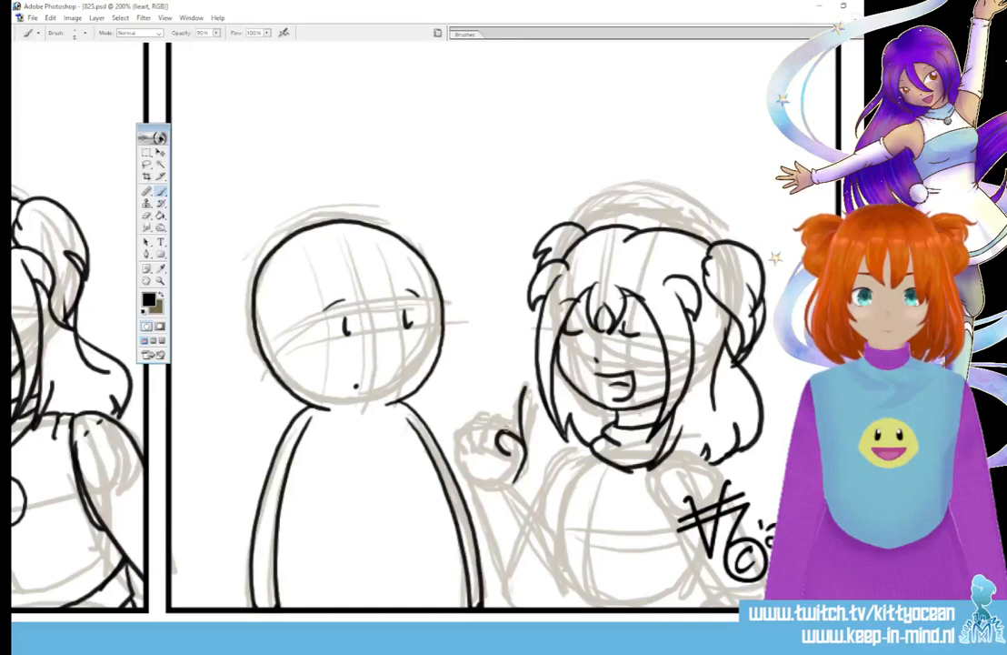
pyautogui.moveTo(524, 387)
pyautogui.mouseDown()
pyautogui.moveTo(489, 425)
pyautogui.moveTo(495, 439)
pyautogui.moveTo(465, 442)
pyautogui.moveTo(461, 427)
pyautogui.moveTo(457, 448)
pyautogui.moveTo(494, 471)
pyautogui.moveTo(477, 487)
pyautogui.moveTo(511, 486)
pyautogui.moveTo(473, 489)
pyautogui.moveTo(514, 481)
pyautogui.mouseUp()
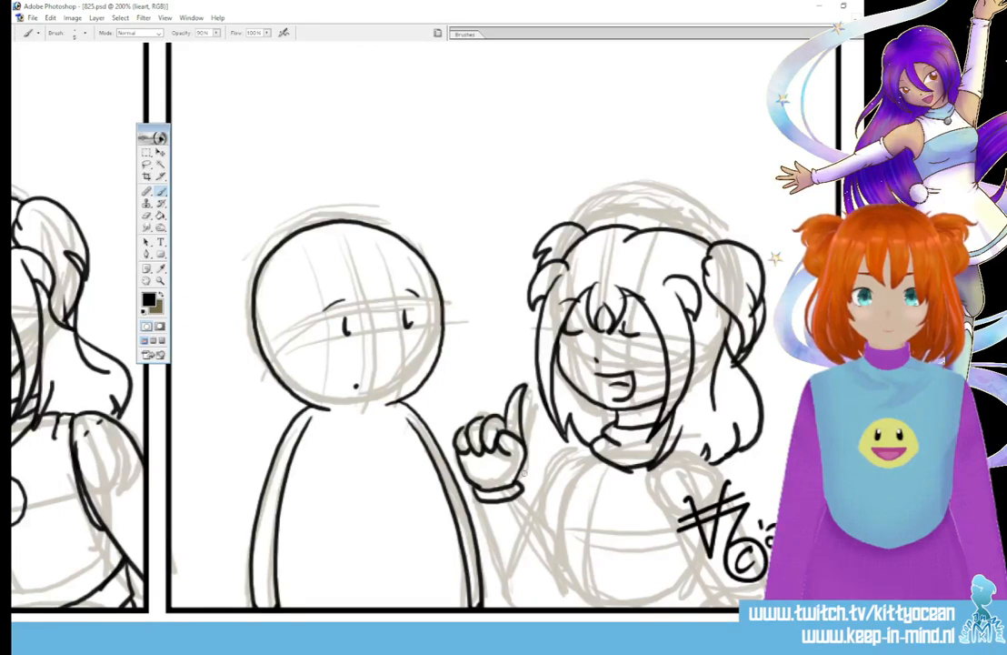
# Step: Ink the right figure's outer shoulder and sleeve down to the panel border, with the rounded tabard edge over the shoulder
pyautogui.scroll(-2, 440, 337)
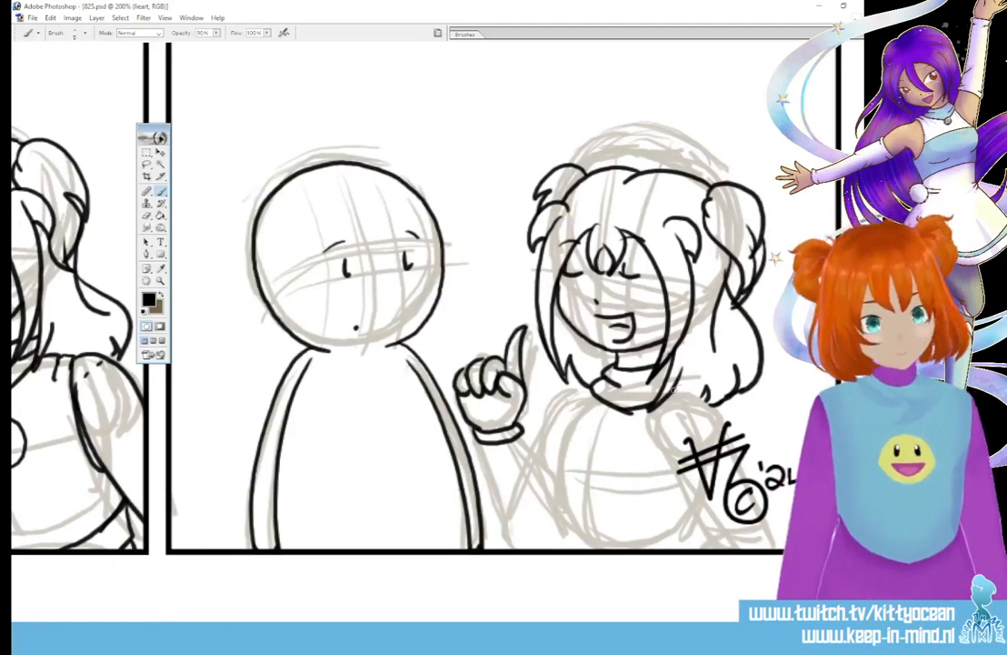
pyautogui.moveTo(704, 394)
pyautogui.mouseDown()
pyautogui.moveTo(743, 456)
pyautogui.moveTo(769, 542)
pyautogui.mouseUp()
pyautogui.moveTo(657, 417)
pyautogui.mouseDown()
pyautogui.moveTo(682, 486)
pyautogui.moveTo(725, 529)
pyautogui.mouseUp()
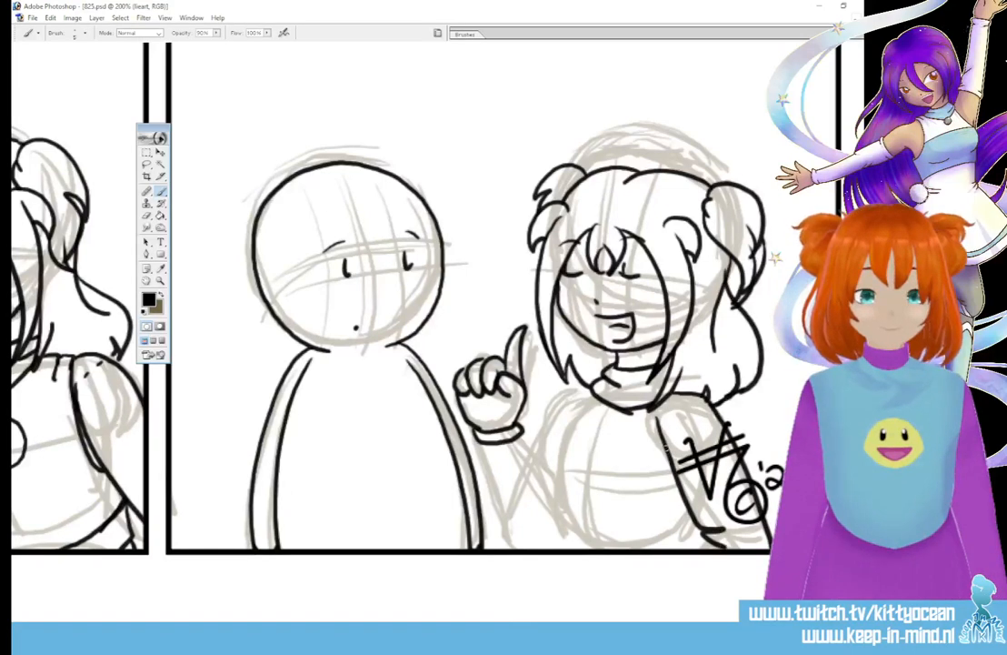
pyautogui.moveTo(665, 448); pyautogui.dragTo(685, 396)
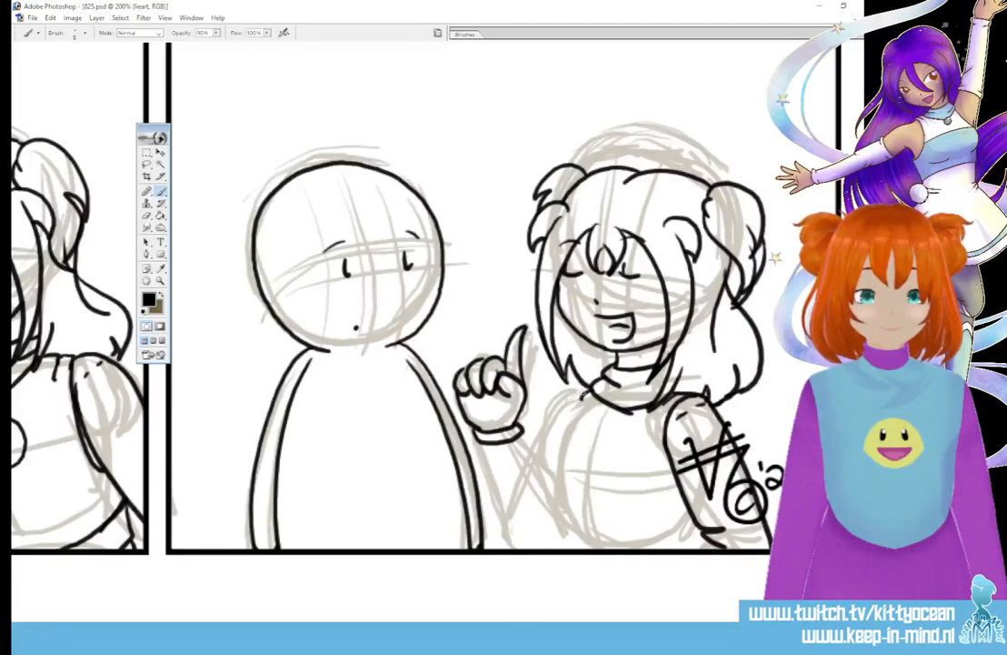
# Step: Ink the right figure's tabard outline with a round two-eyed chest emblem, and the forearm and sleeve below the raised hand
pyautogui.moveTo(589, 388)
pyautogui.mouseDown()
pyautogui.moveTo(546, 493)
pyautogui.moveTo(546, 479)
pyautogui.moveTo(560, 530)
pyautogui.moveTo(591, 549)
pyautogui.mouseUp()
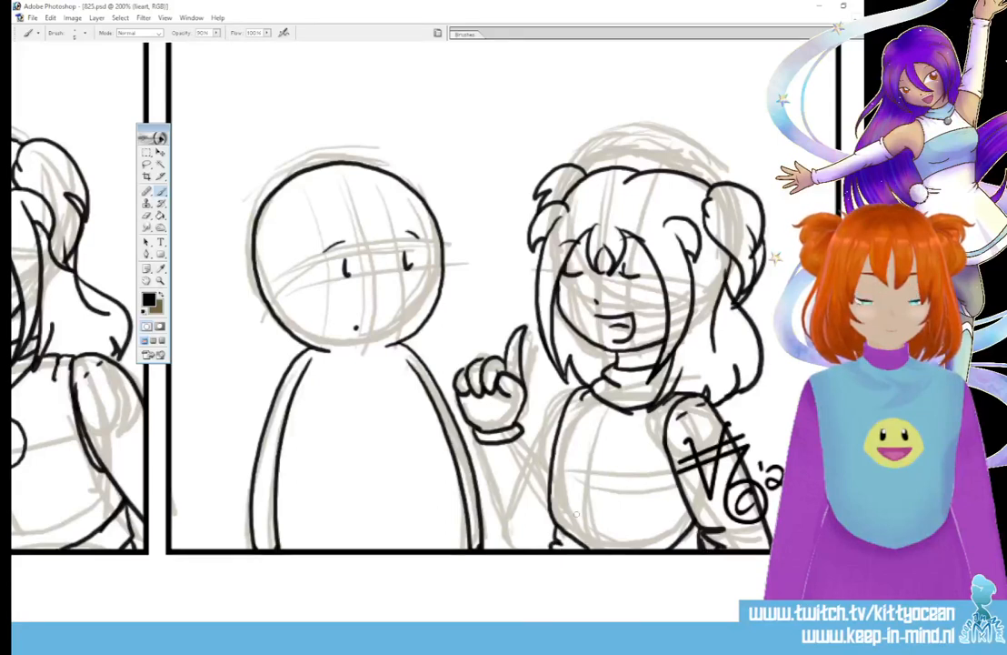
pyautogui.moveTo(481, 441); pyautogui.dragTo(522, 550)
pyautogui.moveTo(464, 395)
pyautogui.mouseDown()
pyautogui.moveTo(468, 371)
pyautogui.moveTo(498, 334)
pyautogui.mouseUp()
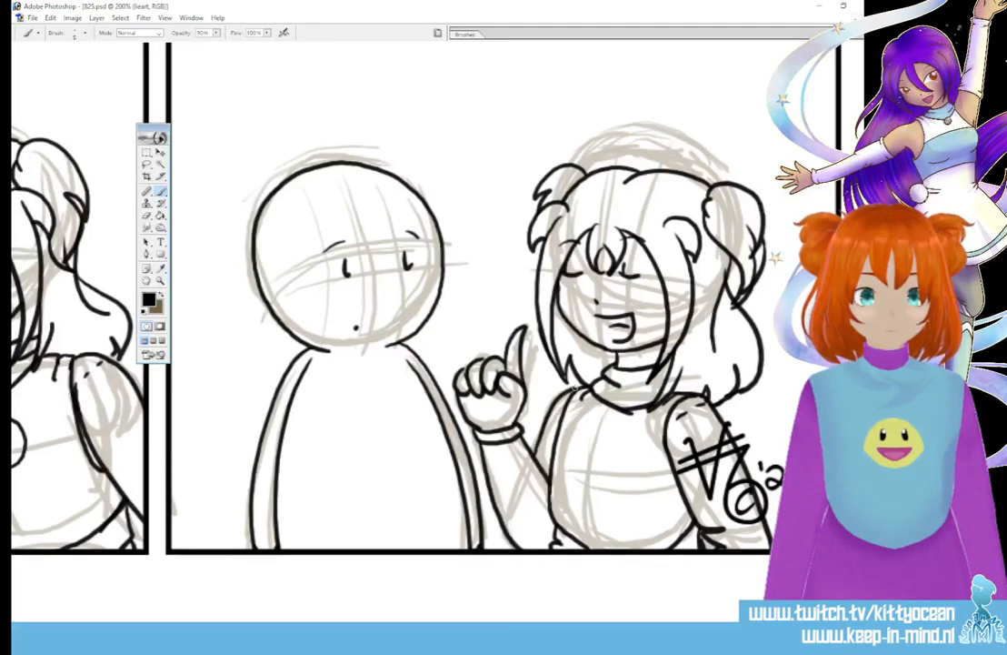
pyautogui.moveTo(606, 440)
pyautogui.mouseDown()
pyautogui.moveTo(577, 469)
pyautogui.moveTo(589, 485)
pyautogui.moveTo(605, 486)
pyautogui.moveTo(600, 440)
pyautogui.mouseUp()
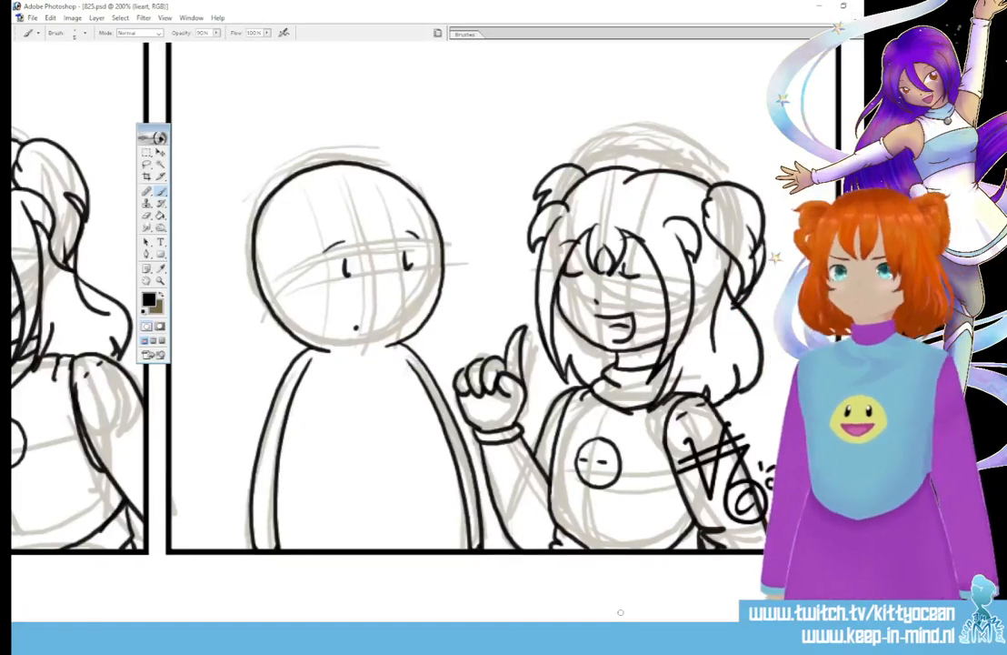
# Step: Show the whole strip with the sketches hidden and make Layer 17 the active layer
pyautogui.hotkey('ctrl', '-')
pyautogui.hotkey('ctrl', '-')
pyautogui.hotkey('ctrl', '-')
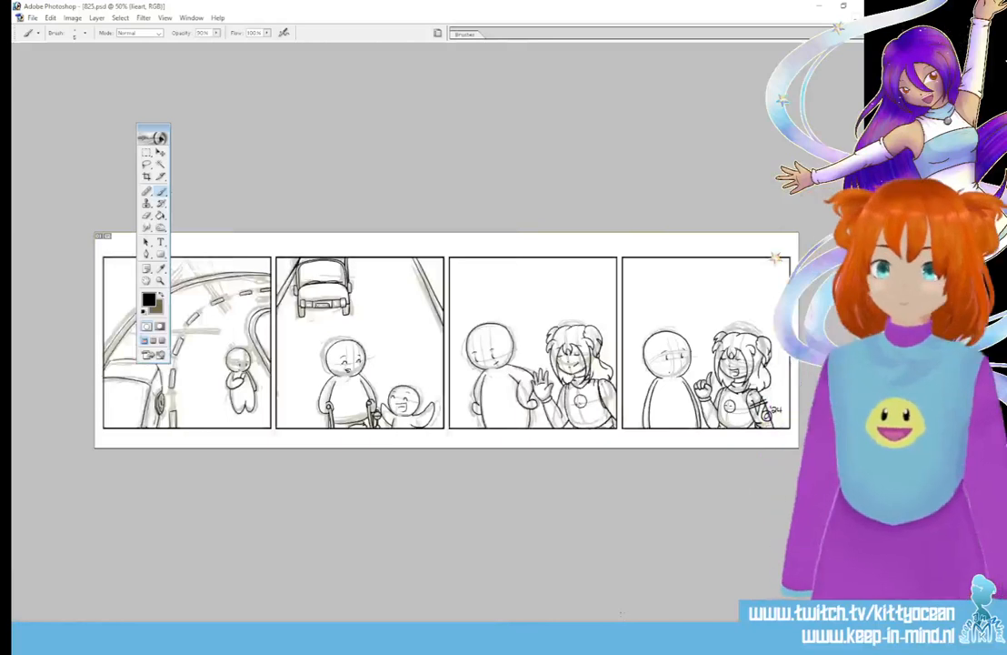
pyautogui.hotkey('ctrl', '-')
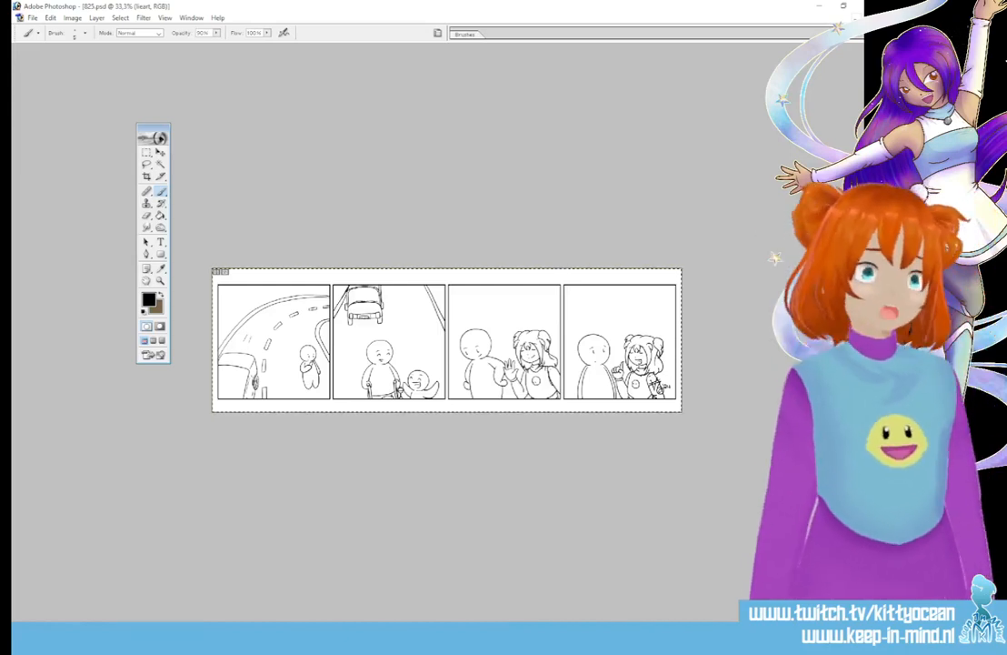
pyautogui.hotkey('alt', ']')
pyautogui.hotkey('alt', ']')
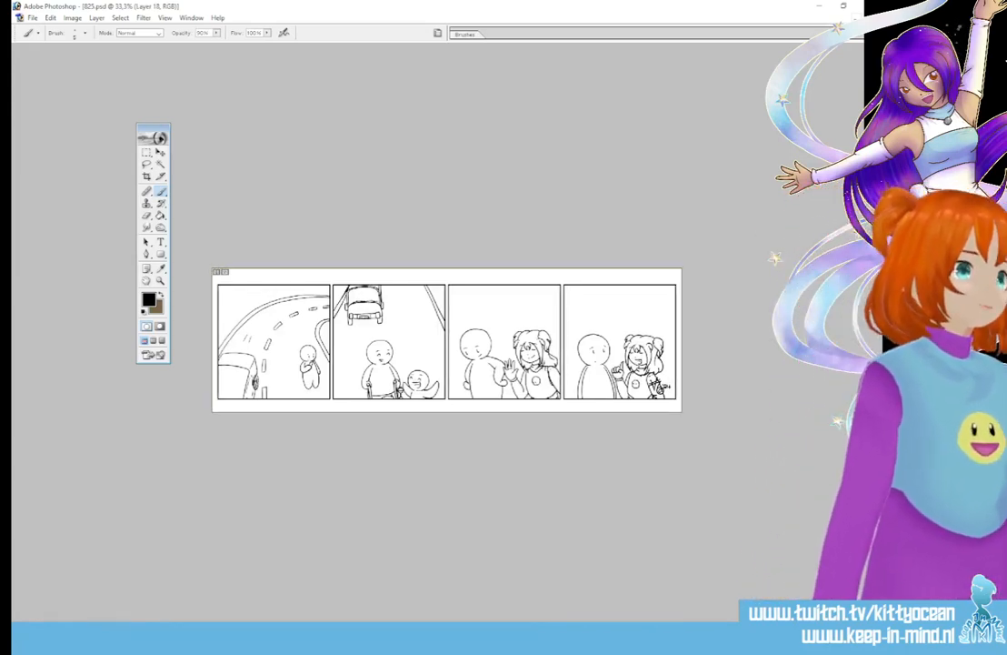
pyautogui.hotkey('alt', '[')
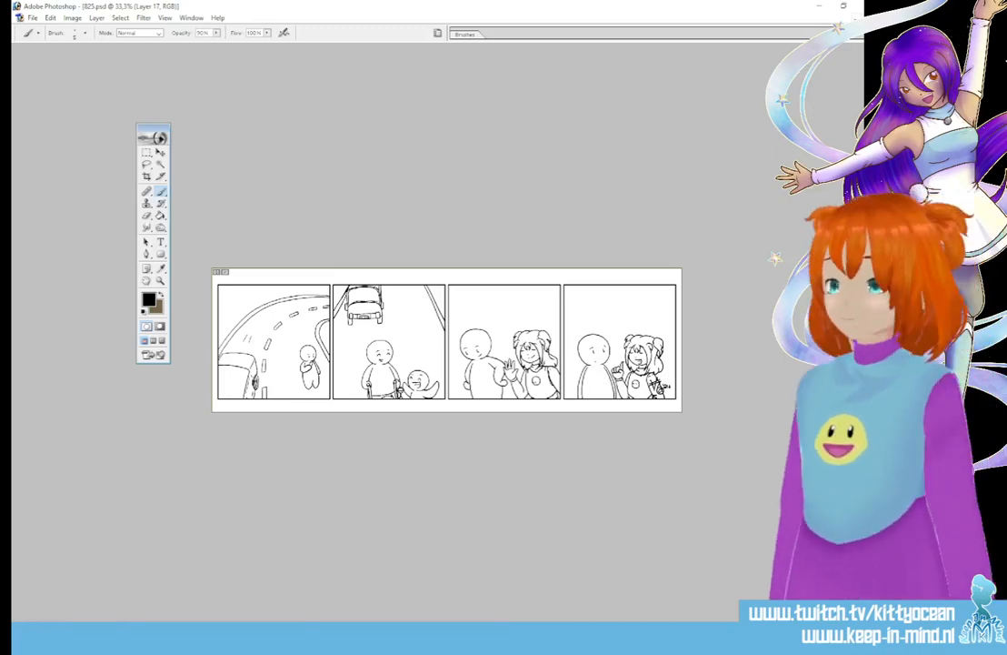
# Step: Fill the road in the first panel with medium gray A4A4A4 using the Paint Bucket
pyautogui.hotkey('ctrl', '+')
pyautogui.hotkey('ctrl', '+')
pyautogui.hotkey('ctrl', '+')
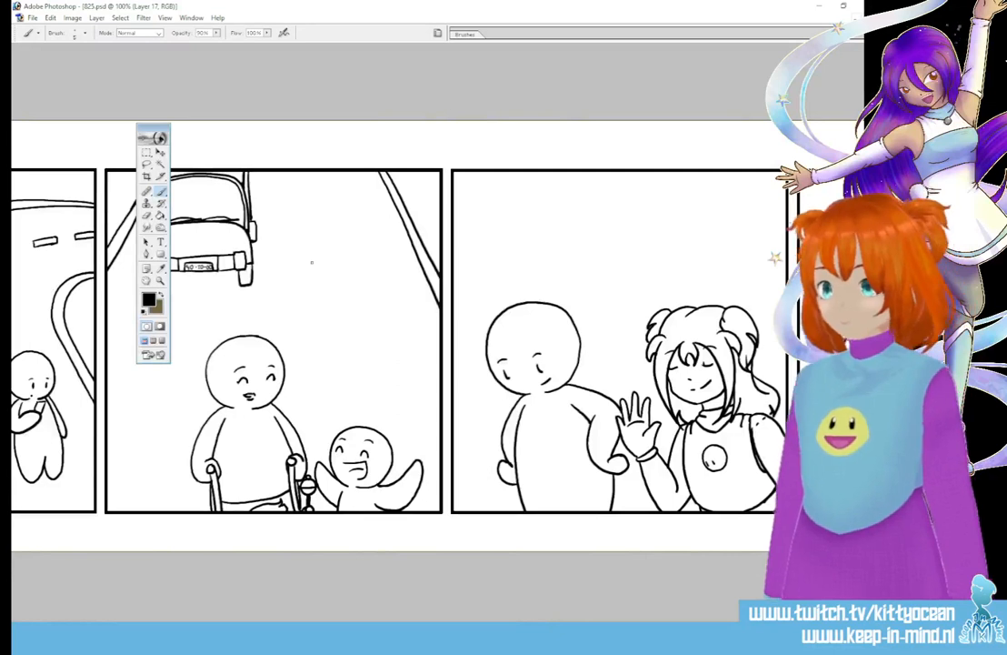
pyautogui.click(148, 299)
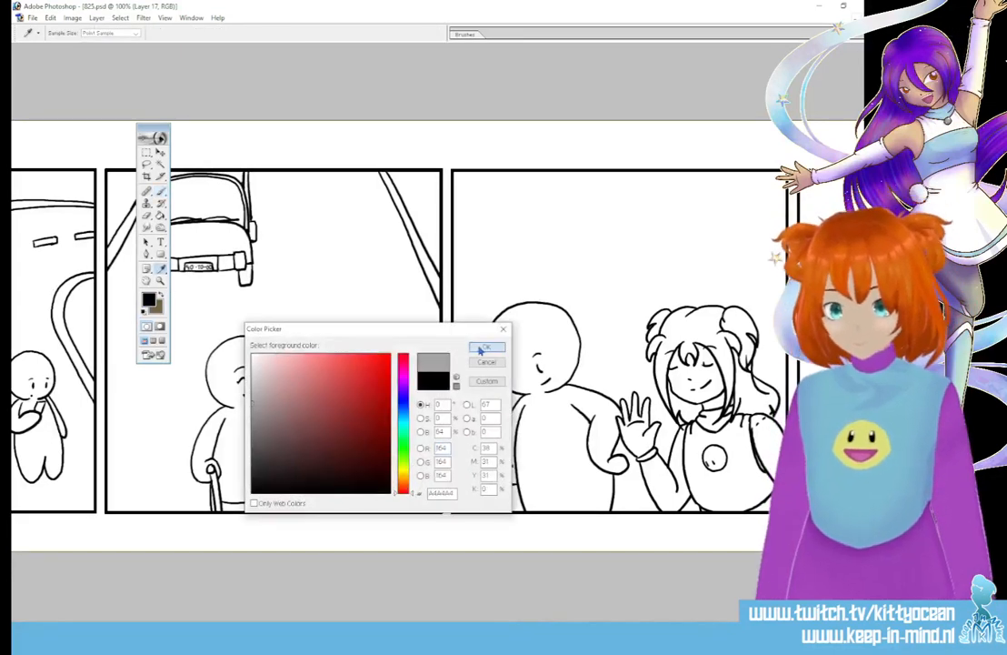
pyautogui.click(481, 348)
pyautogui.click(161, 215)
pyautogui.click(68, 358)
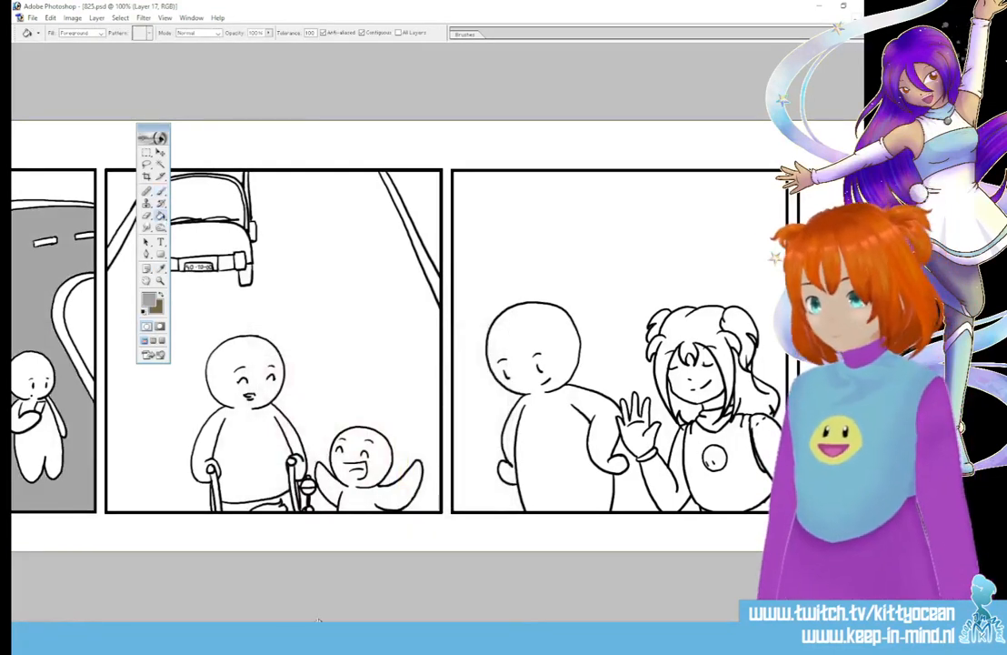
# Step: Choose a muted pink foreground colour and fill the road surface in the second panel
pyautogui.hscroll(-5, 69, 358)
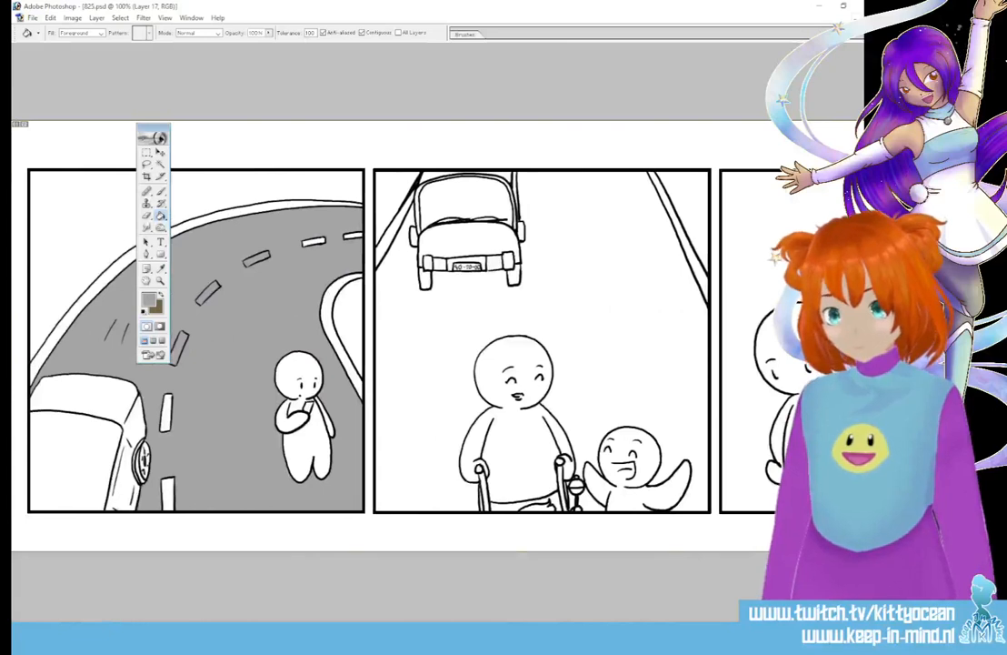
pyautogui.moveTo(200, 640)
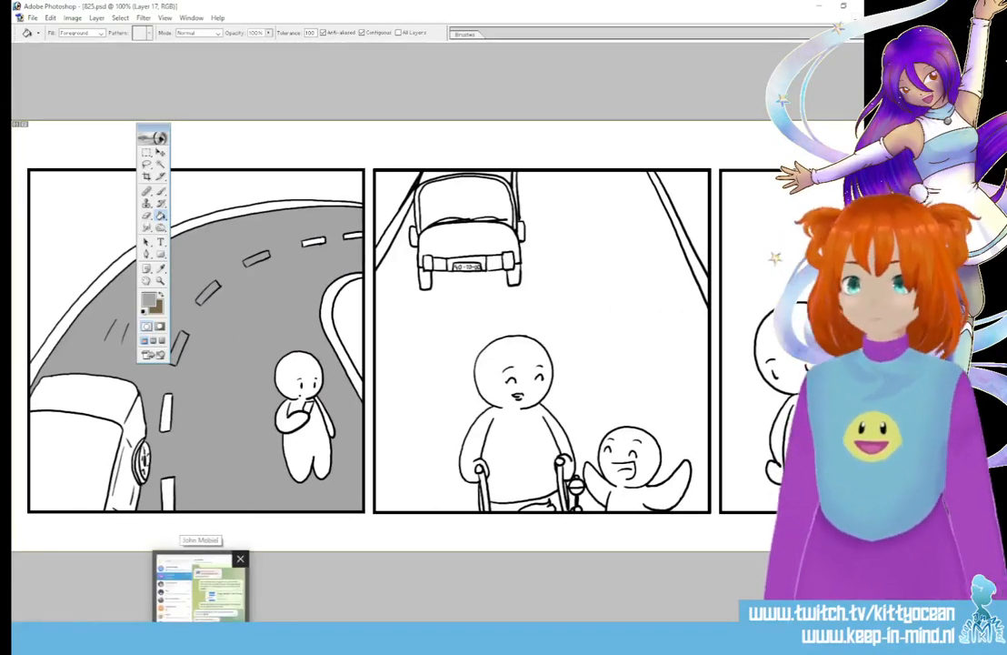
pyautogui.click(148, 300)
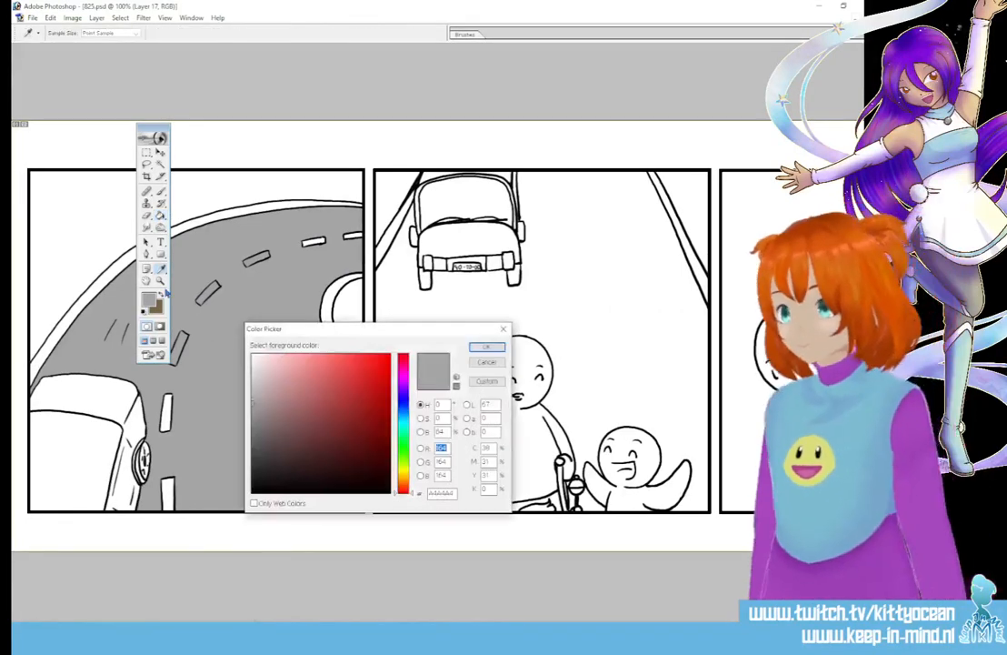
pyautogui.click(485, 347)
pyautogui.click(537, 309)
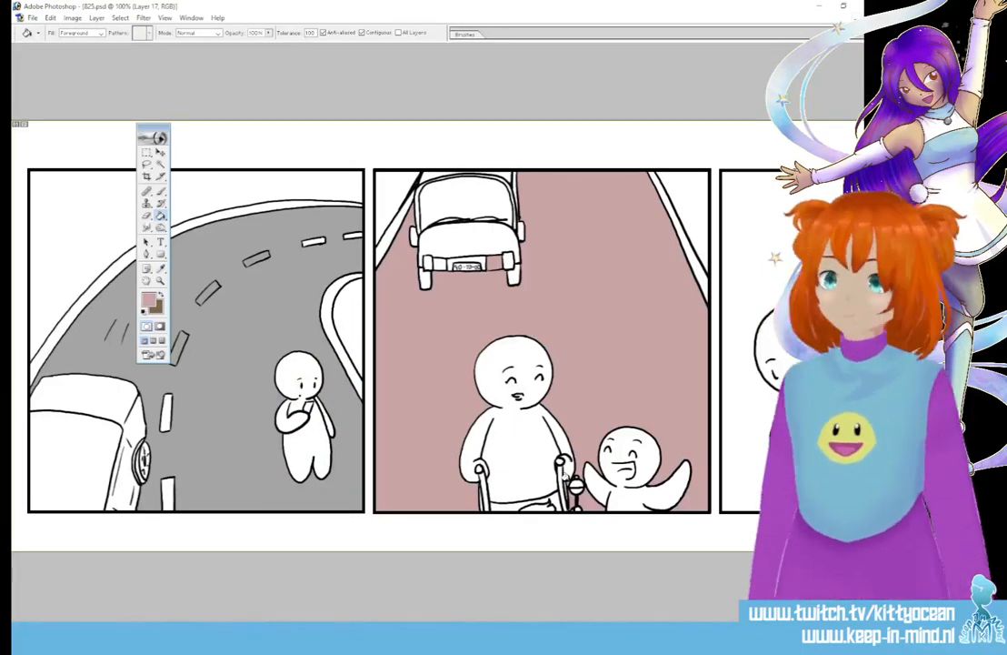
# Step: Fill the roadsides and curbs in the first two panels with pinkish gray B5AFAF
pyautogui.click(149, 300)
pyautogui.click(257, 393)
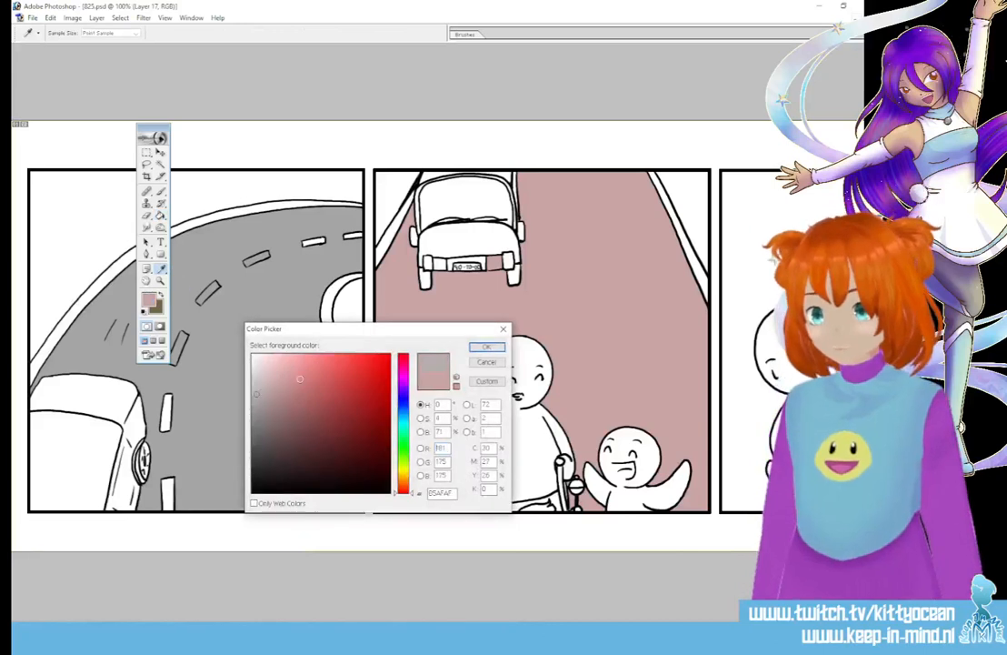
pyautogui.click(489, 349)
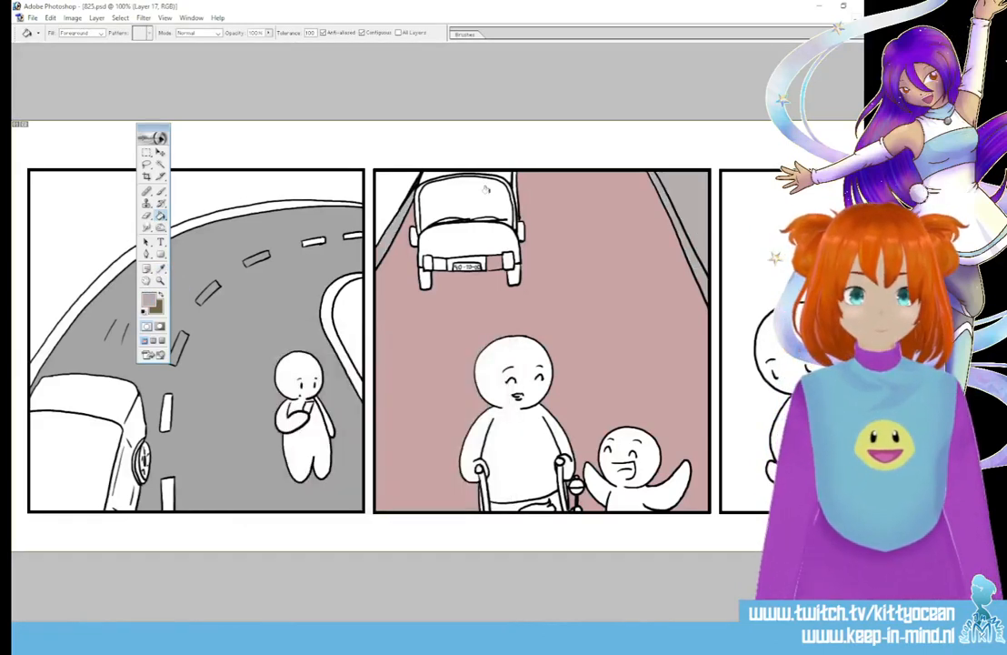
pyautogui.click(303, 193)
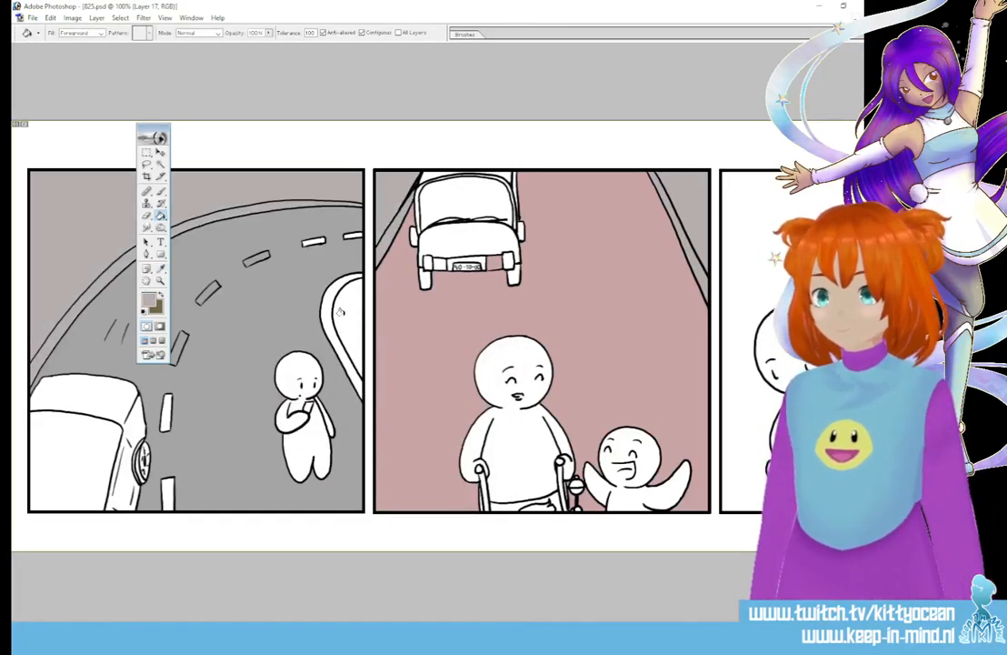
pyautogui.click(329, 341)
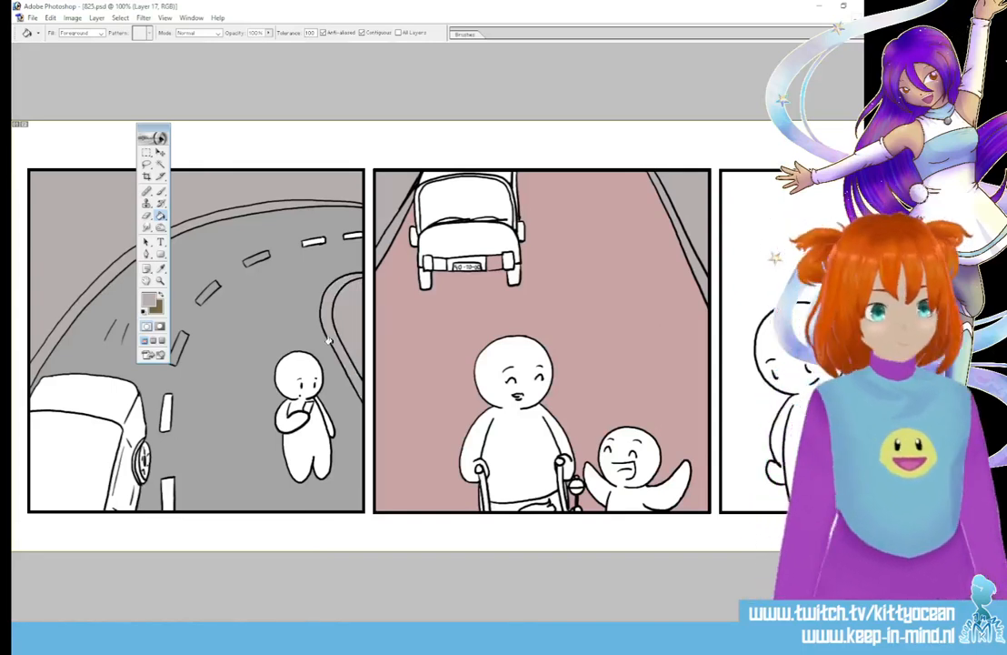
# Step: Fill the body and windows of the first panel's vehicle with a muted brick red around 9E6666
pyautogui.click(148, 299)
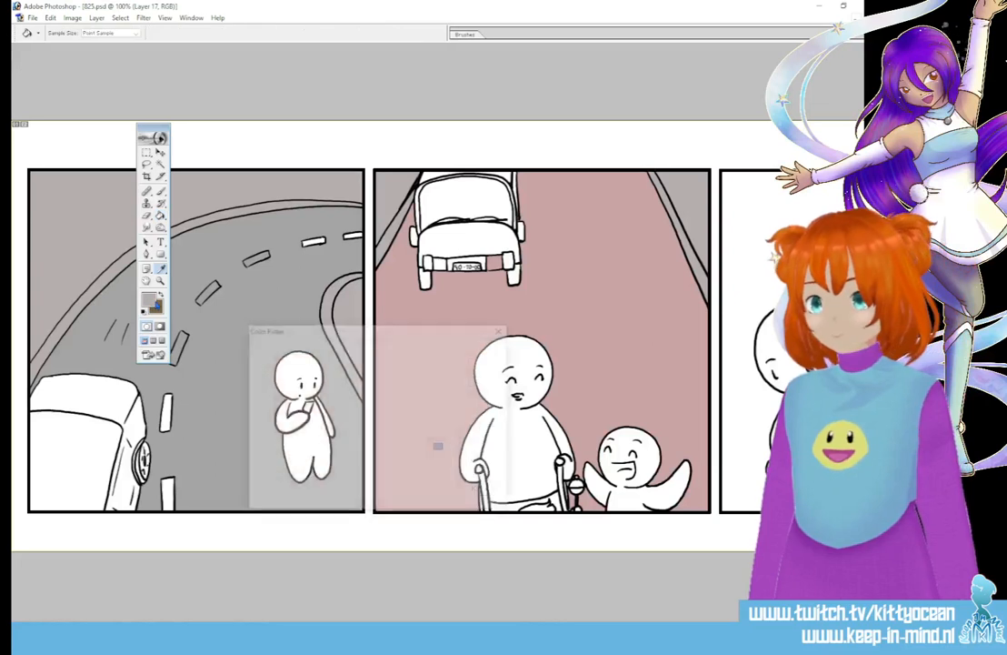
pyautogui.click(302, 405)
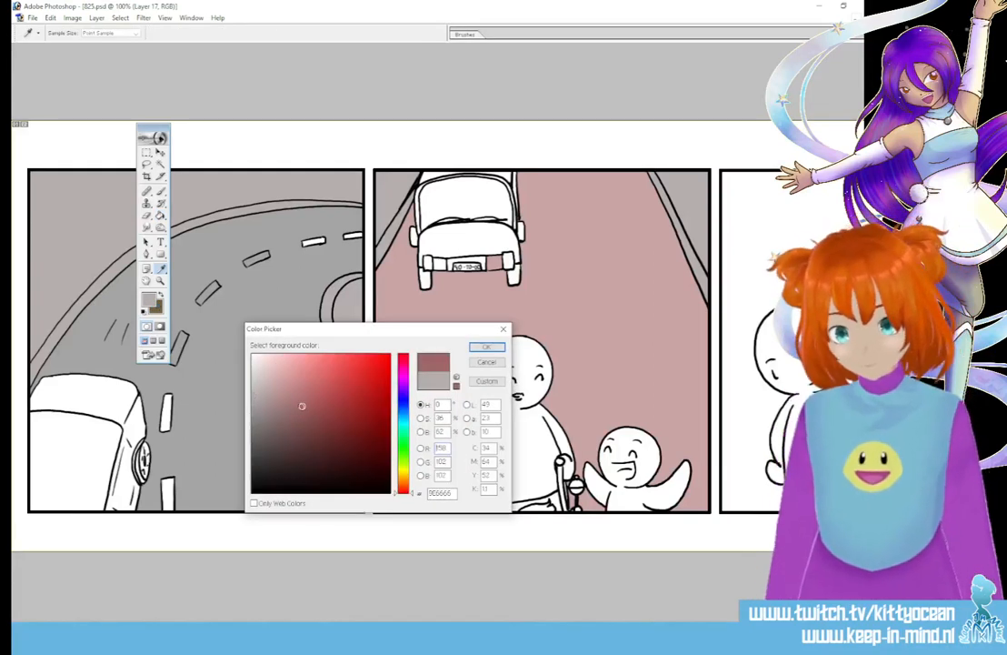
pyautogui.click(484, 347)
pyautogui.click(107, 434)
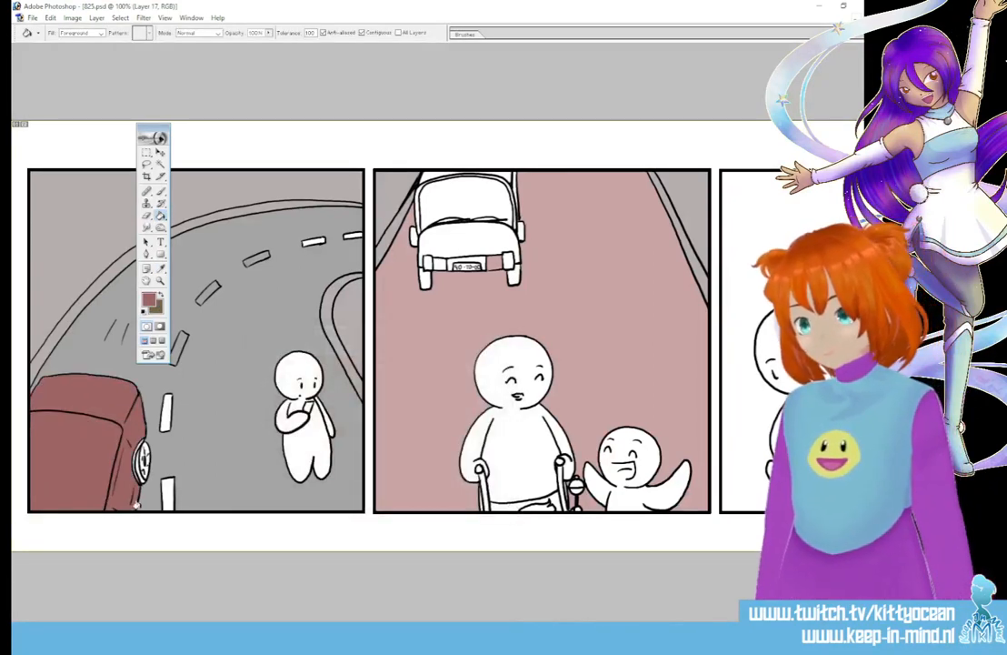
# Step: Fill the second panel's van bodywork and side mirrors with muted blue 4F5886
pyautogui.click(148, 299)
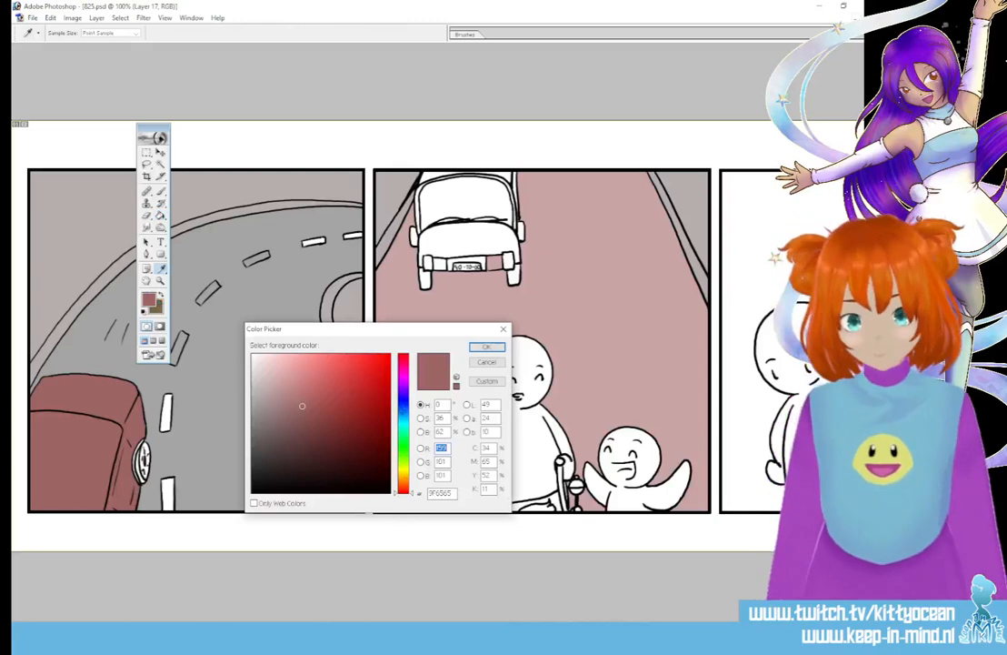
pyautogui.click(403, 404)
pyautogui.click(308, 419)
pyautogui.click(486, 346)
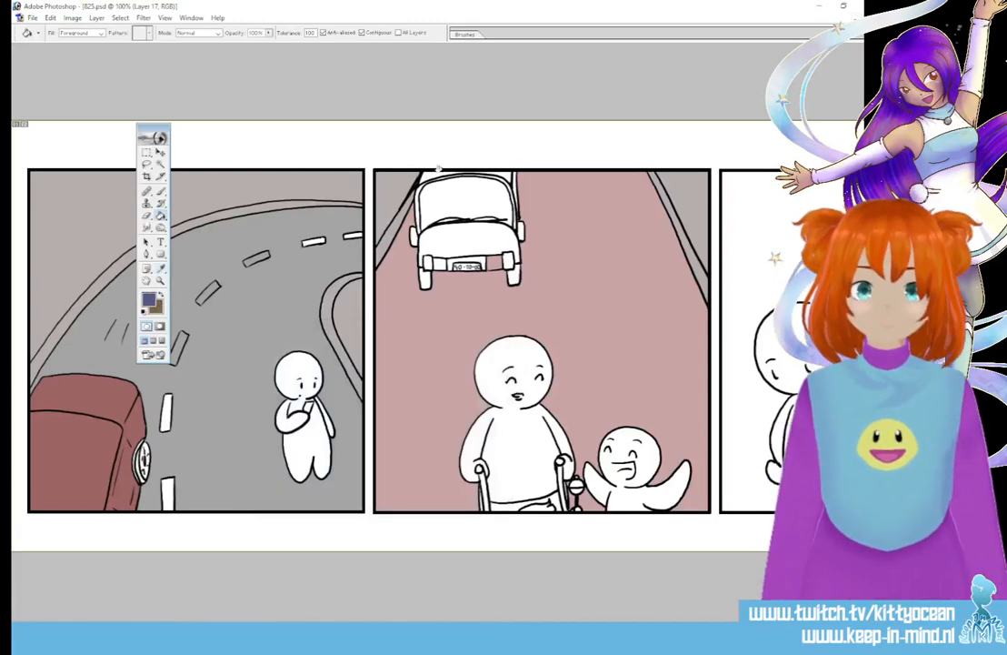
pyautogui.click(486, 234)
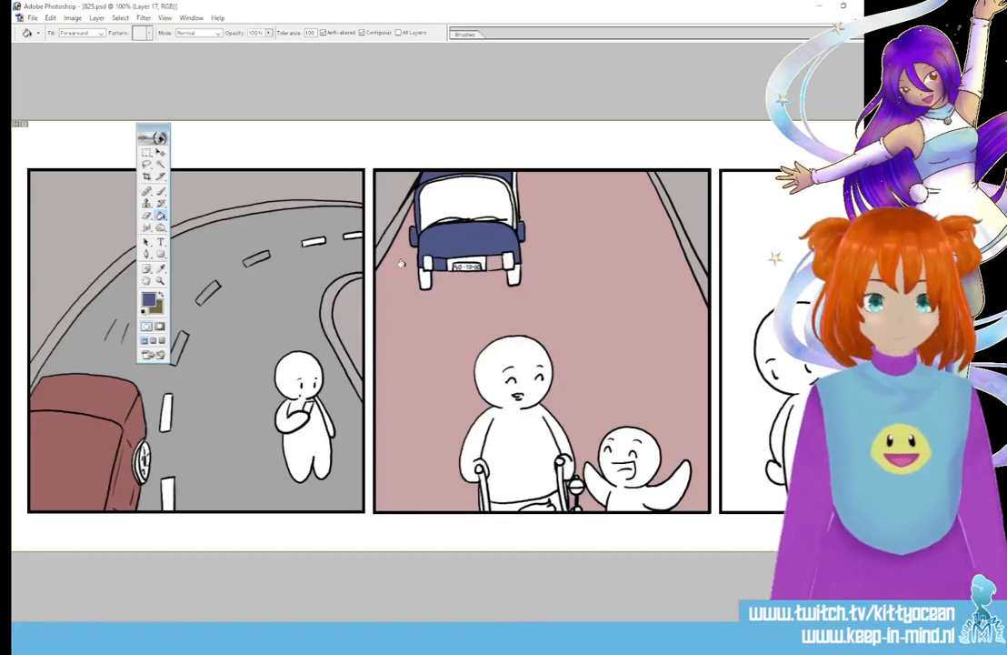
# Step: Choose a dark green with hue 120 and fill the walker's seat area between the handles in the second panel
pyautogui.click(148, 298)
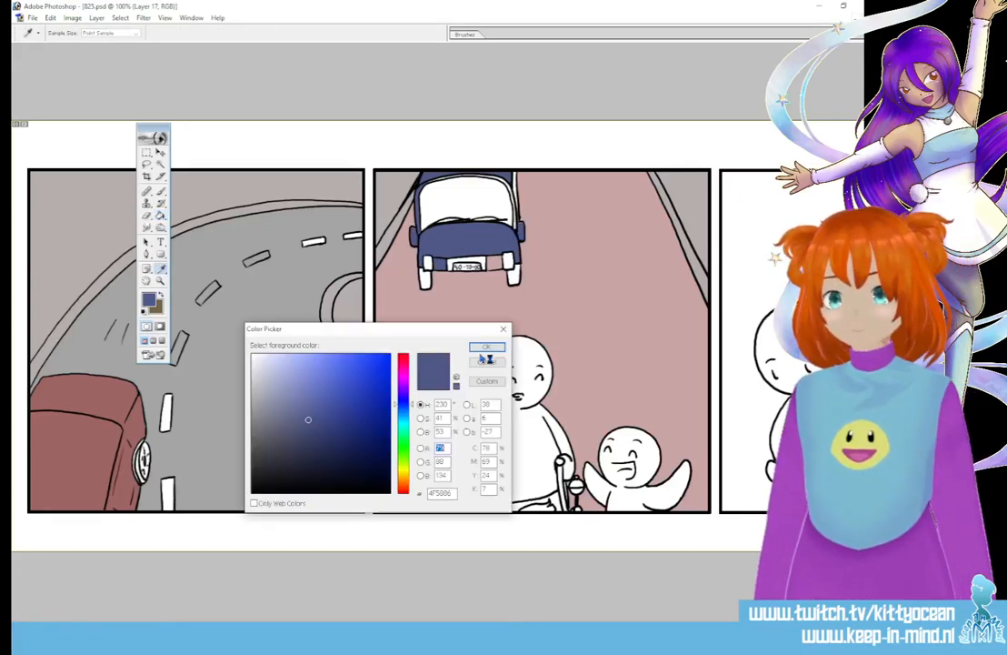
pyautogui.click(401, 448)
pyautogui.click(486, 347)
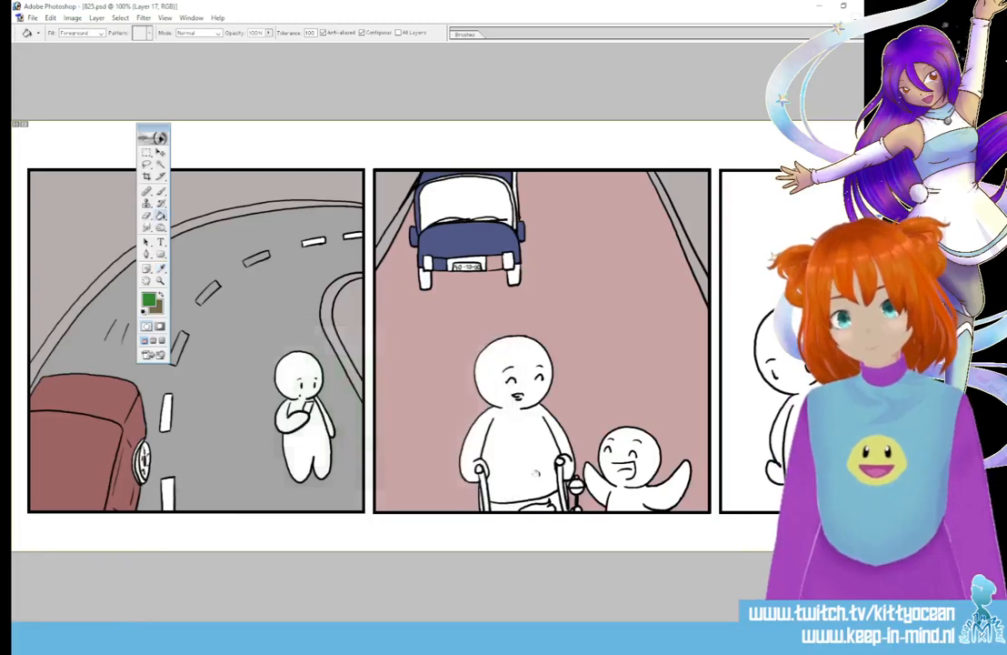
pyautogui.click(555, 494)
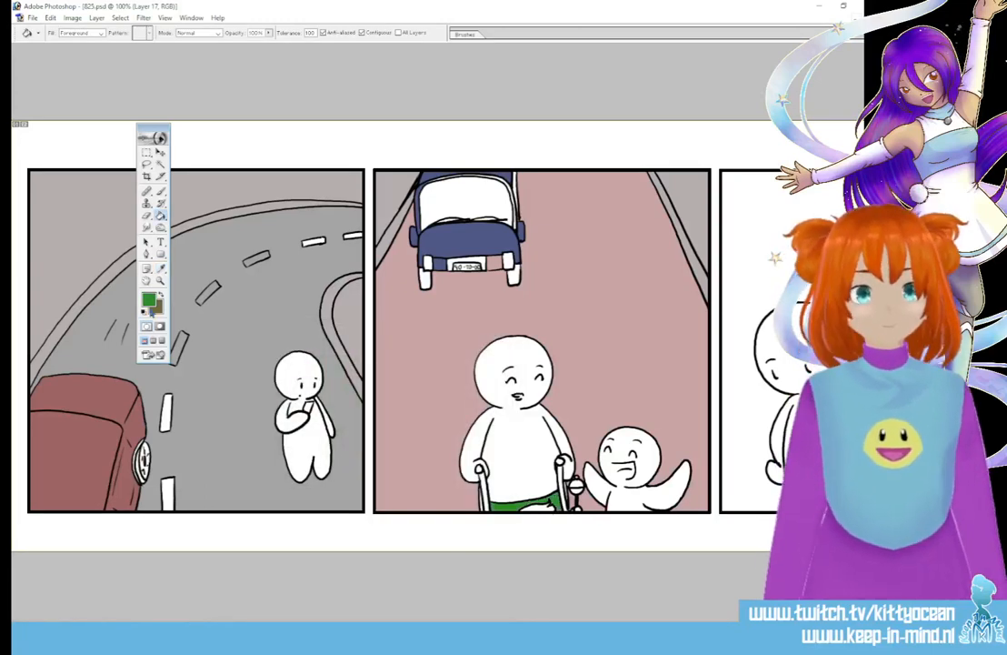
# Step: Fill the walker's frame in the second panel with grayish green 7F8C7F and the round bell beside it with light green
pyautogui.click(148, 300)
pyautogui.click(265, 416)
pyautogui.click(485, 348)
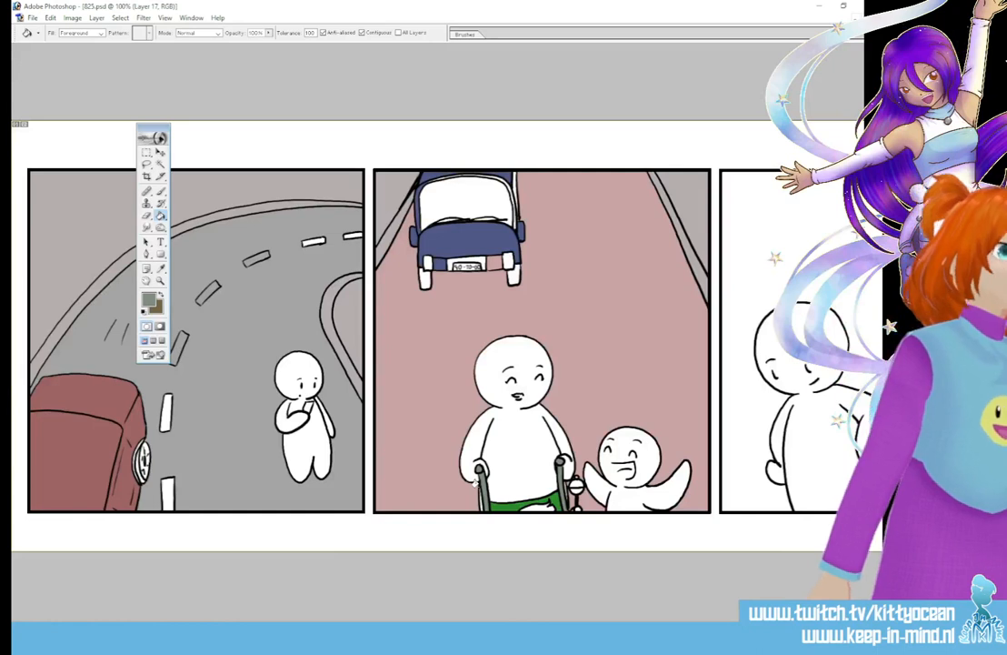
pyautogui.click(146, 300)
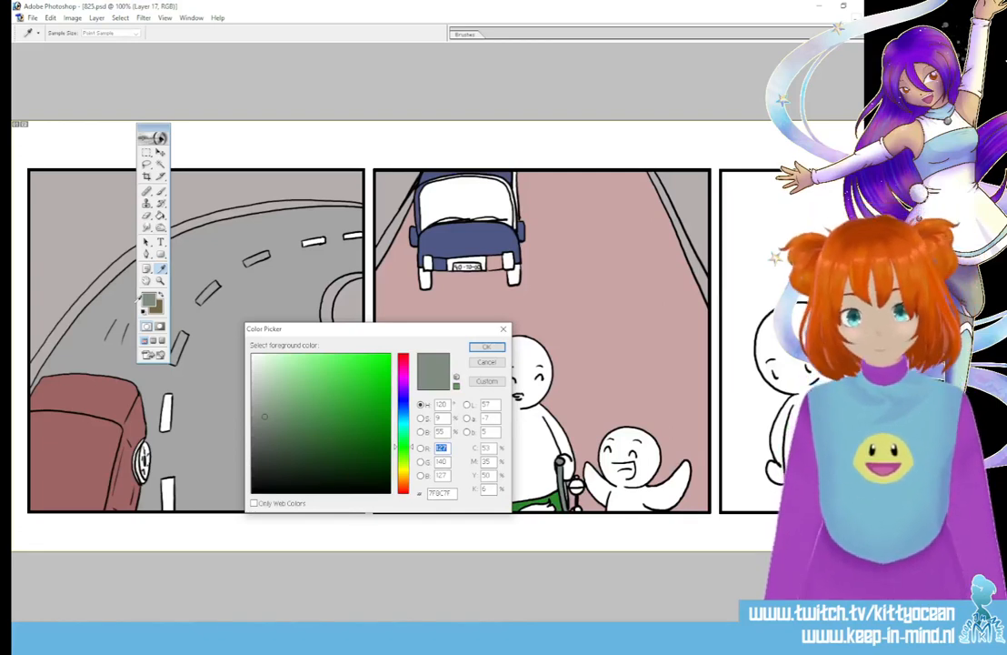
pyautogui.click(313, 392)
pyautogui.click(486, 348)
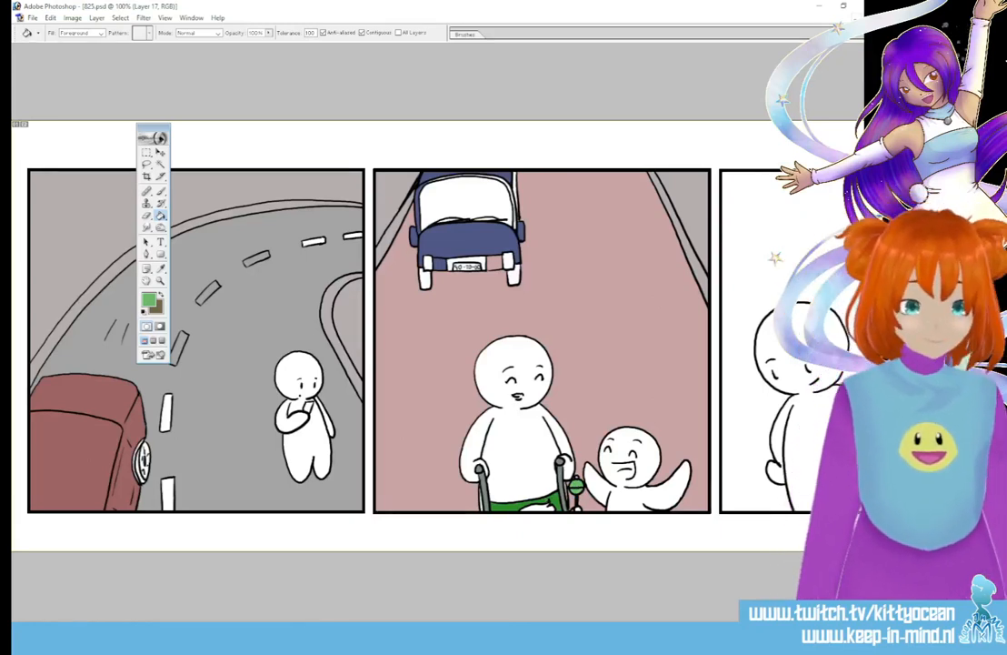
# Step: Mix a beige skin colour with hue 37 and fill the right figure's face in the third panel
pyautogui.hscroll(5, 409, 341)
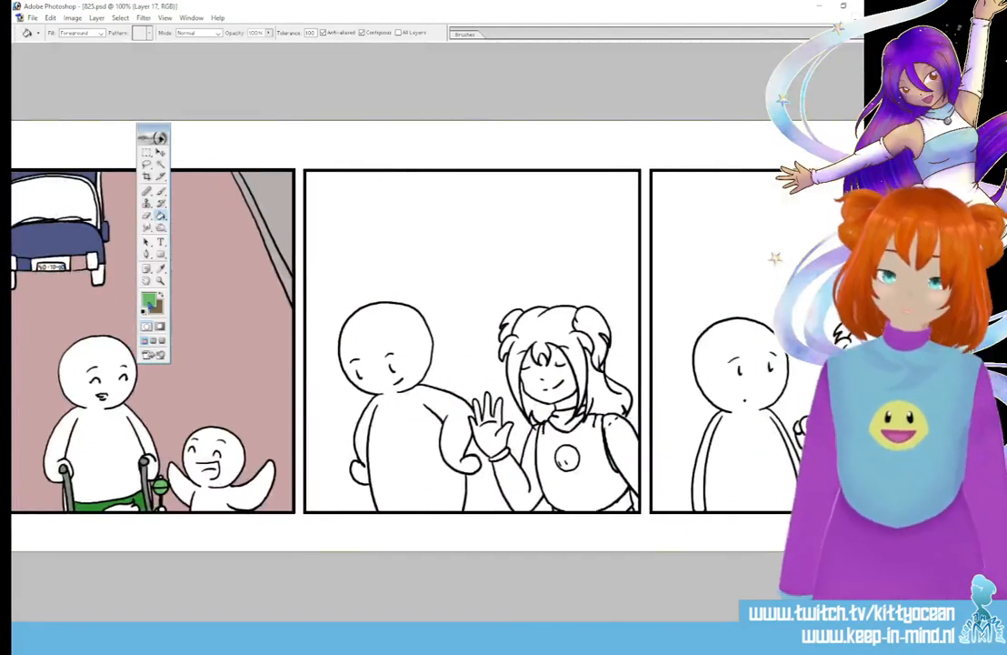
pyautogui.click(150, 302)
pyautogui.click(404, 475)
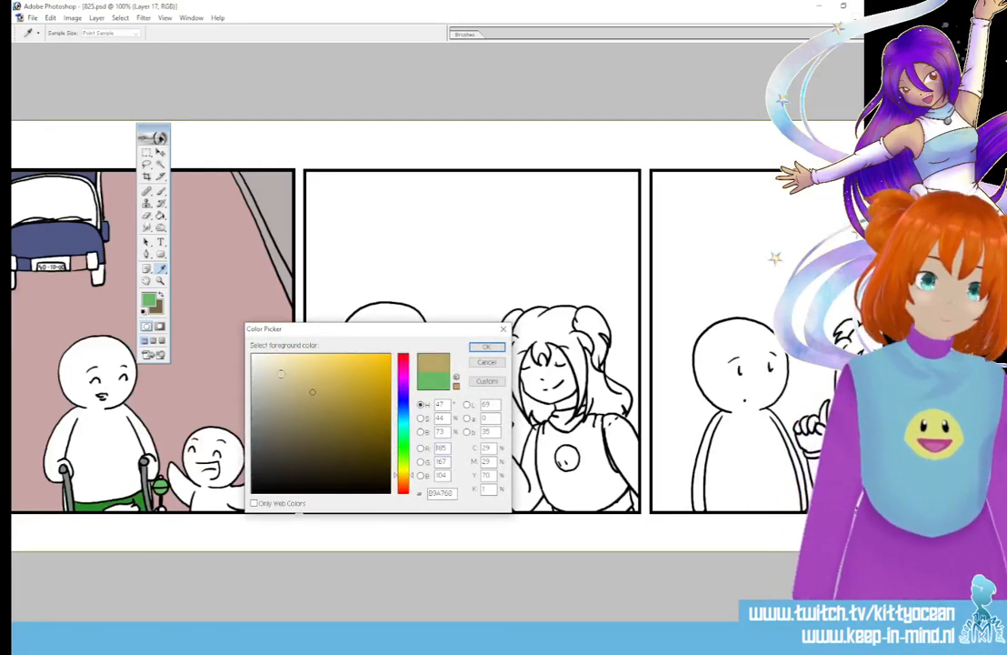
pyautogui.click(404, 478)
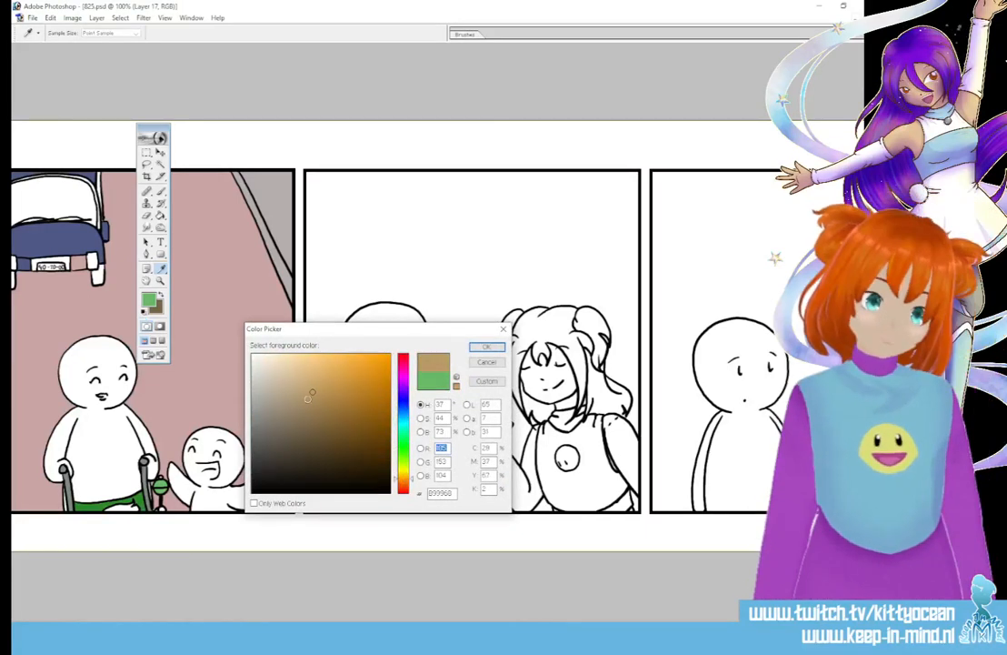
pyautogui.click(486, 346)
pyautogui.press('g')
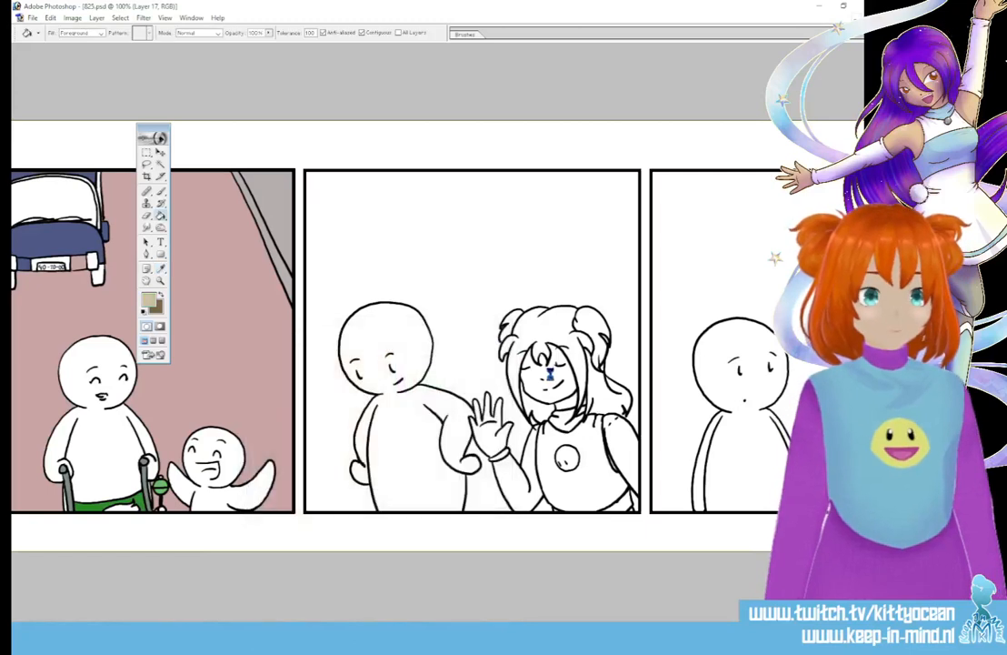
pyautogui.click(550, 374)
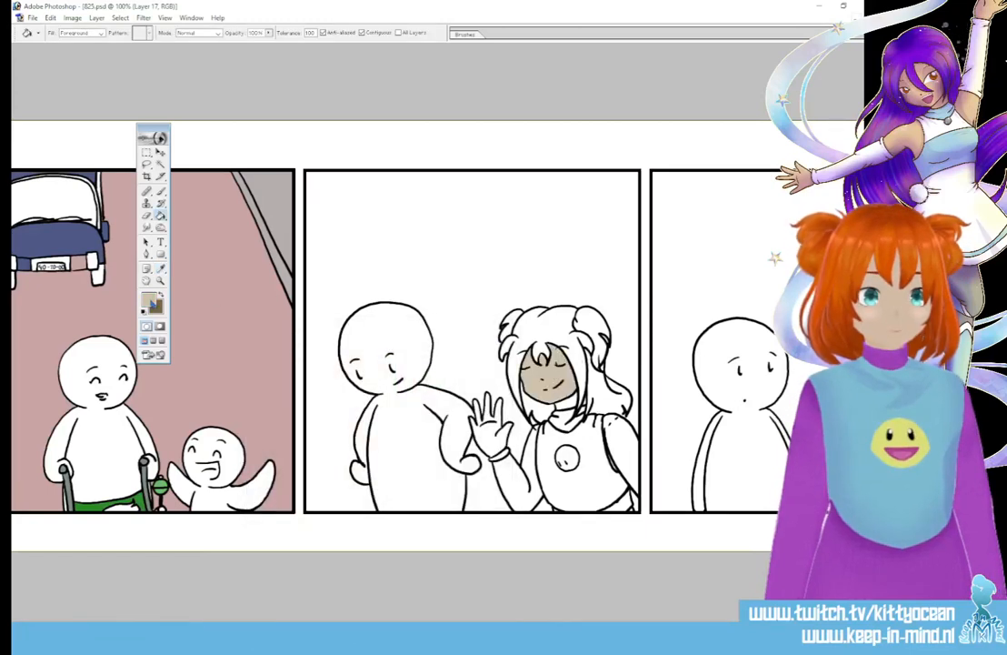
# Step: Fill the right figure's neck and hand in the third panel and face and hand in the fourth with beige C9BBA6
pyautogui.press('i')
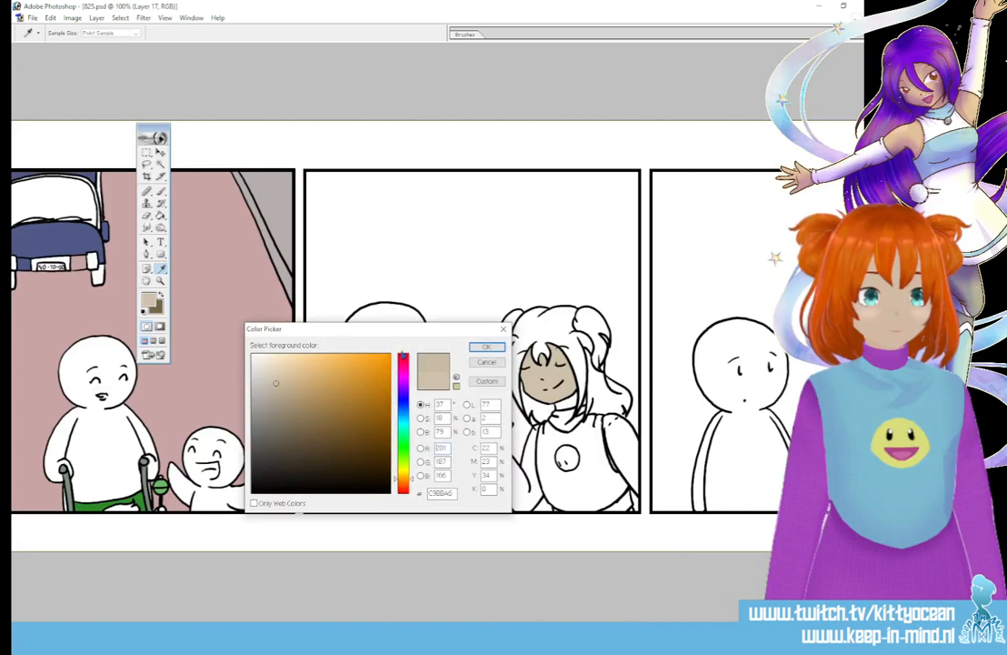
pyautogui.press('Return')
pyautogui.press('g')
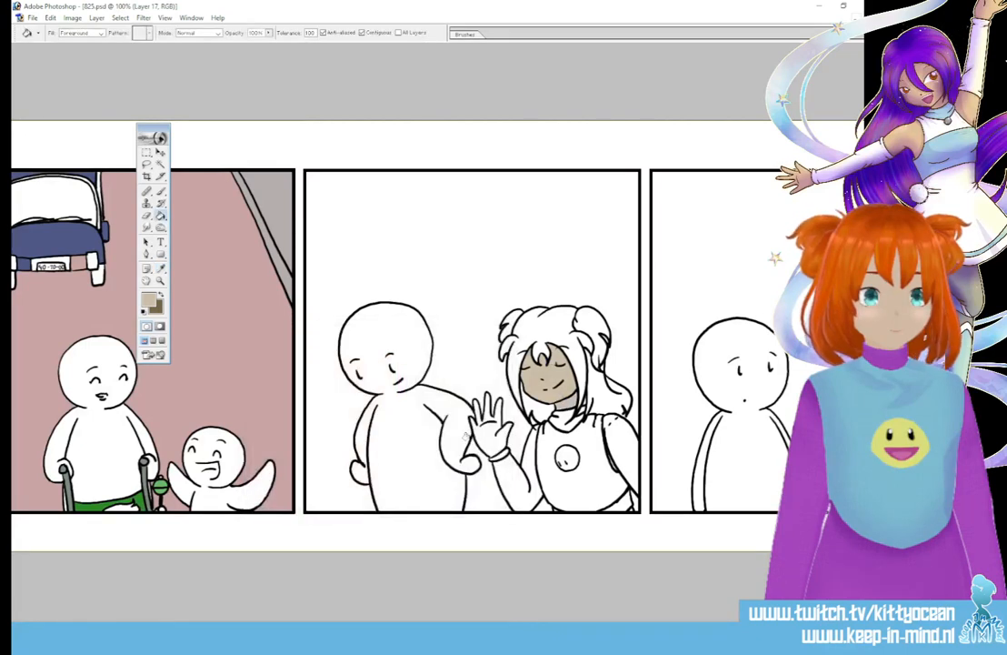
pyautogui.click(503, 424)
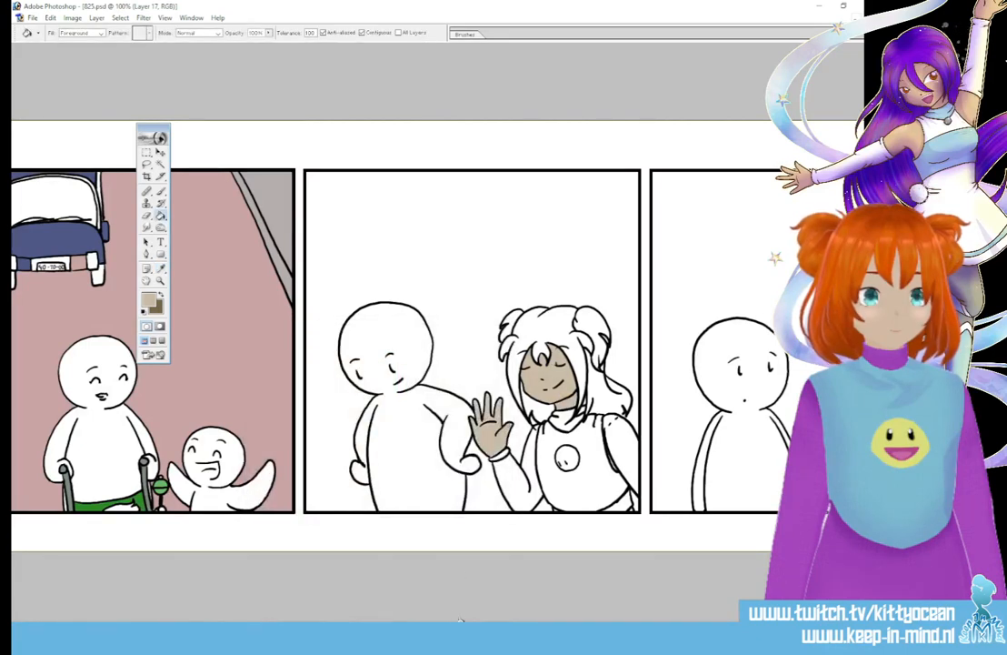
pyautogui.hscroll(3, 460, 621)
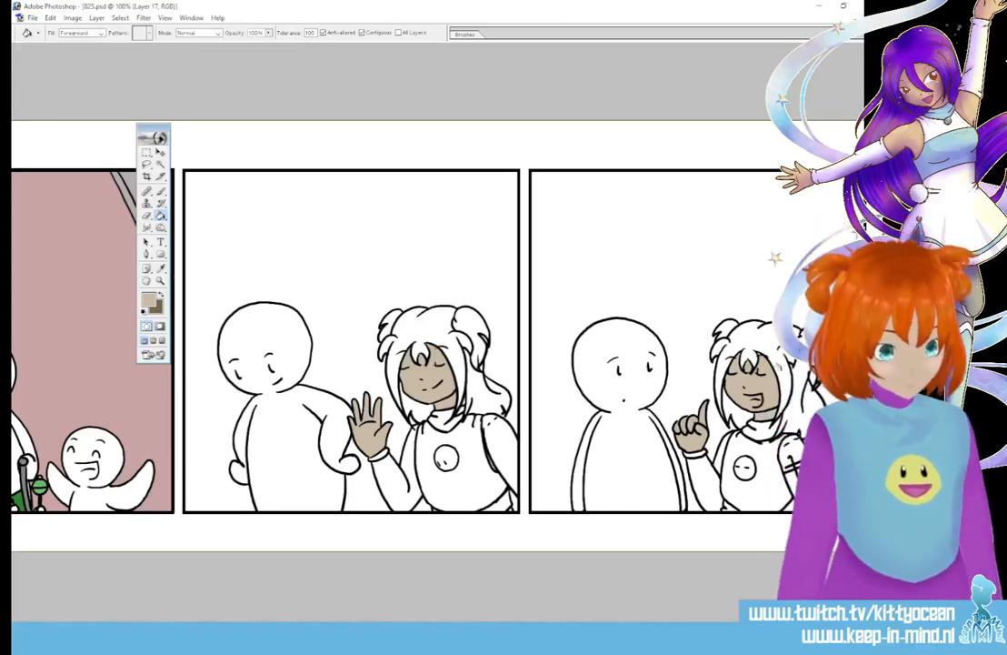
# Step: Mix orange DF7D35 and fill all sections of the right figure's hair in the third panel
pyautogui.click(161, 191)
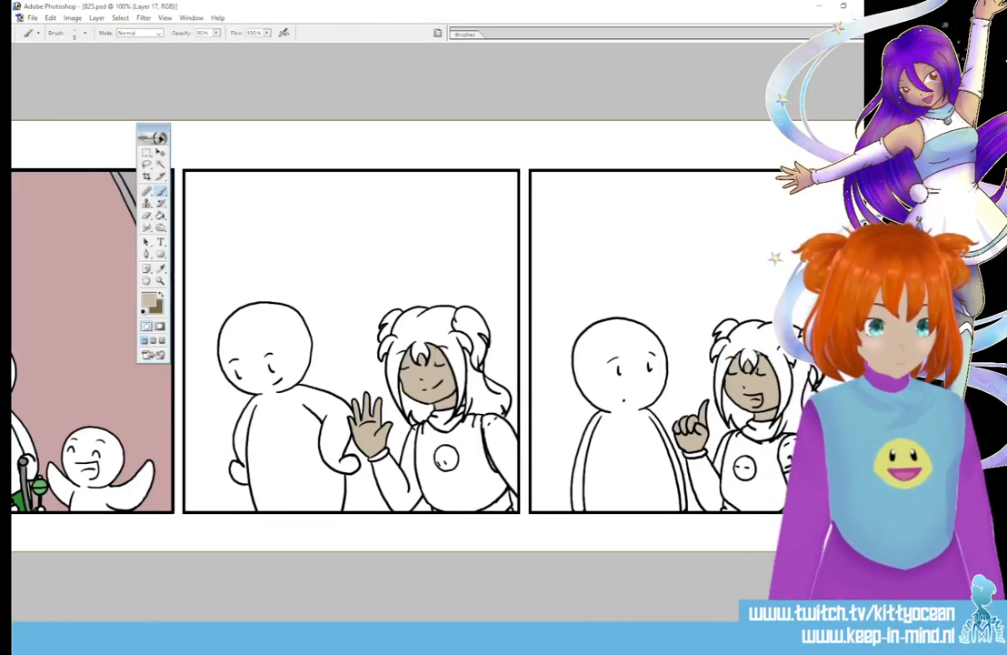
pyautogui.click(150, 306)
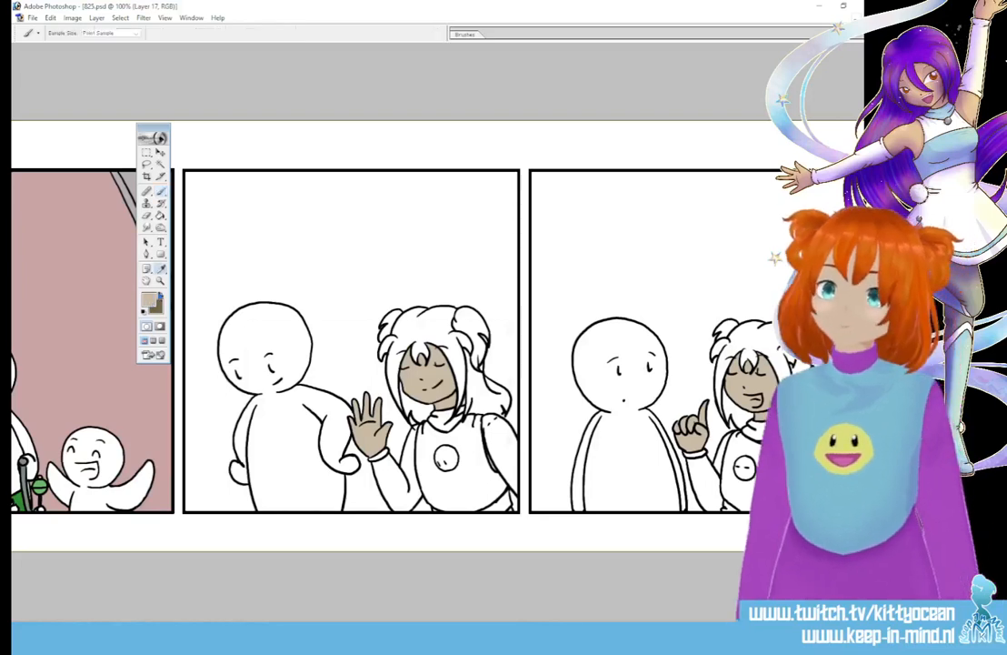
pyautogui.click(401, 483)
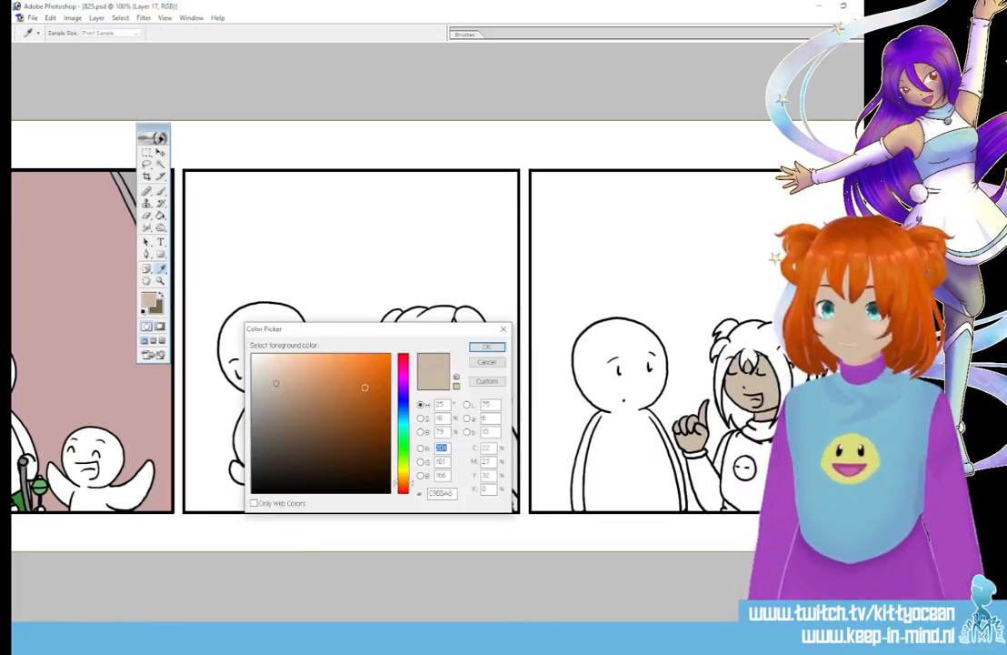
pyautogui.click(368, 378)
pyautogui.click(357, 371)
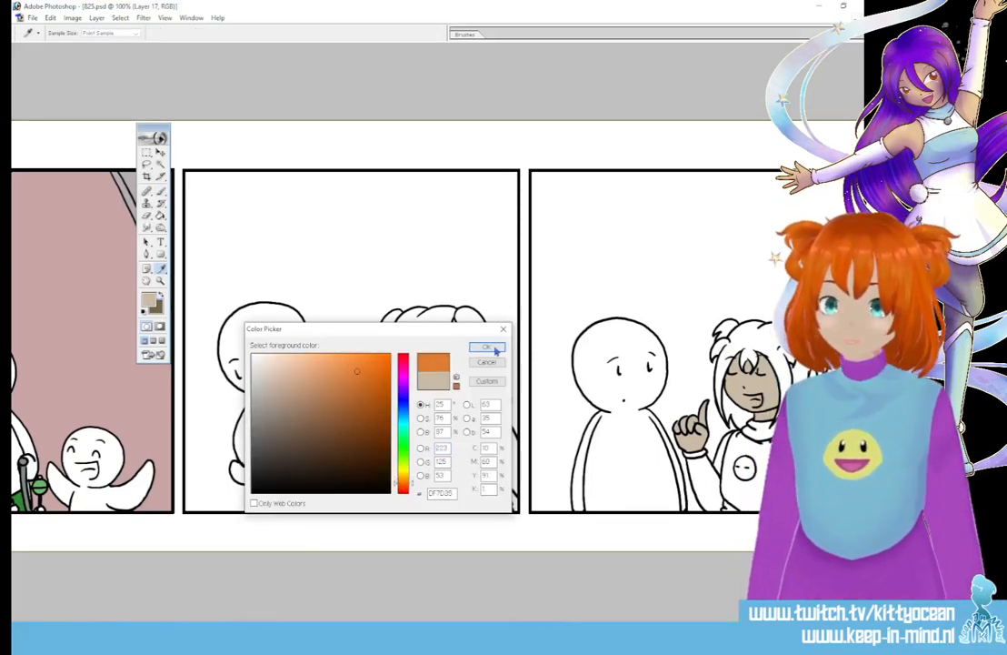
pyautogui.press('Return')
pyautogui.press('g')
pyautogui.click(433, 325)
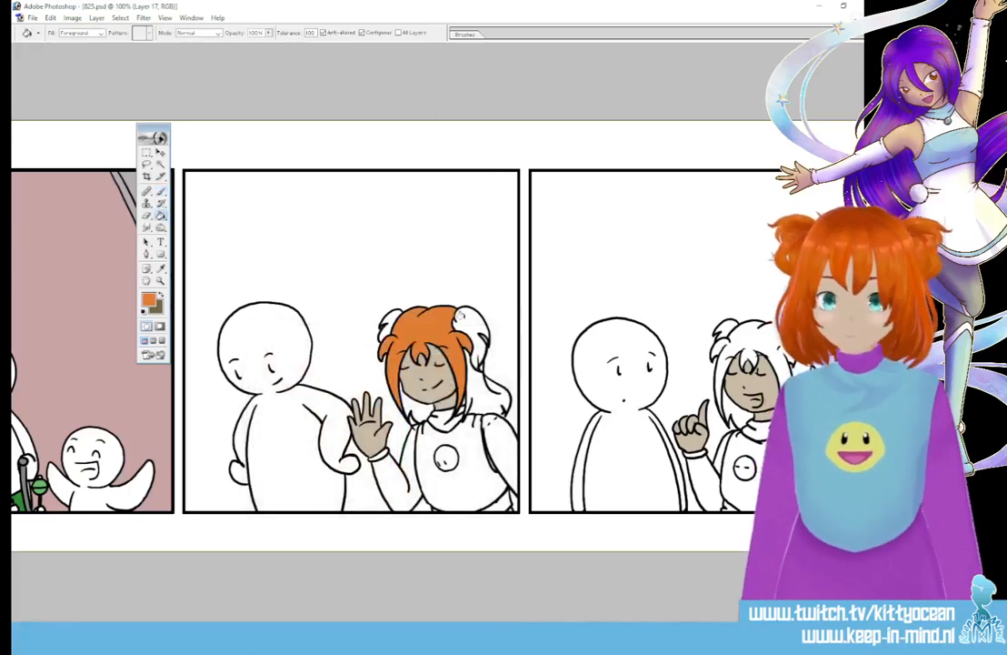
pyautogui.click(467, 322)
pyautogui.click(477, 394)
# Step: Undo the stray orange fill on the third panel's face and fill the right figure's hair in the fourth panel with orange
pyautogui.click(421, 360)
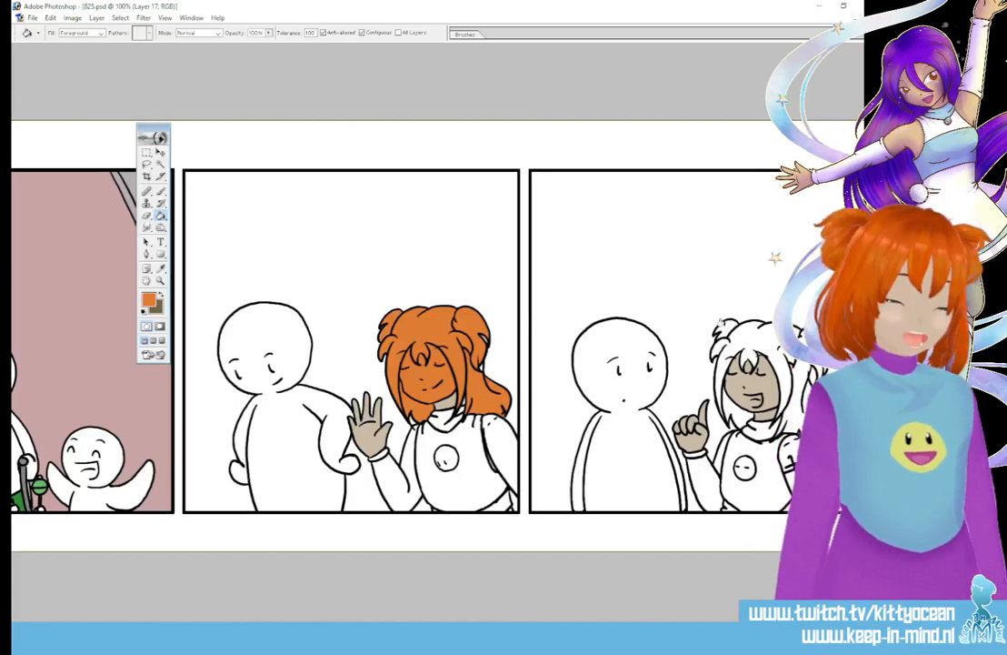
pyautogui.hotkey('ctrl', 'z')
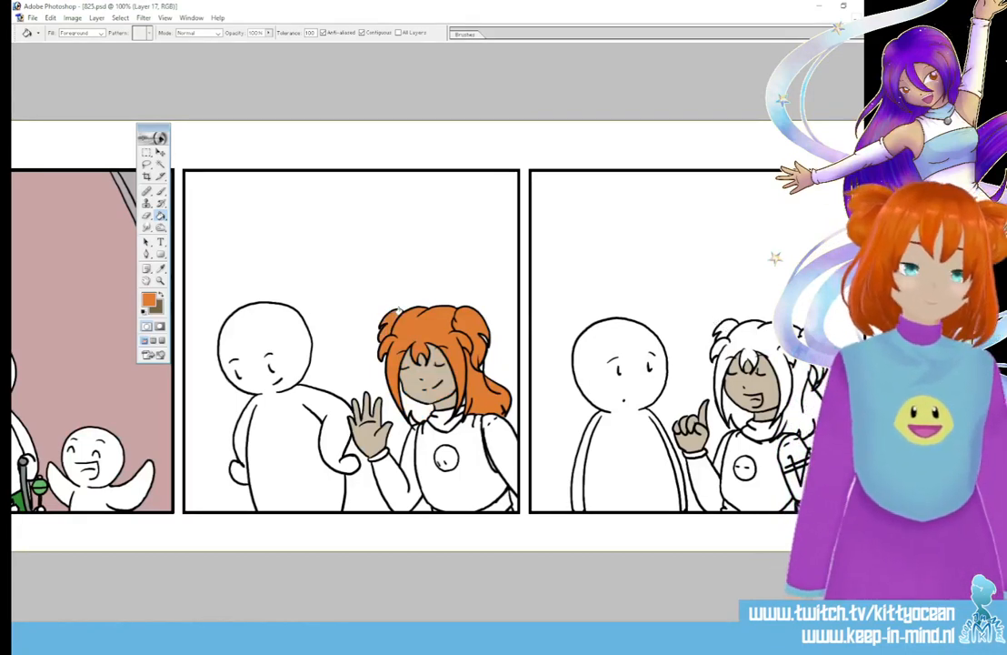
pyautogui.click(731, 341)
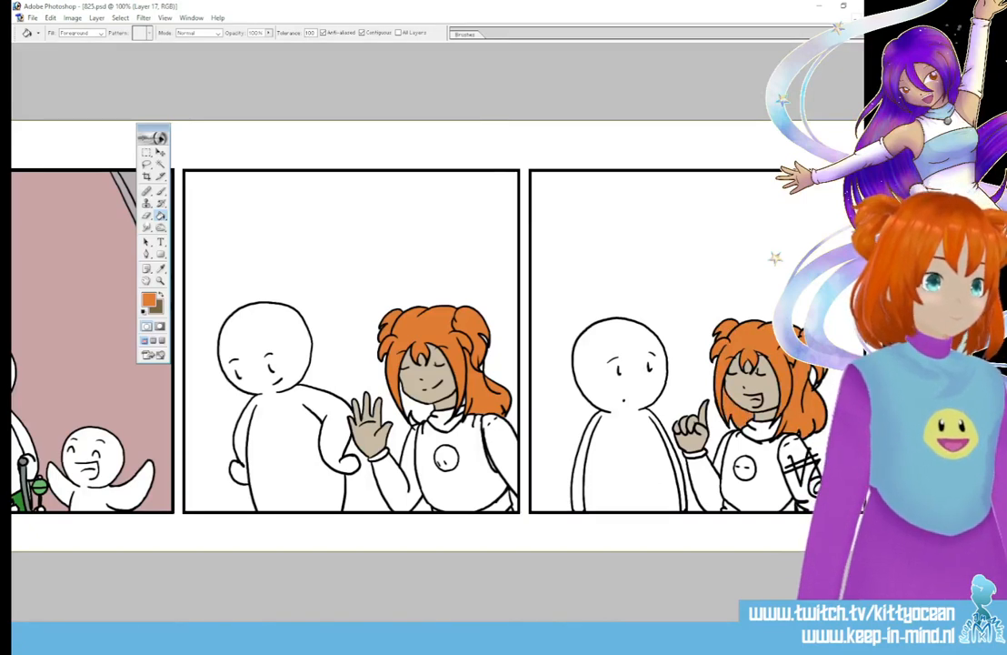
# Step: Shift the foreground colour to a vivid purple and fill the right figure's collar in the third panel
pyautogui.click(149, 300)
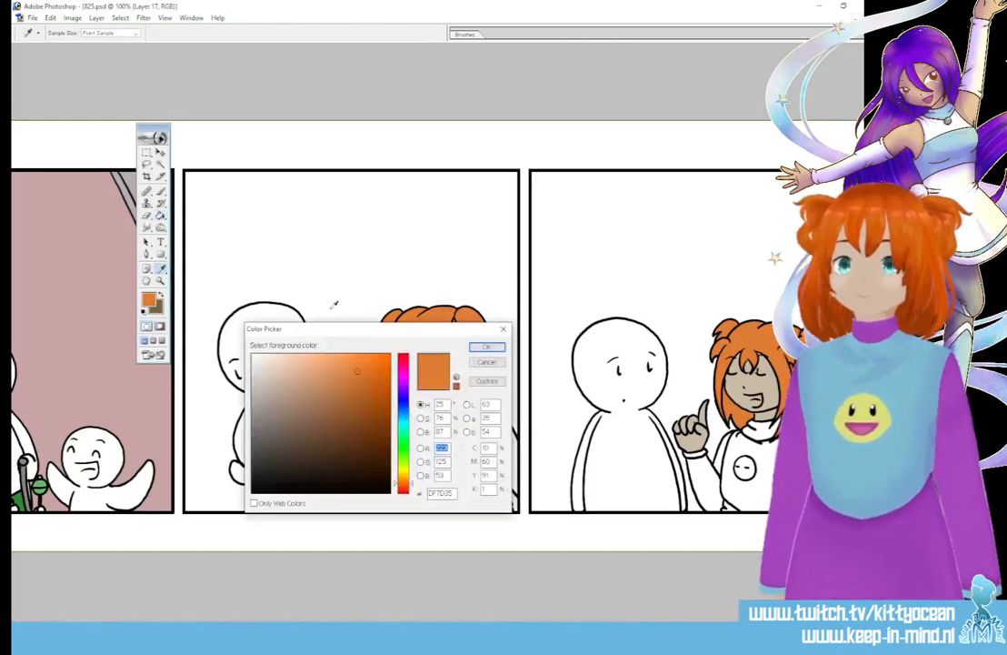
pyautogui.click(403, 383)
pyautogui.click(486, 347)
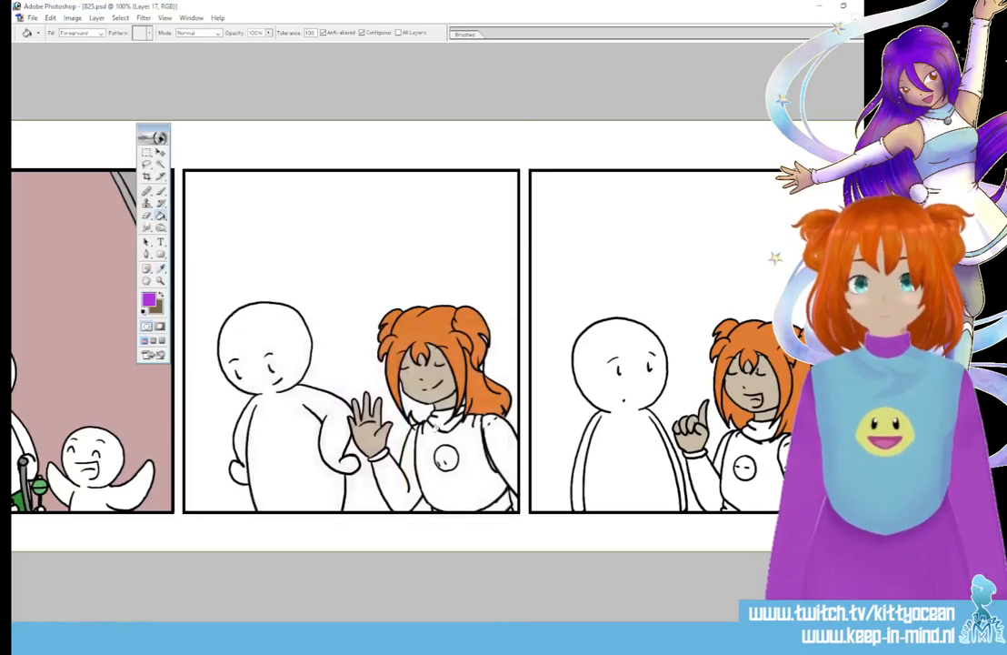
pyautogui.click(439, 422)
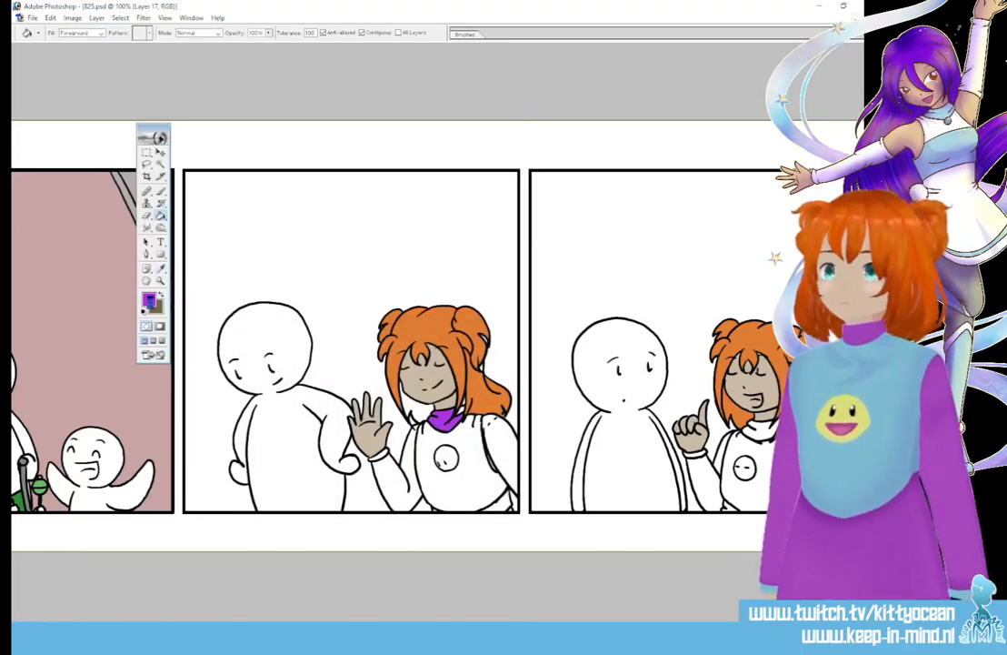
# Step: Soften the purple to A05DDF and fill the right figure's collar and sleeves in the third and fourth panels
pyautogui.click(160, 268)
pyautogui.click(149, 300)
pyautogui.moveTo(357, 371); pyautogui.dragTo(332, 370)
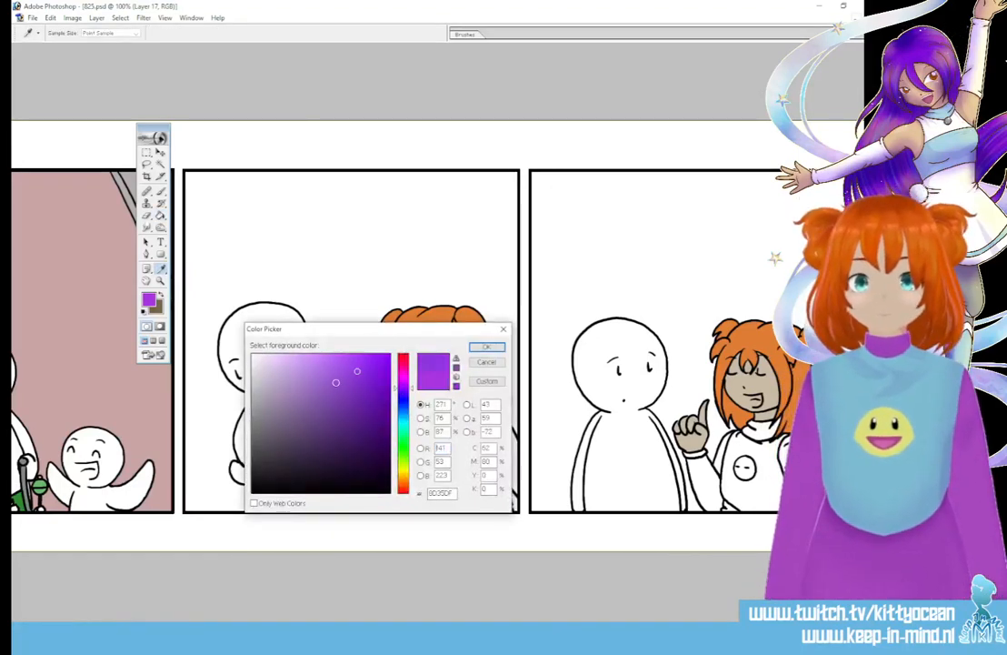
pyautogui.click(487, 349)
pyautogui.press('g')
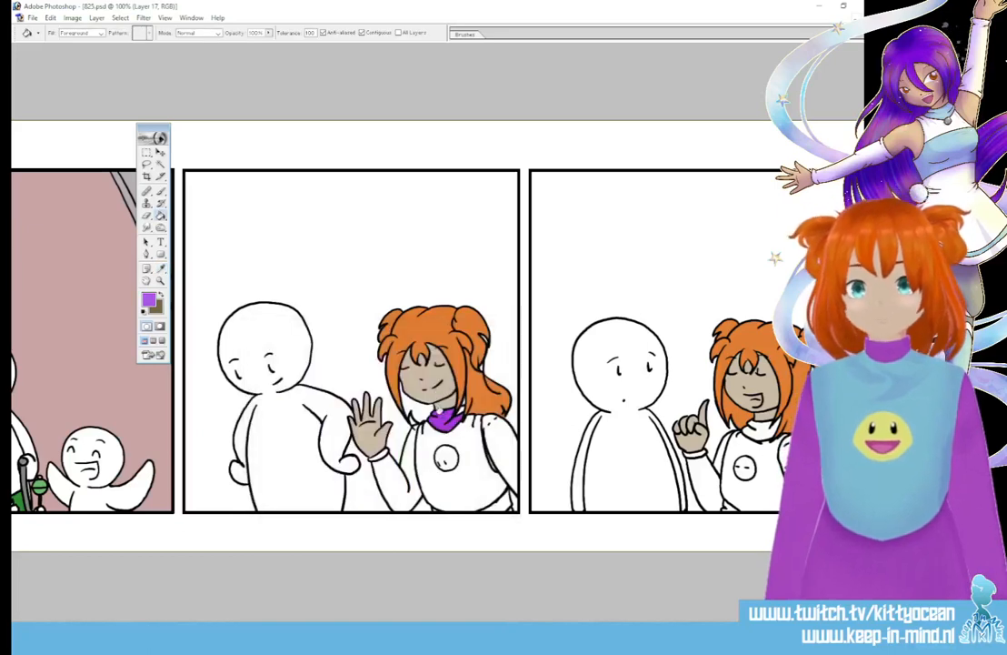
pyautogui.click(391, 491)
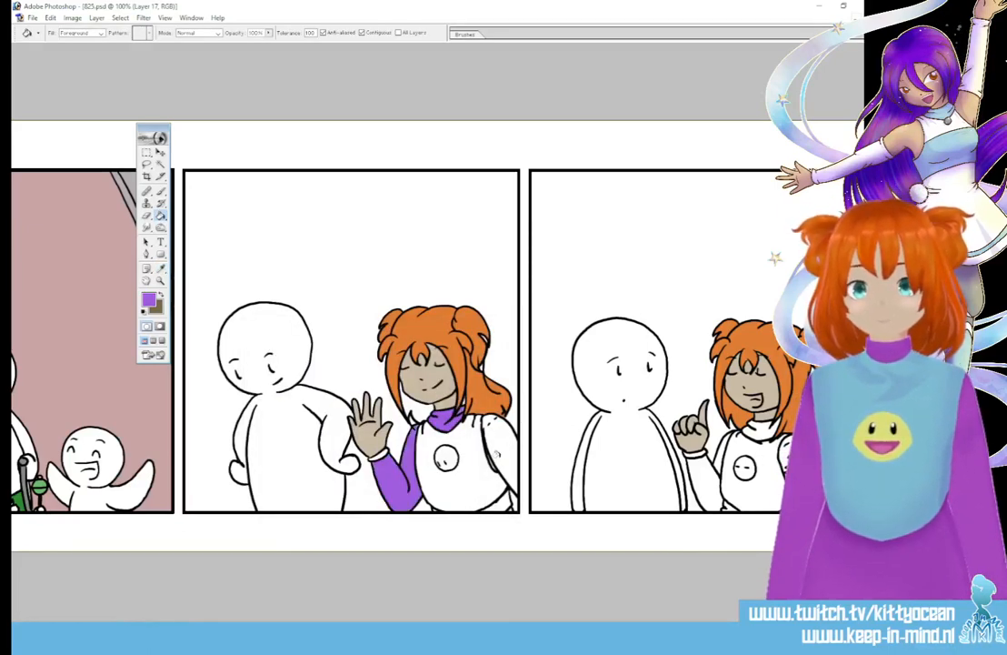
pyautogui.click(499, 456)
pyautogui.click(501, 503)
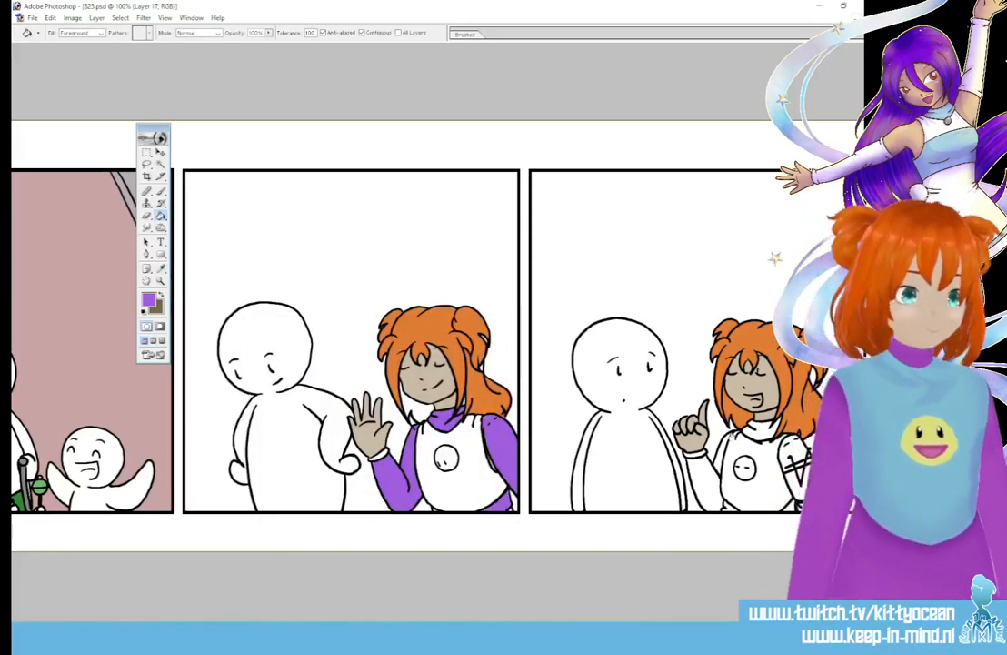
pyautogui.click(760, 424)
pyautogui.click(705, 482)
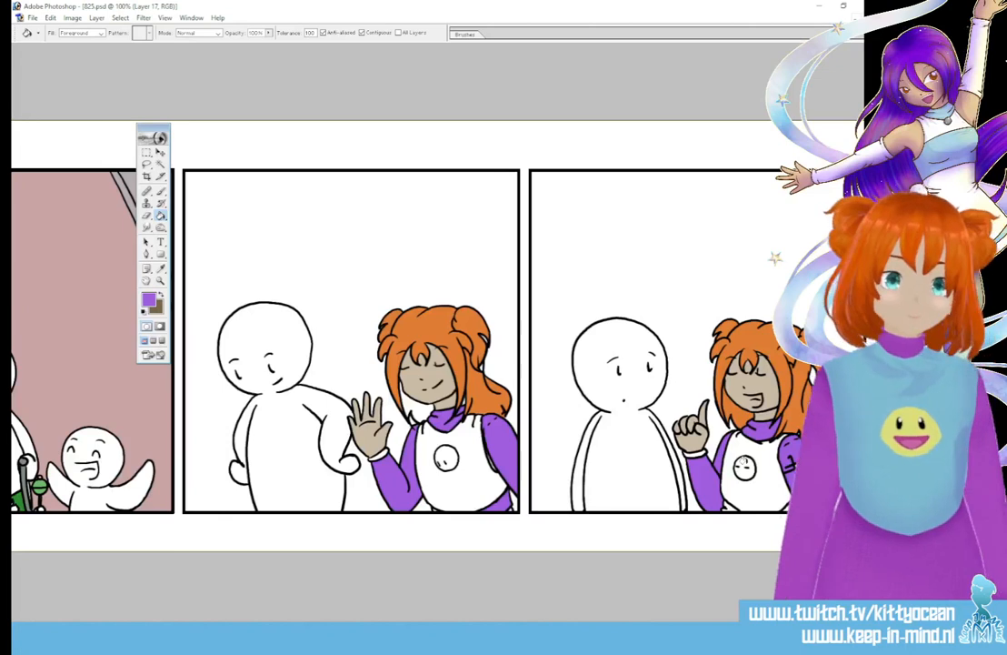
# Step: Mix light blue 87B8E2 and fill the right figure's tunic in the third and fourth panels
pyautogui.click(148, 298)
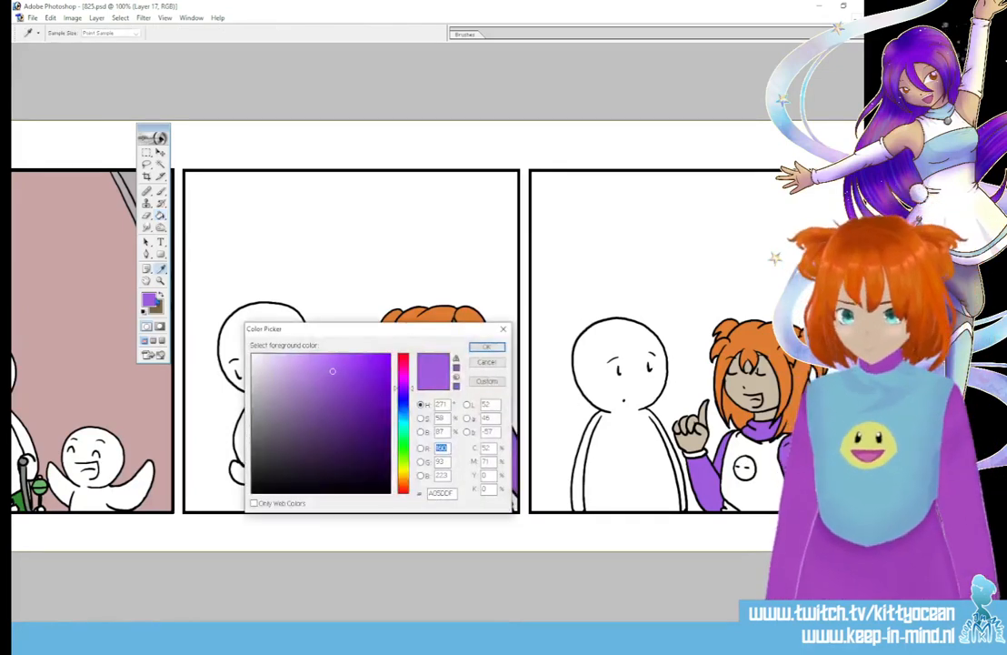
pyautogui.click(401, 413)
pyautogui.click(310, 365)
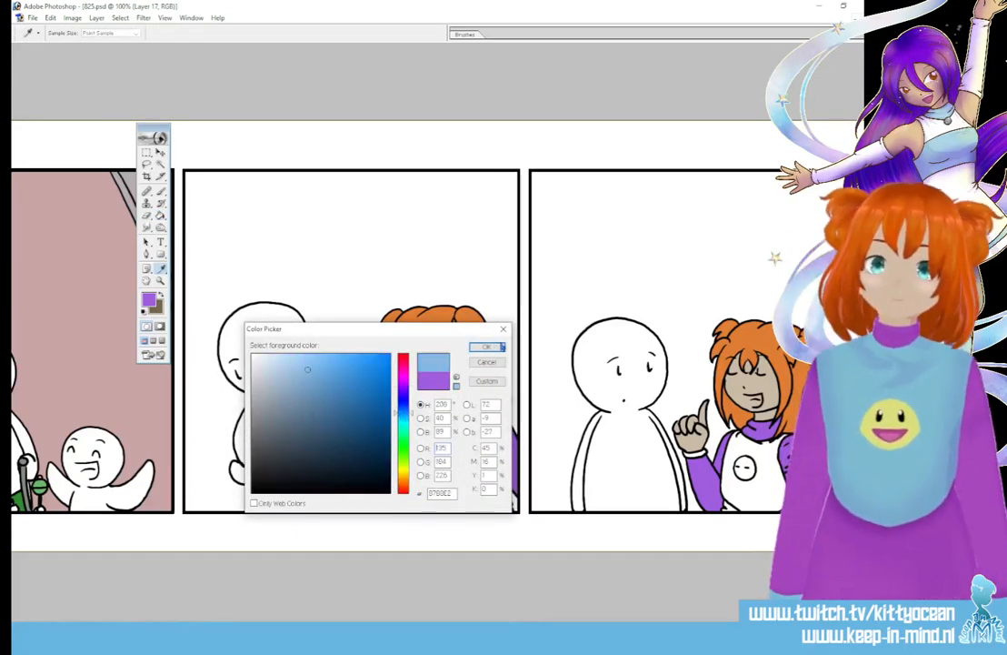
pyautogui.click(497, 346)
pyautogui.click(463, 443)
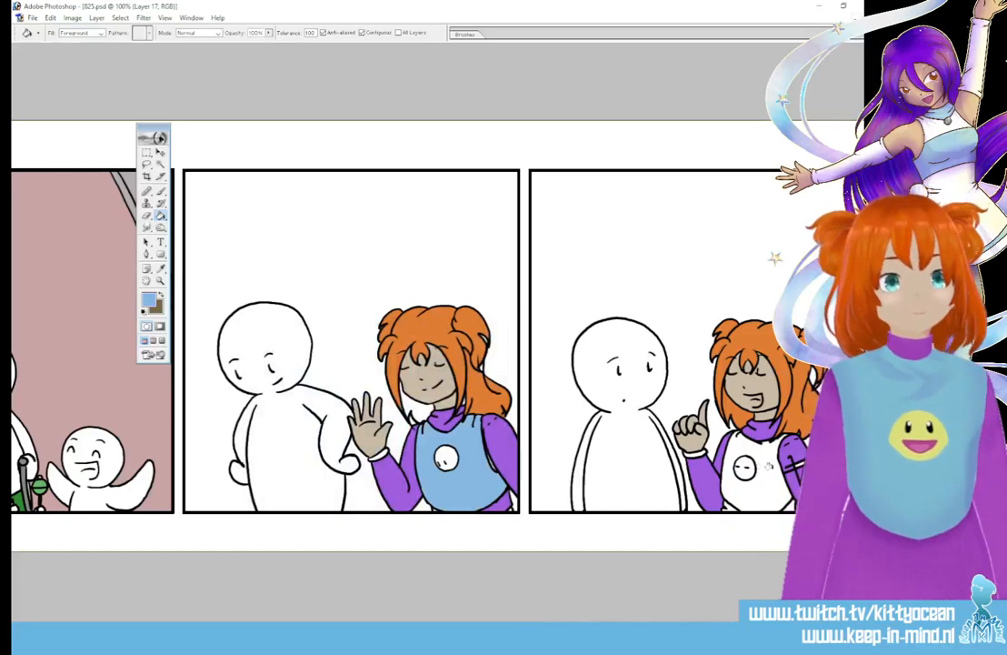
pyautogui.click(747, 494)
# Step: Mix soft yellow E2DA87 and fill the round smiley badge on the tunic in the third and fourth panels
pyautogui.click(148, 299)
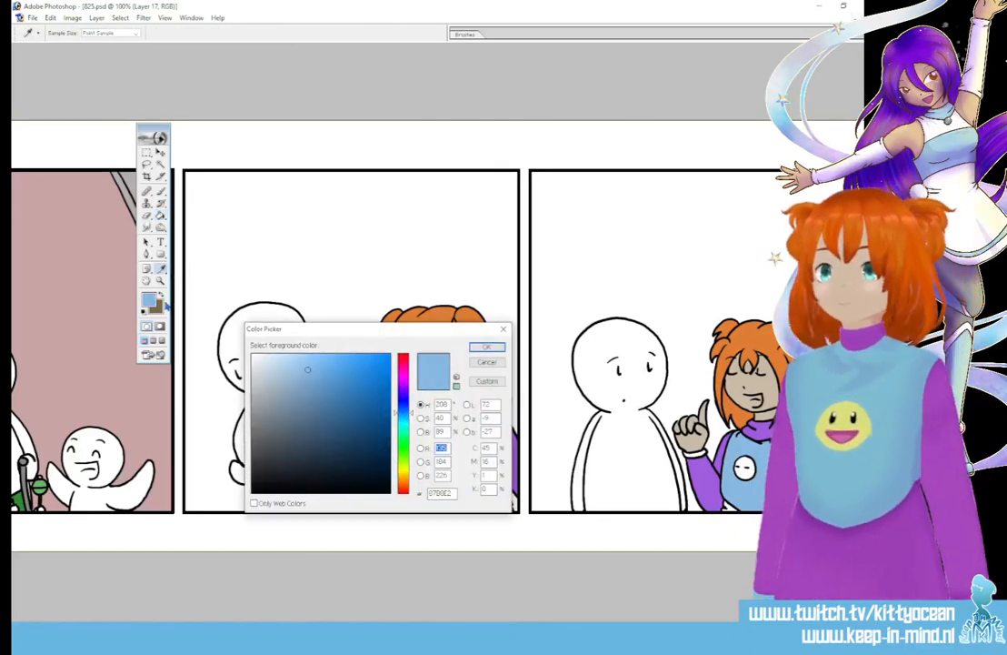
pyautogui.click(403, 471)
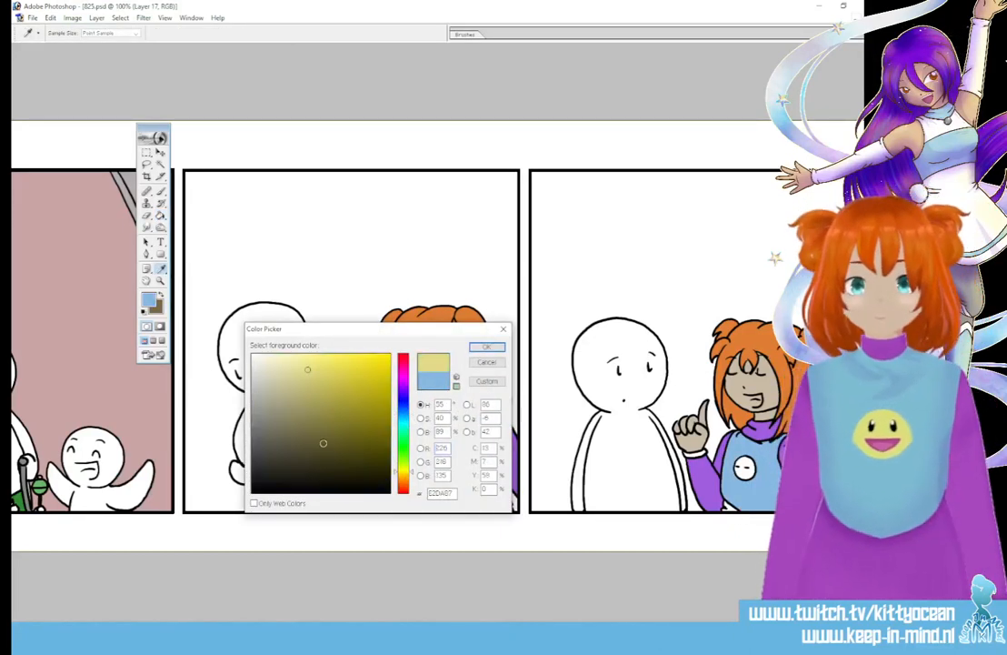
pyautogui.click(486, 347)
pyautogui.click(366, 423)
pyautogui.click(448, 457)
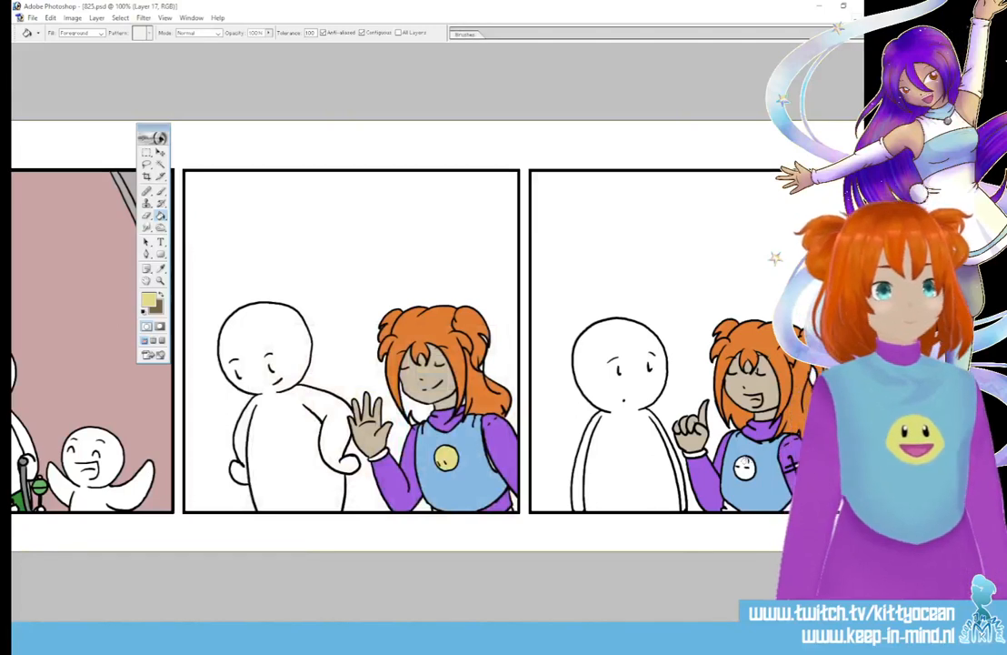
pyautogui.click(746, 465)
# Step: Sample the tunic's light blue and fill the right figure's wrist cuffs in the third and fourth panels
pyautogui.click(161, 268)
pyautogui.click(421, 433)
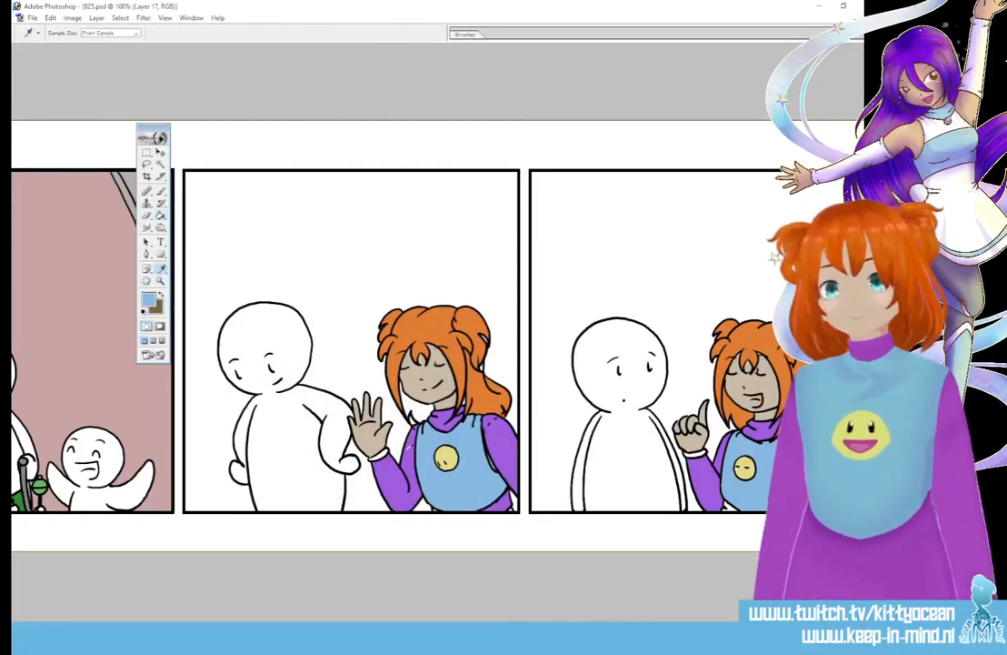
pyautogui.click(160, 216)
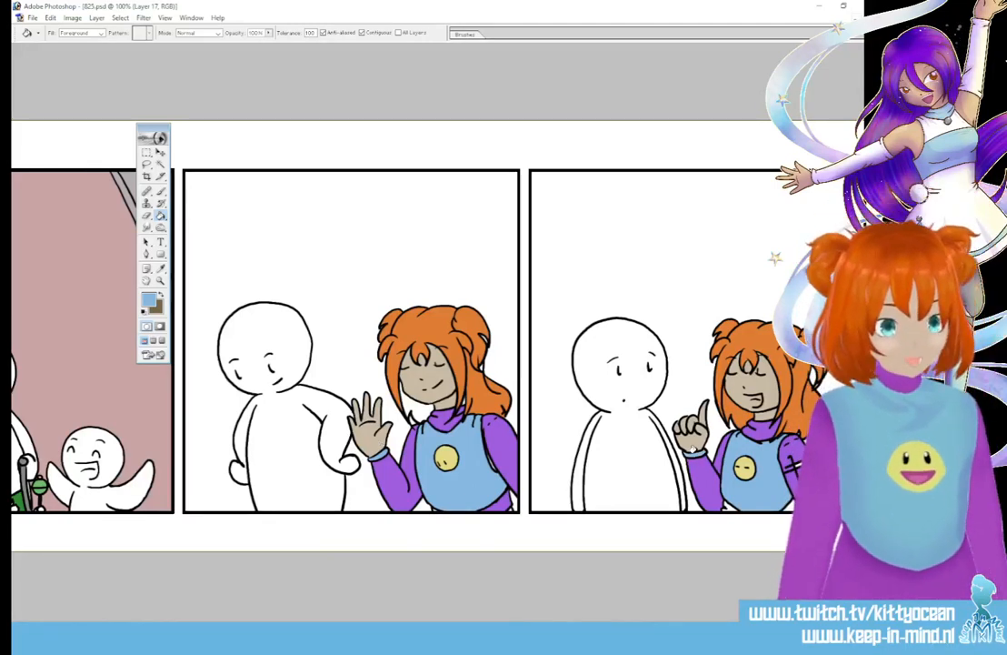
# Step: Sample the hair's orange and brush it into the white hair area below the right figure's chin in the third panel
pyautogui.hotkey('ctrl', '+')
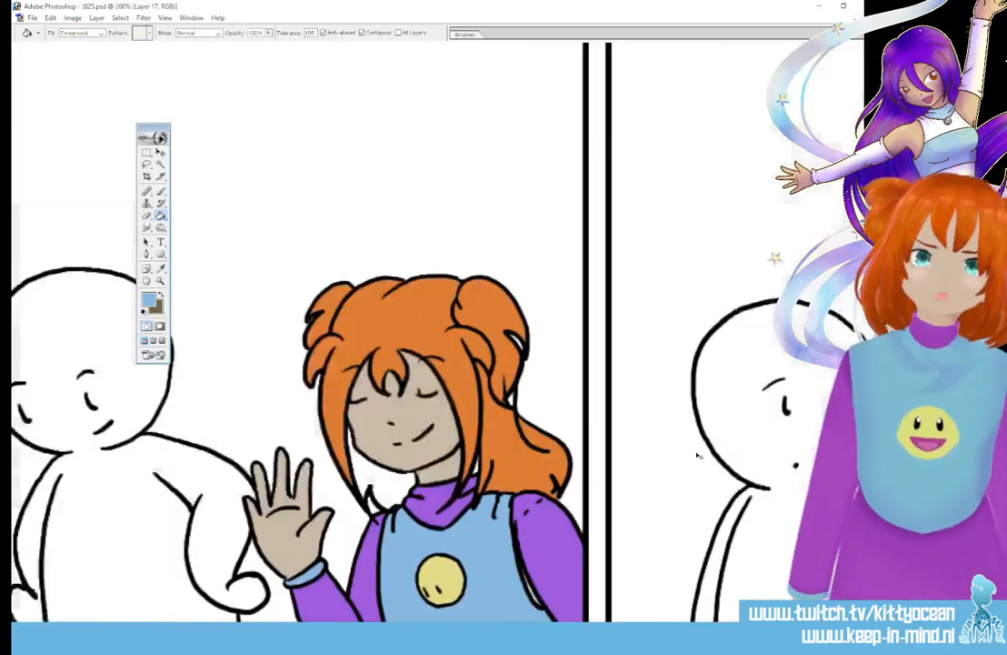
pyautogui.hotkey('ctrl', '+')
pyautogui.click(161, 268)
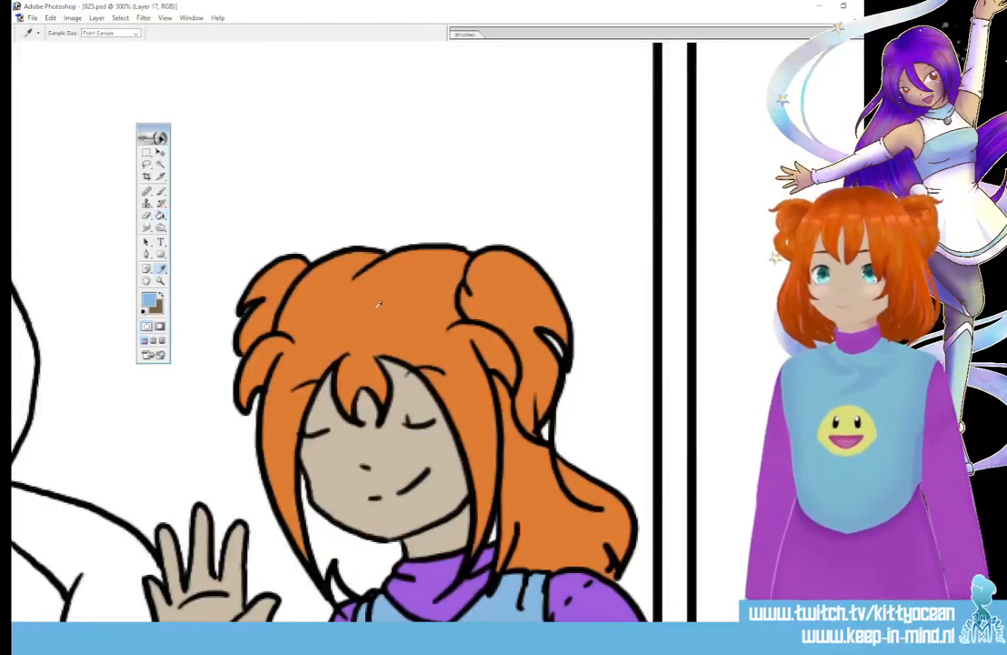
pyautogui.click(380, 301)
pyautogui.click(162, 191)
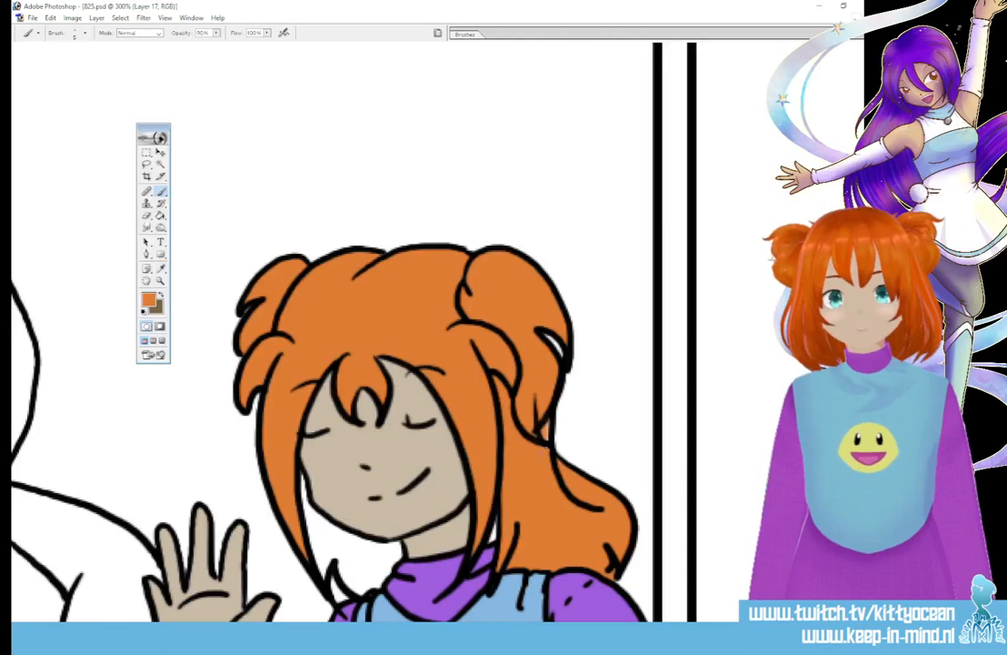
pyautogui.scroll(-5, 332, 359)
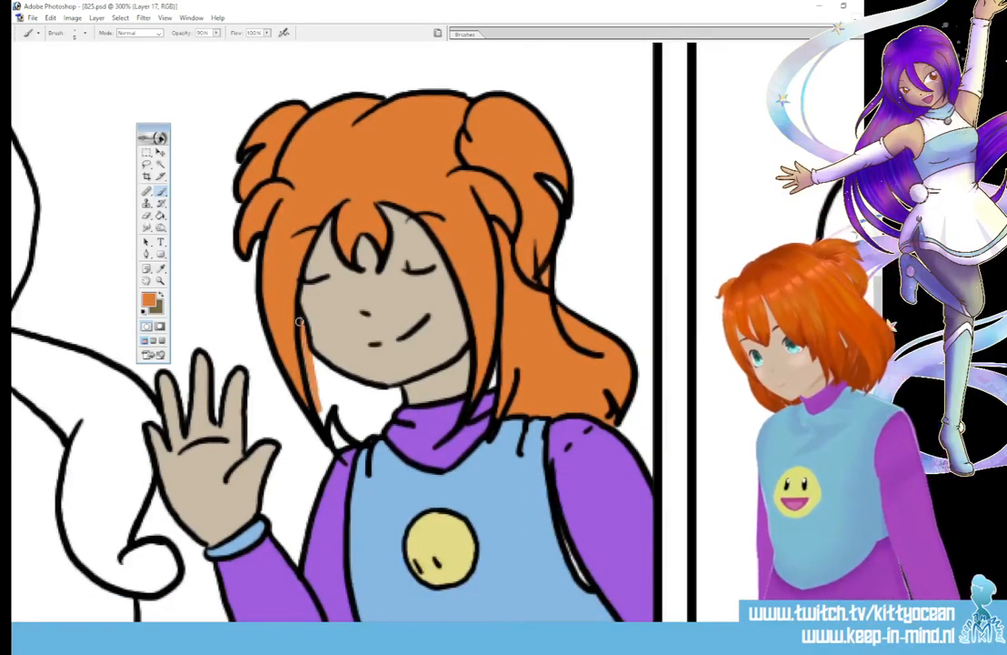
pyautogui.moveTo(320, 393)
pyautogui.mouseDown()
pyautogui.moveTo(341, 419)
pyautogui.moveTo(365, 430)
pyautogui.moveTo(390, 406)
pyautogui.mouseUp()
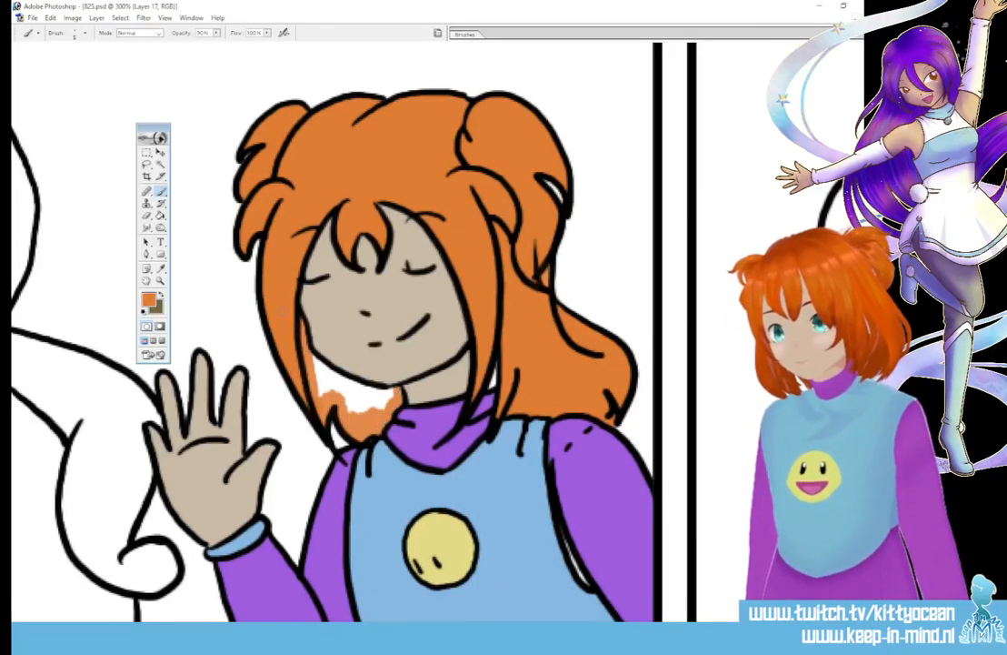
pyautogui.moveTo(312, 360)
pyautogui.mouseDown()
pyautogui.moveTo(387, 391)
pyautogui.moveTo(363, 407)
pyautogui.moveTo(342, 404)
pyautogui.moveTo(320, 378)
pyautogui.mouseUp()
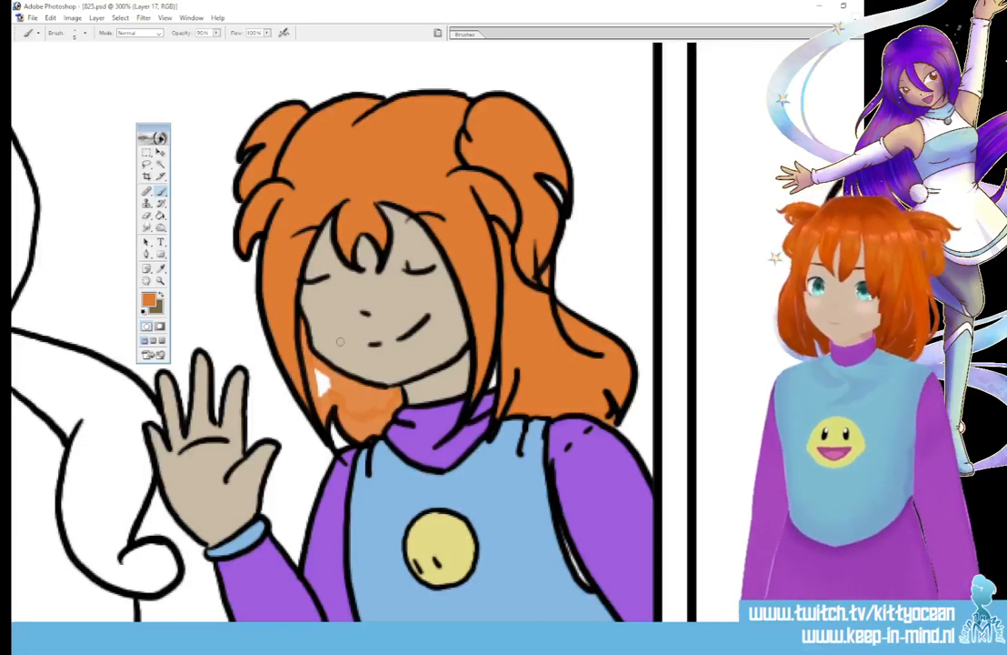
# Step: Raise the brush opacity to 100% and paint over the white gap in the waving girl's orange hair below her cheek
pyautogui.click(216, 33)
pyautogui.click(221, 43)
pyautogui.click(296, 323)
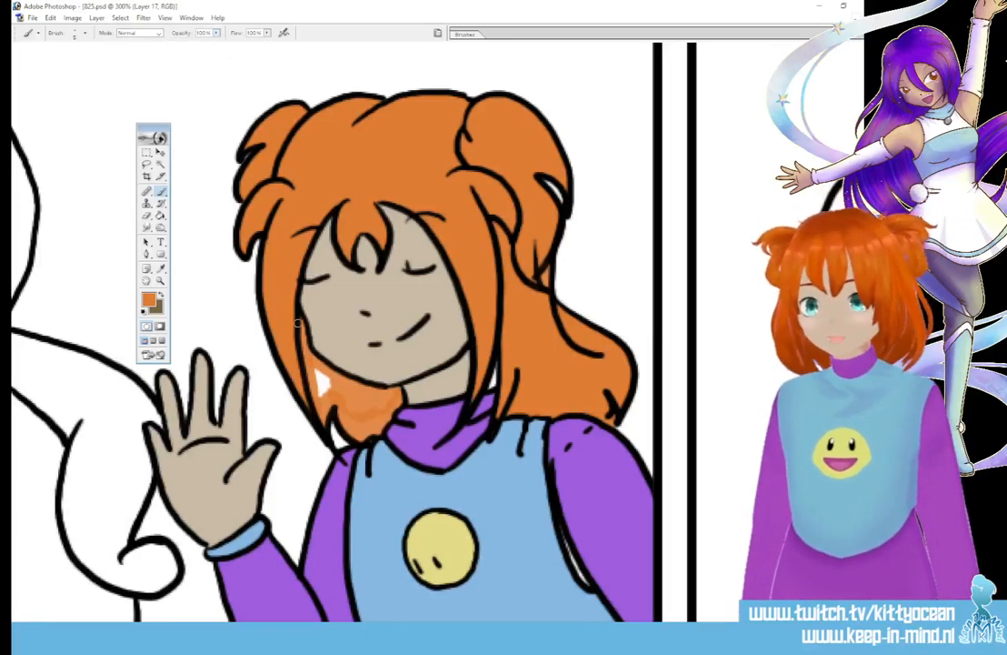
pyautogui.moveTo(316, 369); pyautogui.dragTo(340, 388)
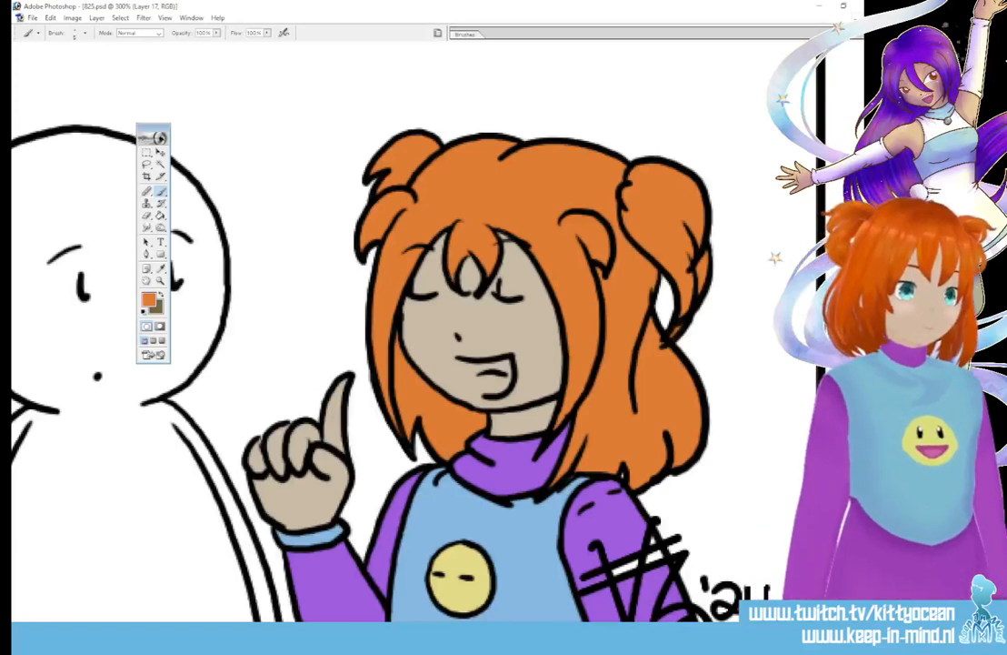
# Step: Sample the sleeve's purple and paint the unfilled sweater parts below the blue bib in both panels of the orange-haired girl
pyautogui.scroll(-5, 418, 331)
pyautogui.click(161, 268)
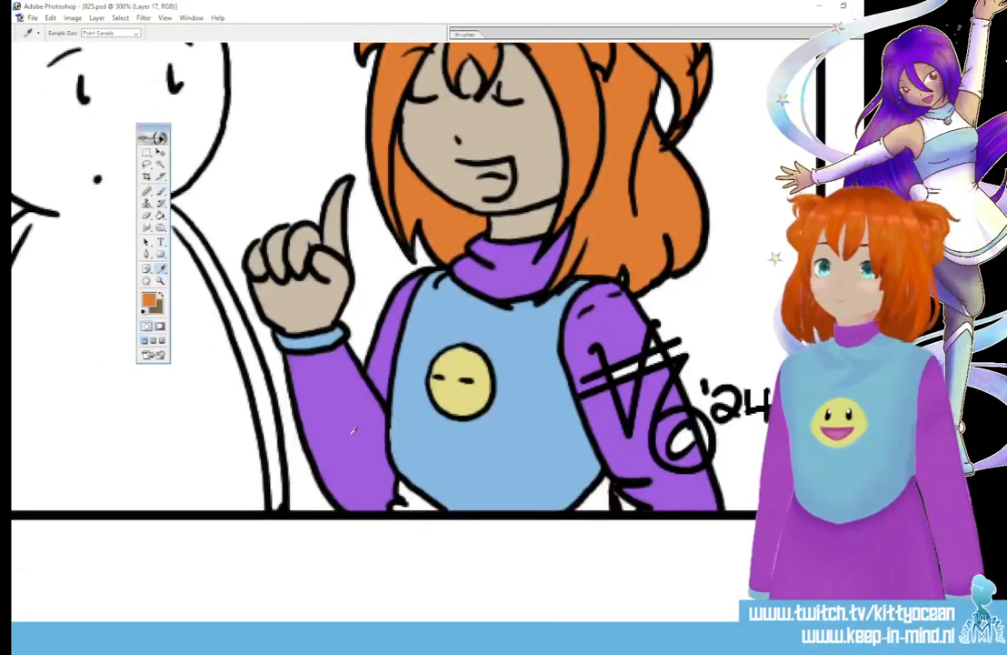
pyautogui.click(352, 431)
pyautogui.press('b')
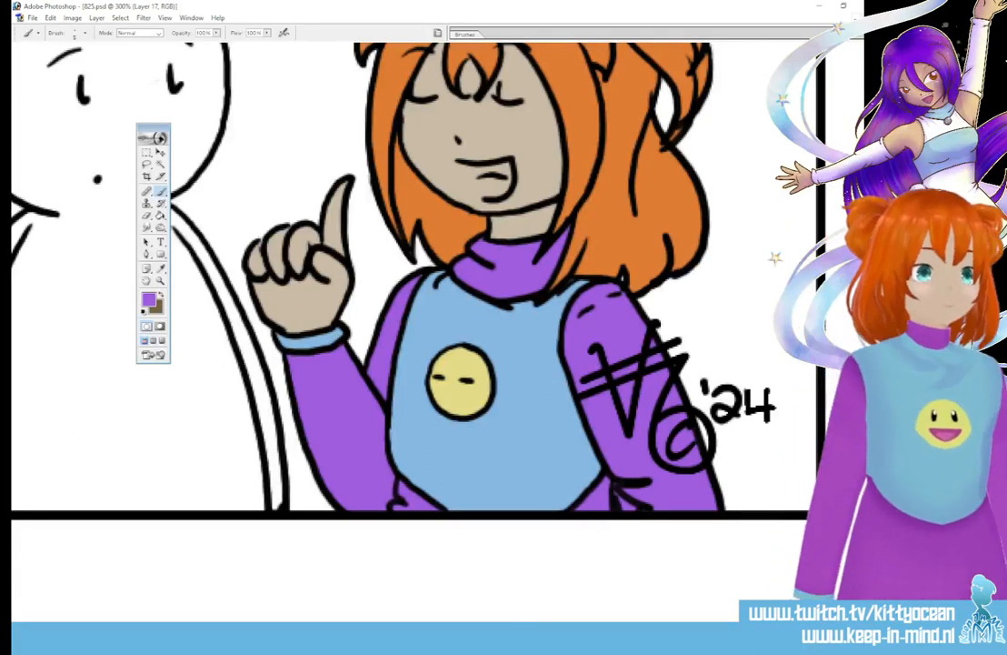
pyautogui.hscroll(-5, 618, 508)
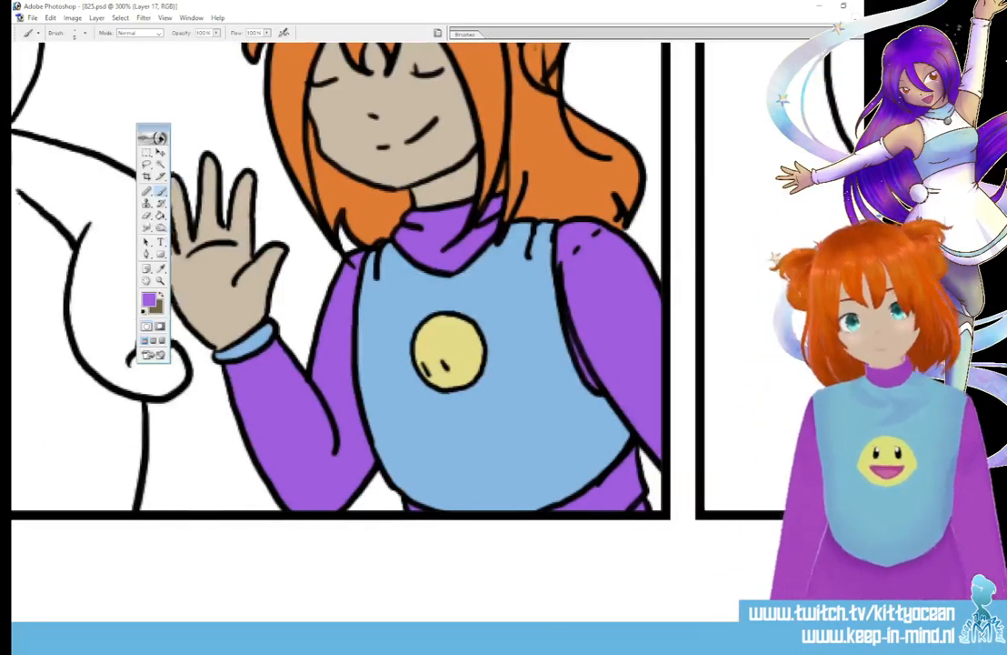
# Step: Sample the light green of the round ornament beside the walker and paint its small white top knob with it
pyautogui.hscroll(8, 528, 578)
pyautogui.hscroll(-1, 418, 278)
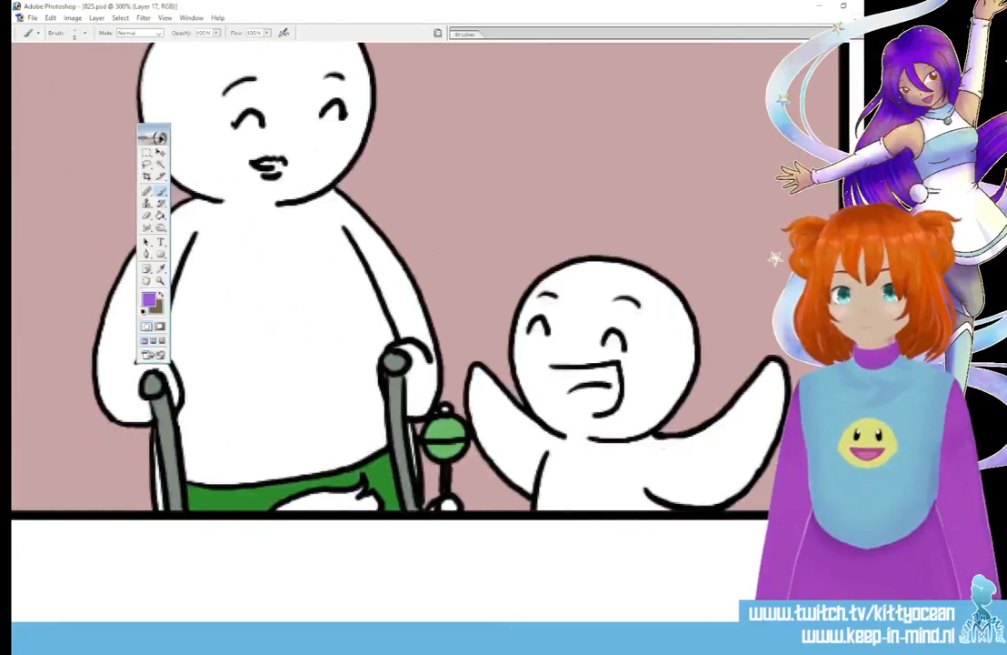
pyautogui.press('i')
pyautogui.click(445, 424)
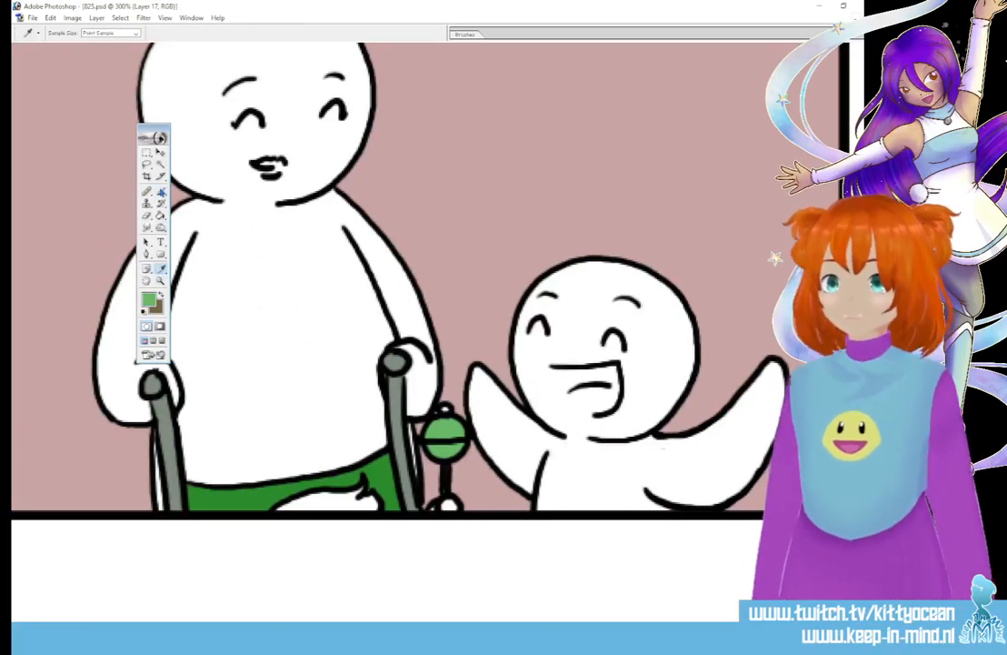
pyautogui.press('b')
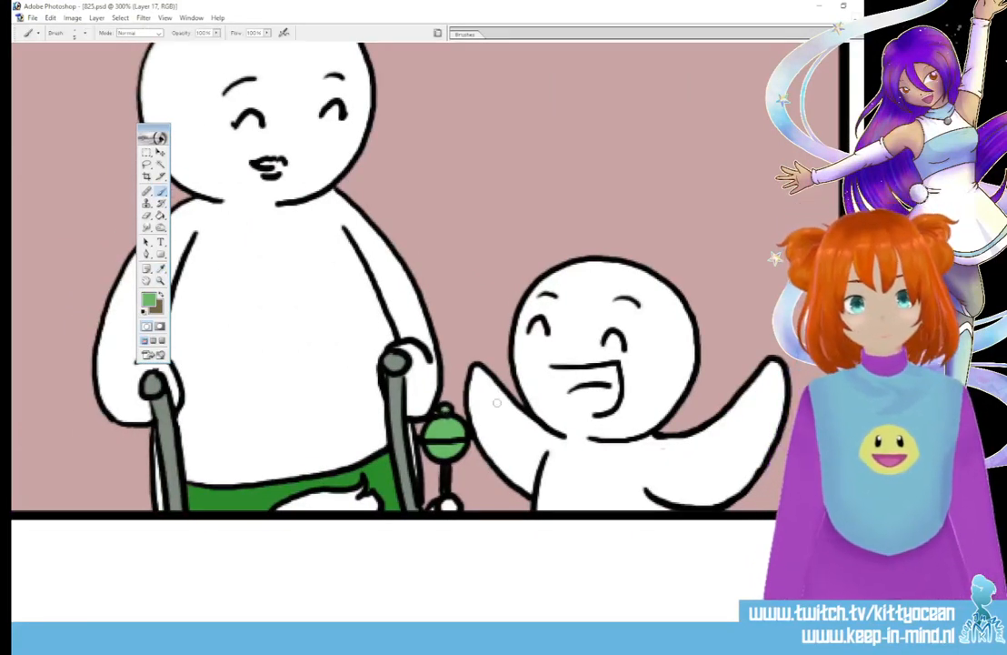
# Step: Sample the van's dark blue and paint the unfilled bumper section between the license plate and the headlight
pyautogui.scroll(3, 400, 327)
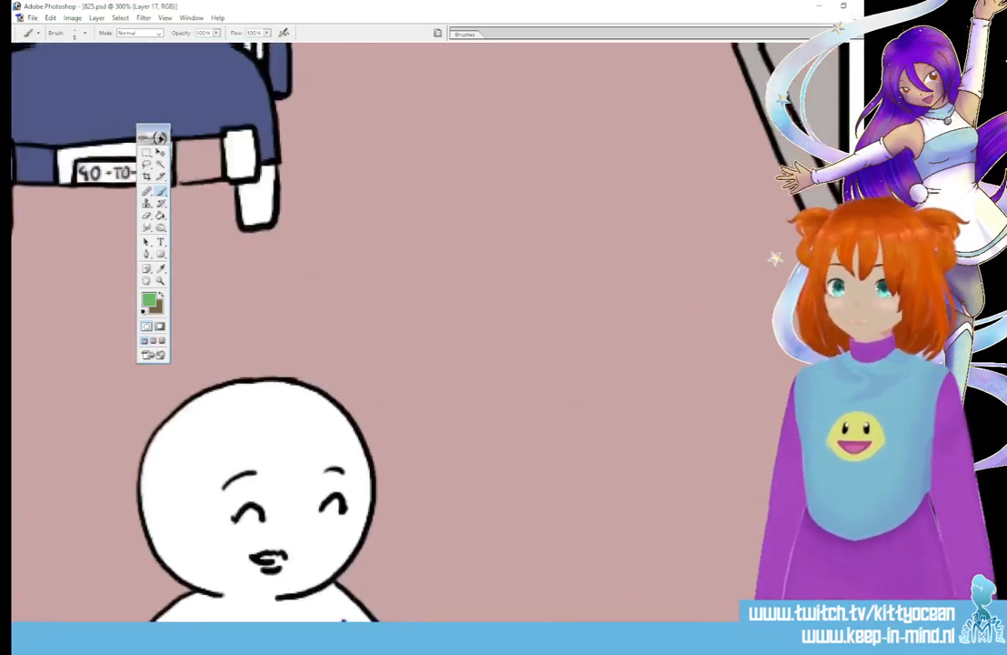
pyautogui.scroll(3, 400, 327)
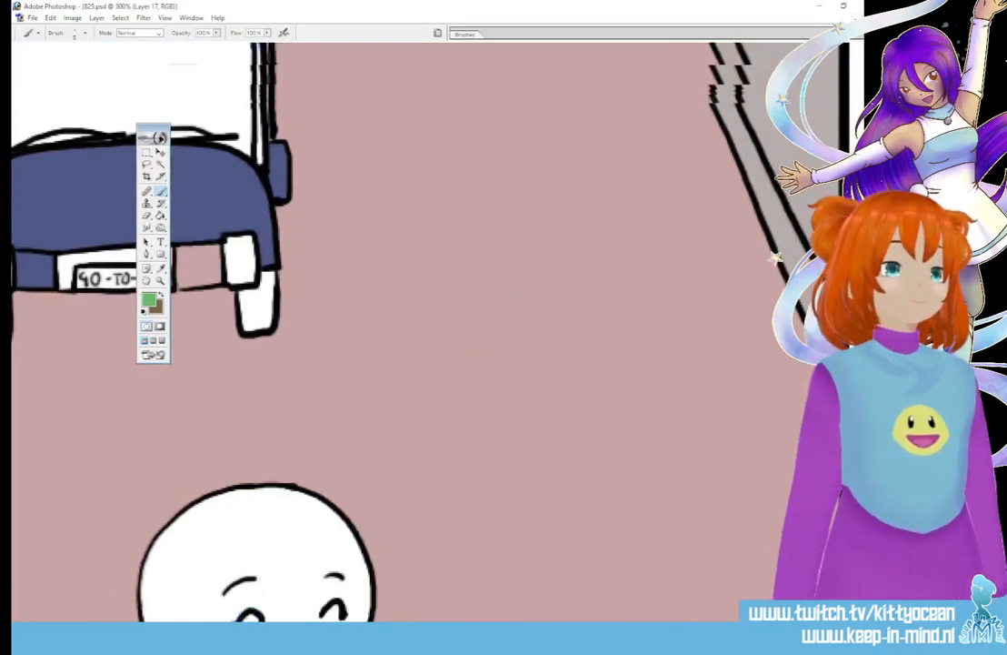
pyautogui.hscroll(-5, 400, 328)
pyautogui.hscroll(1, 400, 328)
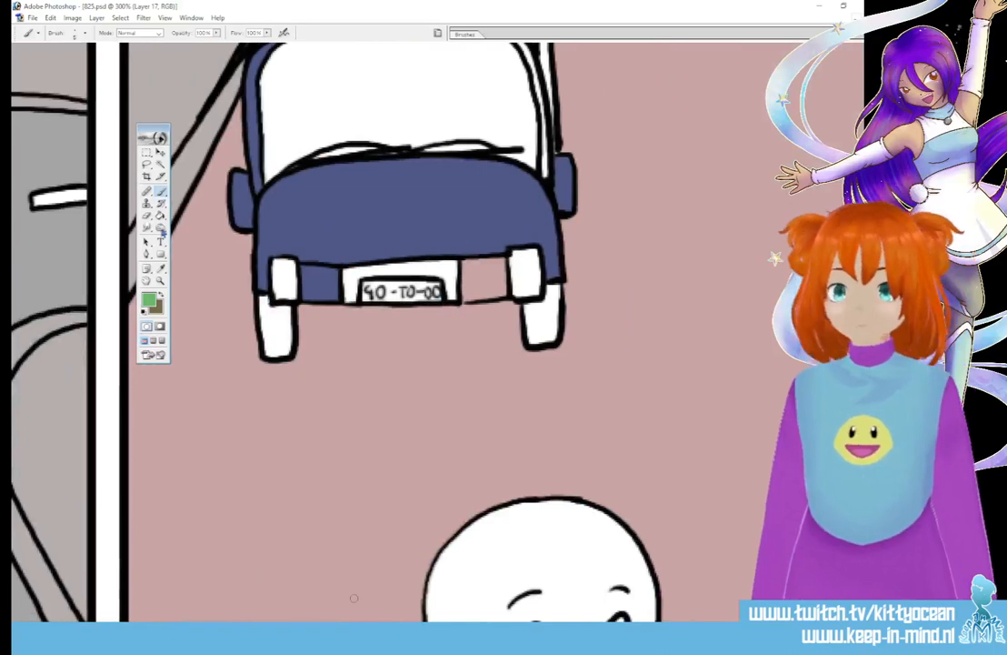
pyautogui.click(161, 269)
pyautogui.click(281, 197)
pyautogui.click(160, 193)
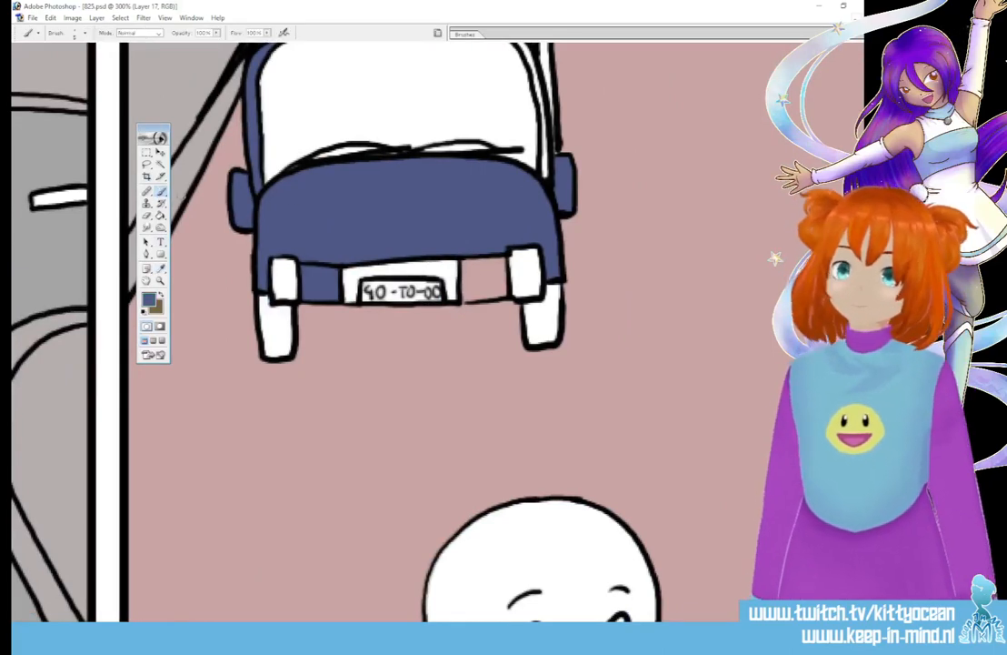
pyautogui.moveTo(462, 261)
pyautogui.mouseDown()
pyautogui.moveTo(463, 295)
pyautogui.moveTo(498, 295)
pyautogui.moveTo(505, 264)
pyautogui.moveTo(505, 273)
pyautogui.moveTo(470, 259)
pyautogui.moveTo(463, 268)
pyautogui.moveTo(489, 261)
pyautogui.moveTo(463, 291)
pyautogui.moveTo(499, 272)
pyautogui.moveTo(476, 293)
pyautogui.mouseUp()
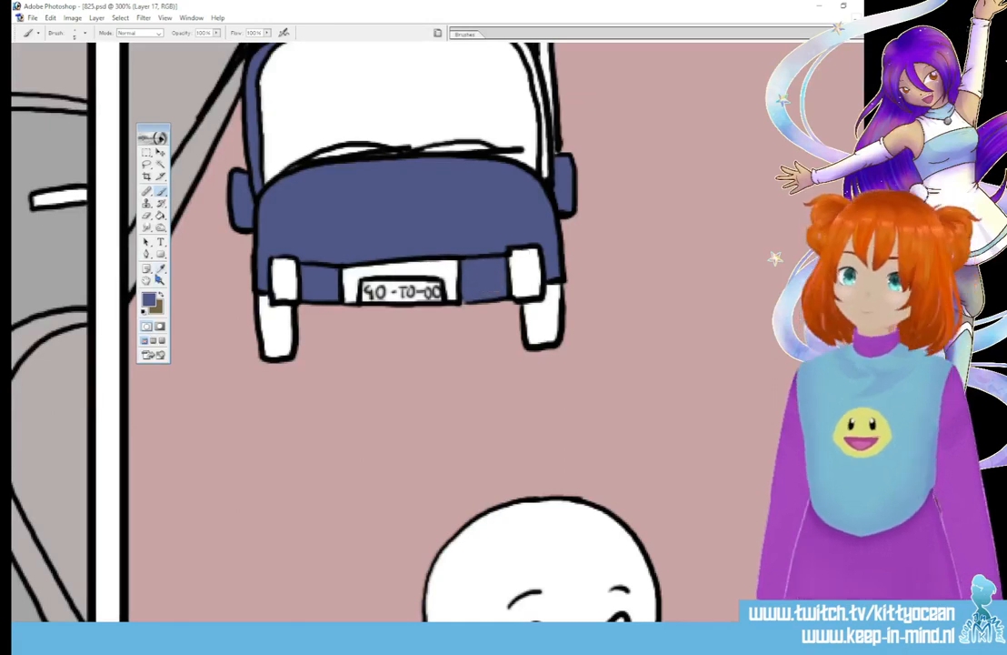
# Step: Set the foreground color to gray 8C8D92 and fill both van wheels and the bumper area around the license plate
pyautogui.click(161, 268)
pyautogui.click(148, 298)
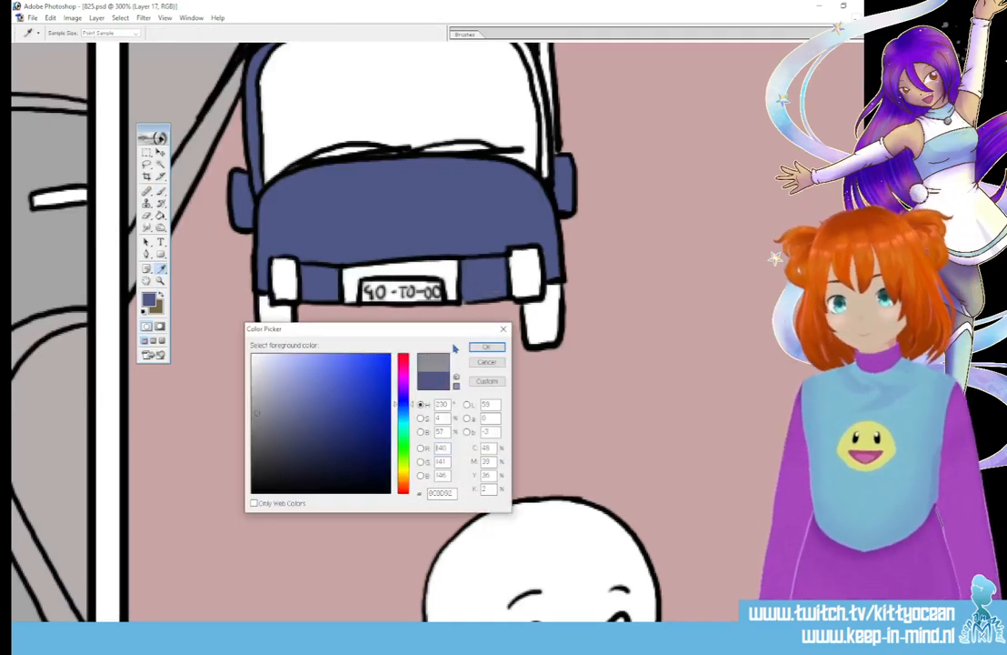
pyautogui.click(484, 347)
pyautogui.press('g')
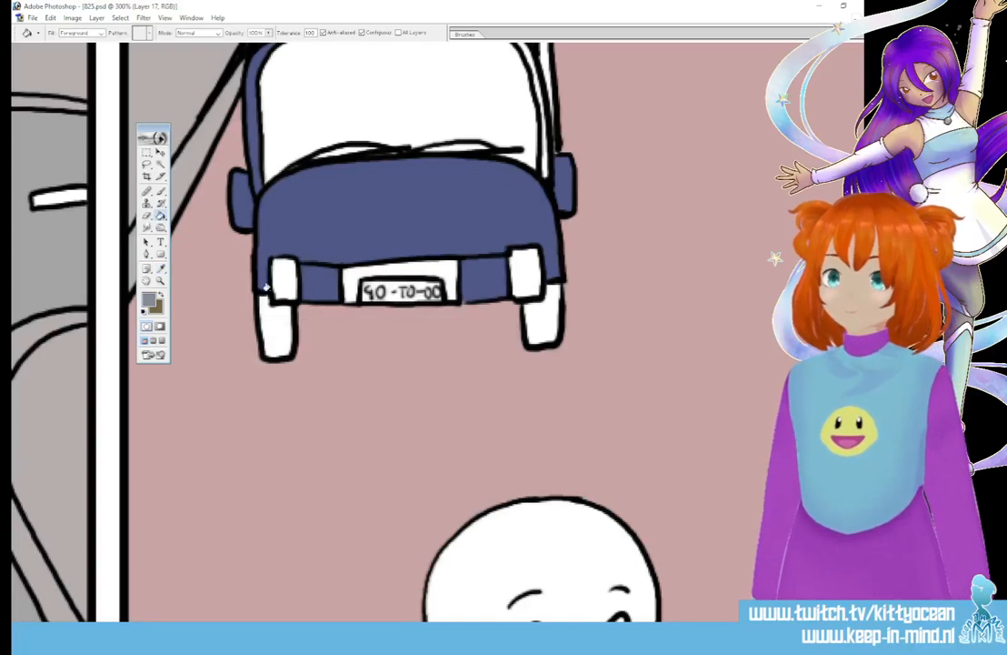
pyautogui.click(278, 329)
pyautogui.click(540, 322)
pyautogui.click(436, 266)
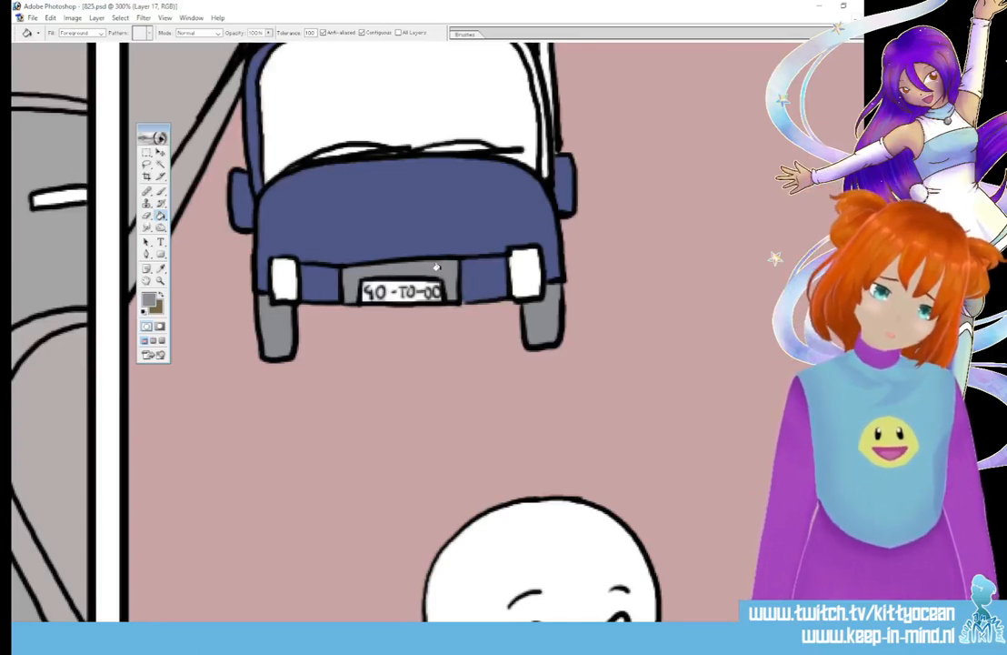
# Step: Choose a lighter gray and fill the van's windshield, including the two small areas enclosed by the wipers
pyautogui.scroll(5, 409, 327)
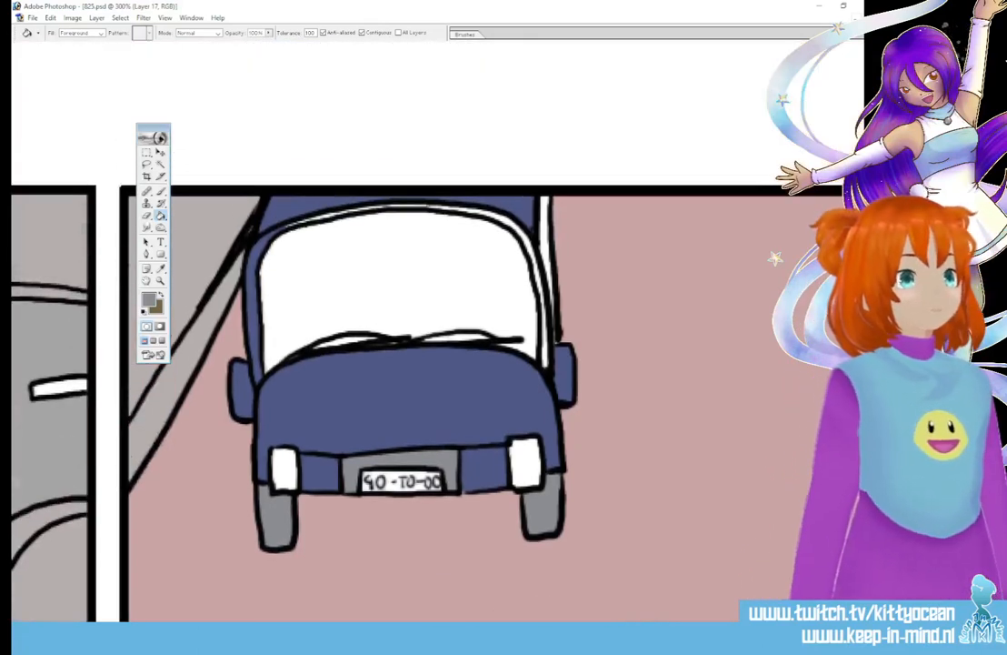
pyautogui.click(149, 298)
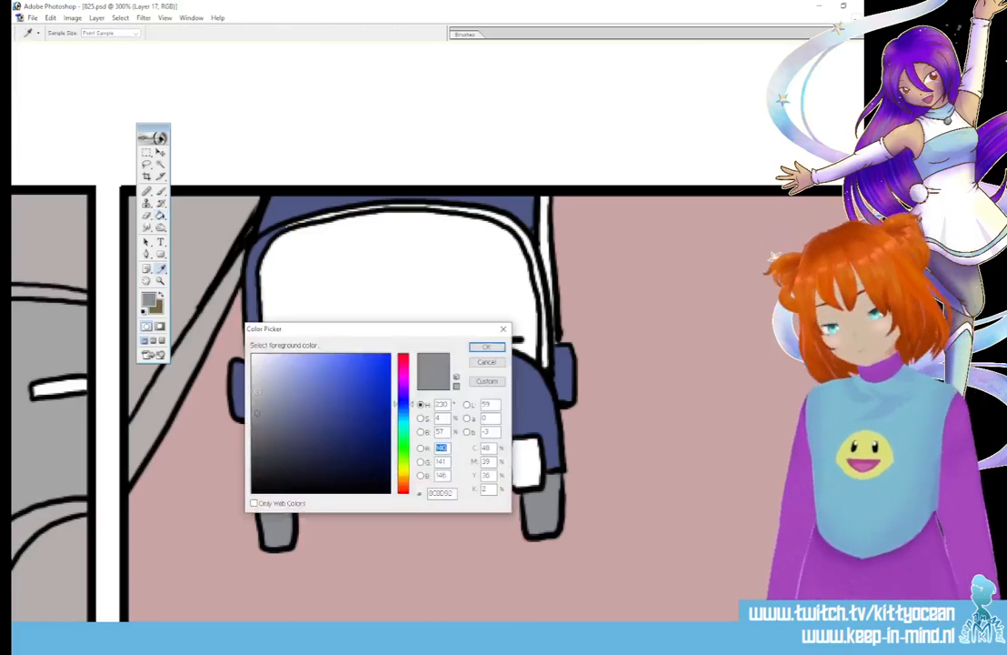
pyautogui.press('Return')
pyautogui.click(417, 290)
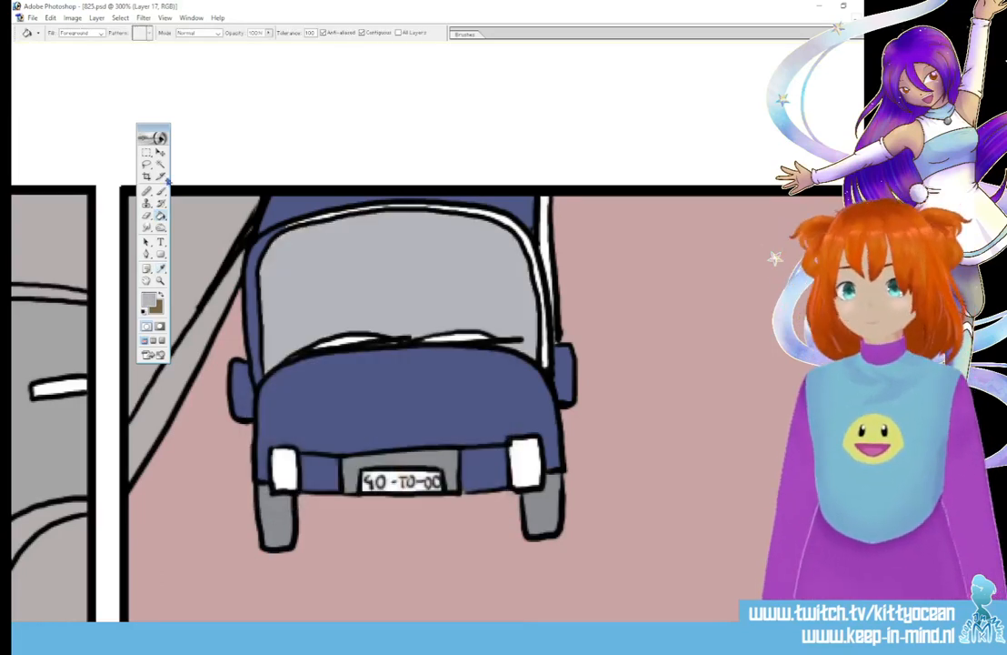
pyautogui.click(341, 338)
pyautogui.click(452, 333)
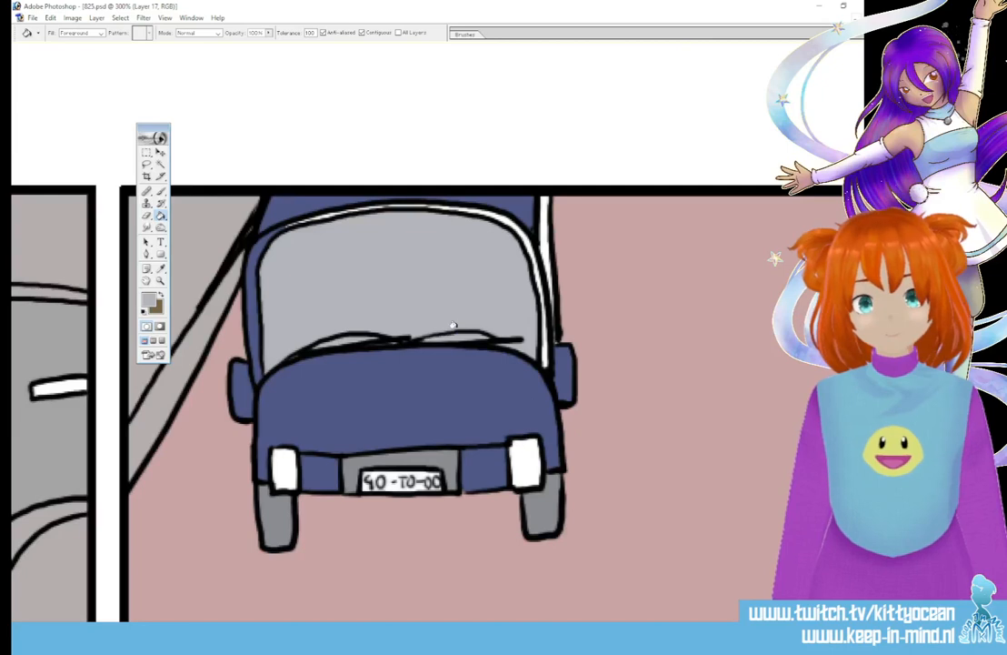
# Step: Sample the van's dark blue and paint the remaining white strips around the windshield frame and along the van's side
pyautogui.press('i')
pyautogui.click(328, 381)
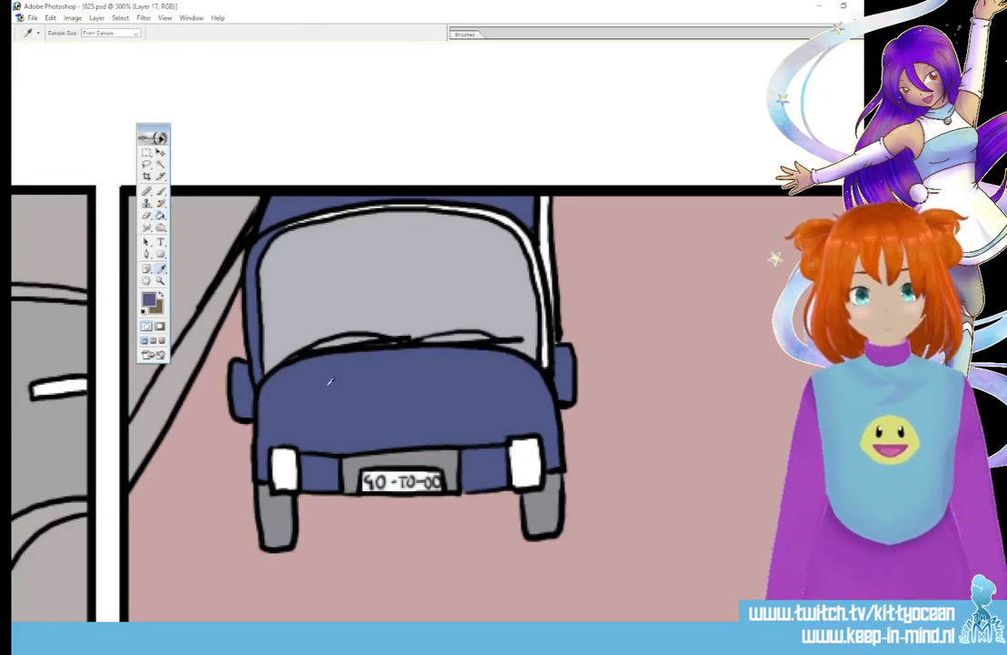
pyautogui.press('b')
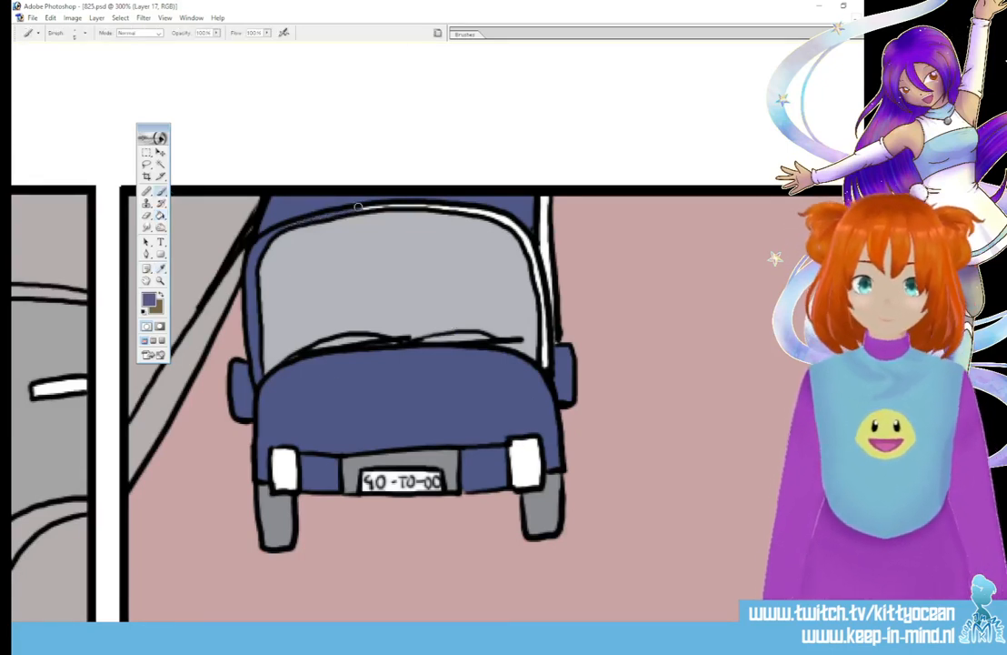
pyautogui.moveTo(409, 202)
pyautogui.mouseDown()
pyautogui.moveTo(521, 230)
pyautogui.moveTo(538, 292)
pyautogui.moveTo(538, 265)
pyautogui.moveTo(545, 363)
pyautogui.moveTo(553, 308)
pyautogui.moveTo(543, 215)
pyautogui.mouseUp()
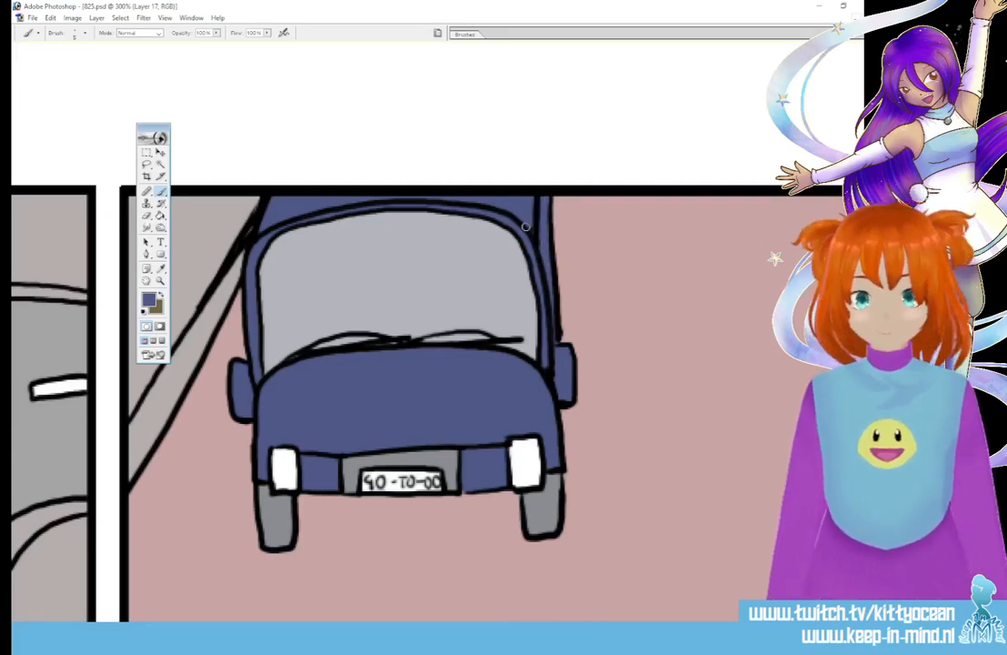
# Step: Set the foreground color to a pale yellow (RGB 216, 217, 168) and fill both van headlights
pyautogui.click(150, 299)
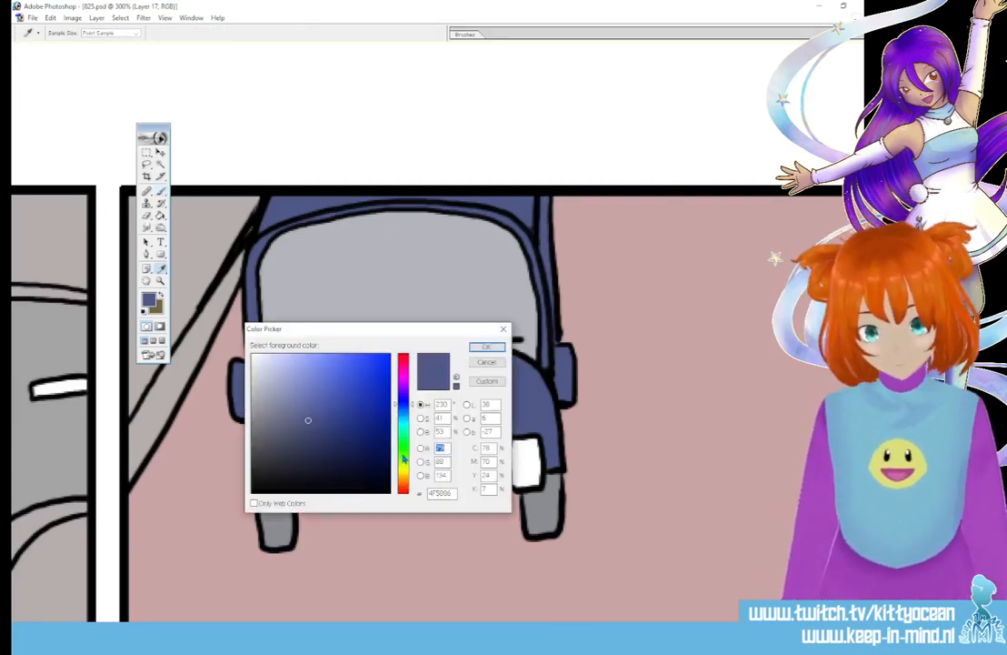
pyautogui.click(403, 470)
pyautogui.click(261, 367)
pyautogui.click(486, 348)
pyautogui.press('b')
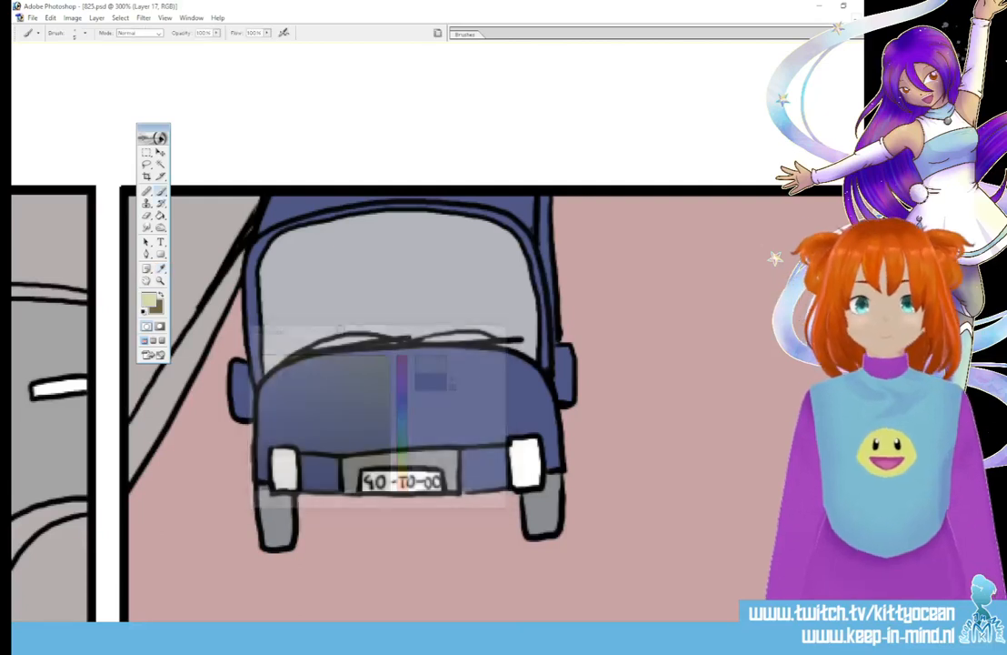
pyautogui.press('g')
pyautogui.click(284, 468)
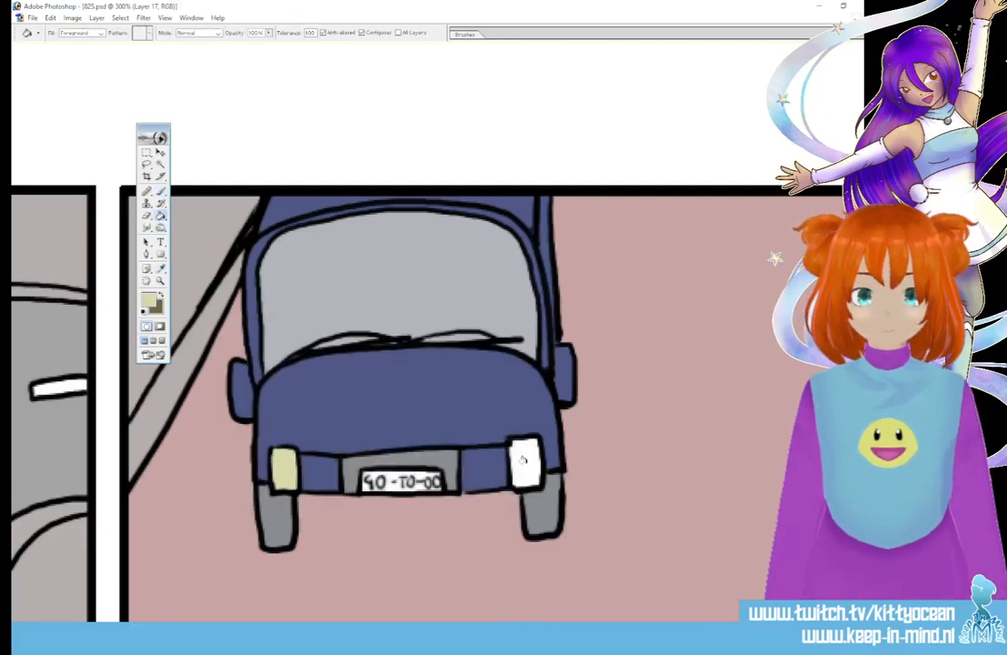
pyautogui.click(510, 473)
# Step: Change the foreground color to a warmer yellow (RGB 222, 212, 144), fill the license plate, and brush over the remaining gaps around its characters
pyautogui.click(149, 299)
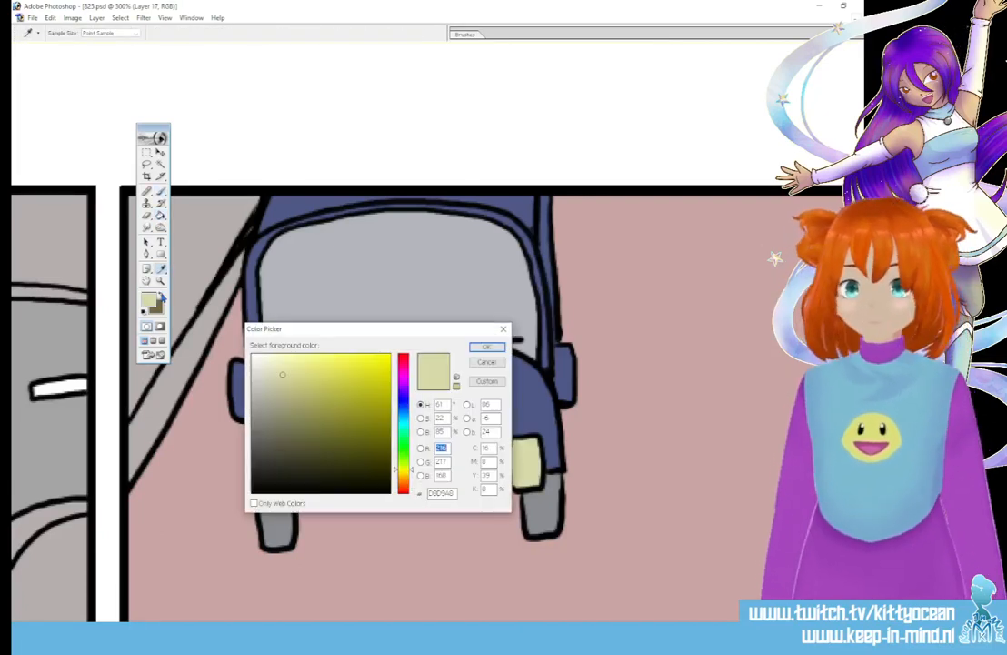
pyautogui.click(402, 476)
pyautogui.click(300, 371)
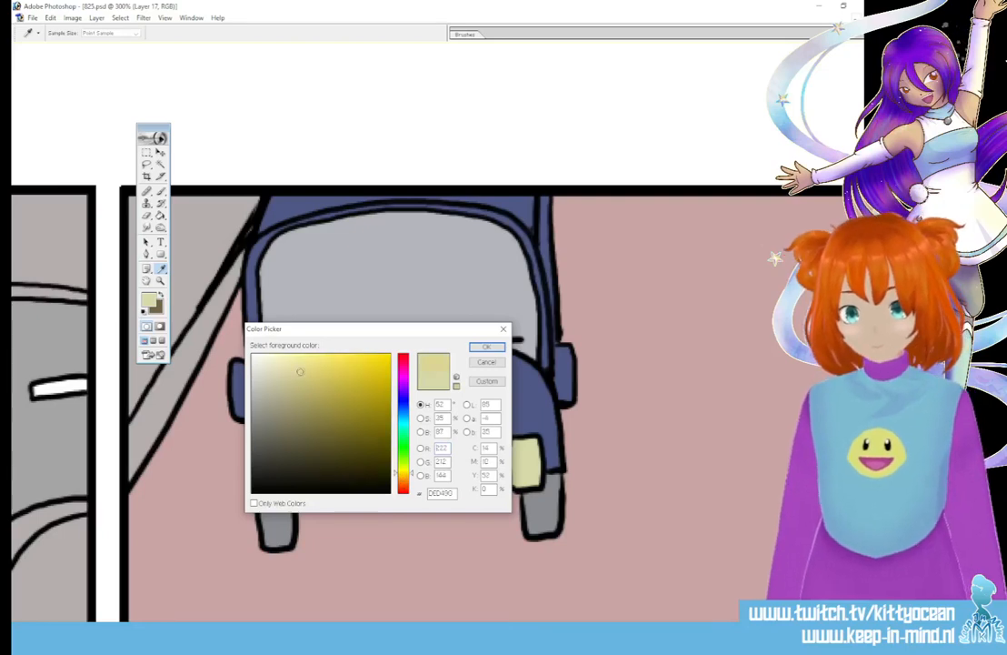
pyautogui.click(486, 346)
pyautogui.click(404, 481)
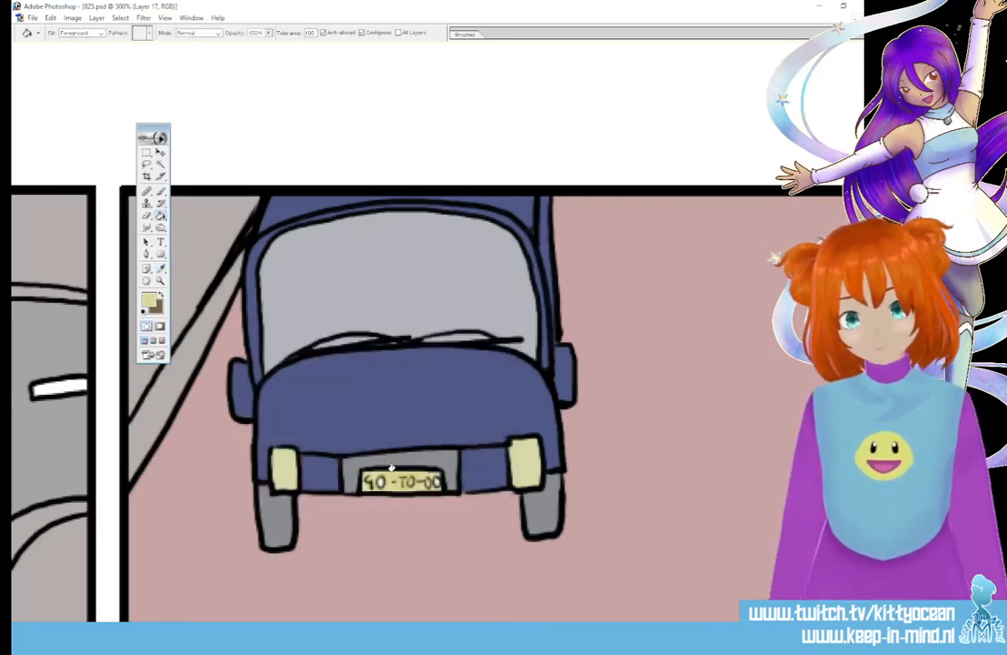
pyautogui.click(160, 191)
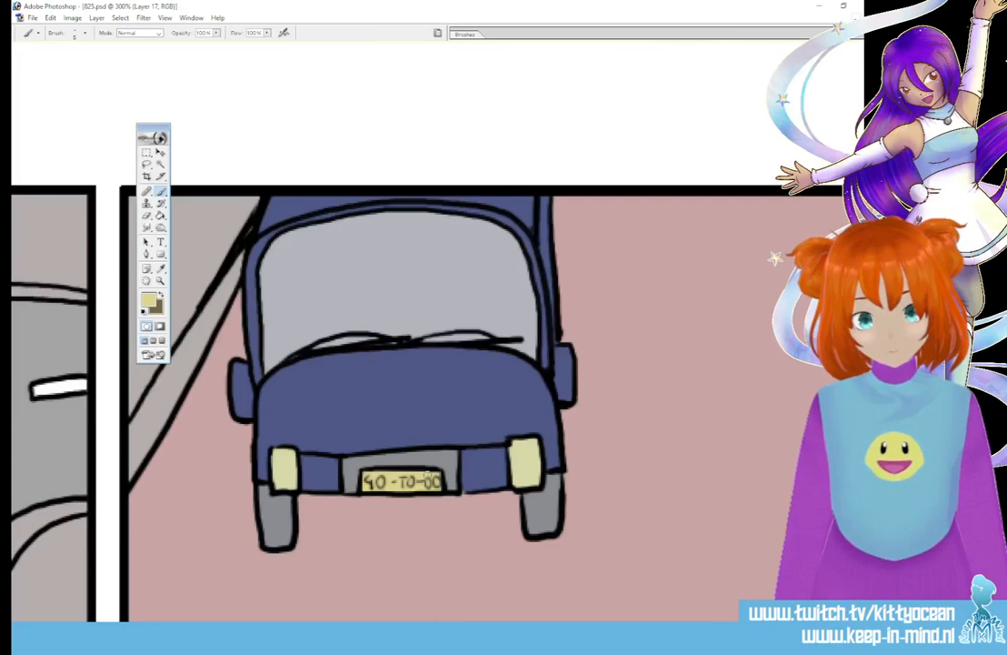
# Step: Reset the colors, make white the foreground color, and brush the three unpainted lane dashes of the first panel's road white
pyautogui.hscroll(-5, 428, 405)
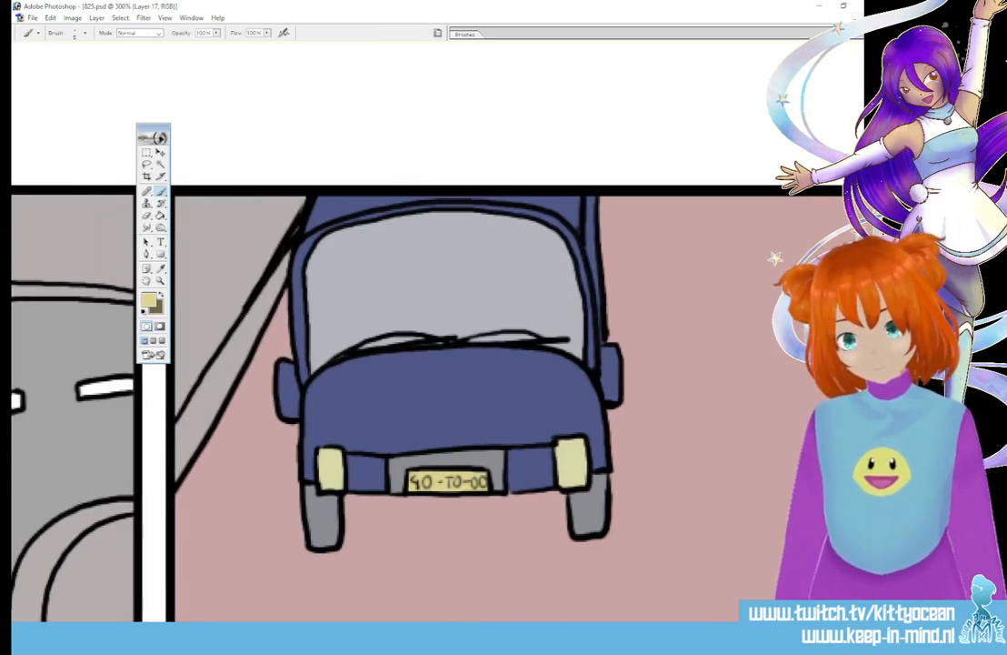
pyautogui.hscroll(-20, 427, 404)
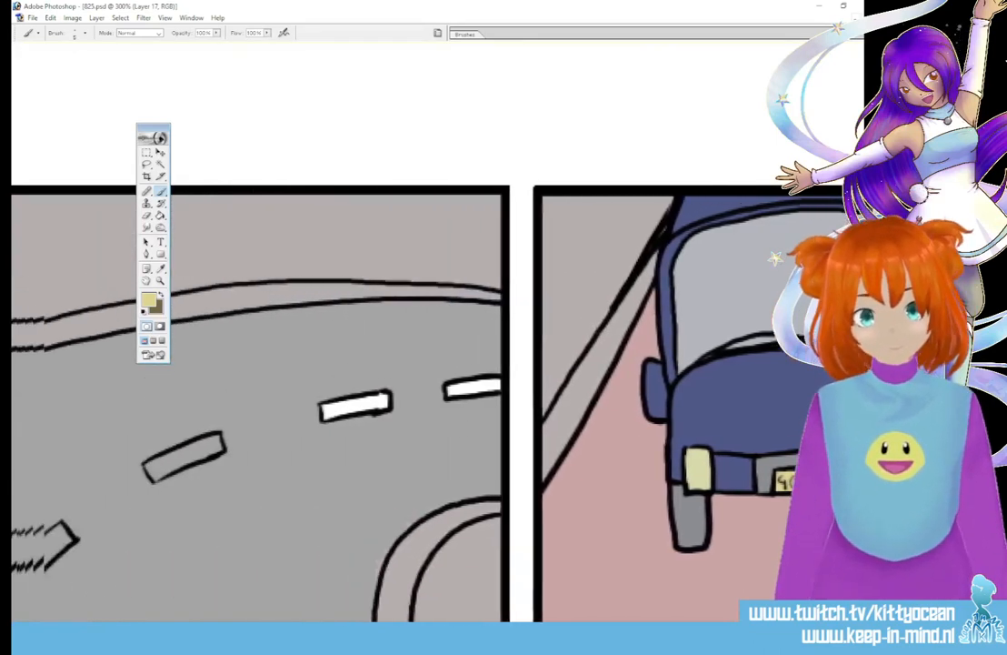
pyautogui.click(144, 311)
pyautogui.click(161, 295)
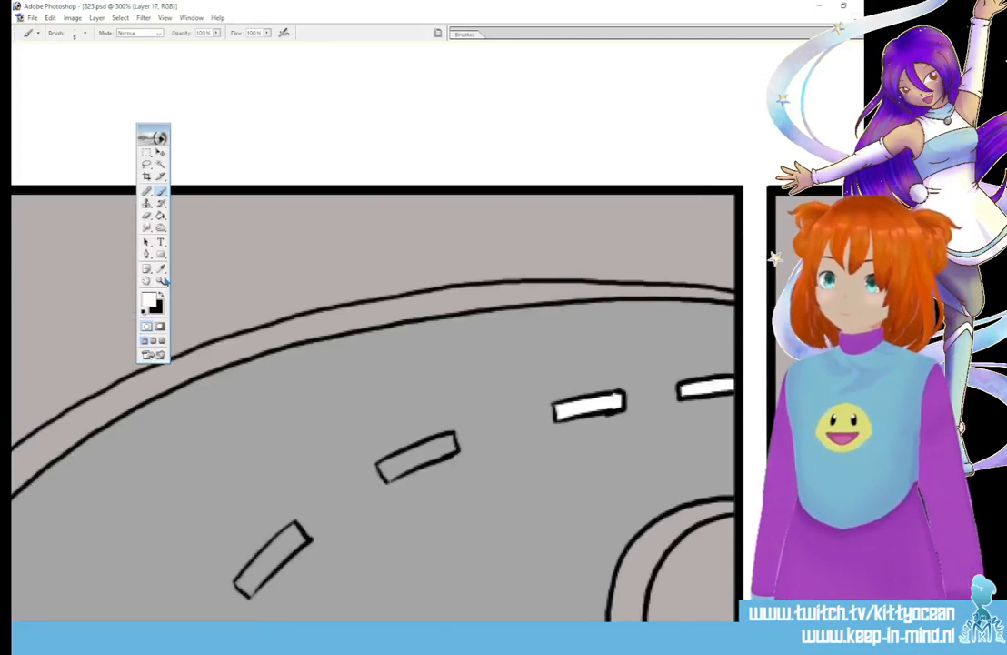
pyautogui.moveTo(379, 466)
pyautogui.mouseDown()
pyautogui.moveTo(451, 437)
pyautogui.moveTo(436, 456)
pyautogui.moveTo(389, 477)
pyautogui.moveTo(384, 467)
pyautogui.moveTo(439, 444)
pyautogui.mouseUp()
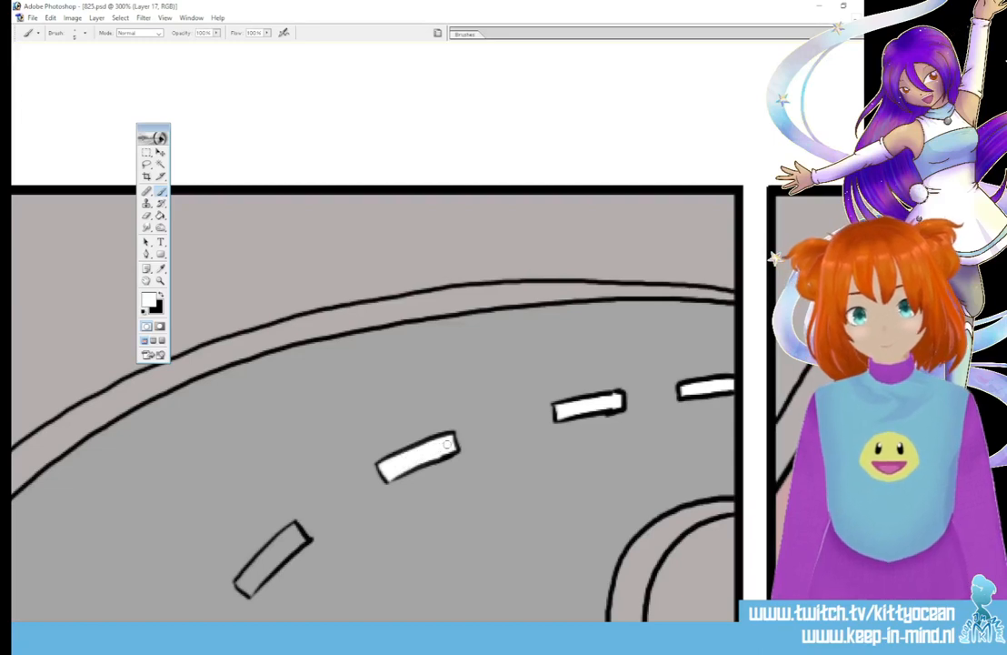
pyautogui.scroll(-5, 373, 363)
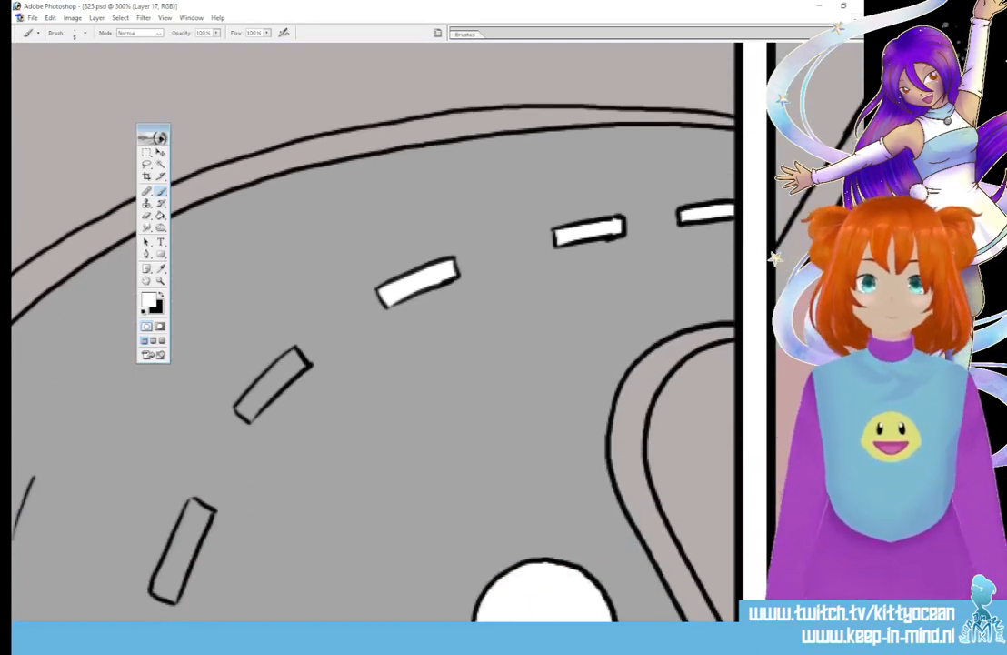
pyautogui.moveTo(244, 411)
pyautogui.mouseDown()
pyautogui.moveTo(300, 360)
pyautogui.moveTo(293, 354)
pyautogui.moveTo(239, 407)
pyautogui.moveTo(293, 359)
pyautogui.mouseUp()
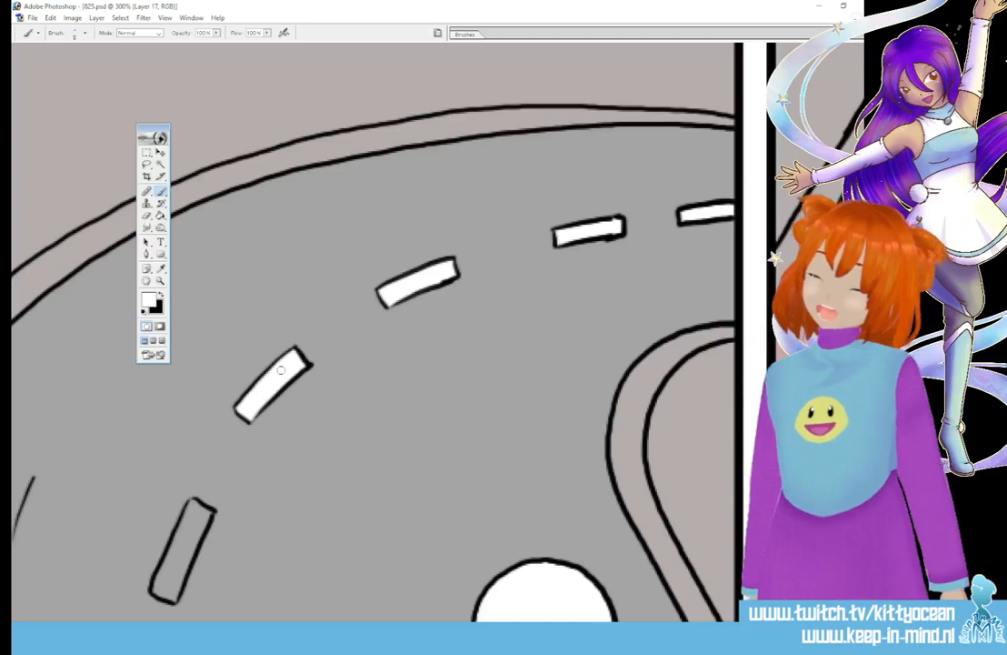
pyautogui.scroll(-5, 373, 327)
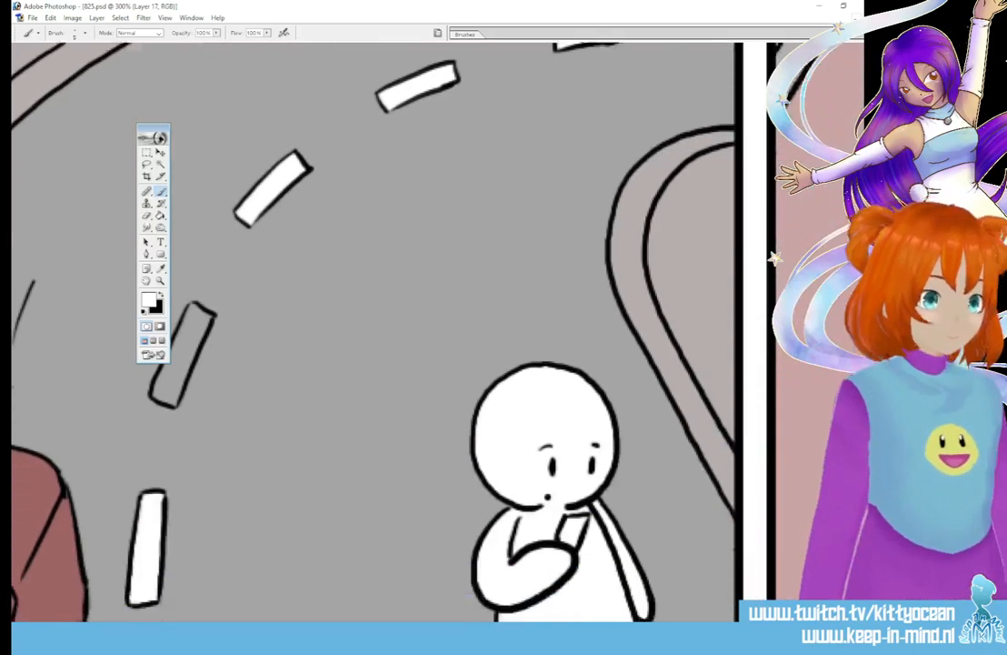
pyautogui.hscroll(-5, 377, 263)
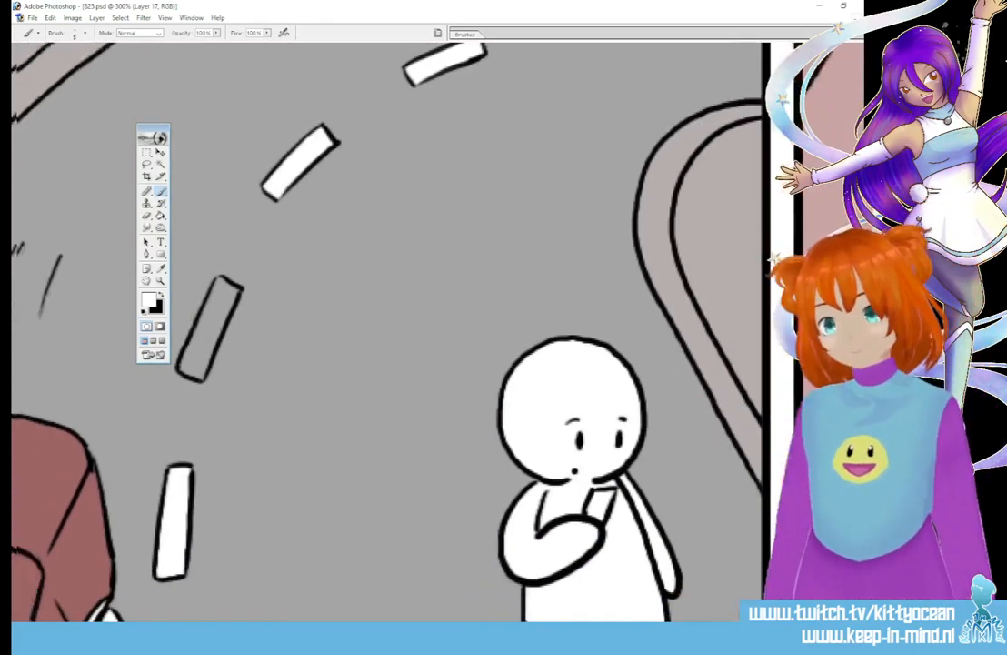
pyautogui.moveTo(437, 284)
pyautogui.mouseDown()
pyautogui.moveTo(391, 361)
pyautogui.moveTo(409, 377)
pyautogui.moveTo(445, 298)
pyautogui.moveTo(427, 285)
pyautogui.moveTo(438, 293)
pyautogui.moveTo(402, 332)
pyautogui.moveTo(400, 343)
pyautogui.moveTo(412, 334)
pyautogui.moveTo(398, 367)
pyautogui.mouseUp()
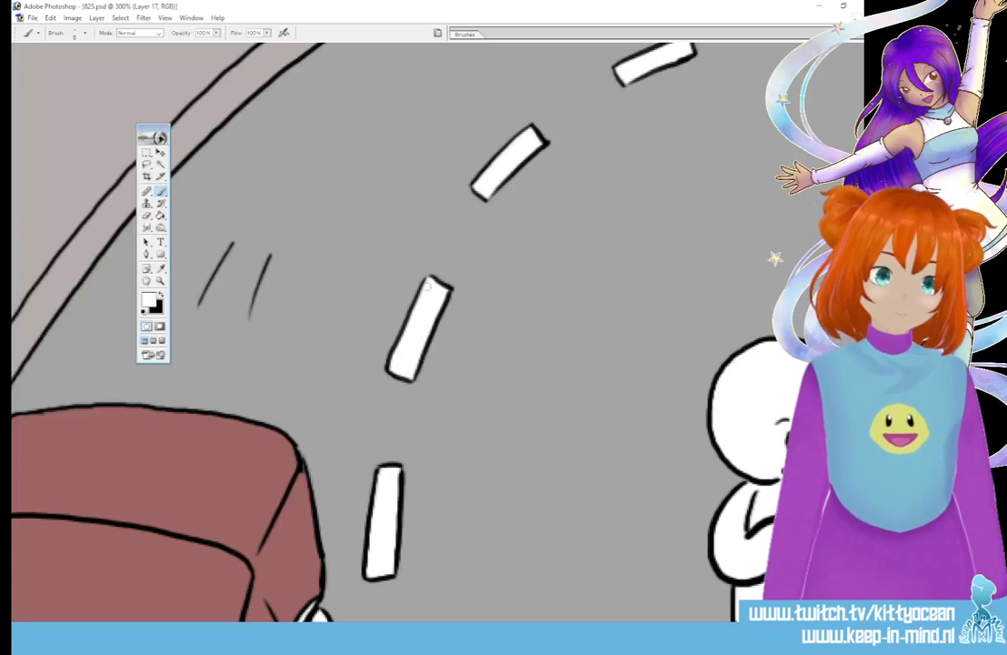
# Step: Pick a gray (RGB 161, 160, 160), make it the foreground color, and fill the white areas of the red car's wheel
pyautogui.scroll(-5, 344, 424)
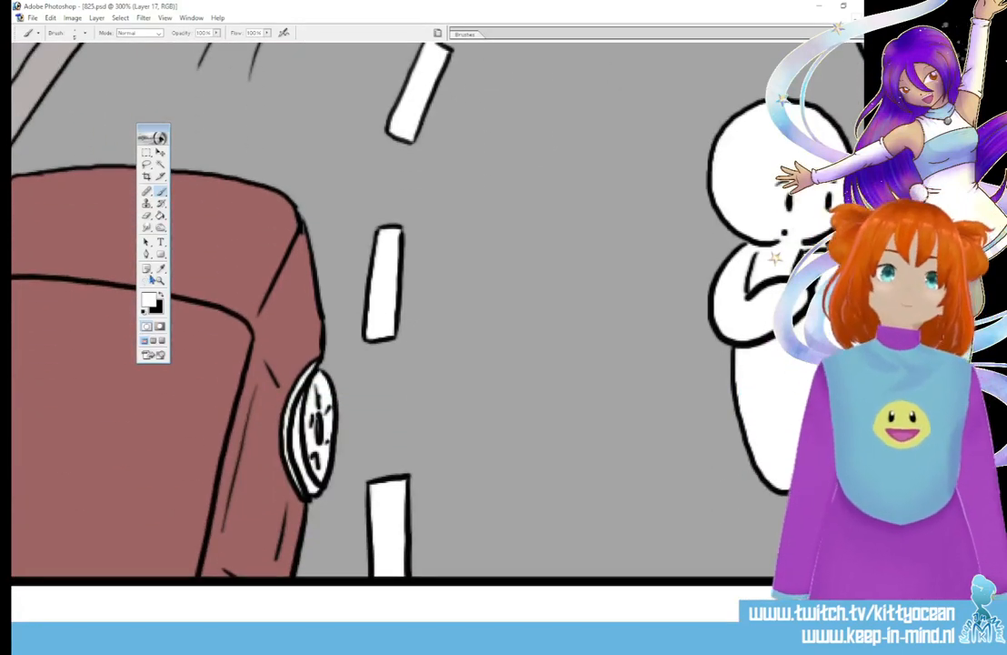
pyautogui.click(155, 308)
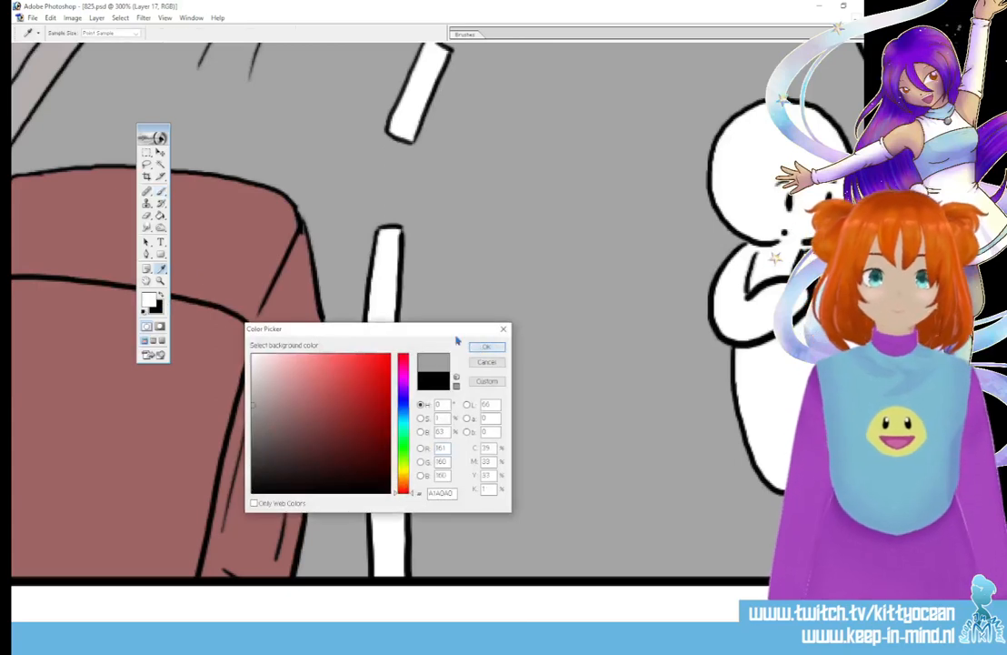
pyautogui.click(486, 346)
pyautogui.press('g')
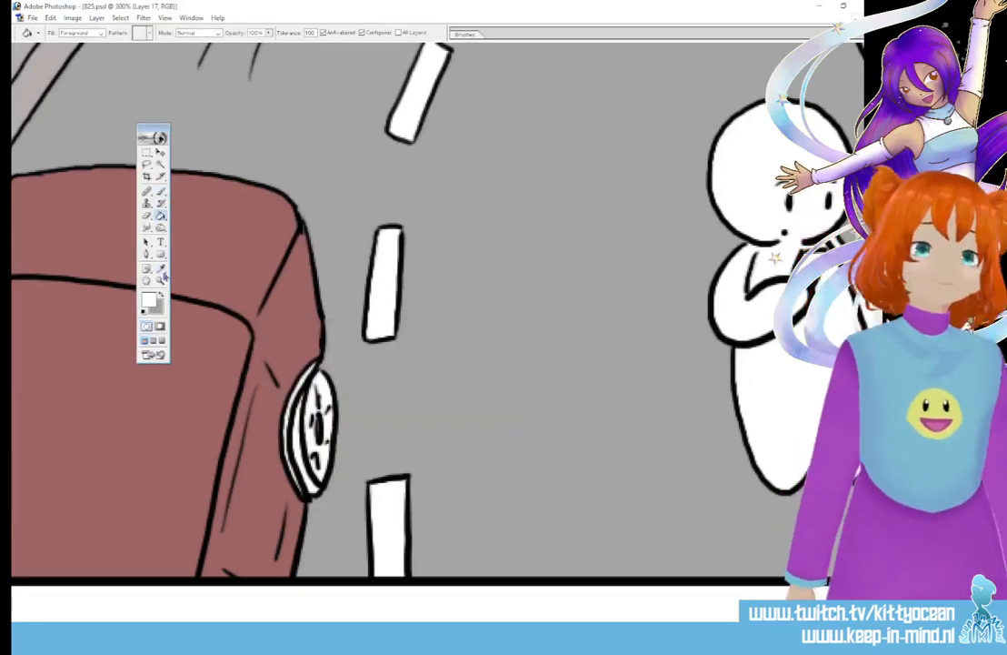
pyautogui.click(161, 295)
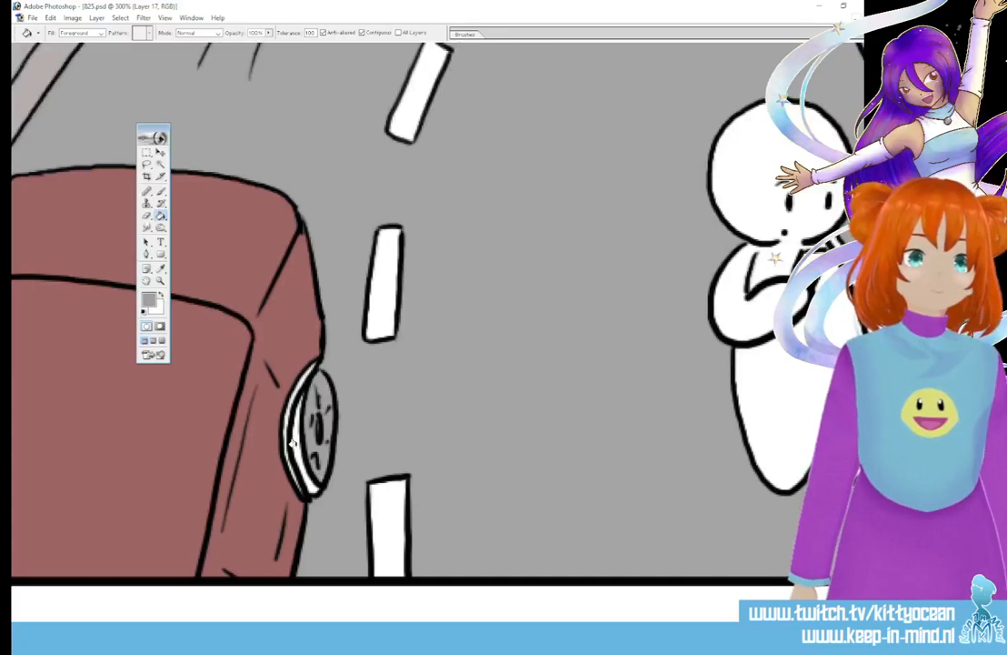
# Step: Sample the car's red and paint the white strip around the wheel, and set the foreground color back to gray for filling
pyautogui.click(160, 270)
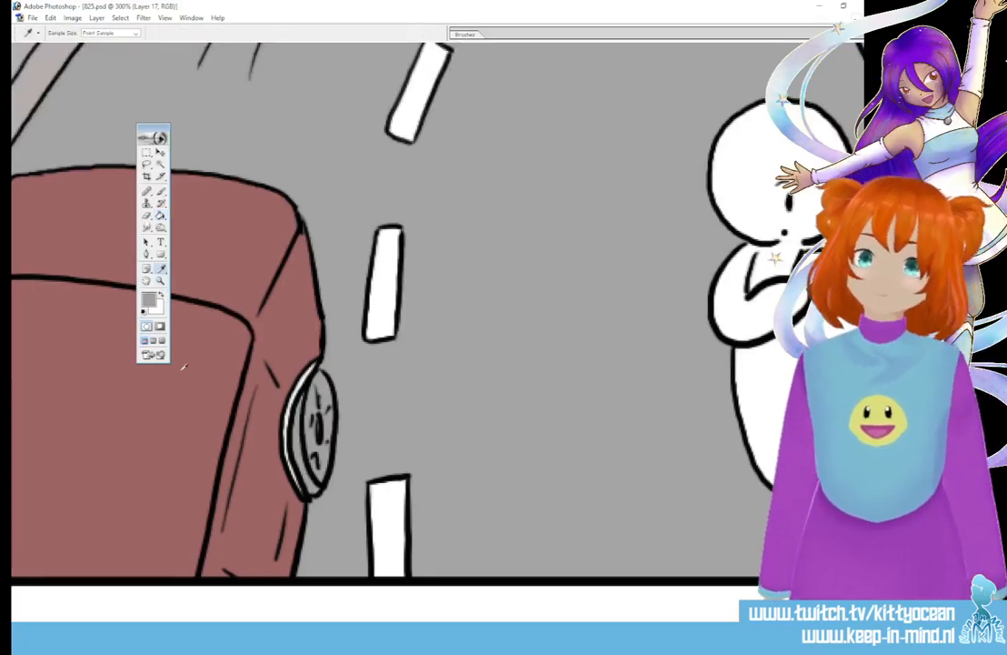
pyautogui.click(182, 367)
pyautogui.click(162, 191)
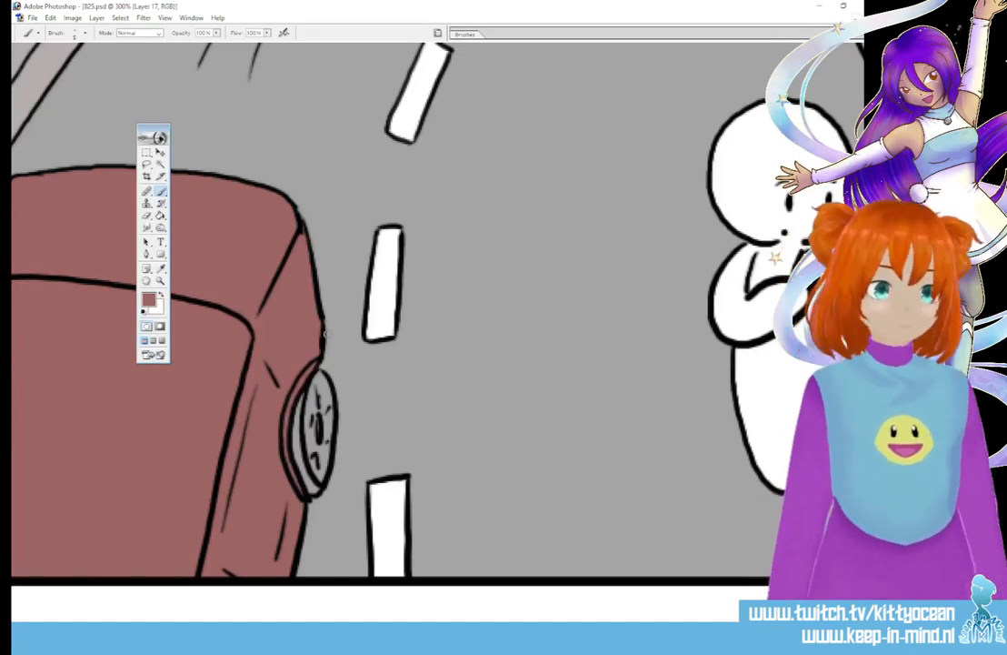
pyautogui.click(148, 300)
pyautogui.click(359, 318)
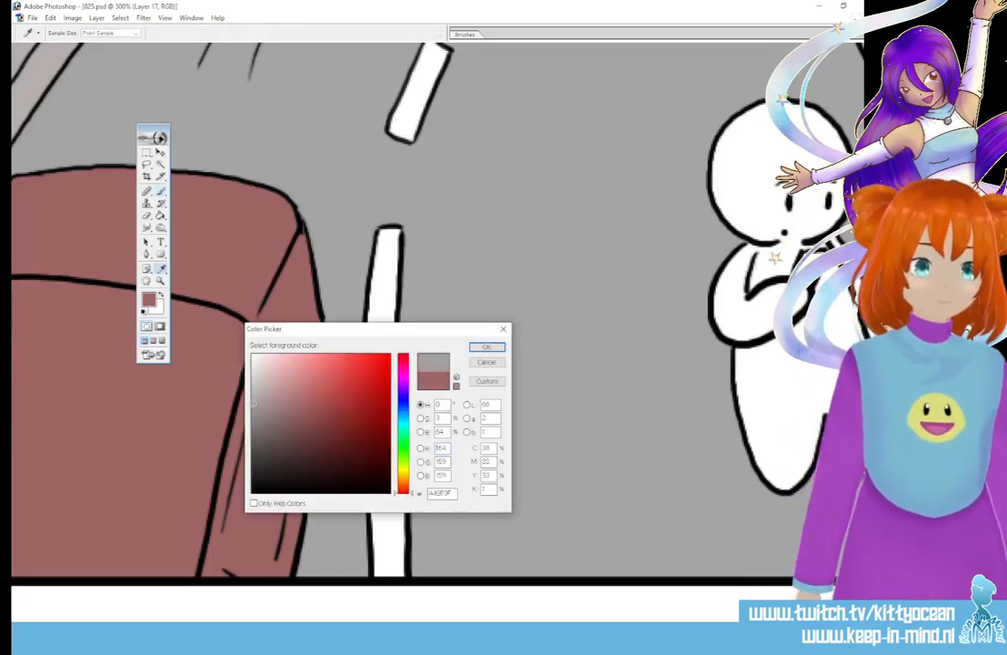
pyautogui.click(486, 349)
pyautogui.press('g')
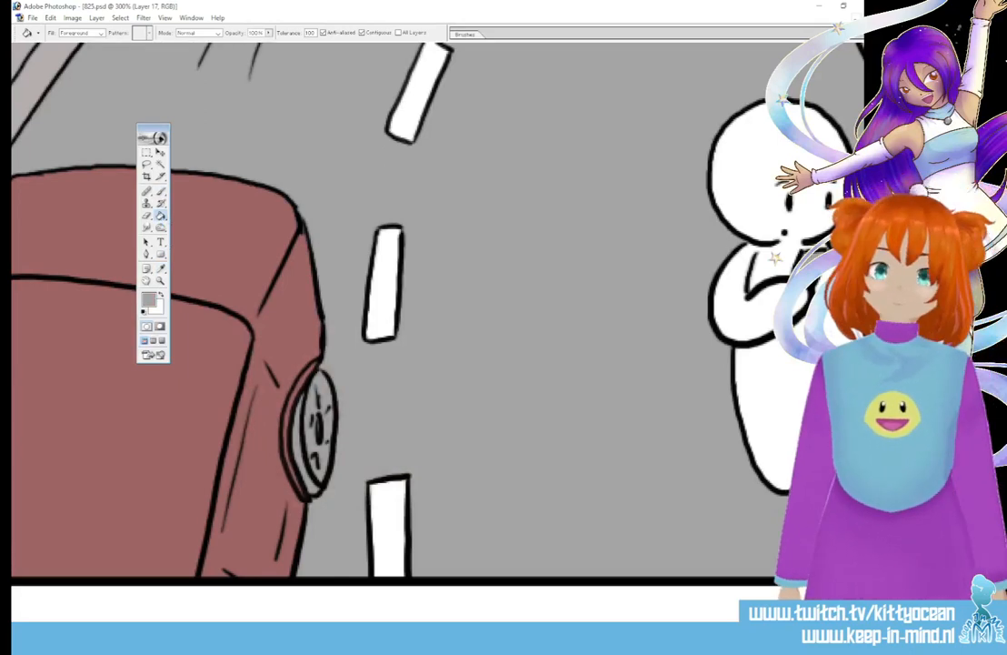
# Step: Set the foreground color to a dark pink (RGB 196, 77, 133)
pyautogui.hotkey('ctrl', '-')
pyautogui.hotkey('ctrl', '-')
pyautogui.hotkey('ctrl', '-')
pyautogui.hotkey('ctrl', '-')
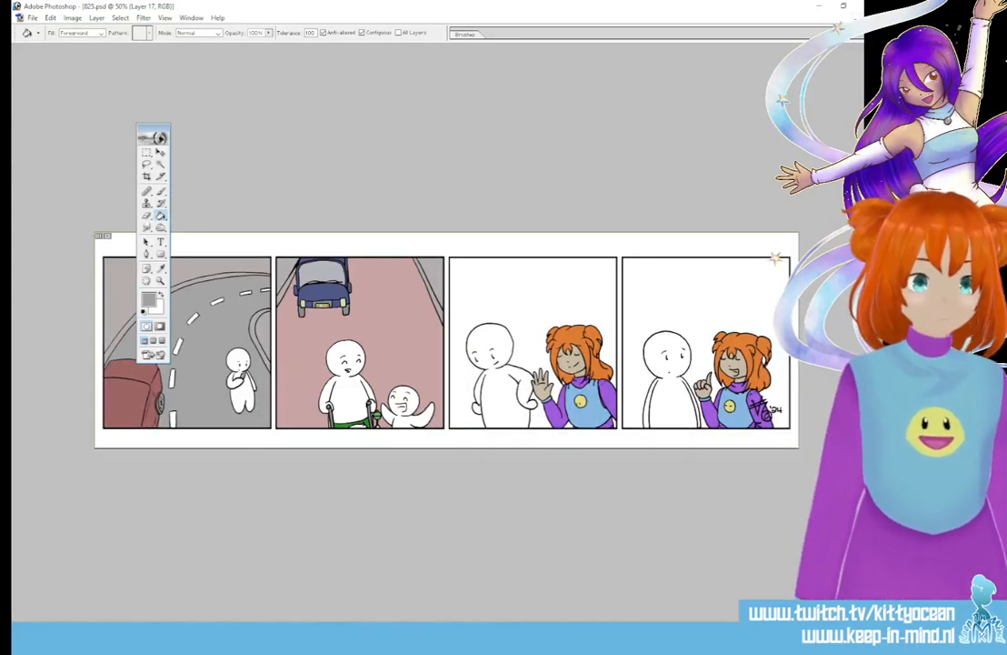
pyautogui.click(150, 300)
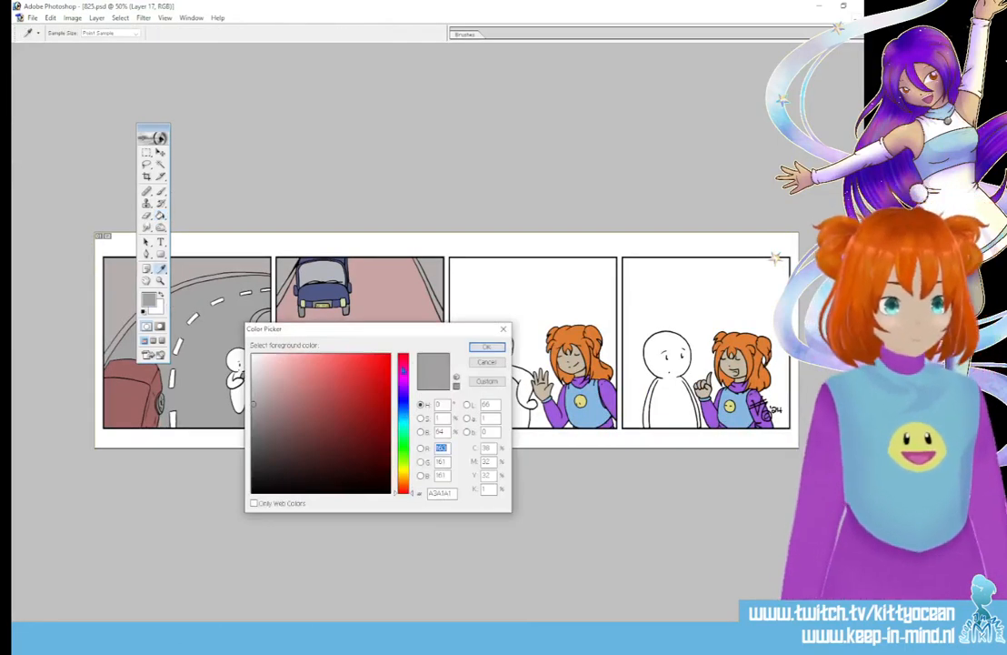
pyautogui.click(402, 364)
pyautogui.moveTo(364, 372)
pyautogui.mouseDown()
pyautogui.moveTo(328, 377)
pyautogui.moveTo(368, 370)
pyautogui.moveTo(335, 385)
pyautogui.mouseUp()
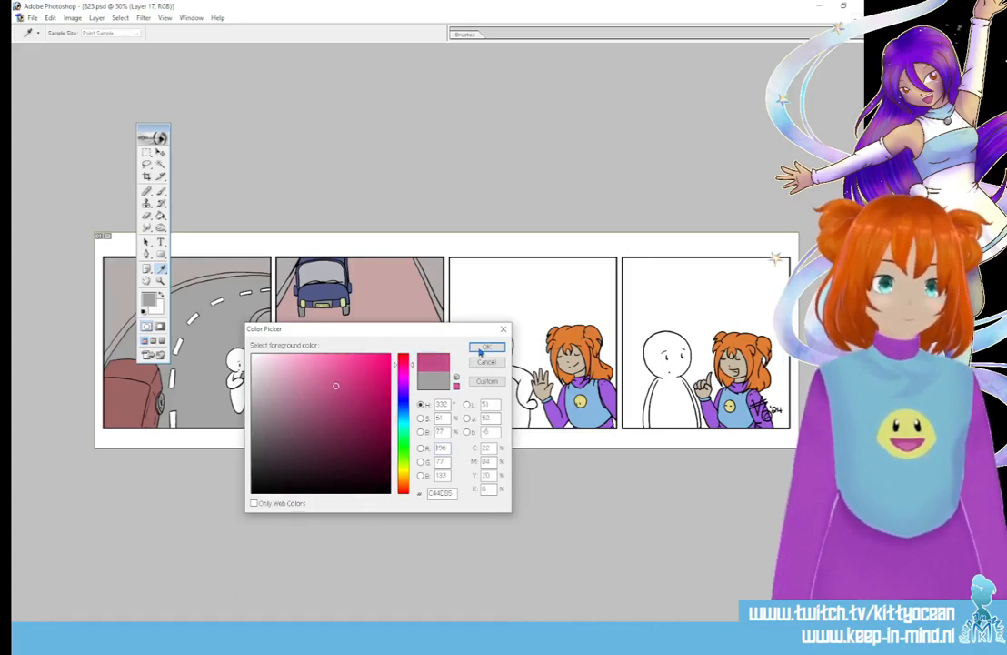
pyautogui.click(480, 350)
# Step: Brush the open mouths of both figures in the second panel and the orange-haired girl in the last panel dark pink
pyautogui.hotkey('ctrl', '+')
pyautogui.hotkey('ctrl', '+')
pyautogui.hotkey('ctrl', '+')
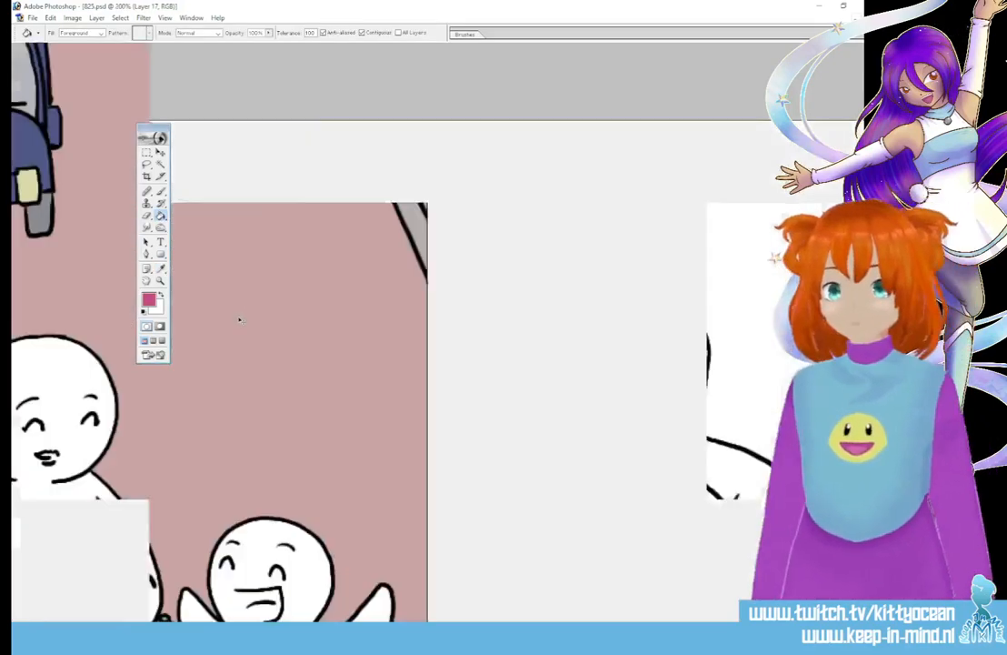
pyautogui.press('b')
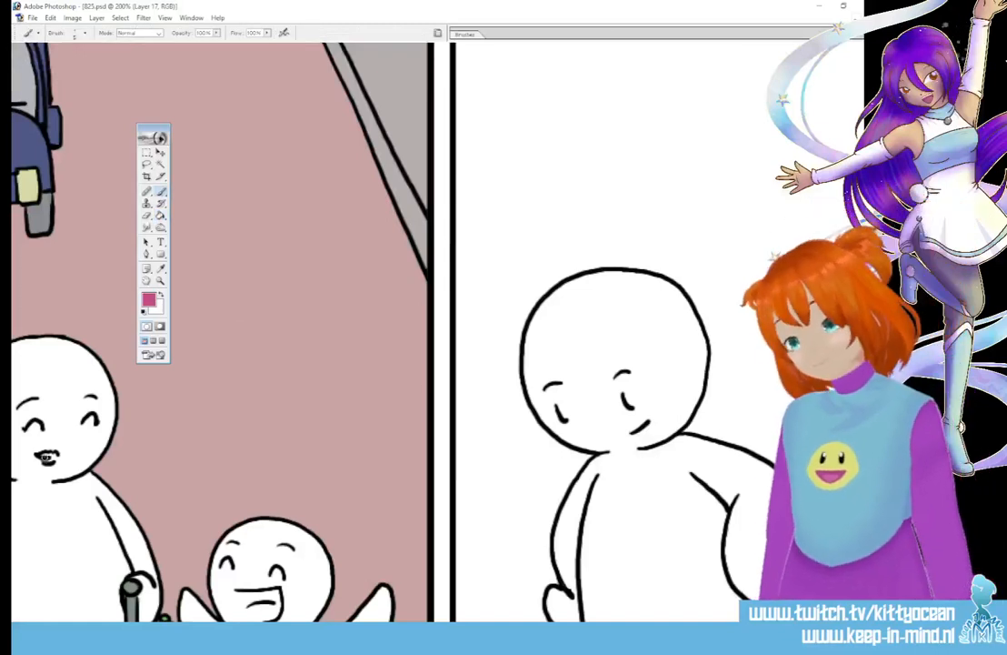
pyautogui.moveTo(45, 457); pyautogui.dragTo(52, 456)
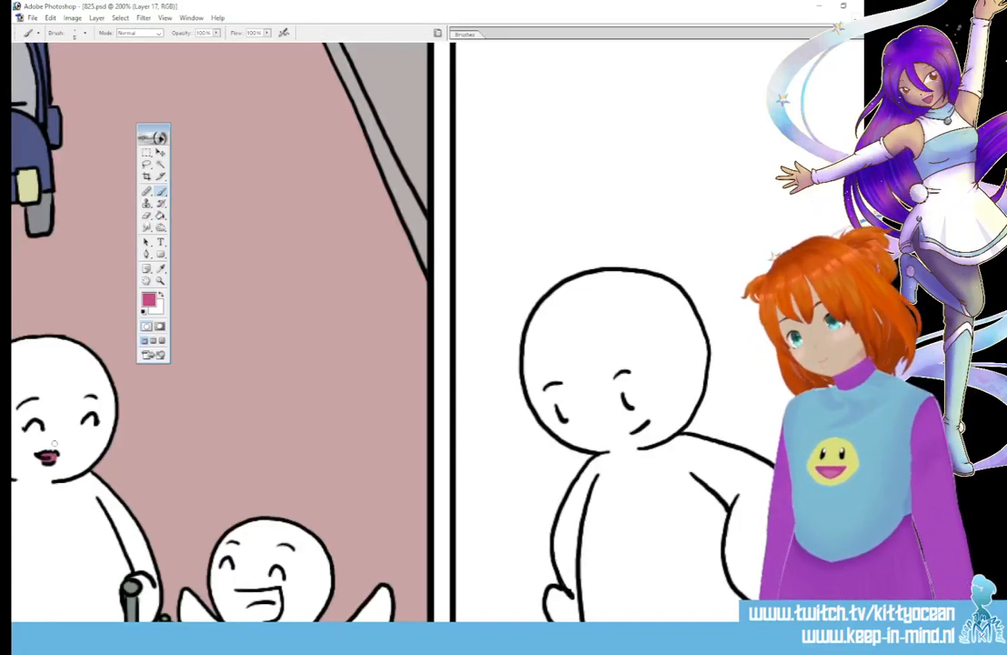
pyautogui.scroll(-3, 54, 444)
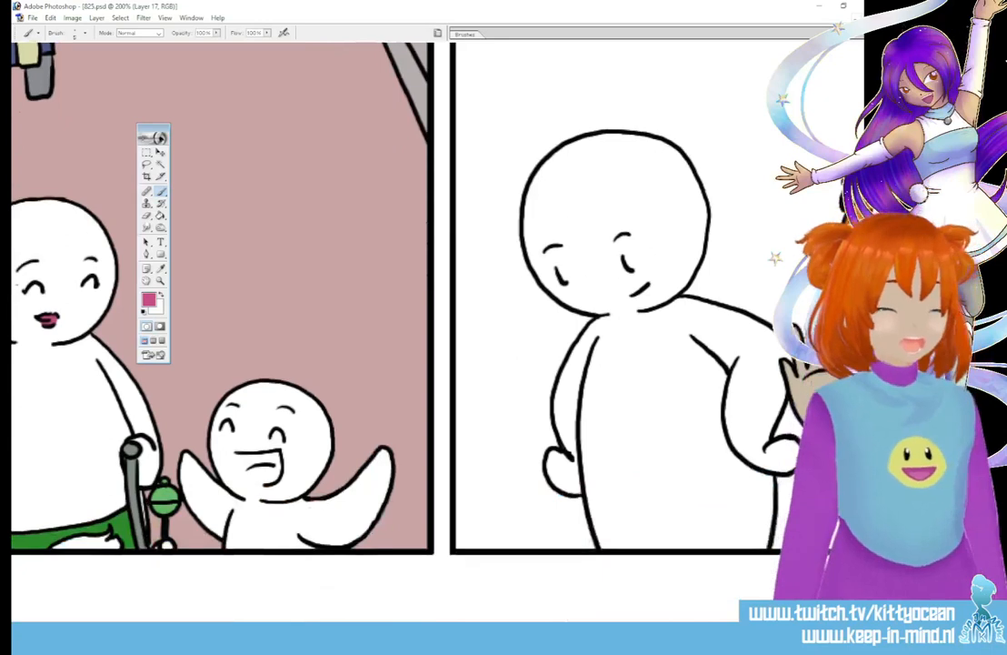
pyautogui.moveTo(239, 456)
pyautogui.mouseDown()
pyautogui.moveTo(268, 482)
pyautogui.moveTo(256, 464)
pyautogui.moveTo(273, 465)
pyautogui.moveTo(262, 467)
pyautogui.mouseUp()
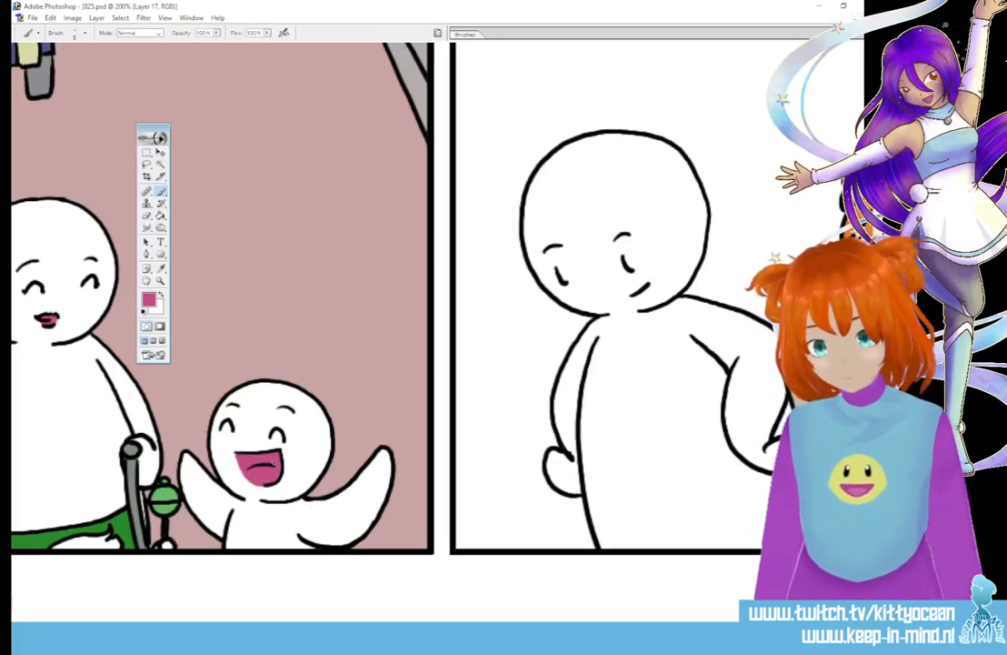
pyautogui.moveTo(389, 626); pyautogui.dragTo(711, 613)
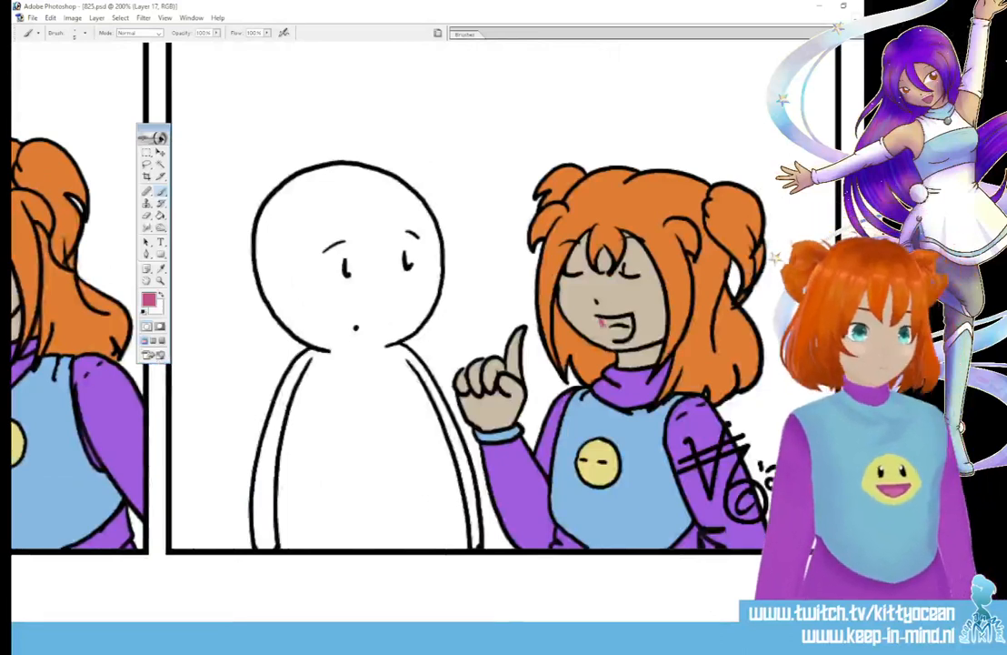
pyautogui.moveTo(600, 320); pyautogui.dragTo(627, 333)
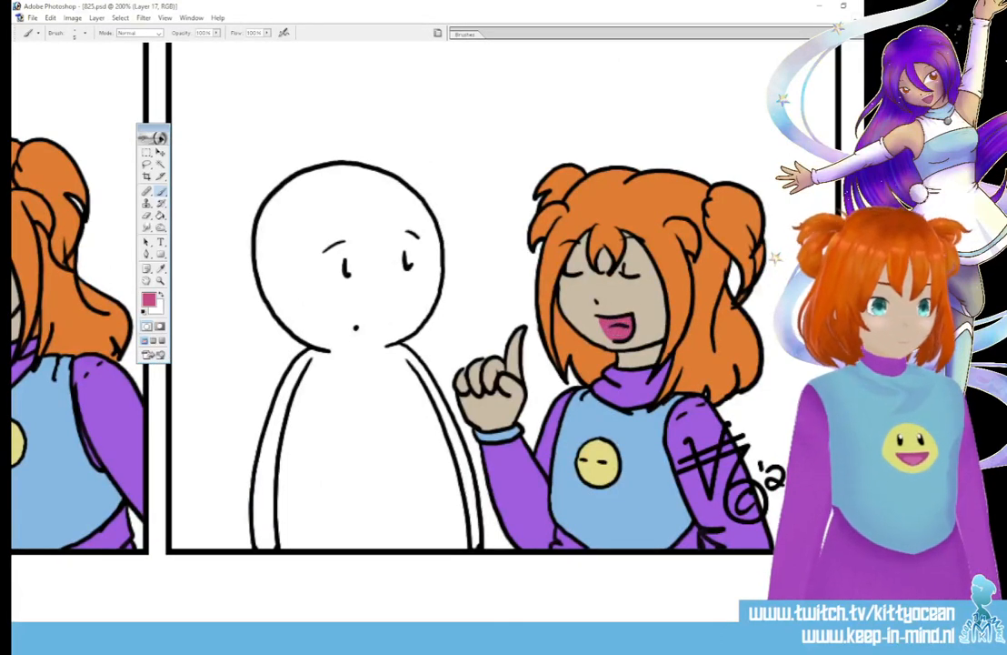
# Step: Choose a lighter pink and paint the tongues of the girl in the last panel and the small figure in the second panel
pyautogui.click(150, 299)
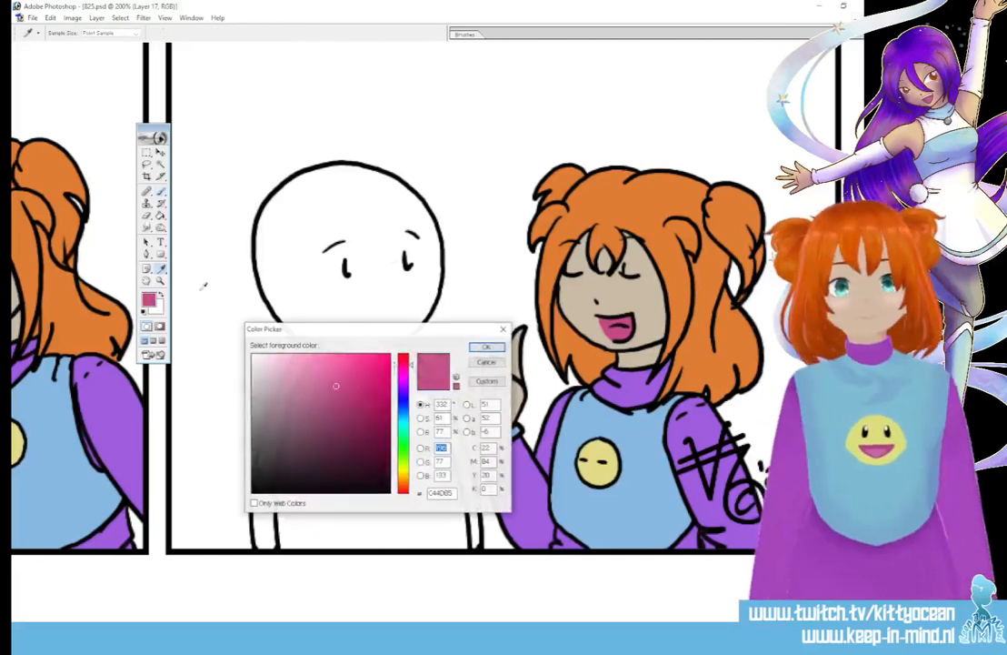
pyautogui.click(317, 371)
pyautogui.click(487, 350)
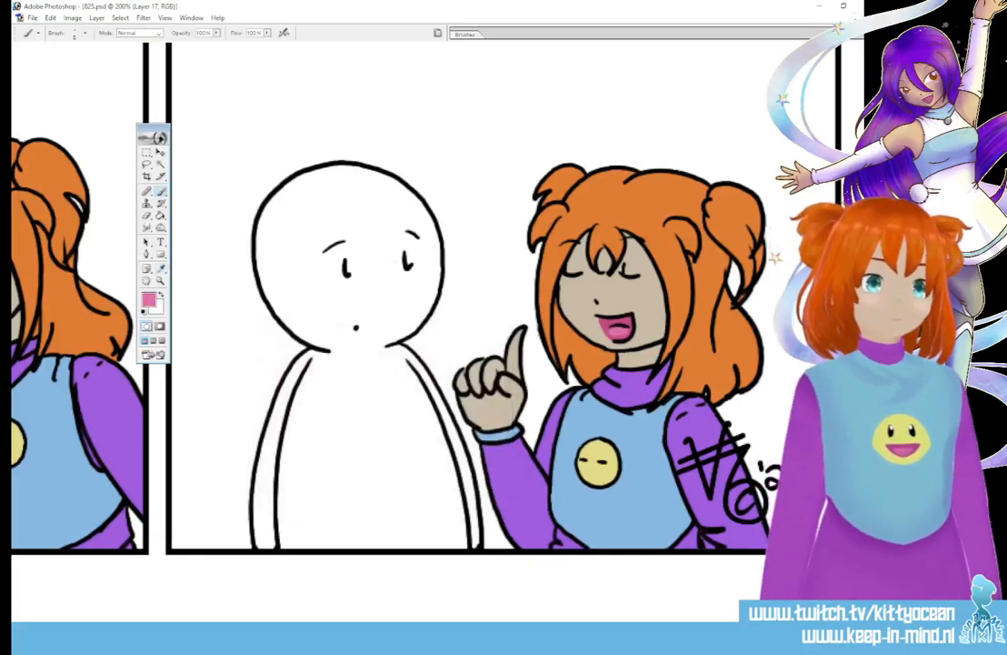
pyautogui.moveTo(645, 627); pyautogui.dragTo(318, 627)
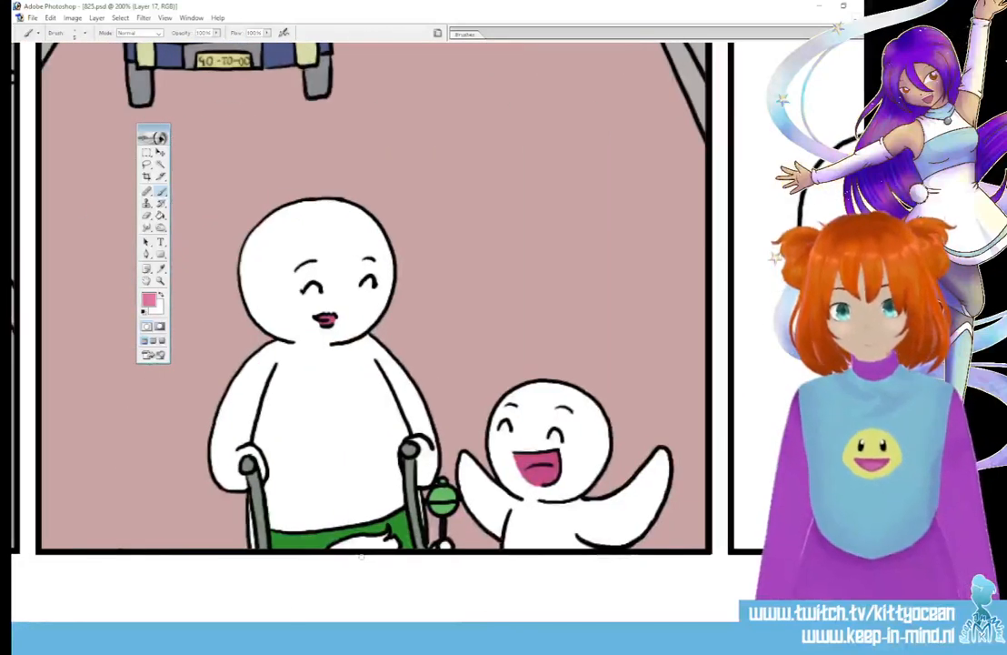
pyautogui.moveTo(549, 469); pyautogui.dragTo(536, 475)
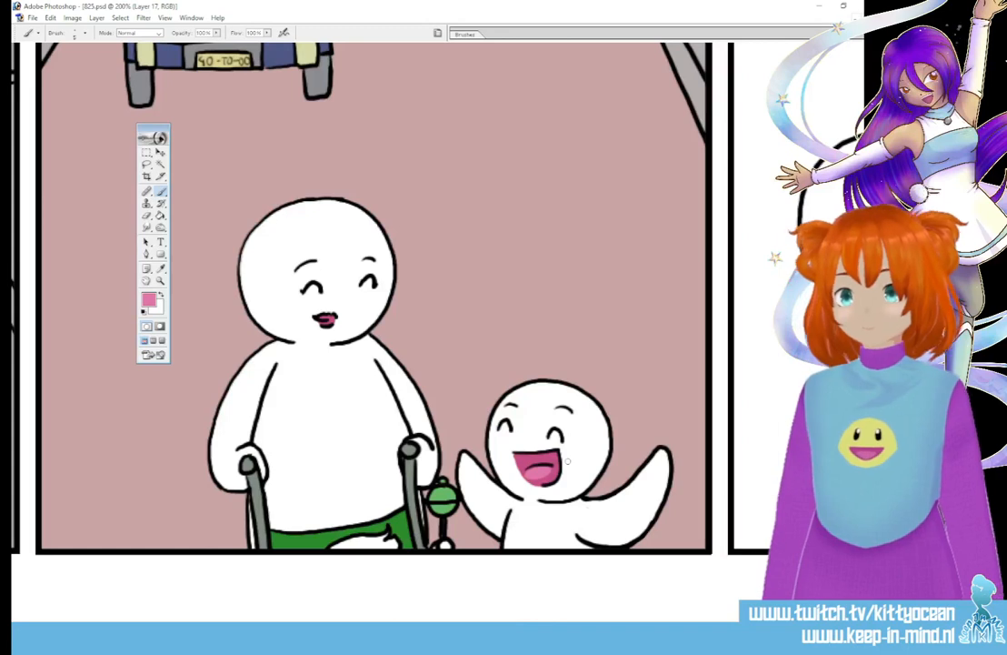
# Step: Select the white figures in the remaining panels with the Magic Wand and Lasso, and name a new layer "ano"
pyautogui.hotkey('ctrl', '-')
pyautogui.hotkey('ctrl', '-')
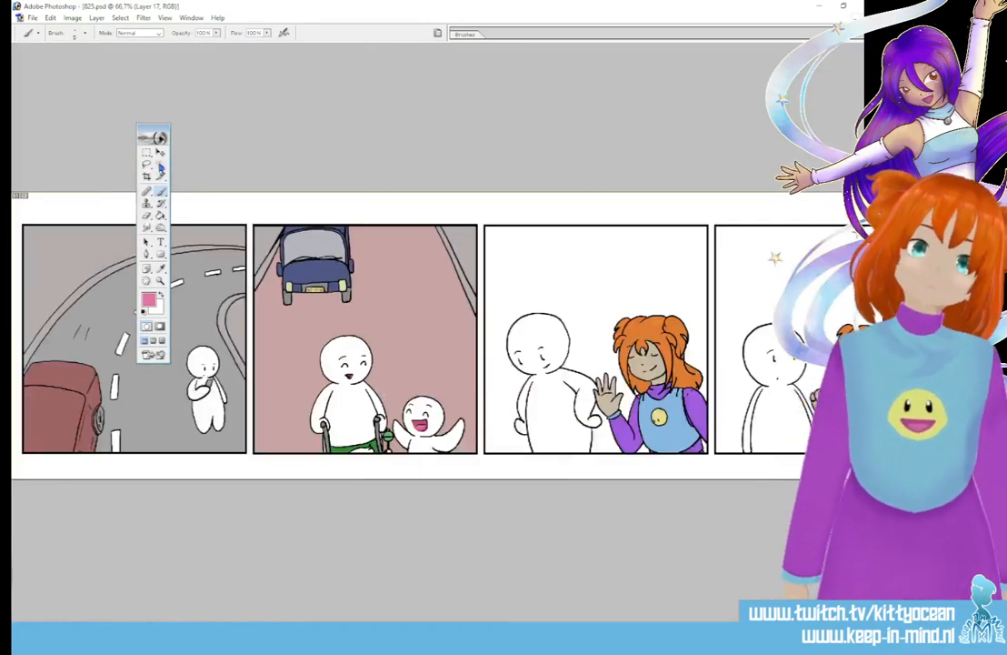
pyautogui.press('w')
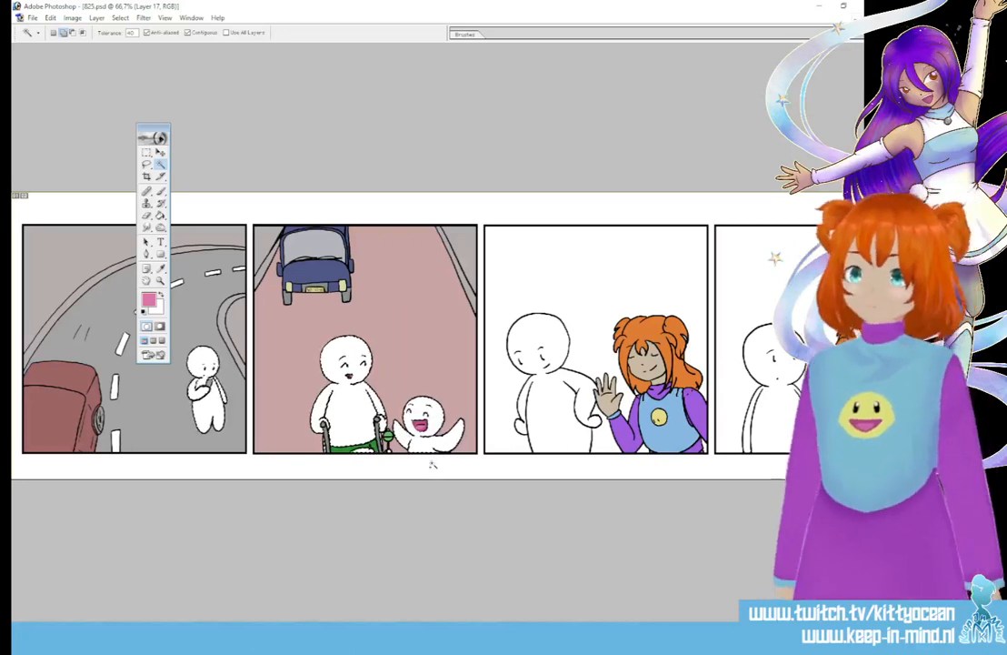
pyautogui.hotkey('ctrl', '+')
pyautogui.hotkey('ctrl', '+')
pyautogui.scroll(-5, 432, 465)
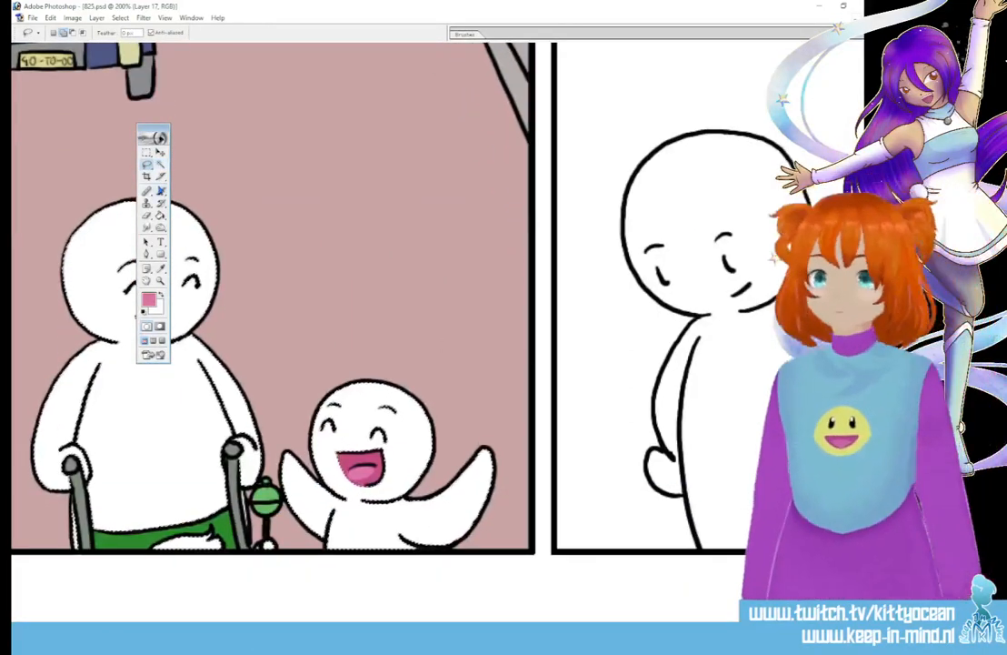
pyautogui.press('l')
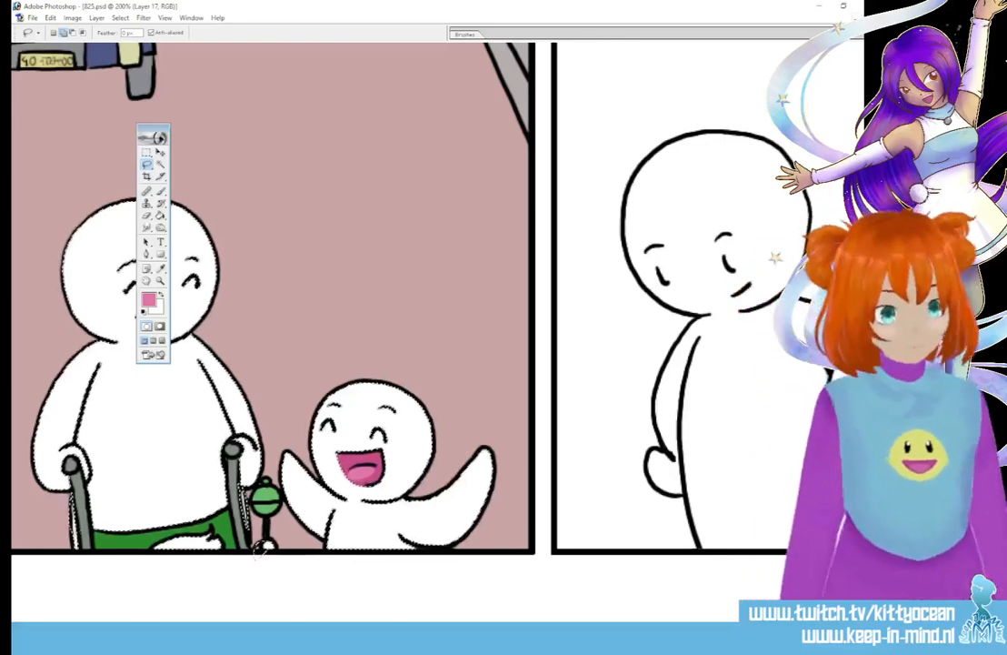
pyautogui.moveTo(367, 627); pyautogui.dragTo(522, 627)
pyautogui.press('w')
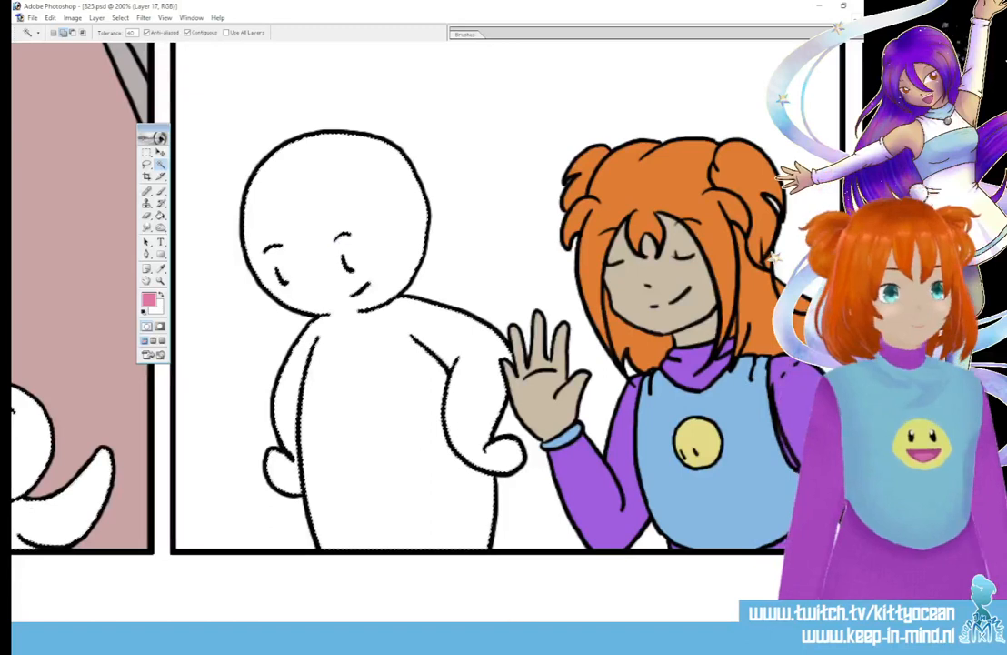
pyautogui.moveTo(521, 619); pyautogui.dragTo(698, 616)
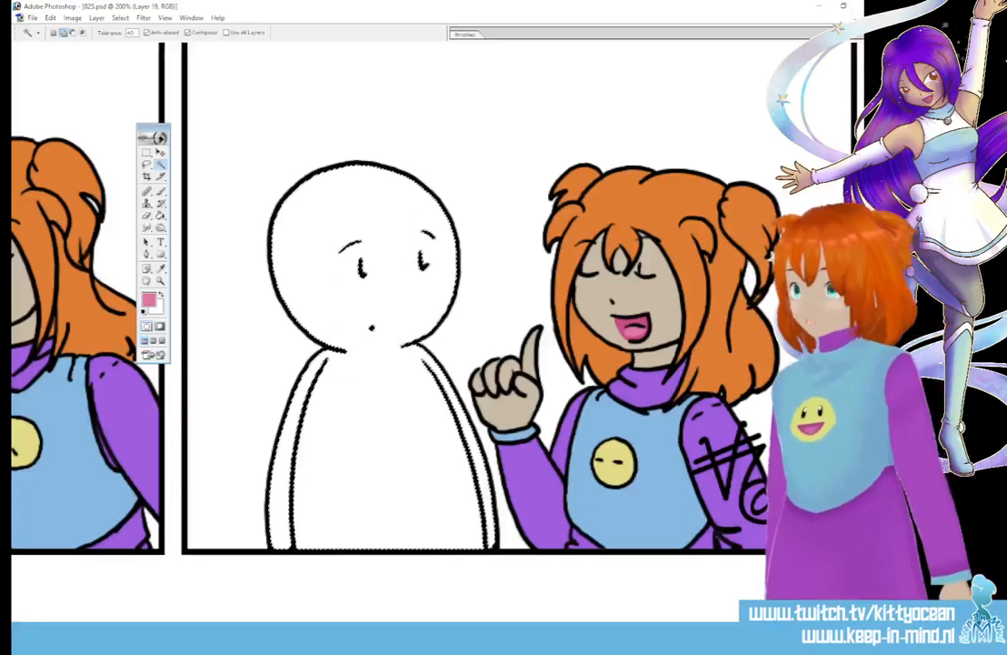
pyautogui.press('Return')
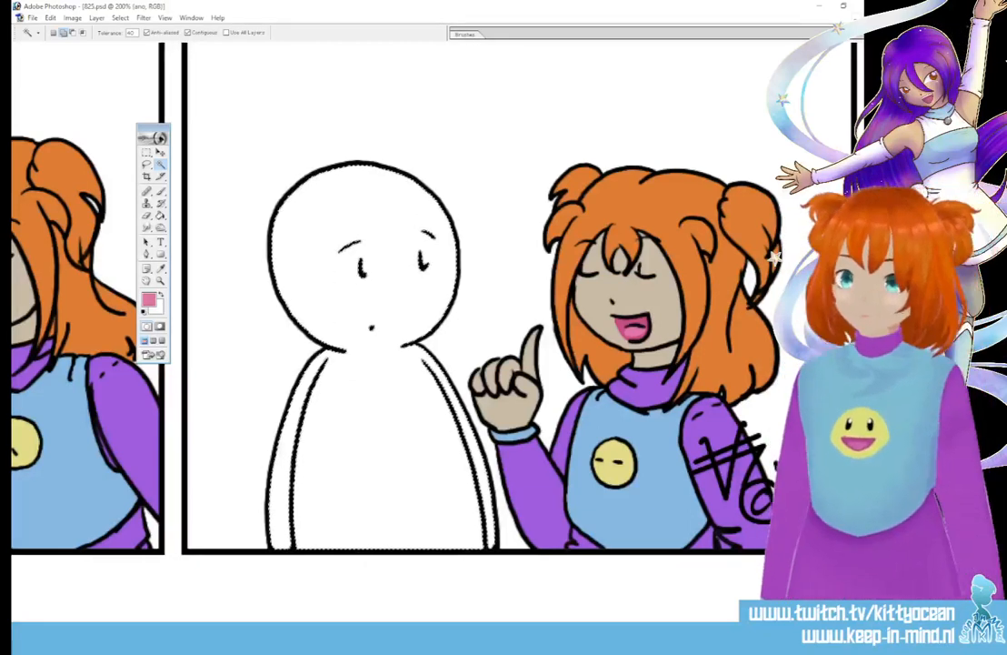
# Step: Set the foreground color to a medium gray for brushing the figures' shadows
pyautogui.press('i')
pyautogui.click(132, 259)
pyautogui.click(148, 299)
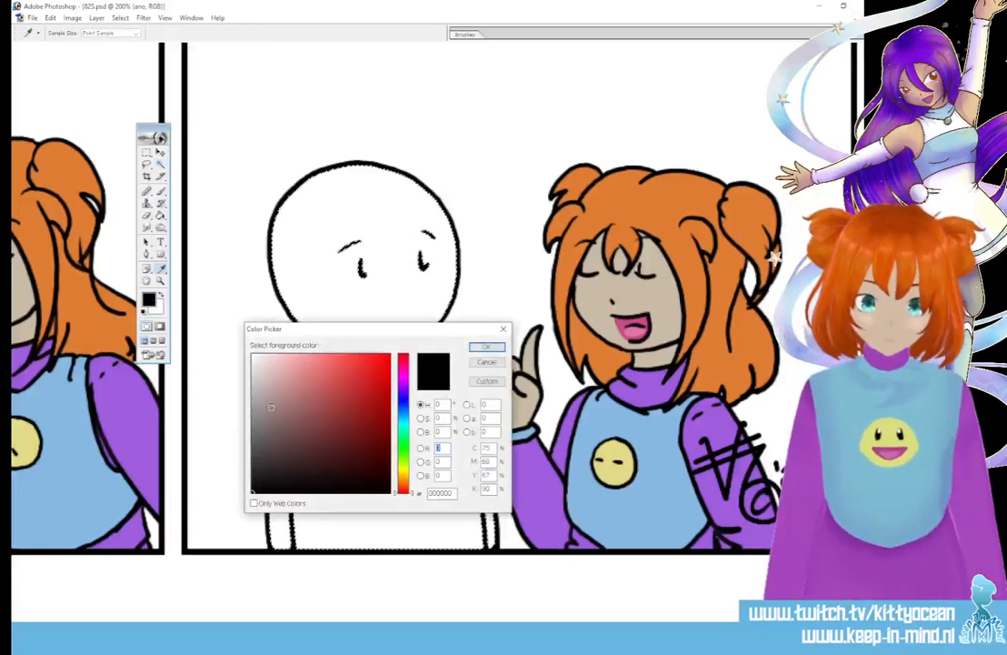
pyautogui.click(482, 347)
pyautogui.press('b')
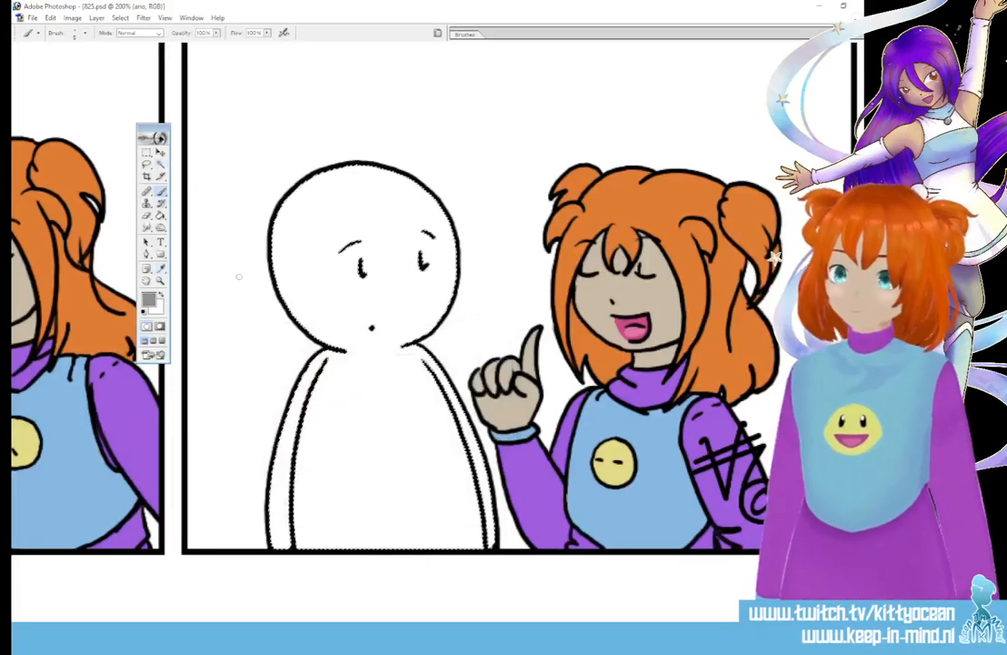
# Step: Enlarge the soft brush's master diameter and turn off Shape Dynamics
pyautogui.click(462, 34)
pyautogui.moveTo(522, 204); pyautogui.dragTo(541, 204)
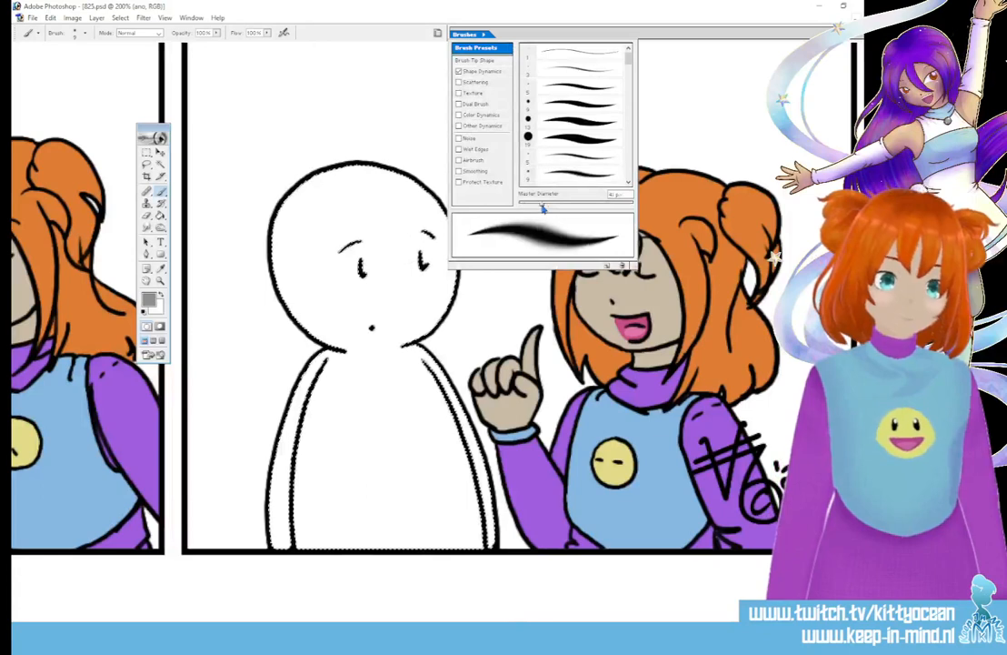
pyautogui.click(459, 71)
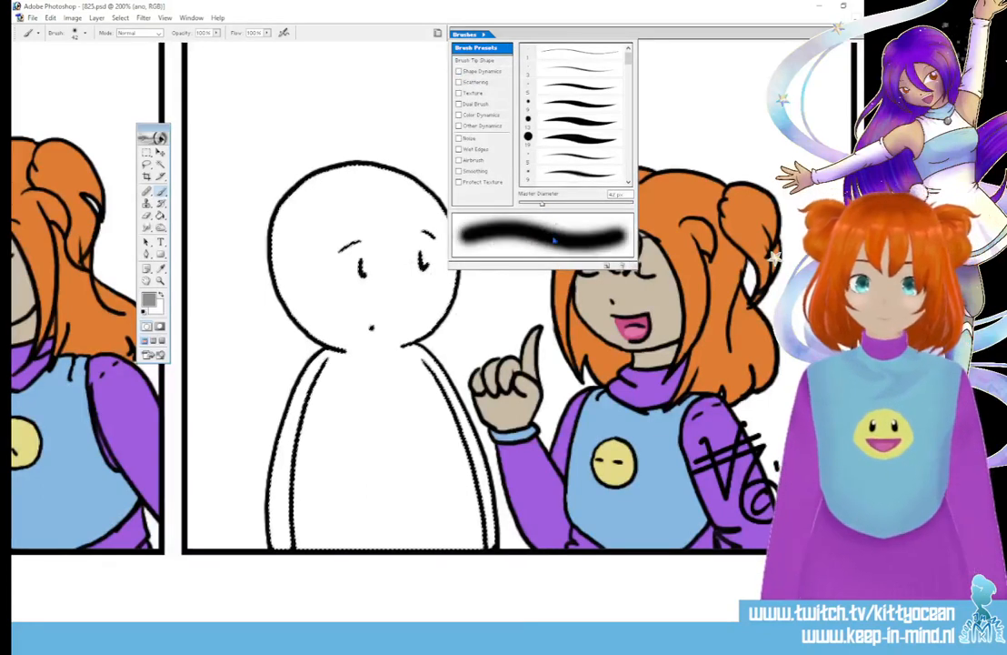
pyautogui.click(553, 205)
# Step: Brush soft gray shading along the shadow sides of the white figures in the fourth and third panels
pyautogui.moveTo(344, 144); pyautogui.dragTo(266, 241)
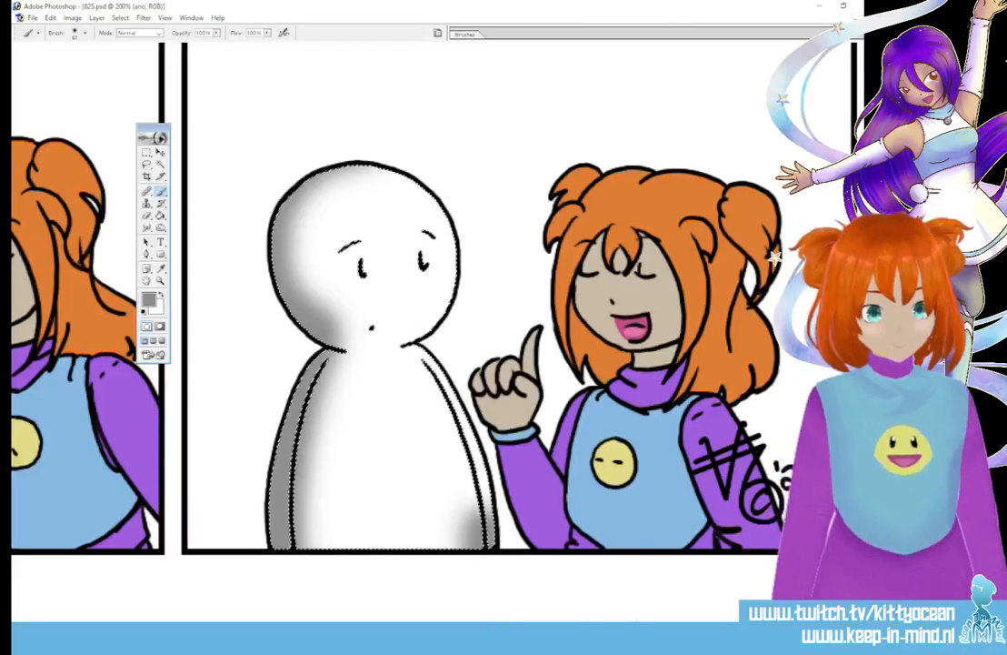
pyautogui.moveTo(582, 624); pyautogui.dragTo(373, 624)
pyautogui.moveTo(447, 123)
pyautogui.mouseDown()
pyautogui.moveTo(380, 284)
pyautogui.moveTo(436, 310)
pyautogui.moveTo(450, 509)
pyautogui.moveTo(596, 412)
pyautogui.moveTo(605, 477)
pyautogui.mouseUp()
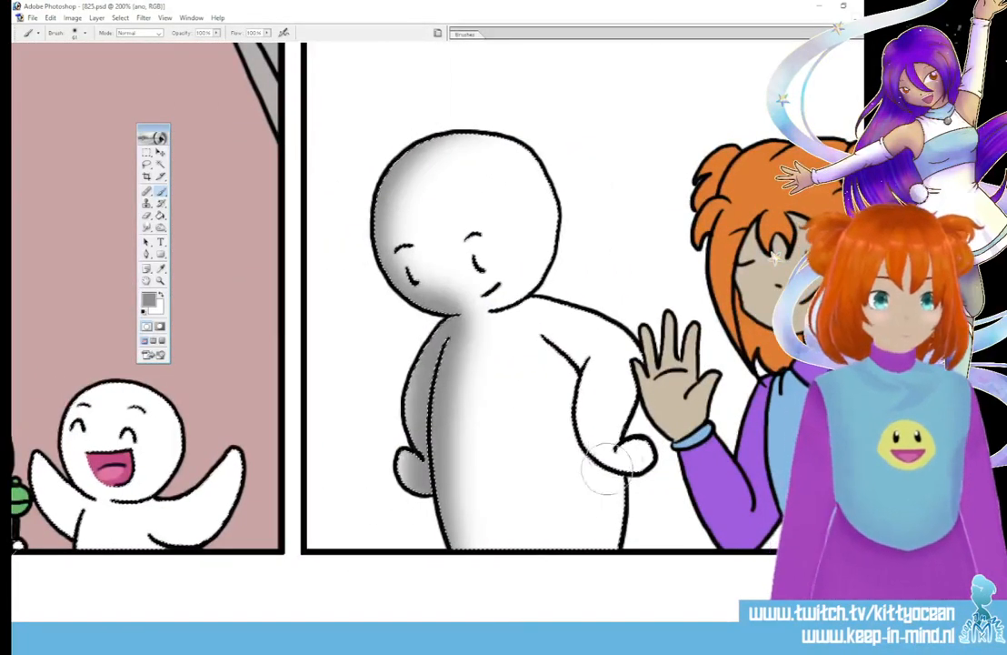
pyautogui.moveTo(556, 378); pyautogui.dragTo(611, 487)
# Step: Brush soft gray shading onto the small figure and the large figure with crutches in the second panel
pyautogui.moveTo(586, 623); pyautogui.dragTo(482, 624)
pyautogui.moveTo(482, 386)
pyautogui.mouseDown()
pyautogui.moveTo(443, 386)
pyautogui.moveTo(452, 596)
pyautogui.mouseUp()
pyautogui.moveTo(514, 531); pyautogui.dragTo(602, 558)
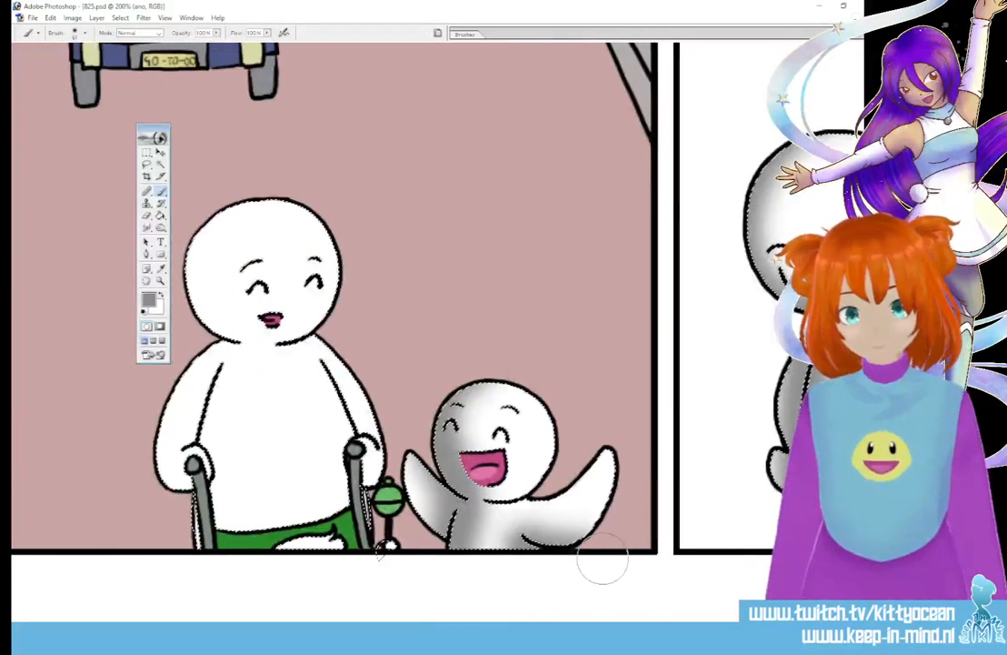
pyautogui.moveTo(238, 186)
pyautogui.mouseDown()
pyautogui.moveTo(200, 262)
pyautogui.moveTo(232, 322)
pyautogui.moveTo(209, 369)
pyautogui.moveTo(191, 528)
pyautogui.moveTo(259, 609)
pyautogui.moveTo(266, 518)
pyautogui.moveTo(218, 528)
pyautogui.moveTo(350, 538)
pyautogui.mouseUp()
pyautogui.moveTo(325, 381); pyautogui.dragTo(350, 432)
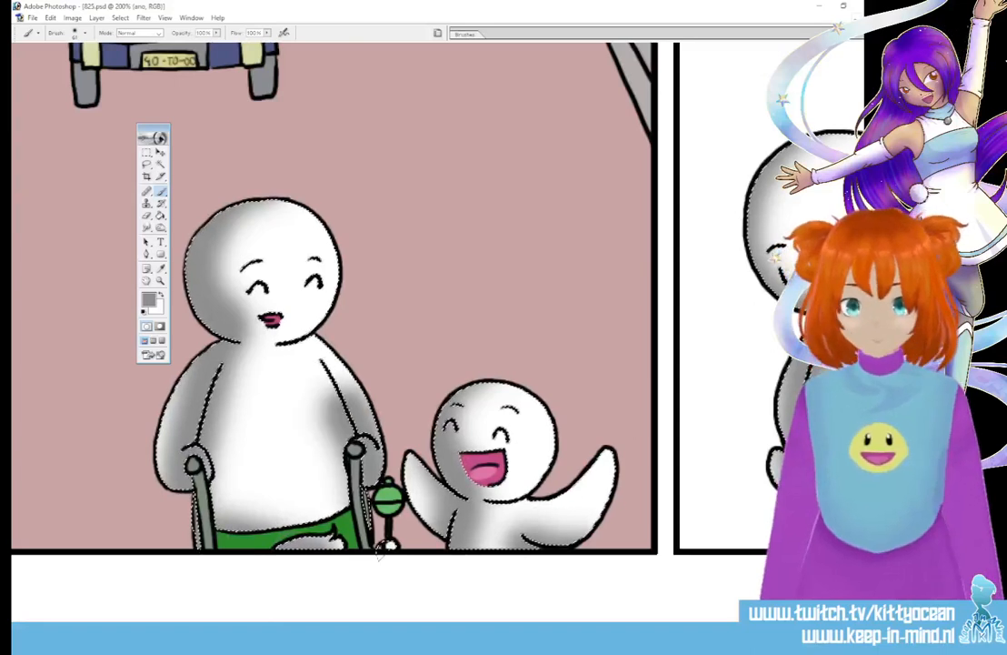
# Step: Brush soft gray shading onto the white figure on the road in the first panel and clear the selection
pyautogui.moveTo(416, 624); pyautogui.dragTo(269, 624)
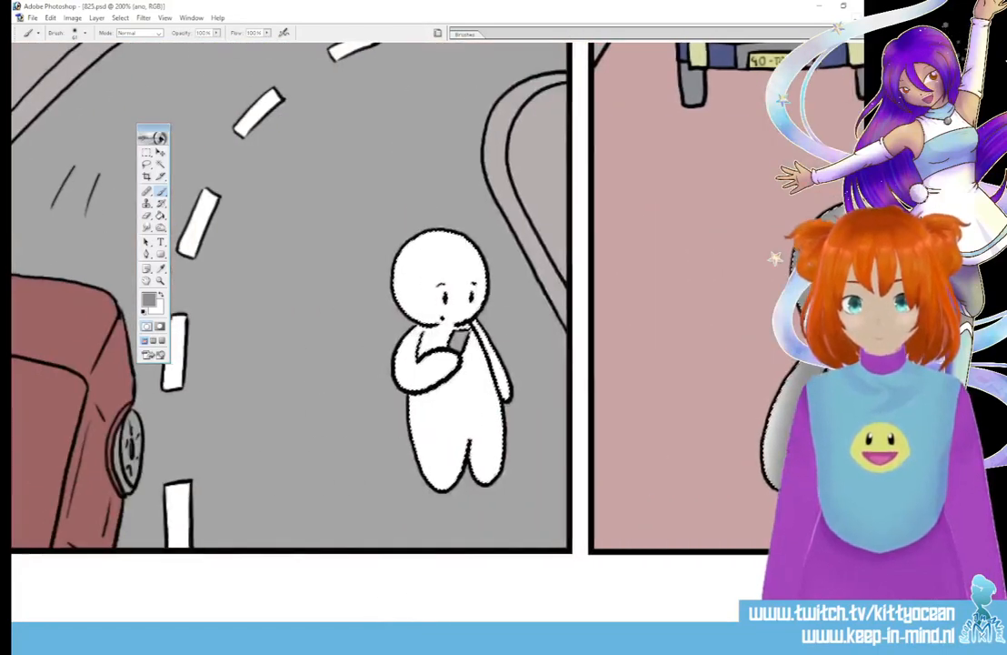
pyautogui.moveTo(439, 238)
pyautogui.mouseDown()
pyautogui.moveTo(411, 277)
pyautogui.moveTo(405, 346)
pyautogui.moveTo(427, 468)
pyautogui.mouseUp()
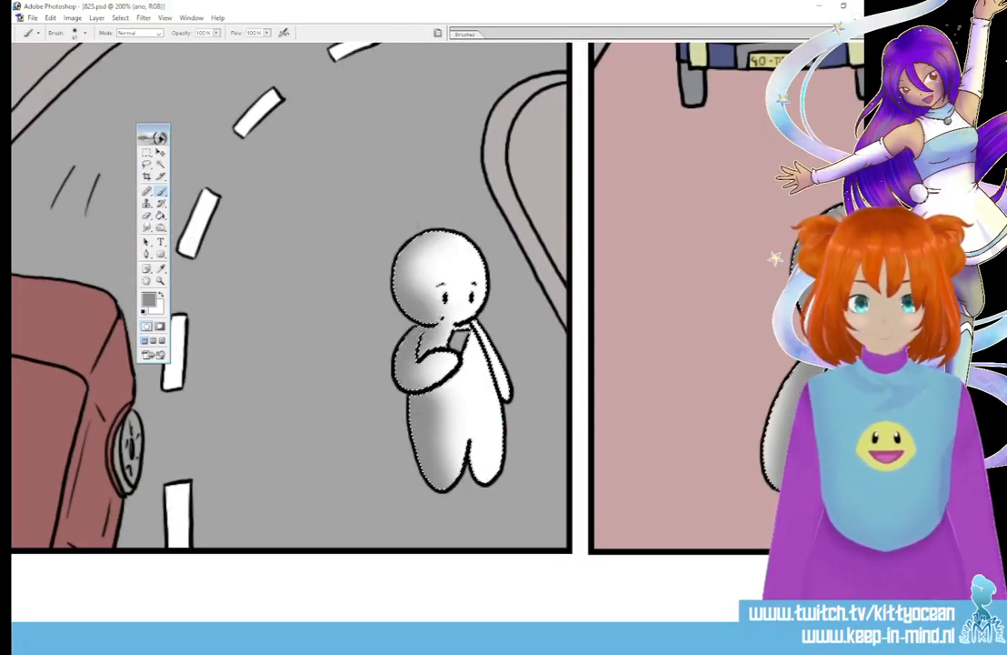
pyautogui.moveTo(462, 506); pyautogui.dragTo(531, 459)
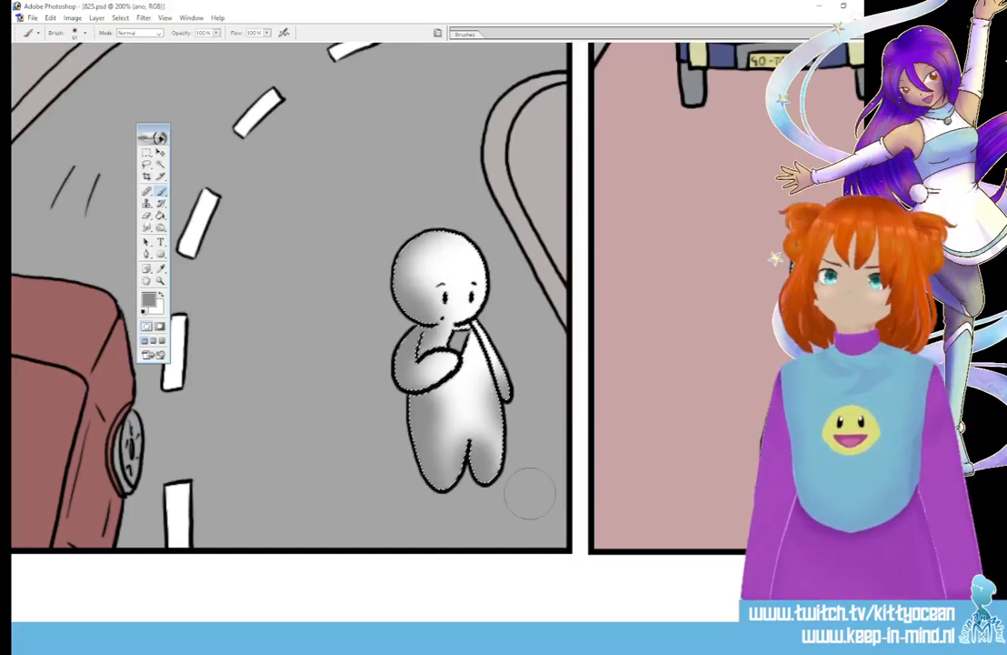
pyautogui.hotkey('ctrl', '-')
pyautogui.hotkey('ctrl', '-')
pyautogui.hotkey('ctrl', '-')
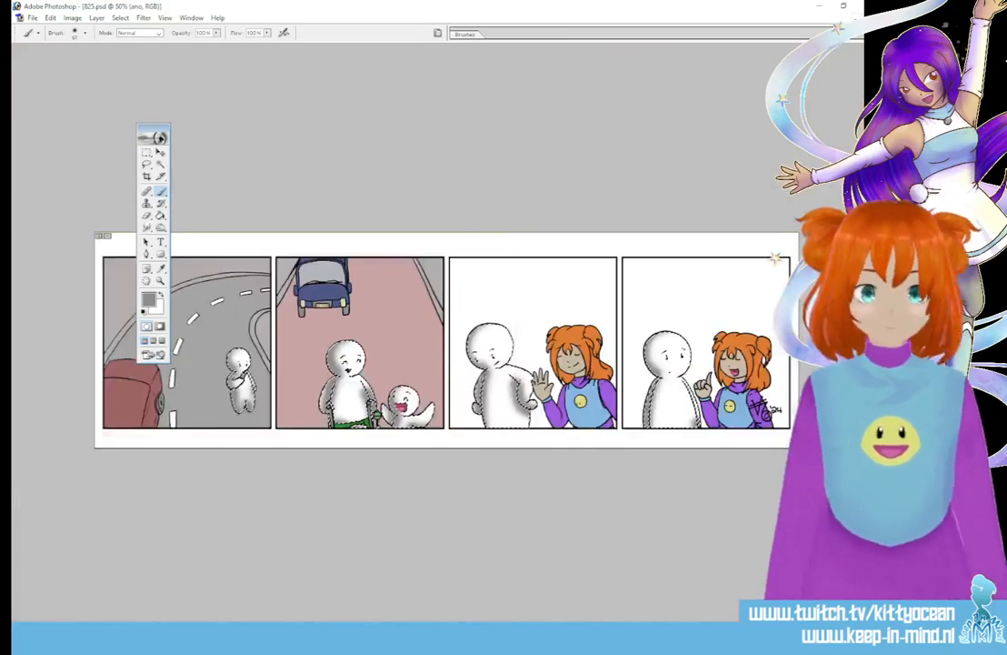
pyautogui.hotkey('ctrl', 'd')
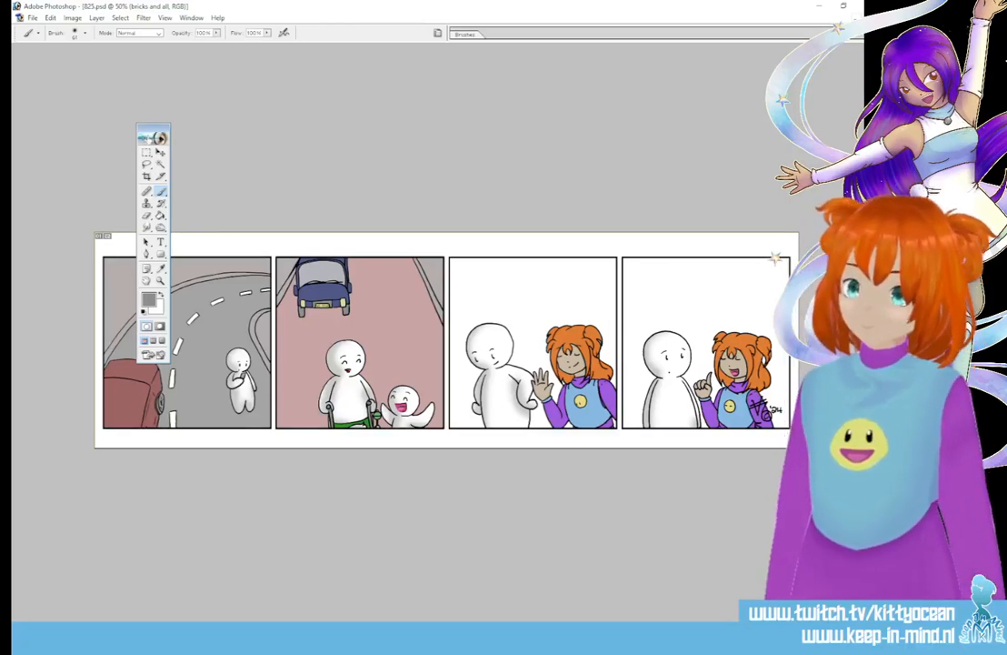
# Step: Move the toolbox off the comic, add a new layer, and select the gray road and roadside areas of the first two panels
pyautogui.moveTo(153, 129); pyautogui.dragTo(63, 94)
pyautogui.click(71, 129)
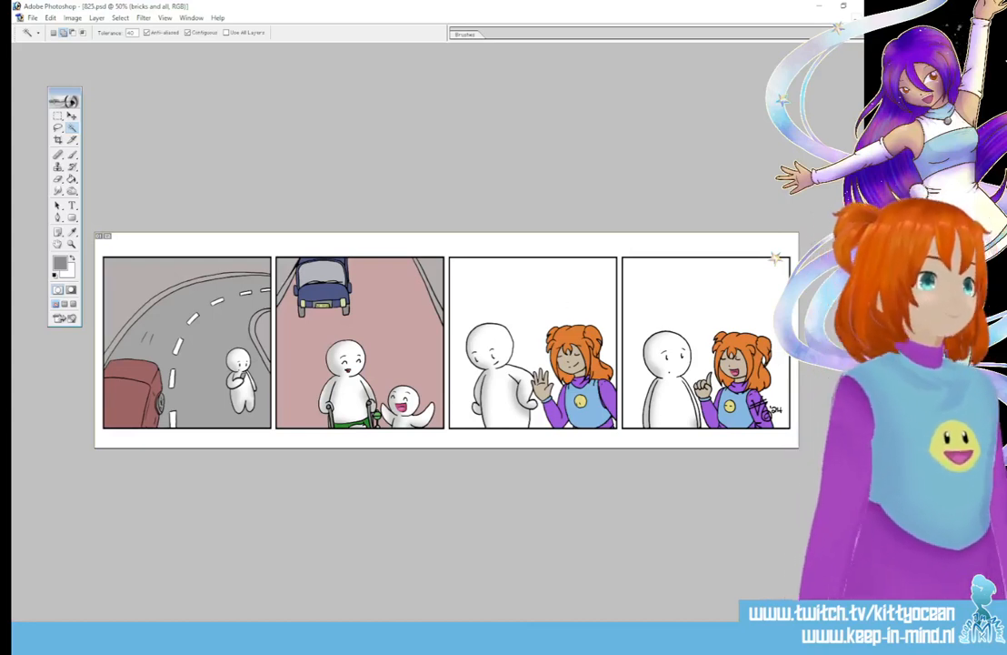
pyautogui.hotkey('ctrl', 'shift', 'alt', 'n')
pyautogui.click(227, 326)
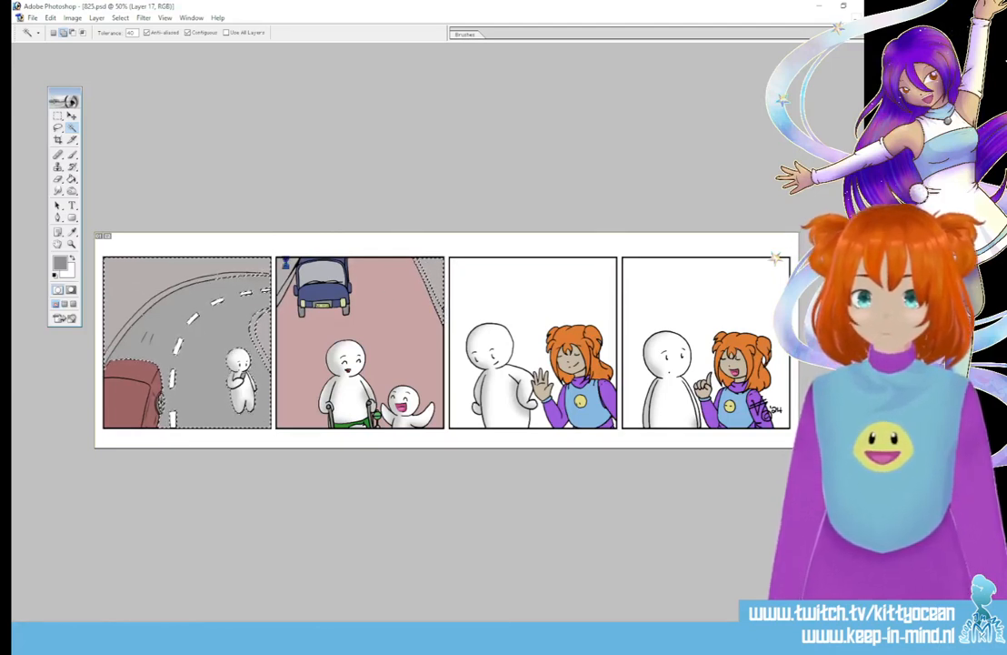
# Step: Apply the Computones Sand tone (150 lines, 30%) from the CTHDM04-300 set to the selected gray areas
pyautogui.click(143, 18)
pyautogui.moveTo(218, 252)
pyautogui.click(299, 245)
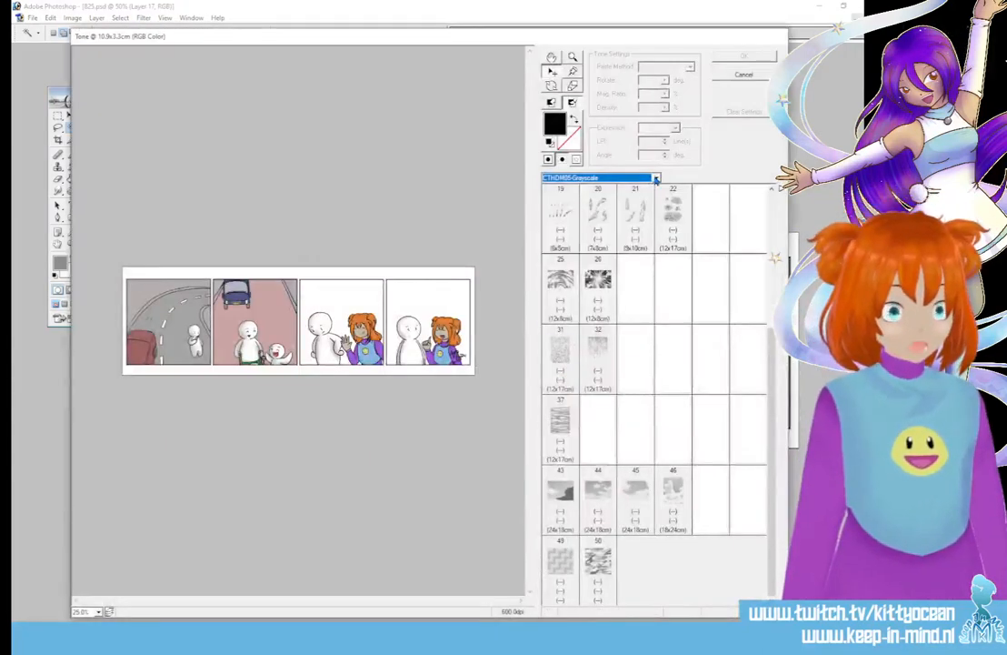
pyautogui.click(656, 178)
pyautogui.click(595, 202)
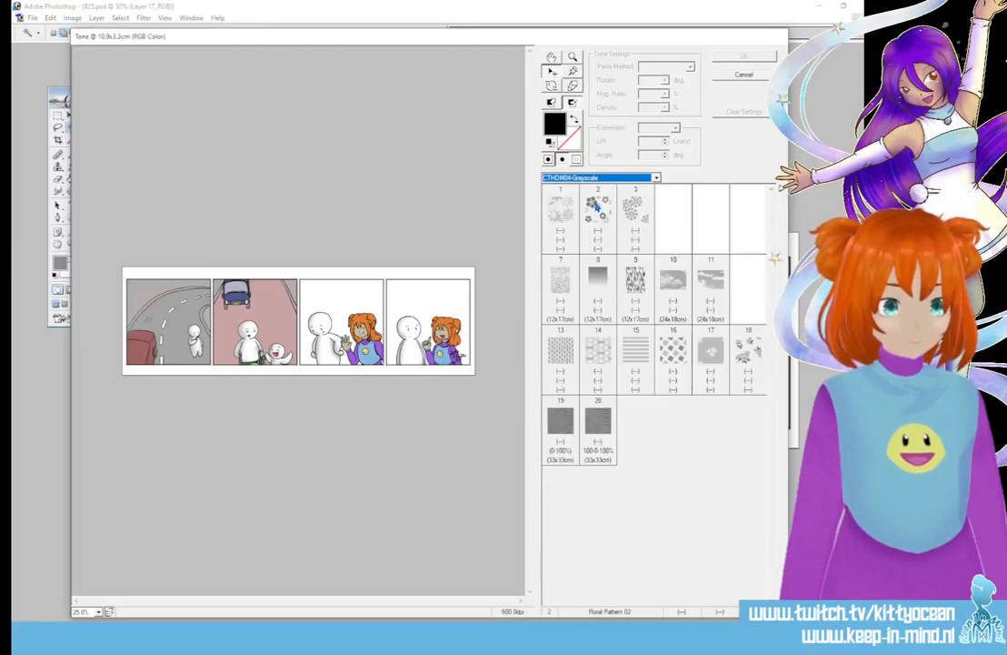
pyautogui.click(625, 178)
pyautogui.click(622, 191)
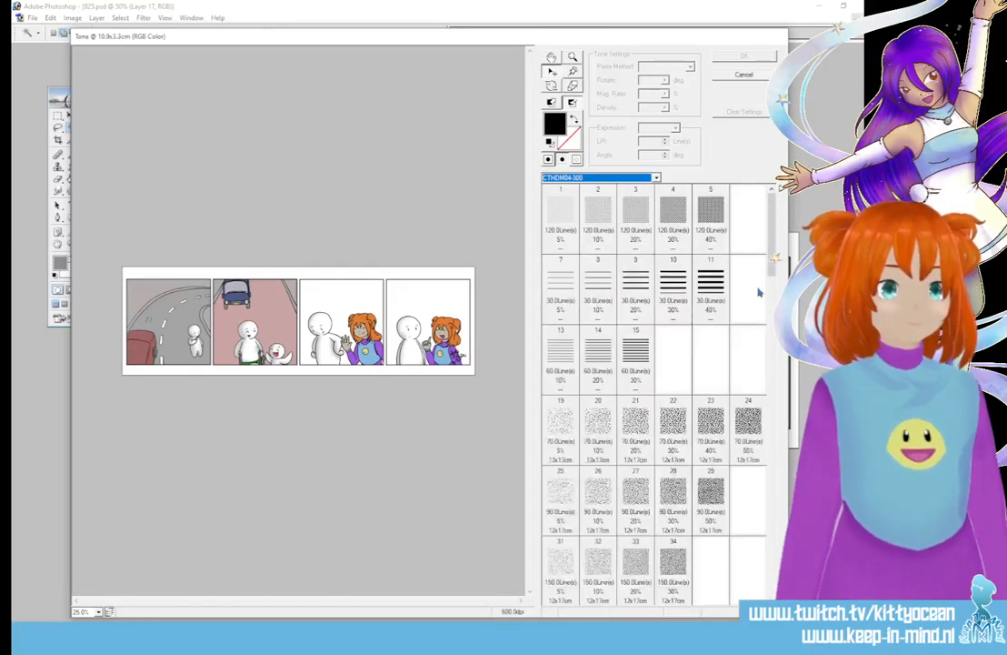
pyautogui.click(673, 564)
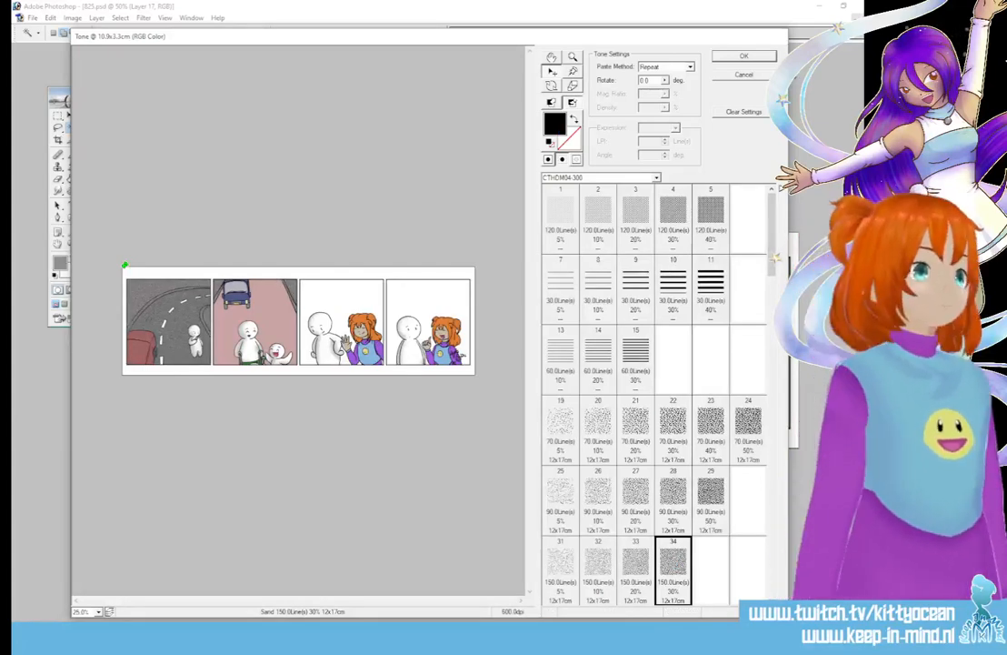
pyautogui.click(747, 58)
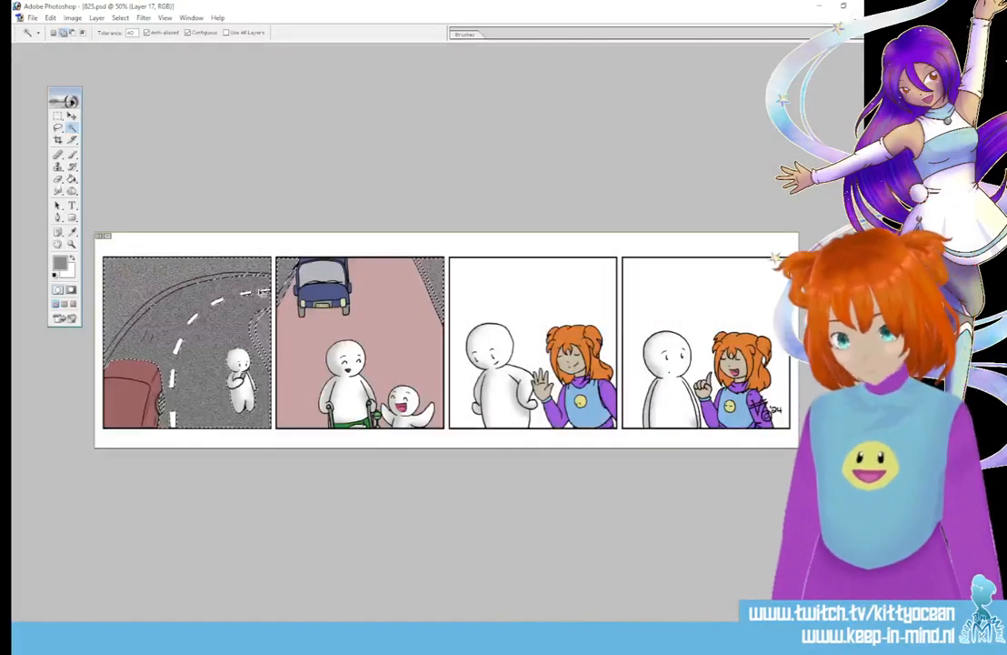
# Step: Undo the tone and its new layer, reapply the same tone directly on the "bricks and all" layer, and deselect
pyautogui.hotkey('ctrl', 'd')
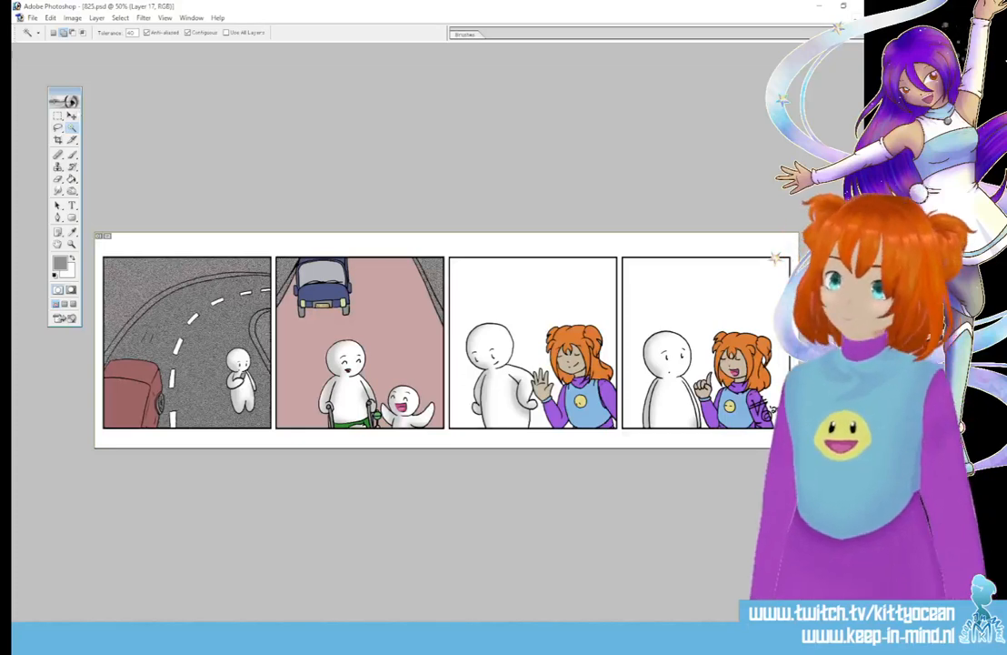
pyautogui.hotkey('ctrl', 'alt', 'z')
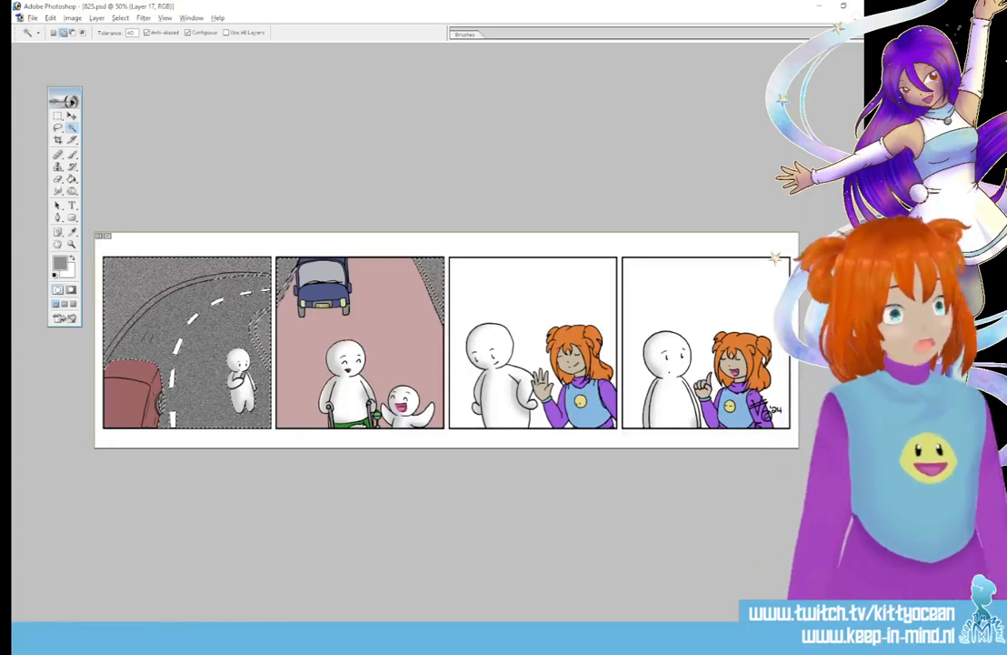
pyautogui.hotkey('ctrl', 'alt', 'z')
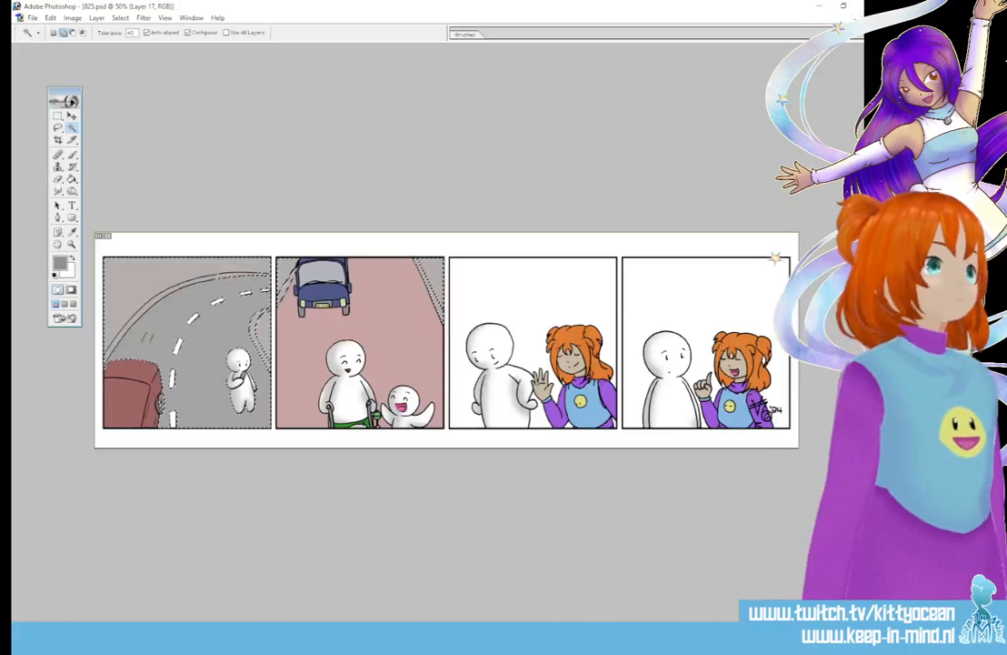
pyautogui.hotkey('ctrl', 'alt', 'z')
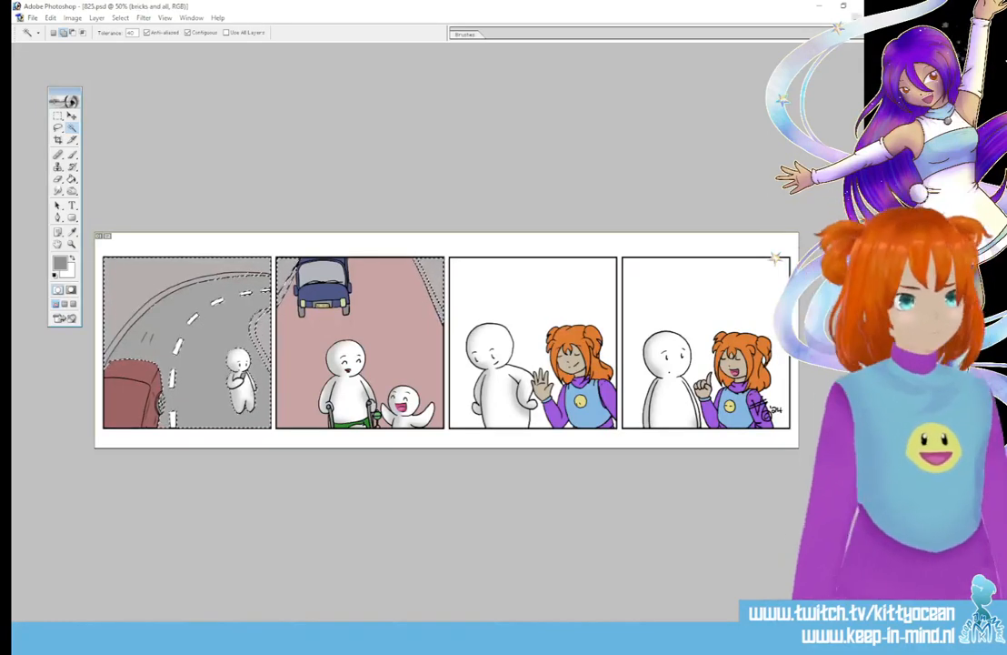
pyautogui.hotkey('ctrl', 'f')
pyautogui.hotkey('ctrl', 'd')
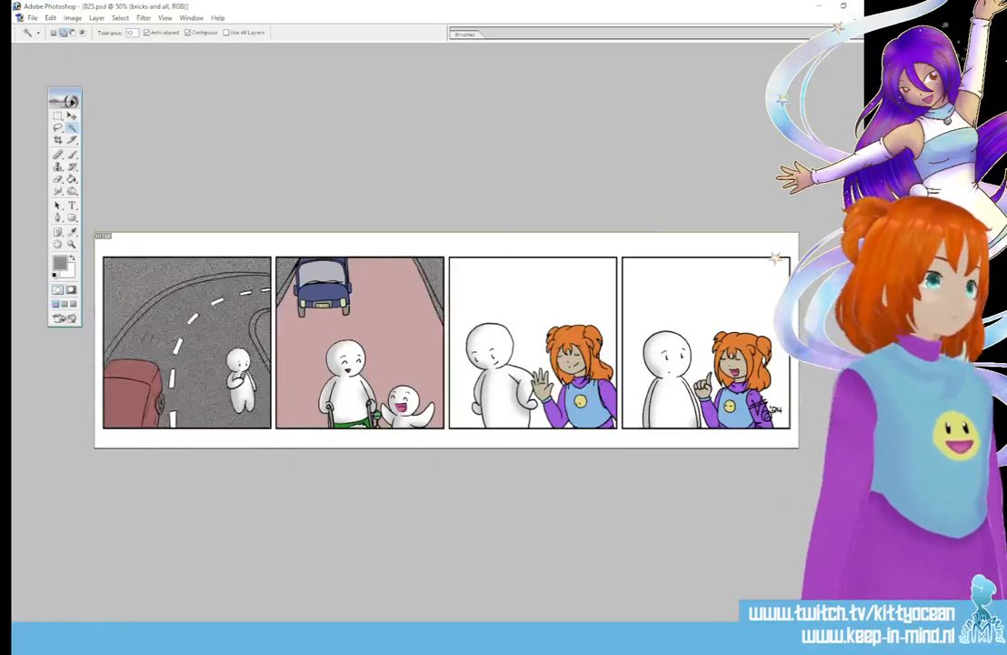
# Step: Add a new layer and choose the Hatching 52% tone from the CTHDM04-300 set for the selected roadside areas
pyautogui.hotkey('ctrl', 'shift', 'alt', 'n')
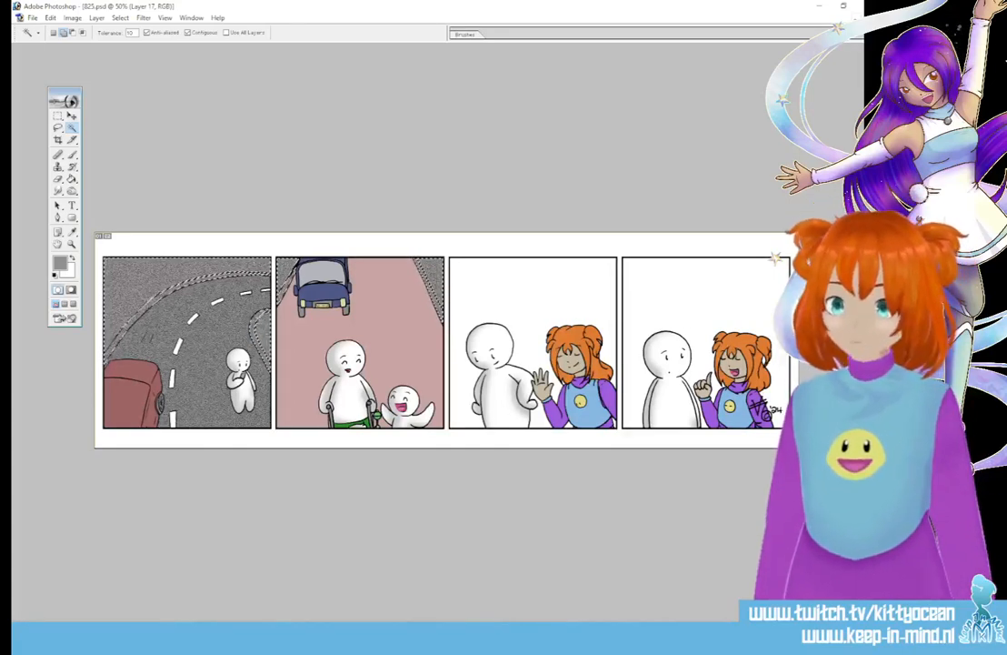
pyautogui.click(144, 17)
pyautogui.moveTo(218, 245)
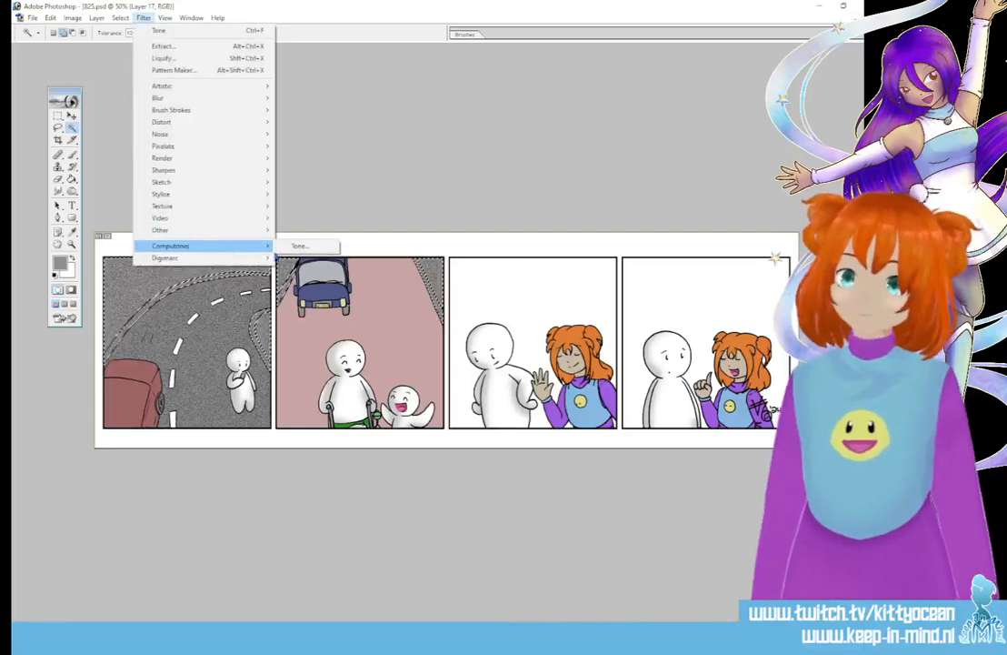
pyautogui.click(305, 247)
pyautogui.click(144, 19)
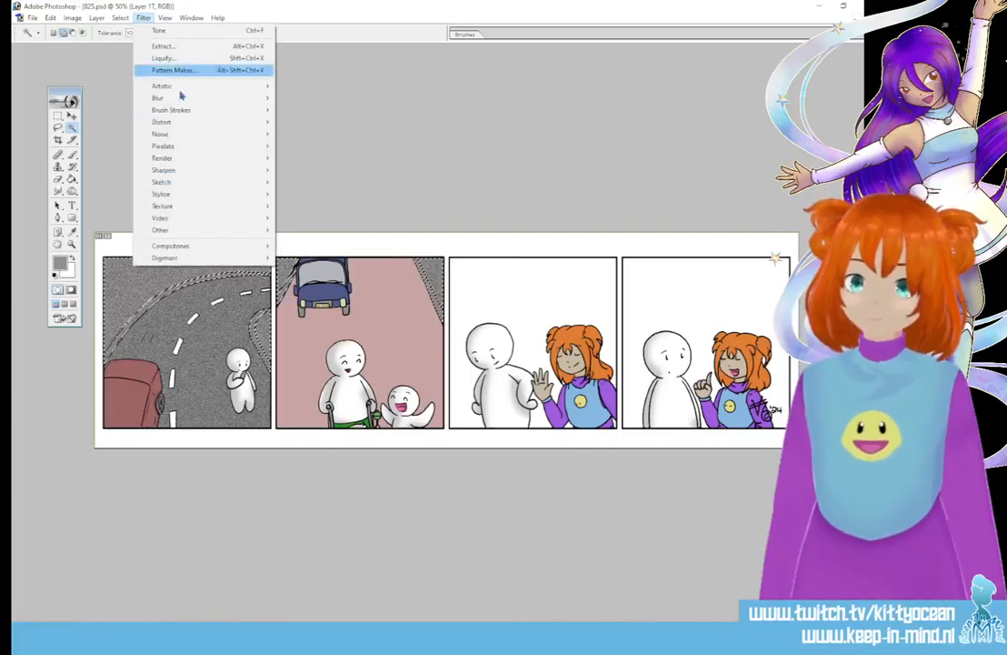
pyautogui.moveTo(232, 246)
pyautogui.click(305, 247)
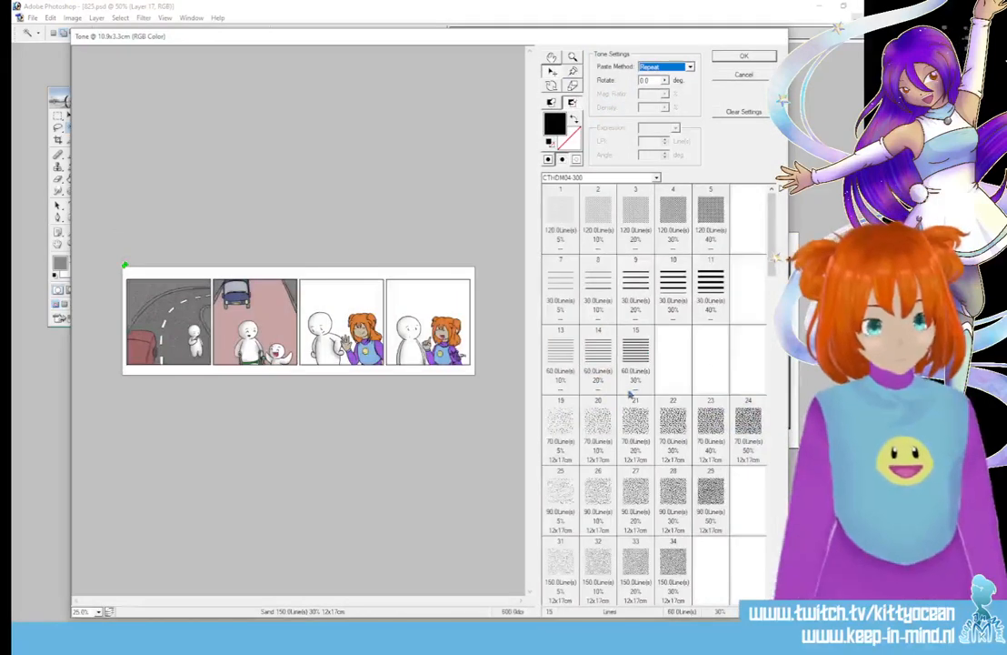
pyautogui.click(638, 363)
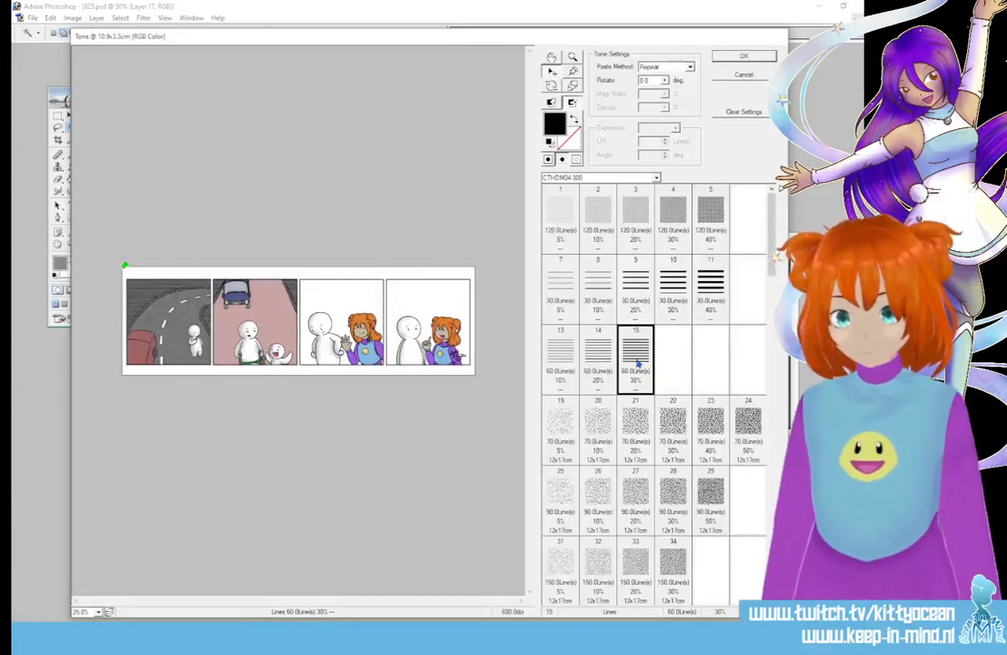
pyautogui.scroll(-10, 773, 245)
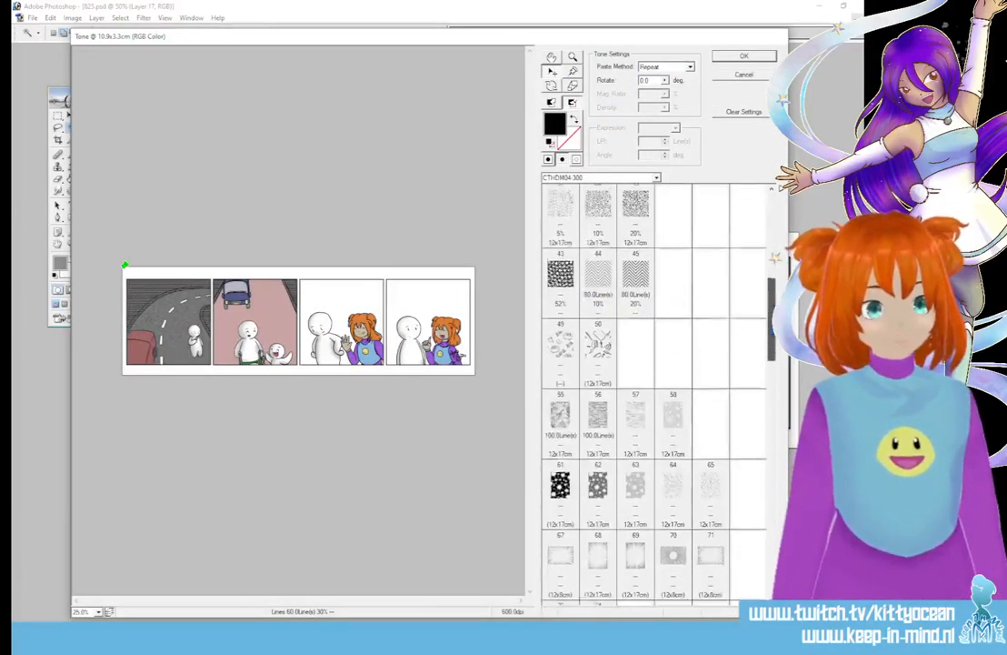
pyautogui.click(550, 207)
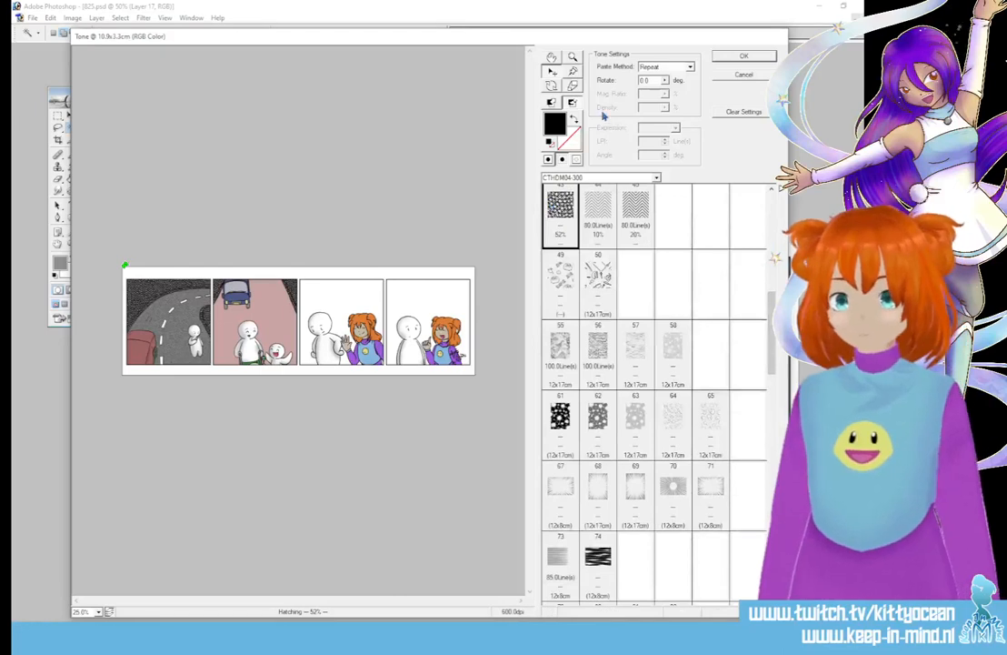
# Step: Set the tone color to a dark gray and apply the hatching tone to the selected roadside areas
pyautogui.click(562, 127)
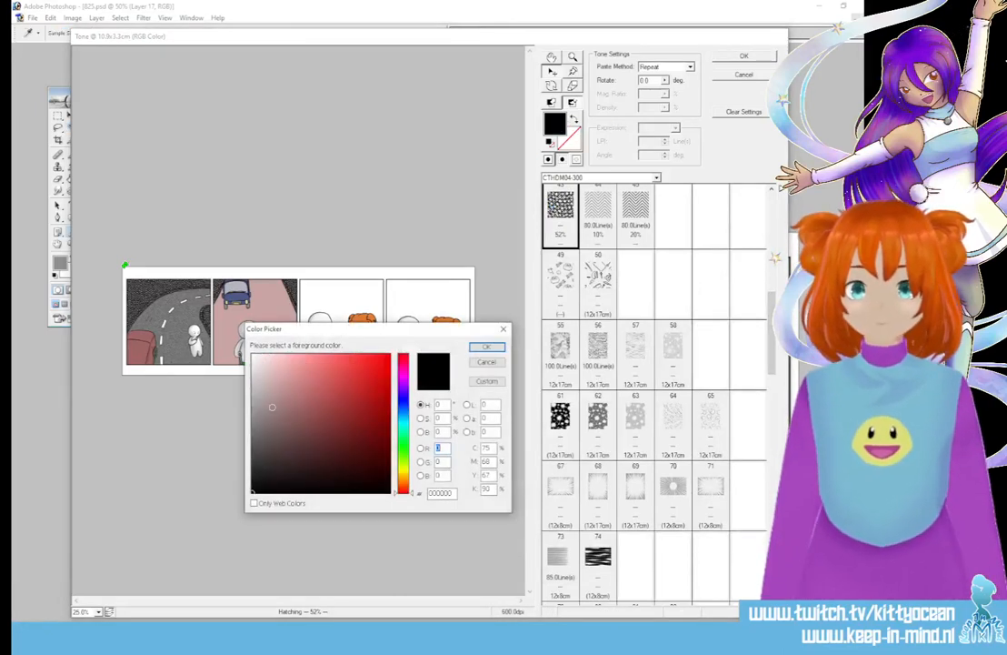
pyautogui.click(253, 418)
pyautogui.click(487, 348)
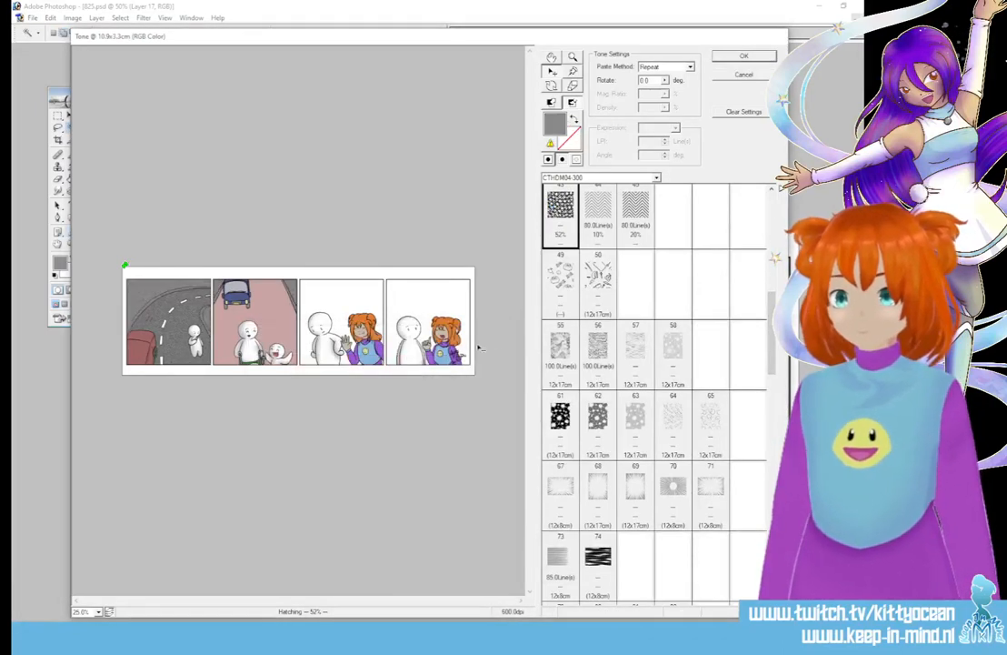
pyautogui.click(557, 123)
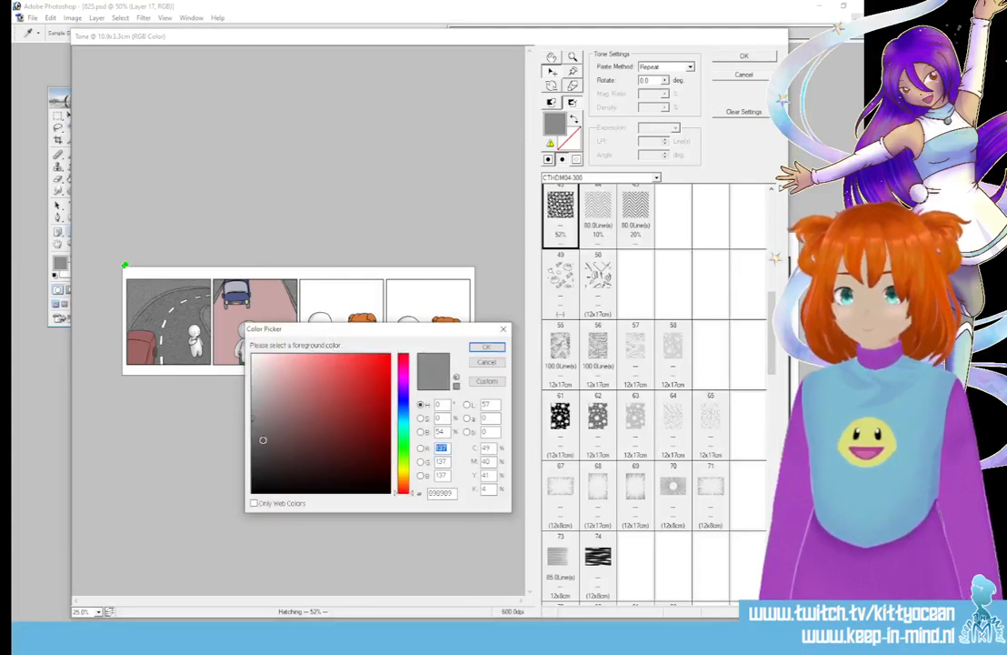
pyautogui.click(250, 442)
pyautogui.click(486, 348)
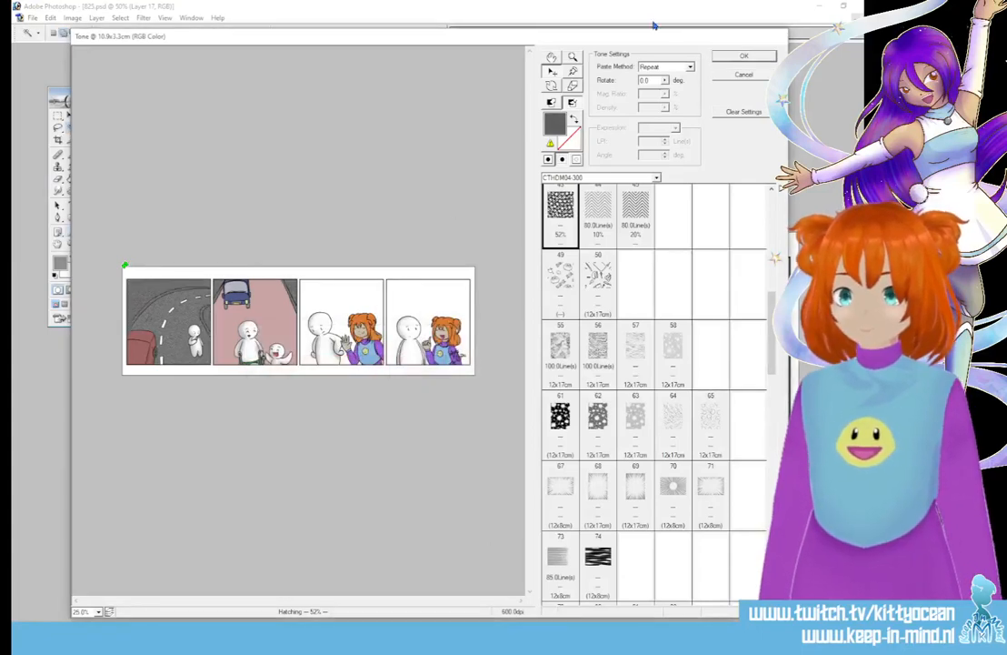
pyautogui.click(720, 55)
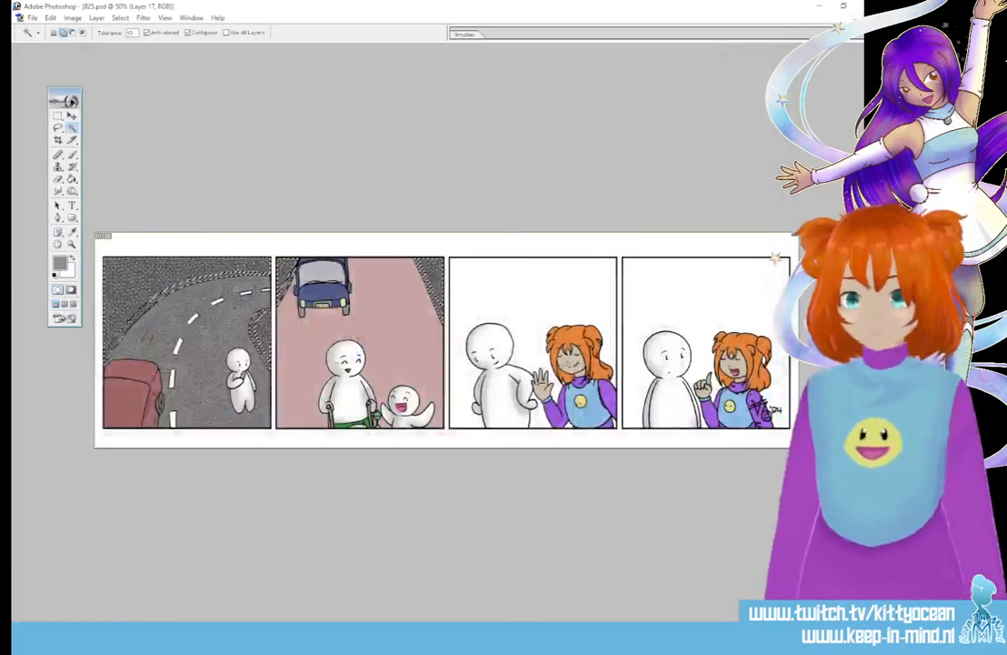
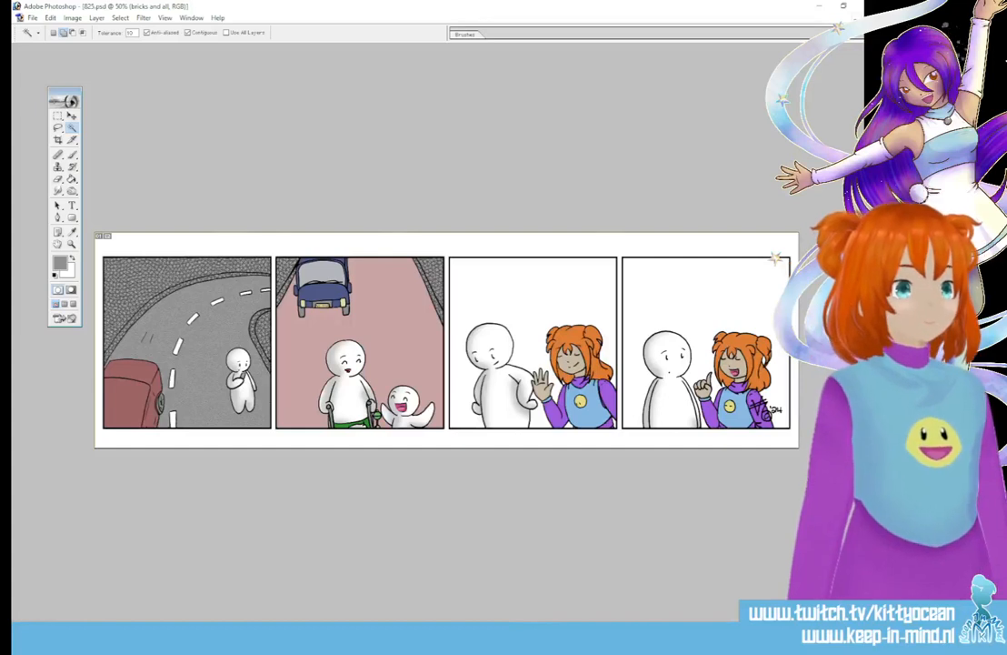
# Step: Undo and redo the last layer opacity change to compare the road textures
pyautogui.click(78, 18)
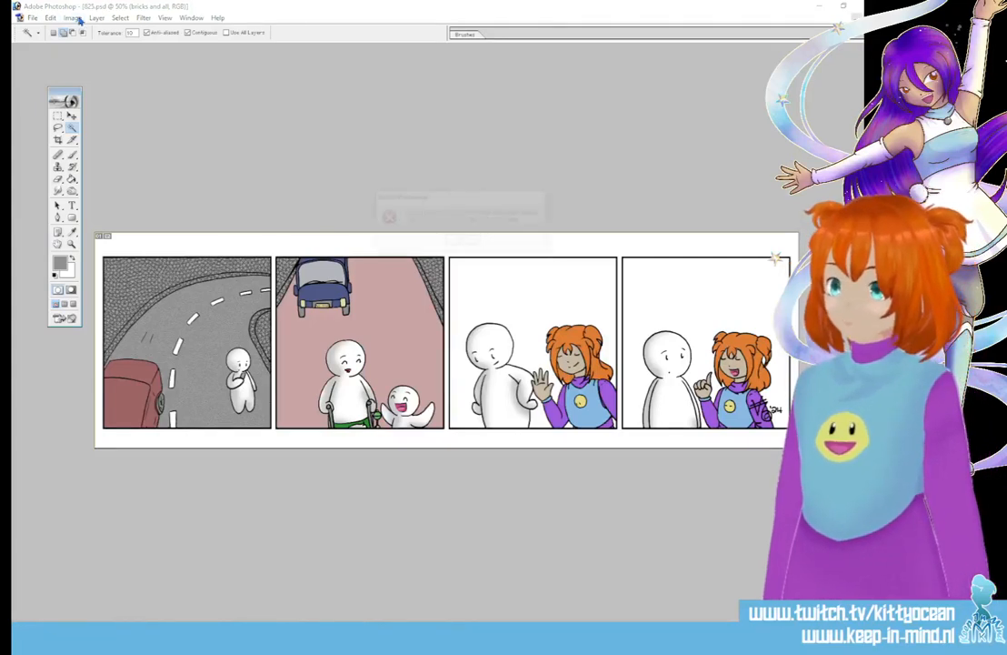
pyautogui.click(462, 241)
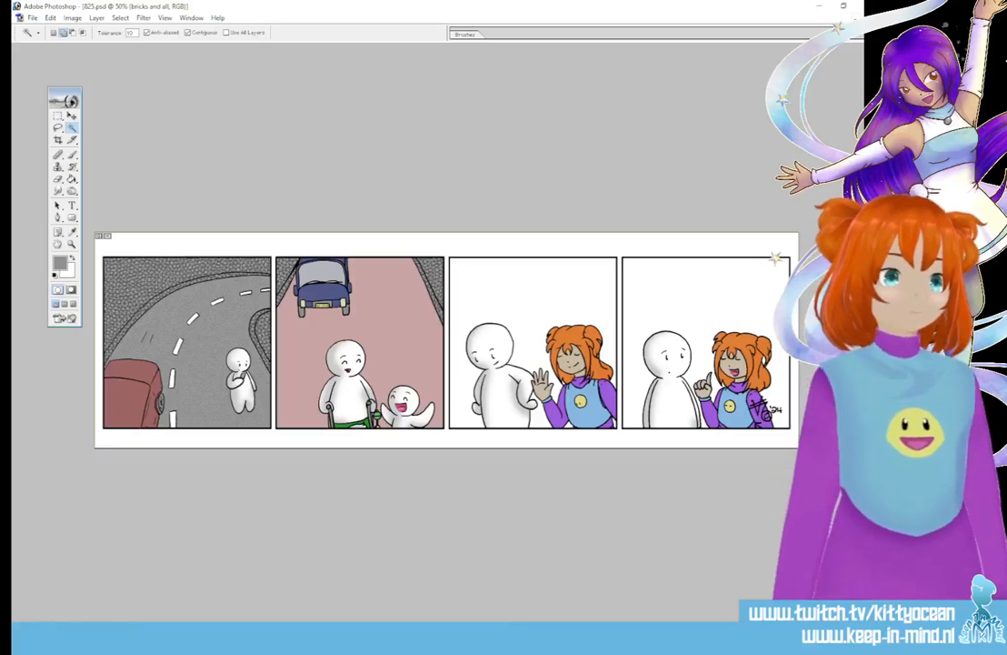
pyautogui.click(53, 18)
pyautogui.click(49, 18)
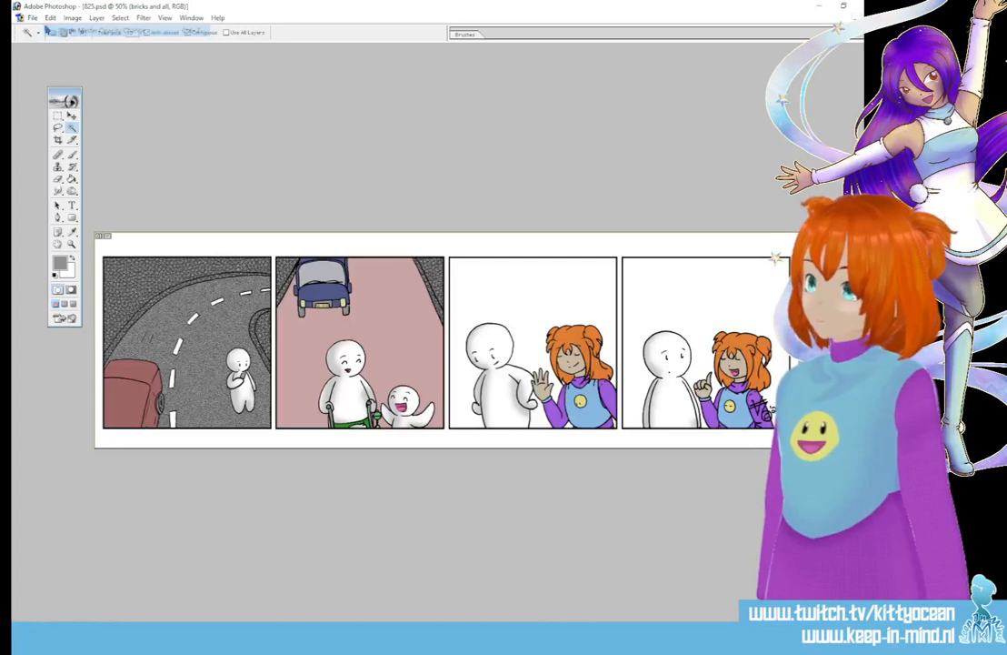
pyautogui.click(47, 19)
pyautogui.click(49, 18)
pyautogui.click(49, 18)
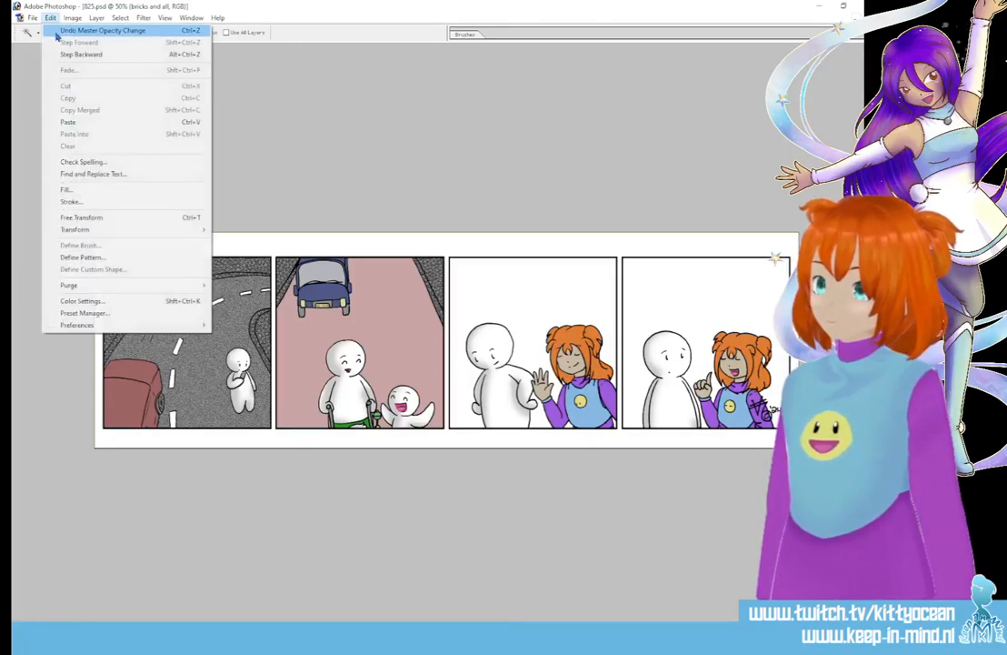
pyautogui.click(51, 29)
pyautogui.click(50, 18)
pyautogui.click(56, 30)
pyautogui.click(50, 18)
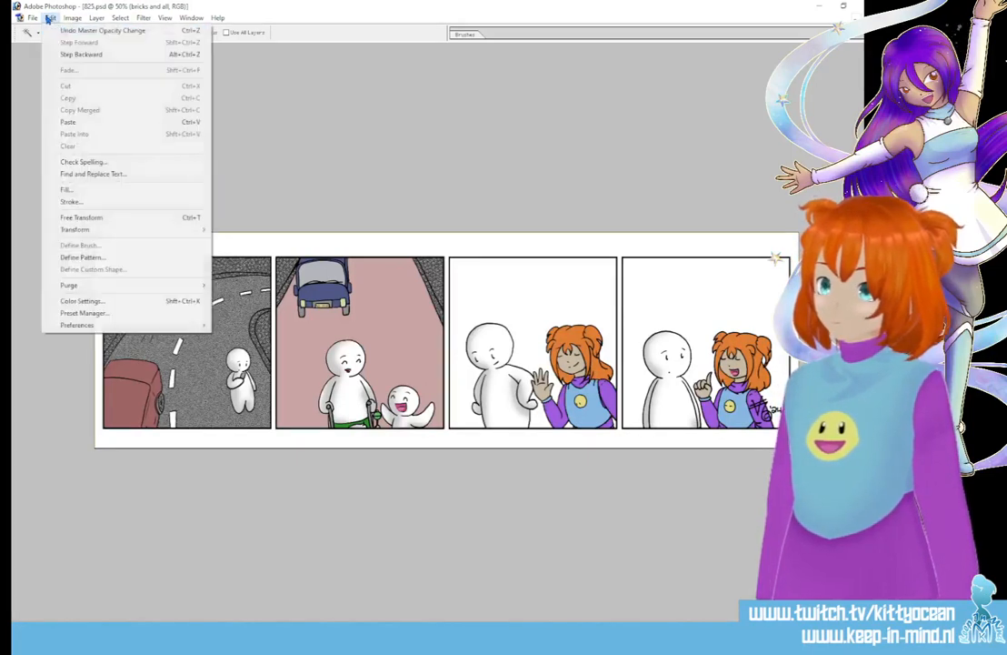
pyautogui.click(71, 31)
pyautogui.click(50, 18)
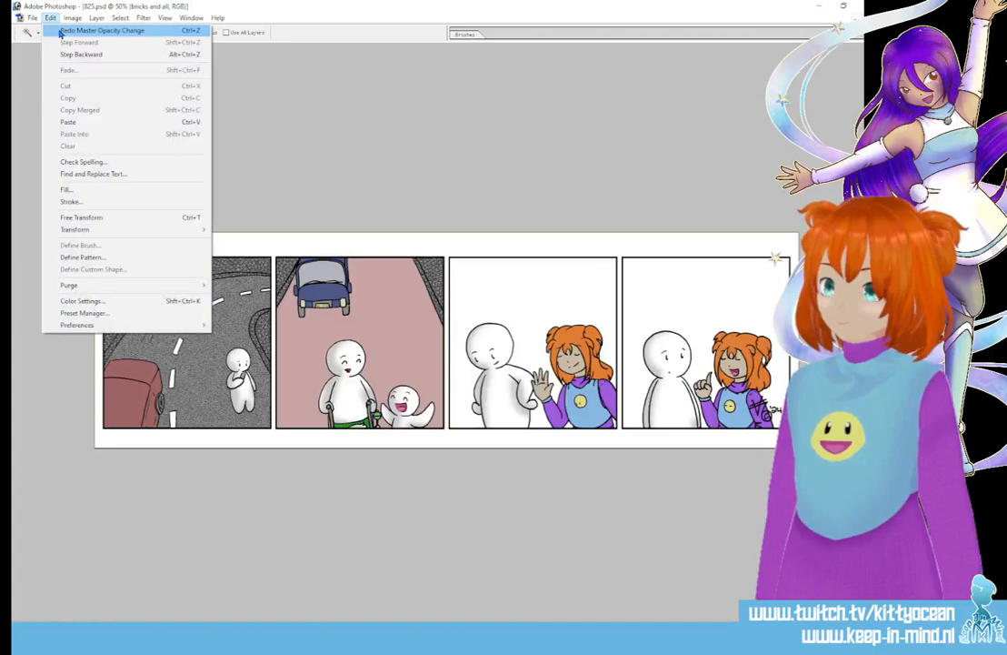
pyautogui.click(60, 30)
# Step: Step back through the history past the hatching tone to a lighter sand texture, and clear the selection
pyautogui.click(50, 18)
pyautogui.click(55, 54)
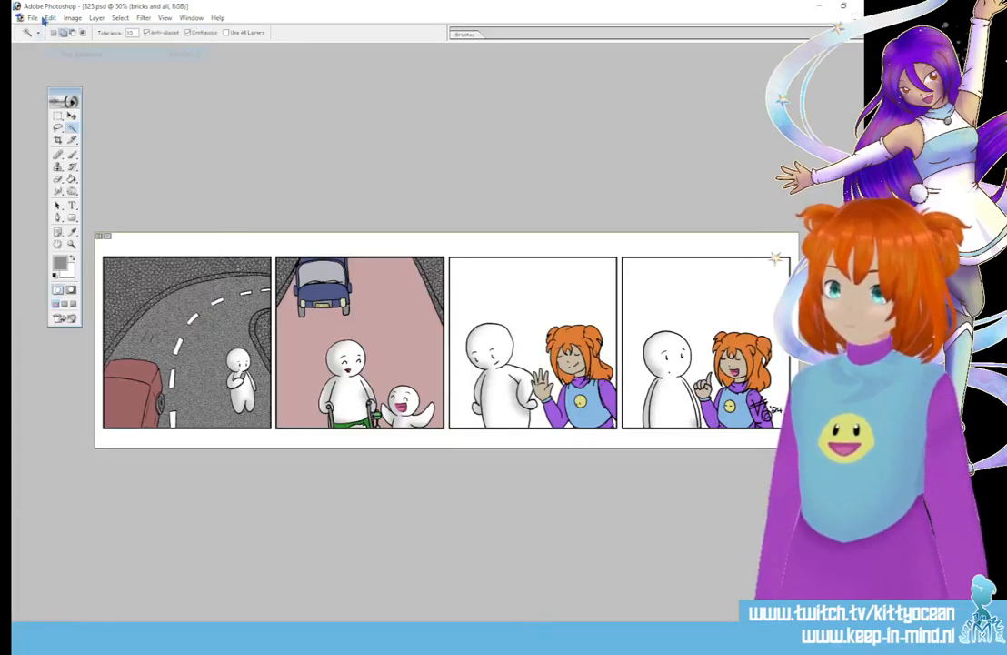
pyautogui.click(48, 18)
pyautogui.click(60, 52)
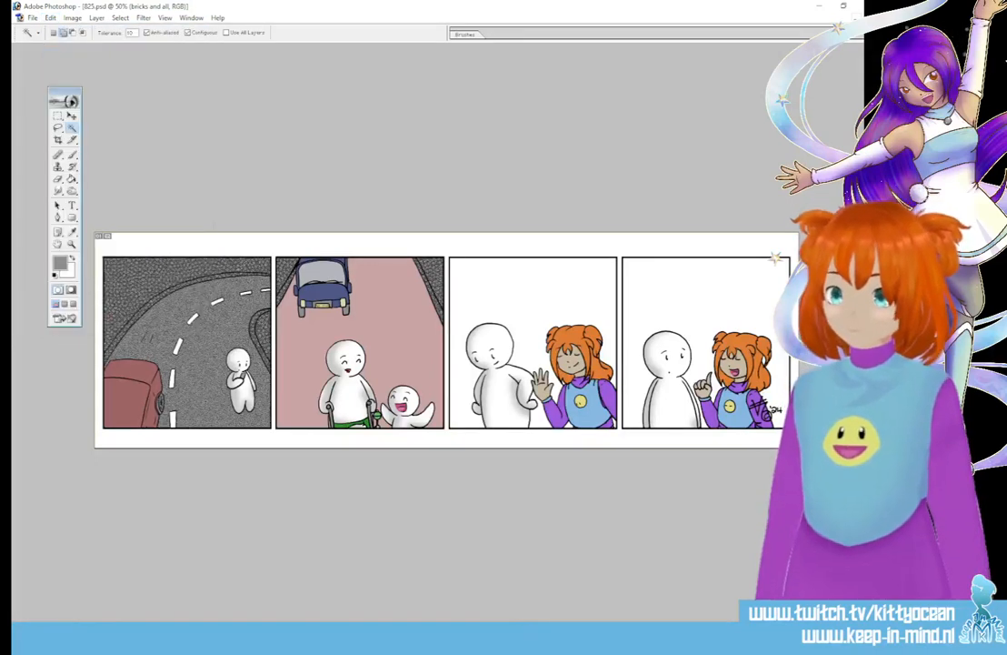
pyautogui.click(50, 18)
pyautogui.click(60, 52)
pyautogui.click(50, 18)
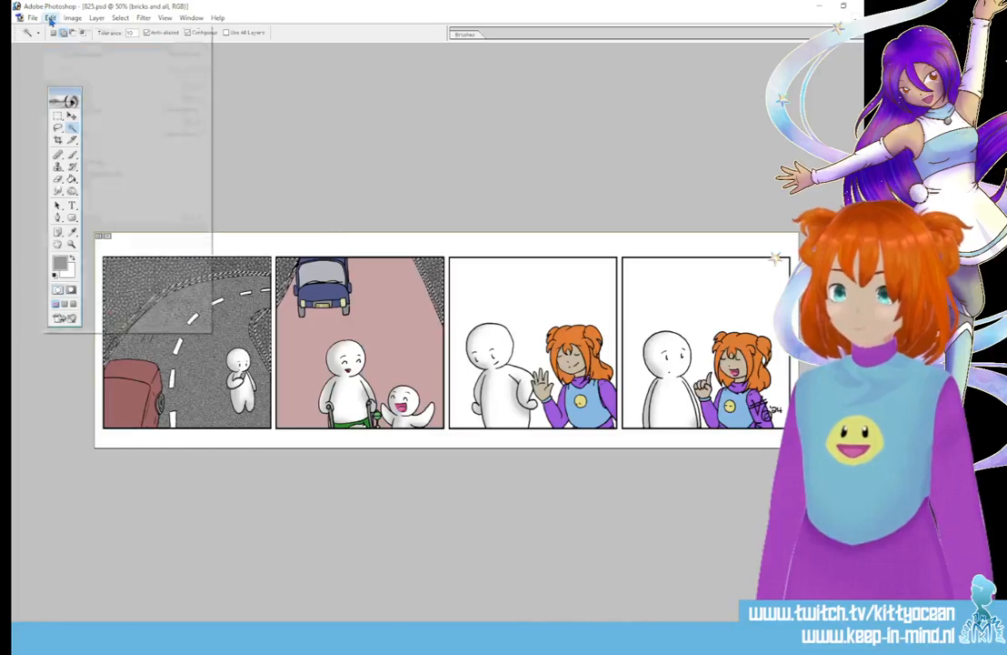
pyautogui.click(62, 55)
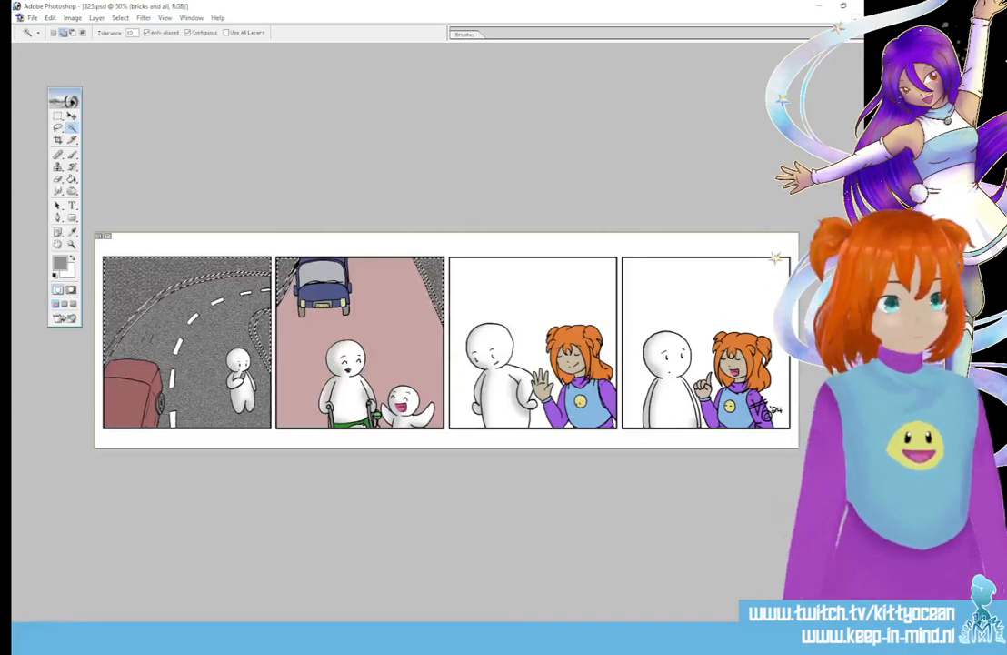
pyautogui.hotkey('ctrl', 'z')
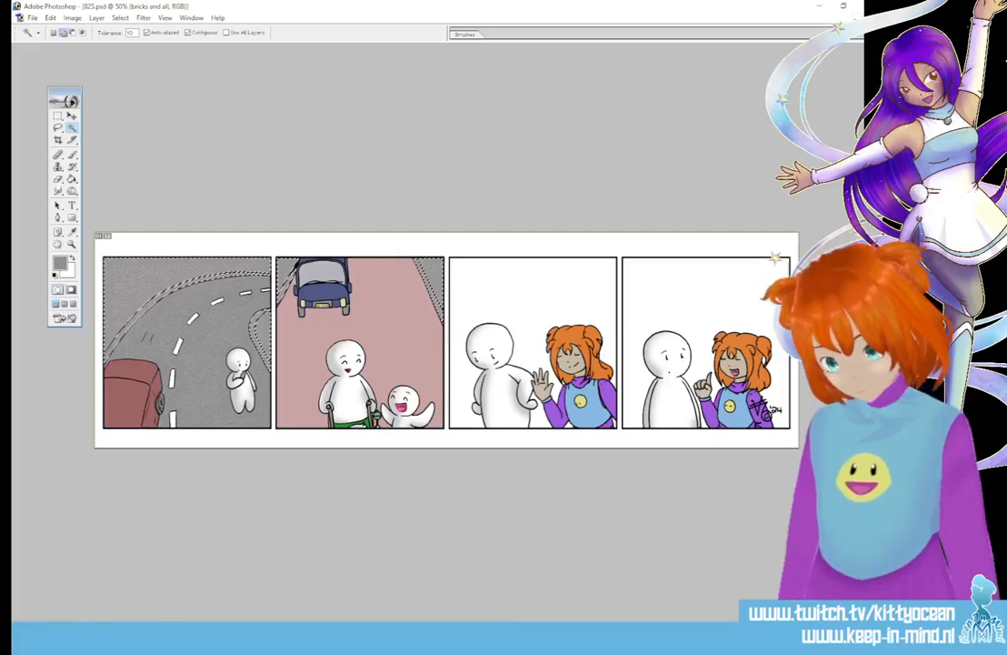
pyautogui.hotkey('ctrl', 'd')
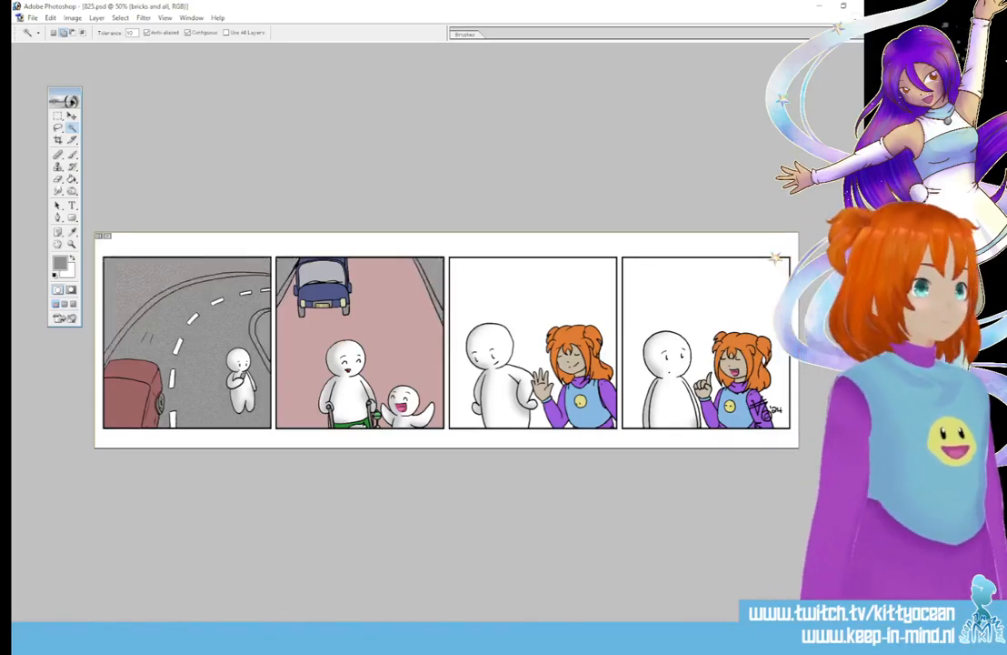
# Step: Add a new layer, select the pink road area in the second panel, and make the "bricks and all" layer active
pyautogui.hotkey('ctrl', 'shift', 'alt', 'n')
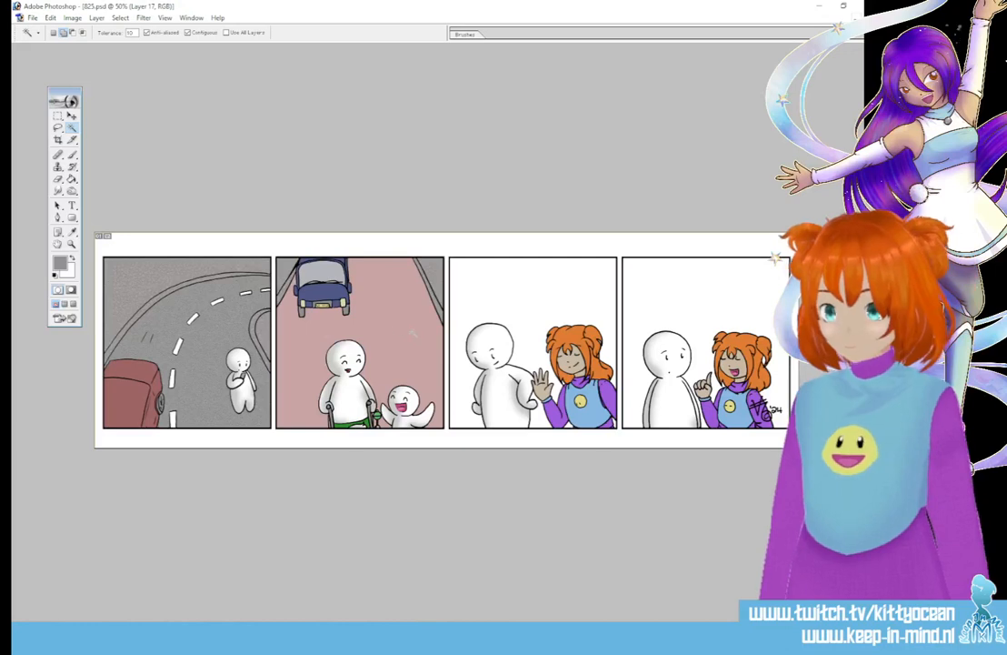
pyautogui.click(414, 333)
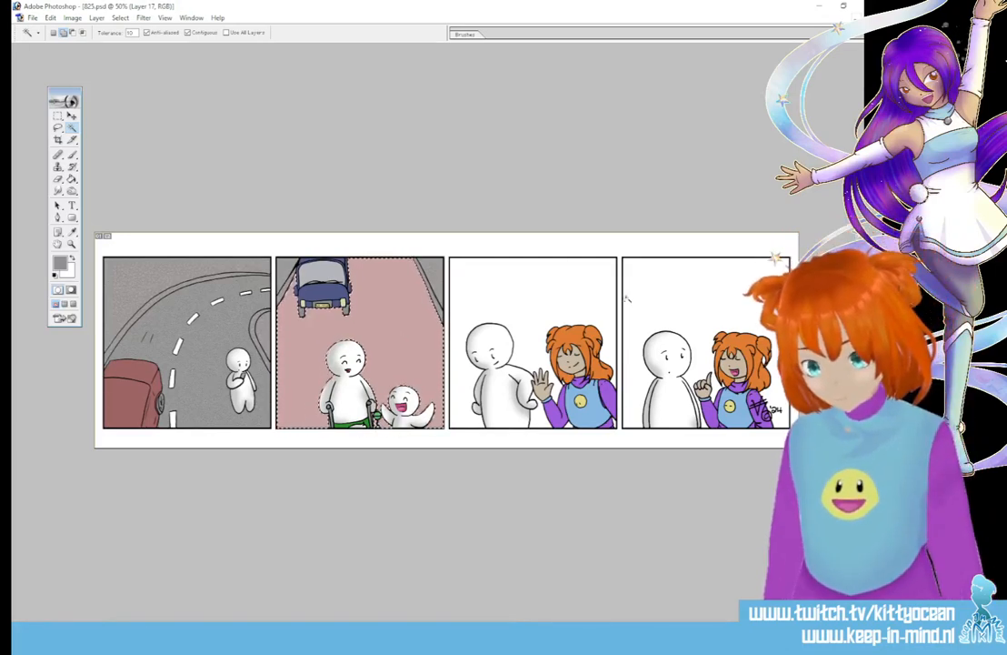
pyautogui.hotkey('alt', '[')
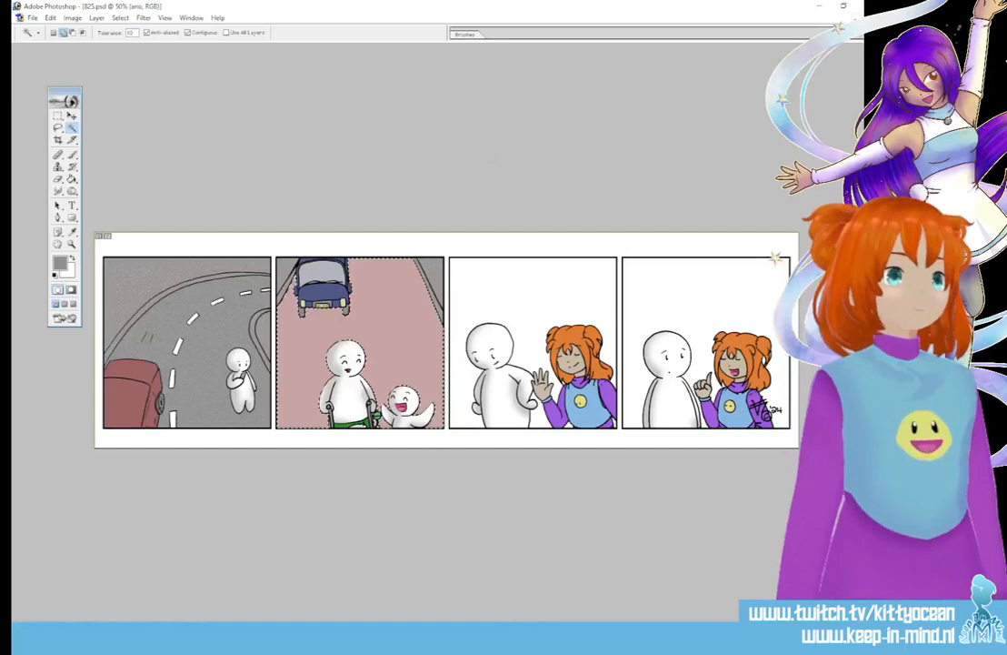
pyautogui.hotkey('alt', '[')
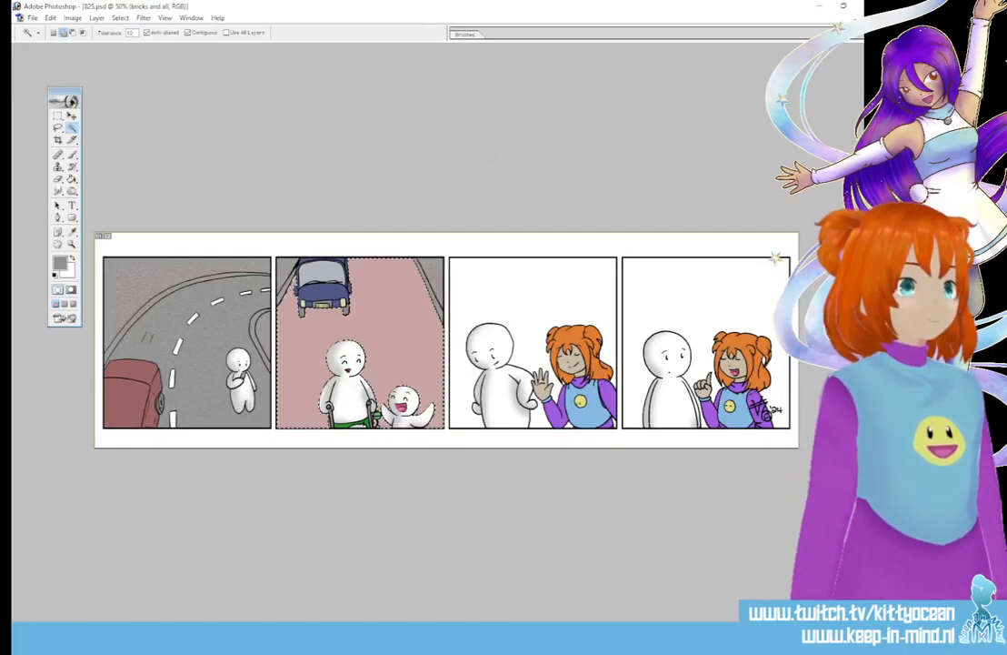
# Step: Start the Tone filter on the selected pink road and preview marble, bubbles, checker and double-cross hatching tones from the CTHDM04-300 set
pyautogui.click(144, 17)
pyautogui.moveTo(237, 251)
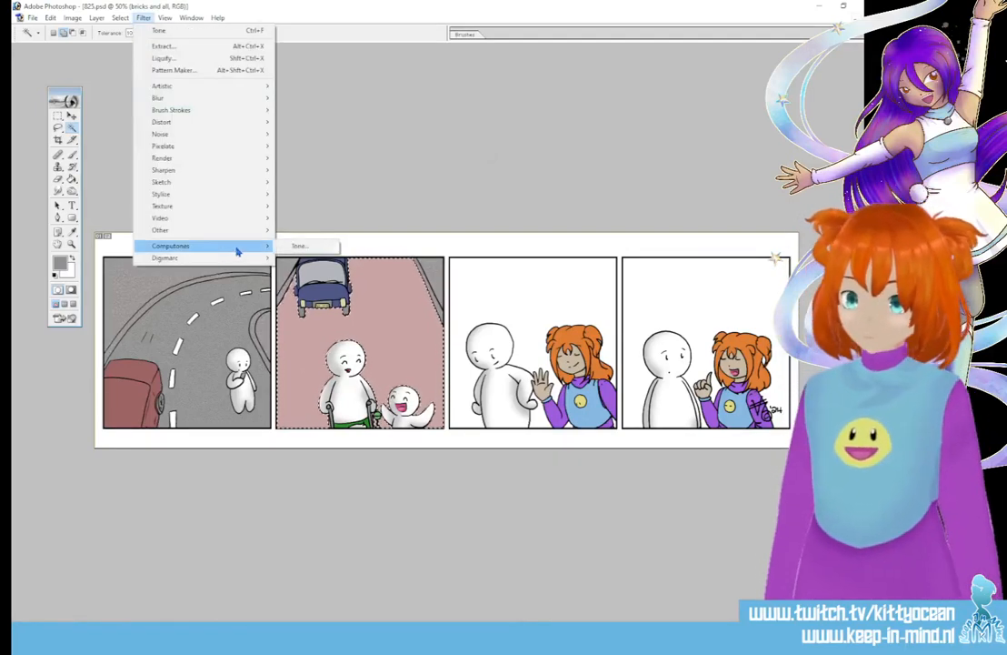
pyautogui.click(299, 247)
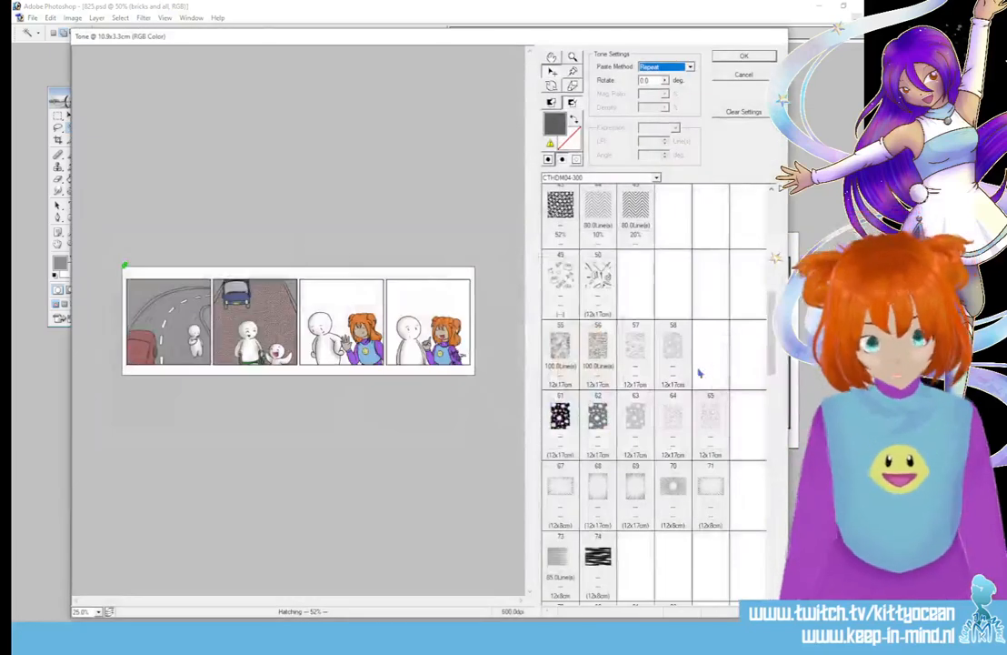
pyautogui.click(599, 355)
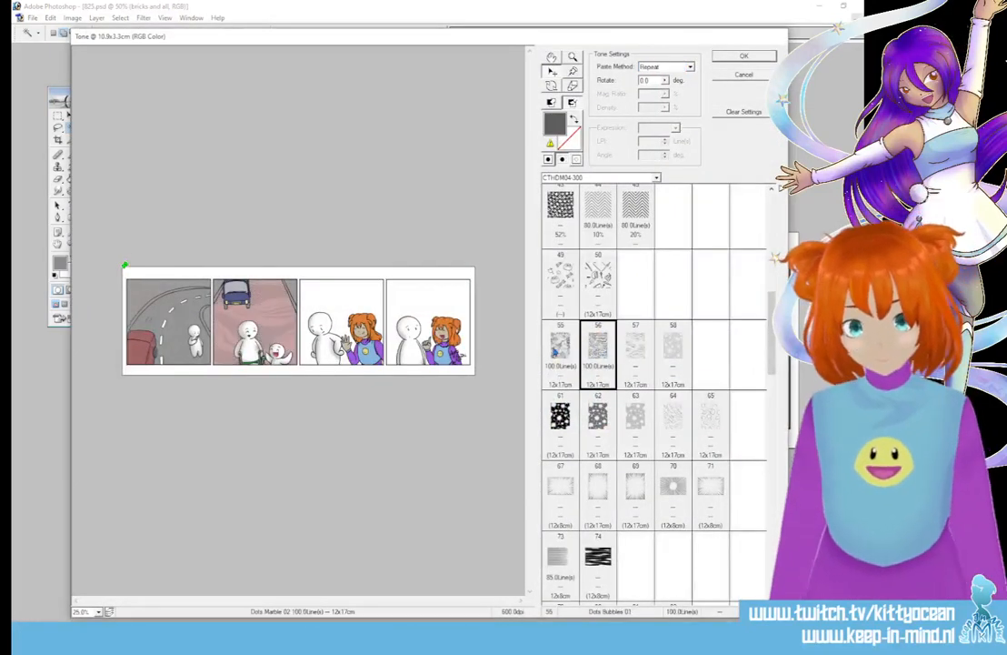
pyautogui.click(560, 350)
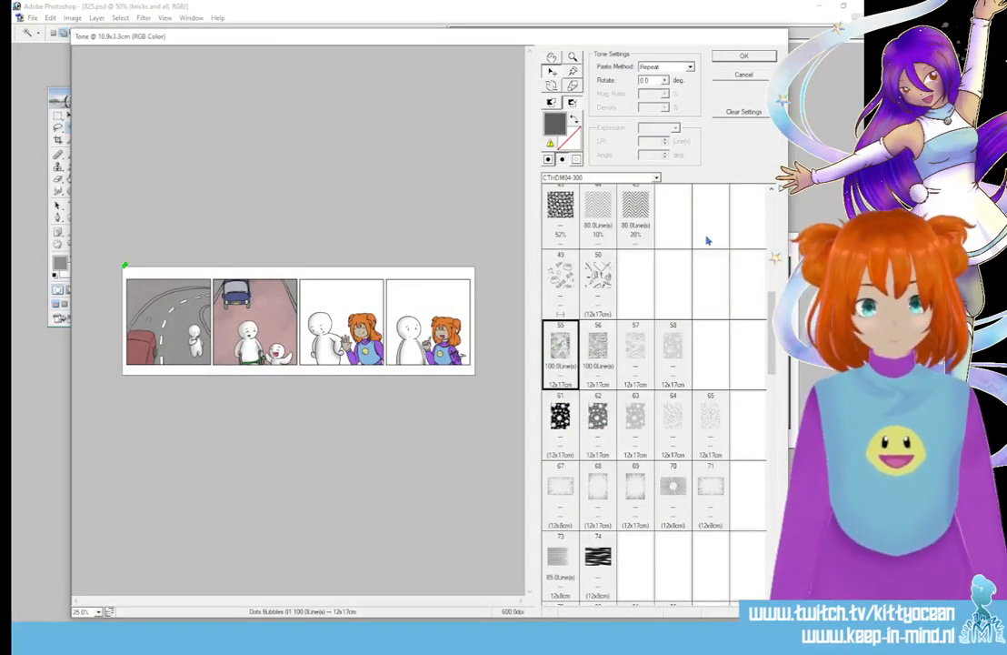
pyautogui.moveTo(771, 364); pyautogui.dragTo(775, 536)
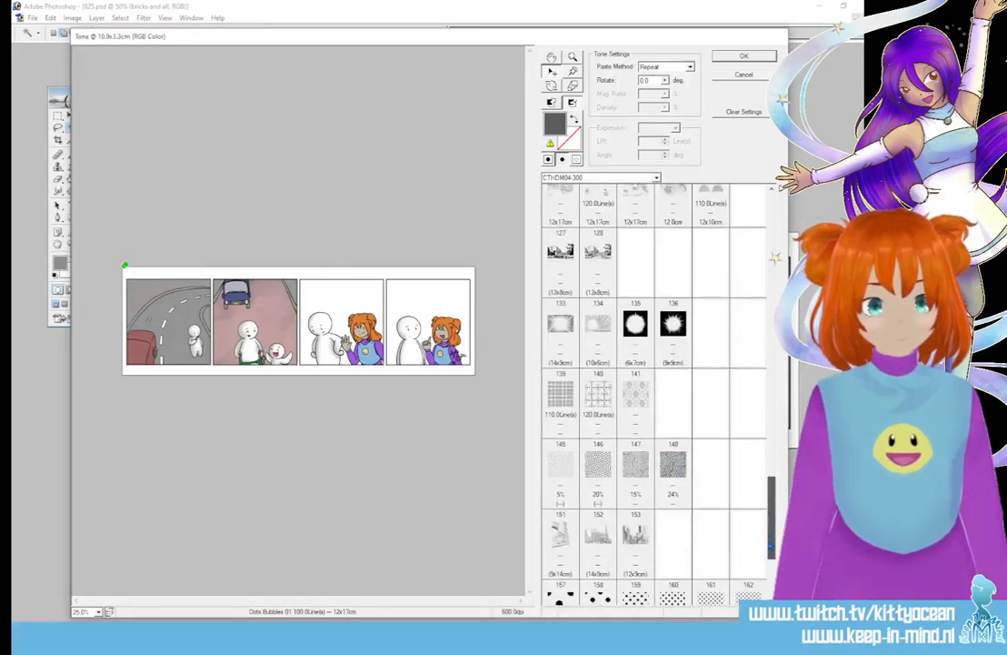
pyautogui.click(550, 393)
pyautogui.click(636, 393)
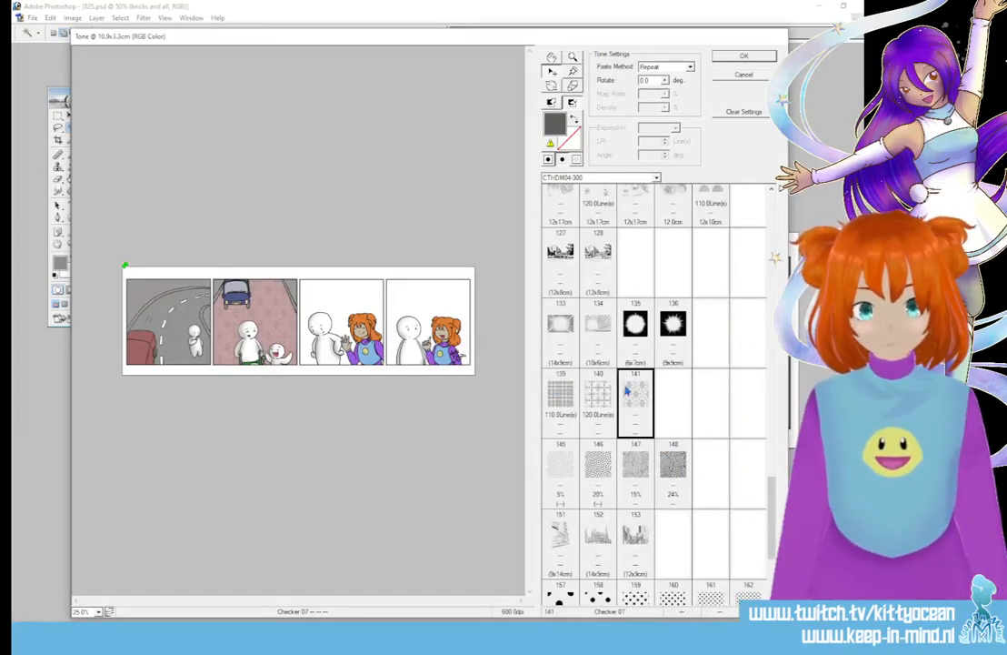
pyautogui.click(599, 393)
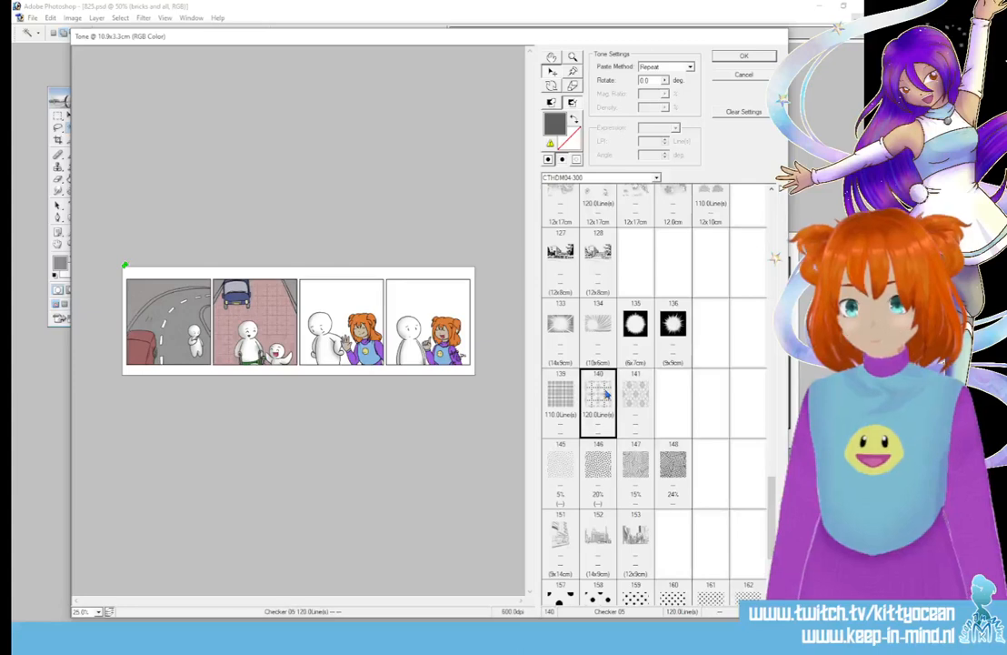
pyautogui.click(636, 466)
pyautogui.click(666, 468)
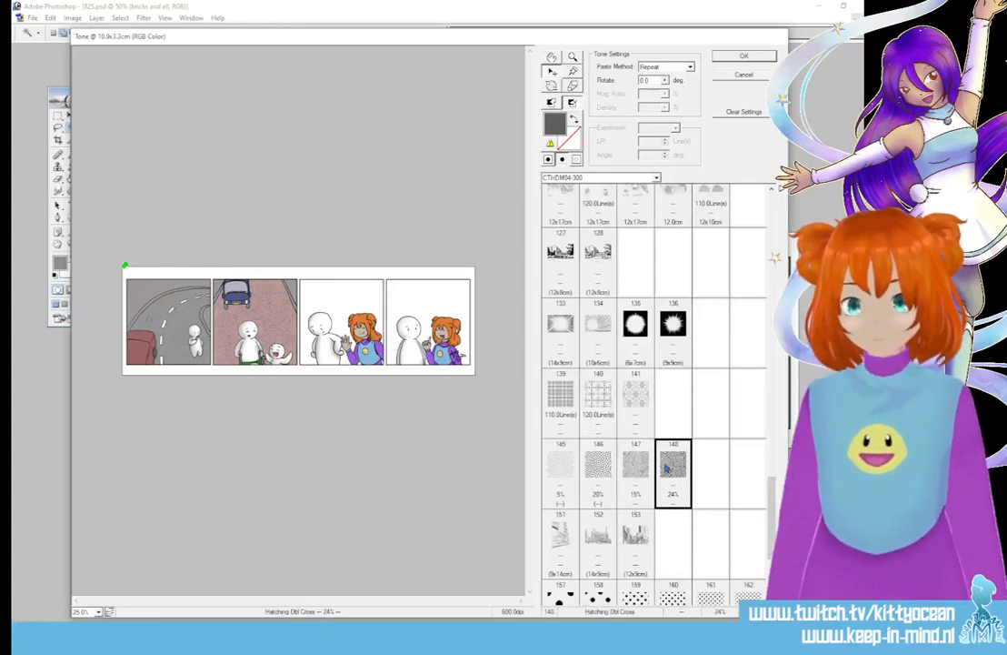
pyautogui.moveTo(774, 485); pyautogui.dragTo(768, 525)
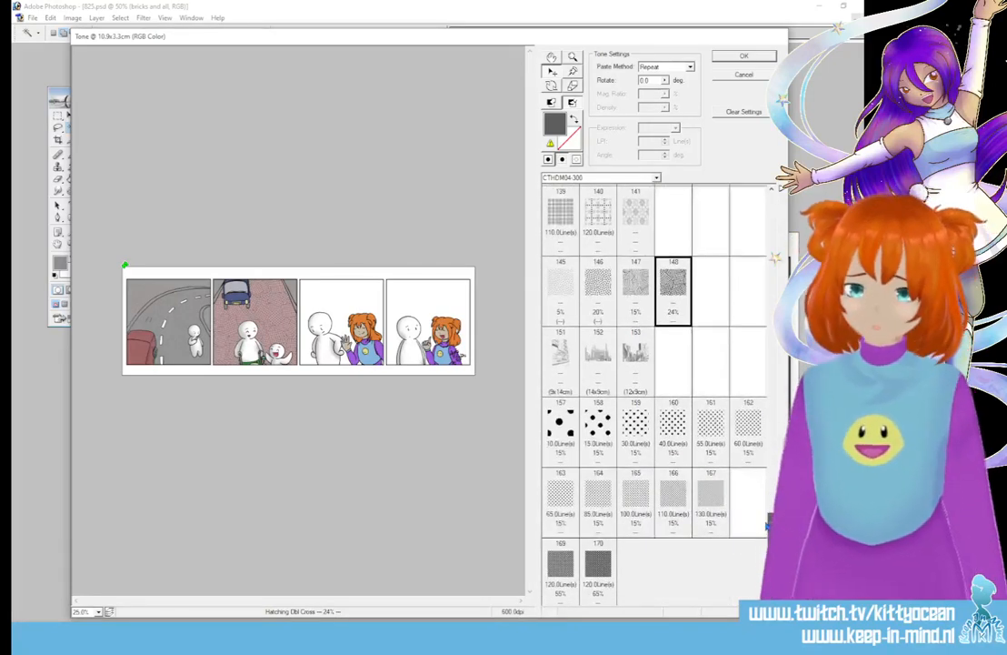
pyautogui.moveTo(768, 526); pyautogui.dragTo(767, 533)
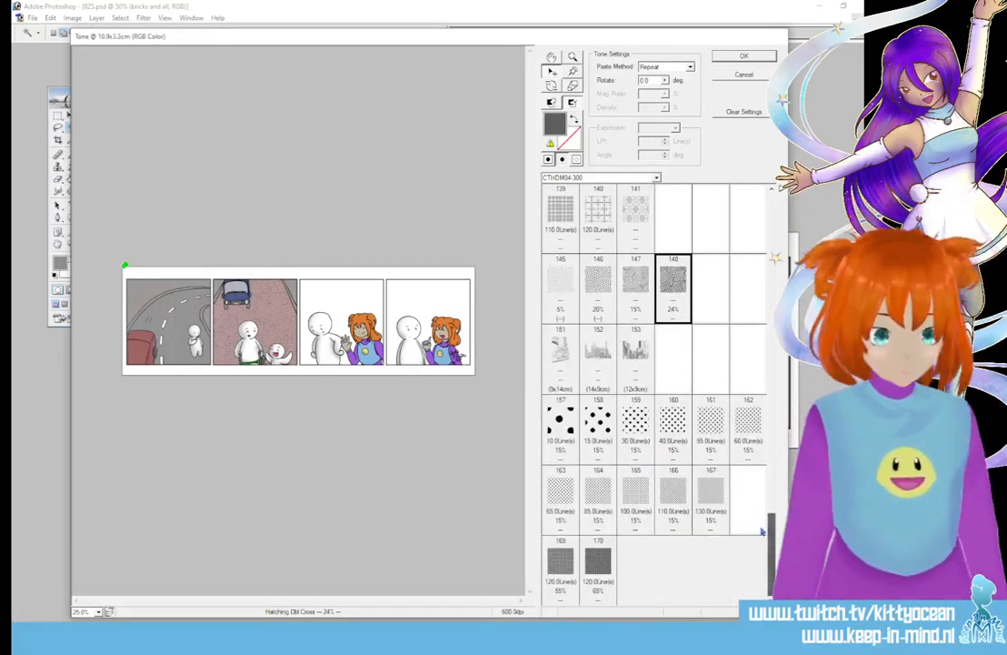
# Step: Switch to the CTHDM05-300 tone set and choose the brick-like Plain Fabric 02A tone
pyautogui.click(656, 178)
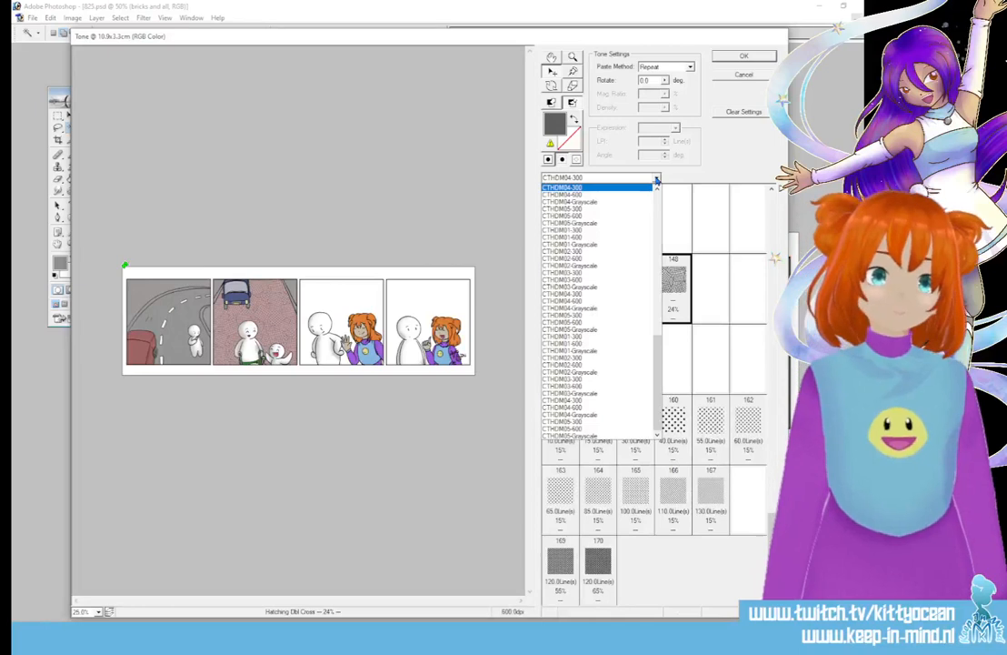
pyautogui.click(598, 209)
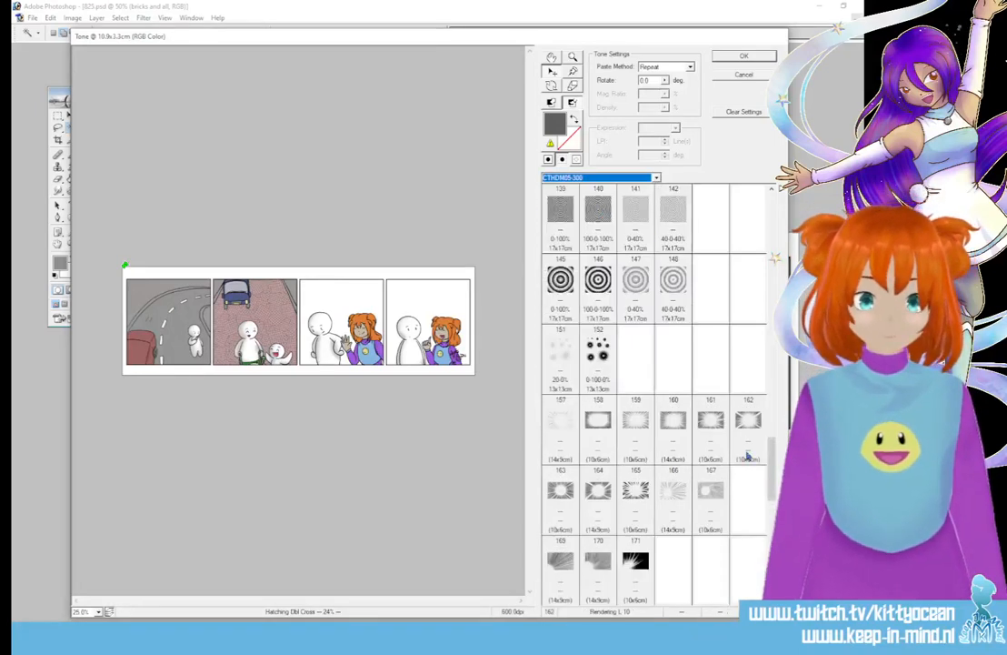
pyautogui.scroll(-5, 771, 467)
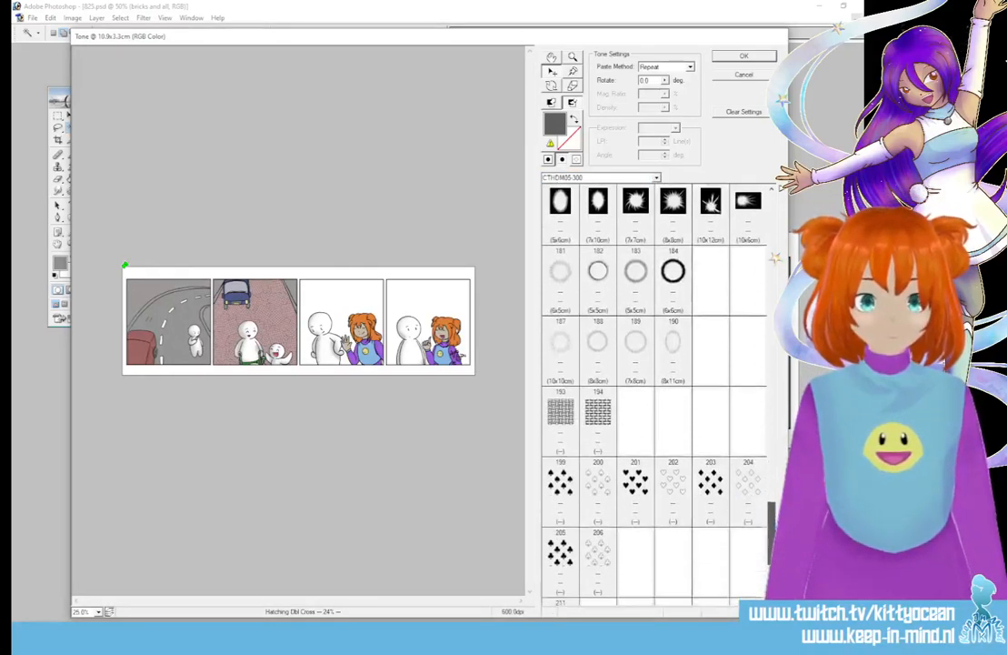
pyautogui.click(560, 428)
pyautogui.click(588, 421)
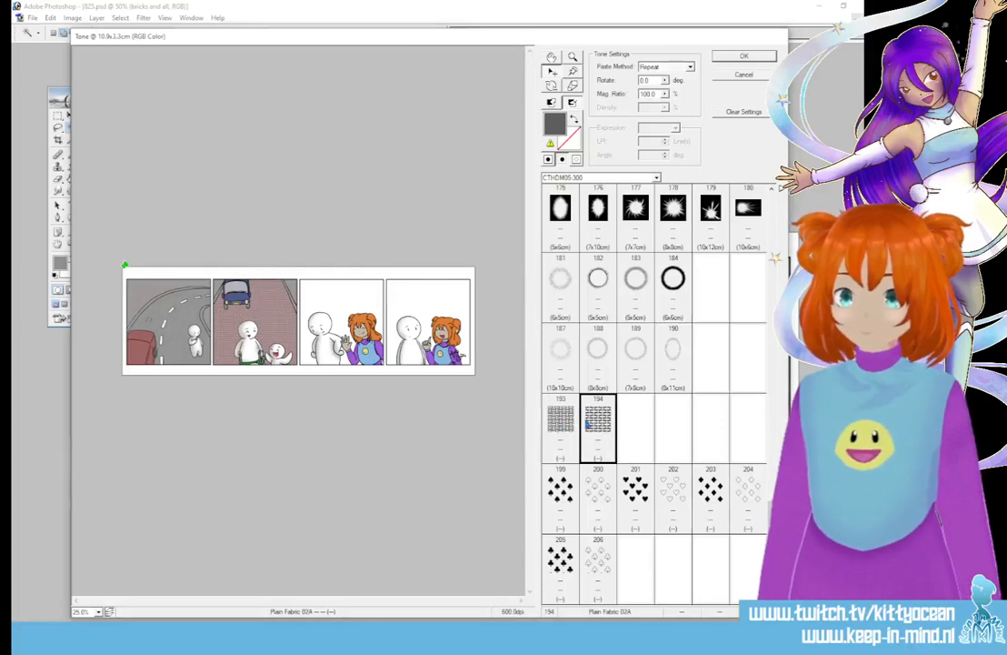
# Step: Color the brick tone muted dark red (RGB 133, 91, 91), enlarge it to about 239%, and apply it to the road
pyautogui.click(555, 126)
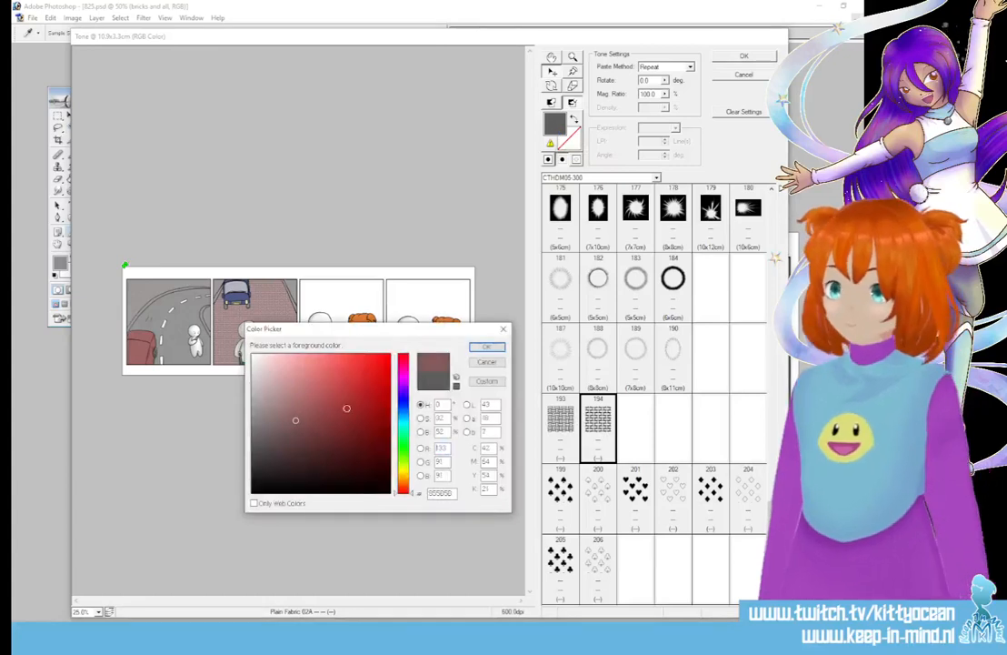
pyautogui.click(484, 349)
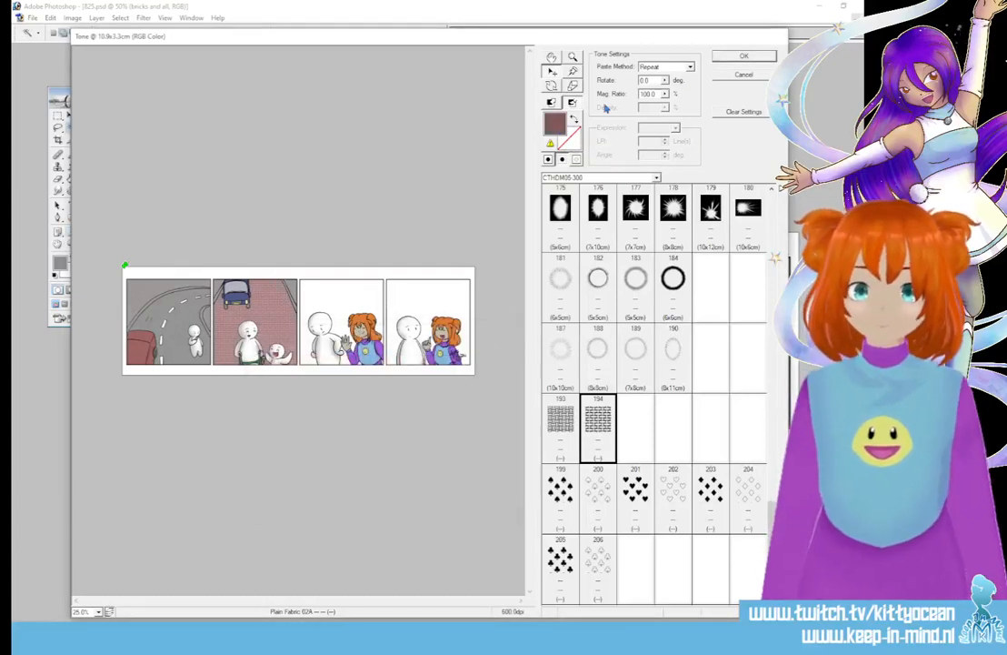
pyautogui.click(665, 95)
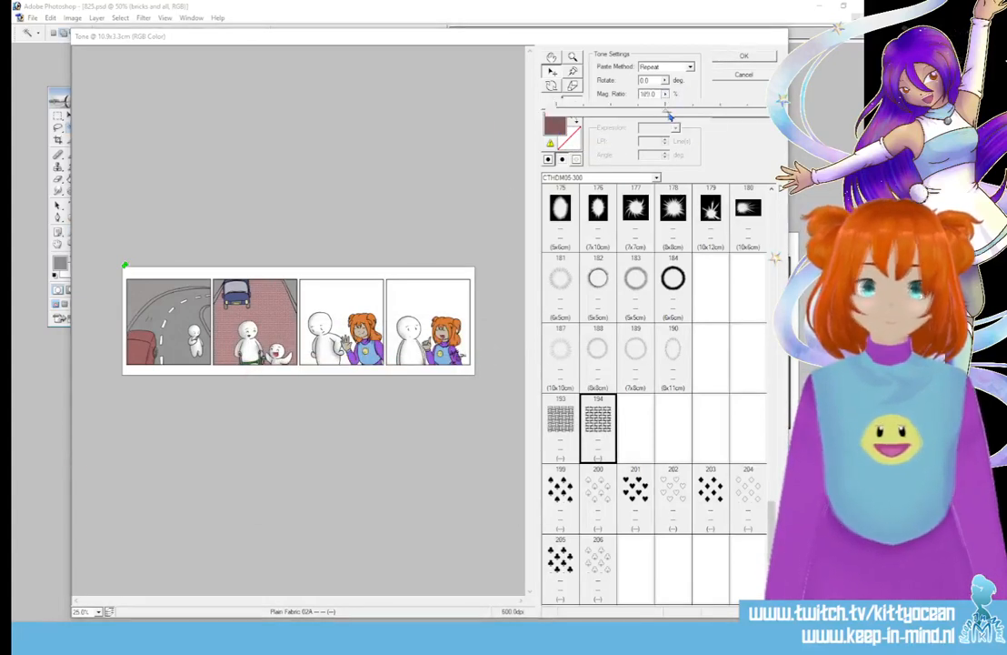
pyautogui.moveTo(668, 113); pyautogui.dragTo(675, 112)
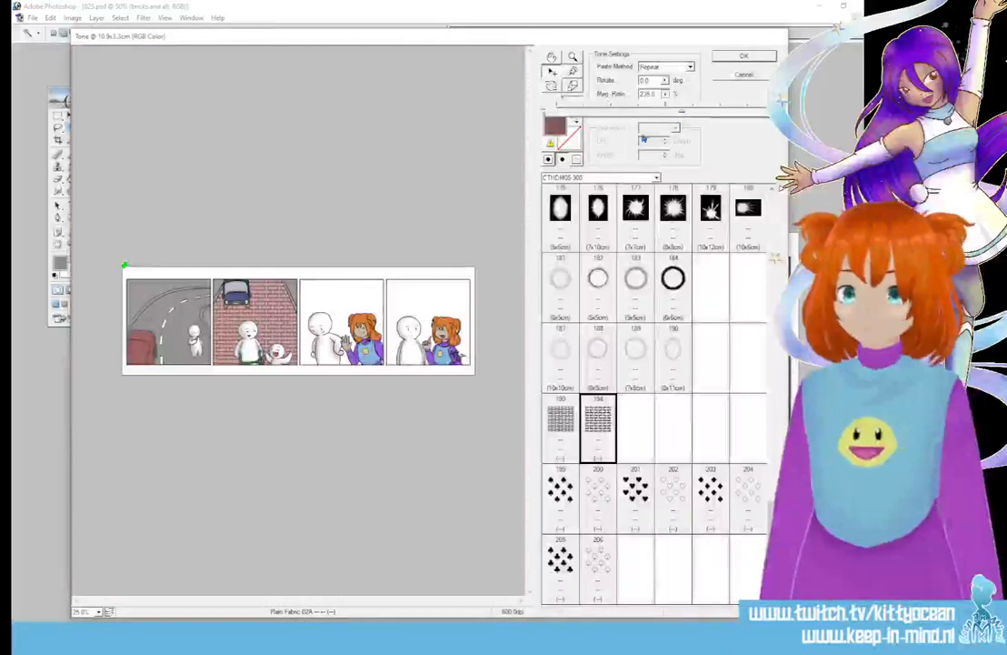
pyautogui.click(746, 56)
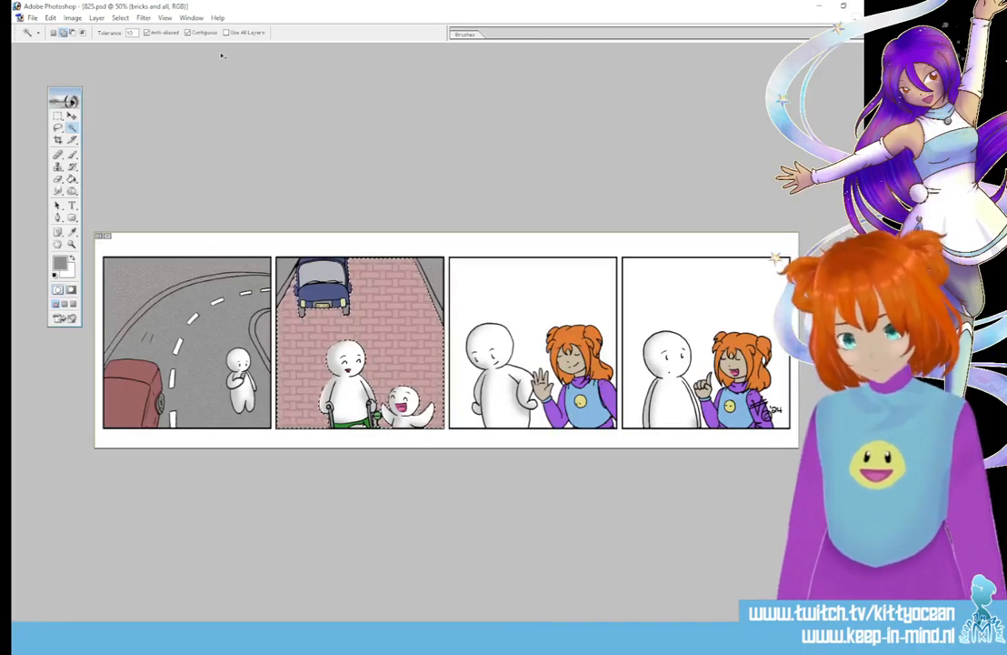
# Step: Move the brick pattern to its own layer, aligned over the second panel's pink road, at 50% opacity
pyautogui.hotkey('ctrl', 'z')
pyautogui.hotkey('ctrl', 'v')
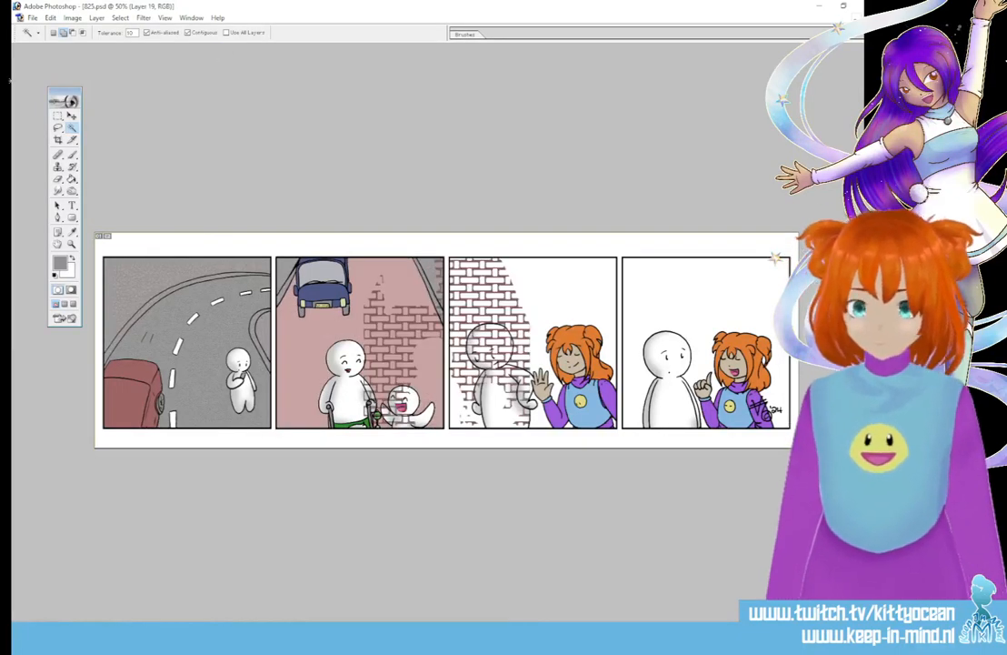
pyautogui.click(72, 115)
pyautogui.moveTo(469, 294); pyautogui.dragTo(384, 291)
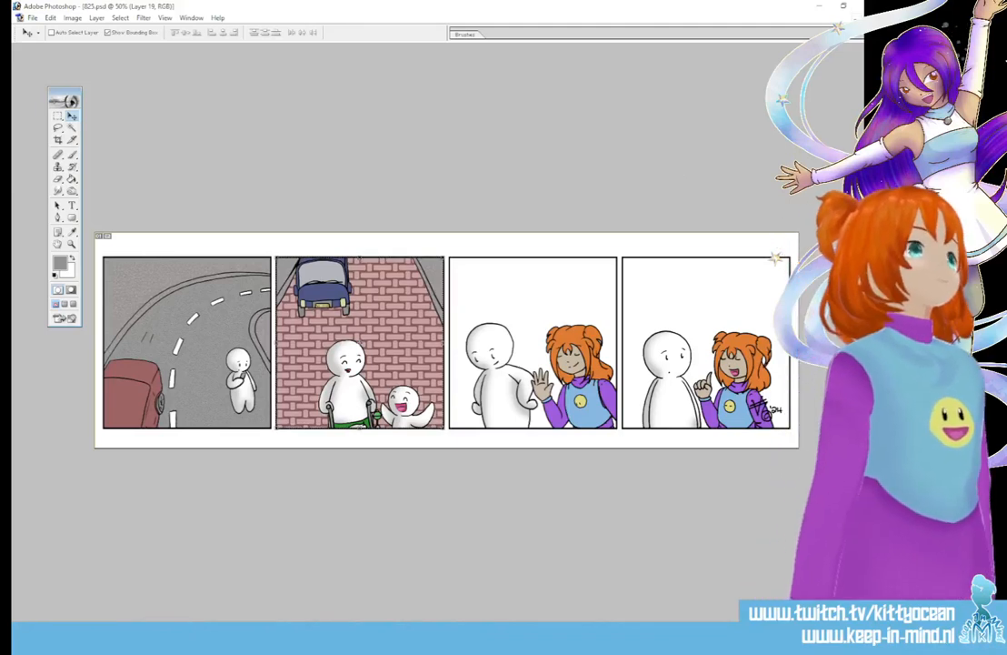
pyautogui.press('5')
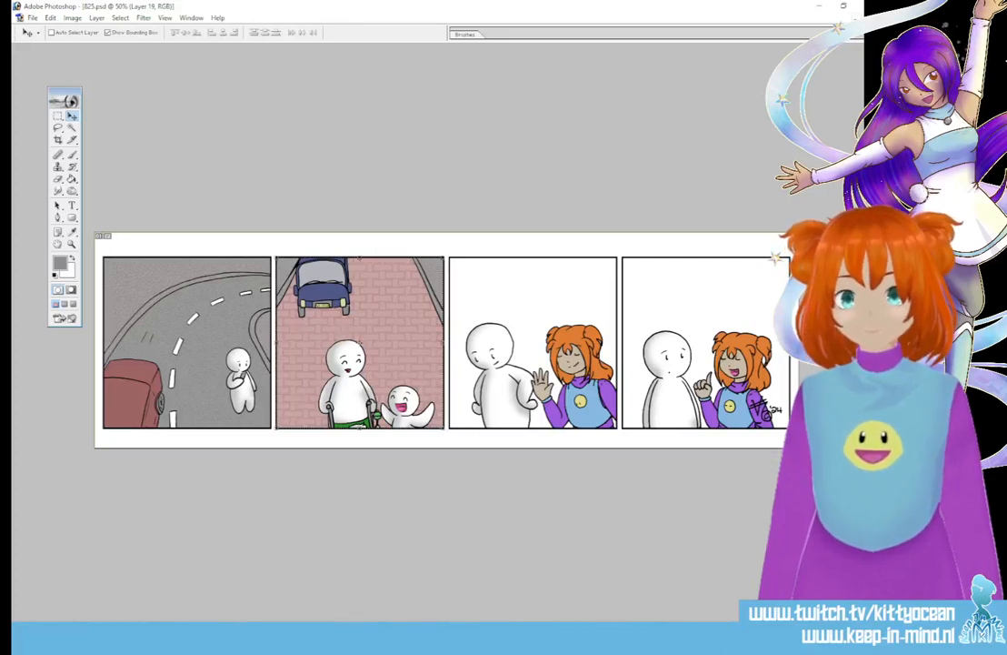
# Step: Add a new layer named "overall" and set the foreground color to black
pyautogui.click(96, 18)
pyautogui.click(190, 6)
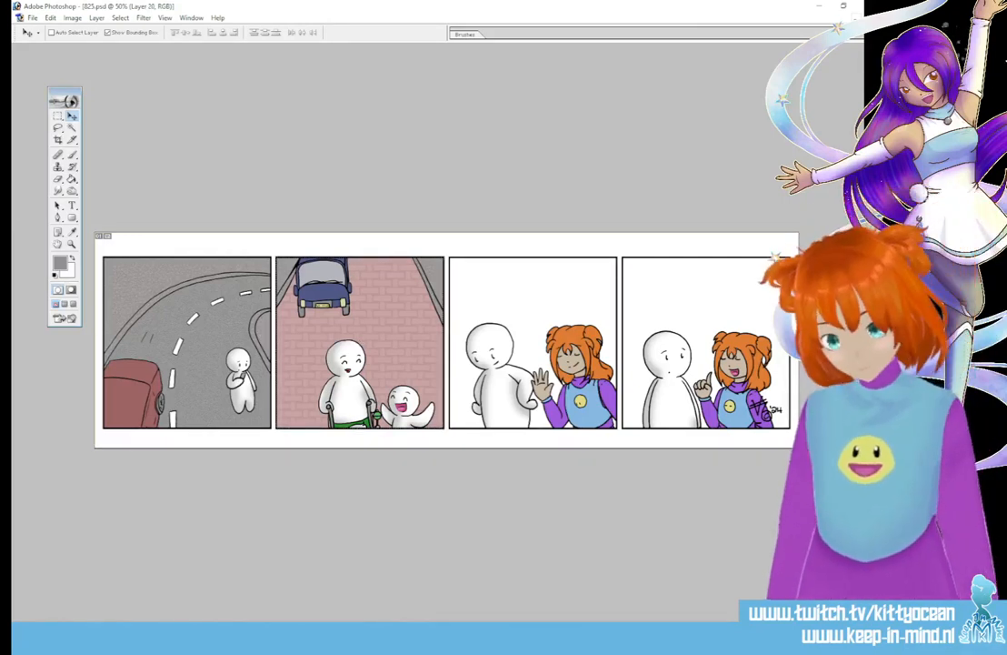
pyautogui.hotkey('alt', ']')
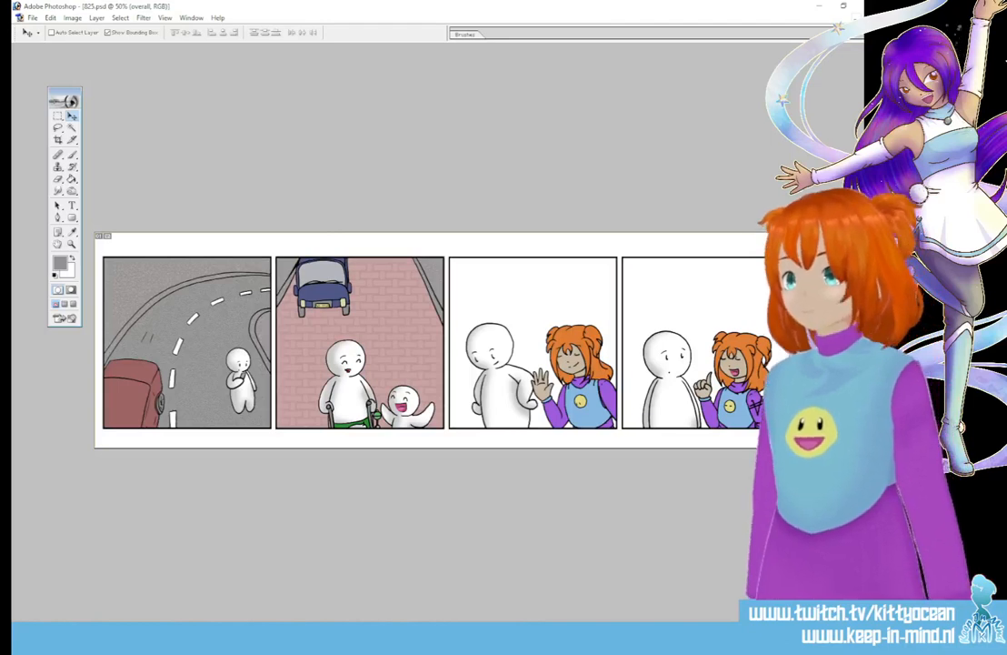
pyautogui.click(60, 263)
pyautogui.click(252, 492)
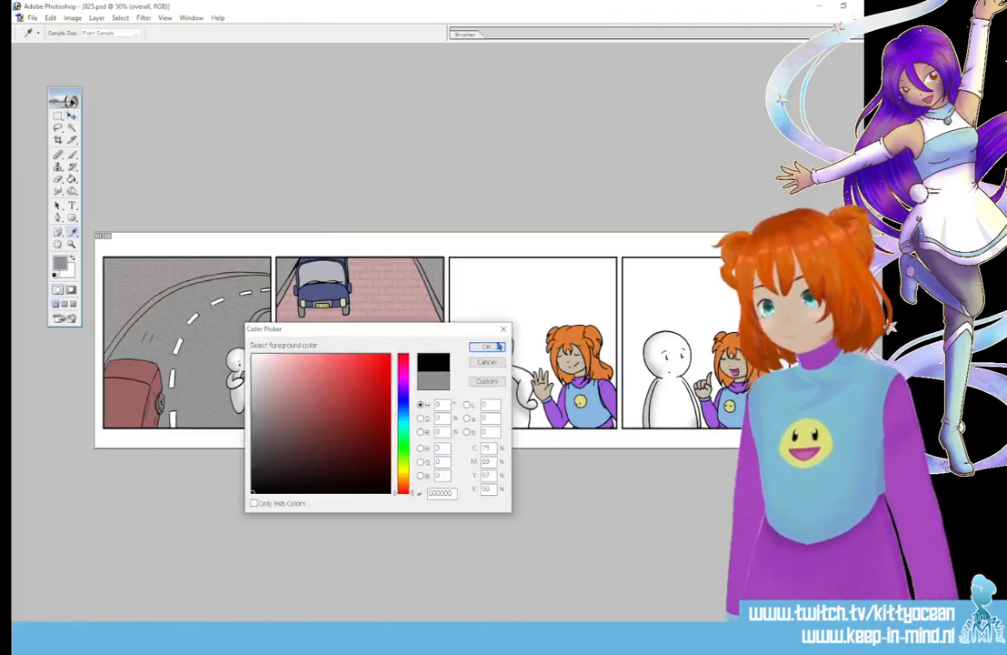
pyautogui.click(499, 347)
pyautogui.press('b')
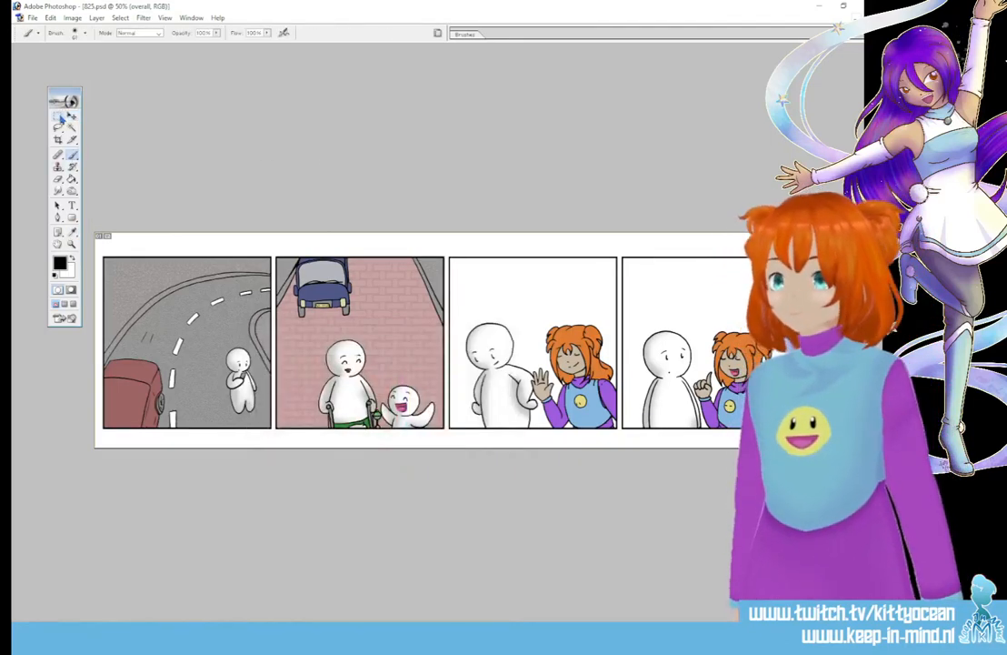
# Step: Select the first two comic panels and enlarge the soft brush to about 416 px
pyautogui.click(60, 118)
pyautogui.moveTo(103, 256); pyautogui.dragTo(443, 428)
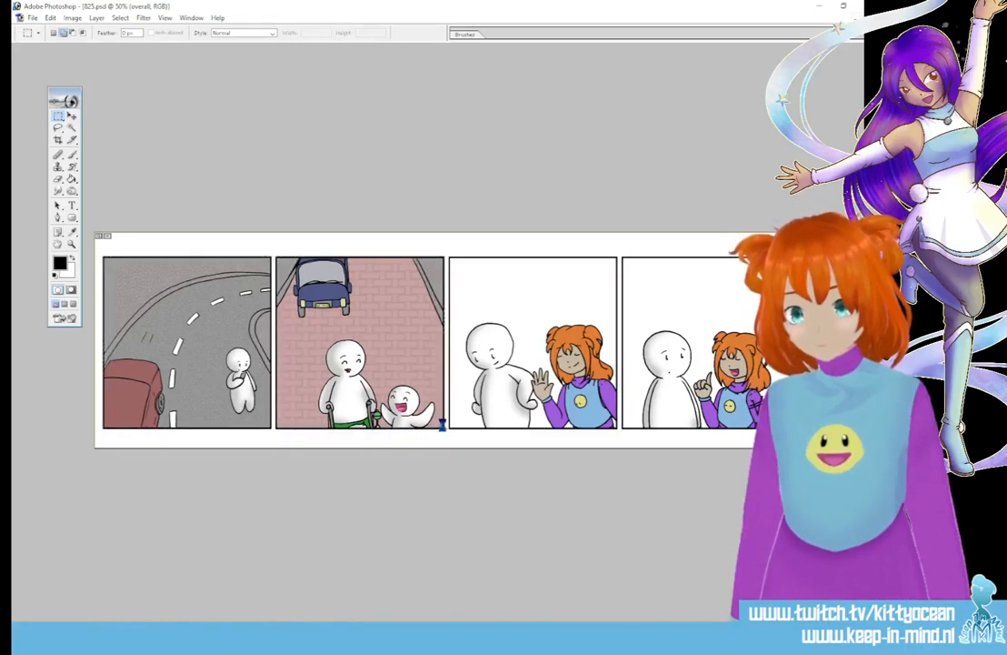
pyautogui.click(73, 157)
pyautogui.click(465, 34)
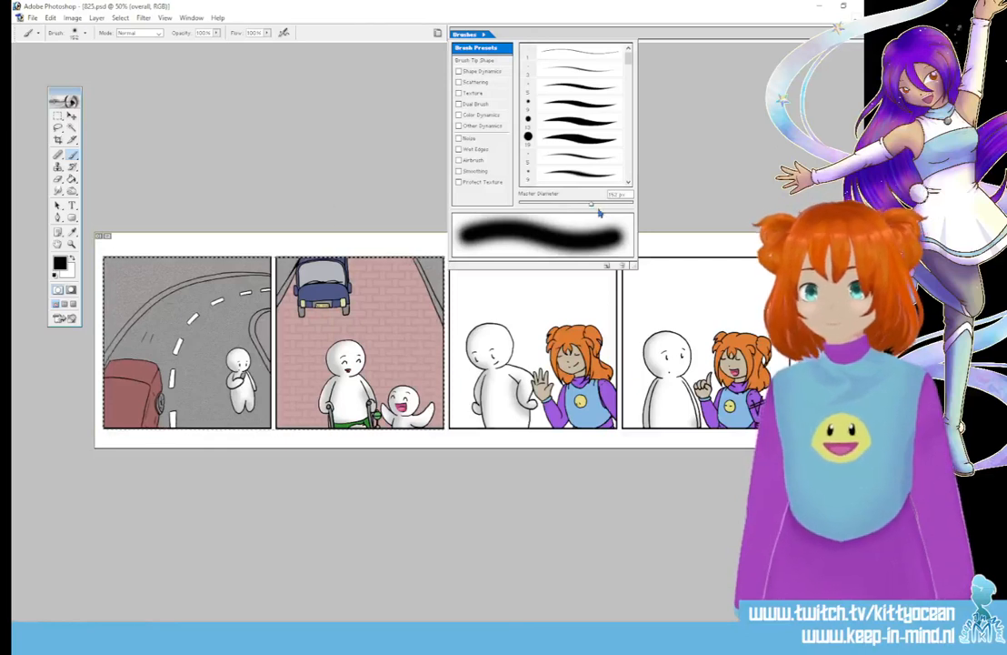
# Step: Paint soft black shading along the upper and lower edges of the first two panels, and tone it down to a subtle darkening
pyautogui.moveTo(103, 244)
pyautogui.mouseDown()
pyautogui.moveTo(100, 259)
pyautogui.moveTo(382, 256)
pyautogui.moveTo(400, 238)
pyautogui.mouseUp()
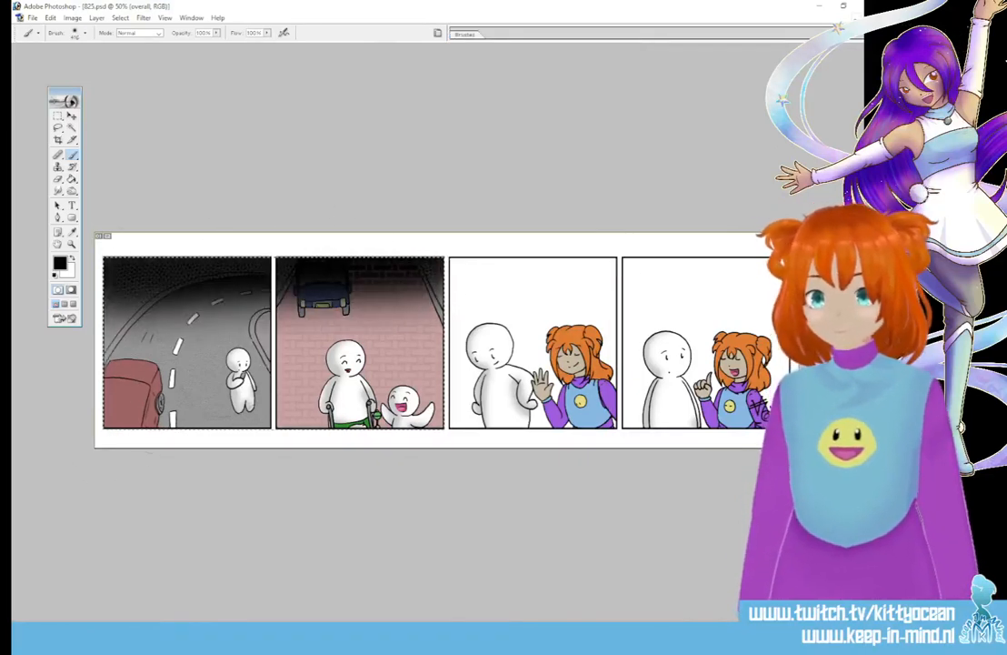
pyautogui.moveTo(91, 397)
pyautogui.mouseDown()
pyautogui.moveTo(105, 450)
pyautogui.moveTo(291, 423)
pyautogui.moveTo(441, 434)
pyautogui.mouseUp()
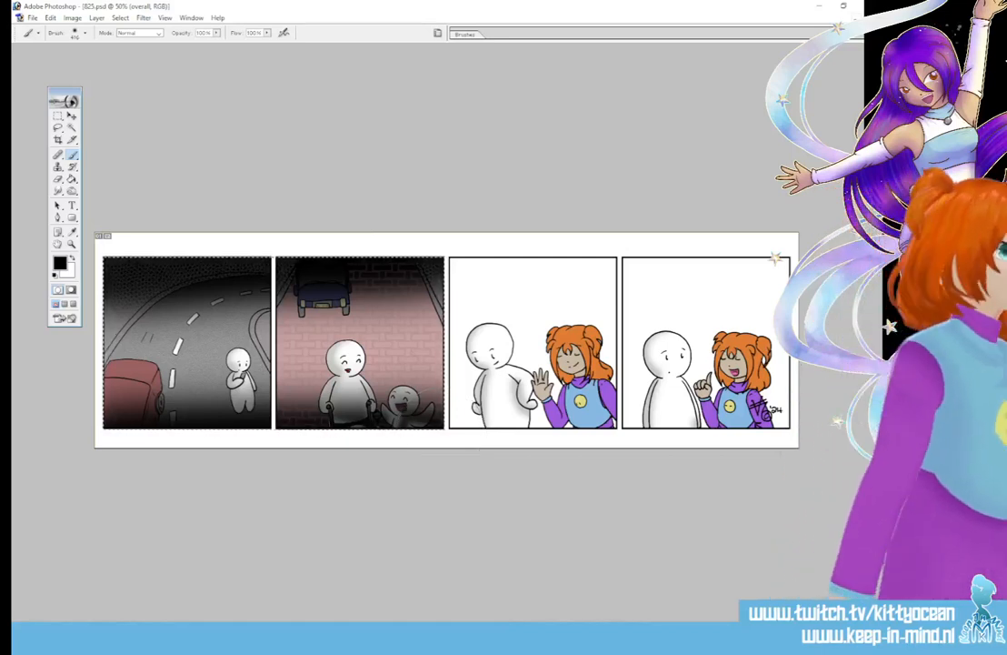
pyautogui.hotkey('ctrl', 'alt', 'z')
pyautogui.hotkey('ctrl', 'alt', 'z')
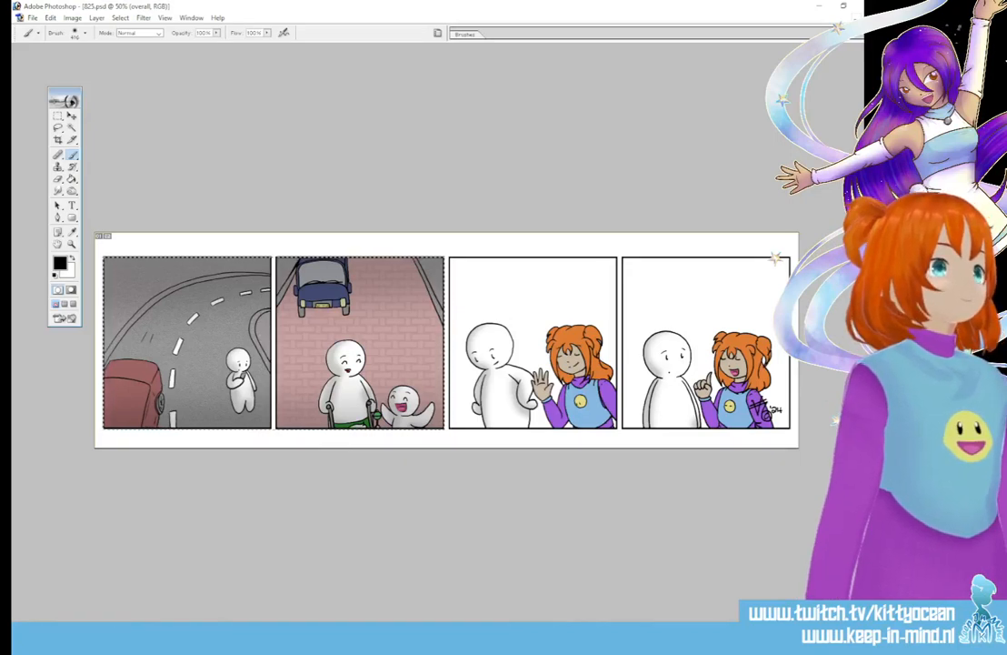
pyautogui.hotkey('ctrl', 'shift', 'alt', 'n')
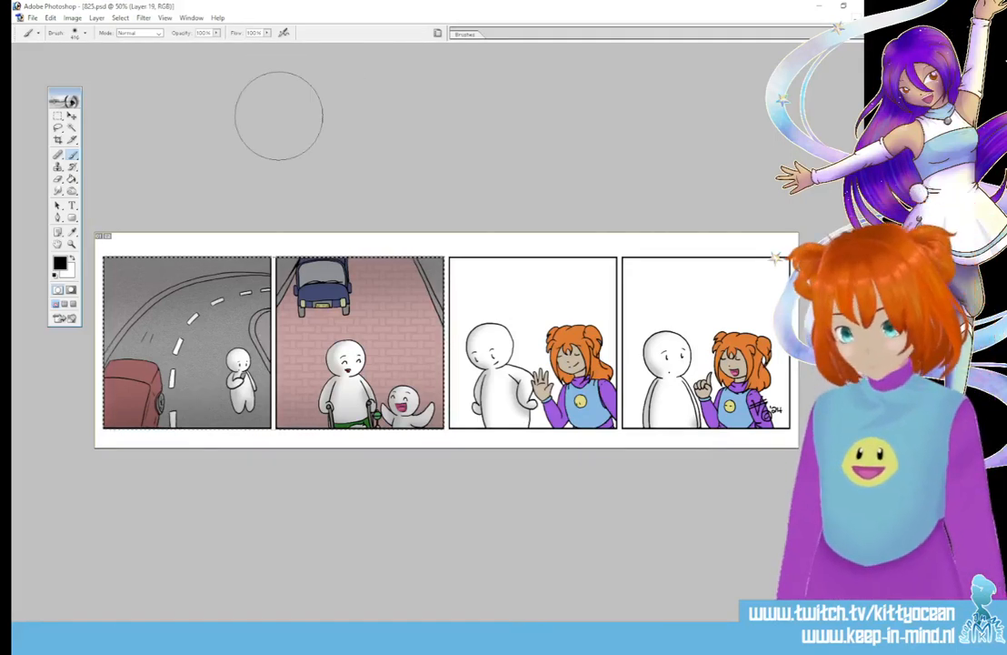
pyautogui.hotkey('ctrl', 'd')
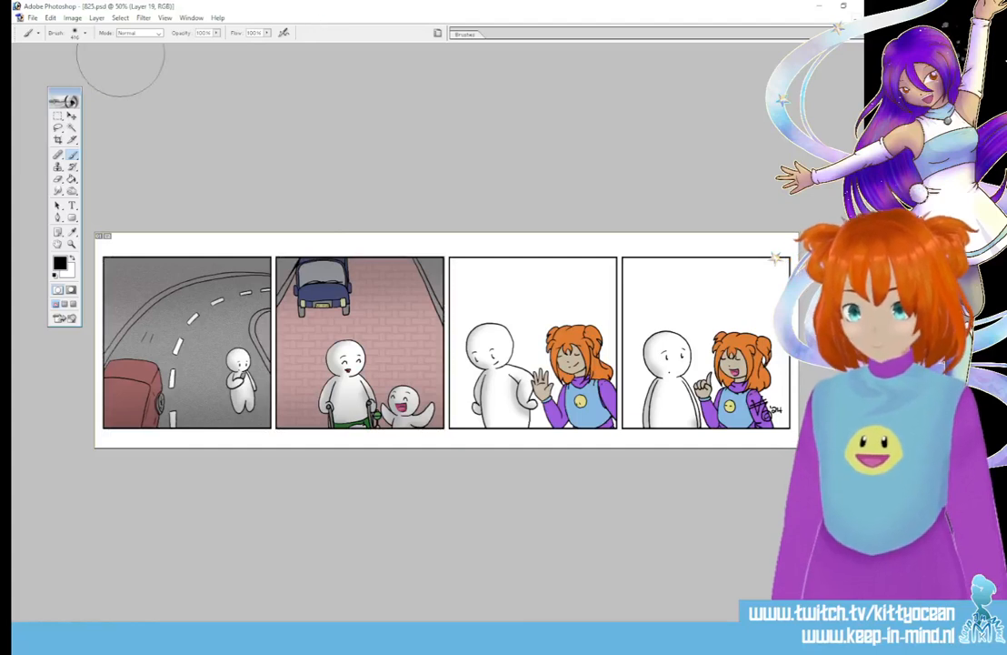
pyautogui.click(72, 17)
pyautogui.moveTo(50, 18)
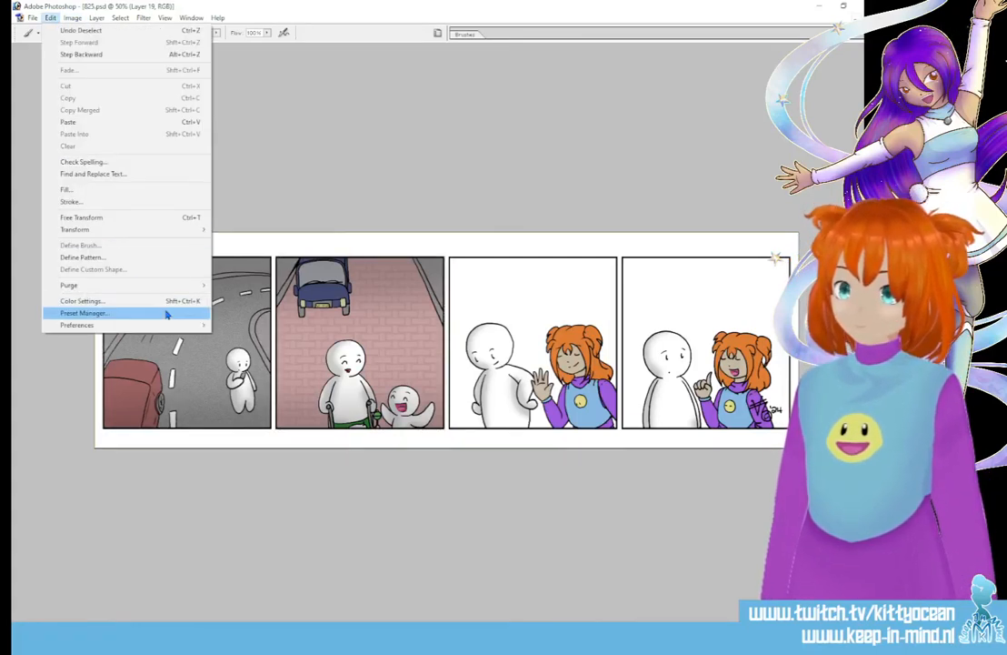
pyautogui.moveTo(160, 230)
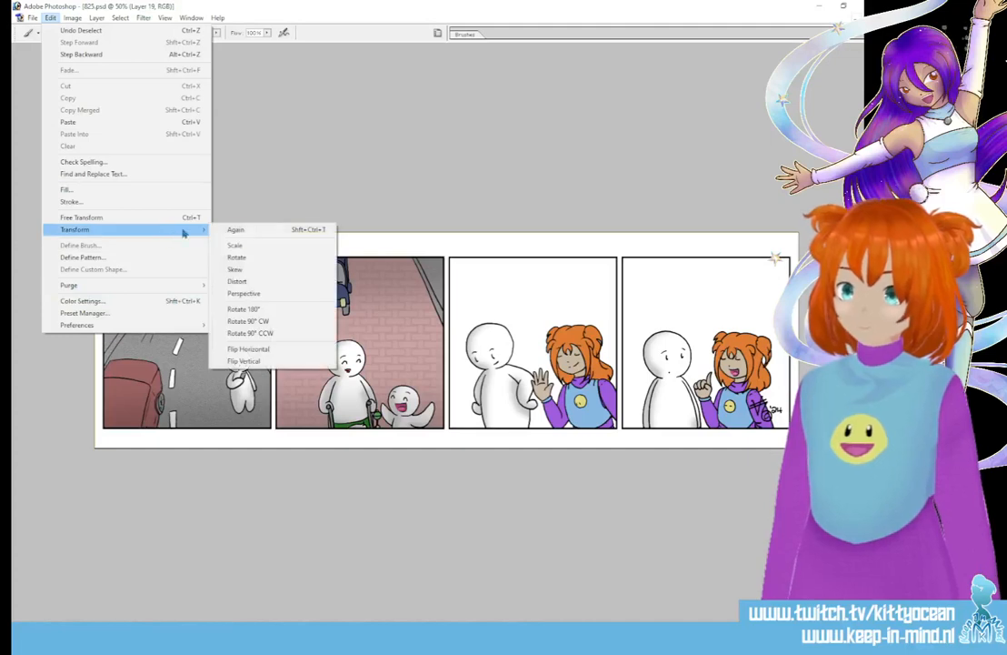
pyautogui.click(259, 269)
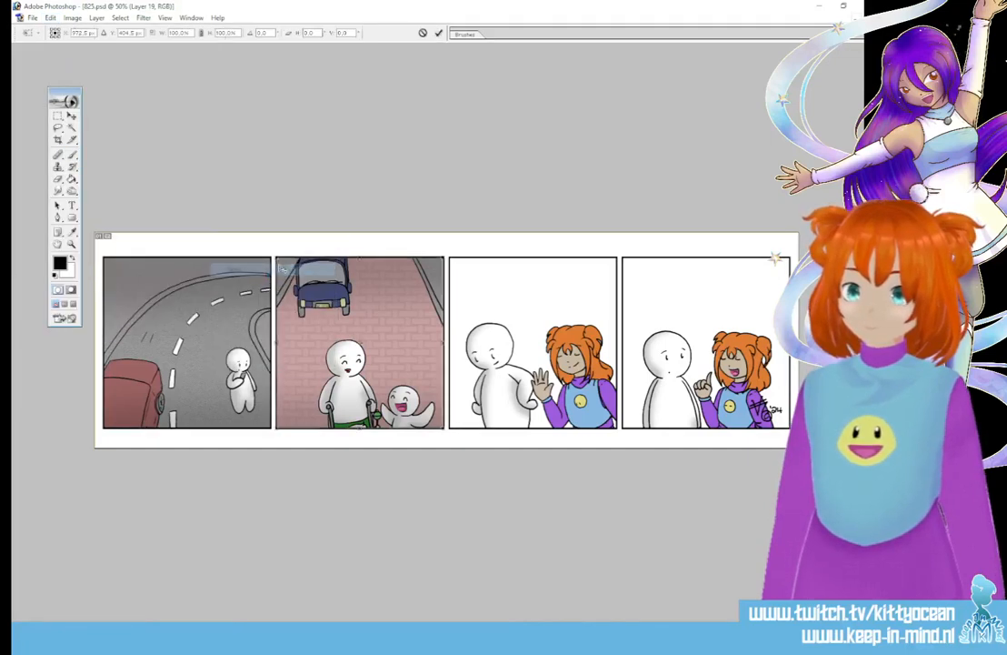
pyautogui.moveTo(285, 265); pyautogui.dragTo(303, 262)
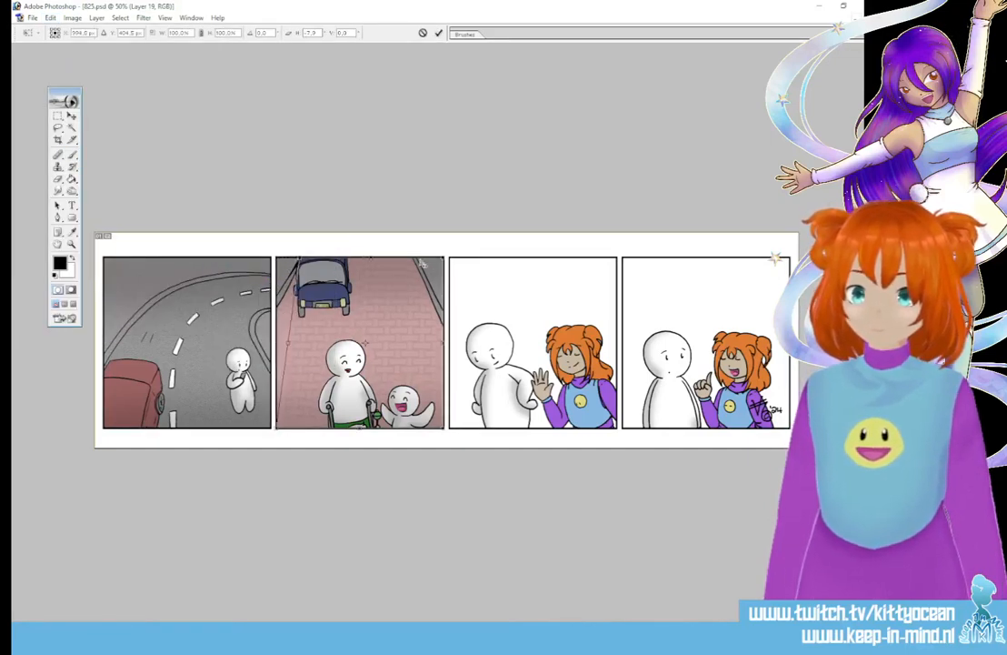
pyautogui.moveTo(441, 260); pyautogui.dragTo(418, 261)
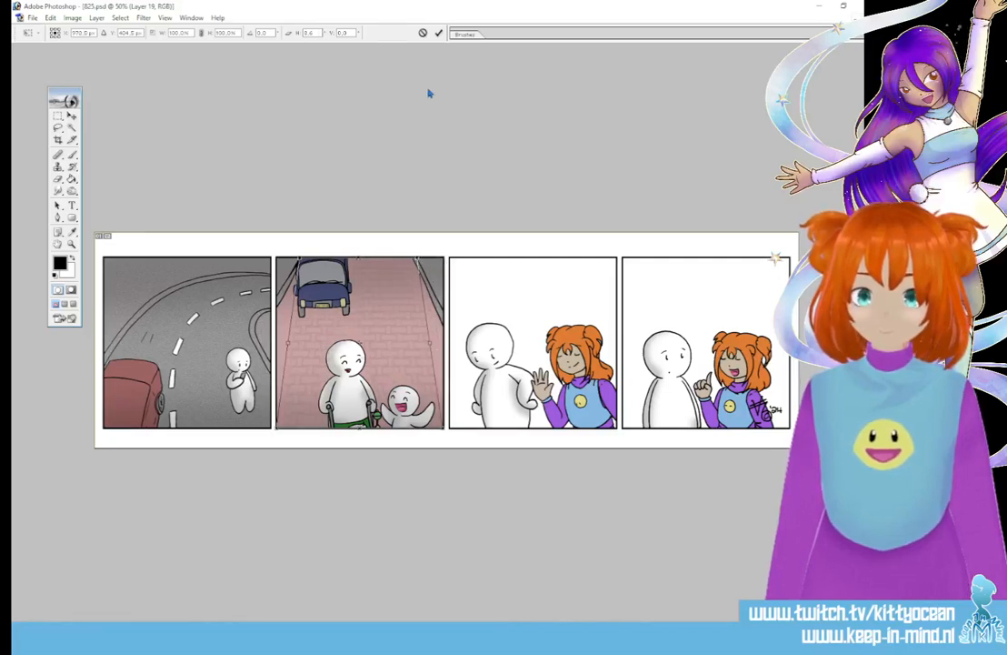
pyautogui.click(424, 34)
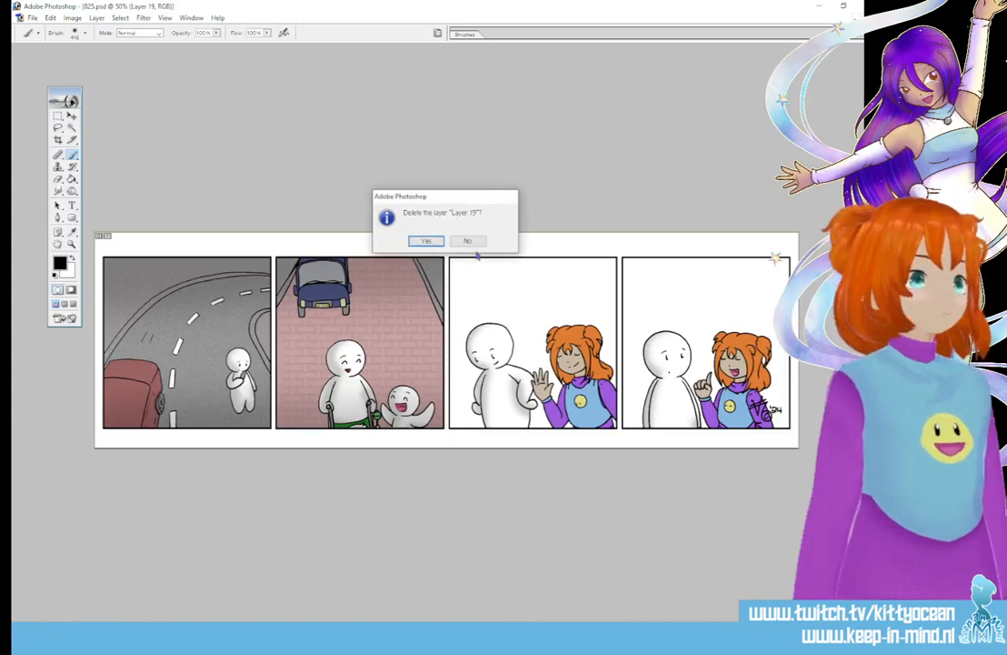
# Step: Delete the brick pattern layer and fill the second panel's pink road area with black on a new layer
pyautogui.click(435, 241)
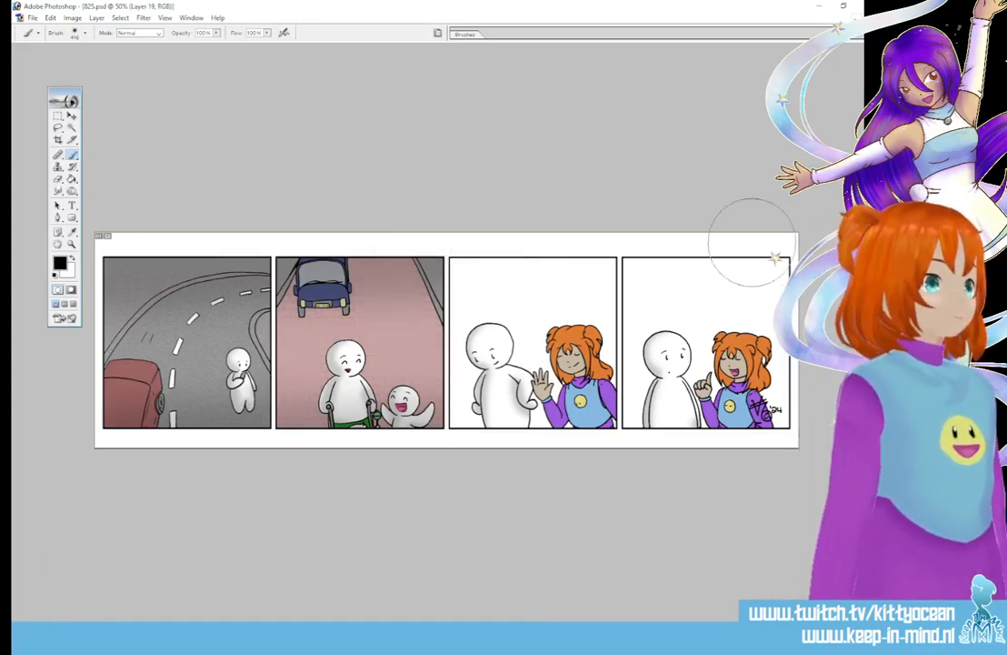
pyautogui.press('w')
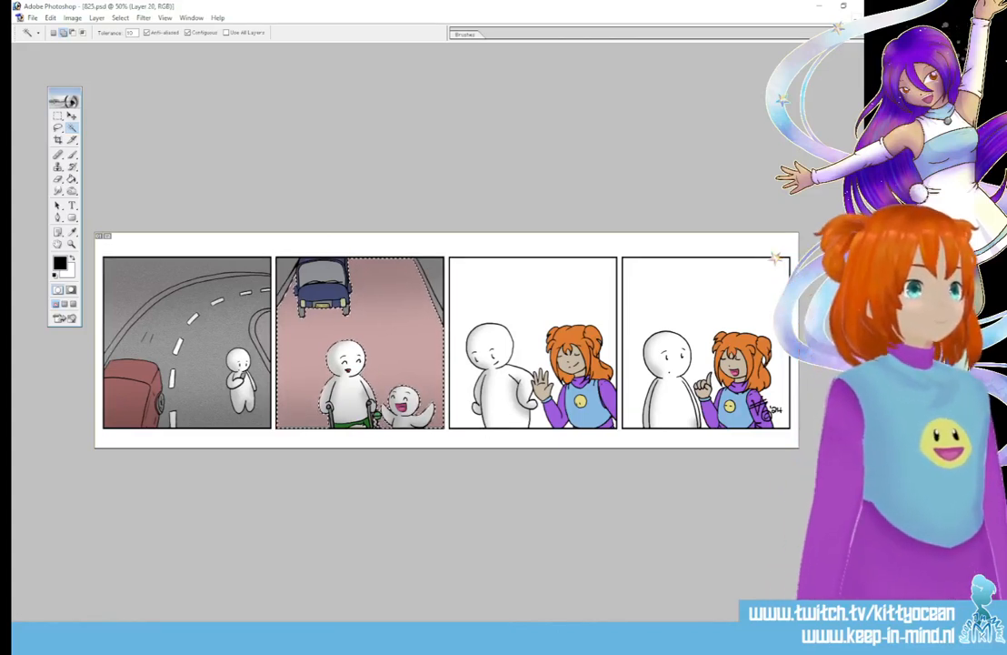
pyautogui.click(72, 179)
pyautogui.click(375, 318)
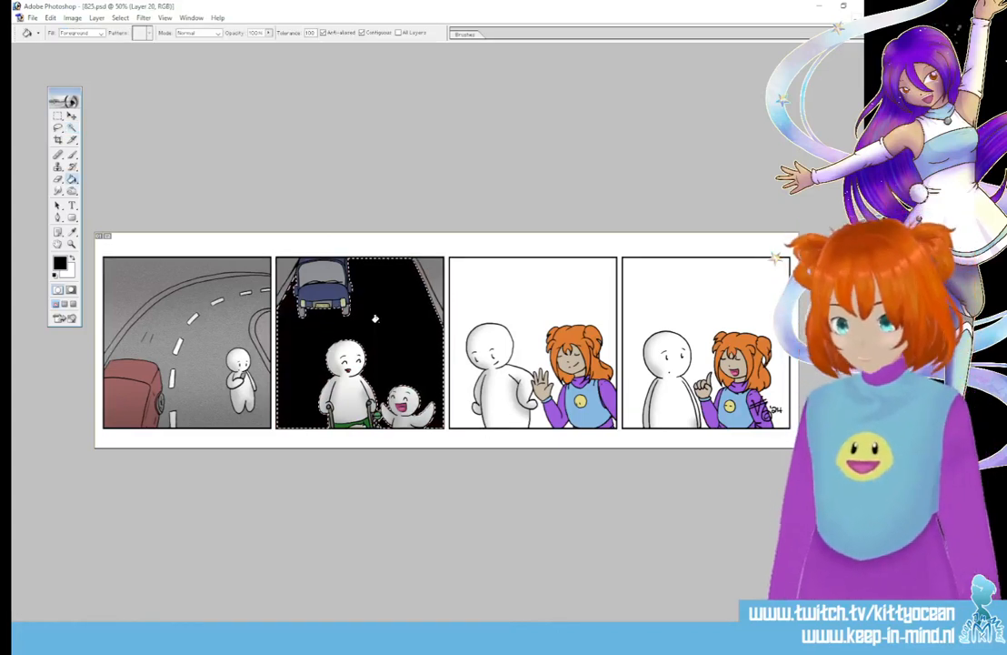
pyautogui.hotkey('ctrl', 'd')
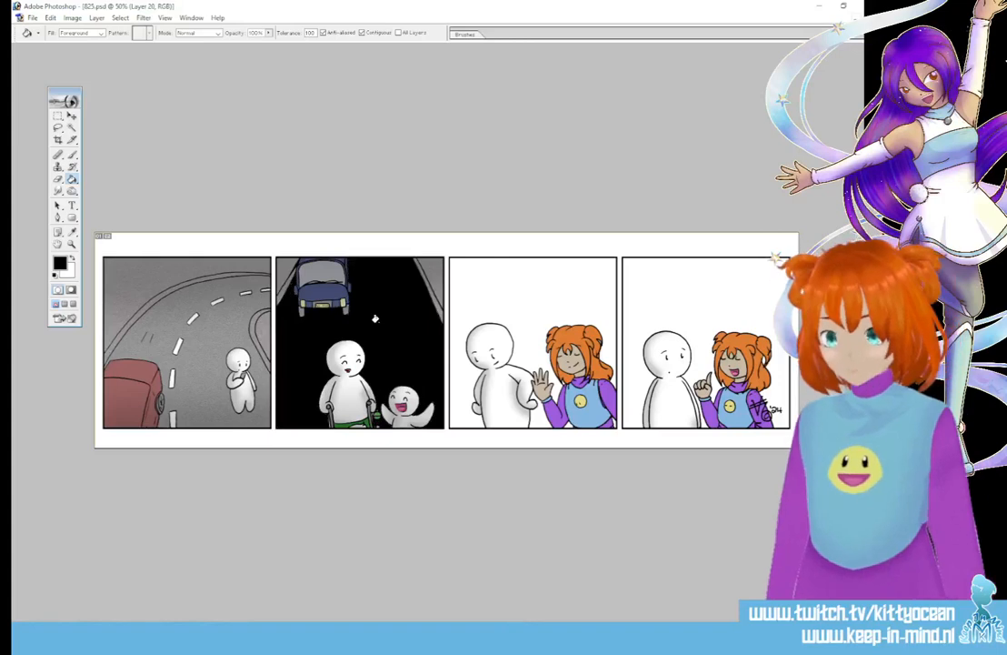
# Step: Set the foreground color to a light dusty pink and refill the second panel's black road area with it
pyautogui.click(74, 237)
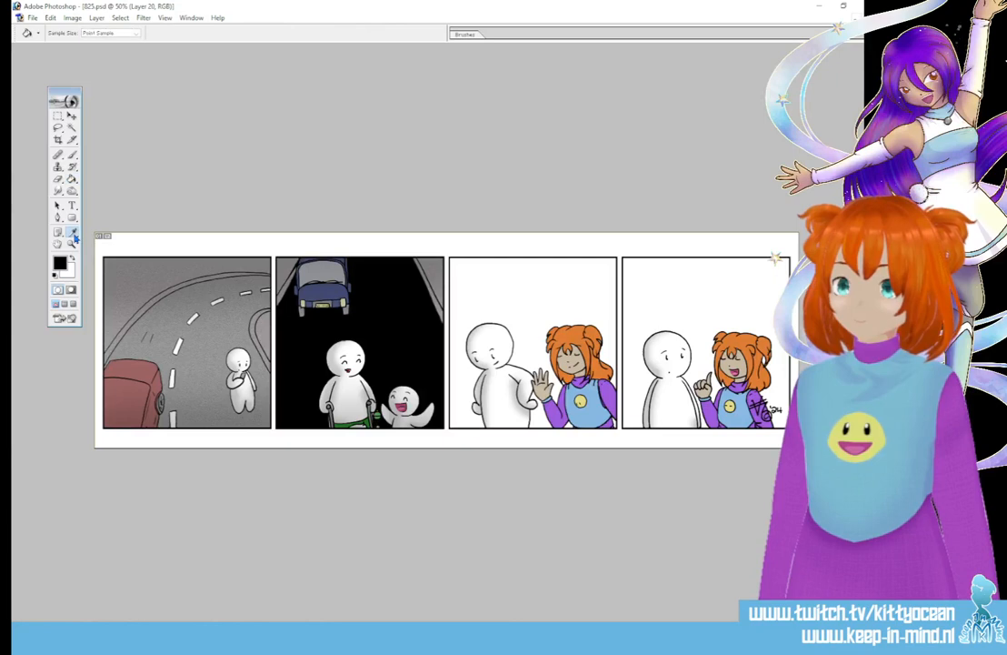
pyautogui.click(59, 263)
pyautogui.click(136, 387)
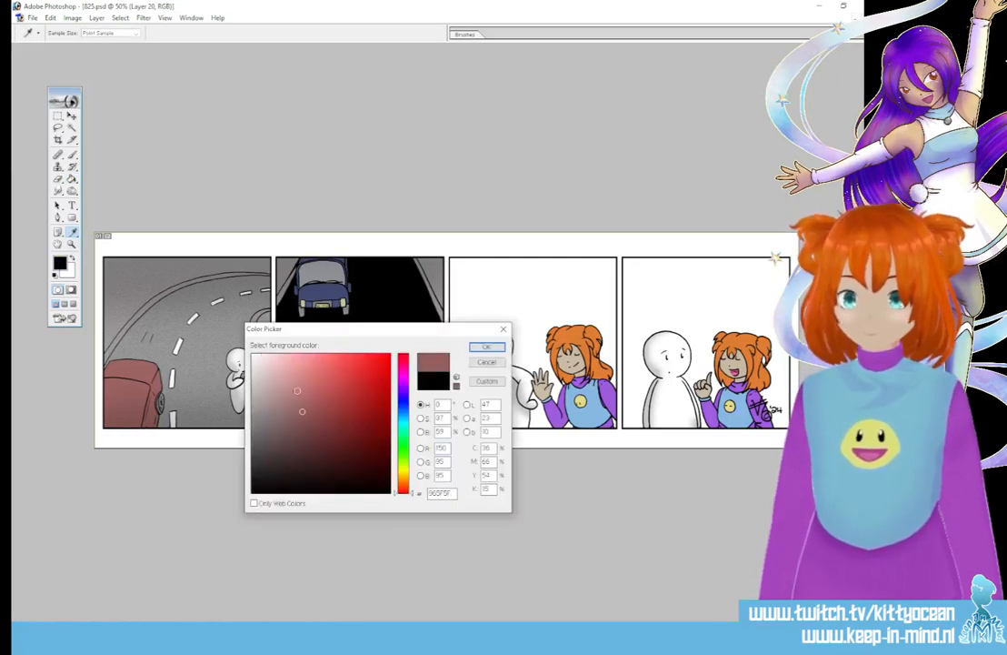
pyautogui.click(282, 379)
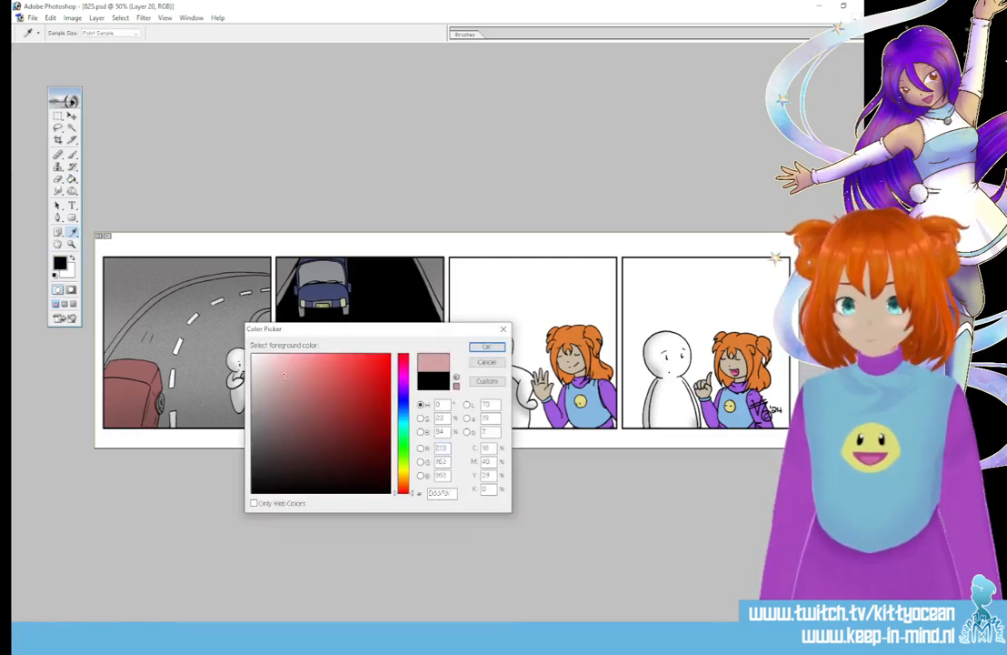
pyautogui.click(494, 349)
pyautogui.click(73, 180)
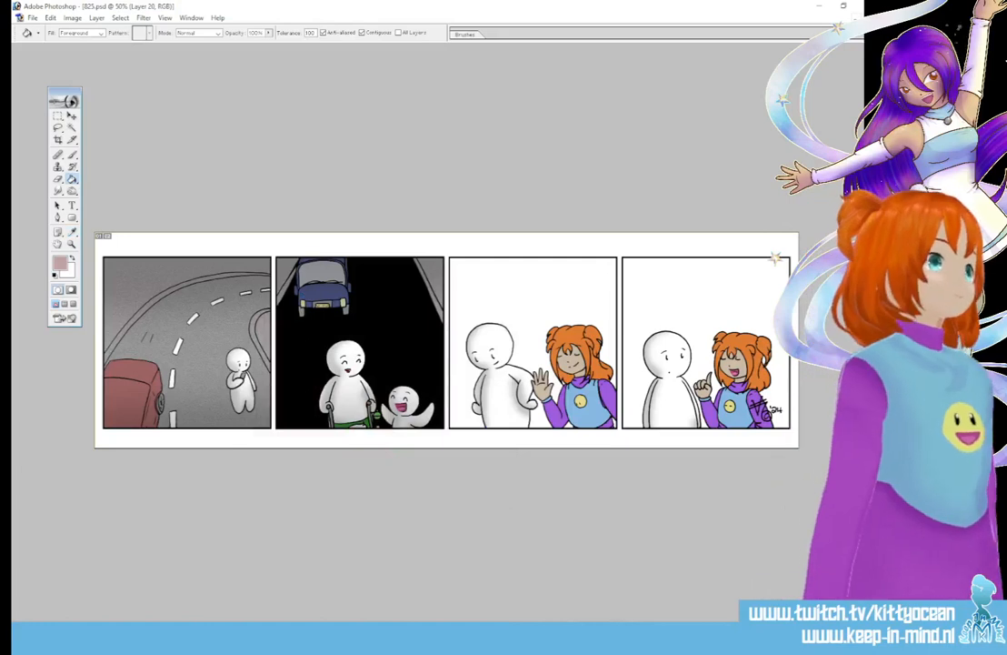
pyautogui.click(413, 327)
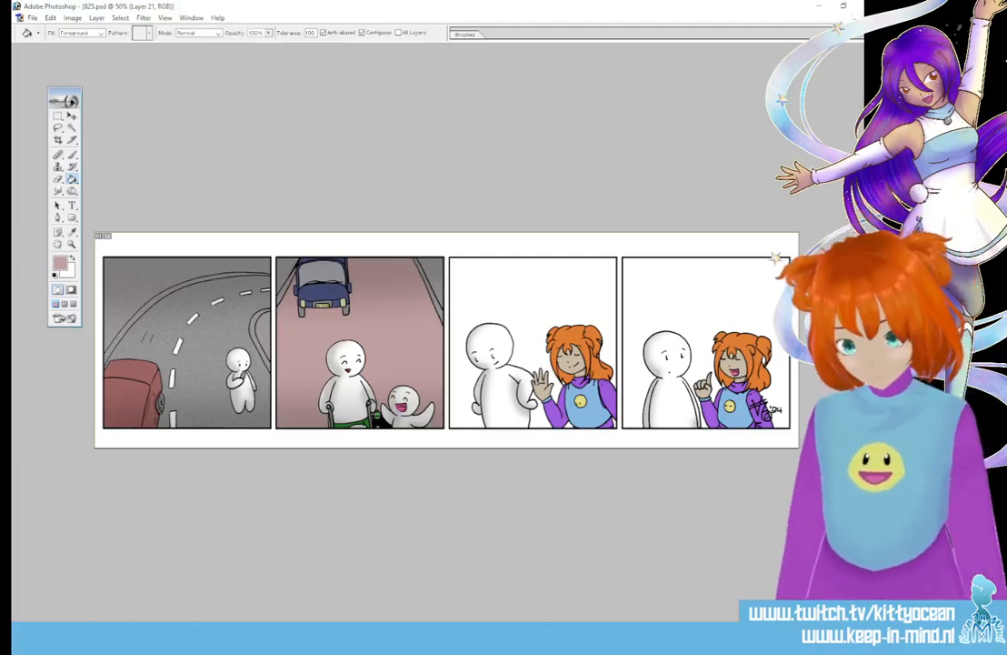
# Step: Reapply the Tone filter's brick pattern on a new layer and skew its upper corners inward to follow the road's perspective
pyautogui.hotkey('ctrl', 'f')
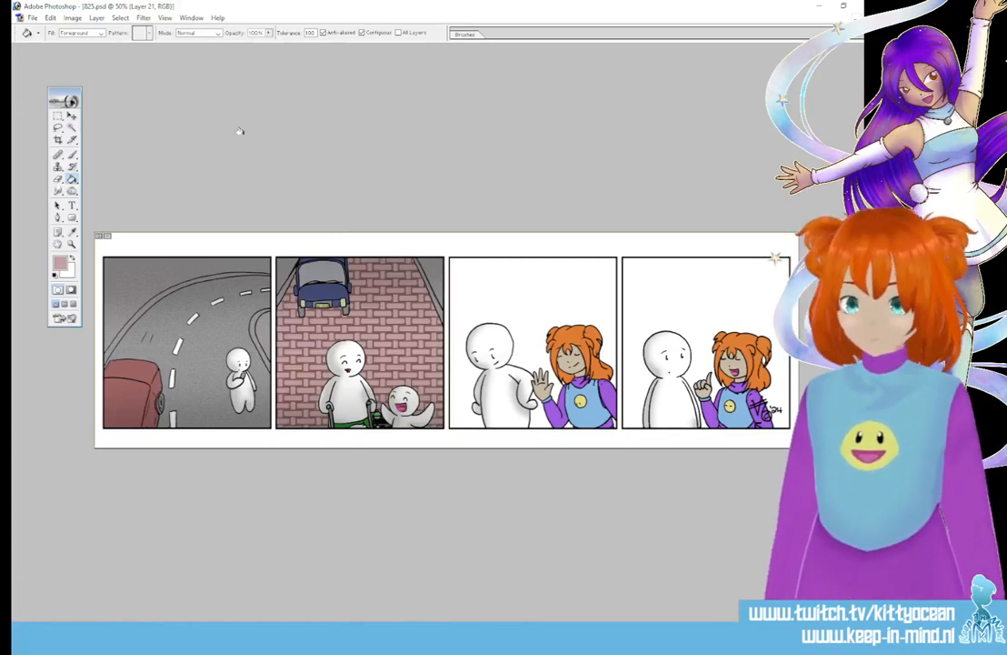
pyautogui.click(53, 18)
pyautogui.moveTo(136, 229)
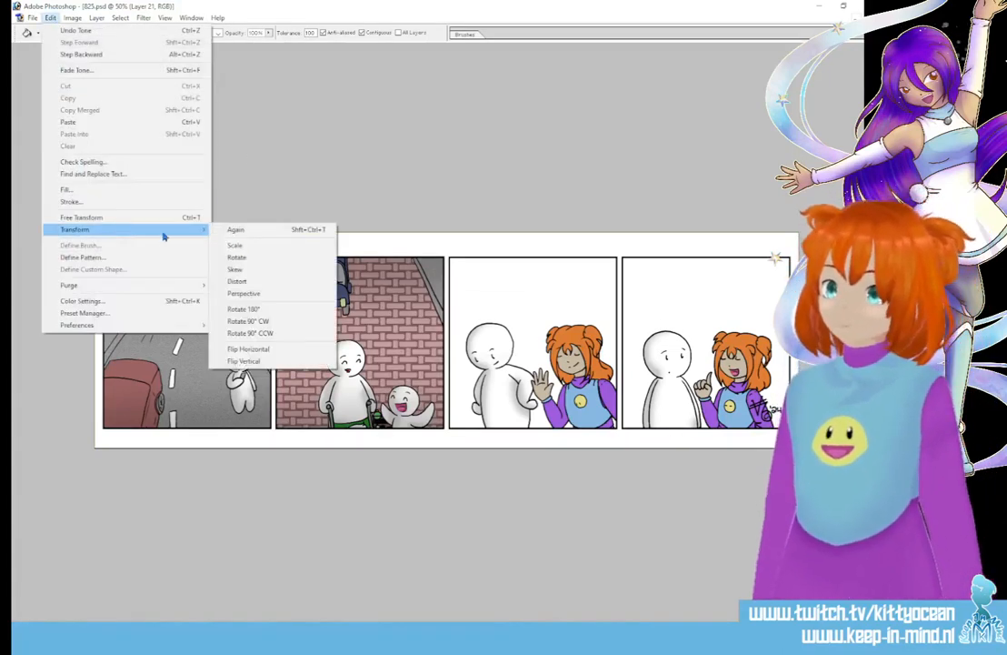
pyautogui.click(264, 269)
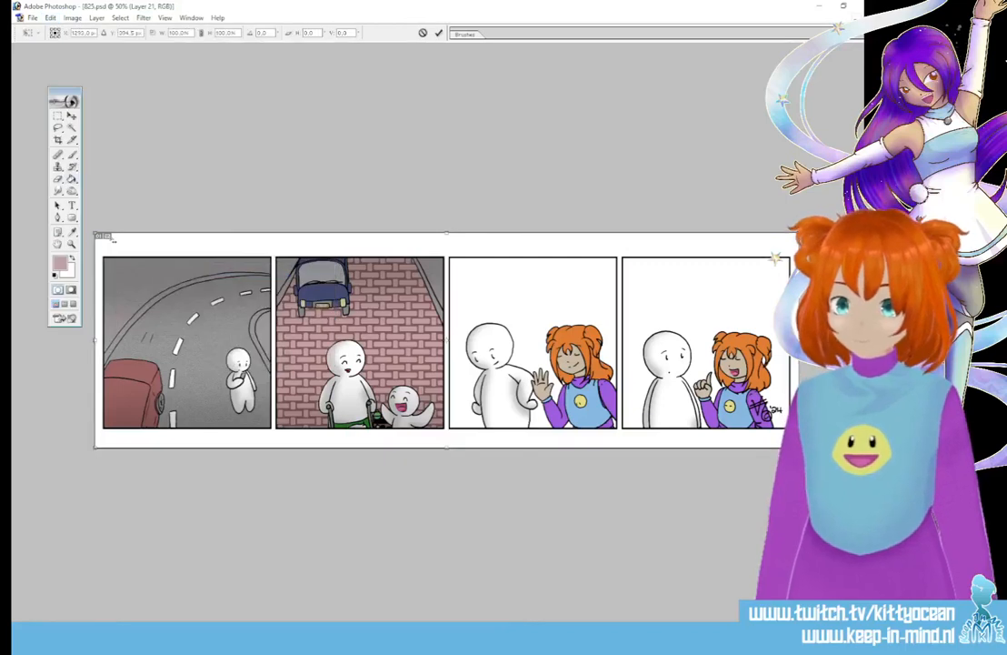
pyautogui.moveTo(96, 235); pyautogui.dragTo(263, 256)
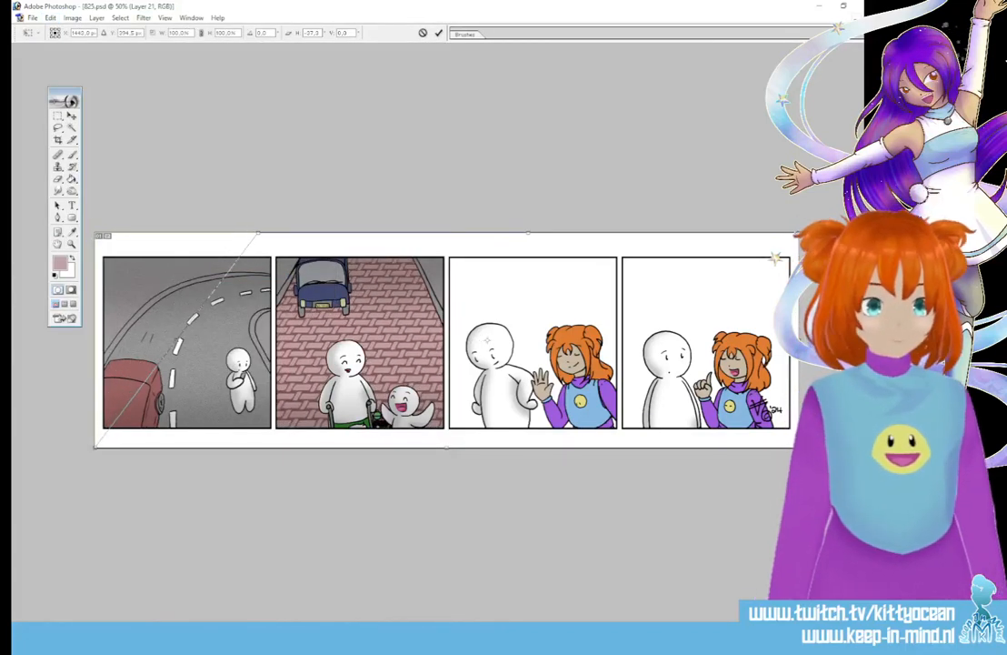
pyautogui.moveTo(787, 234); pyautogui.dragTo(492, 219)
pyautogui.moveTo(259, 234); pyautogui.dragTo(276, 234)
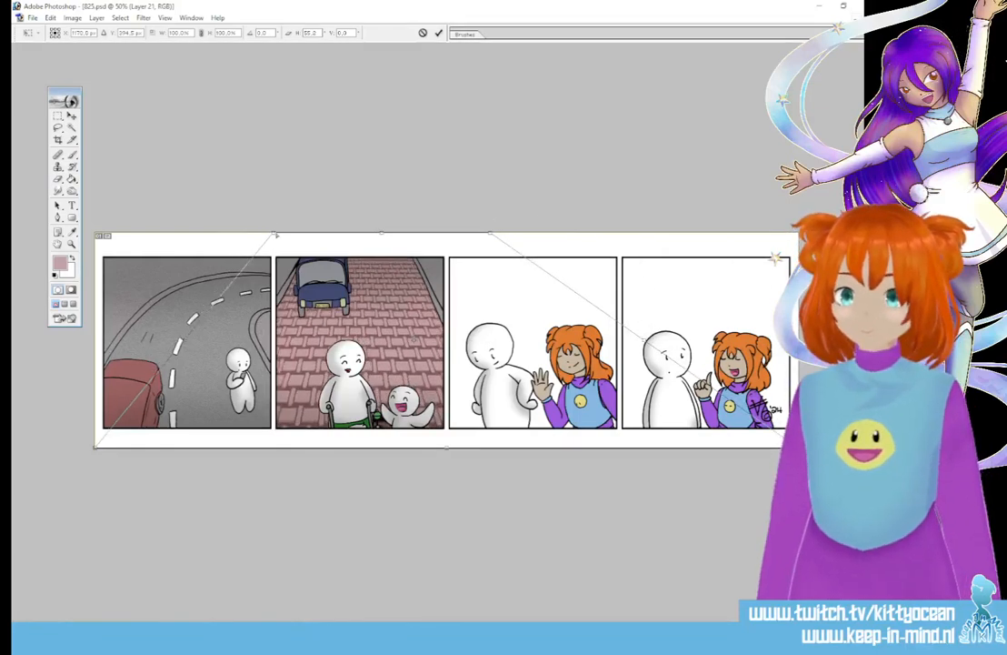
pyautogui.moveTo(489, 235); pyautogui.dragTo(466, 234)
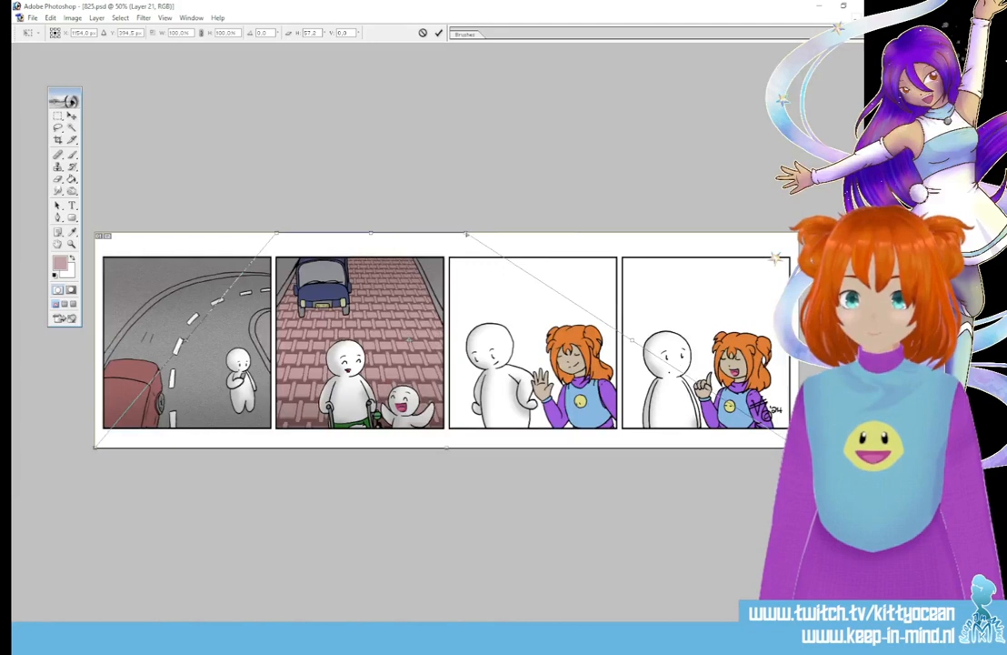
# Step: Tighten the brick pattern's perspective by narrowing its lower and upper edges, and fade the pattern into the road
pyautogui.moveTo(796, 445); pyautogui.dragTo(623, 446)
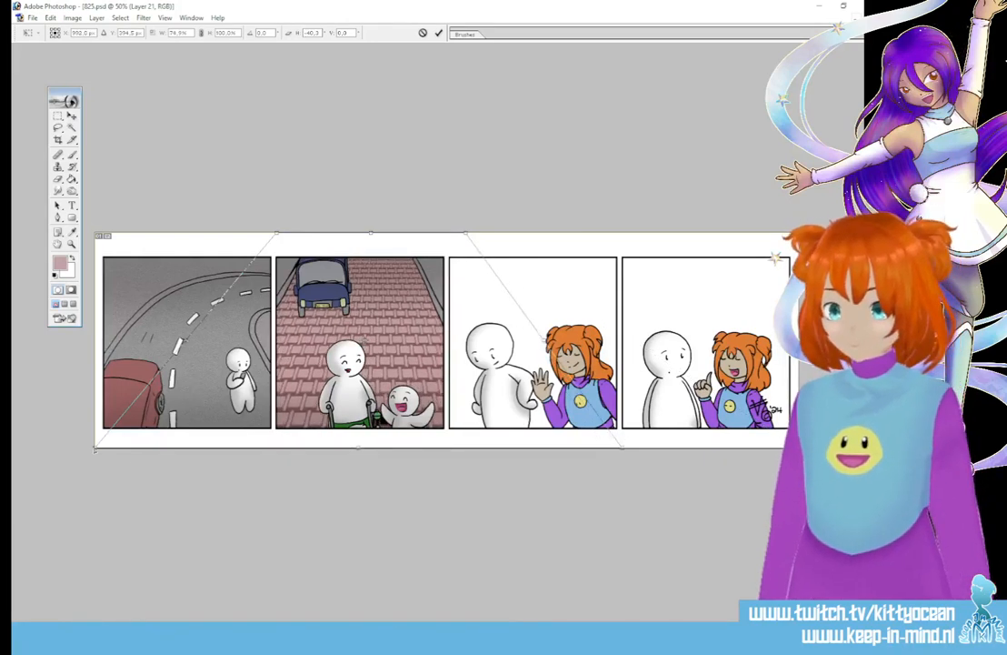
pyautogui.moveTo(95, 447); pyautogui.dragTo(143, 450)
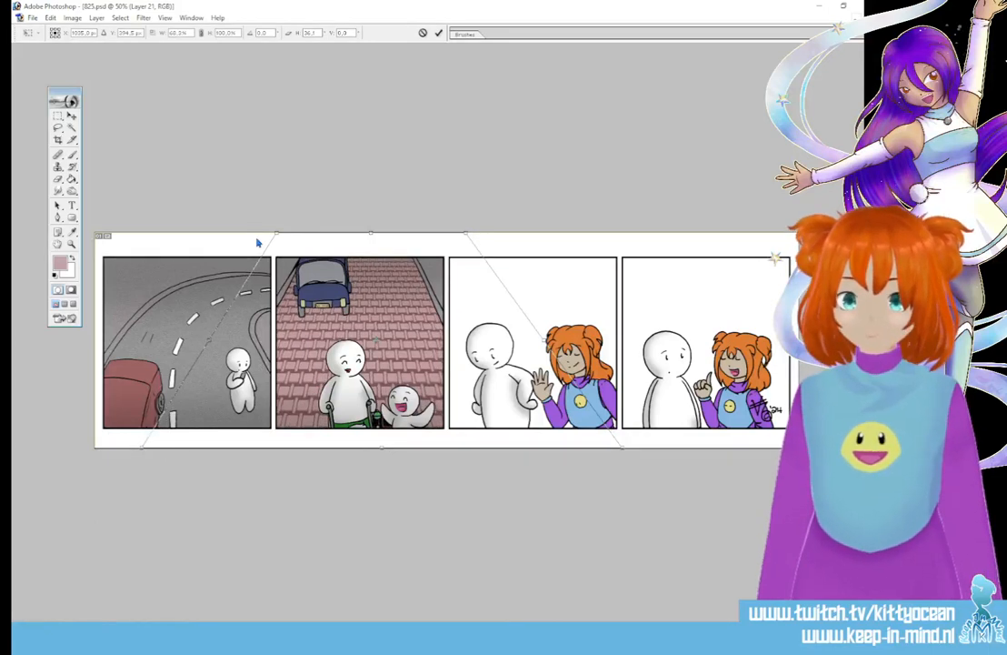
pyautogui.moveTo(277, 234); pyautogui.dragTo(305, 233)
pyautogui.moveTo(466, 234); pyautogui.dragTo(441, 231)
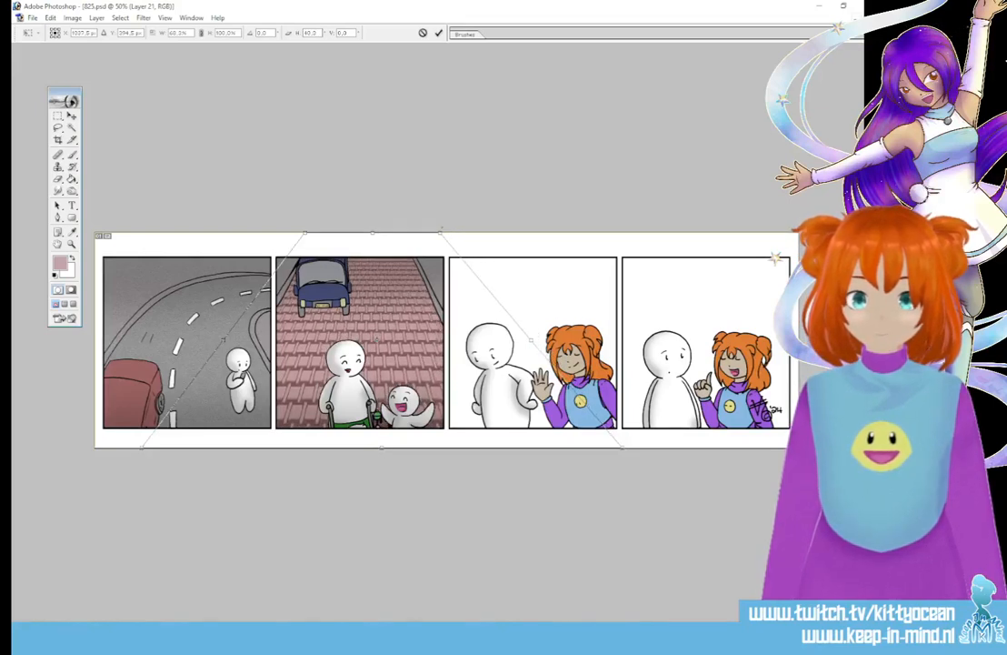
pyautogui.click(441, 34)
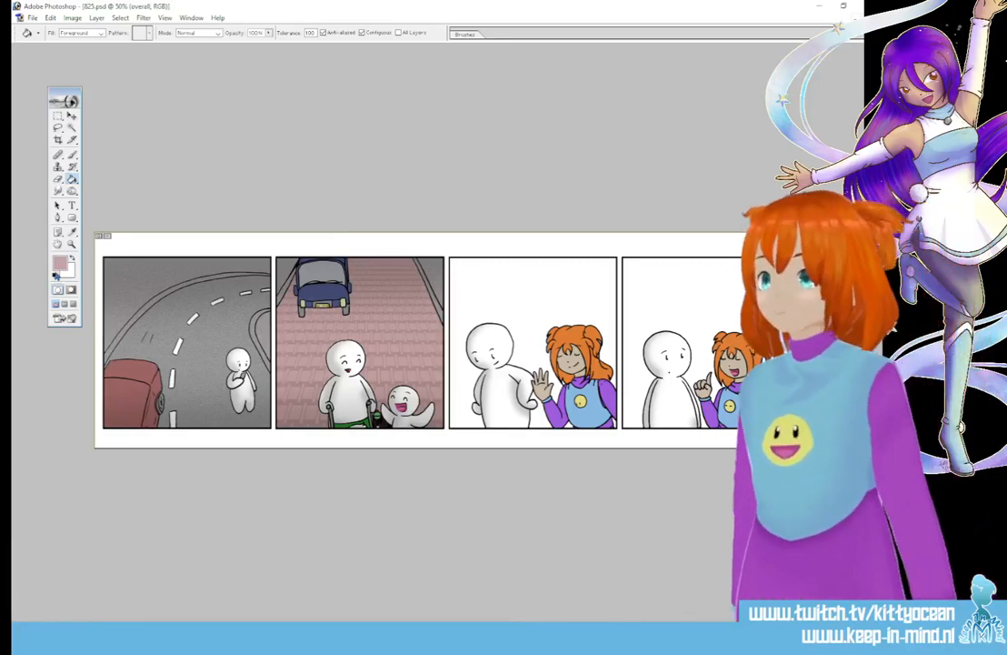
# Step: With a black 57 px soft brush, paint shadows around the cars and curbs of the first two panels on the "overall" layer
pyautogui.click(55, 274)
pyautogui.click(73, 154)
pyautogui.click(464, 34)
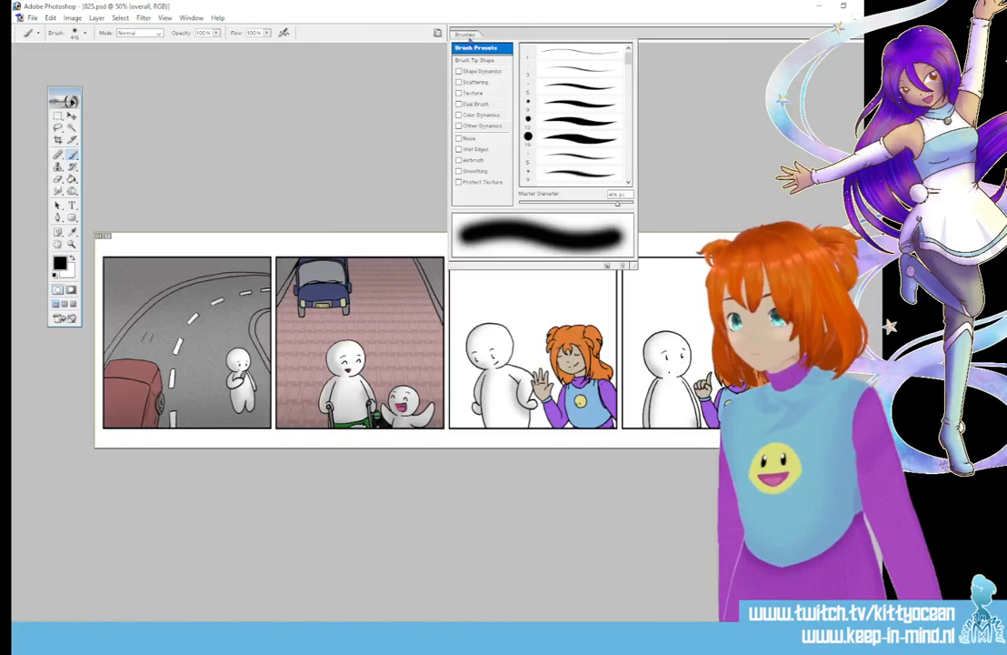
pyautogui.moveTo(578, 206); pyautogui.dragTo(547, 205)
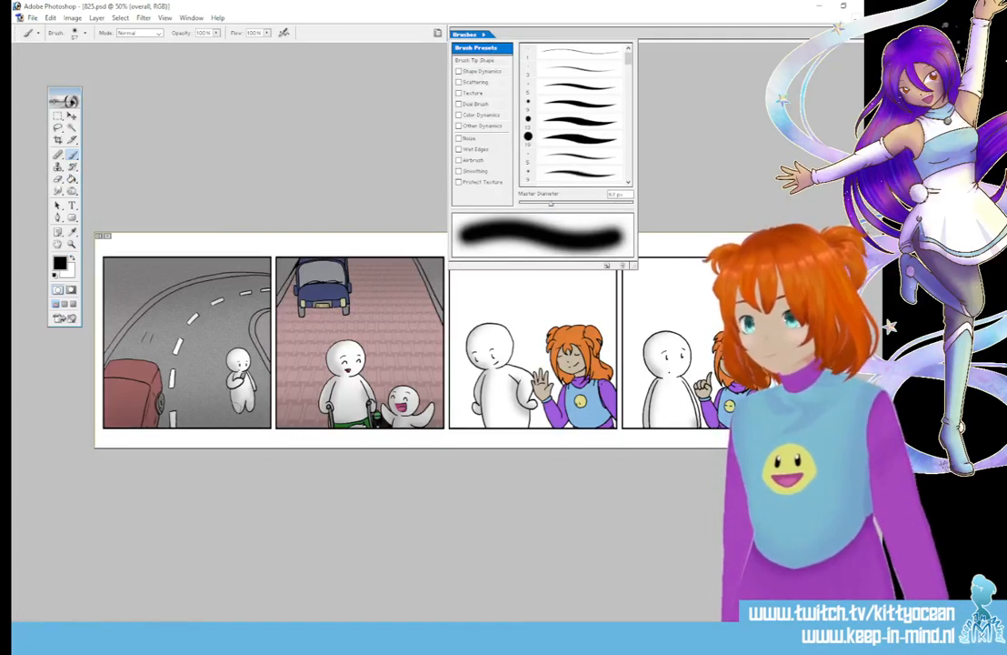
pyautogui.press('Return')
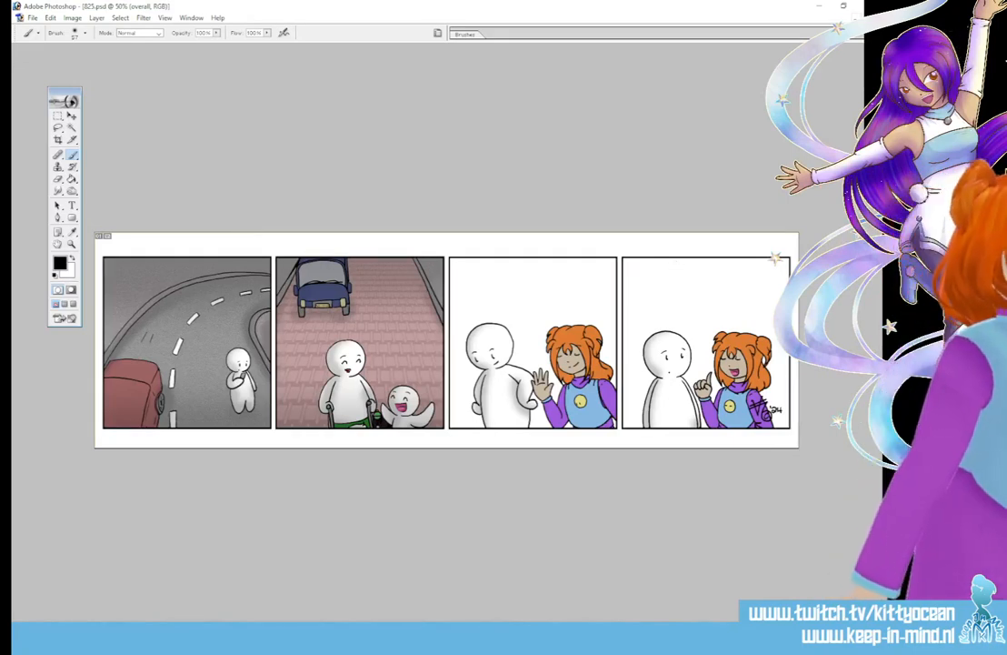
# Step: Burn midtone shading into the colored cars and characters, and dodge their highlights at 24% exposure
pyautogui.click(71, 191)
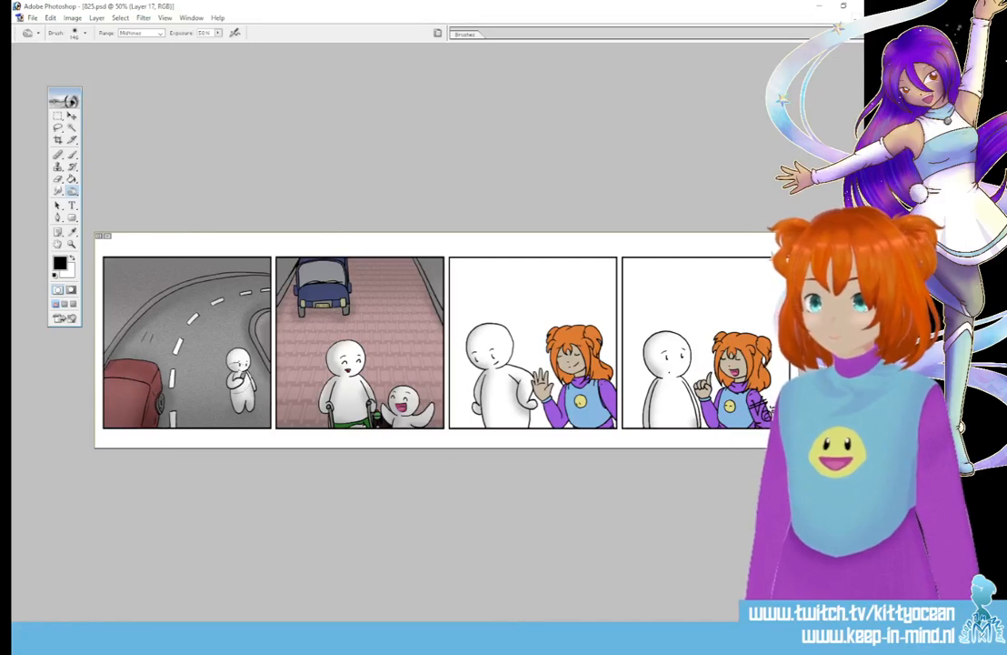
pyautogui.moveTo(302, 264); pyautogui.dragTo(282, 260)
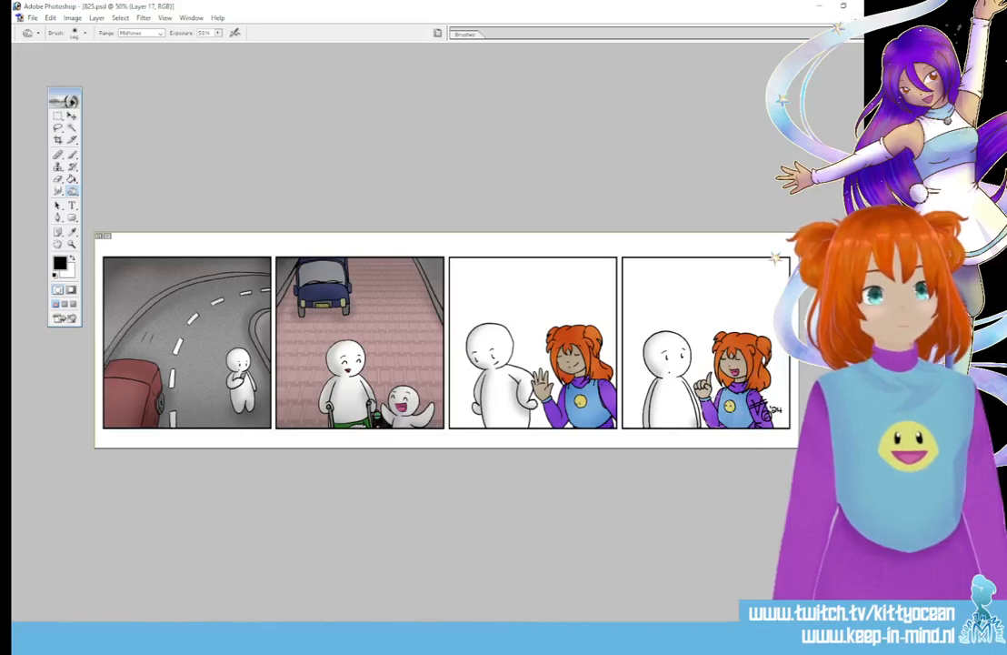
pyautogui.moveTo(71, 190); pyautogui.dragTo(109, 197)
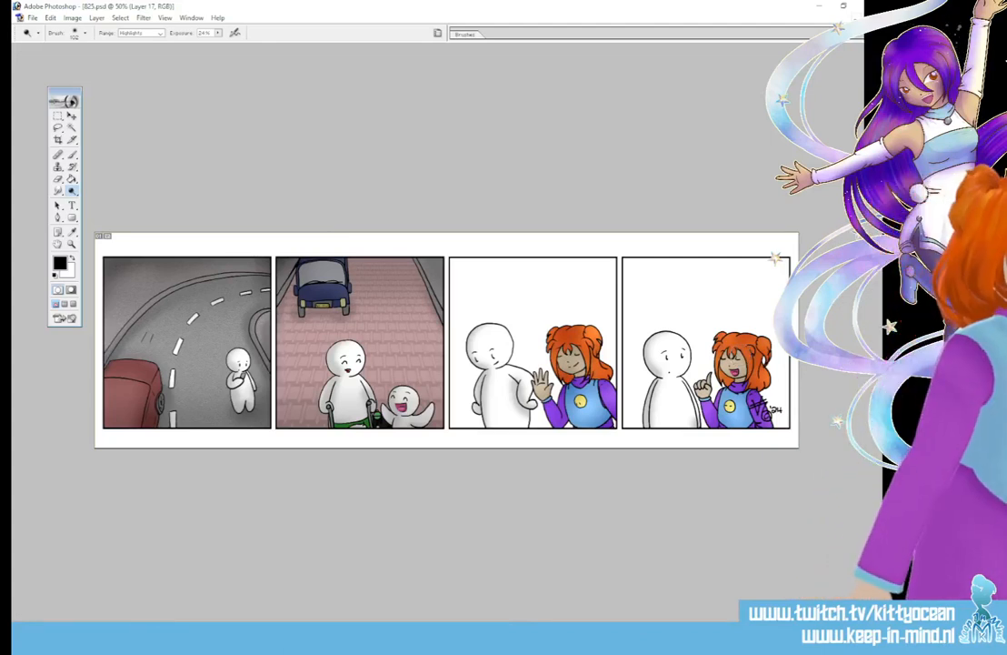
# Step: Select the white backgrounds of the last two panels together with the Magic Wand
pyautogui.click(72, 127)
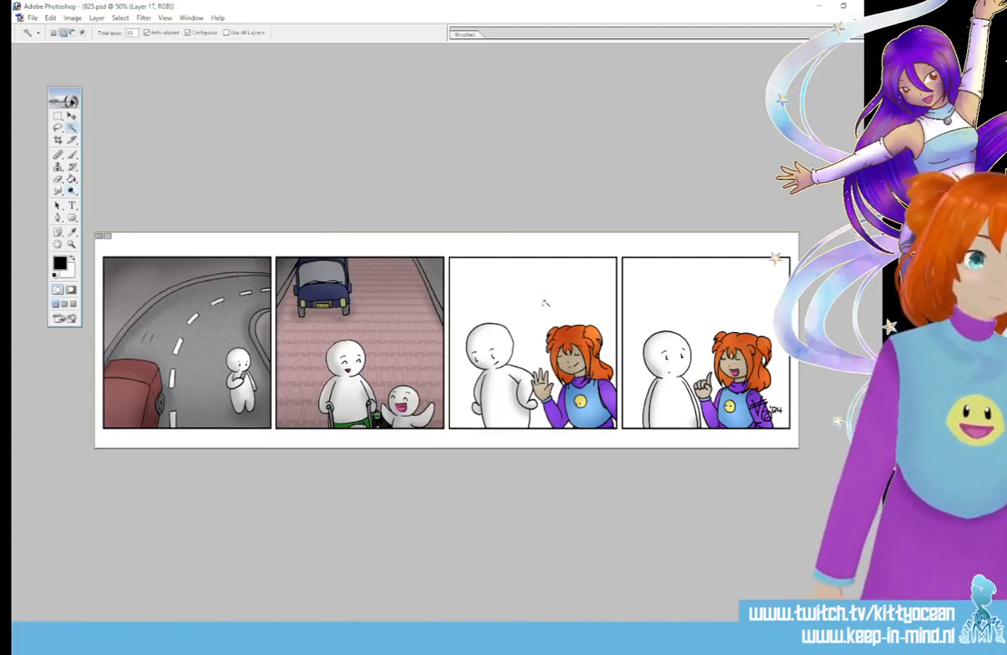
pyautogui.click(546, 303)
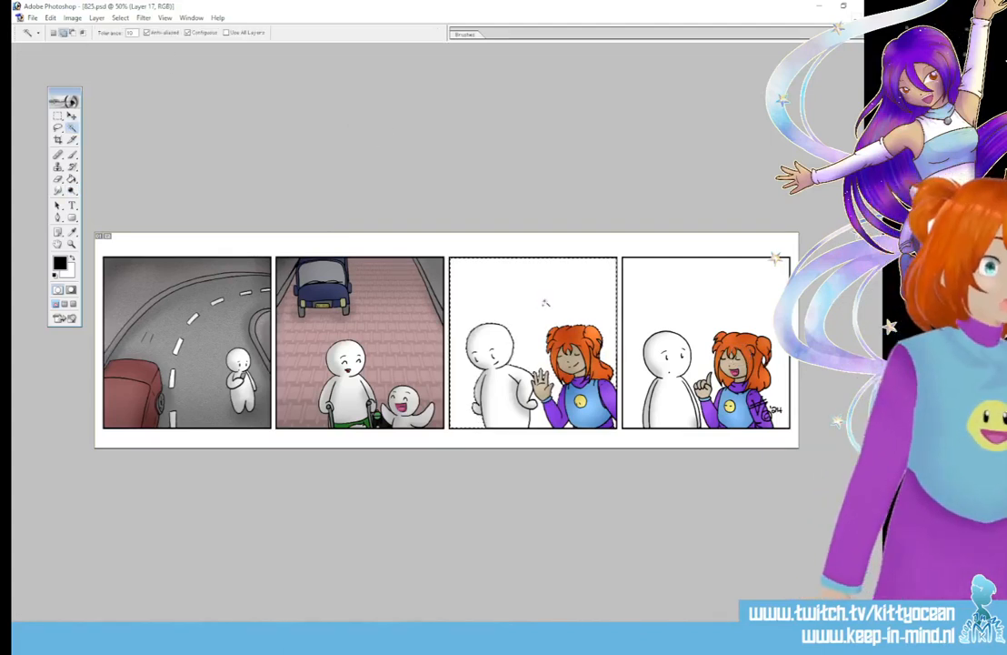
pyautogui.keyDown('shift'); pyautogui.click(691, 313); pyautogui.keyUp('shift')
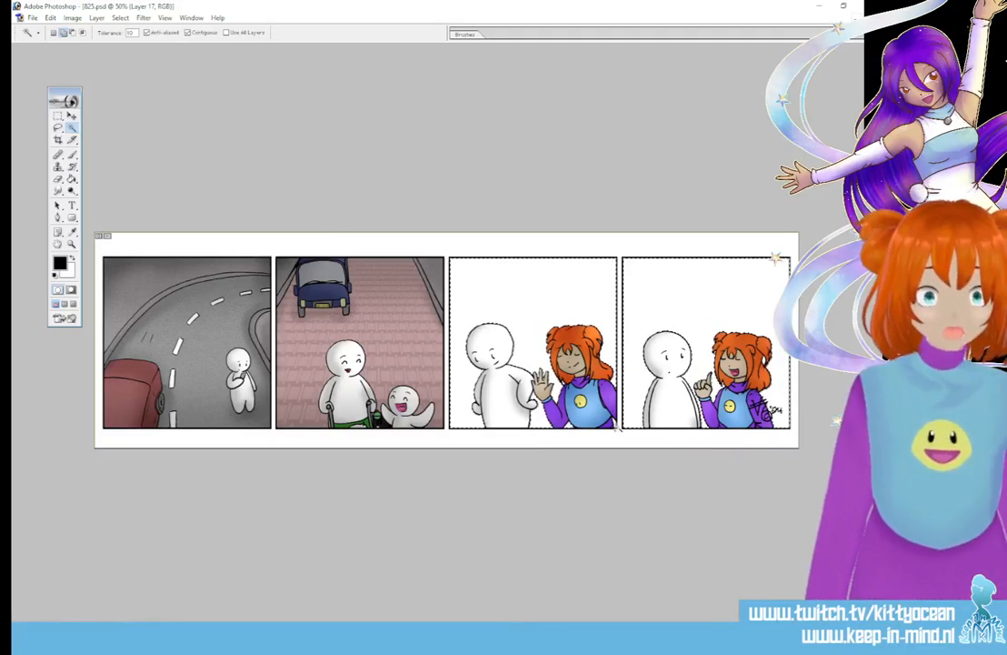
# Step: Extend the selection with the Lasso into missed corners and small gaps around the characters and the signature
pyautogui.hotkey('ctrl', '+')
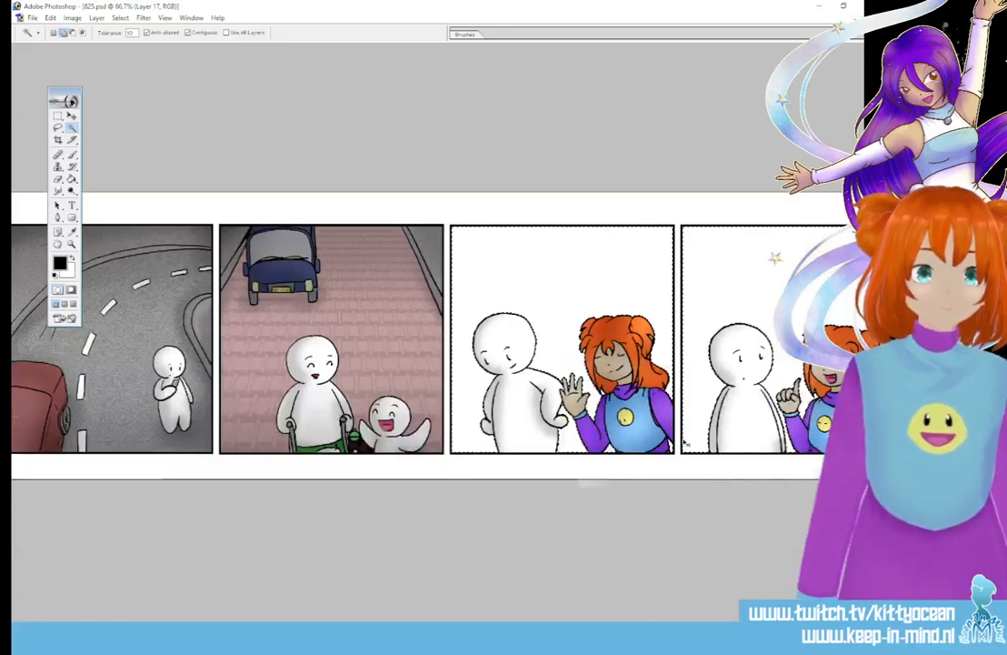
pyautogui.hotkey('ctrl', '+')
pyautogui.hotkey('ctrl', '+')
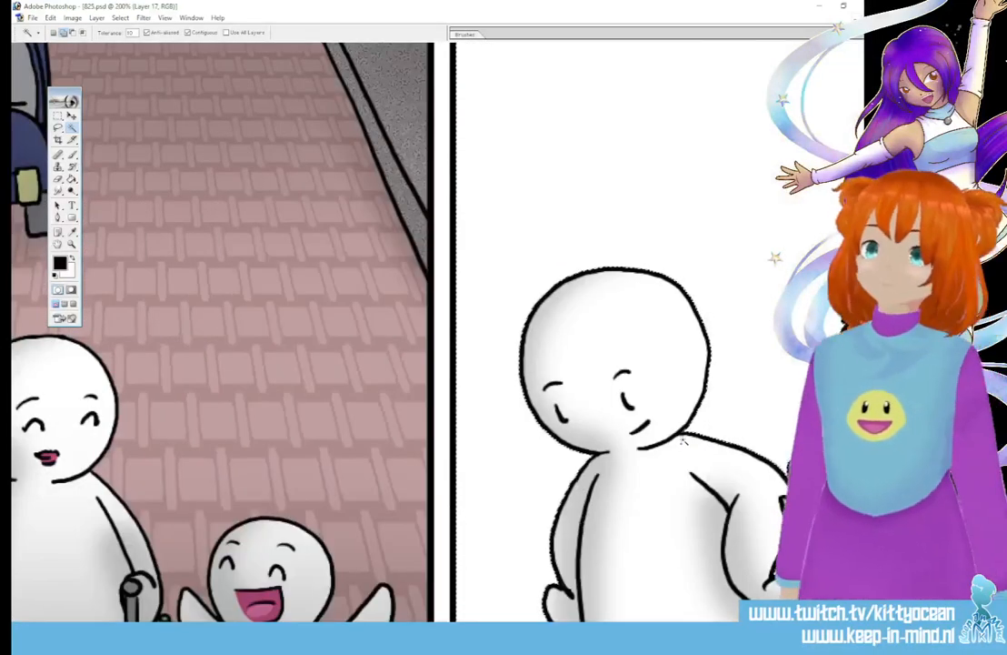
pyautogui.press('l')
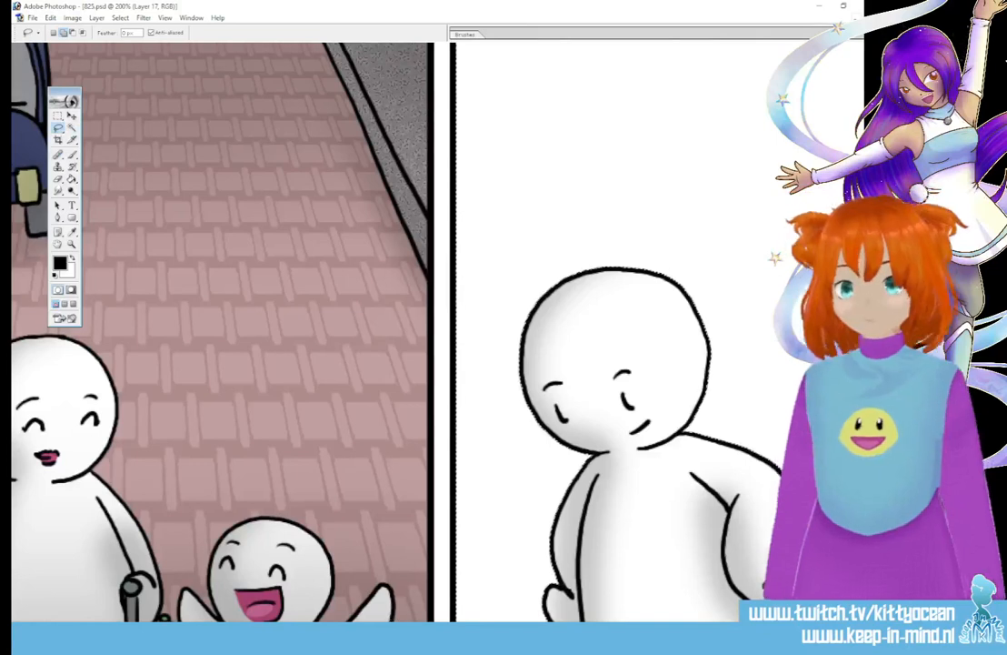
pyautogui.moveTo(332, 626); pyautogui.dragTo(568, 625)
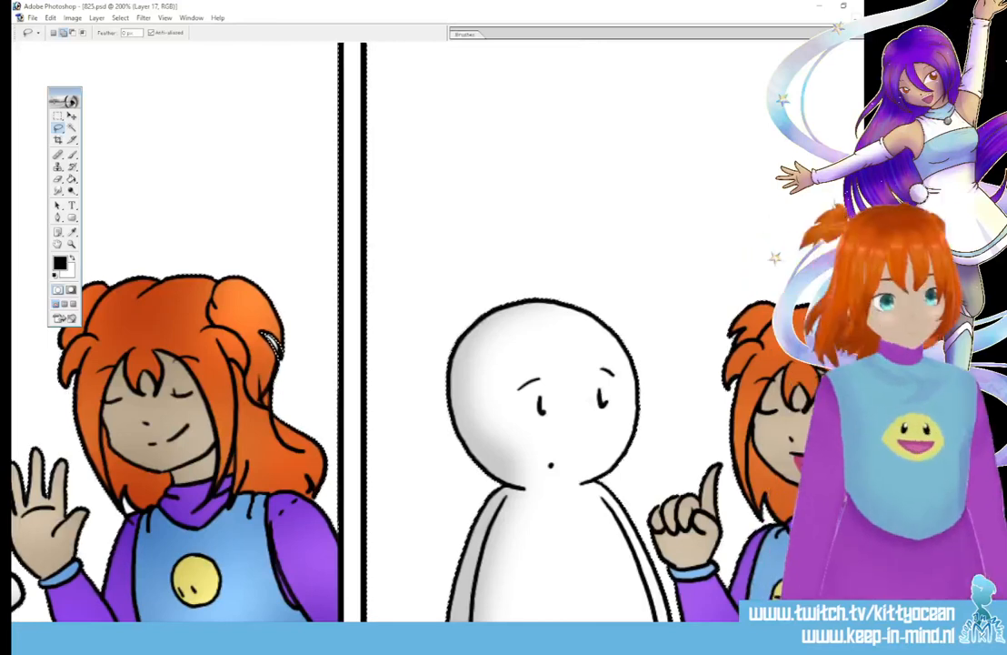
pyautogui.hscroll(3, 436, 332)
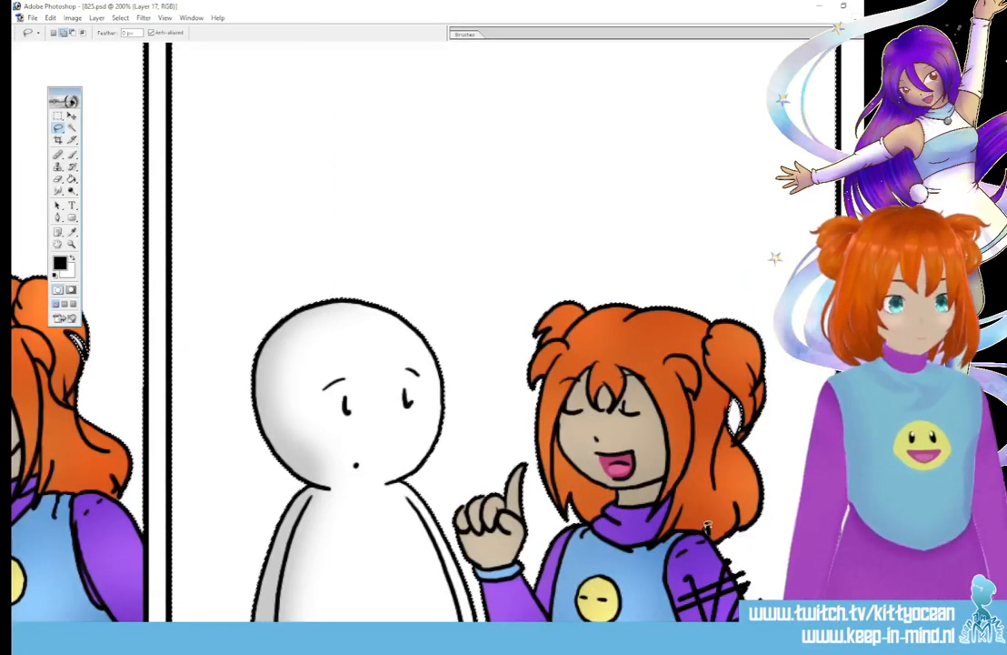
pyautogui.scroll(-3, 743, 491)
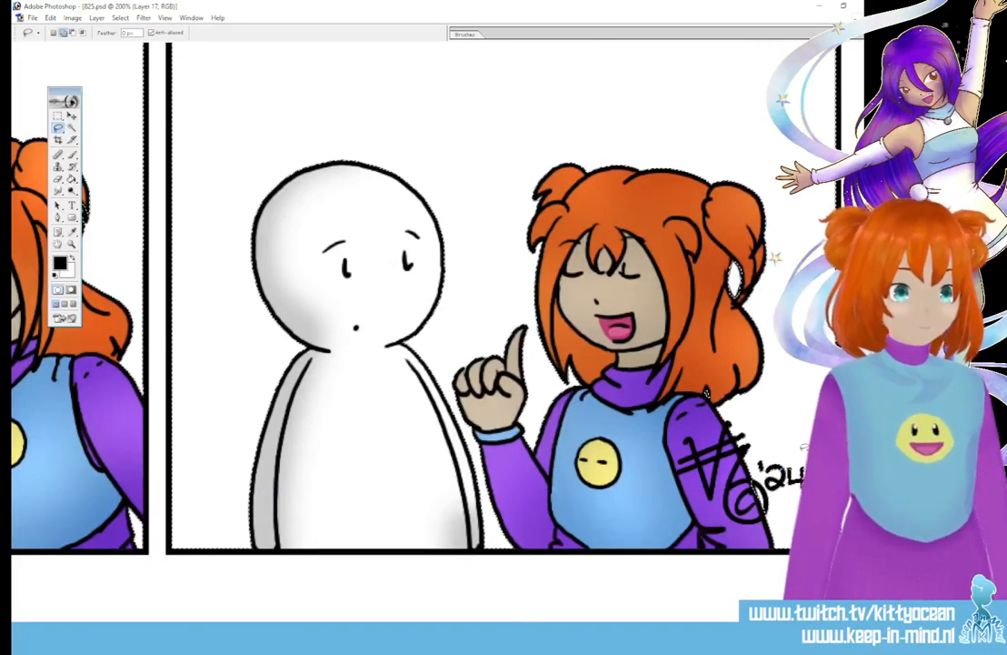
# Step: Fill the selected panel backgrounds with black on a new layer and clear the selection
pyautogui.hotkey('ctrl', '-')
pyautogui.hotkey('ctrl', '-')
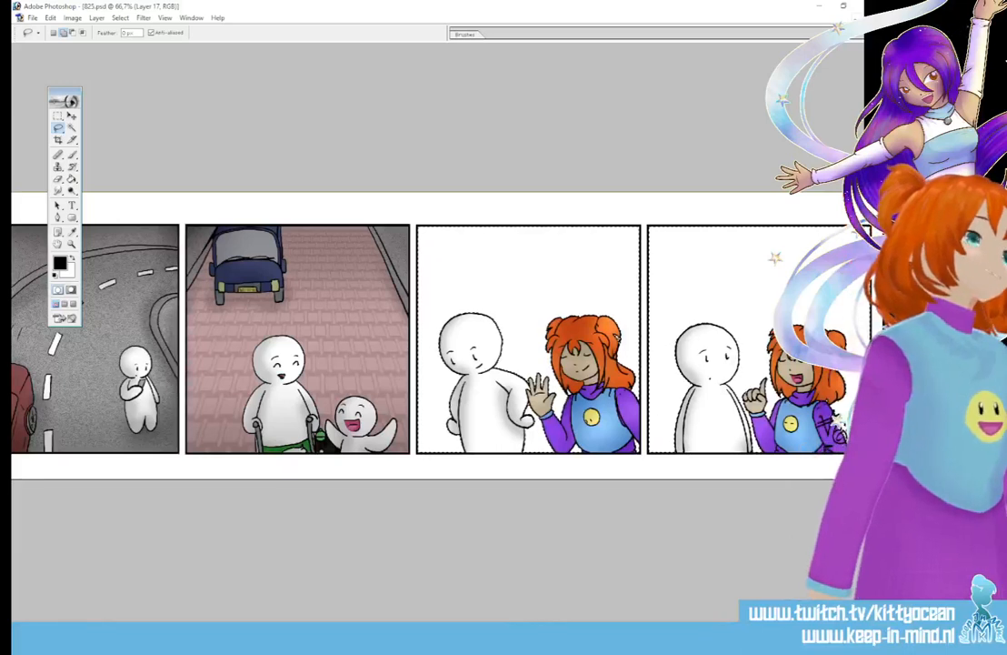
pyautogui.press('g')
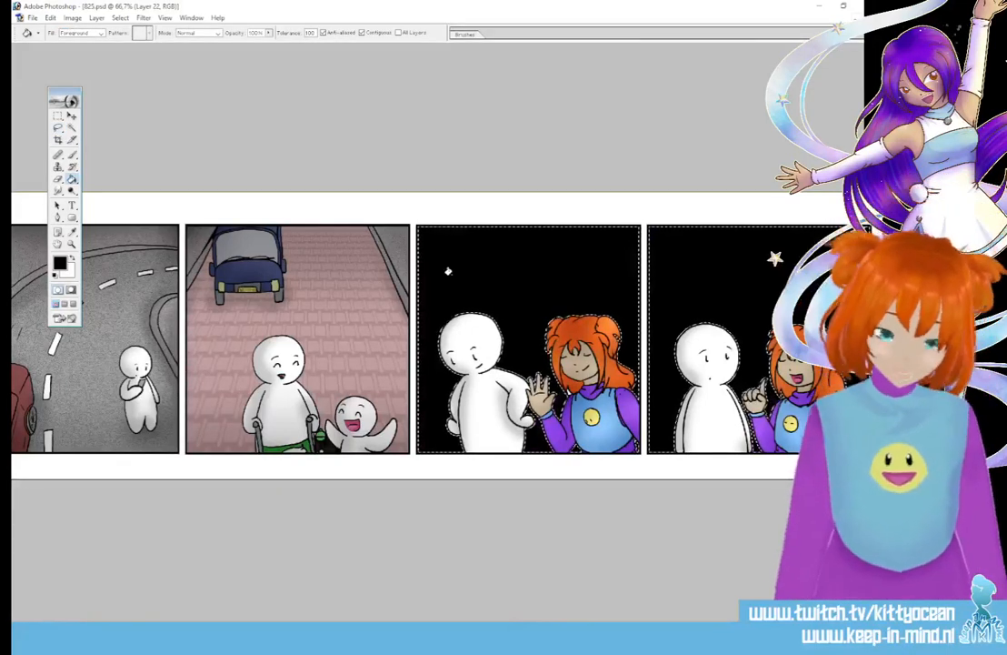
pyautogui.hotkey('ctrl', 'd')
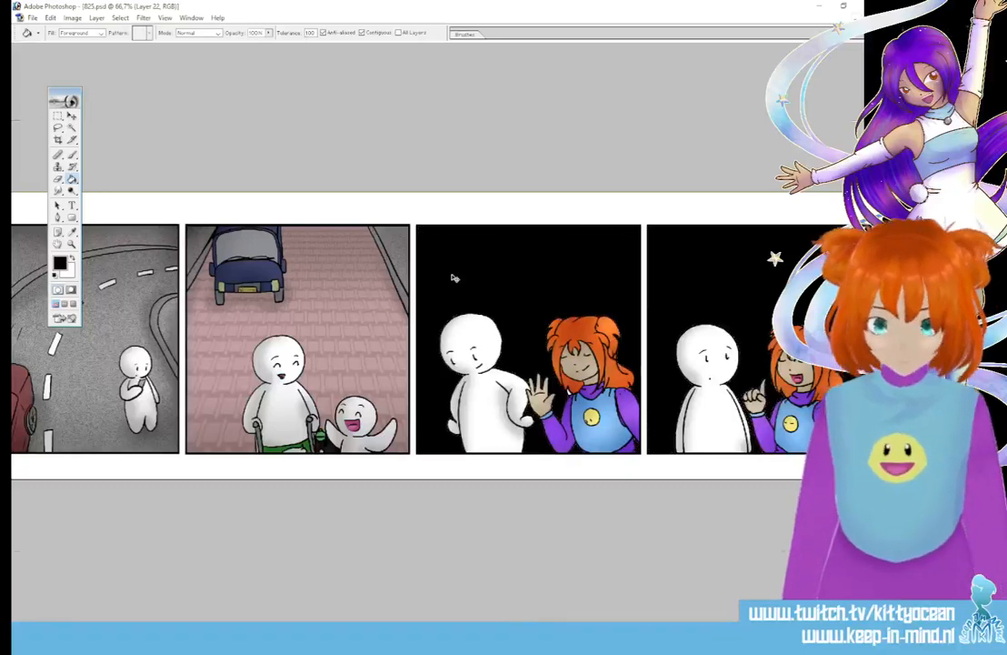
# Step: With a small hard black brush, touch up unfilled spots along the character outlines in the third panel's background
pyautogui.hotkey('ctrl', '+')
pyautogui.hotkey('ctrl', '+')
pyautogui.hotkey('ctrl', '+')
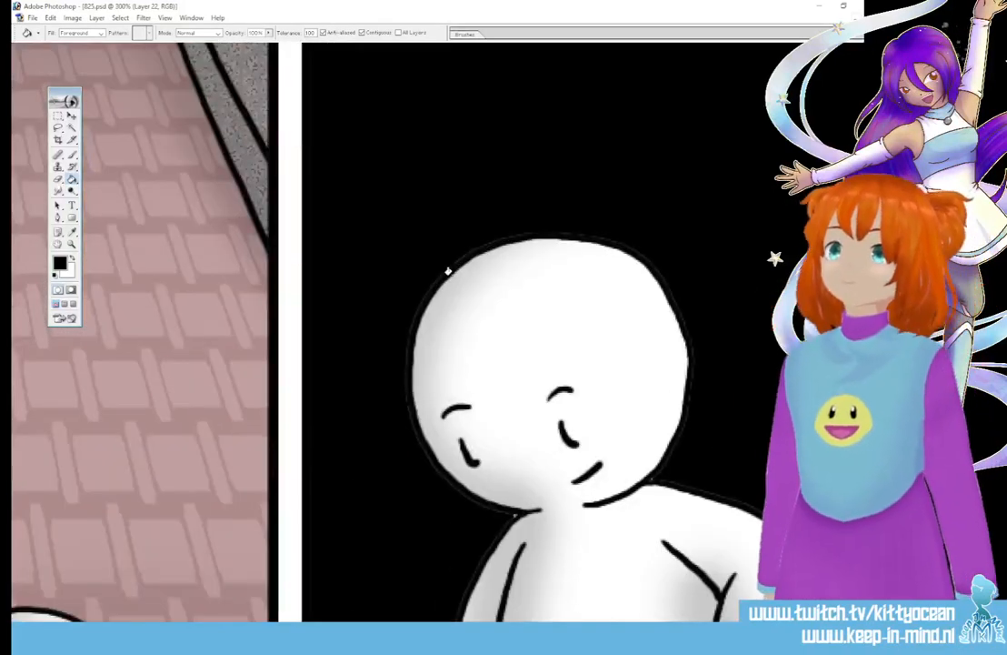
pyautogui.press('b')
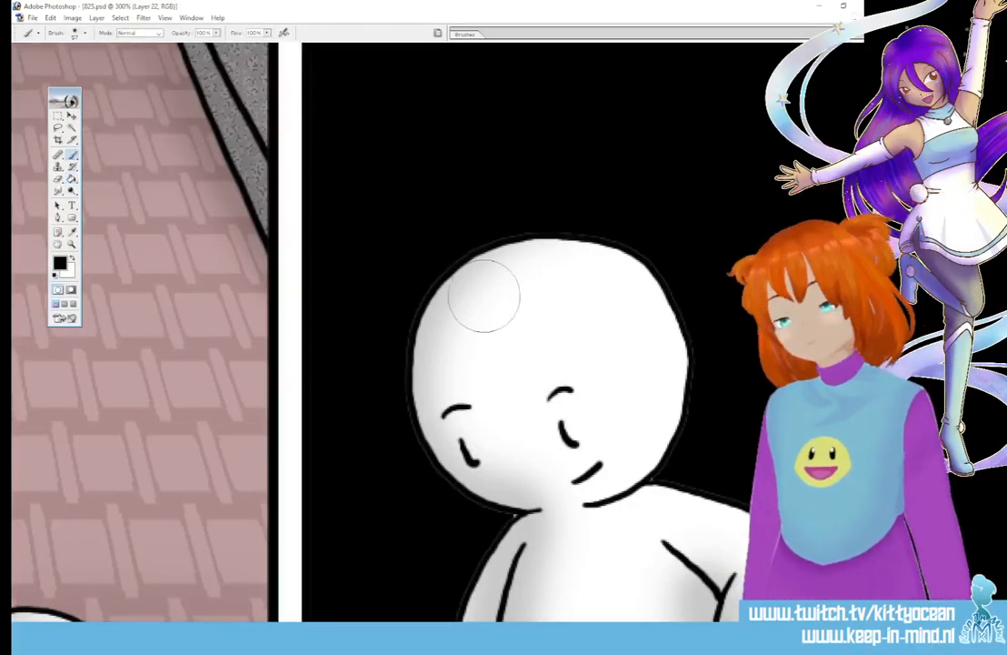
pyautogui.click(464, 34)
pyautogui.click(571, 86)
pyautogui.click(508, 516)
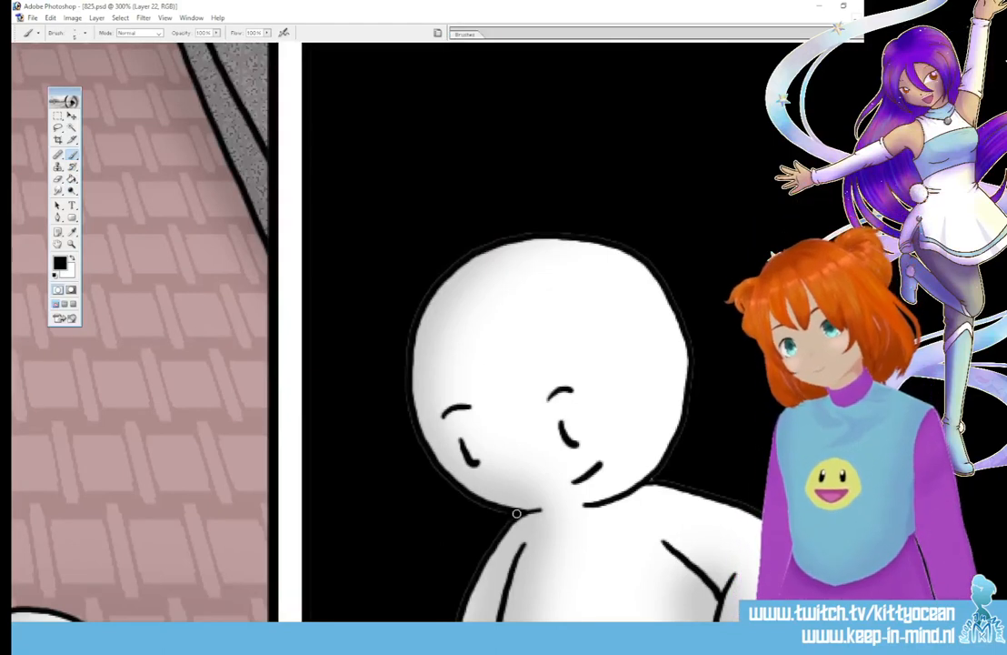
pyautogui.moveTo(436, 627); pyautogui.dragTo(590, 627)
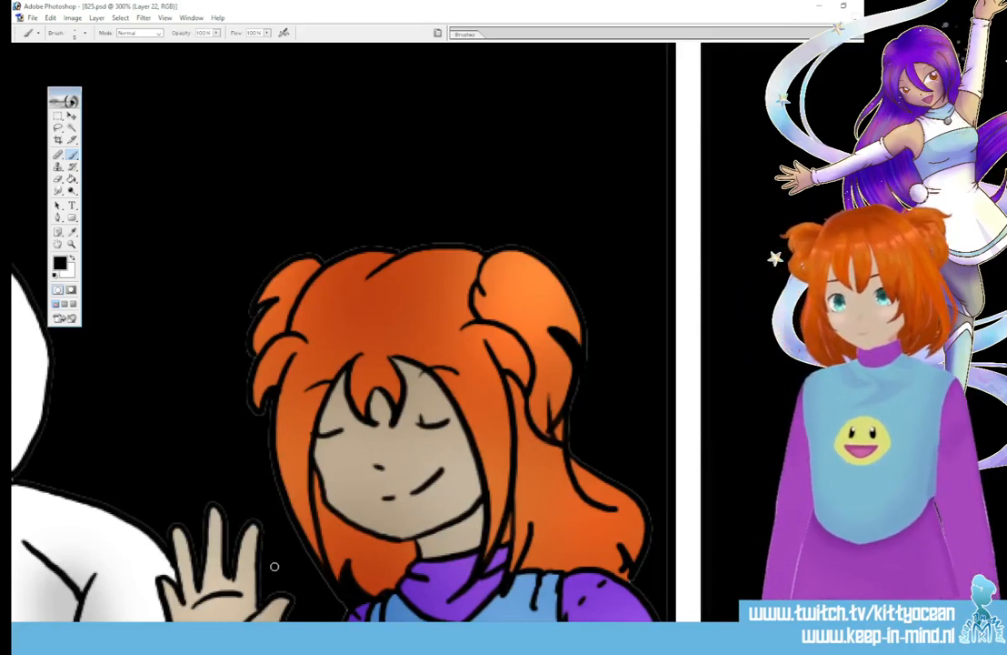
# Step: Apply a blue-to-white Gradient Overlay to the background fill layer and fade it to a pale sky blue
pyautogui.hotkey('ctrl', '-')
pyautogui.hotkey('ctrl', '-')
pyautogui.hotkey('ctrl', '-')
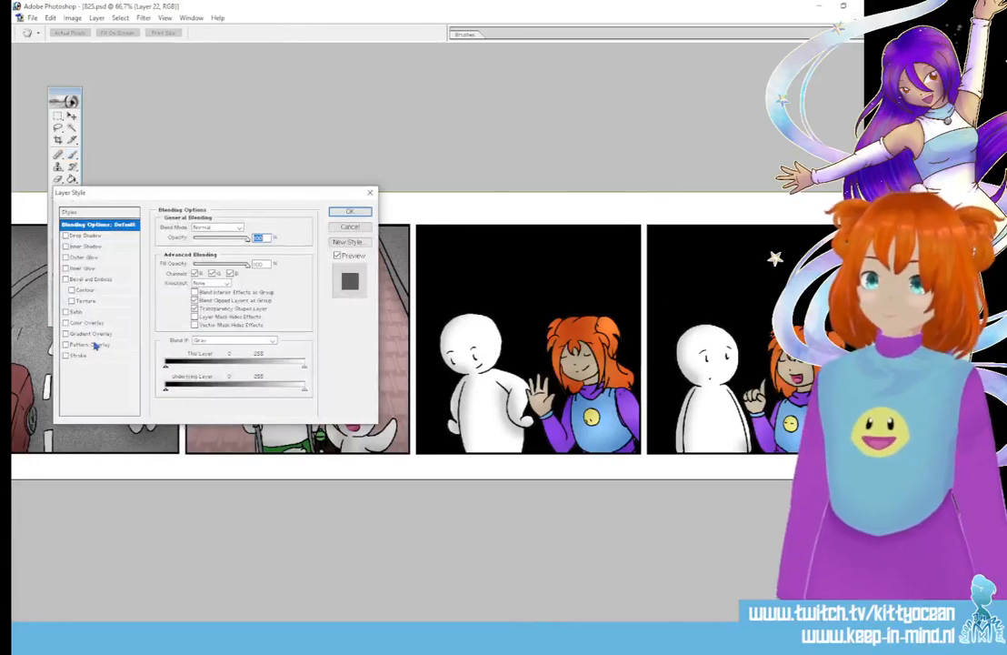
pyautogui.click(91, 334)
pyautogui.click(252, 248)
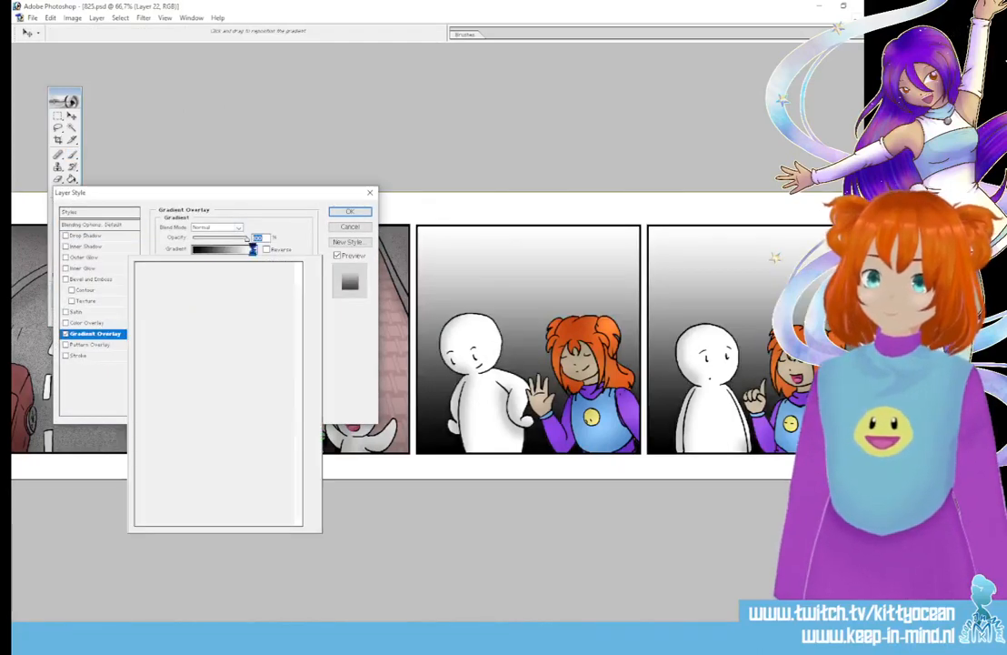
pyautogui.click(248, 393)
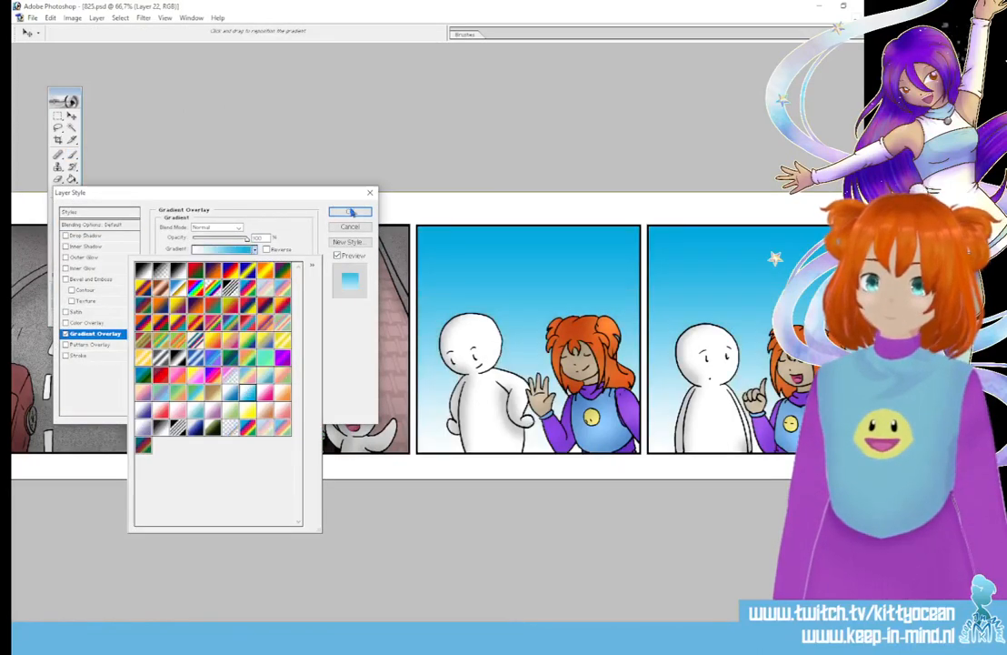
pyautogui.click(350, 211)
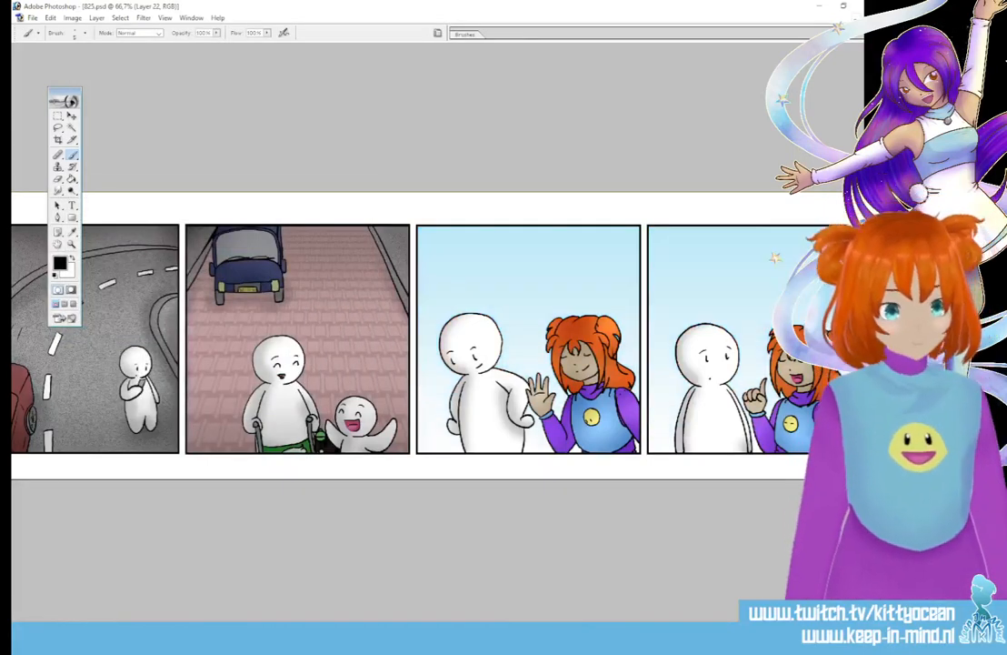
pyautogui.hotkey('ctrl', '-')
pyautogui.hotkey('ctrl', '-')
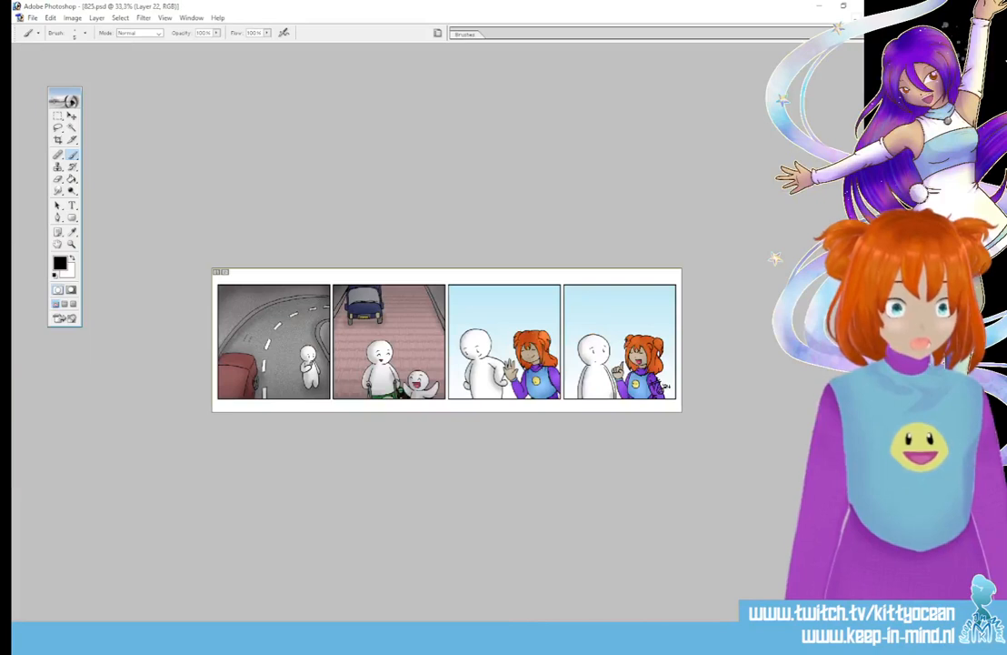
# Step: Show the lettering and, on the "ball" layer, make elliptical balloon selections around the dialogue in the last two panels
pyautogui.hotkey('ctrl', '+')
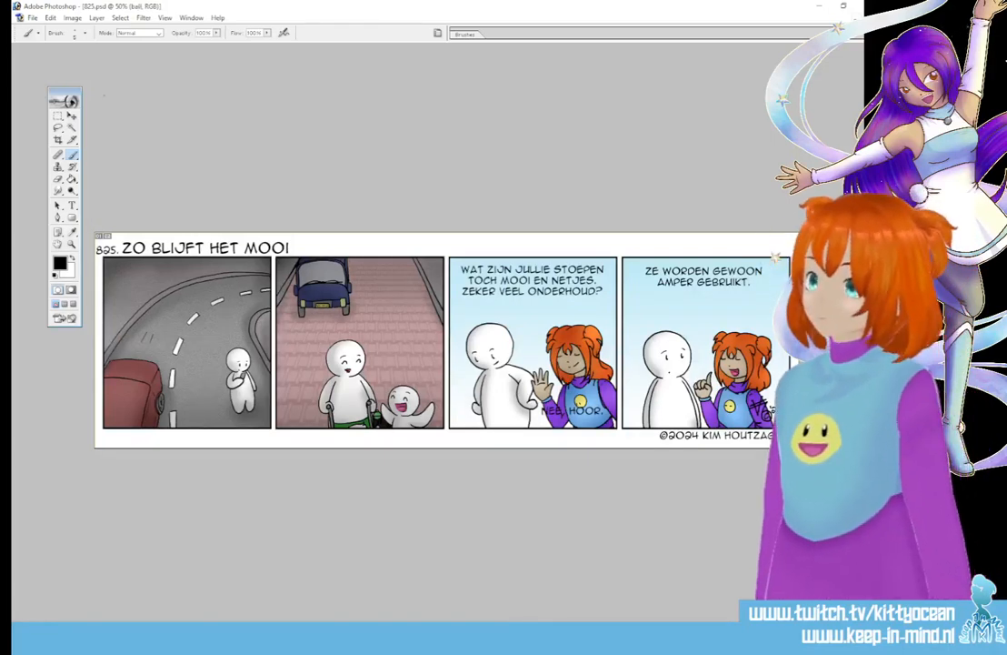
pyautogui.click(57, 115)
pyautogui.click(91, 113)
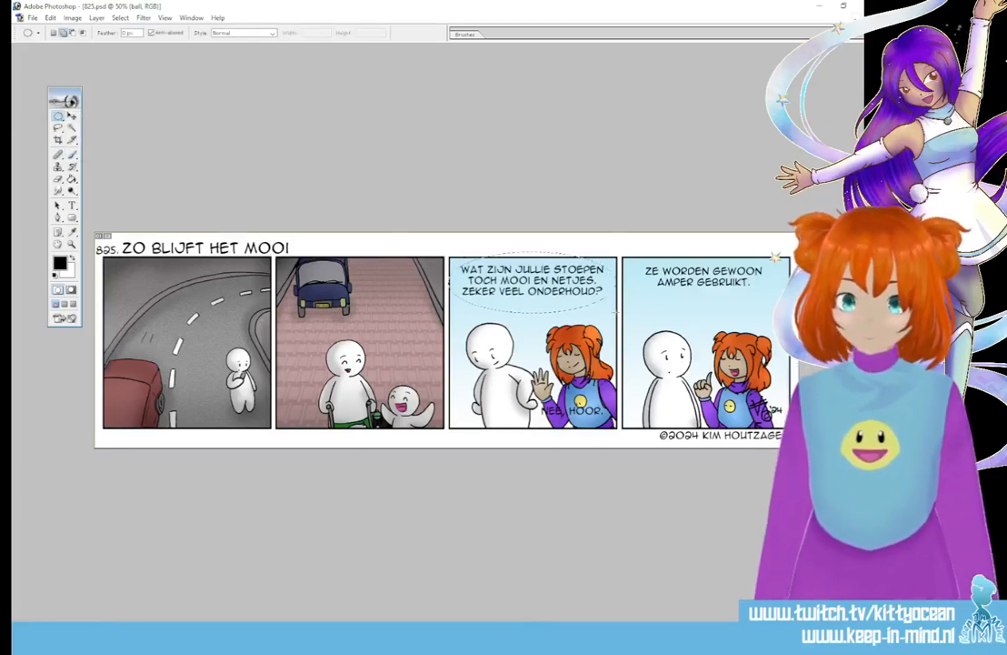
pyautogui.moveTo(532, 424); pyautogui.dragTo(570, 433)
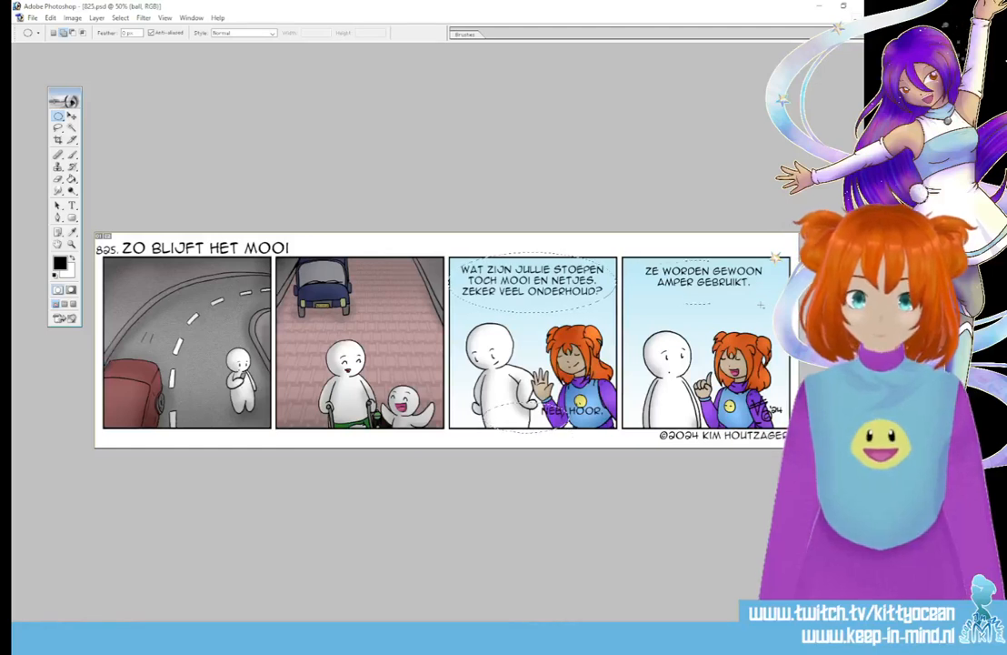
# Step: Add pointed tails to the two upper balloon selections with the Polygonal Lasso, fill everything with white and deselect
pyautogui.click(57, 127)
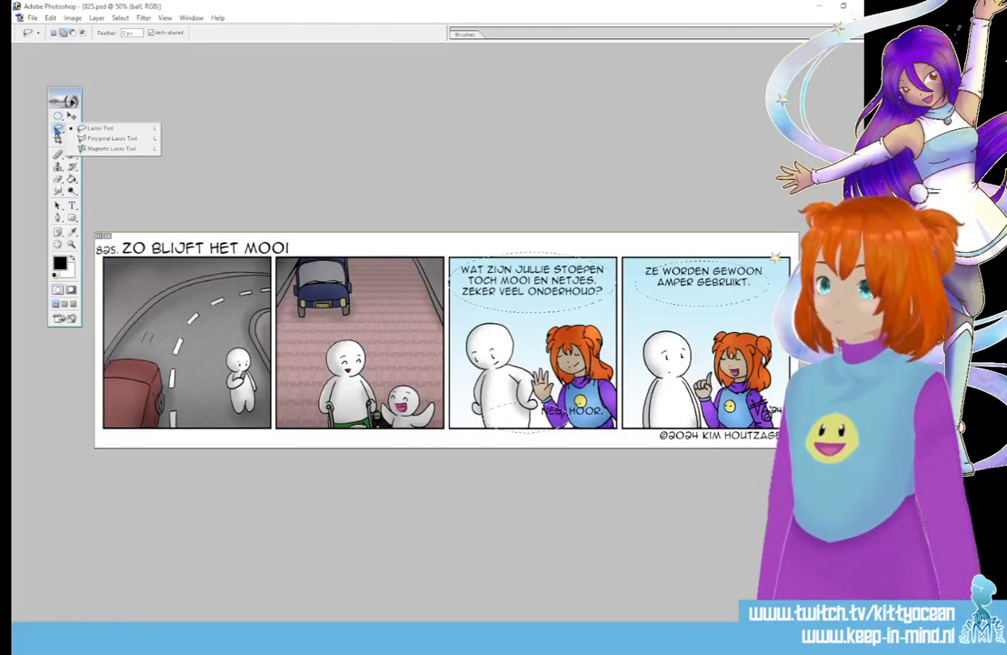
pyautogui.click(85, 122)
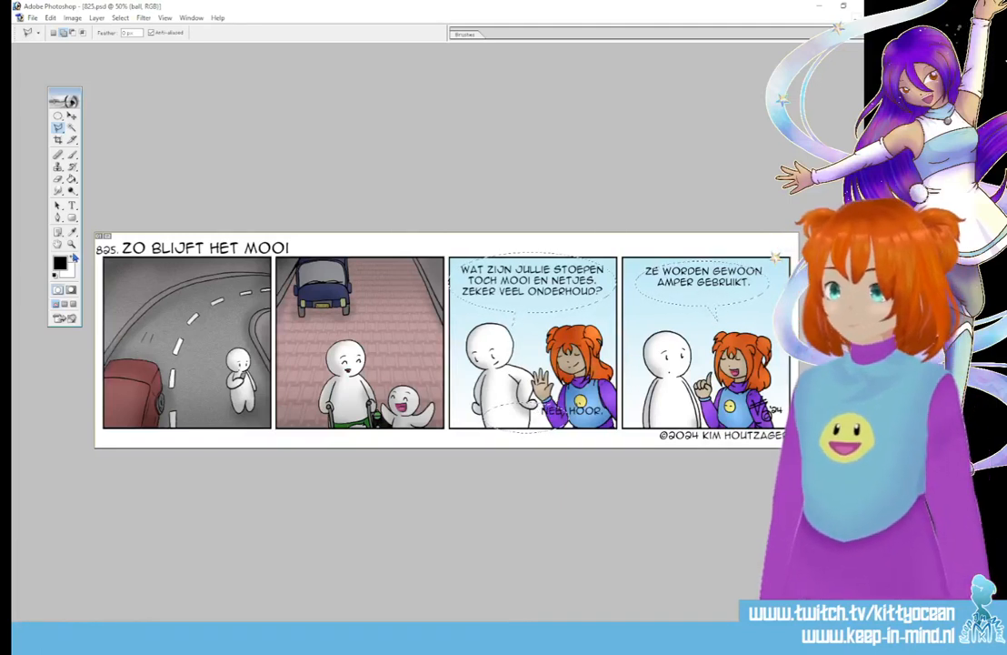
pyautogui.press('g')
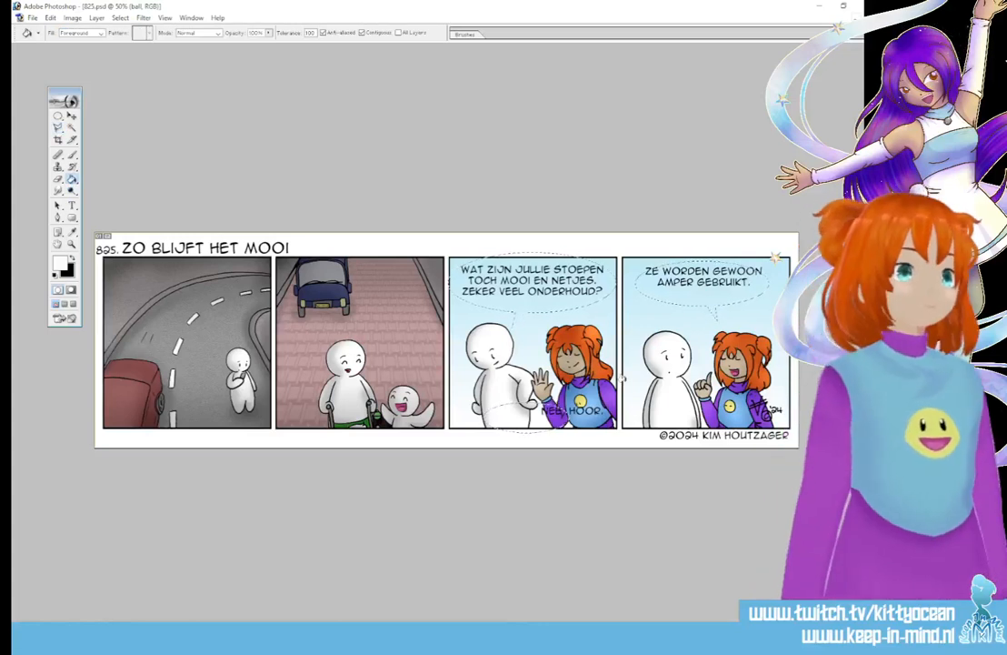
pyautogui.hotkey('ctrl', 'd')
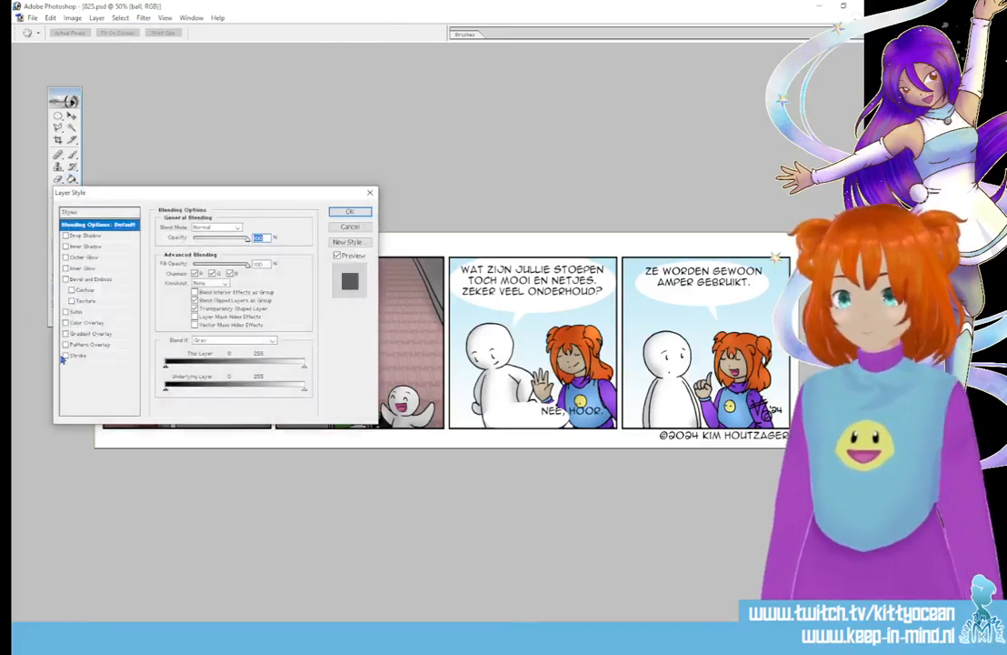
# Step: Give the speech balloons a 4 px black outside stroke as a layer style
pyautogui.click(71, 356)
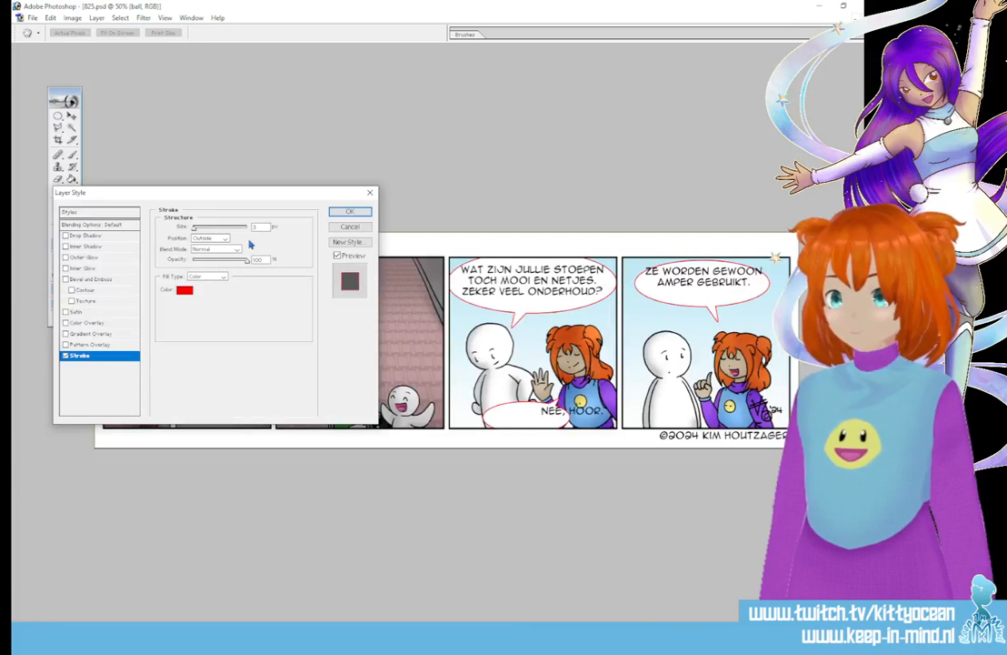
pyautogui.write('4')
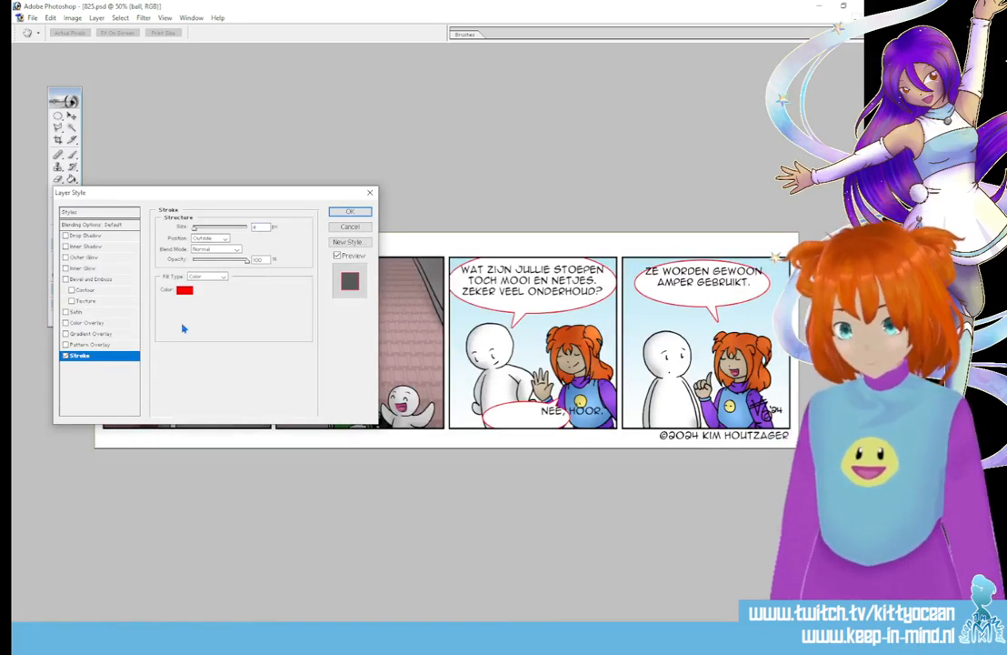
pyautogui.click(184, 291)
pyautogui.moveTo(372, 476); pyautogui.dragTo(391, 493)
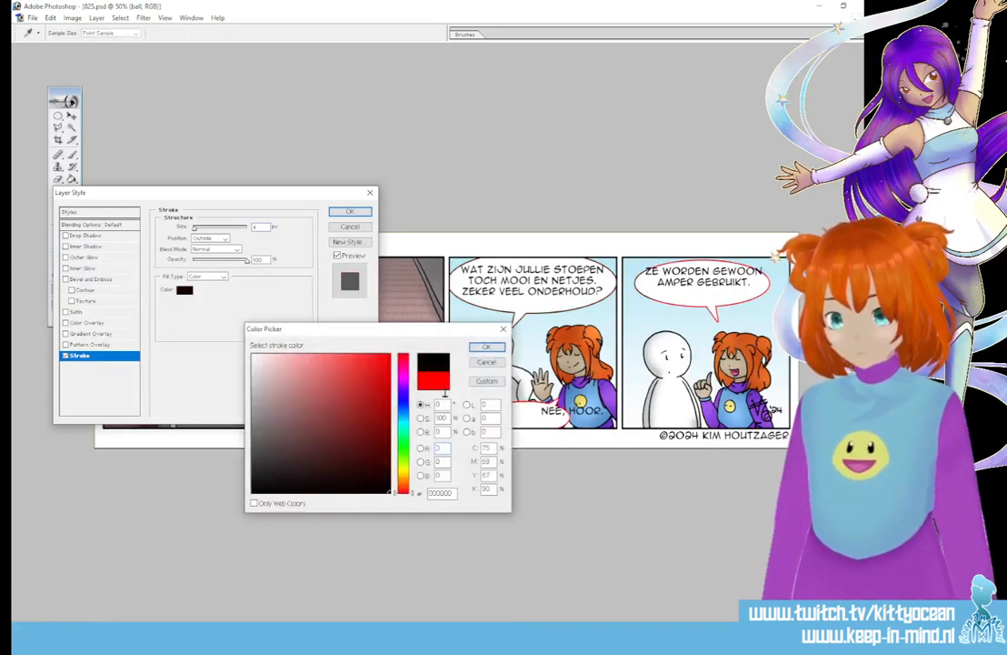
pyautogui.click(486, 347)
pyautogui.click(349, 211)
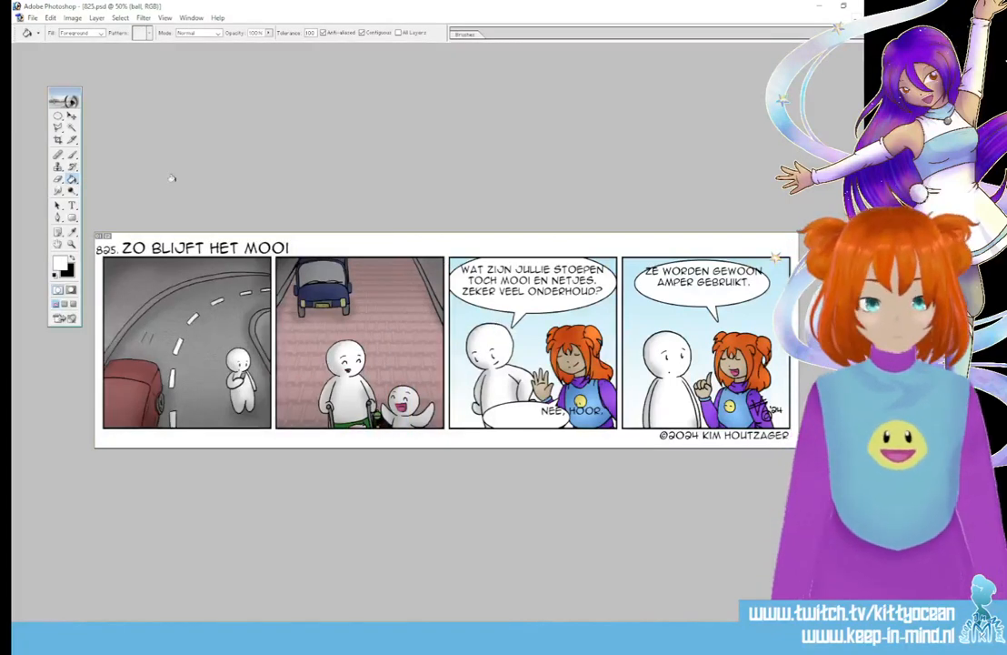
# Step: Move the text "Ze worden gewoon amper gebruikt." down to centre it inside the fourth panel's balloon
pyautogui.click(71, 115)
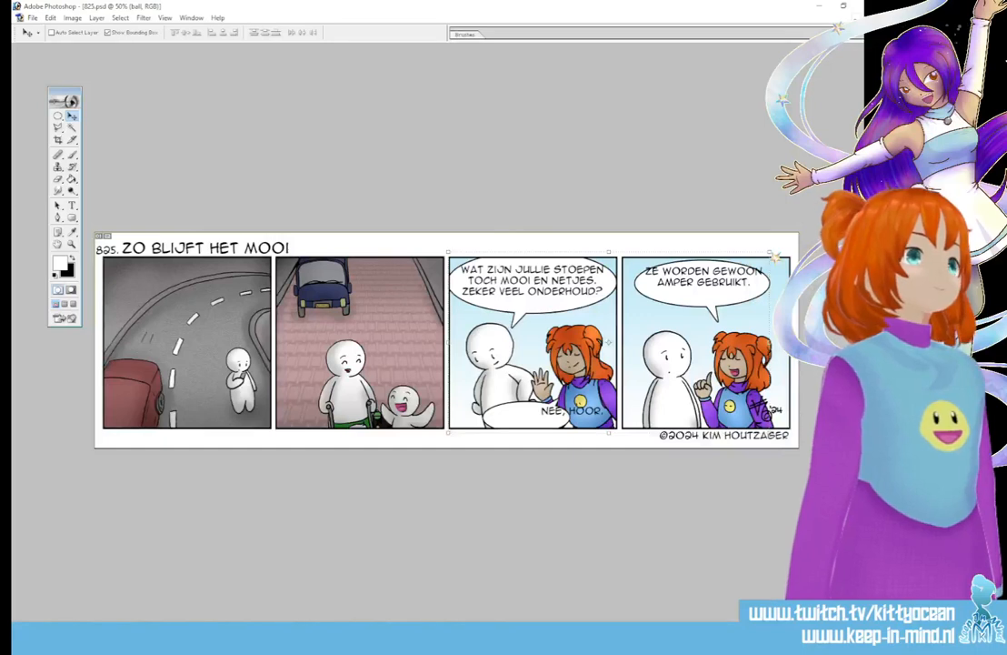
pyautogui.moveTo(728, 290); pyautogui.dragTo(728, 301)
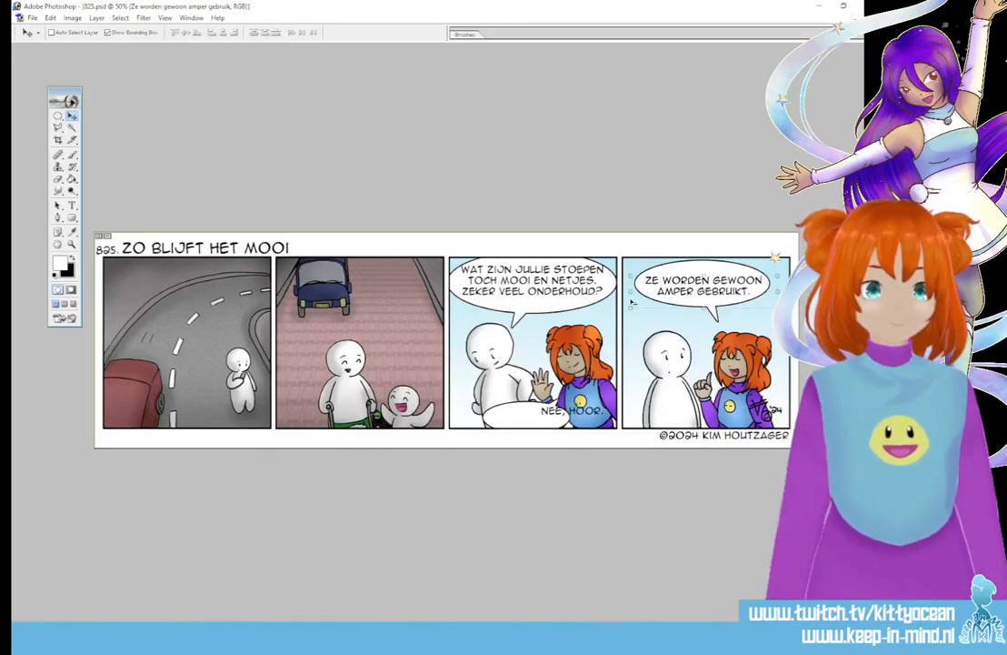
pyautogui.click(71, 205)
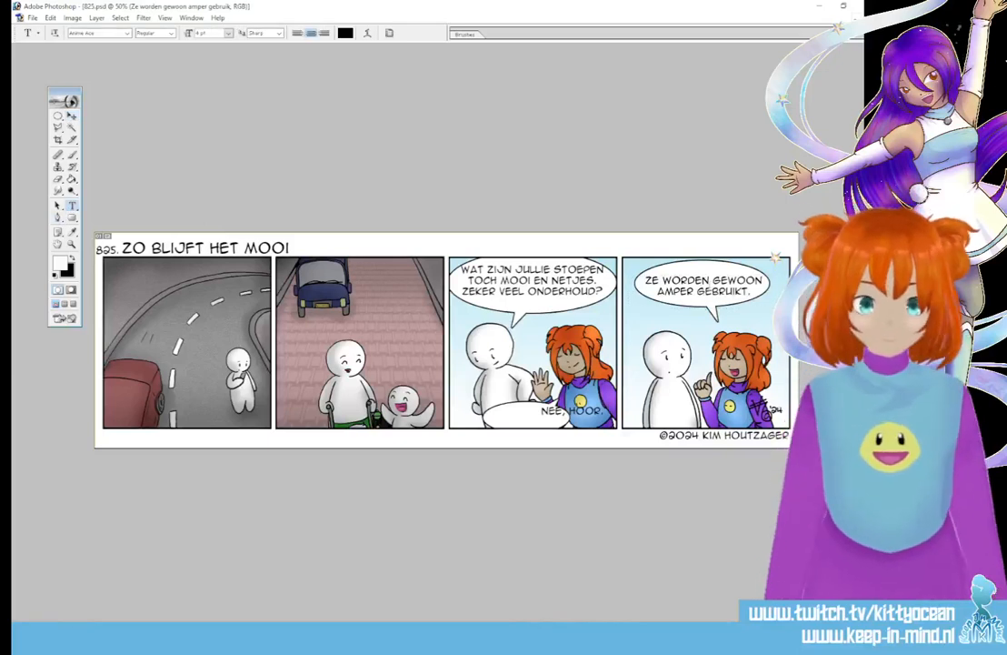
# Step: Break the fourth panel's dialogue after "Ze" and move the text up to centre it inside its balloon
pyautogui.click(710, 289)
pyautogui.moveTo(779, 307); pyautogui.dragTo(722, 301)
pyautogui.click(438, 35)
pyautogui.click(72, 115)
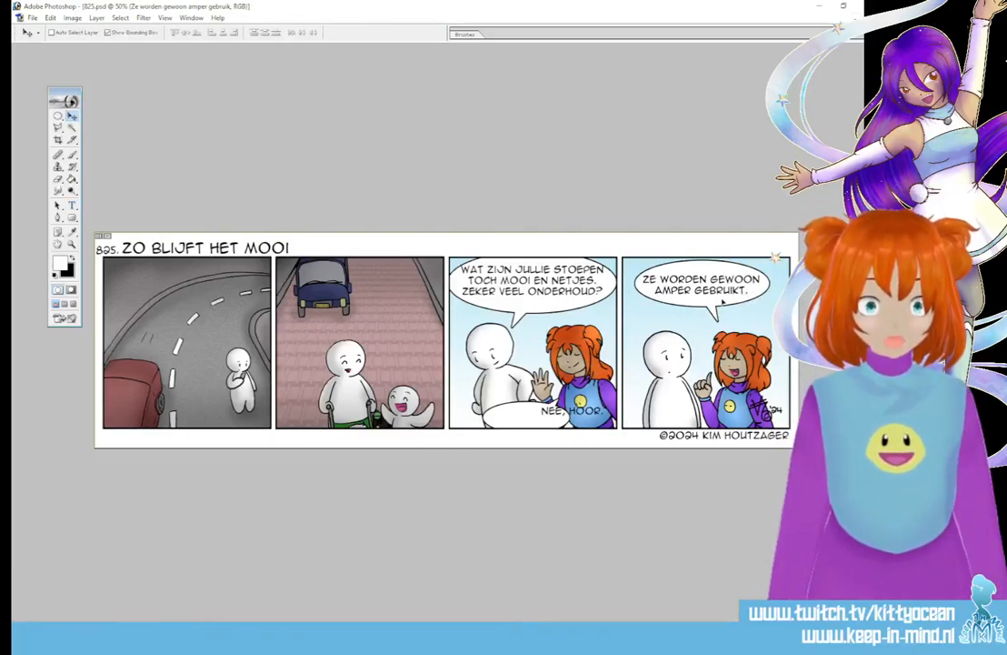
pyautogui.click(72, 205)
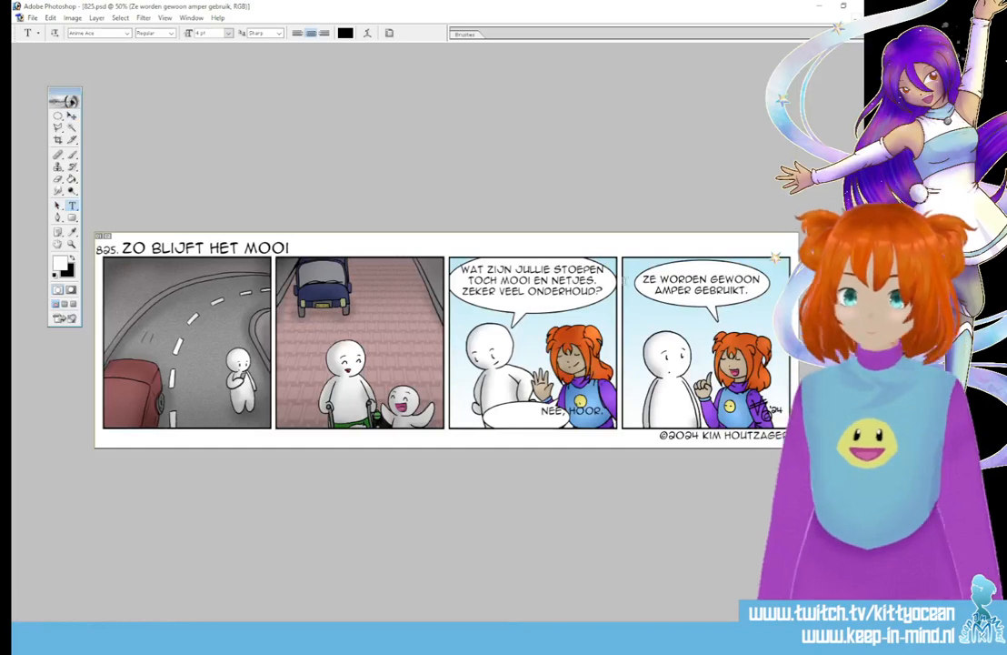
pyautogui.click(656, 279)
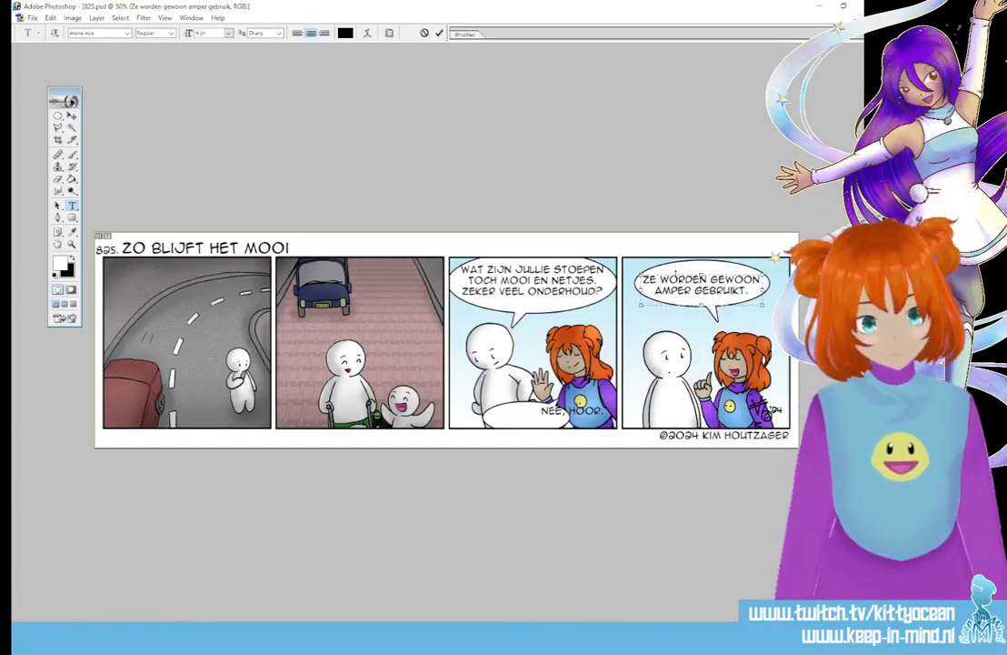
pyautogui.press('Return')
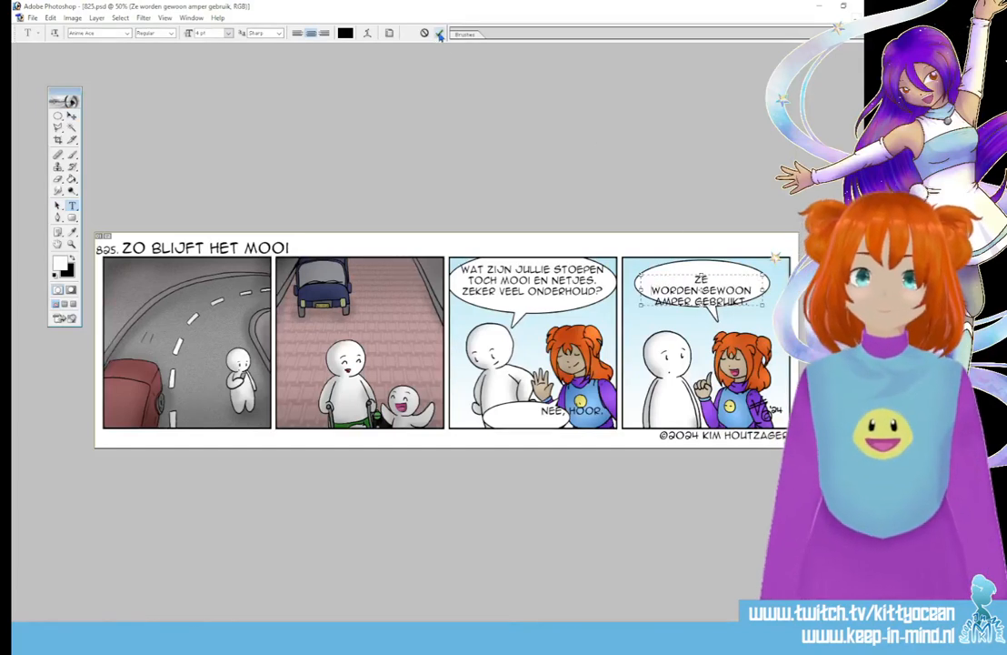
pyautogui.click(71, 115)
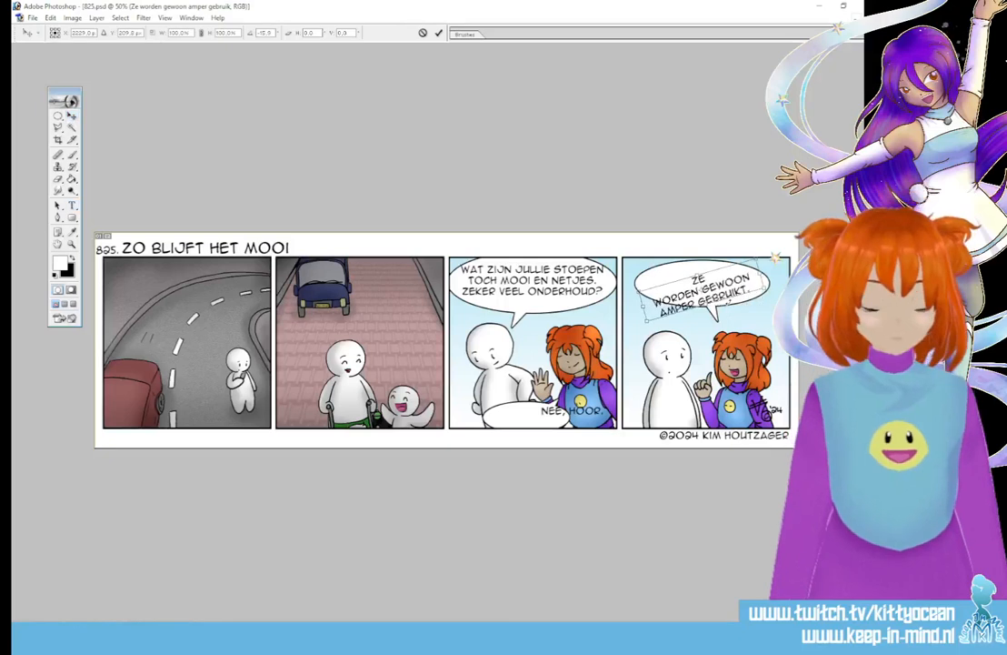
pyautogui.moveTo(732, 297); pyautogui.dragTo(732, 288)
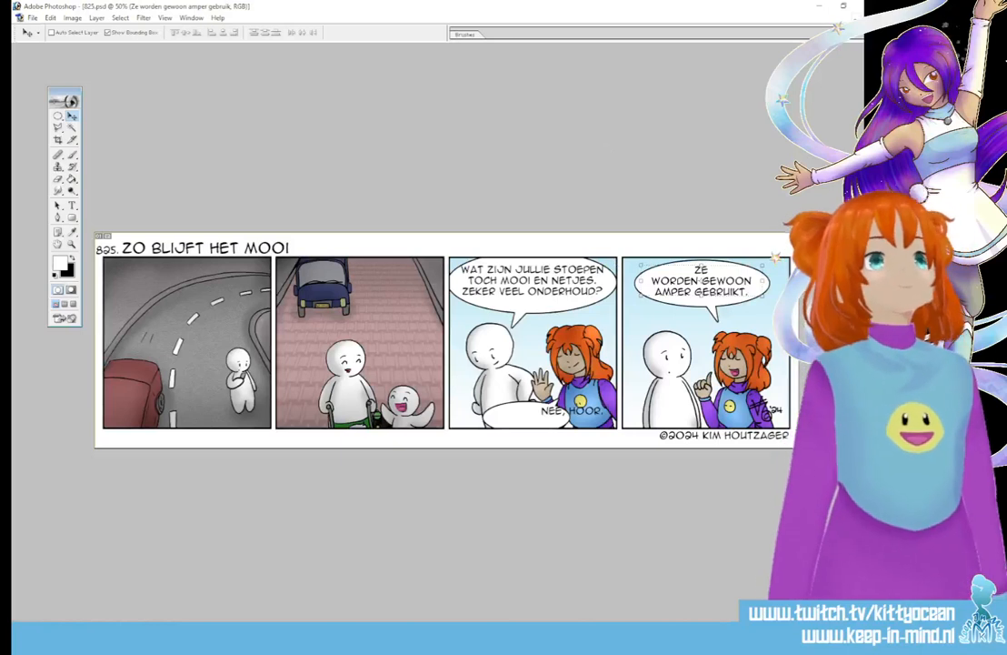
# Step: Move the text "Nee, hoor." into the lower balloon of the third panel
pyautogui.hotkey('alt', '[')
pyautogui.moveTo(589, 424); pyautogui.dragTo(543, 430)
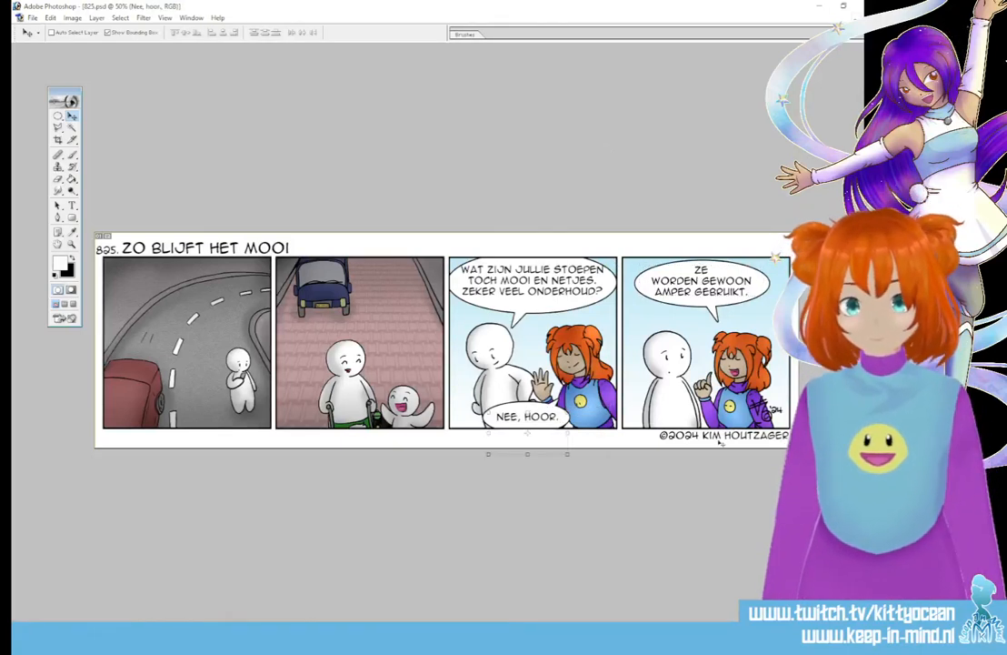
# Step: Break the third panel's upper dialogue after "Wat", keep "veel onderhoud?" together on the last line, and move the text up slightly
pyautogui.hotkey('alt', '[')
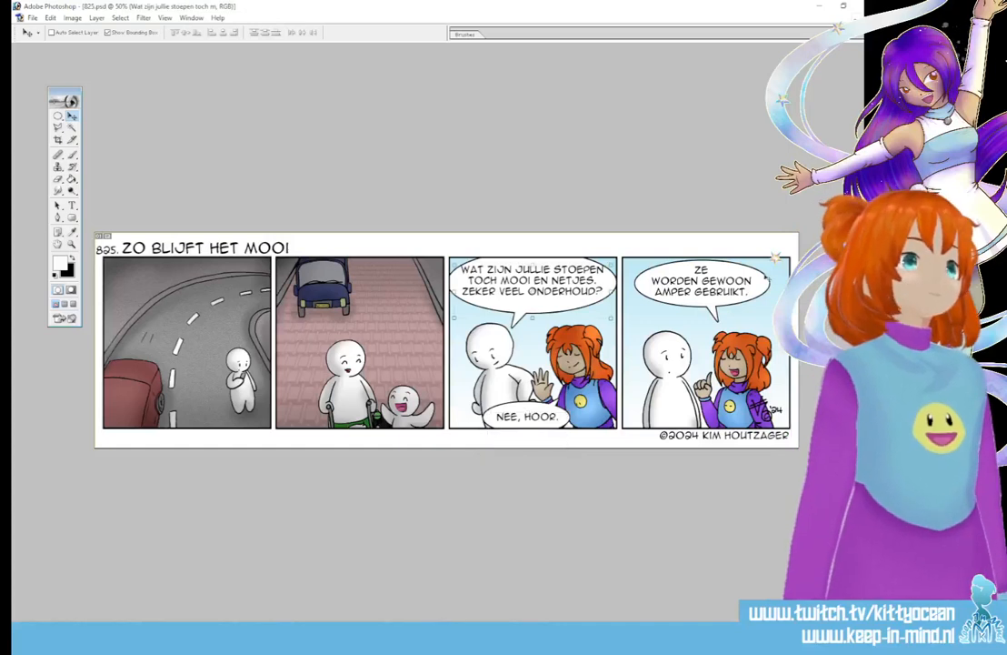
pyautogui.click(71, 207)
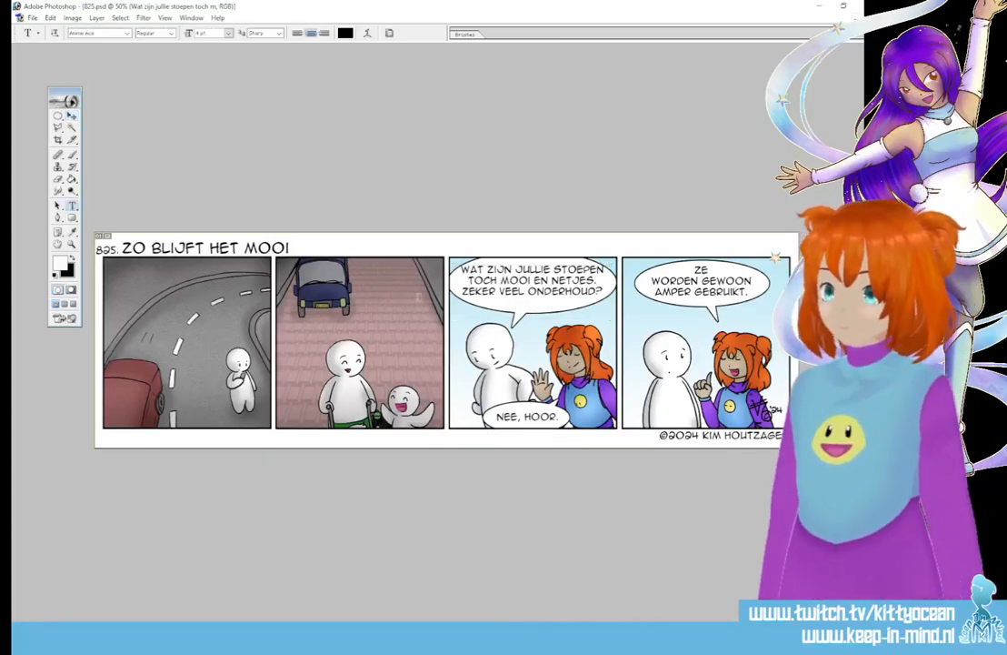
pyautogui.click(492, 260)
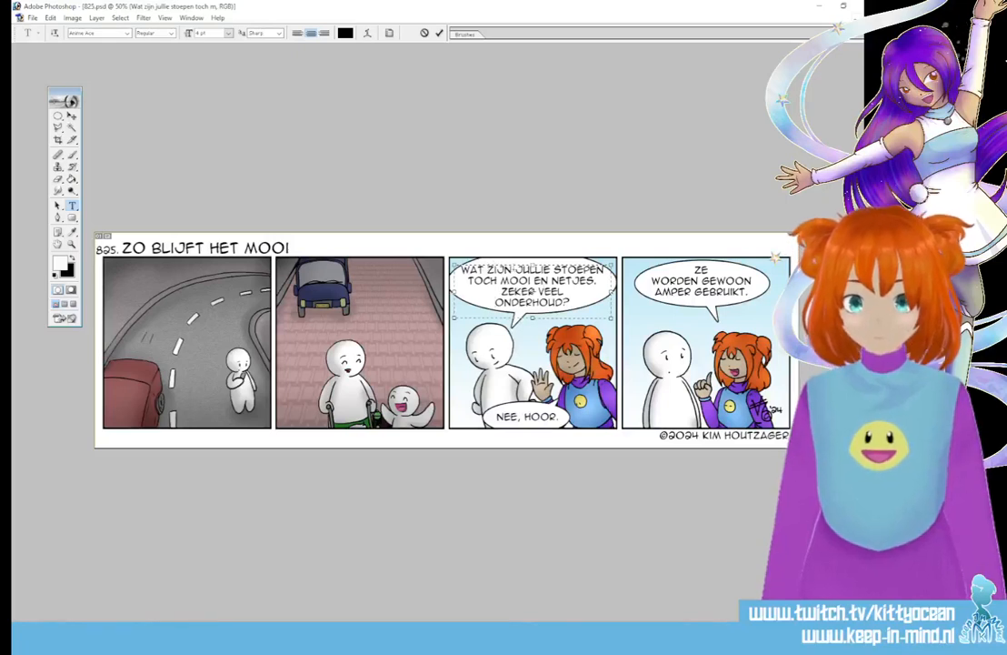
pyautogui.press('Return')
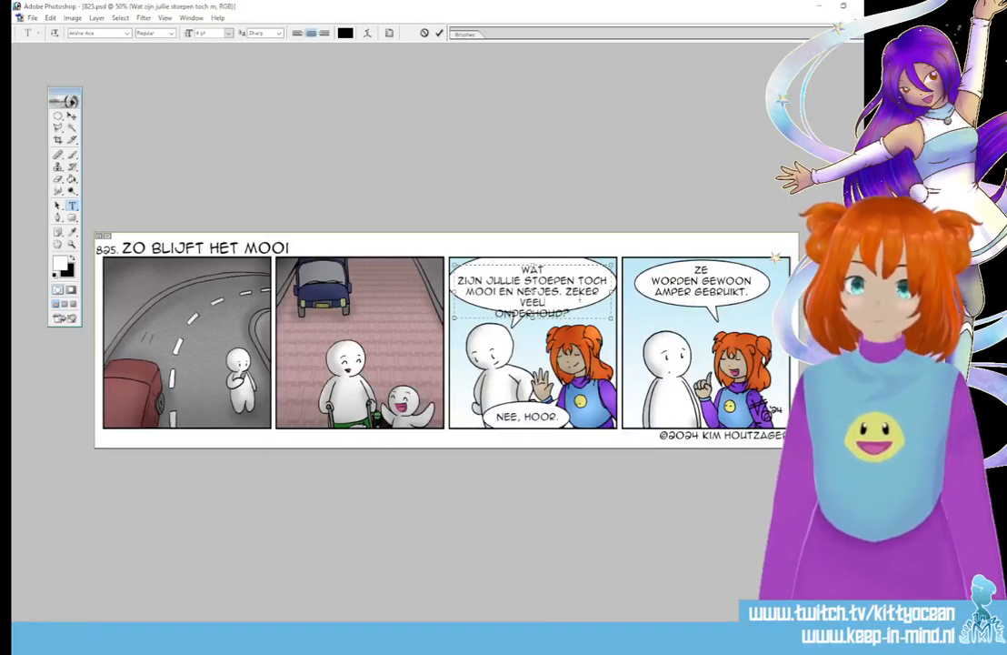
pyautogui.press('Delete')
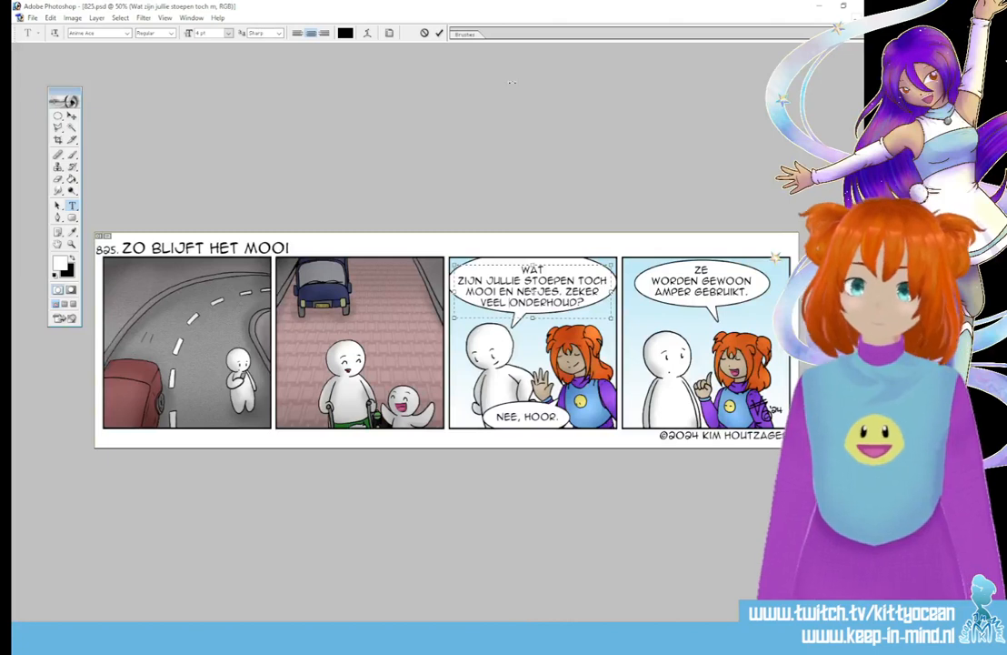
pyautogui.click(72, 115)
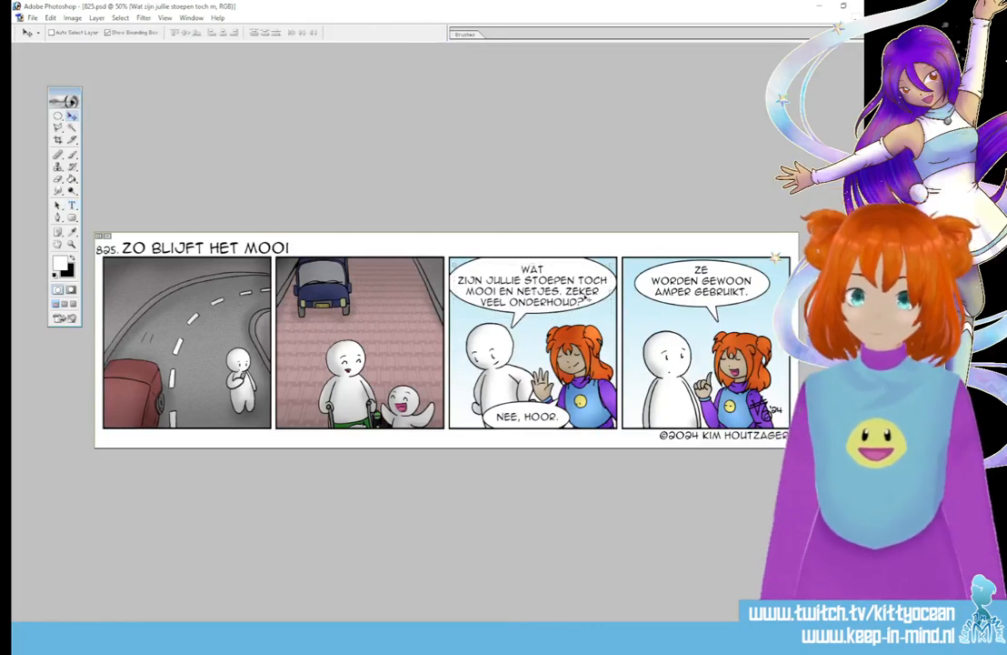
pyautogui.moveTo(586, 298); pyautogui.dragTo(584, 293)
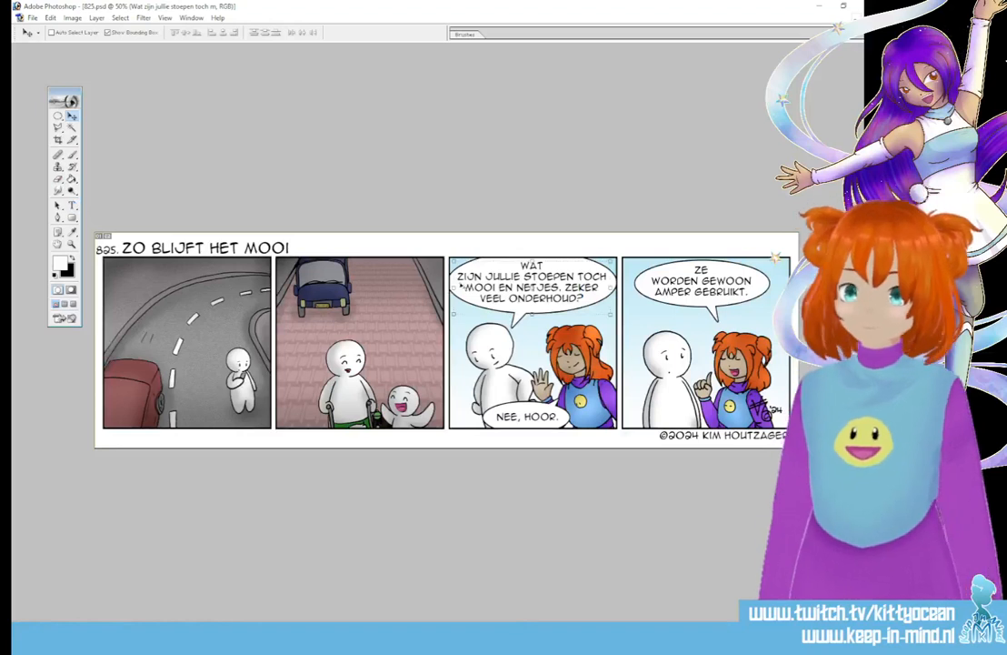
# Step: Rework the line breaks so the third panel's upper dialogue starts with the line "Wat zijn jullie", and centre the text inside its balloon
pyautogui.click(72, 205)
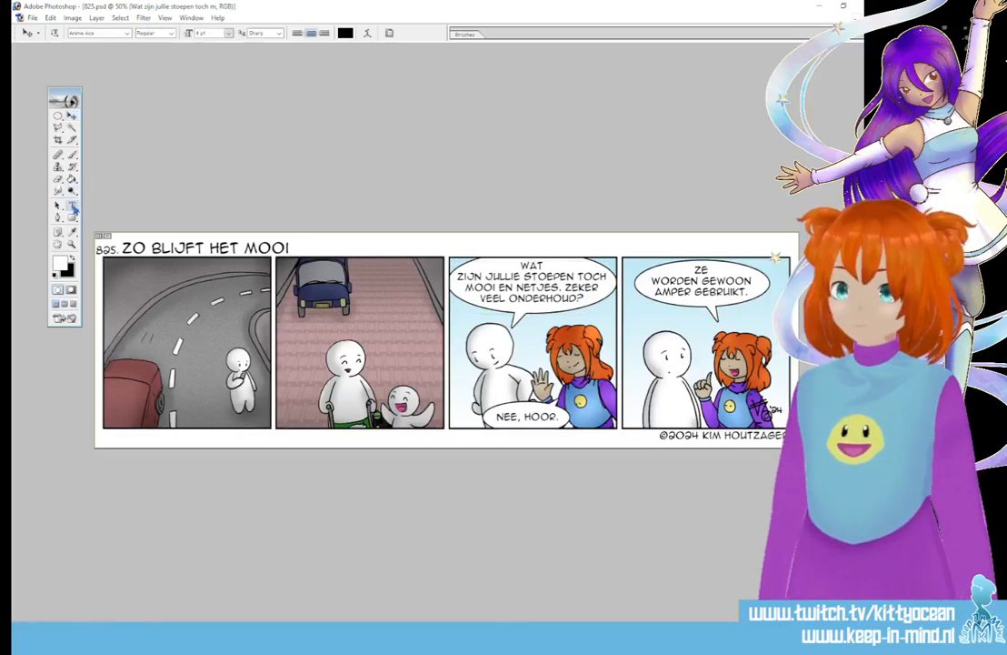
pyautogui.click(487, 275)
pyautogui.press('Delete')
pyautogui.press('Return')
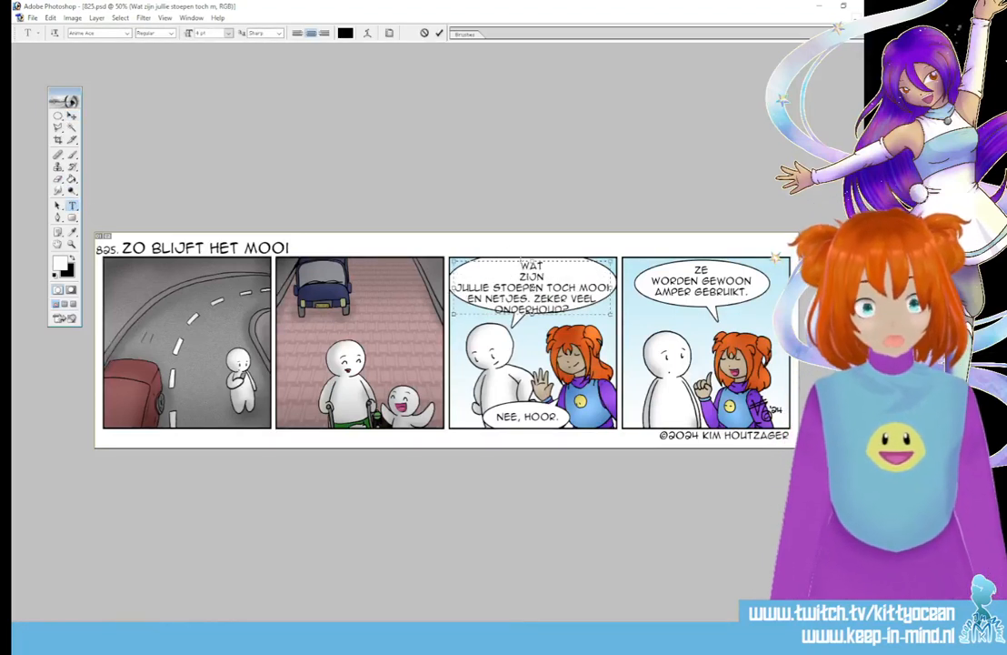
pyautogui.press('Delete')
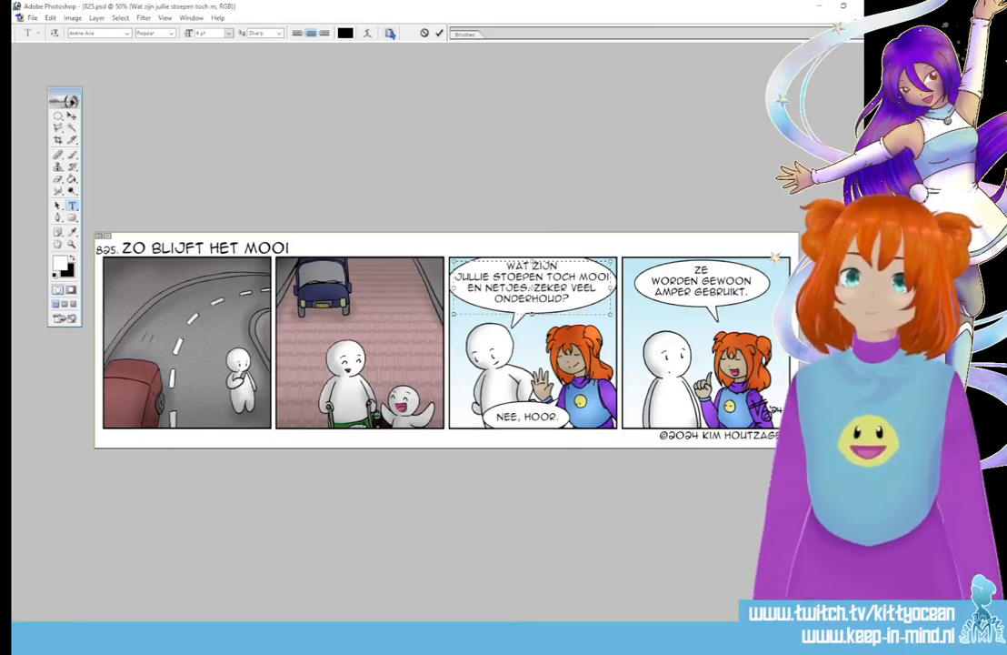
pyautogui.press('Delete')
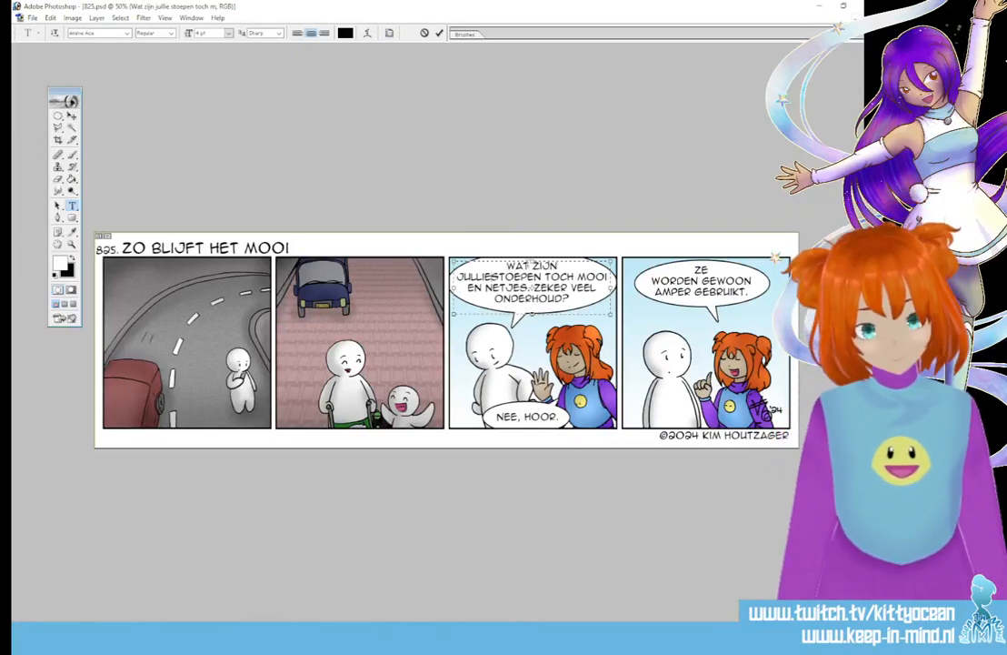
pyautogui.press('Return')
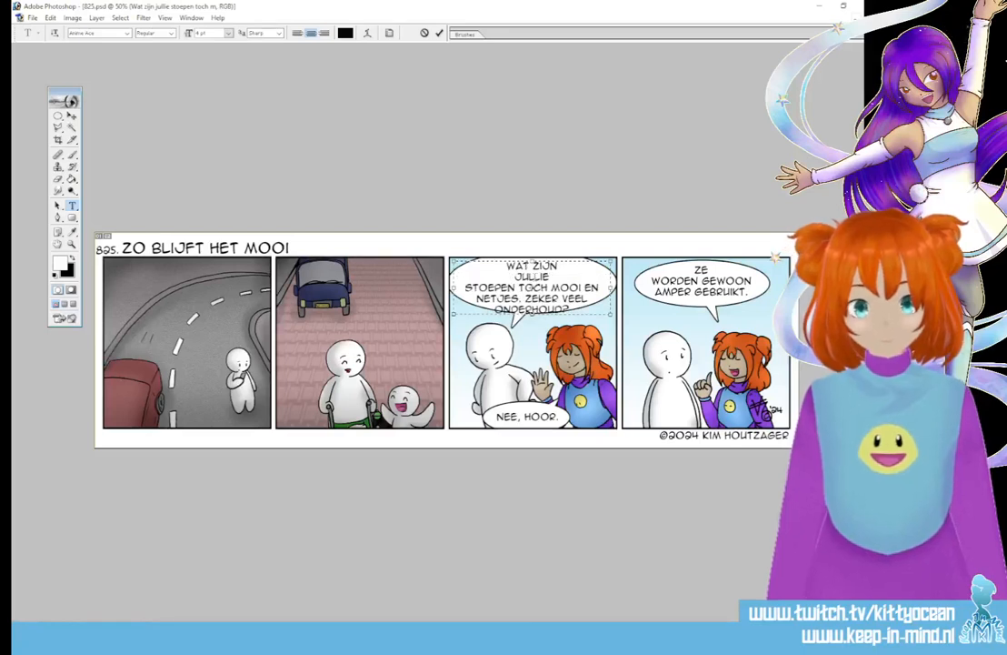
pyautogui.press('BackSpace')
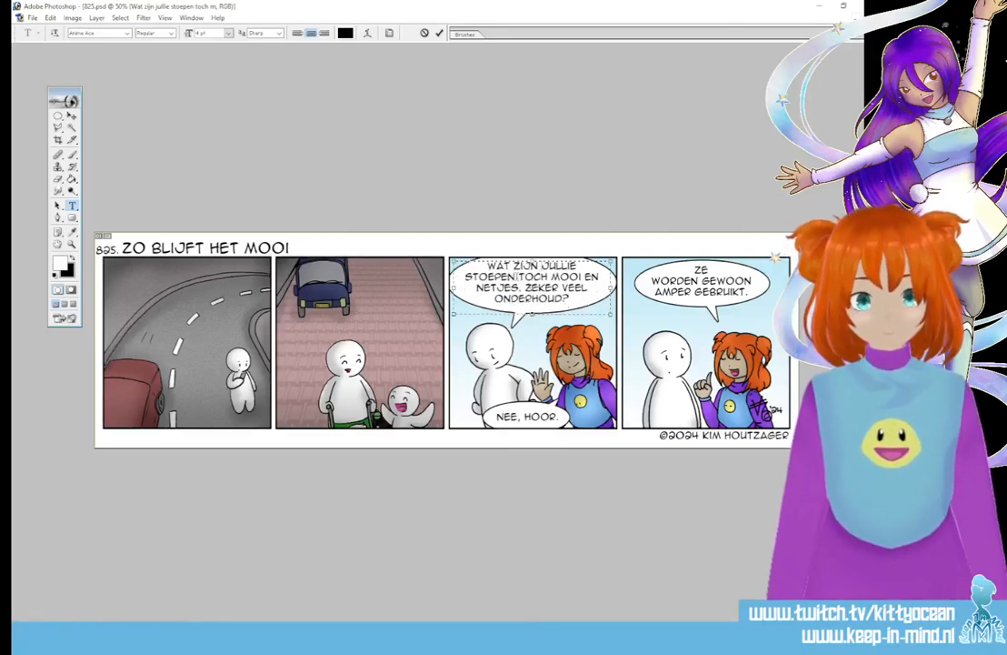
pyautogui.click(440, 33)
pyautogui.click(72, 115)
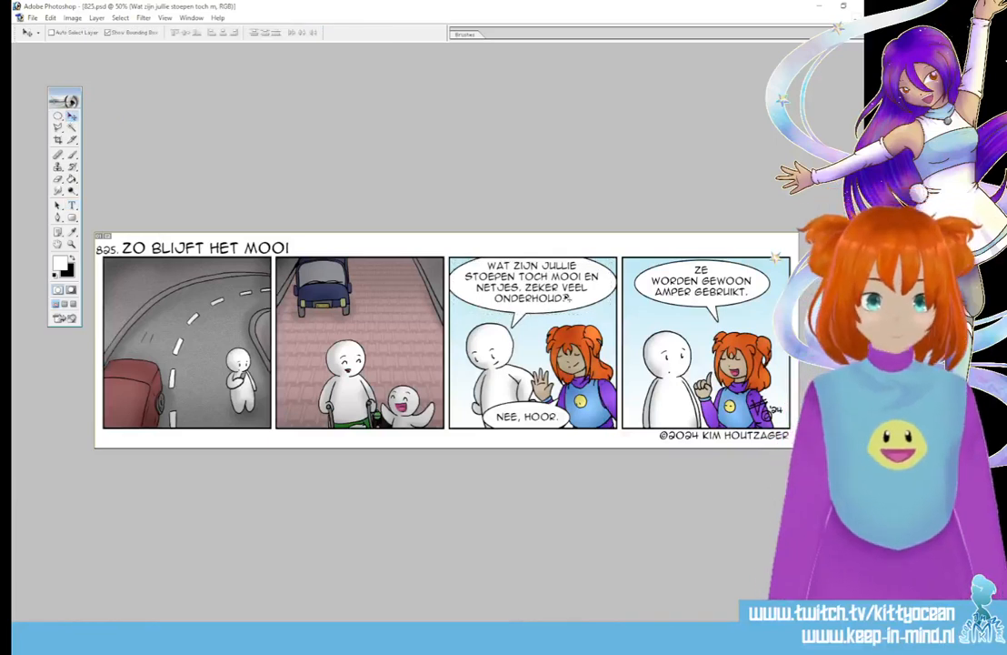
pyautogui.moveTo(562, 296); pyautogui.dragTo(563, 295)
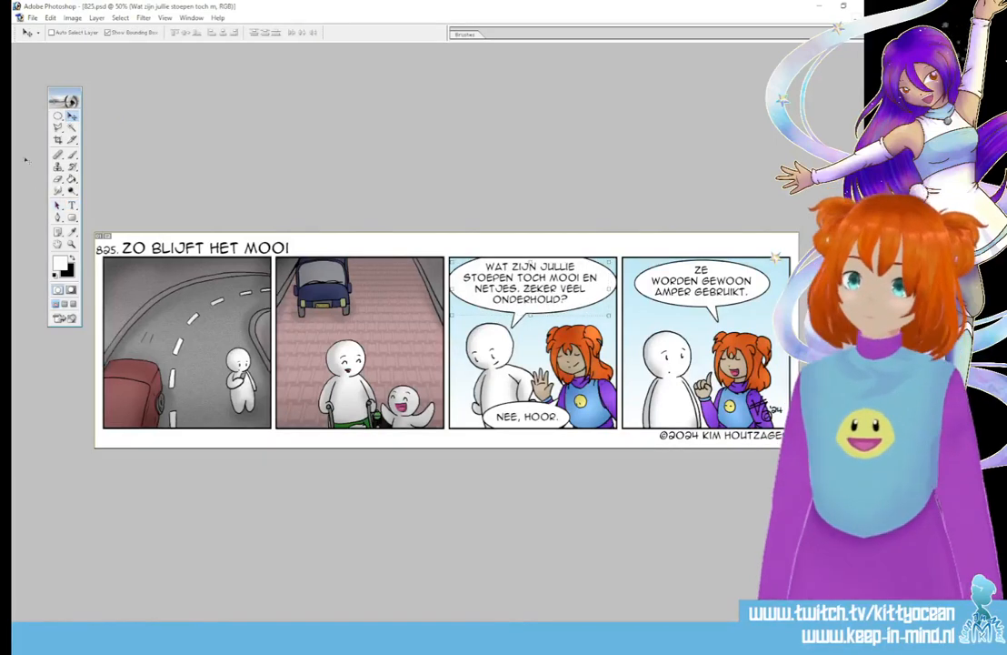
# Step: Capture the whole comic strip with the Snipping Tool and return to Photoshop
pyautogui.click(72, 157)
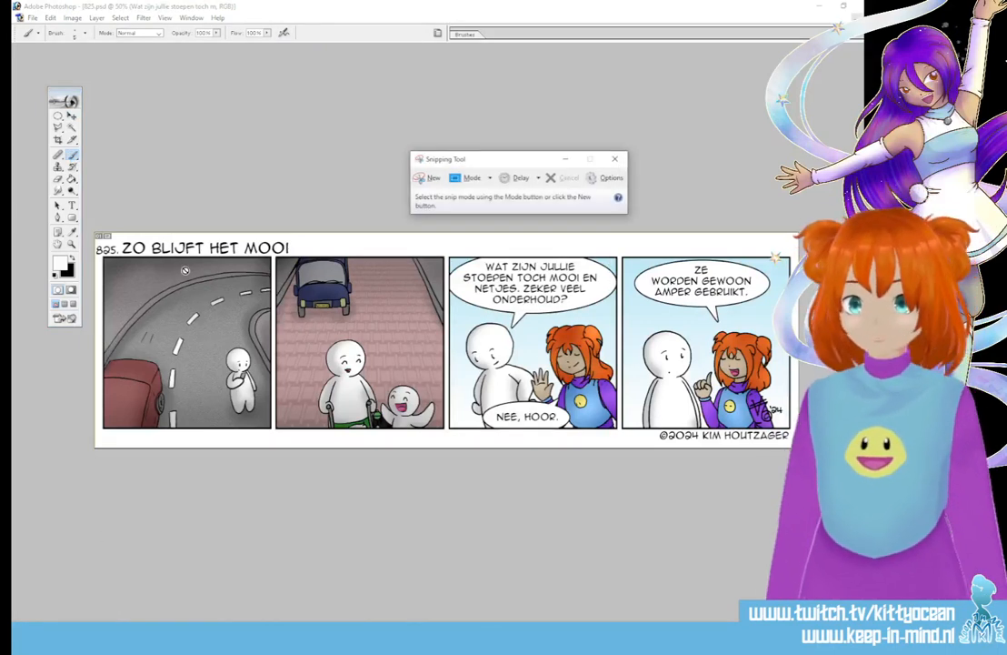
pyautogui.click(430, 178)
pyautogui.moveTo(90, 225); pyautogui.dragTo(800, 459)
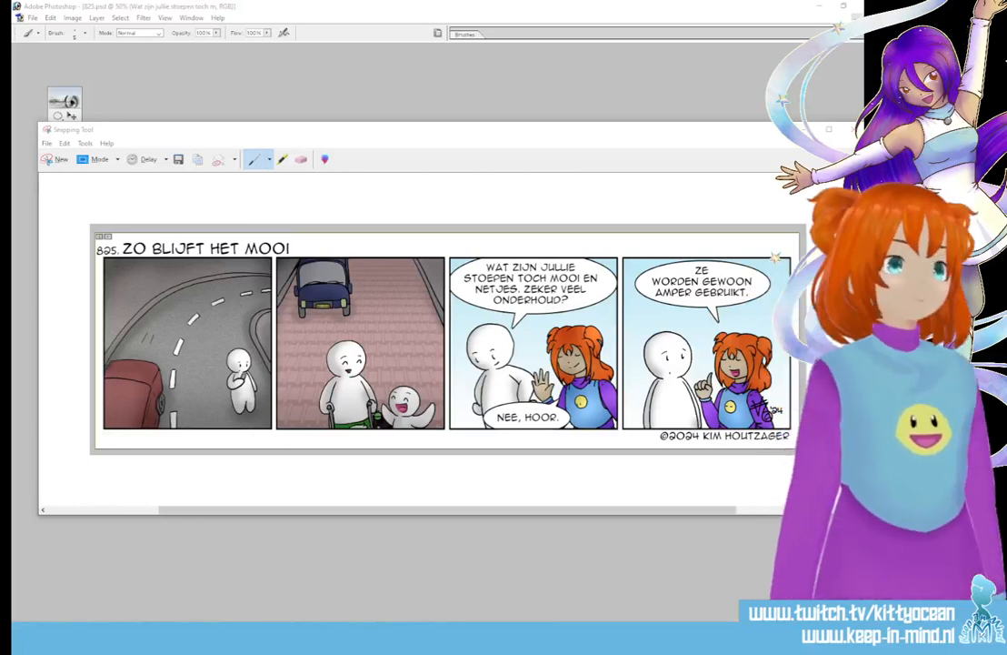
pyautogui.click(327, 29)
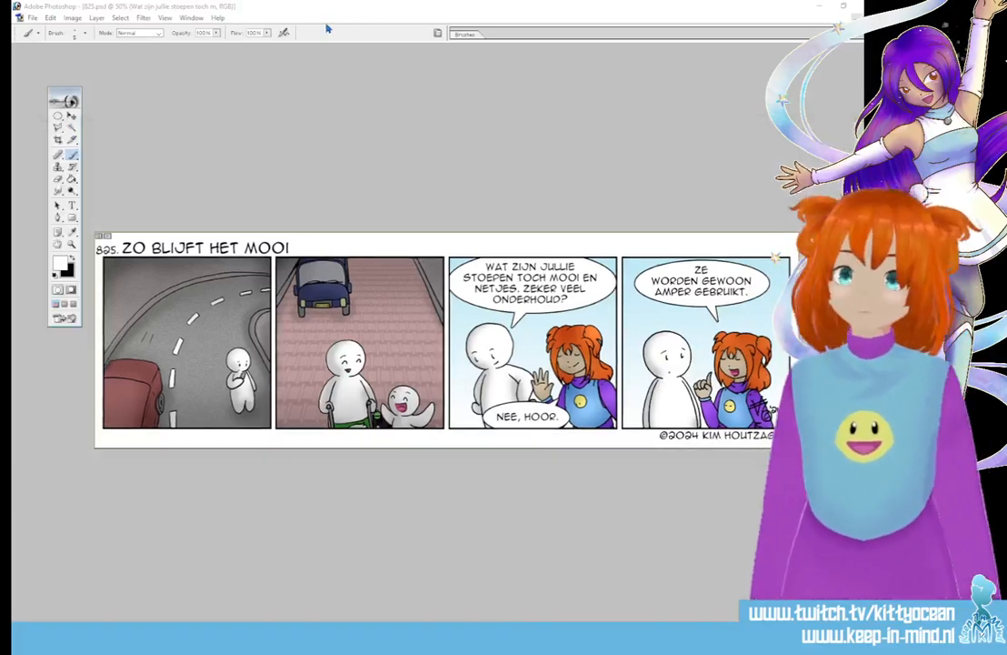
# Step: On "Layer 20", fill the gap between the walking frame and the small figure in the second panel with the pink sampled from the paving
pyautogui.hotkey('ctrl', '+')
pyautogui.hotkey('ctrl', '+')
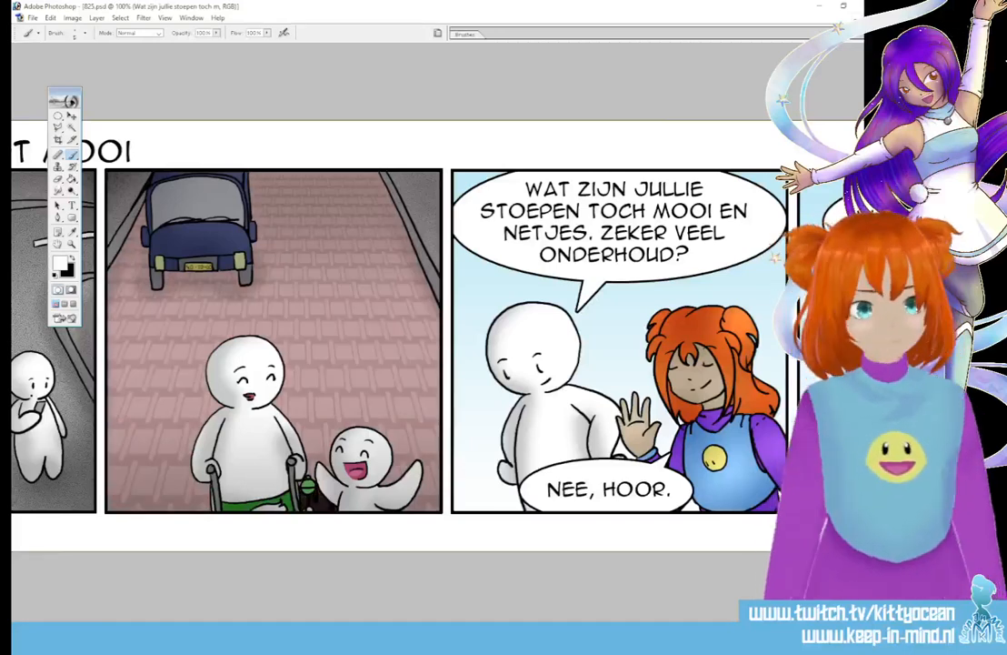
pyautogui.hotkey('alt', '[')
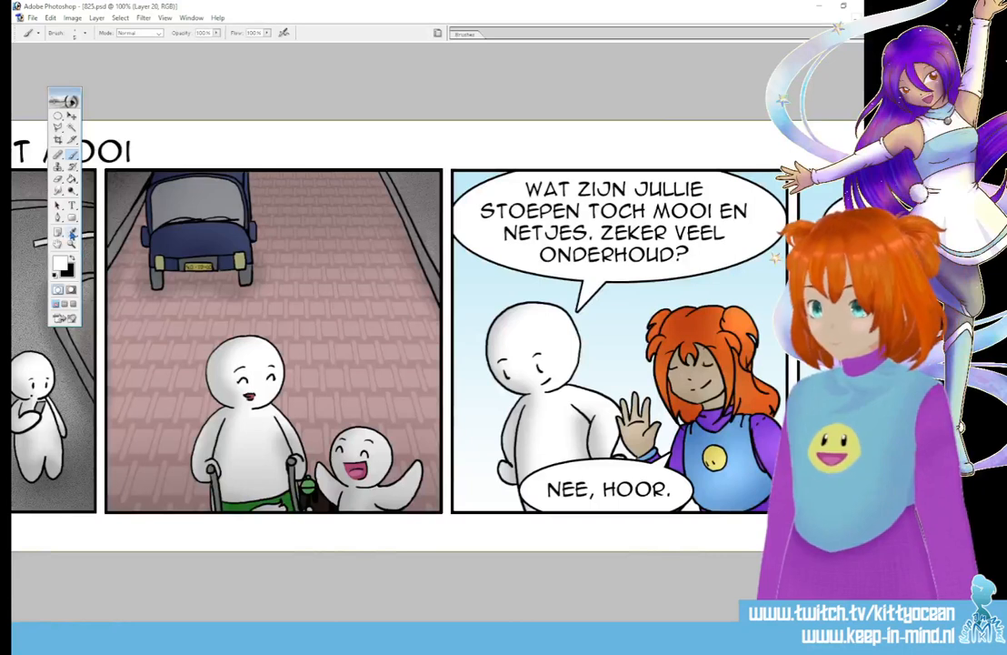
pyautogui.press('i')
pyautogui.click(144, 444)
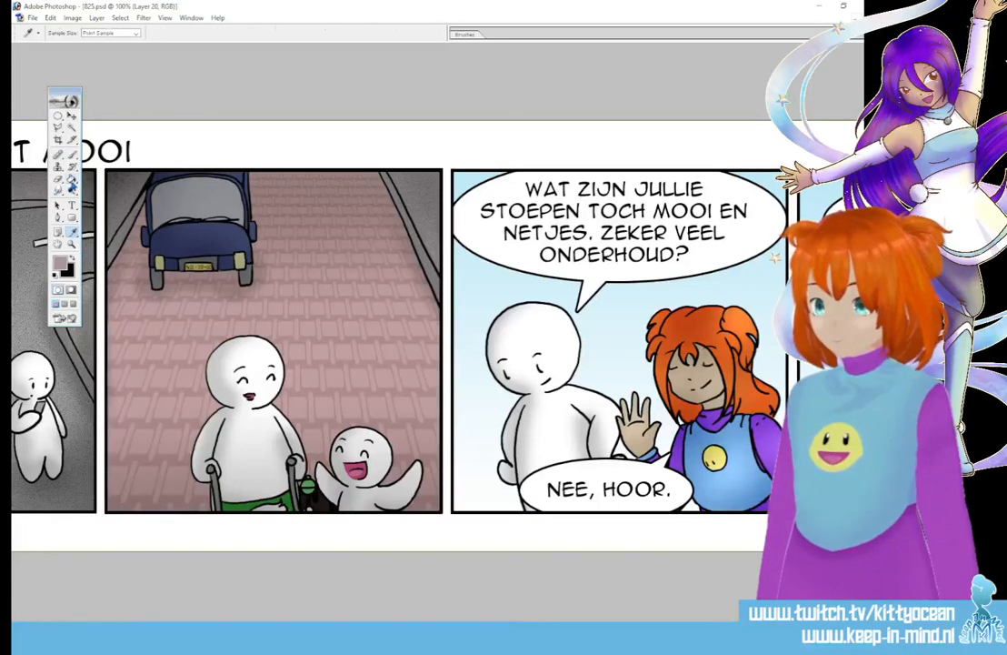
pyautogui.press('g')
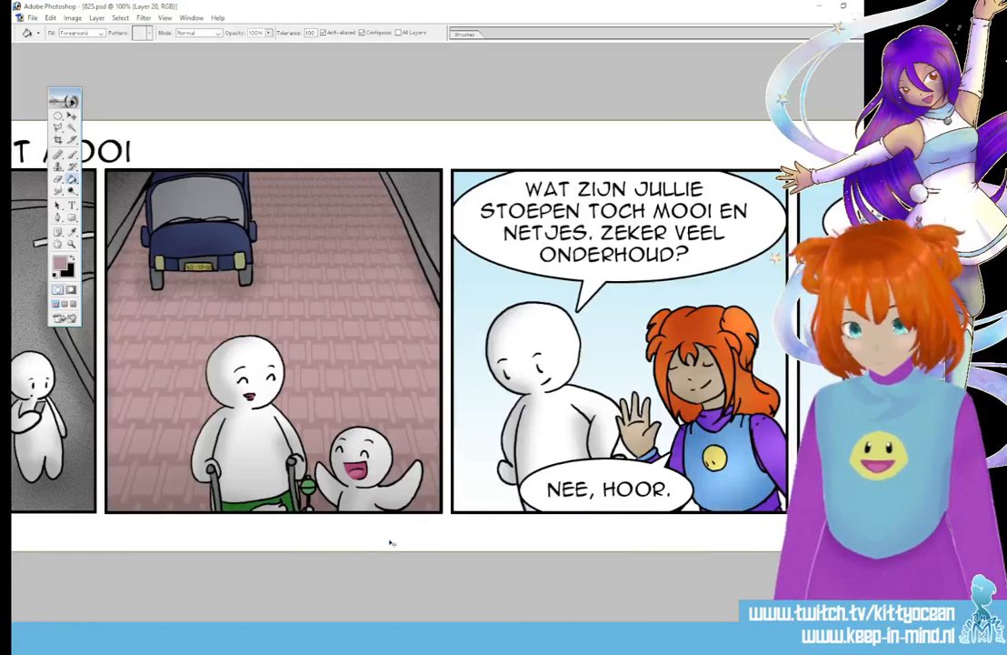
pyautogui.hotkey('ctrl', '-')
pyautogui.hotkey('ctrl', '-')
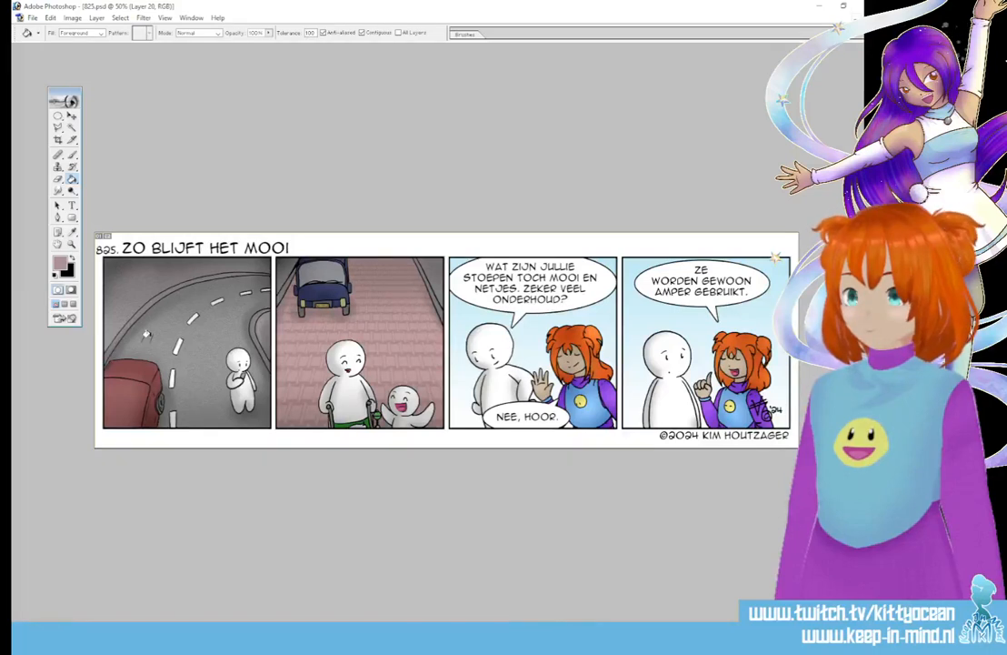
# Step: Export the comic strip as a web-optimized JPEG named 825 in the "Jaar 16" folder, and close 825.psd
pyautogui.click(32, 17)
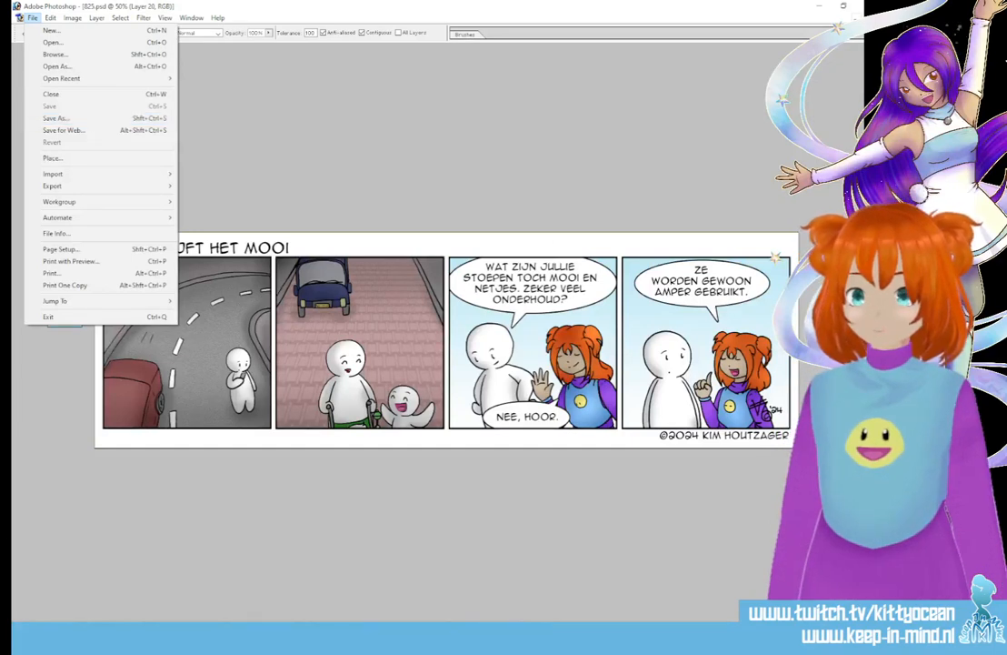
pyautogui.press('Escape')
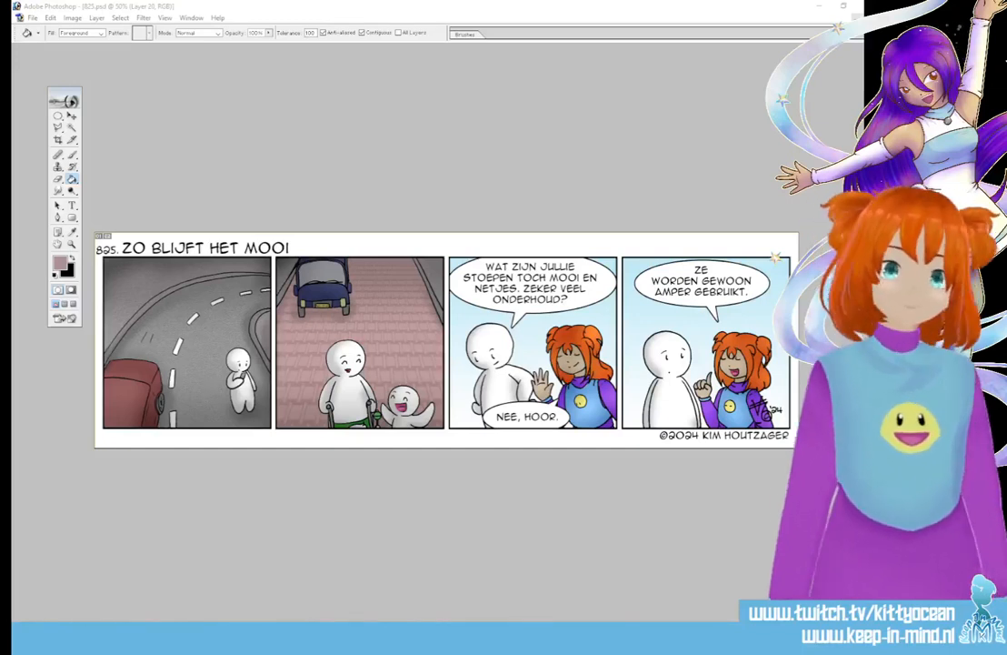
pyautogui.click(32, 19)
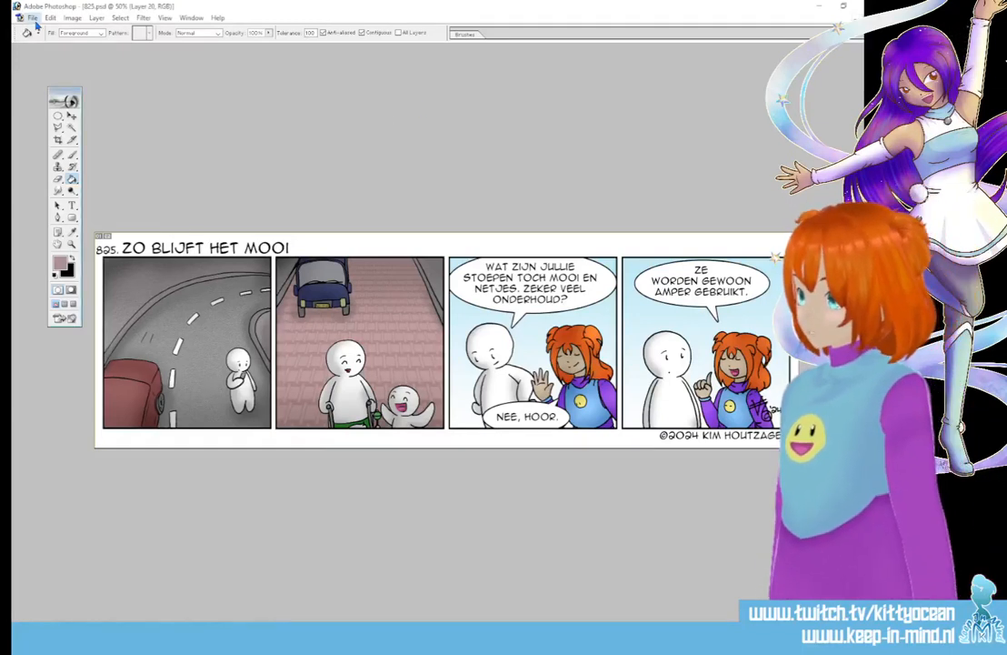
pyautogui.click(98, 130)
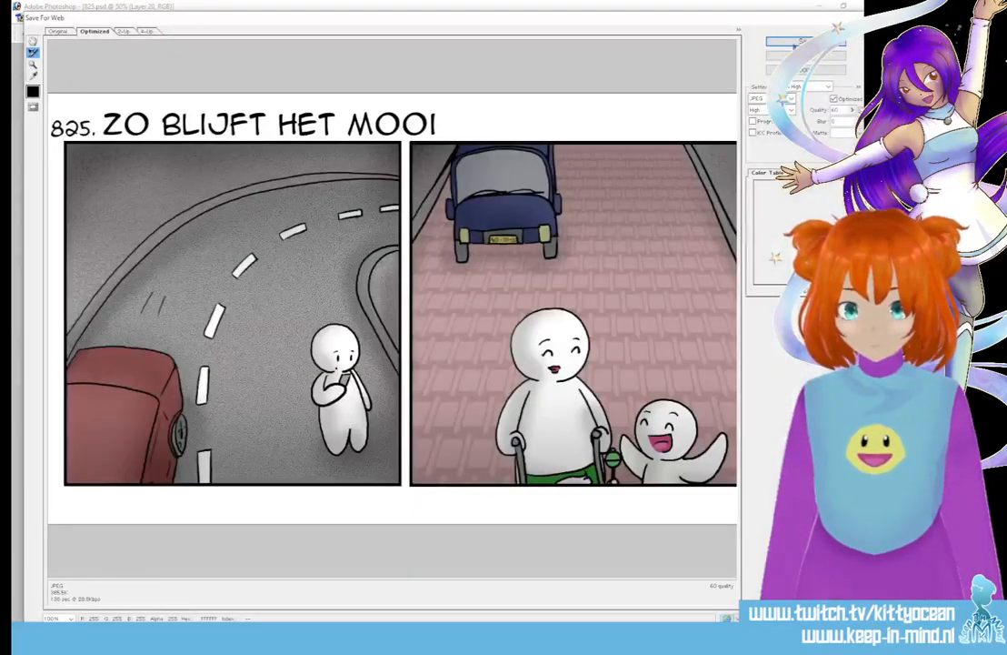
pyautogui.click(796, 44)
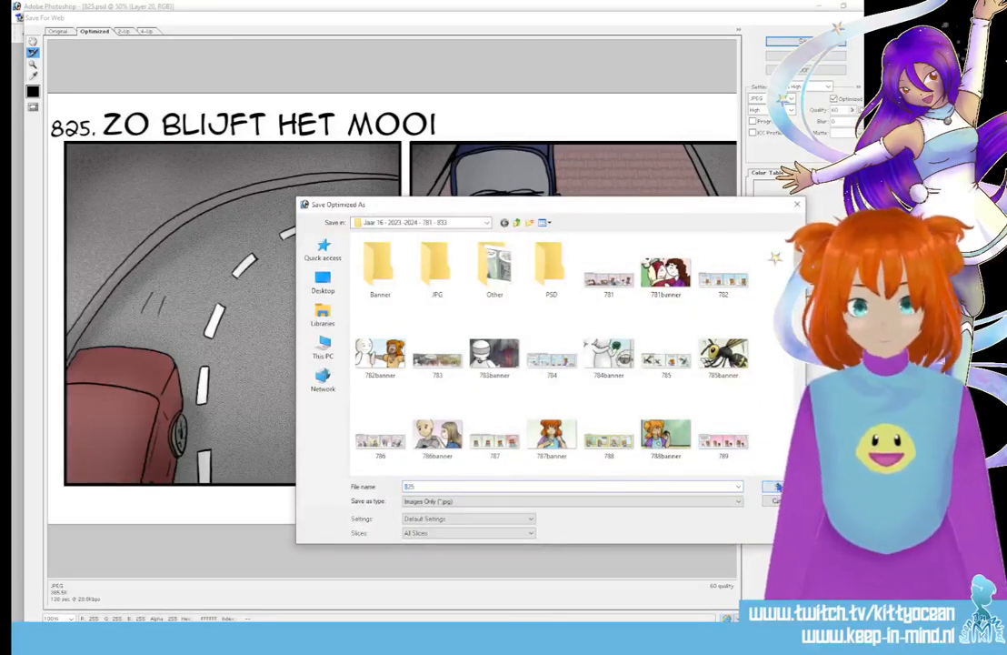
pyautogui.press('Return')
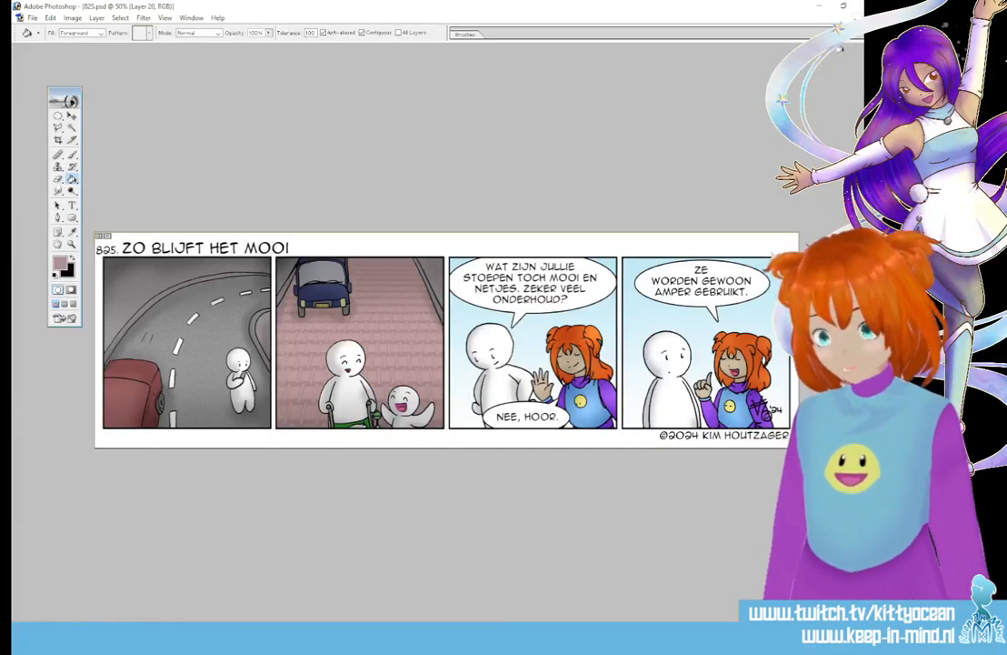
pyautogui.hotkey('ctrl', 'w')
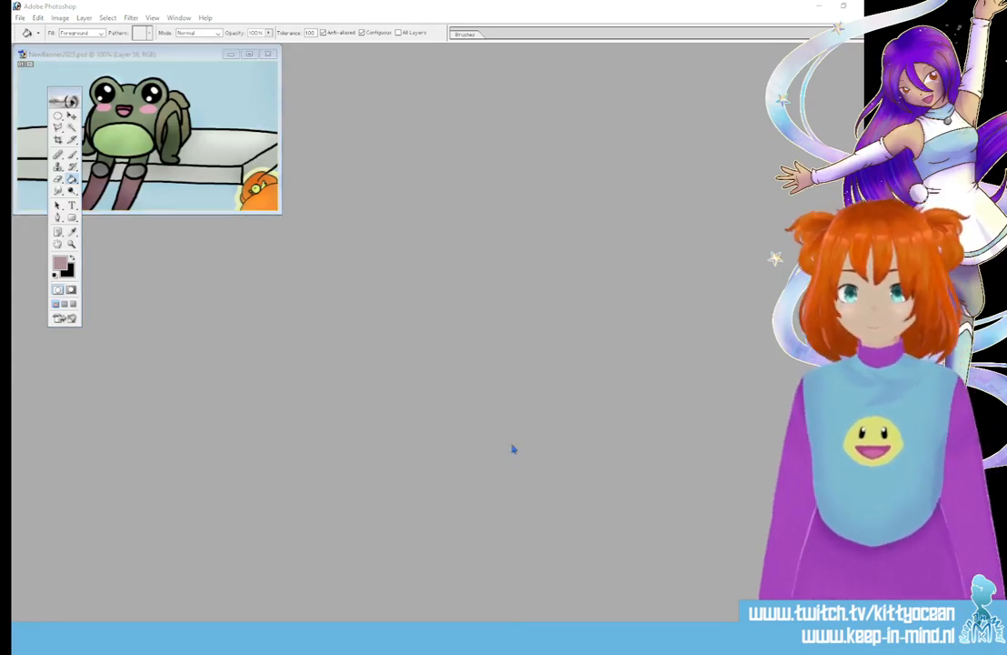
# Step: Copy the strip from 825.jpg into NewBanner2023.psd and position it so the first panel's red car and standing figure fill the banner
pyautogui.moveTo(188, 61); pyautogui.dragTo(288, 316)
pyautogui.click(71, 117)
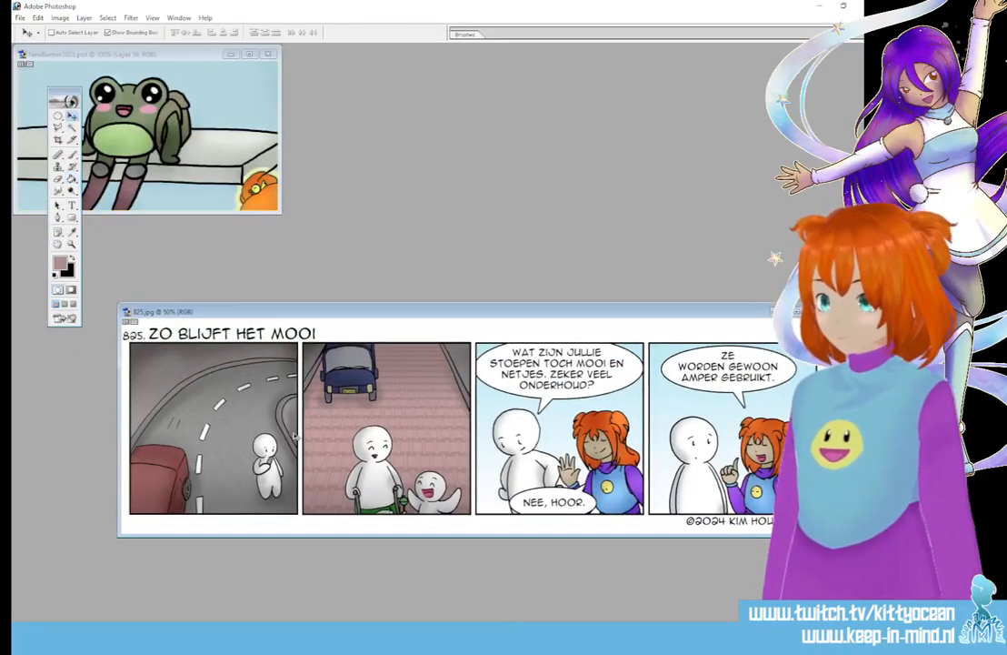
pyautogui.moveTo(296, 436); pyautogui.dragTo(438, 138)
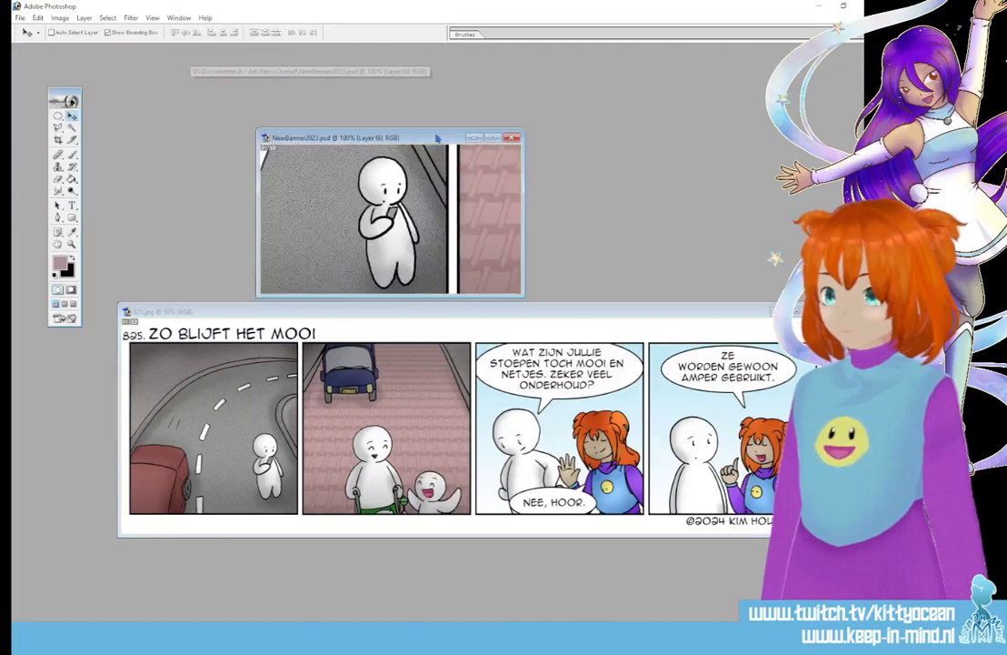
pyautogui.moveTo(444, 209); pyautogui.dragTo(493, 209)
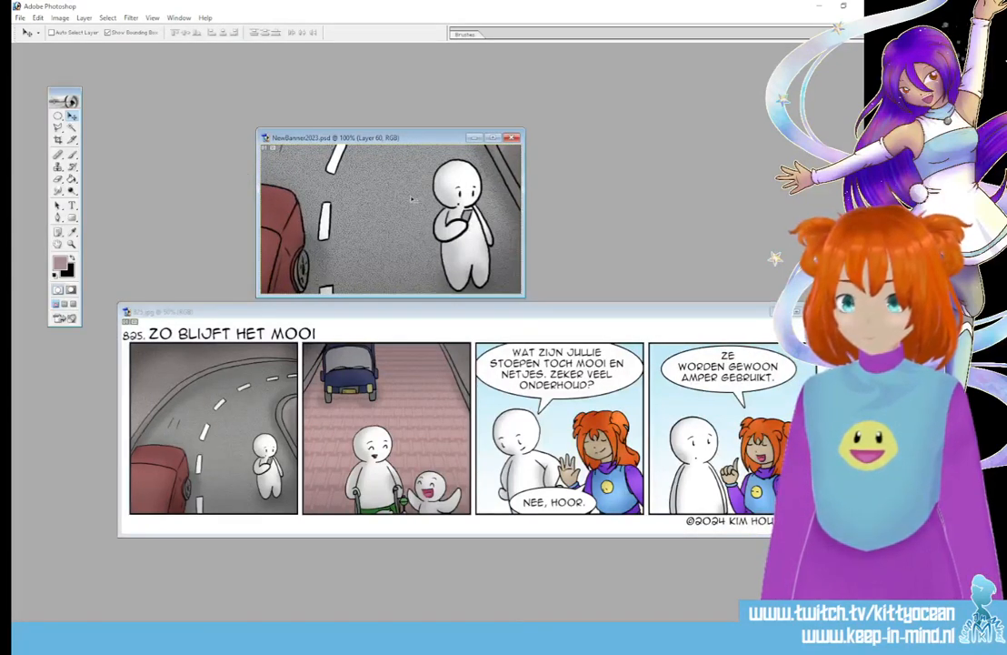
# Step: Export the banner as a web-optimized JPEG named 825banner in the same folder as the strip
pyautogui.click(20, 18)
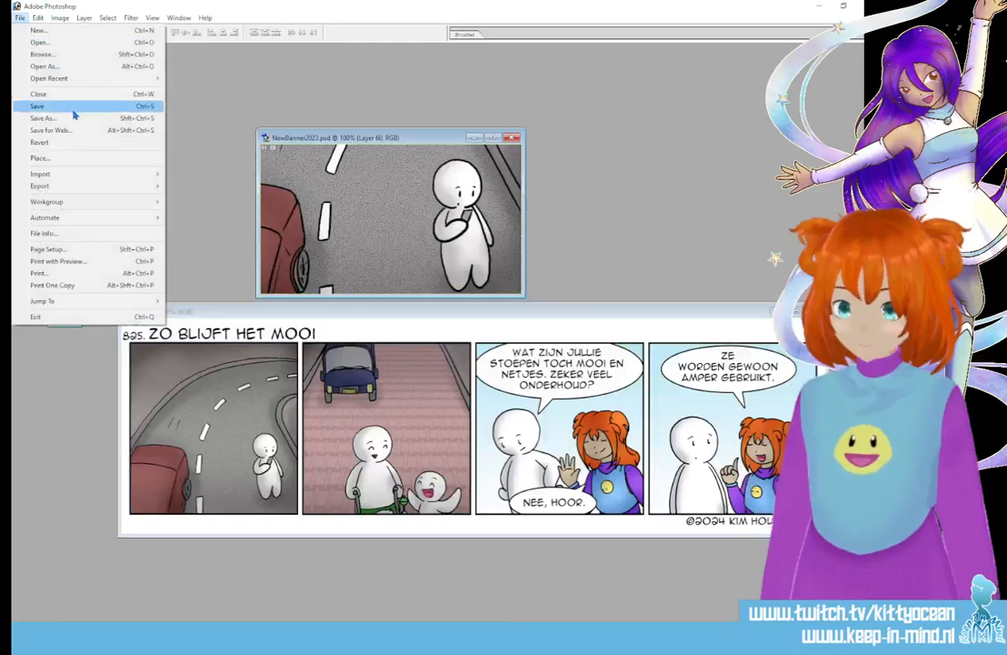
pyautogui.click(72, 129)
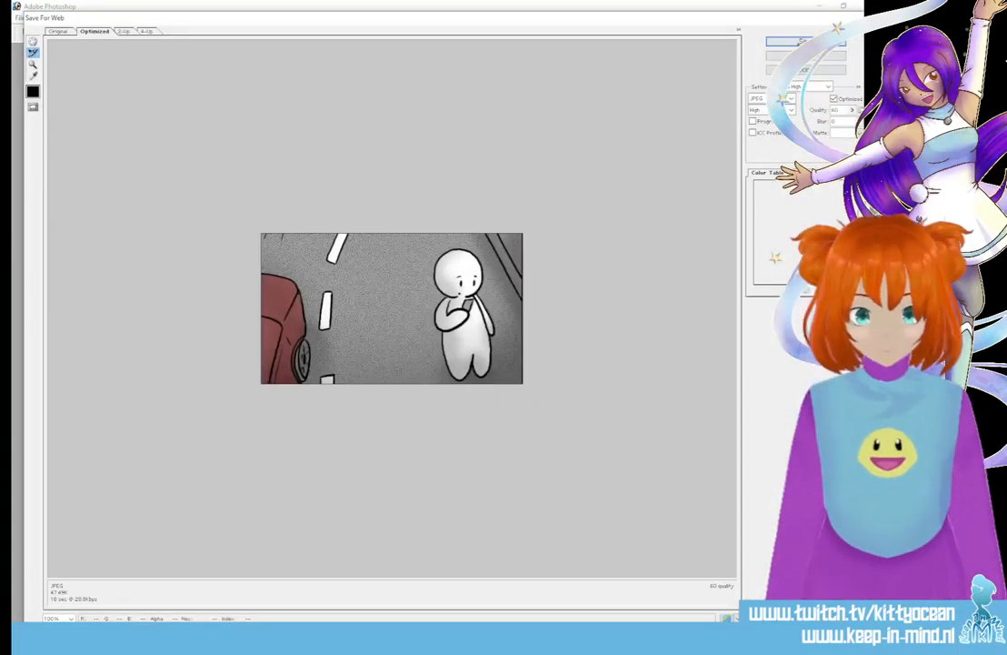
pyautogui.click(792, 43)
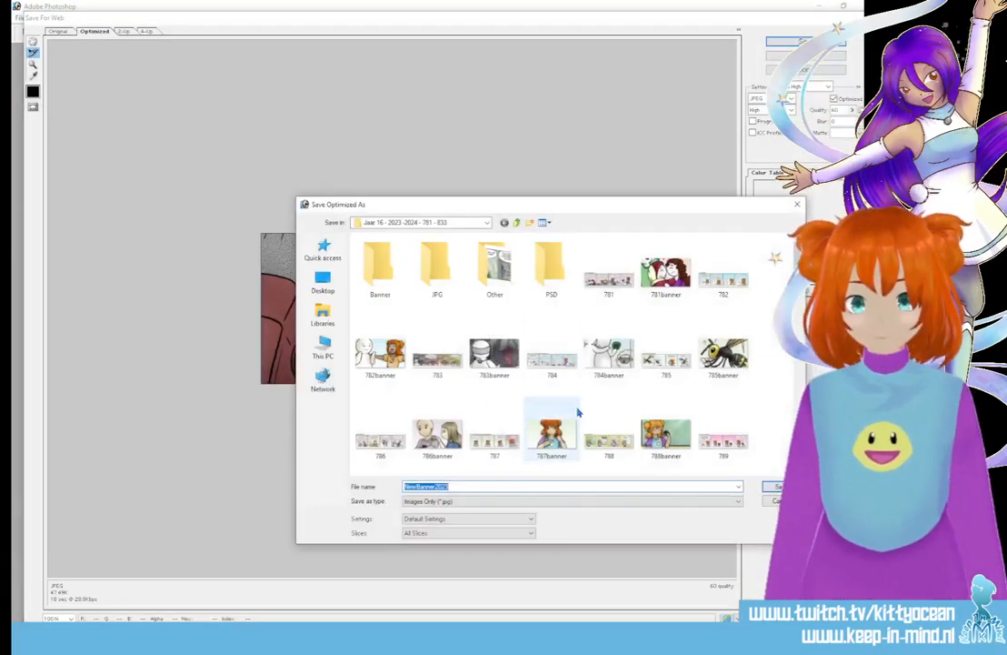
pyautogui.scroll(-10, 437, 427)
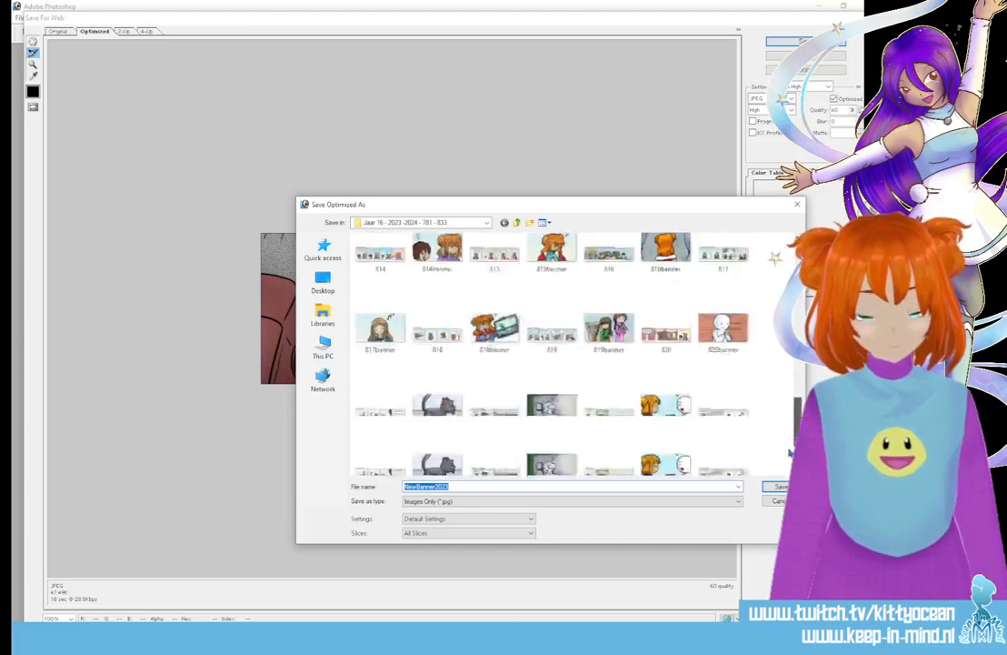
pyautogui.click(438, 443)
pyautogui.click(461, 486)
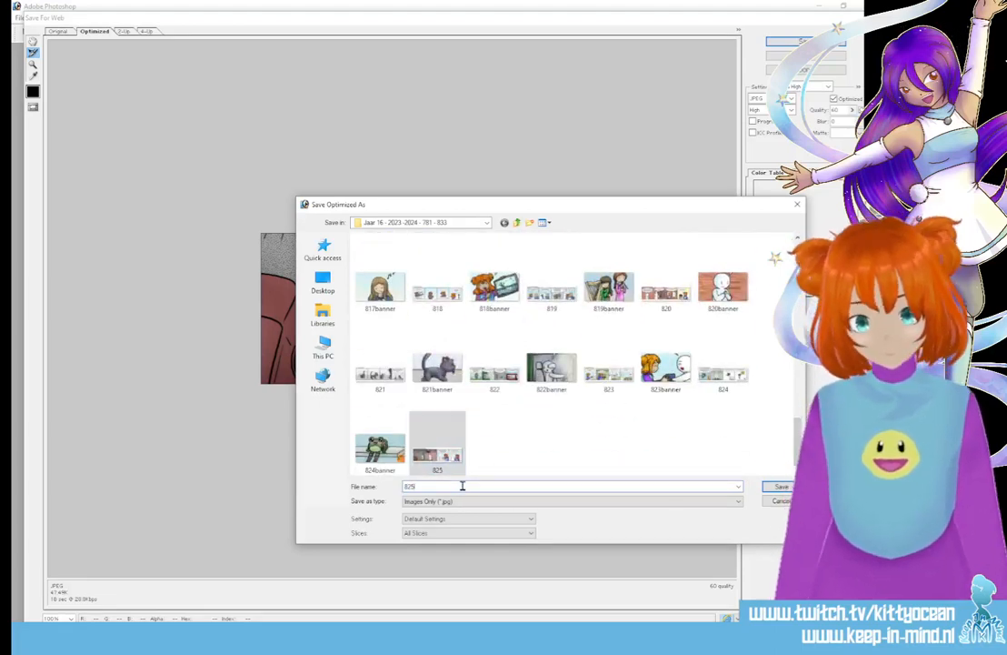
pyautogui.write('banner')
pyautogui.press('Return')
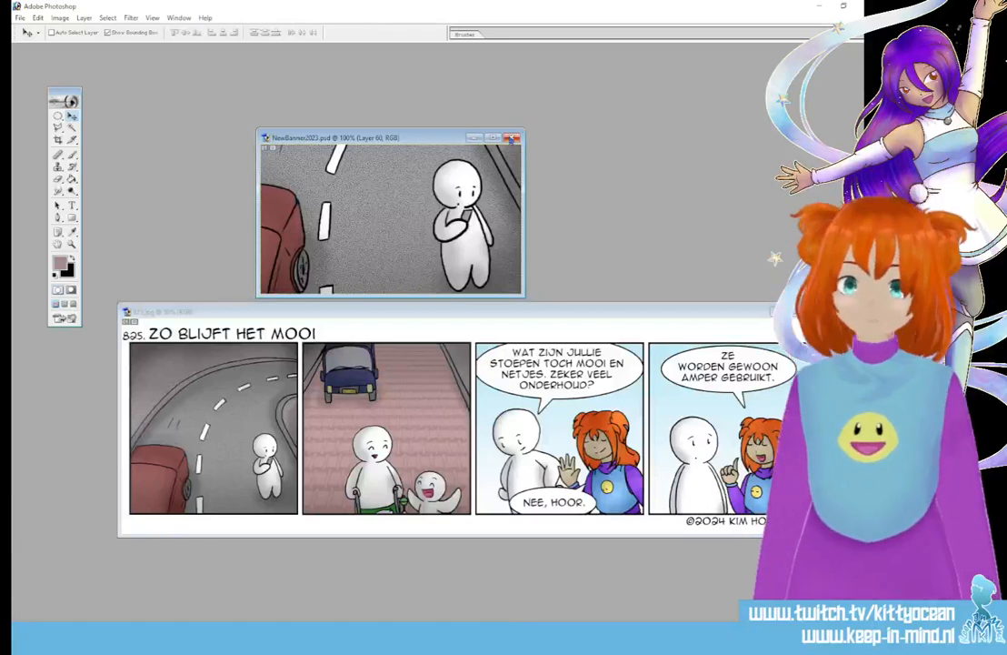
# Step: Close NewBanner2023.psd and 825.jpg, and exit Photoshop
pyautogui.click(512, 137)
pyautogui.click(469, 242)
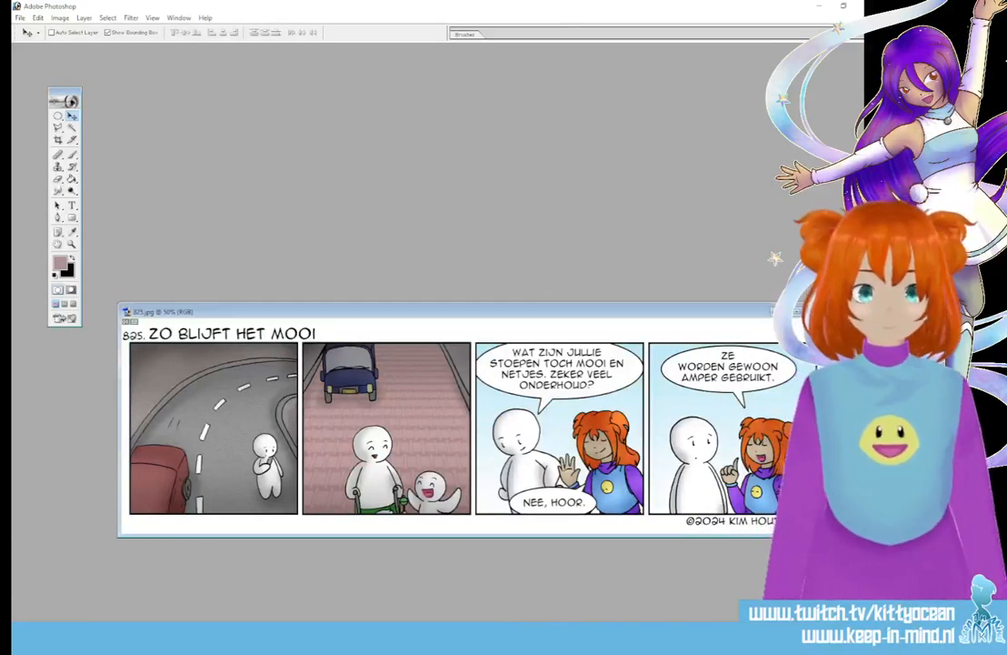
pyautogui.click(809, 310)
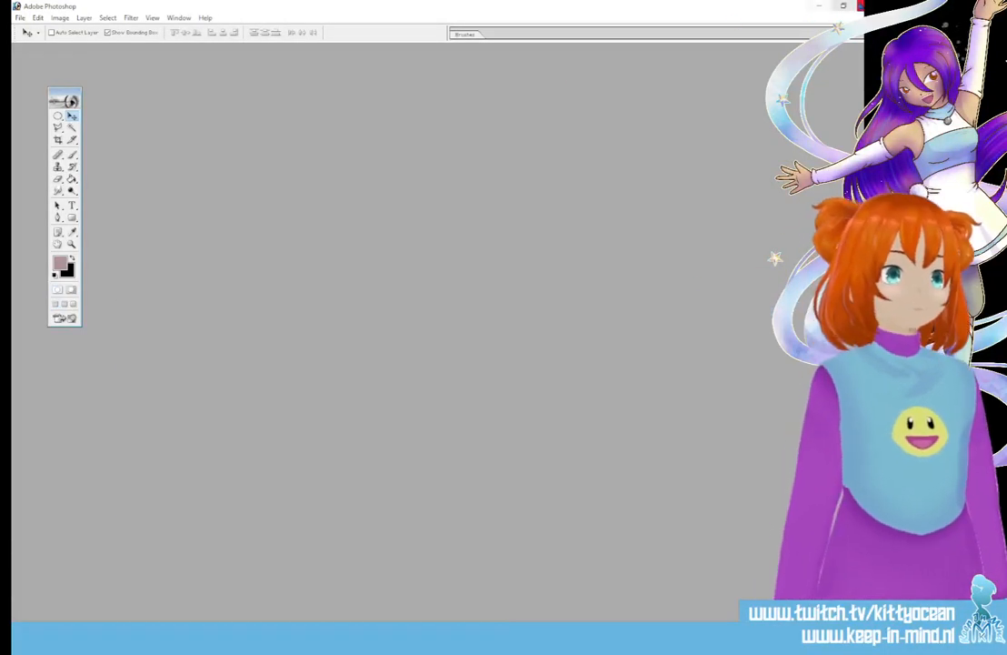
pyautogui.click(860, 5)
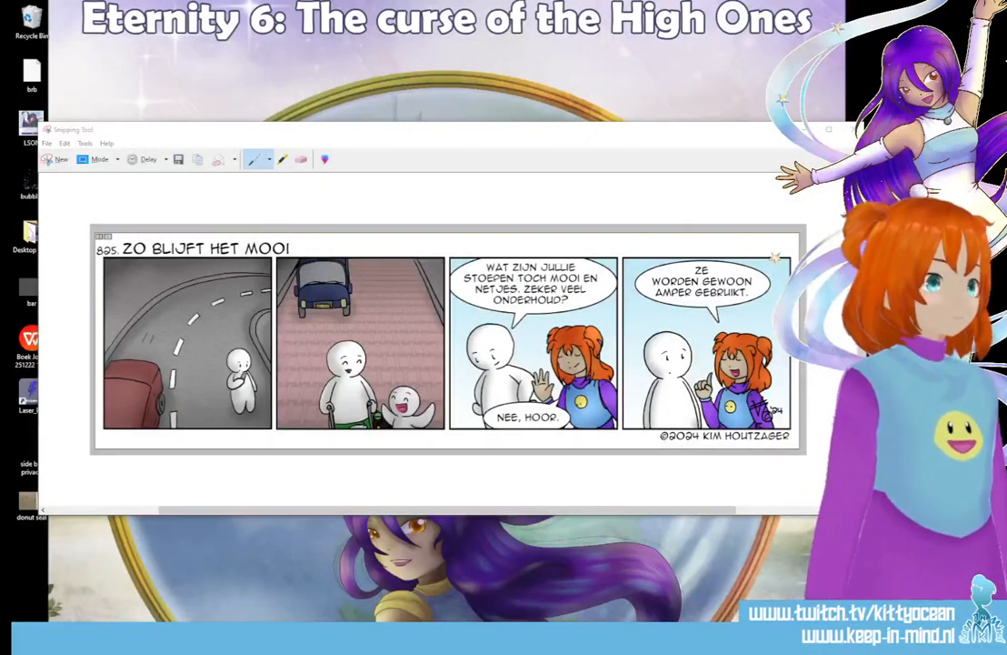
# Step: Close the Snipping Tool without saving the snip, and open the document penifile V2.doc in WPS Office
pyautogui.click(851, 130)
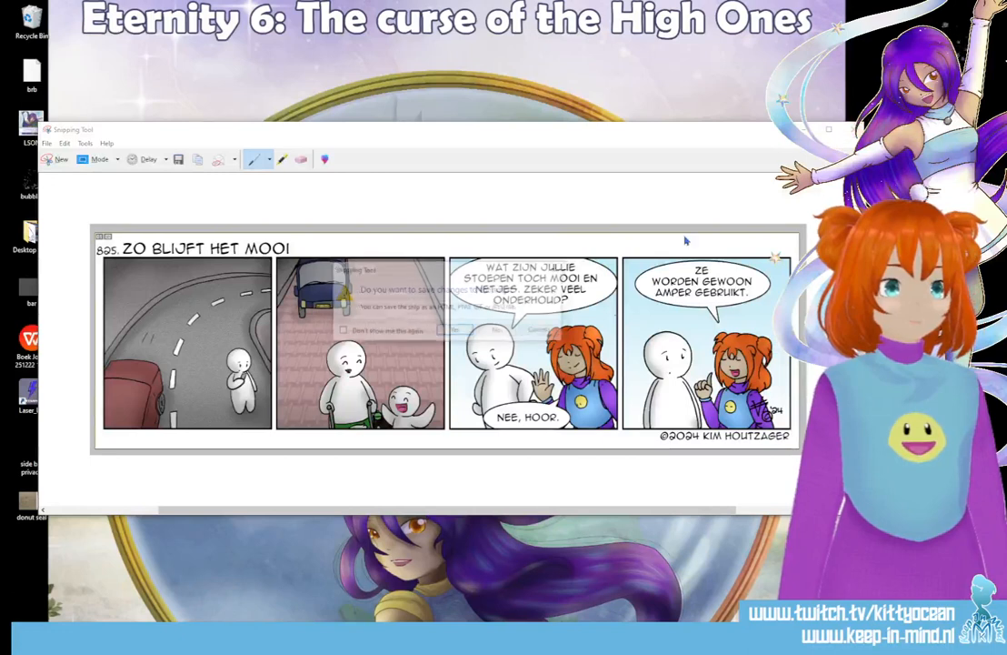
pyautogui.click(498, 330)
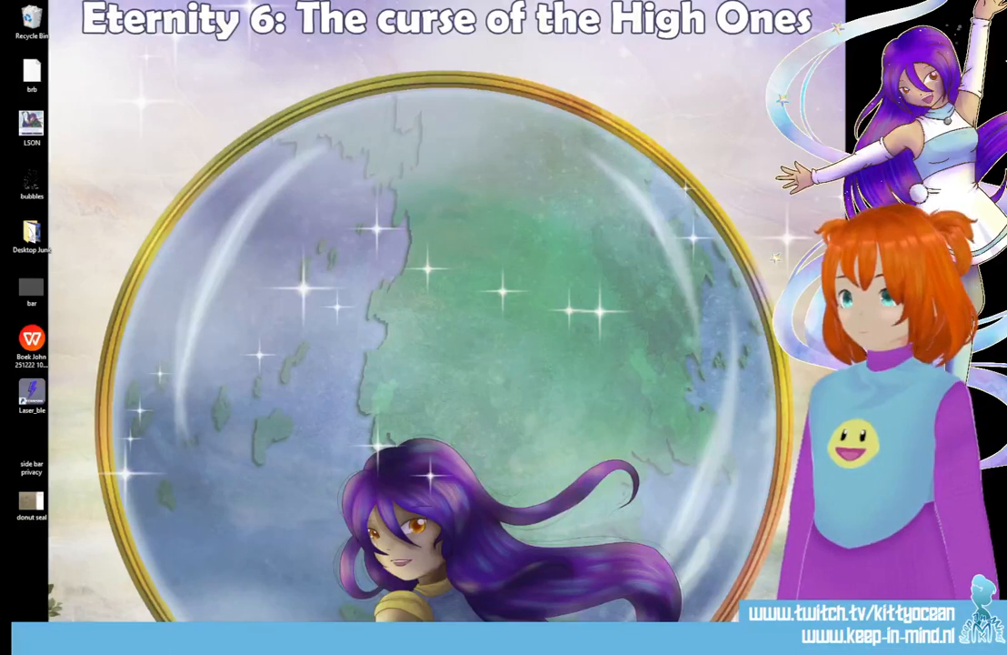
pyautogui.moveTo(1004, 190); pyautogui.dragTo(562, 173)
pyautogui.doubleClick(576, 186)
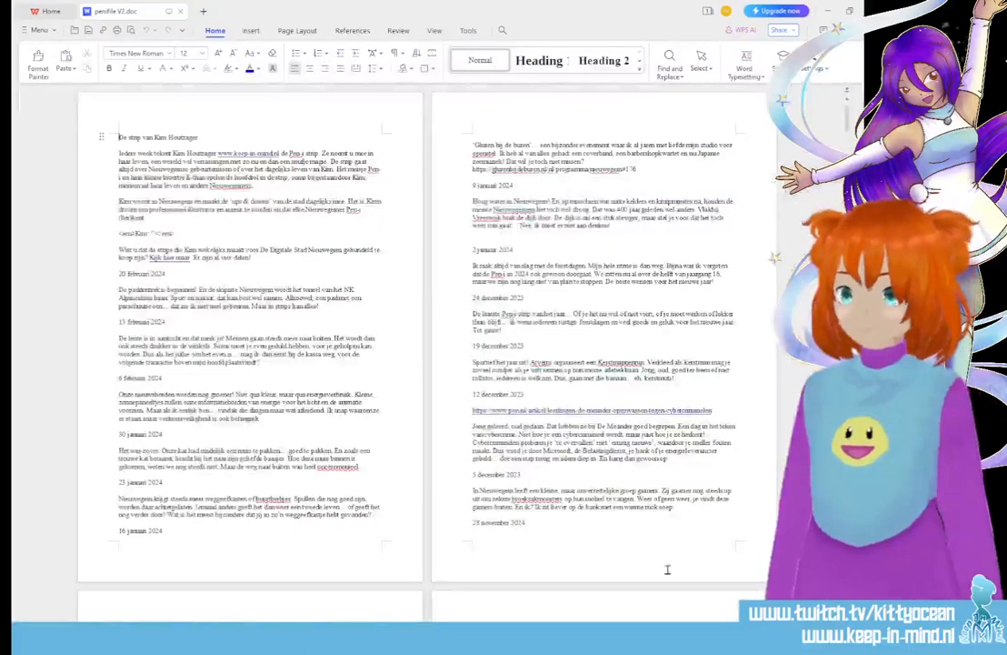
# Step: Add the date line "27 februari 2024" above the "20 februari 2024" entry, separated by a blank line
pyautogui.scroll(5, 578, 493)
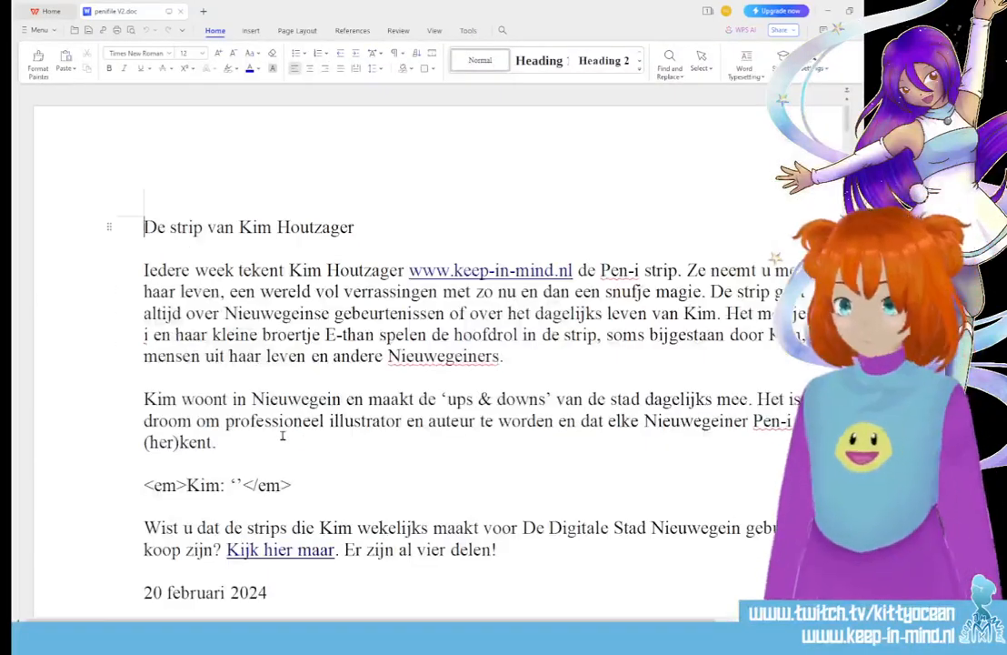
pyautogui.scroll(-3, 555, 572)
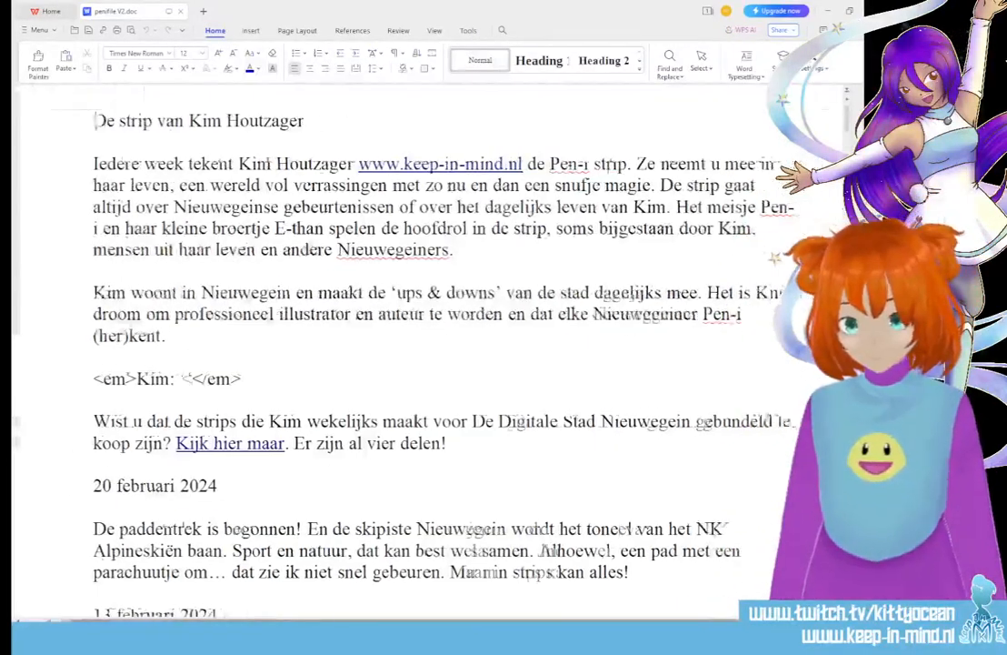
pyautogui.hscroll(2, 409, 364)
pyautogui.click(442, 447)
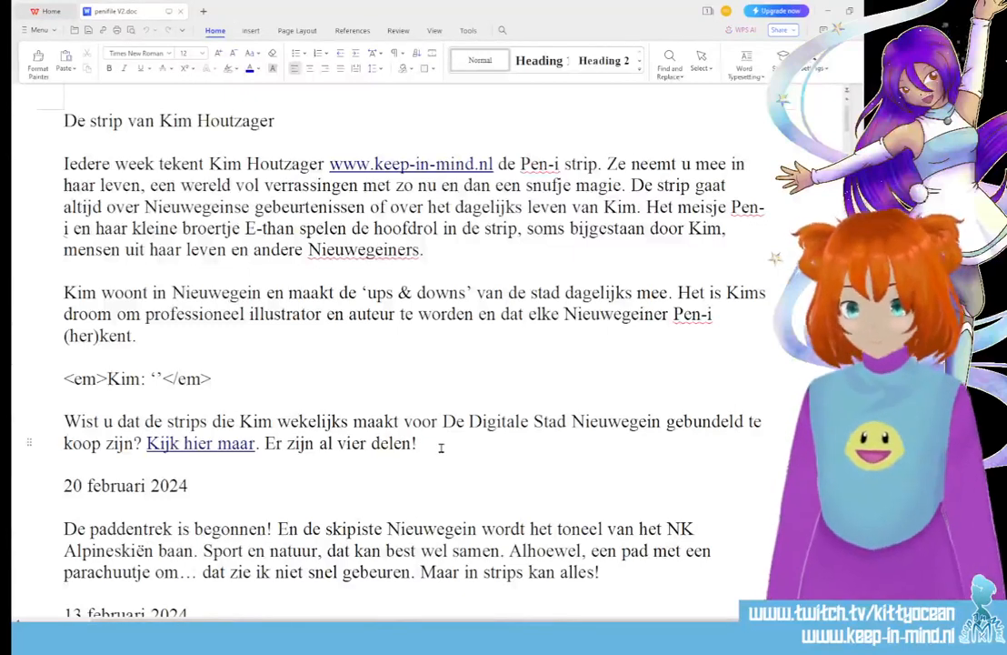
pyautogui.press('Return')
pyautogui.press('Return')
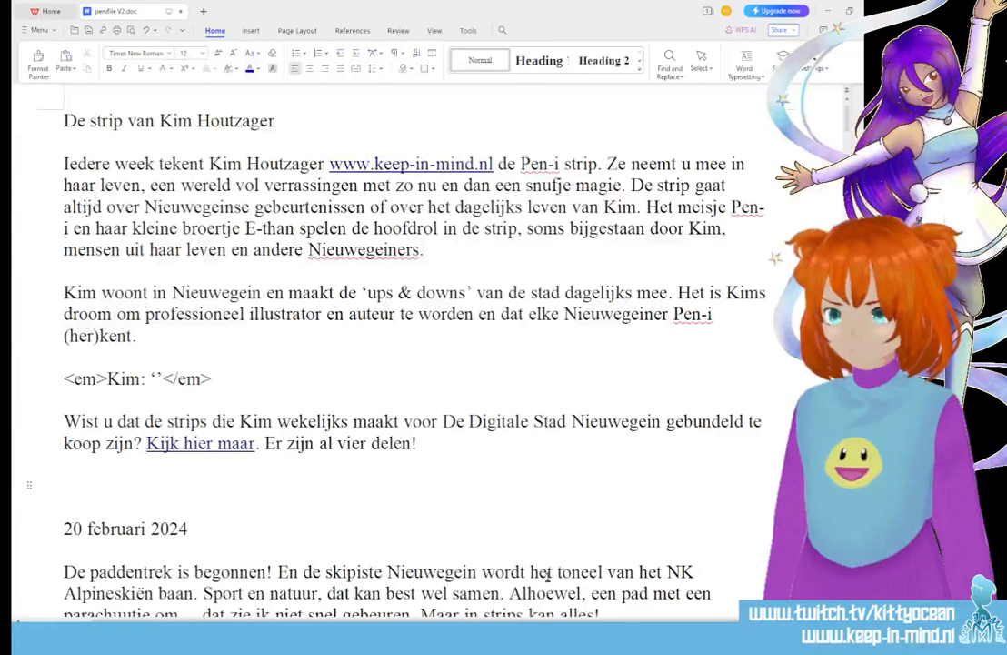
pyautogui.write('27 ')
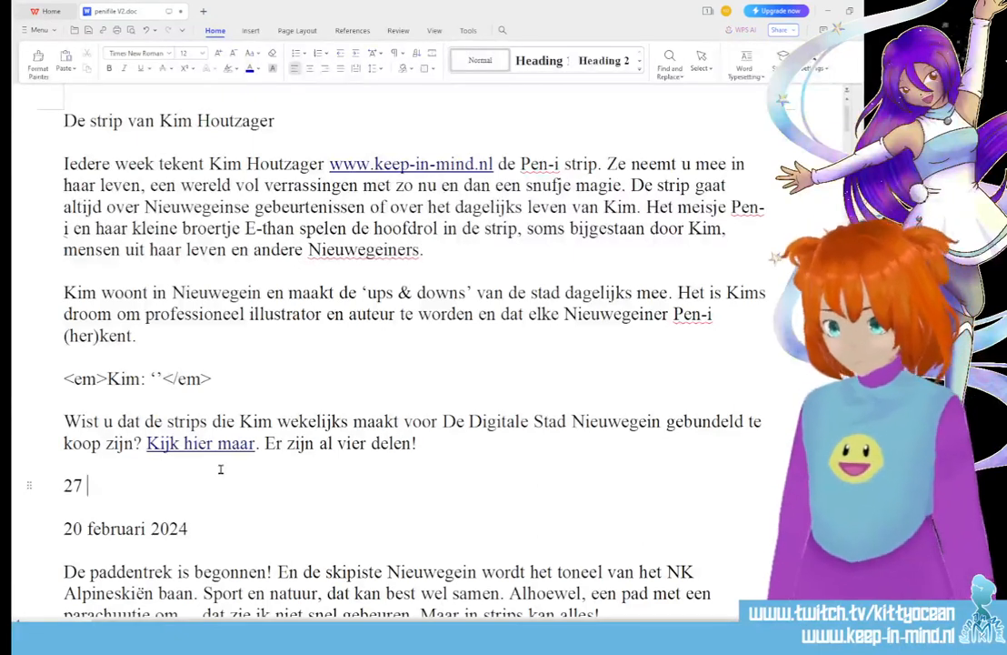
pyautogui.write('febr')
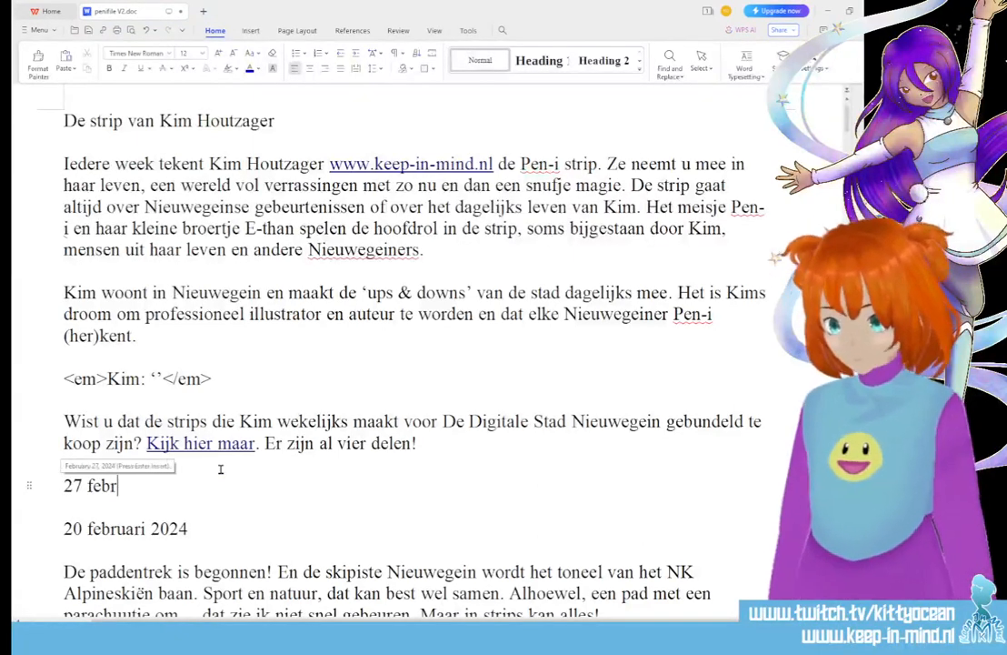
pyautogui.write('uari')
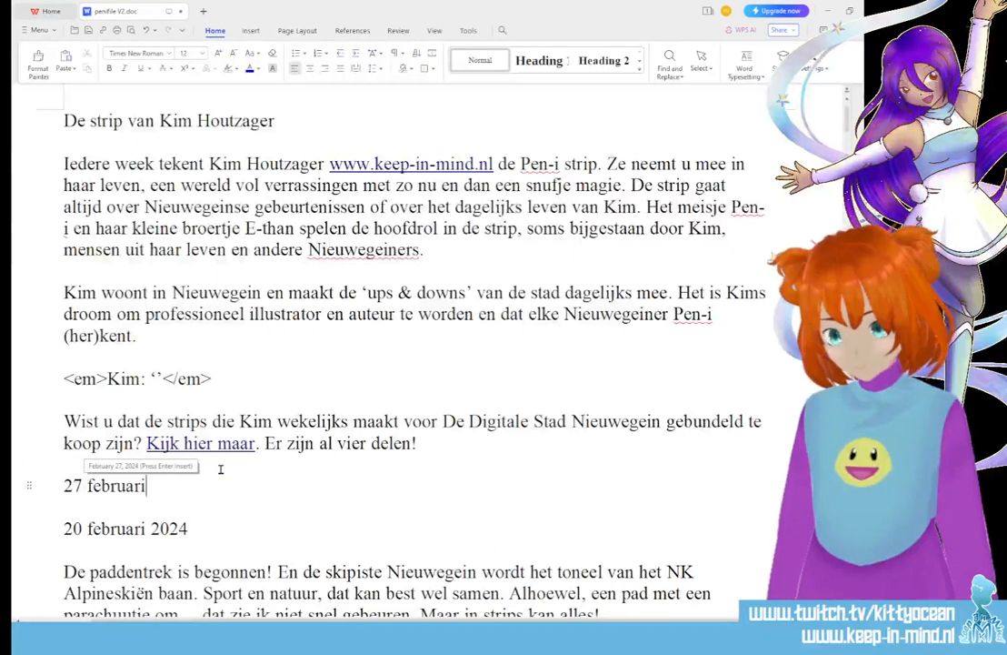
pyautogui.write(' 2024')
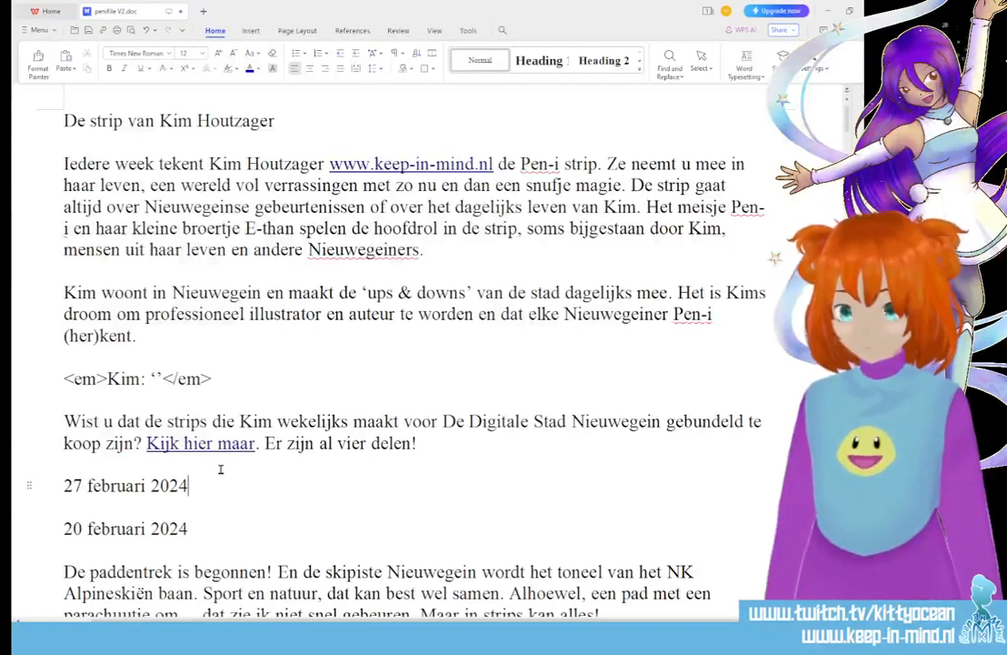
# Step: Insert a new paragraph for the entry text between the "27 februari 2024" and "20 februari 2024" date lines
pyautogui.scroll(-4, 235, 309)
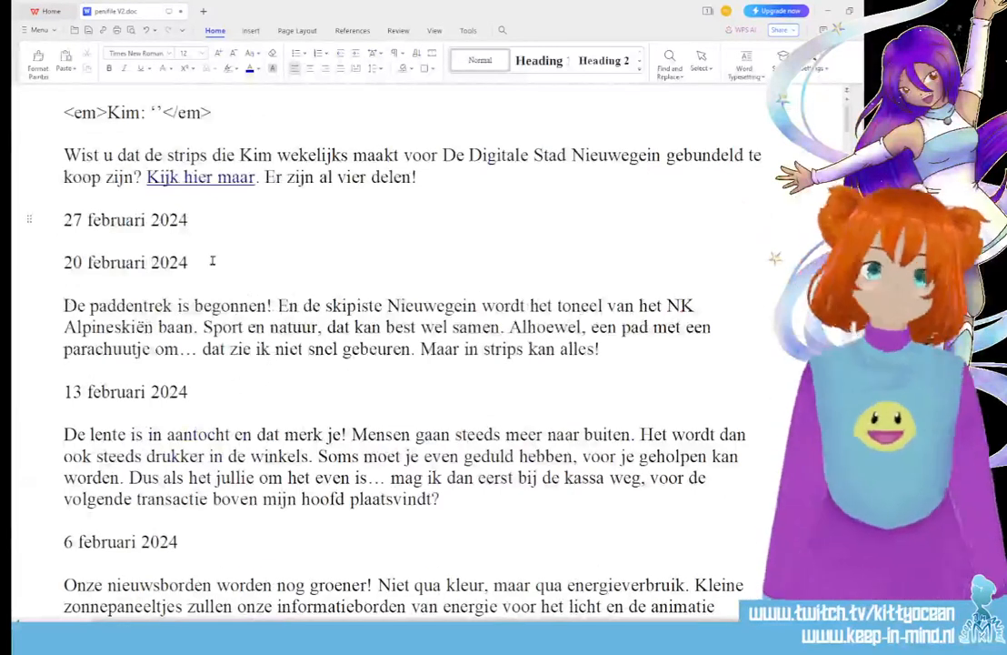
pyautogui.press('Return')
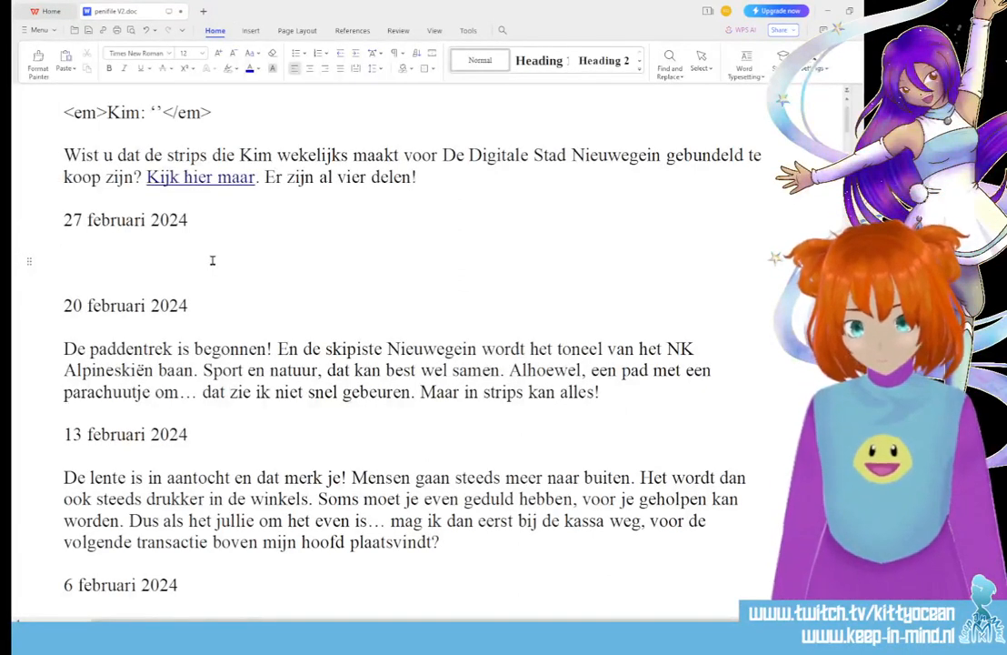
pyautogui.write('Ik zie ')
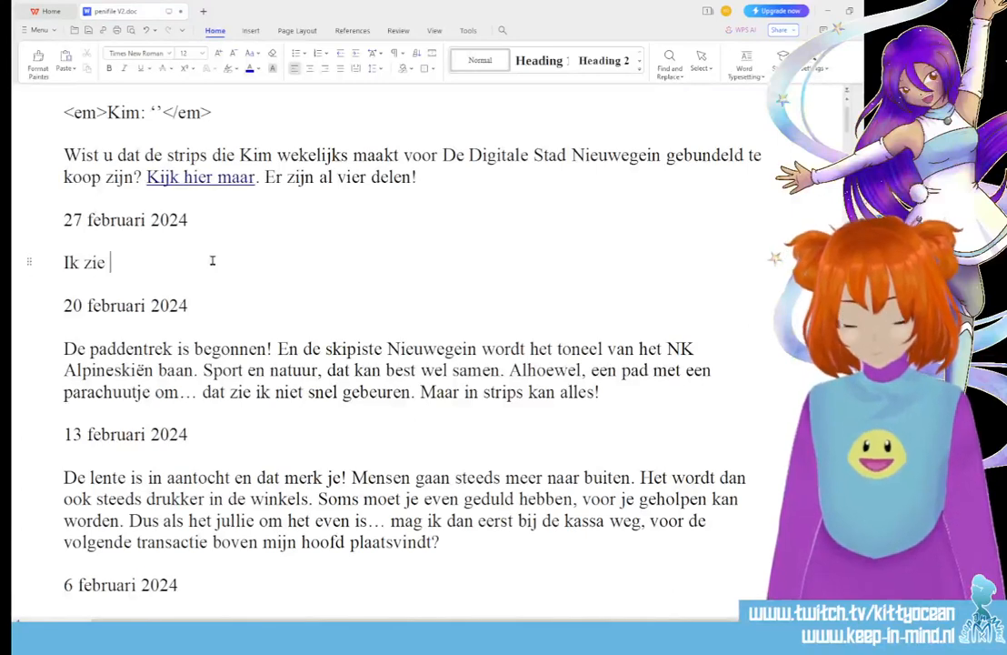
pyautogui.write('regelmatig mensen')
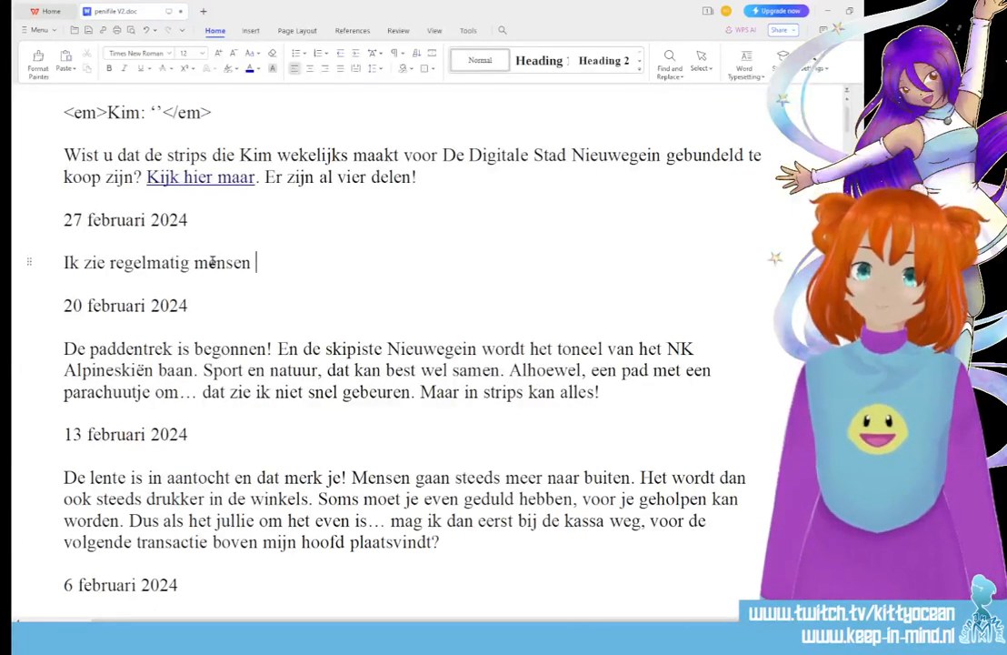
pyautogui.write('op de weg ')
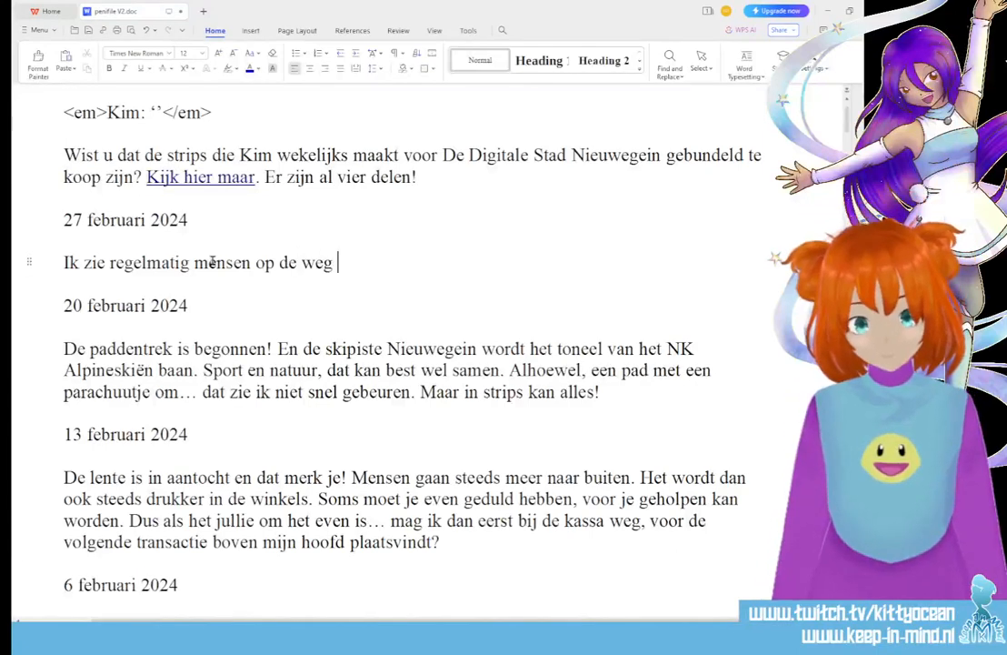
pyautogui.write('lopen')
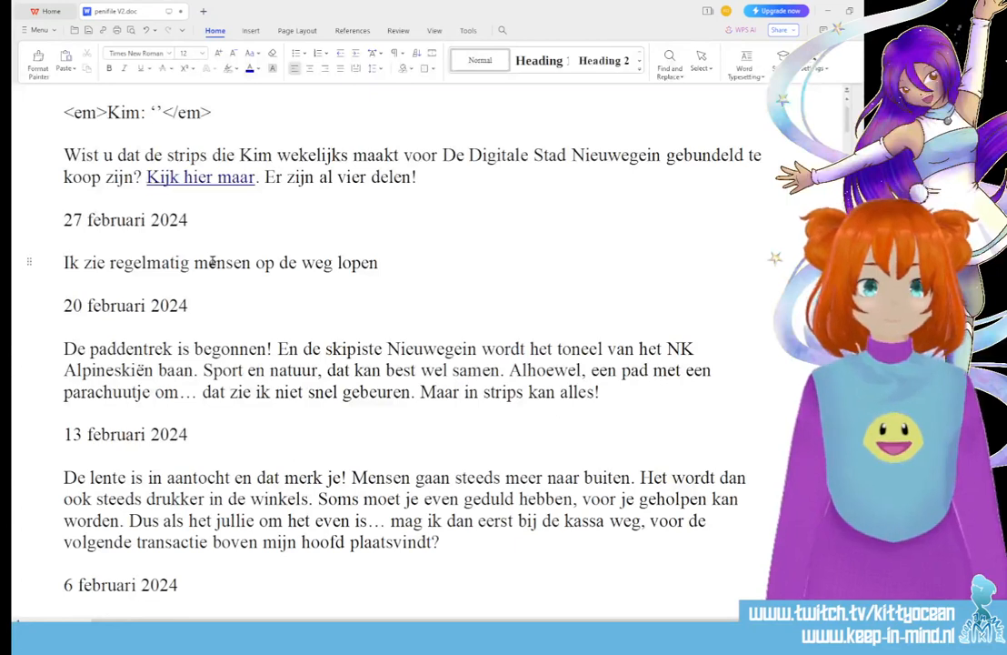
pyautogui.write('.')
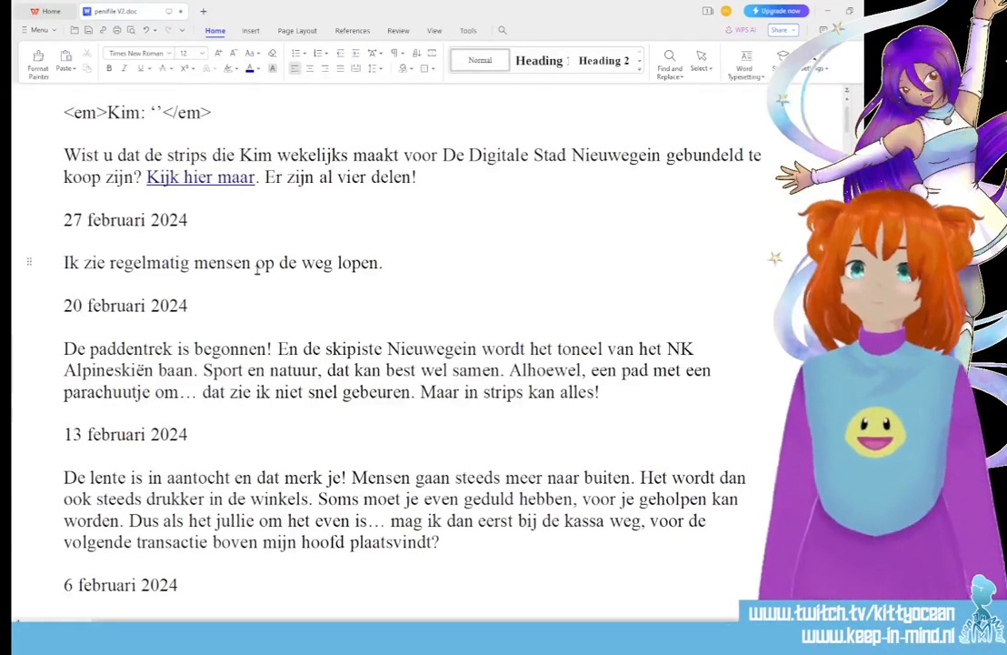
pyautogui.write(' En')
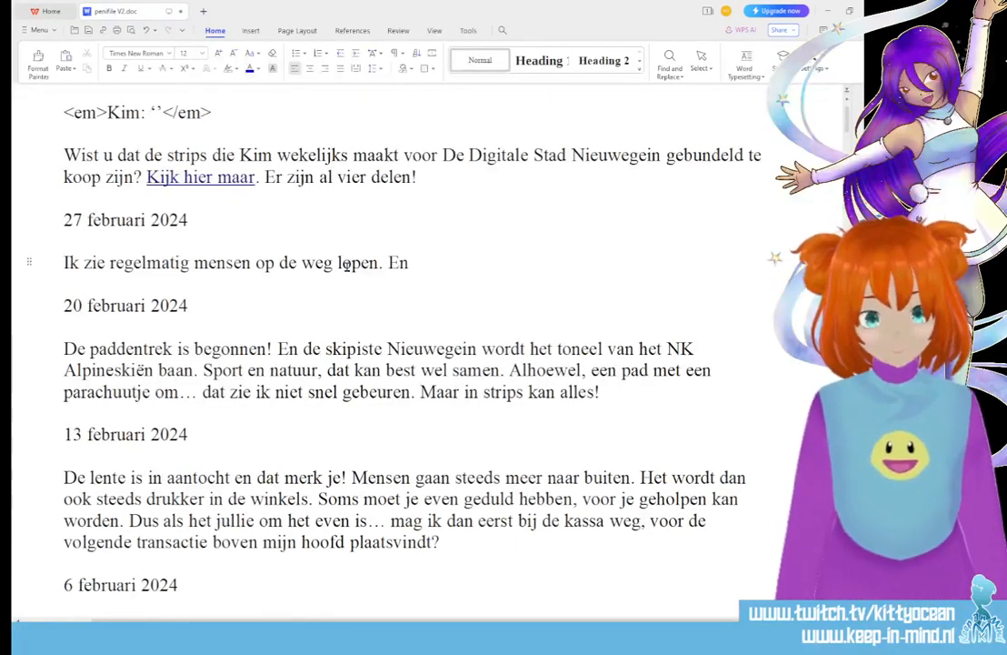
pyautogui.write(' niet lang')
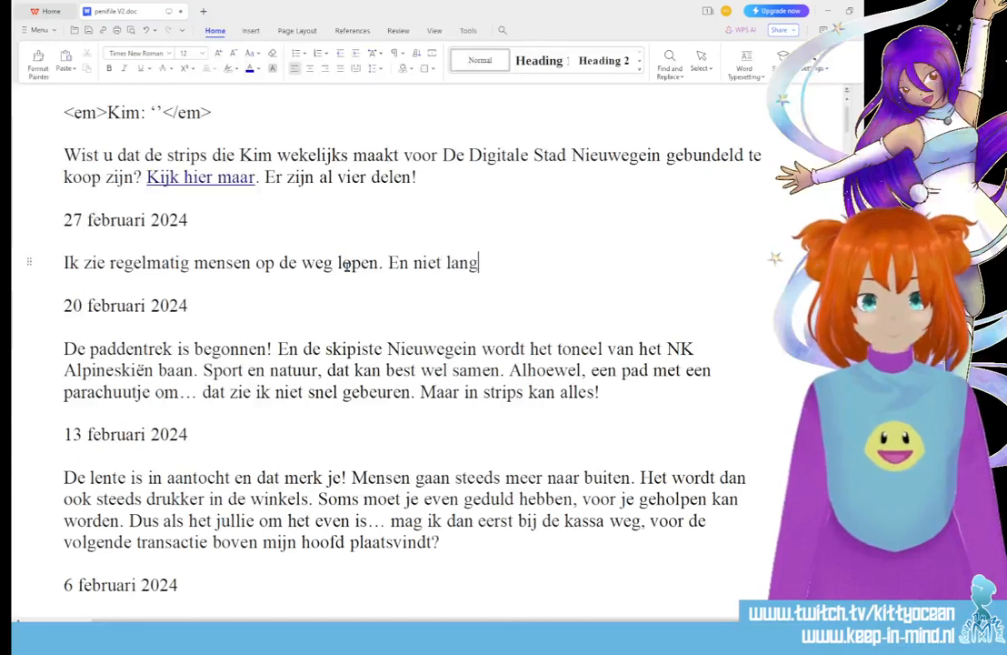
pyautogui.write('s de berm, ')
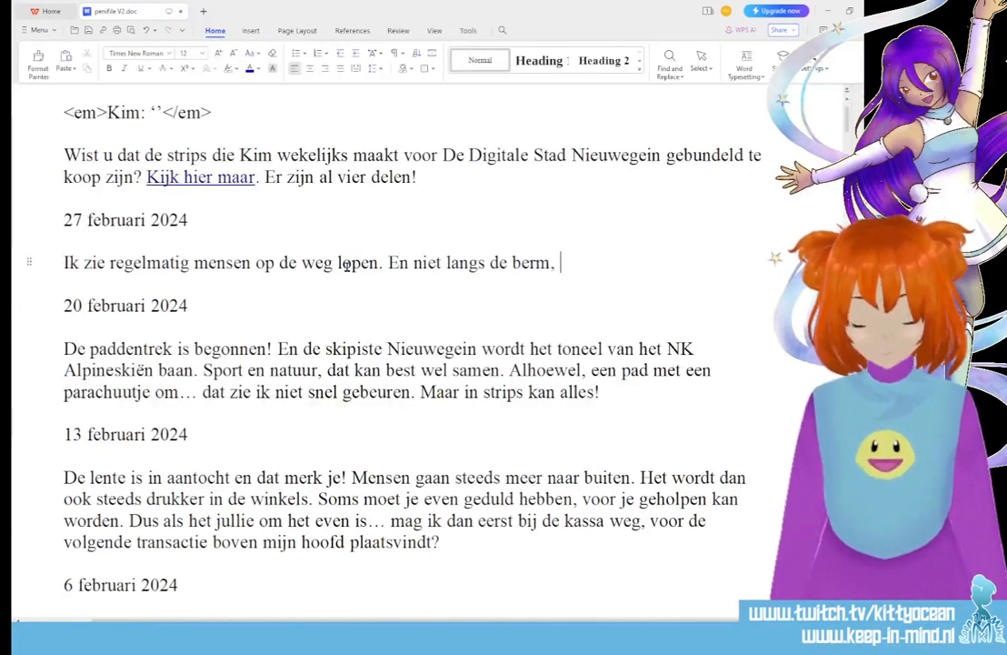
pyautogui.write('nee,')
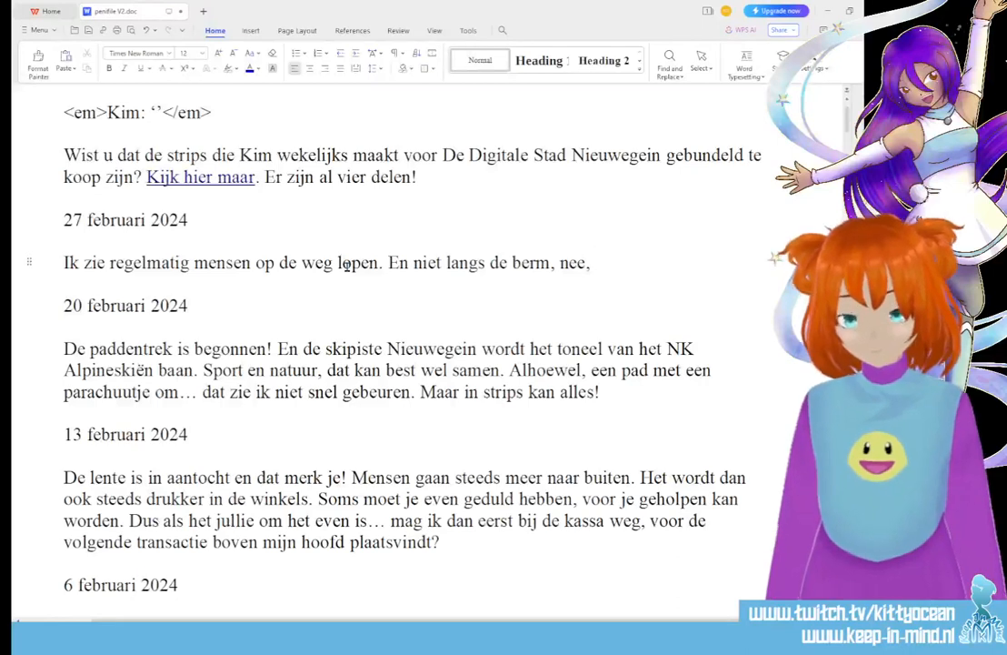
pyautogui.tripleClick(173, 261)
pyautogui.press('BackSpace')
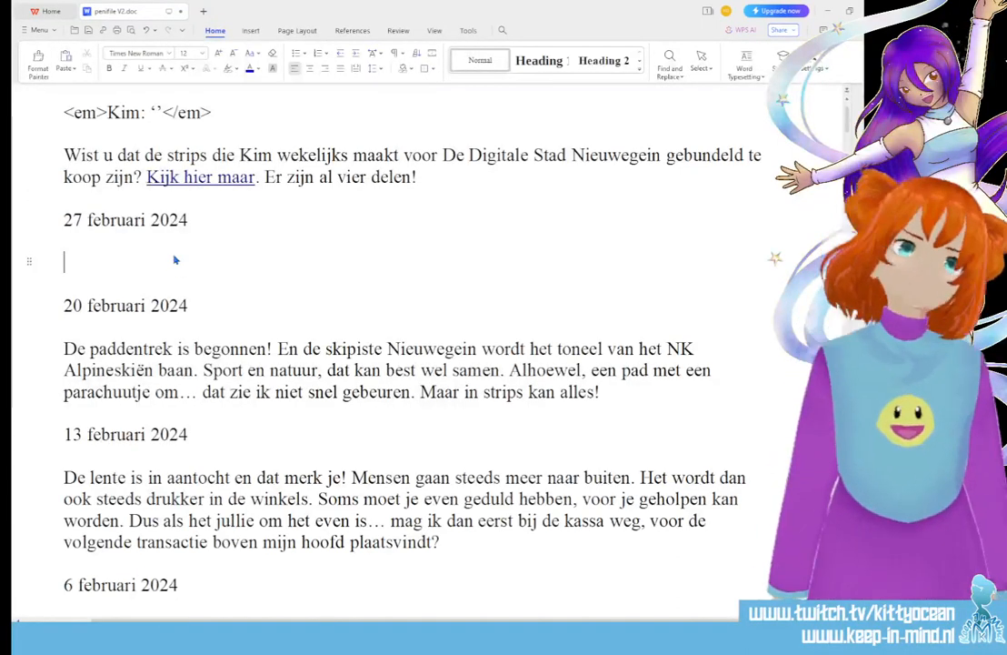
# Step: Begin the entry text under "27 februari 2024" with "Wist je dat we in Nieuwegein stoepen hebben? Gezien"
pyautogui.write('Wist je dat we')
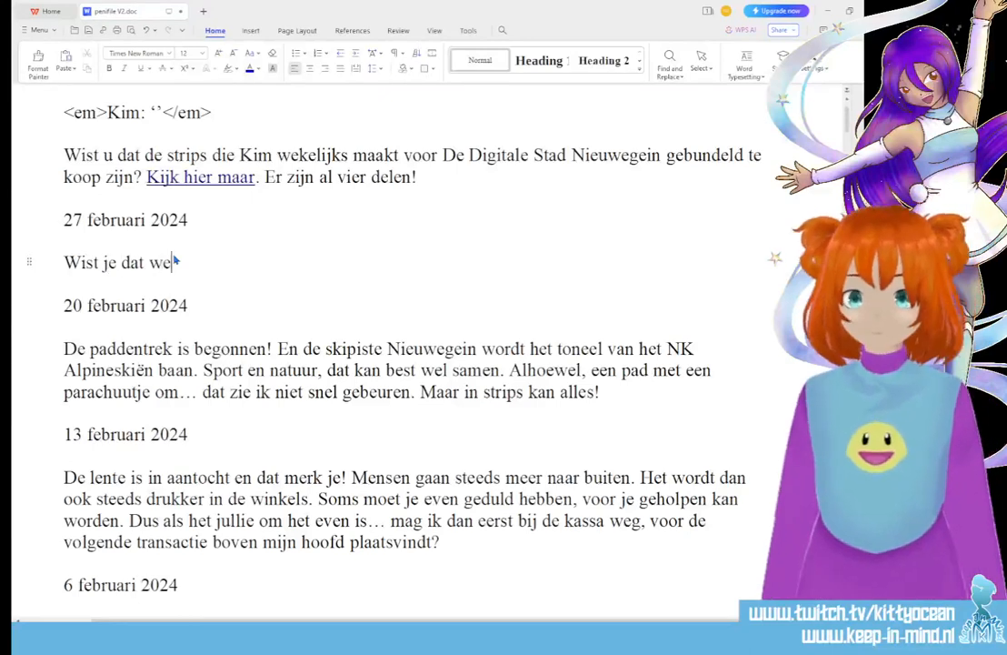
pyautogui.write(' m Nieuwegein ste')
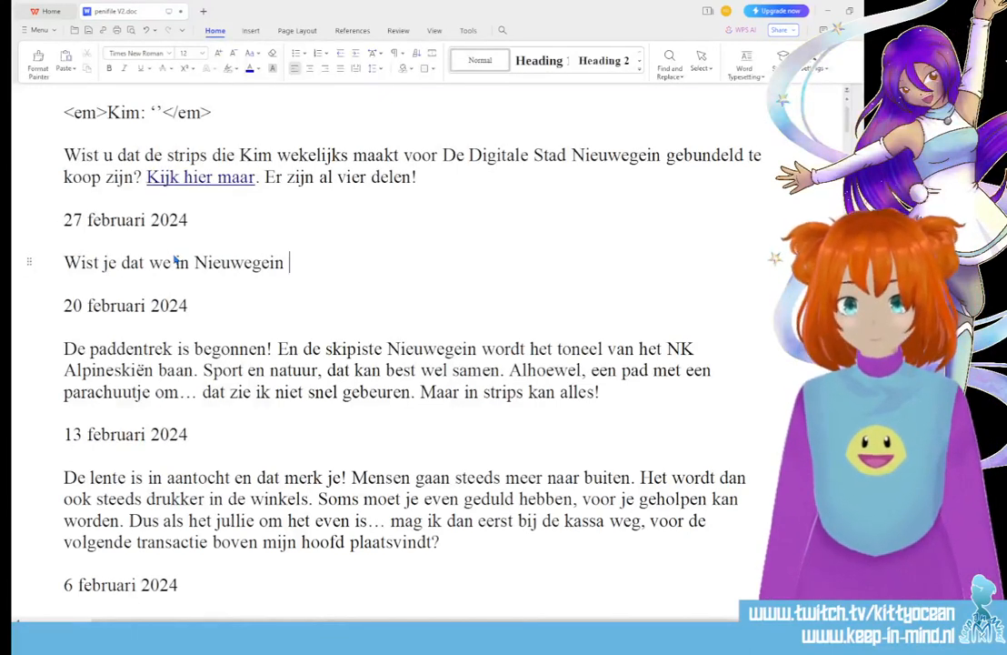
pyautogui.press('BackSpace')
pyautogui.write('oepen he')
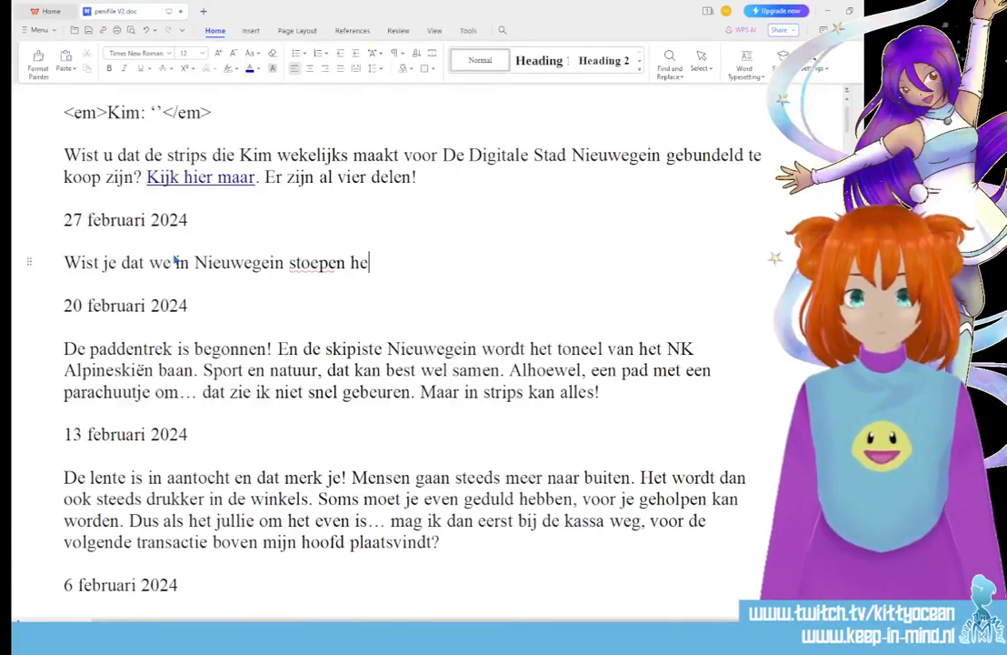
pyautogui.write('bben? Gezien ')
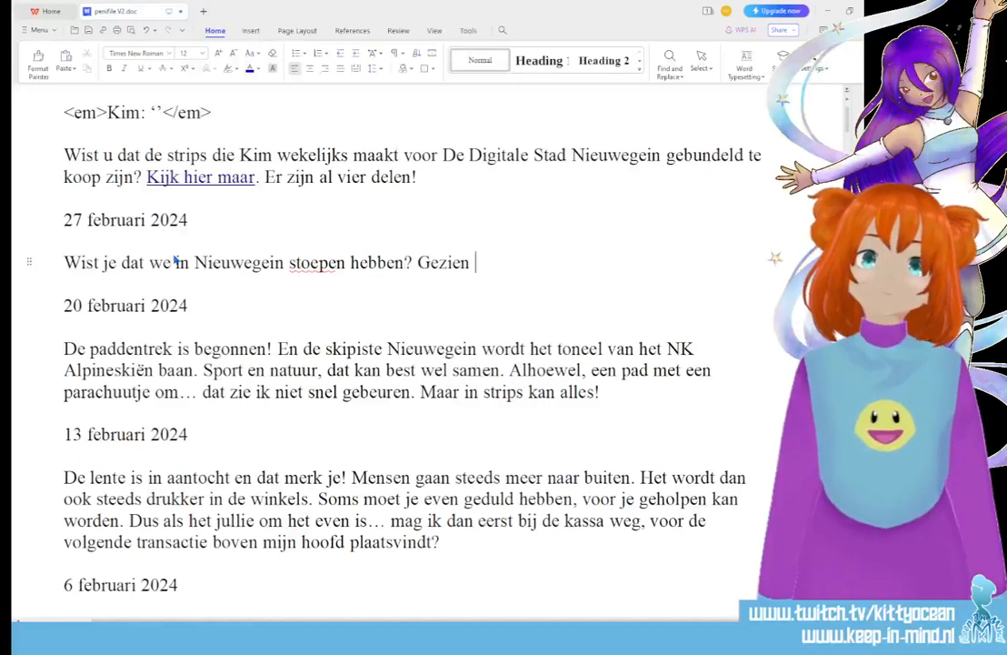
# Step: Continue the second sentence of the entry with "hoe vaak mensen midden op de weg lopen,"
pyautogui.write('hoe vaak mensen ')
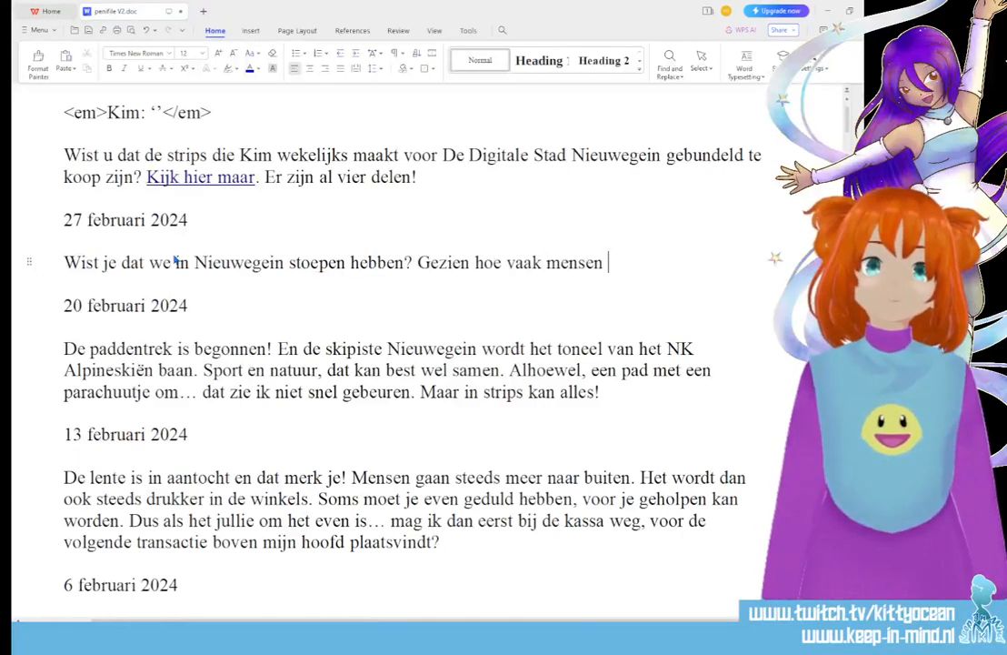
pyautogui.write('midde o')
pyautogui.press('BackSpace')
pyautogui.press('BackSpace')
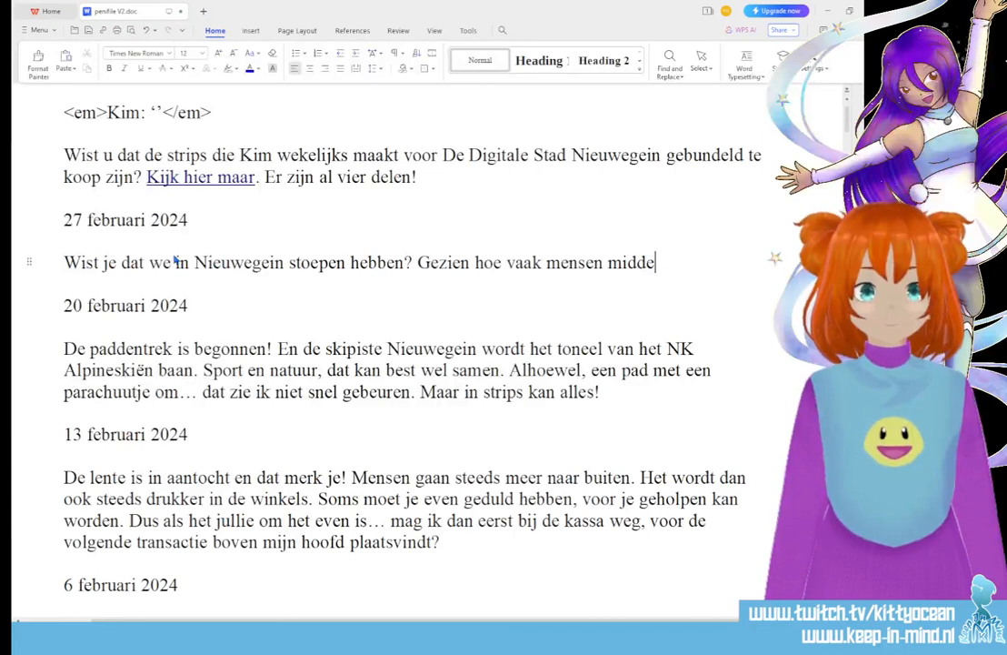
pyautogui.write('n op de weg ')
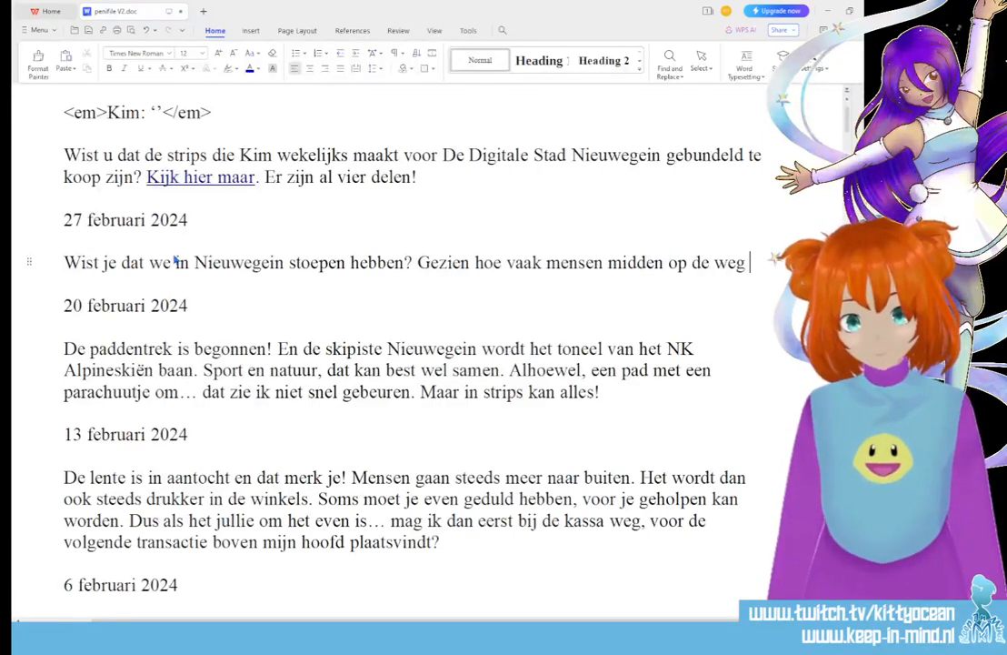
pyautogui.write('lopen, is')
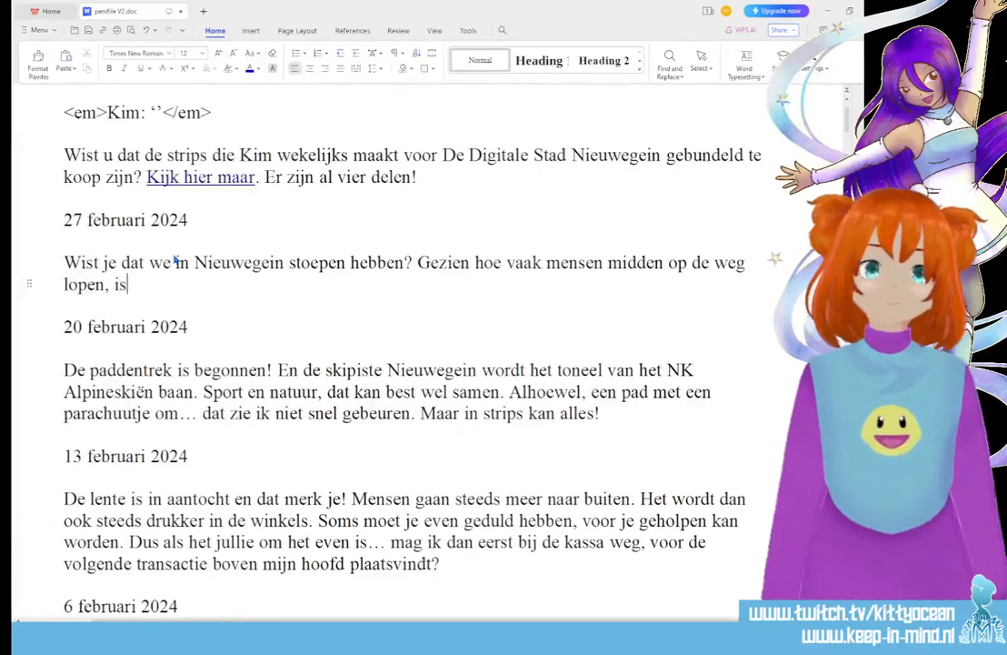
pyautogui.press('BackSpace')
pyautogui.press('BackSpace')
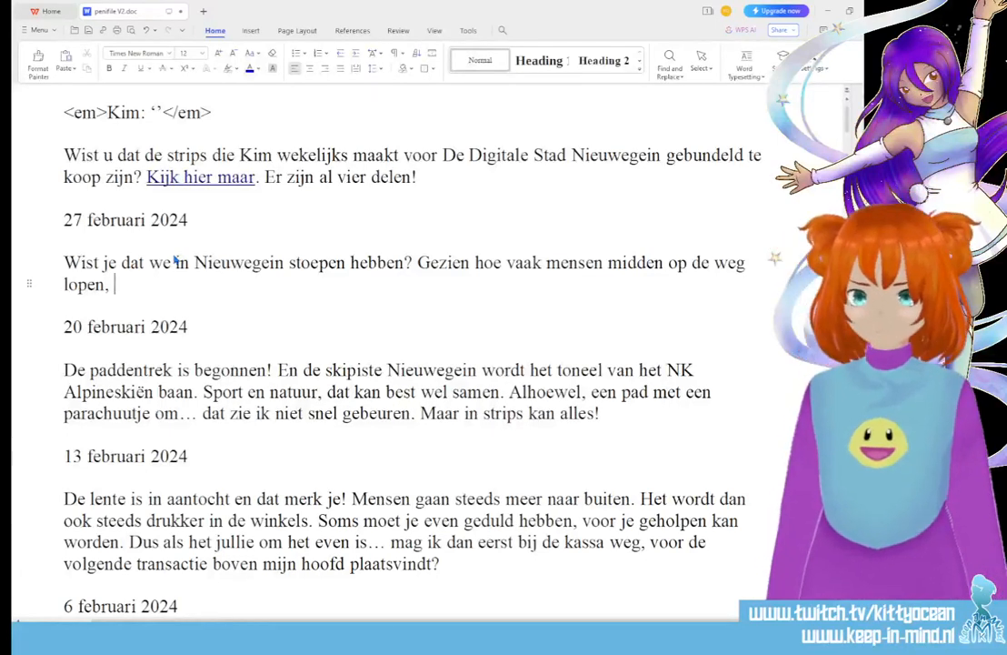
# Step: Complete the second sentence with "zou je denken dat men niet van het bestaan van deze paden zou afweten."
pyautogui.write('zou je denk')
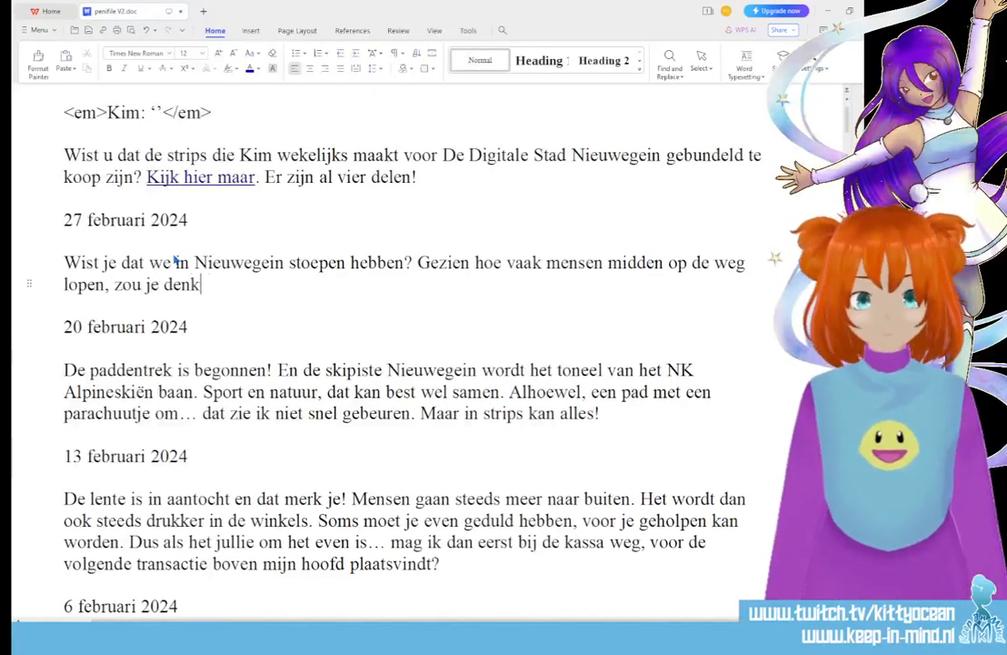
pyautogui.write('en dat men')
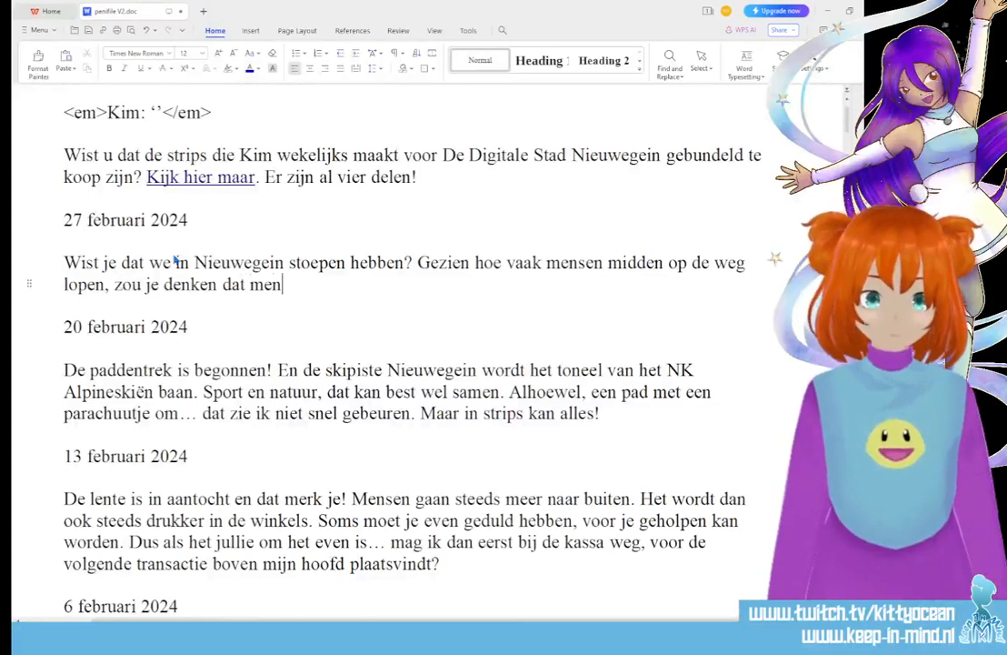
pyautogui.write(' niet van het be')
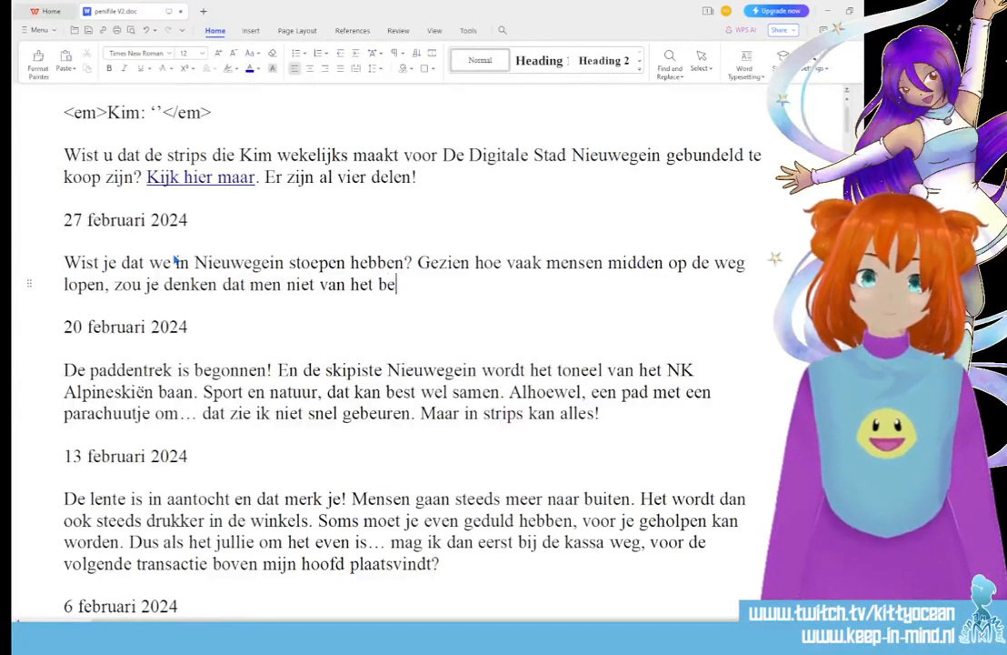
pyautogui.write('staan van de')
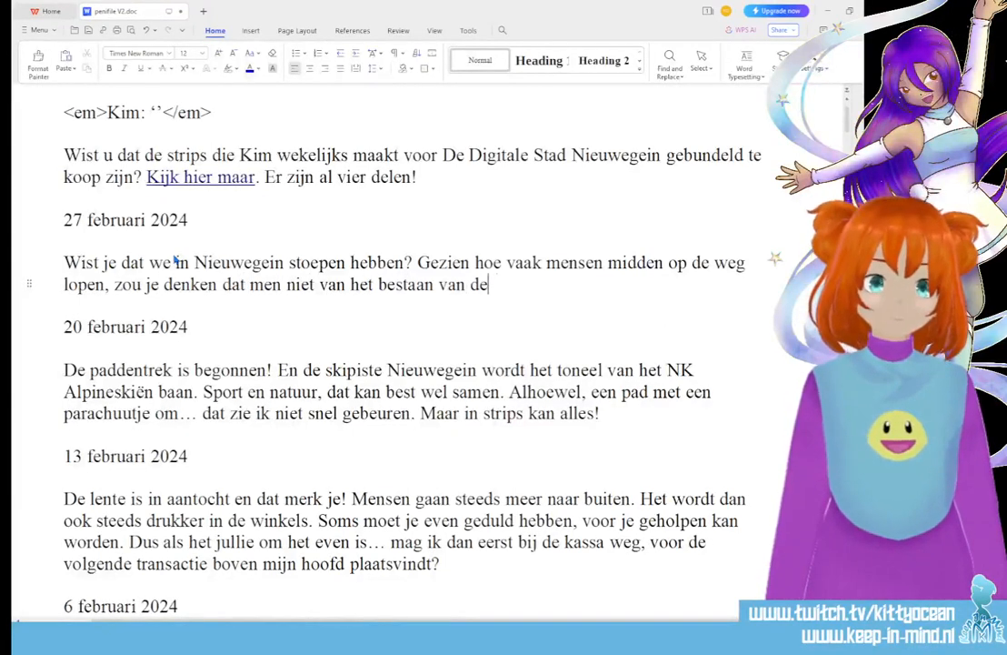
pyautogui.write('ze paden ')
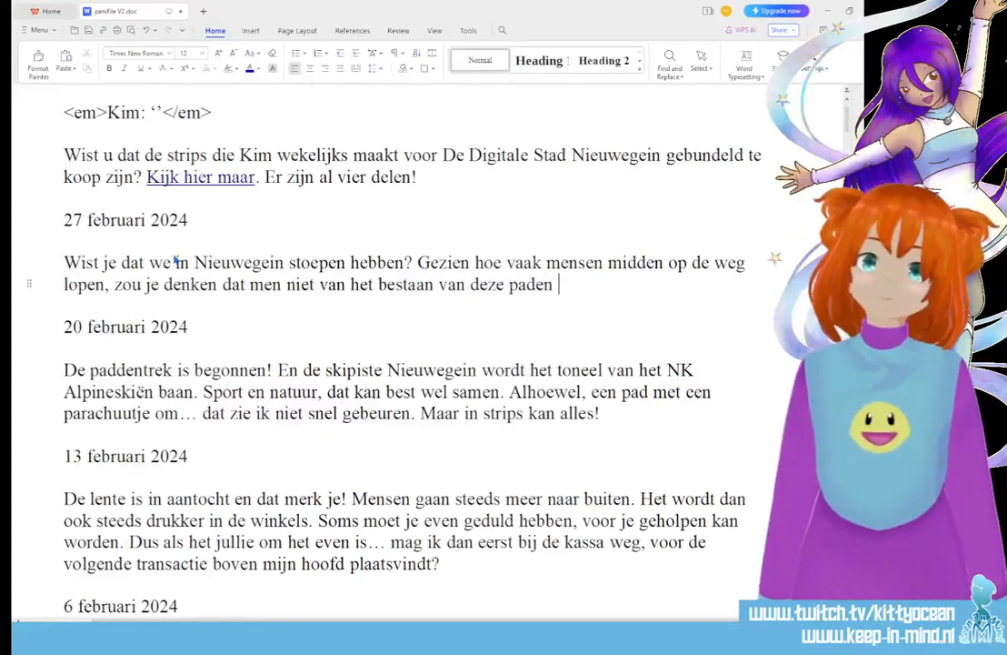
pyautogui.write('zou afweten.')
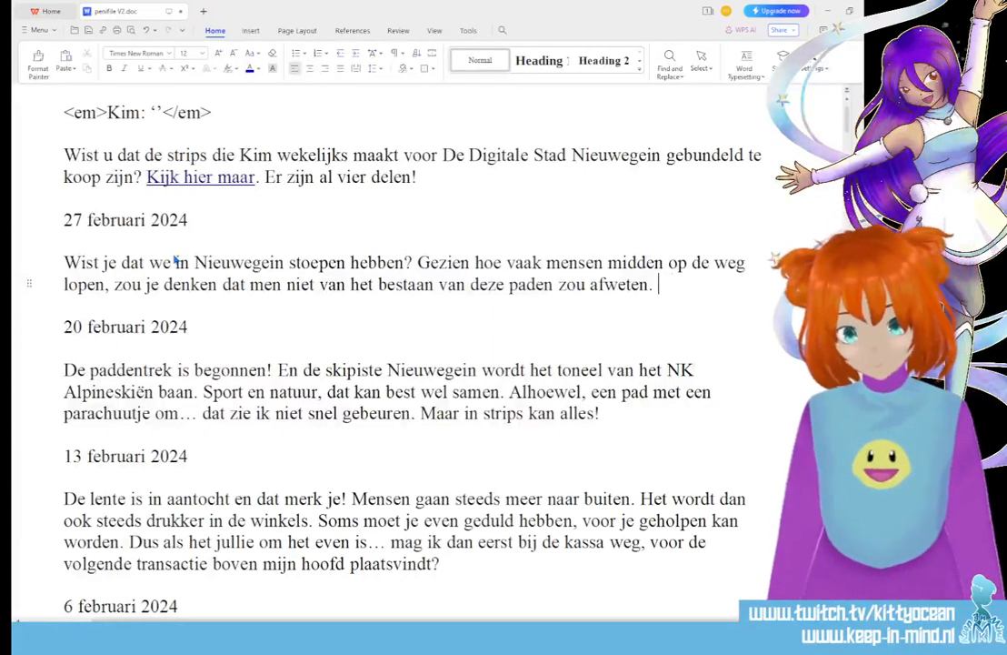
# Step: Add the sentence "Als er geen goed begaanbaar pad is, snap ik als je langs de berm loopt." to the 27 februari entry
pyautogui.write(' Als er geen ')
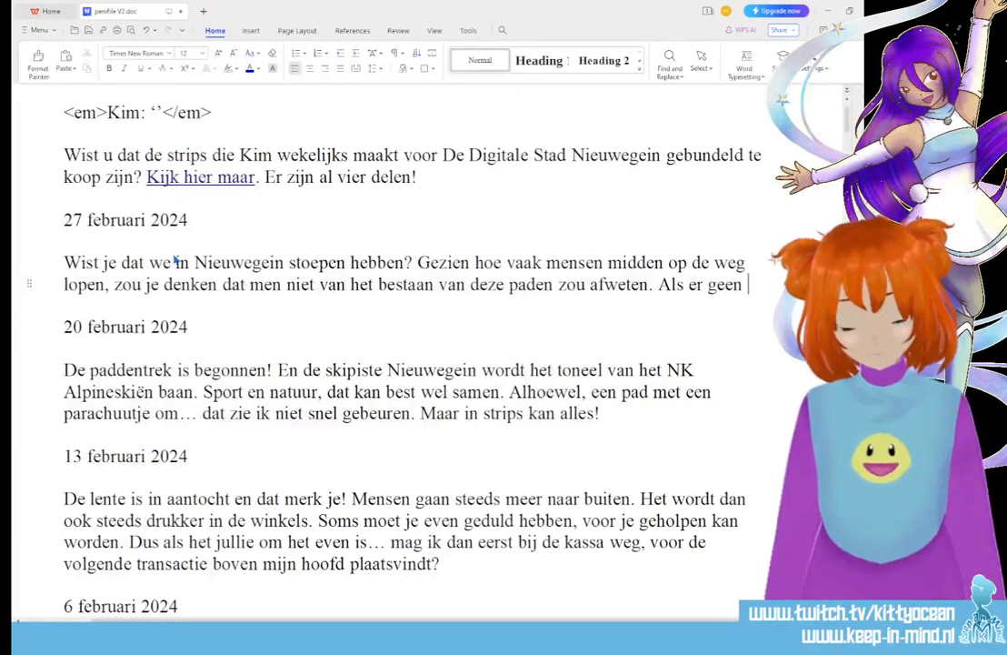
pyautogui.write('goed begaanb')
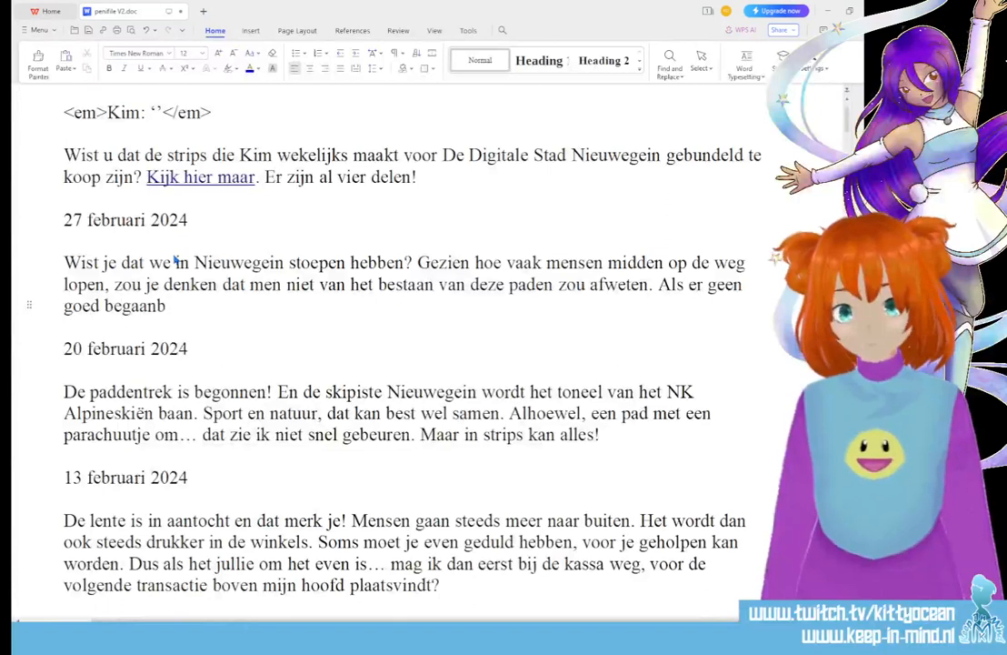
pyautogui.write('aar pad is, ')
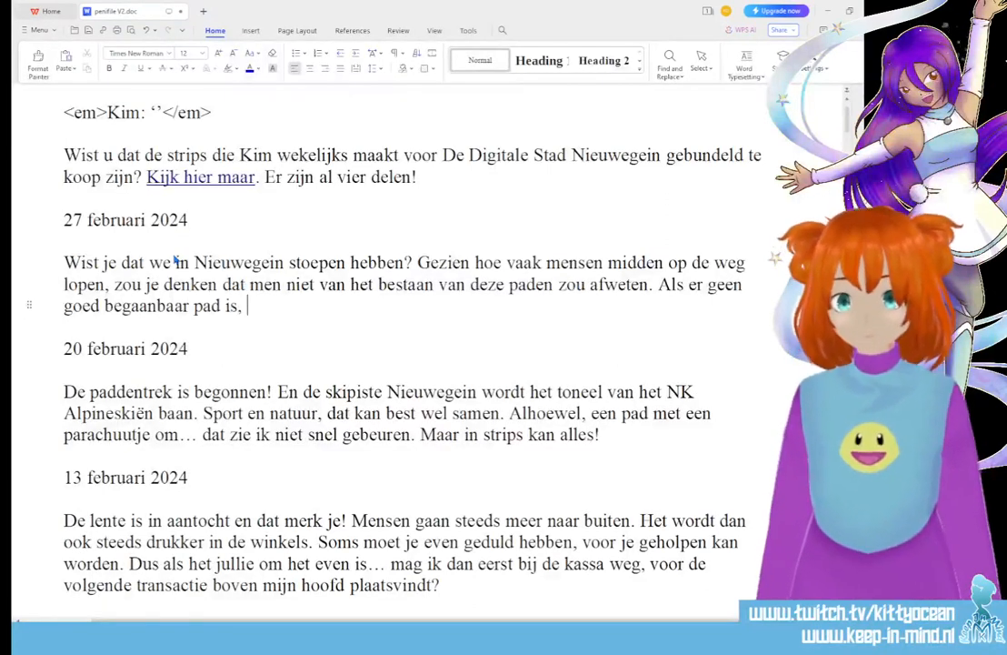
pyautogui.write('snap ik als ')
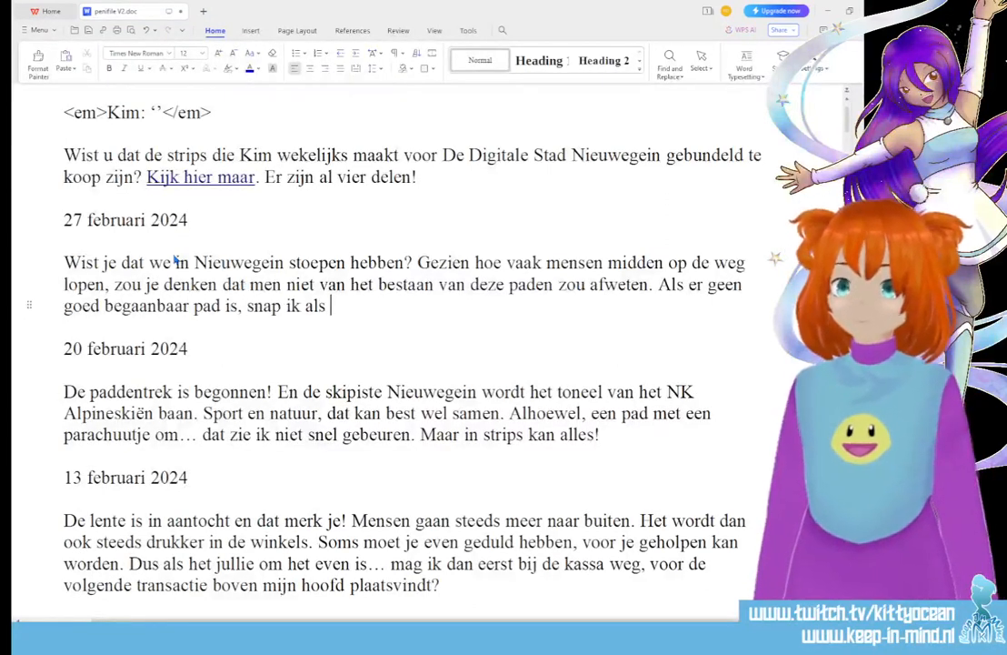
pyautogui.write('je langs')
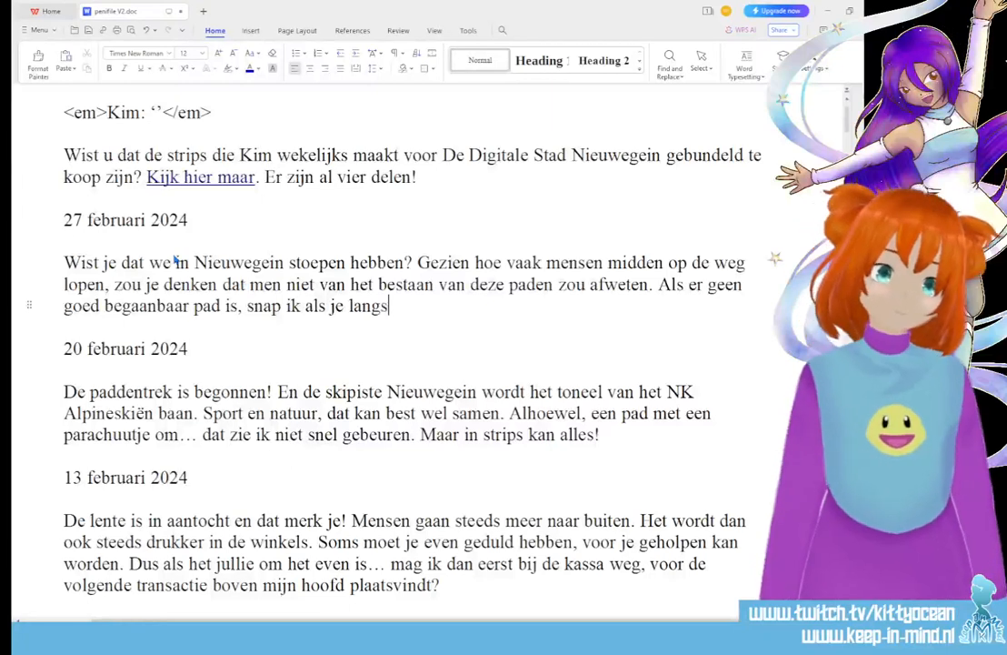
pyautogui.write(' de berm')
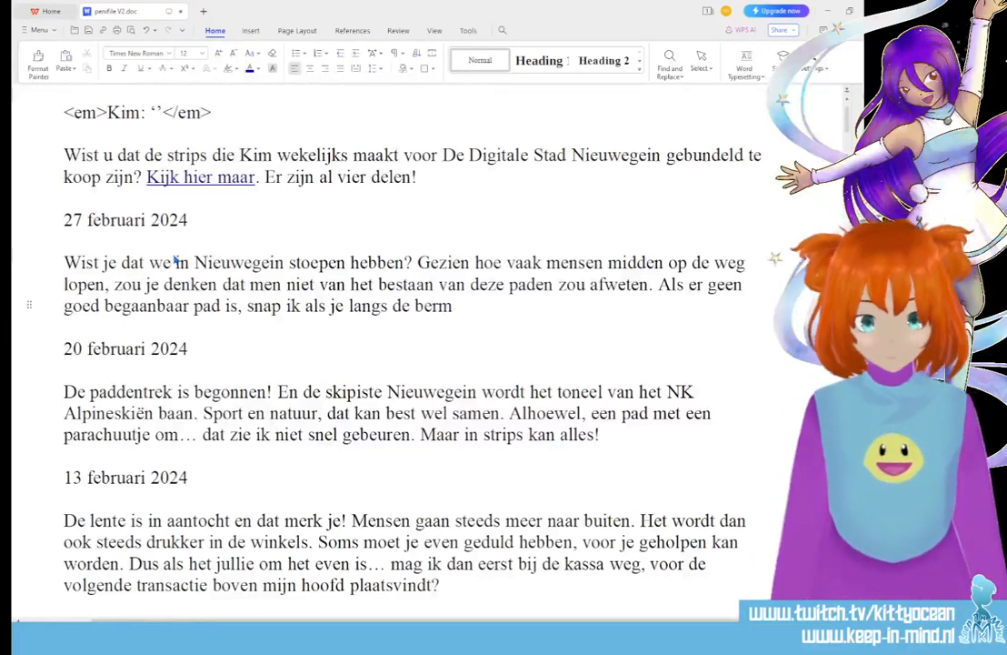
pyautogui.write(' loopt.')
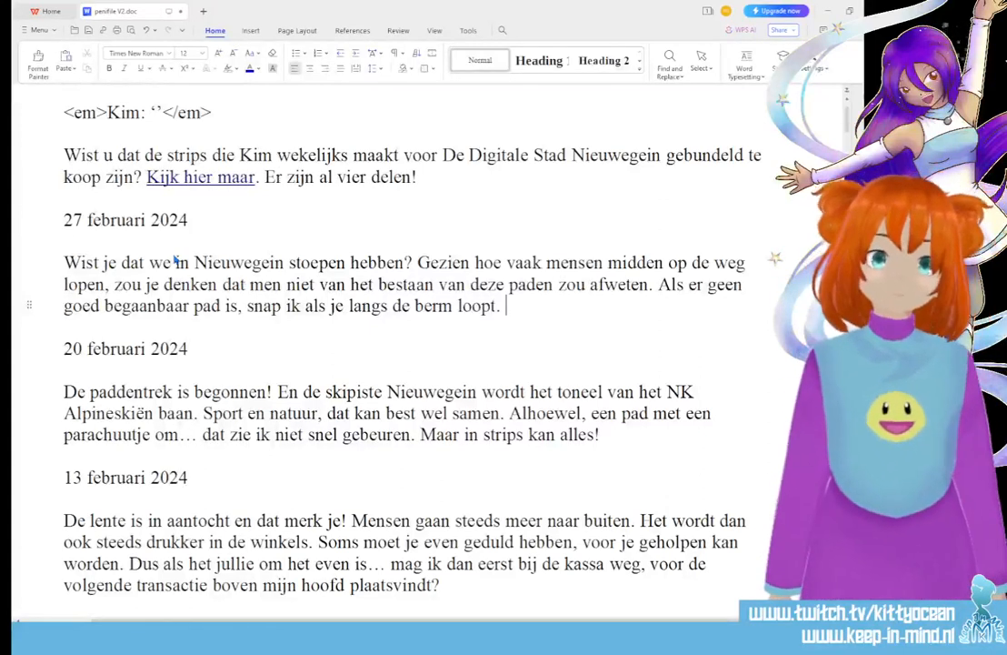
# Step: Continue with "Maar dat is heel vaak niet nodig. Dus laten we het onszelf makkelijk maken en de" and delete everything after "zou afweten."
pyautogui.write('Maar ')
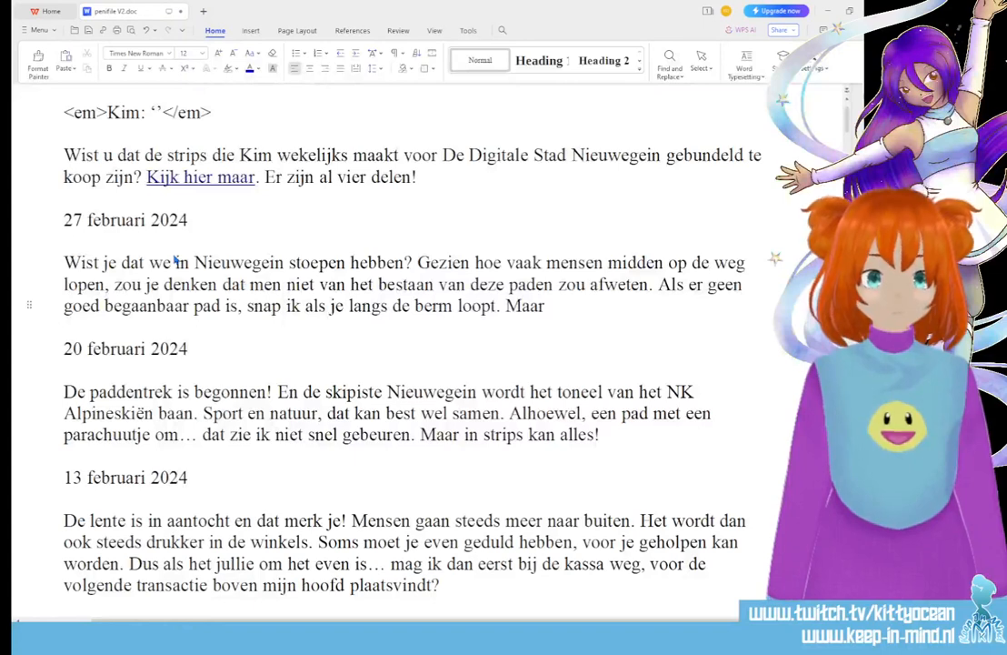
pyautogui.write('dat is')
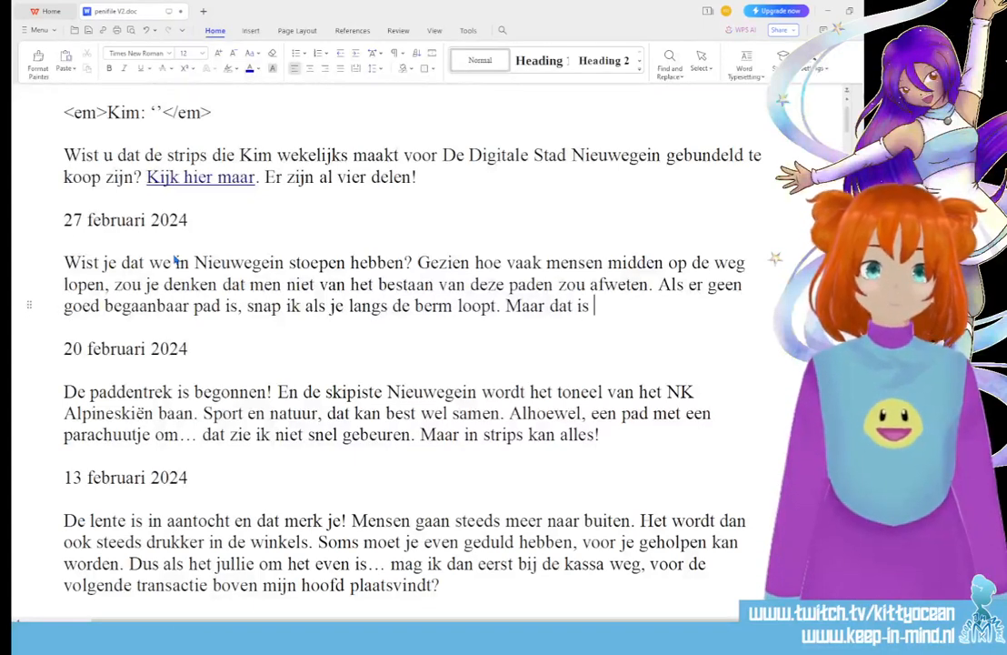
pyautogui.write(' heel vaak nie')
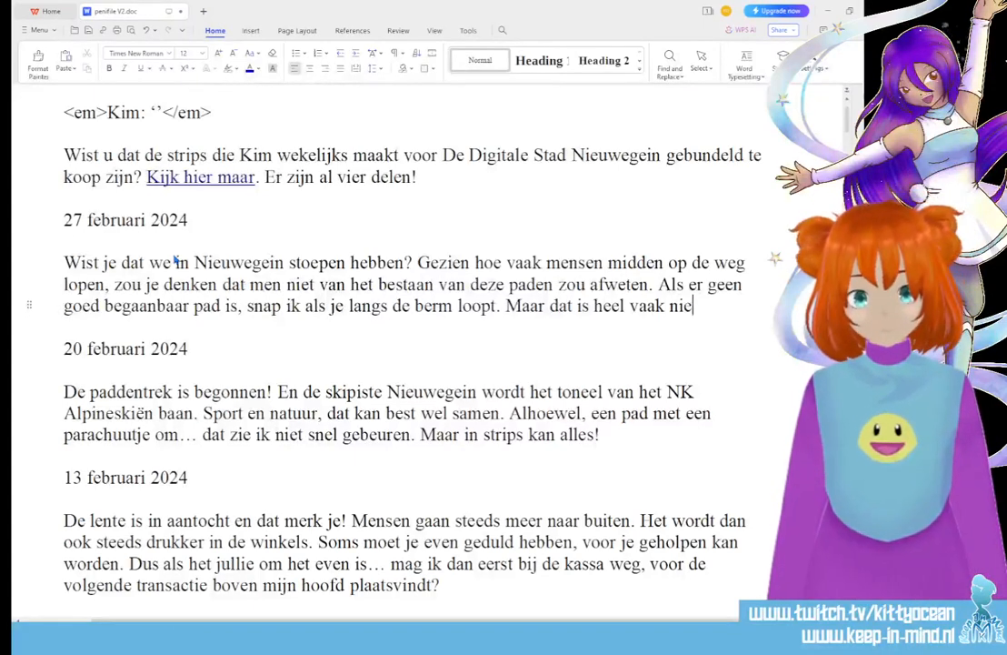
pyautogui.write('t nodig.')
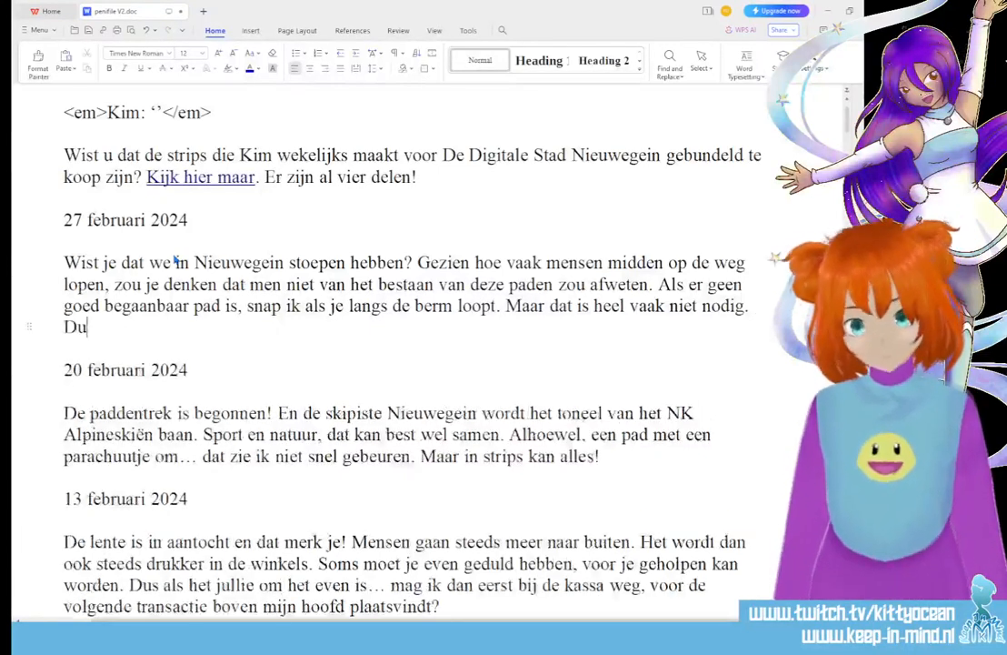
pyautogui.write('Dus laten we het on')
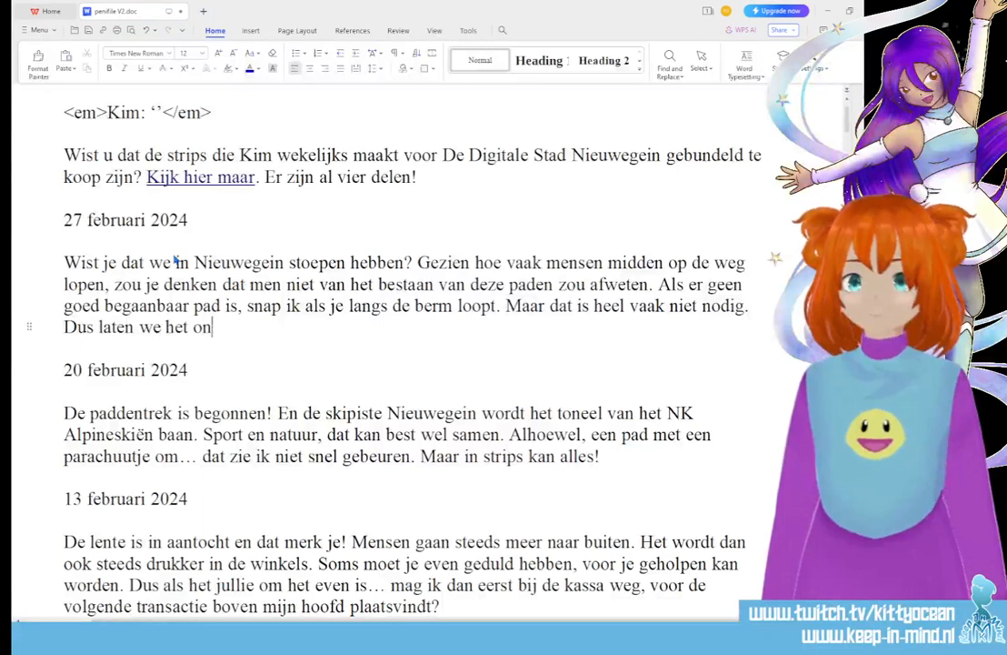
pyautogui.write('szelf makkelijk maken en de')
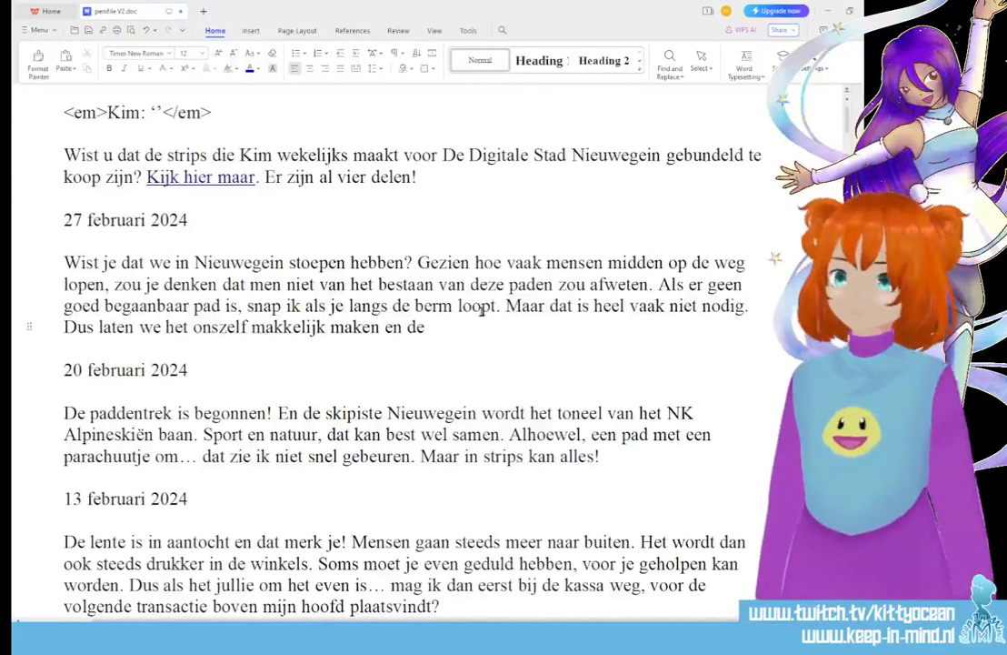
pyautogui.keyDown('shift'); pyautogui.click(662, 285); pyautogui.keyUp('shift')
pyautogui.press('BackSpace')
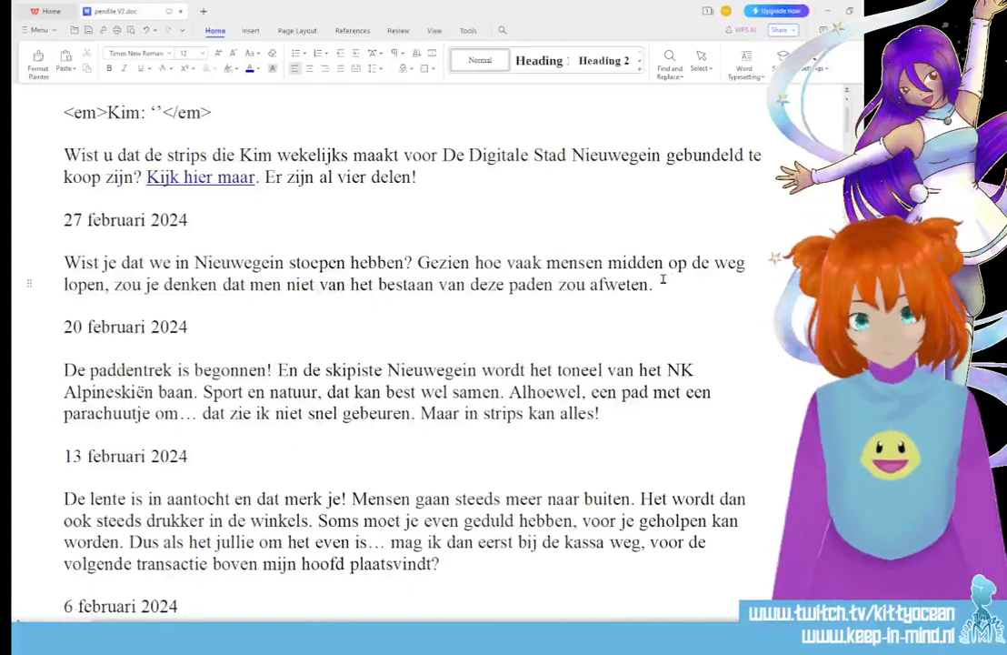
# Step: Add "Dus hierbij de mededeling: er zijn heel wat stoepen in Nieuwegein" after "zou afweten." in the 27 februari entry
pyautogui.write('Dus hierbij de mede')
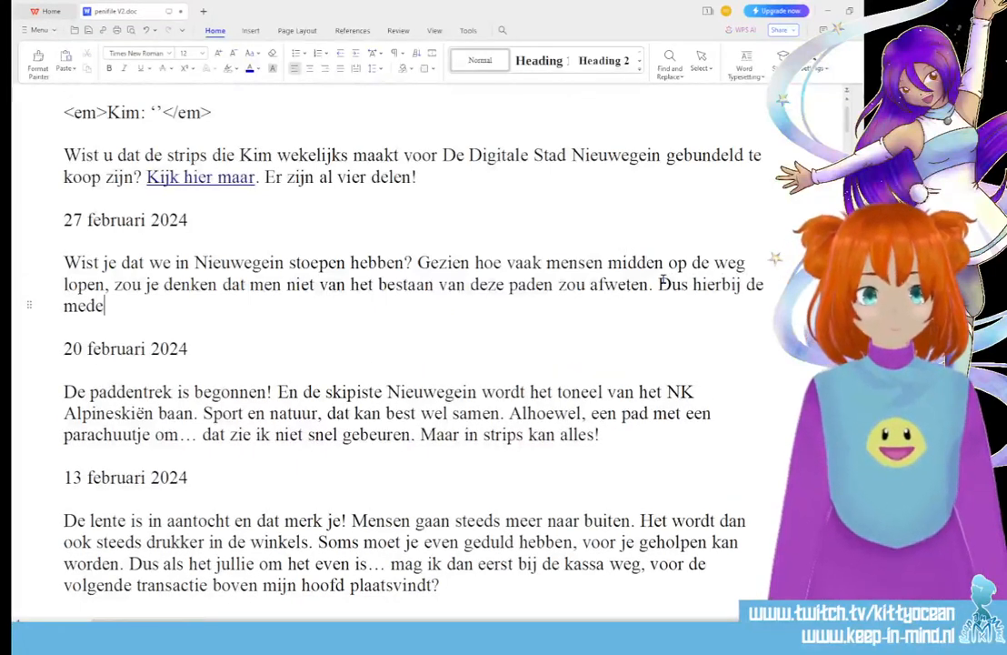
pyautogui.write('deling: er')
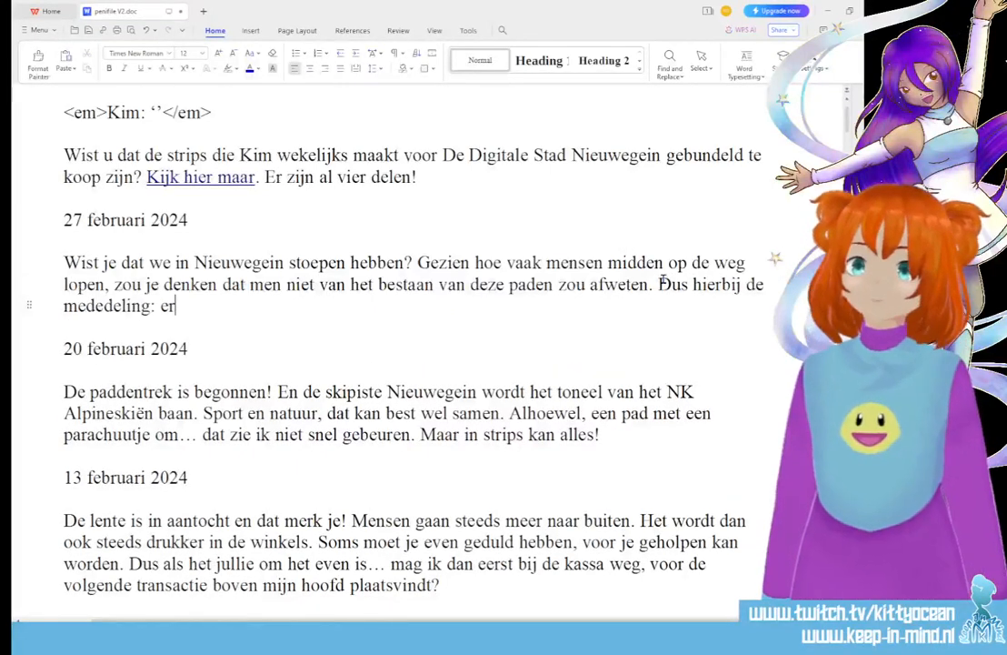
pyautogui.write(' zijn')
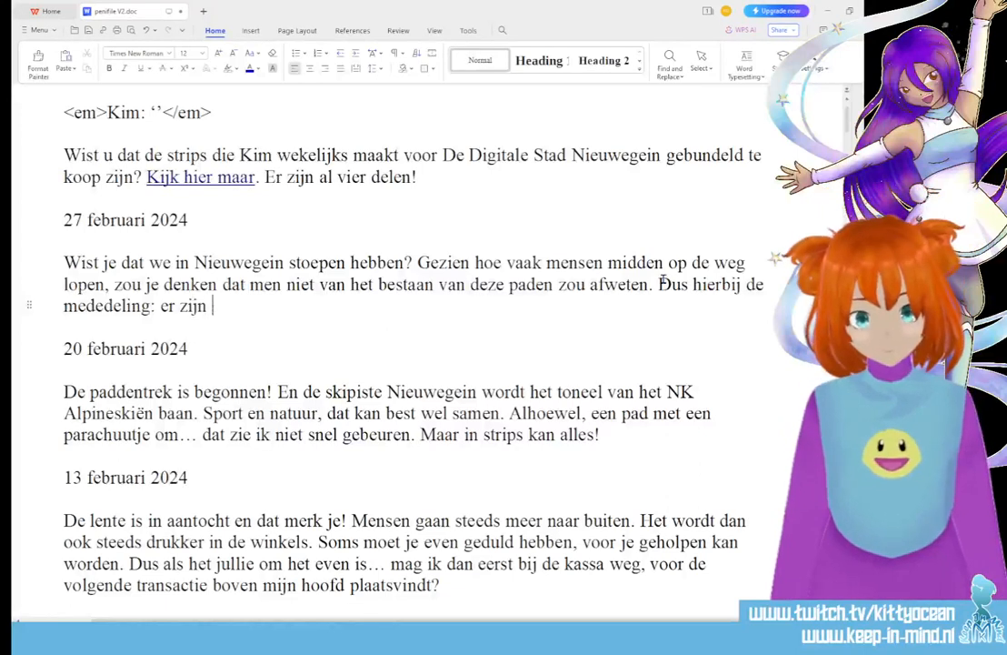
pyautogui.write(' heel wat sy')
pyautogui.press('BackSpace')
pyautogui.write('to')
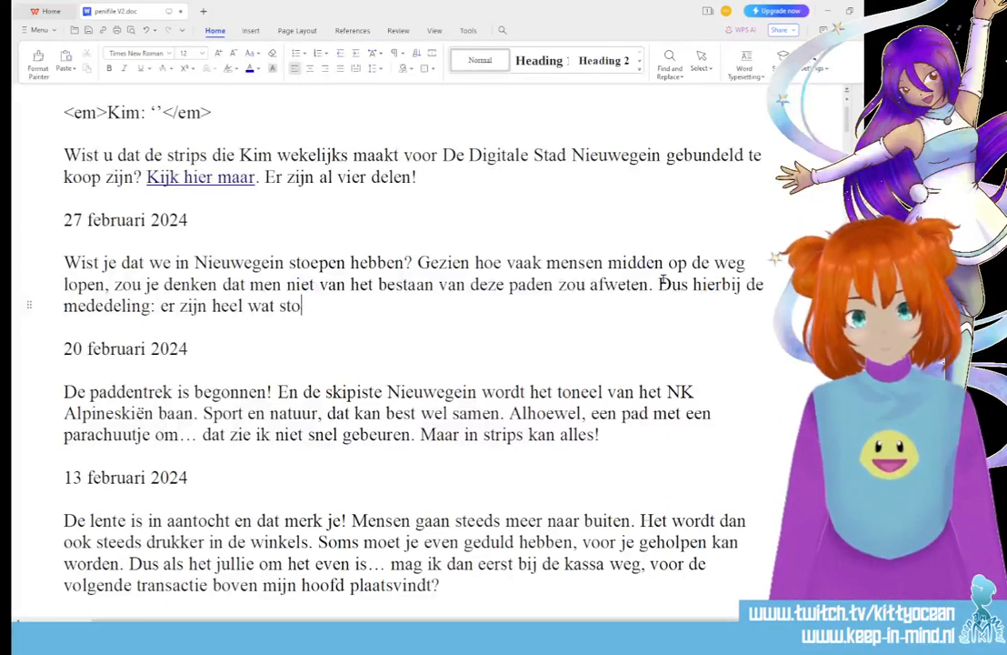
pyautogui.write('epen in Nie')
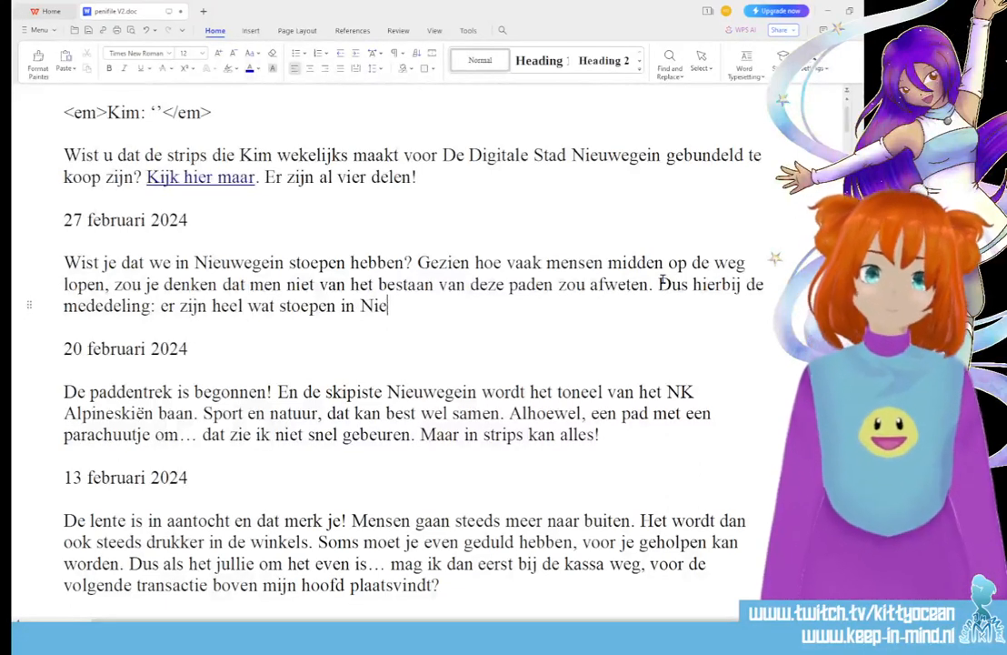
pyautogui.write('uwegein')
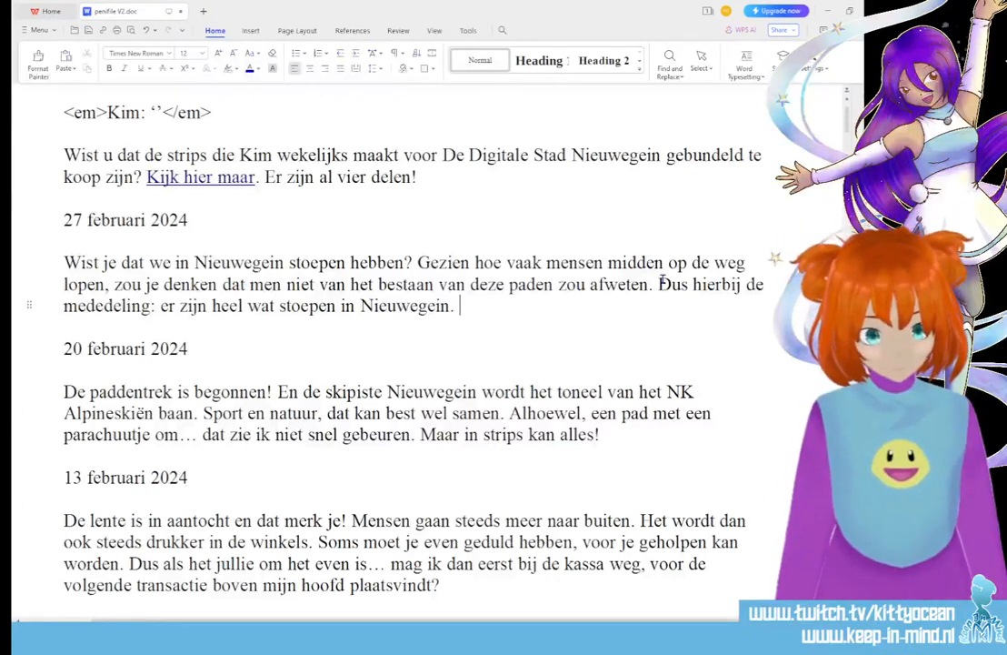
# Step: Finish the entry with the sentence "Weggebruikers zullen u dankbaar zijn!" and save the document
pyautogui.write('. Weggebru')
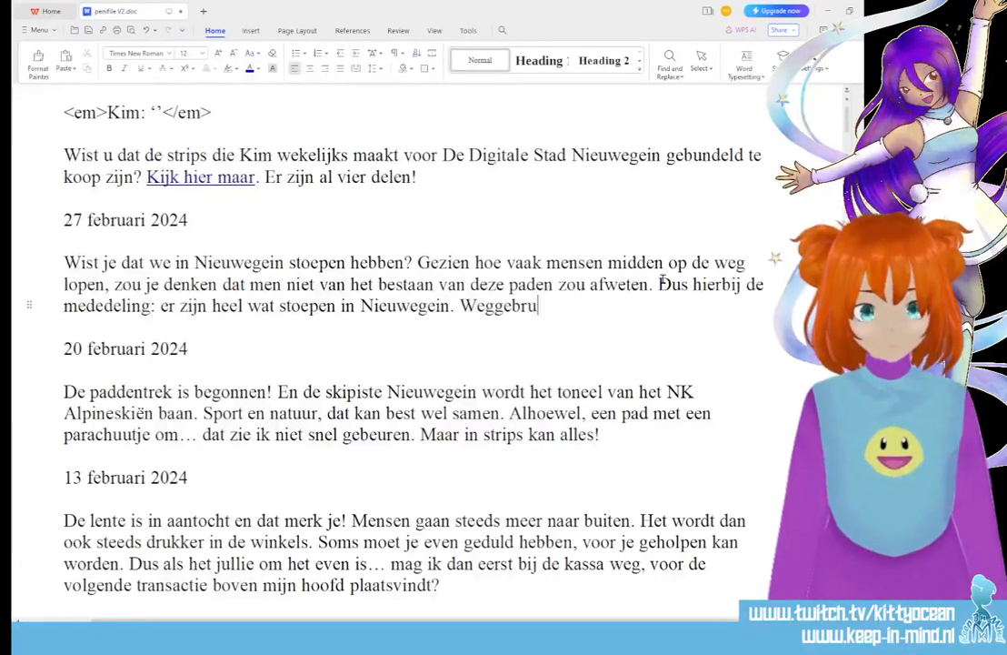
pyautogui.write('ikers zulle')
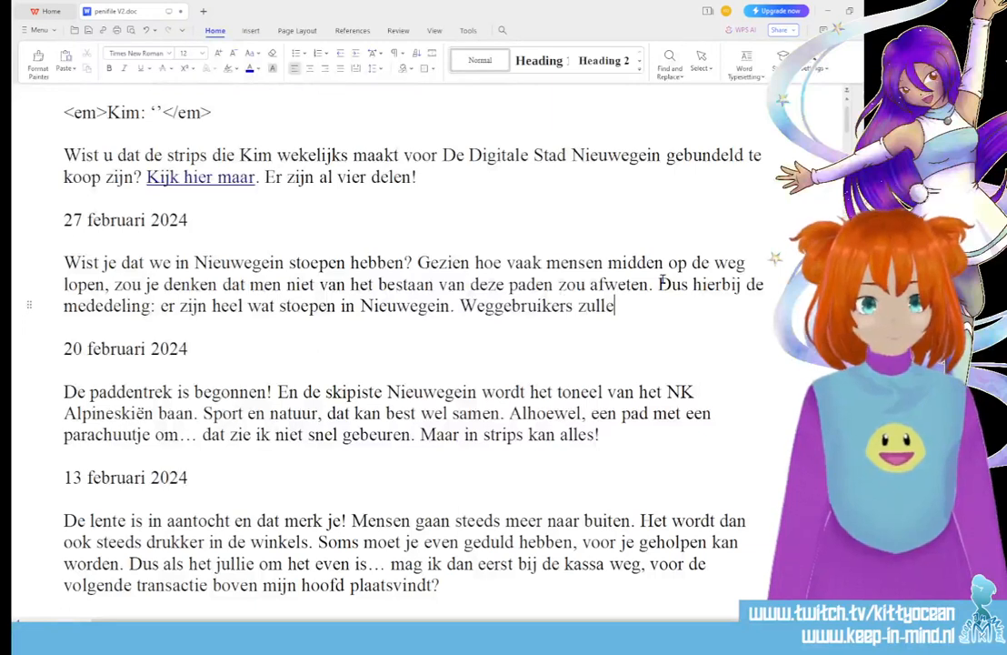
pyautogui.write('n u dankbaar zijn!')
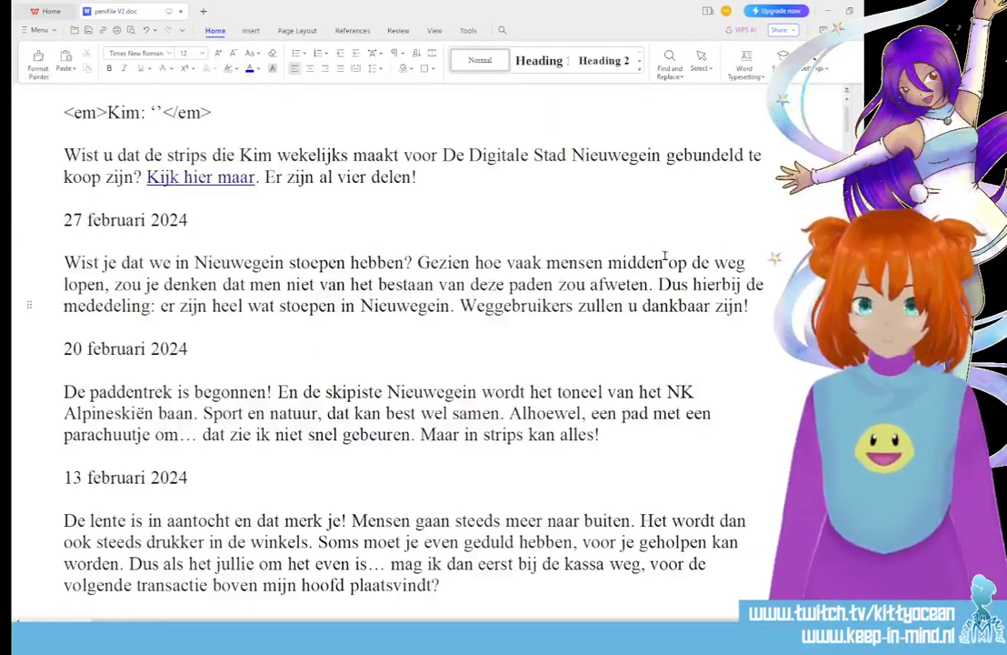
pyautogui.hotkey('ctrl', 's')
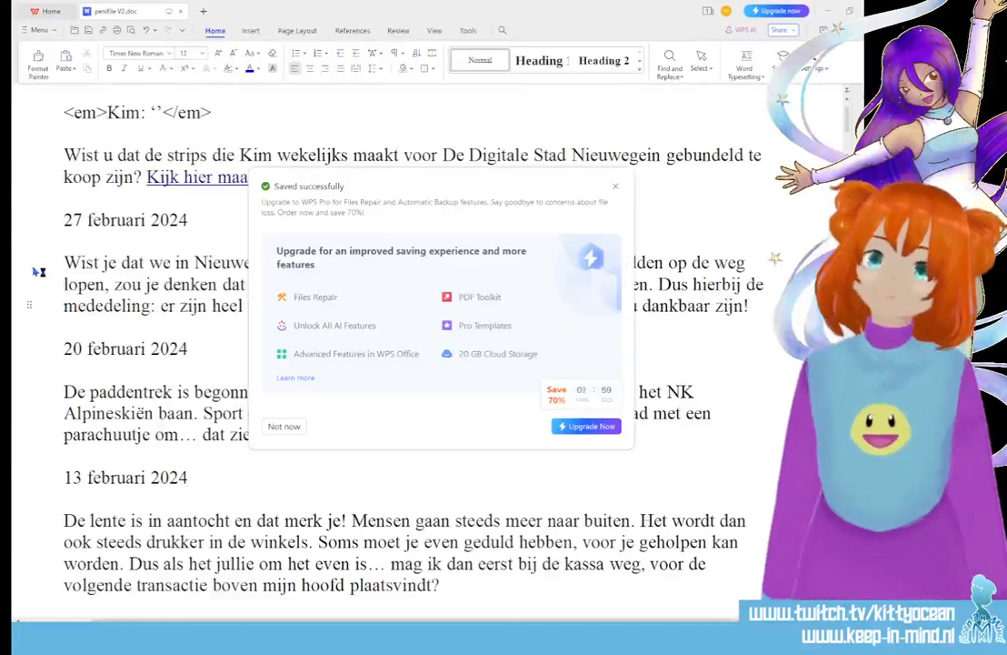
pyautogui.click(616, 190)
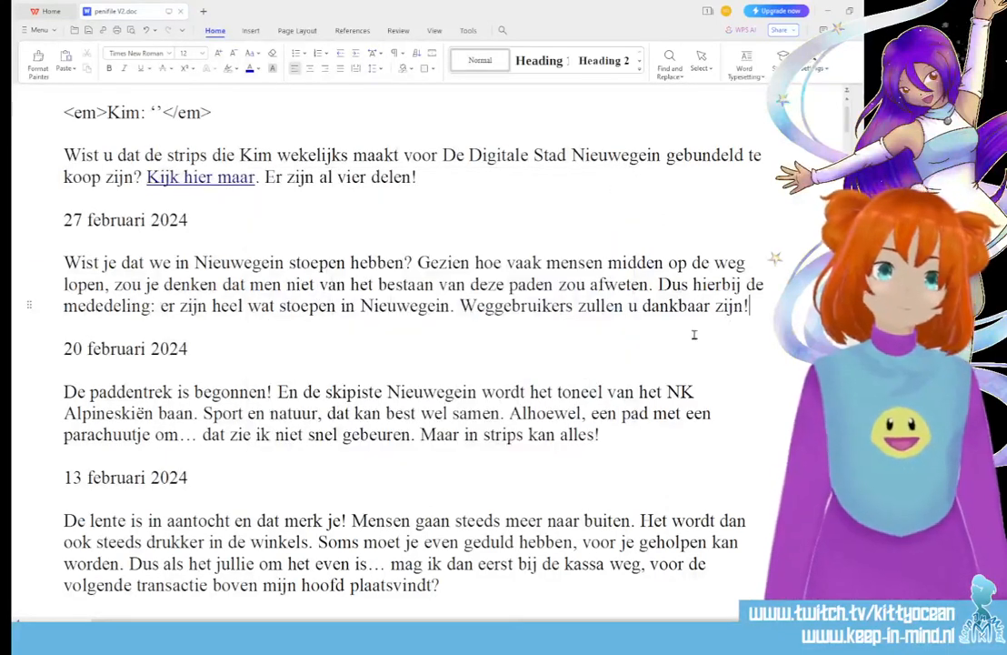
# Step: Replace "u" with "je" in the last sentence of the 27 februari entry
pyautogui.moveTo(749, 306); pyautogui.dragTo(62, 263)
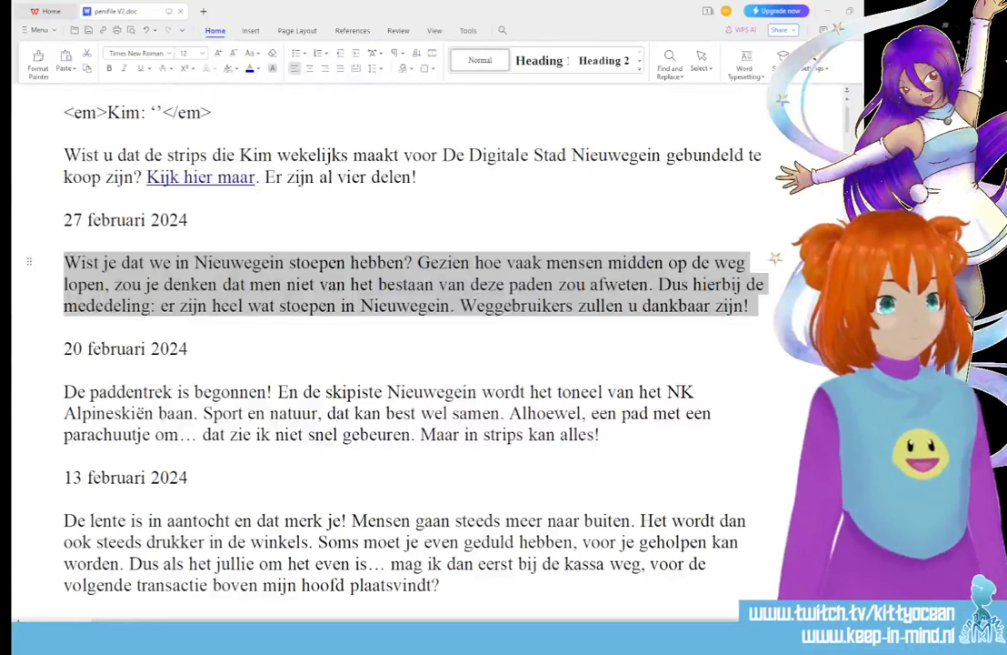
pyautogui.click(626, 306)
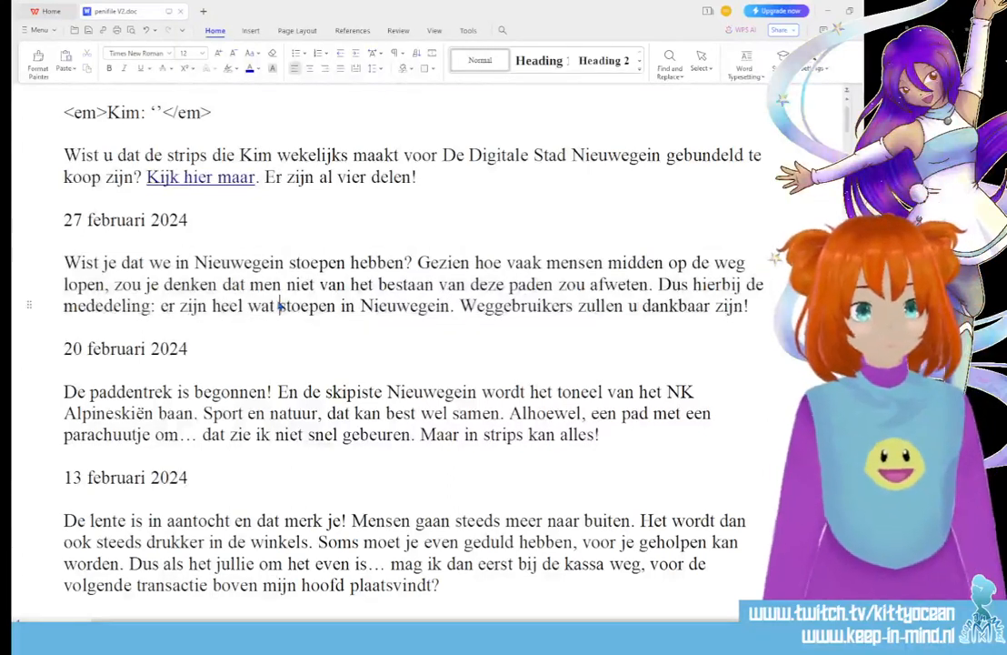
pyautogui.doubleClick(630, 307)
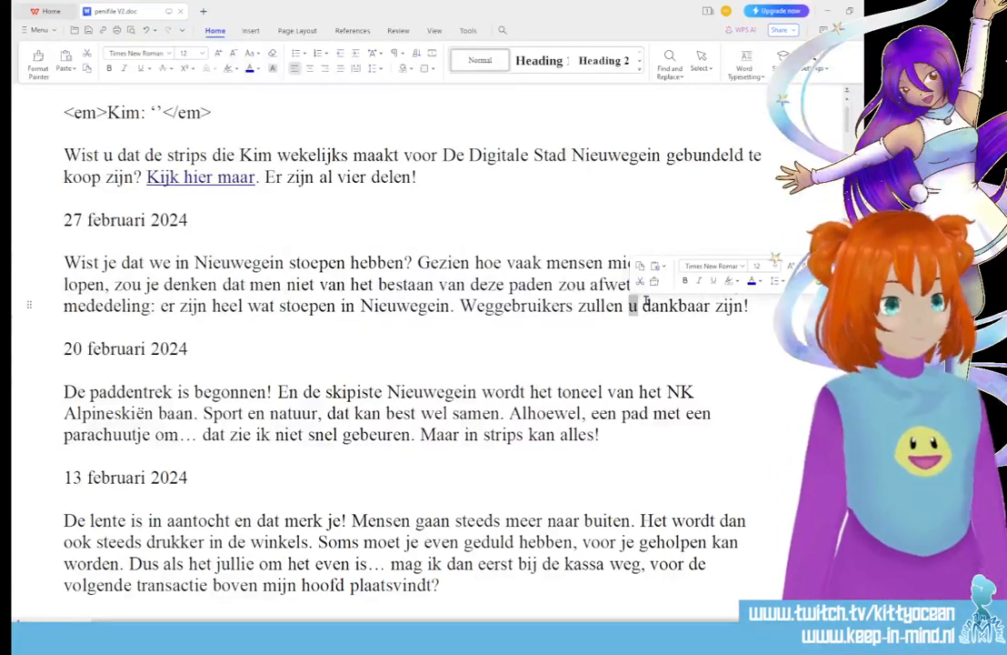
pyautogui.write('je')
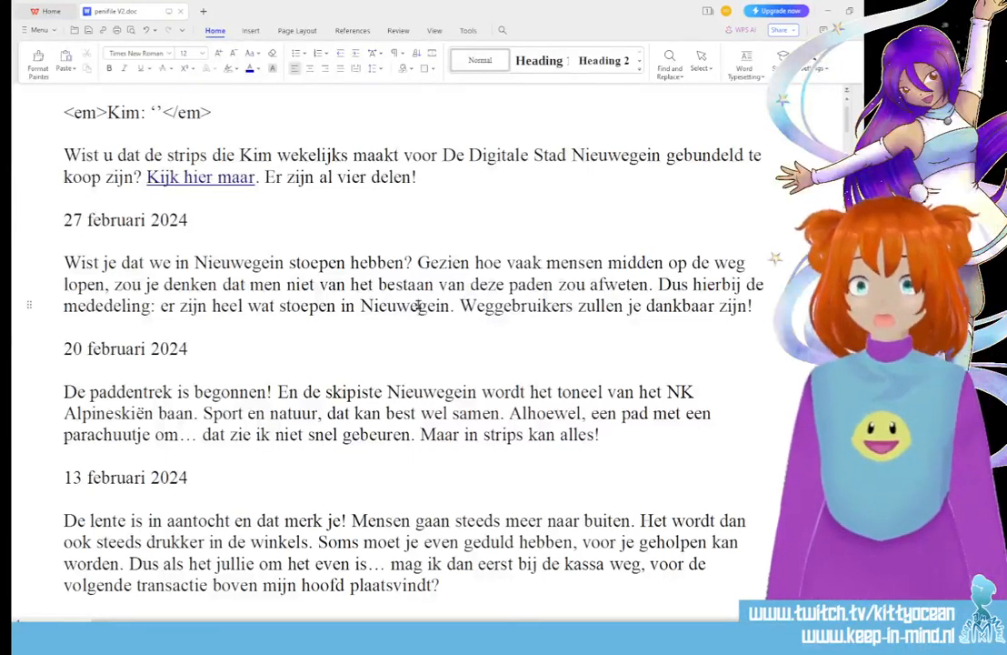
# Step: Replace "de mededeling" with "de herinnering" in the third sentence of the 27 februari entry
pyautogui.moveTo(746, 285); pyautogui.dragTo(152, 305)
pyautogui.press('Delete')
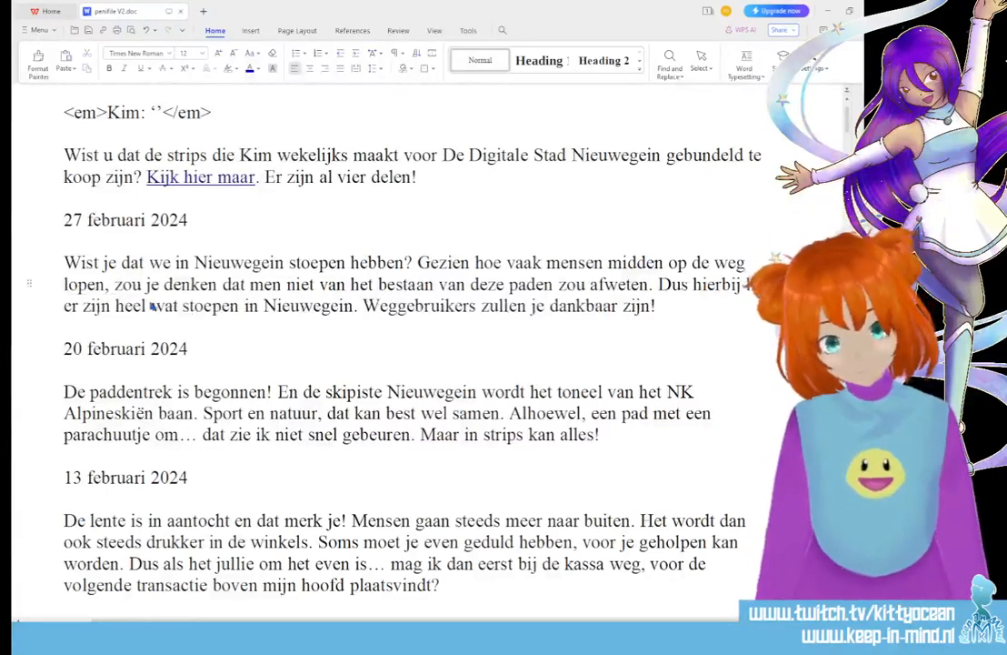
pyautogui.write('het verzoek')
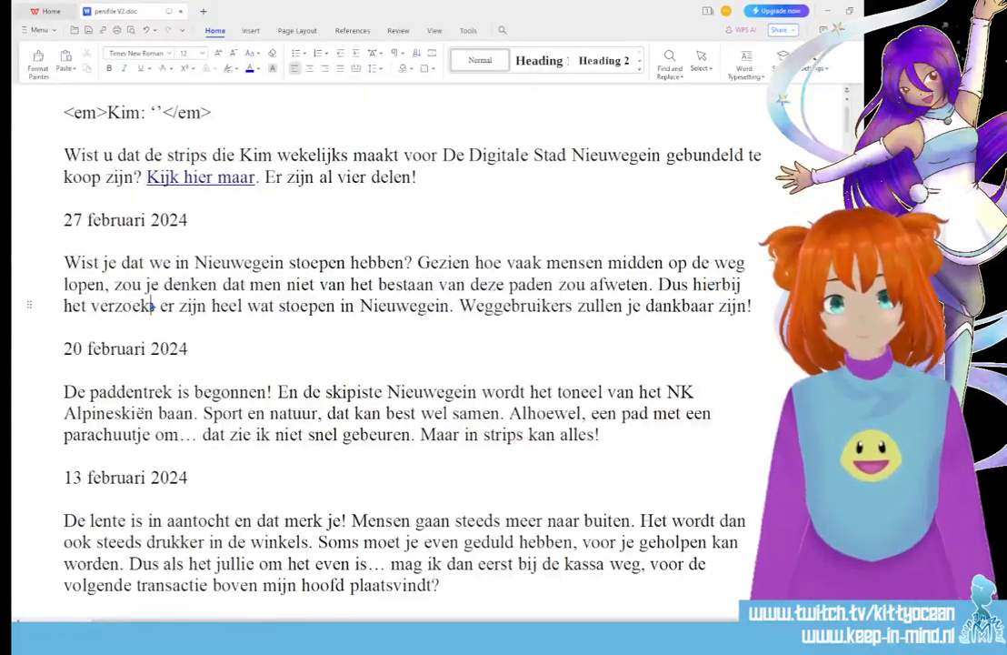
pyautogui.press('BackSpace')
pyautogui.press('BackSpace')
pyautogui.press('BackSpace')
pyautogui.press('BackSpace')
pyautogui.press('BackSpace')
pyautogui.press('BackSpace')
pyautogui.press('BackSpace')
pyautogui.press('BackSpace')
pyautogui.press('BackSpace')
pyautogui.press('BackSpace')
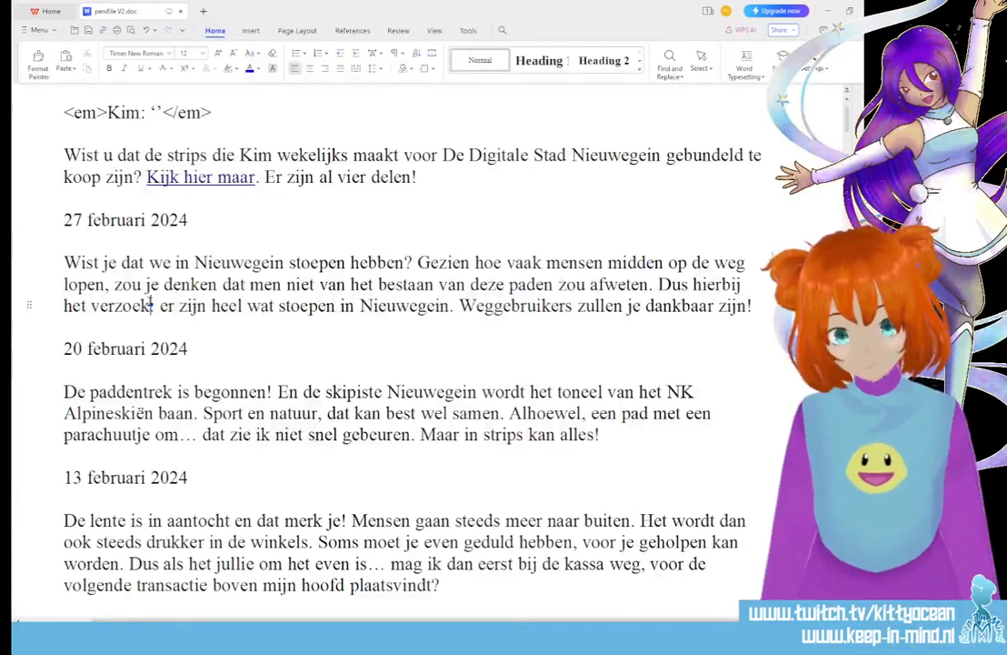
pyautogui.press('BackSpace')
pyautogui.write('de herinnering')
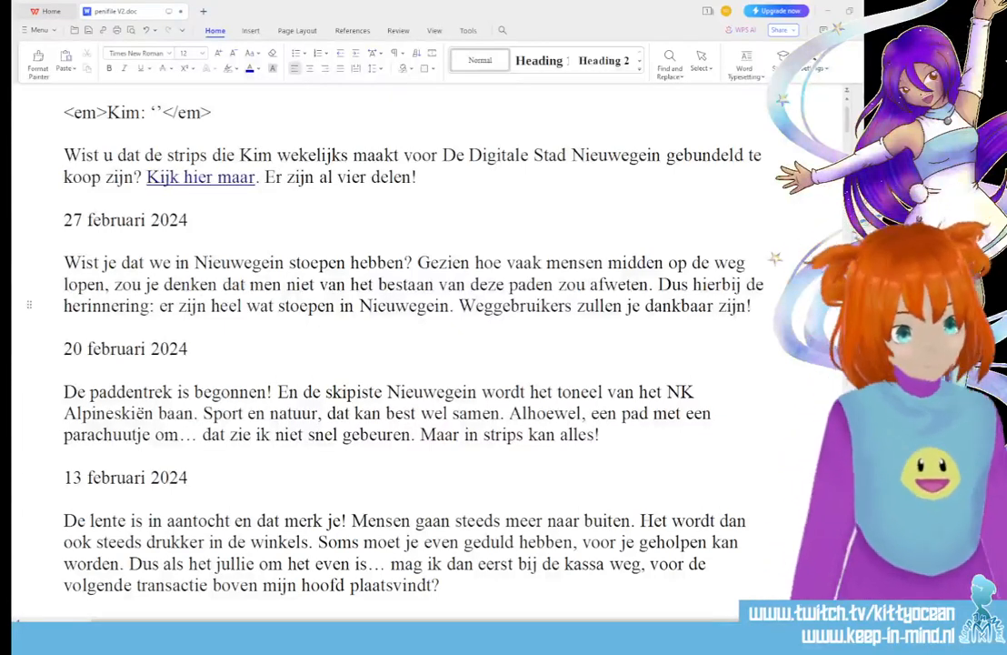
# Step: Insert an alternative paragraph below "27 februari 2024", running from "Wist u dat we in Nieuwegein al een tijdje stoepen hebben?" to "ook in uw eigen buurt!"
pyautogui.click(197, 220)
pyautogui.press('Return')
pyautogui.write('Wist u dat we in Nieuwegein al een tijdje stoepen hebben? Deze fantastische uitvinding zorgt ervoor dat wandelaars zich veilig tussen het verkeer kunnen begeven. Probeer het binnenkort zelf, ook in uw eigen buurt!')
pyautogui.press('Return')
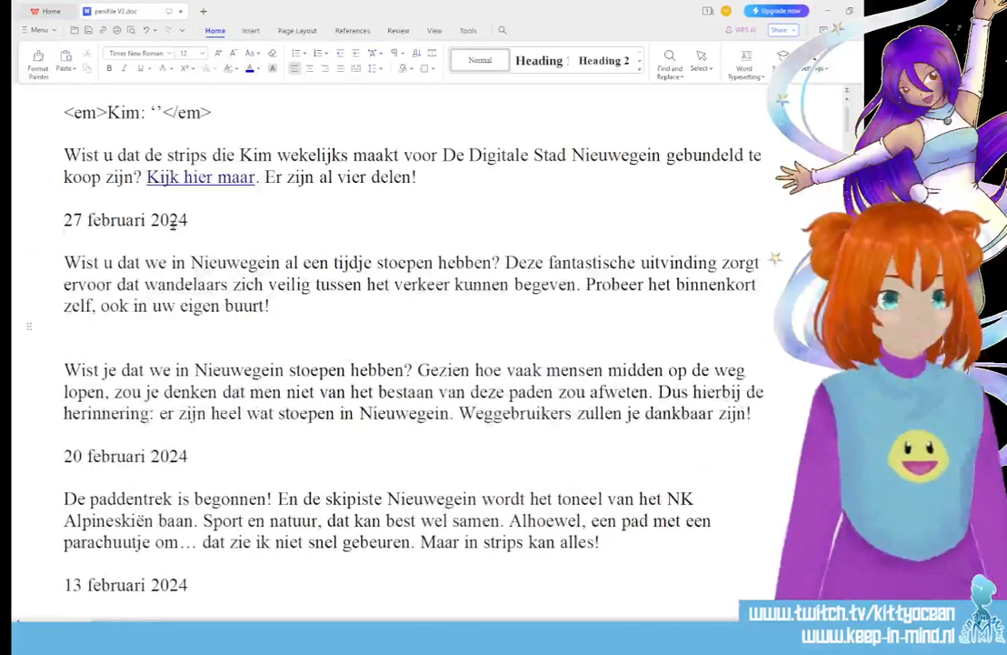
pyautogui.click(181, 391)
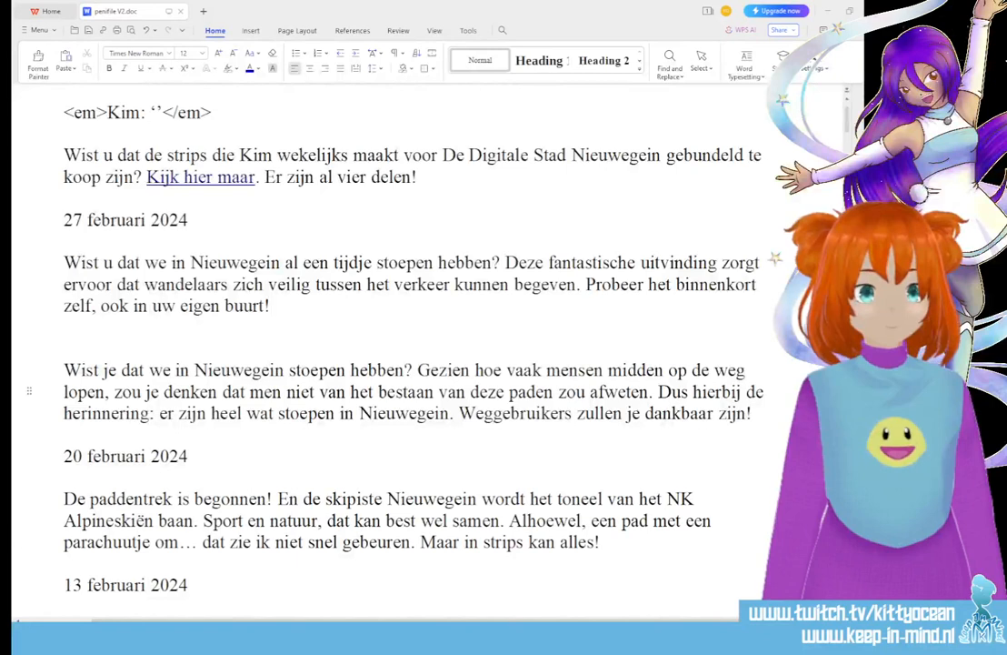
# Step: Reword the ending of the first paragraph under "27 februari 2024" to "ook bij u in de buurt!"
pyautogui.doubleClick(139, 306)
pyautogui.write('bij')
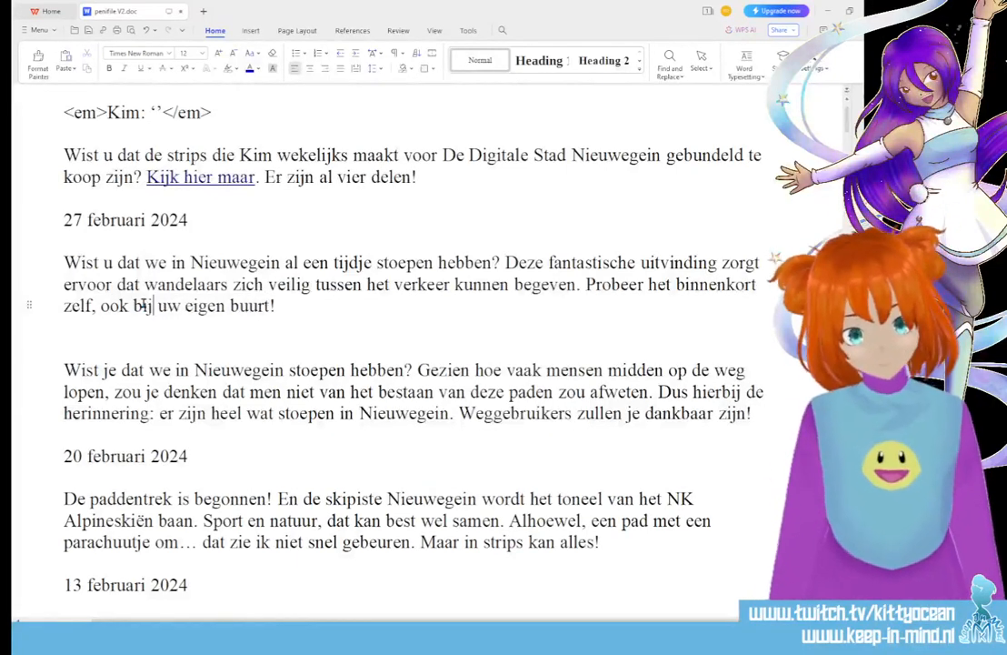
pyautogui.doubleClick(207, 306)
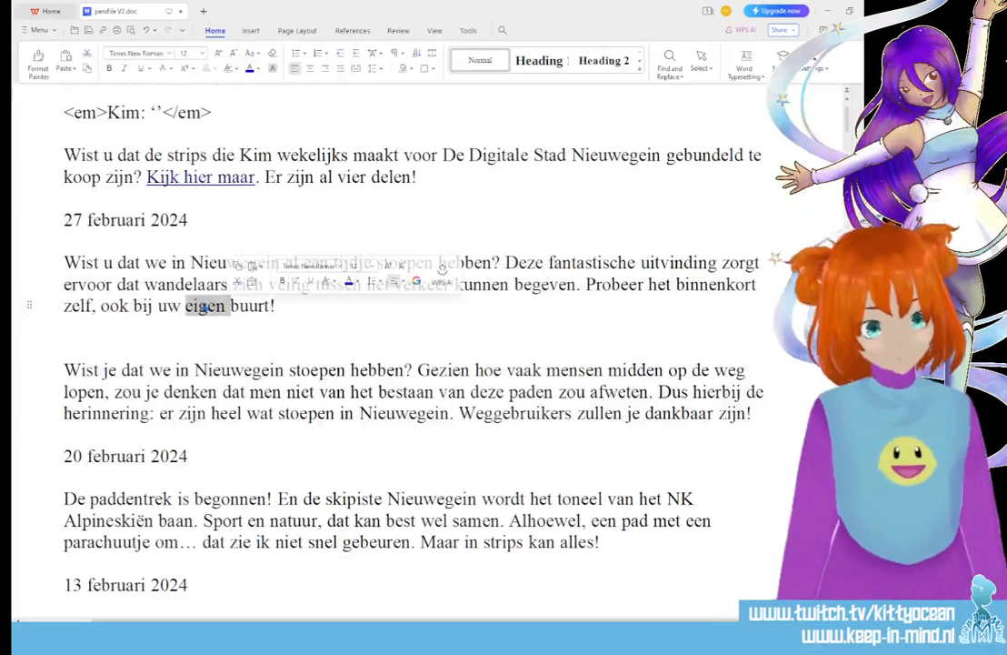
pyautogui.write('in de')
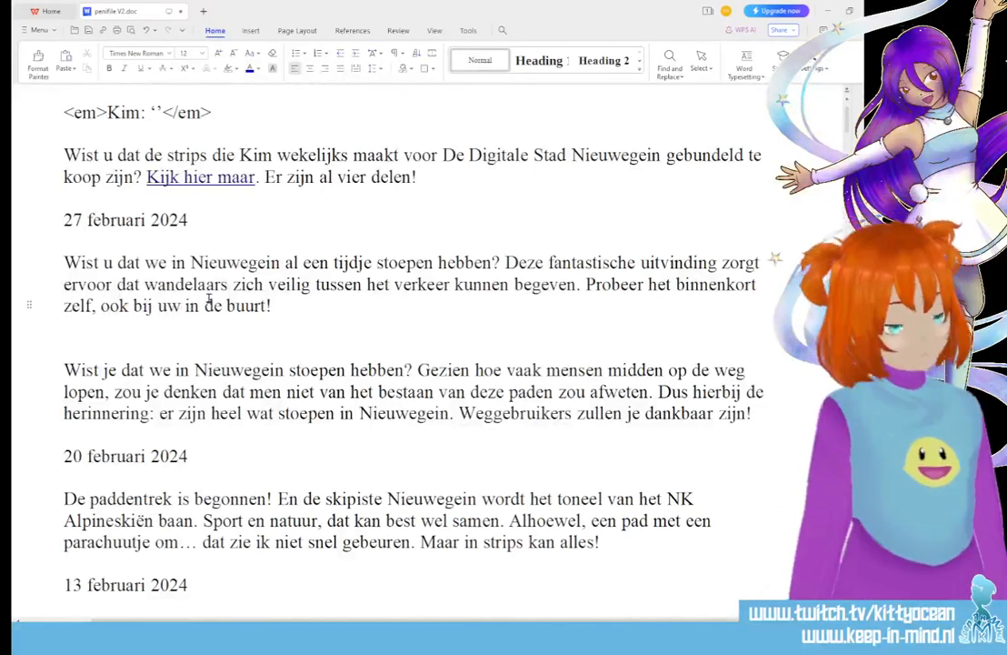
pyautogui.press('BackSpace')
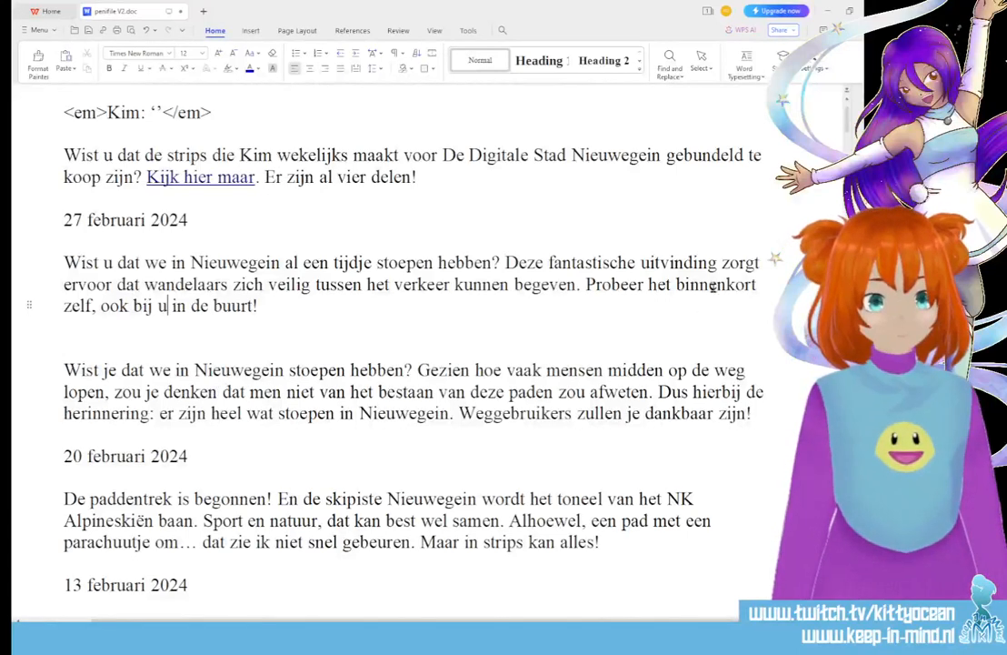
# Step: Replace "tussen" with "in" before "het verkeer" and shorten the last sentence's opening to "Probeer het zelf" in the same paragraph
pyautogui.doubleClick(714, 286)
pyautogui.write('eens zelf,')
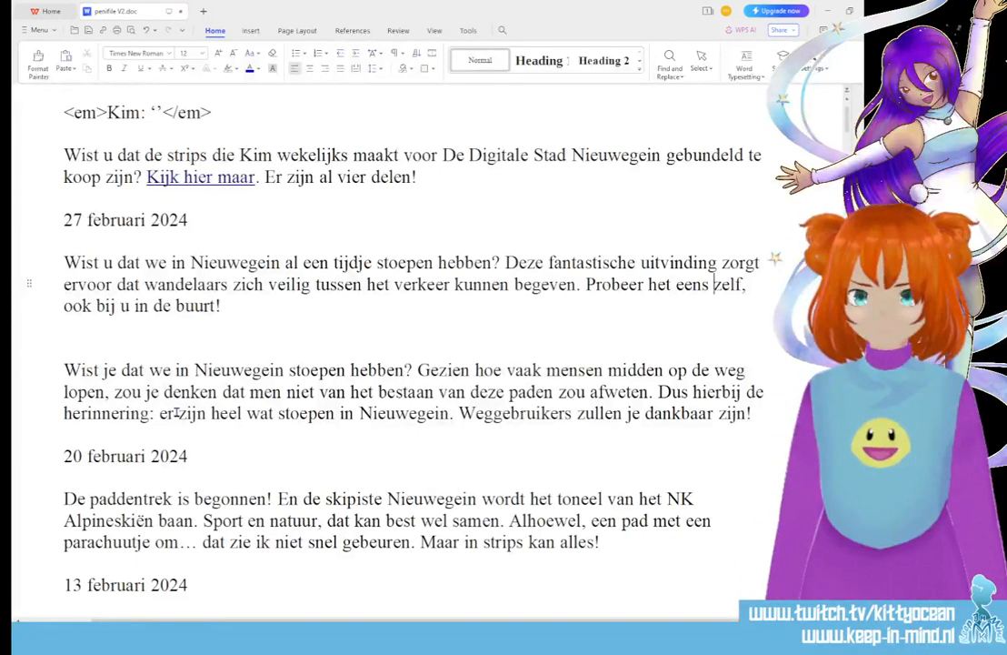
pyautogui.doubleClick(338, 285)
pyautogui.write('in')
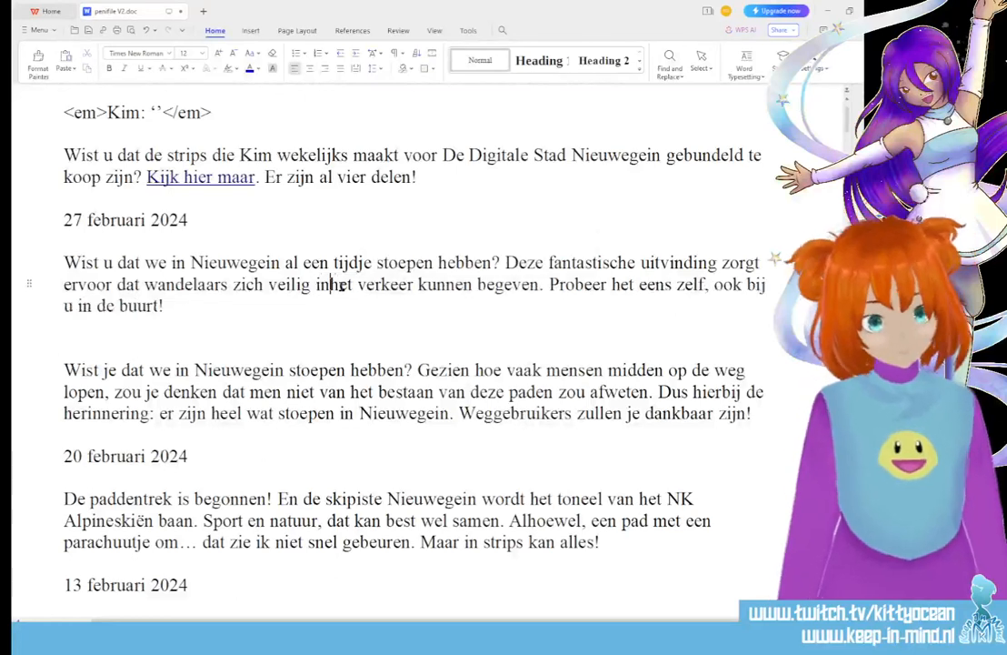
pyautogui.doubleClick(654, 284)
pyautogui.press('BackSpace')
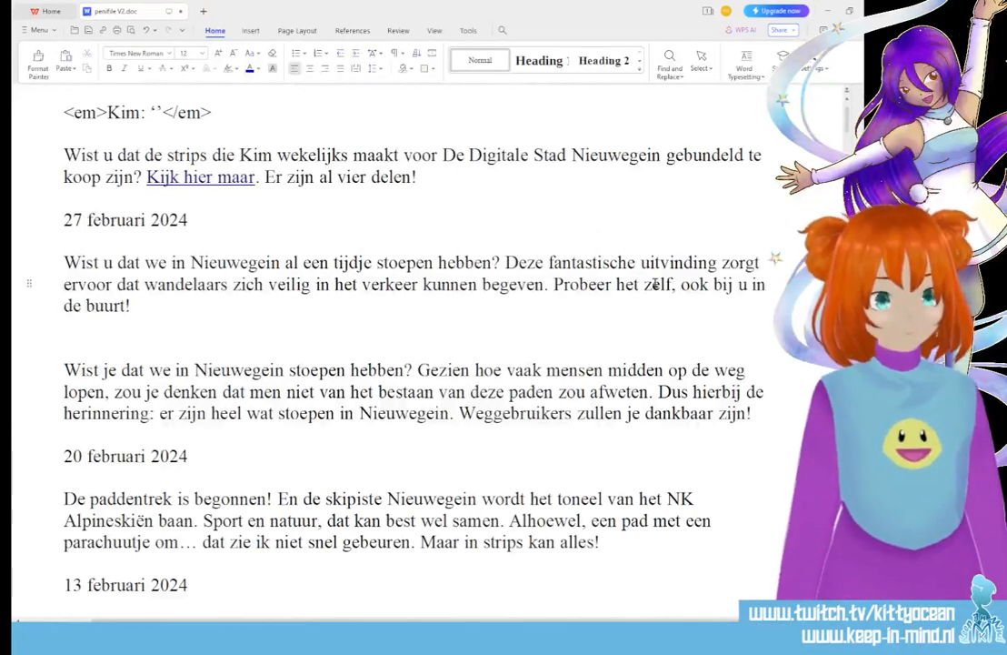
# Step: Review the reworded alternative paragraph under "27 februari 2024" and save the document
pyautogui.moveTo(130, 305); pyautogui.dragTo(63, 262)
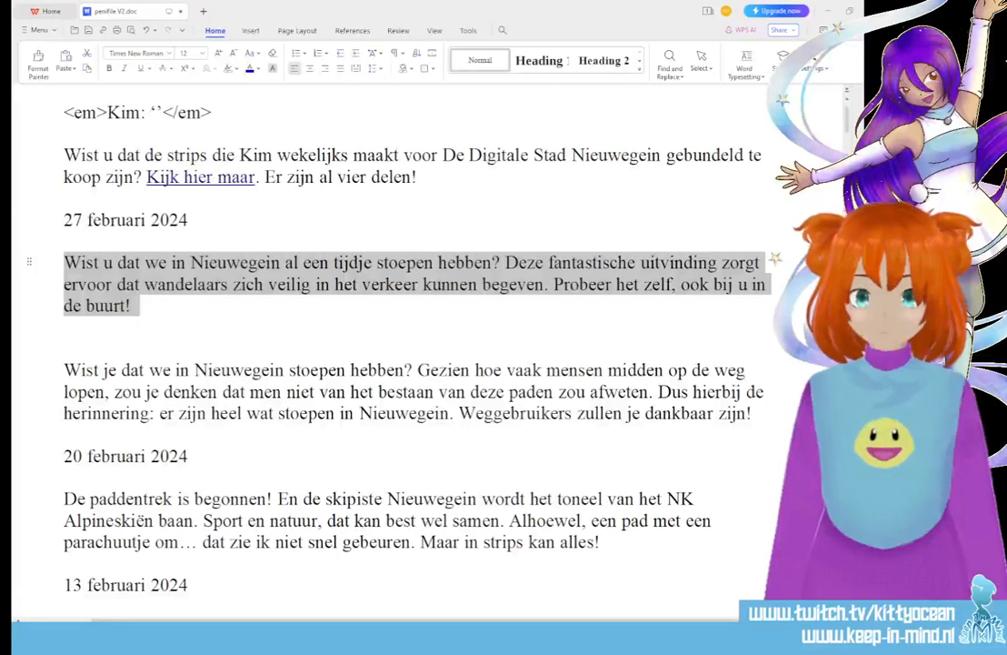
pyautogui.click(150, 370)
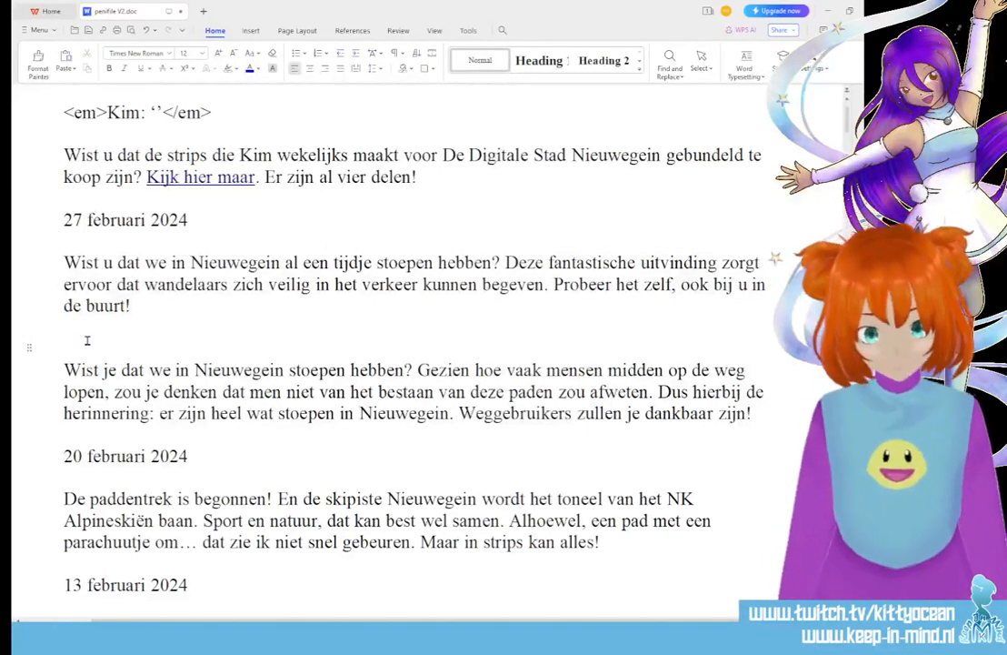
pyautogui.click(87, 340)
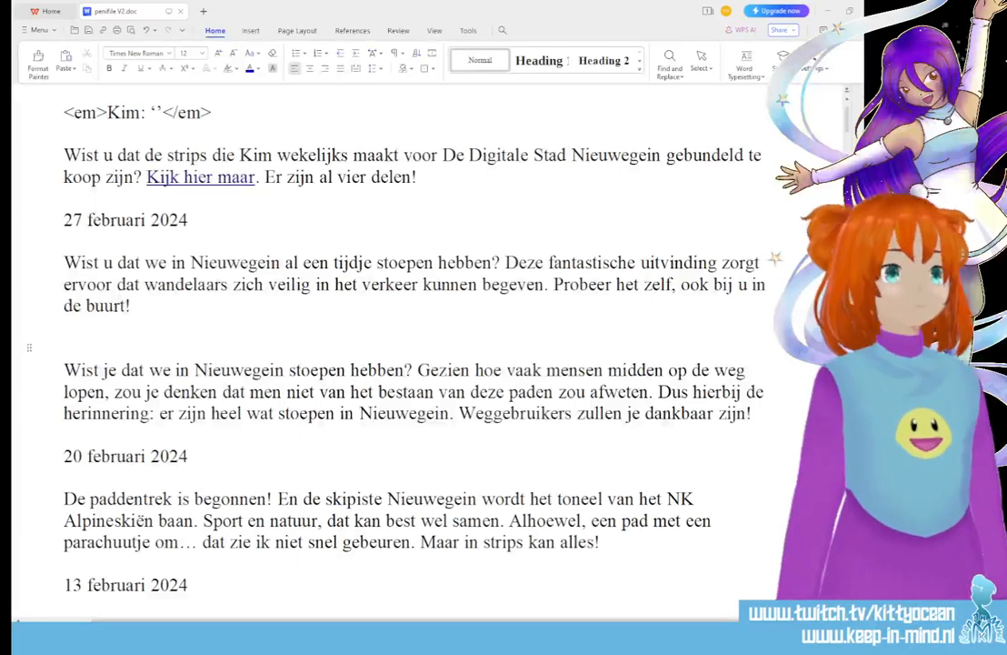
pyautogui.scroll(5, 63, 227)
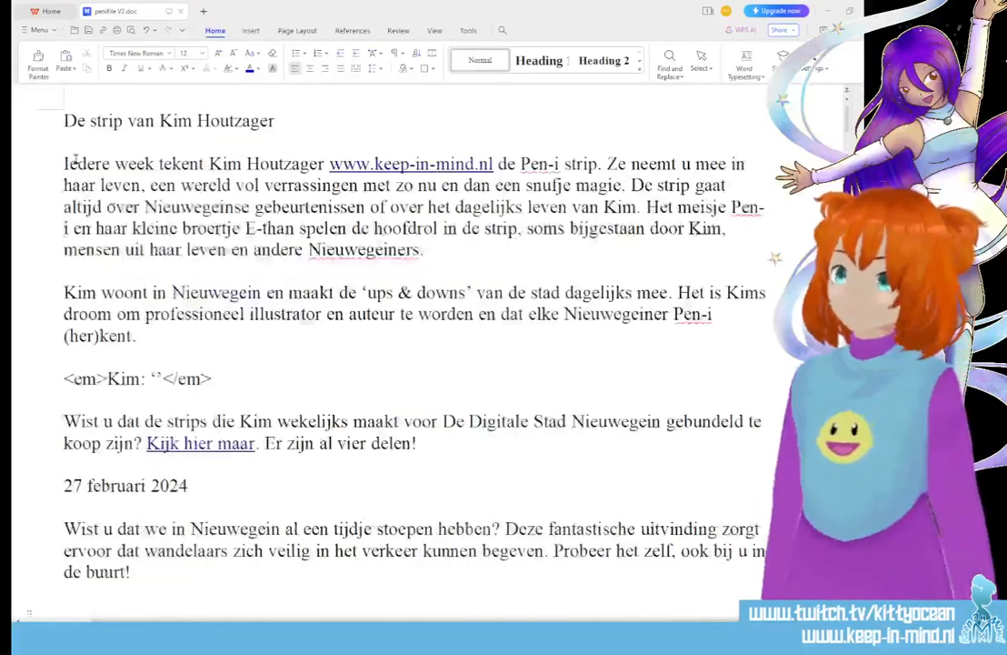
# Step: Select the introductory text in penifile V2.doc and then the first paragraph under 27 februari 2024, and put the document away
pyautogui.moveTo(65, 119); pyautogui.dragTo(651, 444)
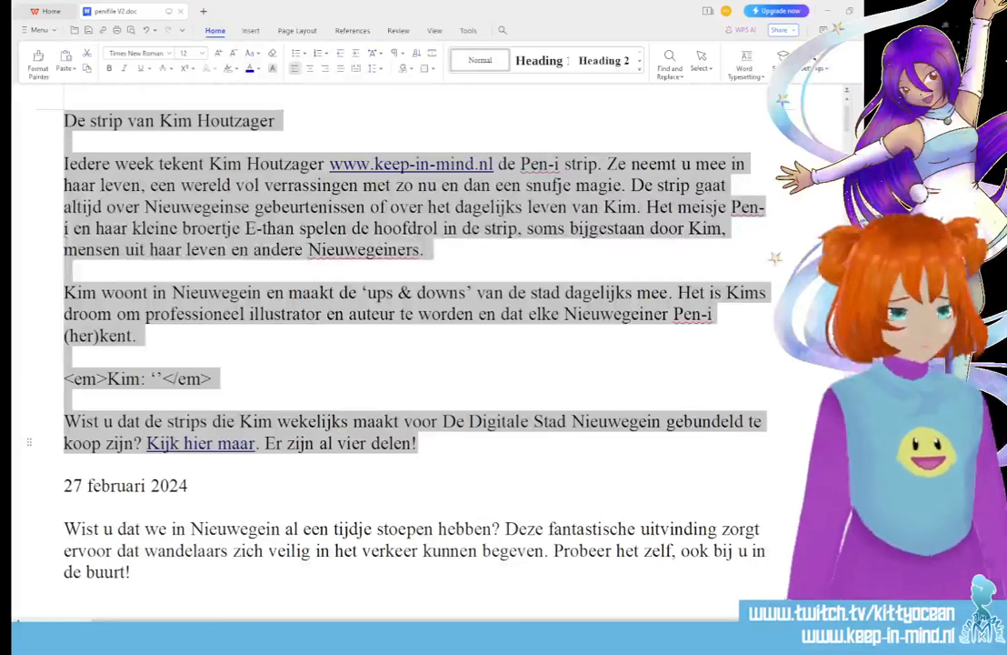
pyautogui.scroll(-3, 617, 439)
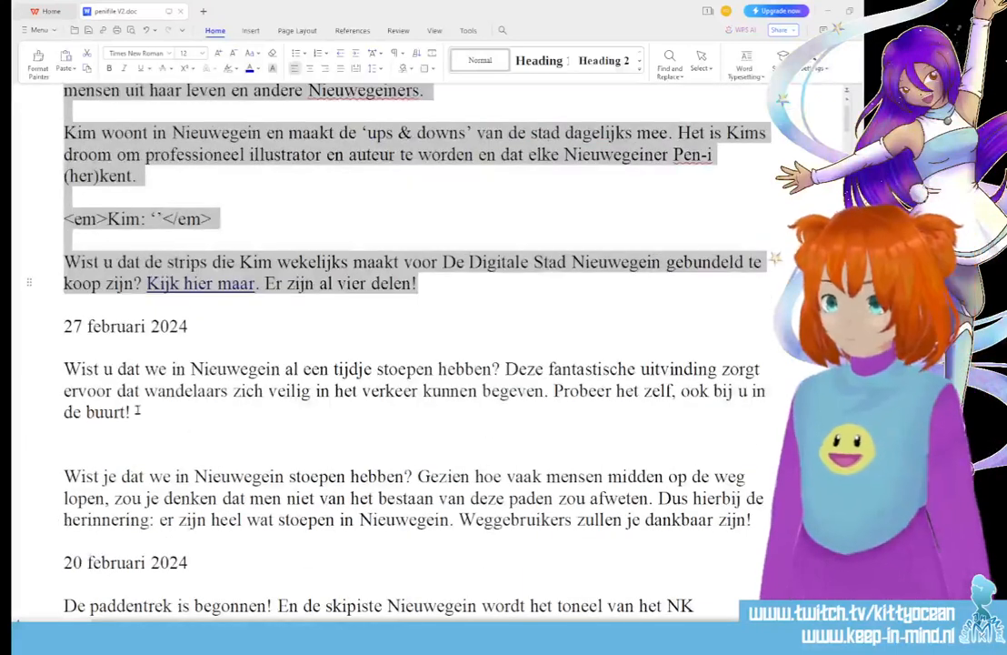
pyautogui.moveTo(137, 411); pyautogui.dragTo(61, 369)
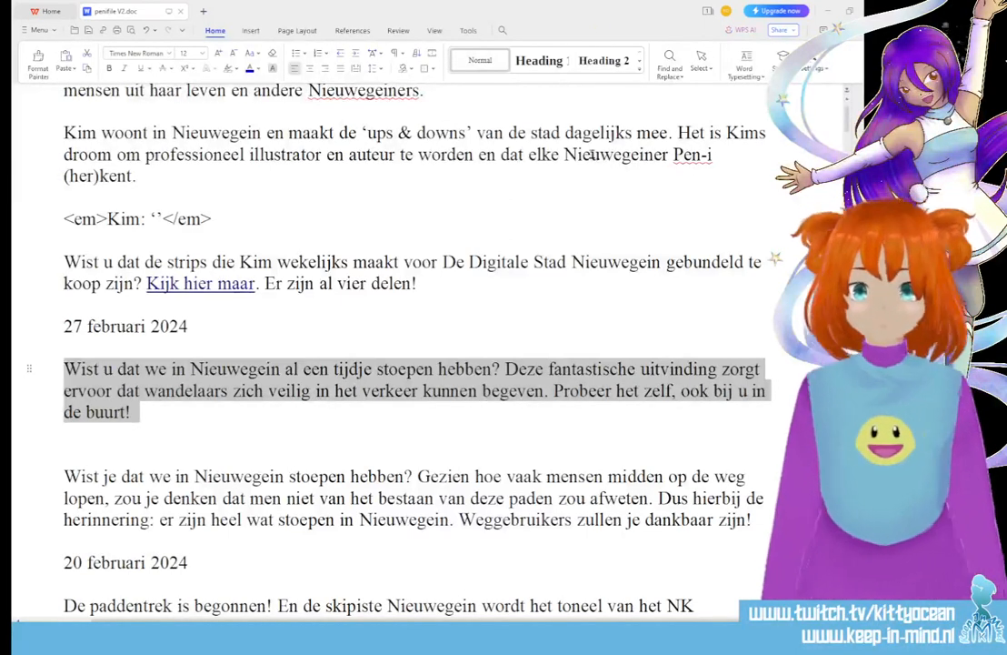
pyautogui.click(861, 10)
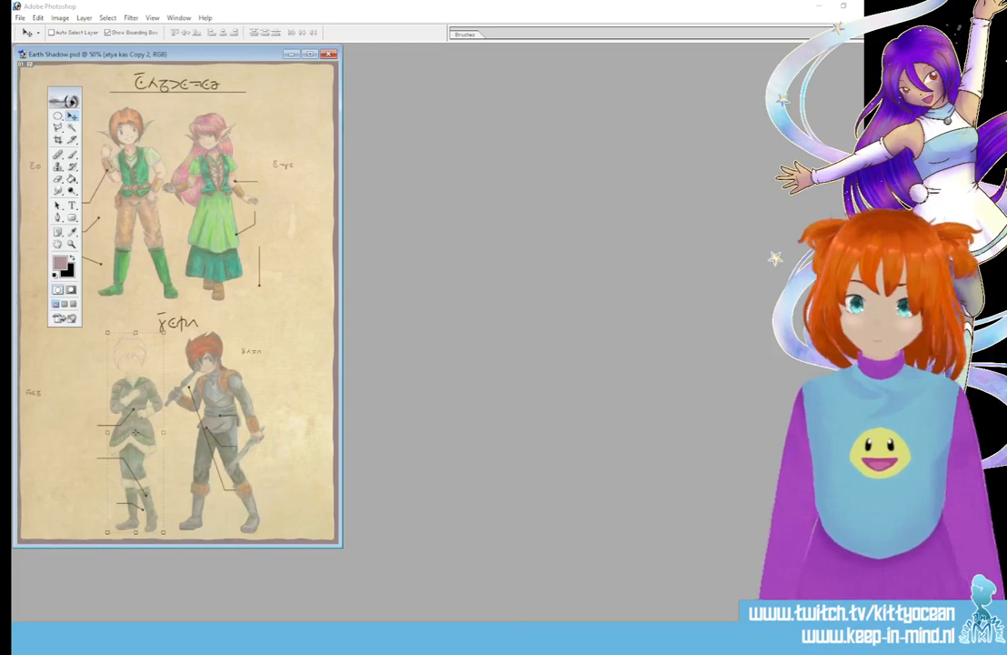
# Step: In Photoshop, maximize Earth Shadow.psd and replace the title above the upper two characters with the copied three-word title
pyautogui.click(310, 55)
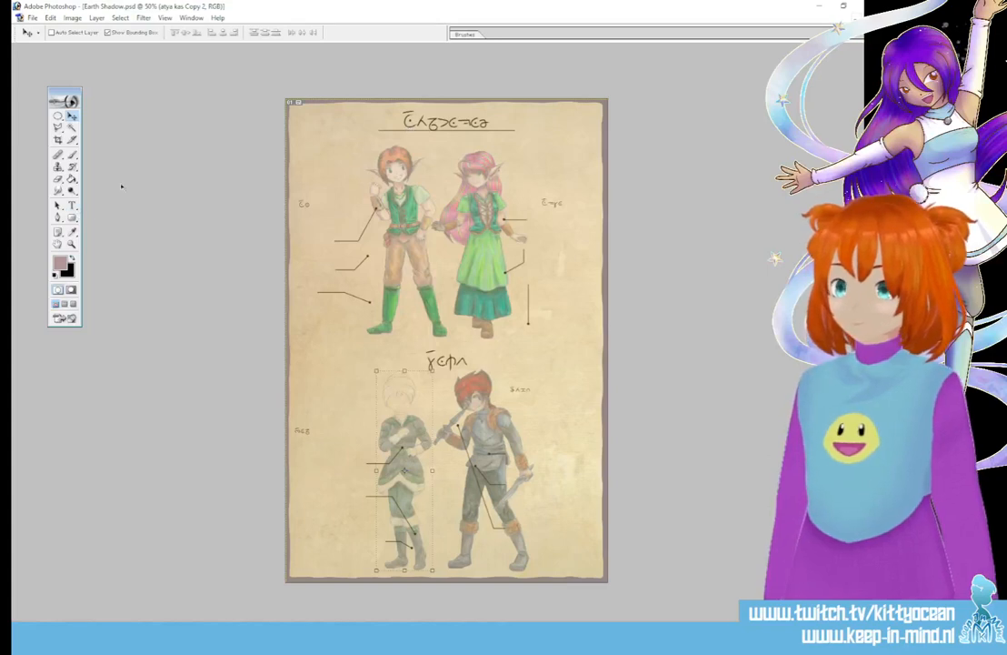
pyautogui.press('t')
pyautogui.click(435, 138)
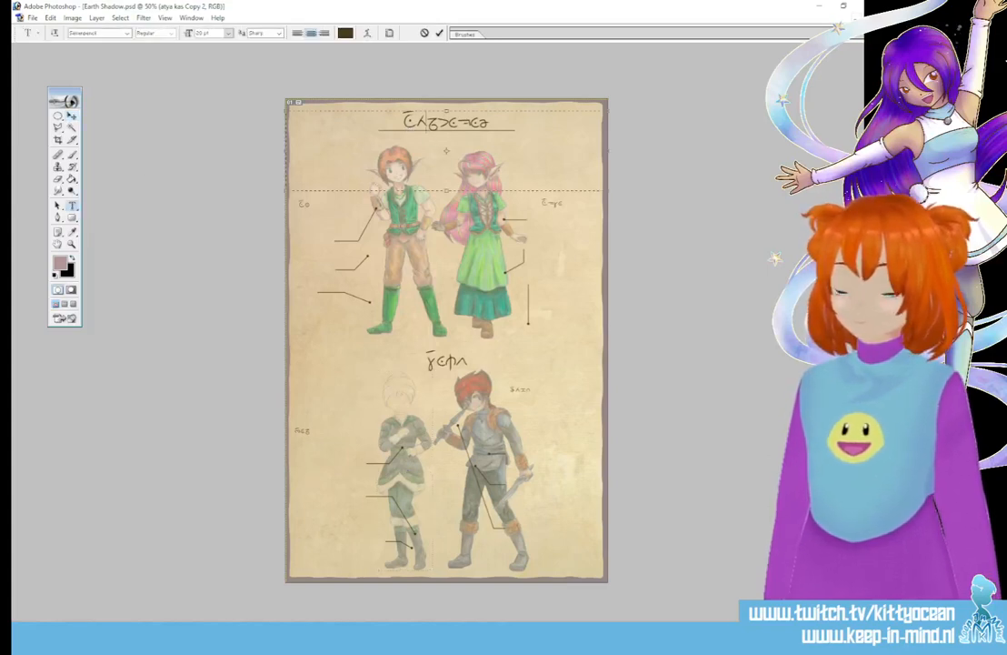
pyautogui.moveTo(402, 122); pyautogui.dragTo(492, 122)
pyautogui.hotkey('ctrl', 'v')
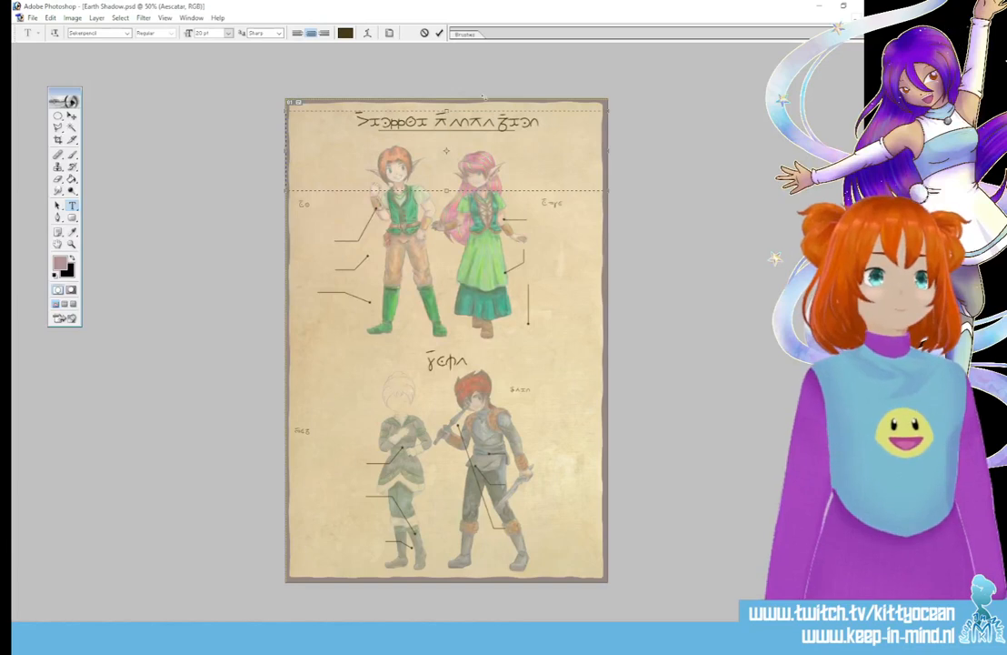
pyautogui.click(495, 122)
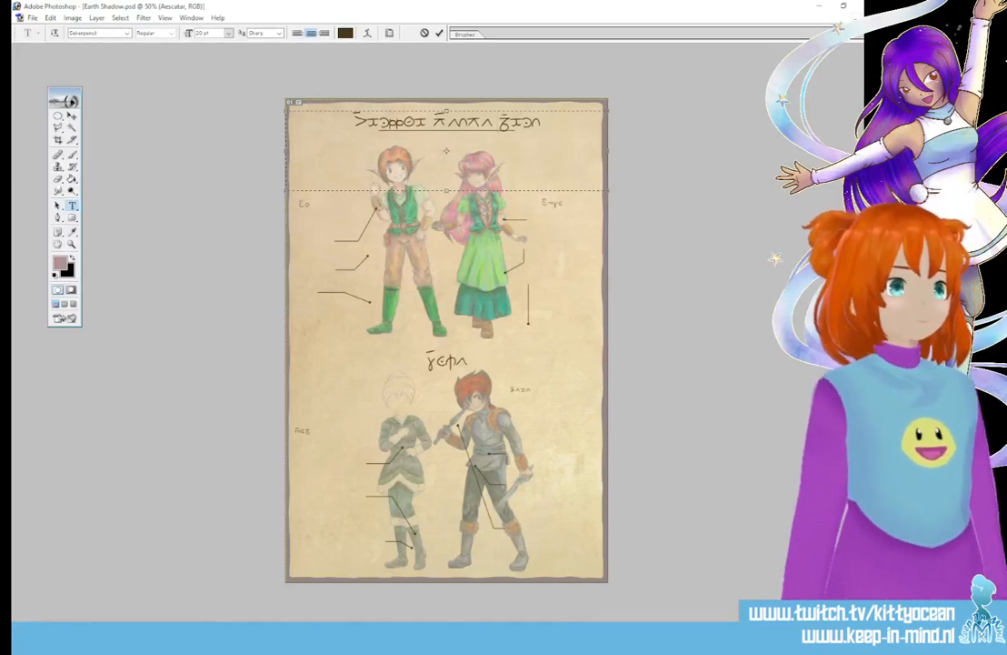
pyautogui.hotkey('ctrl', 'Return')
# Step: Stretch the title's underline on Layer 4 horizontally to about 139% so it spans the full new title
pyautogui.hotkey('alt', '[')
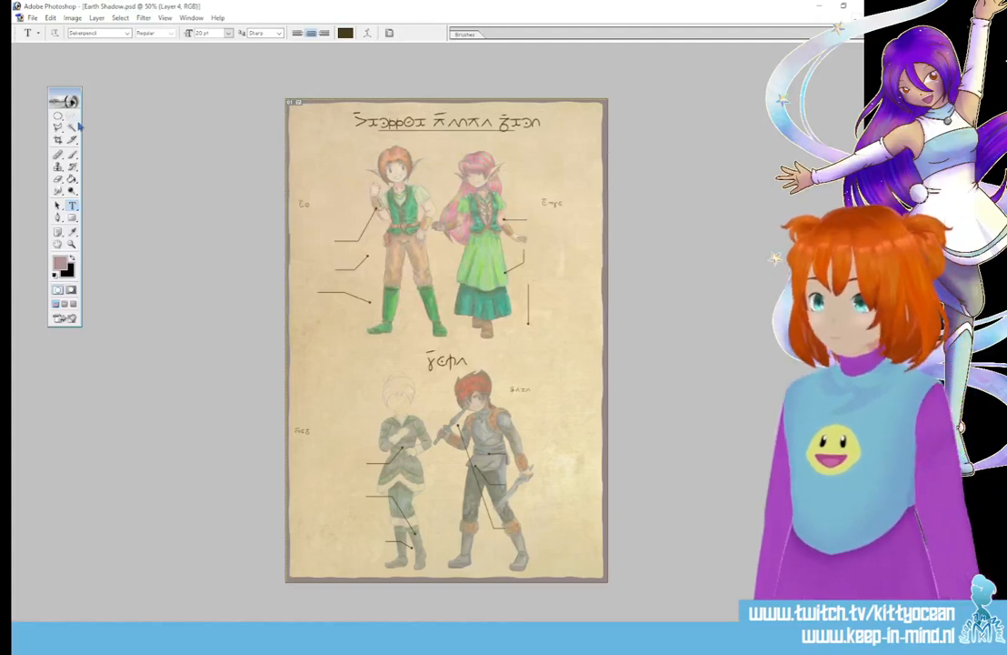
pyautogui.click(58, 118)
pyautogui.click(109, 111)
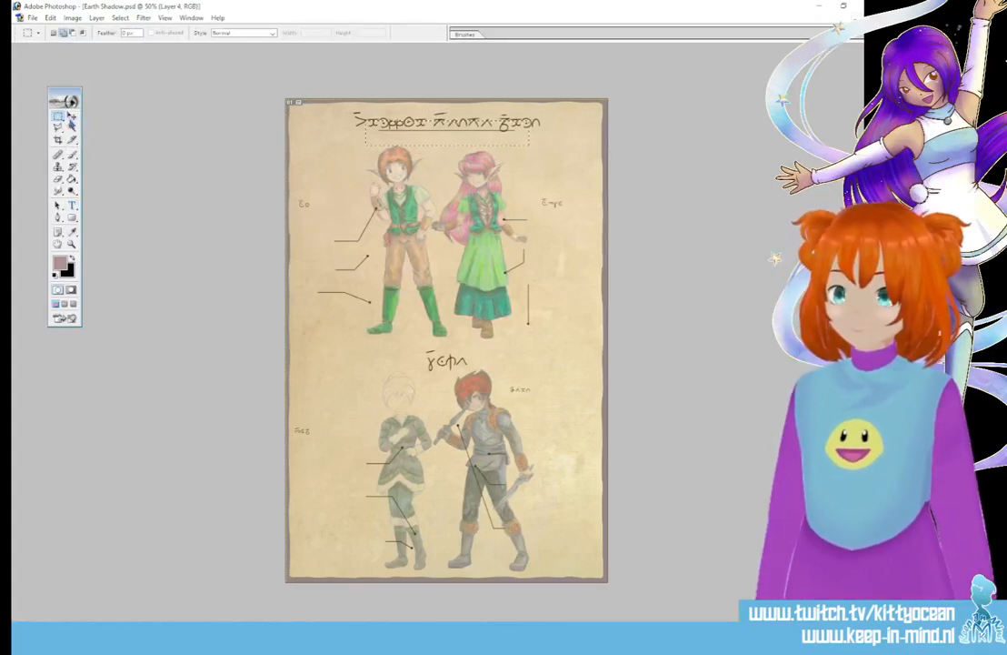
pyautogui.click(71, 116)
pyautogui.moveTo(526, 133); pyautogui.dragTo(557, 133)
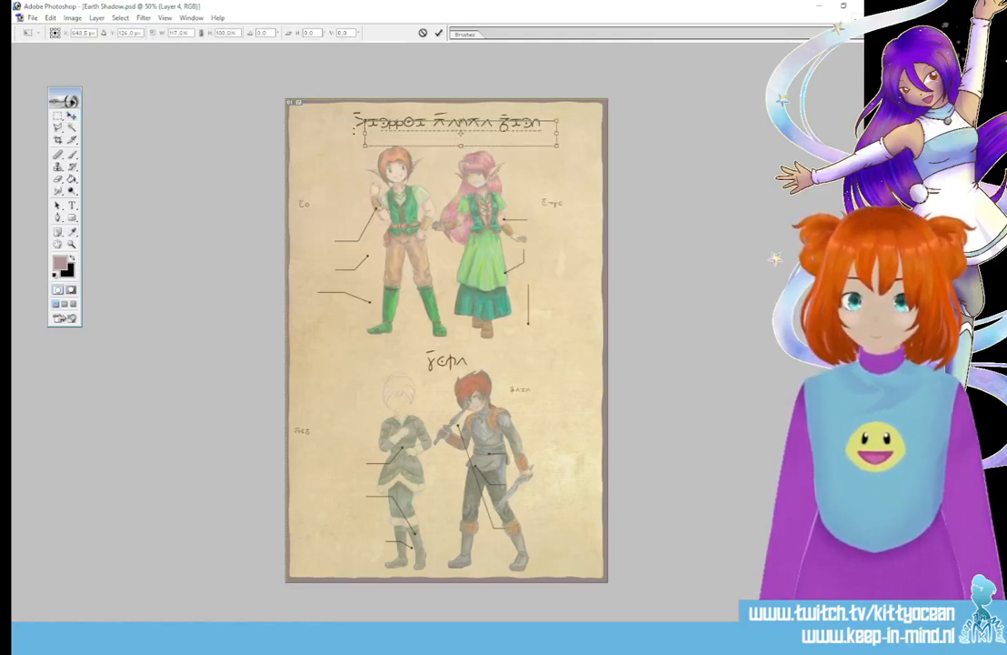
pyautogui.moveTo(363, 133); pyautogui.dragTo(333, 134)
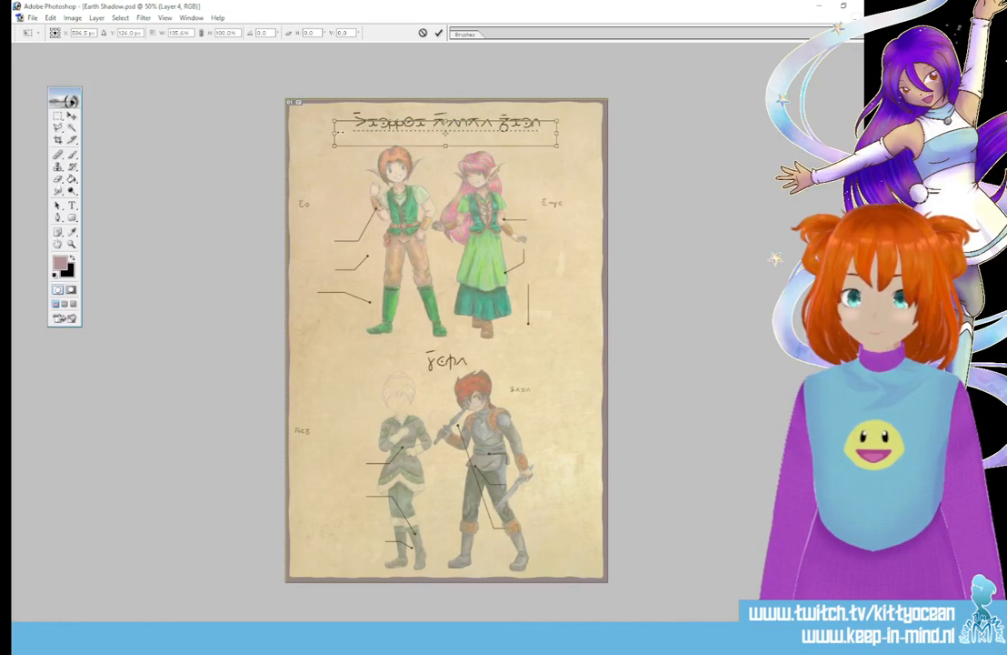
pyautogui.moveTo(557, 133); pyautogui.dragTo(562, 133)
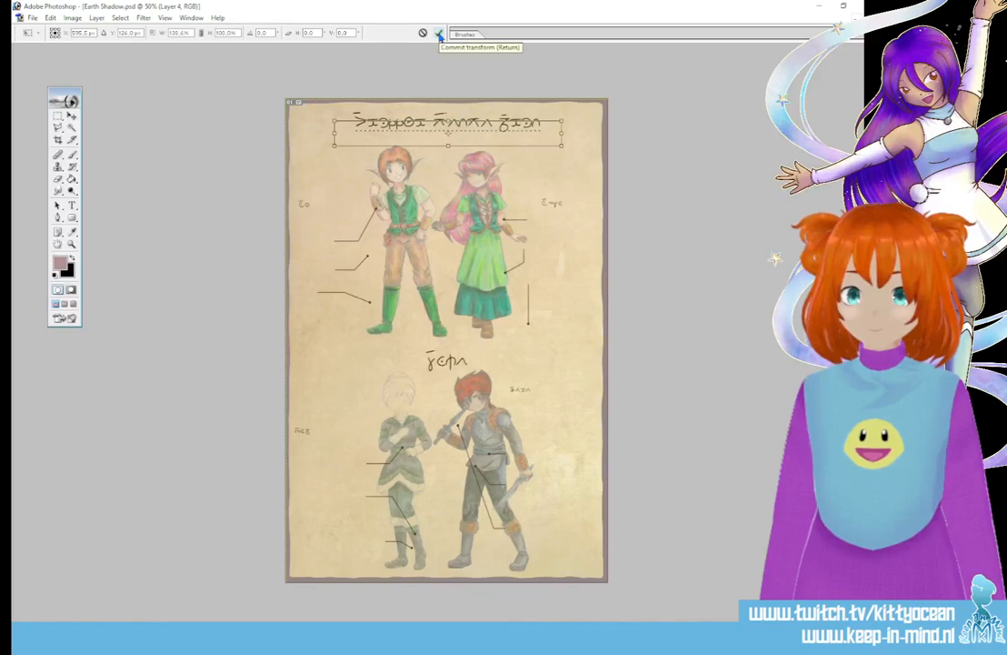
pyautogui.click(439, 34)
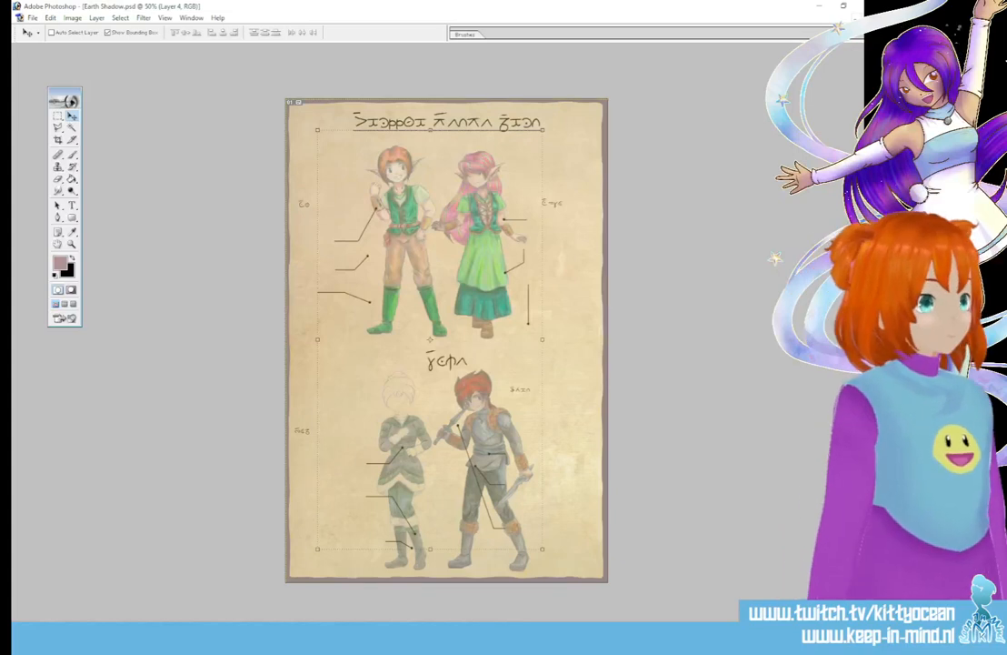
# Step: Add a vertical guide at the horizontal centre of the sheet, using Layer 3's bounds, and return to Layer 4
pyautogui.hotkey('ctrl', 'e')
pyautogui.click(143, 18)
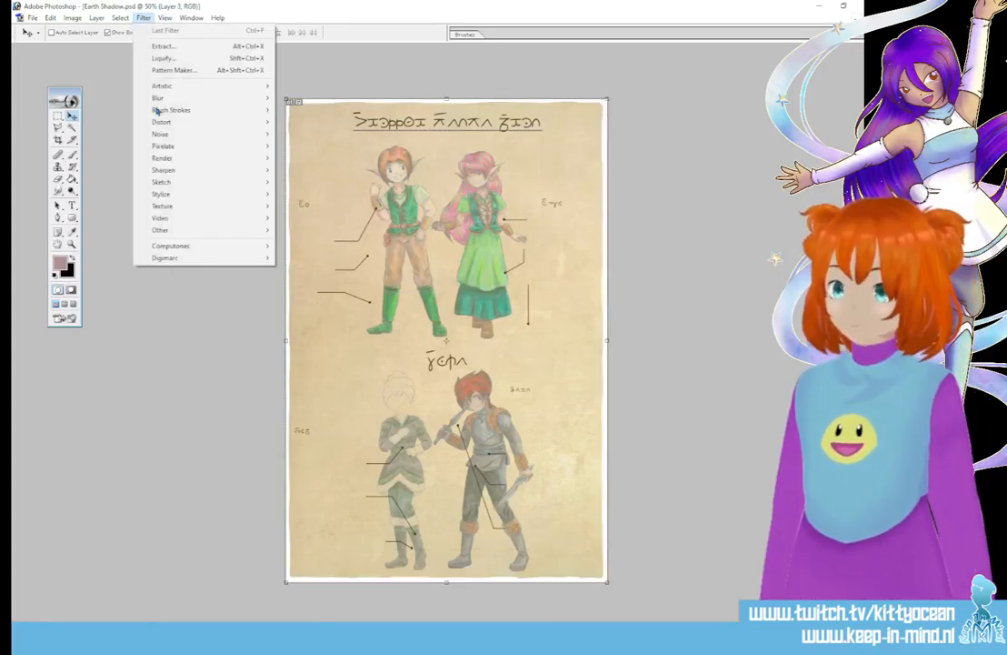
pyautogui.moveTo(186, 19)
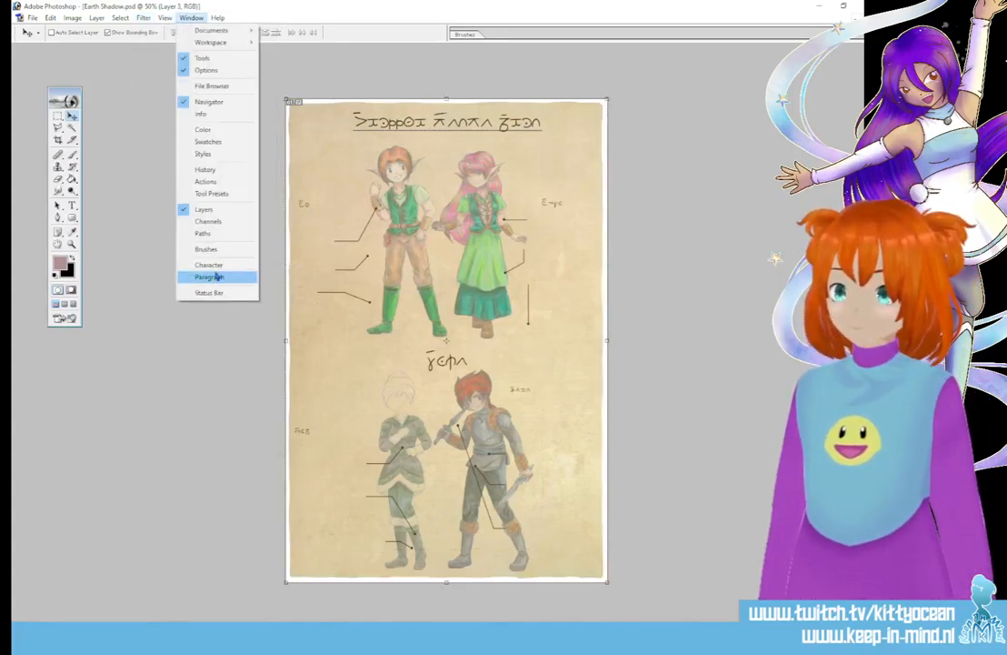
pyautogui.click(210, 227)
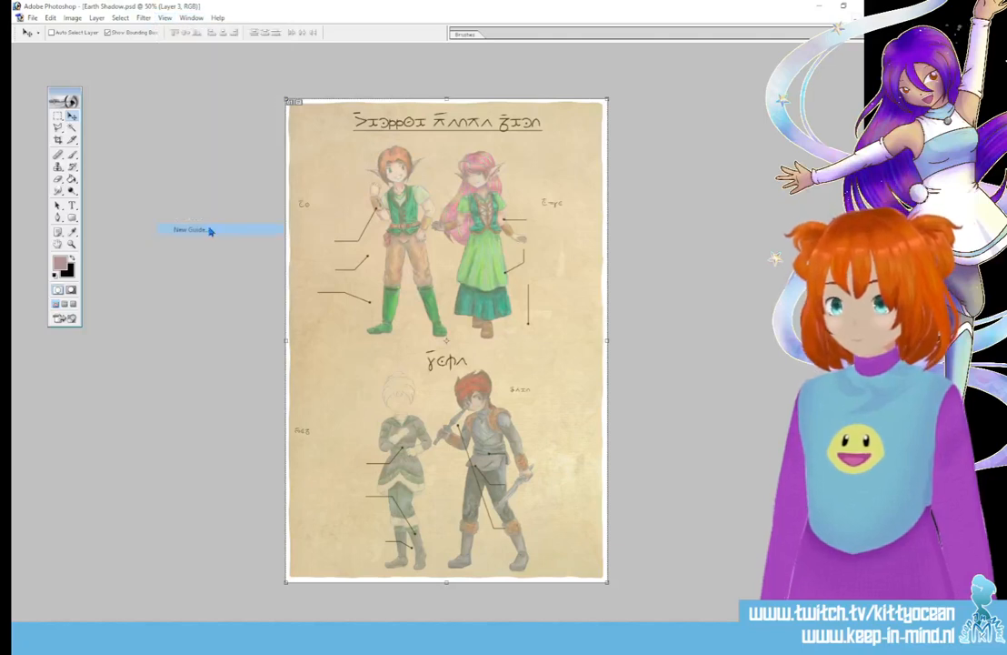
pyautogui.press('Return')
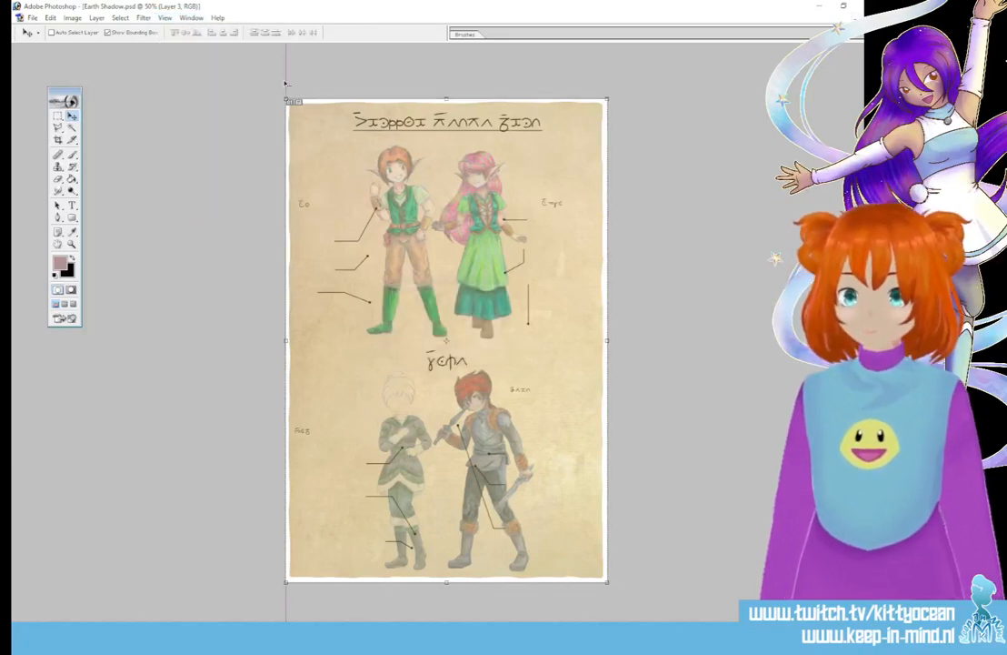
pyautogui.moveTo(286, 84); pyautogui.dragTo(446, 80)
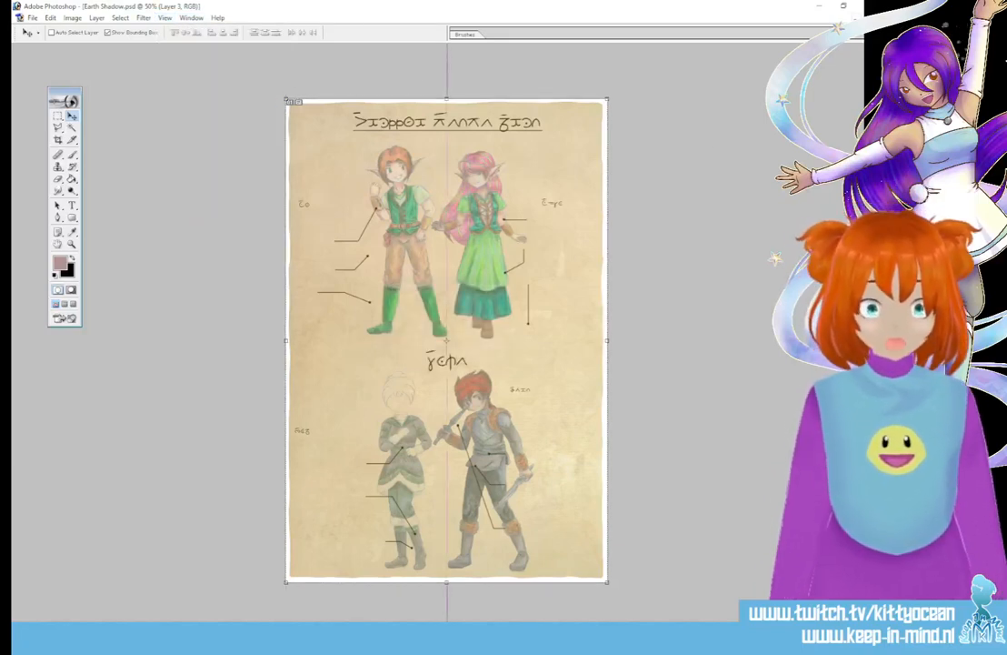
pyautogui.hotkey('alt', ']')
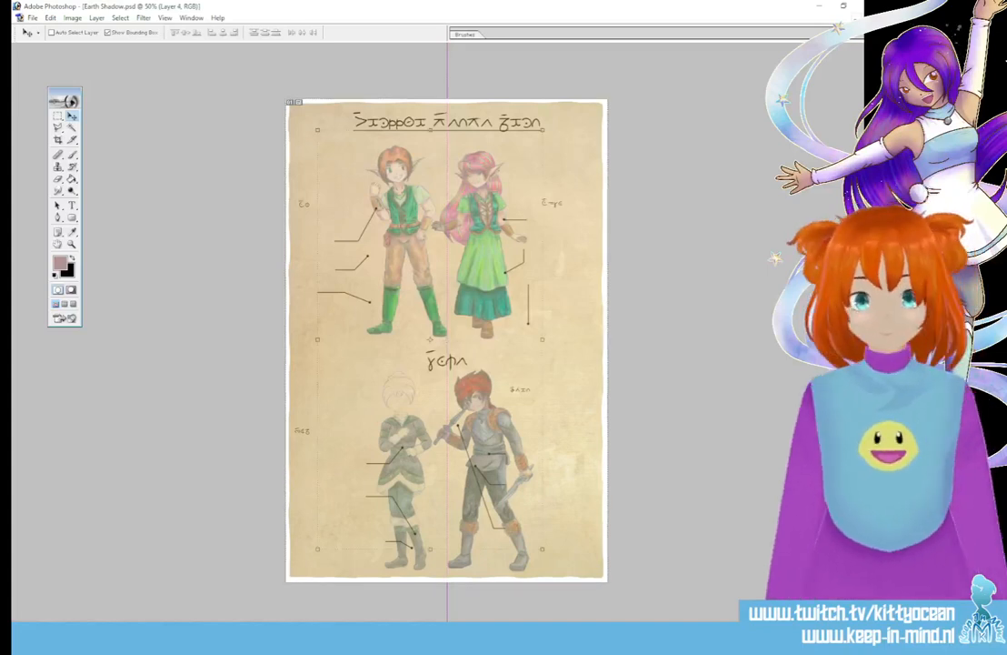
pyautogui.click(58, 116)
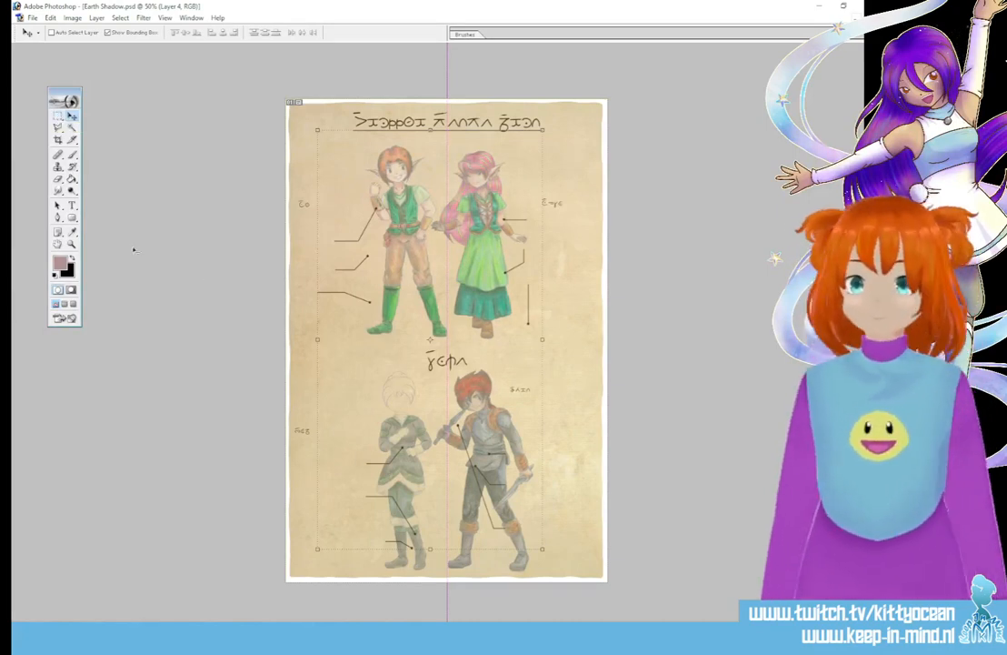
# Step: Replace the label beside the orange-haired boy in green with three lines reading "Urum", "Shimalz kace" and "Utaá hande"
pyautogui.click(73, 208)
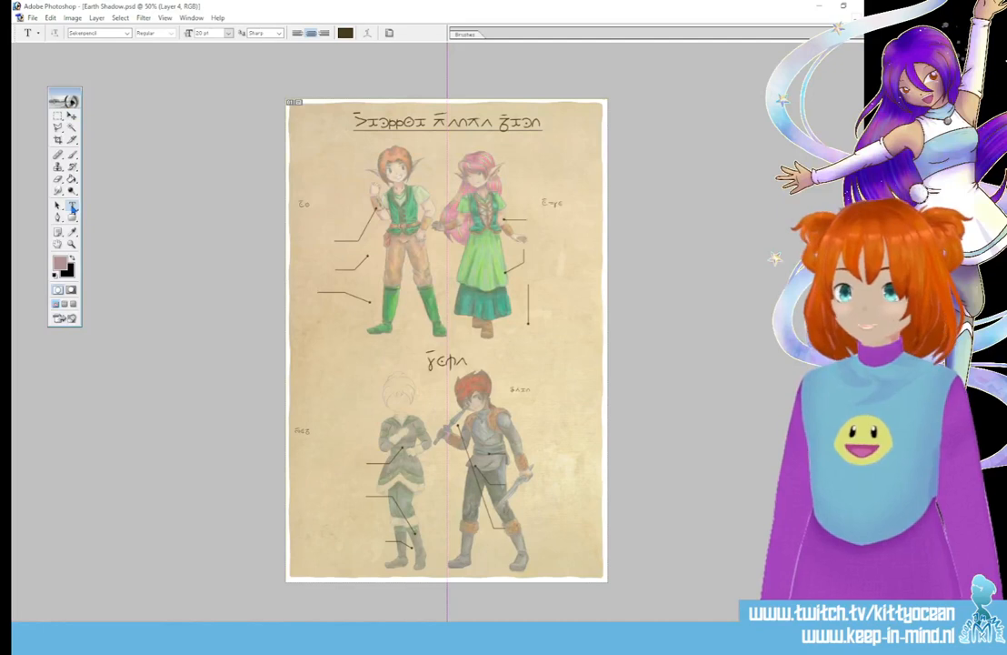
pyautogui.doubleClick(304, 204)
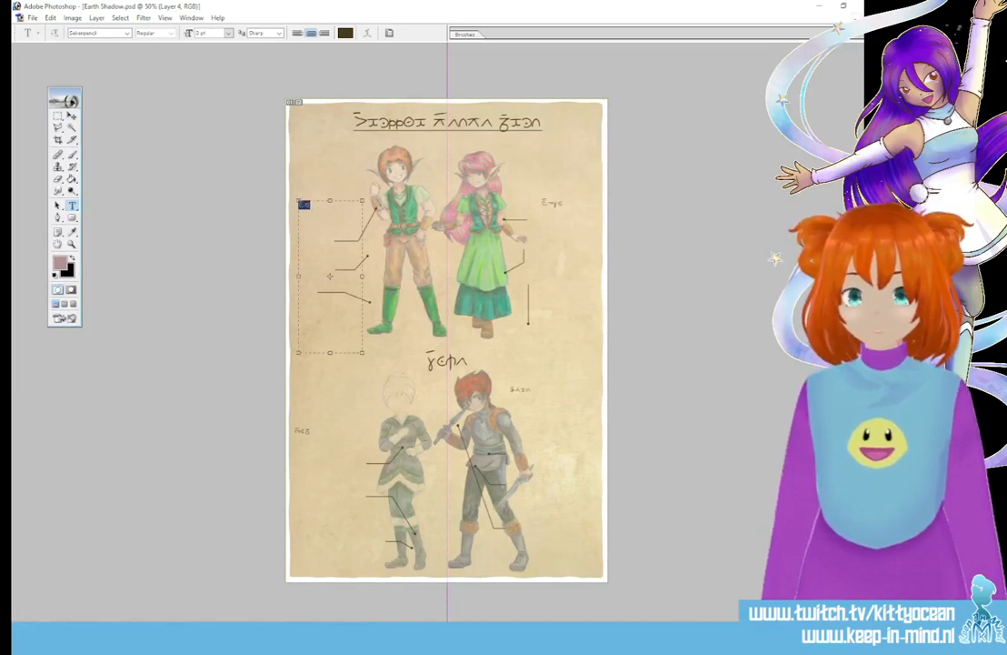
pyautogui.write('r')
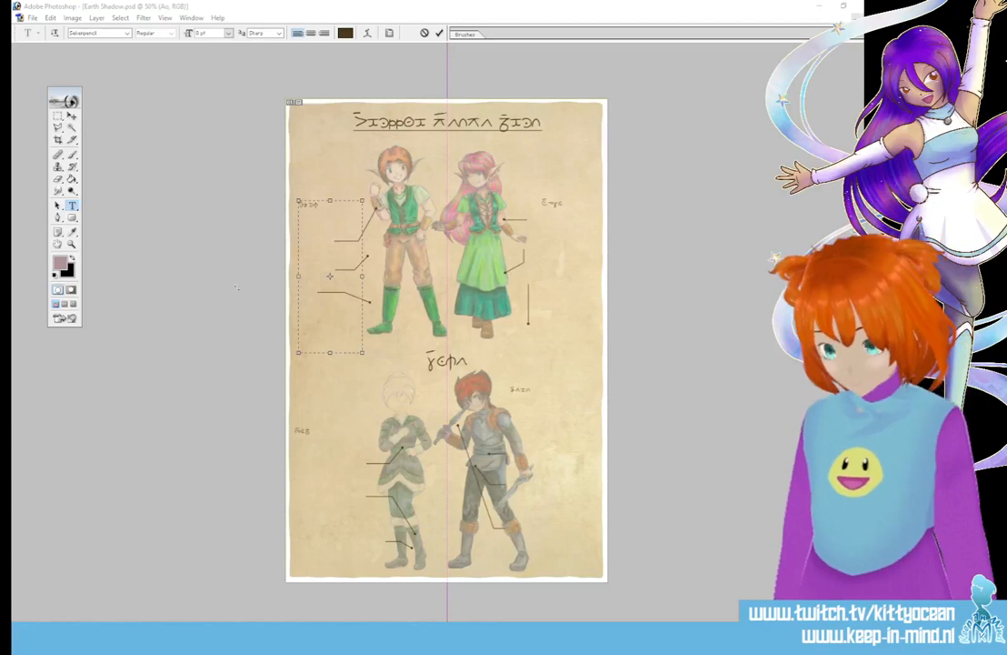
pyautogui.write('ɔ¬ ɪɛ¬¬ʌ')
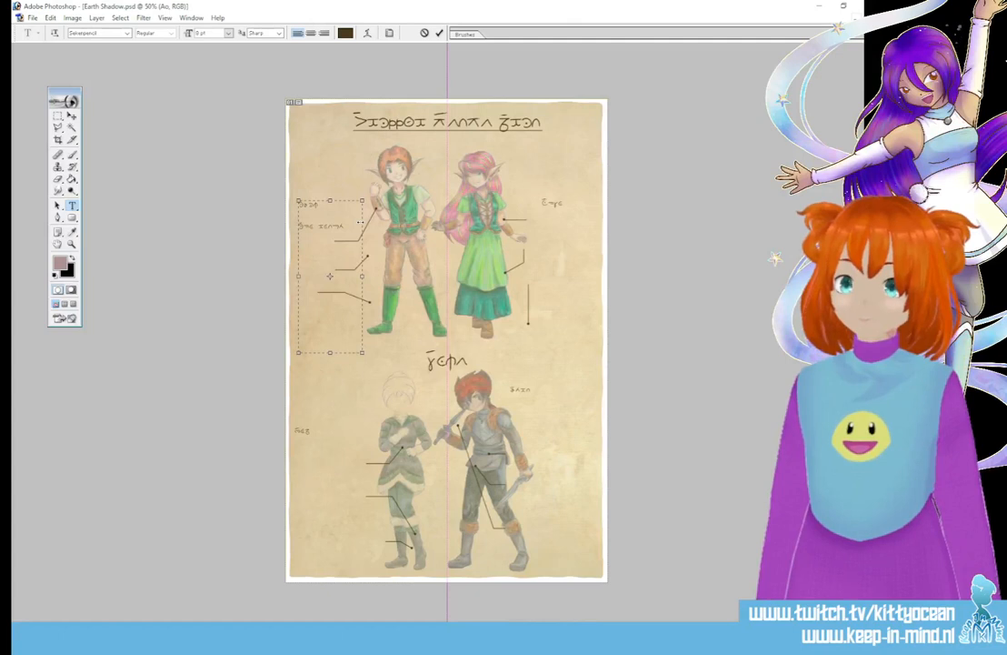
pyautogui.press('Return')
pyautogui.write('Sempess meta')
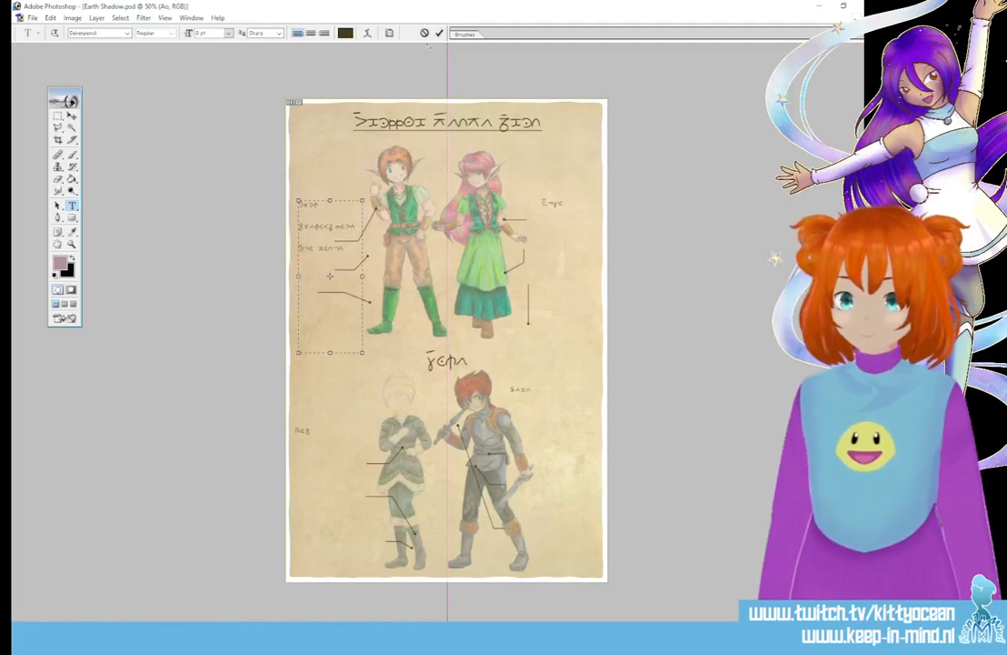
pyautogui.click(439, 33)
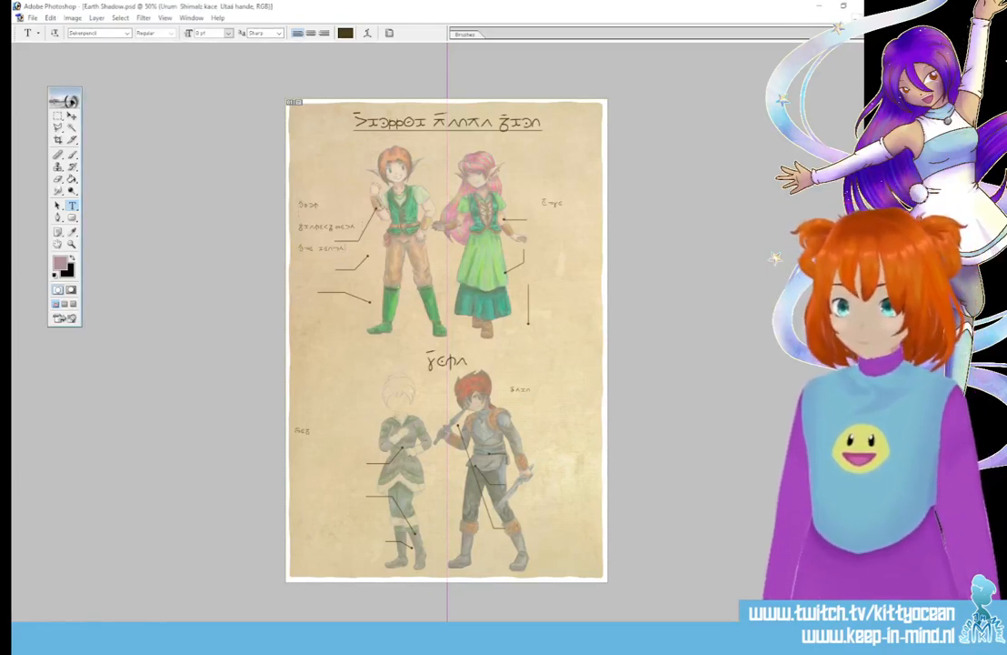
# Step: Add a fourth line of text to the description beside the orange-haired boy in green
pyautogui.moveTo(298, 200); pyautogui.dragTo(361, 352)
pyautogui.write('Buu nohum')
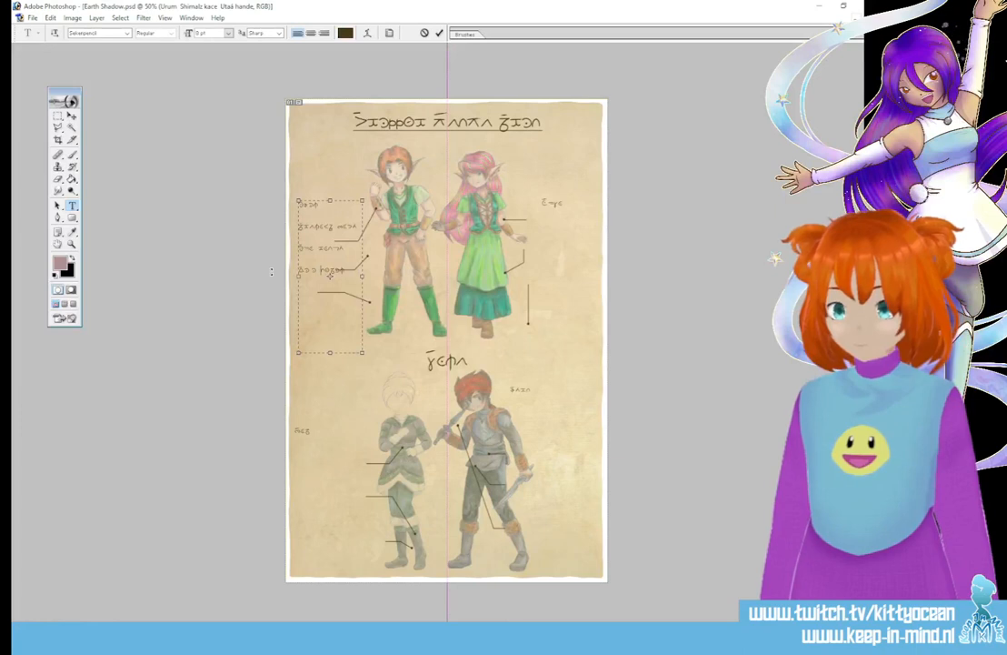
pyautogui.click(438, 33)
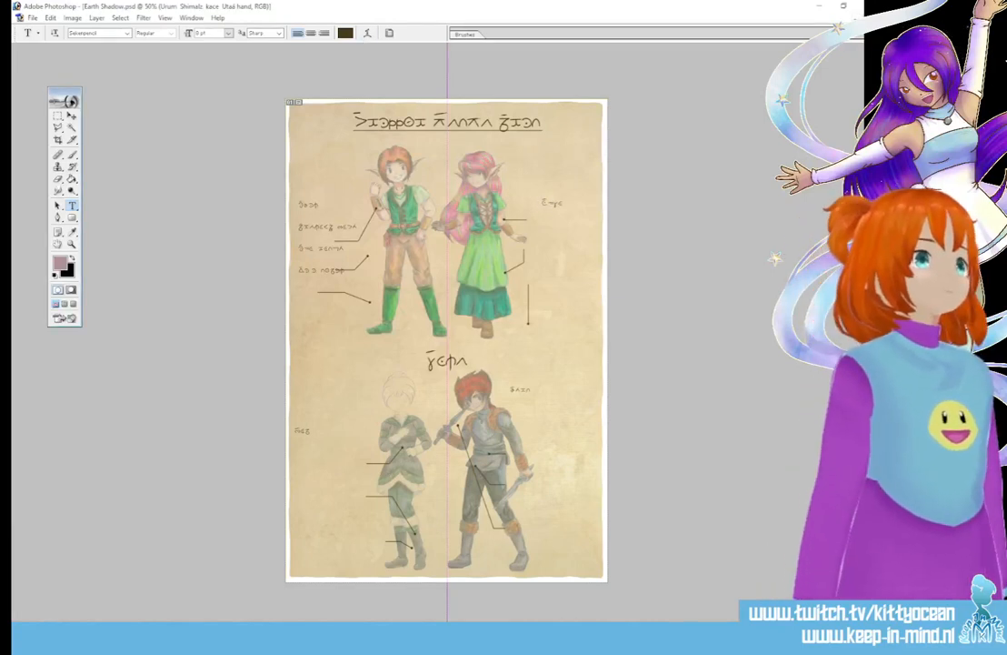
# Step: Change the label beside the pink-haired girl to "Oyulle Atya" and widen its text box slightly
pyautogui.click(548, 202)
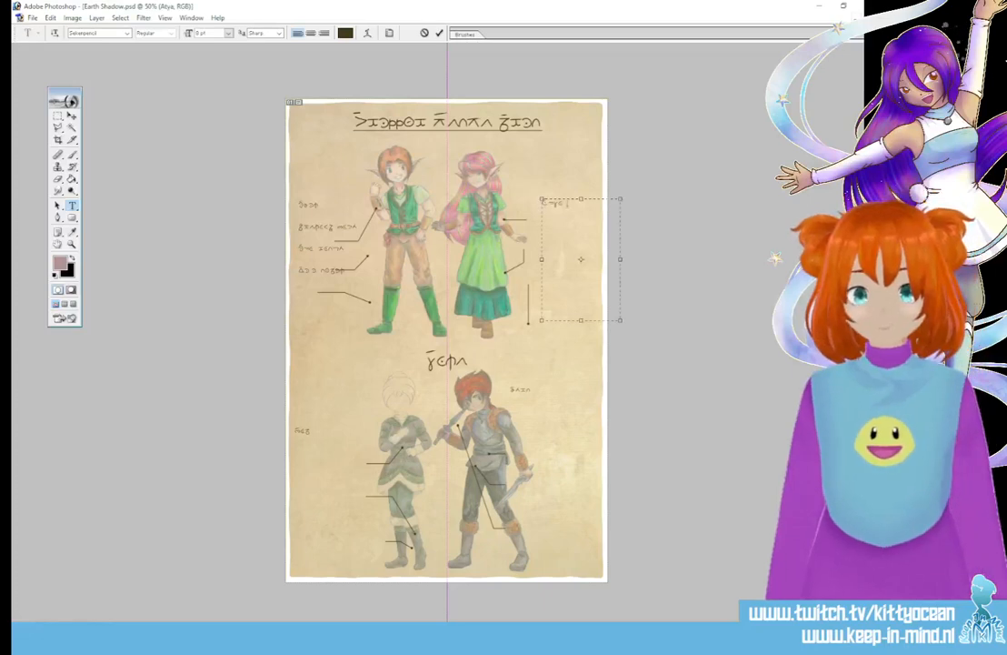
pyautogui.moveTo(567, 205); pyautogui.dragTo(540, 204)
pyautogui.hotkey('ctrl', 'v')
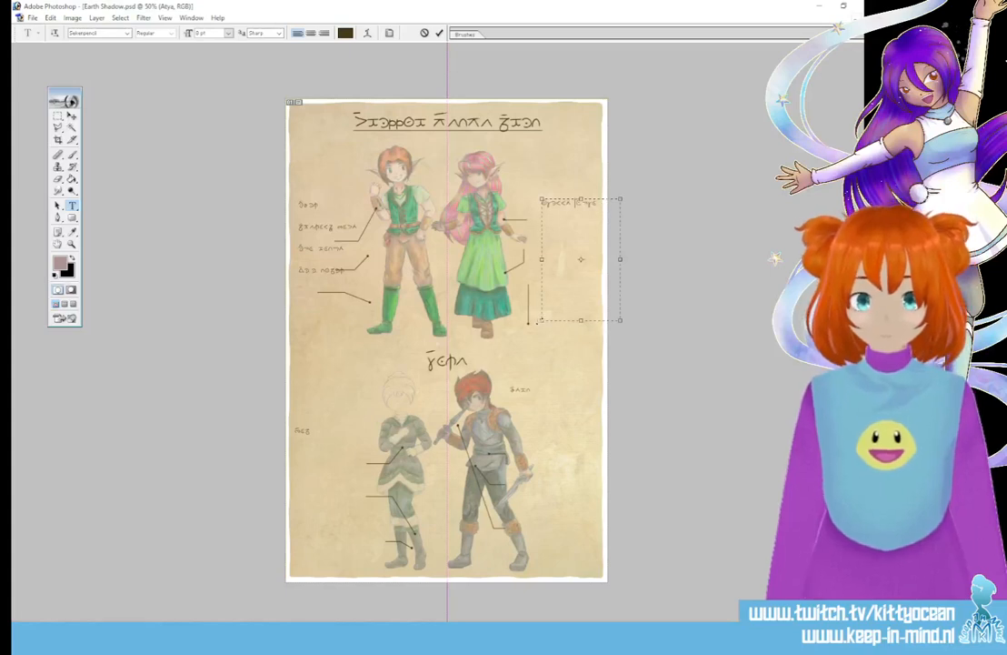
pyautogui.moveTo(541, 320); pyautogui.dragTo(536, 320)
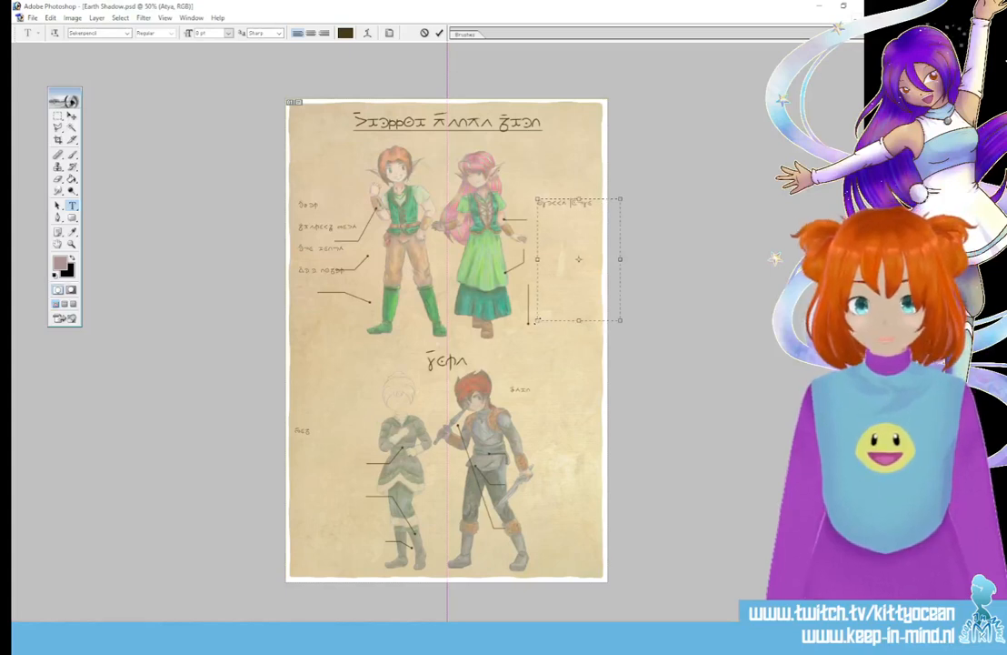
pyautogui.click(439, 33)
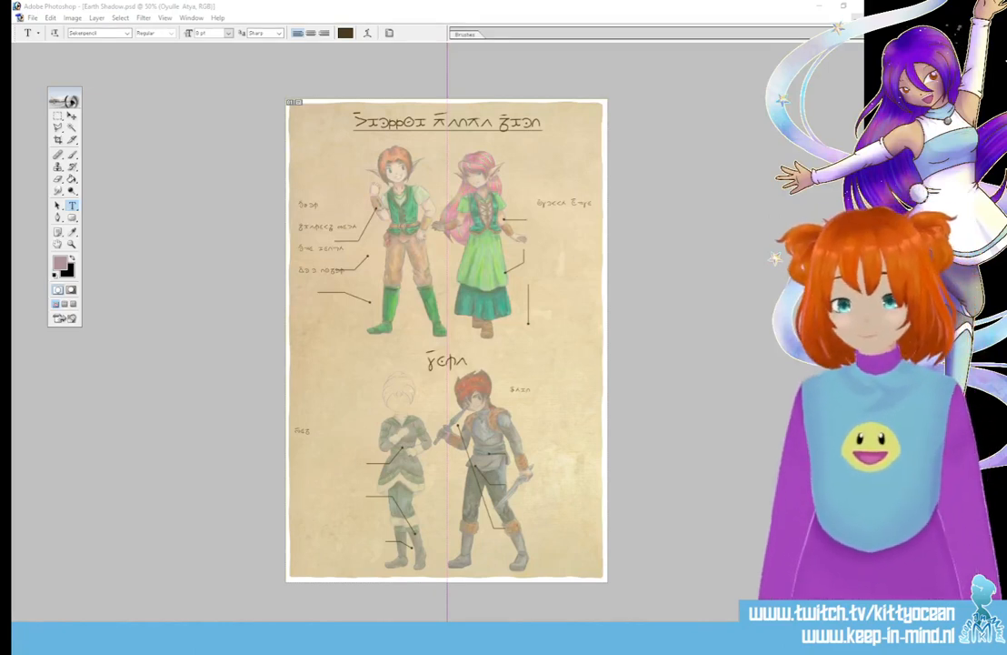
# Step: Add a line starting "Irambe ginzo" below "Oyulle Atya" in the pink-haired girl's label and correct the gap between its words
pyautogui.click(591, 203)
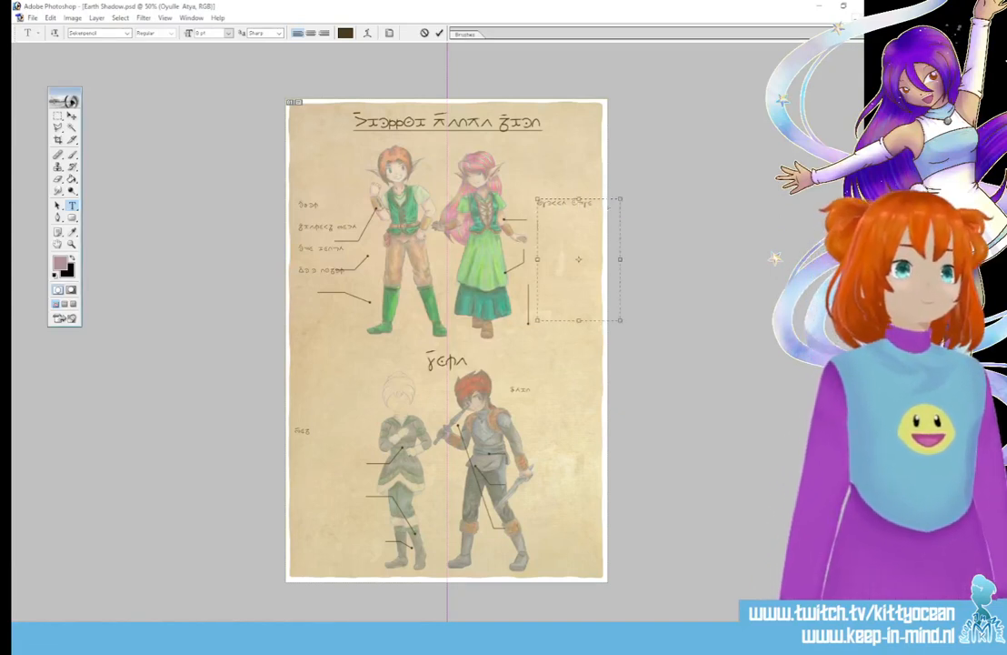
pyautogui.hotkey('ctrl', 'v')
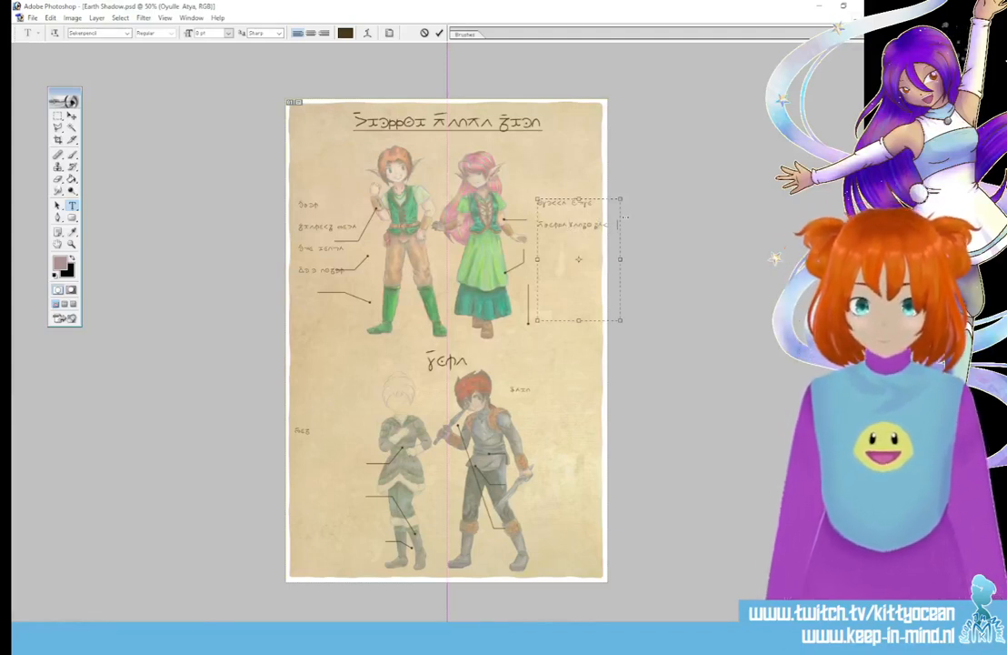
pyautogui.moveTo(566, 225); pyautogui.dragTo(573, 225)
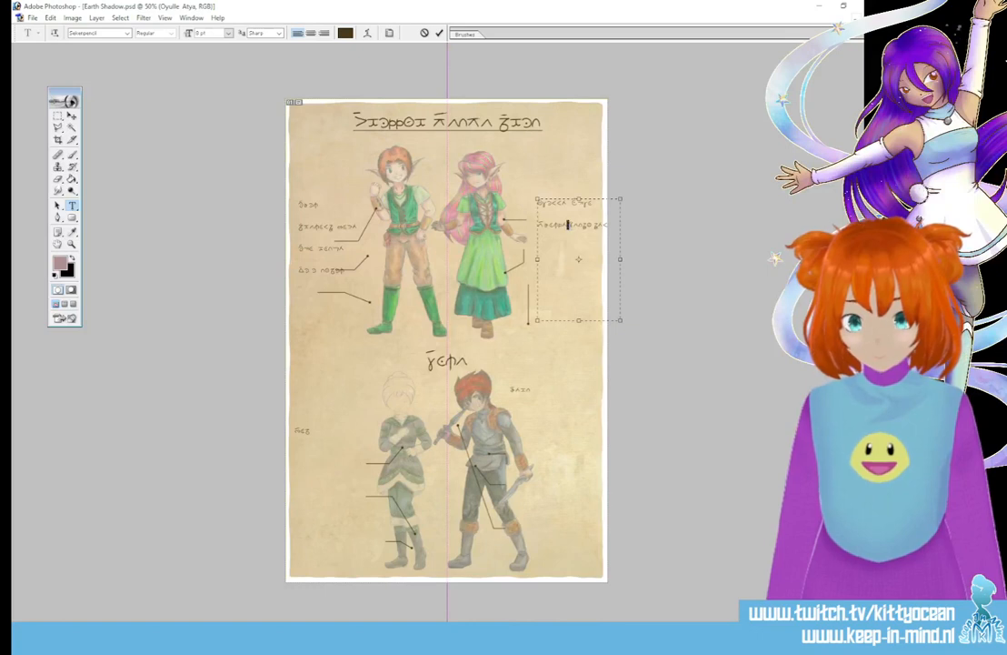
pyautogui.write('K')
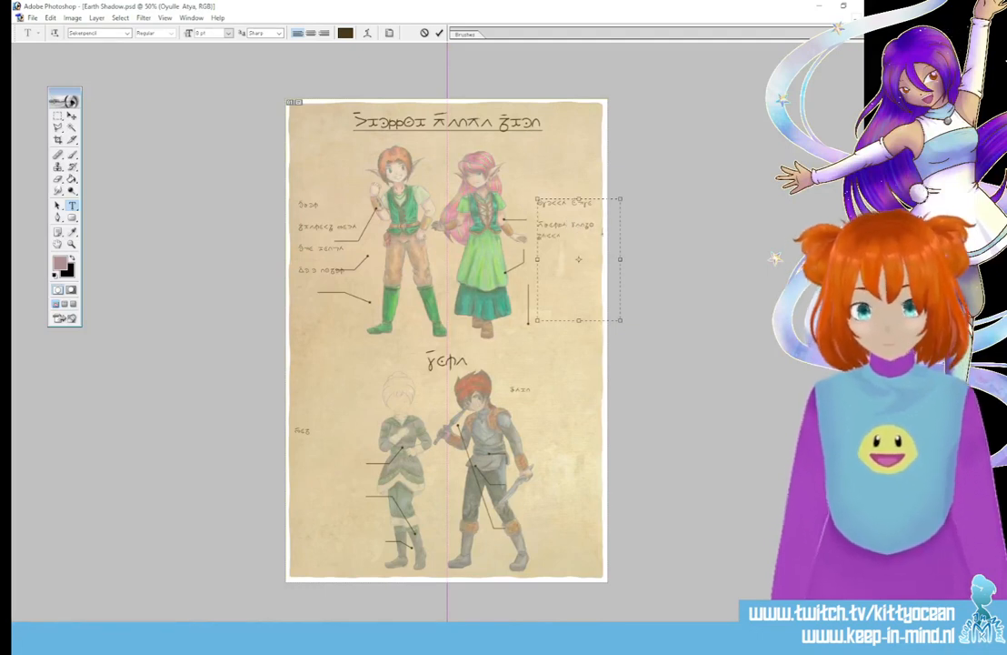
pyautogui.click(439, 34)
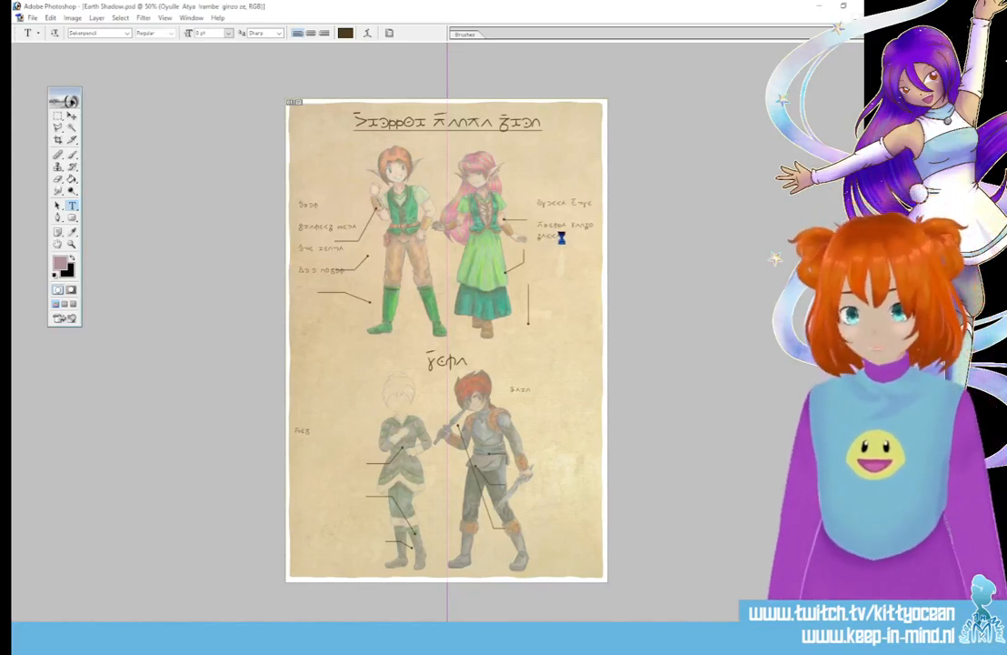
# Step: Add two more lines to the pink-haired girl's label, the last reading "Onna nilewon", and move the text block closer to her
pyautogui.click(537, 224)
pyautogui.hotkey('ctrl', 'v')
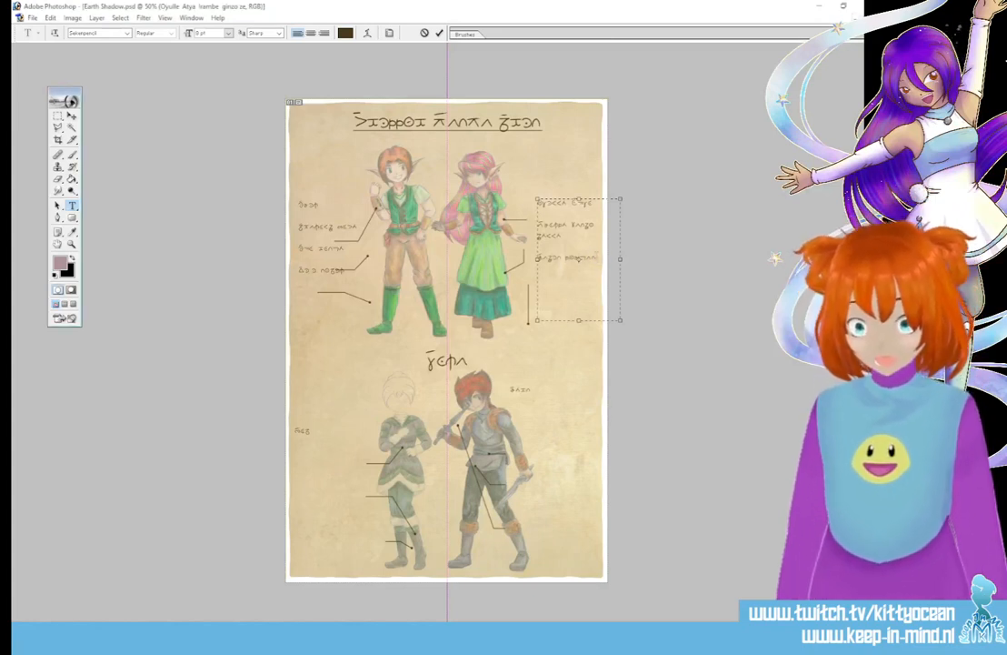
pyautogui.write('Onna nilewon')
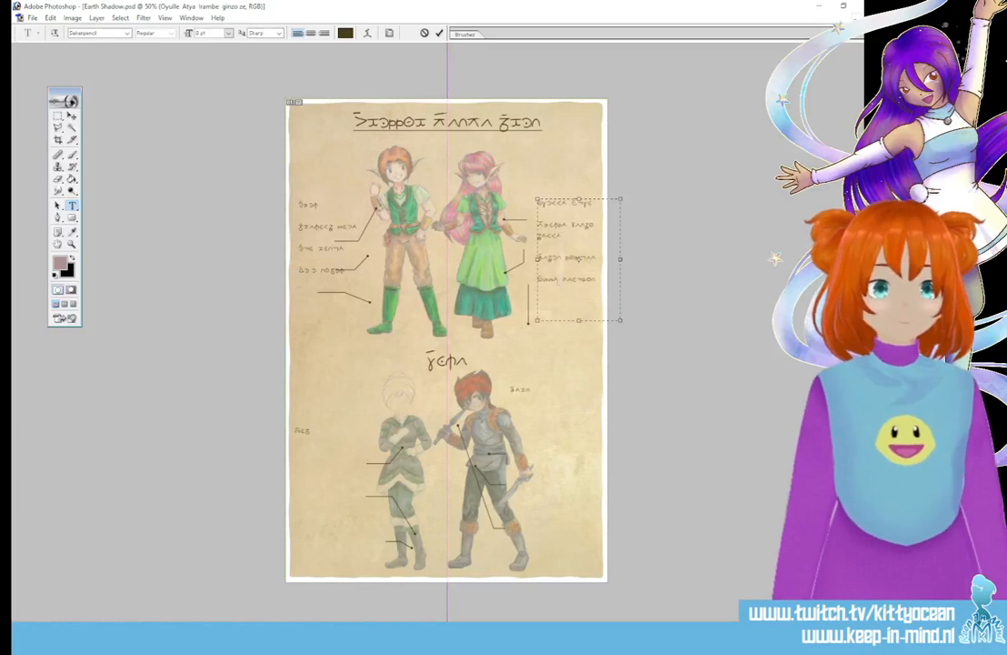
pyautogui.moveTo(556, 279); pyautogui.dragTo(562, 279)
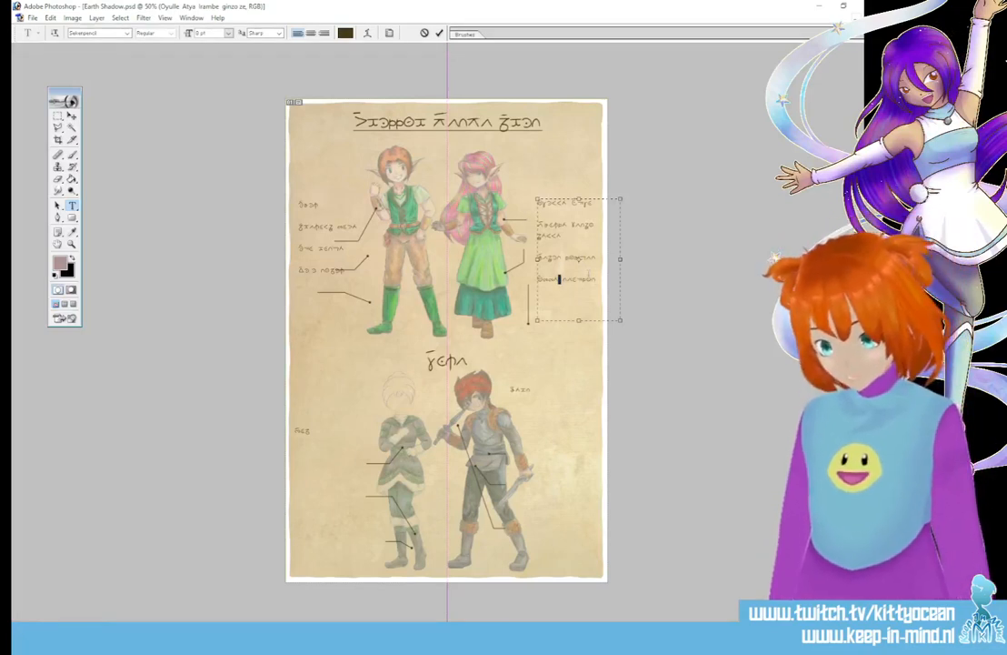
pyautogui.press('BackSpace')
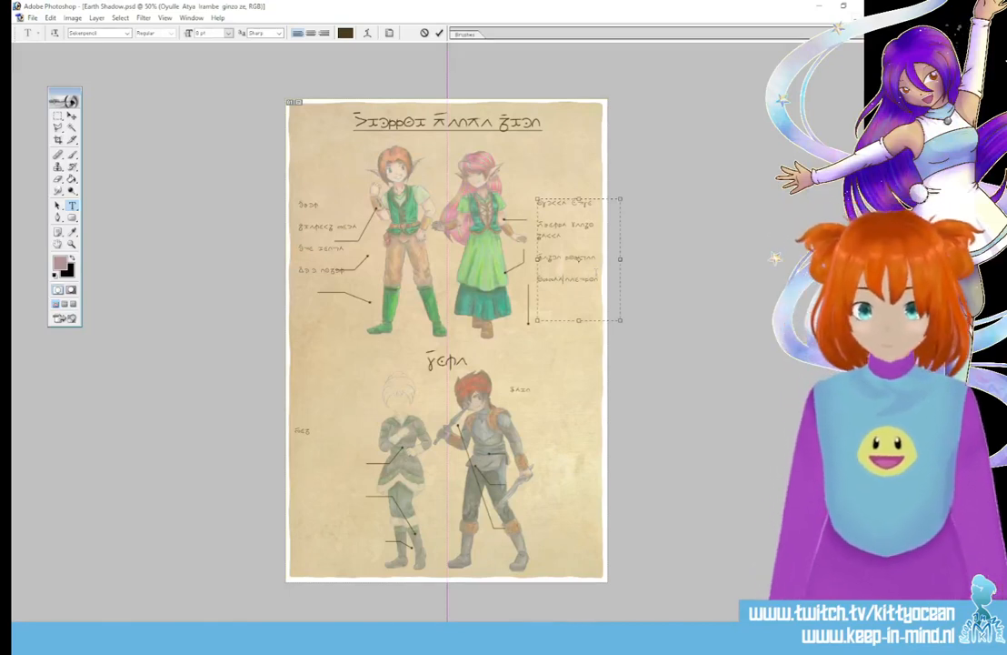
pyautogui.click(439, 32)
pyautogui.click(70, 116)
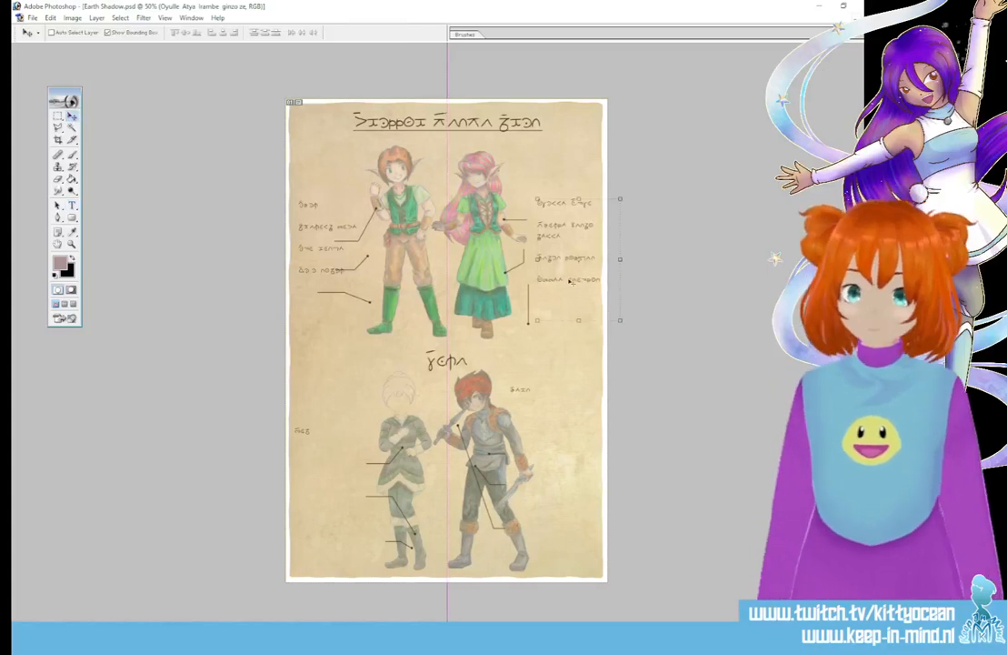
pyautogui.moveTo(570, 279); pyautogui.dragTo(558, 282)
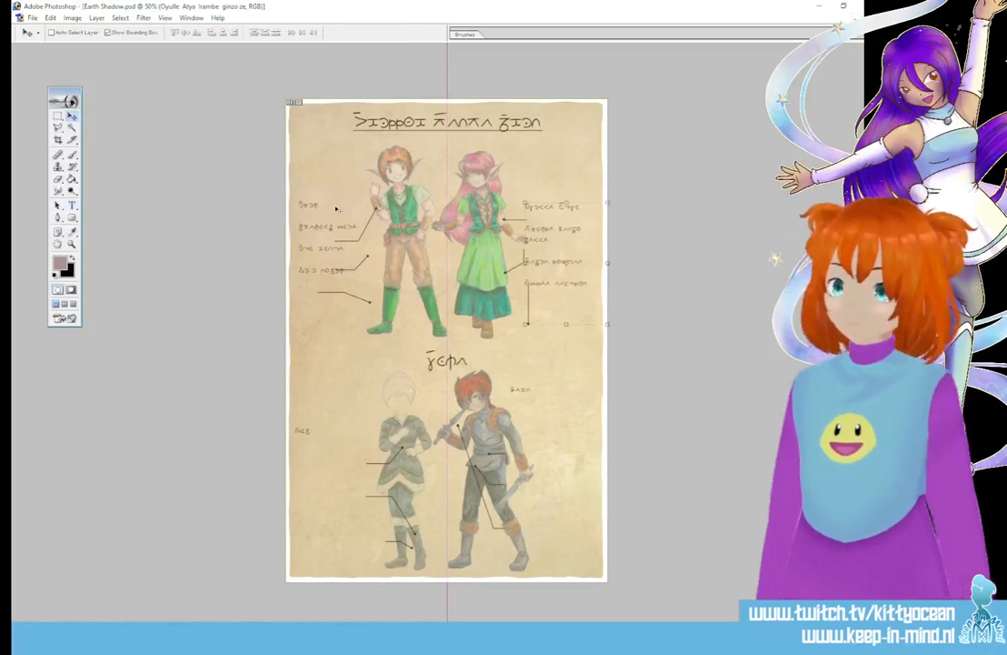
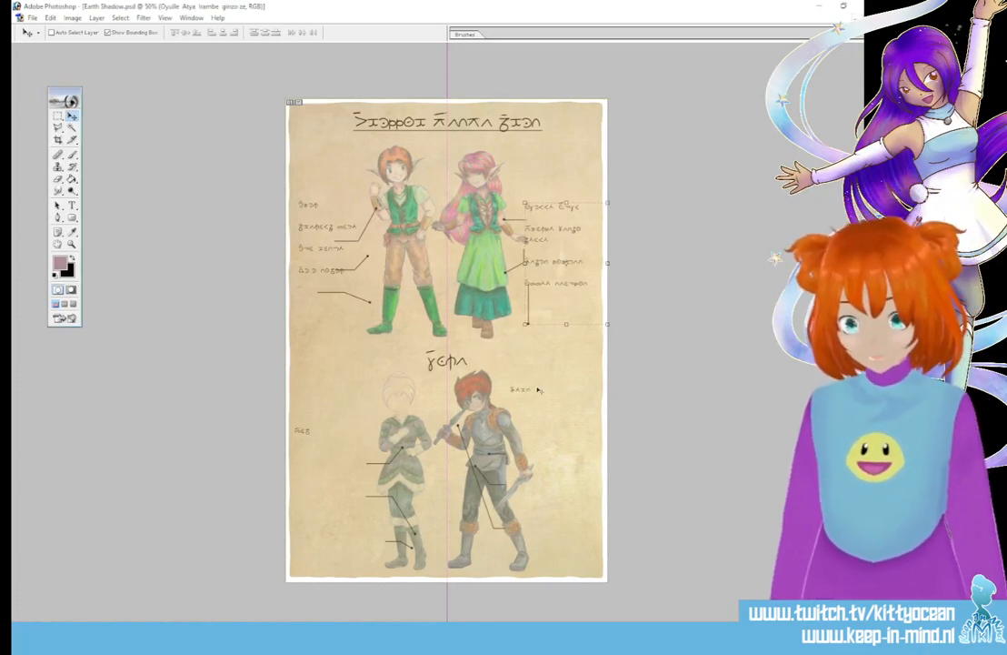
# Step: Add three entries below "Rehn" beside the red-haired fighter, the first "Qjinde gaonni", and move the text block clear of the figure
pyautogui.click(71, 205)
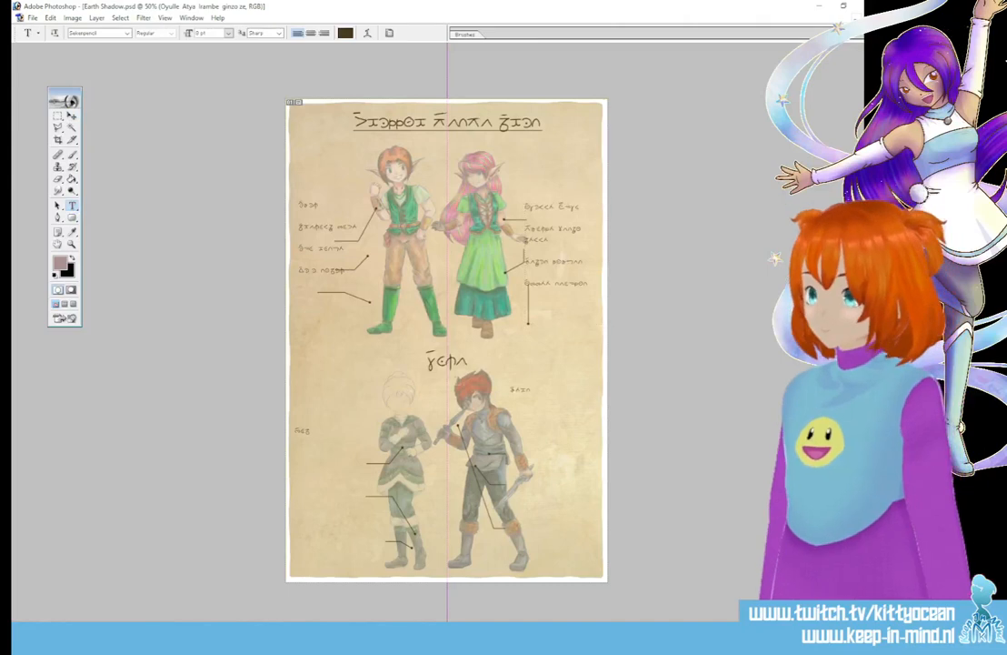
pyautogui.click(520, 389)
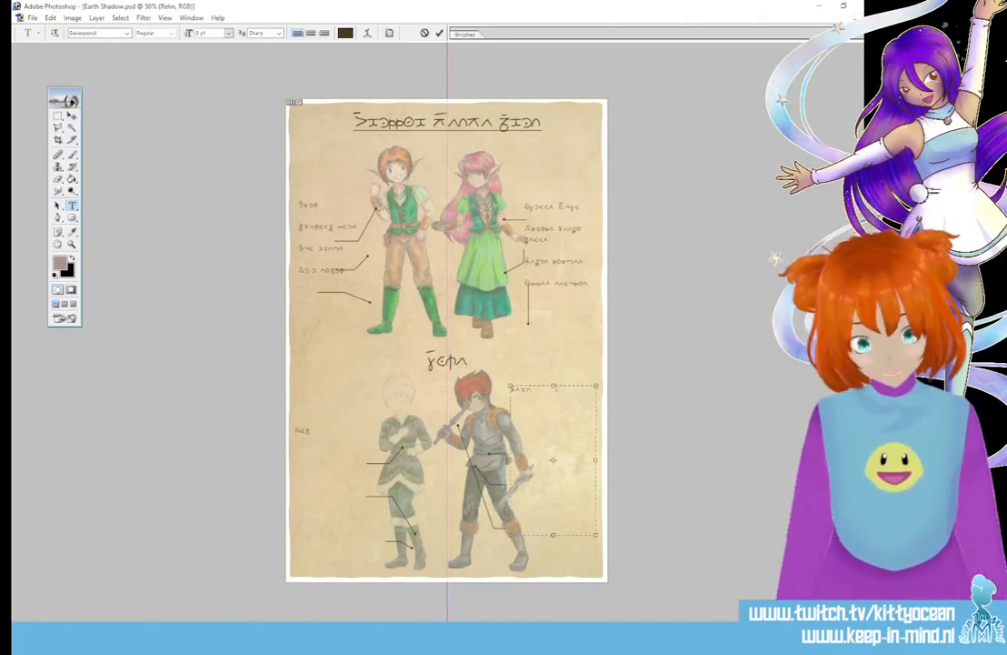
pyautogui.hotkey('ctrl', 'v')
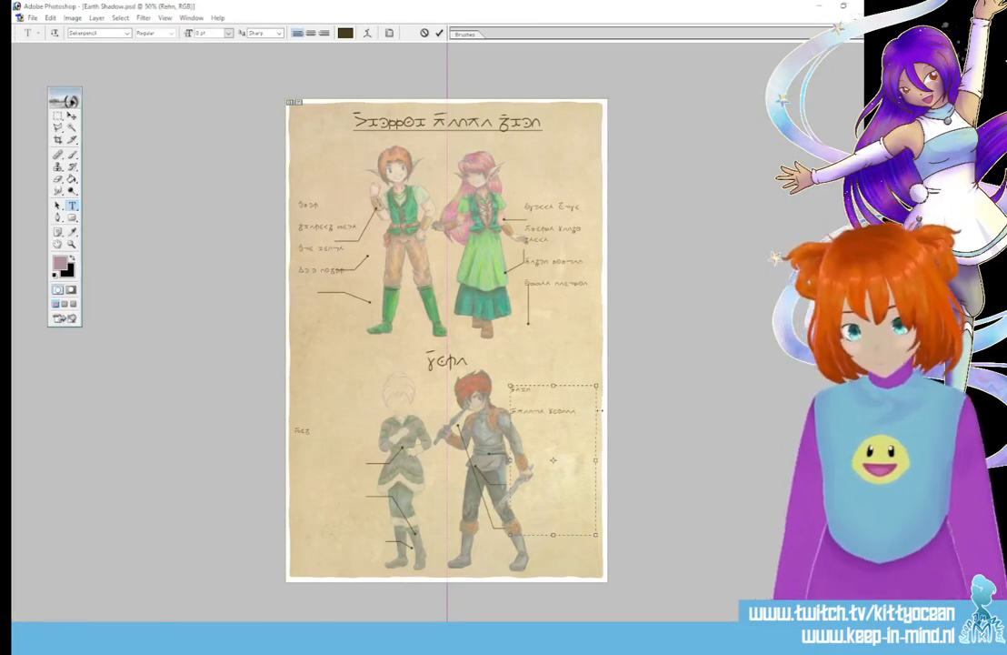
pyautogui.hotkey('ctrl', 'v')
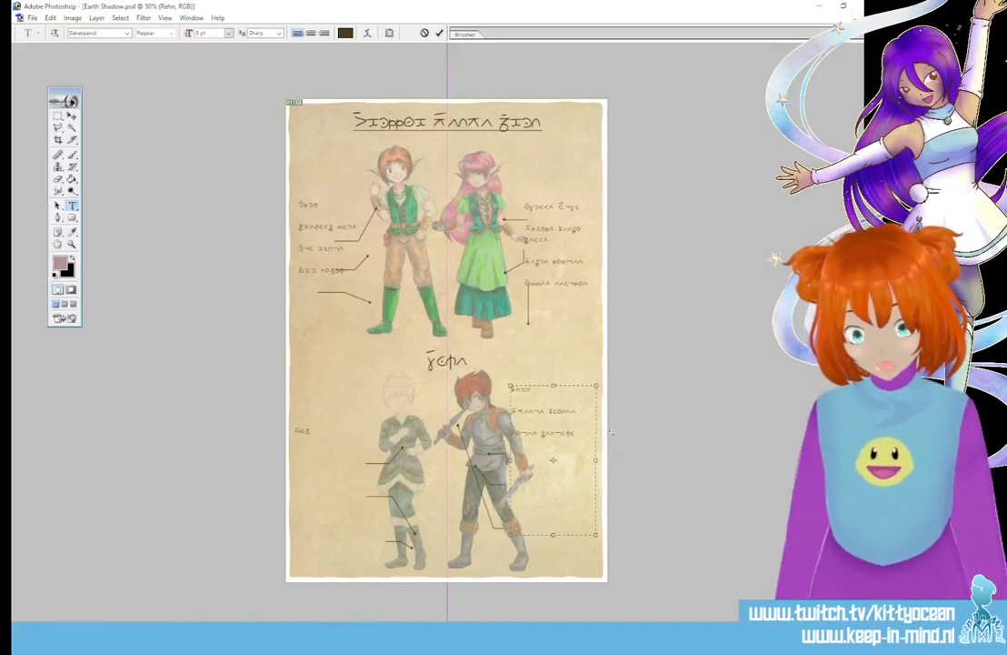
pyautogui.hotkey('ctrl', 'v')
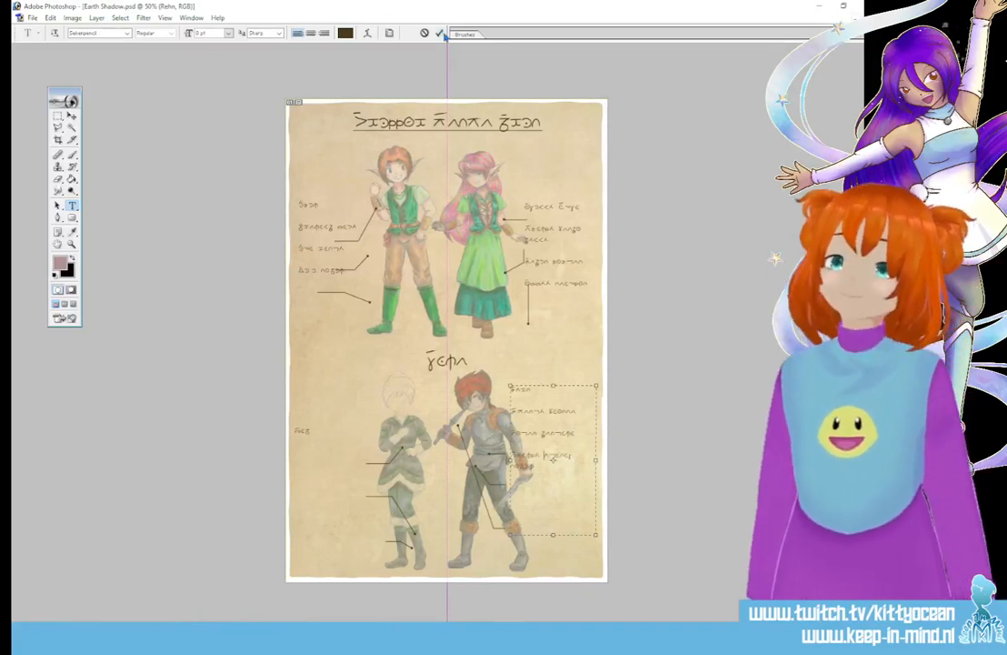
pyautogui.hotkey('ctrl', 'Return')
pyautogui.press('v')
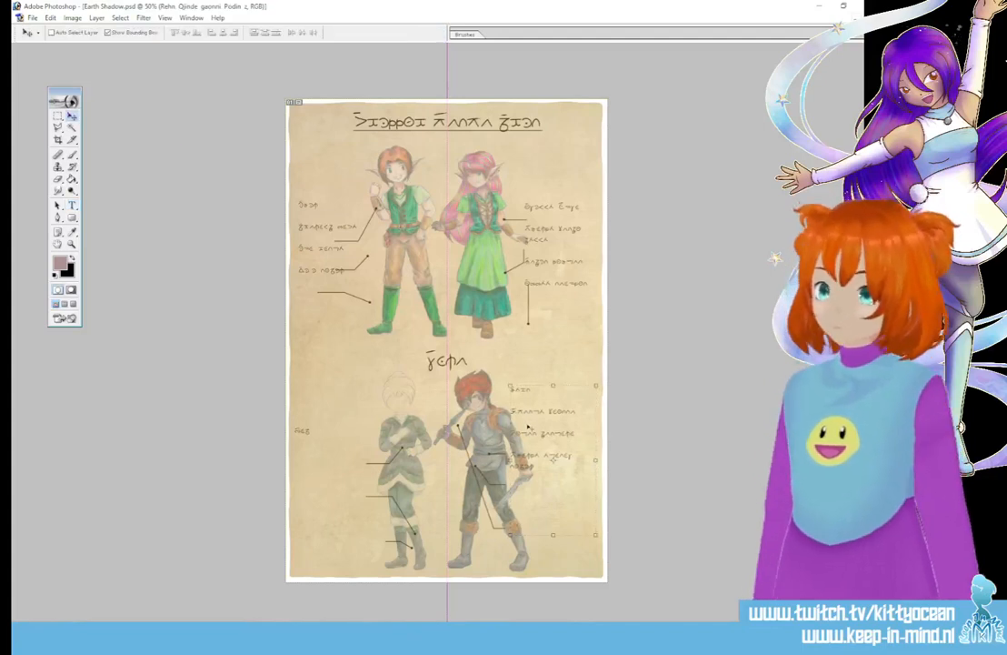
pyautogui.moveTo(549, 438); pyautogui.dragTo(567, 457)
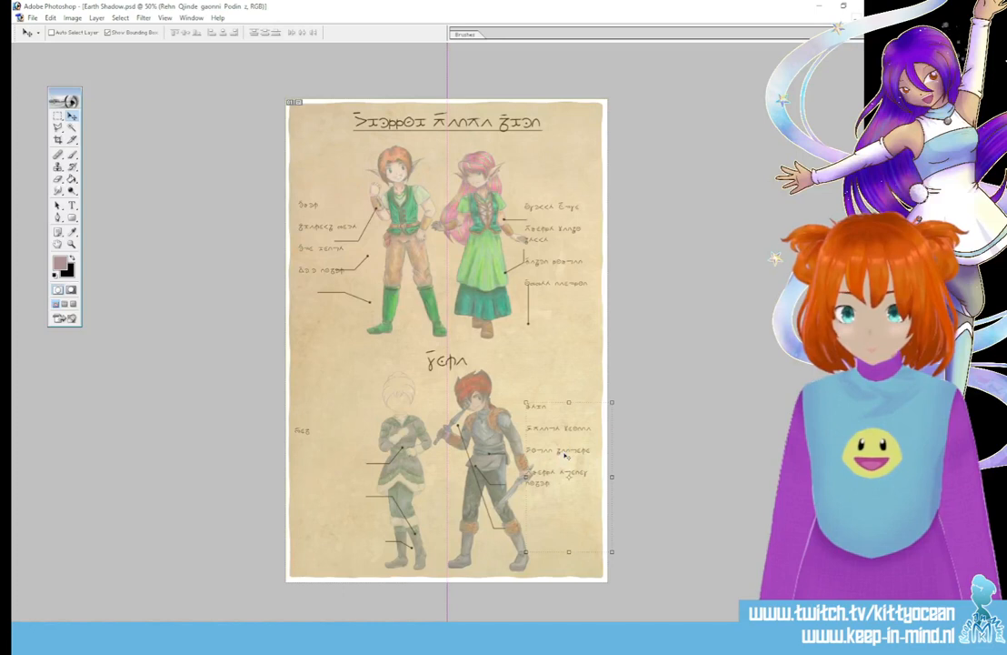
# Step: Insert blank lines between the entries of the red-haired fighter's label to spread them down towards the pointer lines
pyautogui.click(72, 206)
pyautogui.click(581, 442)
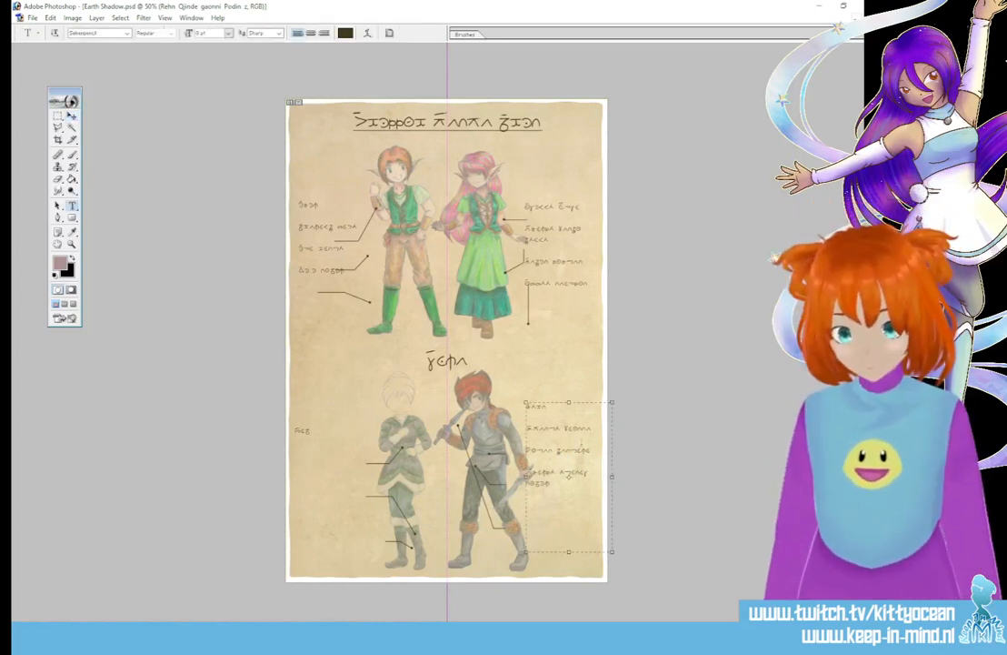
pyautogui.press('Return')
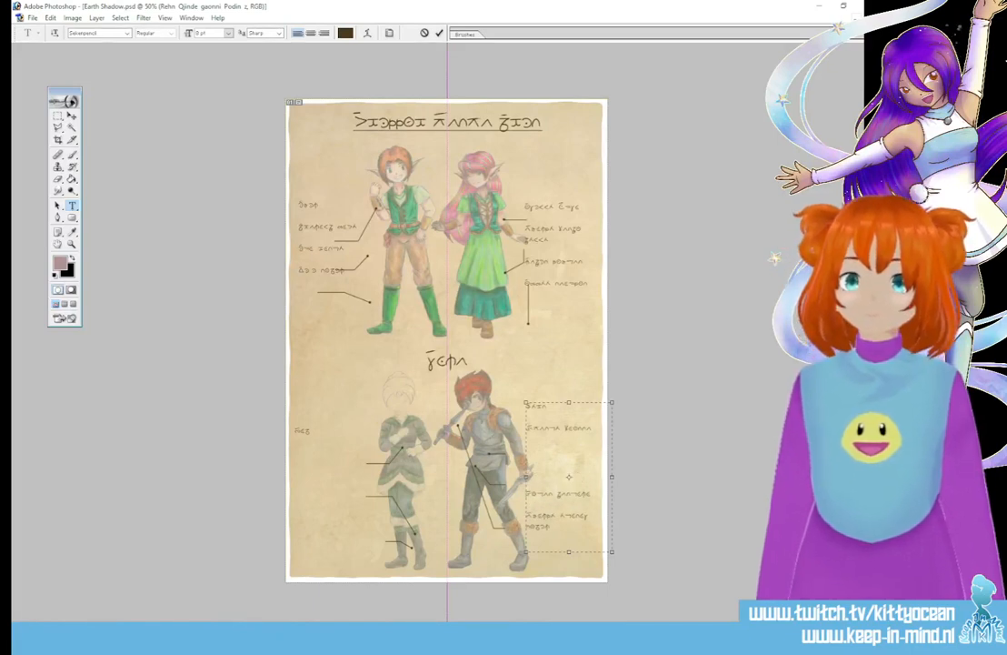
pyautogui.press('Return')
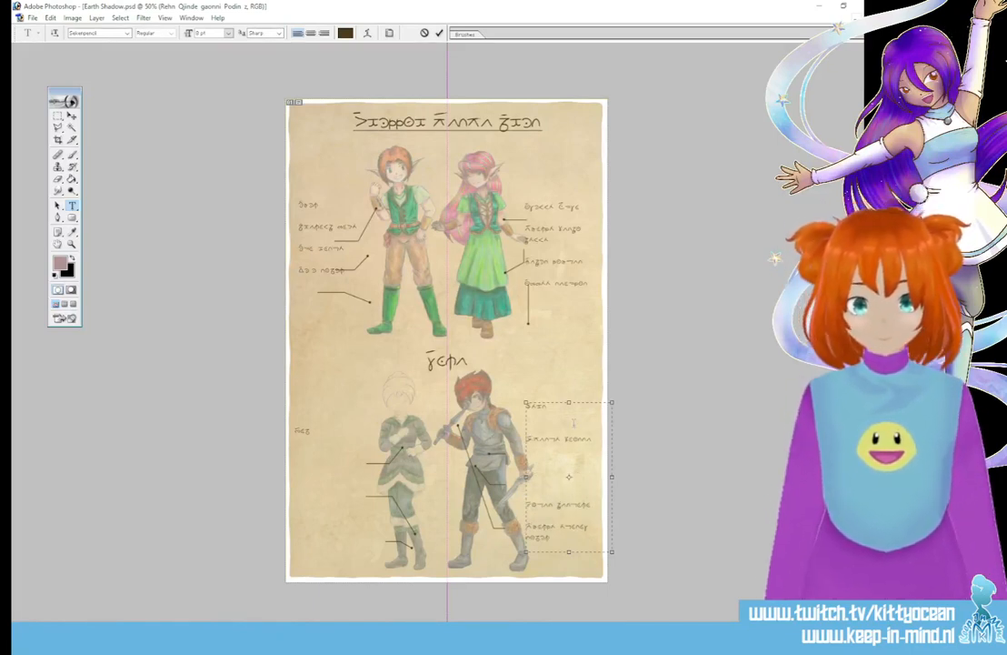
pyautogui.press('BackSpace')
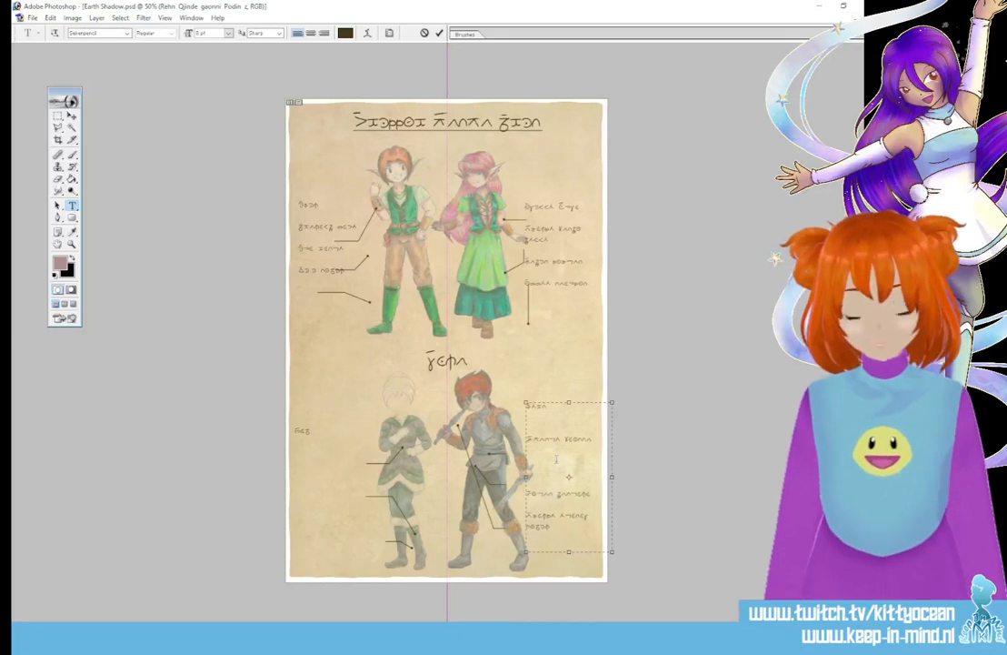
pyautogui.click(439, 33)
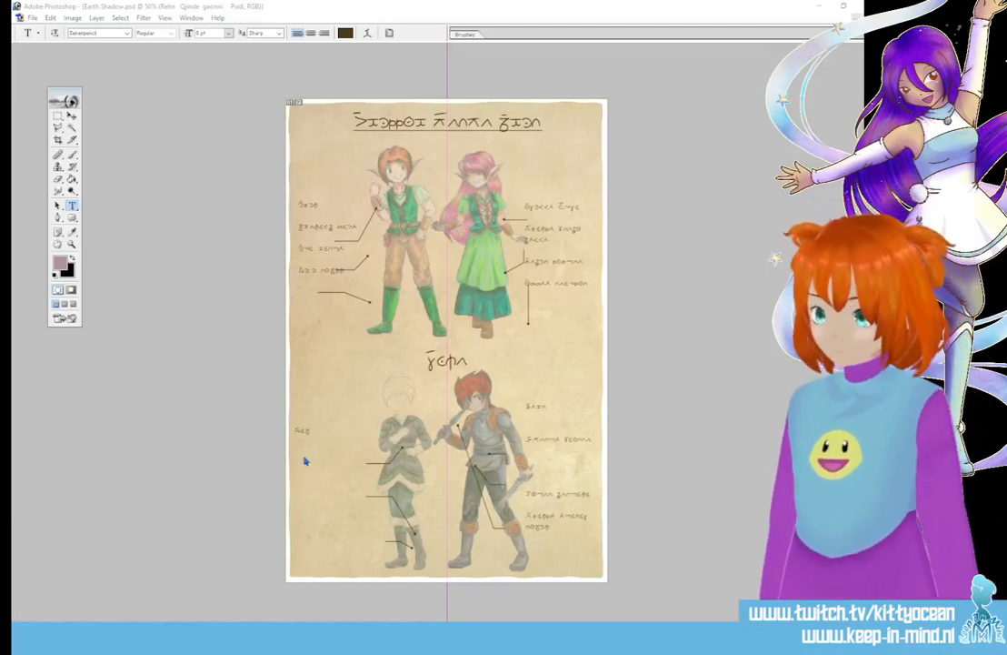
# Step: Replace the label "Kas" beside the unfinished lower figure with a two-line description starting "Borduh hama"
pyautogui.moveTo(293, 425); pyautogui.dragTo(384, 559)
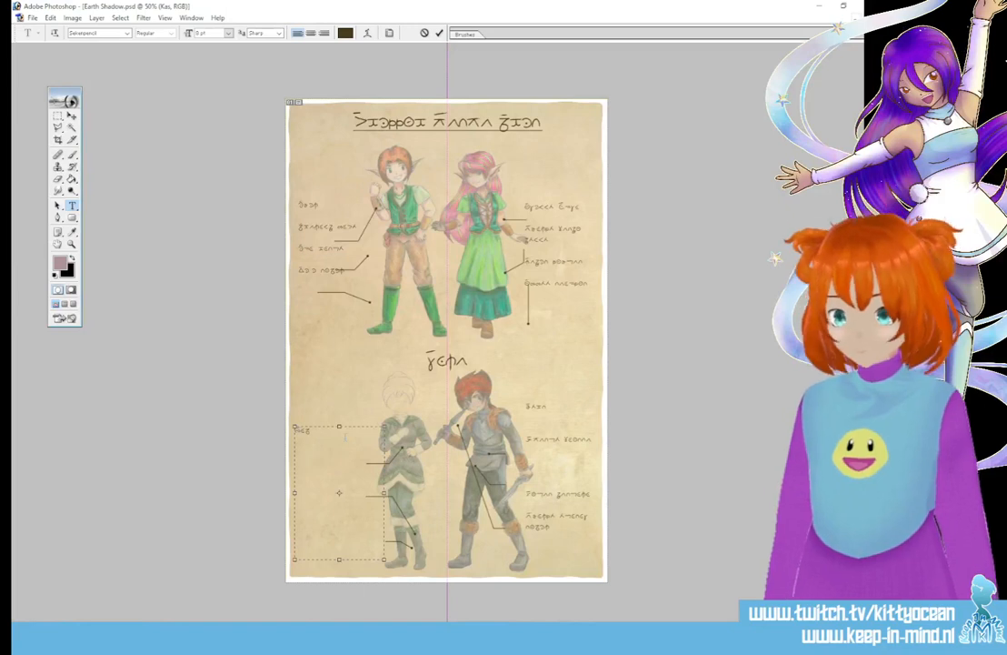
pyautogui.doubleClick(301, 431)
pyautogui.hotkey('ctrl', 'v')
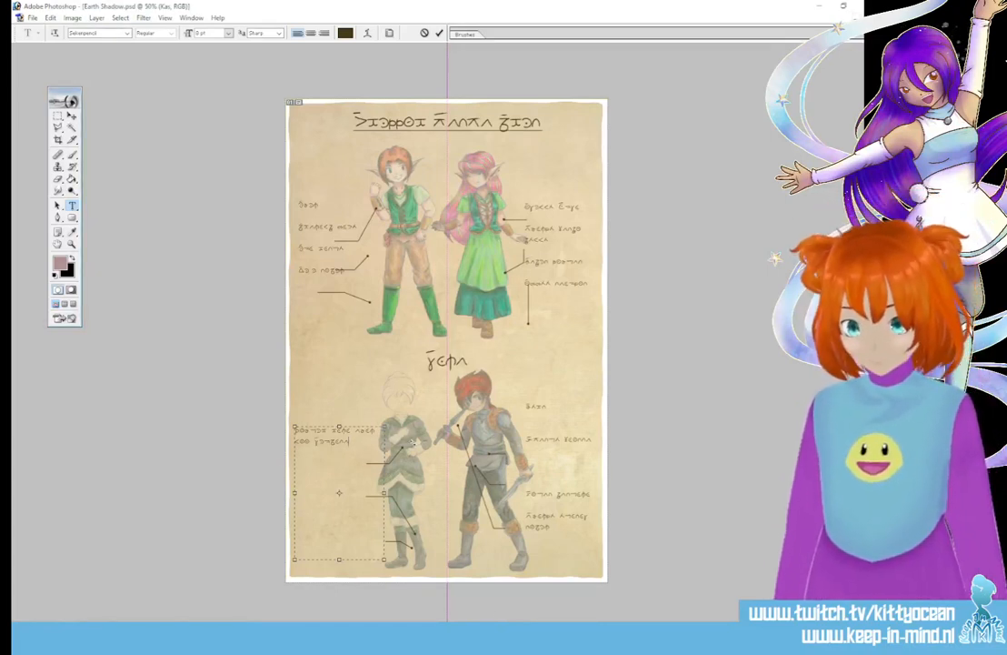
# Step: Add a second entry to the unfinished lower figure's label, replace its wording, and break it over two lines before the pointer line
pyautogui.hotkey('ctrl', 'v')
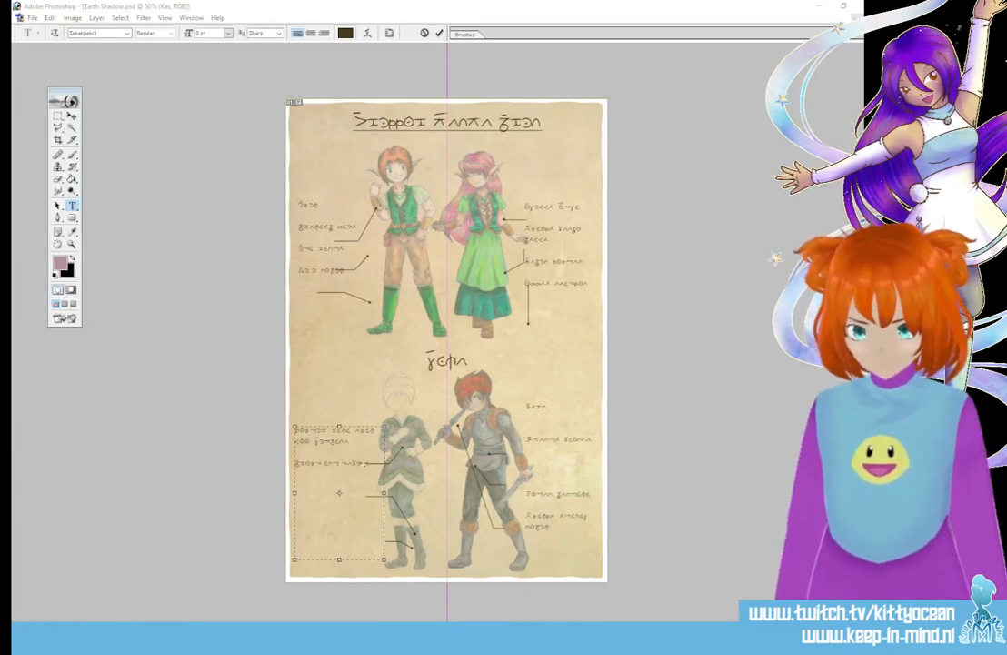
pyautogui.moveTo(367, 462); pyautogui.dragTo(294, 463)
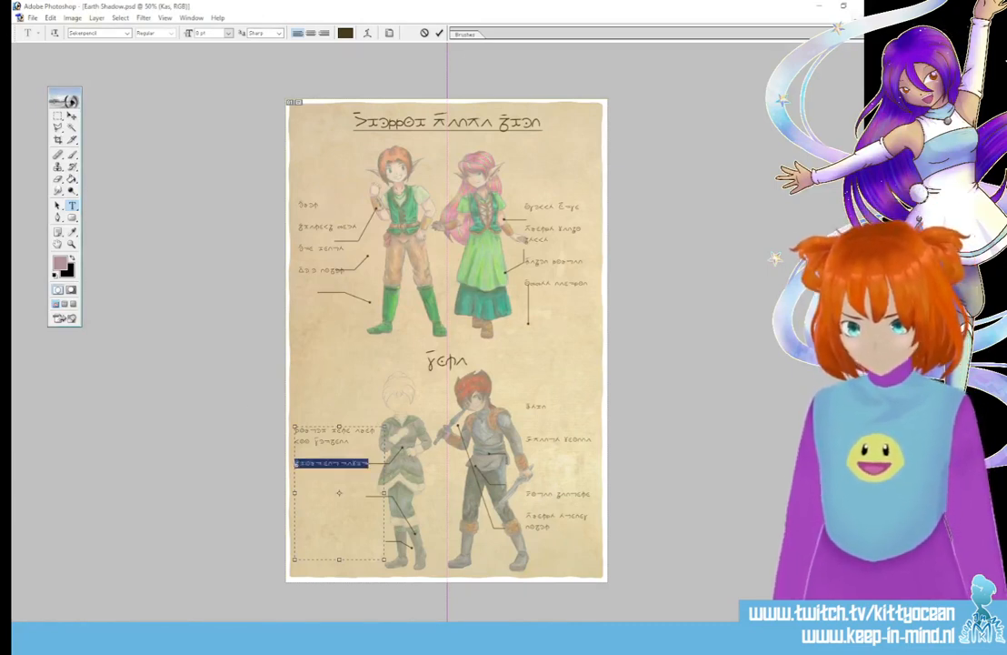
pyautogui.hotkey('ctrl', 'v')
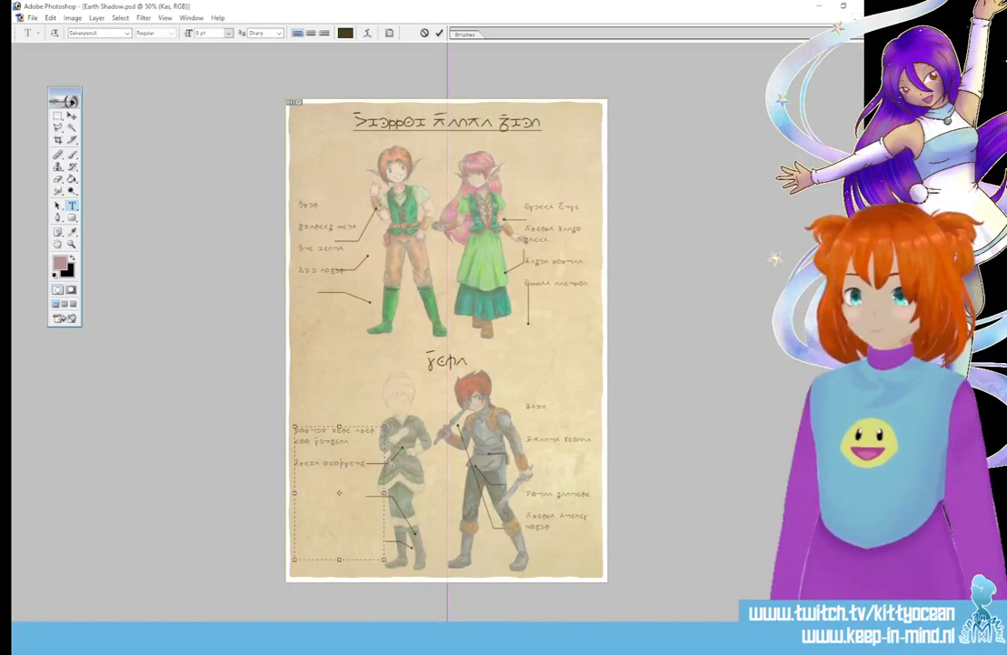
pyautogui.press('Return')
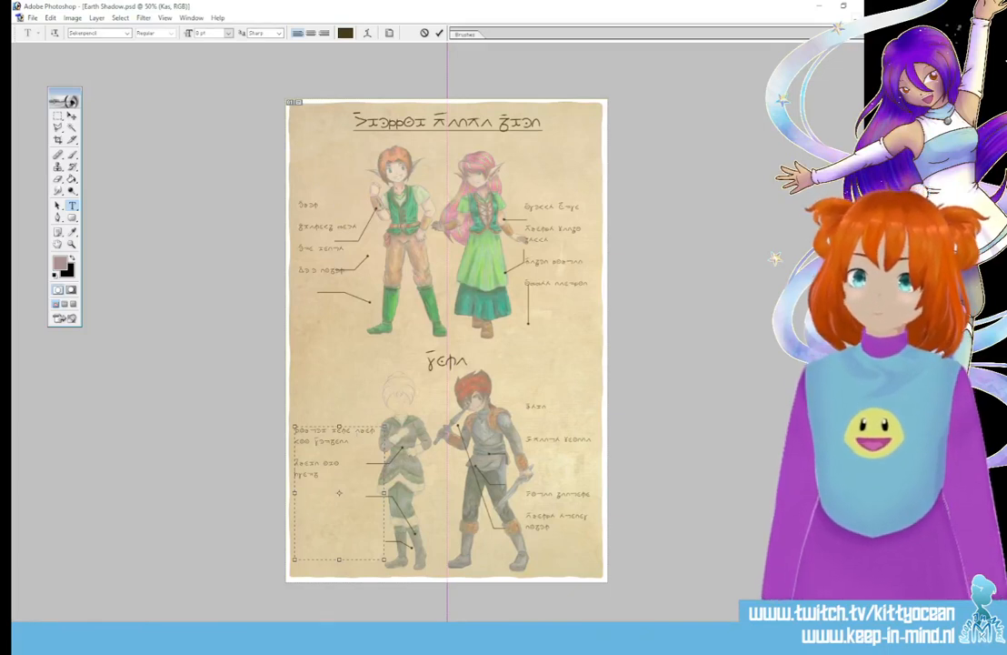
# Step: Rebreak the first entry after "Borduh hama" and add a third entry level with the unfinished figure's middle pointer line
pyautogui.press('Return')
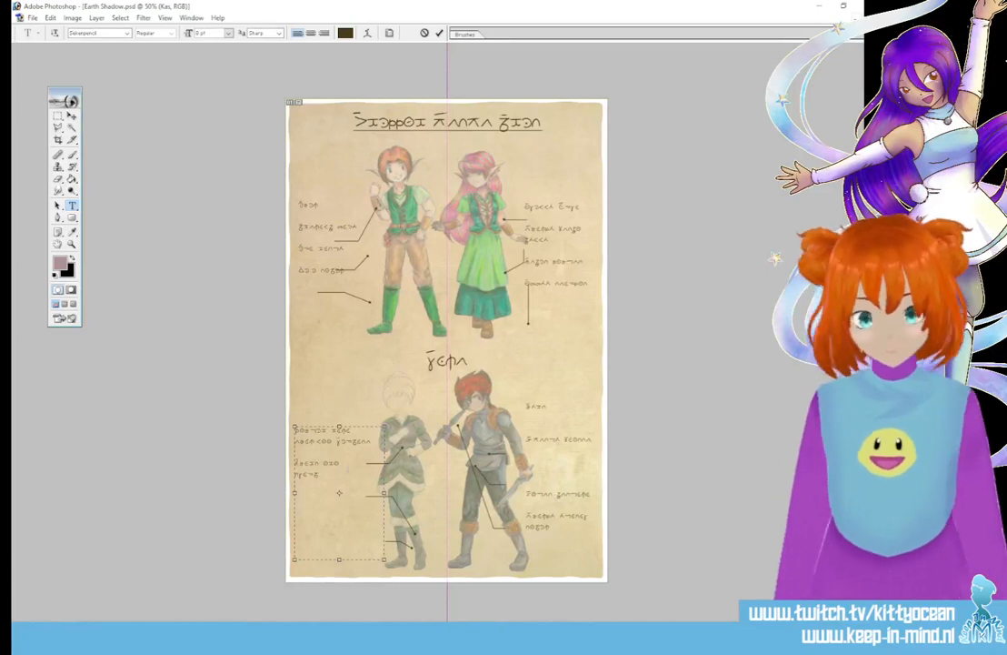
pyautogui.hotkey('ctrl', 'v')
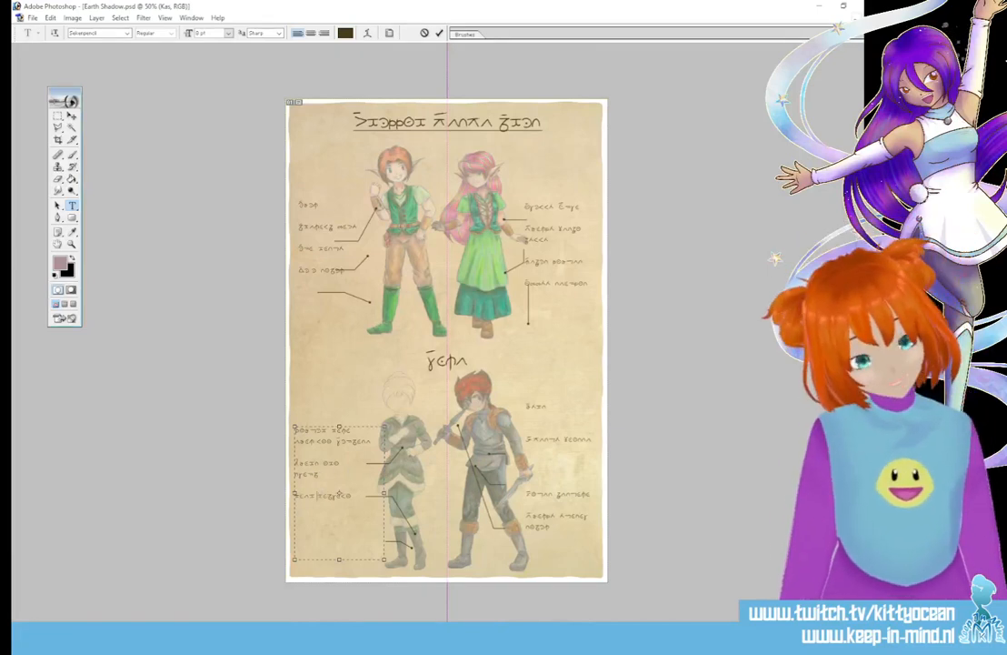
pyautogui.click(437, 34)
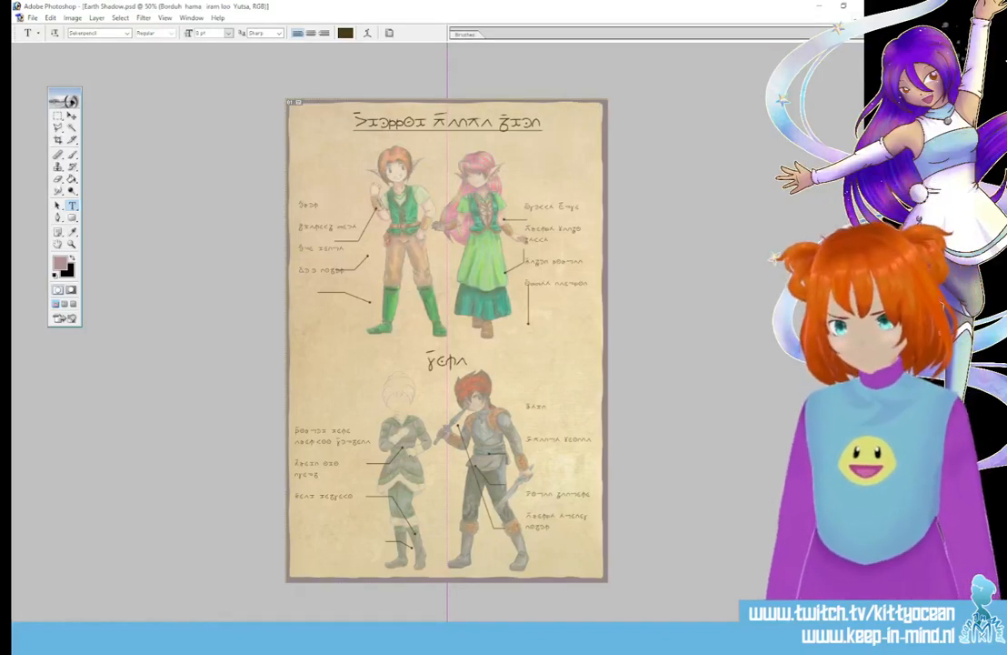
# Step: Nudge the "Yami" heading up slightly to give more room above the lower pair of characters
pyautogui.hotkey('alt', '[')
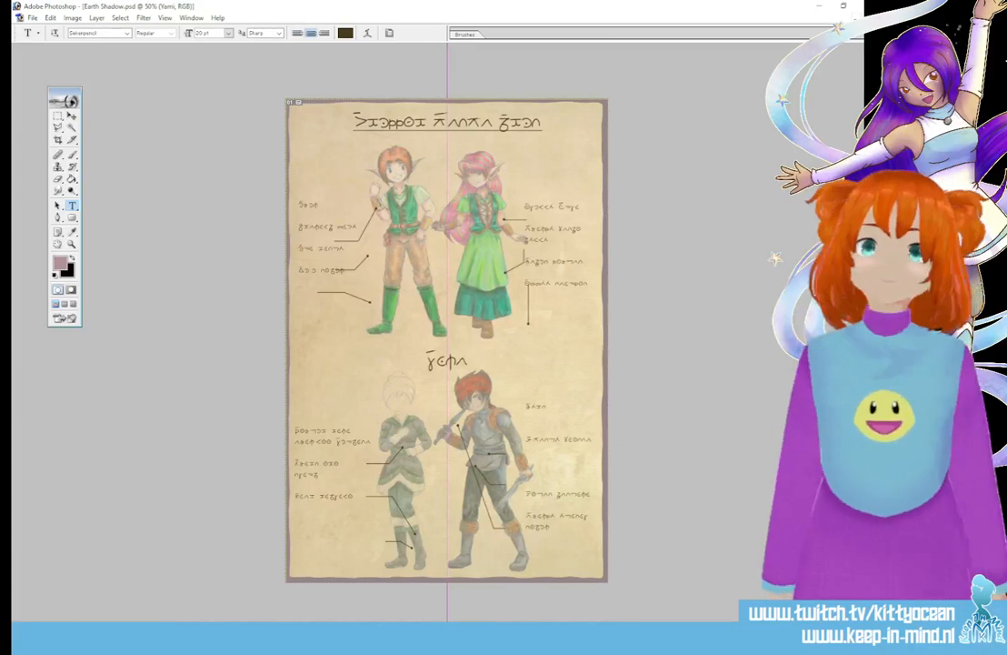
pyautogui.press('v')
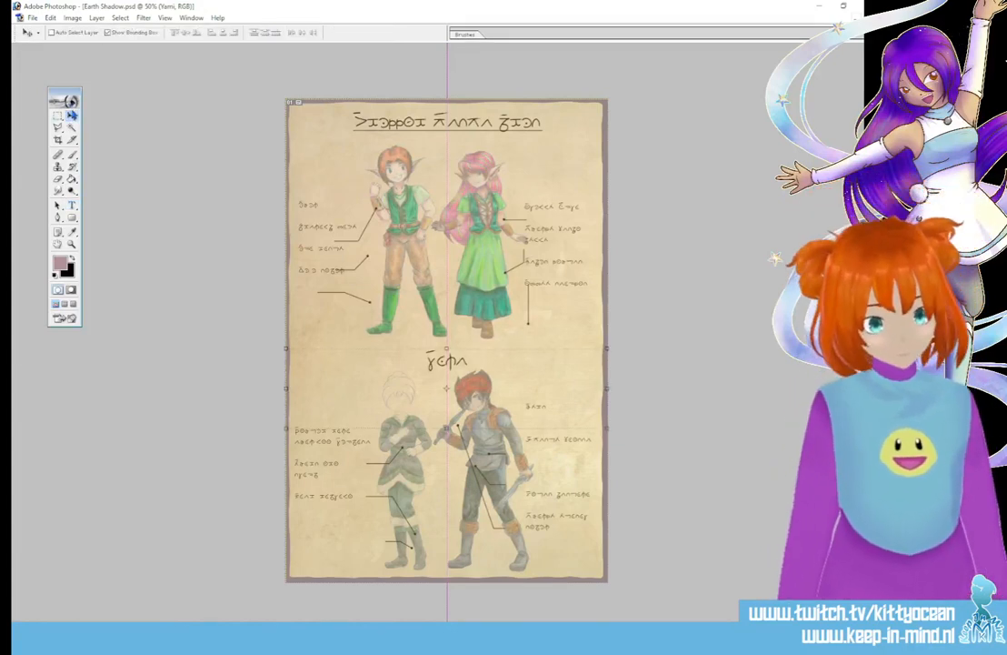
pyautogui.press('Up')
pyautogui.press('Up')
pyautogui.press('Up')
pyautogui.press('Up')
pyautogui.press('Up')
pyautogui.press('Up')
pyautogui.press('Up')
pyautogui.press('Up')
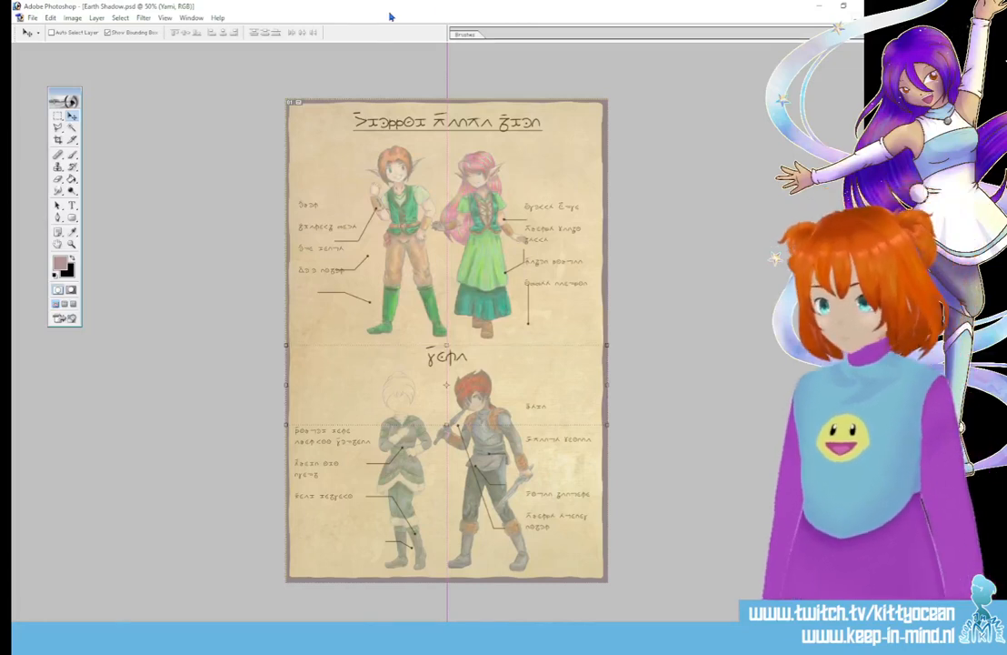
# Step: Choose a thin round brush preset for the Brush tool and make Layer 4, which holds the pointer lines, active
pyautogui.hotkey('ctrl', '+')
pyautogui.hotkey('ctrl', '+')
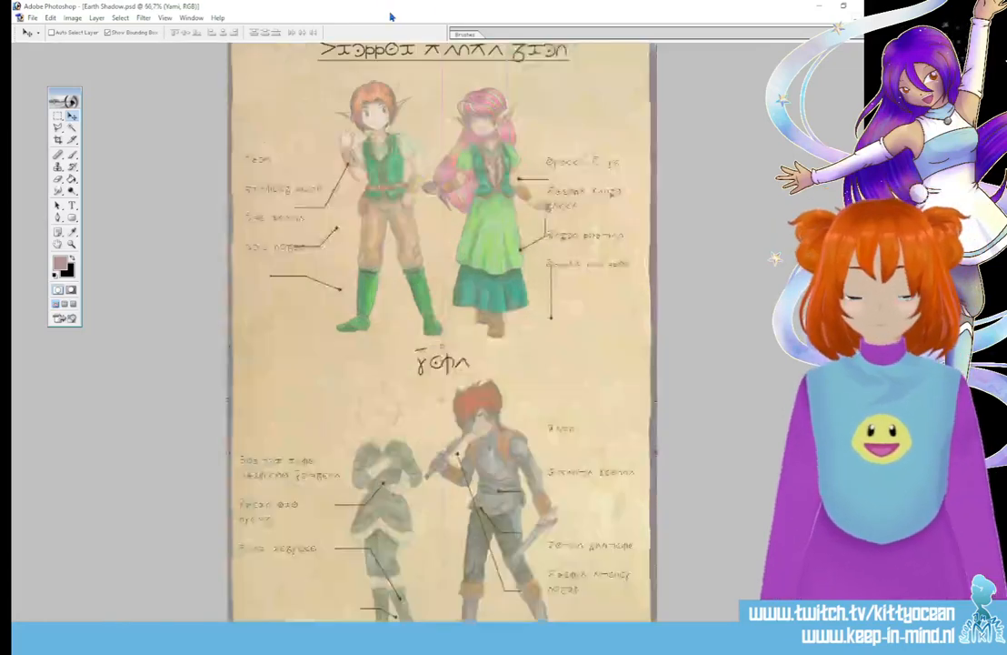
pyautogui.scroll(4, 441, 332)
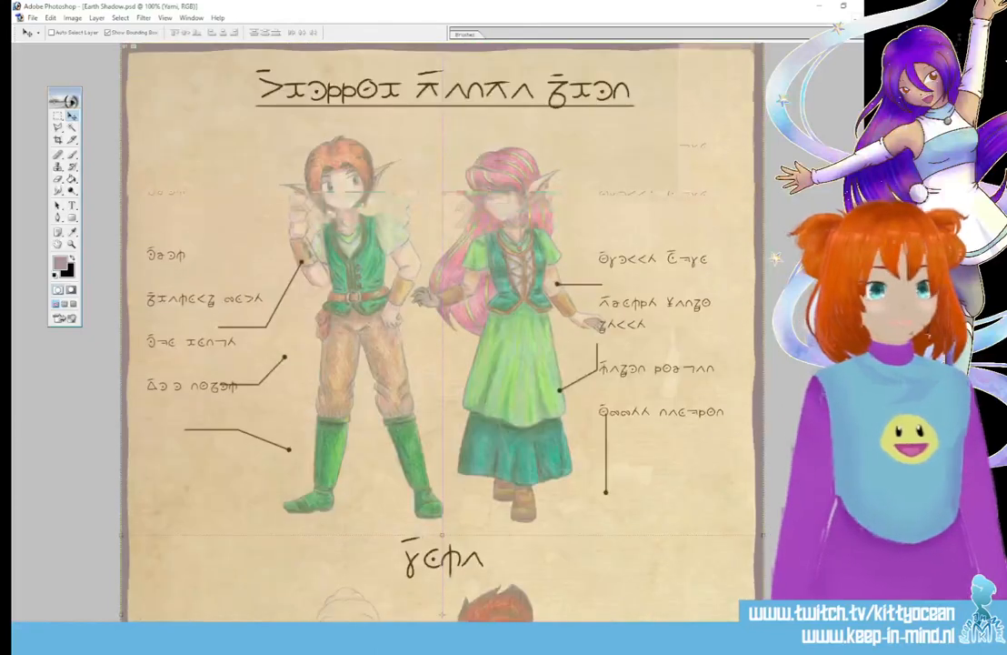
pyautogui.click(72, 232)
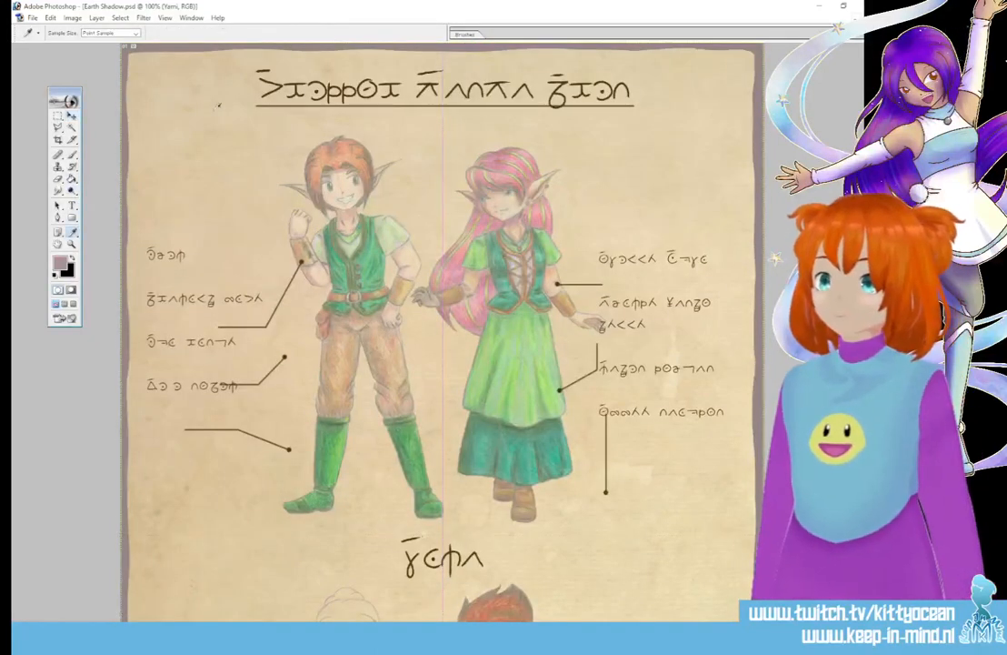
pyautogui.click(72, 155)
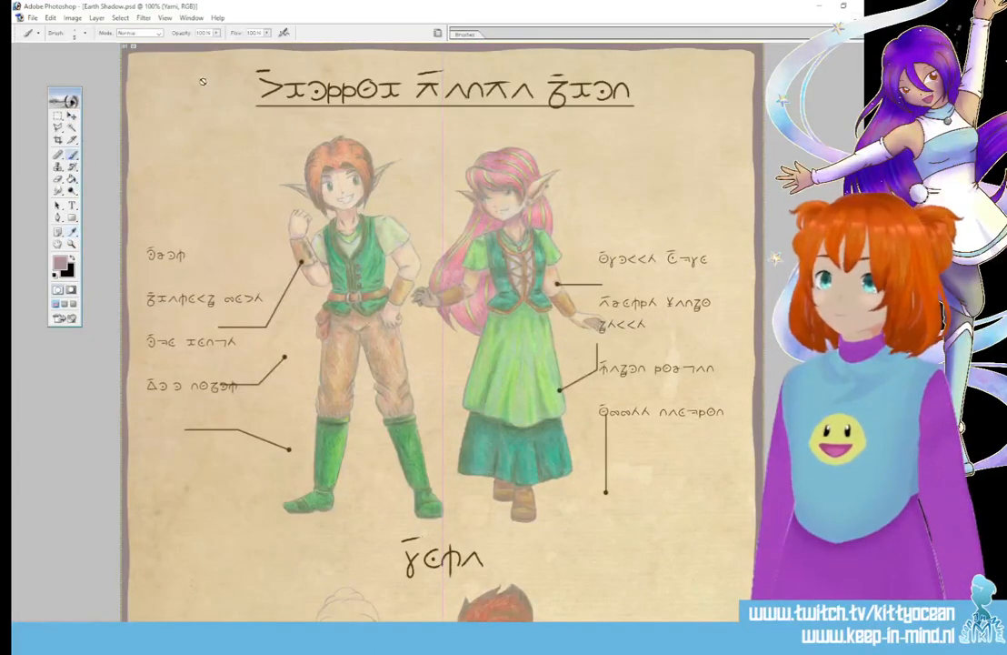
pyautogui.click(465, 33)
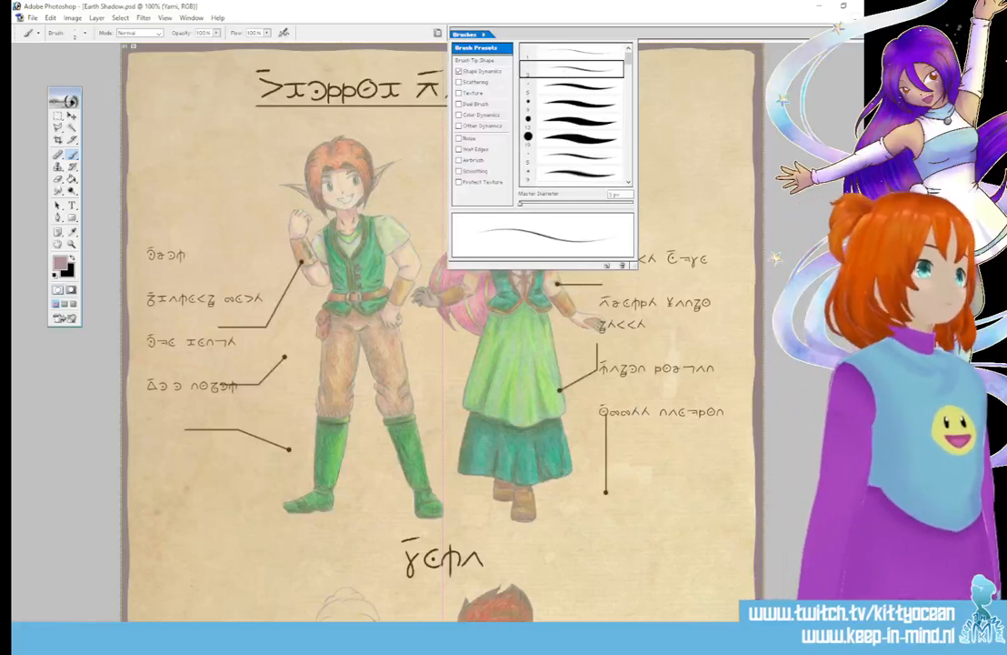
pyautogui.hotkey('ctrl', 'shift', 'alt', 'n')
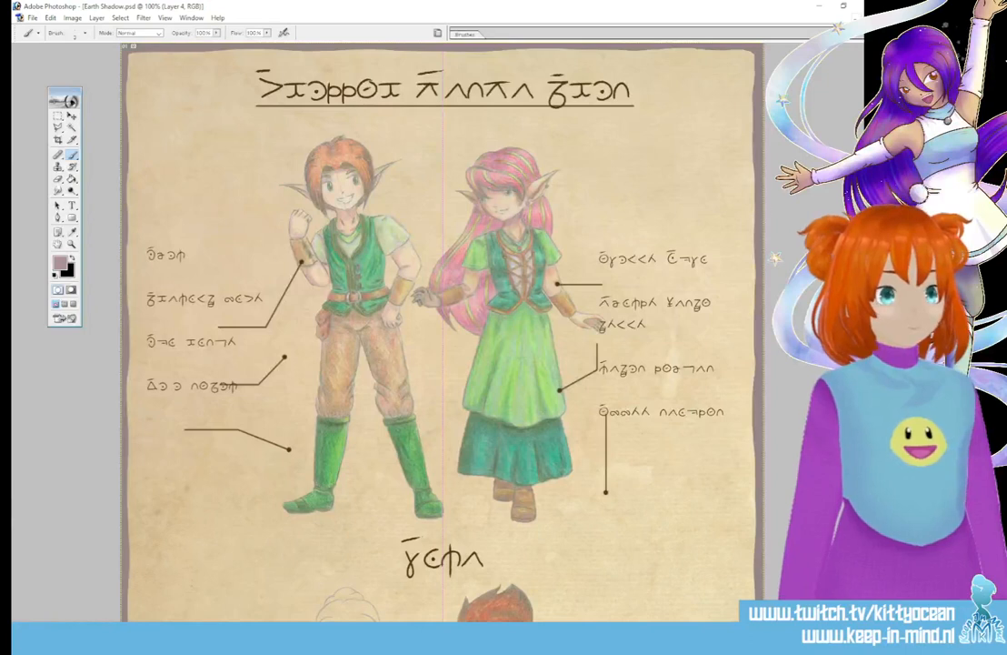
# Step: Draw a straight horizontal path beneath the "Yami" heading, stroke it with the Brush without simulated pressure, and delete the path
pyautogui.scroll(-3, 441, 332)
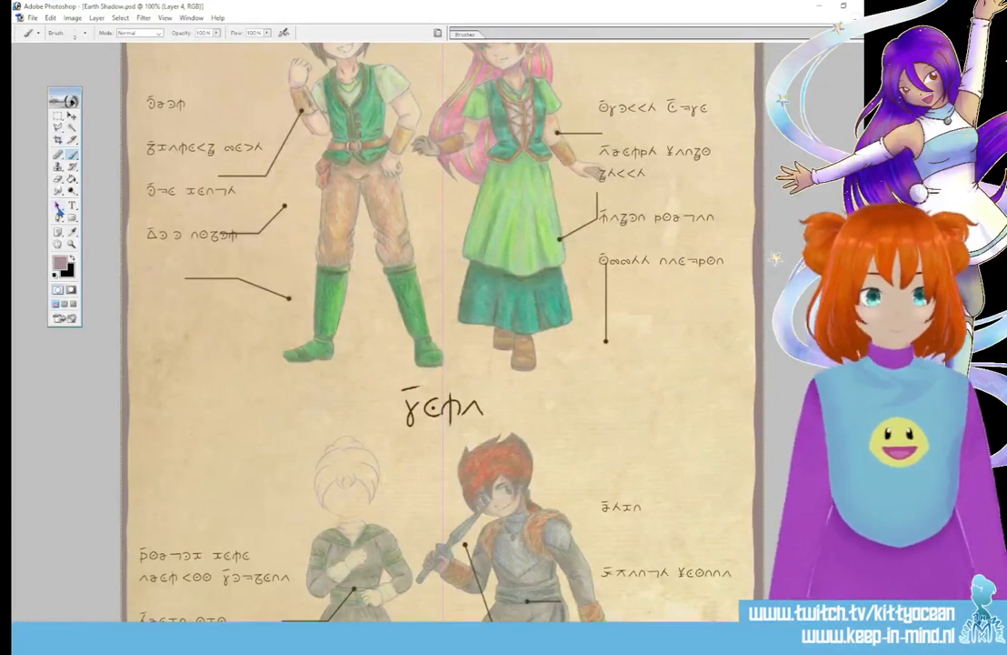
pyautogui.click(58, 207)
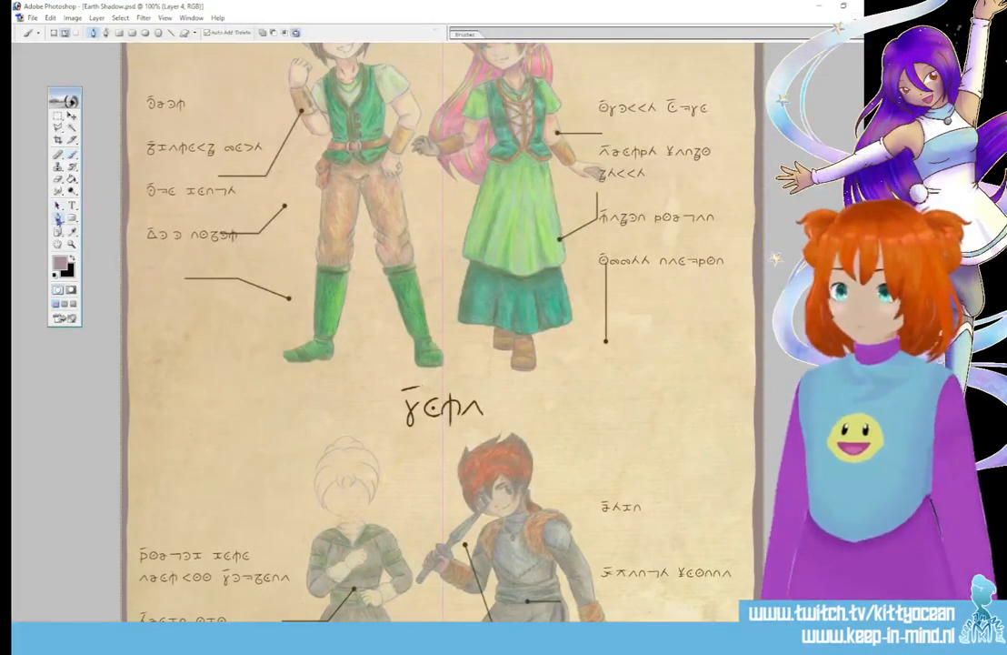
pyautogui.click(398, 428)
pyautogui.click(486, 430)
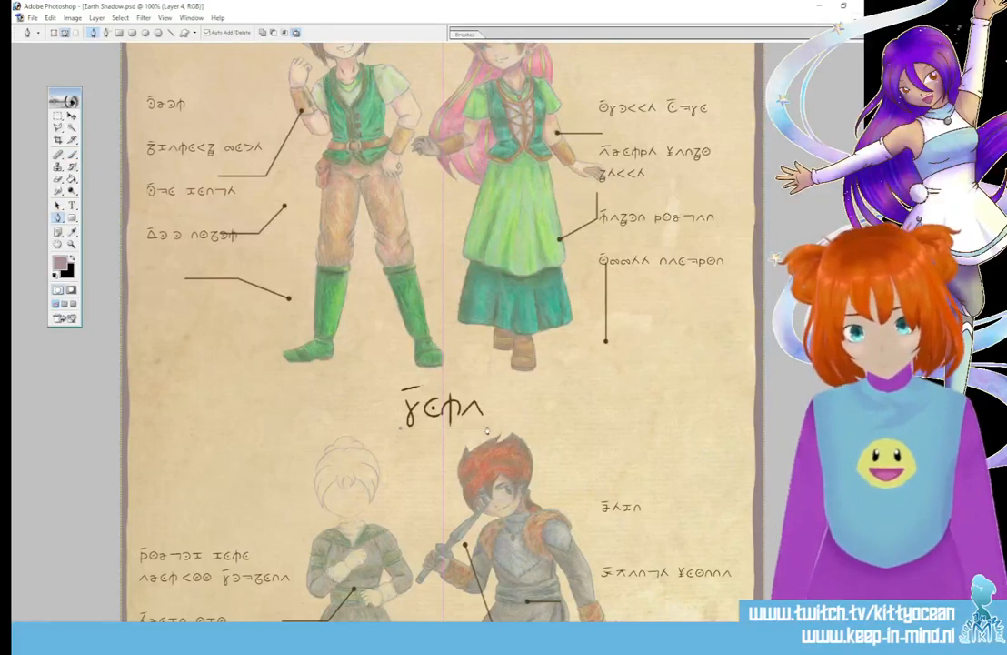
pyautogui.rightClick(486, 433)
pyautogui.click(527, 516)
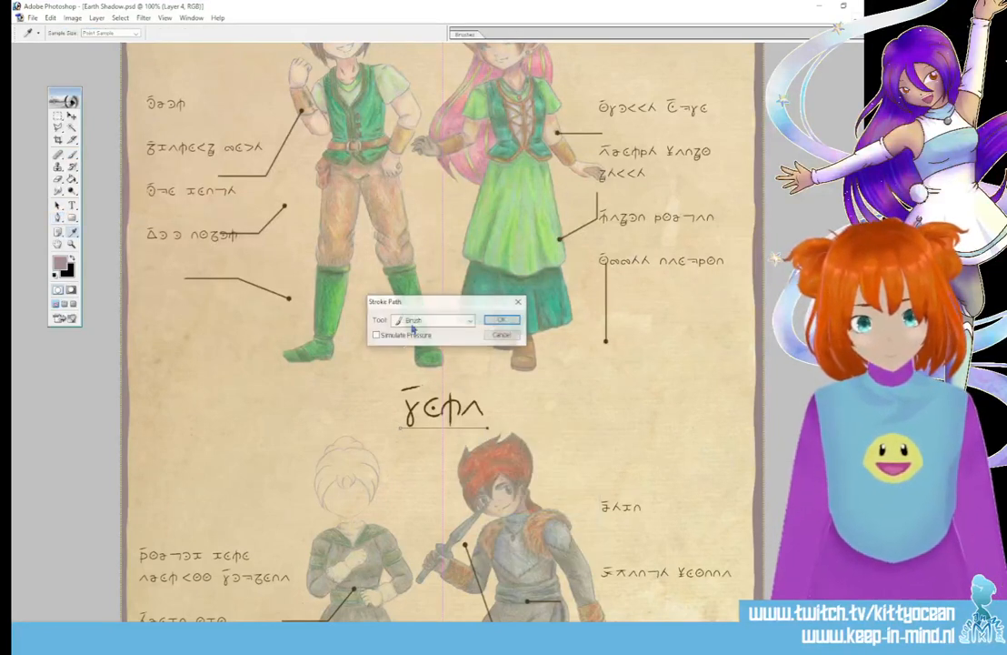
pyautogui.click(501, 320)
pyautogui.rightClick(456, 411)
pyautogui.click(486, 425)
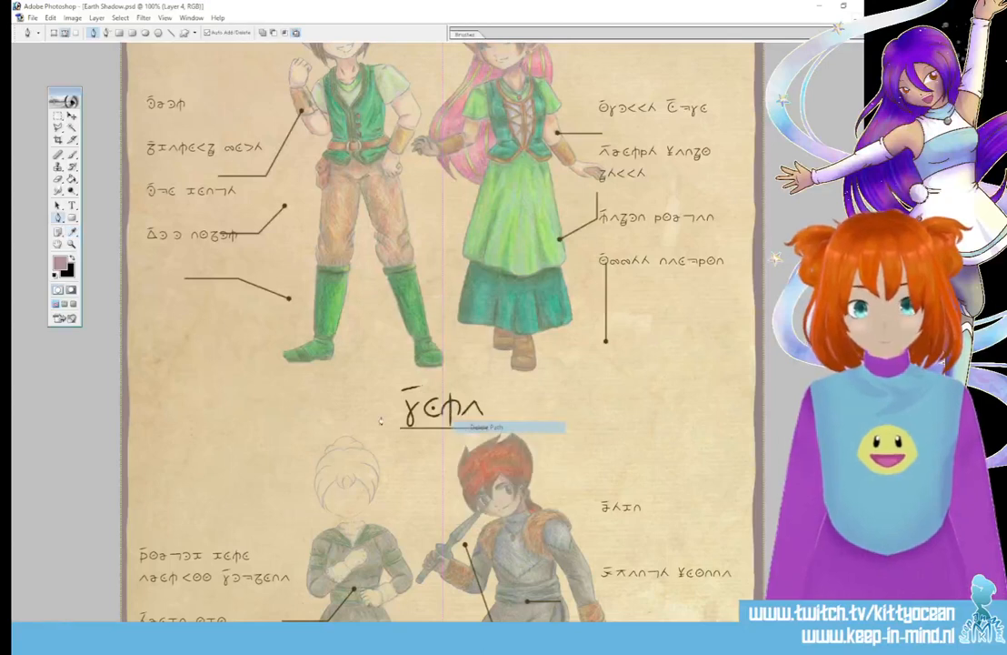
# Step: Select only the new underline, move it up closer to the "Yami" heading and centre it there, and clear the selection
pyautogui.click(71, 116)
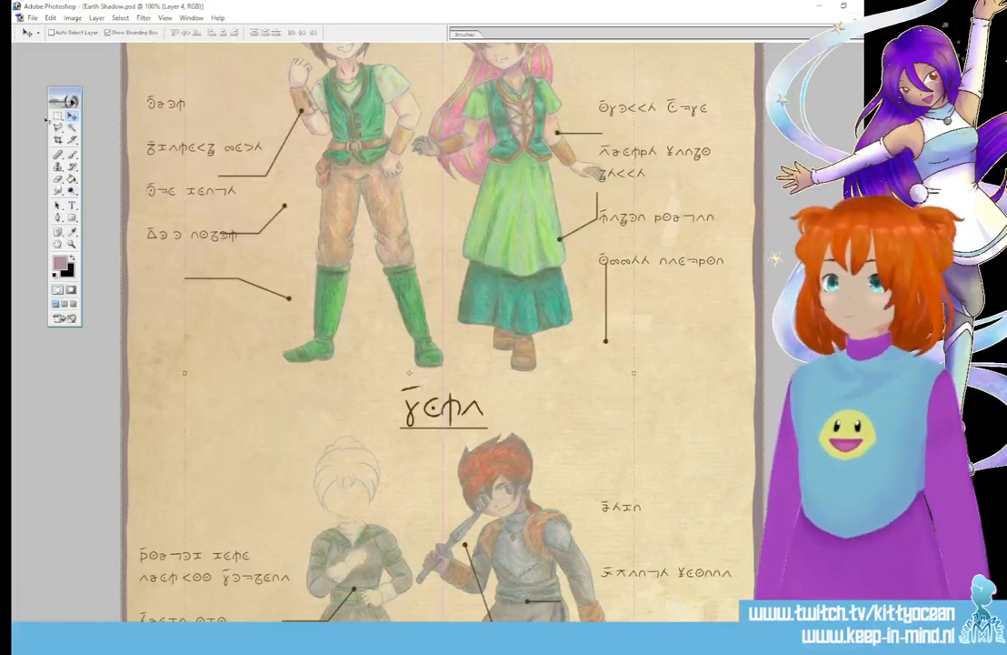
pyautogui.click(57, 115)
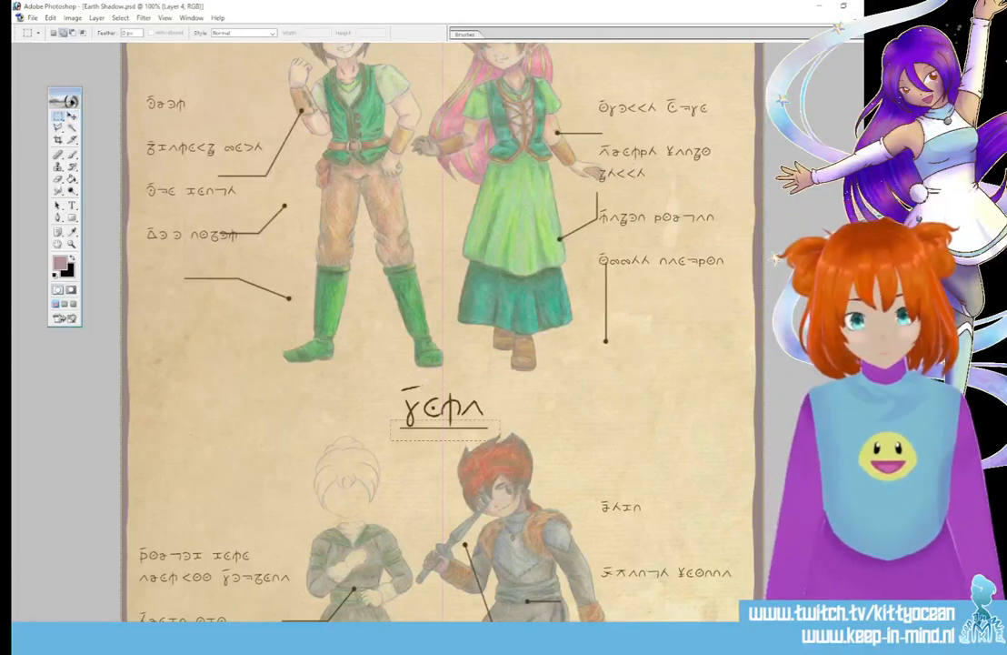
pyautogui.click(70, 115)
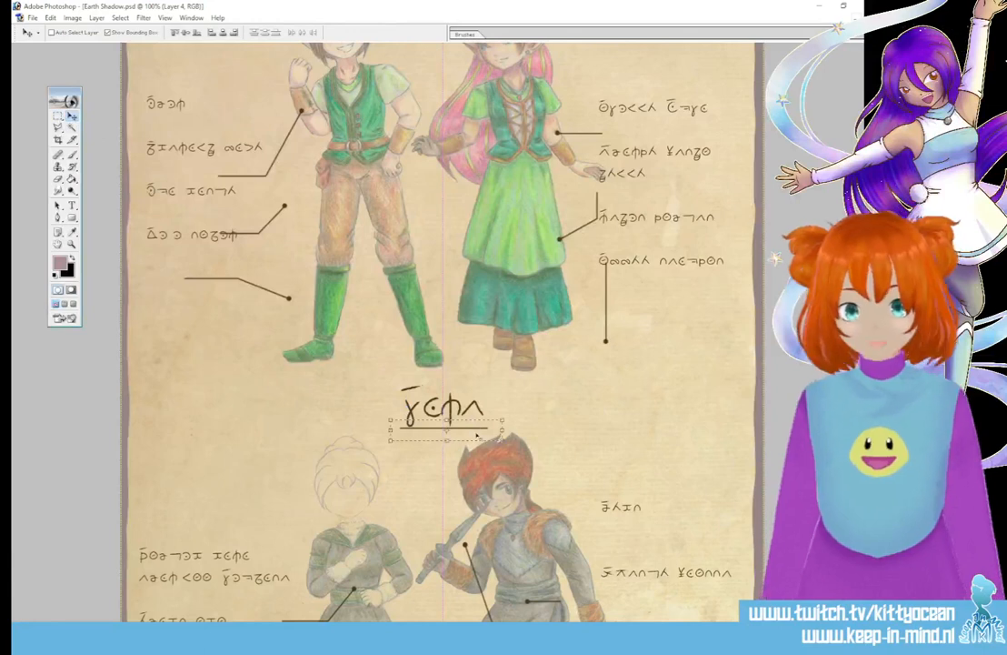
pyautogui.moveTo(478, 436); pyautogui.dragTo(474, 425)
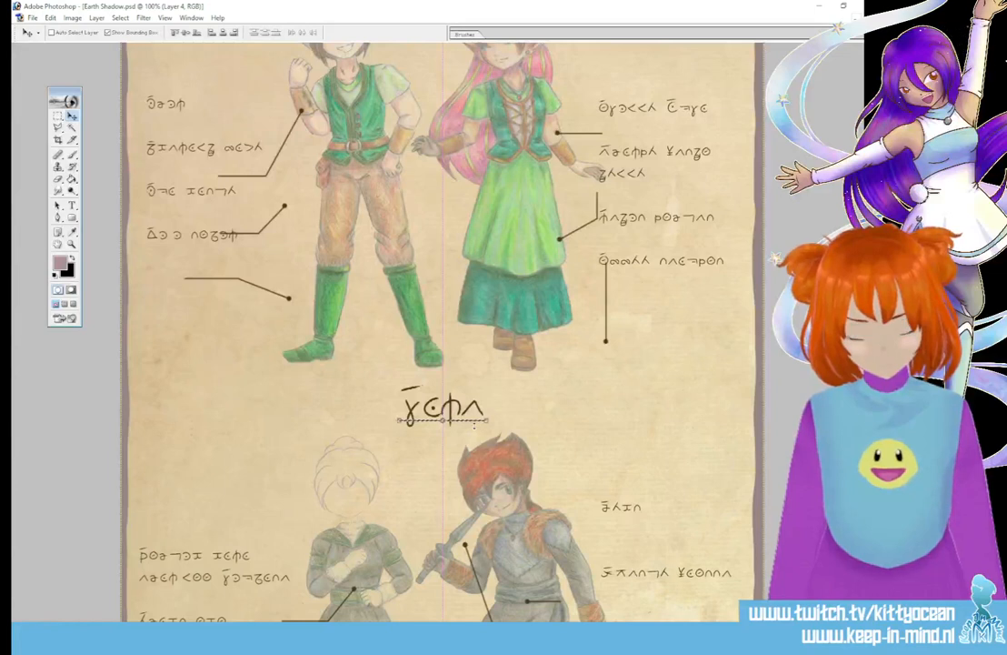
pyautogui.click(72, 156)
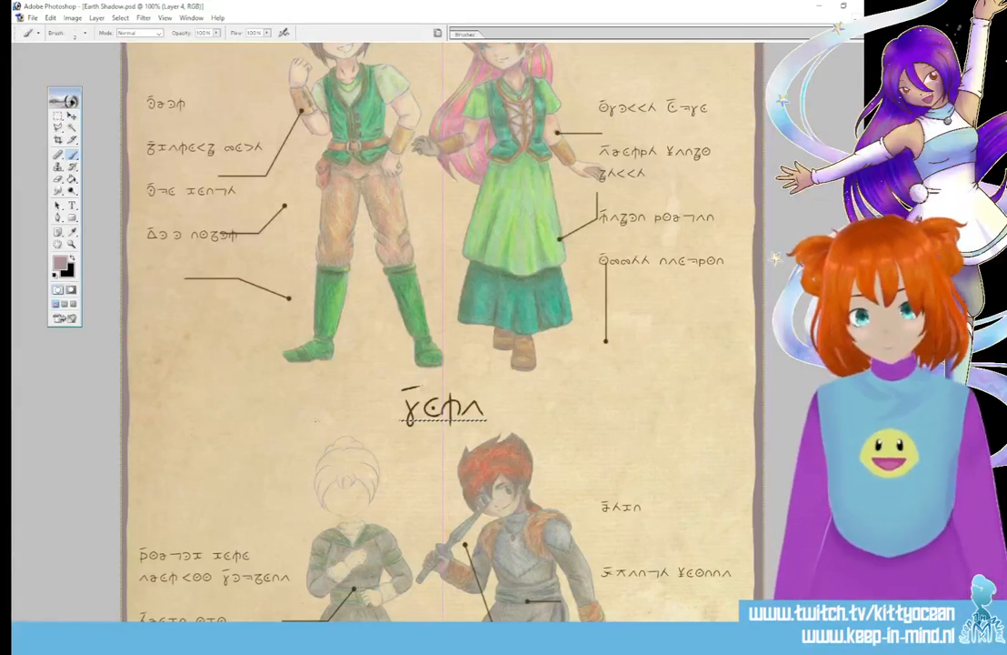
pyautogui.hotkey('ctrl', 'd')
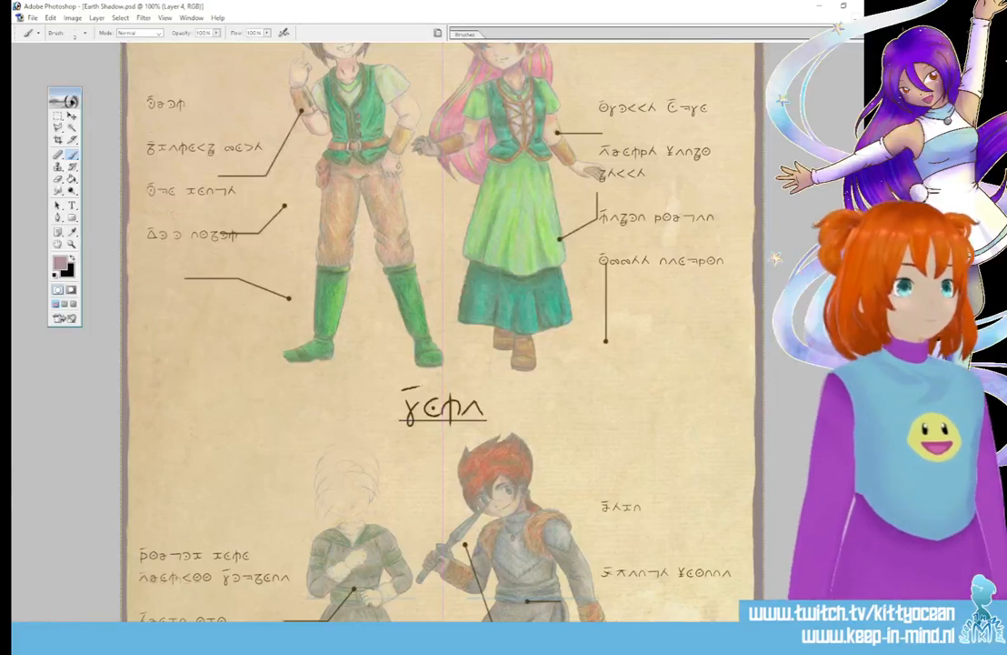
# Step: Nudge the top heading "Chubboh Jinji Shun" down slightly, closer to its underline
pyautogui.scroll(3, 441, 332)
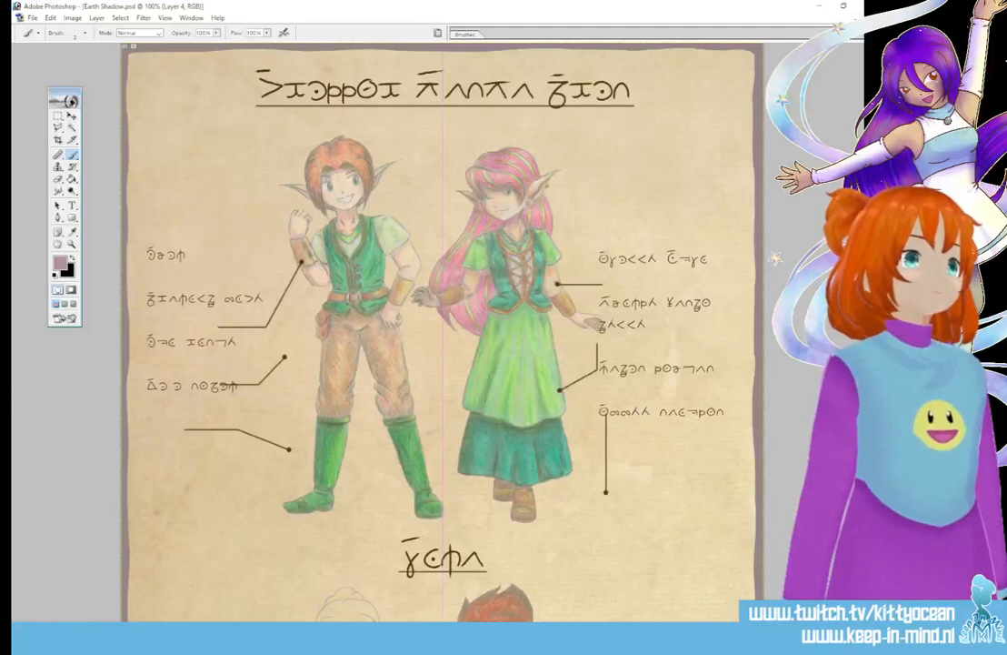
pyautogui.click(71, 118)
pyautogui.press('Down')
pyautogui.press('Down')
pyautogui.press('Down')
pyautogui.press('Down')
pyautogui.press('Down')
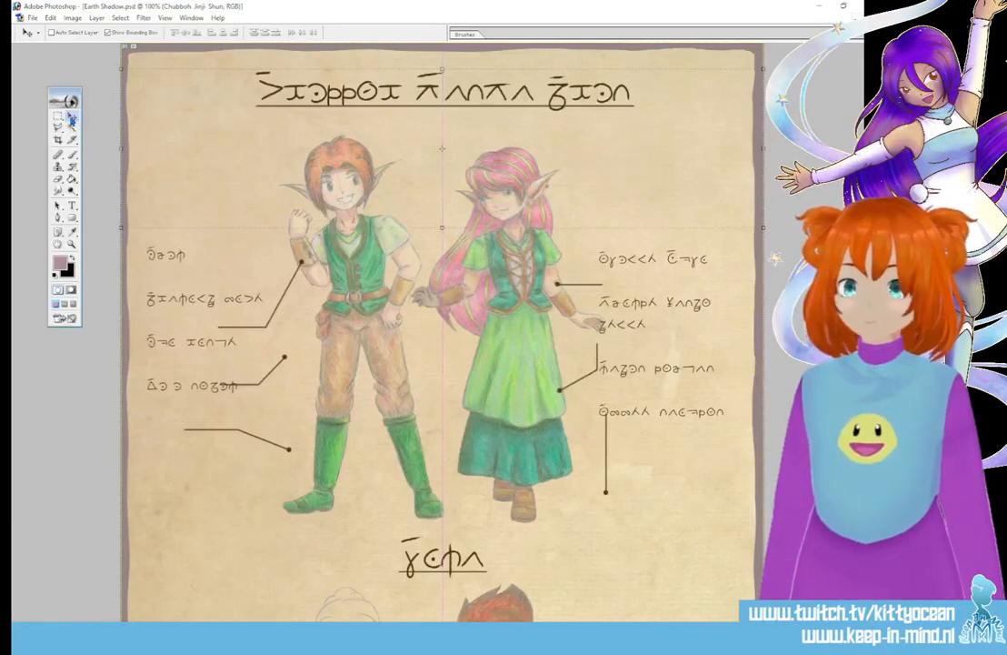
pyautogui.click(73, 156)
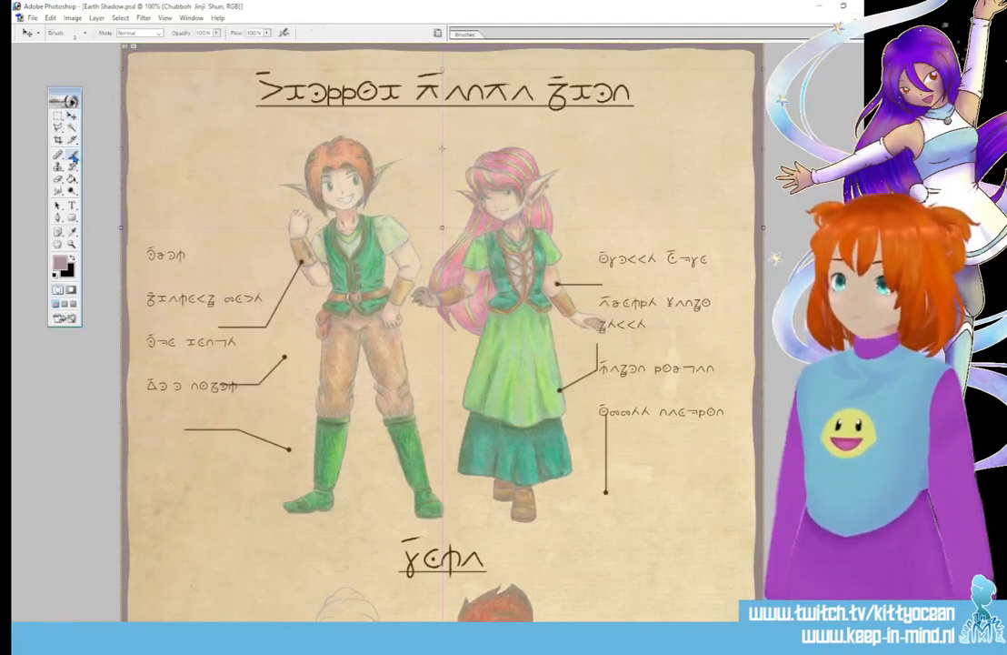
# Step: Select the area around the upper two characters and erase all of their pointer lines from Layer 4
pyautogui.hotkey('ctrl', '+')
pyautogui.hotkey('ctrl', '+')
pyautogui.hotkey('ctrl', '-')
pyautogui.hotkey('ctrl', '-')
pyautogui.hotkey('ctrl', '-')
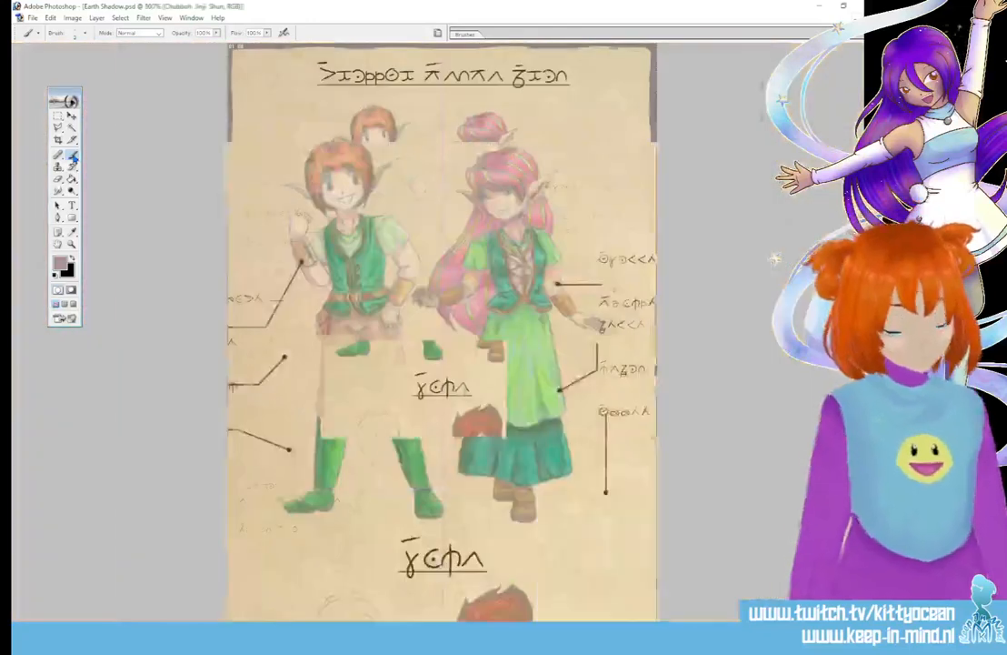
pyautogui.hotkey('ctrl', '-')
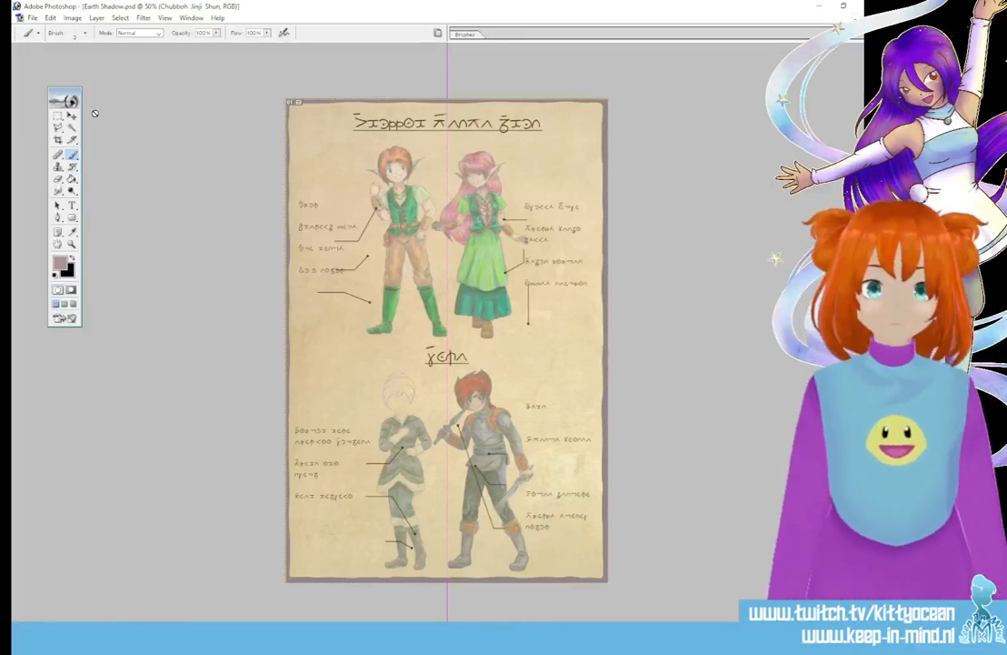
pyautogui.click(57, 116)
pyautogui.moveTo(307, 184)
pyautogui.mouseDown()
pyautogui.moveTo(595, 352)
pyautogui.moveTo(582, 340)
pyautogui.mouseUp()
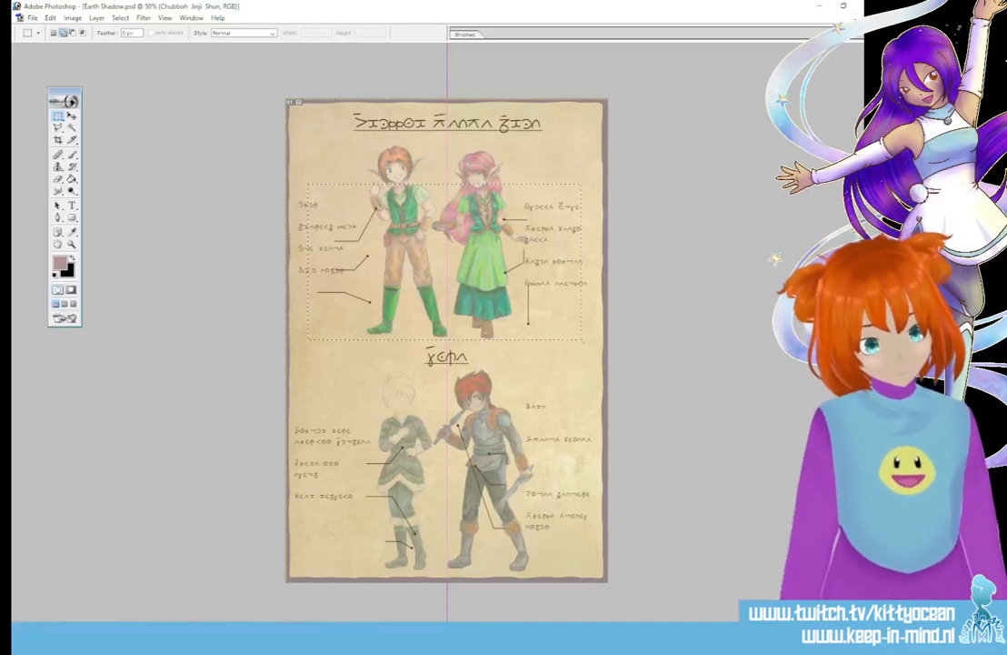
pyautogui.press('Delete')
pyautogui.click(443, 247)
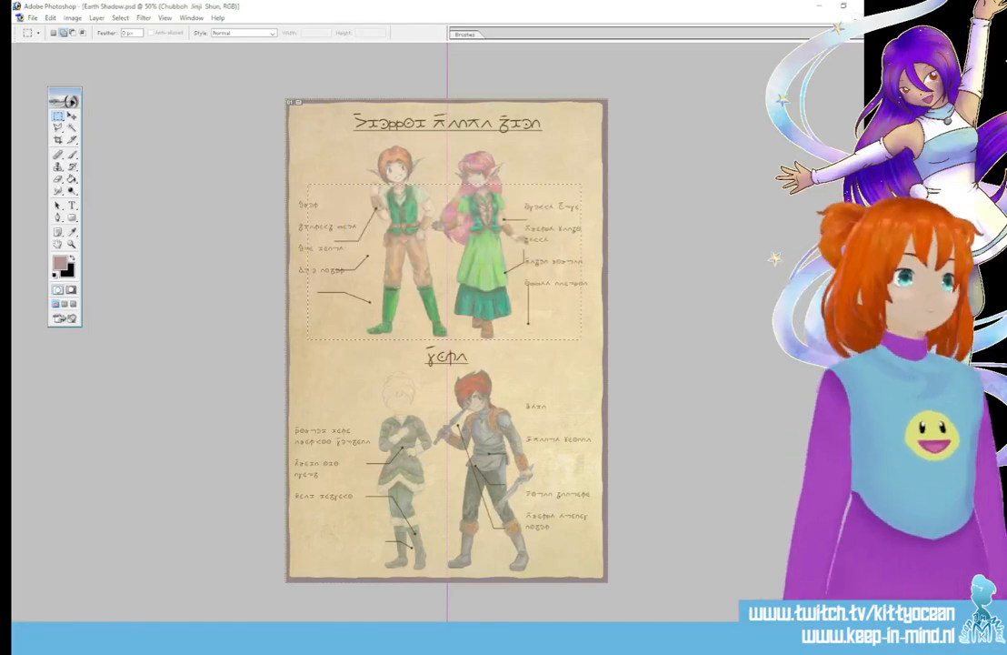
pyautogui.hotkey('alt', '[')
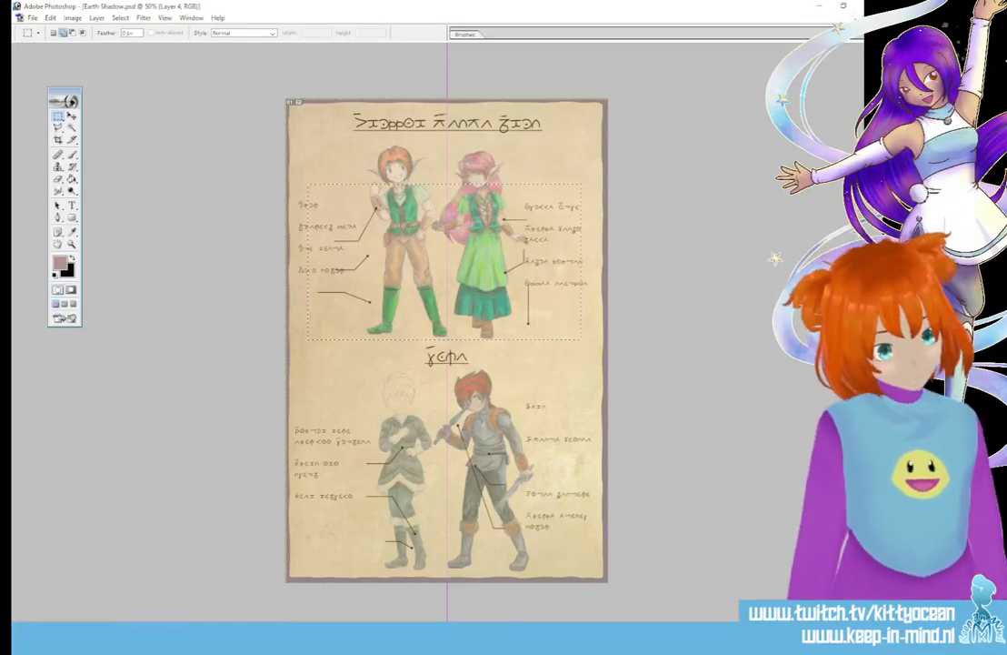
pyautogui.press('Delete')
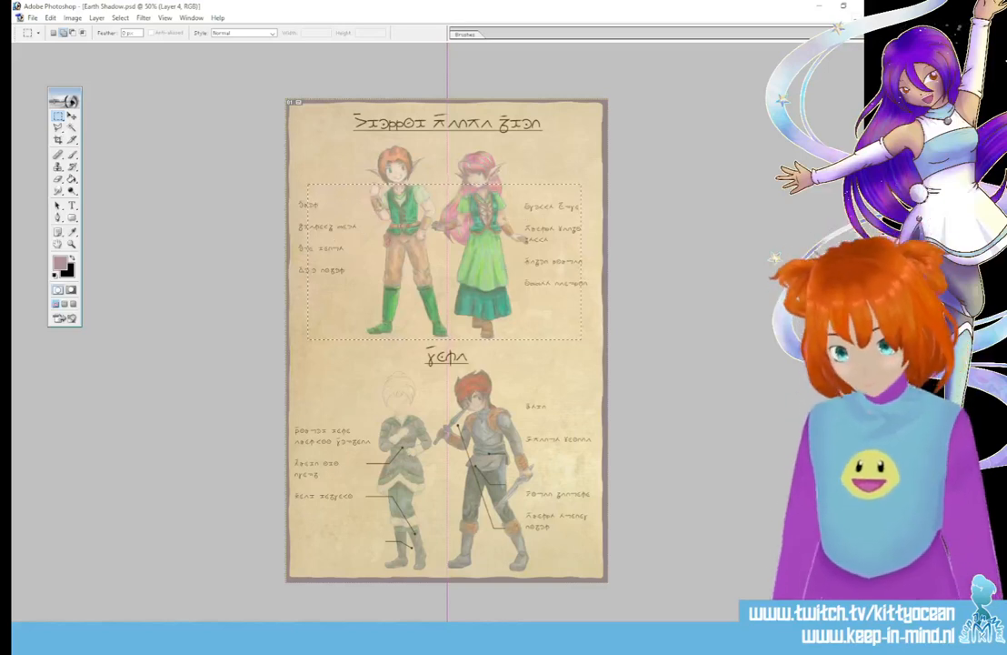
# Step: Draw a bent path from the upper boy's second label entry to his raised wrist, stroke it with the Brush, and delete the path
pyautogui.hotkey('ctrl', '+')
pyautogui.hotkey('ctrl', '+')
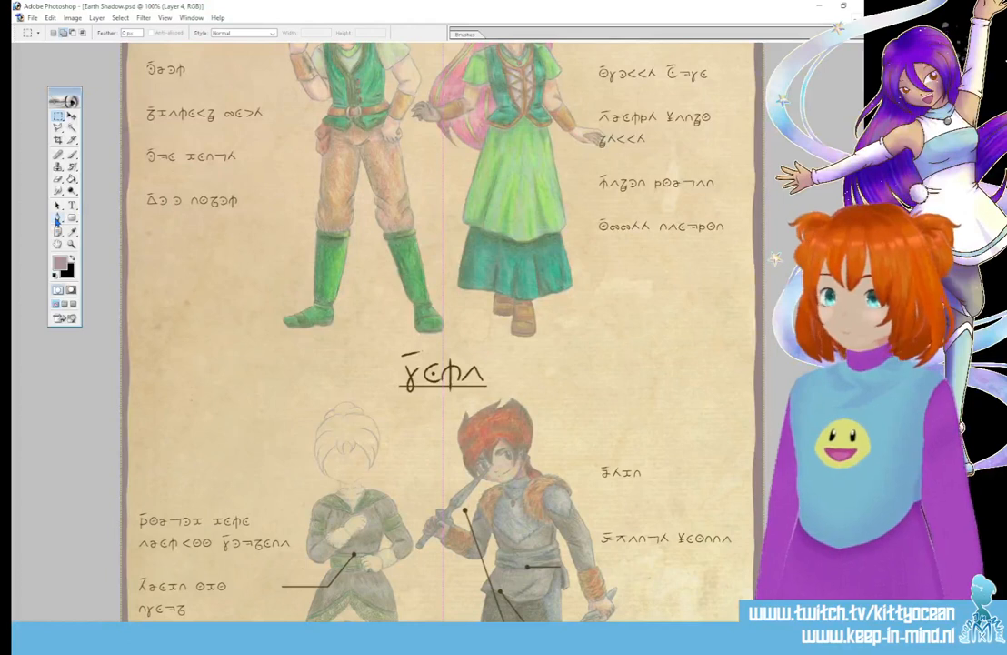
pyautogui.click(58, 219)
pyautogui.scroll(3, 441, 327)
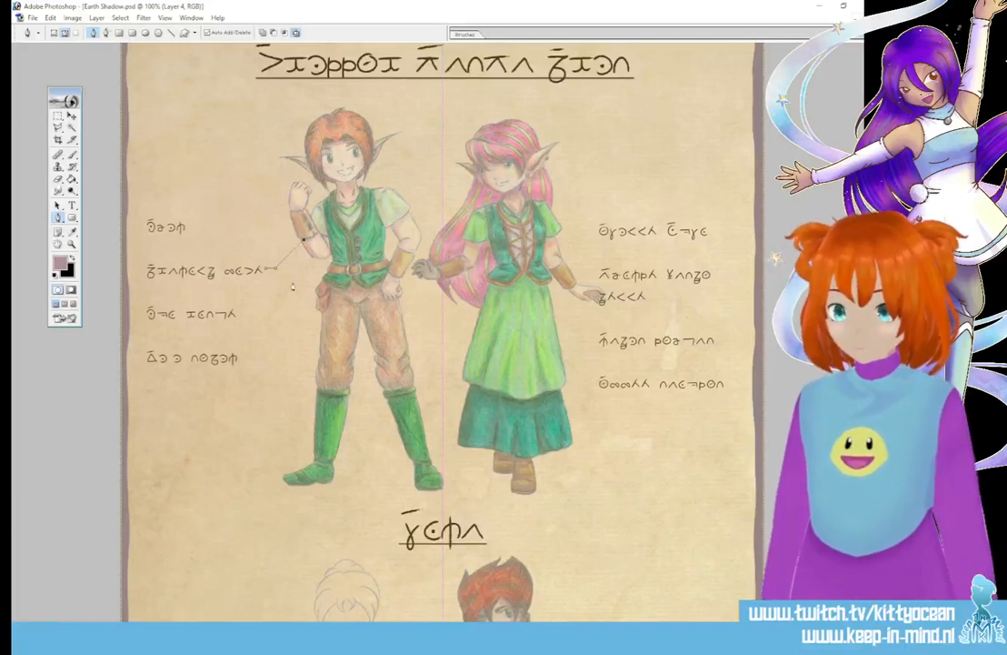
pyautogui.click(276, 230)
pyautogui.hotkey('ctrl', 'z')
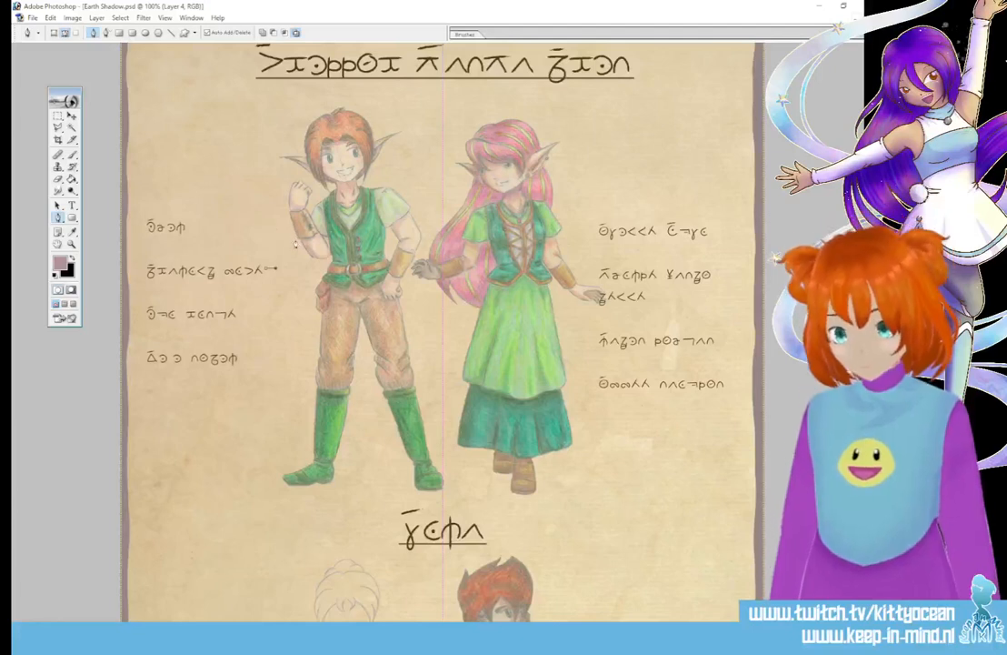
pyautogui.rightClick(295, 240)
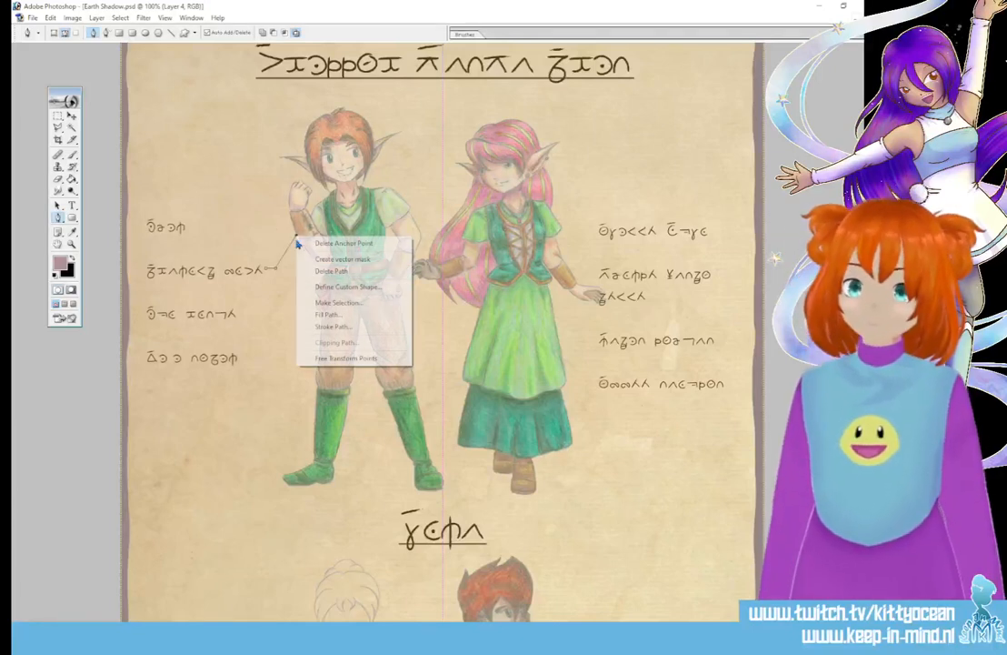
pyautogui.click(346, 326)
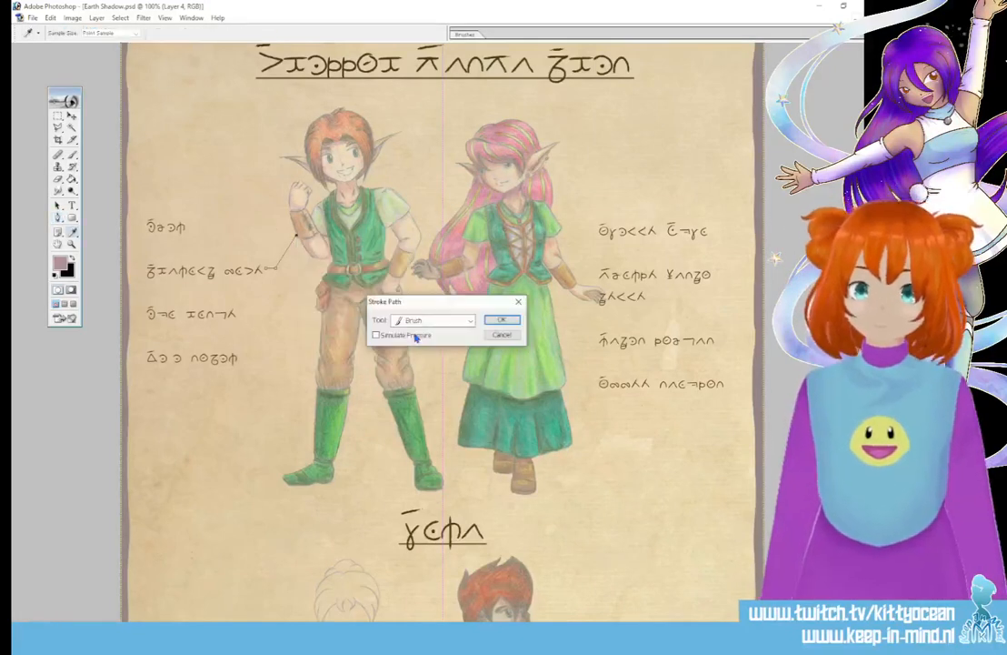
pyautogui.click(500, 320)
pyautogui.rightClick(313, 301)
pyautogui.click(355, 320)
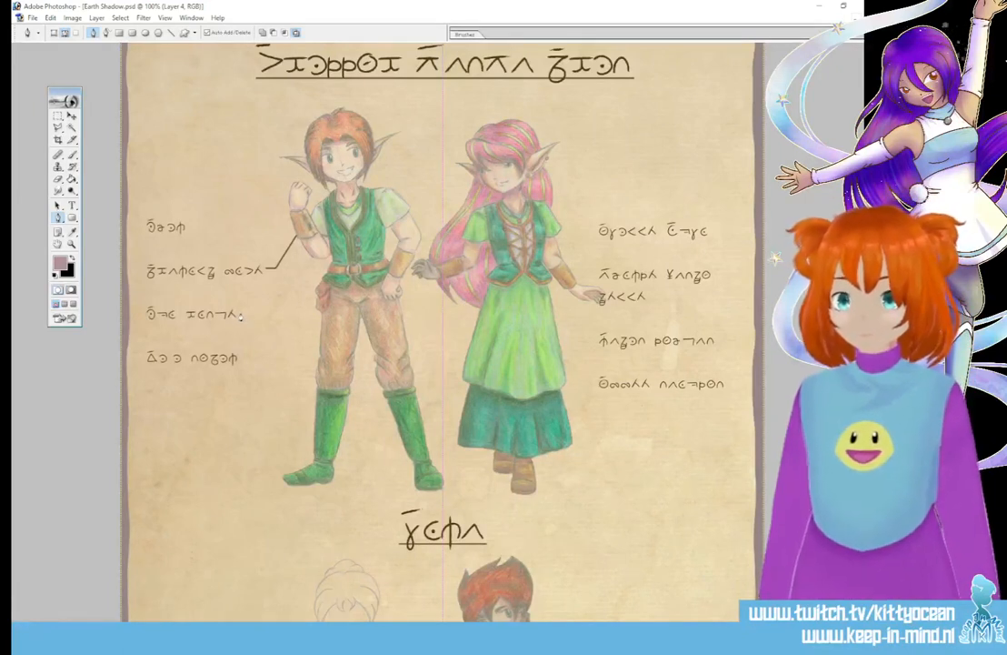
# Step: Draw a straight path from the upper boy's third label entry to his trousers, stroke it with the Brush, and delete the path
pyautogui.click(321, 313)
pyautogui.rightClick(262, 310)
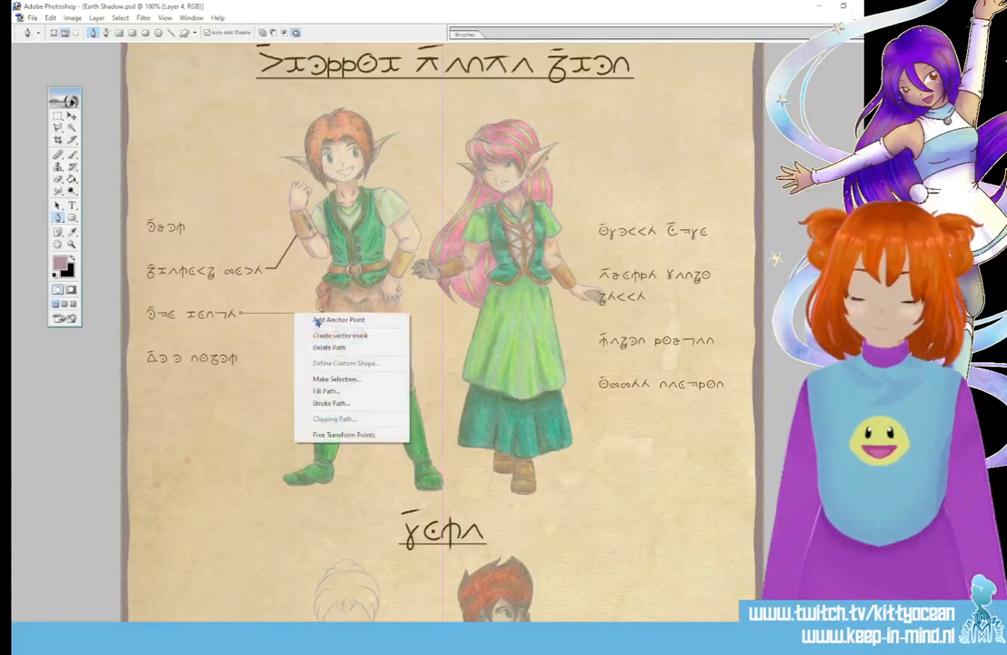
pyautogui.click(326, 396)
pyautogui.click(501, 319)
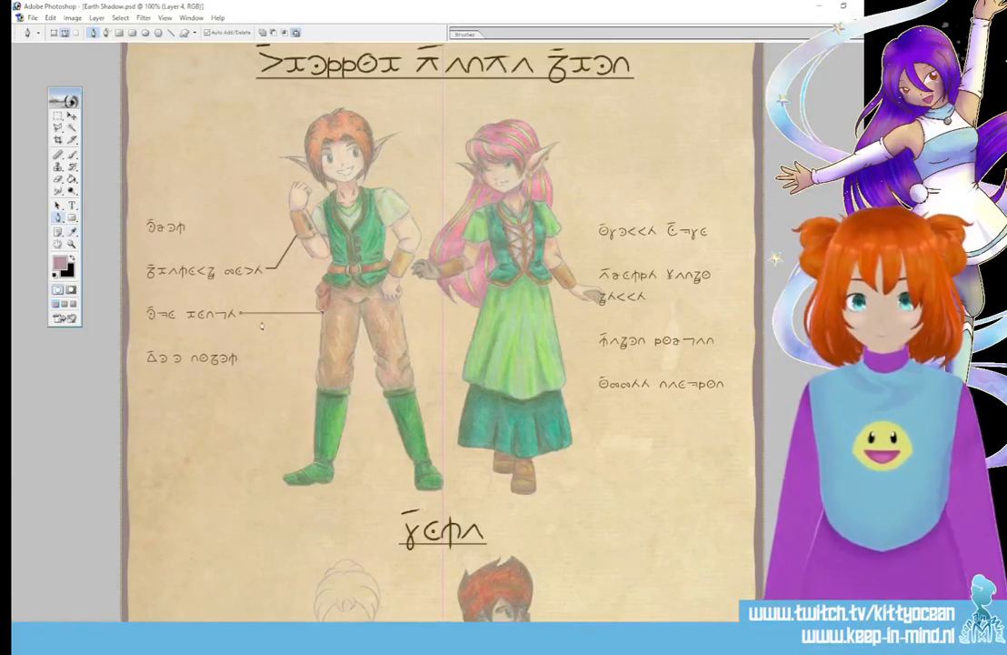
pyautogui.rightClick(262, 313)
pyautogui.click(297, 341)
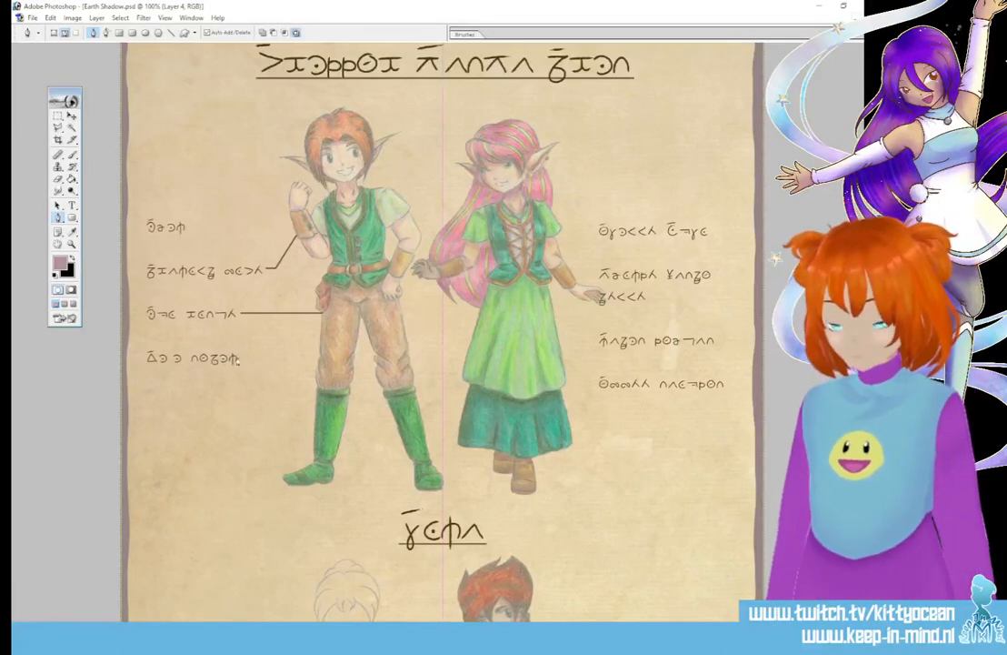
# Step: Draw a bent path from the upper boy's fourth label entry to his boot, stroke it with the Brush, and delete the path
pyautogui.keyDown('shift'); pyautogui.click(269, 358); pyautogui.keyUp('shift')
pyautogui.rightClick(312, 411)
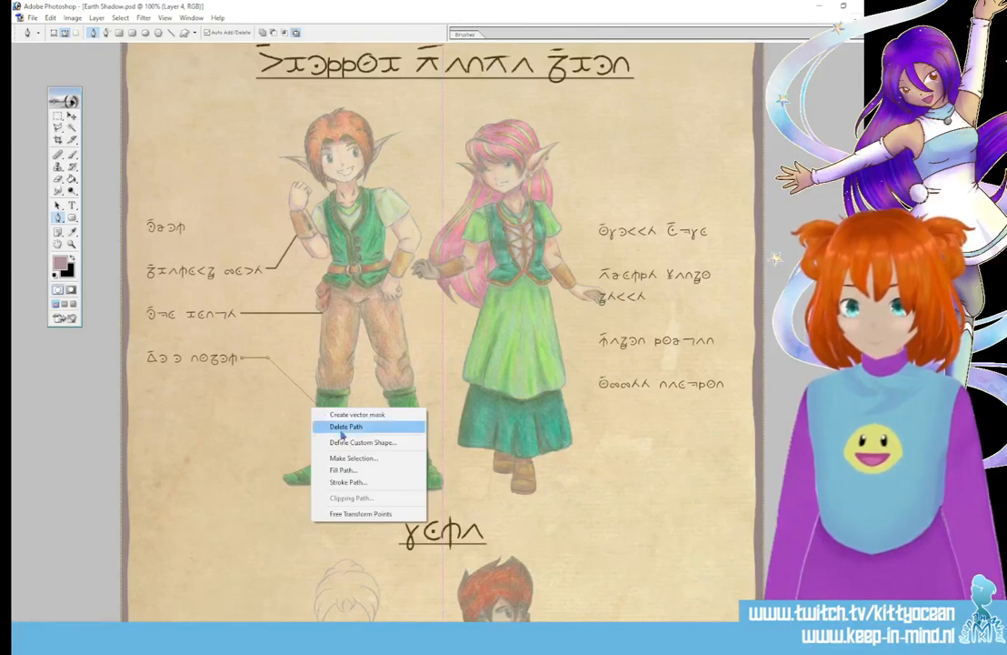
pyautogui.click(357, 480)
pyautogui.click(502, 320)
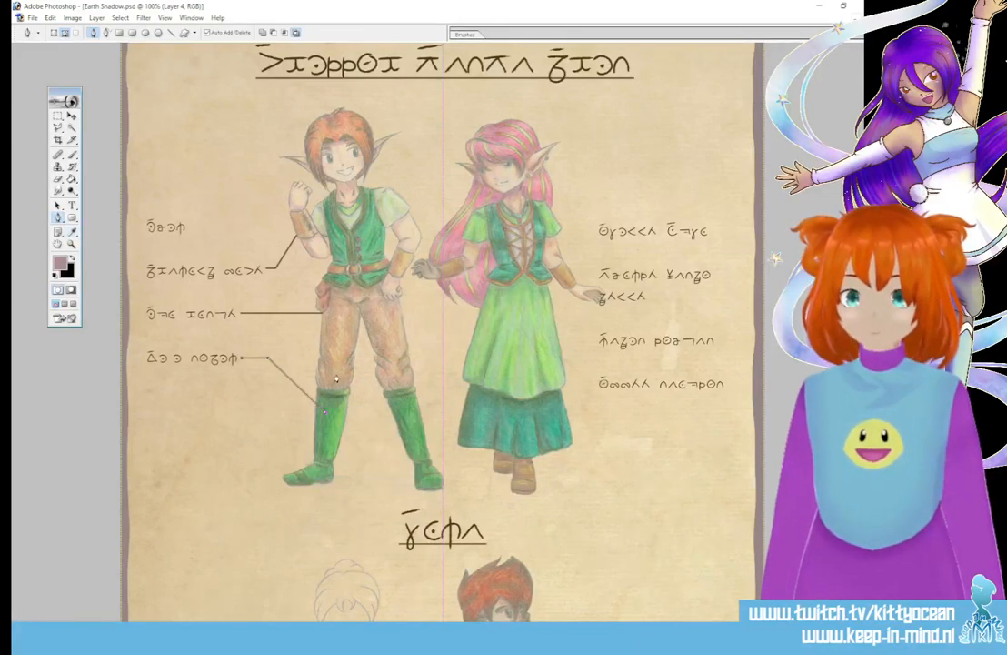
pyautogui.rightClick(332, 371)
pyautogui.click(382, 393)
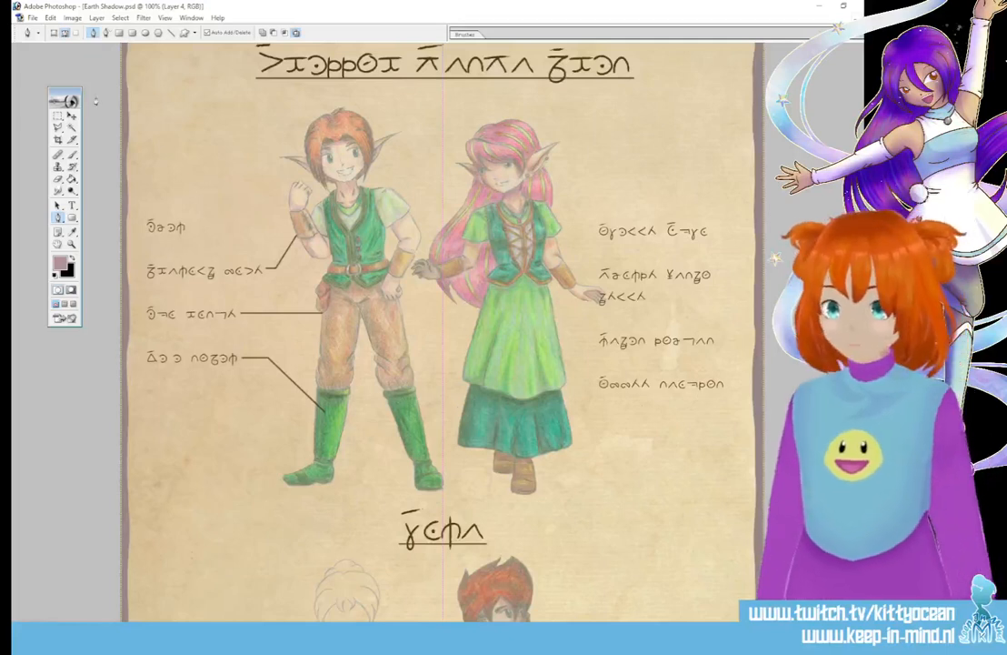
# Step: Select the upper girl's label text block and move it up and slightly closer to her
pyautogui.press('v')
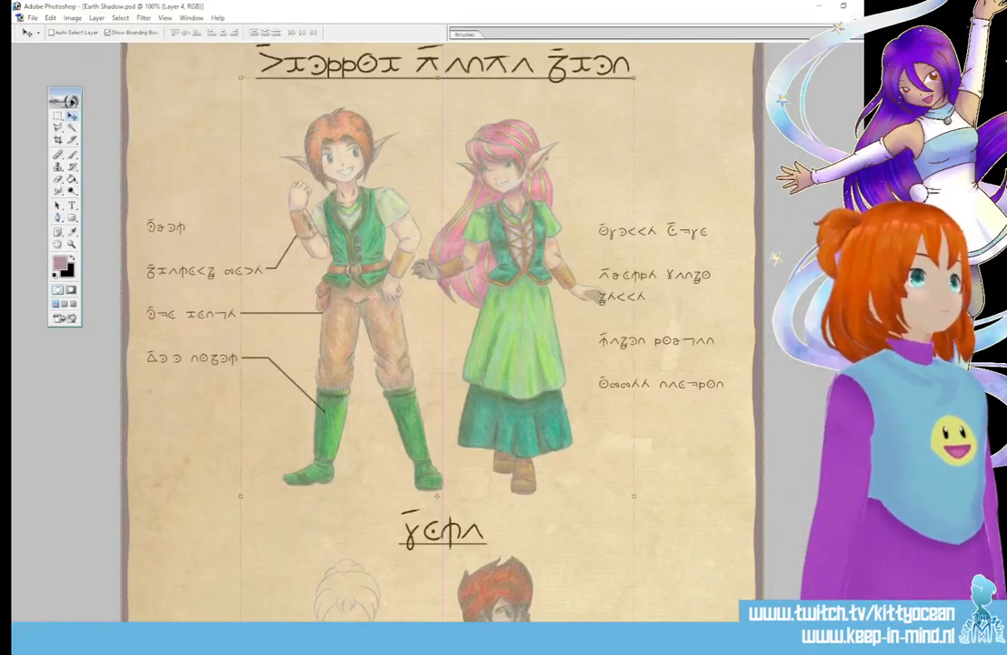
pyautogui.click(690, 305)
pyautogui.press('Left')
pyautogui.press('Left')
pyautogui.press('Left')
pyautogui.press('Left')
pyautogui.press('Left')
pyautogui.press('Left')
pyautogui.press('Left')
pyautogui.press('Left')
pyautogui.press('Left')
pyautogui.press('Left')
pyautogui.press('Left')
pyautogui.press('Left')
pyautogui.press('Left')
pyautogui.press('Left')
pyautogui.press('Left')
pyautogui.press('Left')
pyautogui.press('Left')
pyautogui.press('Up')
pyautogui.press('Up')
pyautogui.press('Up')
pyautogui.press('Up')
pyautogui.press('Up')
pyautogui.press('Up')
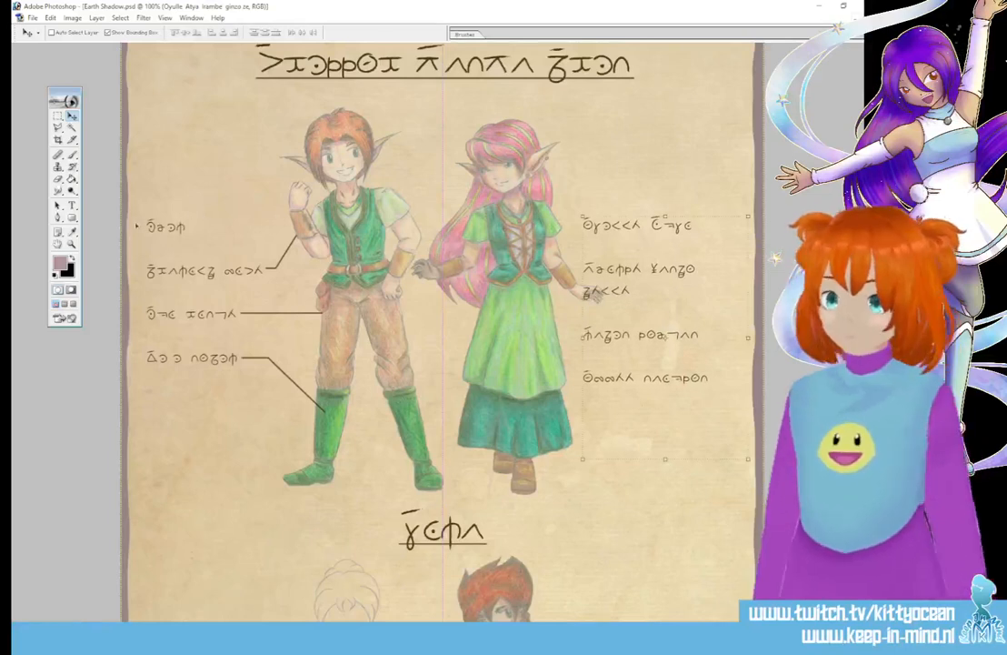
pyautogui.press('t')
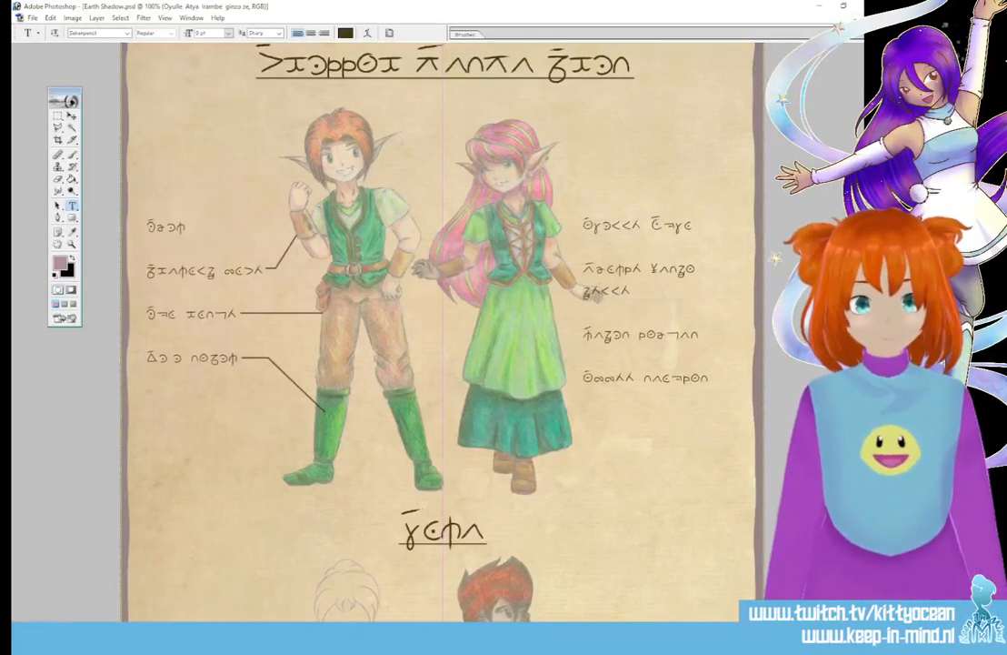
pyautogui.press('v')
pyautogui.hotkey('shift', 'Up')
pyautogui.hotkey('shift', 'Up')
pyautogui.hotkey('shift', 'Up')
pyautogui.hotkey('shift', 'Up')
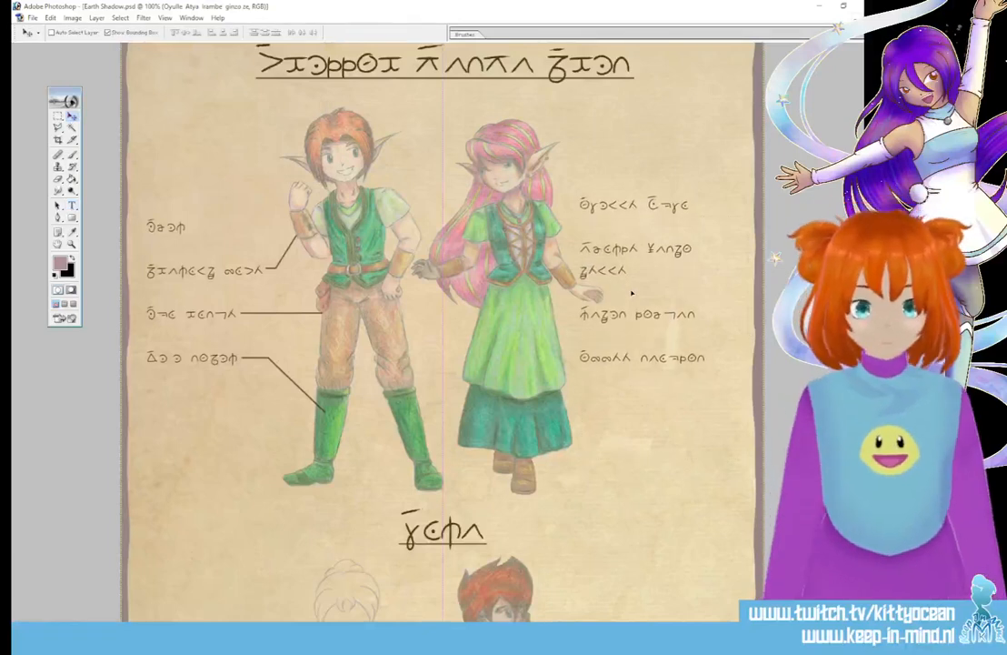
pyautogui.moveTo(634, 294); pyautogui.dragTo(639, 286)
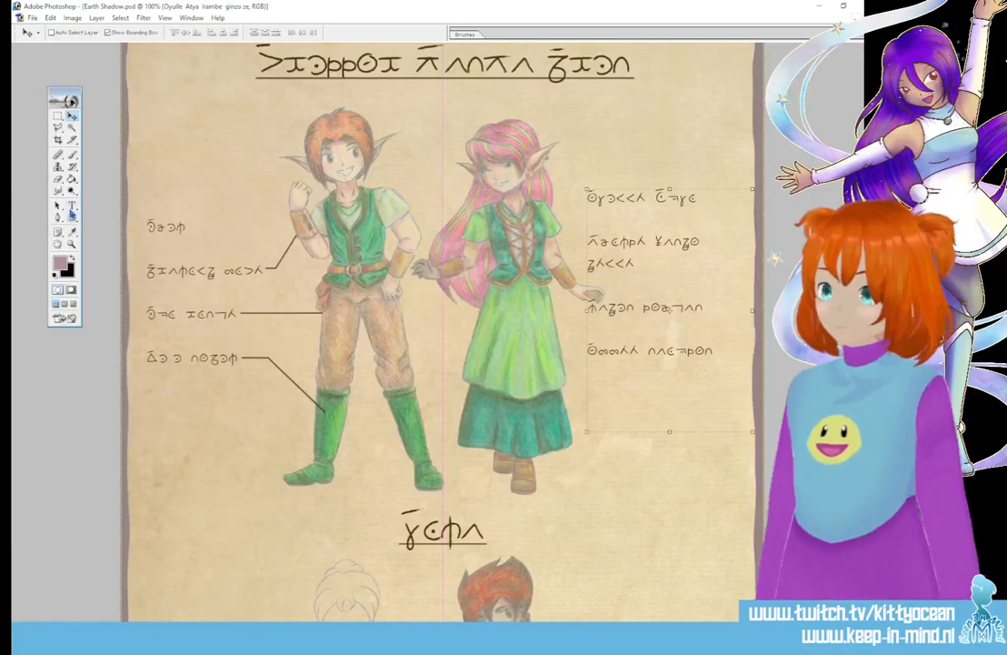
# Step: Insert two blank lines between the second and third entries of the upper girl's label text and commit the edit
pyautogui.press('t')
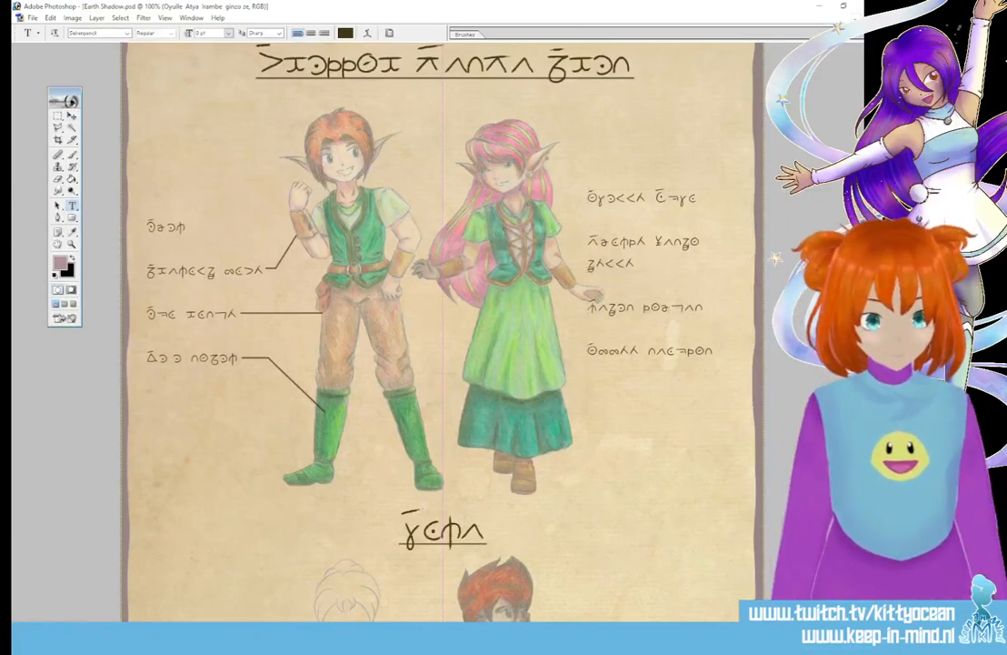
pyautogui.click(636, 285)
pyautogui.press('Return')
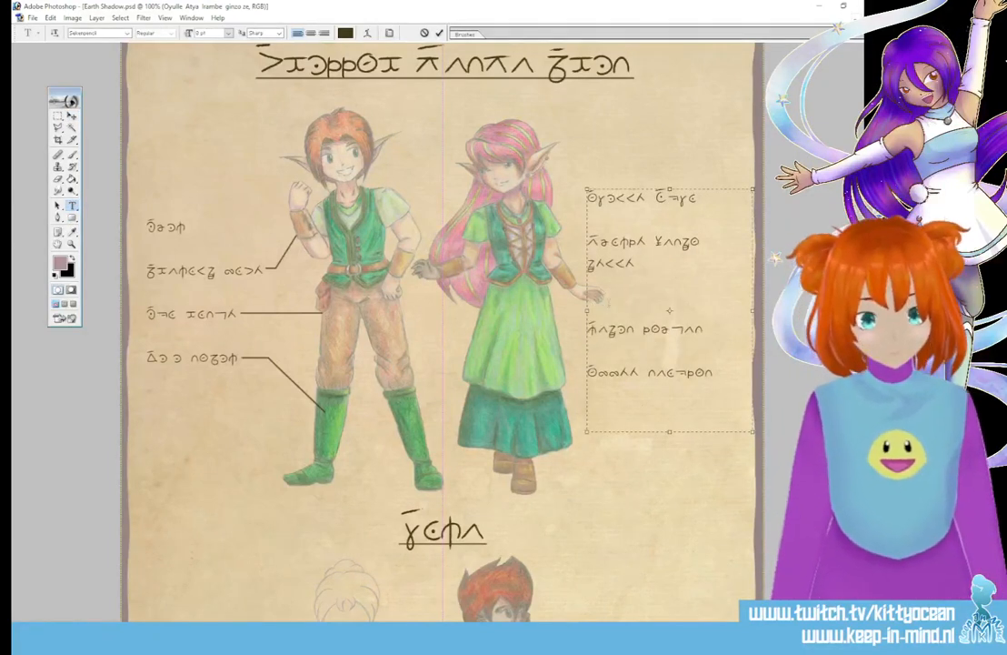
pyautogui.press('Return')
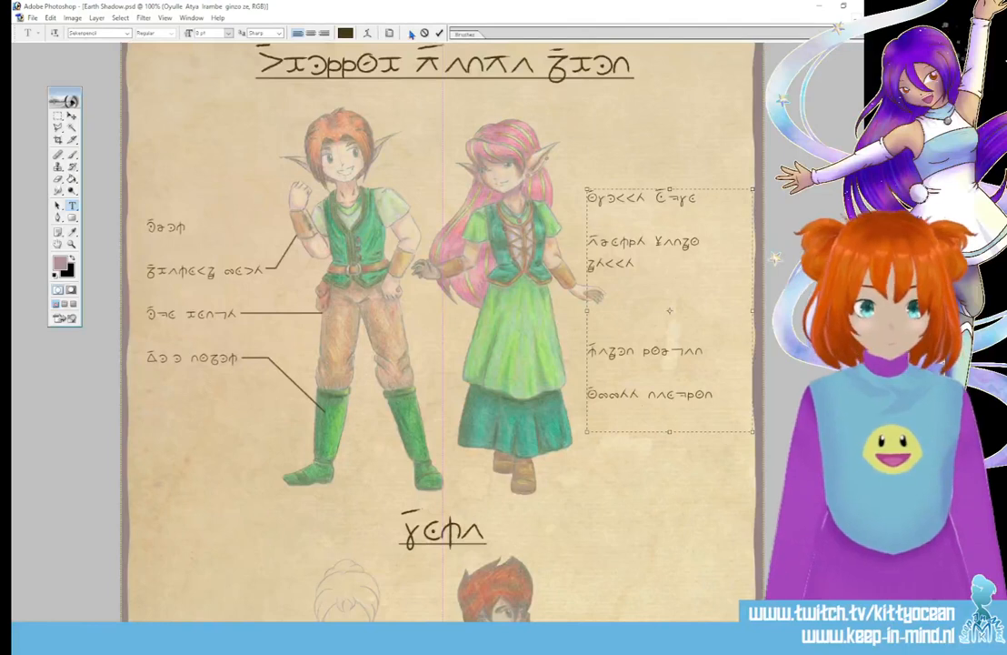
pyautogui.click(439, 33)
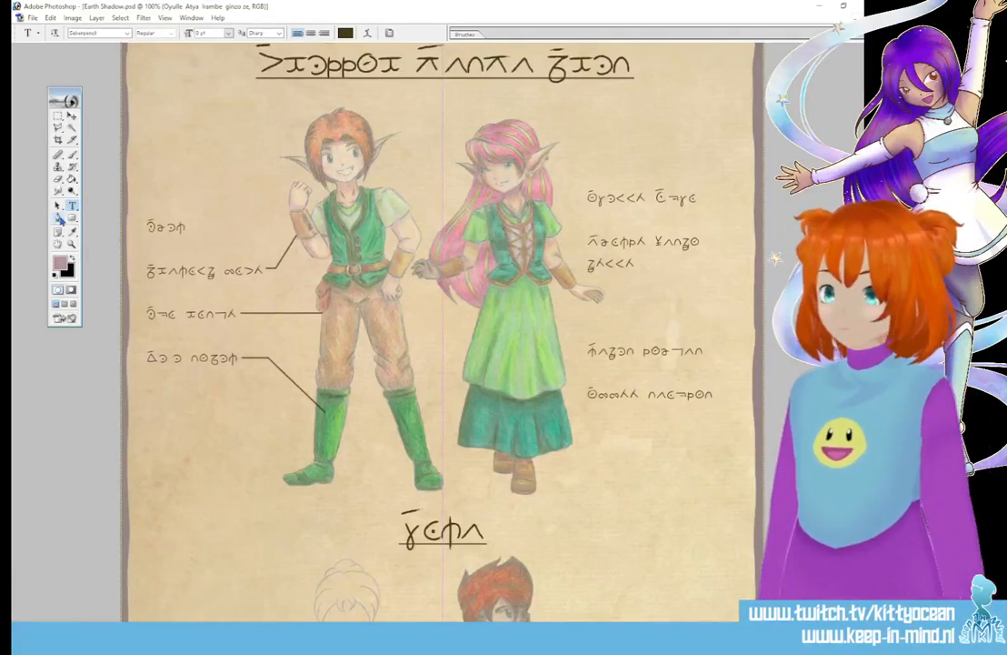
# Step: Draw a straight path from the girl's second label entry to her bodice, stroke it with the Brush on Layer 4, and delete the path
pyautogui.click(58, 217)
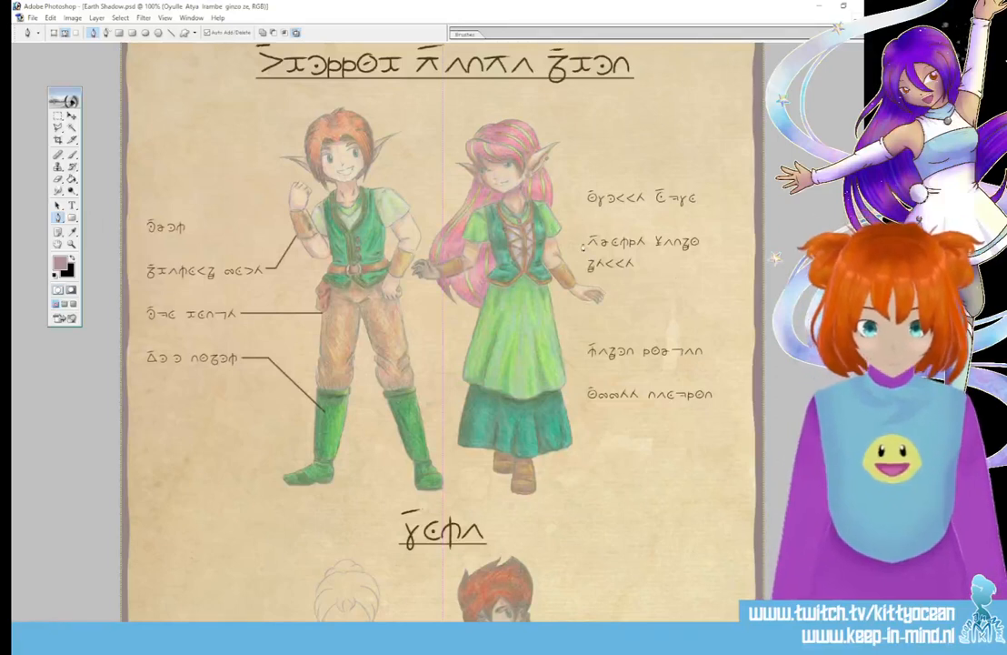
pyautogui.rightClick(540, 245)
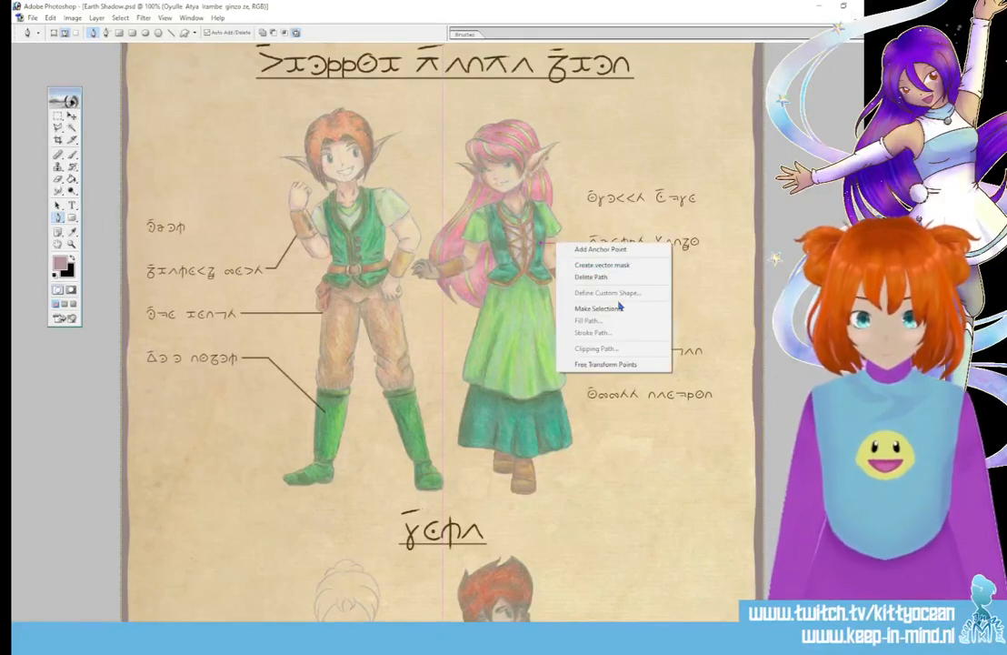
pyautogui.click(552, 21)
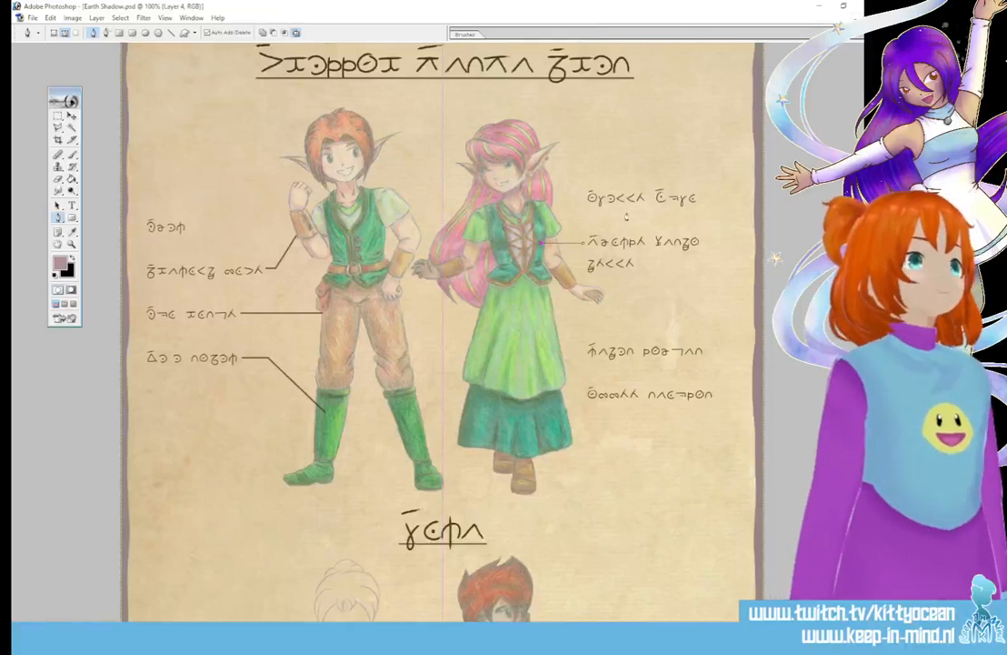
pyautogui.rightClick(589, 252)
pyautogui.click(596, 326)
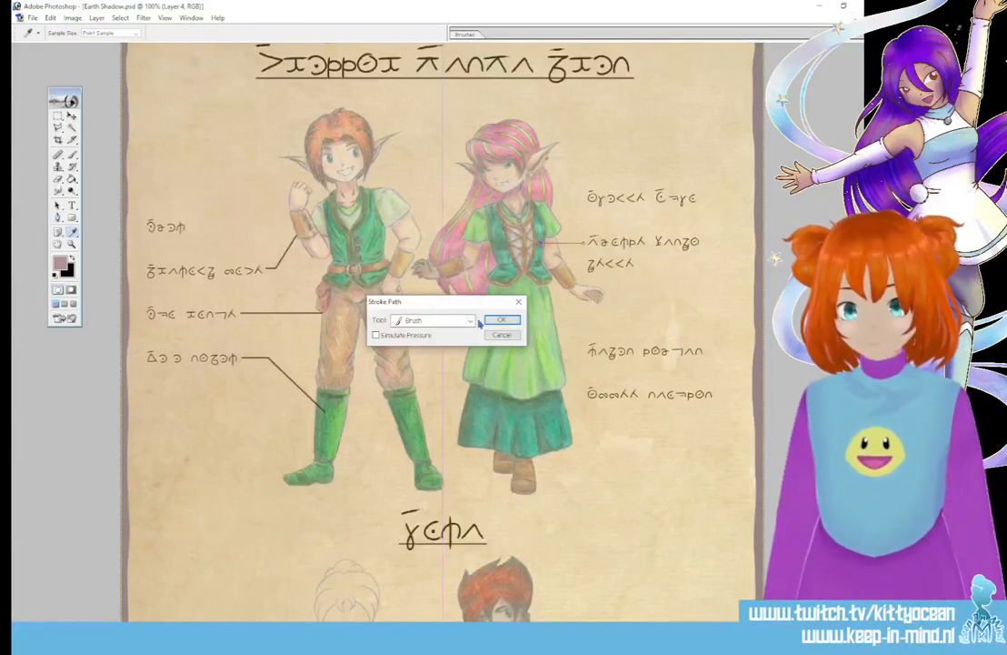
pyautogui.press('Return')
pyautogui.rightClick(595, 324)
pyautogui.click(643, 339)
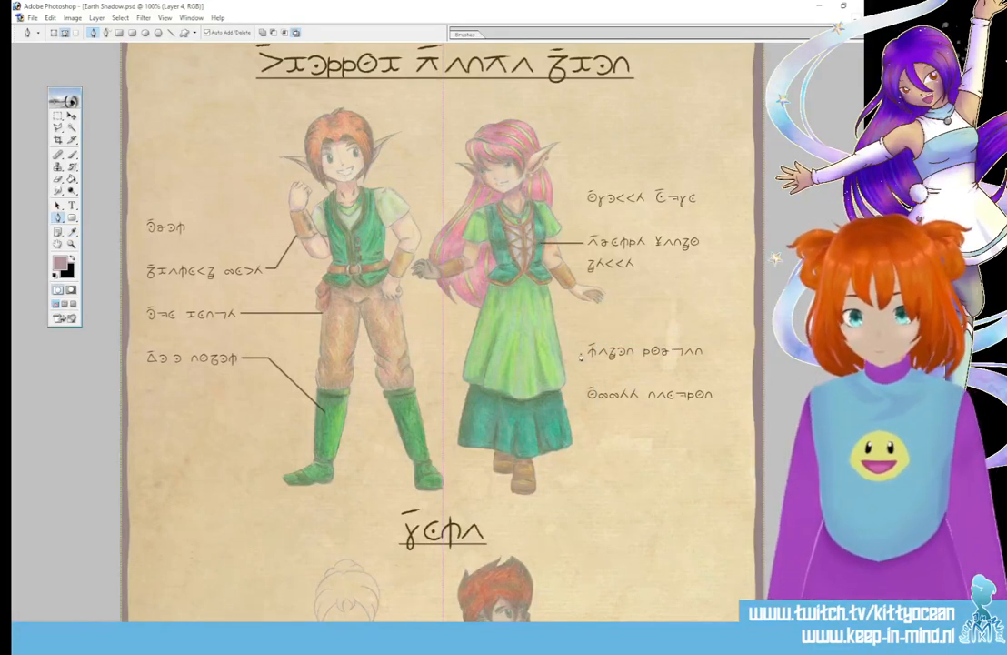
# Step: Draw a straight path from the girl's third label entry to her light green skirt, stroke it with the Brush, and delete the path
pyautogui.rightClick(557, 354)
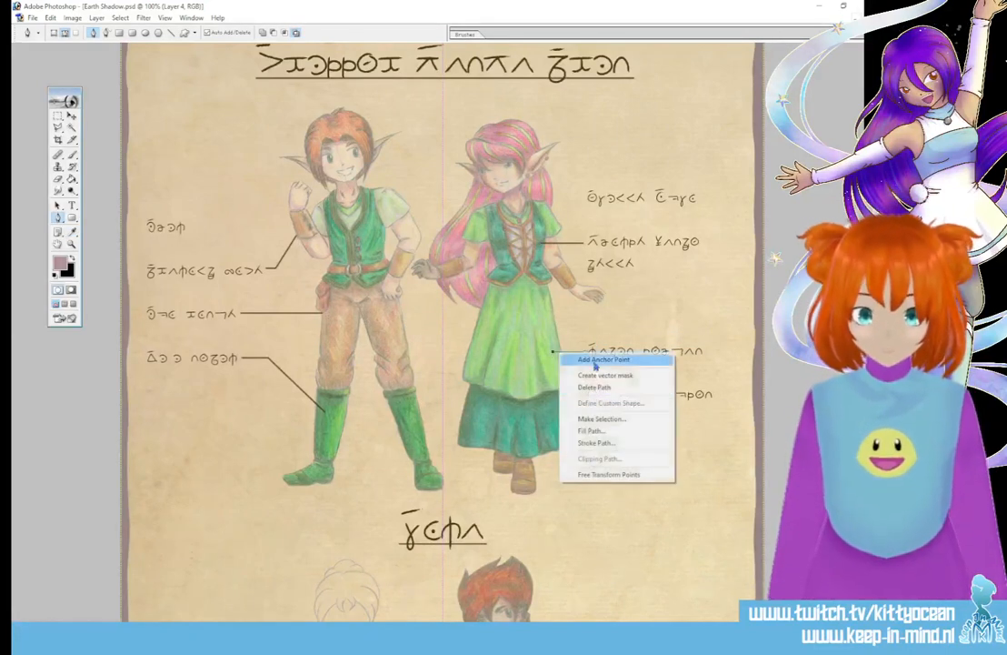
pyautogui.click(589, 443)
pyautogui.click(511, 318)
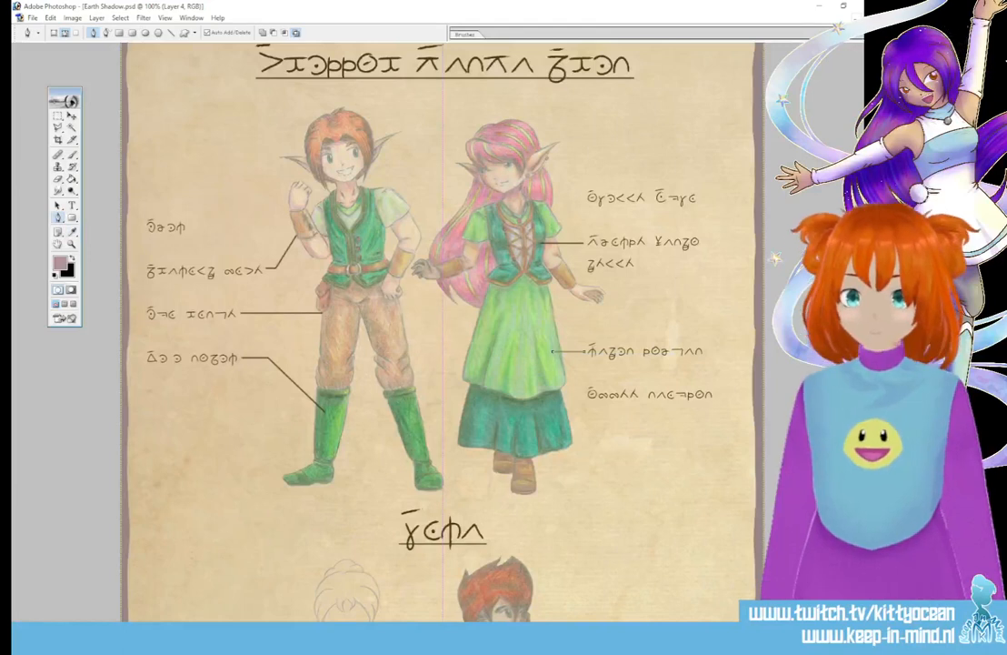
pyautogui.rightClick(596, 358)
pyautogui.click(657, 376)
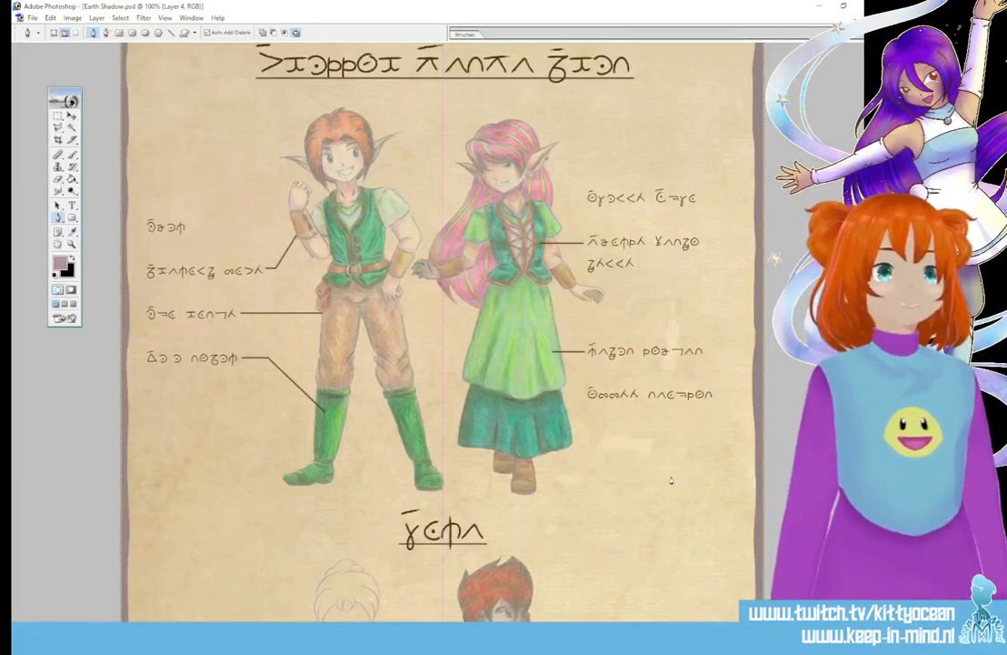
# Step: Draw a short slanted path from the girl's fourth label entry to her dark green underskirt, stroke it with the Brush, and delete the path
pyautogui.rightClick(579, 411)
pyautogui.click(638, 479)
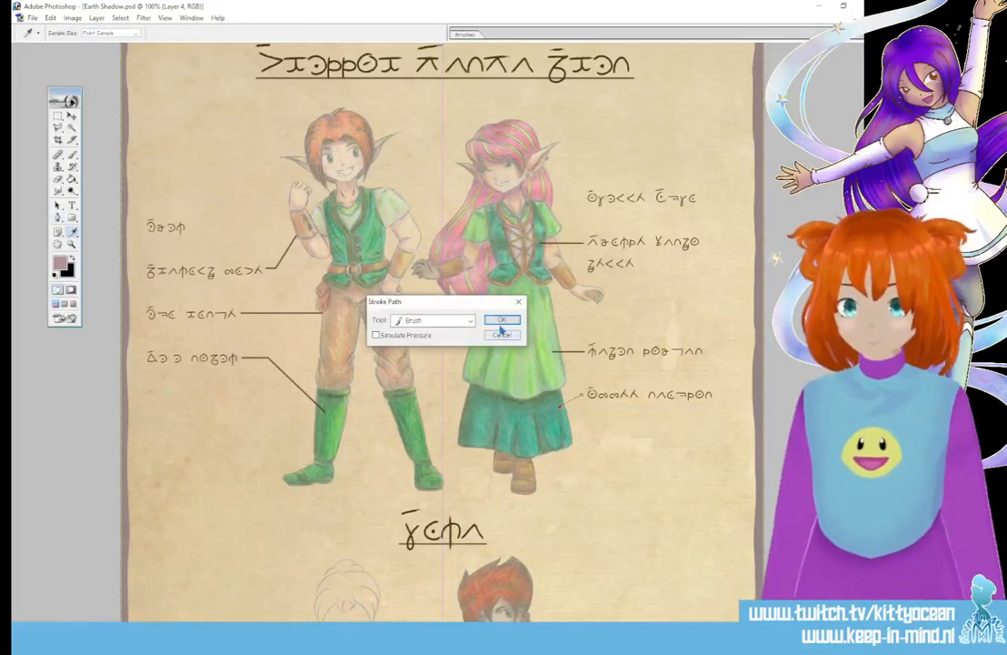
pyautogui.click(501, 320)
pyautogui.rightClick(586, 411)
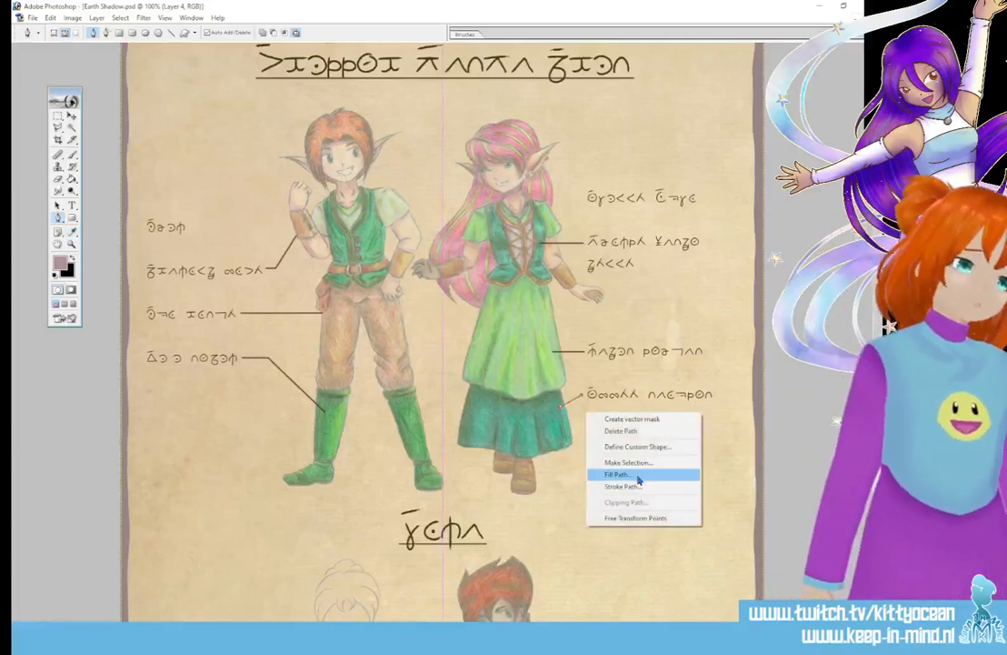
pyautogui.click(621, 430)
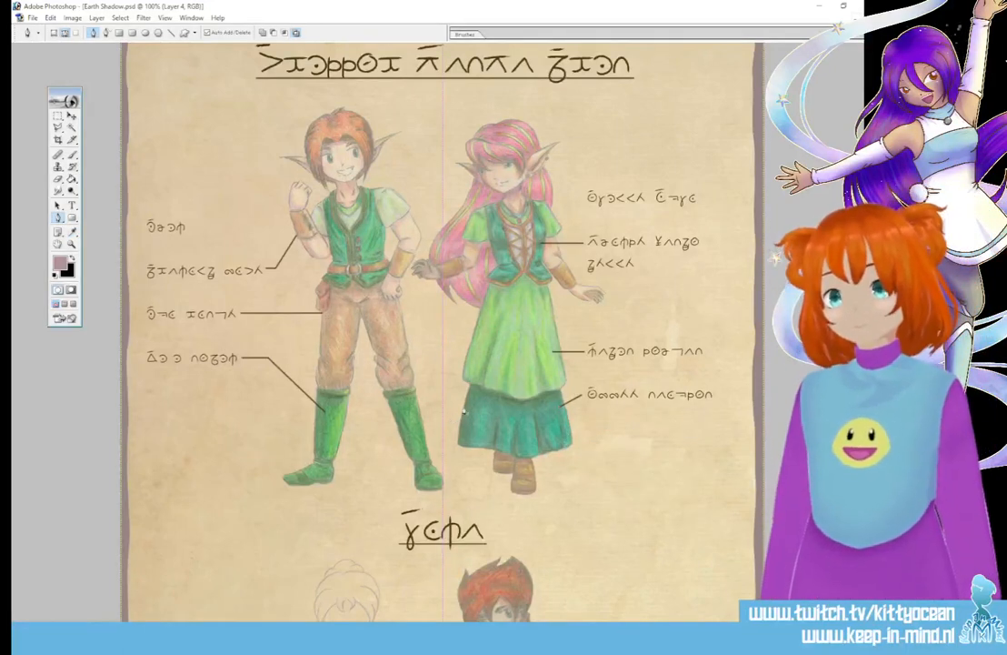
# Step: Choose the 9 px round brush, turn off Shape Dynamics, and dot the character end of each pointer line on the upper two characters
pyautogui.scroll(-5, 523, 398)
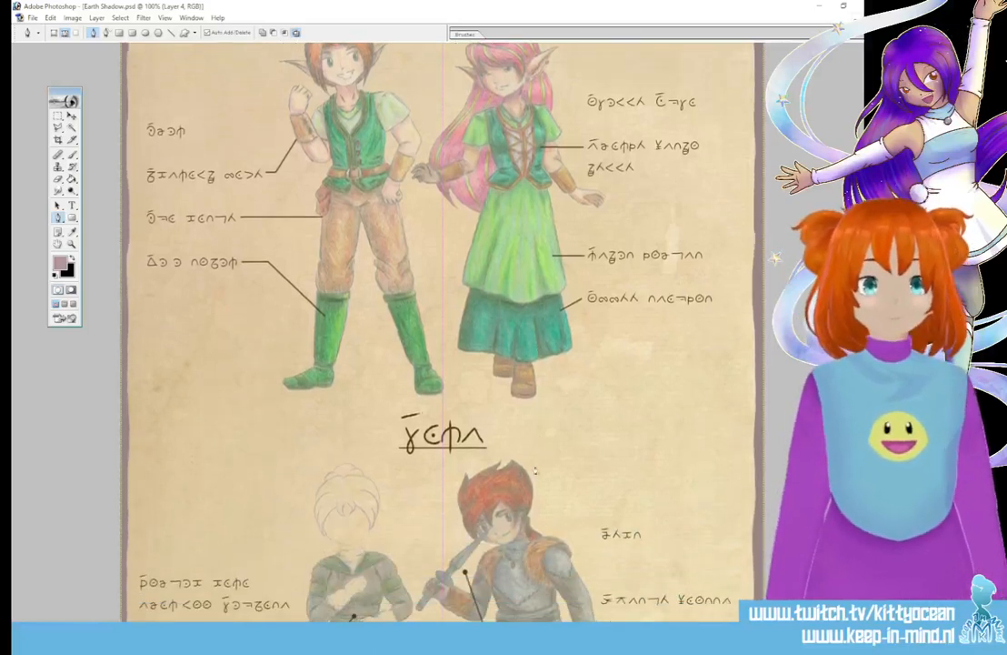
pyautogui.scroll(-5, 532, 483)
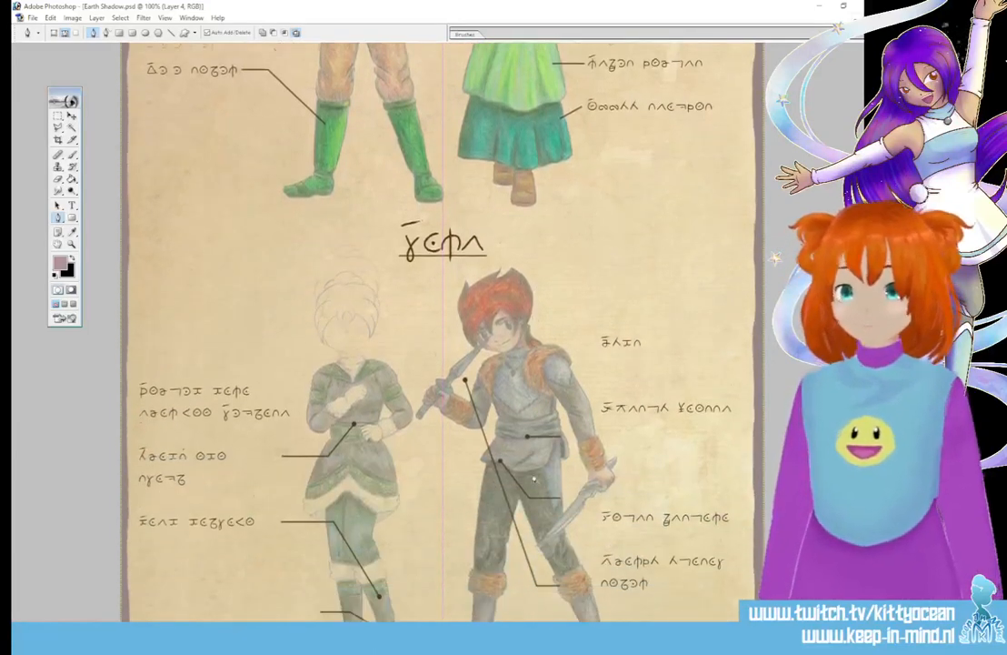
pyautogui.scroll(1, 414, 430)
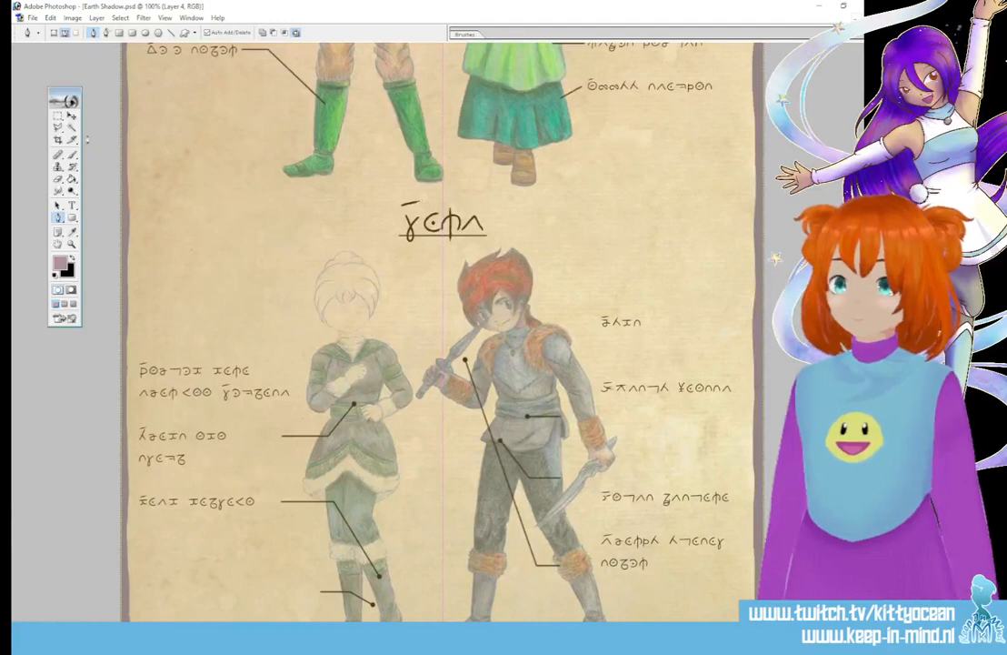
pyautogui.click(72, 154)
pyautogui.click(465, 33)
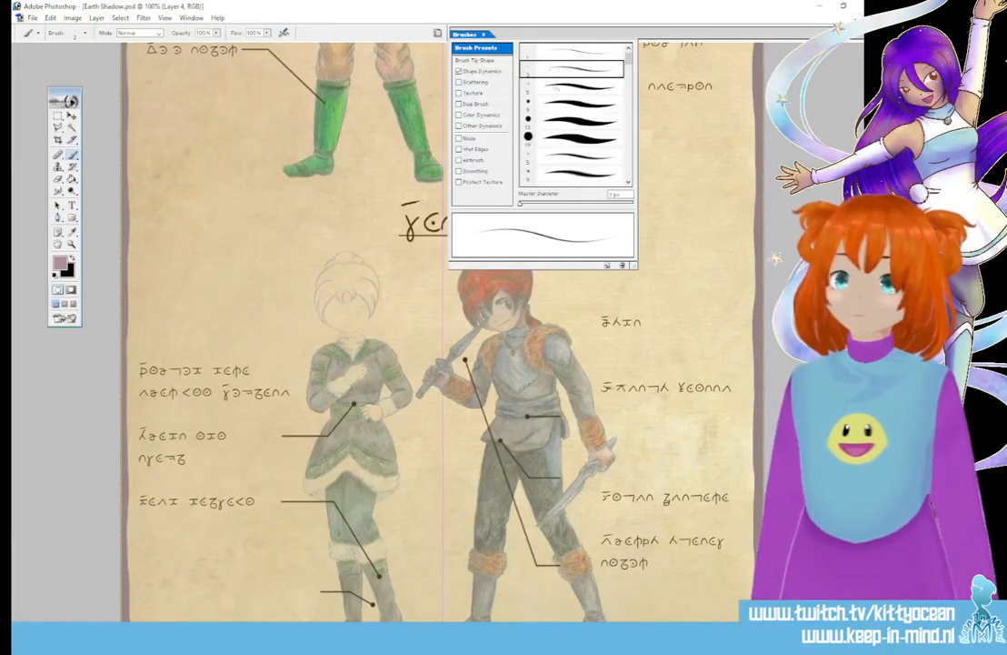
pyautogui.click(550, 102)
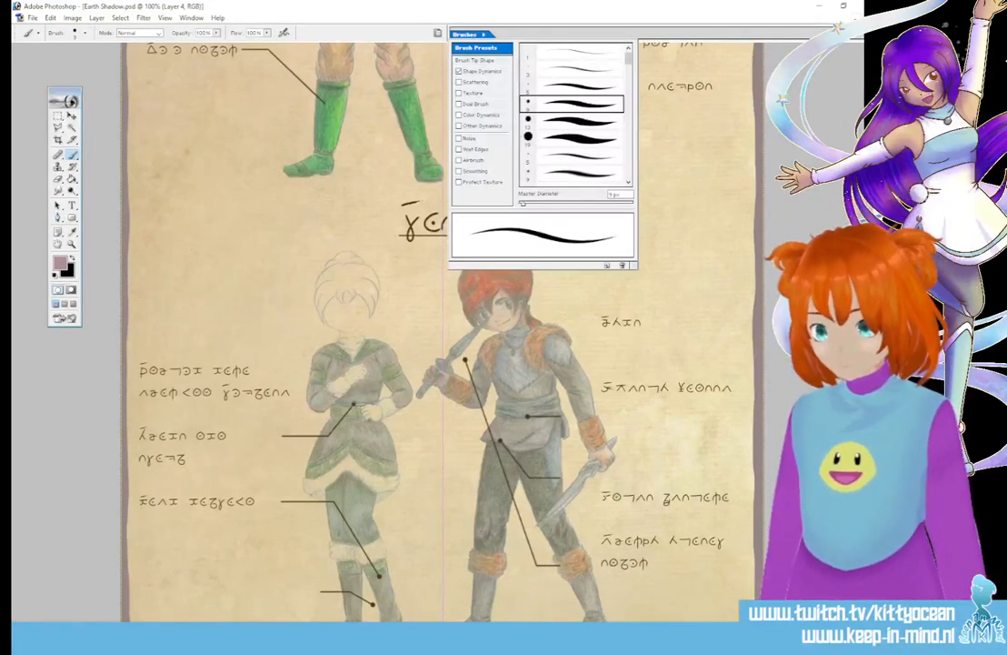
pyautogui.click(459, 71)
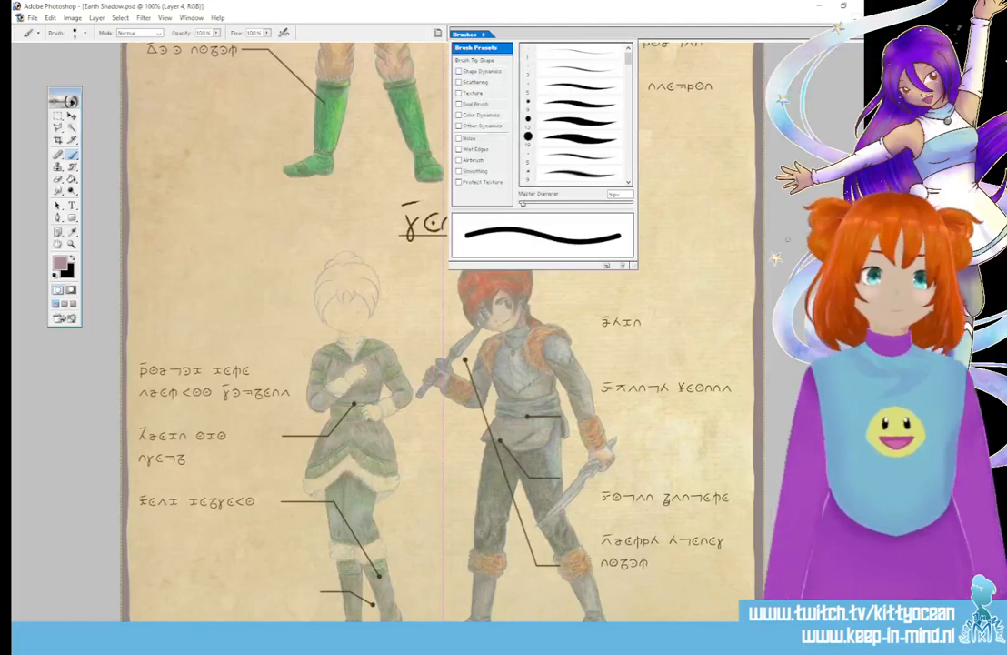
pyautogui.scroll(5, 437, 327)
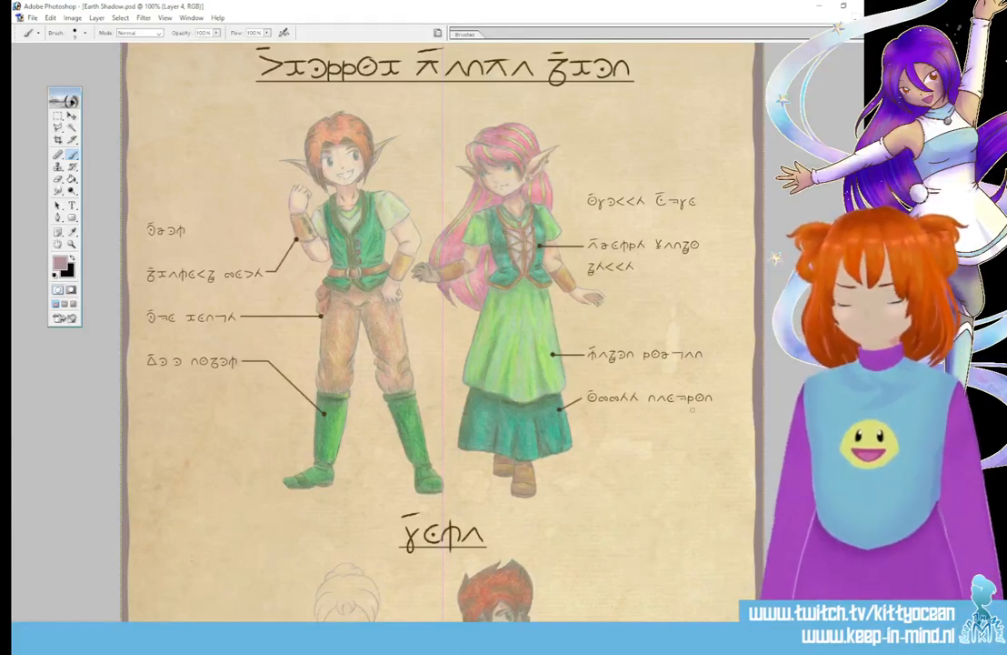
# Step: Switch to the 3 px round brush for stroking the lower two characters' pointer lines
pyautogui.scroll(-3, 741, 420)
pyautogui.scroll(-6, 441, 328)
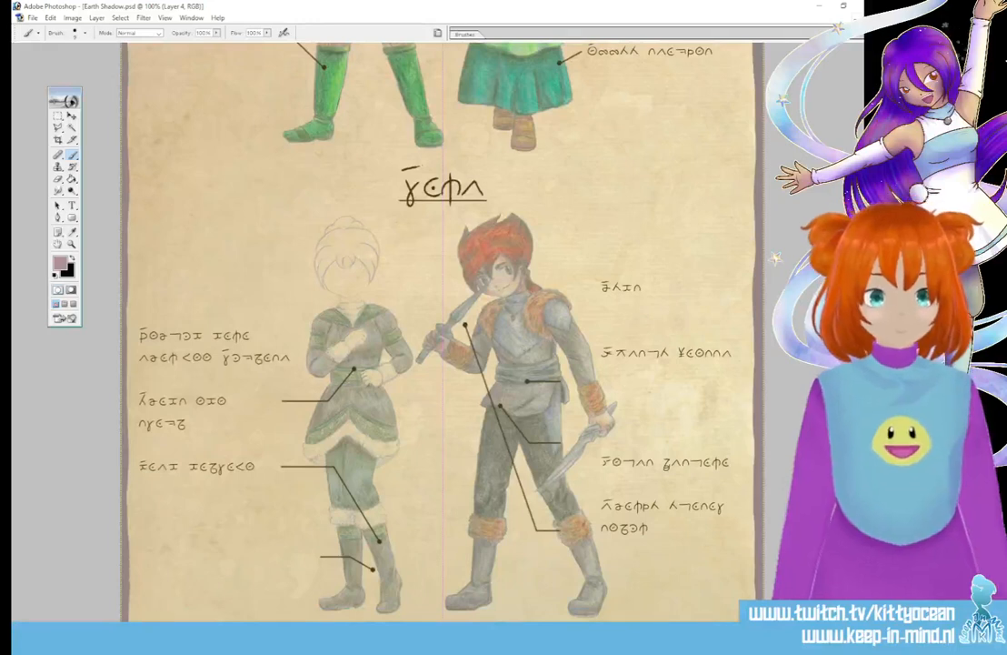
pyautogui.click(479, 35)
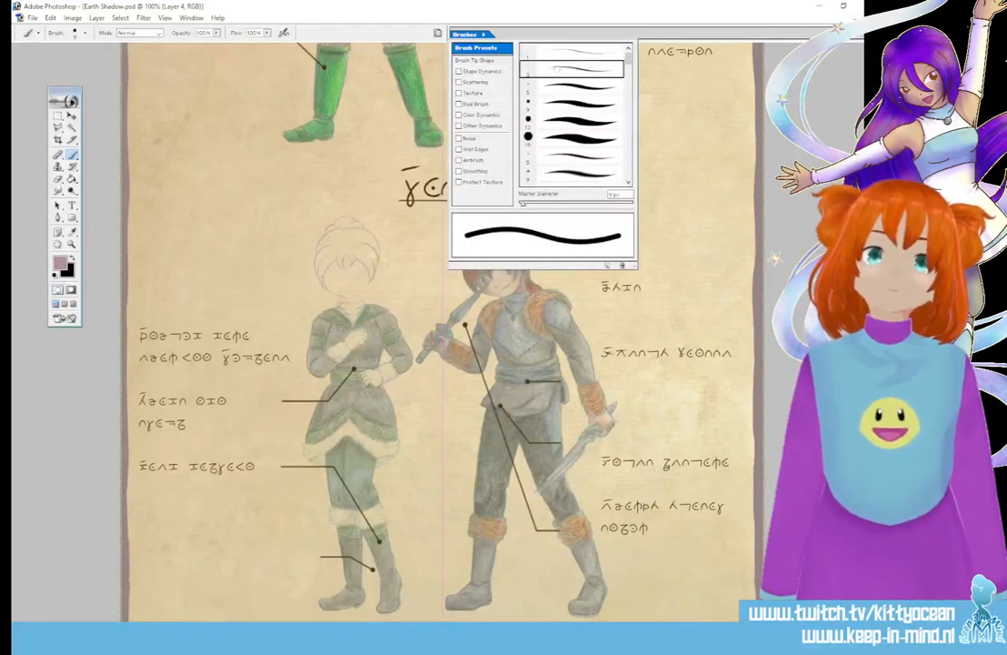
pyautogui.click(458, 71)
pyautogui.click(467, 35)
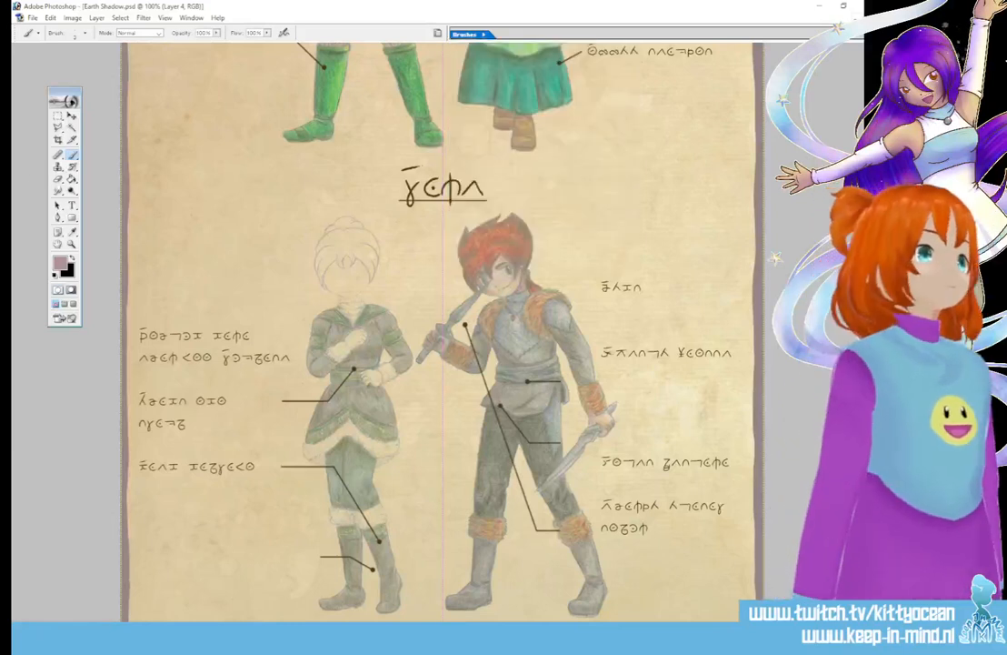
# Step: Marquee-select the area around all old pointer lines on the lower two characters and delete them from Layer 4
pyautogui.click(57, 116)
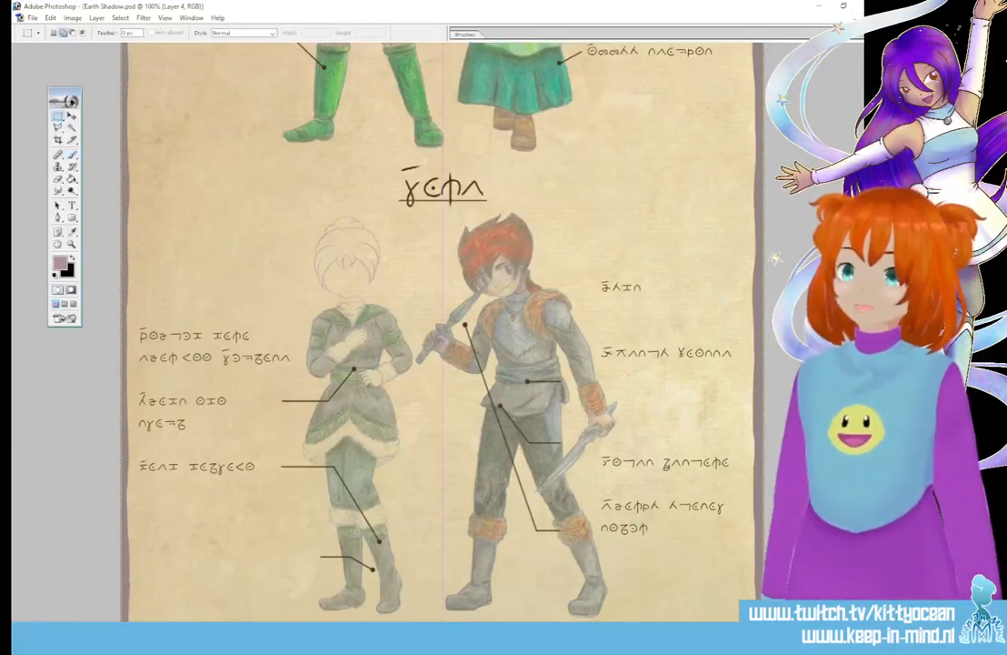
pyautogui.moveTo(693, 591); pyautogui.dragTo(697, 600)
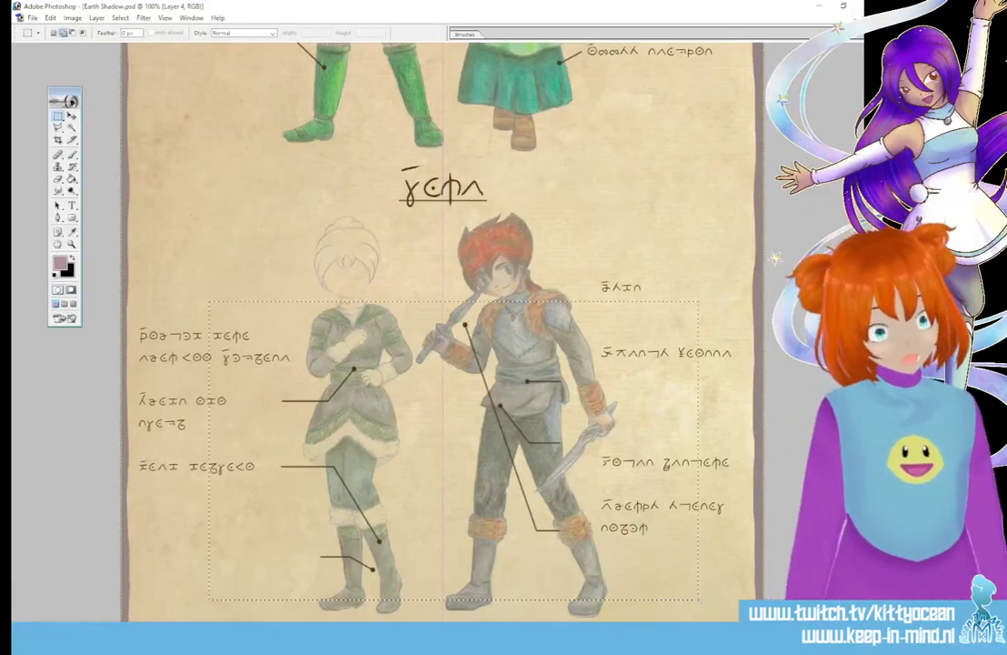
pyautogui.press('Delete')
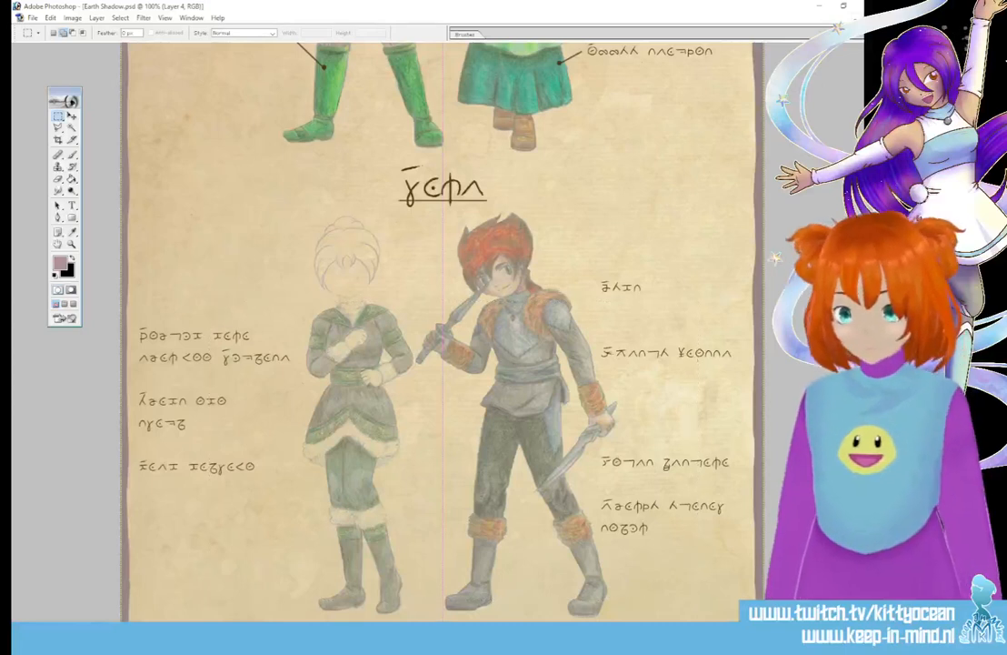
# Step: Draw a straight path from the red-haired boy's second label entry to his fur-trimmed vest, stroke it with the Brush, and delete the path
pyautogui.click(58, 219)
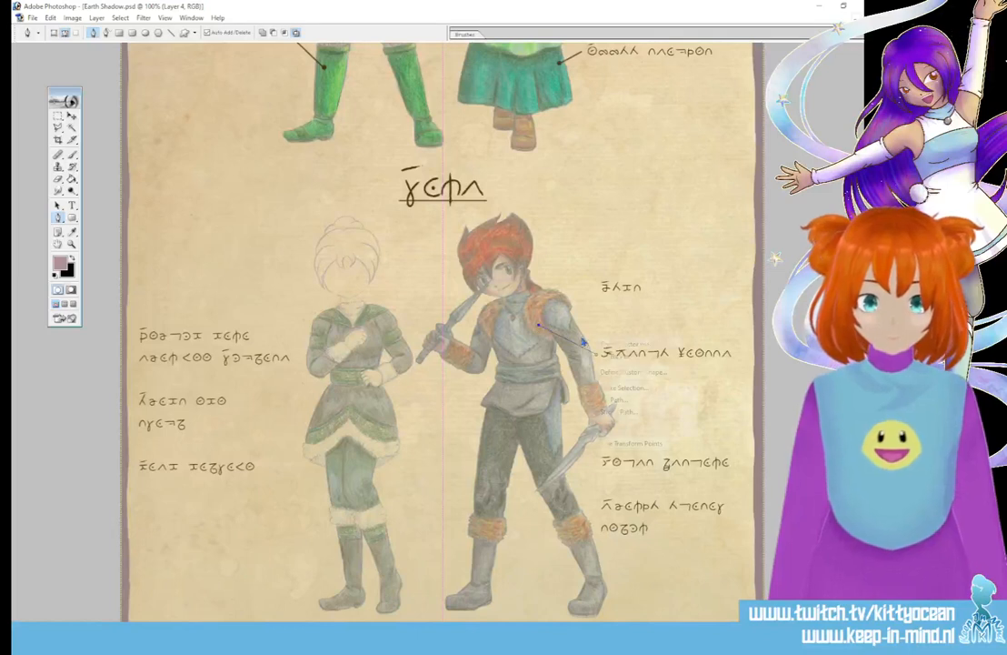
pyautogui.rightClick(580, 337)
pyautogui.click(632, 412)
pyautogui.click(512, 323)
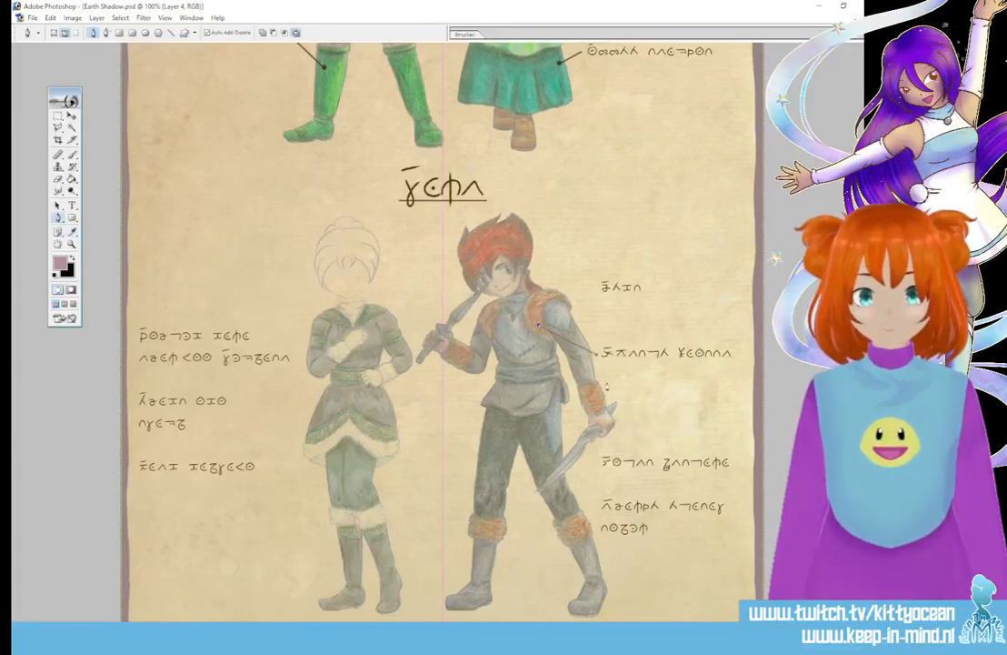
pyautogui.rightClick(607, 382)
pyautogui.click(644, 402)
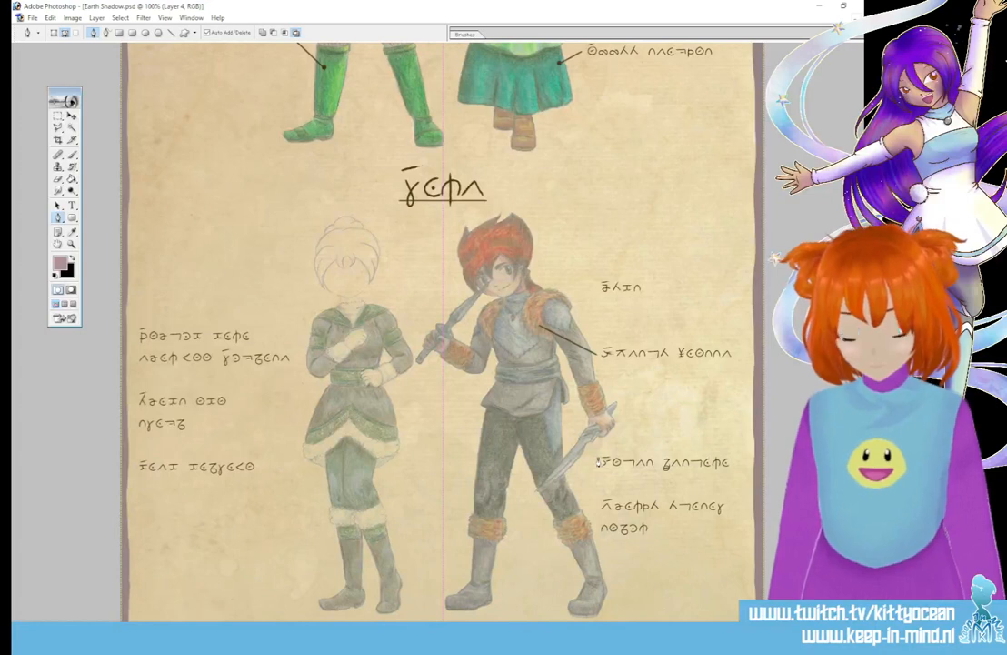
# Step: Draw a slanted path from the boy's third label entry to the cloth hanging at his hip, stroke it with the Brush, and delete the path
pyautogui.moveTo(551, 452); pyautogui.dragTo(596, 461)
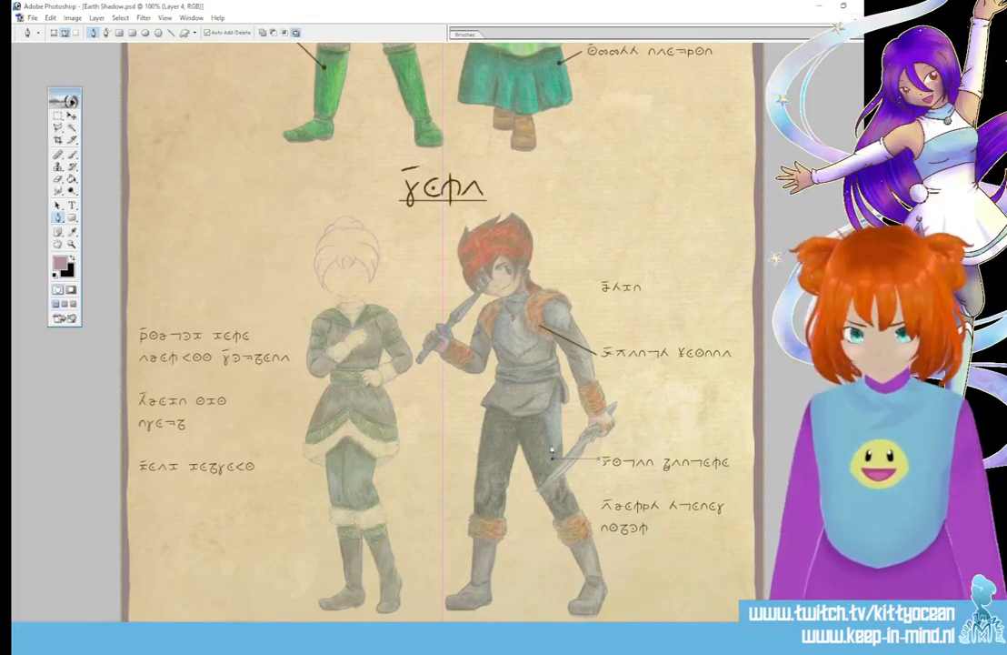
pyautogui.hotkey('ctrl', 'z')
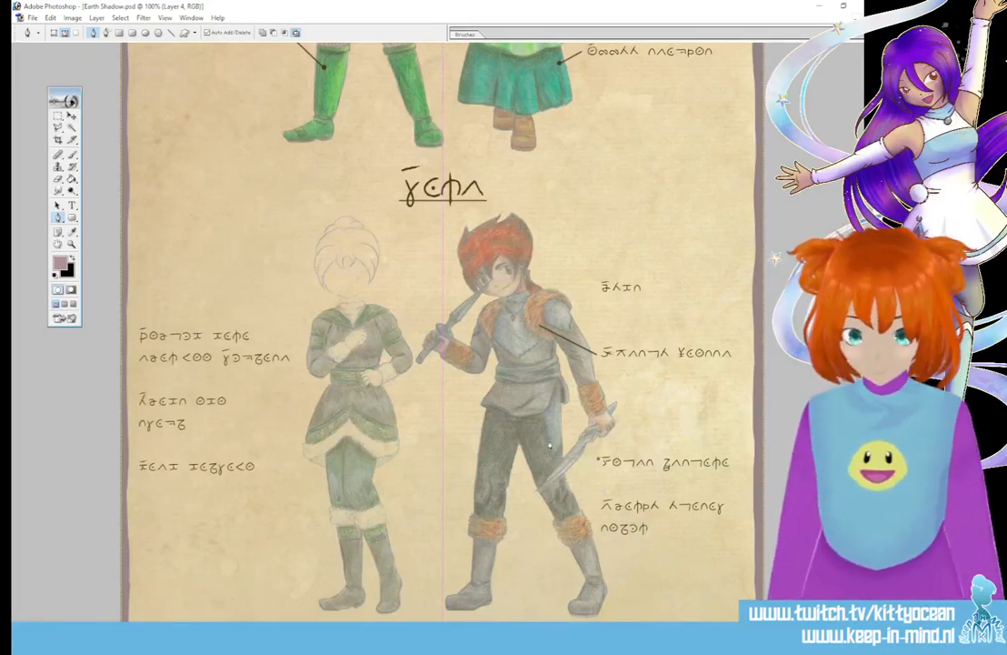
pyautogui.click(549, 439)
pyautogui.rightClick(589, 469)
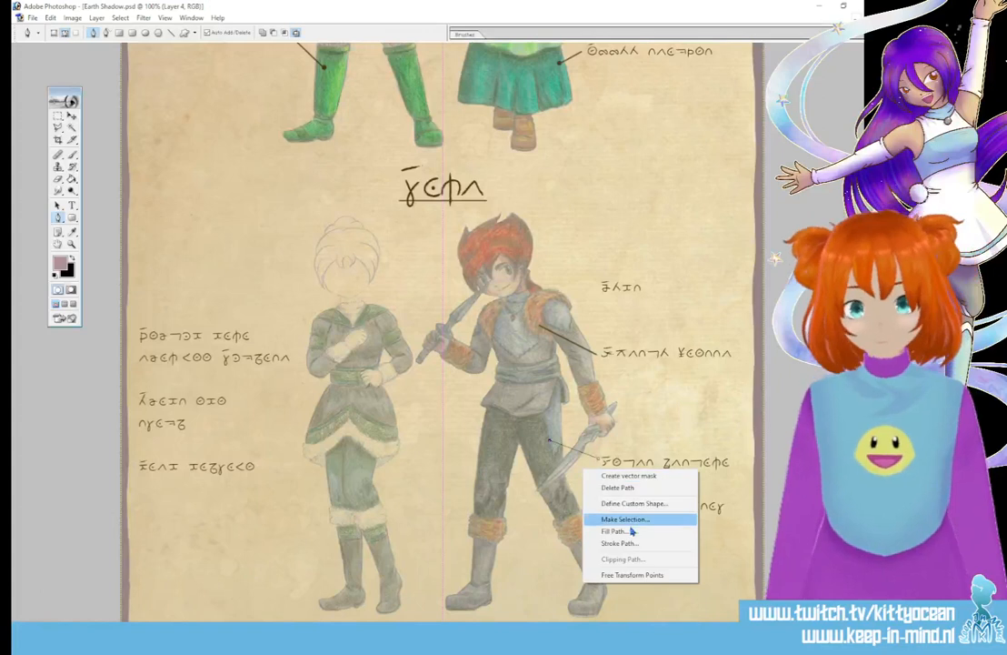
pyautogui.click(627, 541)
pyautogui.click(503, 320)
pyautogui.press('p')
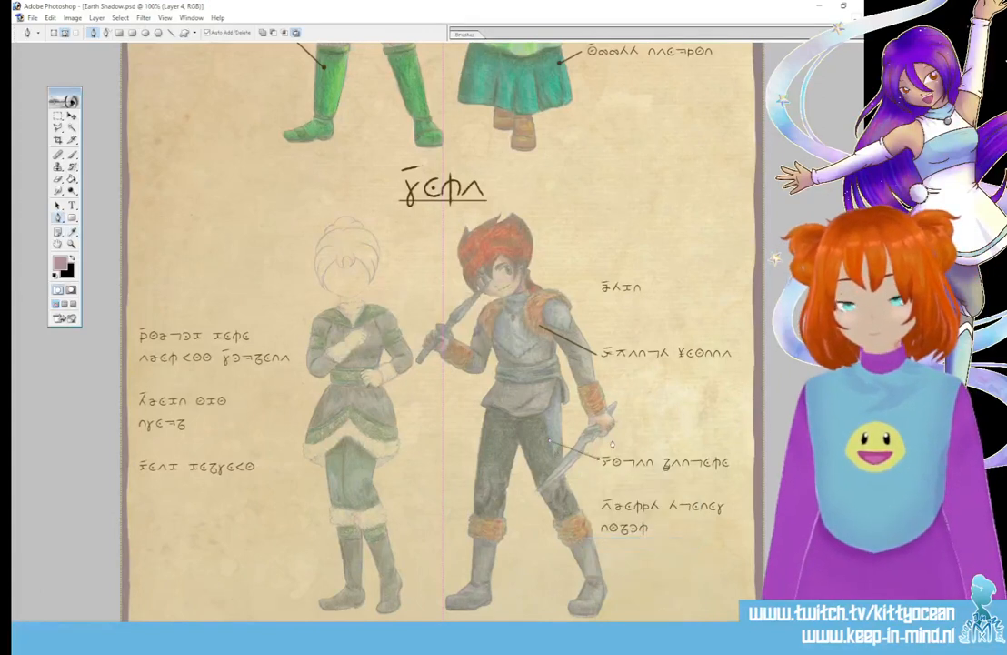
pyautogui.rightClick(615, 443)
pyautogui.click(647, 460)
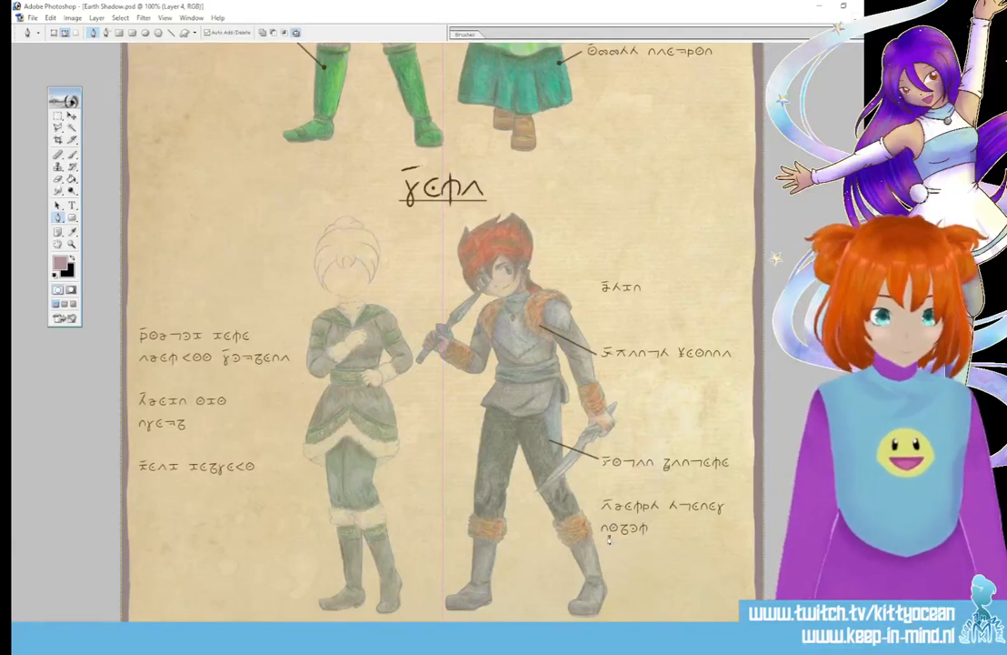
# Step: Stroke a short slanted path from the boy's fourth label entry to his boot with the Brush, and delete the path
pyautogui.rightClick(601, 412)
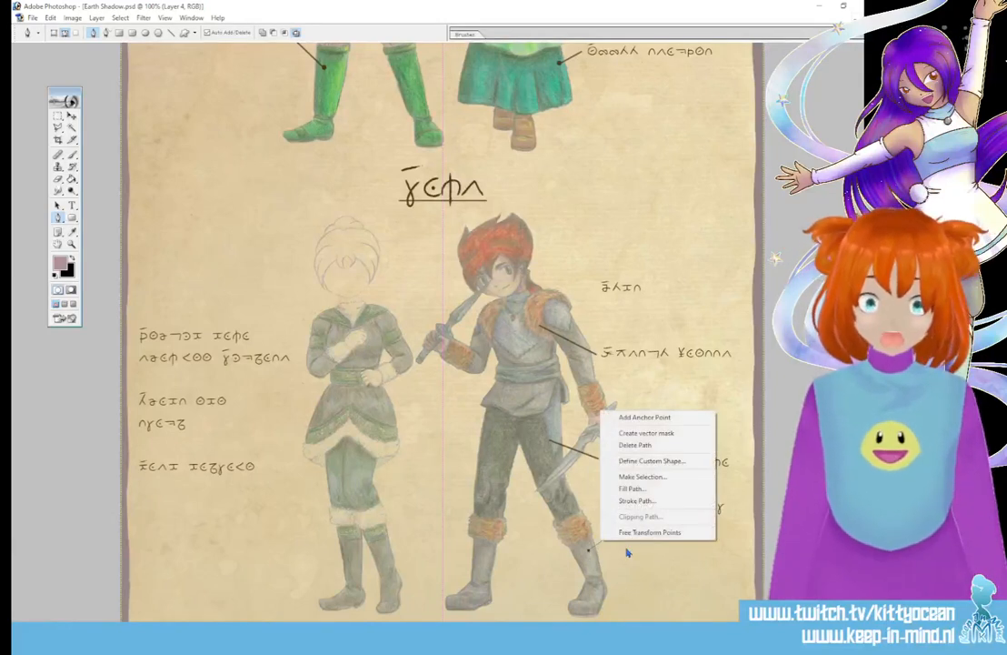
pyautogui.click(638, 501)
pyautogui.click(499, 320)
pyautogui.rightClick(666, 451)
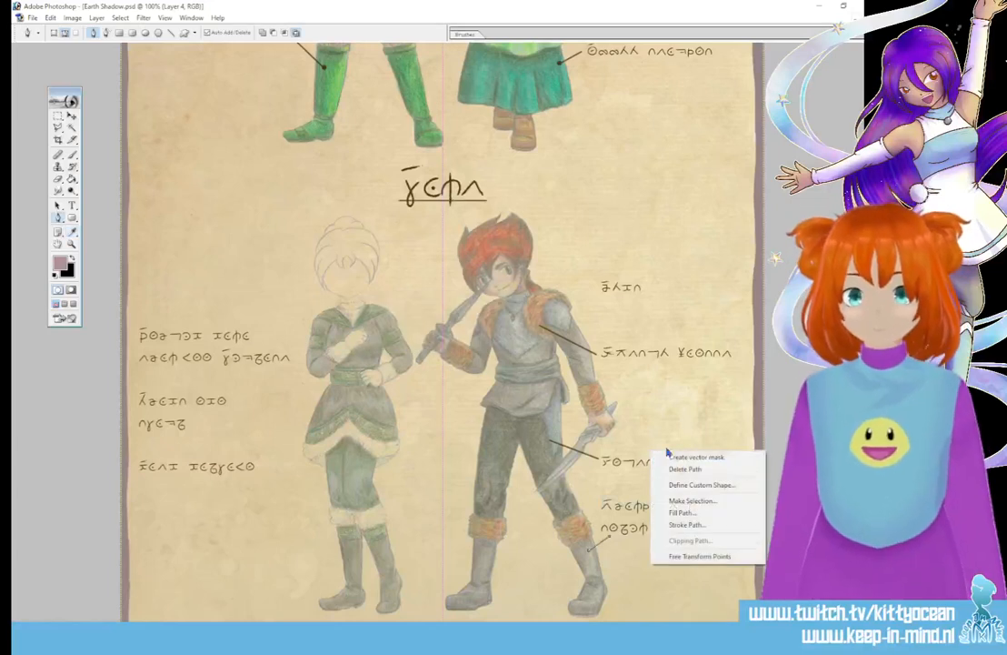
pyautogui.click(685, 468)
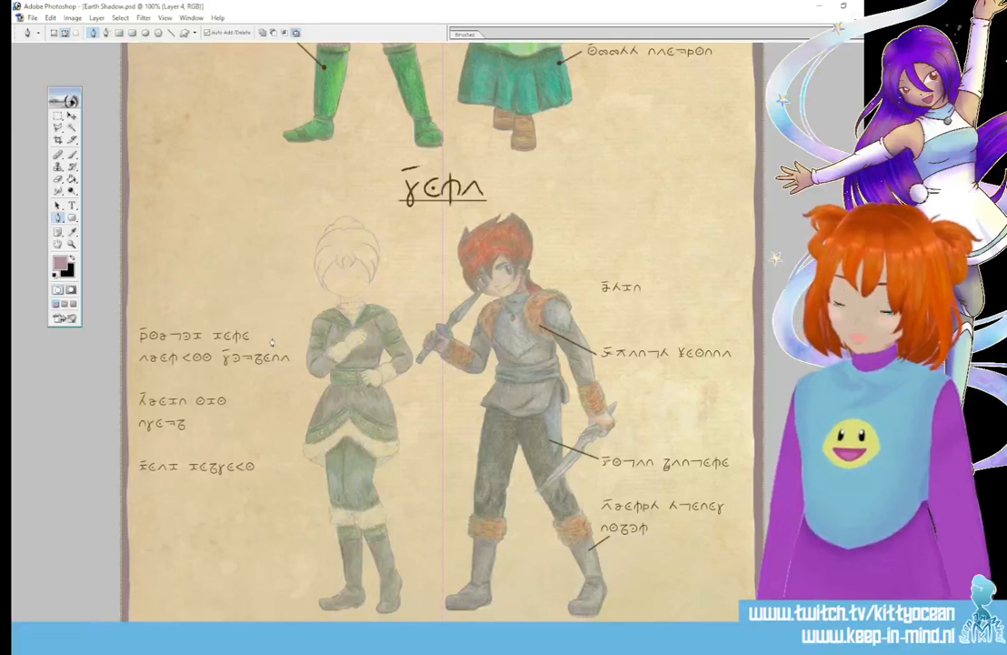
# Step: Stroke a short horizontal path from the woman's first label entry to her sleeve with the Brush, and delete the path
pyautogui.rightClick(317, 341)
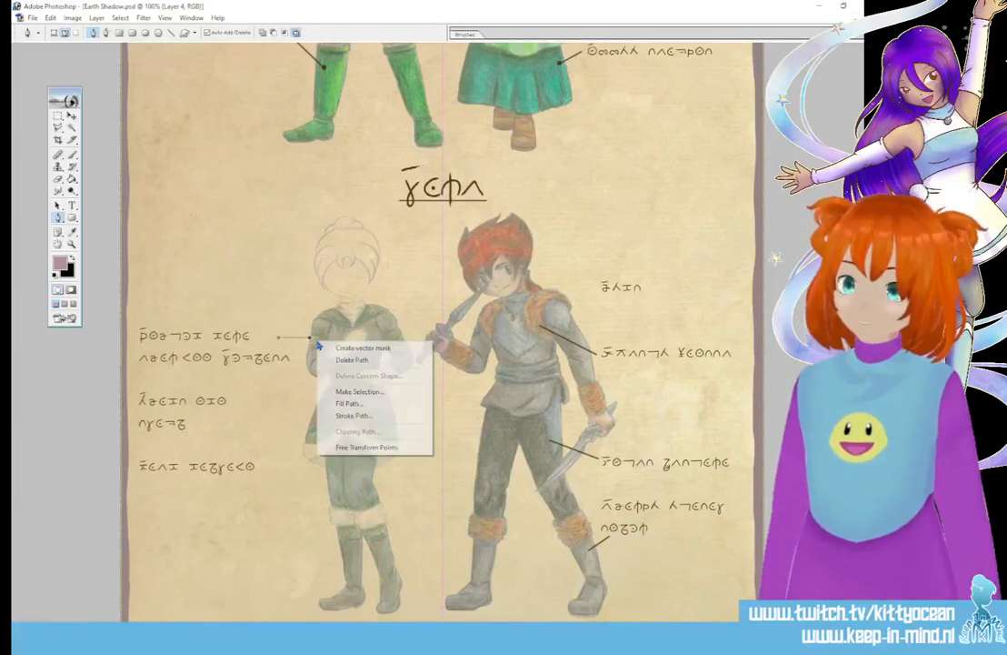
pyautogui.click(354, 416)
pyautogui.click(499, 317)
pyautogui.rightClick(285, 315)
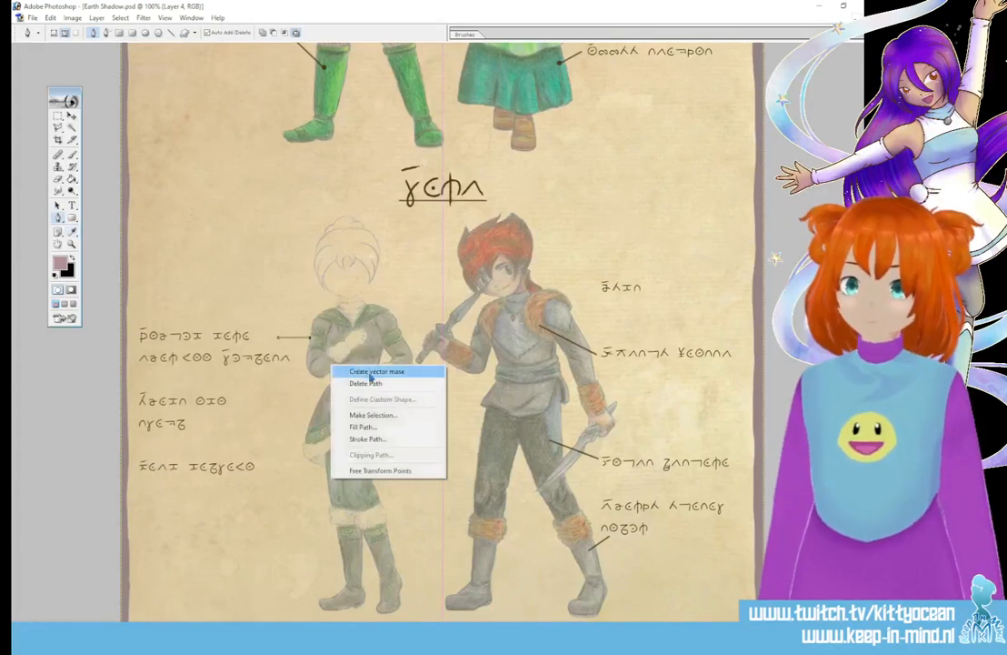
pyautogui.click(309, 331)
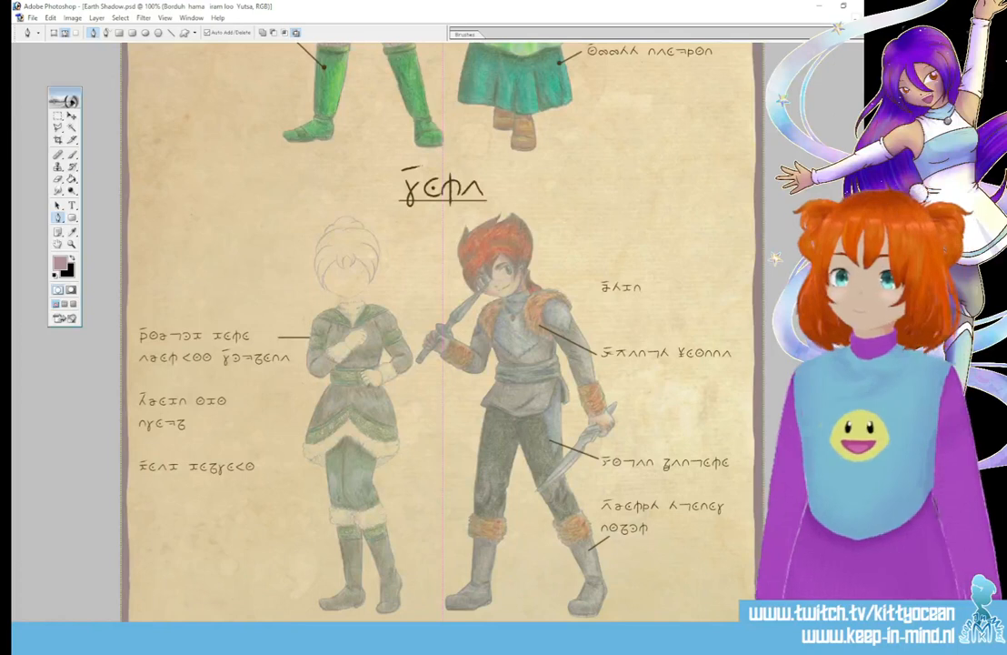
# Step: Nudge the woman's label text block slightly right, closer to the figure
pyautogui.click(71, 115)
pyautogui.press('Right')
pyautogui.press('Right')
pyautogui.press('Right')
pyautogui.press('Right')
pyautogui.press('Right')
pyautogui.press('Right')
pyautogui.press('Right')
pyautogui.press('Right')
pyautogui.press('Right')
pyautogui.press('Right')
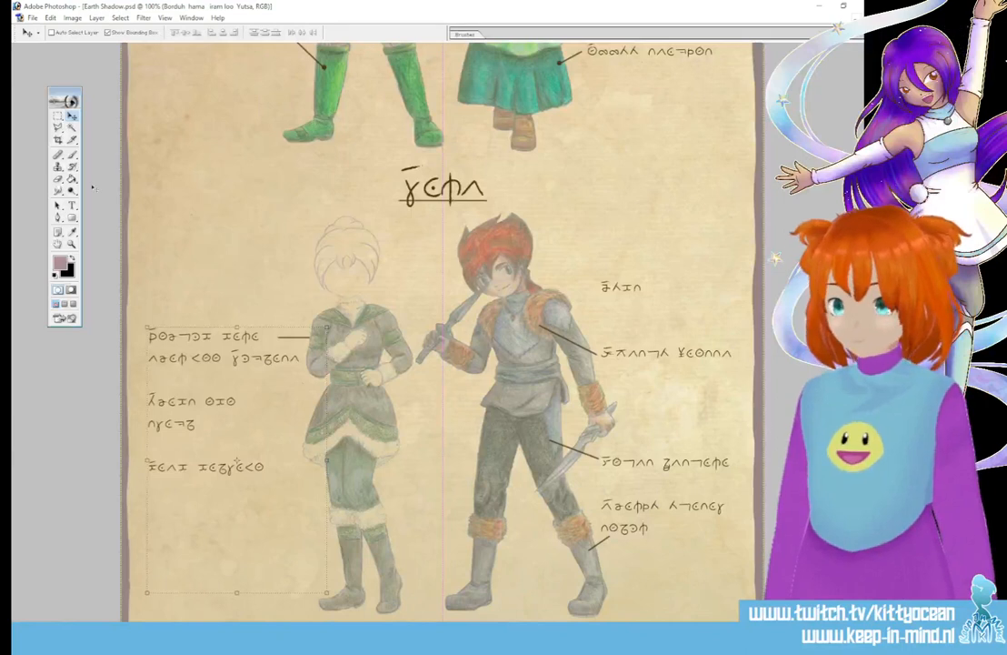
# Step: Join the woman's second label entry into one line and add blank lines to lower it to her skirt and the third entry to her boots
pyautogui.press('t')
pyautogui.click(201, 347)
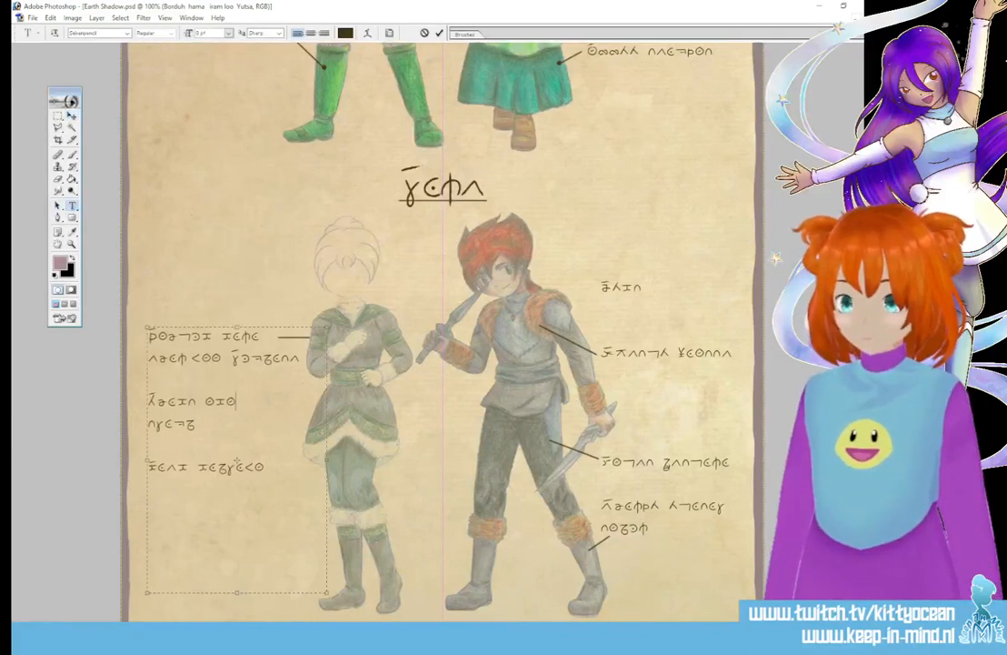
pyautogui.press('BackSpace')
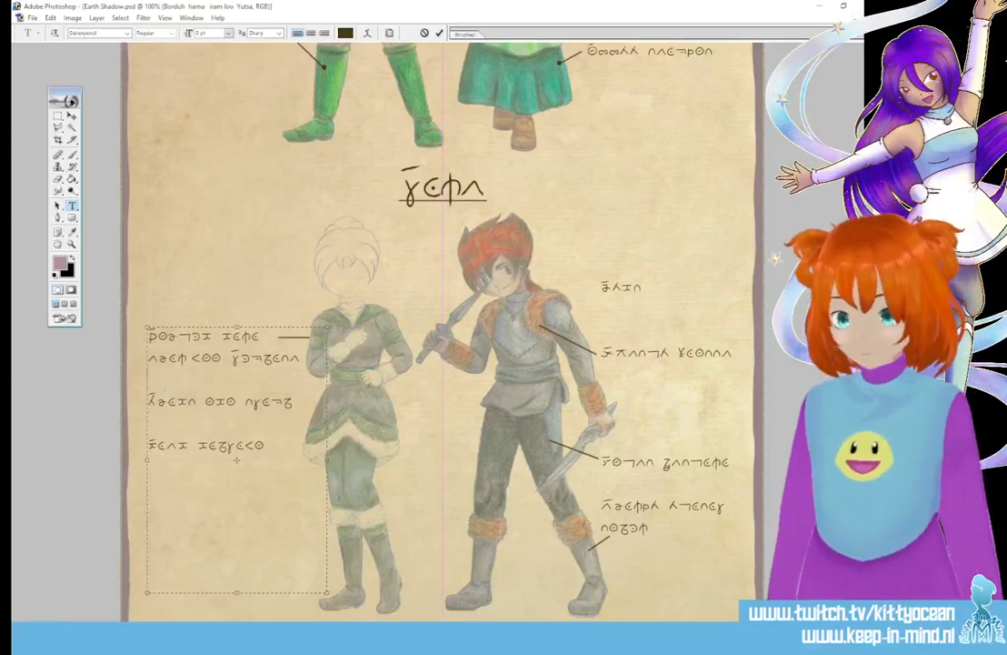
pyautogui.press('Return')
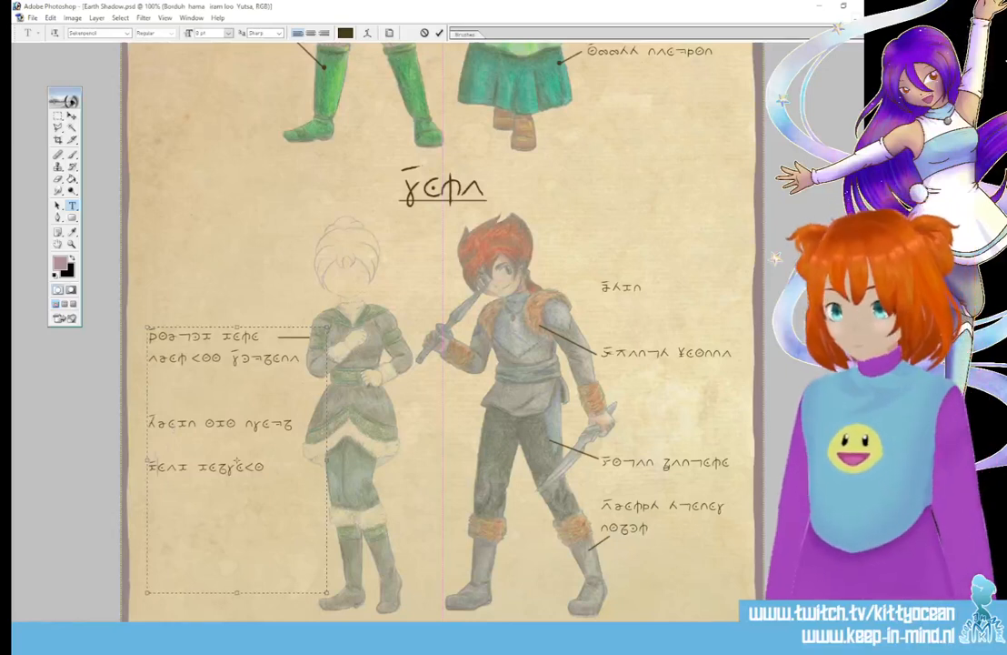
pyautogui.press('Return')
pyautogui.press('Return')
pyautogui.press('Return')
pyautogui.press('Return')
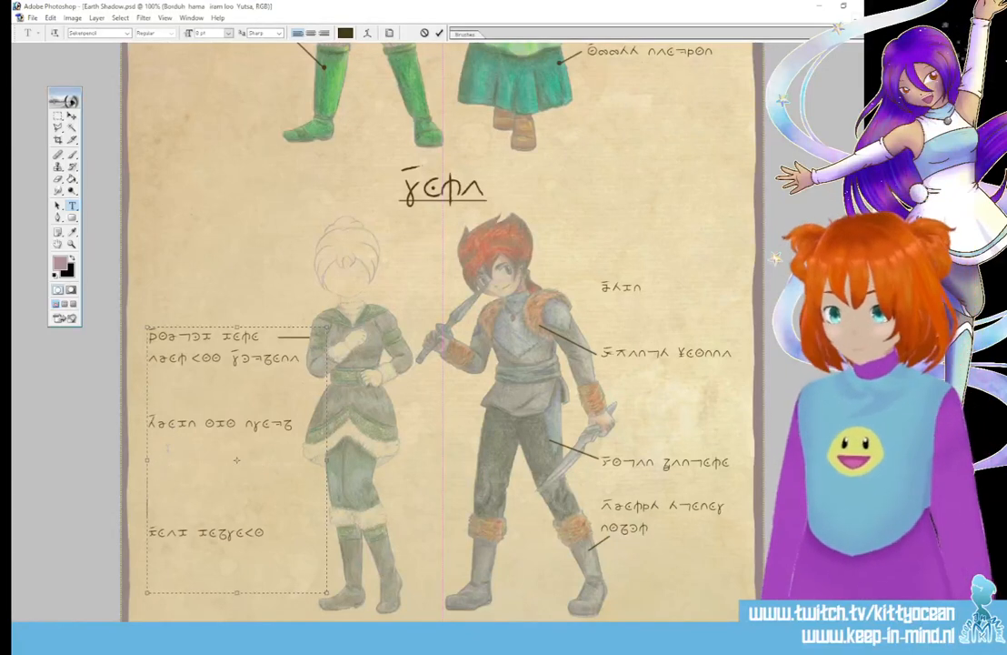
pyautogui.hotkey('ctrl', 'Return')
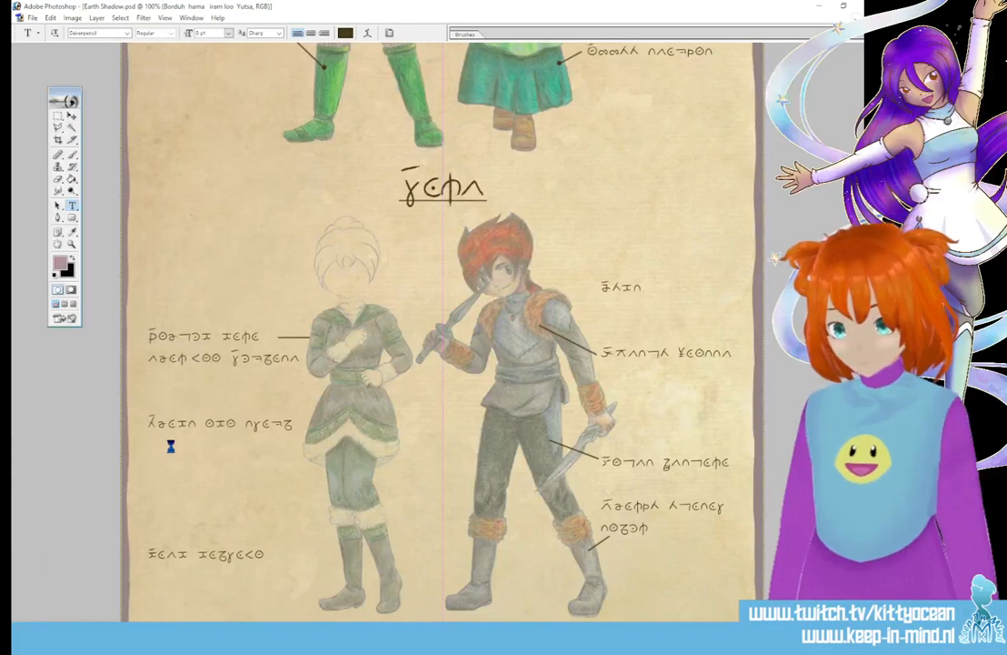
# Step: Draw a short horizontal path from the woman's second label entry to the edge of her skirt
pyautogui.click(58, 216)
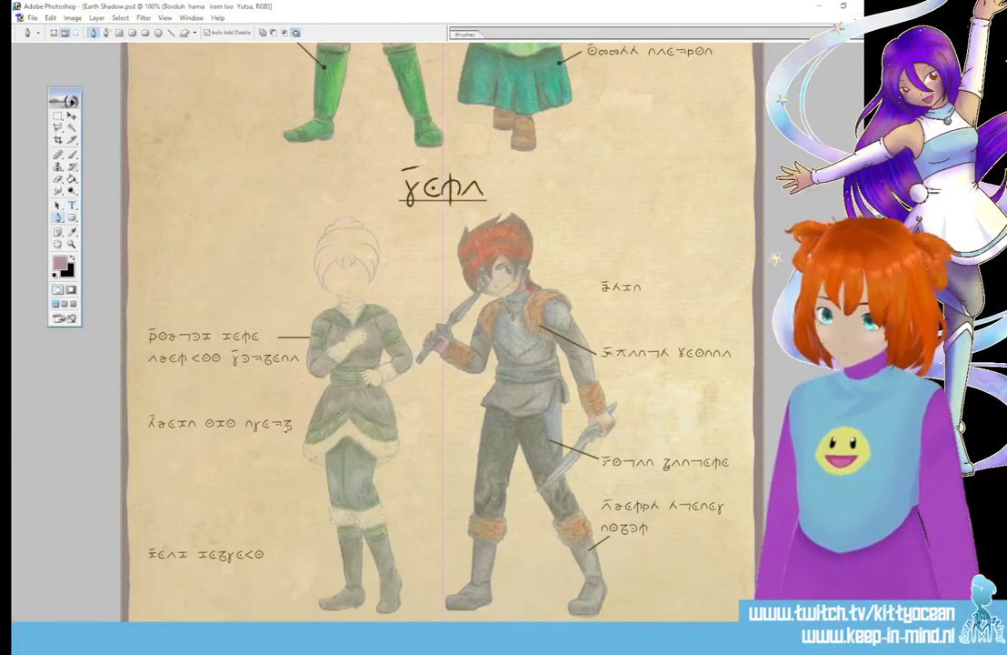
pyautogui.click(296, 423)
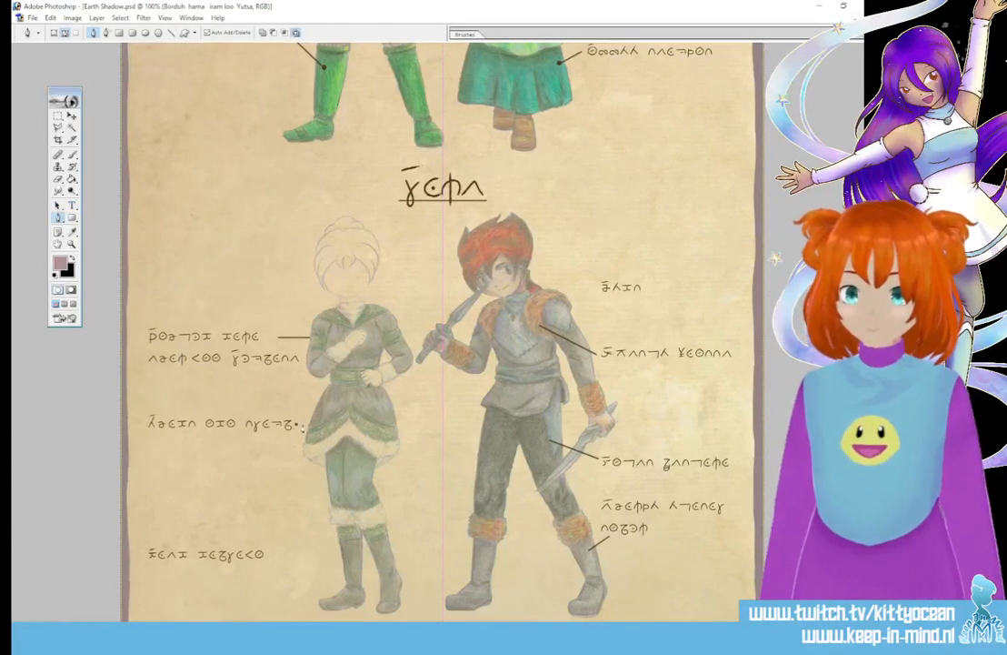
pyautogui.click(315, 424)
pyautogui.rightClick(315, 426)
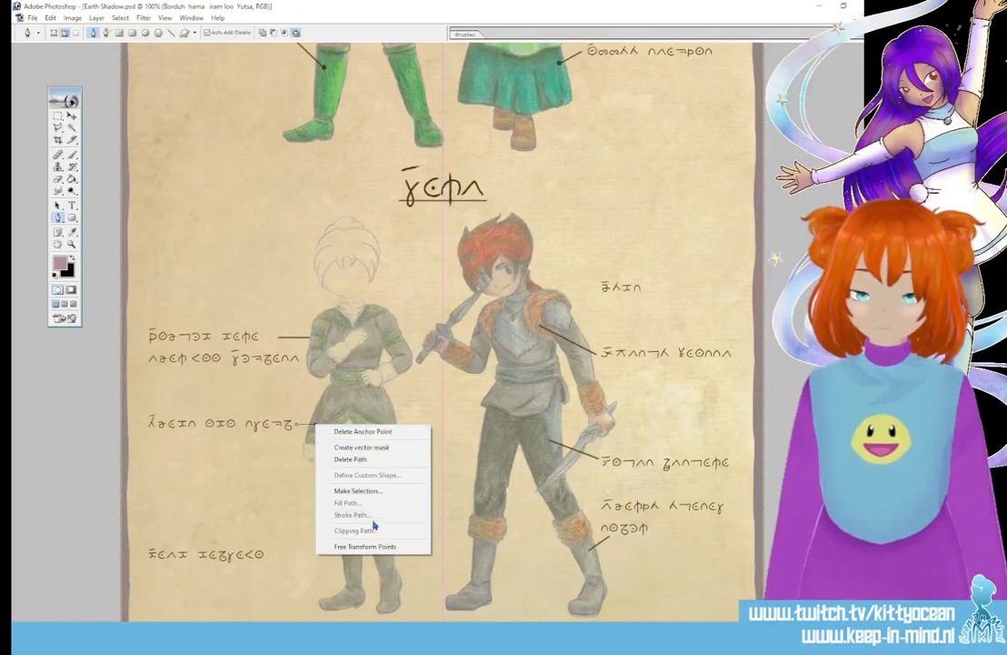
pyautogui.press('Escape')
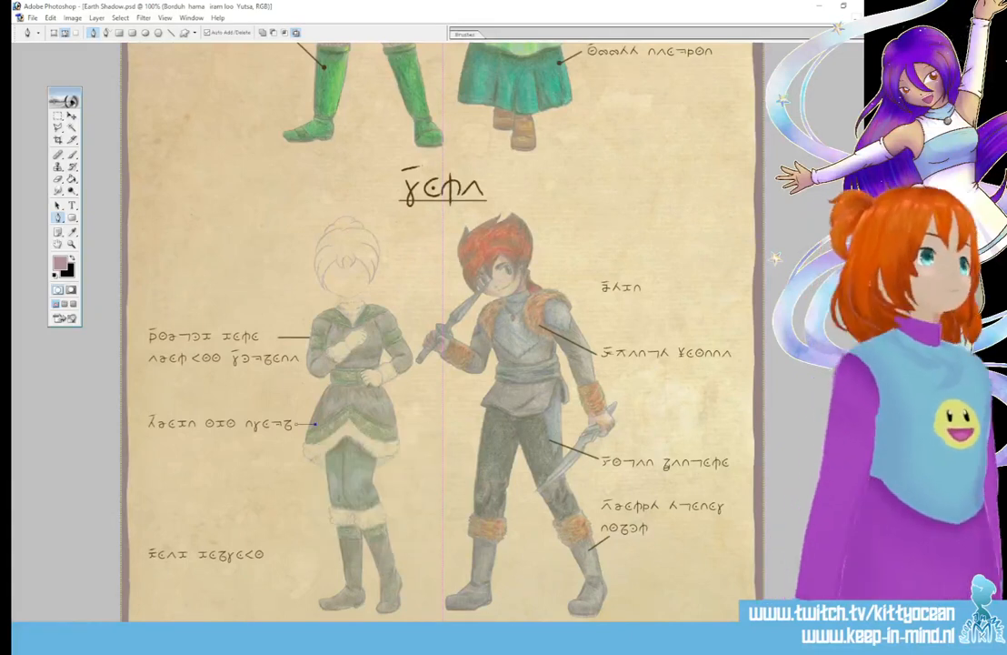
# Step: Make Layer 4 active, stroke the woman's skirt pointer path with the Brush, and delete the path
pyautogui.hotkey('ctrl', 'shift', 'alt', 'n')
pyautogui.rightClick(305, 440)
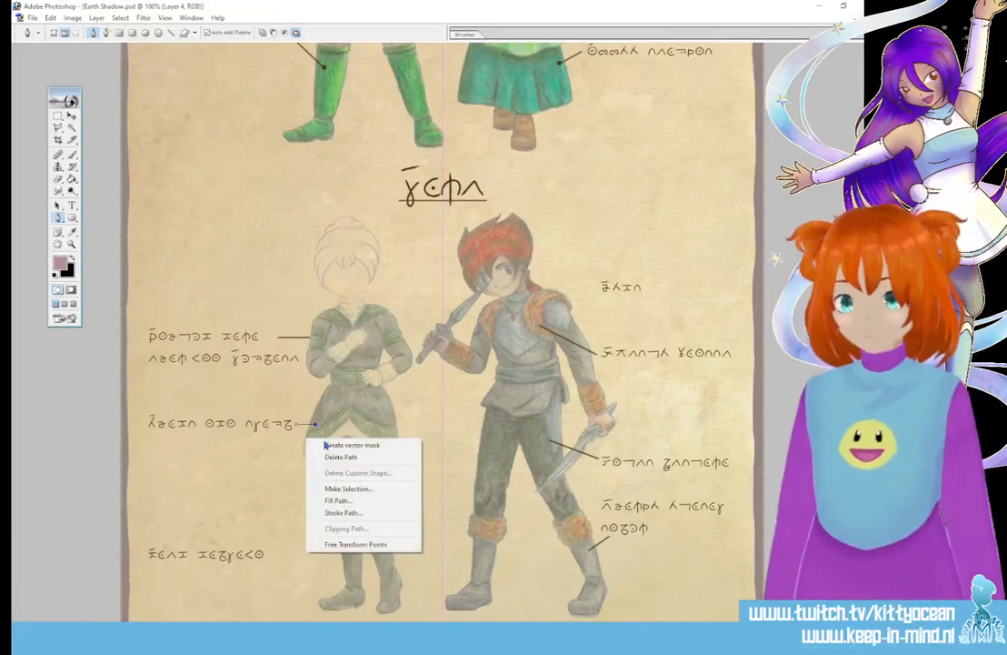
pyautogui.click(333, 513)
pyautogui.click(501, 321)
pyautogui.rightClick(325, 445)
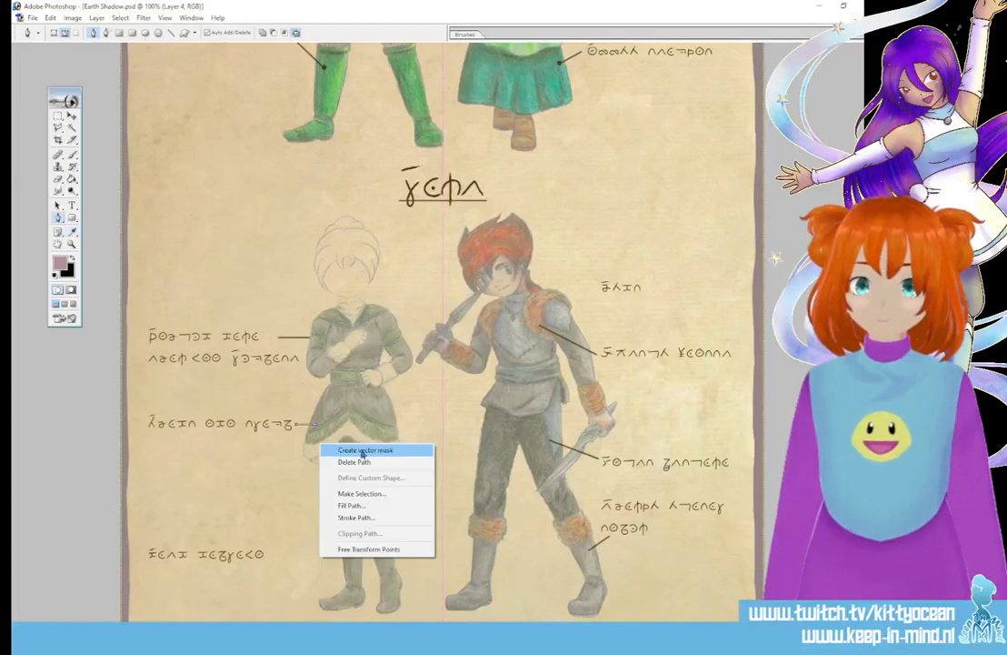
pyautogui.click(350, 462)
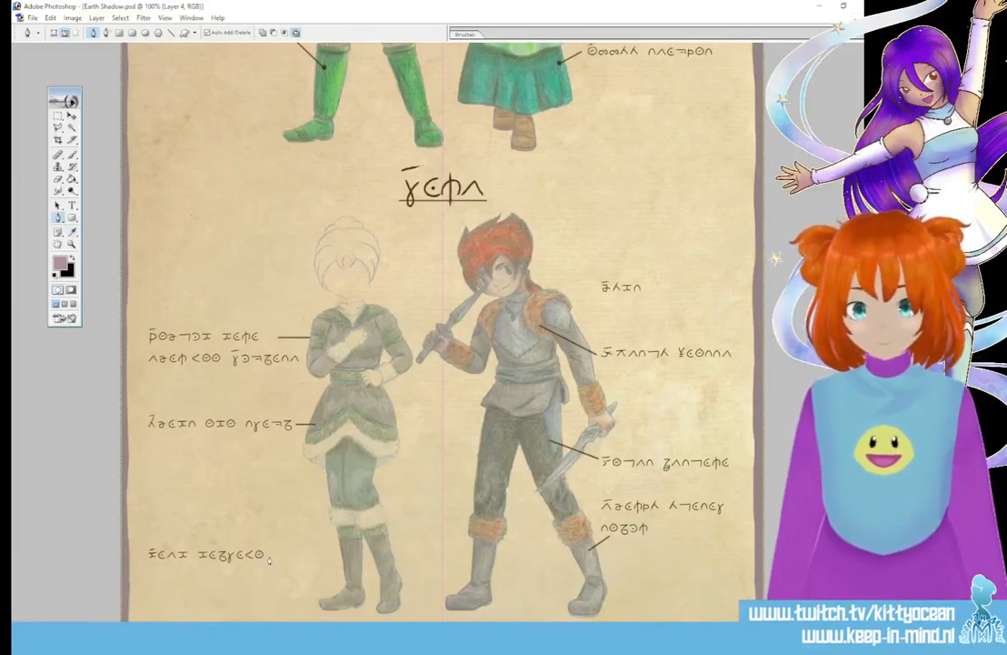
# Step: Draw a horizontal path from the woman's third label entry to her boot and stroke it with the Brush
pyautogui.click(346, 554)
pyautogui.rightClick(346, 554)
pyautogui.click(382, 514)
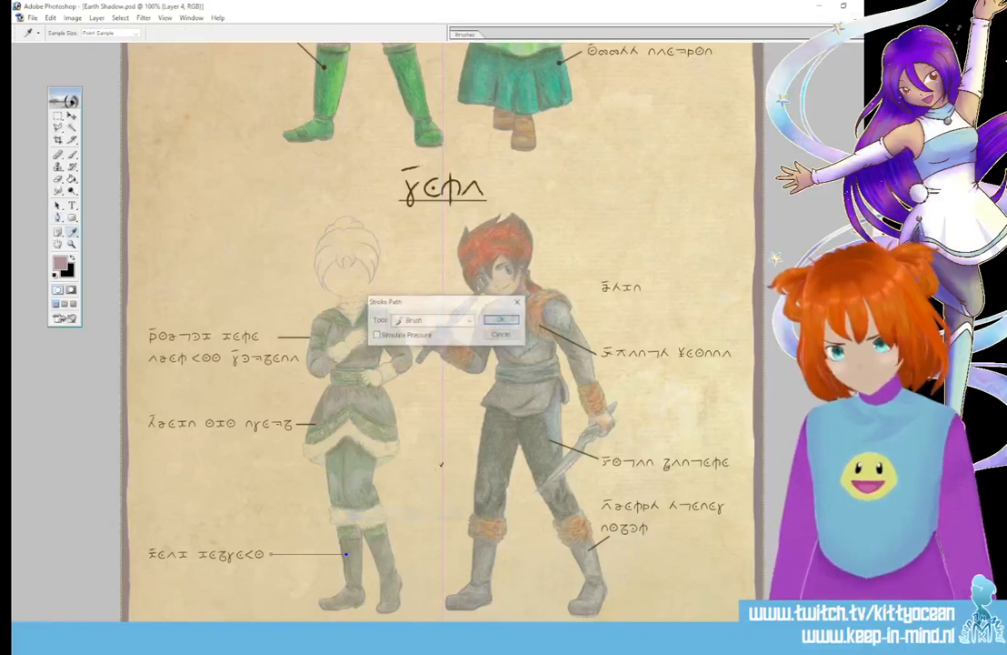
pyautogui.click(498, 321)
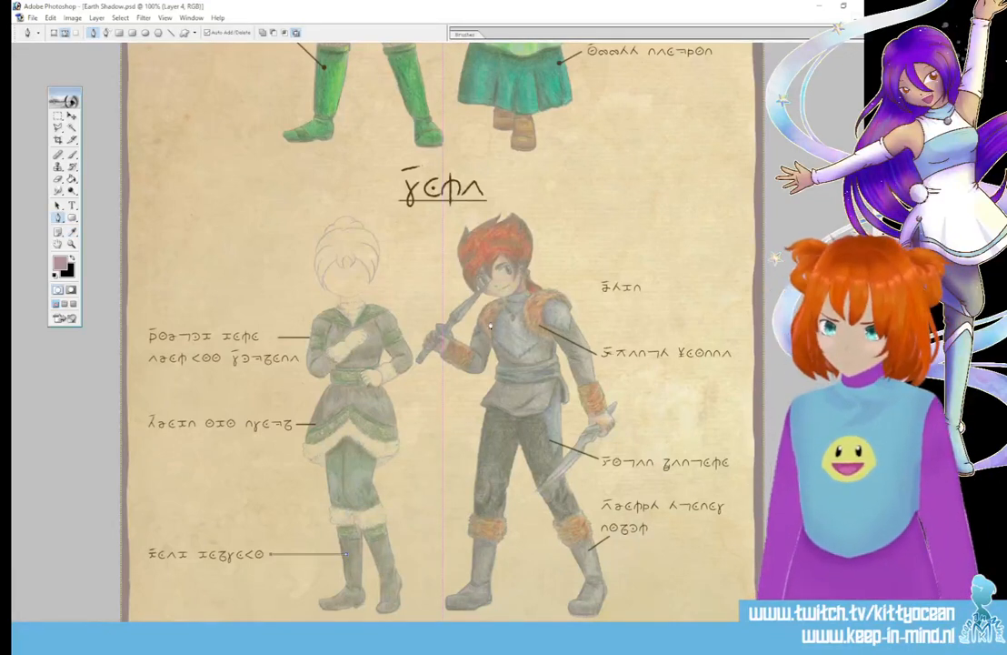
# Step: Delete the woman's boot pointer path, leaving only its painted stroke
pyautogui.press('b')
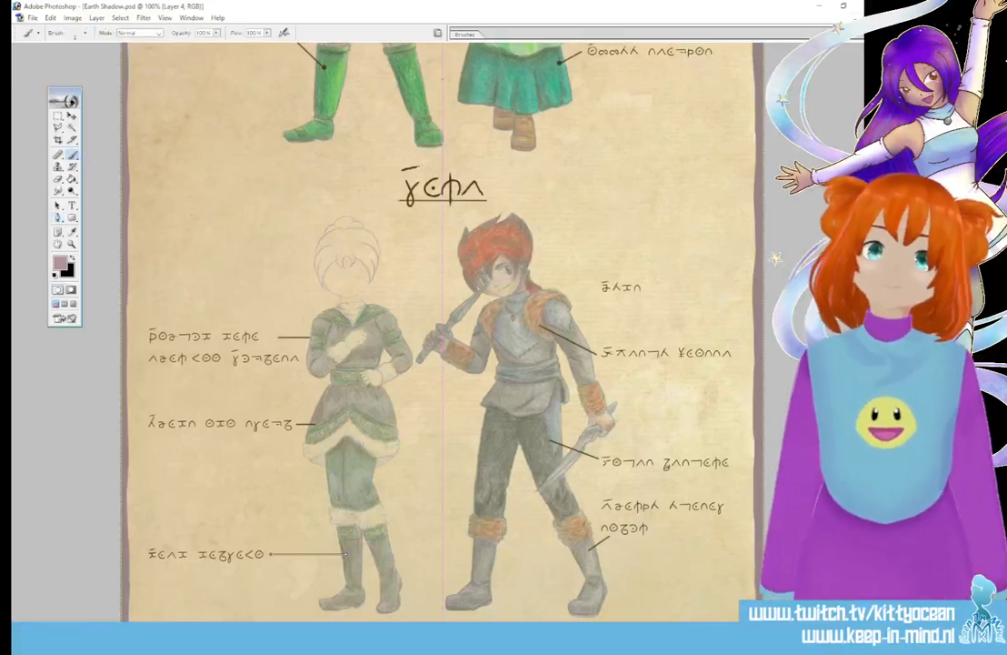
pyautogui.press('p')
pyautogui.rightClick(269, 452)
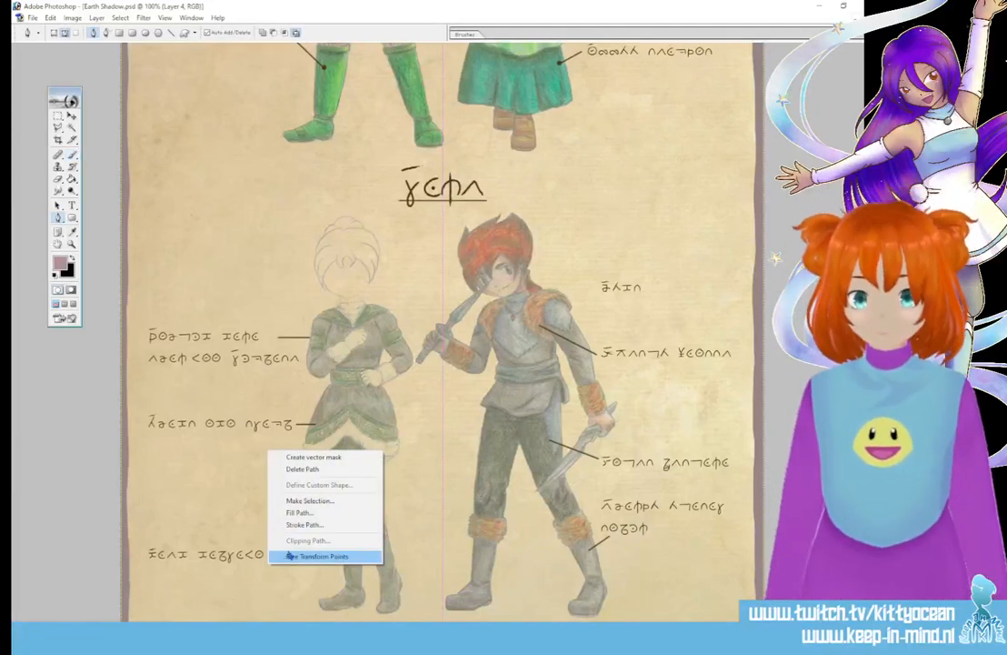
pyautogui.click(302, 469)
# Step: Paint dots with a 9 px brush, Shape Dynamics off, at the figure ends of the lower pair's pointer lines
pyautogui.press('b')
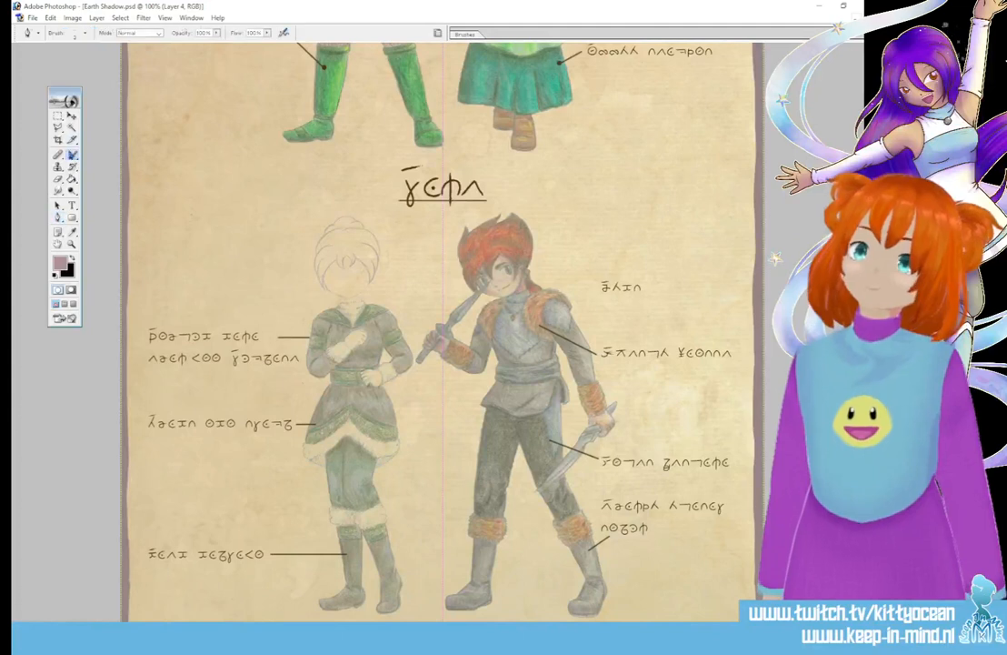
pyautogui.click(464, 34)
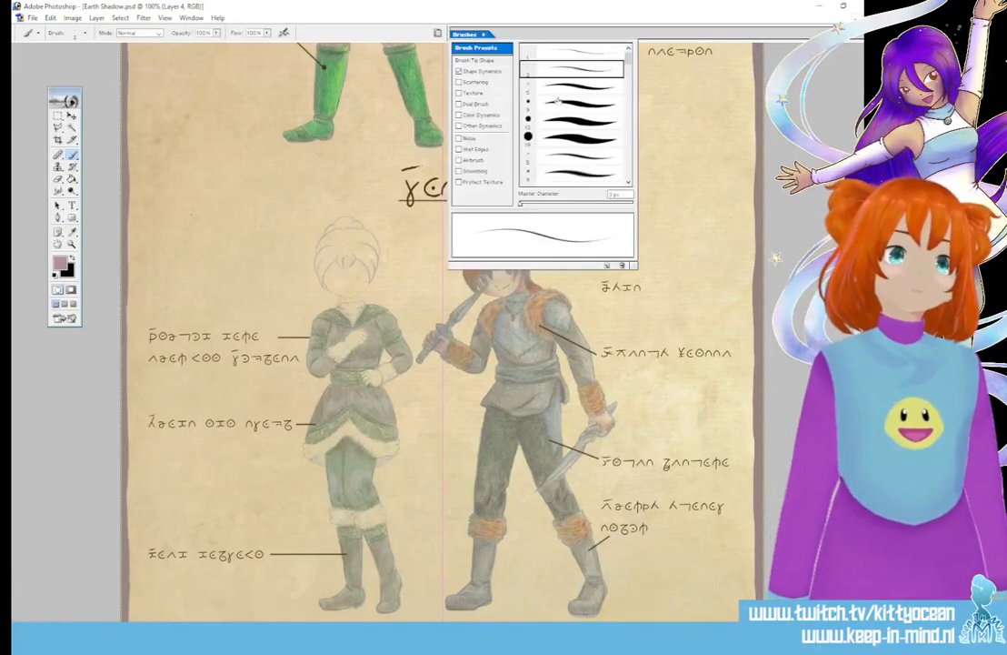
pyautogui.click(459, 71)
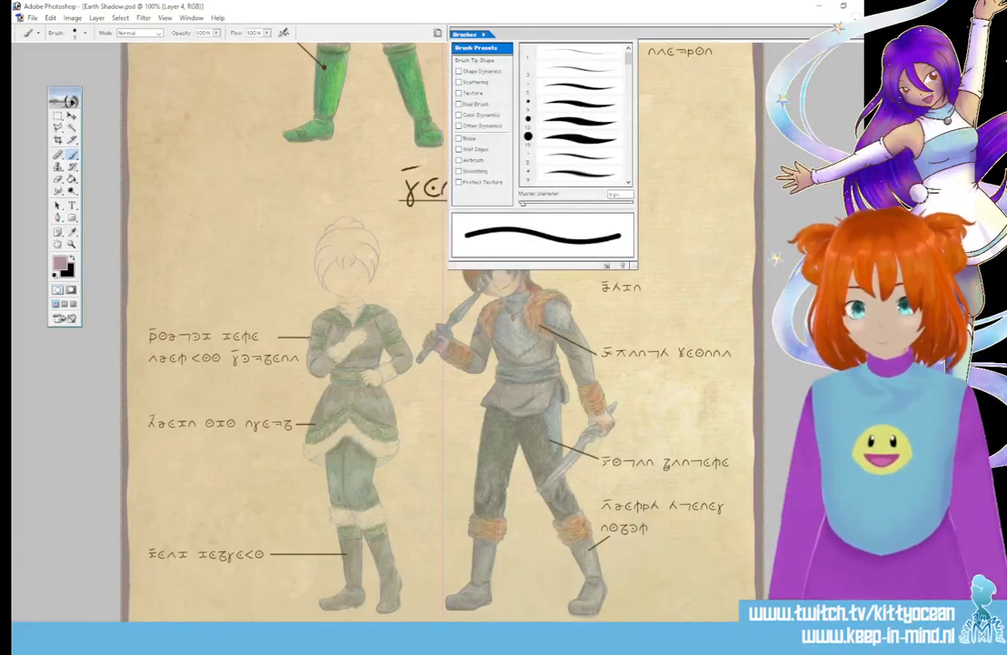
pyautogui.click(309, 337)
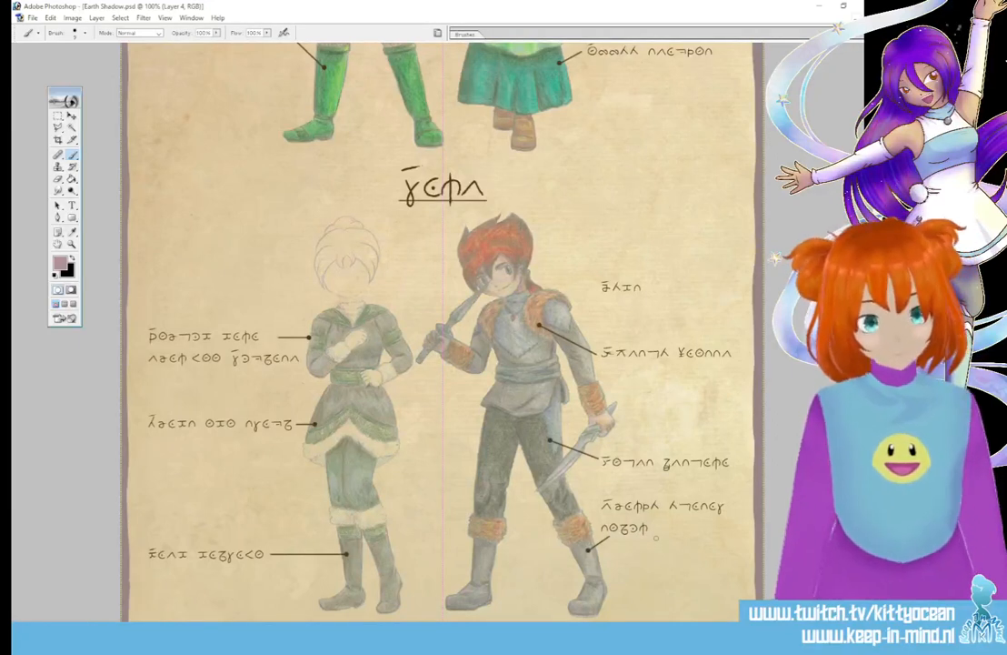
# Step: Select the spaces between the words of the upper heading one after another and commit the text edit
pyautogui.hotkey('ctrl', '-')
pyautogui.hotkey('ctrl', '-')
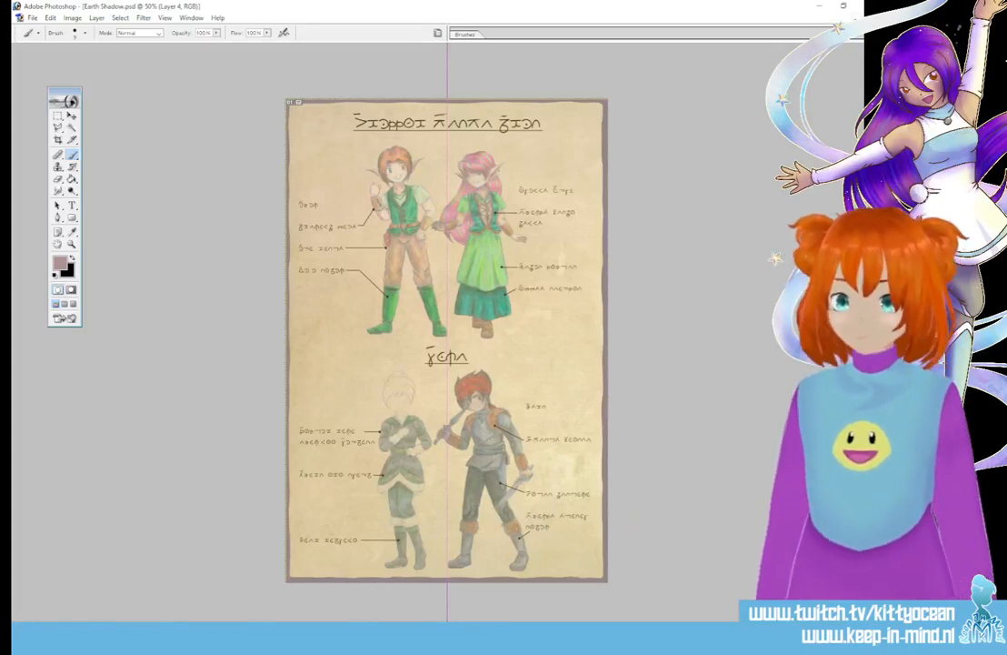
pyautogui.click(72, 205)
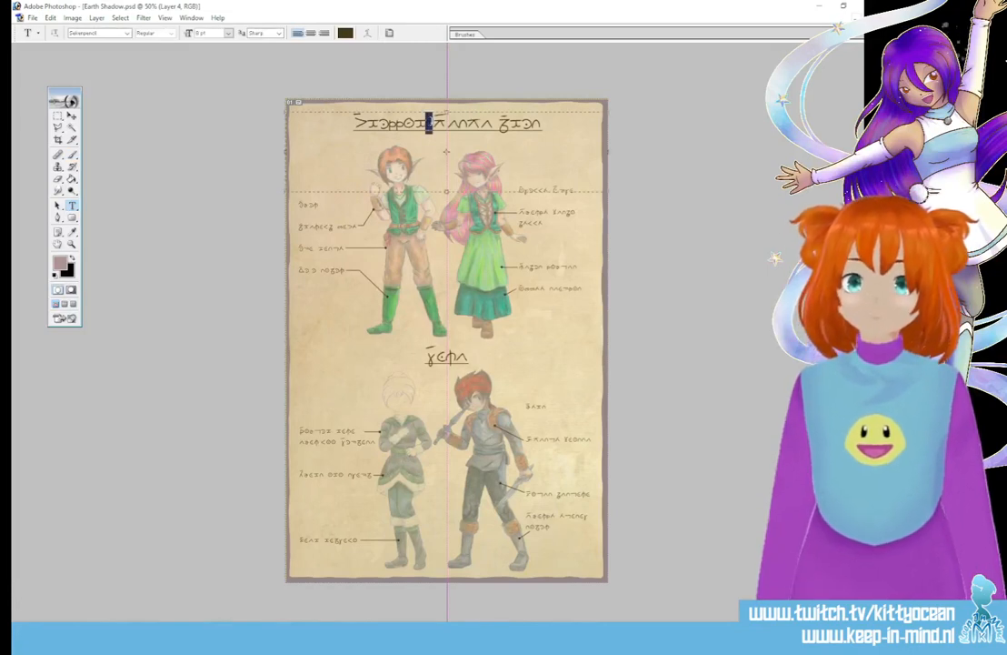
pyautogui.click(372, 106)
pyautogui.moveTo(492, 123); pyautogui.dragTo(498, 123)
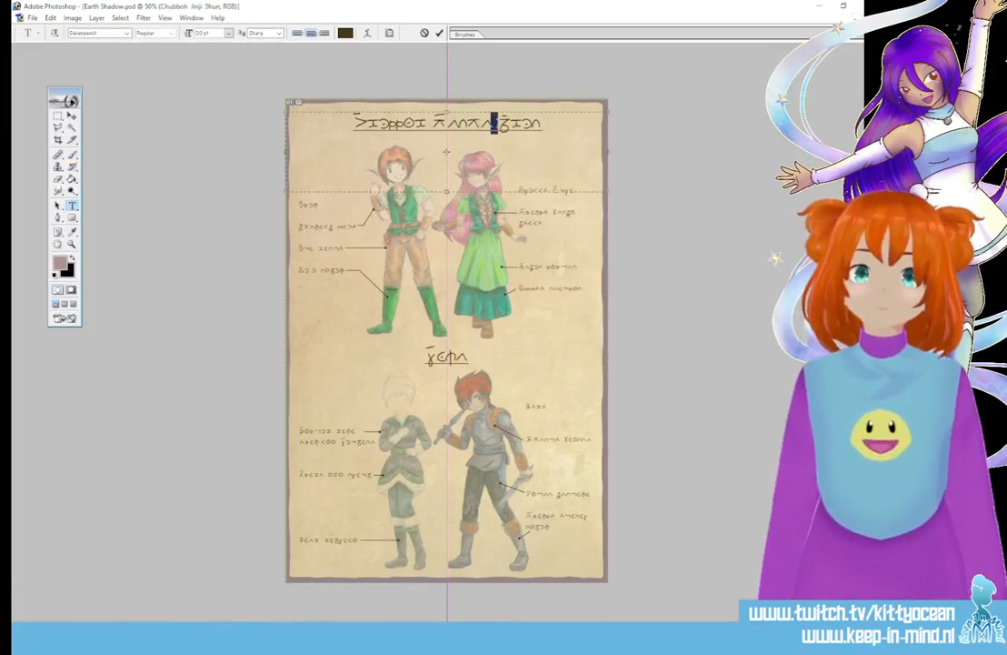
pyautogui.click(439, 34)
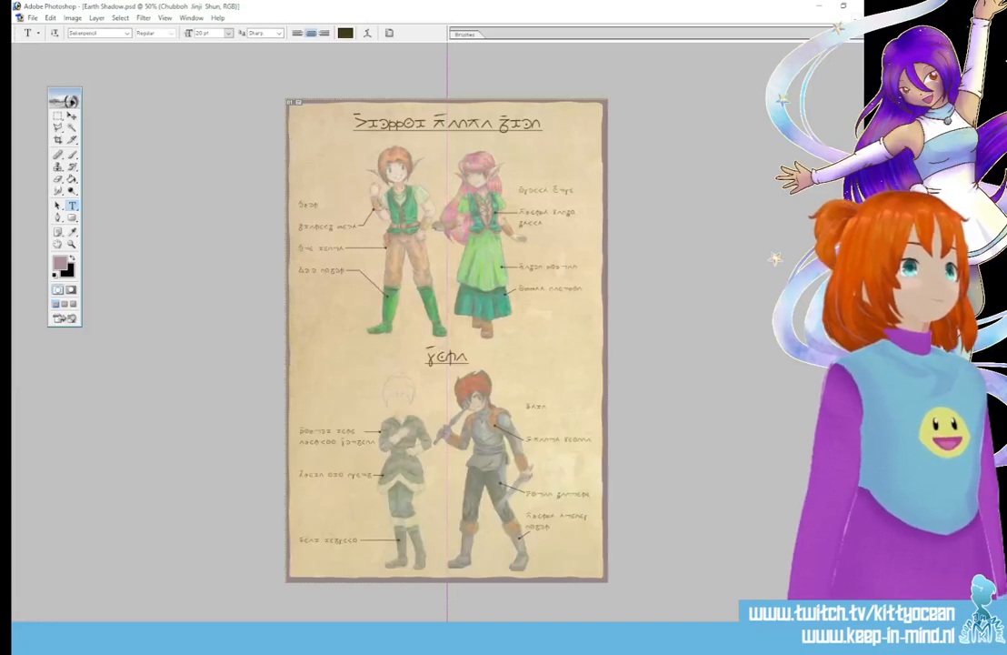
# Step: Select the whole canvas and save the sheet in PNG format as Earth Shadow copy.png
pyautogui.hotkey('ctrl', 'a')
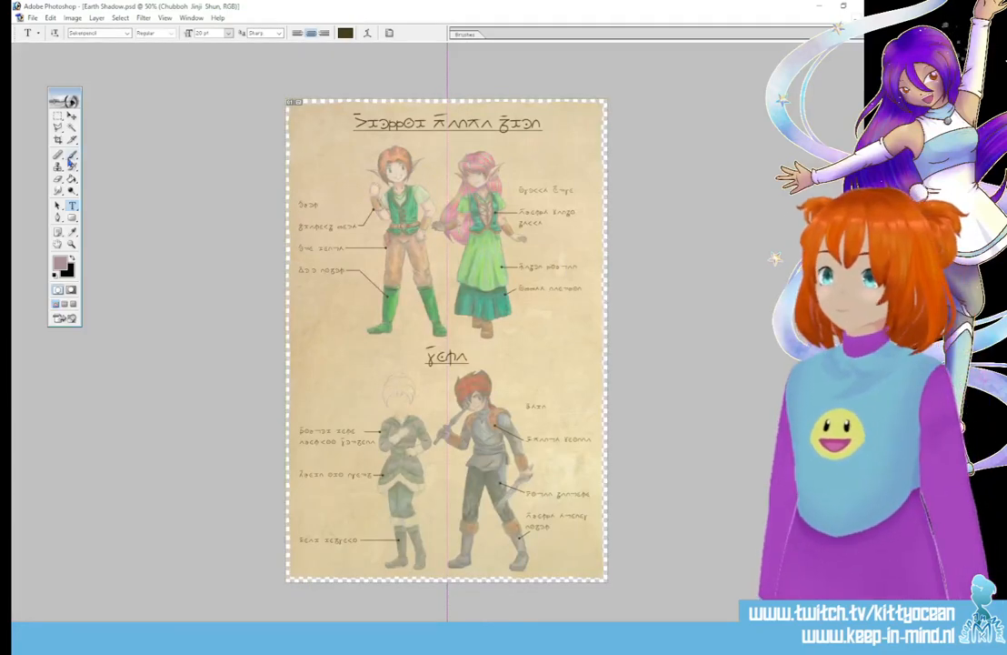
pyautogui.click(71, 154)
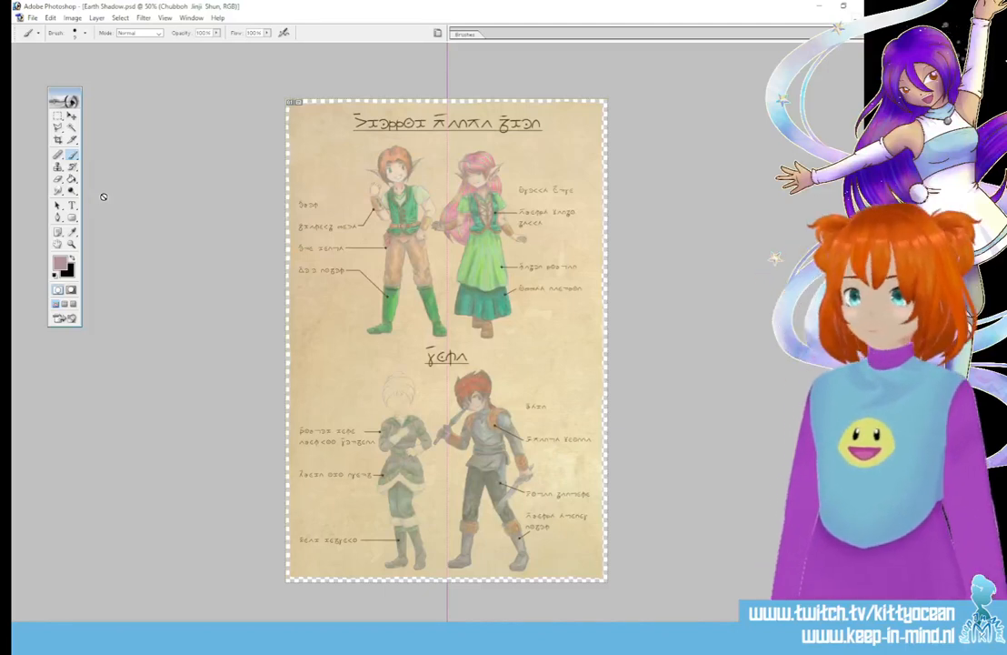
pyautogui.click(32, 18)
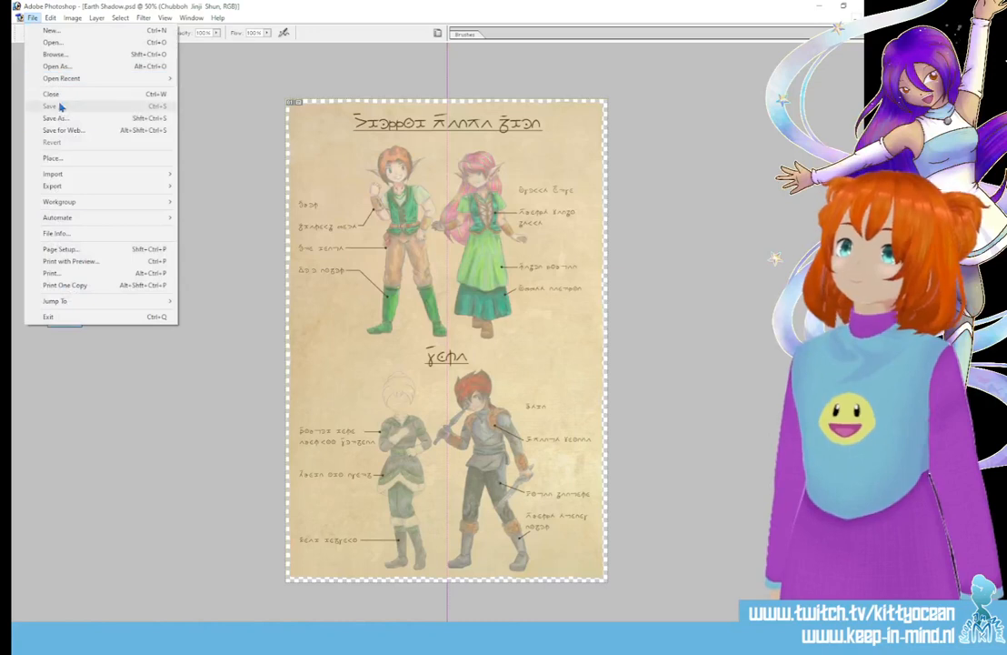
pyautogui.click(54, 118)
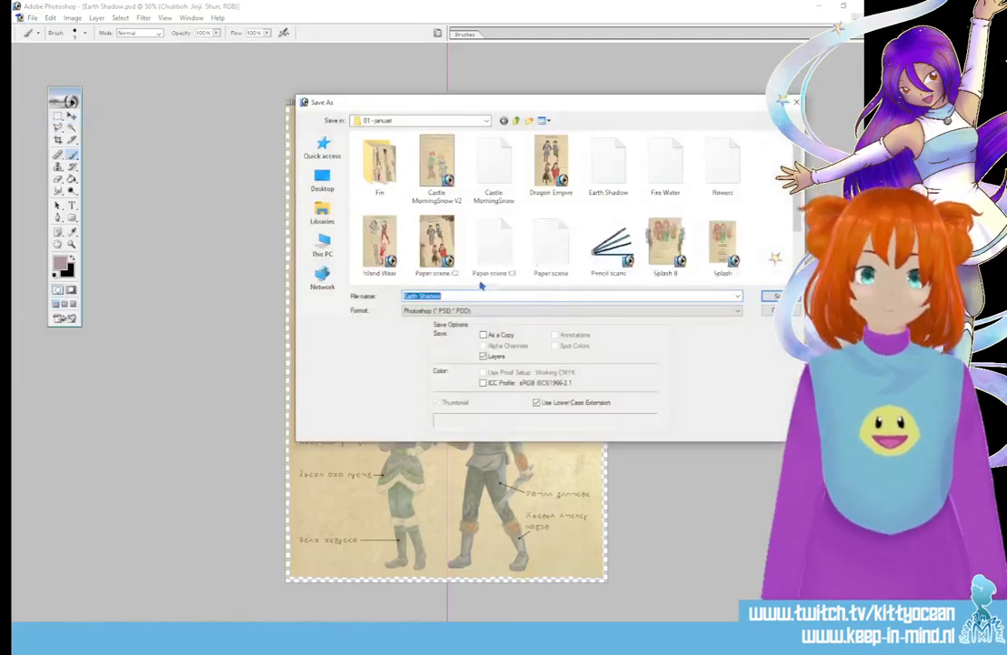
pyautogui.click(509, 310)
pyautogui.click(491, 407)
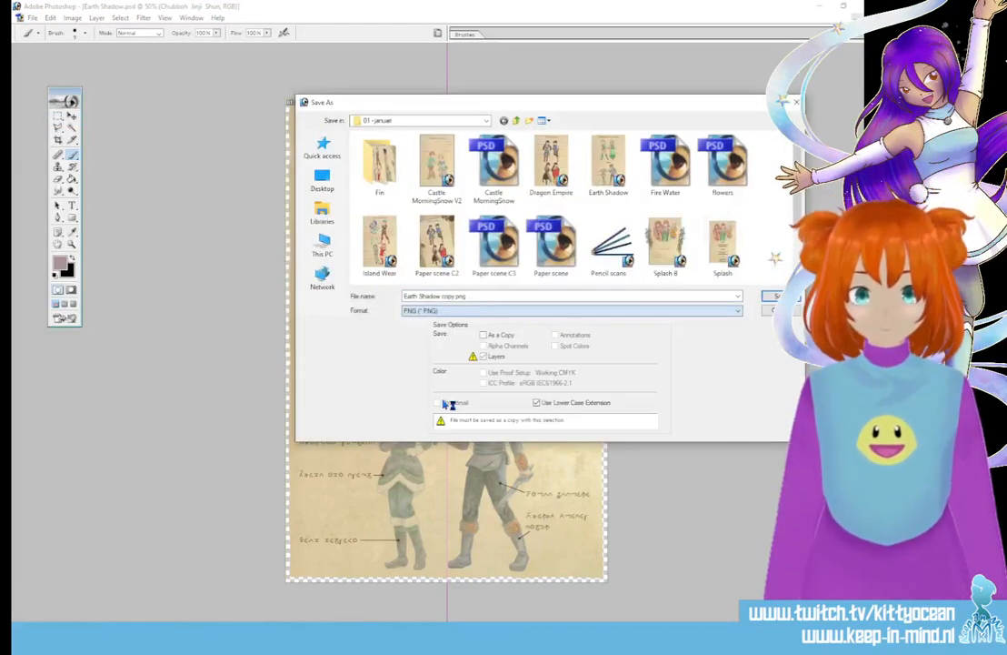
pyautogui.click(769, 299)
pyautogui.click(489, 312)
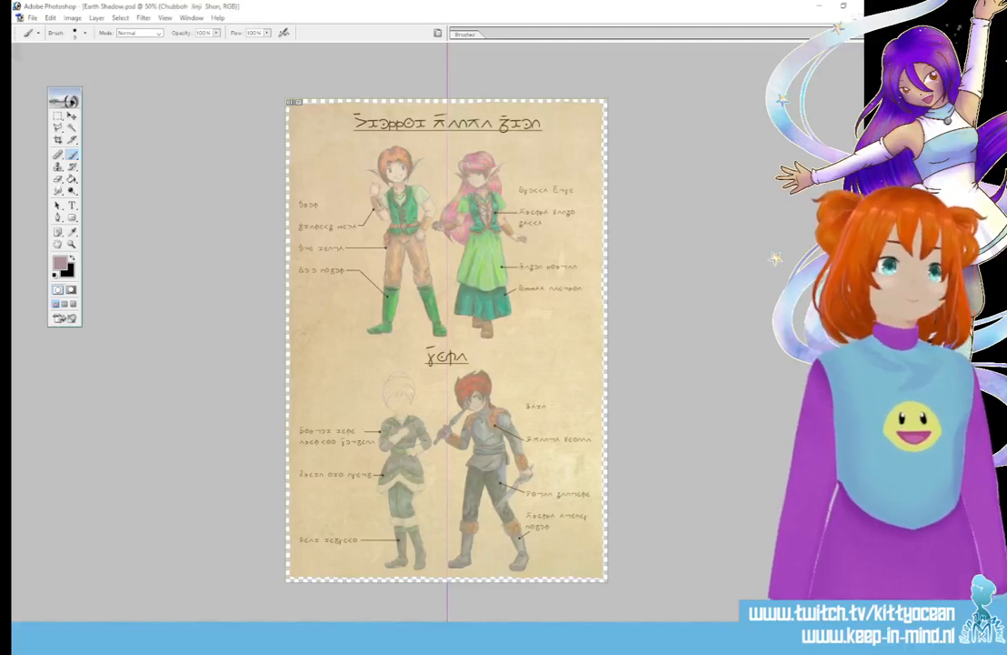
# Step: Close Earth Shadow.psd and maximize the Fire Water.psd document window
pyautogui.hotkey('ctrl', 'w')
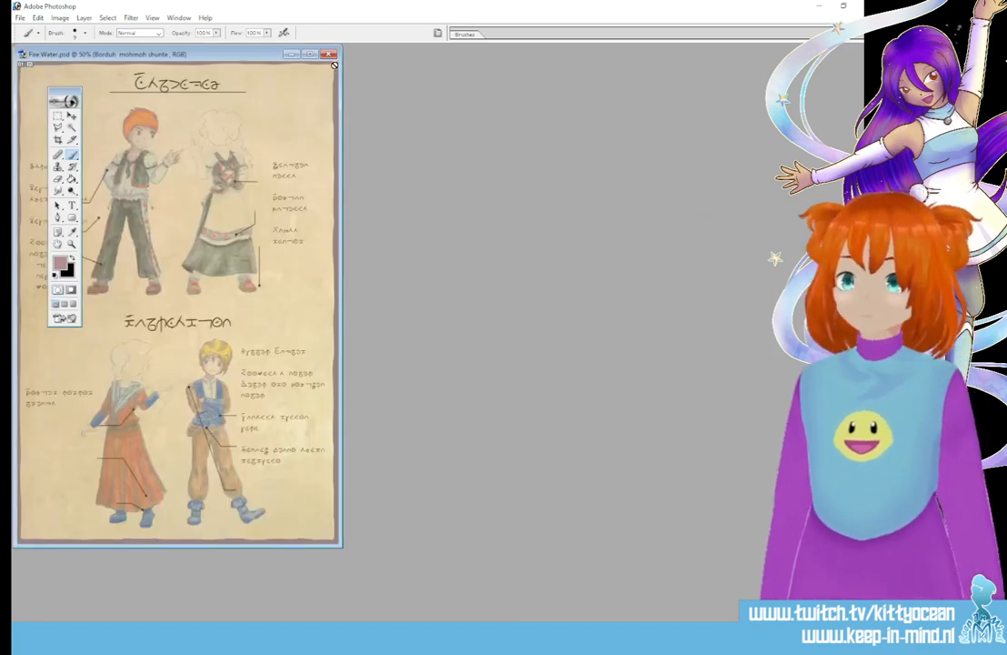
pyautogui.doubleClick(271, 54)
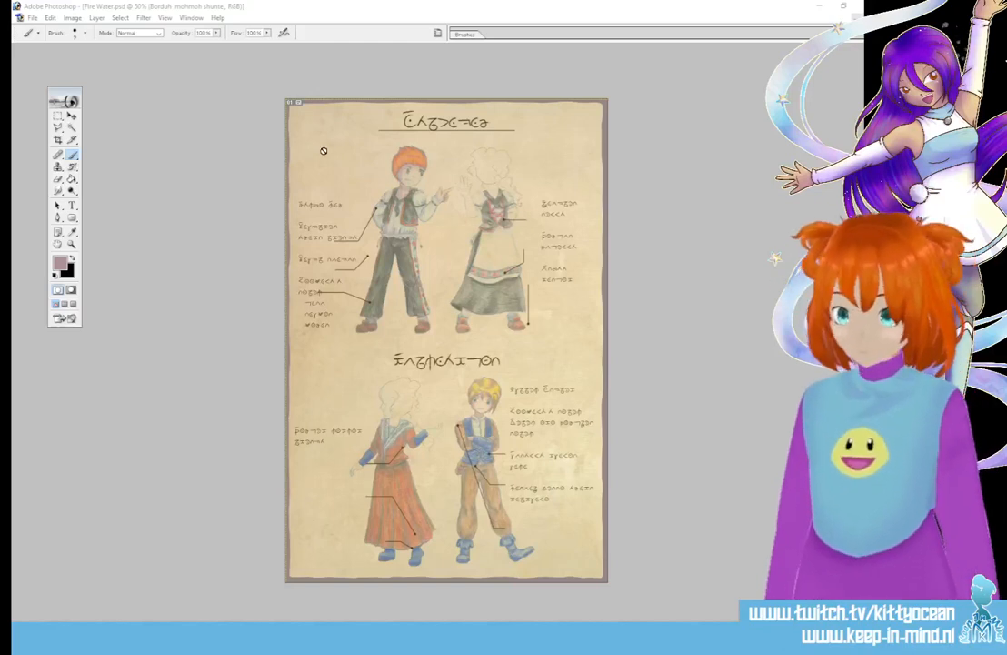
# Step: Open the upper heading's text to check it, then close it without edits
pyautogui.click(72, 206)
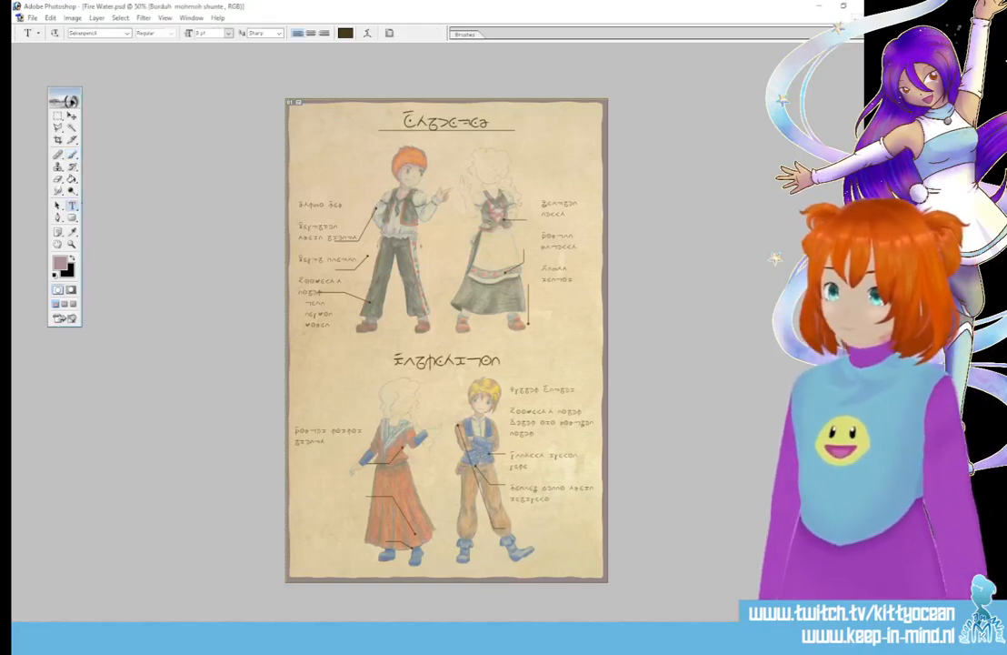
pyautogui.doubleClick(436, 120)
pyautogui.press('Right')
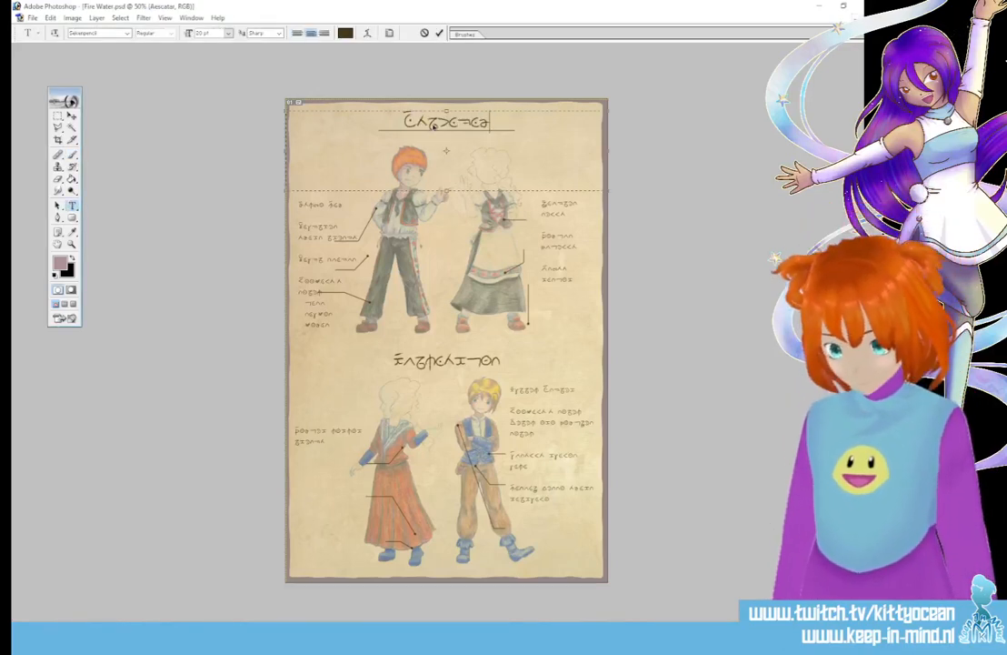
pyautogui.click(439, 33)
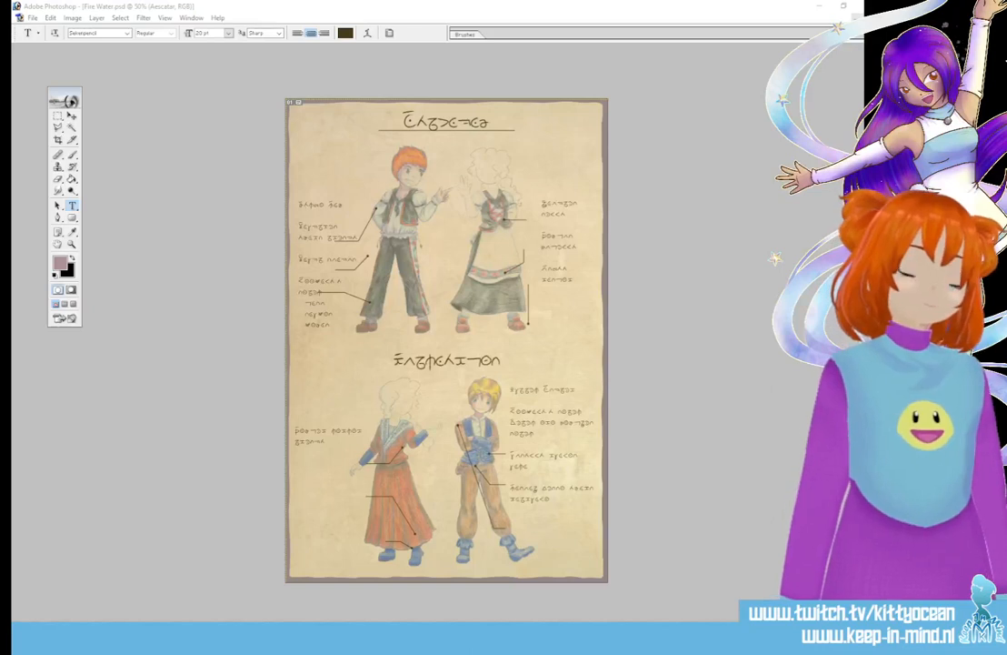
# Step: Paste a second entry into the lower woman's label text block and break it over three lines
pyautogui.click(329, 440)
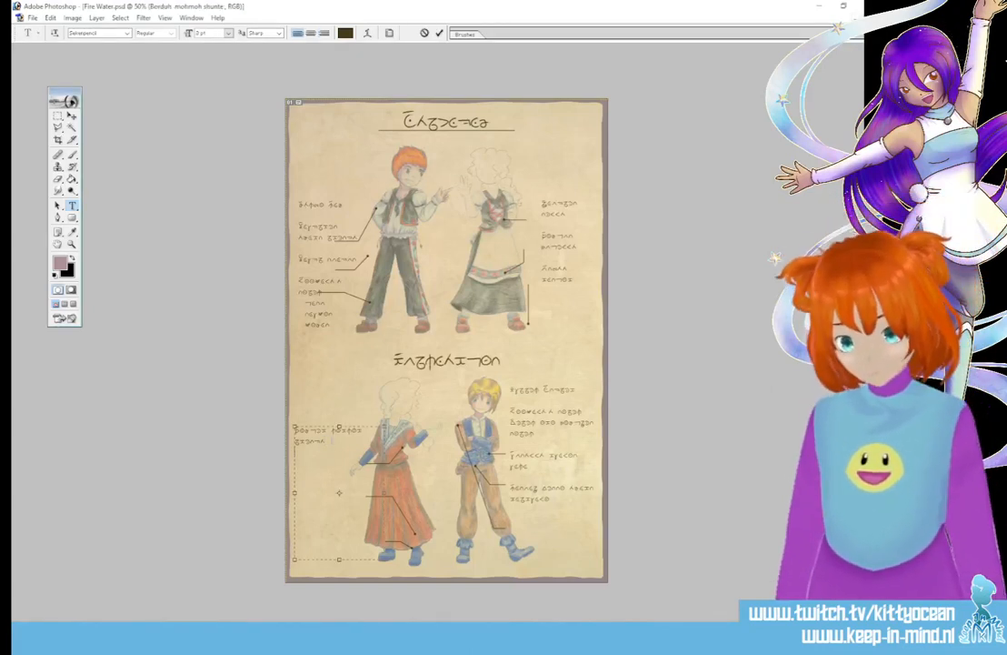
pyautogui.hotkey('ctrl', 'v')
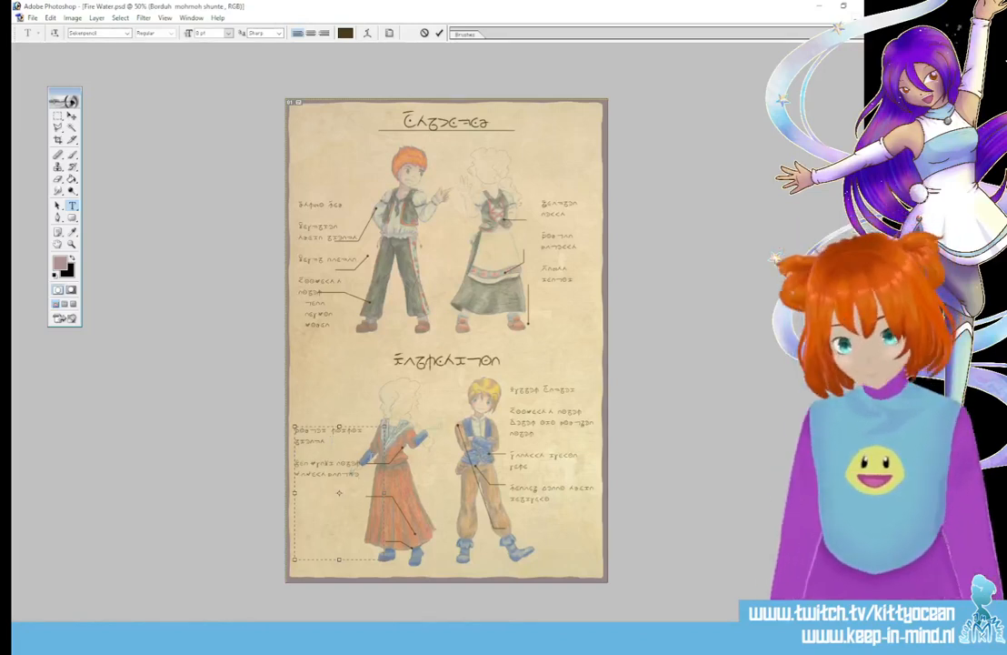
pyautogui.press('Return')
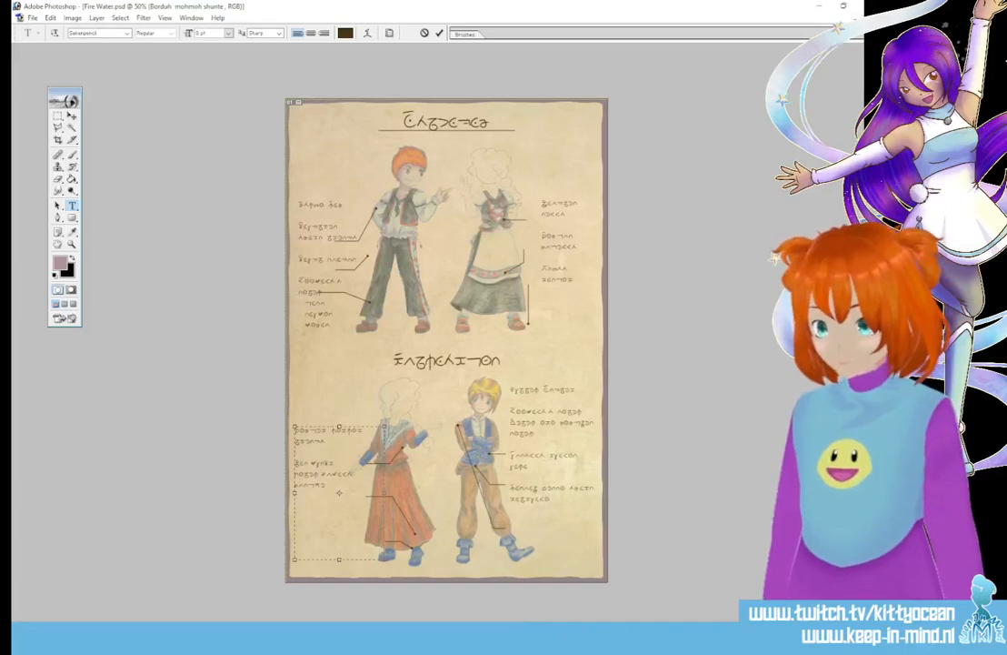
pyautogui.press('Return')
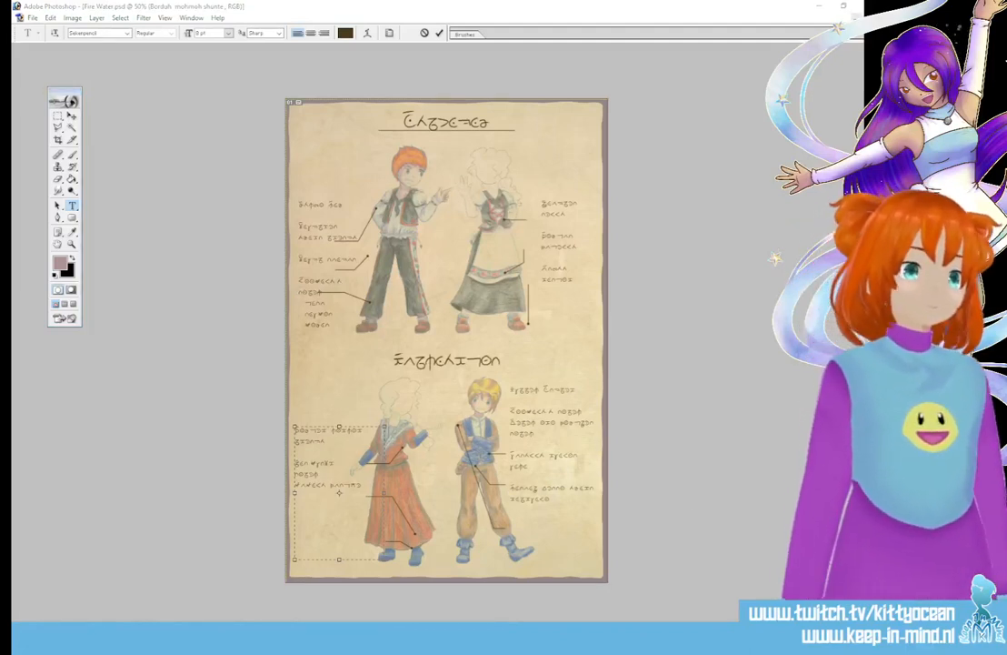
# Step: Paste a third entry below the lower woman's second label, break it over three lines, and commit the text
pyautogui.click(362, 485)
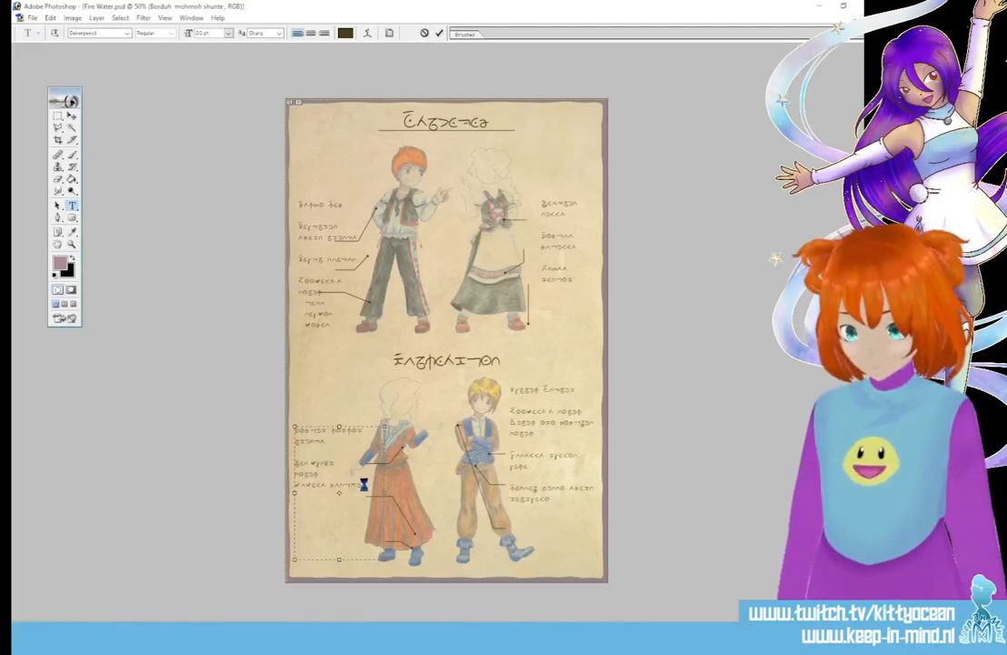
pyautogui.hotkey('ctrl', 'v')
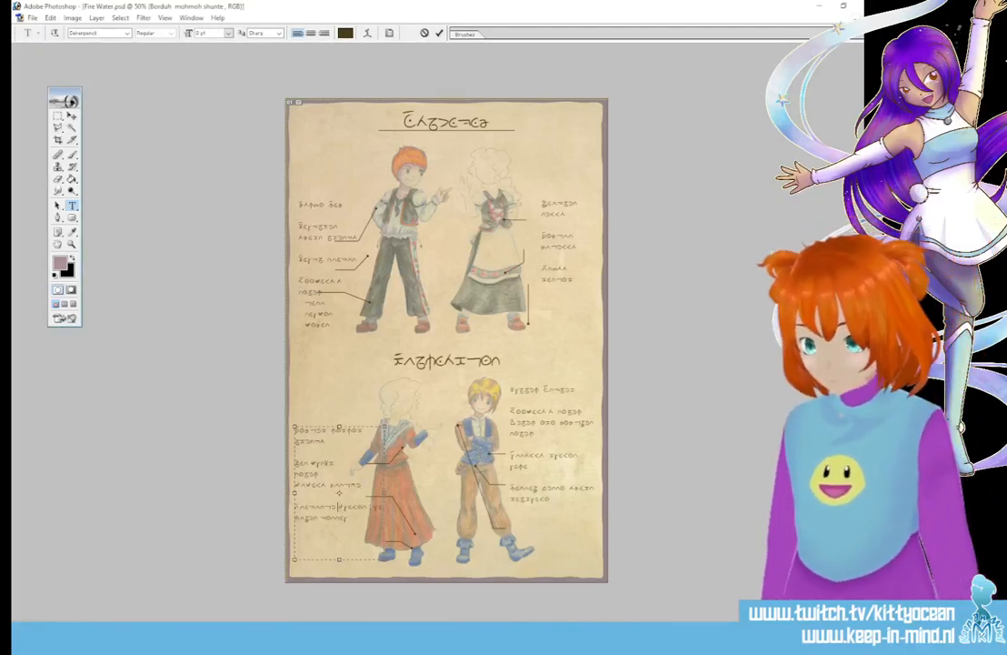
pyautogui.click(339, 505)
pyautogui.press('Return')
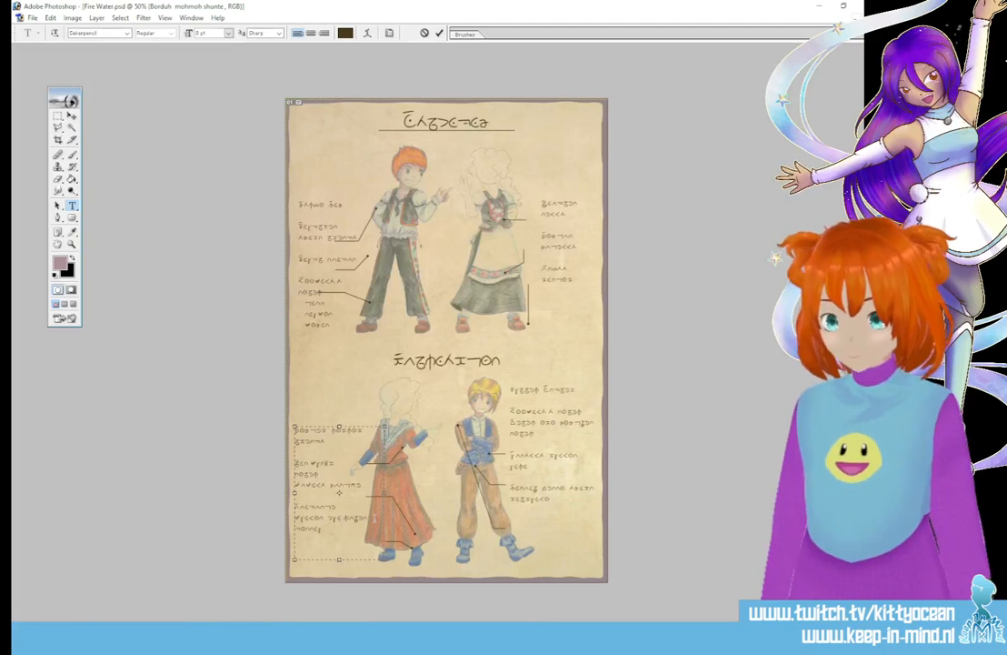
pyautogui.write('-')
pyautogui.press('Return')
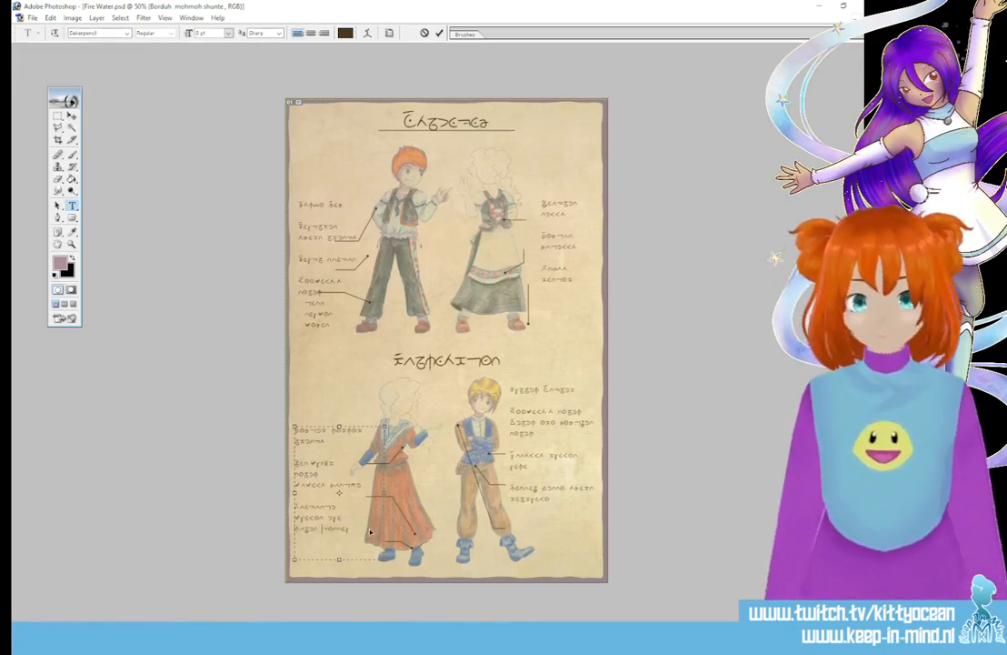
pyautogui.hotkey('ctrl', 'Return')
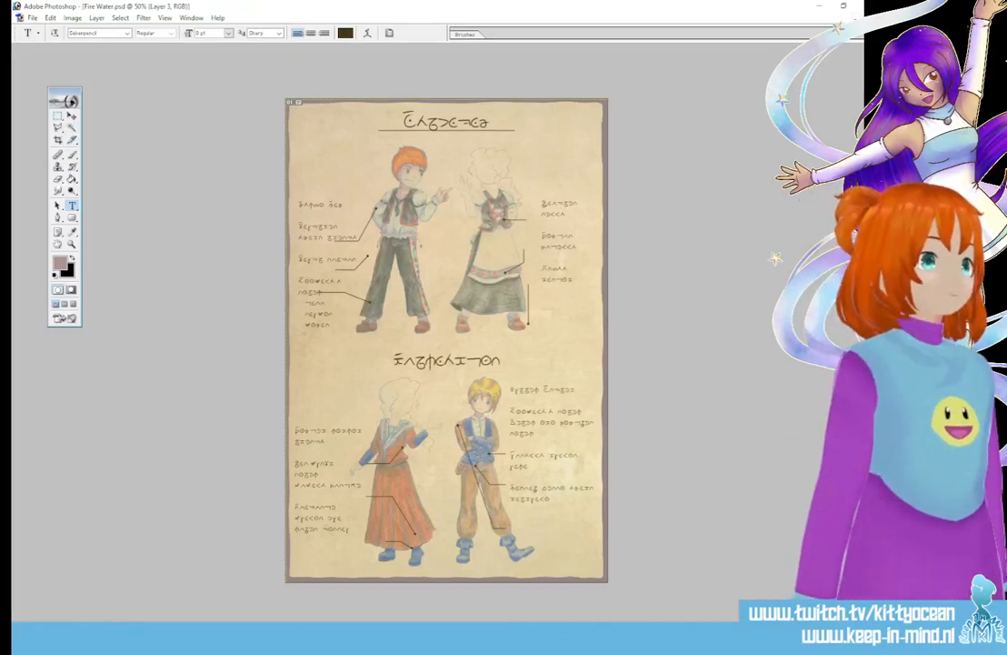
# Step: Add a vertical guide and position it at the horizontal centre of the page
pyautogui.click(165, 18)
pyautogui.moveTo(143, 20)
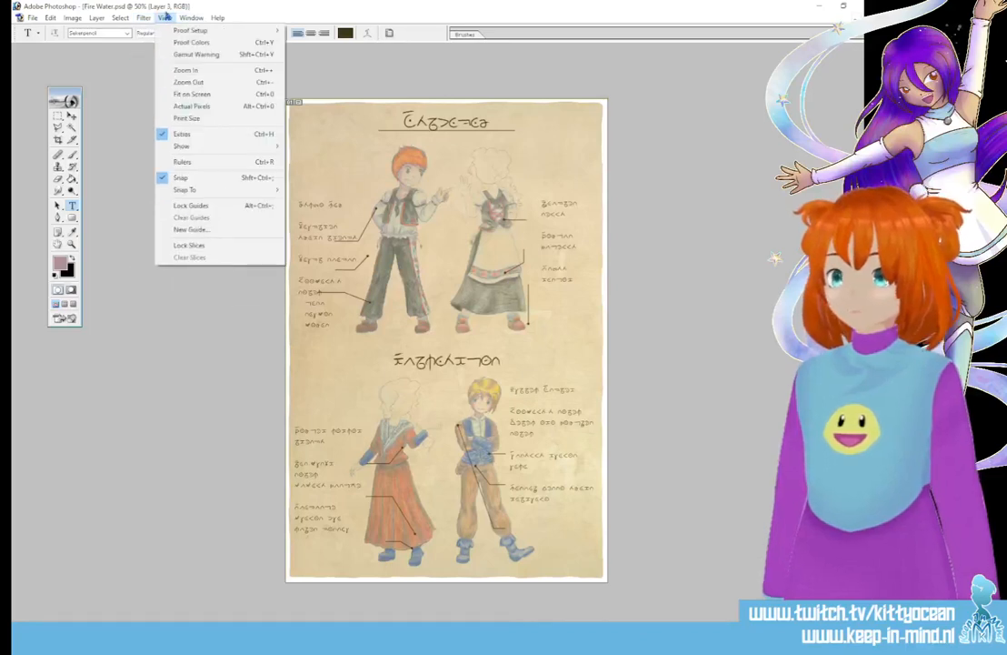
pyautogui.click(220, 229)
pyautogui.click(490, 311)
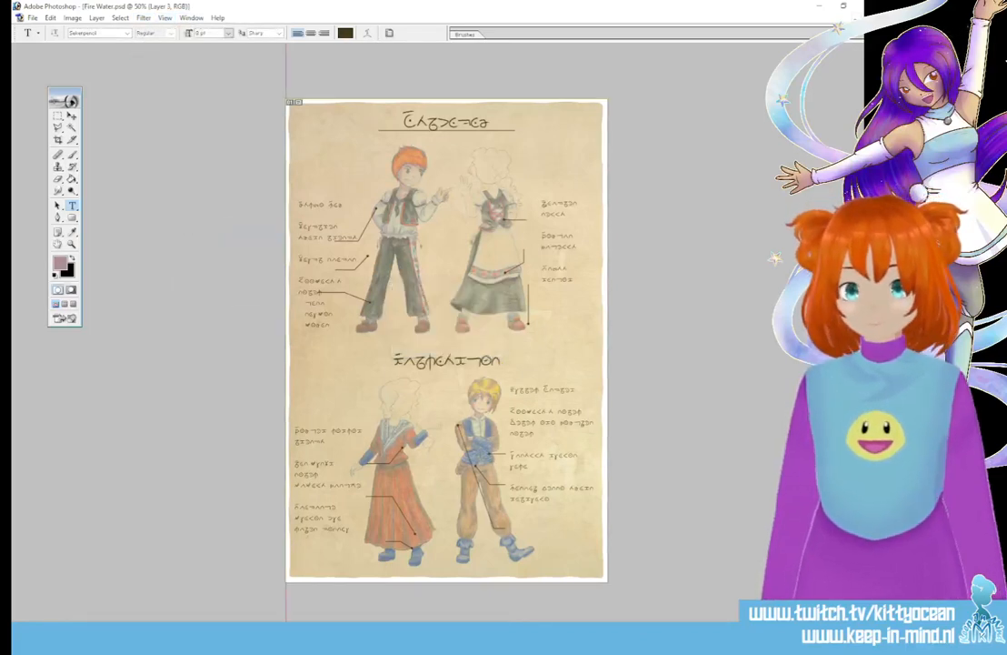
pyautogui.click(71, 116)
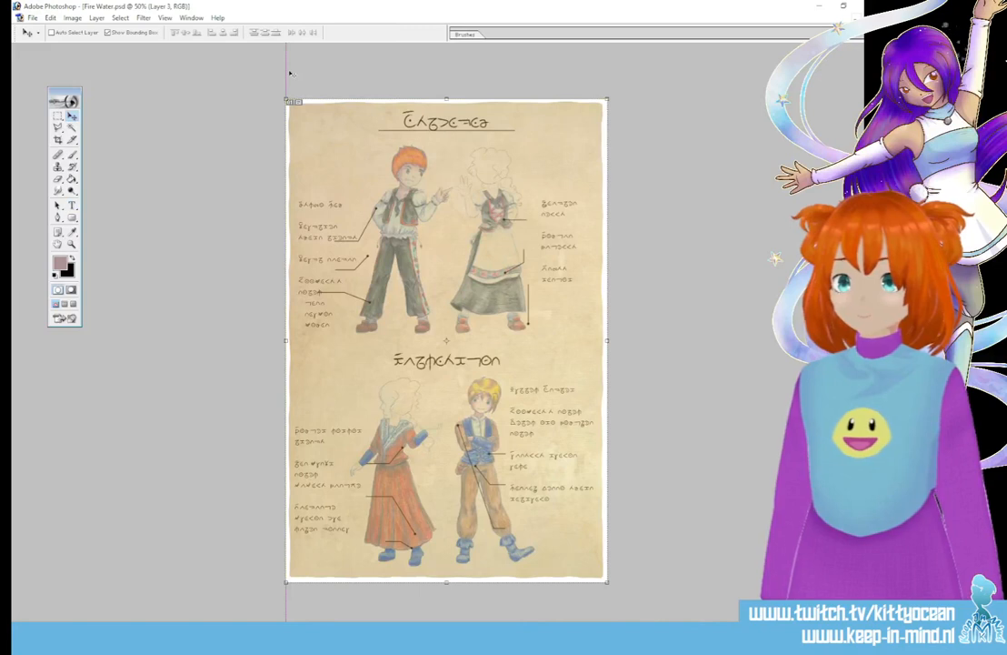
pyautogui.moveTo(451, 69); pyautogui.dragTo(447, 69)
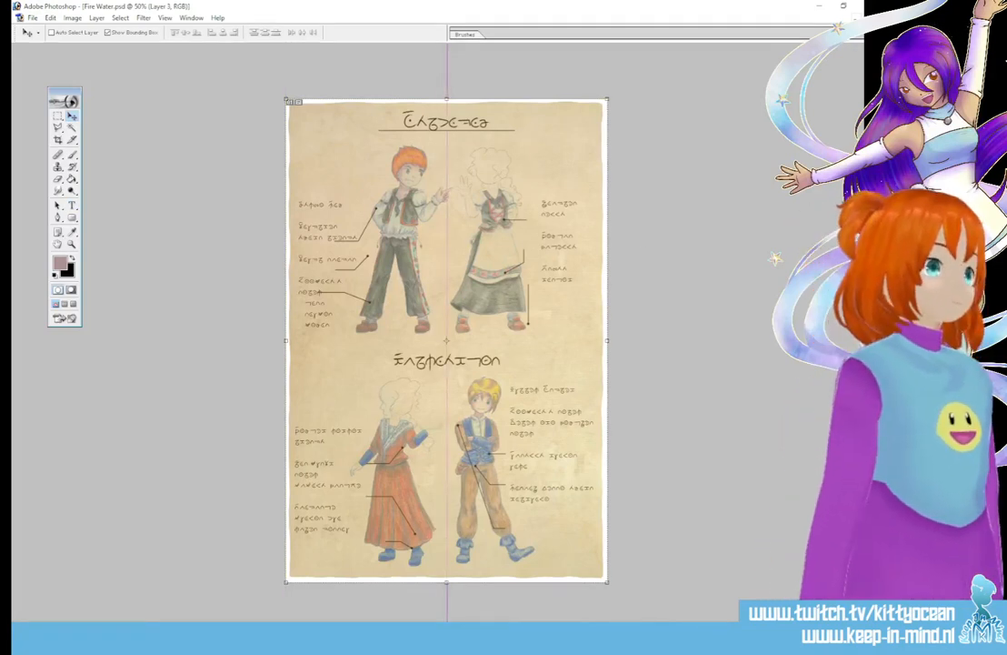
# Step: Try the mauve fill behind and over the parchment, and leave the area around the parchment's edges transparent
pyautogui.hotkey('alt', 'BackSpace')
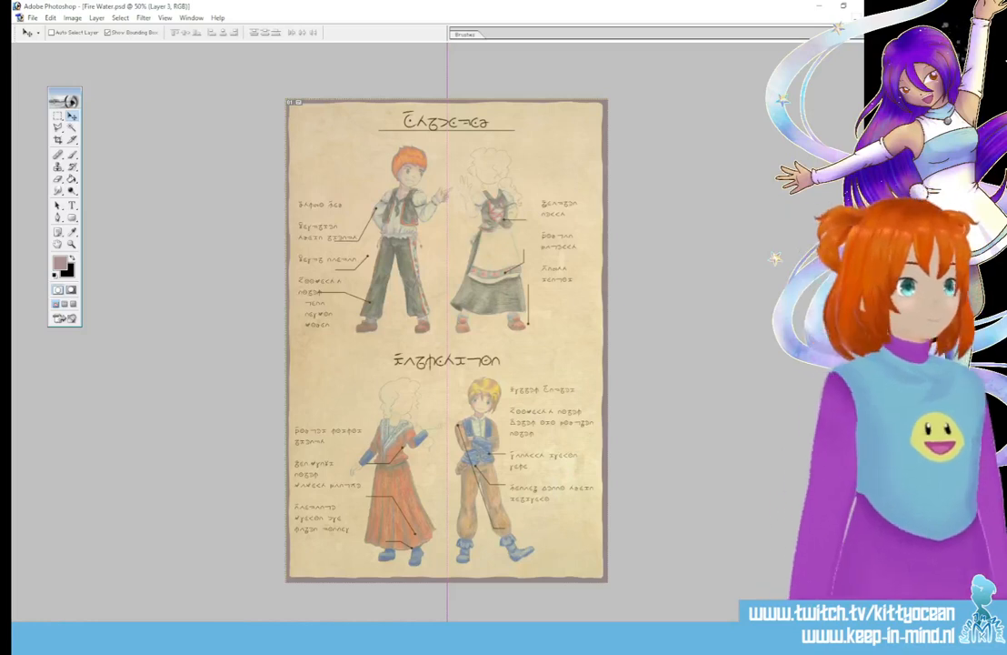
pyautogui.hotkey('ctrl', ']')
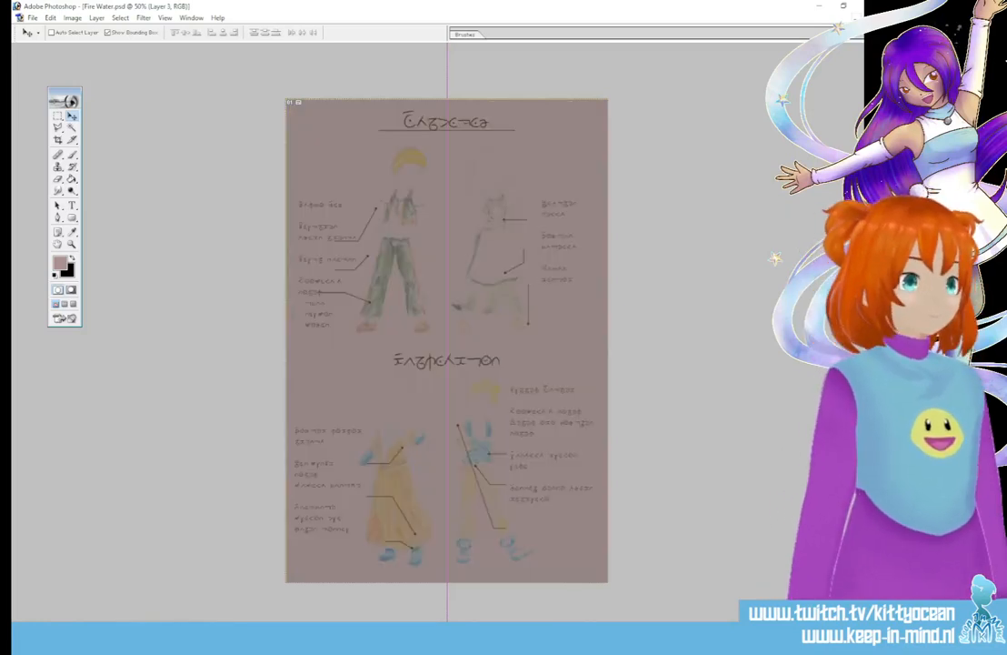
pyautogui.hotkey('ctrl', '[')
pyautogui.hotkey('ctrl', 'a')
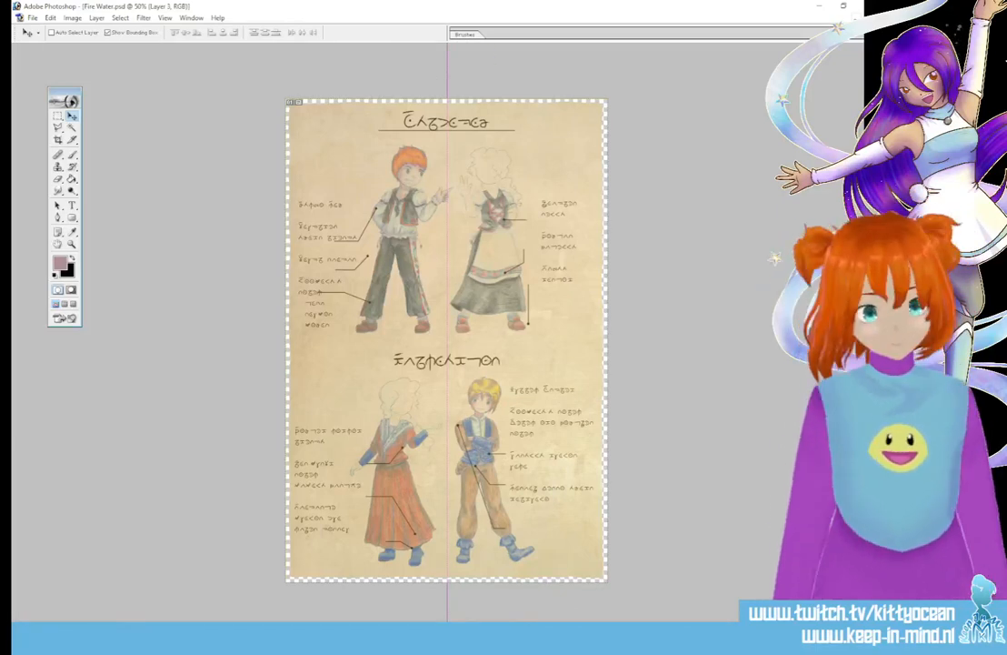
# Step: On the pointer-line layer, trim both ends of the upper heading's underline so it spans evenly around the centre guide, and deselect
pyautogui.hotkey('ctrl', 'v')
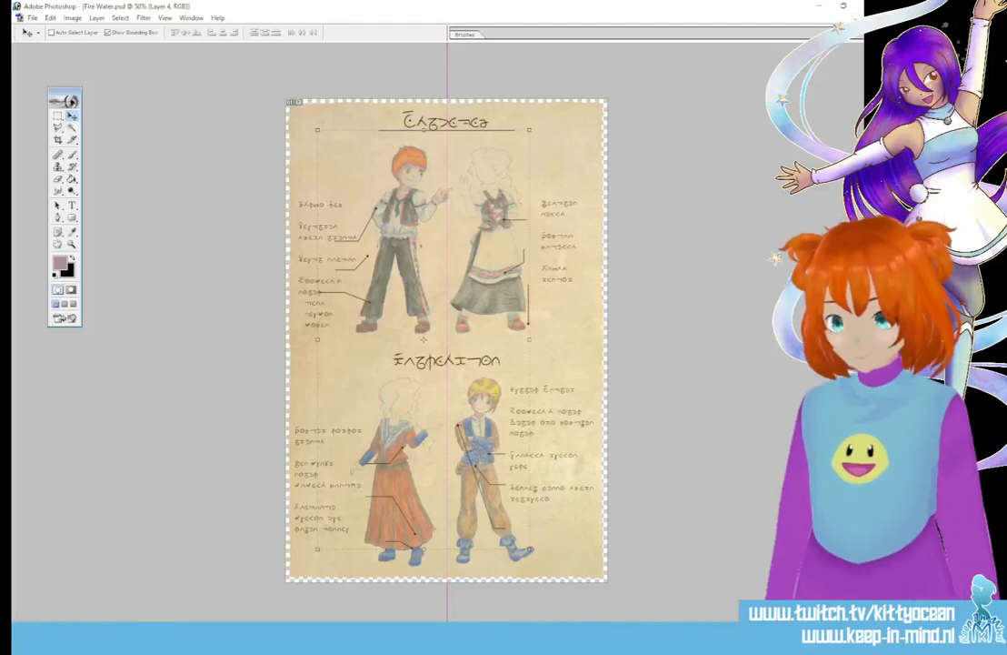
pyautogui.hotkey('ctrl', 'alt', '0')
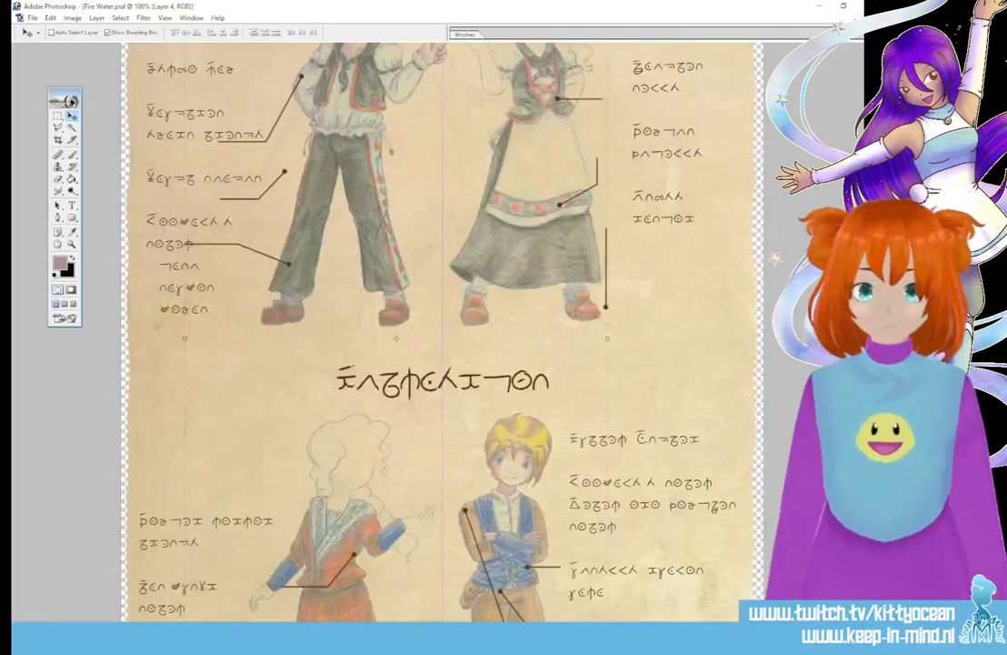
pyautogui.scroll(3, 443, 328)
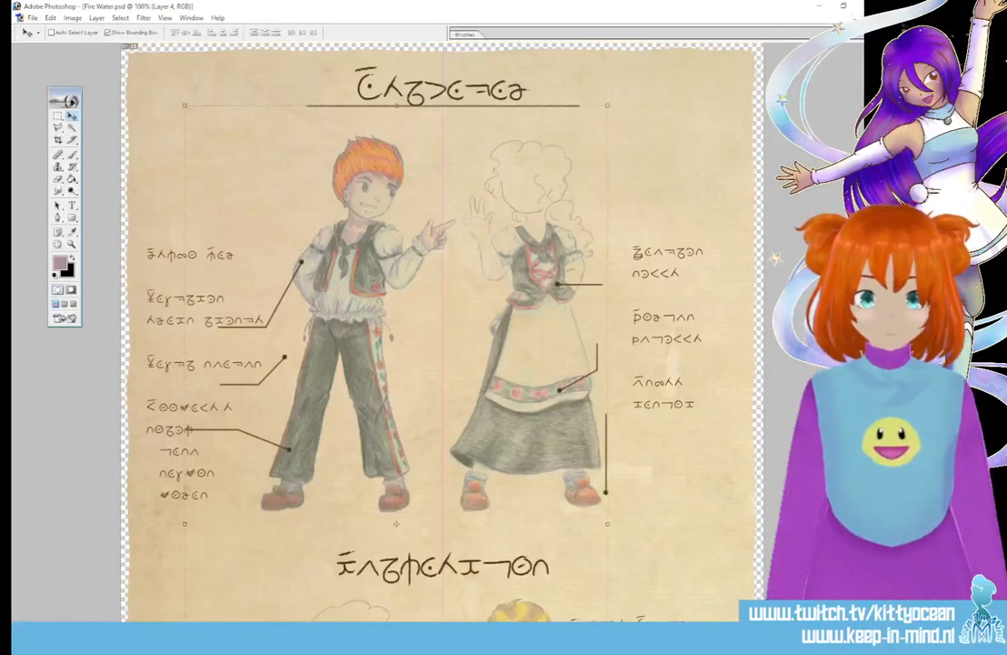
pyautogui.press('m')
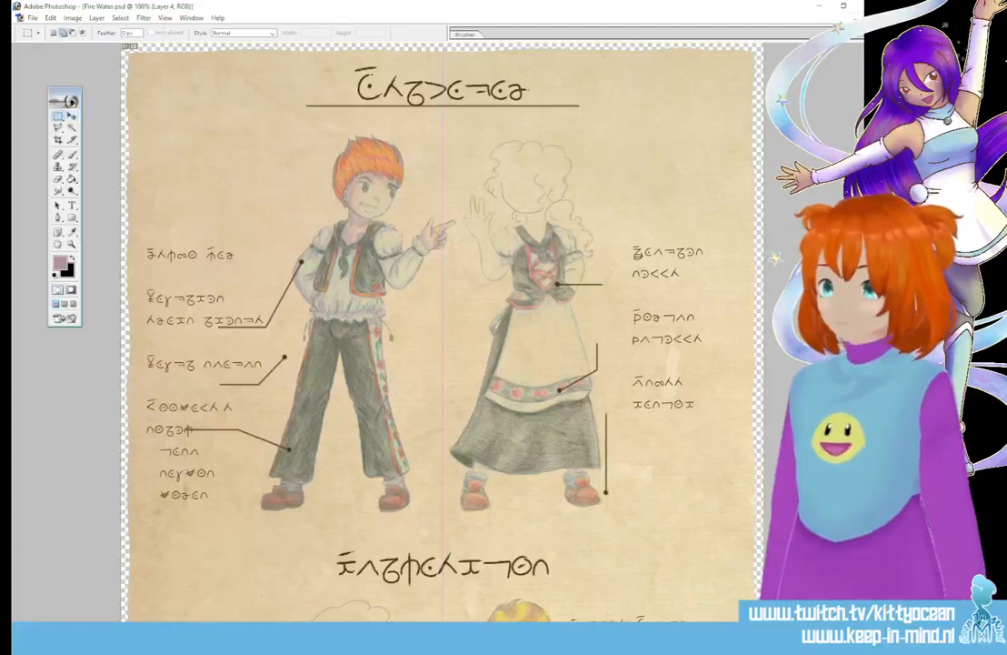
pyautogui.moveTo(290, 117); pyautogui.dragTo(339, 84)
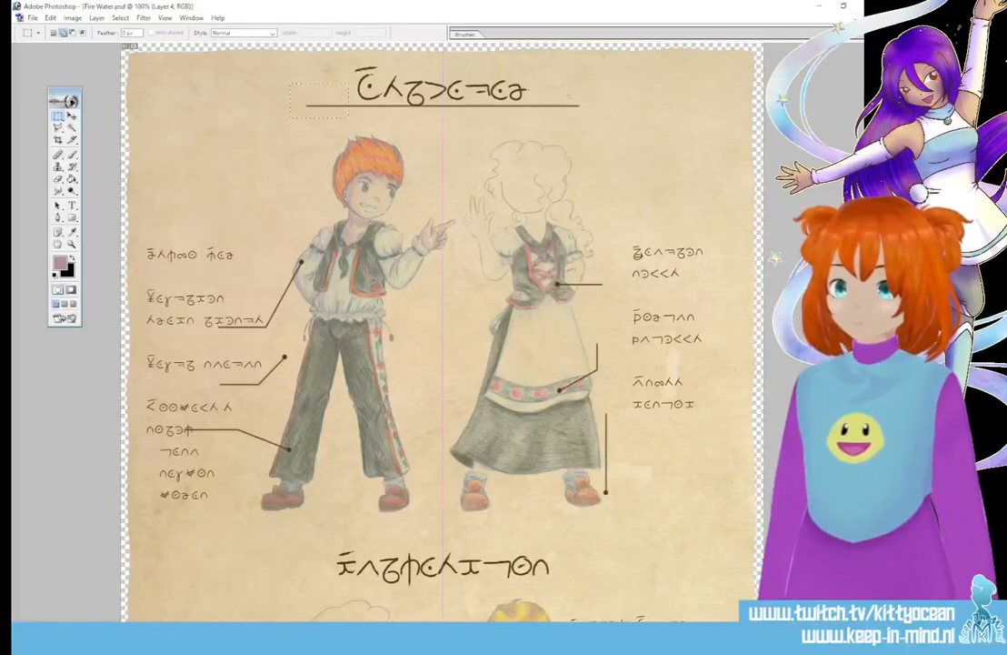
pyautogui.moveTo(596, 117); pyautogui.dragTo(600, 120)
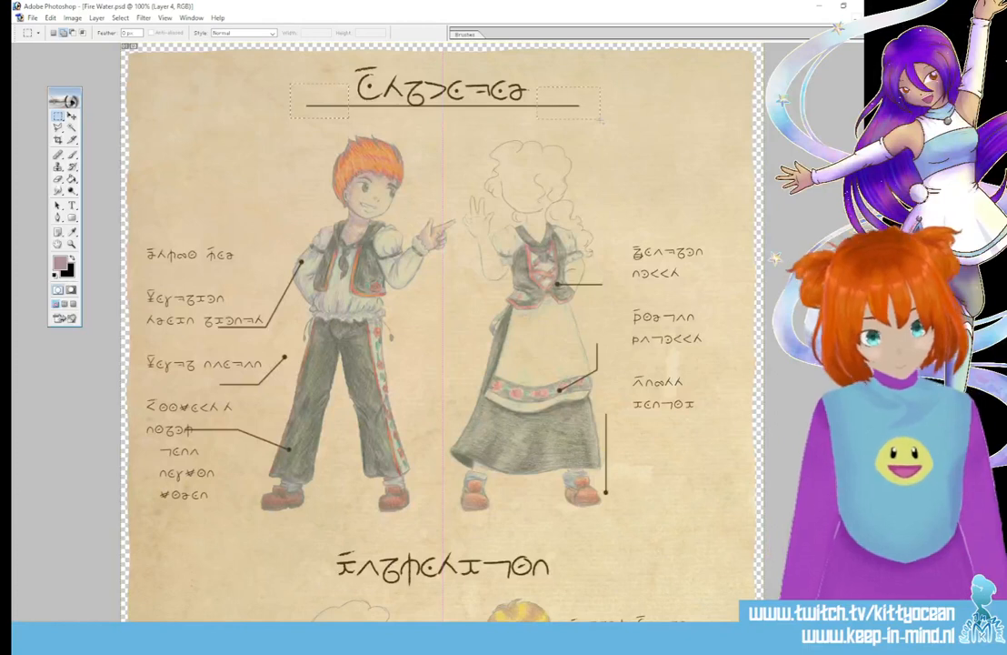
pyautogui.press('Delete')
pyautogui.hotkey('ctrl', 'd')
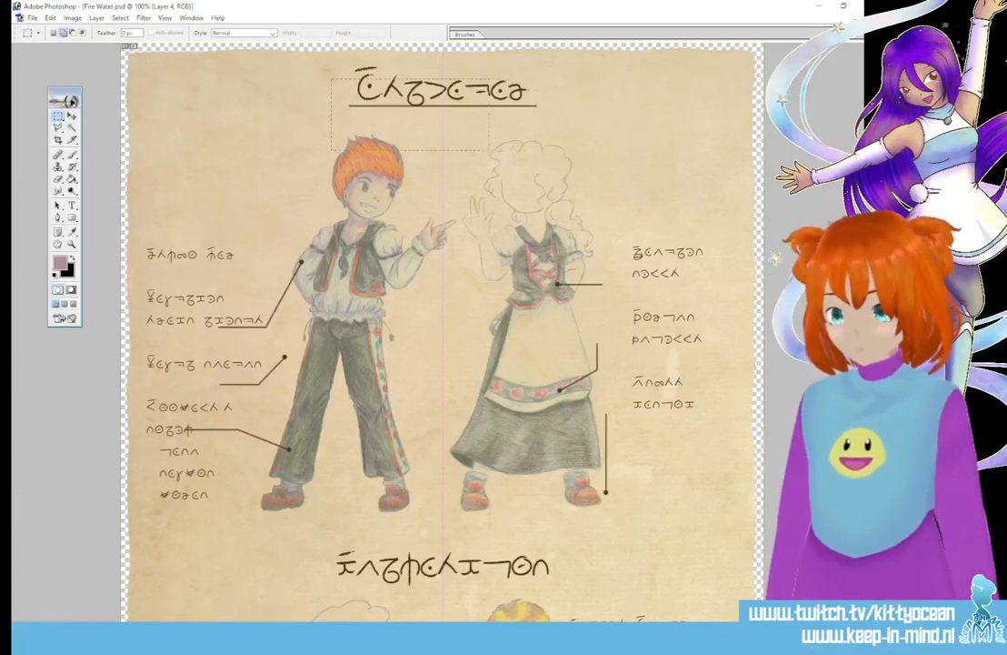
# Step: Try to cut the upper heading's underline, paste it onto its own layer, and nudge it up towards the heading
pyautogui.moveTo(489, 150); pyautogui.dragTo(555, 134)
pyautogui.hotkey('ctrl', 'x')
pyautogui.hotkey('ctrl', 'v')
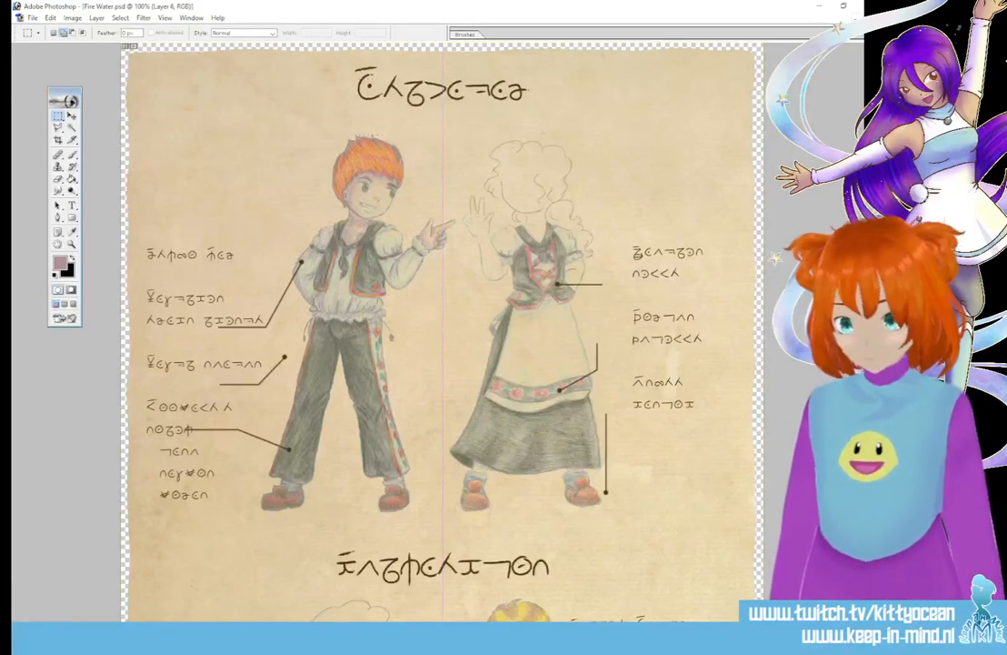
pyautogui.click(71, 116)
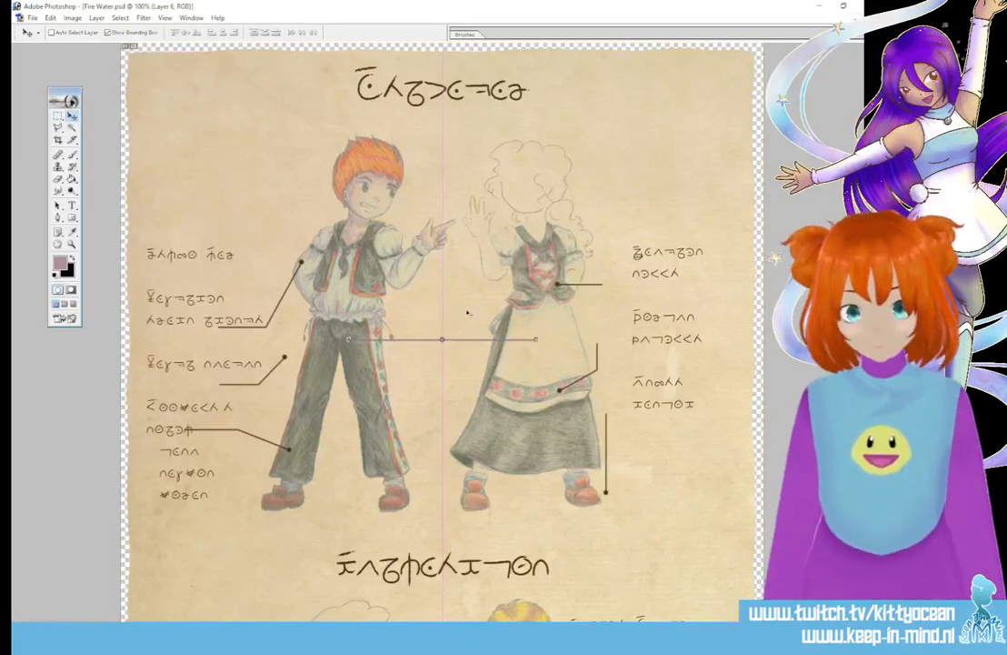
pyautogui.press('Up')
pyautogui.press('Up')
pyautogui.press('Up')
pyautogui.press('Up')
pyautogui.press('Up')
pyautogui.press('Up')
pyautogui.press('Up')
pyautogui.press('Up')
pyautogui.press('Up')
pyautogui.press('Up')
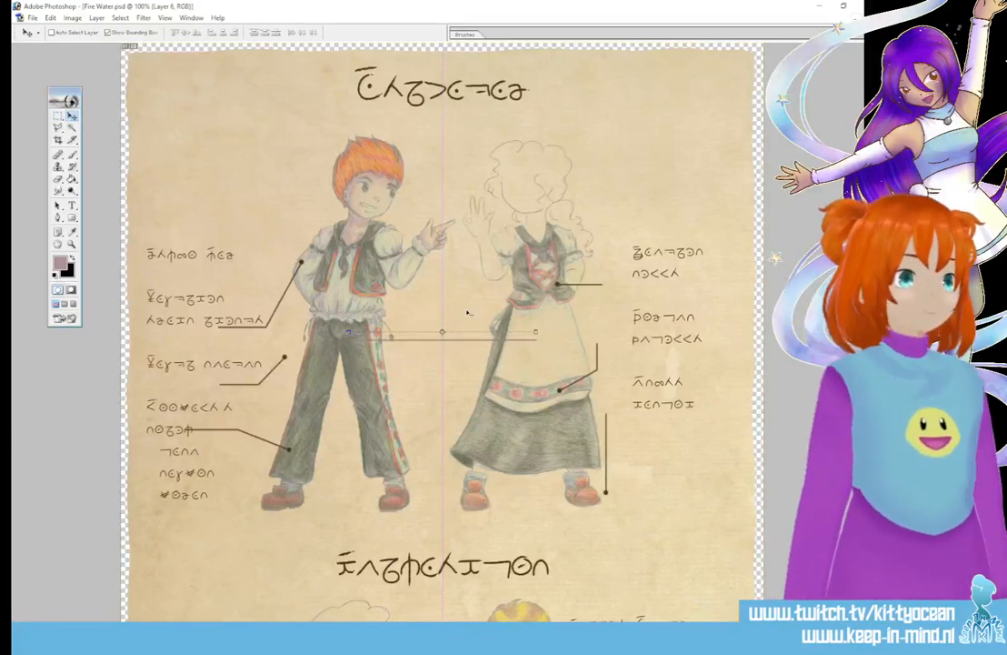
pyautogui.press('Up')
pyautogui.press('Up')
pyautogui.press('Up')
pyautogui.press('Up')
pyautogui.press('Up')
pyautogui.press('Up')
pyautogui.press('Up')
pyautogui.press('Up')
pyautogui.press('Up')
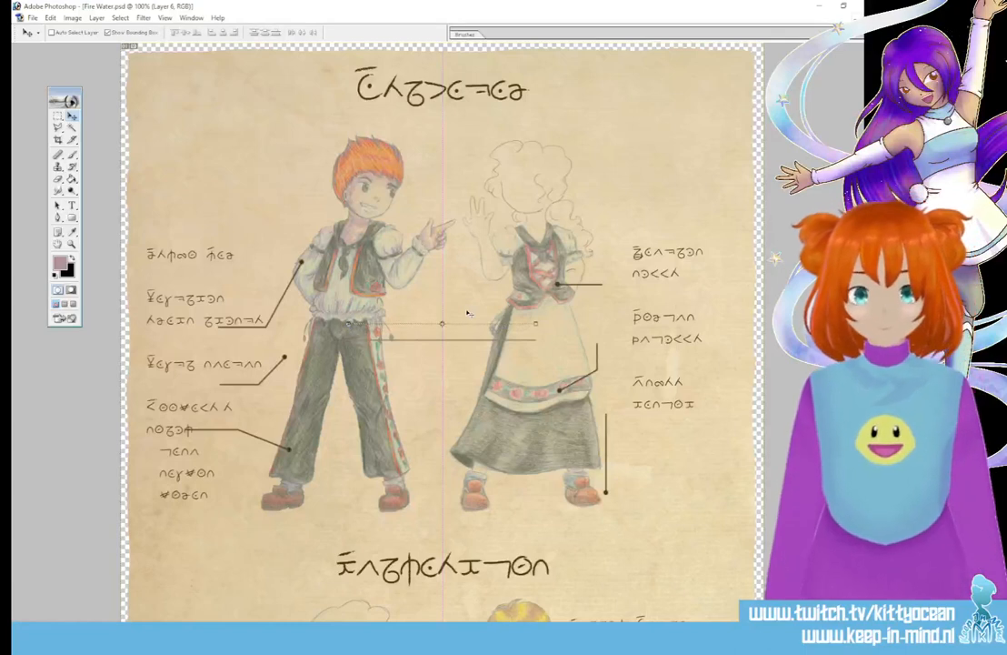
pyautogui.press('Up')
pyautogui.press('Up')
pyautogui.press('Up')
pyautogui.press('Up')
pyautogui.press('Up')
pyautogui.press('Up')
pyautogui.press('Up')
pyautogui.press('Up')
pyautogui.press('Up')
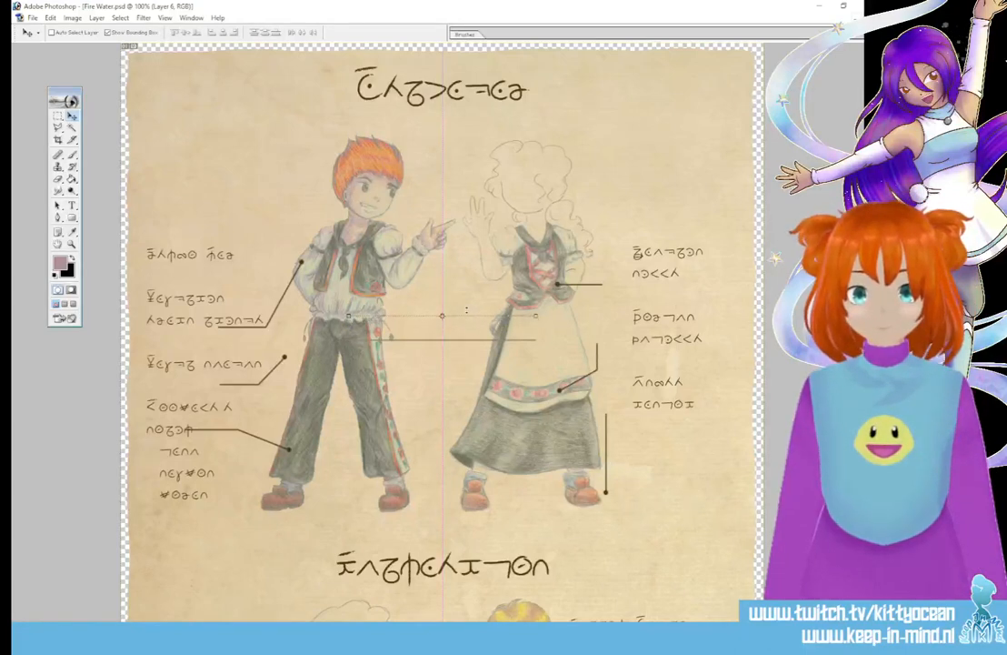
pyautogui.press('Up')
# Step: Undo the underline's move to a separate layer, nudge the selected original underline up slightly, and deselect
pyautogui.hotkey('ctrl', 'z')
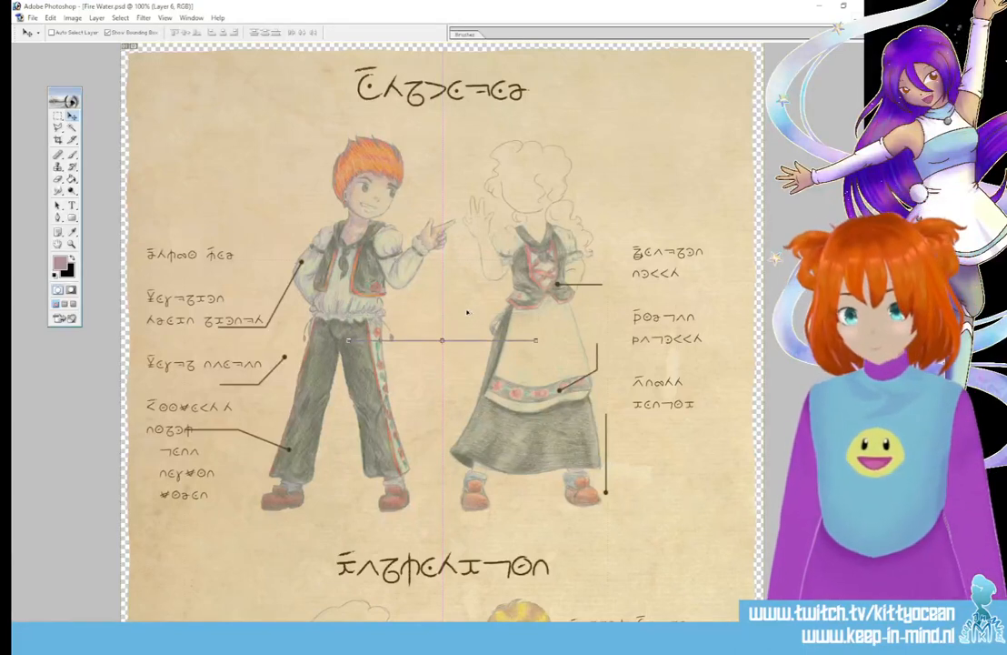
pyautogui.hotkey('ctrl', 'alt', 'z')
pyautogui.hotkey('ctrl', 'alt', 'z')
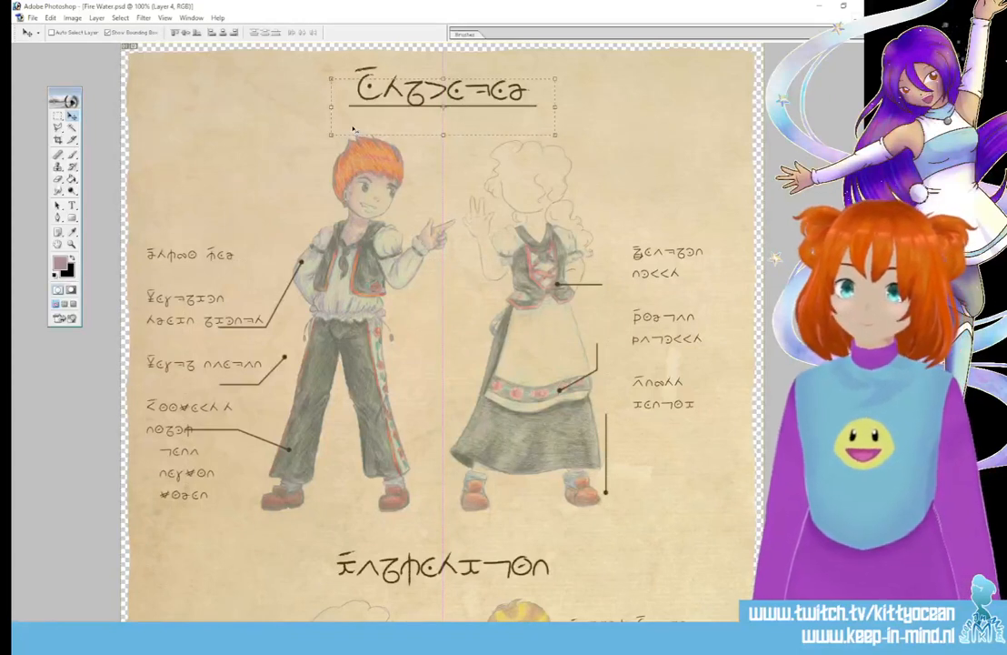
pyautogui.press('Up')
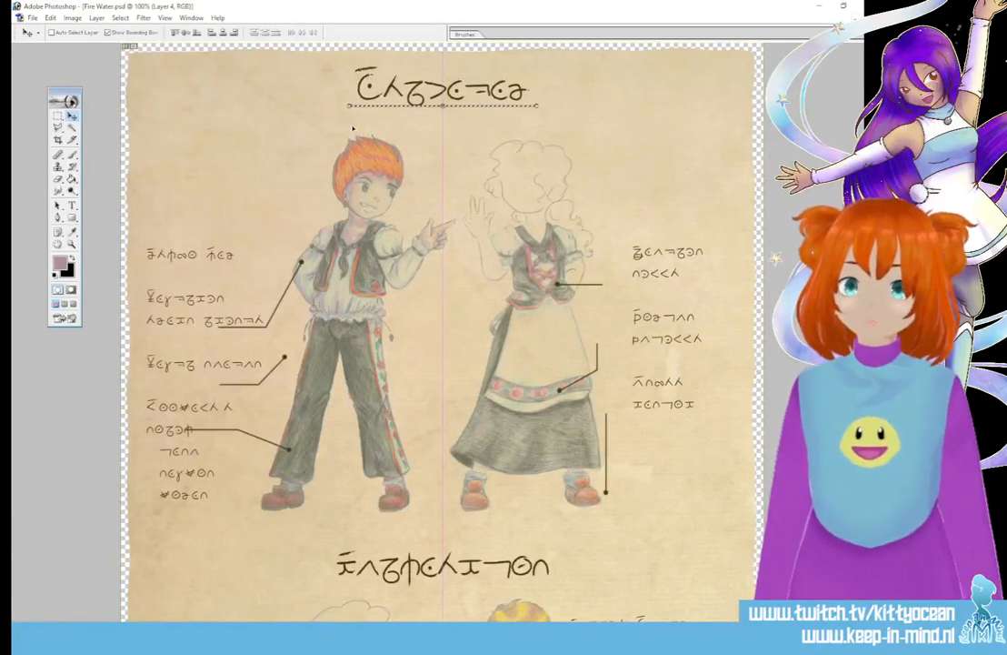
pyautogui.hotkey('ctrl', 'd')
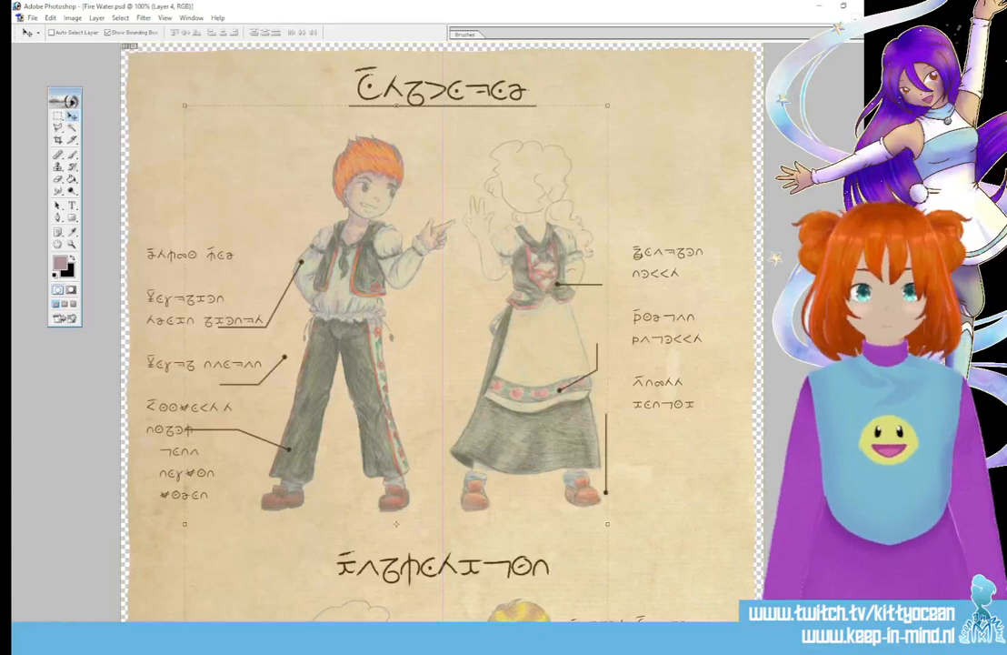
# Step: Delete all the old pointer lines around the upper and lower pairs of figures, keeping the heading's underline
pyautogui.scroll(-3, 657, 308)
pyautogui.click(57, 116)
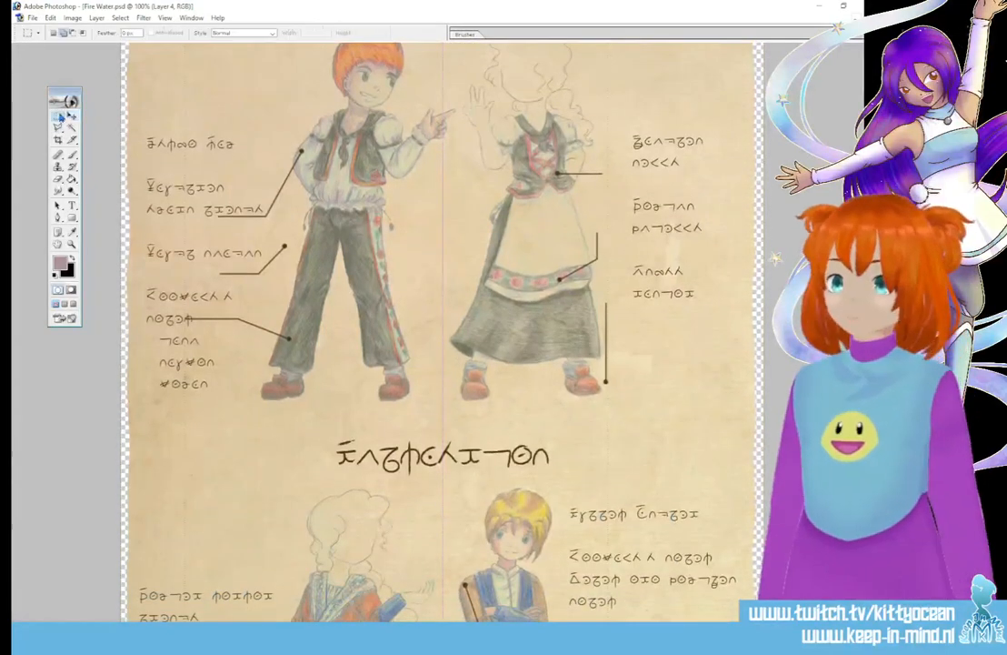
pyautogui.moveTo(170, 112); pyautogui.dragTo(727, 414)
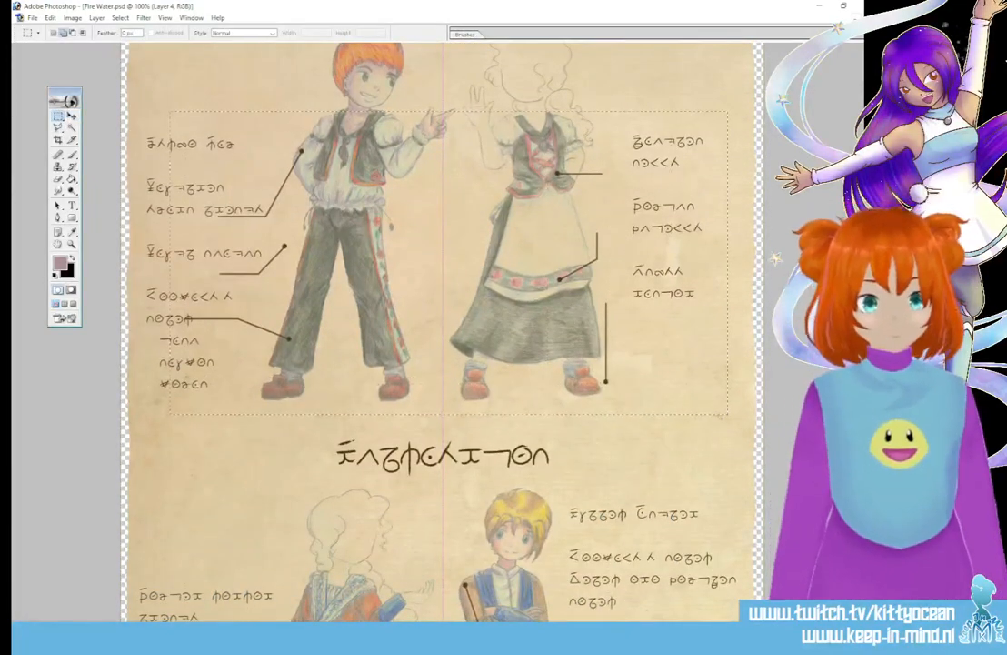
pyautogui.press('Delete')
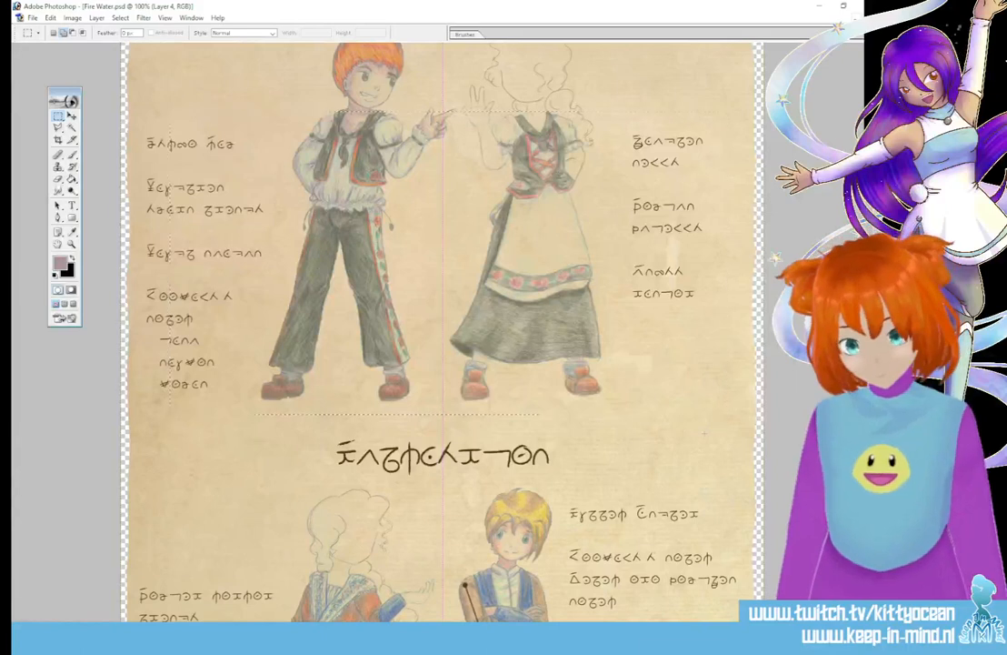
pyautogui.scroll(-6, 442, 327)
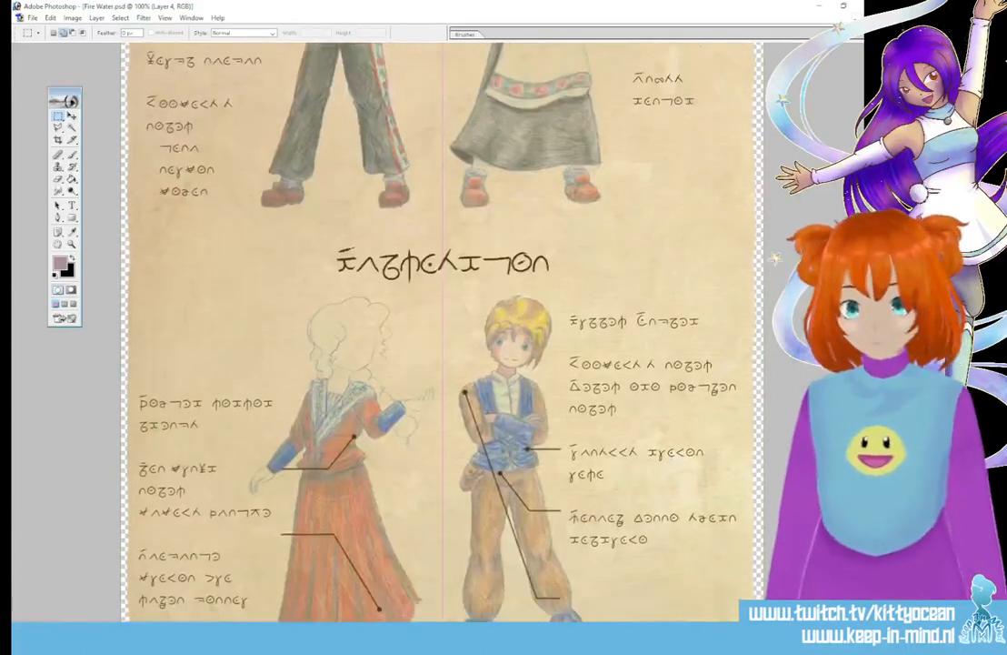
pyautogui.scroll(-1, 441, 327)
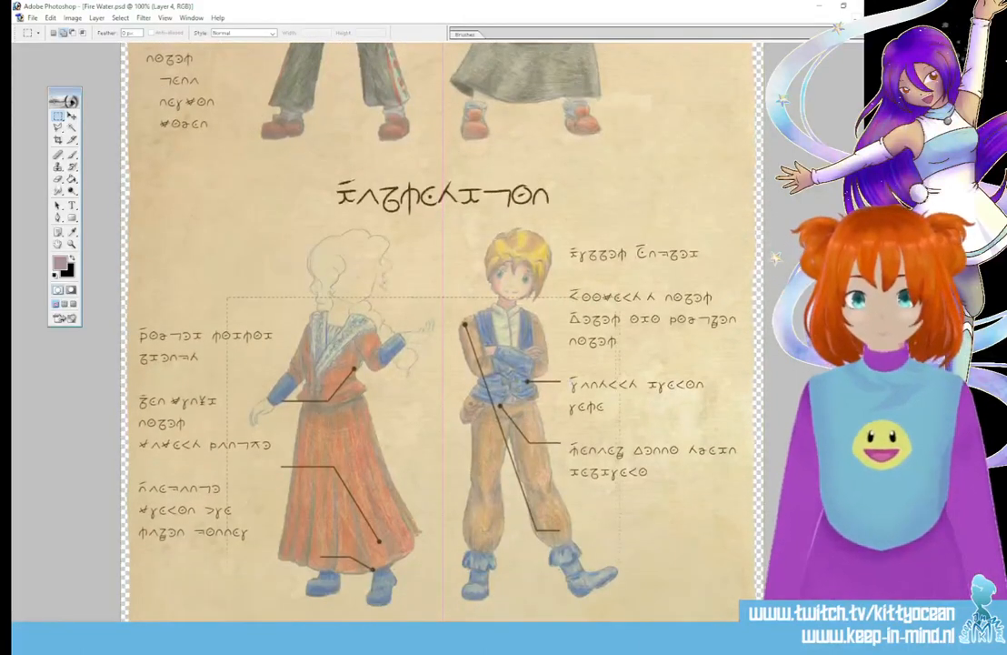
pyautogui.press('Delete')
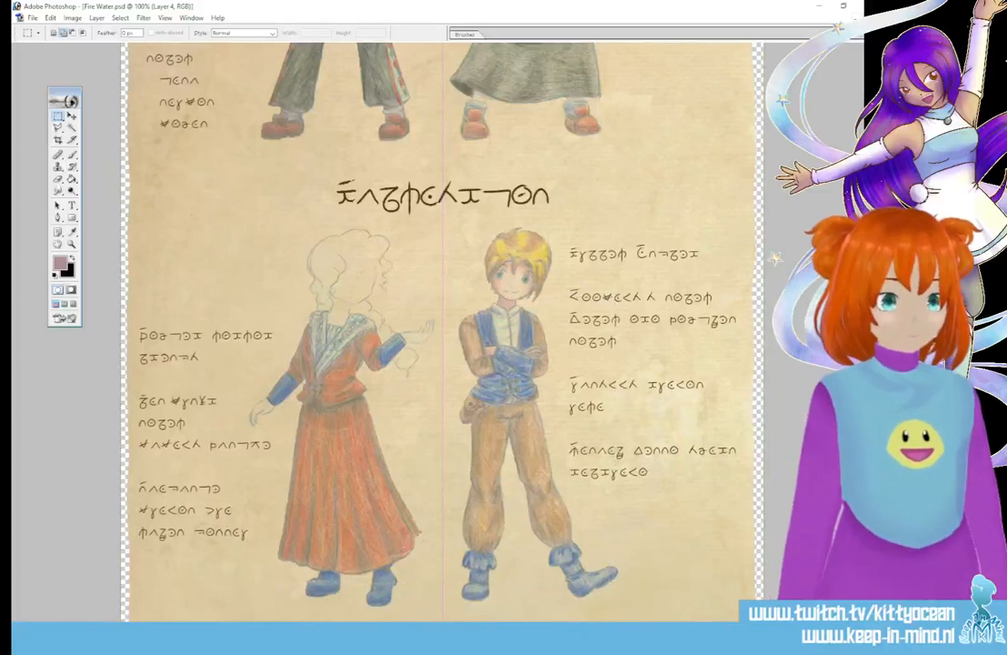
# Step: Draw a pen path running horizontally from the upper boy's first label and angling up to his neckerchief
pyautogui.scroll(10, 442, 328)
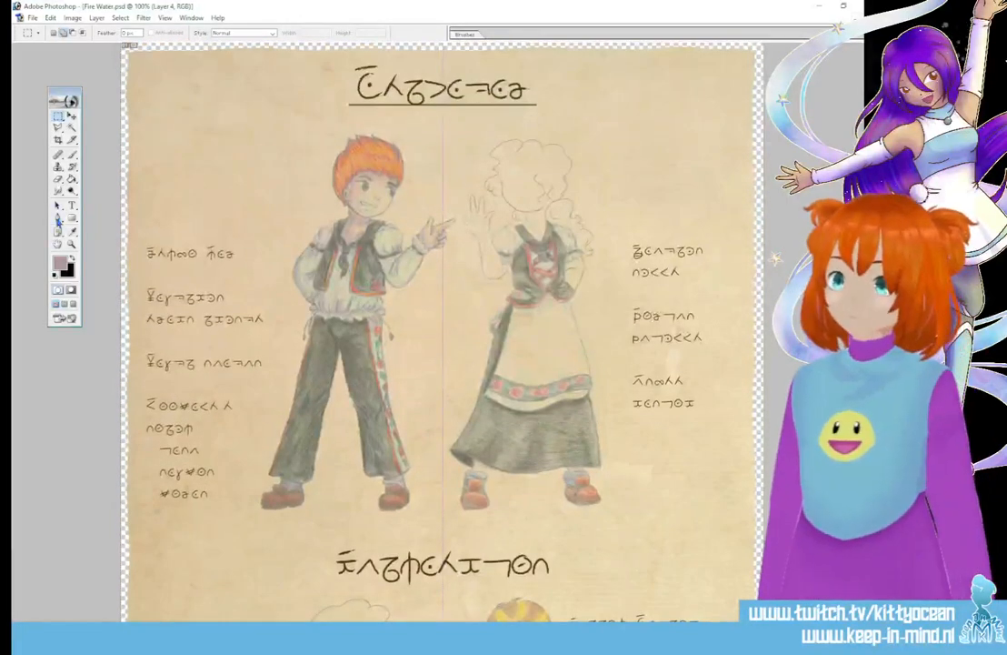
pyautogui.click(58, 218)
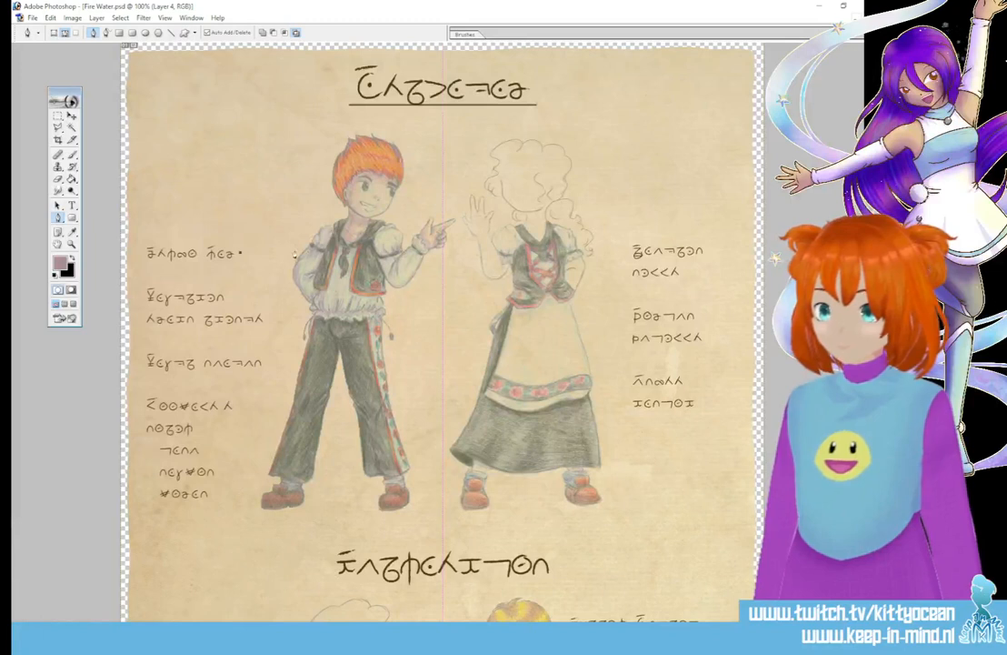
pyautogui.keyDown('shift'); pyautogui.click(328, 254); pyautogui.keyUp('shift')
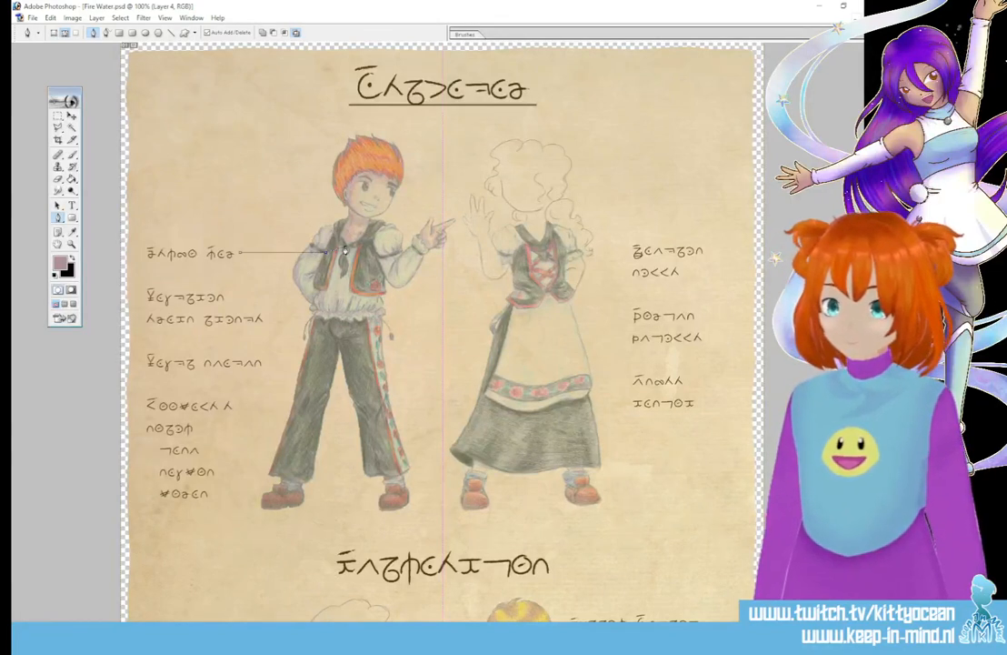
# Step: Try stroking the pointer path to the neckerchief with the current brush, and undo the stroke
pyautogui.rightClick(342, 253)
pyautogui.click(397, 341)
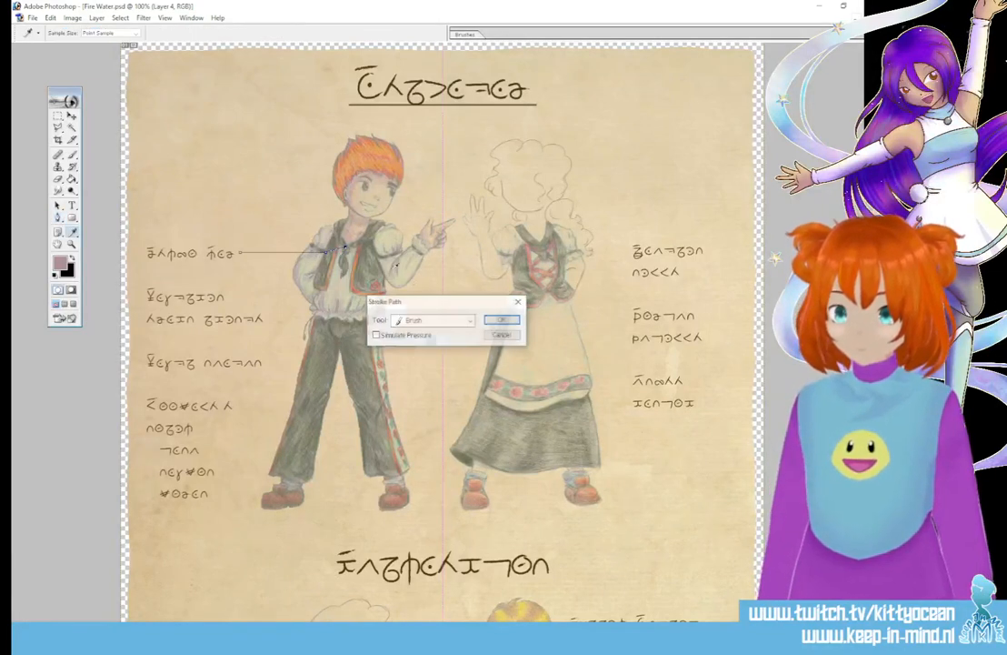
pyautogui.press('Return')
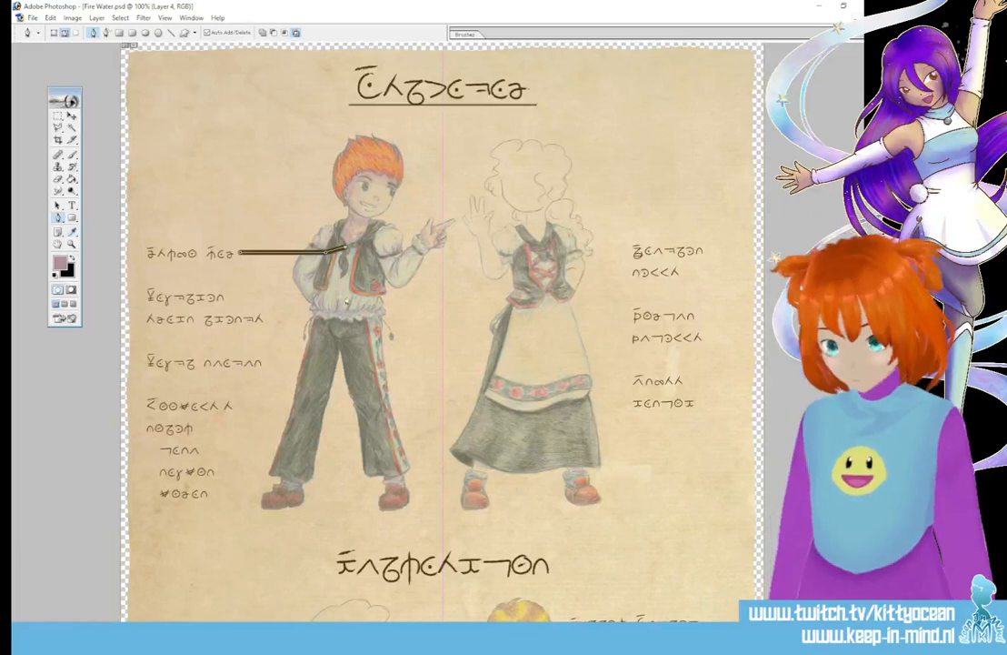
pyautogui.hotkey('ctrl', 'z')
# Step: Switch the brush to the thin 3 px preset for the pointer lines
pyautogui.click(70, 153)
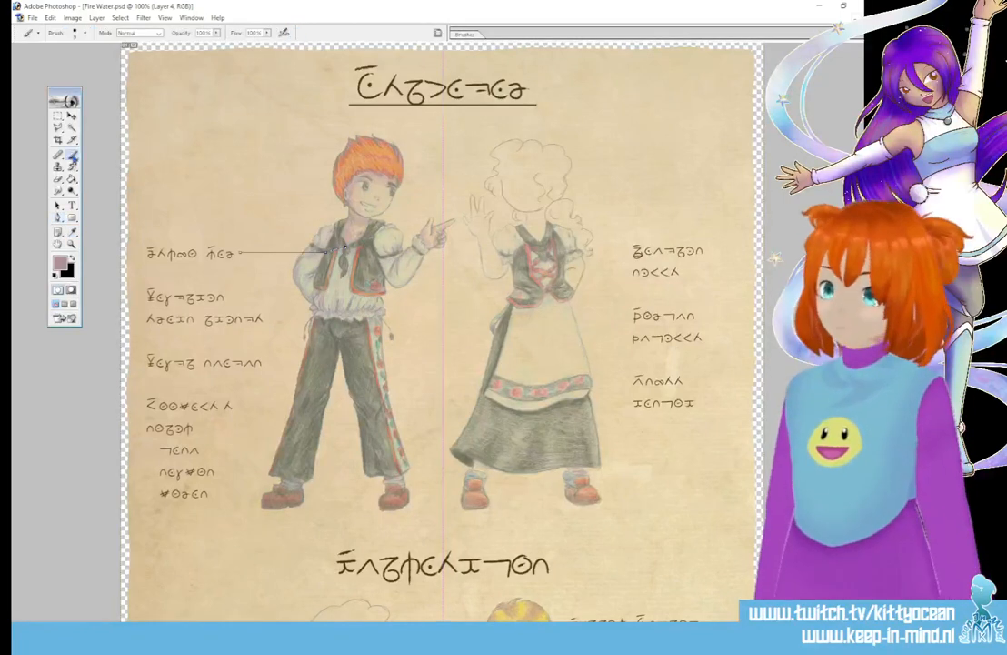
pyautogui.click(464, 34)
pyautogui.click(554, 71)
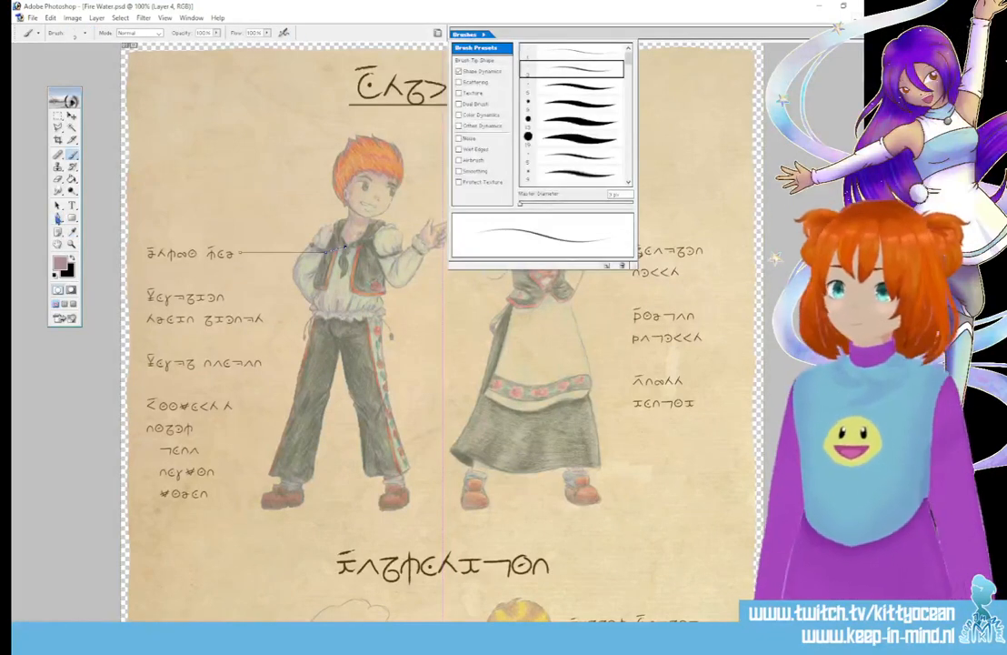
# Step: Stroke the path from the boy's first label to his neckerchief with the Brush tool, without simulated pressure, and delete the path
pyautogui.click(58, 217)
pyautogui.rightClick(232, 272)
pyautogui.click(310, 348)
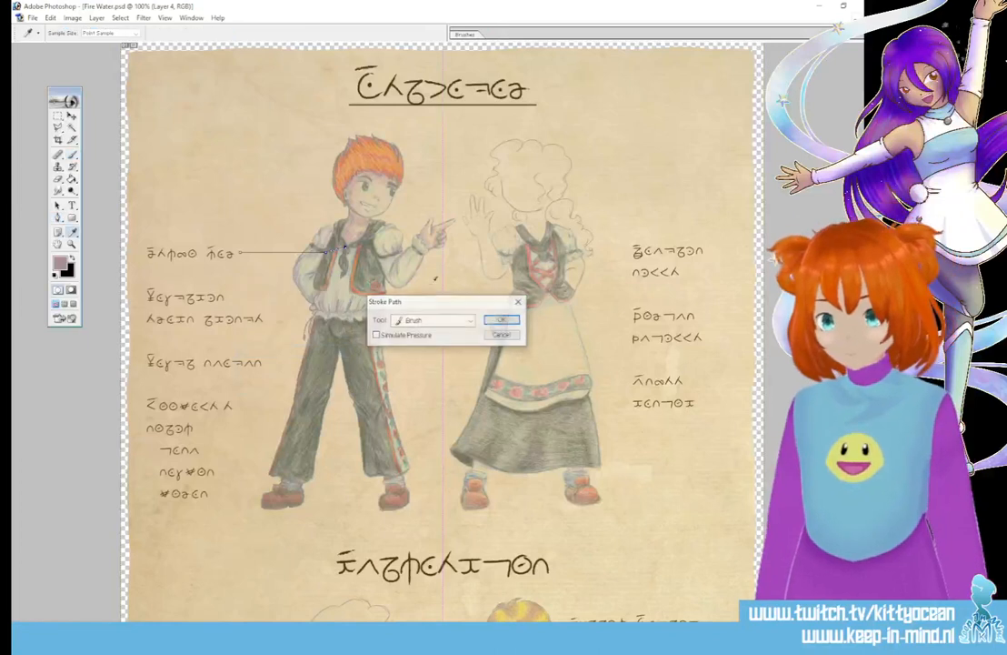
pyautogui.click(498, 323)
pyautogui.rightClick(260, 278)
pyautogui.click(293, 299)
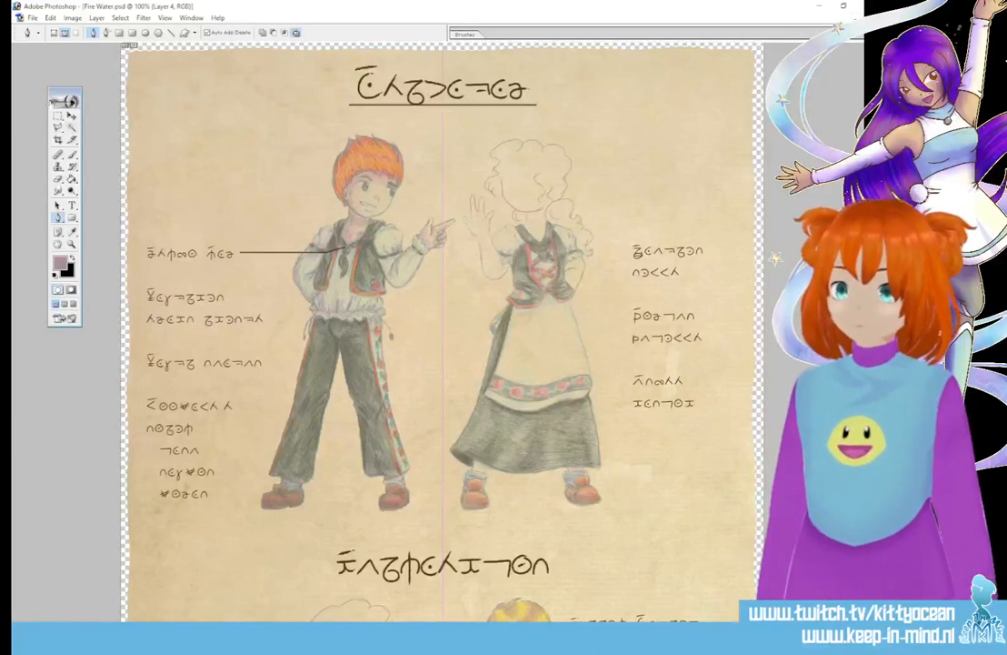
# Step: Delete the newly stroked pointer line to the neckerchief and clear the selection
pyautogui.click(57, 116)
pyautogui.moveTo(224, 224); pyautogui.dragTo(365, 282)
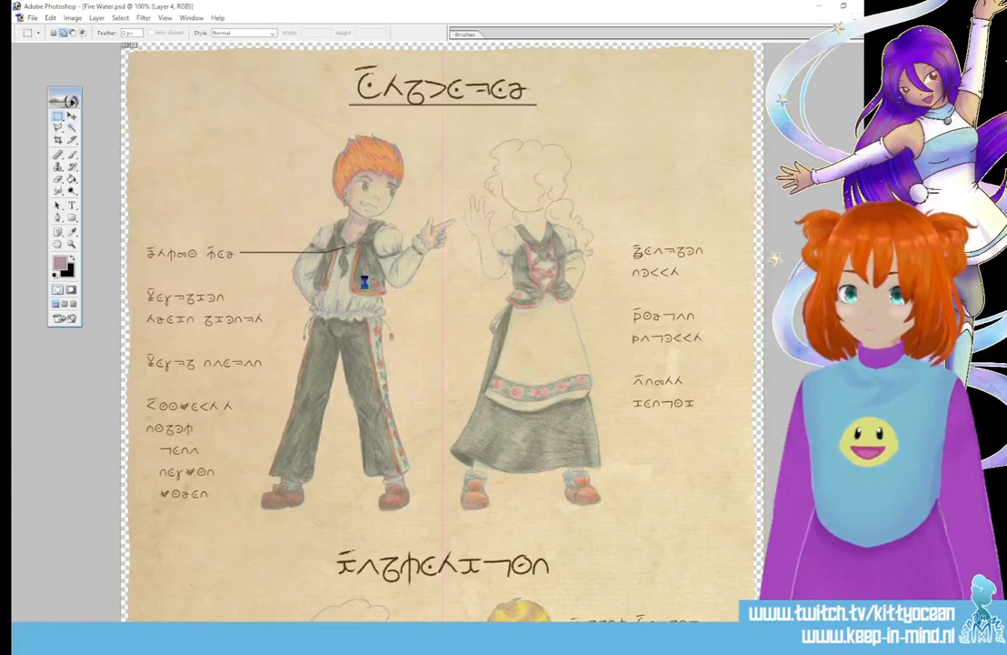
pyautogui.press('Delete')
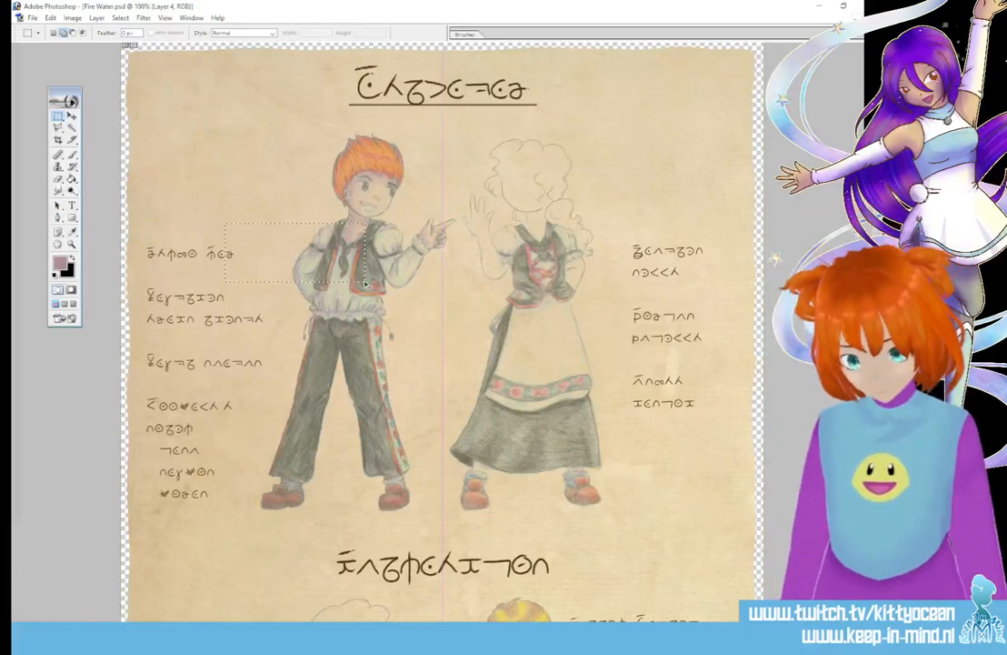
pyautogui.hotkey('ctrl', 'd')
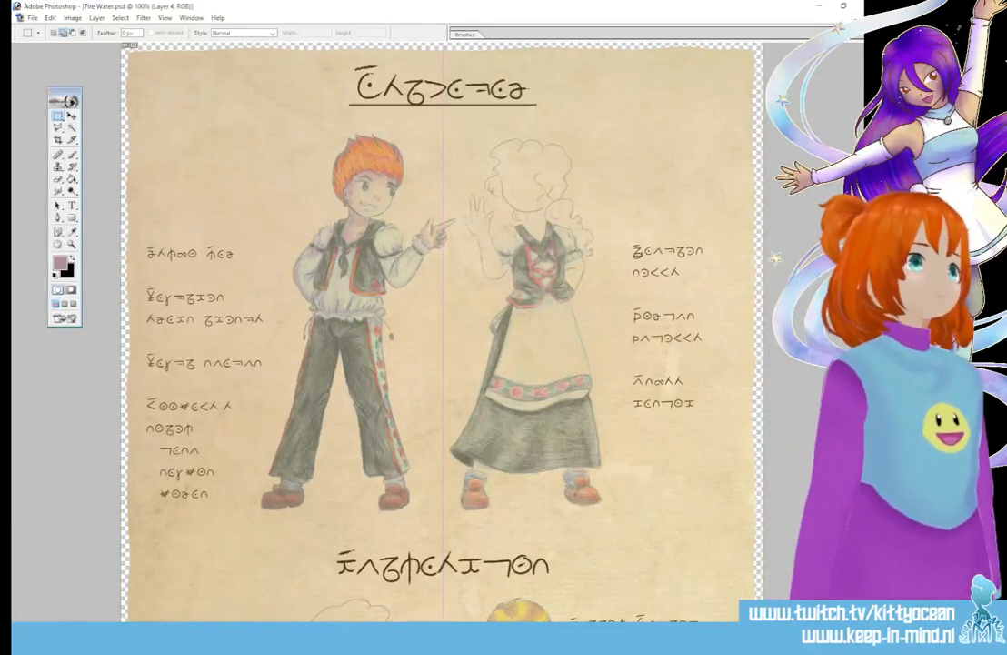
# Step: Extend the upper edge of the boy's label text box upwards so all its labels sit higher, and commit the edit
pyautogui.hotkey('alt', '[')
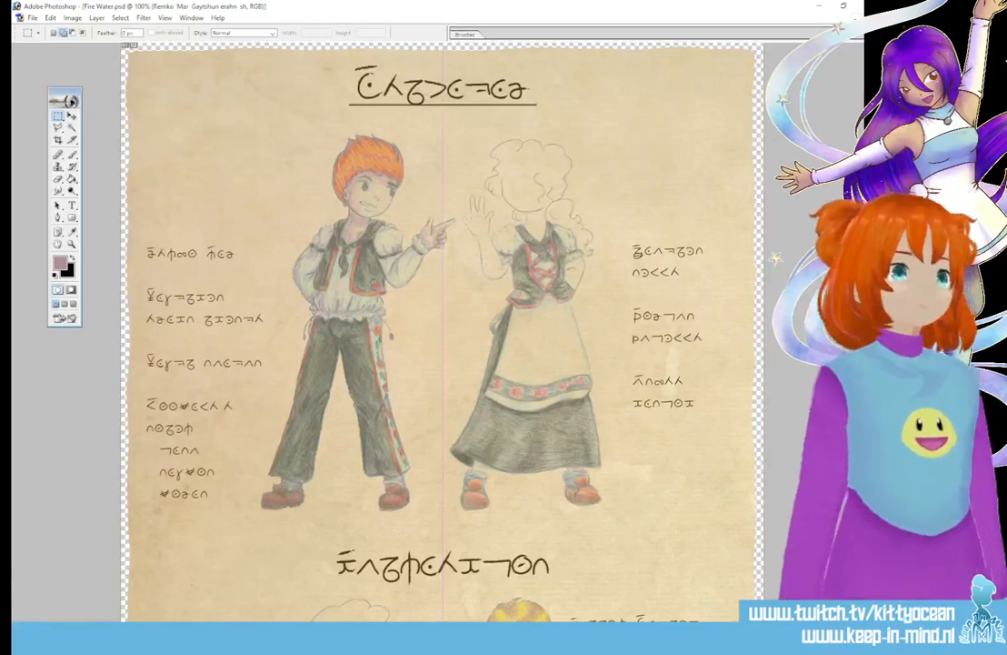
pyautogui.click(71, 205)
pyautogui.click(187, 252)
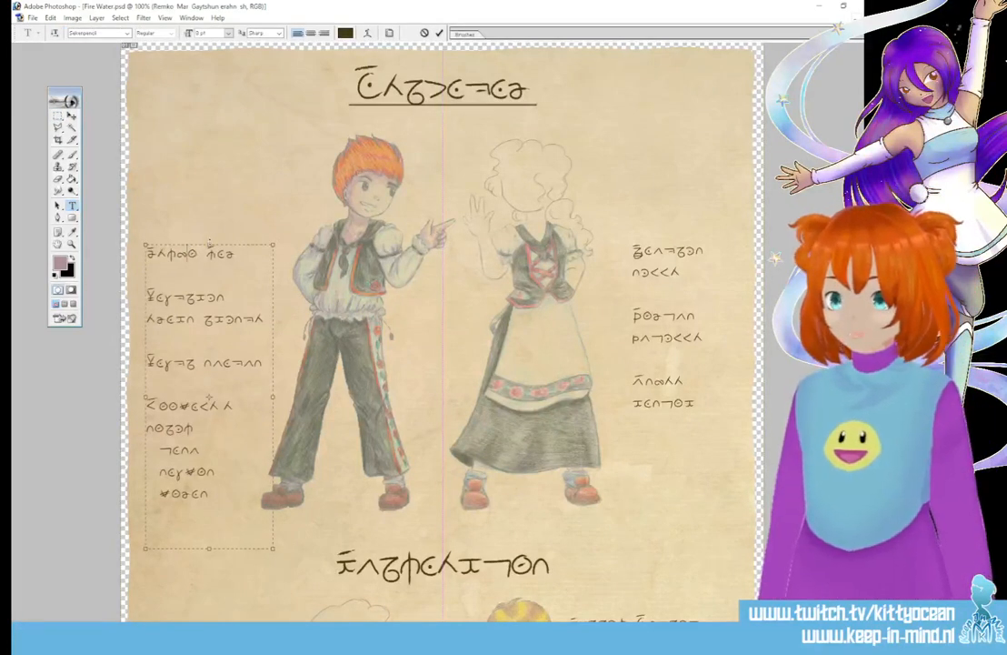
pyautogui.moveTo(208, 244); pyautogui.dragTo(206, 183)
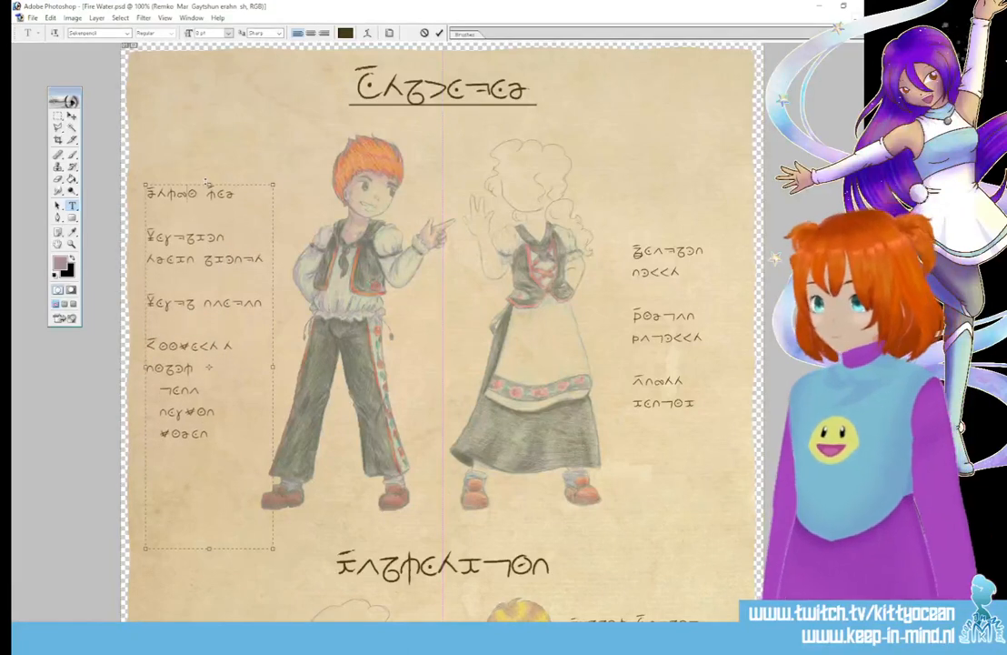
pyautogui.click(439, 33)
# Step: Draw a straight horizontal pen path from the boy's second label to the collar of his vest
pyautogui.click(58, 215)
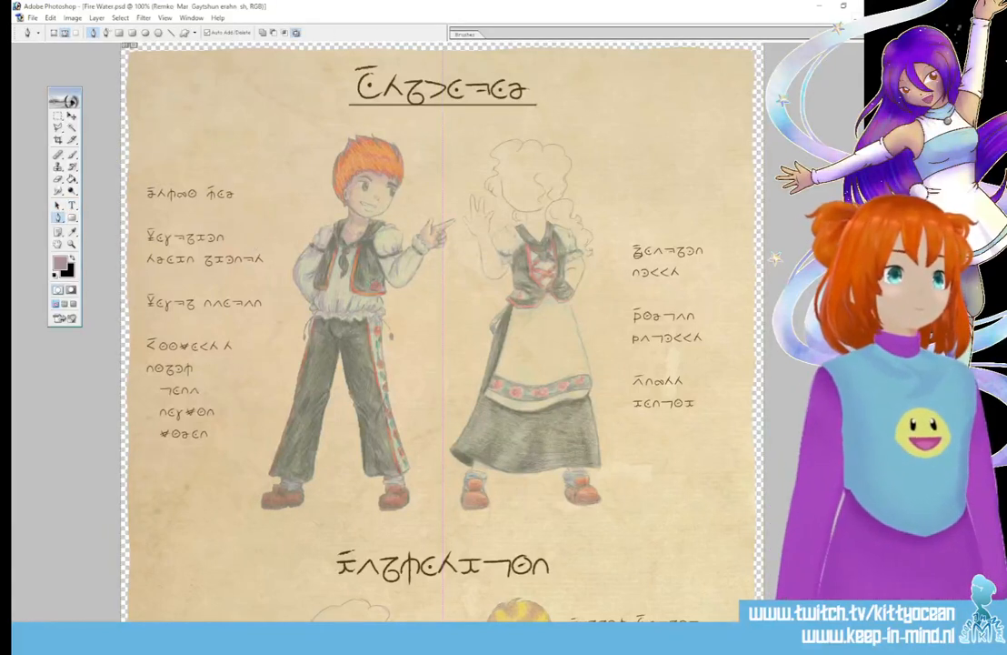
pyautogui.click(238, 238)
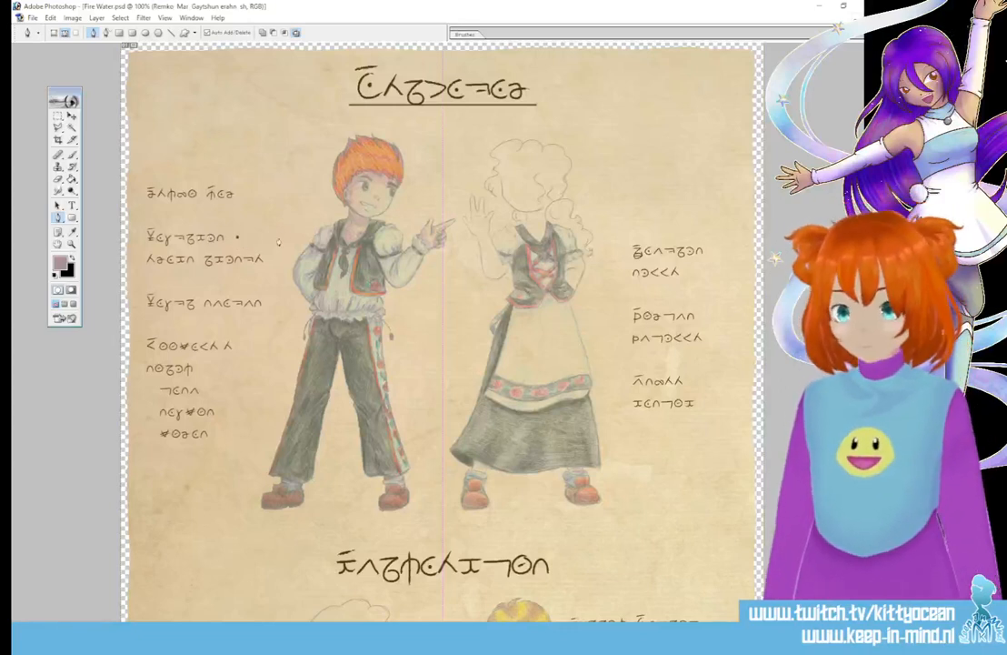
pyautogui.click(337, 238)
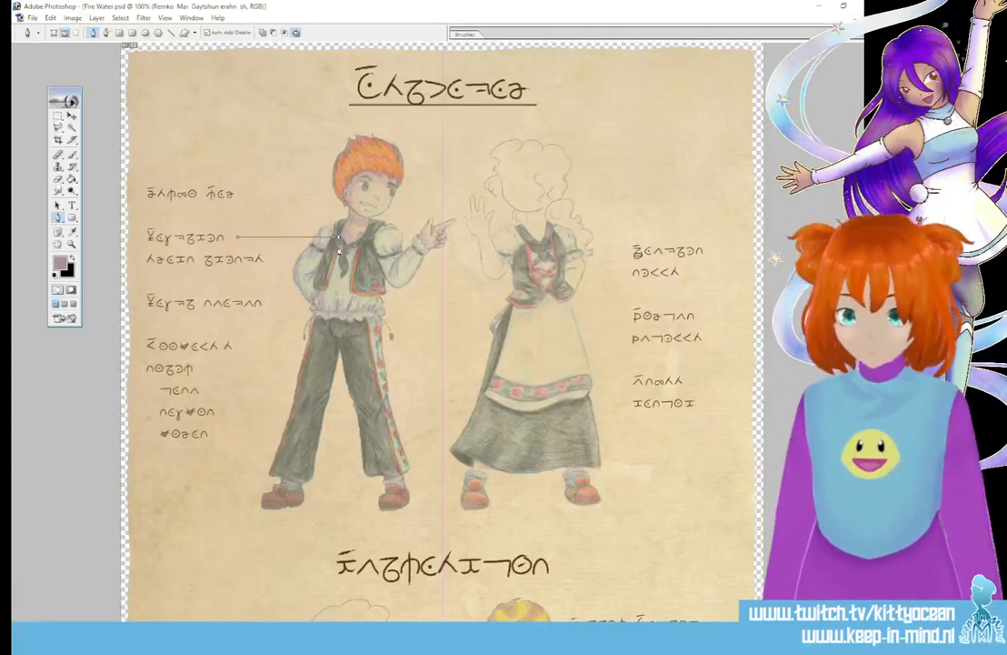
pyautogui.rightClick(340, 245)
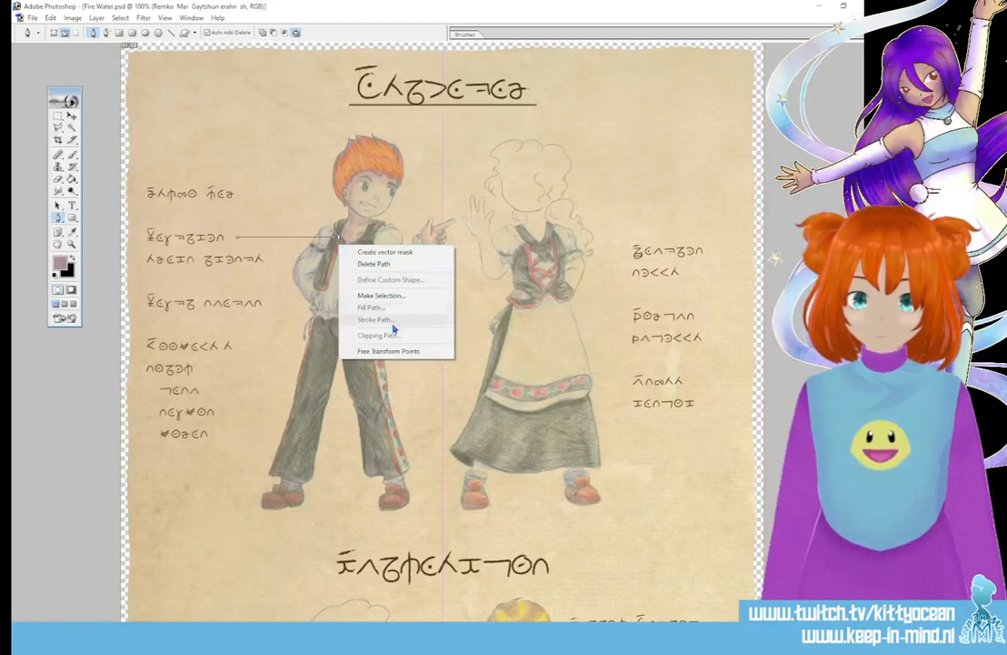
pyautogui.press('Escape')
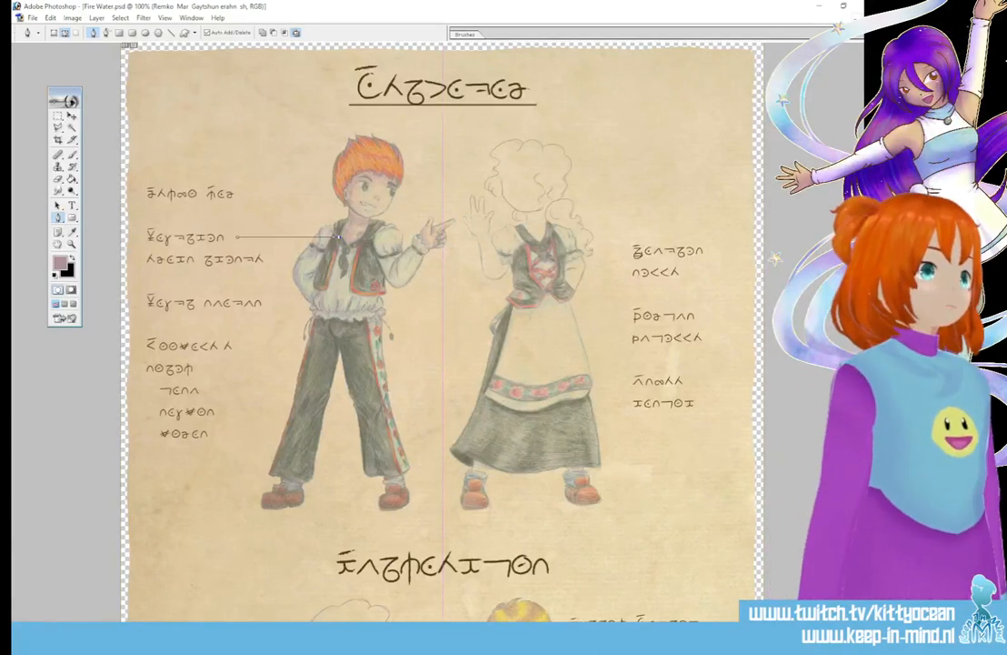
# Step: Stroke the collar pointer path on Layer 4 with the Brush tool and delete the path
pyautogui.rightClick(338, 260)
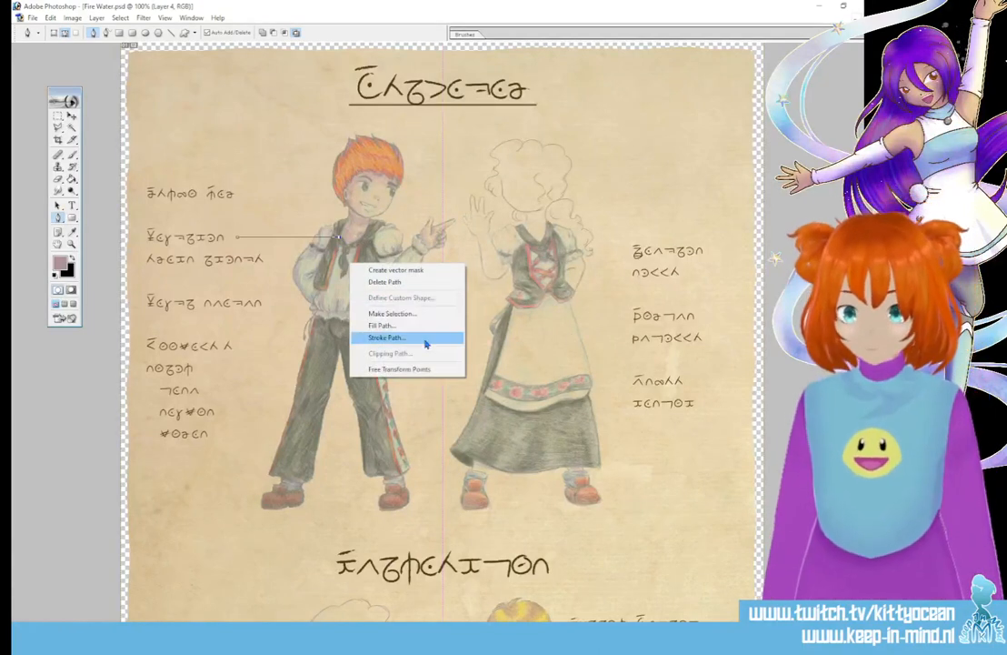
pyautogui.click(428, 338)
pyautogui.click(500, 320)
pyautogui.rightClick(350, 300)
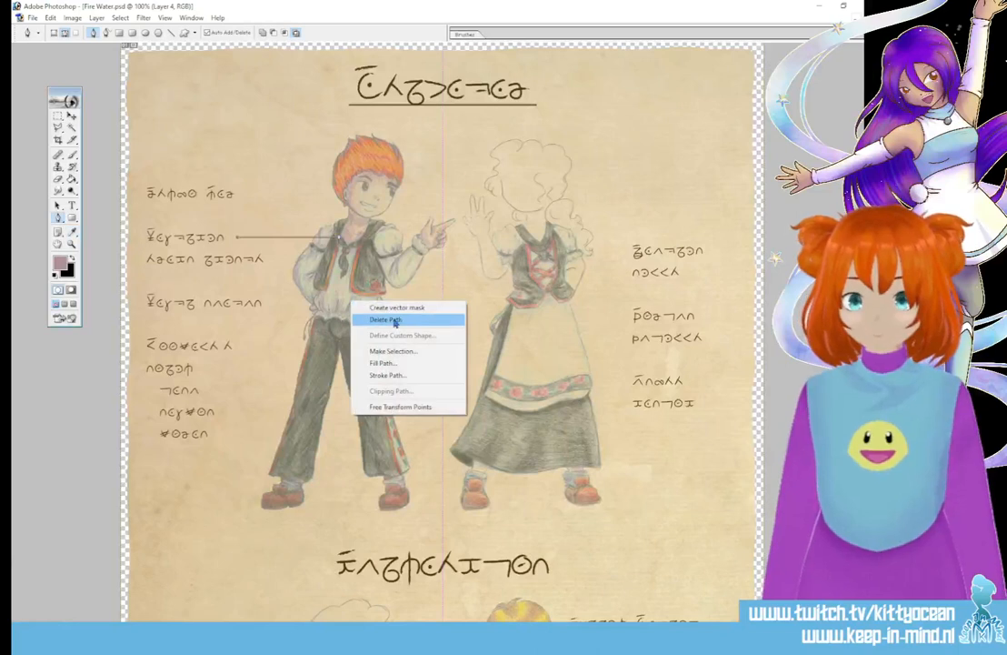
pyautogui.click(394, 319)
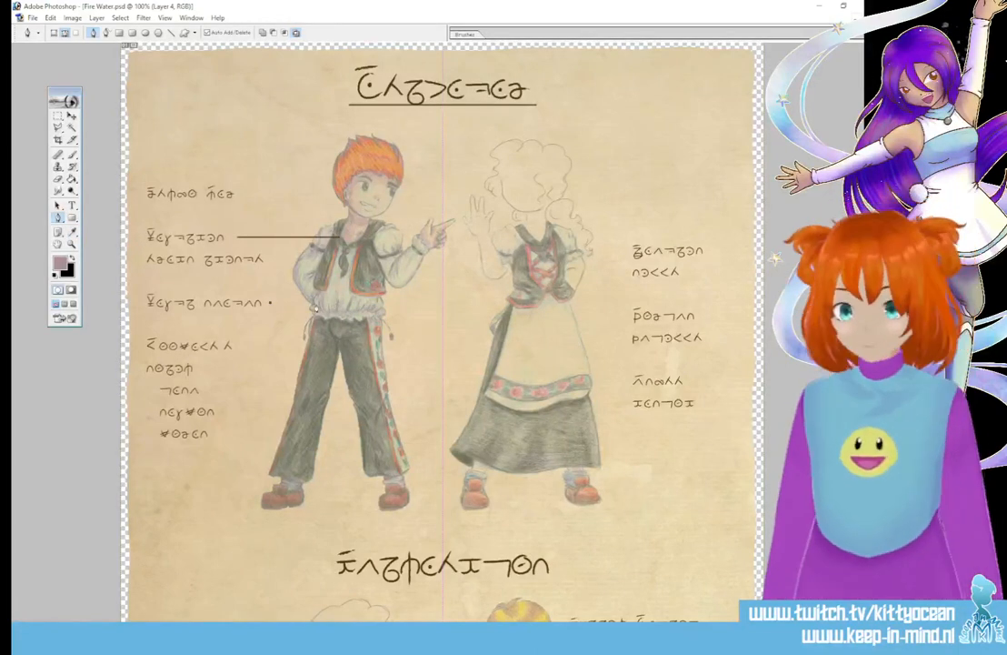
# Step: Add a horizontal pointer line from the boy's third label to his shirt by stroking a pen path, and delete the path
pyautogui.click(314, 304)
pyautogui.rightClick(315, 304)
pyautogui.click(355, 389)
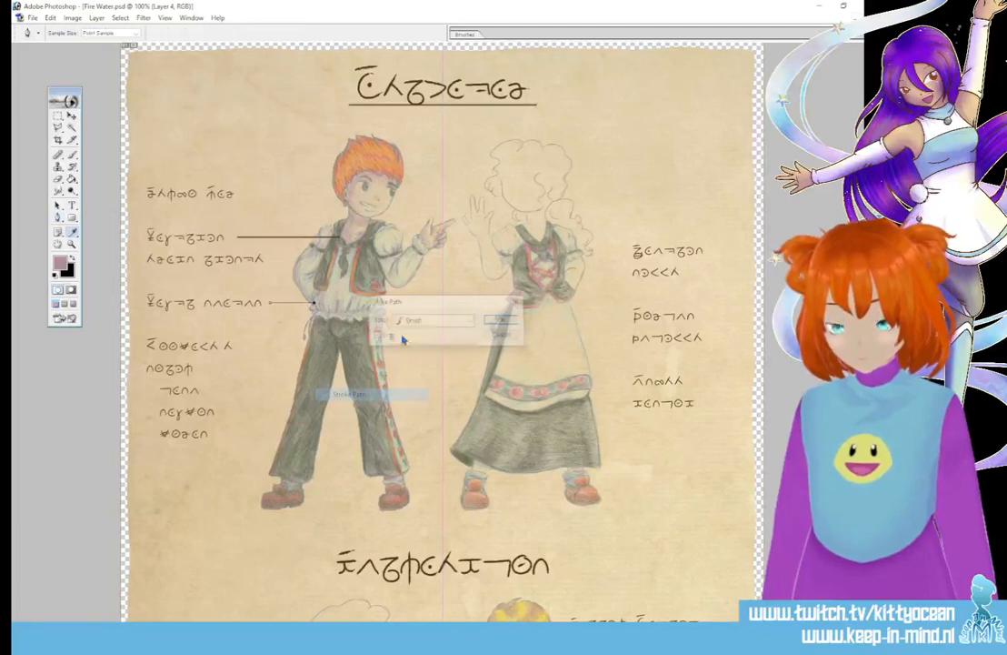
pyautogui.click(436, 278)
pyautogui.rightClick(380, 357)
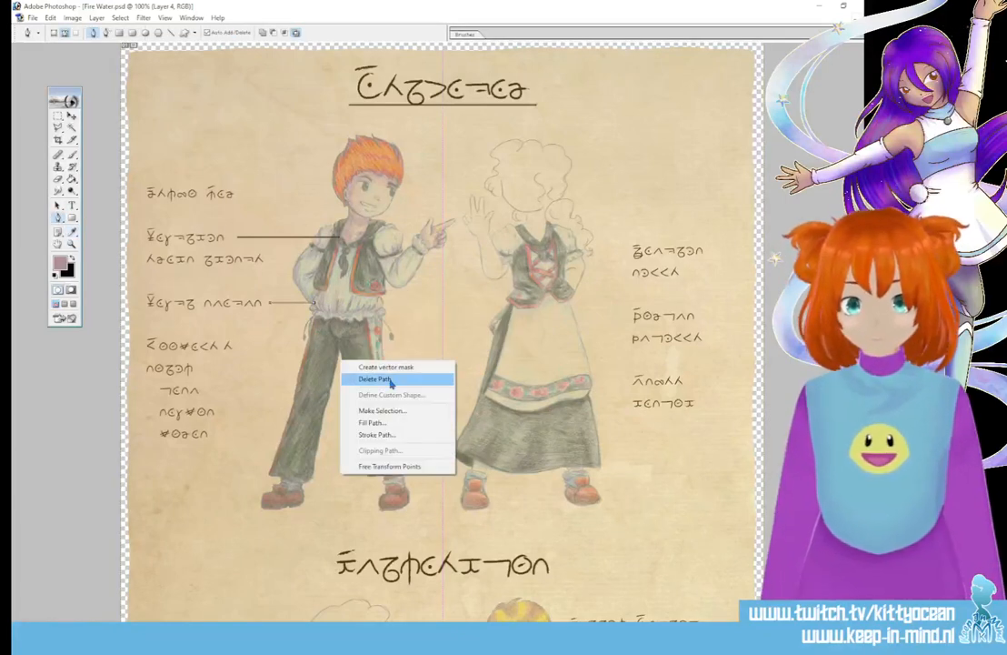
pyautogui.click(374, 379)
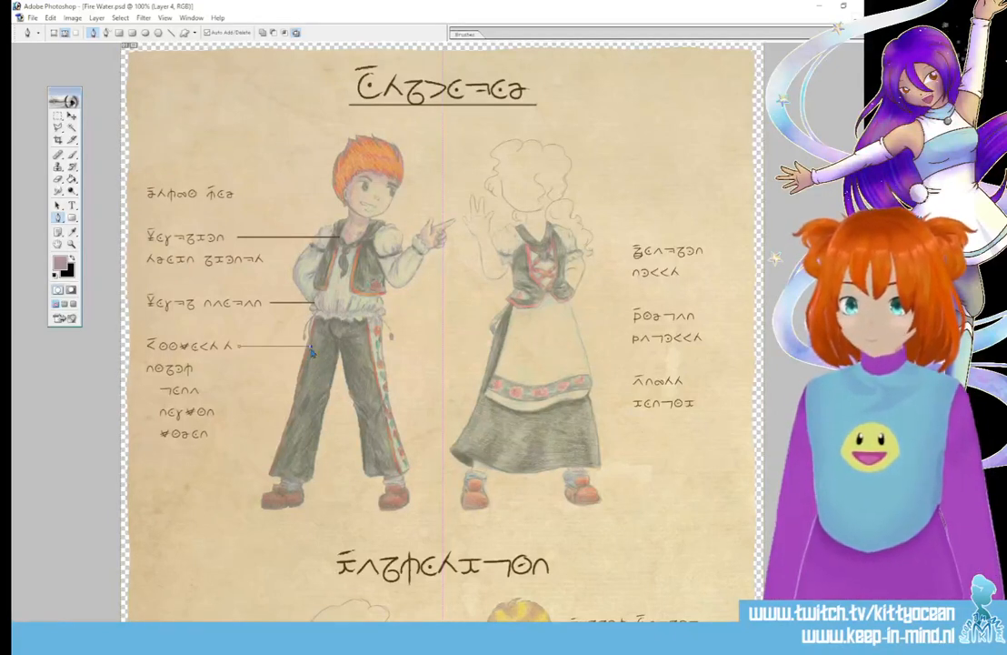
# Step: Add a horizontal pointer line from the boy's fourth label to his trousers by stroking a pen path, and delete the path
pyautogui.click(310, 345)
pyautogui.rightClick(310, 347)
pyautogui.click(355, 439)
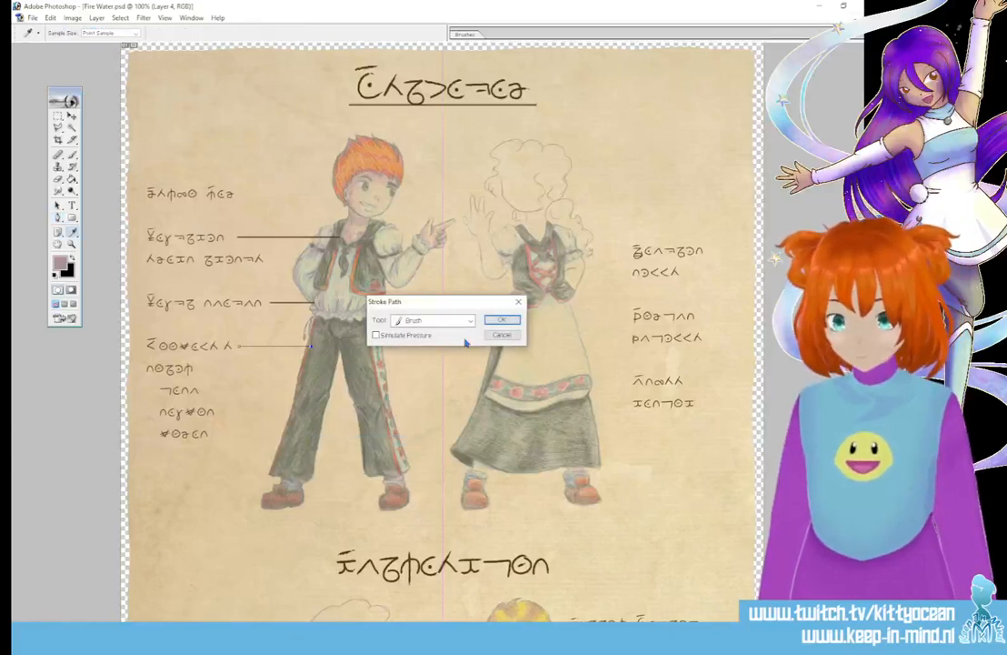
pyautogui.click(436, 274)
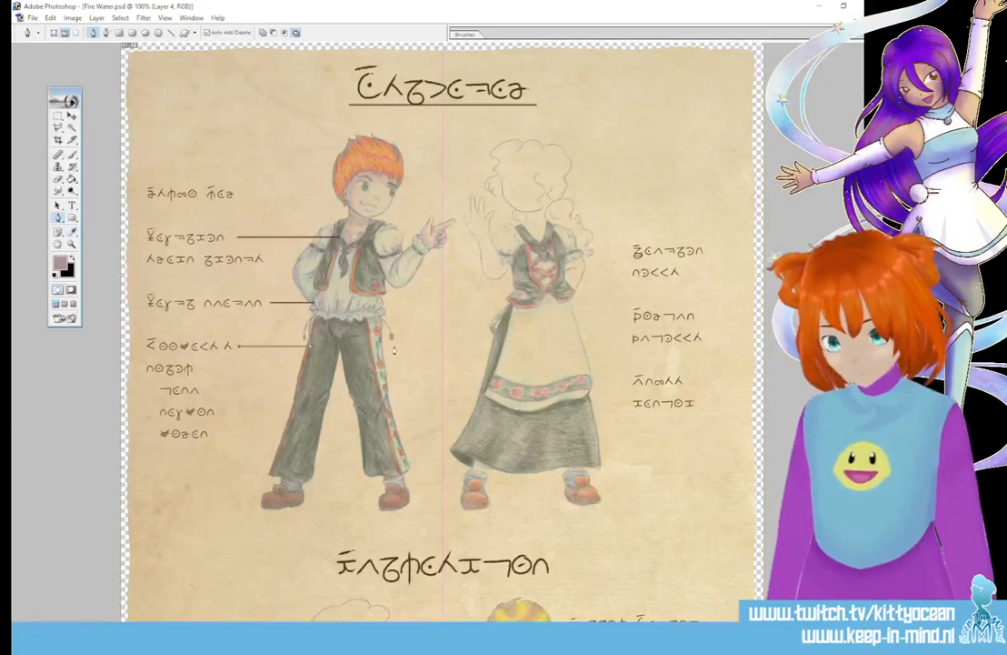
pyautogui.rightClick(205, 361)
pyautogui.click(255, 364)
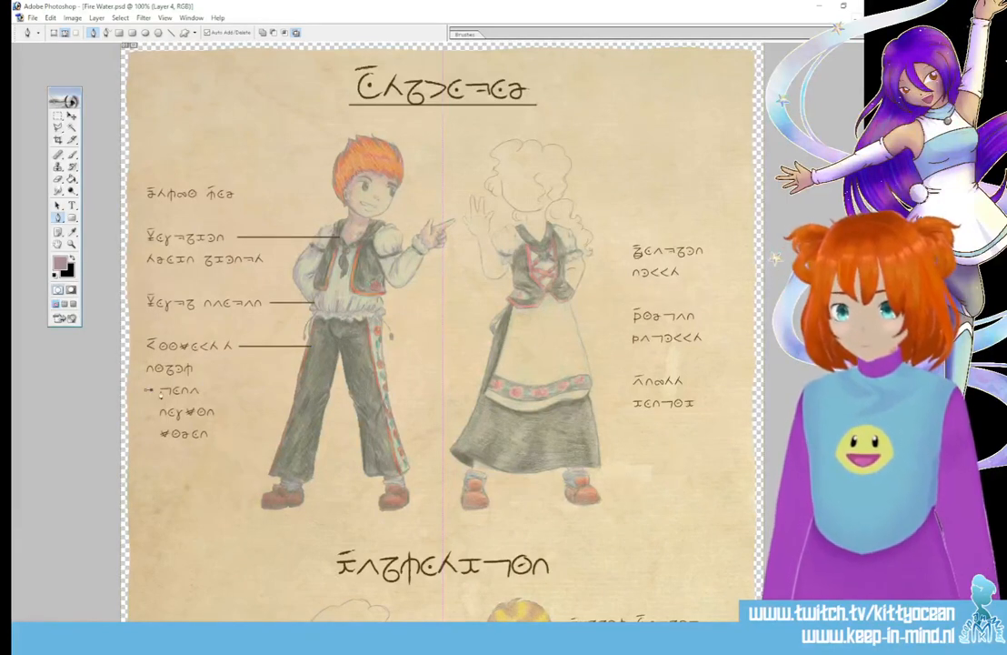
# Step: Stroke a short dash in front of the first indented line under the boy's trouser label, and delete its path
pyautogui.rightClick(151, 391)
pyautogui.click(202, 466)
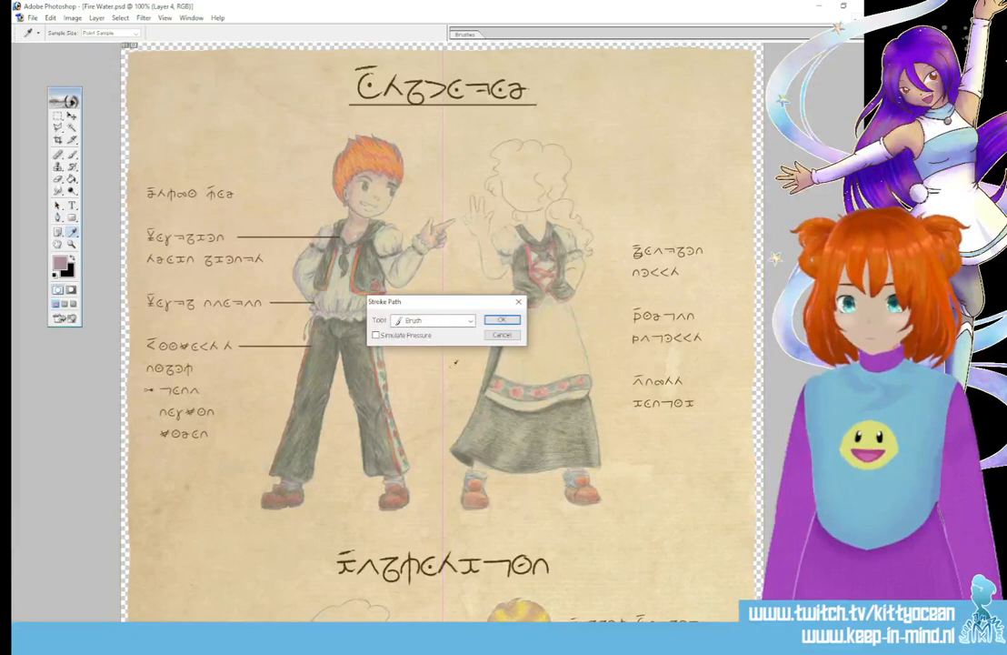
pyautogui.click(502, 320)
pyautogui.rightClick(256, 401)
pyautogui.click(291, 418)
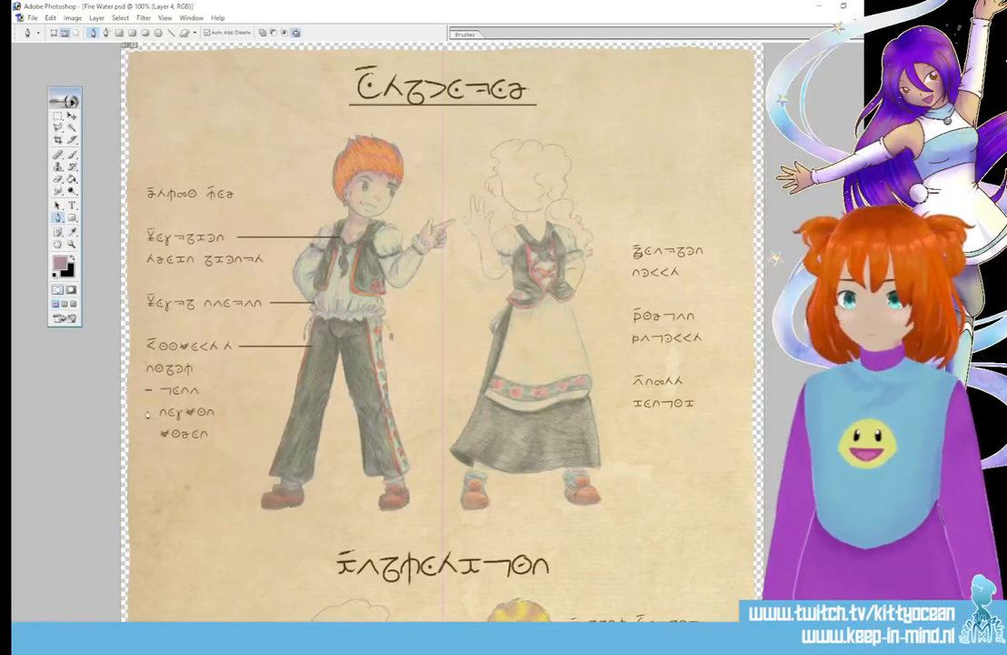
# Step: Draw and stroke a matching short dash in front of the second indented label line, and delete its path
pyautogui.click(155, 411)
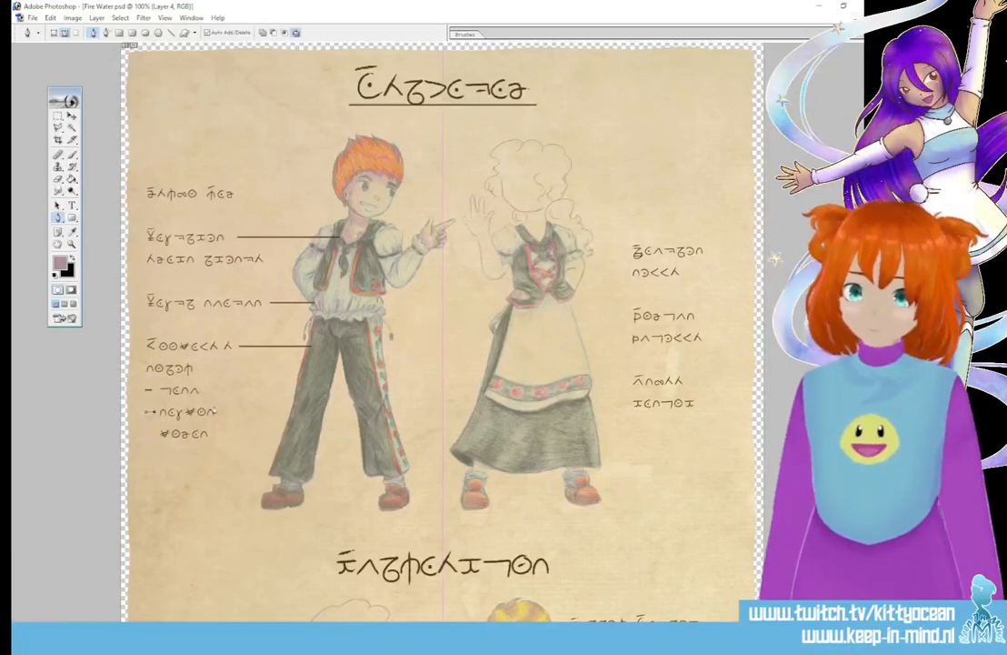
pyautogui.rightClick(177, 418)
pyautogui.click(218, 486)
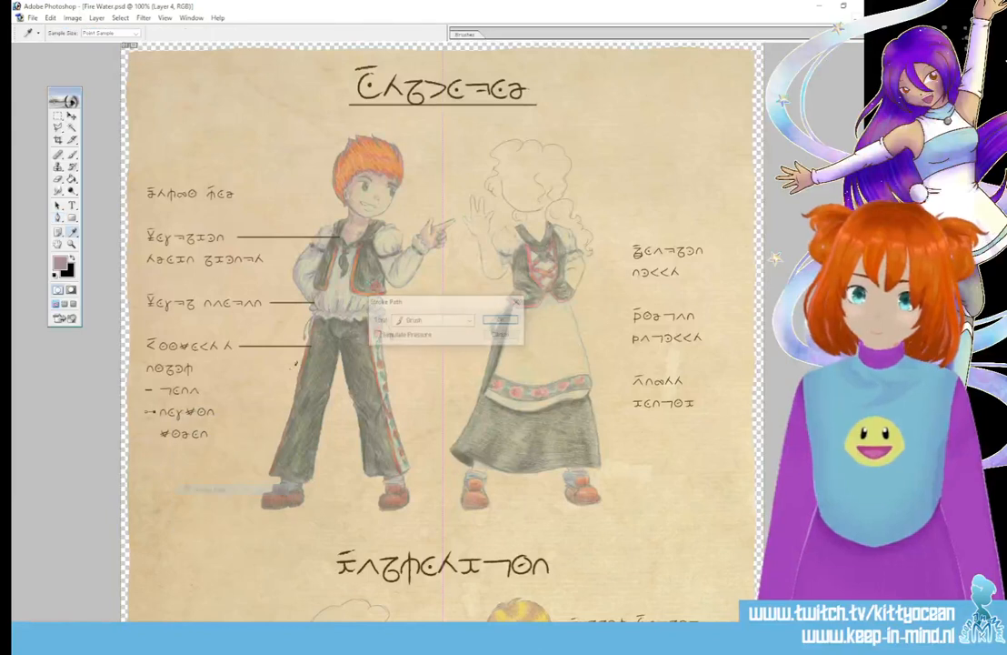
pyautogui.click(502, 321)
pyautogui.rightClick(238, 403)
pyautogui.click(265, 420)
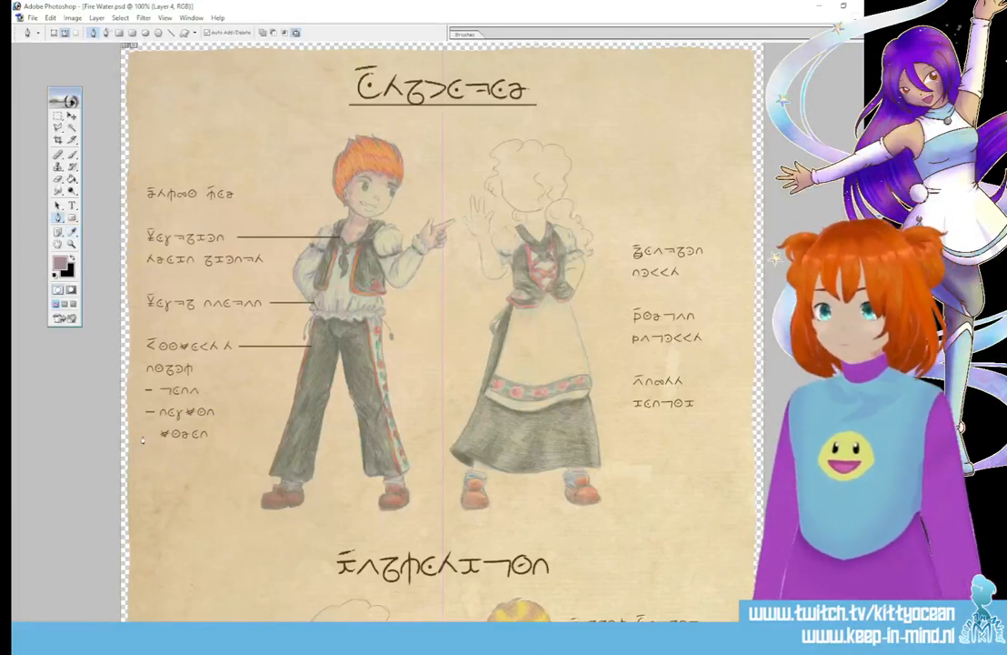
# Step: Draw and stroke a matching short dash in front of the third indented label line, and delete its path
pyautogui.click(156, 433)
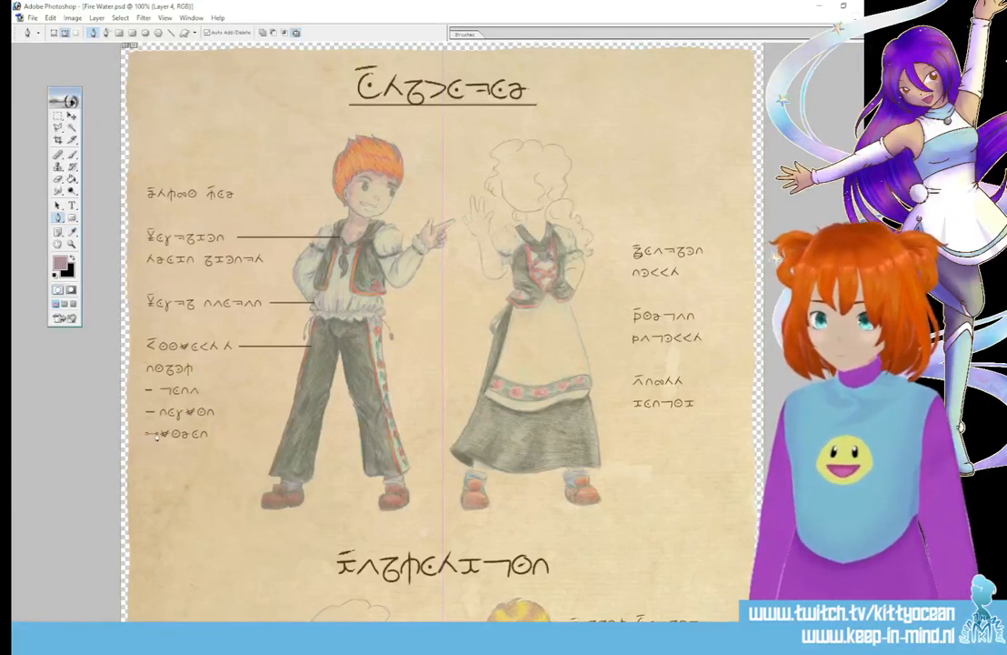
pyautogui.rightClick(134, 420)
pyautogui.click(195, 490)
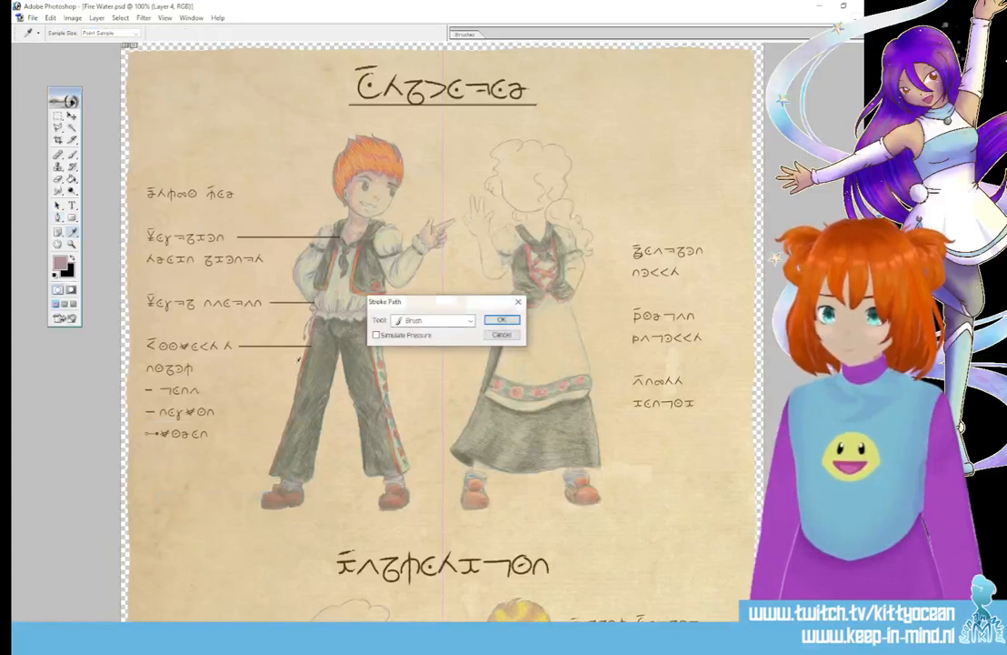
pyautogui.click(504, 320)
pyautogui.rightClick(247, 414)
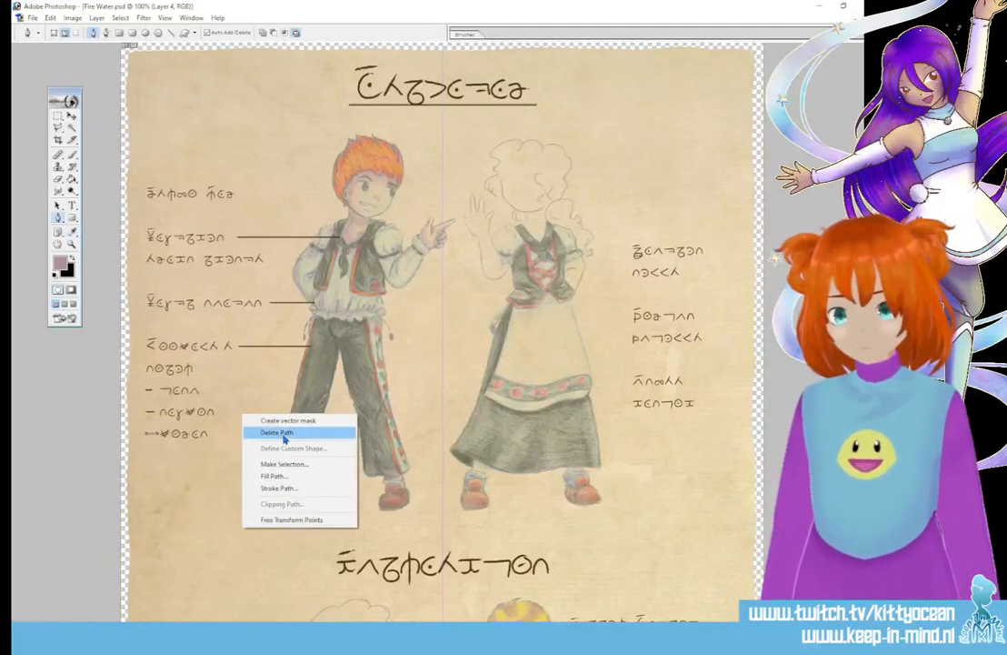
pyautogui.click(279, 432)
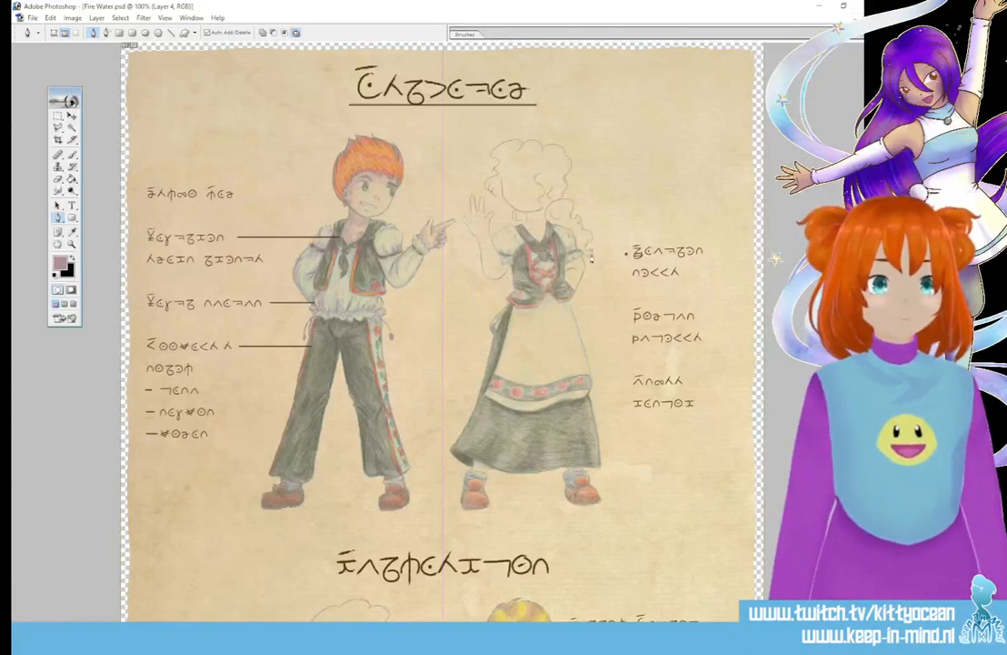
# Step: Add a horizontal pointer line from the girl's first label to her bodice by stroking a pen path with the brush, and delete the path
pyautogui.click(580, 253)
pyautogui.rightClick(603, 261)
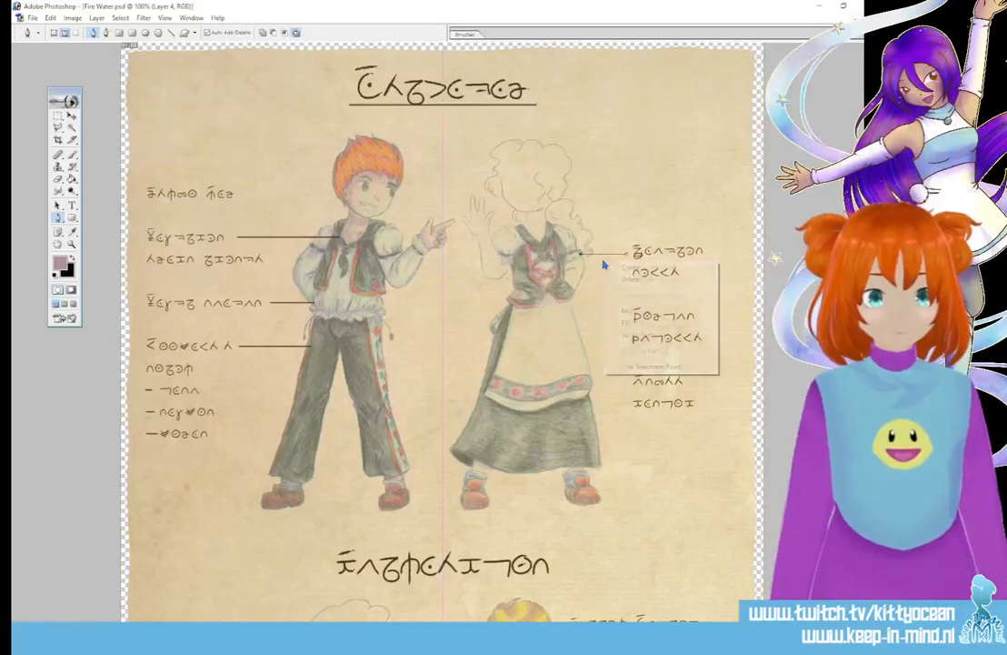
pyautogui.click(650, 333)
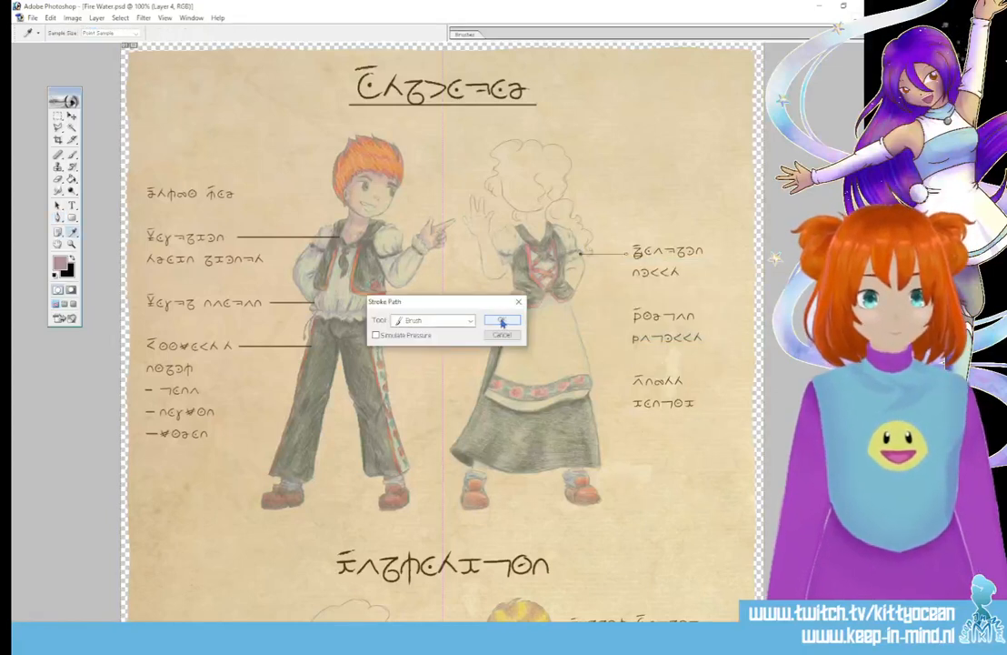
pyautogui.click(501, 323)
pyautogui.rightClick(604, 288)
pyautogui.click(648, 302)
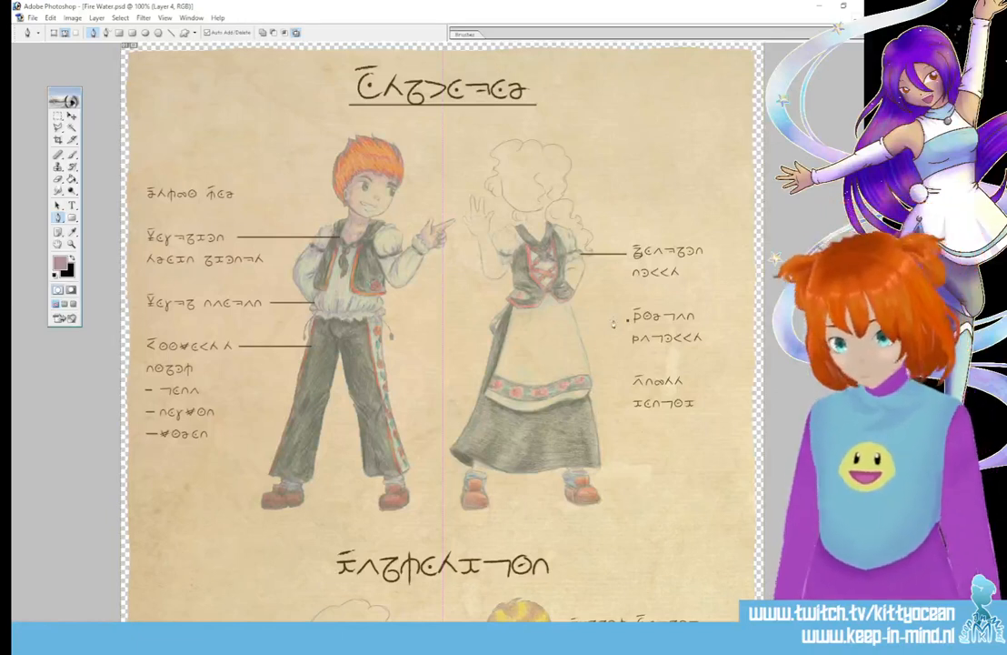
# Step: Stroke a bent pointer line from the girl's second label down to the patterned band of her apron, and delete its path
pyautogui.click(613, 321)
pyautogui.click(582, 378)
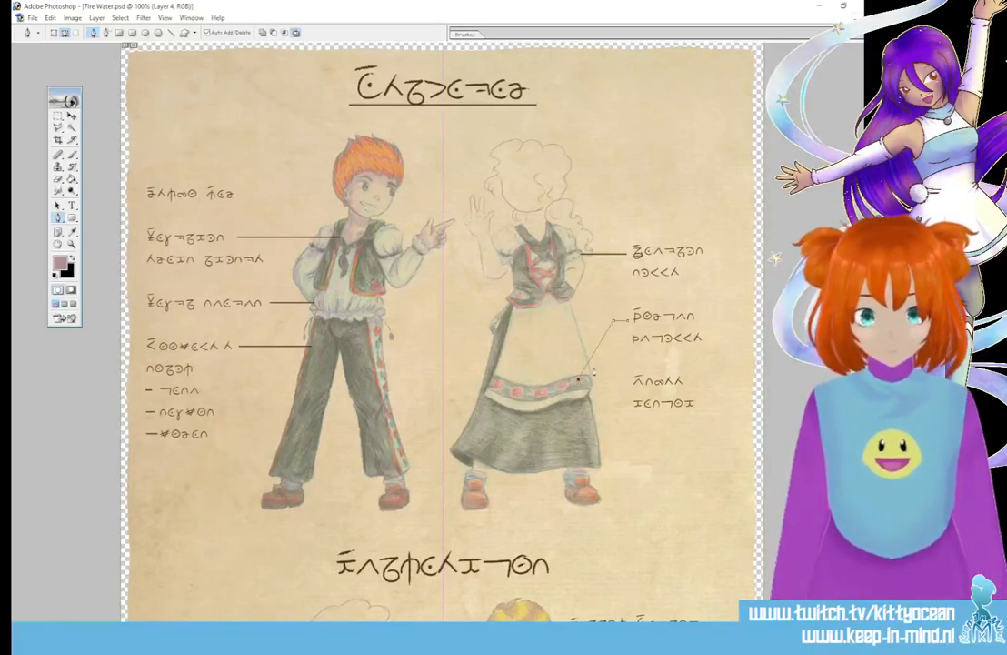
pyautogui.rightClick(600, 366)
pyautogui.click(636, 440)
pyautogui.click(499, 318)
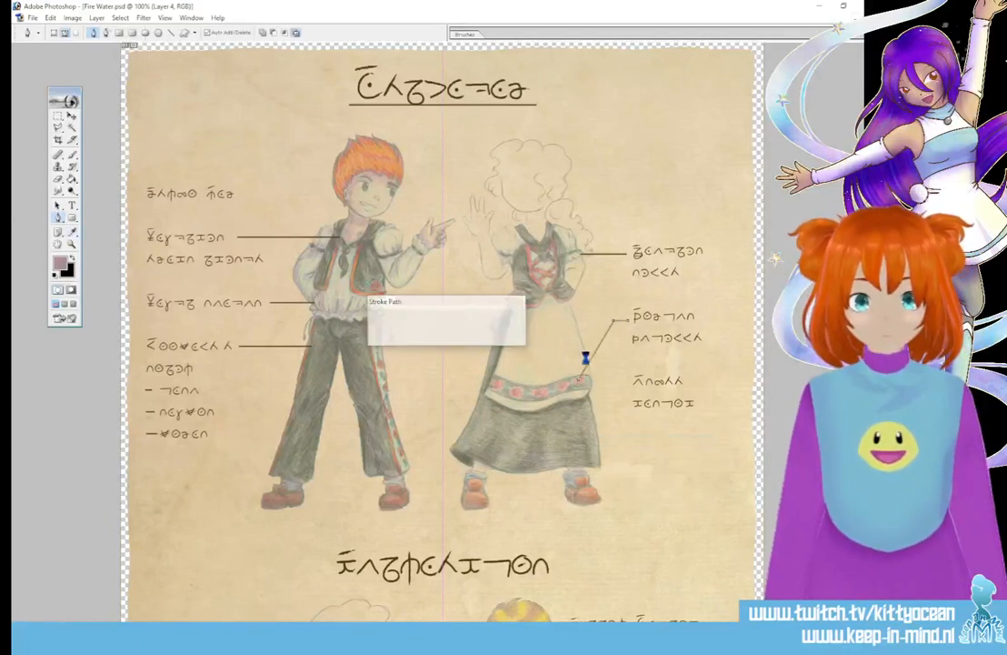
pyautogui.rightClick(596, 365)
pyautogui.click(636, 381)
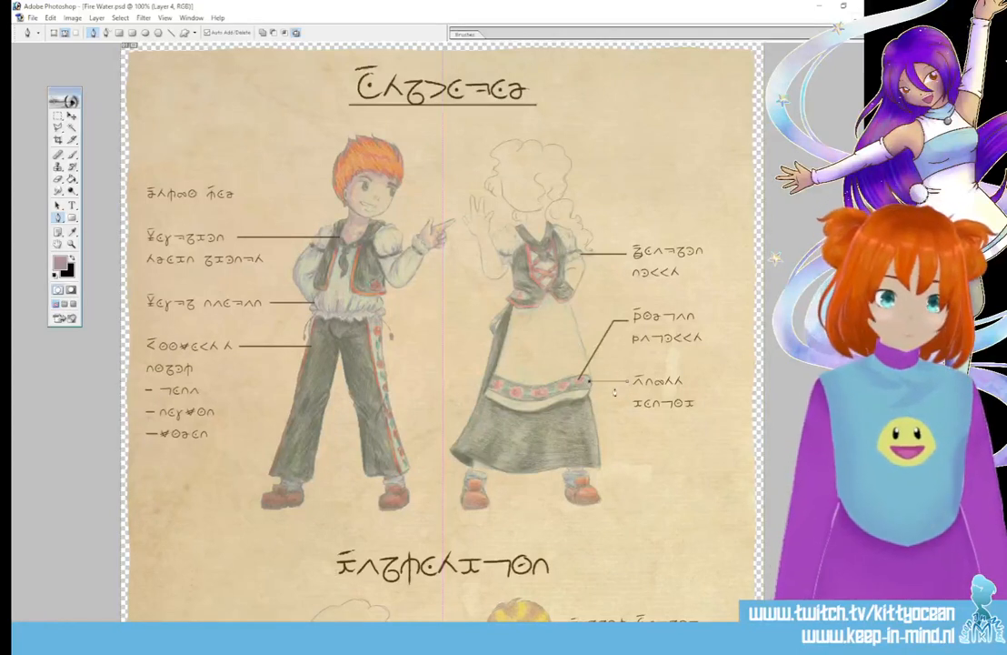
# Step: Stroke a short horizontal pointer line from the girl's third label to the edge of her apron band, and delete its path
pyautogui.rightClick(589, 385)
pyautogui.click(632, 454)
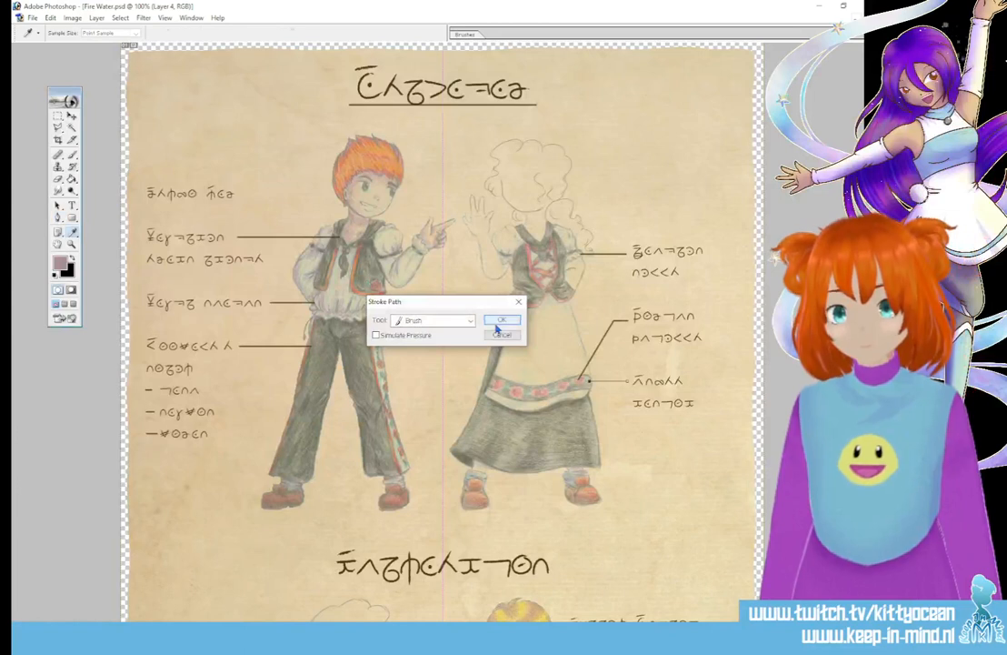
pyautogui.click(501, 320)
pyautogui.rightClick(589, 394)
pyautogui.click(637, 413)
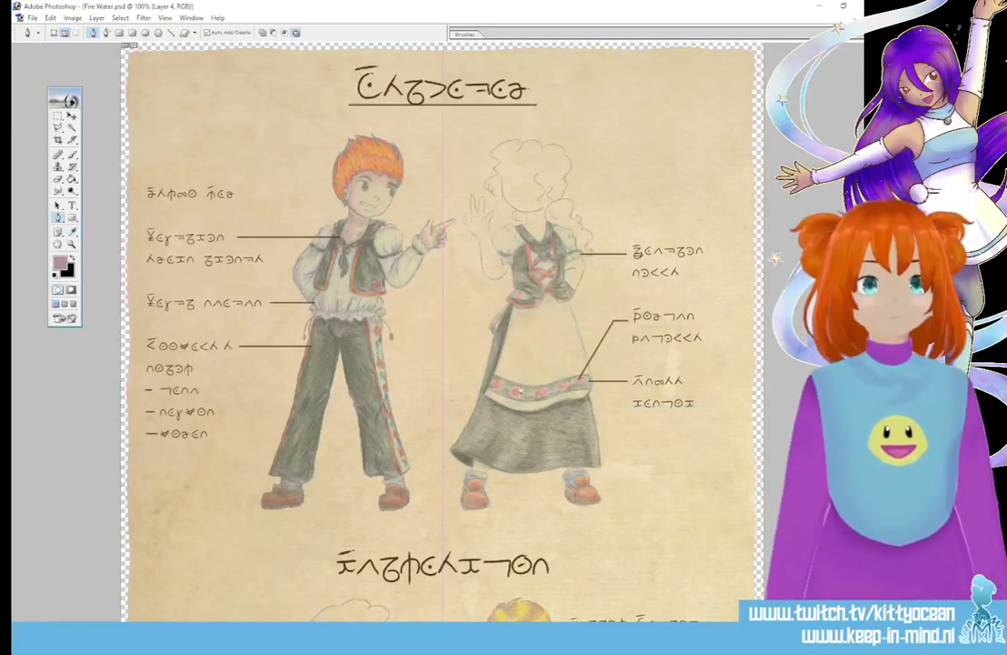
# Step: Underline the second section heading with a straight brush-stroked path spanning the heading's full width, and delete the path
pyautogui.scroll(-5, 480, 365)
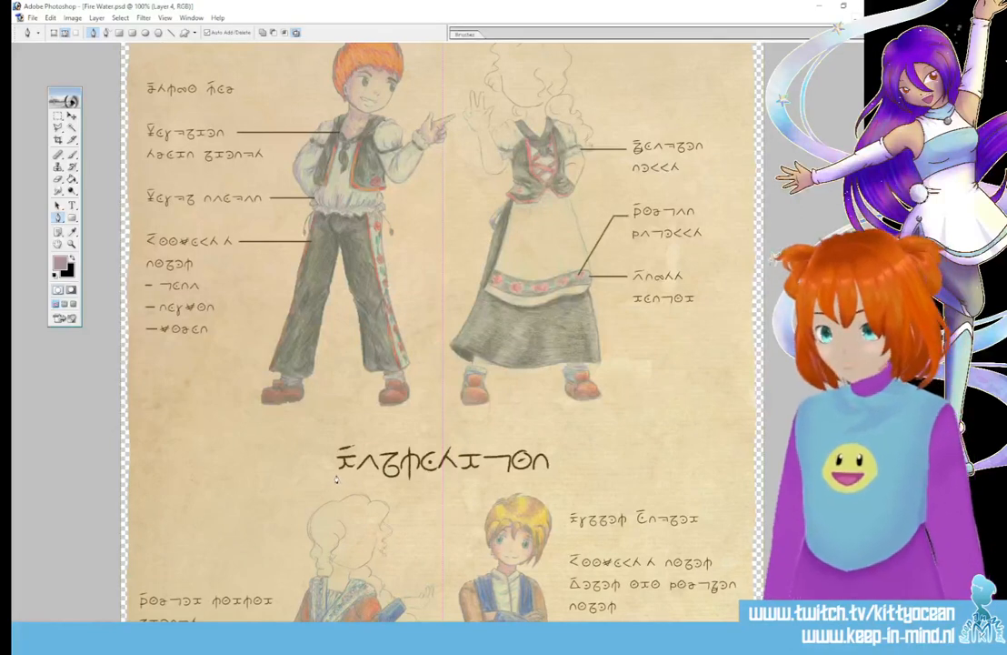
pyautogui.click(339, 475)
pyautogui.keyDown('shift'); pyautogui.click(551, 475); pyautogui.keyUp('shift')
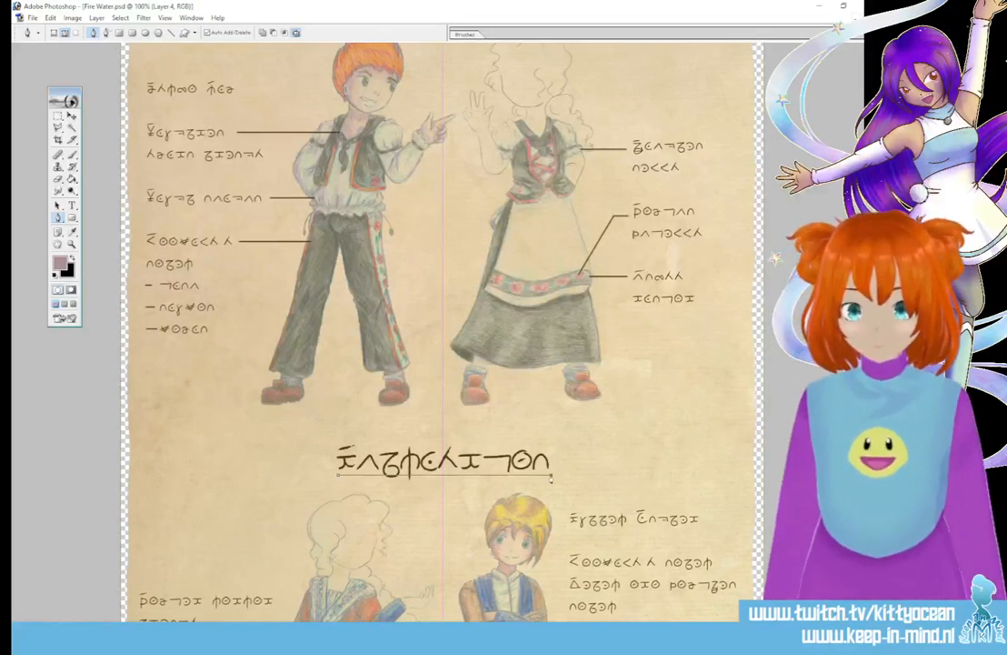
pyautogui.rightClick(441, 416)
pyautogui.click(491, 497)
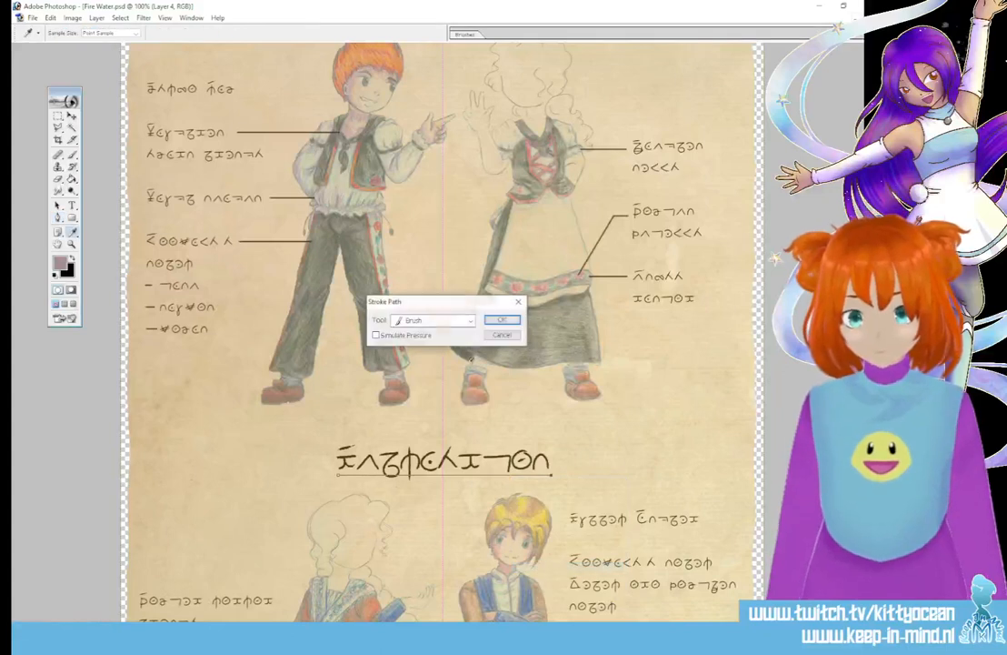
pyautogui.click(501, 320)
pyautogui.rightClick(421, 364)
pyautogui.click(454, 380)
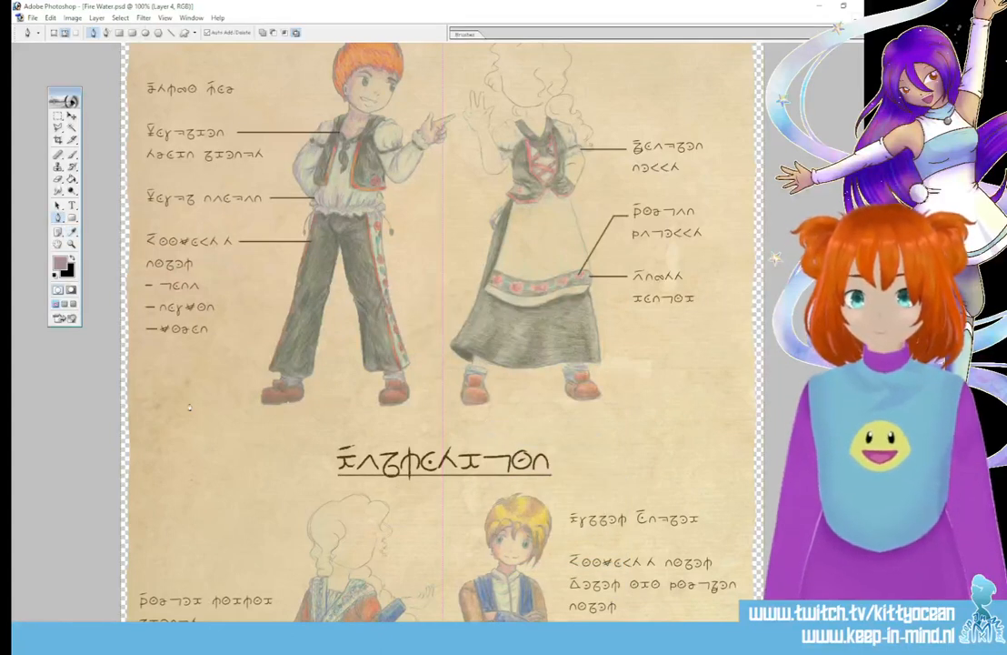
# Step: Select only the second heading's underline and nudge it slightly left to centre it beneath the heading
pyautogui.click(57, 115)
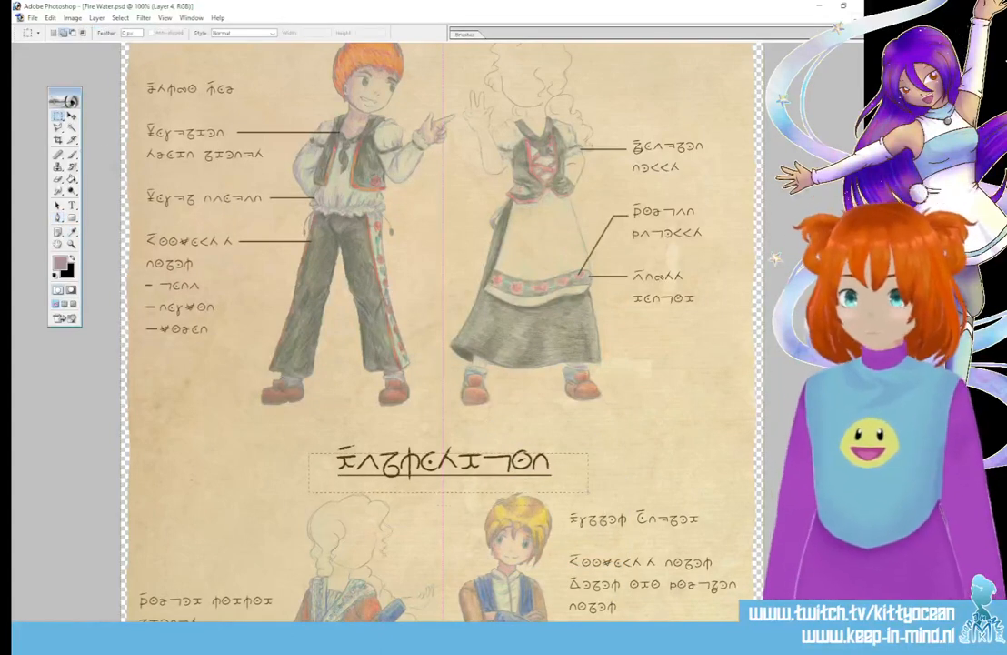
pyautogui.click(72, 115)
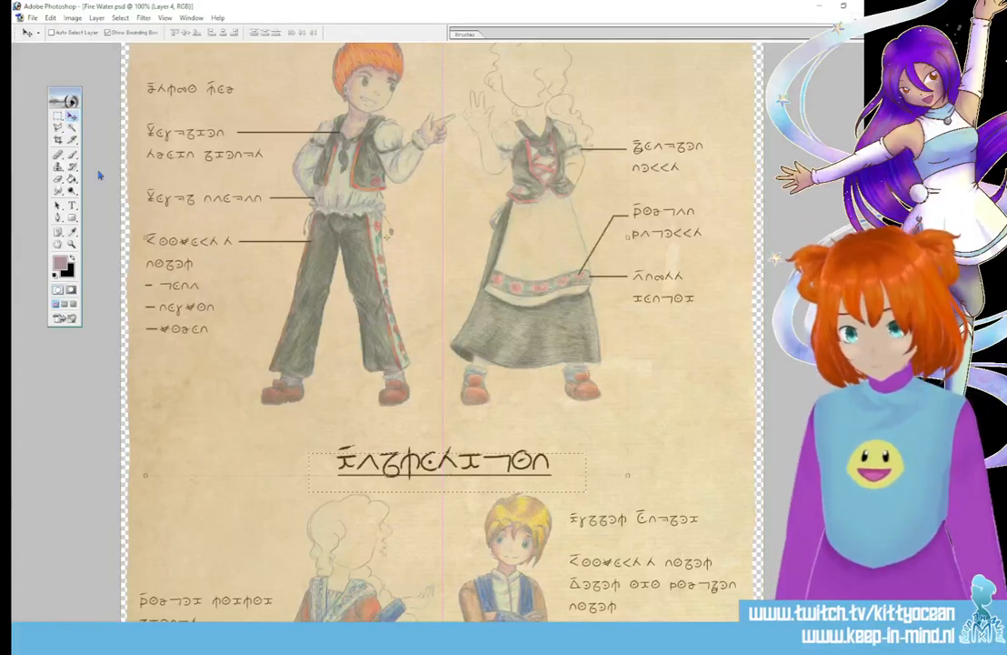
pyautogui.click(57, 116)
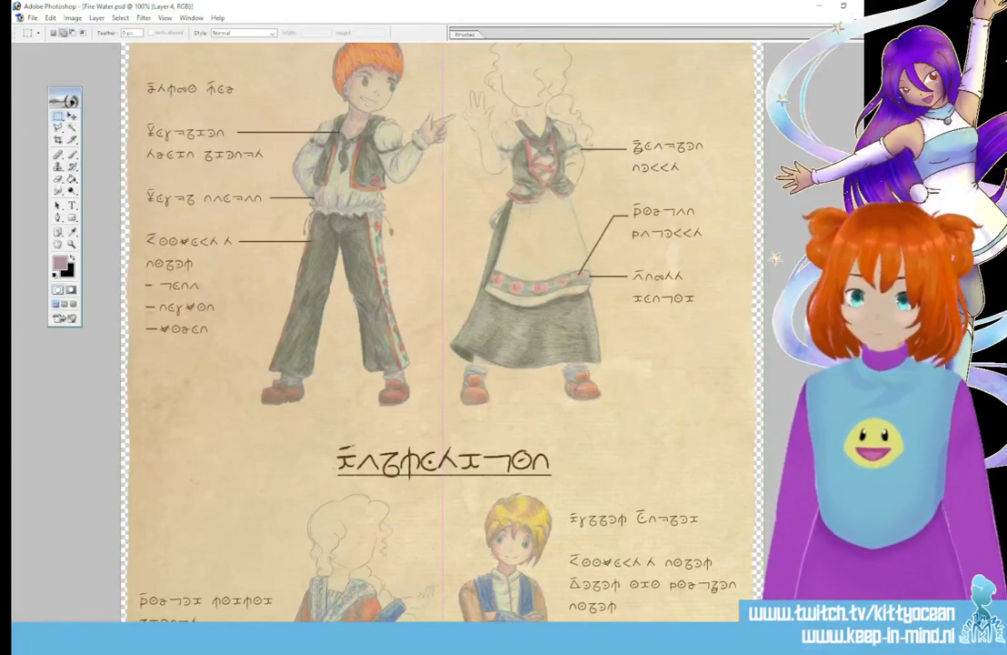
pyautogui.moveTo(560, 488); pyautogui.dragTo(553, 482)
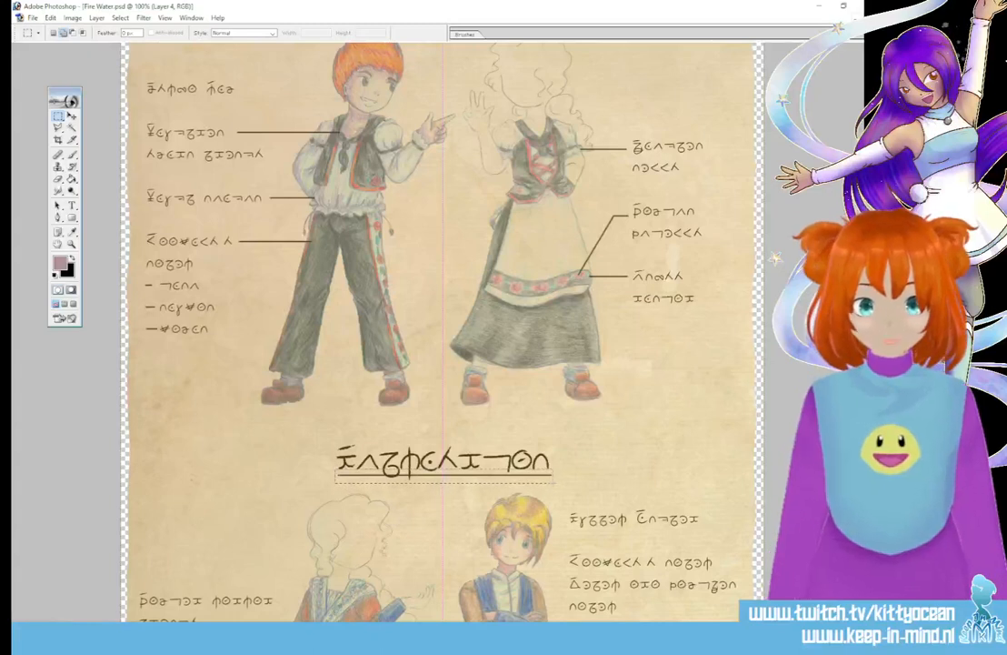
pyautogui.click(71, 116)
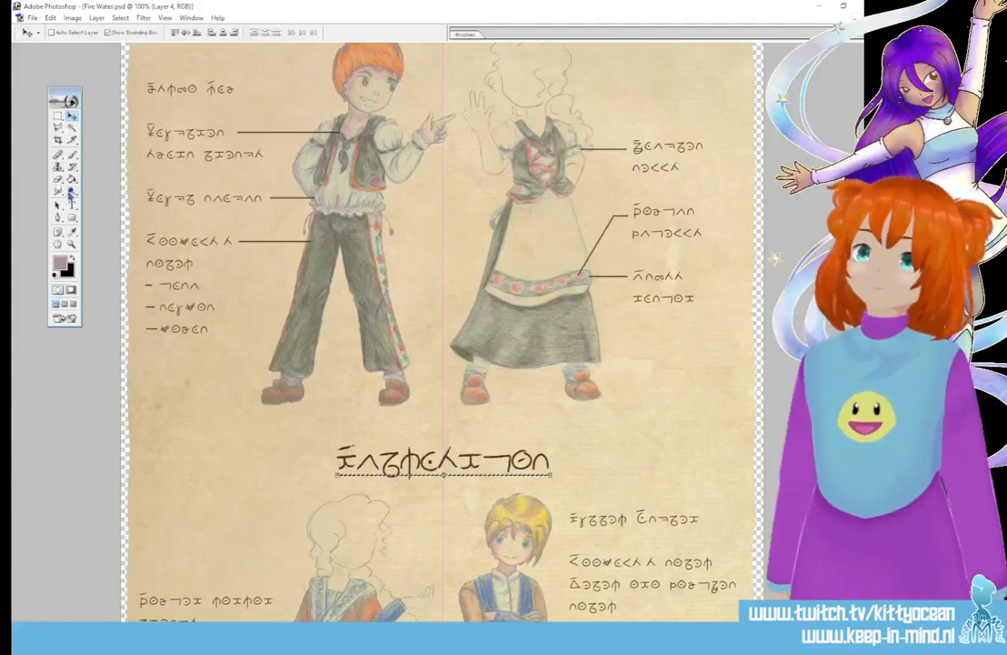
# Step: Stroke a short slanted pointer line from the blond boy's second label to the shoulder edge of his blue vest, and delete its path
pyautogui.click(59, 206)
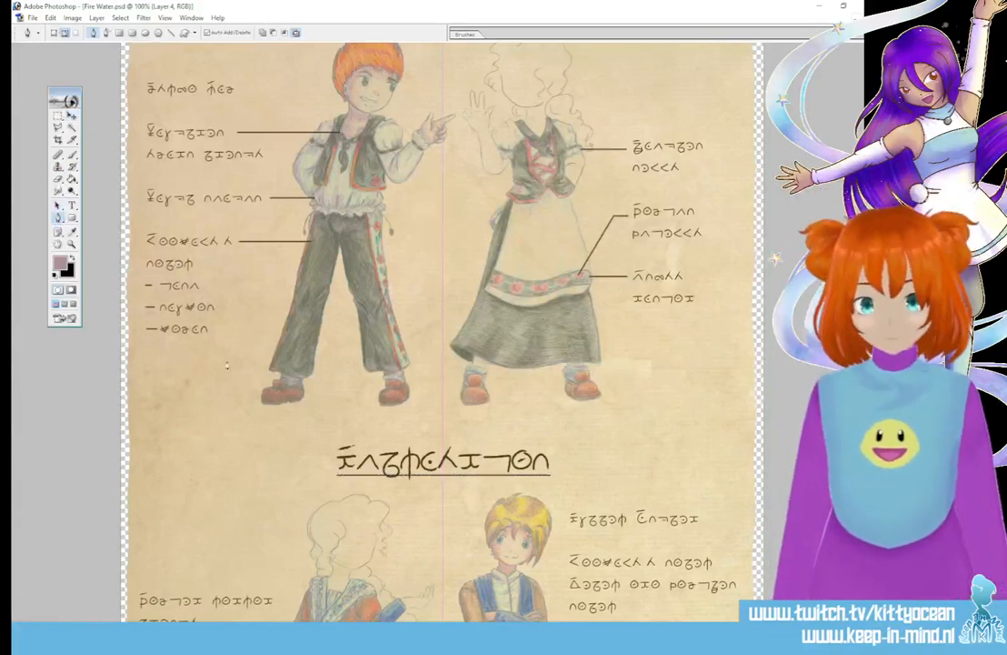
pyautogui.scroll(-5, 226, 365)
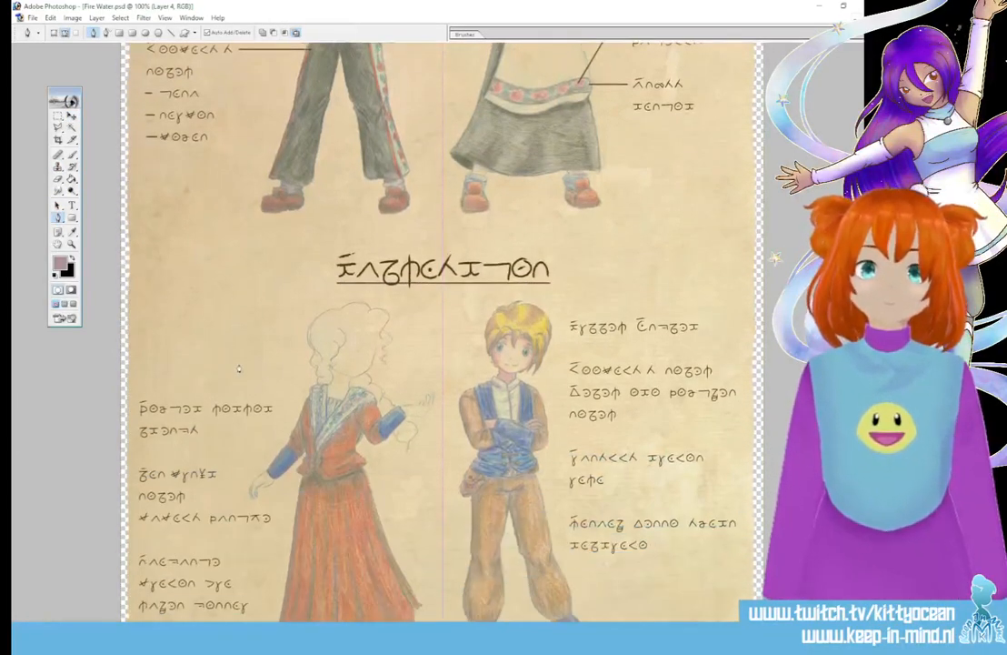
pyautogui.scroll(-2, 238, 368)
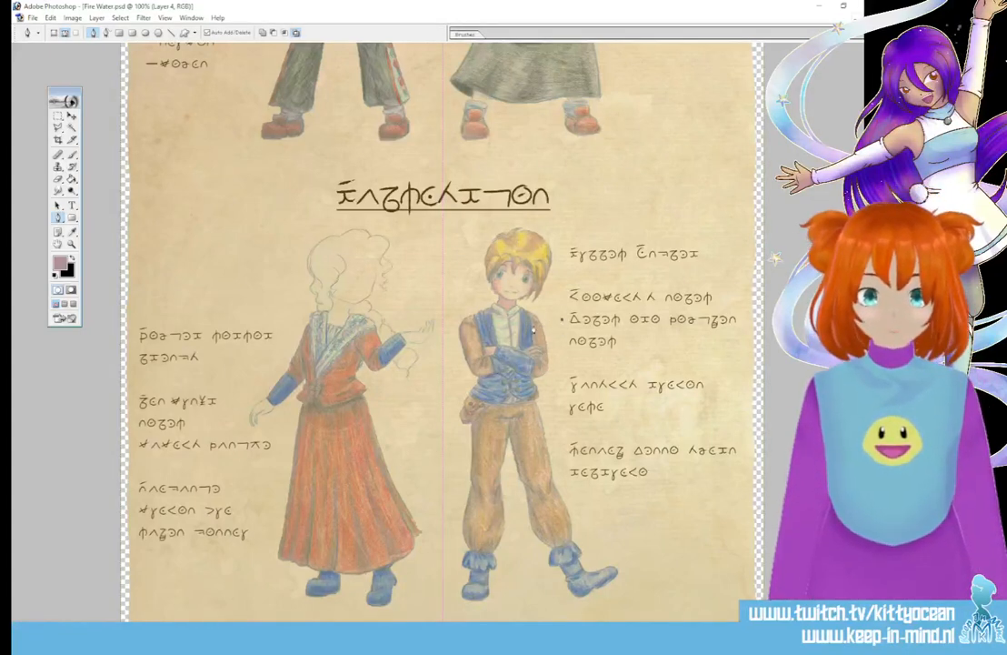
pyautogui.rightClick(538, 333)
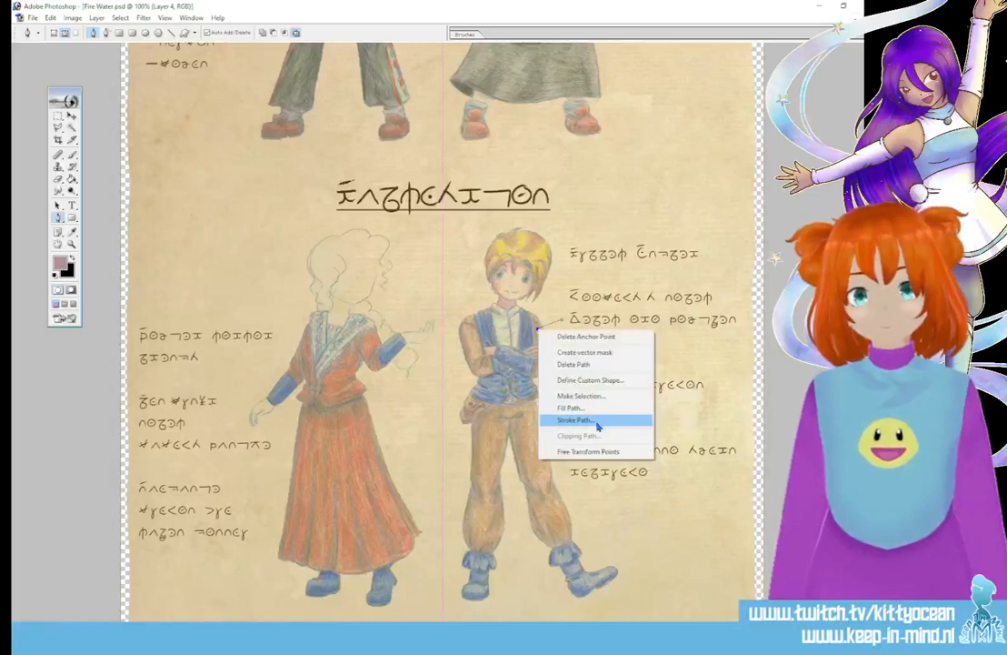
pyautogui.click(569, 418)
pyautogui.press('Return')
pyautogui.rightClick(576, 350)
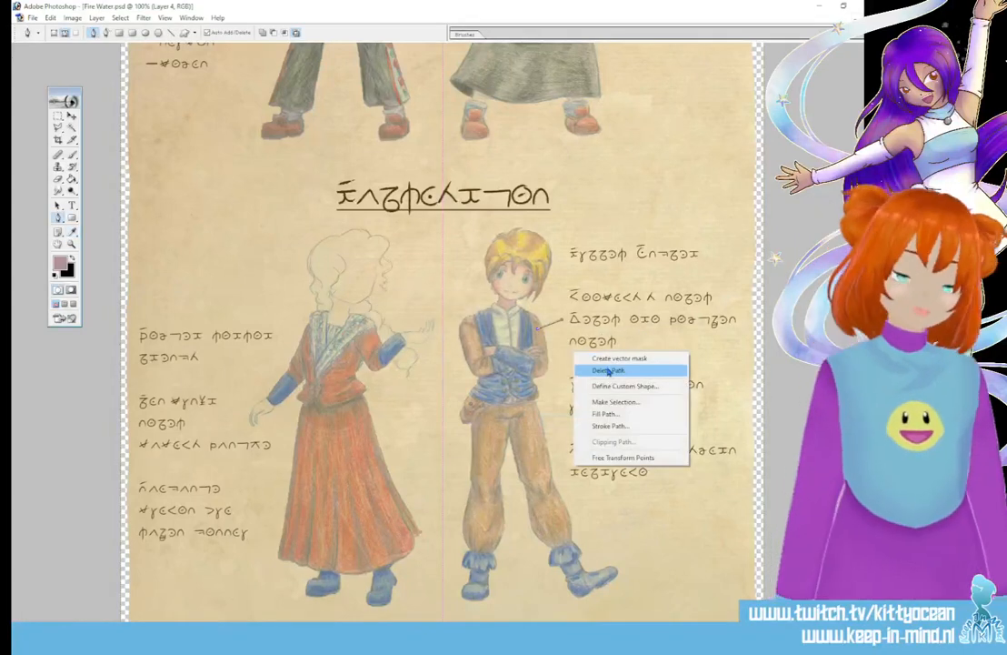
pyautogui.click(602, 366)
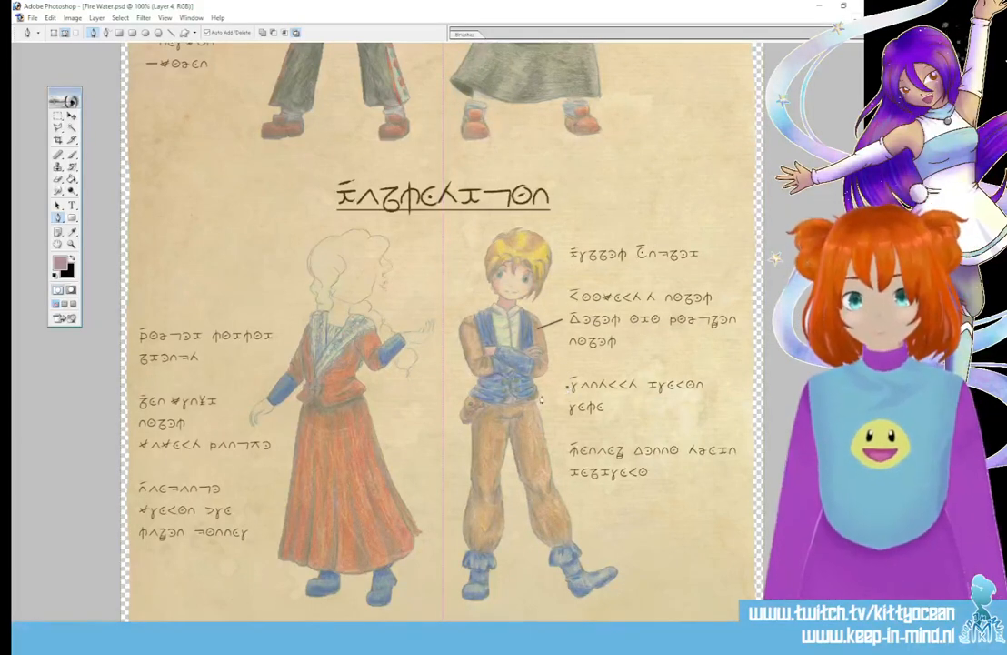
# Step: Stroke a horizontal pointer line from the blond boy's third label to the lower part of his blue vest, and delete its path
pyautogui.click(532, 386)
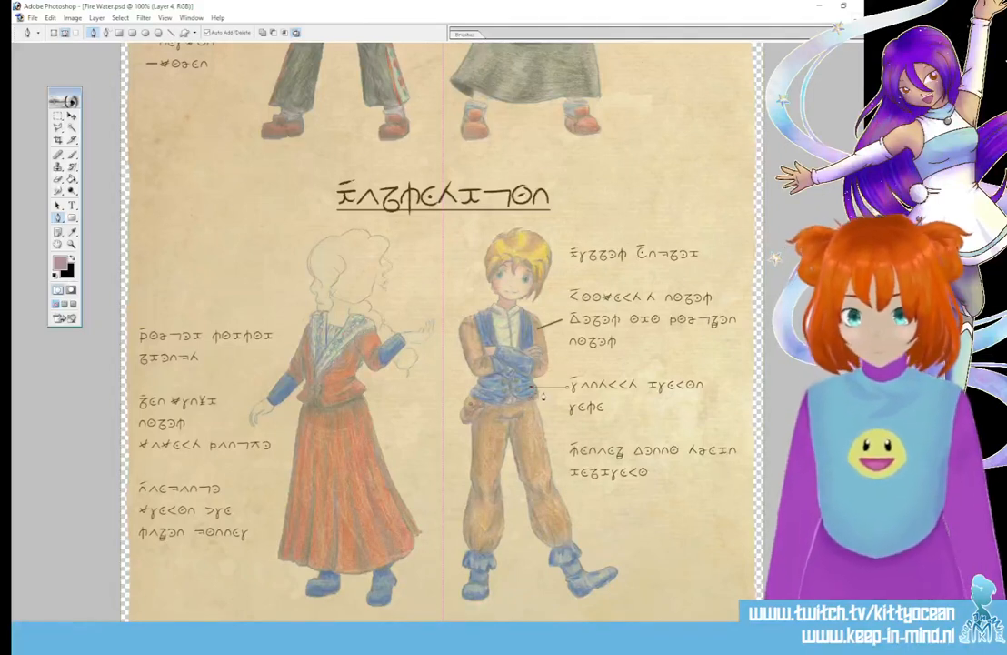
pyautogui.rightClick(470, 337)
pyautogui.click(514, 406)
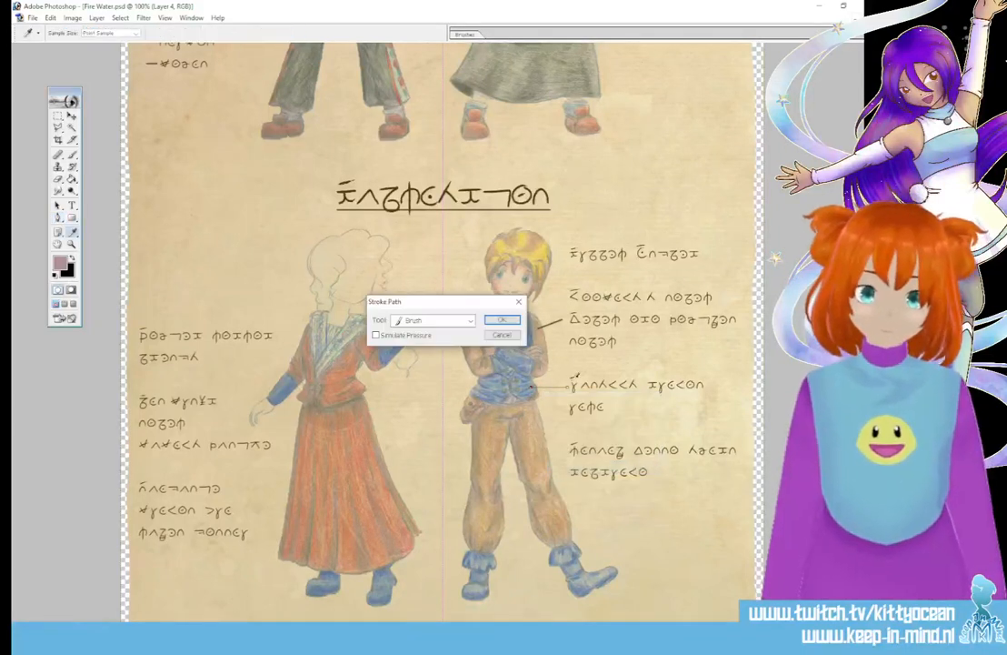
pyautogui.click(503, 320)
pyautogui.rightClick(568, 362)
pyautogui.click(584, 381)
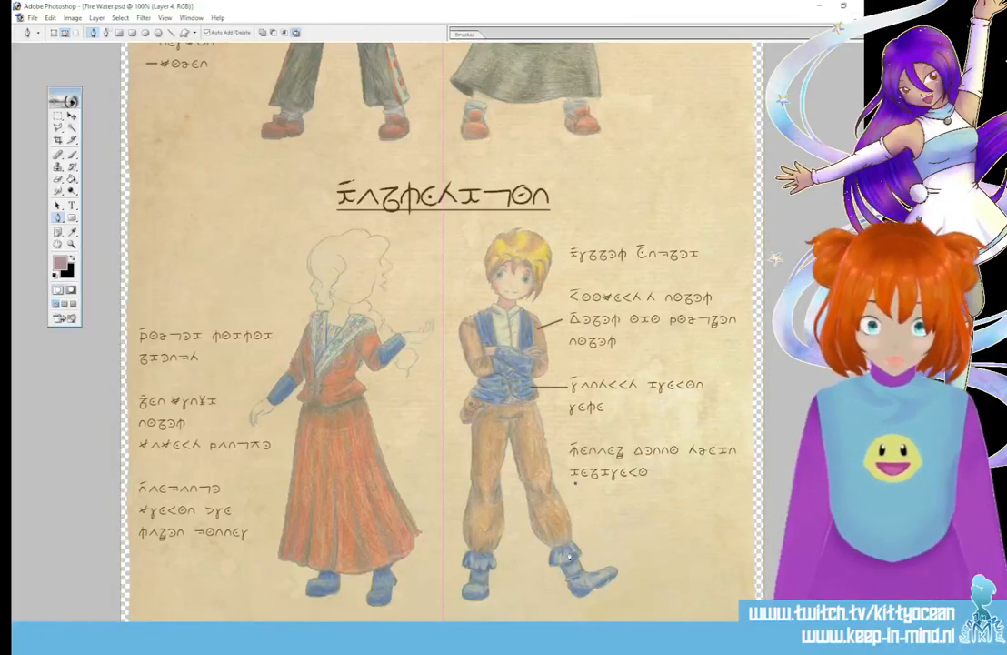
# Step: Stroke a pointer line running down from the blond boy's last label and bending to the top of his boot, and delete its path
pyautogui.click(569, 547)
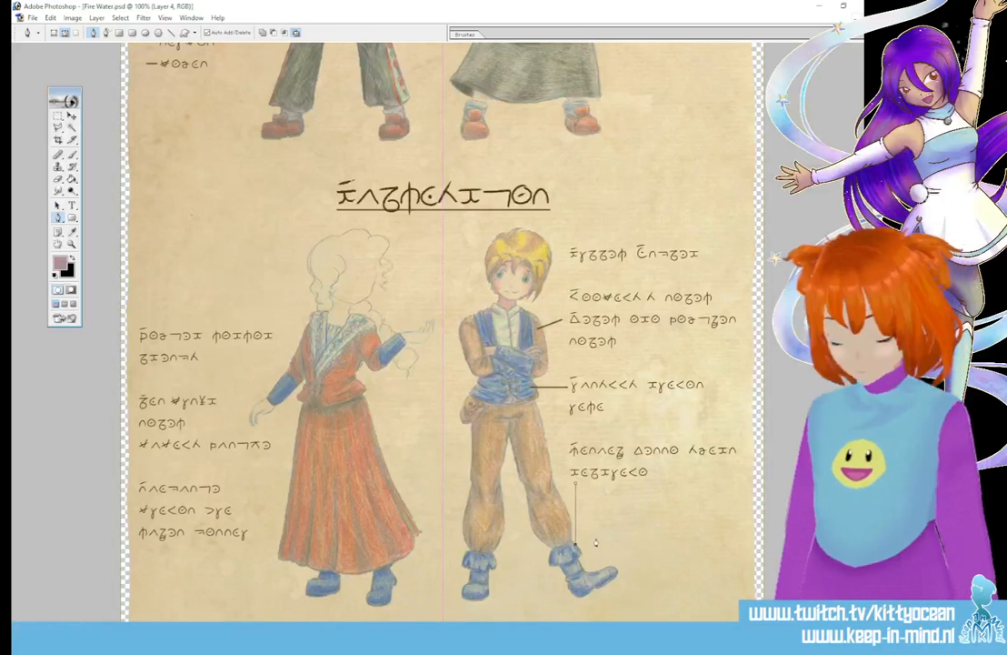
pyautogui.hotkey('ctrl', 'z')
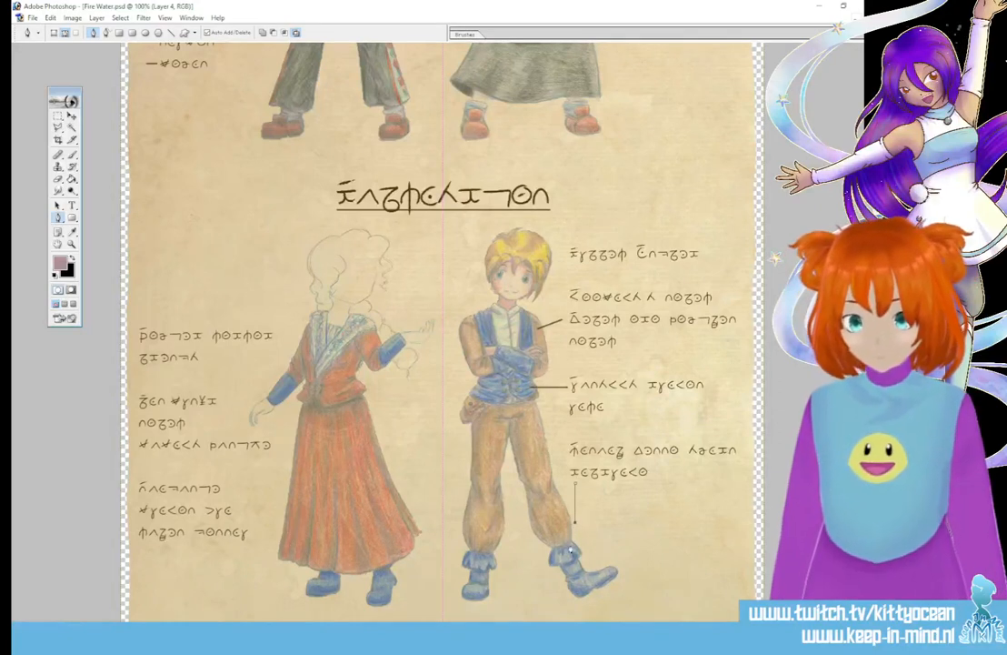
pyautogui.rightClick(586, 540)
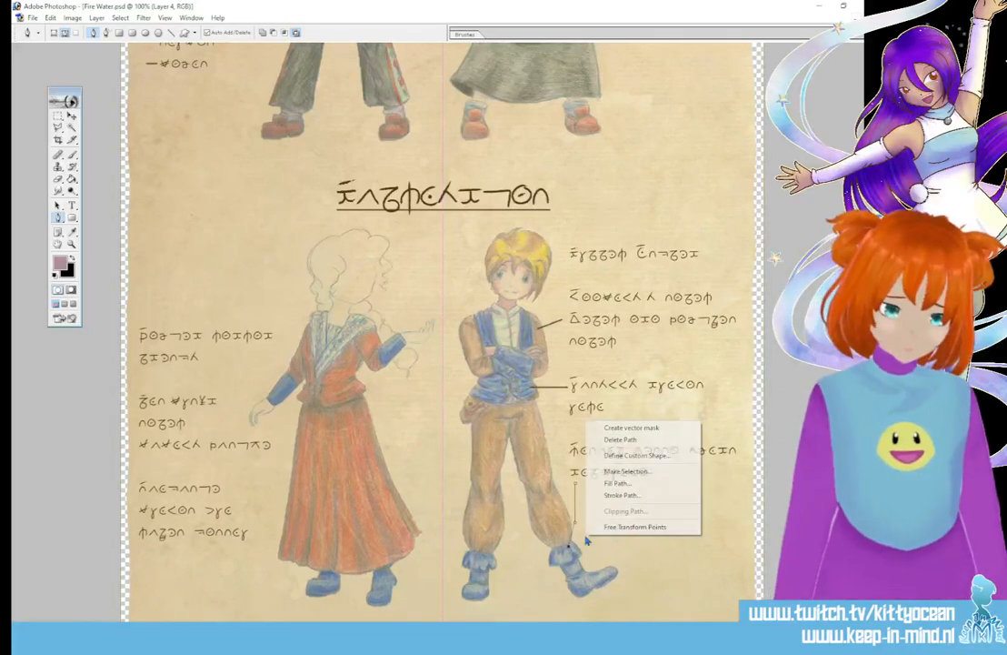
pyautogui.click(621, 495)
pyautogui.click(505, 324)
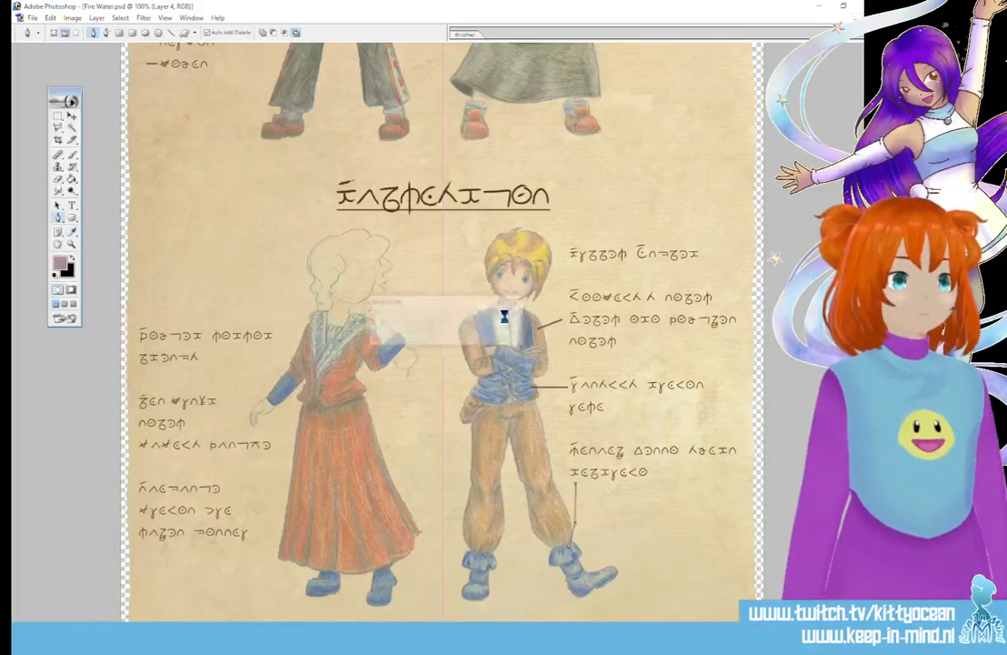
pyautogui.rightClick(609, 484)
pyautogui.click(639, 501)
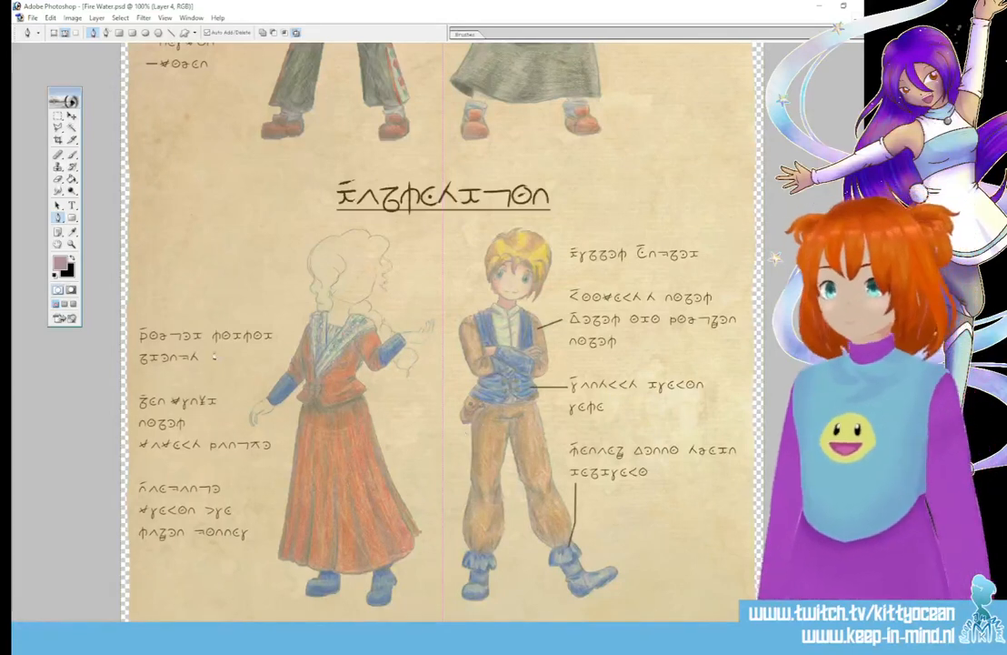
# Step: Stroke a horizontal pointer line from the first label of the woman in the red skirt to her collar, and delete its path
pyautogui.rightClick(322, 339)
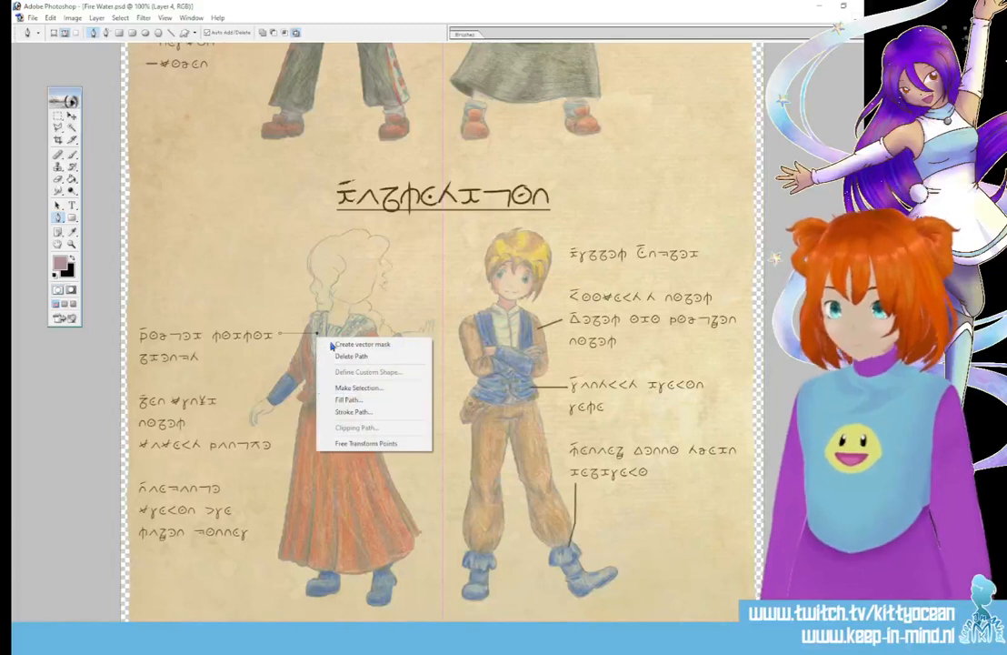
pyautogui.click(356, 410)
pyautogui.click(501, 319)
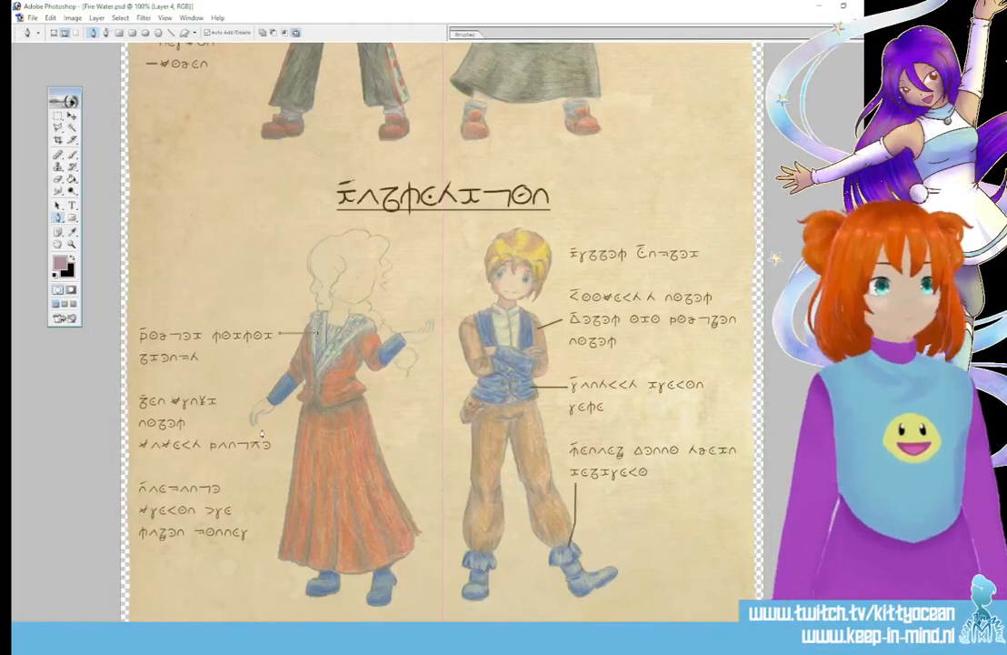
pyautogui.rightClick(259, 422)
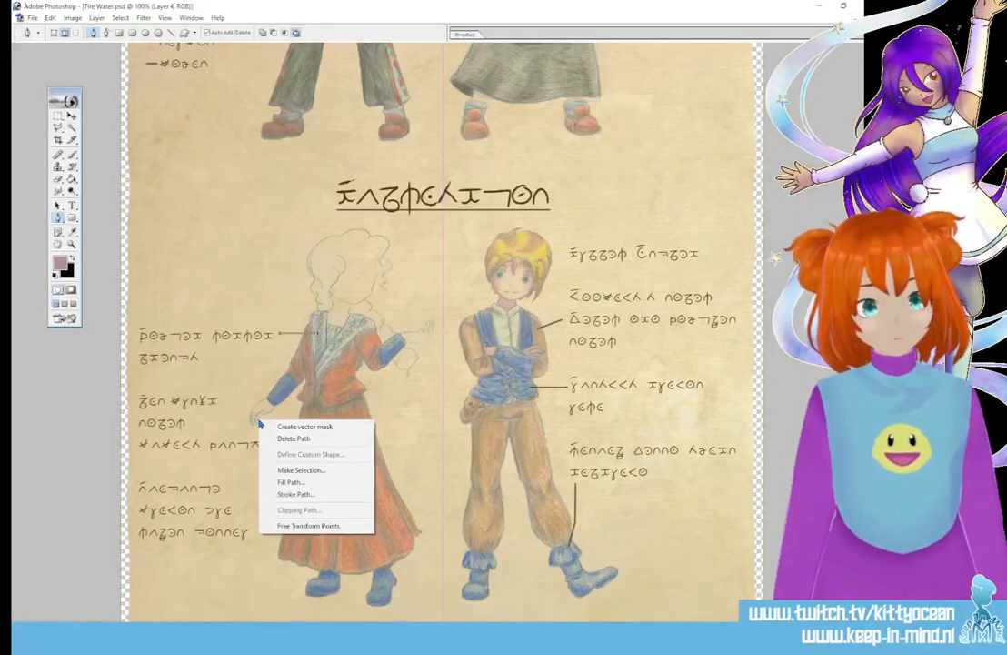
pyautogui.click(289, 439)
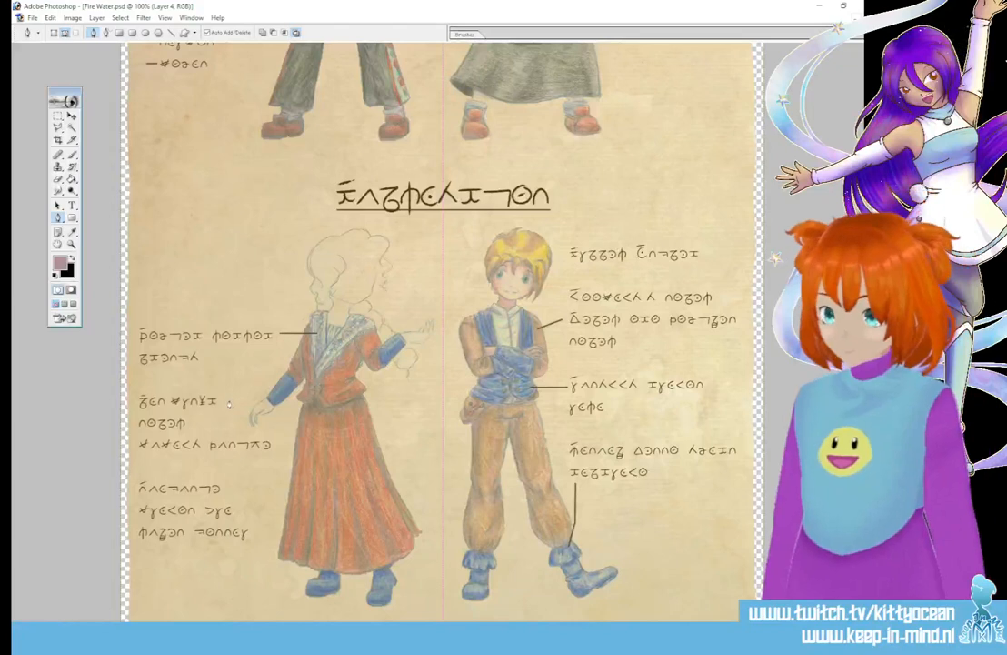
# Step: Stroke a horizontal pointer line from the second label of the woman in the red skirt to her blue cuff, and delete its path
pyautogui.click(290, 400)
pyautogui.rightClick(292, 400)
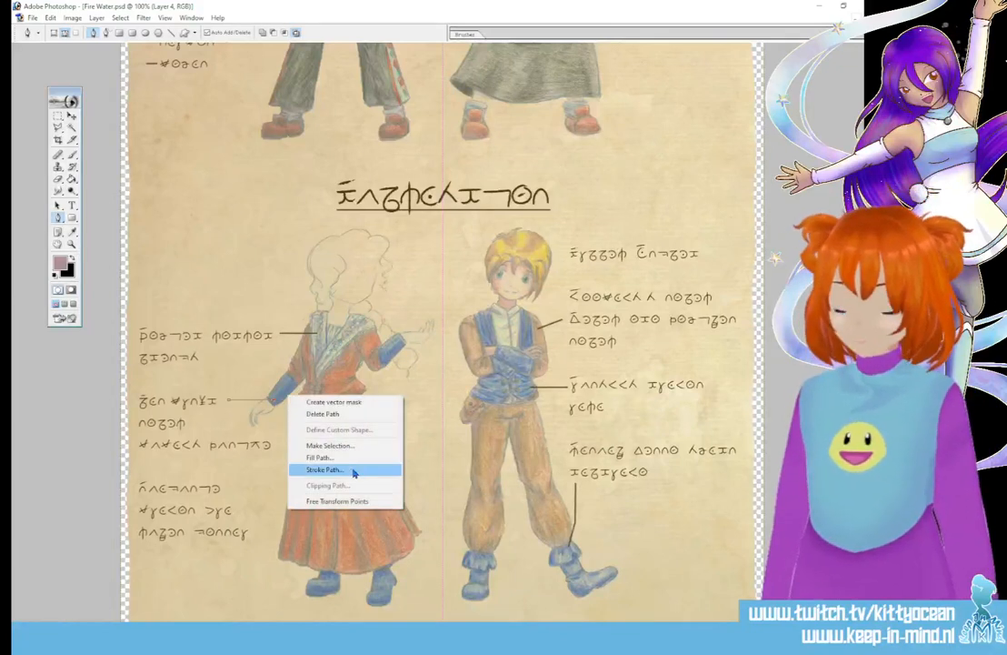
pyautogui.click(324, 469)
pyautogui.click(498, 317)
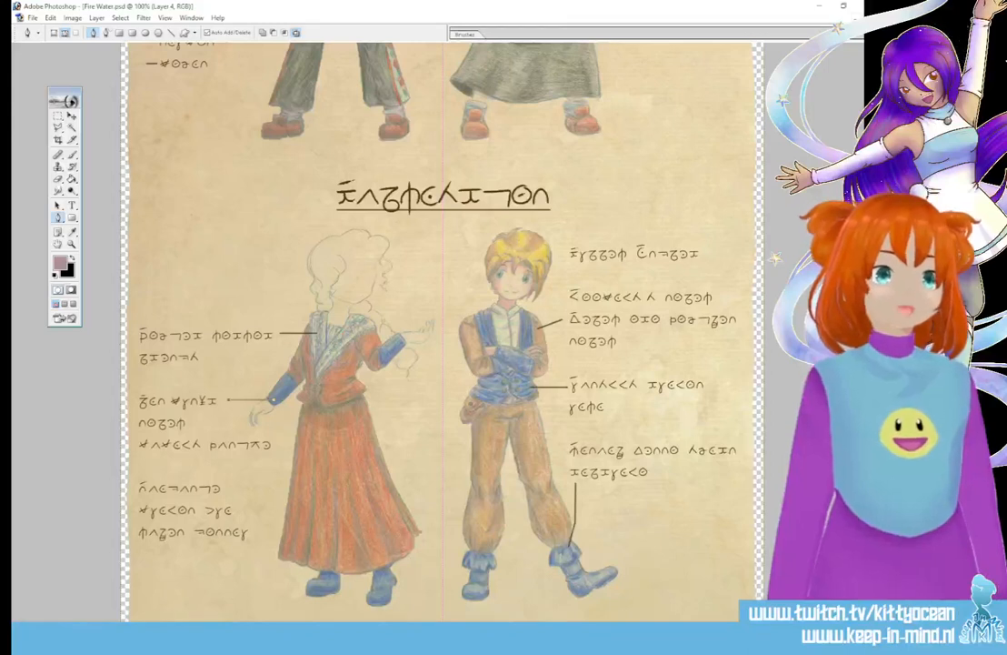
pyautogui.click(247, 504)
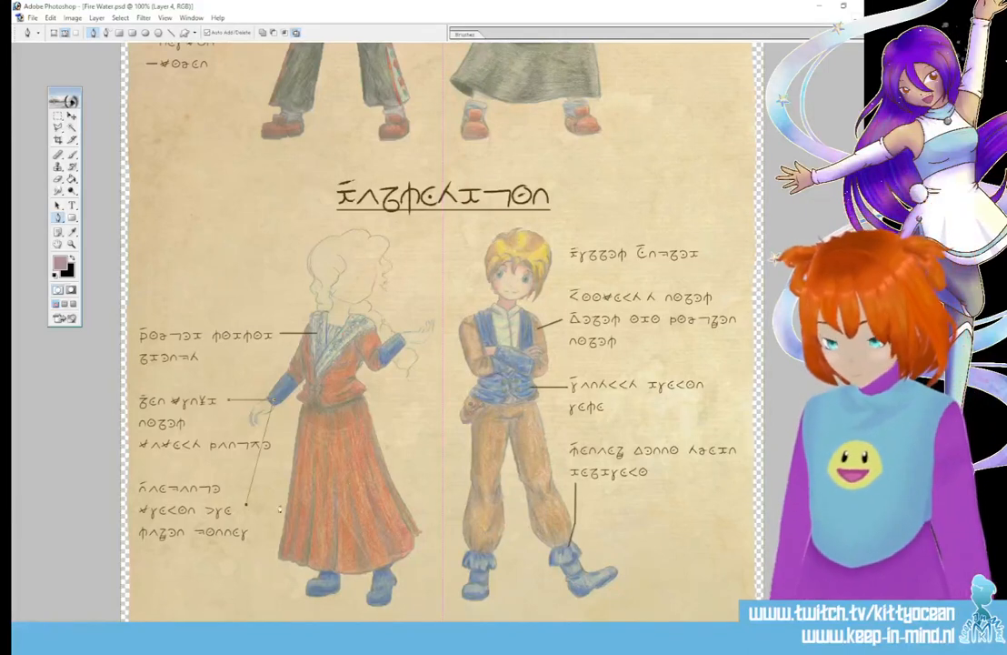
pyautogui.rightClick(232, 454)
pyautogui.click(272, 473)
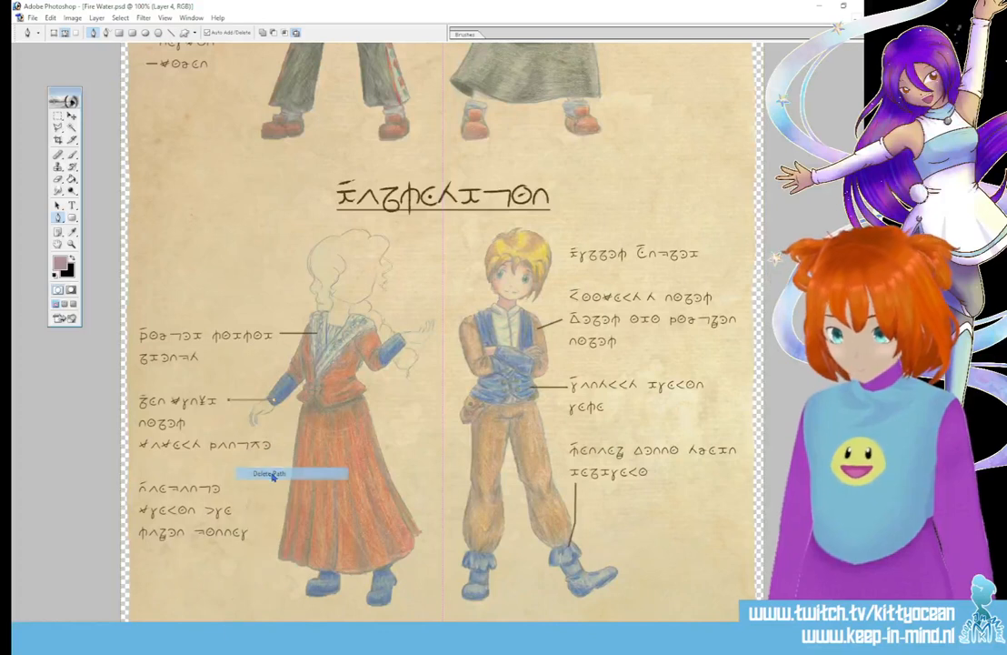
# Step: Stroke a horizontal pointer line from the last label of the woman in the red skirt to the edge of her skirt, and delete its path
pyautogui.click(291, 504)
pyautogui.rightClick(291, 505)
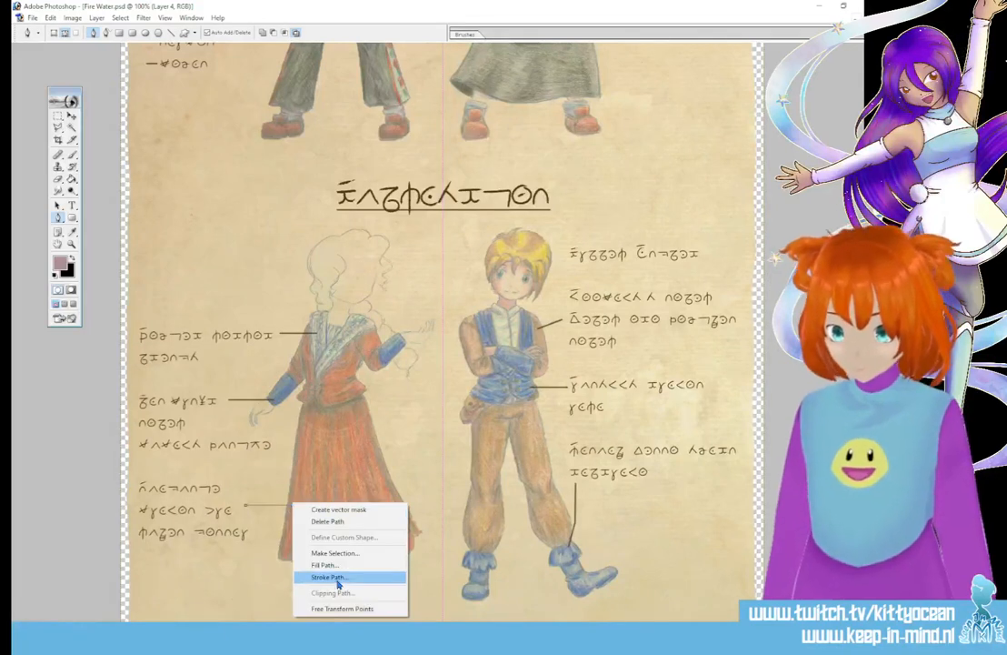
pyautogui.click(329, 577)
pyautogui.click(504, 319)
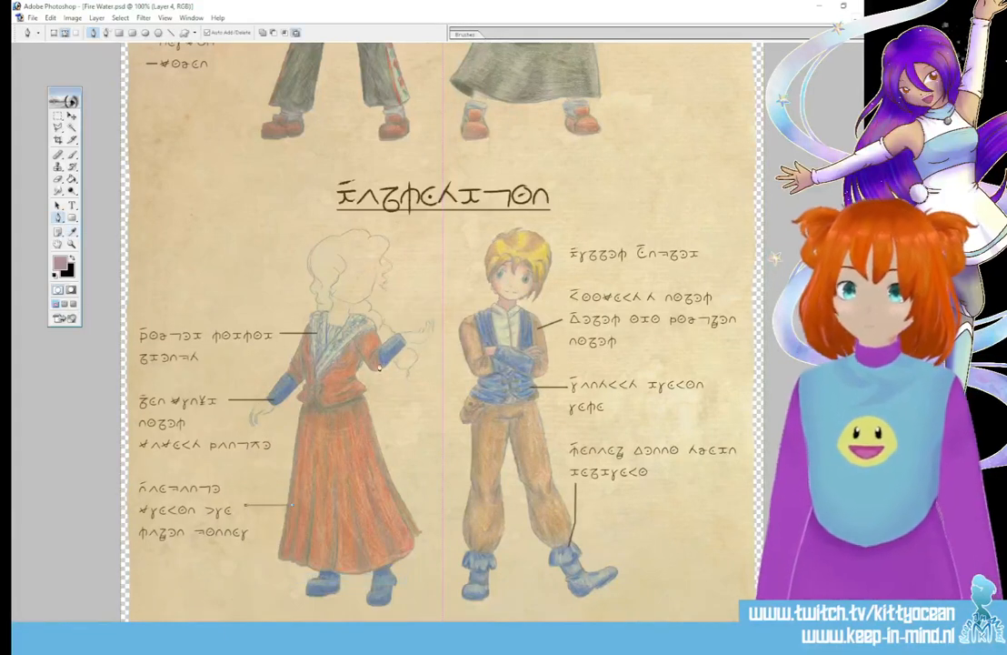
pyautogui.rightClick(381, 365)
pyautogui.click(433, 385)
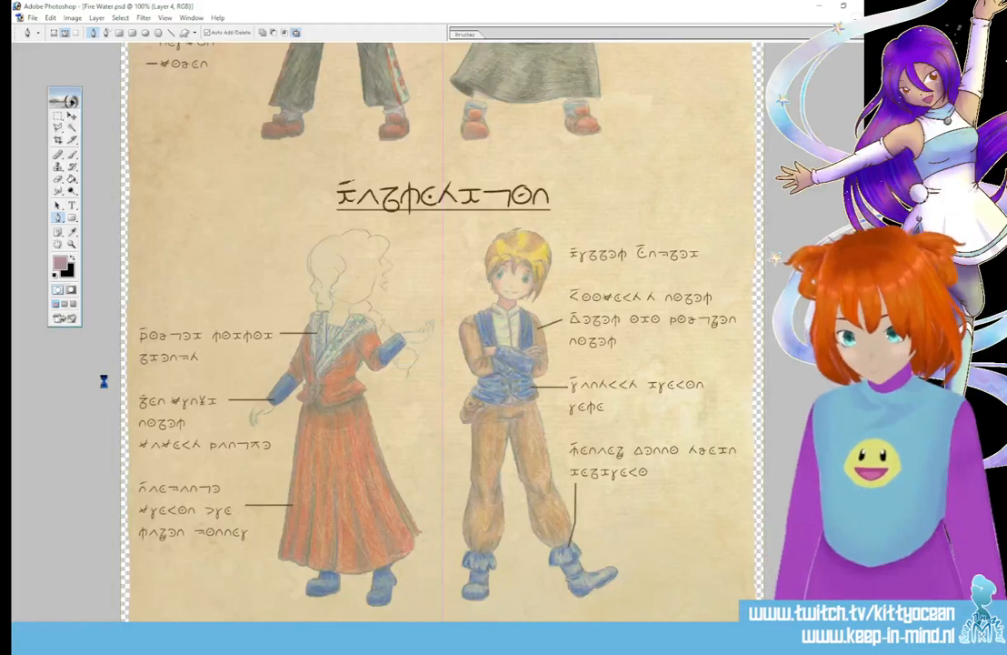
# Step: Paint a small round dot at the figure end of each pointer line on all four figures with the 9 px brush
pyautogui.click(72, 154)
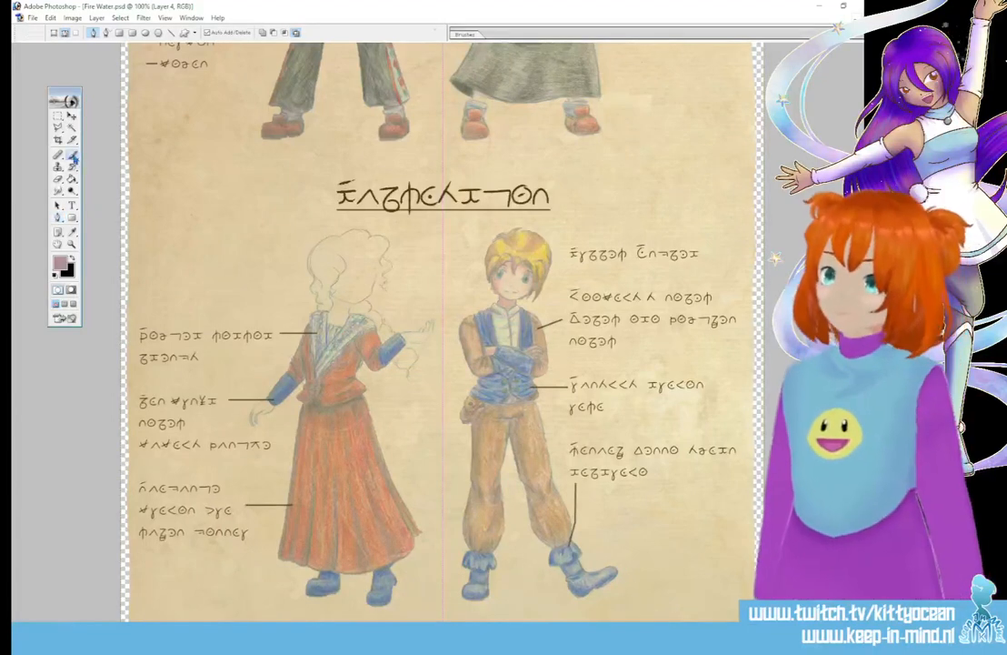
pyautogui.click(463, 34)
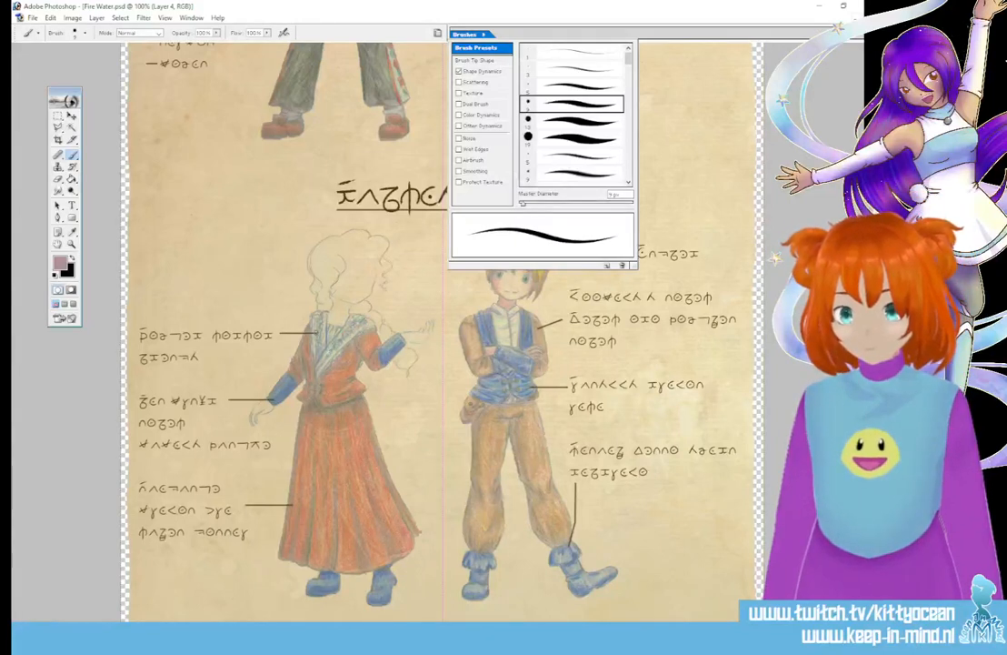
pyautogui.click(317, 333)
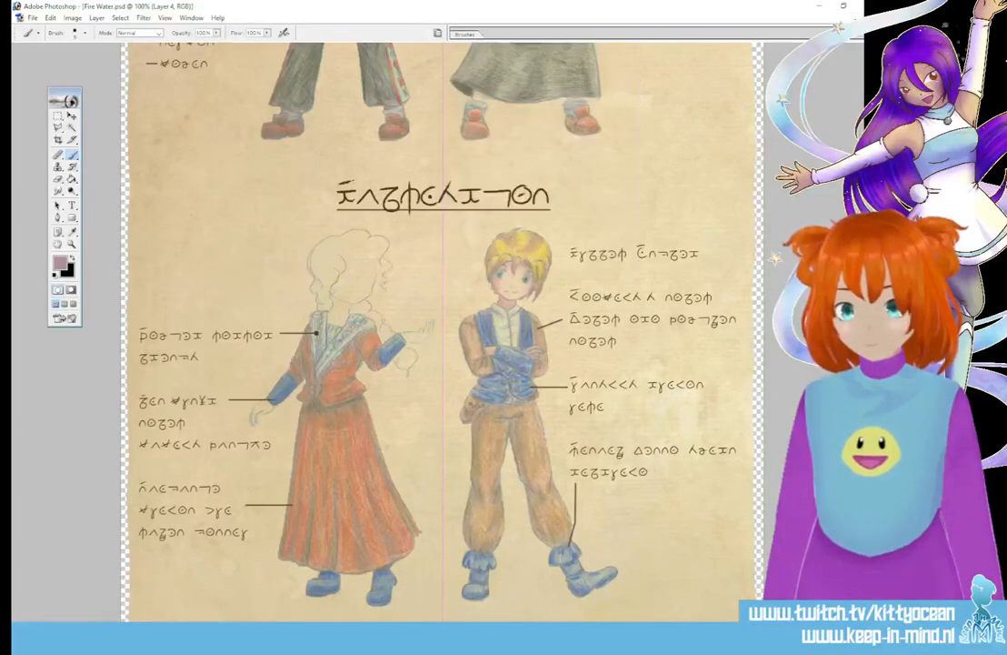
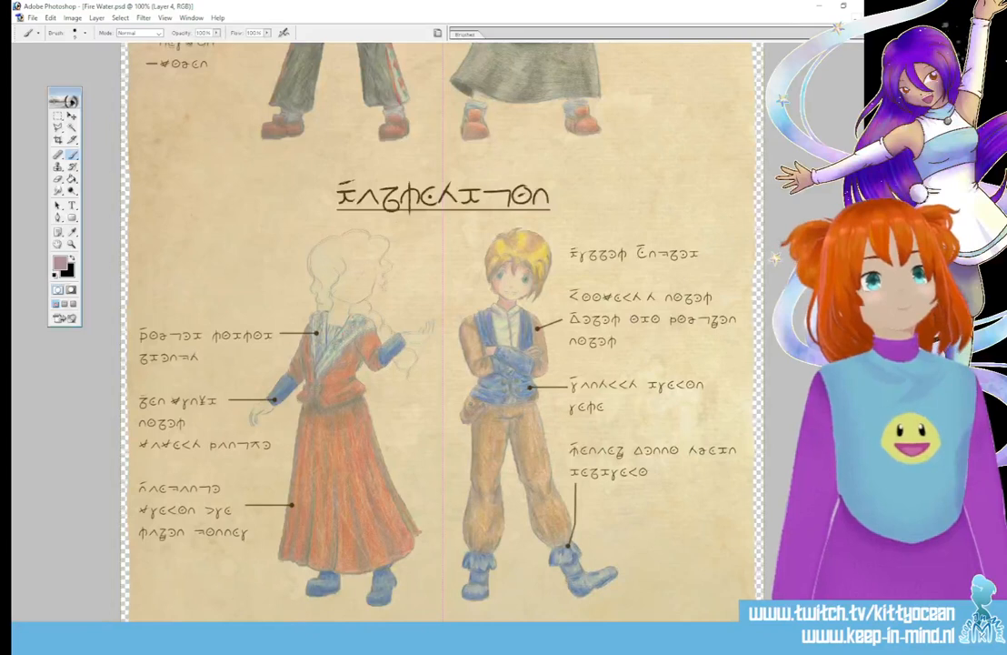
pyautogui.scroll(5, 441, 327)
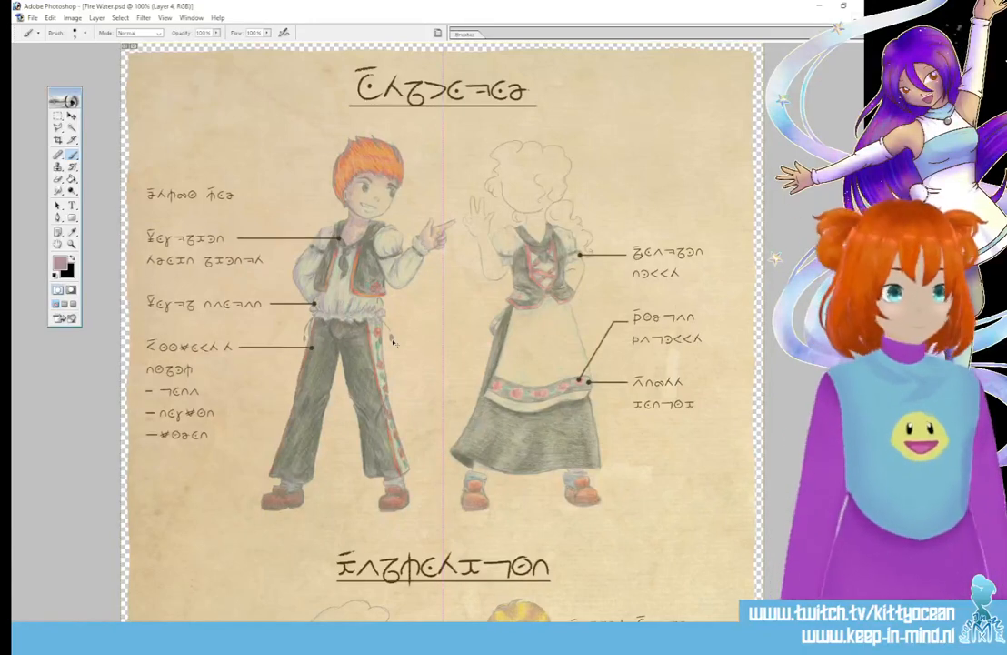
pyautogui.hotkey('ctrl', '-')
pyautogui.hotkey('ctrl', '-')
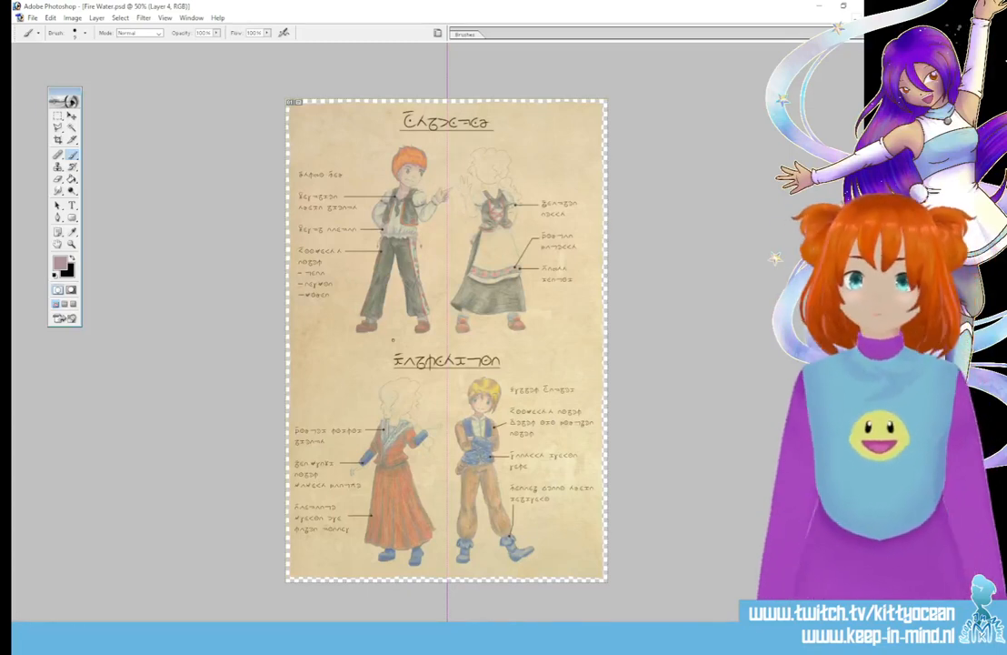
pyautogui.click(32, 17)
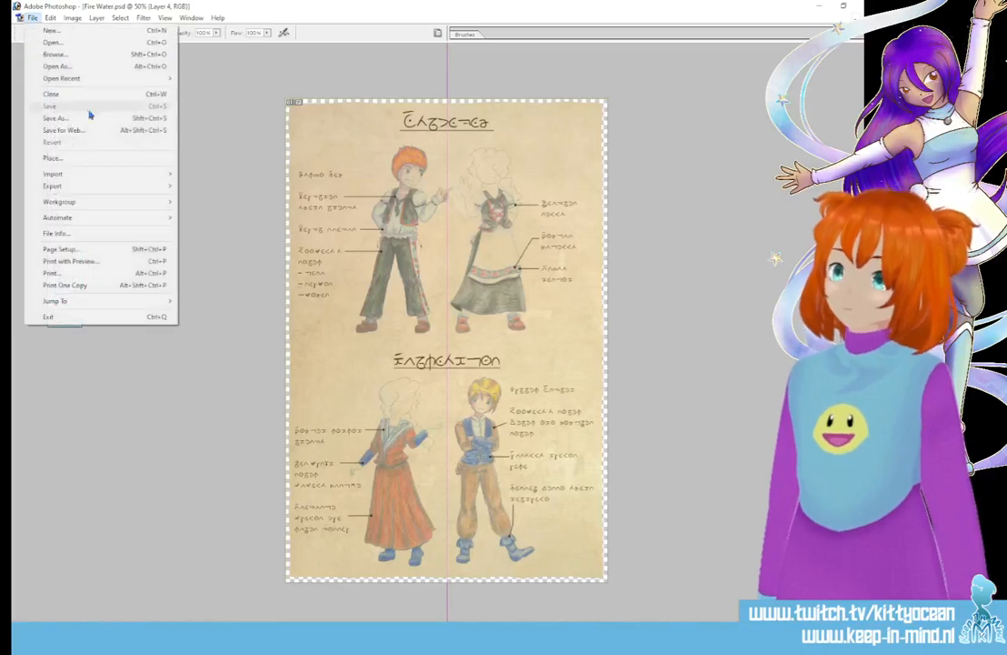
pyautogui.click(73, 130)
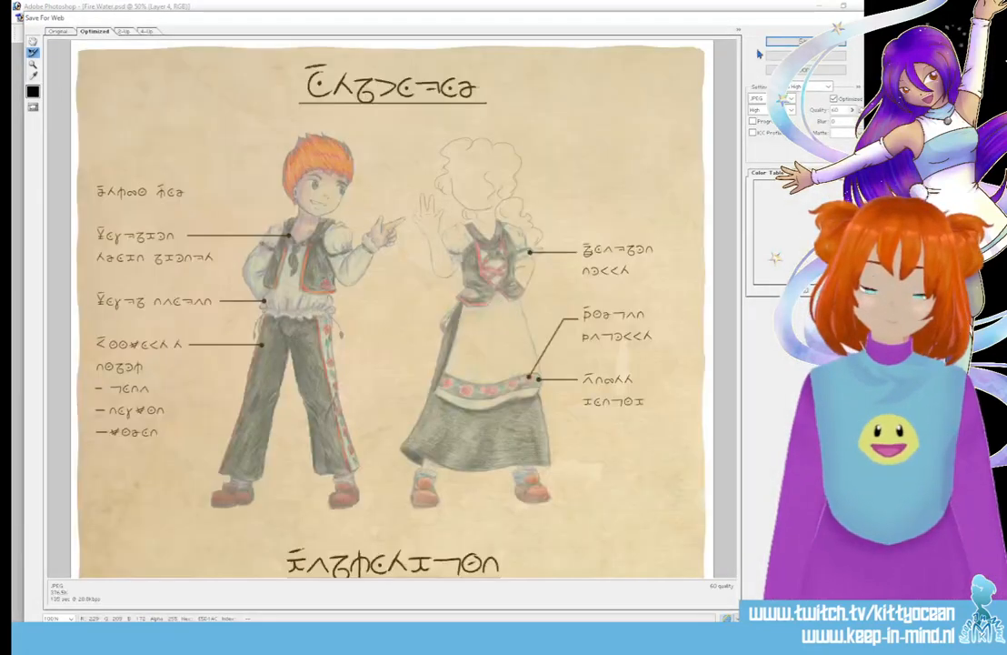
pyautogui.click(778, 55)
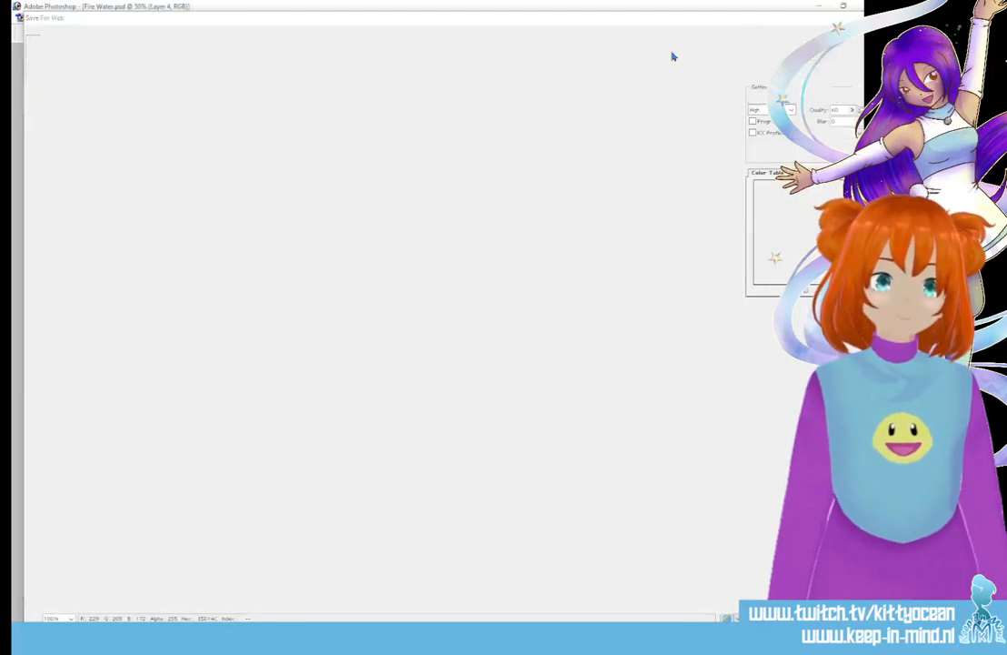
# Step: Save a copy of Fire Water in PNG format with interlace set to None, and close the document
pyautogui.click(33, 17)
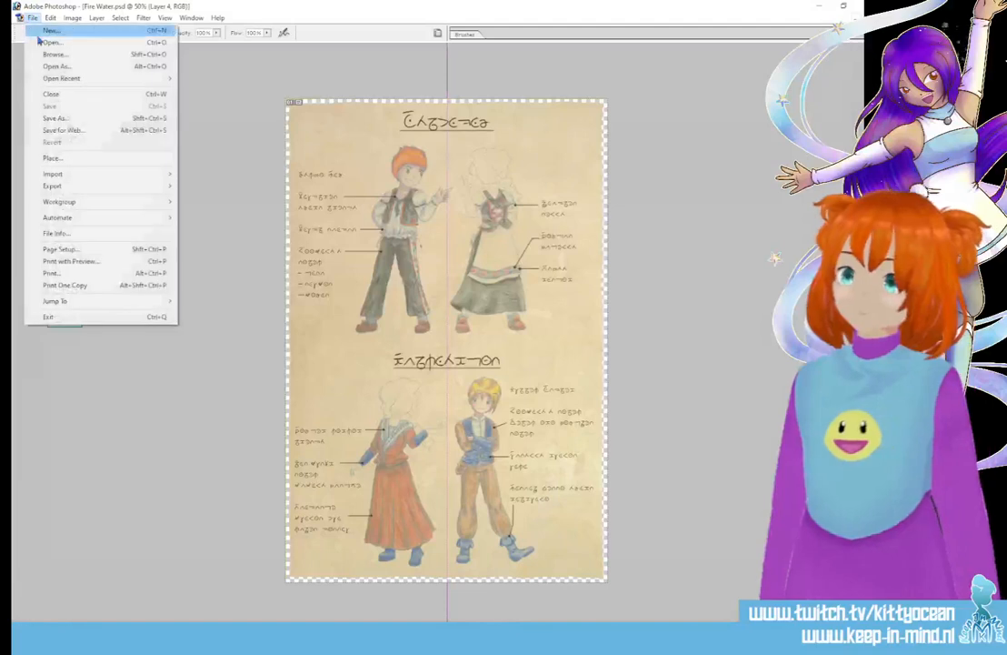
pyautogui.click(78, 119)
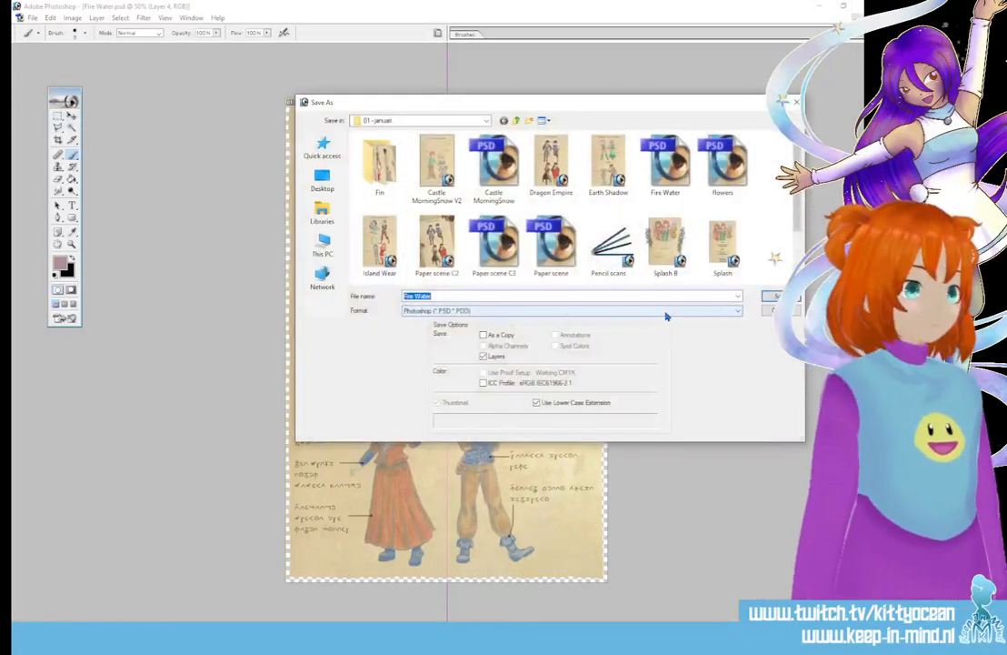
pyautogui.click(502, 311)
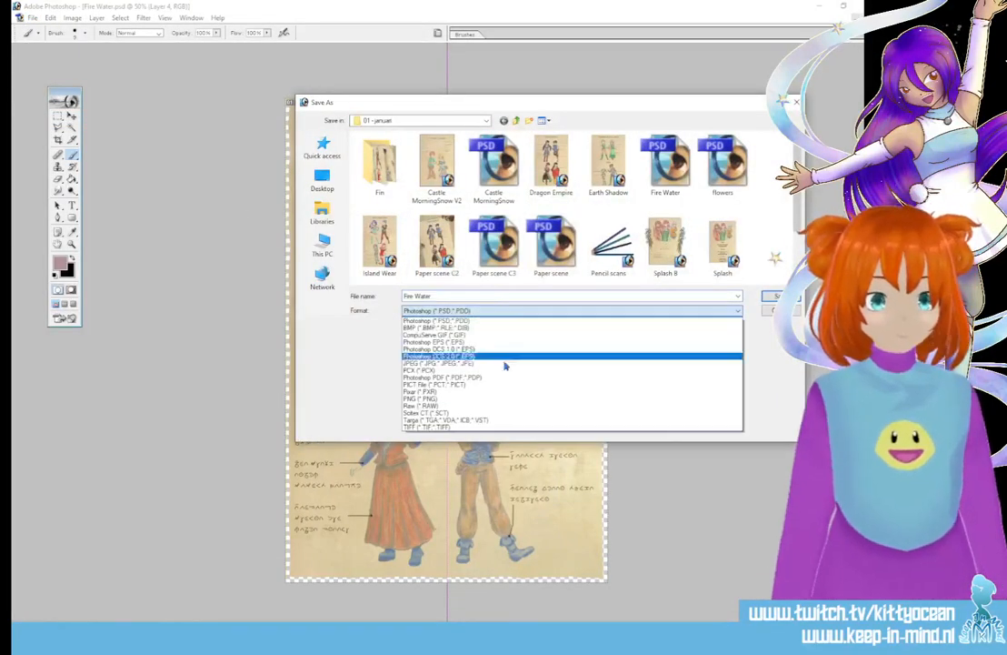
pyautogui.click(510, 391)
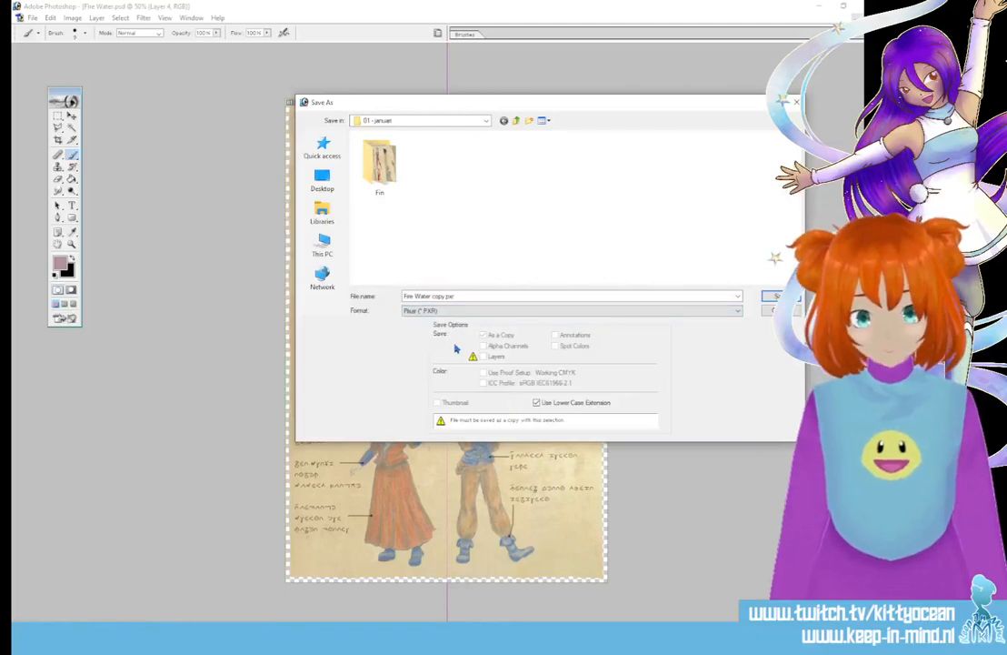
pyautogui.click(440, 311)
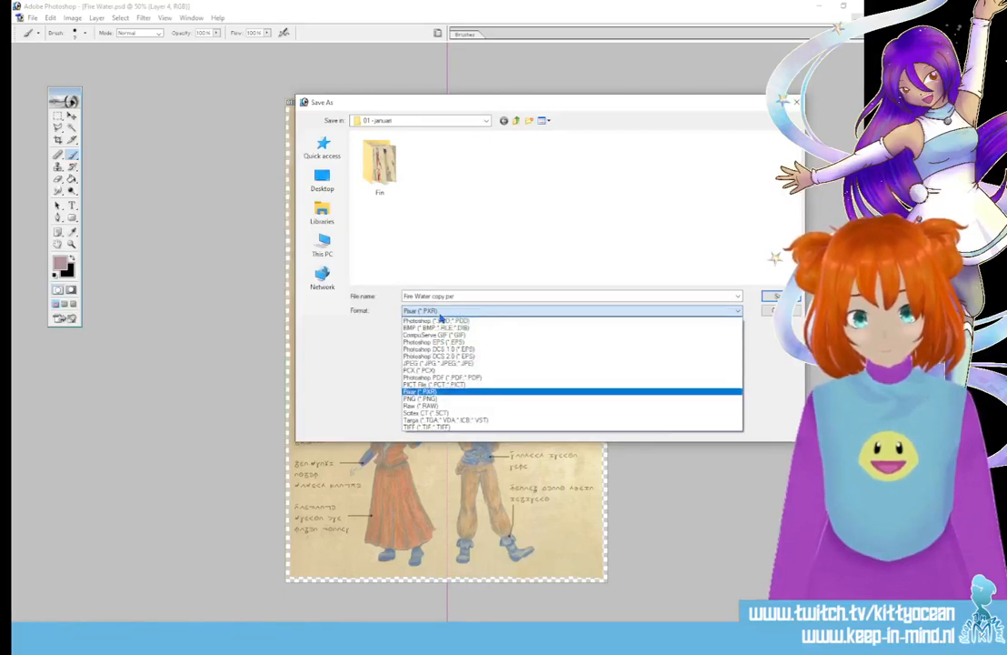
pyautogui.click(443, 401)
pyautogui.click(776, 296)
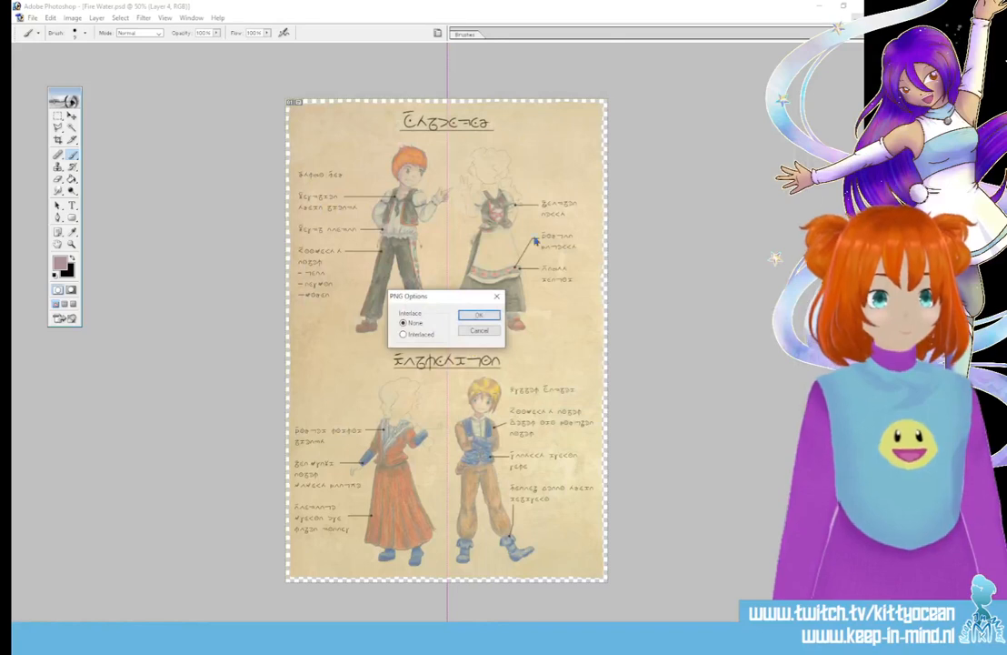
pyautogui.click(482, 315)
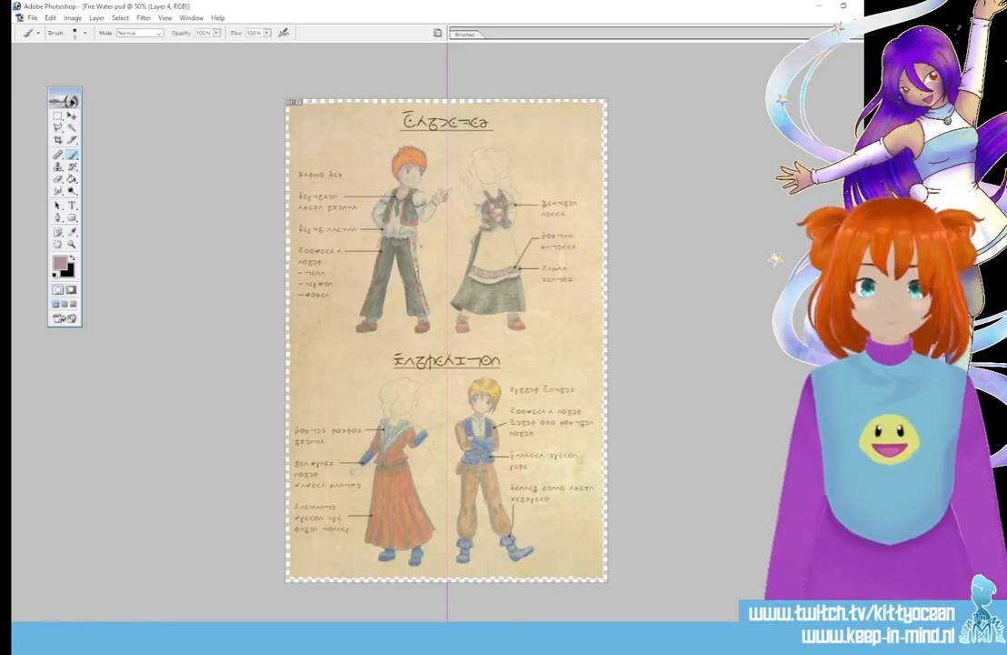
pyautogui.hotkey('ctrl', 'w')
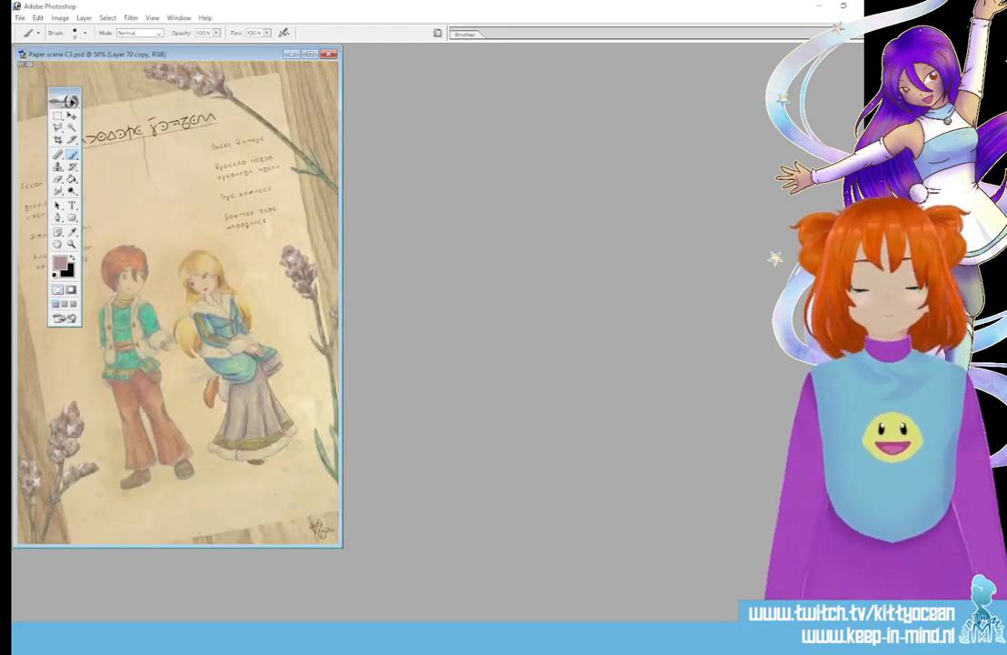
# Step: Maximize the Paper scene C3.psd document and save it under the new name Extras 1 in Photoshop format
pyautogui.click(310, 53)
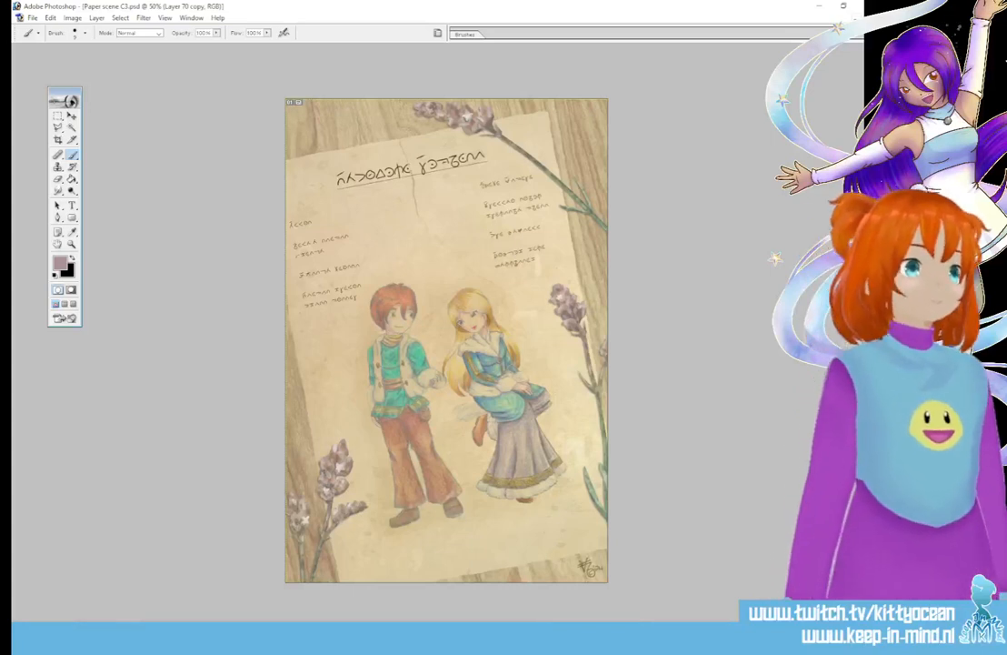
pyautogui.click(32, 17)
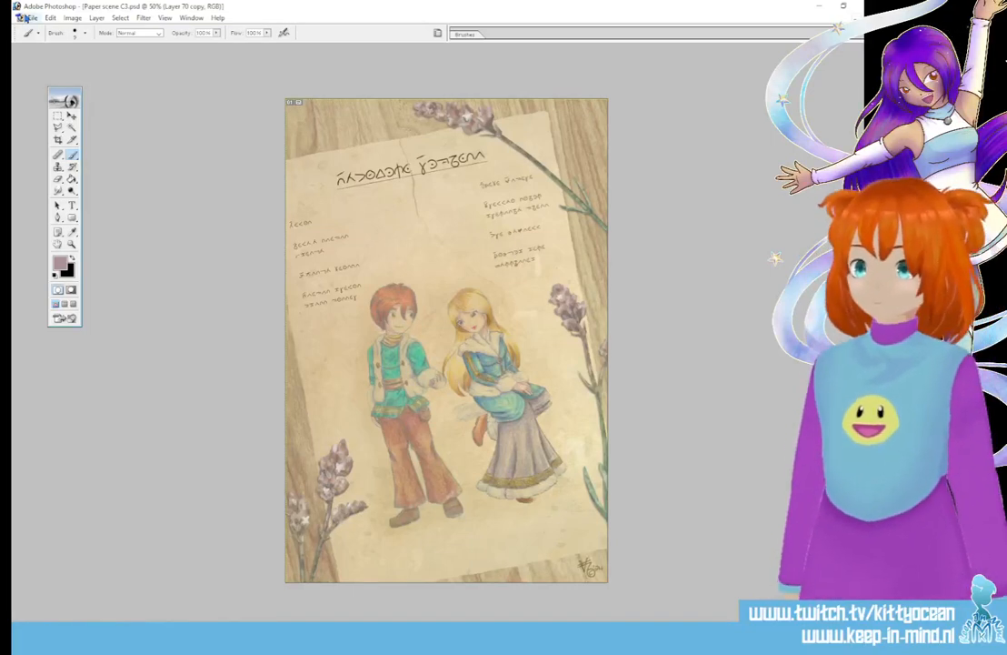
pyautogui.click(69, 119)
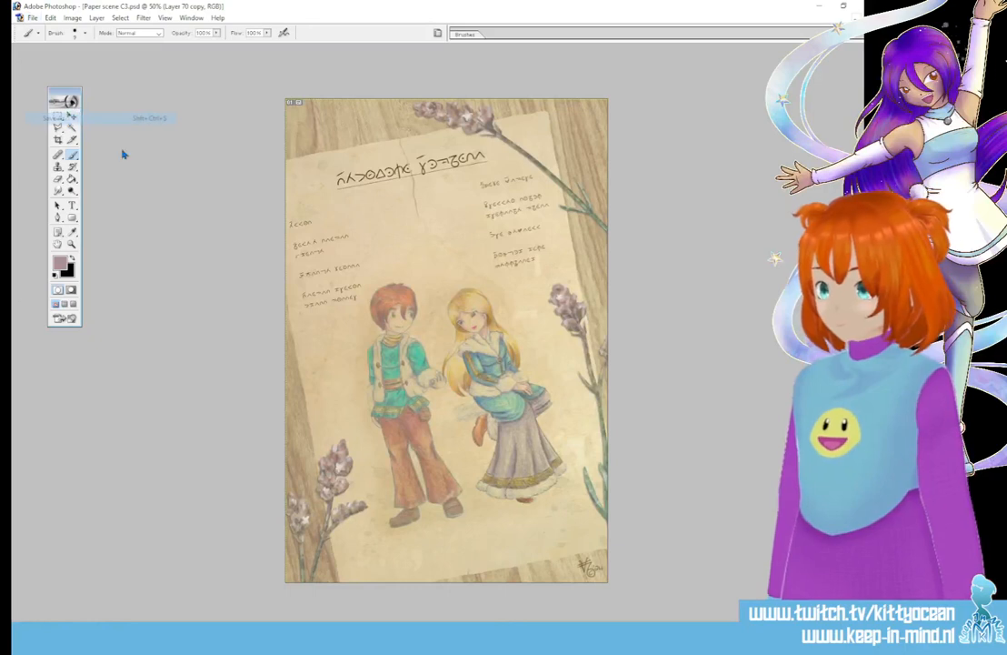
pyautogui.write('Extra')
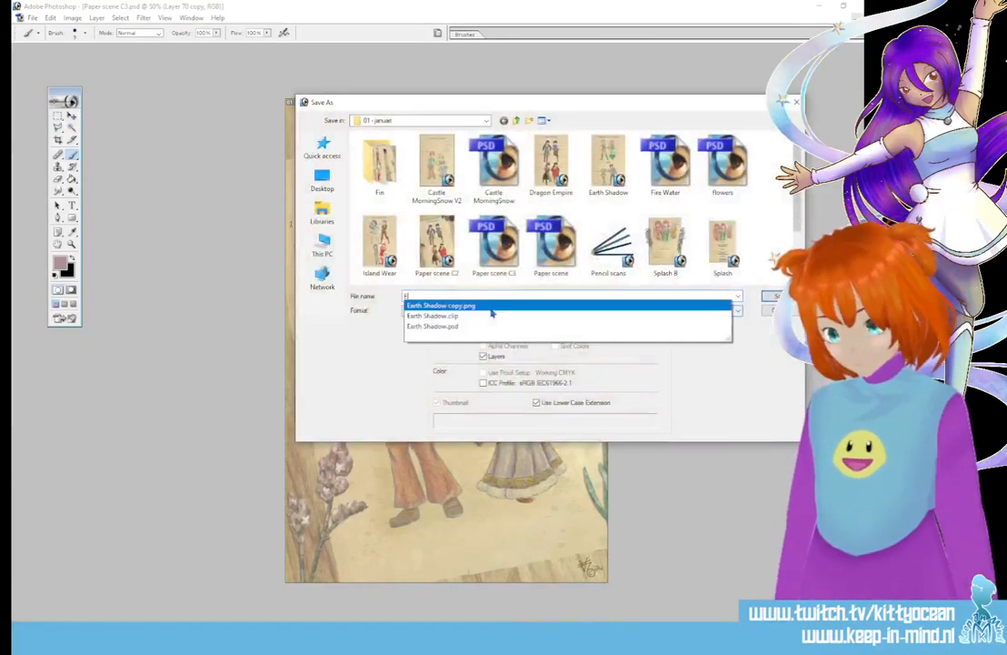
pyautogui.press('BackSpace')
pyautogui.press('BackSpace')
pyautogui.press('BackSpace')
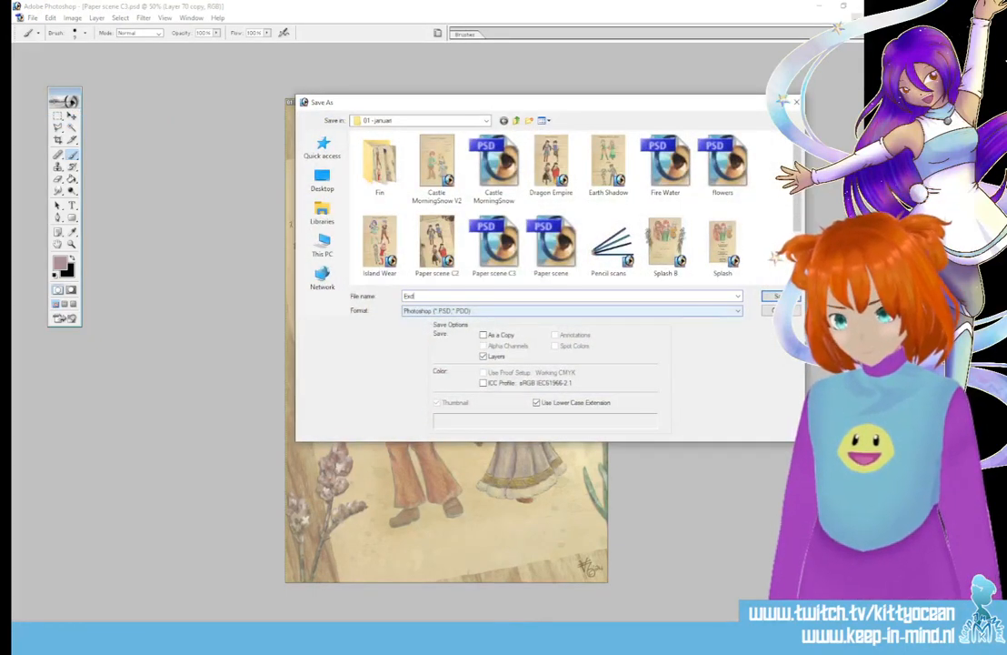
pyautogui.write('tra C')
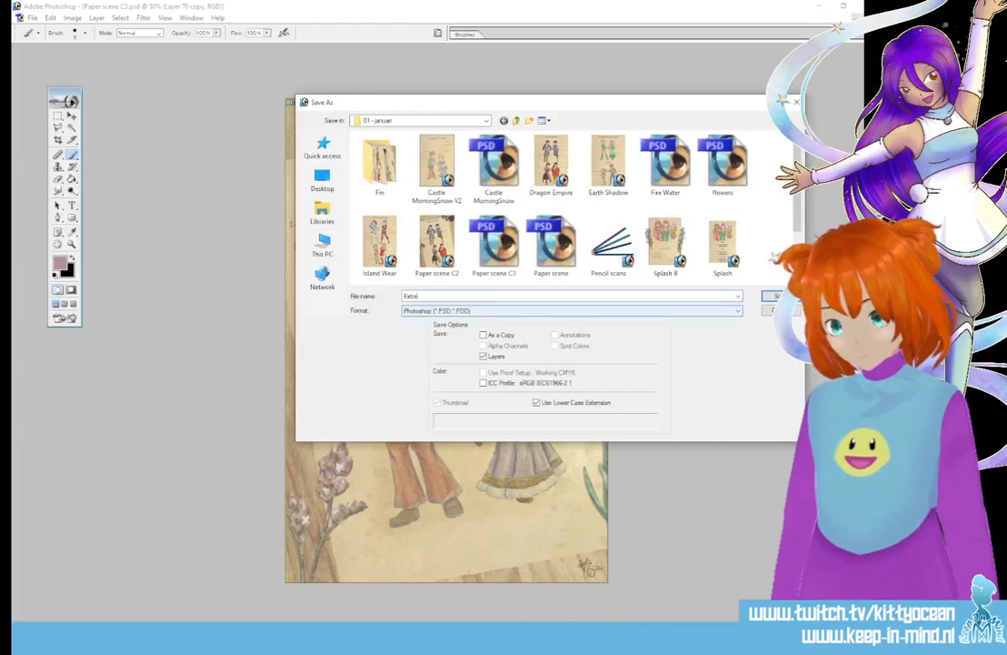
pyautogui.press('Return')
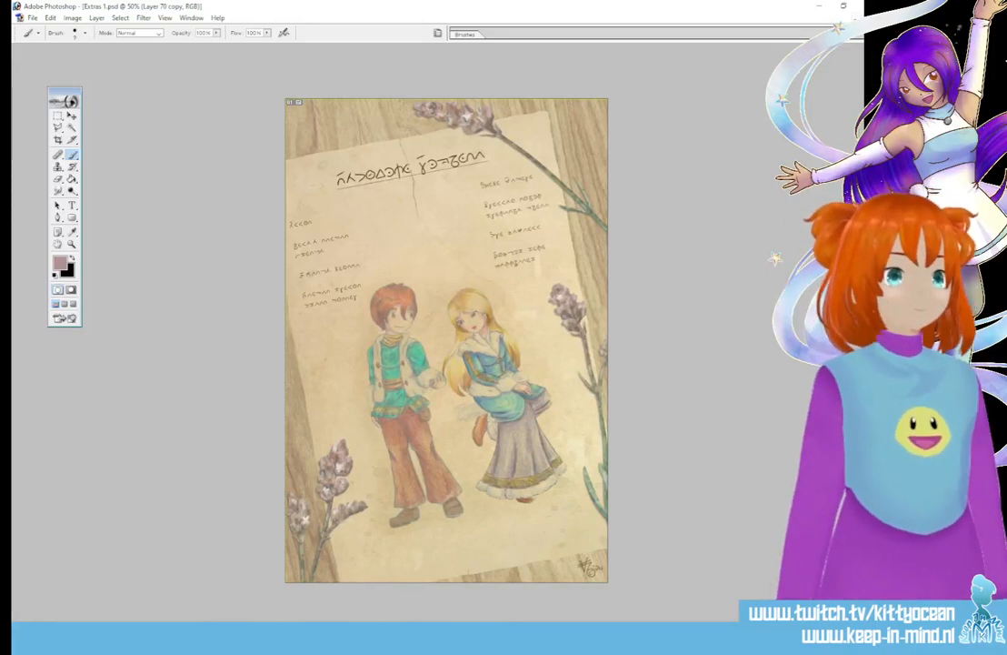
# Step: Delete the layers of the old page with the standing couple from Extras 1, including Layer 65
pyautogui.hotkey('ctrl', 'e')
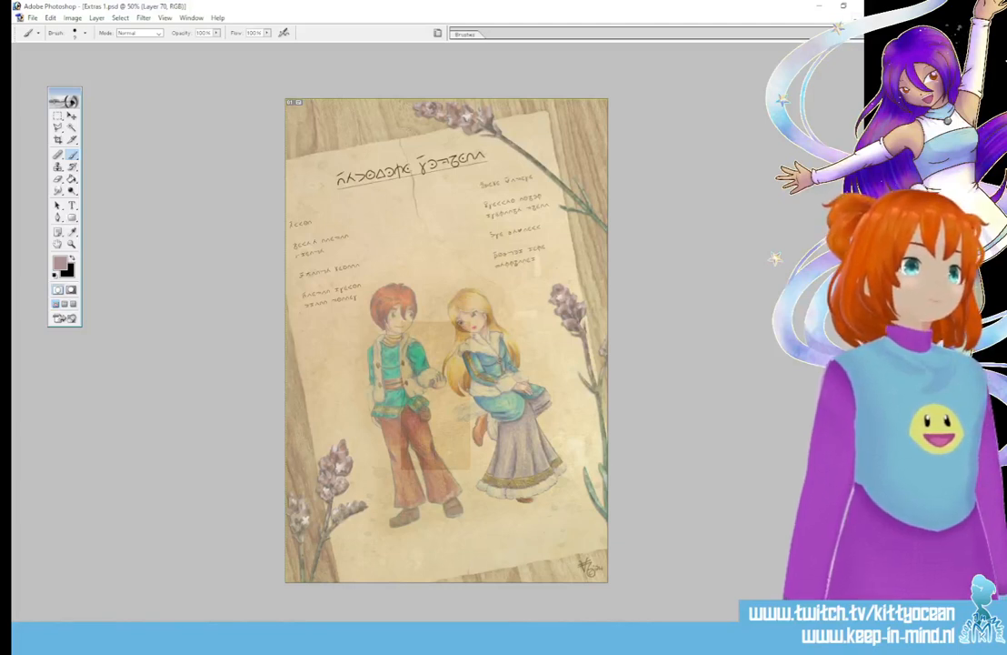
pyautogui.hotkey('ctrl', 'e')
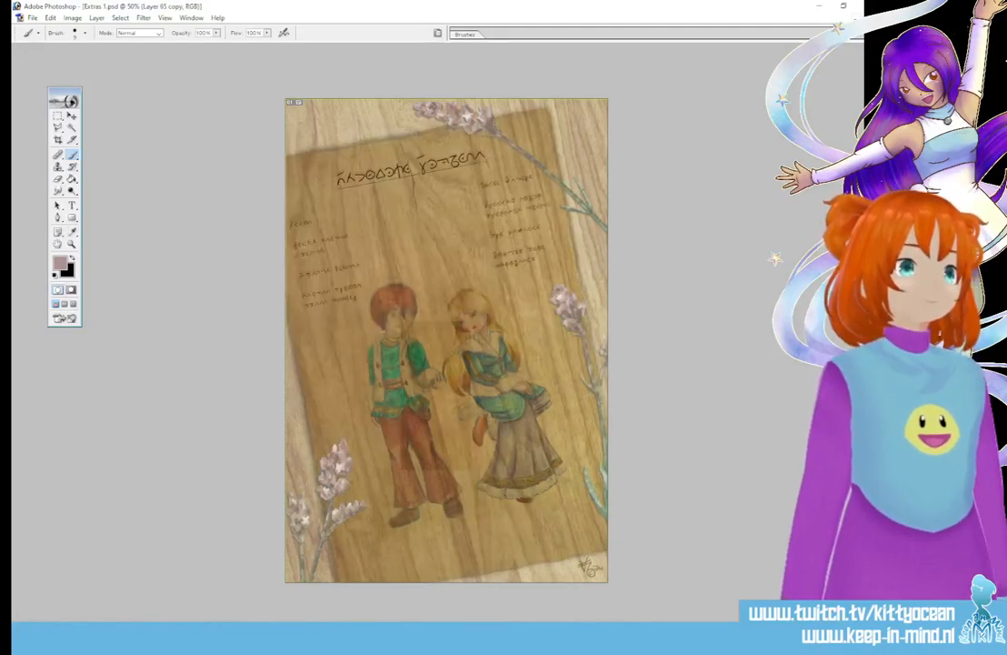
pyautogui.hotkey('ctrl', 'e')
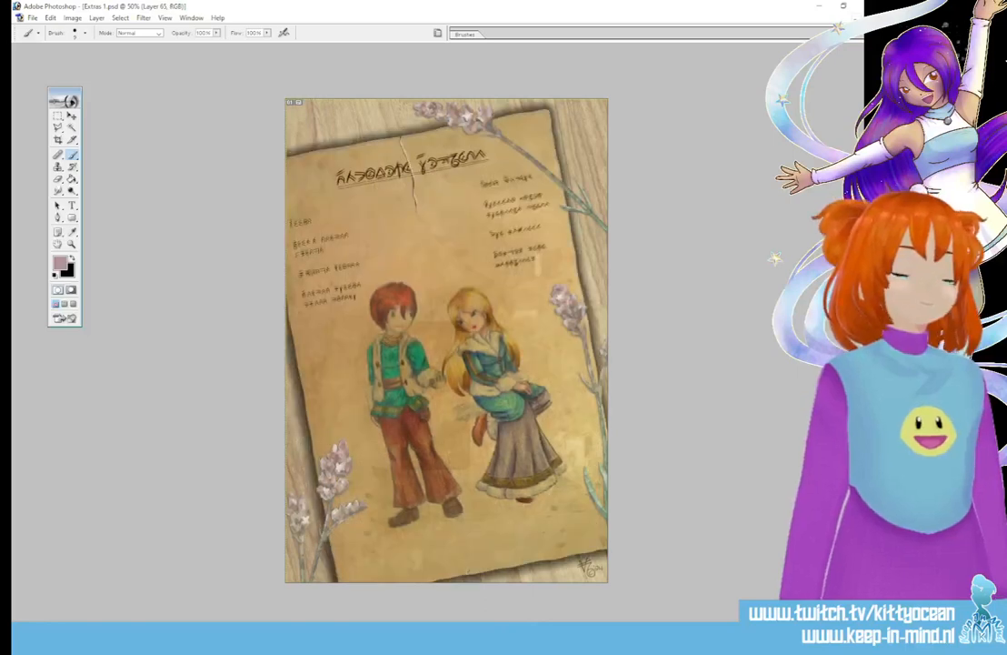
pyautogui.press('Delete')
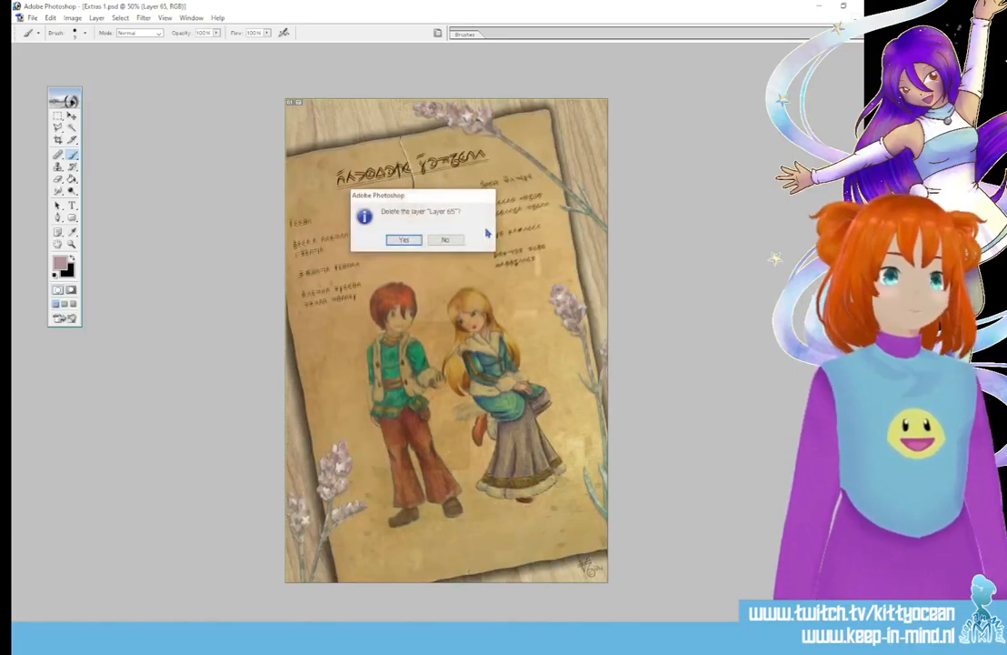
pyautogui.click(351, 213)
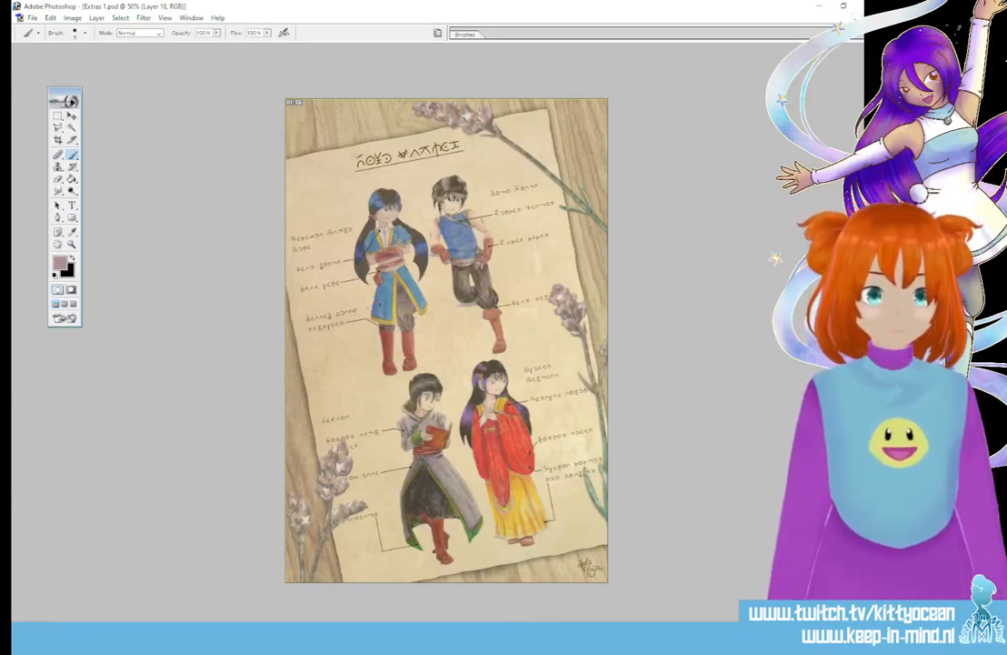
# Step: Copy the page from Fire Water copy.png into Extras 1 as a layer, close the PNG, and maximize Extras 1
pyautogui.hotkey('ctrl', 'w')
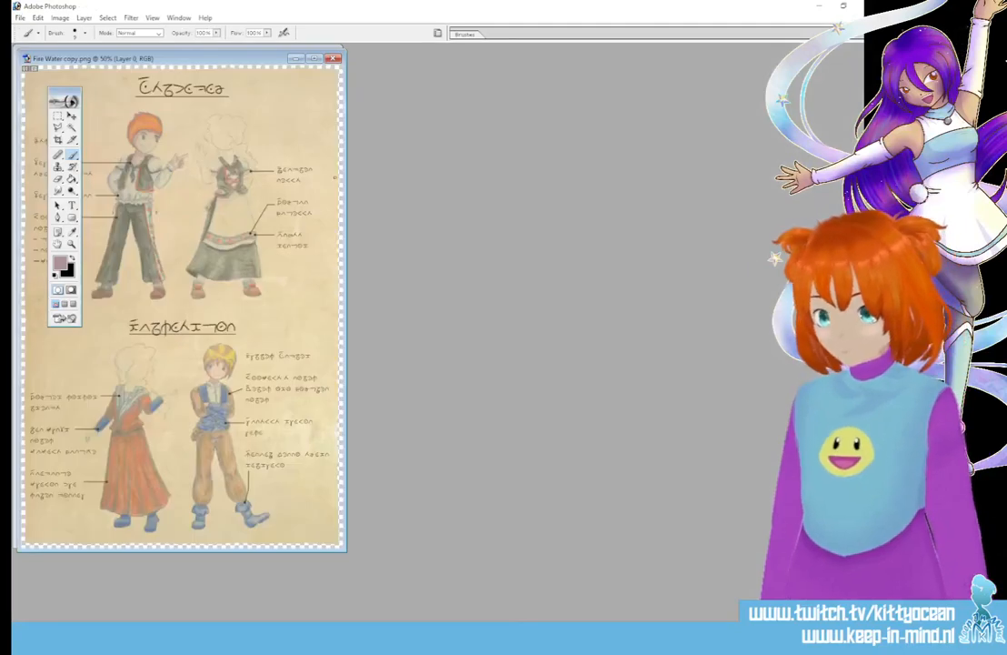
pyautogui.moveTo(200, 59); pyautogui.dragTo(532, 117)
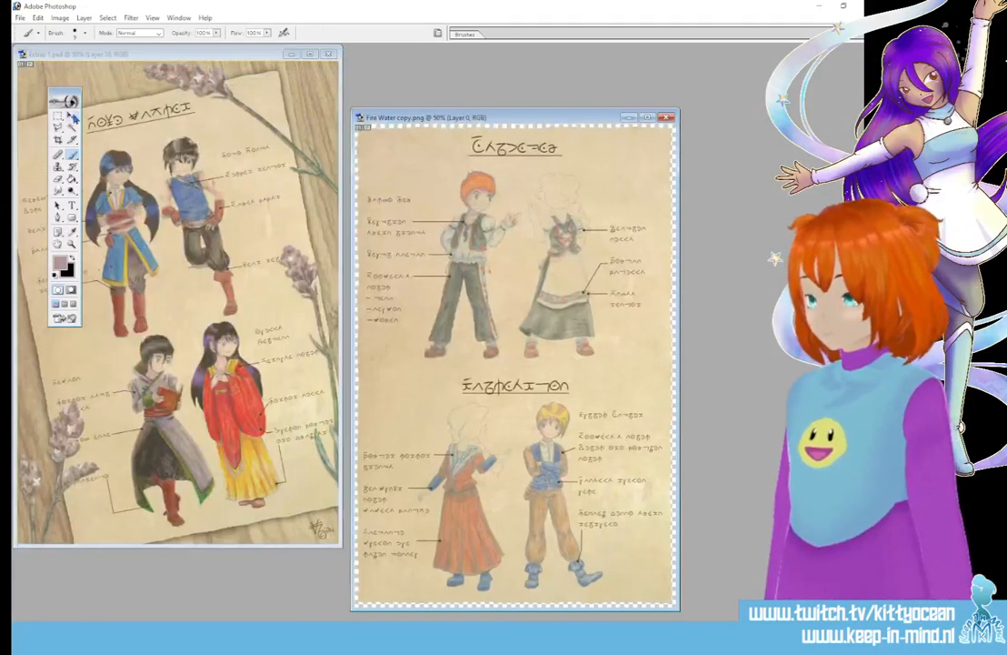
pyautogui.click(72, 117)
pyautogui.moveTo(514, 363); pyautogui.dragTo(250, 357)
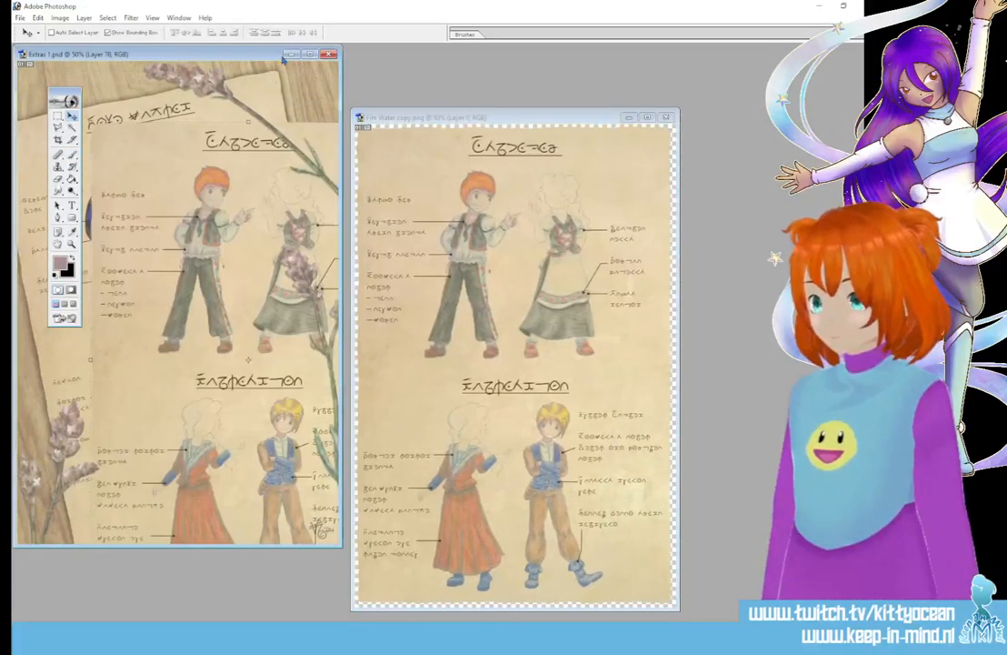
pyautogui.click(667, 117)
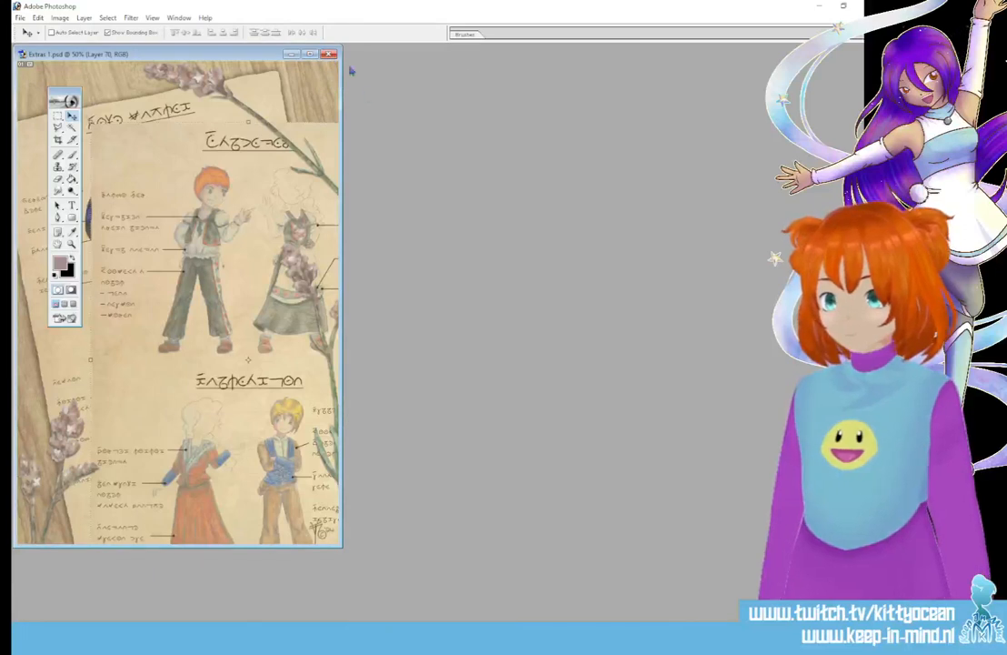
pyautogui.click(310, 54)
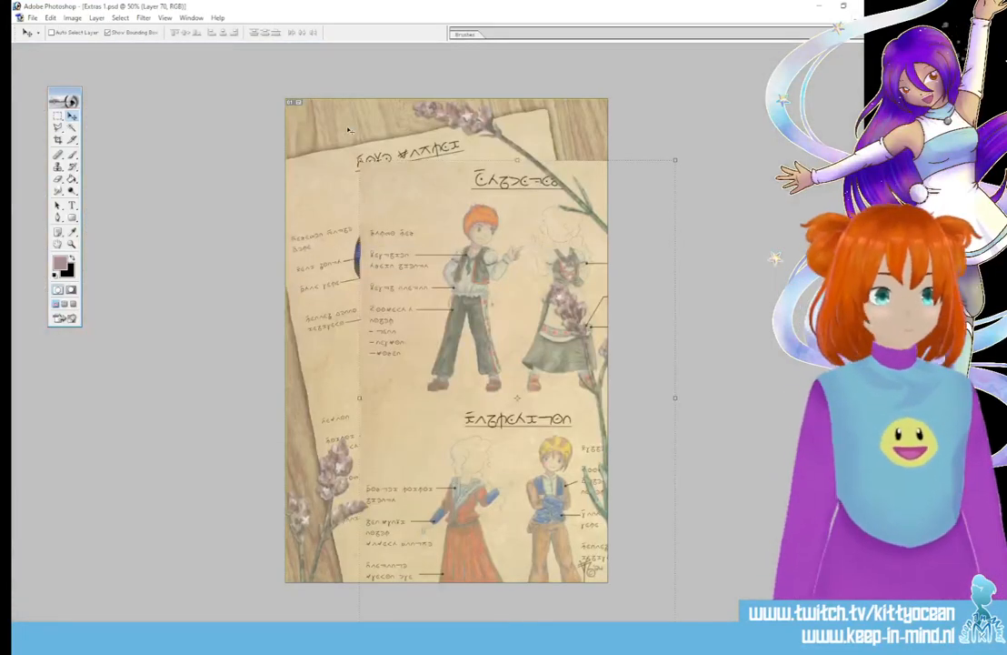
# Step: Free-transform the imported Fire Water page, shifting it slightly down and rotating it about -11° to match the tilted parchment
pyautogui.hotkey('ctrl', 't')
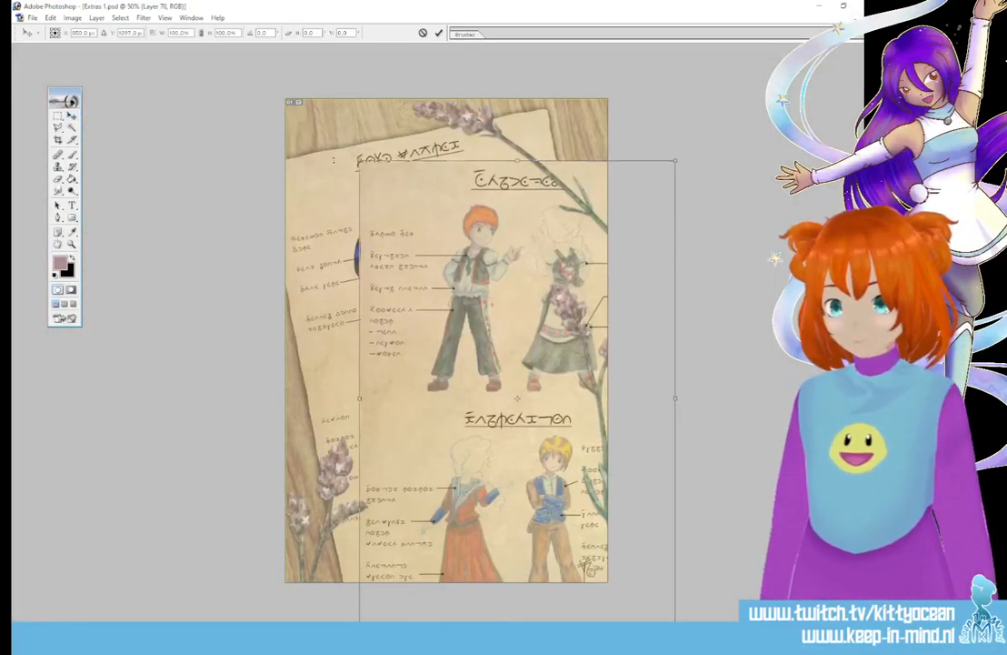
pyautogui.hotkey('shift', 'Down')
pyautogui.hotkey('shift', 'Down')
pyautogui.hotkey('shift', 'Down')
pyautogui.hotkey('shift', 'Down')
pyautogui.hotkey('shift', 'Down')
pyautogui.hotkey('shift', 'Down')
pyautogui.hotkey('shift', 'Down')
pyautogui.hotkey('shift', 'Down')
pyautogui.hotkey('shift', 'Down')
pyautogui.hotkey('shift', 'Down')
pyautogui.hotkey('shift', 'Down')
pyautogui.hotkey('shift', 'Down')
pyautogui.hotkey('shift', 'Down')
pyautogui.hotkey('shift', 'Down')
pyautogui.hotkey('shift', 'Up')
pyautogui.hotkey('shift', 'Up')
pyautogui.hotkey('shift', 'Up')
pyautogui.hotkey('shift', 'Up')
pyautogui.hotkey('shift', 'Up')
pyautogui.hotkey('shift', 'Up')
pyautogui.hotkey('shift', 'Up')
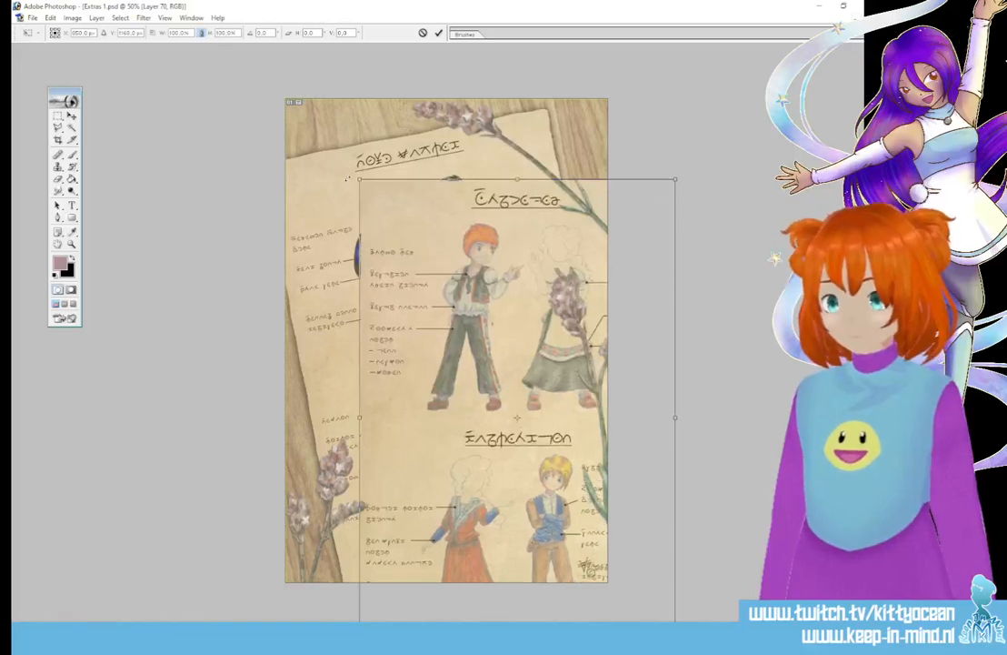
pyautogui.moveTo(345, 166); pyautogui.dragTo(301, 203)
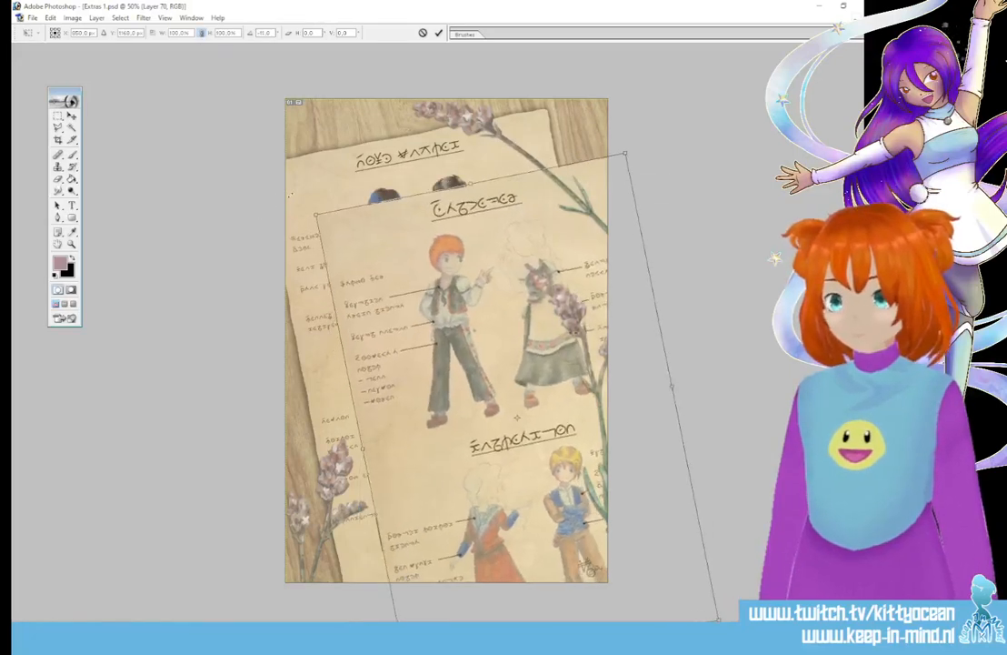
# Step: Move the rotated page over the parchment, scale it to about 87% to fit, and apply the transform
pyautogui.moveTo(512, 257); pyautogui.dragTo(434, 211)
pyautogui.moveTo(237, 169); pyautogui.dragTo(278, 189)
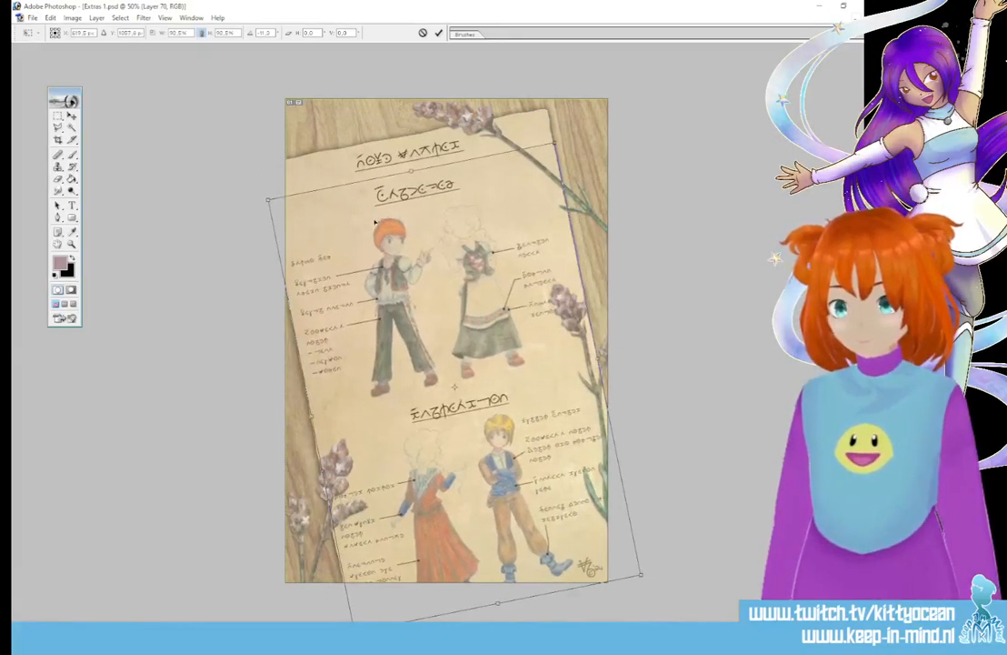
pyautogui.moveTo(384, 219); pyautogui.dragTo(377, 195)
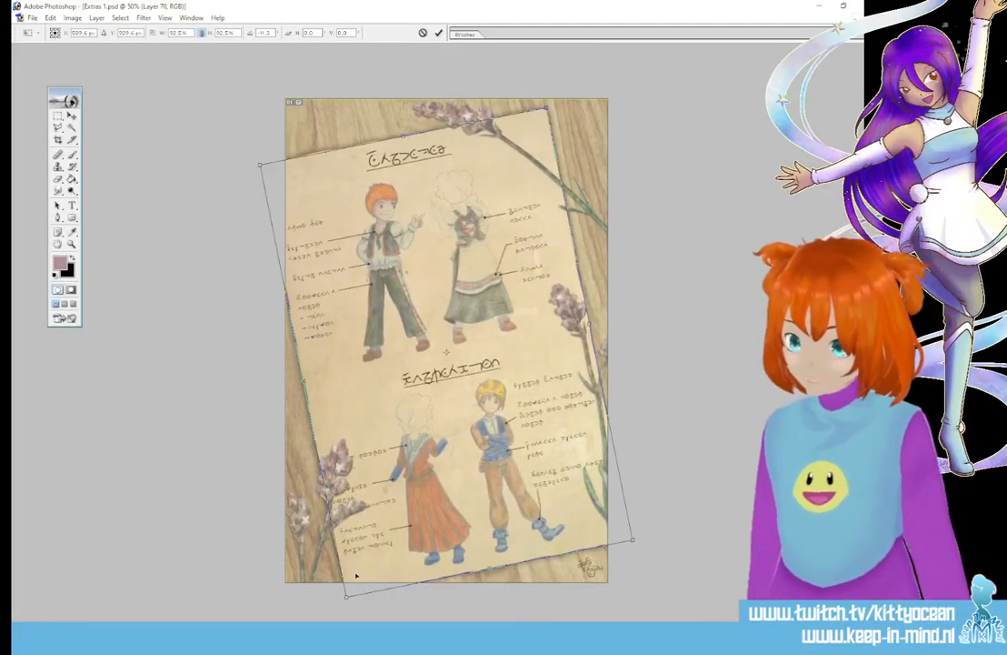
pyautogui.moveTo(347, 596); pyautogui.dragTo(353, 579)
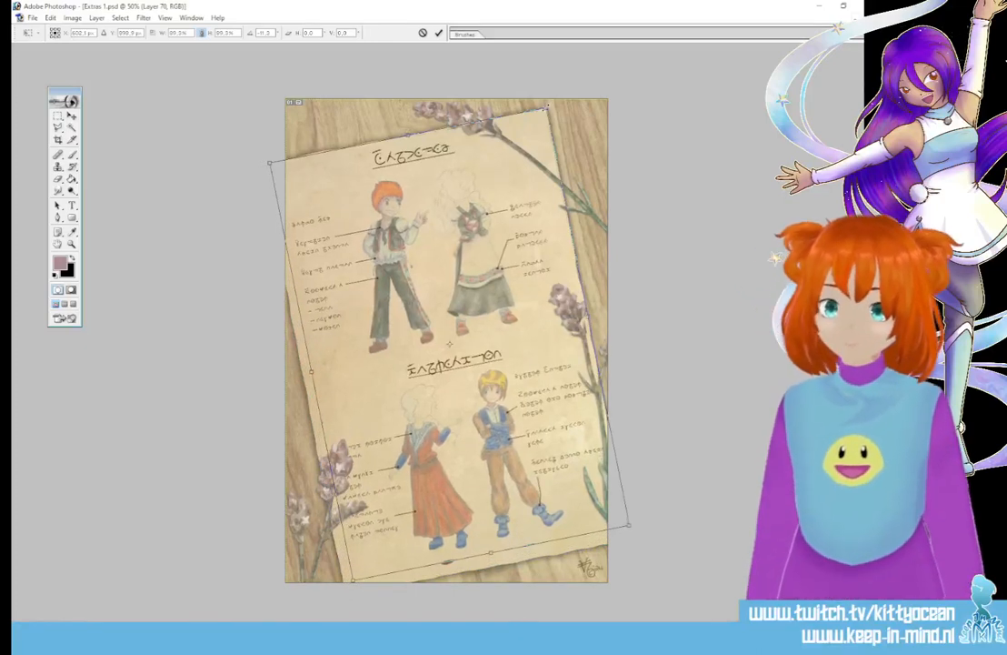
pyautogui.moveTo(546, 109); pyautogui.dragTo(542, 119)
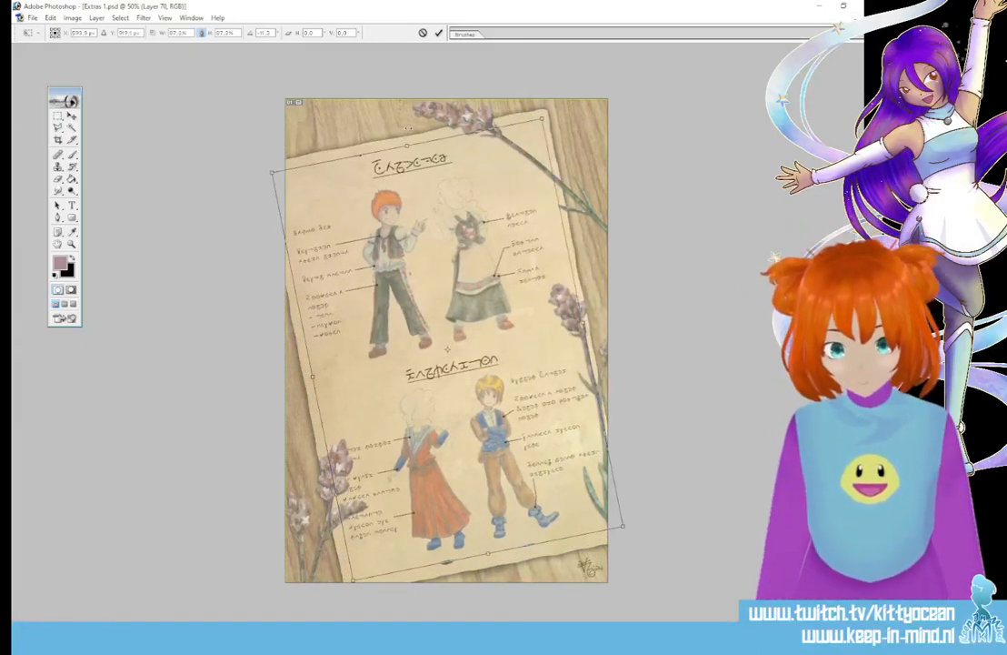
pyautogui.click(440, 34)
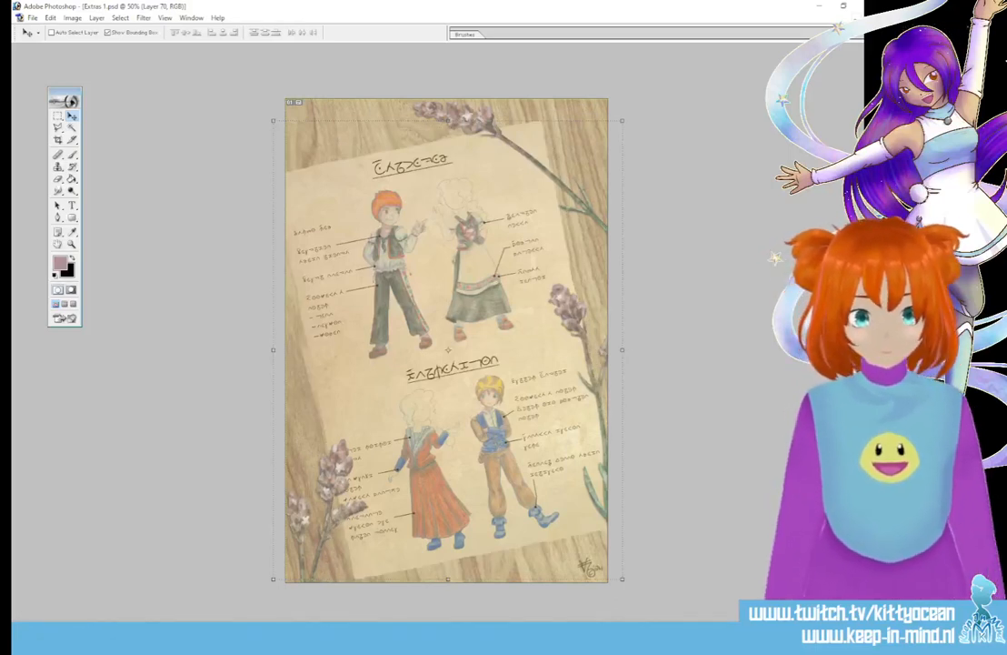
# Step: Delete the leftover layers beneath the new page: old page Layer 18, signature Layer 69, and Set 2 copy
pyautogui.hotkey('ctrl', 'z')
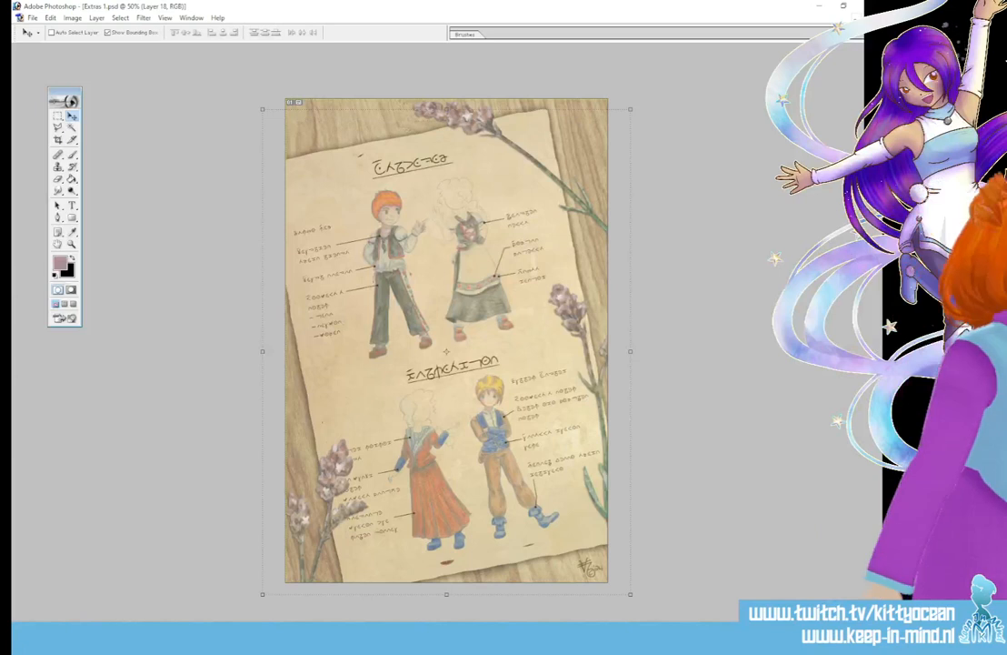
pyautogui.hotkey('alt', '[')
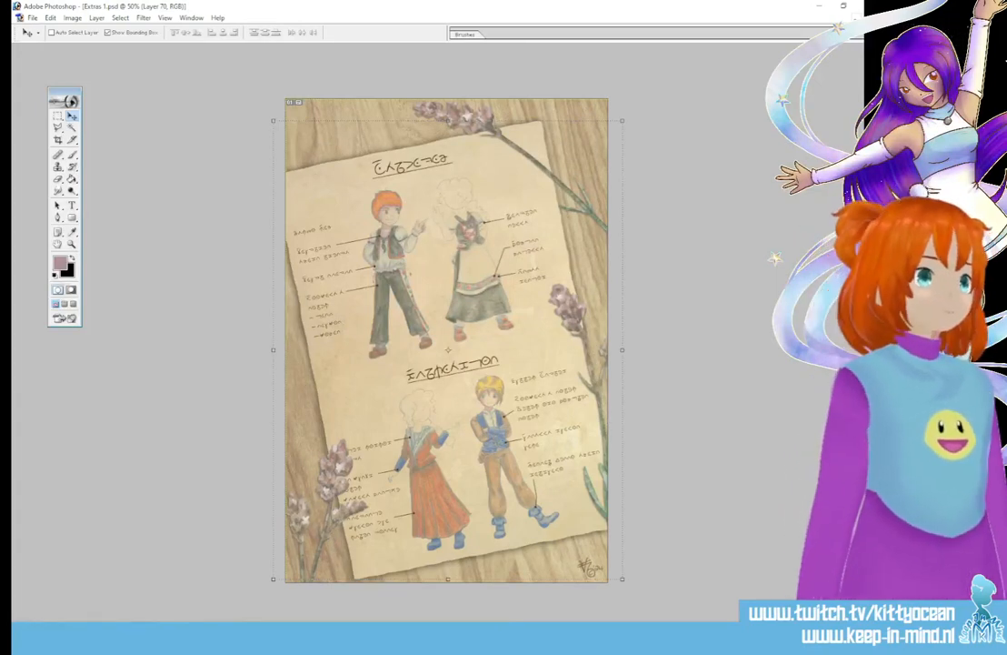
pyautogui.hotkey('alt', '[')
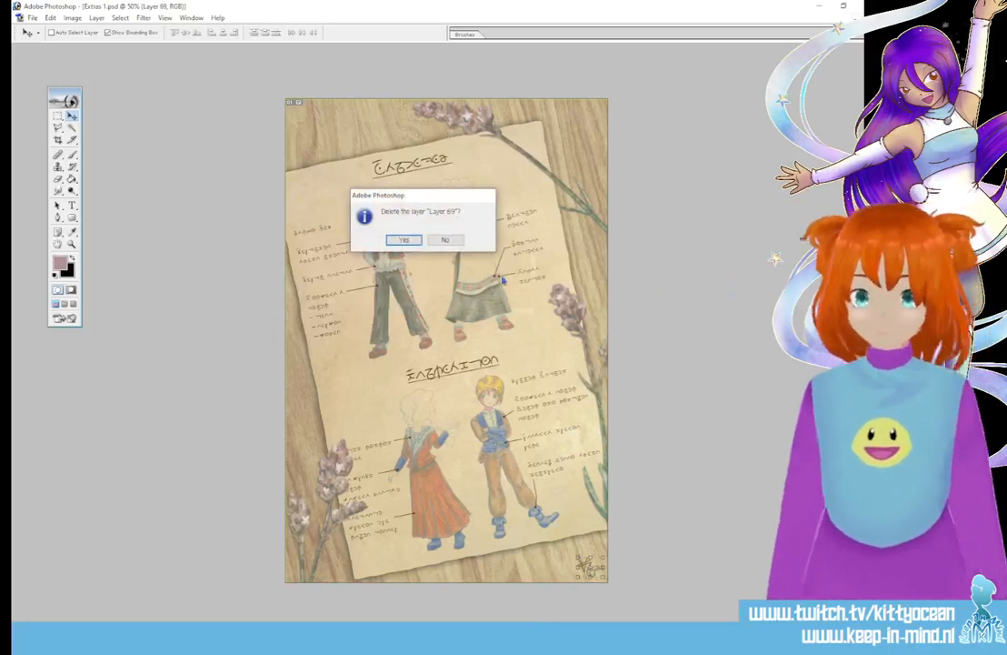
pyautogui.click(400, 242)
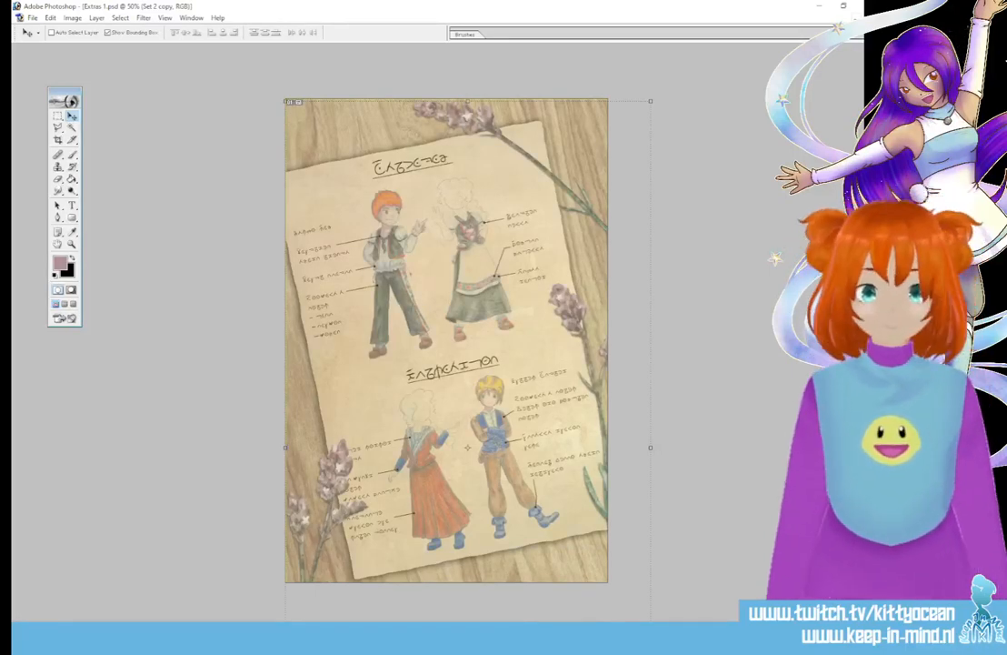
pyautogui.click(749, 233)
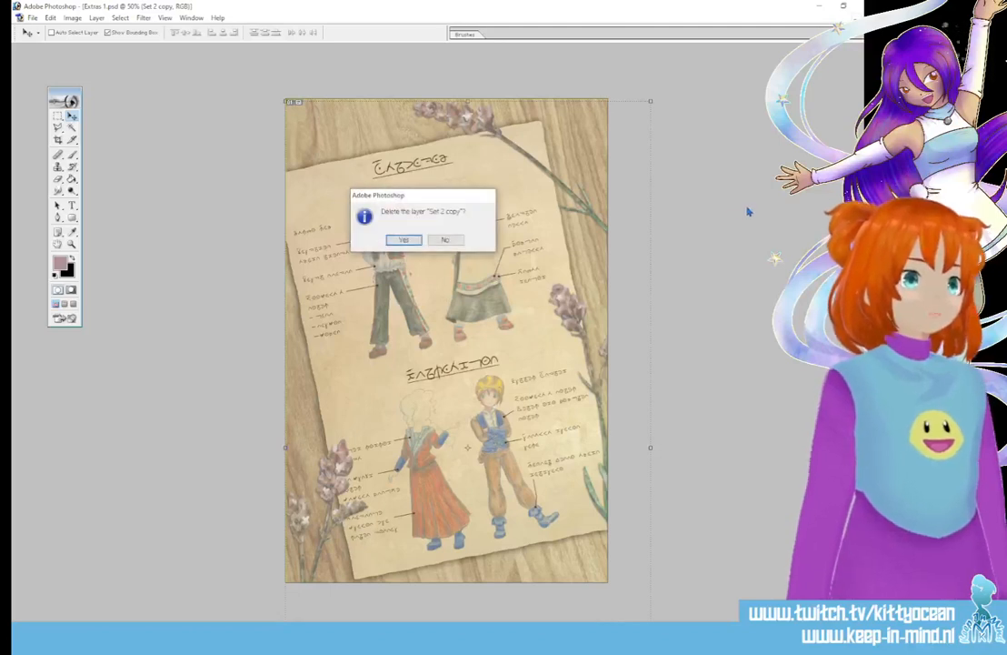
# Step: Delete the layer "Set 2 copy" from the Extras 1 document
pyautogui.click(404, 241)
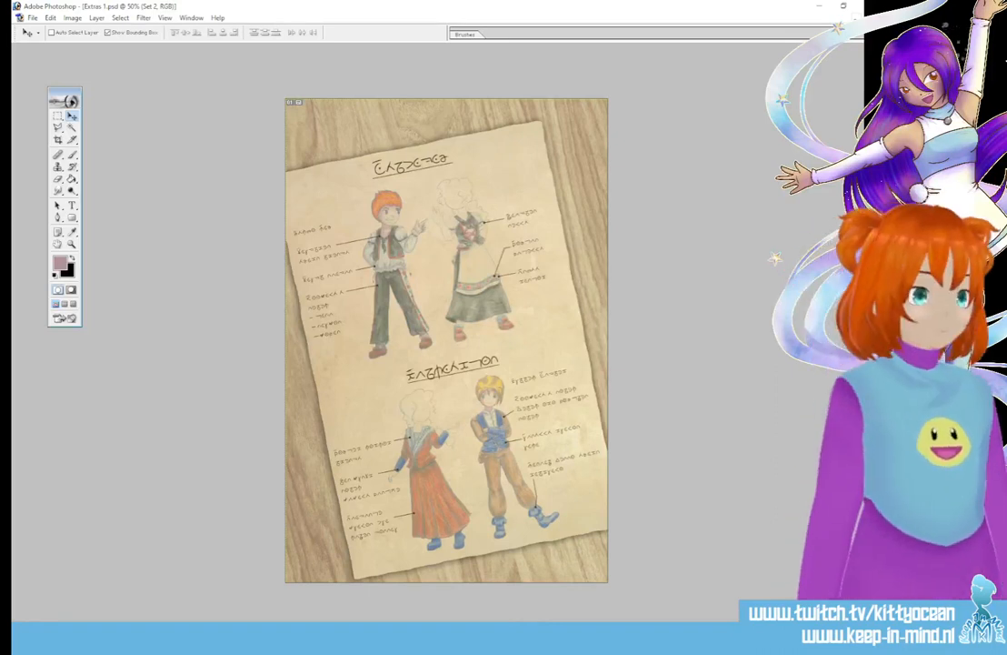
pyautogui.hotkey('ctrl', 'z')
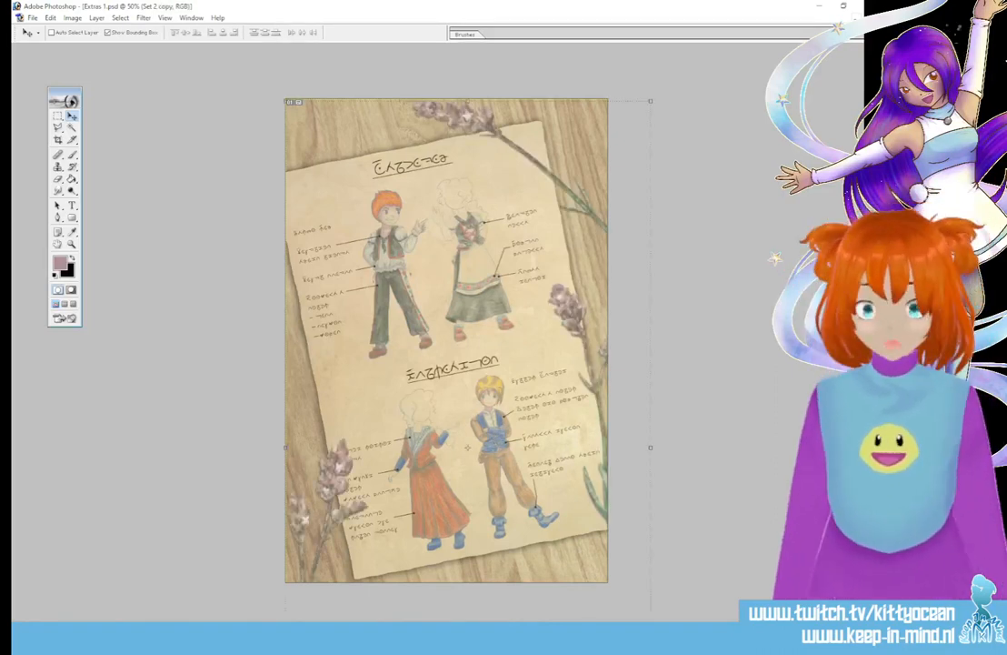
pyautogui.hotkey('ctrl', 'alt', 'z')
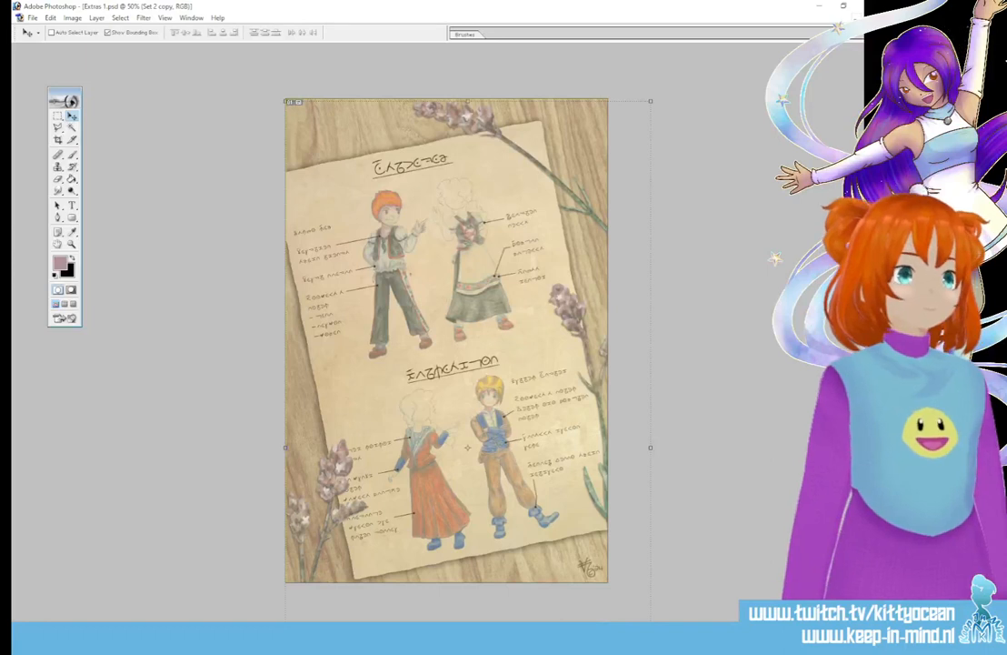
pyautogui.press('Delete')
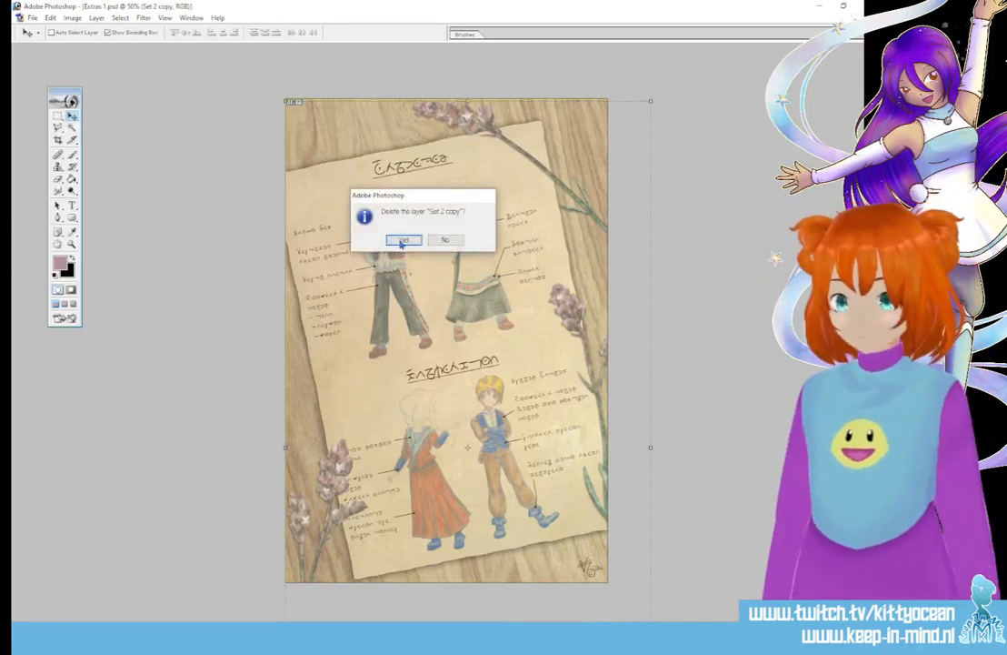
pyautogui.click(400, 240)
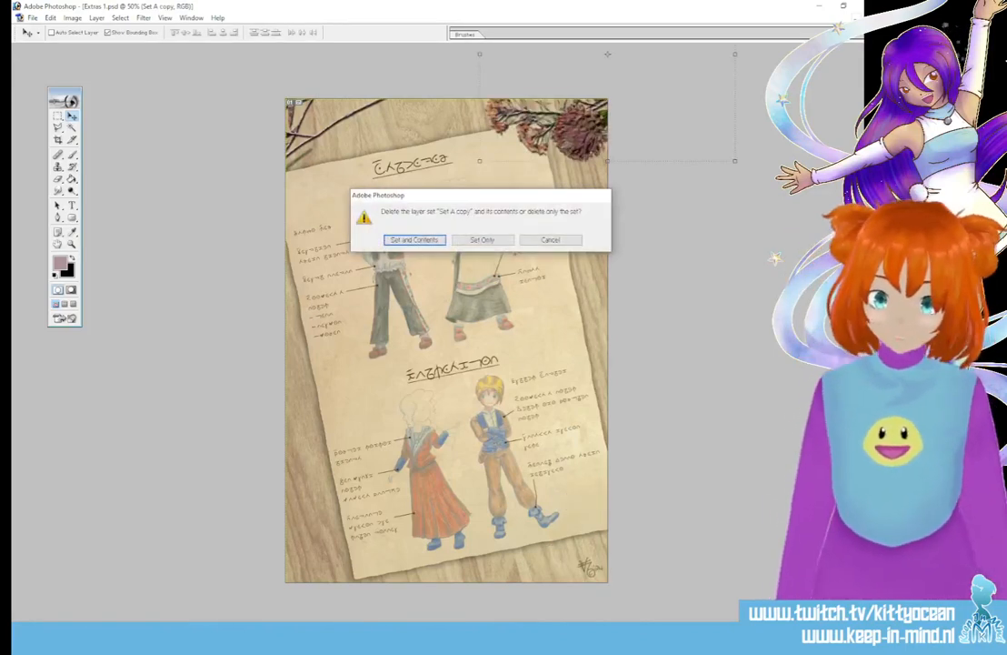
# Step: Delete the layer sets "Set A copy" and "Set A copy 3" together with their contents
pyautogui.click(432, 242)
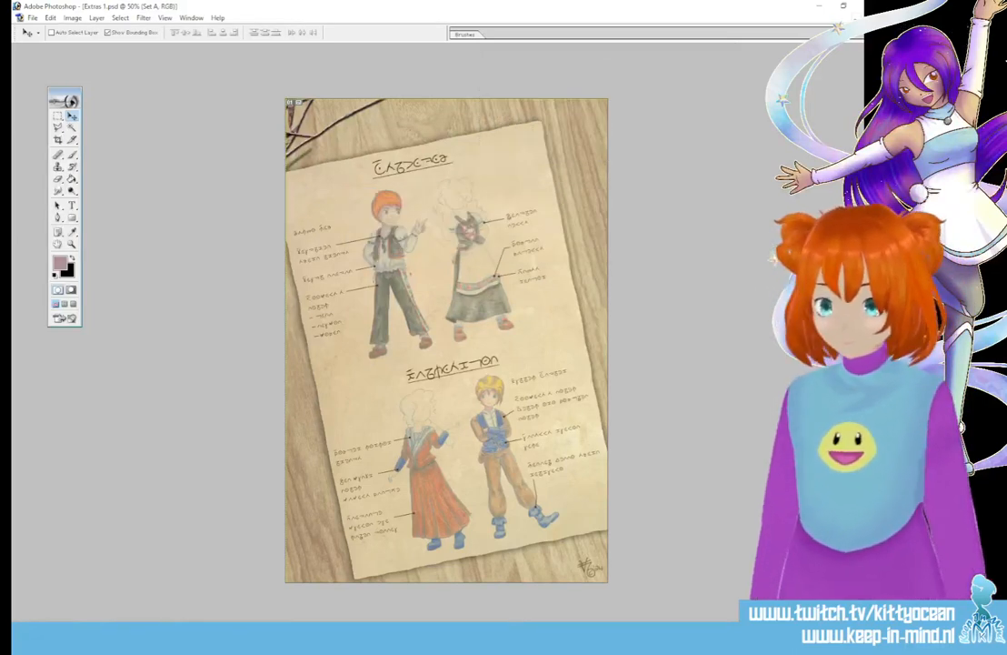
pyautogui.hotkey('ctrl', 'z')
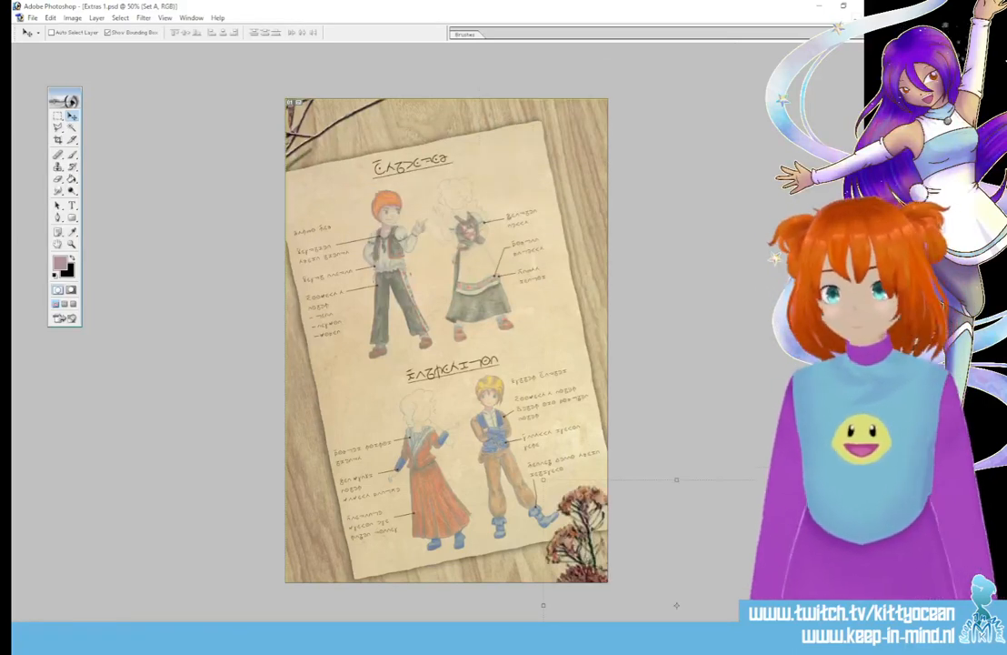
pyautogui.hotkey('ctrl', 'z')
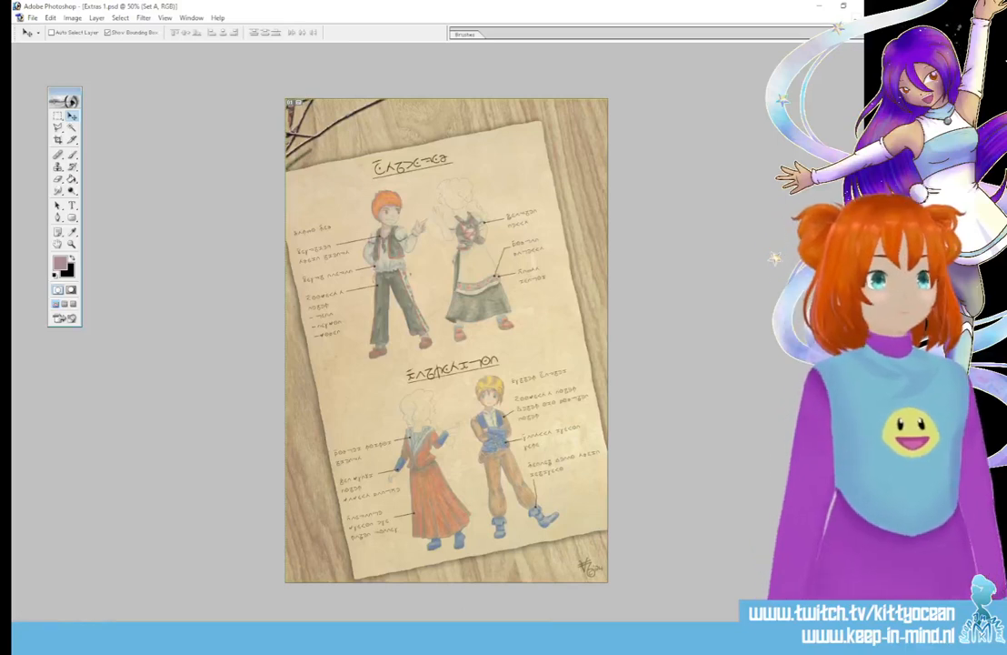
pyautogui.click(408, 239)
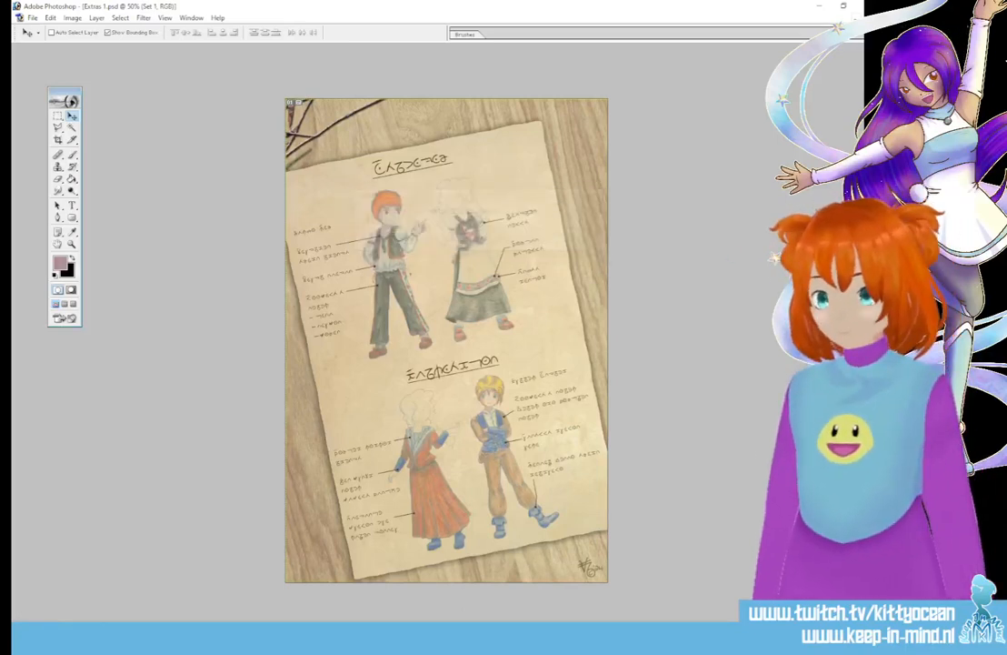
pyautogui.hotkey('ctrl', 'z')
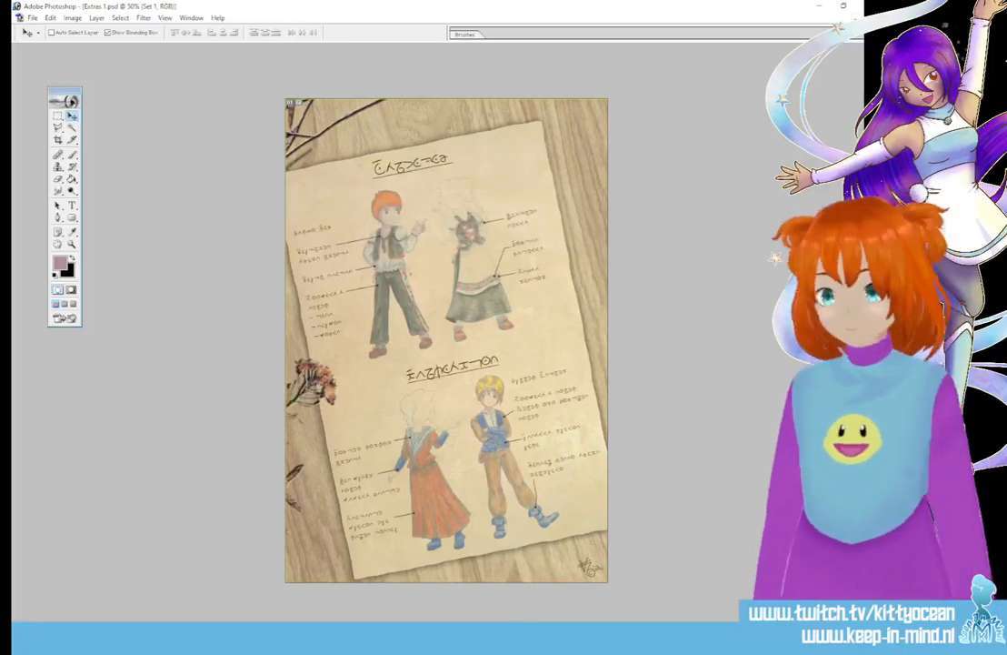
pyautogui.hotkey('ctrl', 'z')
pyautogui.hotkey('ctrl', 'z')
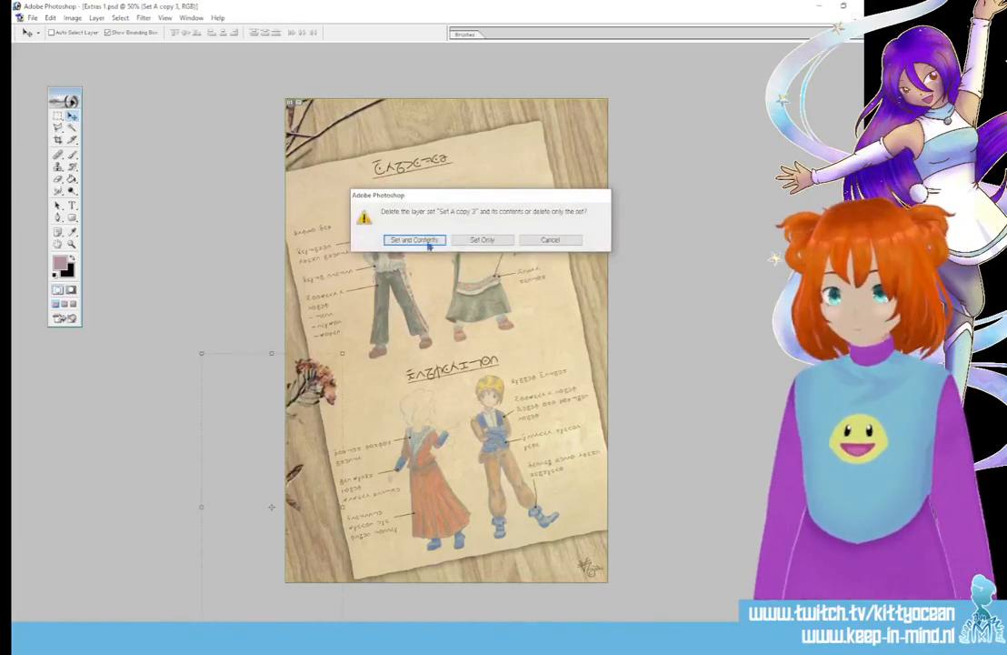
pyautogui.click(412, 236)
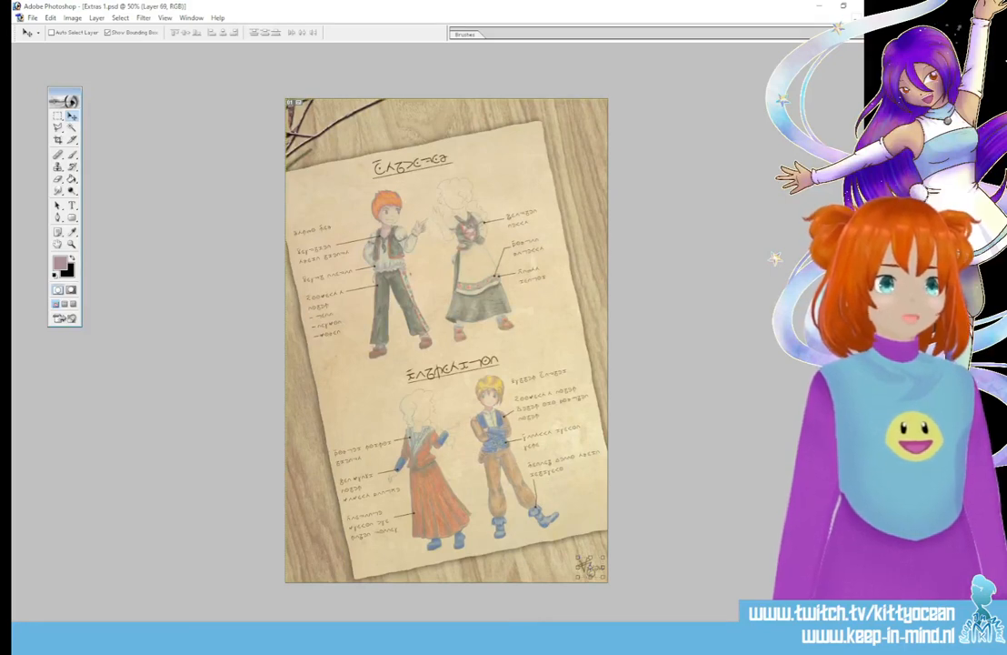
# Step: Delete the layer set "Set 2" holding the dark red flower sprigs, including its contents
pyautogui.hotkey('ctrl', 'z')
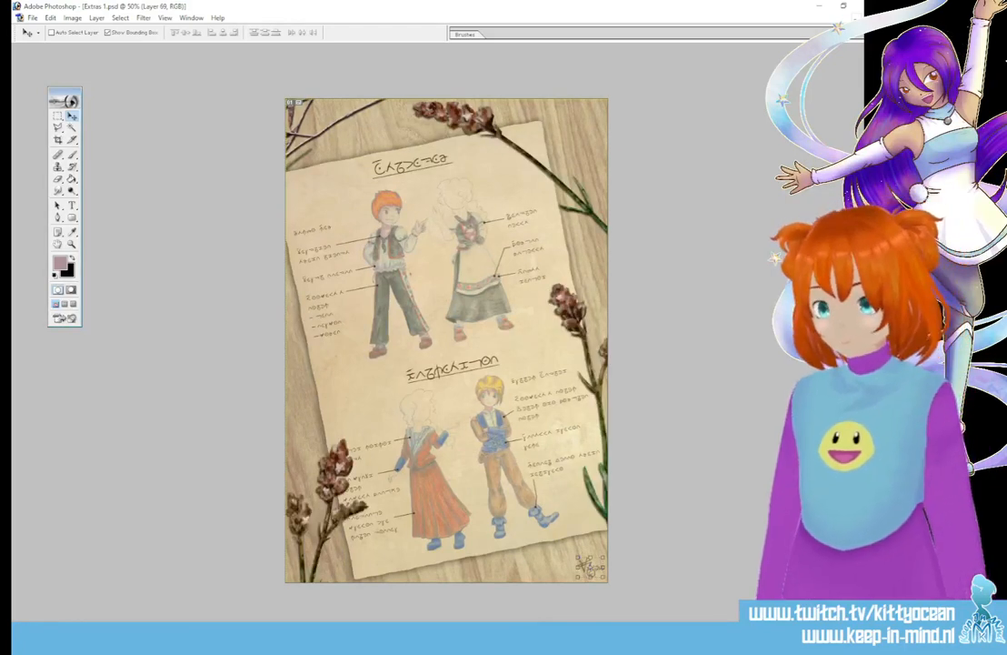
pyautogui.hotkey('ctrl', 'z')
pyautogui.hotkey('ctrl', 'z')
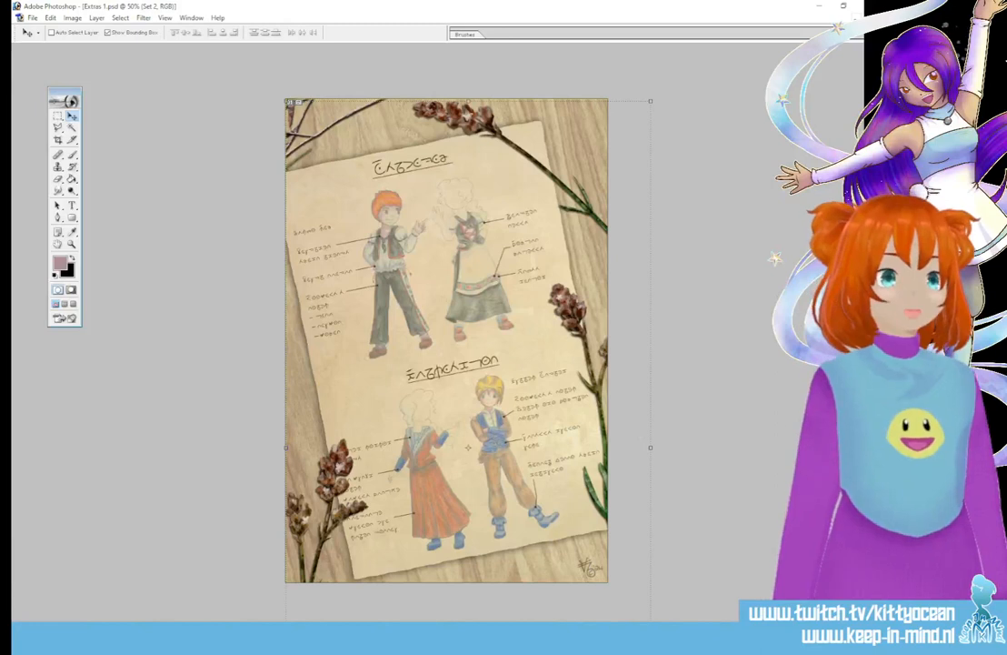
pyautogui.press('Delete')
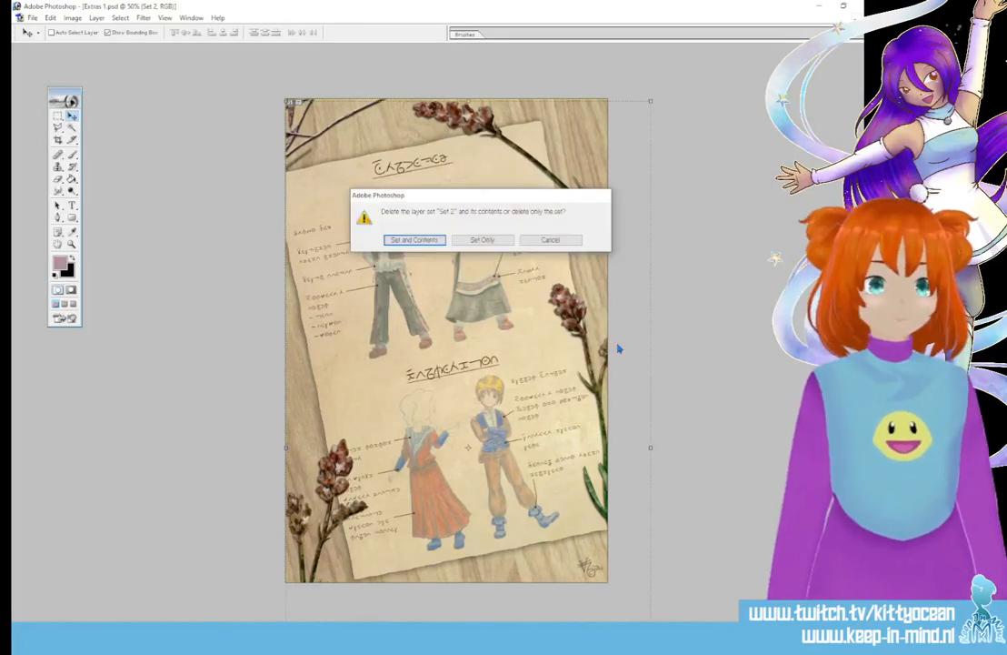
pyautogui.click(414, 240)
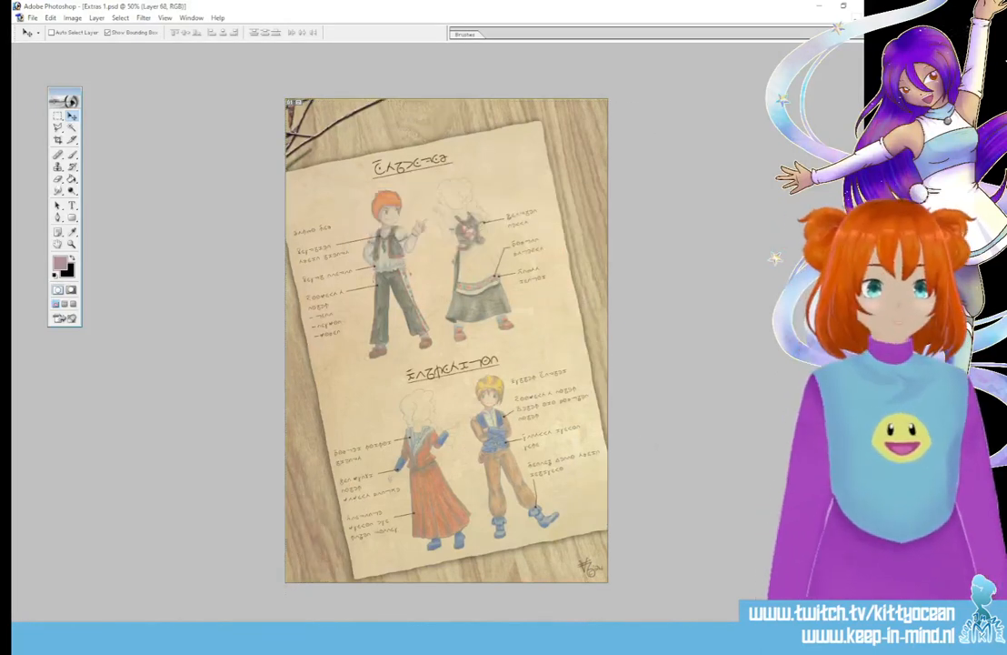
# Step: Delete the layer sets "Set A copy 2" and "Set 1" together with their contents
pyautogui.hotkey('ctrl', 'z')
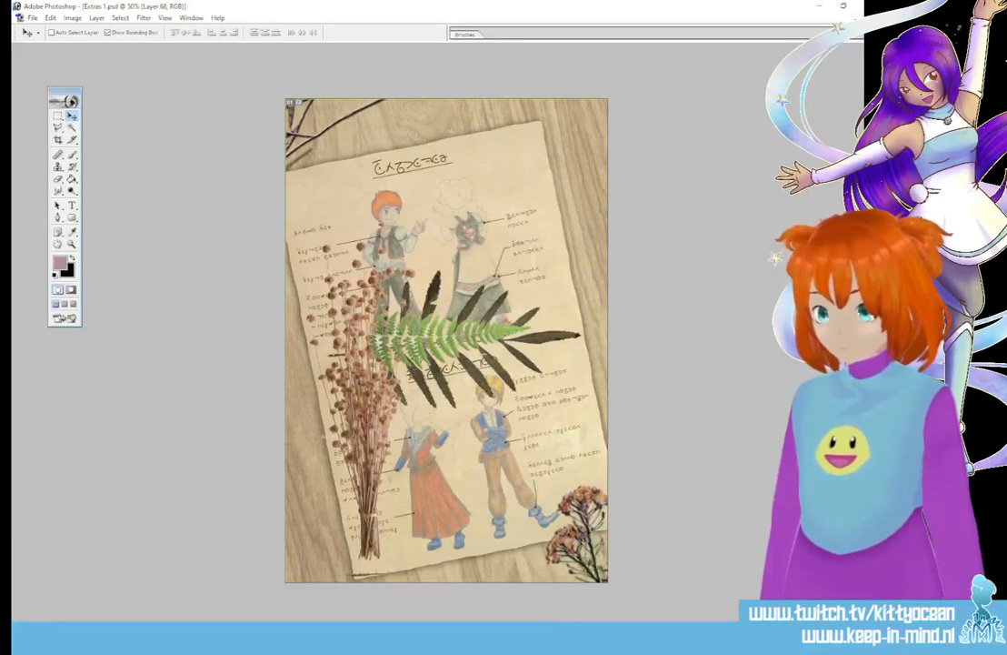
pyautogui.hotkey('ctrl', 'z')
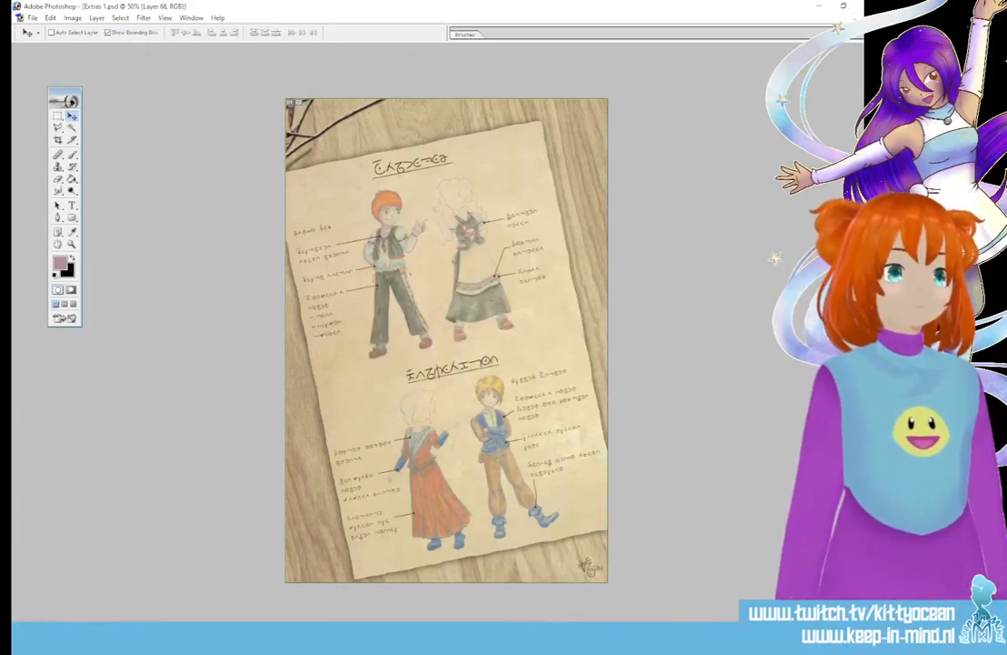
pyautogui.hotkey('alt', '[')
pyautogui.press('Delete')
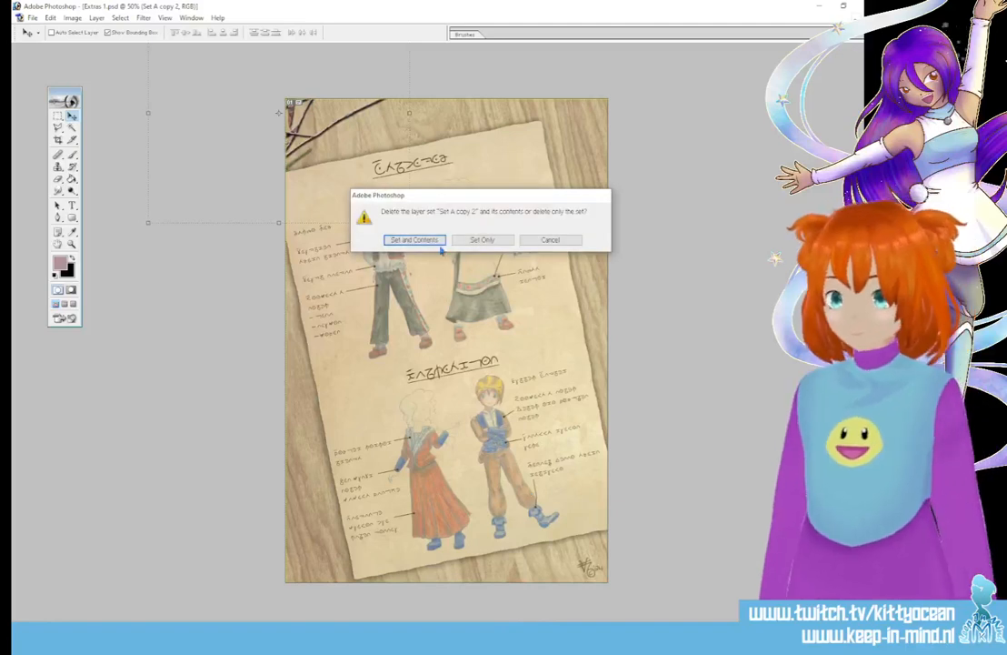
pyautogui.press('Return')
pyautogui.press('Delete')
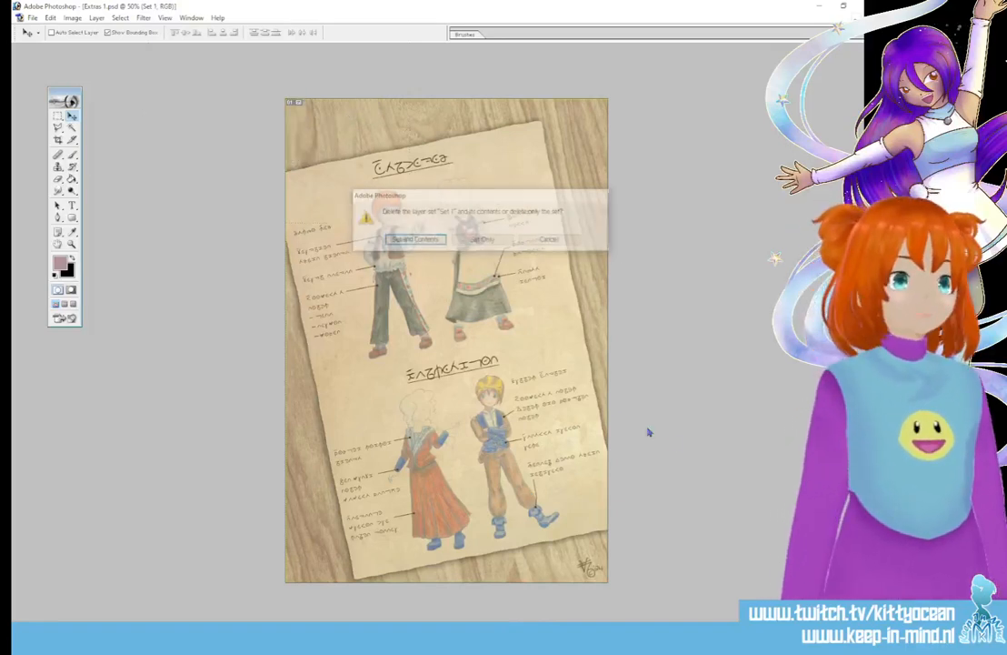
pyautogui.click(409, 239)
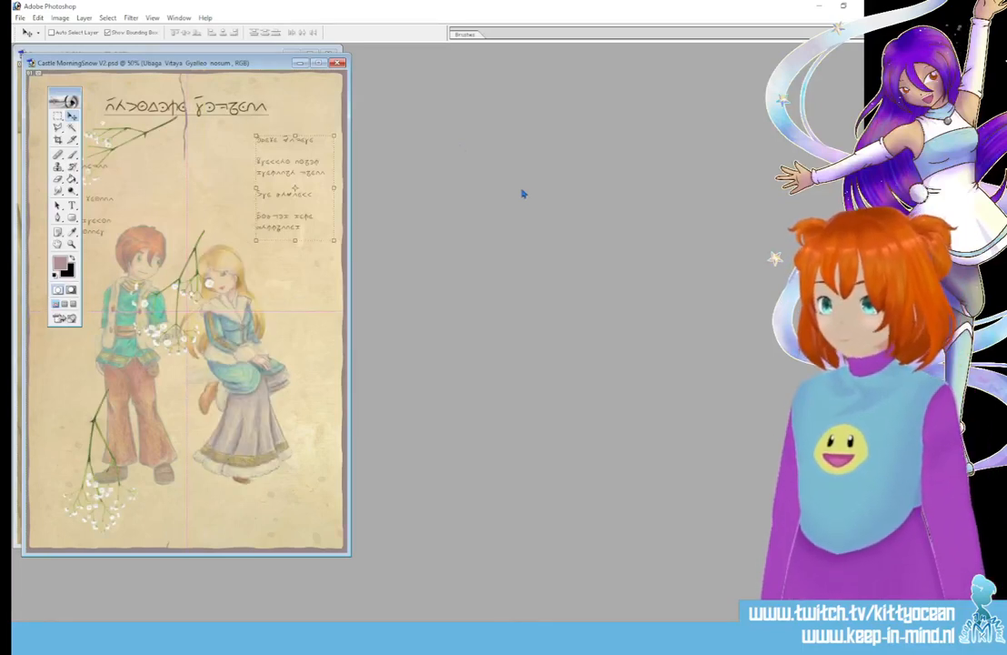
# Step: Move the Castle MorningSnow V2.psd window off the Extras 1 document and close it without saving changes
pyautogui.moveTo(257, 63); pyautogui.dragTo(684, 123)
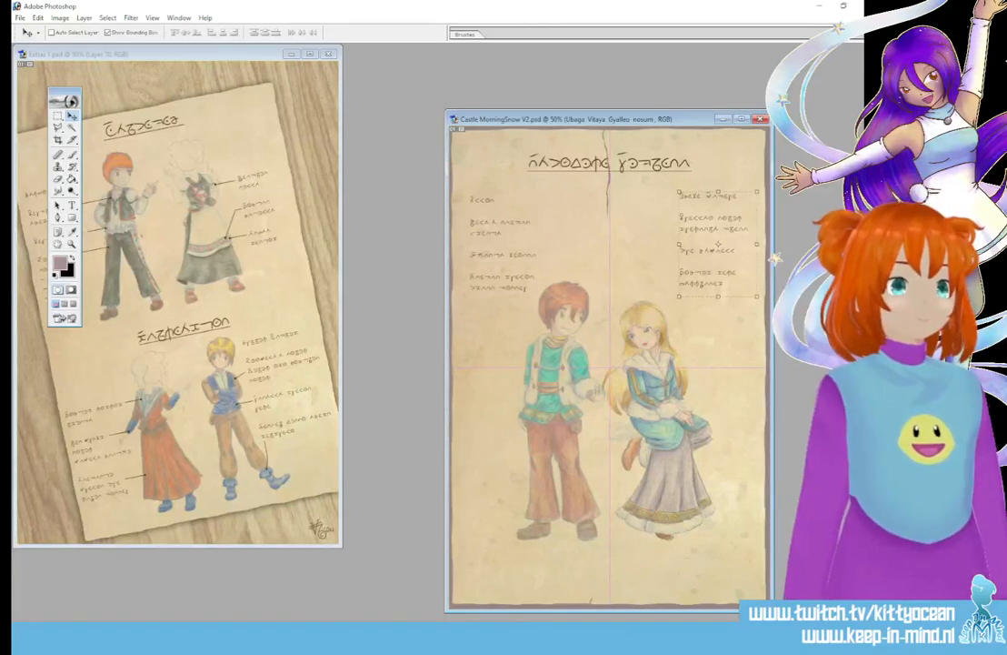
pyautogui.click(760, 118)
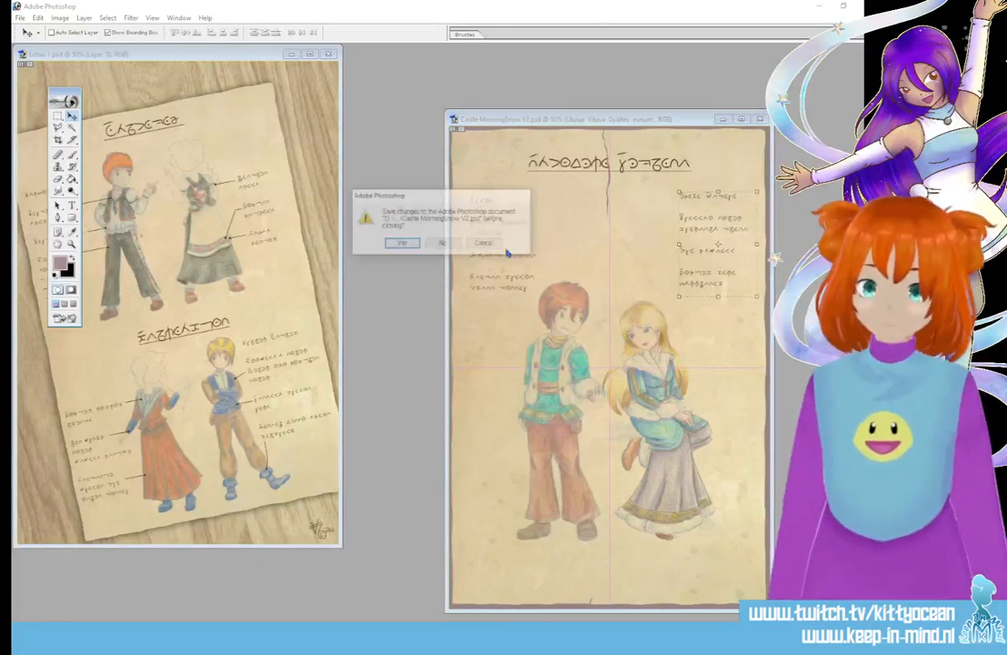
pyautogui.click(441, 242)
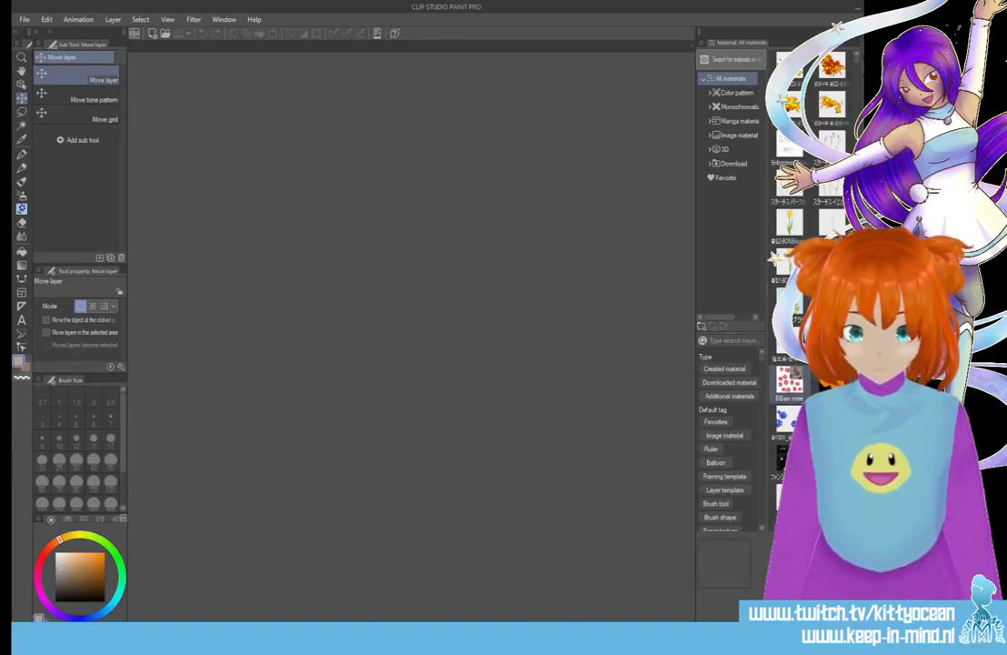
# Step: Switch to Clip Studio Paint and create a new 10 x 15 cm color illustration at 300 dpi
pyautogui.click(24, 19)
pyautogui.click(41, 31)
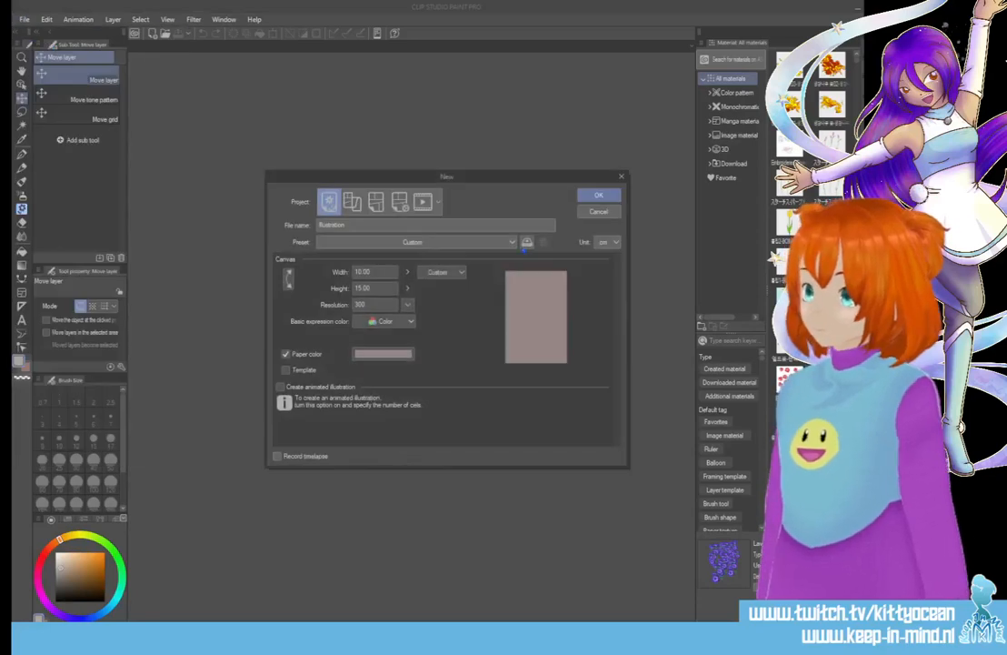
pyautogui.click(593, 196)
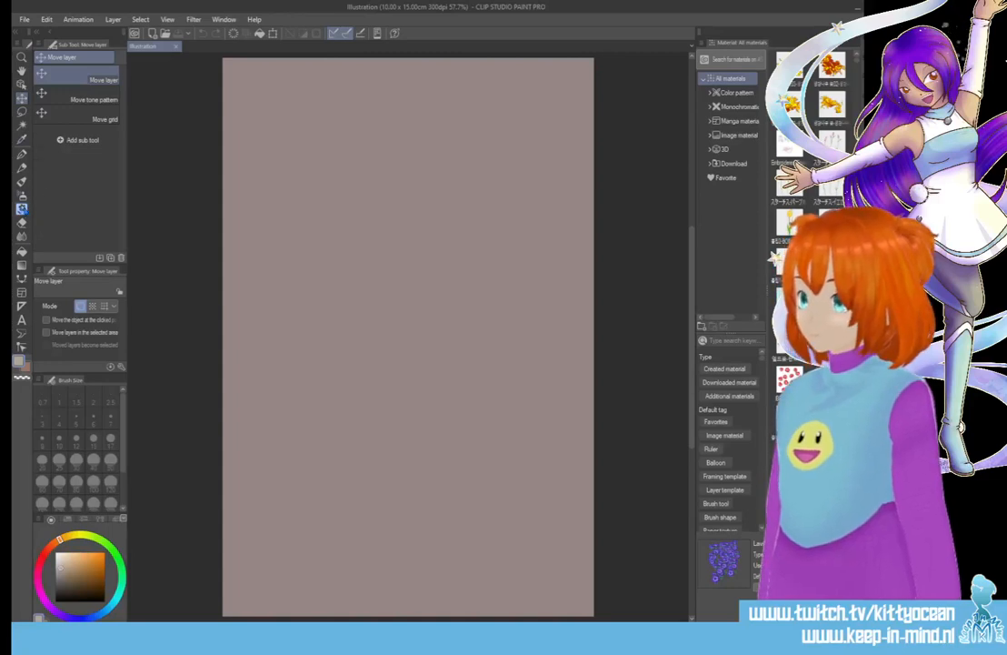
# Step: Try placing the purple Lavin flower image material on the blank canvas and undo the placement
pyautogui.click(21, 208)
pyautogui.moveTo(787, 416)
pyautogui.mouseDown()
pyautogui.moveTo(156, 194)
pyautogui.moveTo(61, 184)
pyautogui.moveTo(71, 218)
pyautogui.mouseUp()
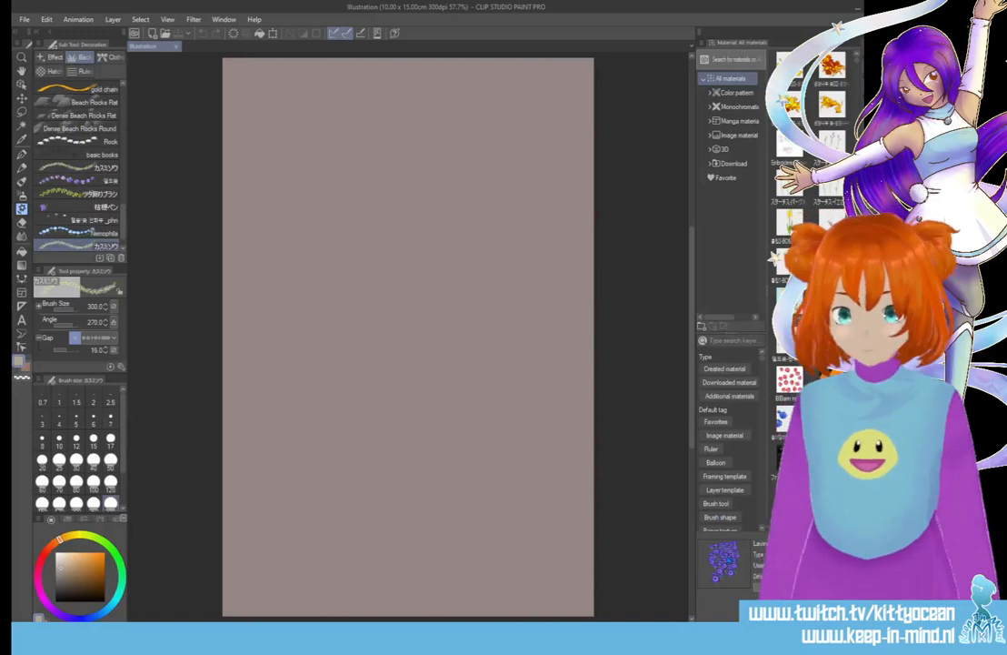
pyautogui.moveTo(784, 418); pyautogui.dragTo(362, 410)
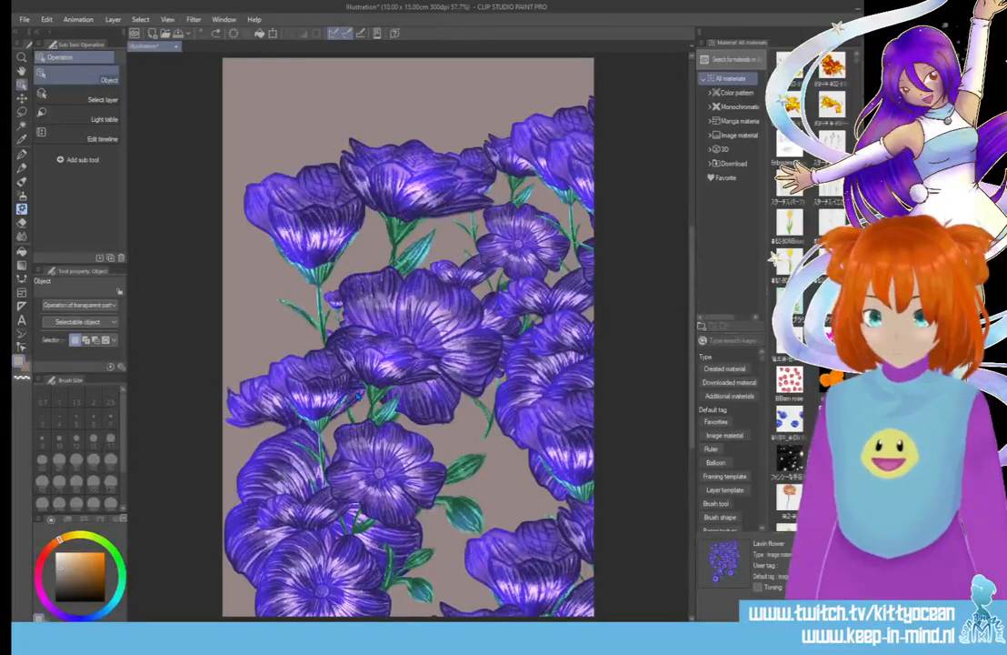
pyautogui.hotkey('ctrl', 'z')
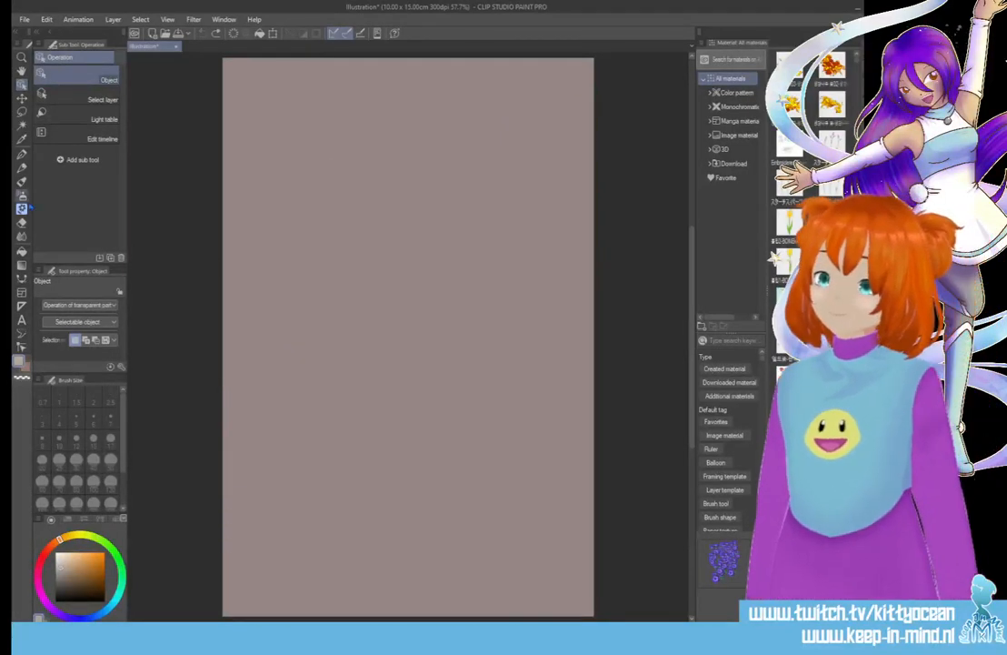
# Step: Place the アカネ flower image material on the blank canvas
pyautogui.click(22, 208)
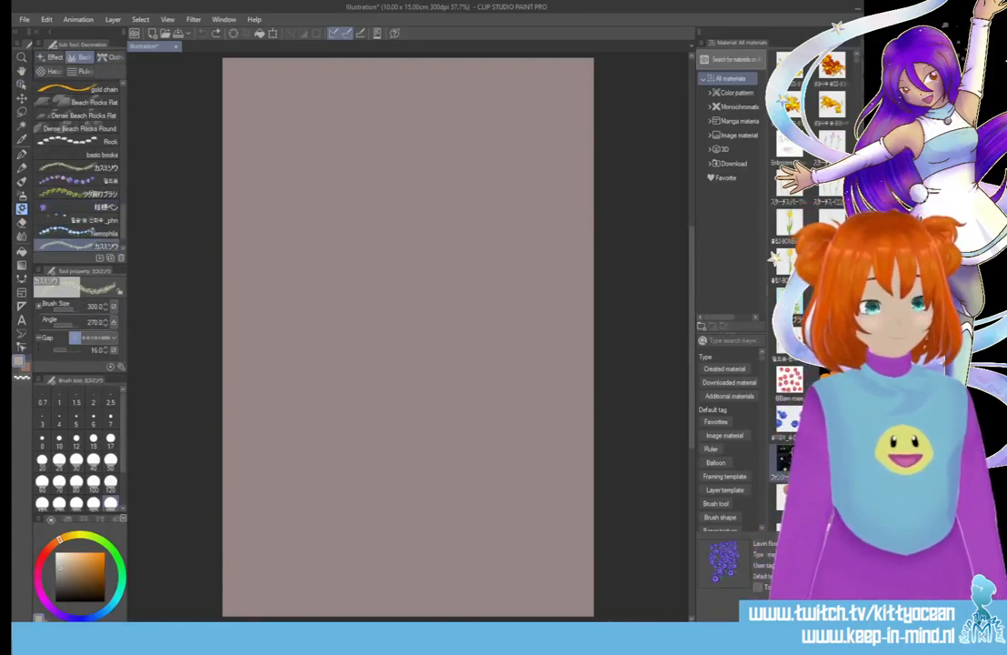
pyautogui.moveTo(789, 420); pyautogui.dragTo(788, 182)
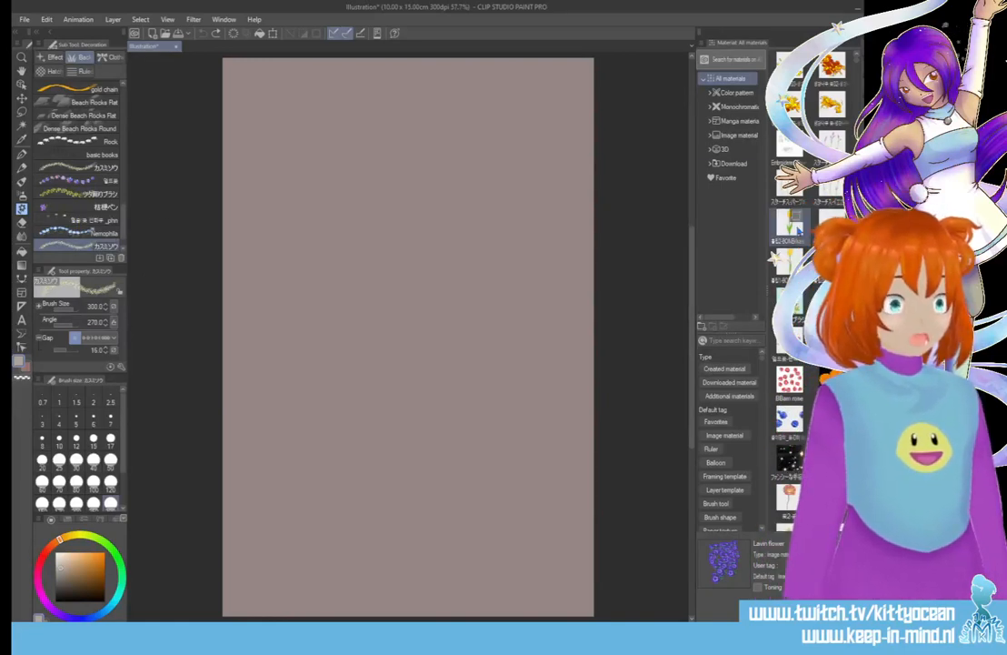
pyautogui.click(789, 305)
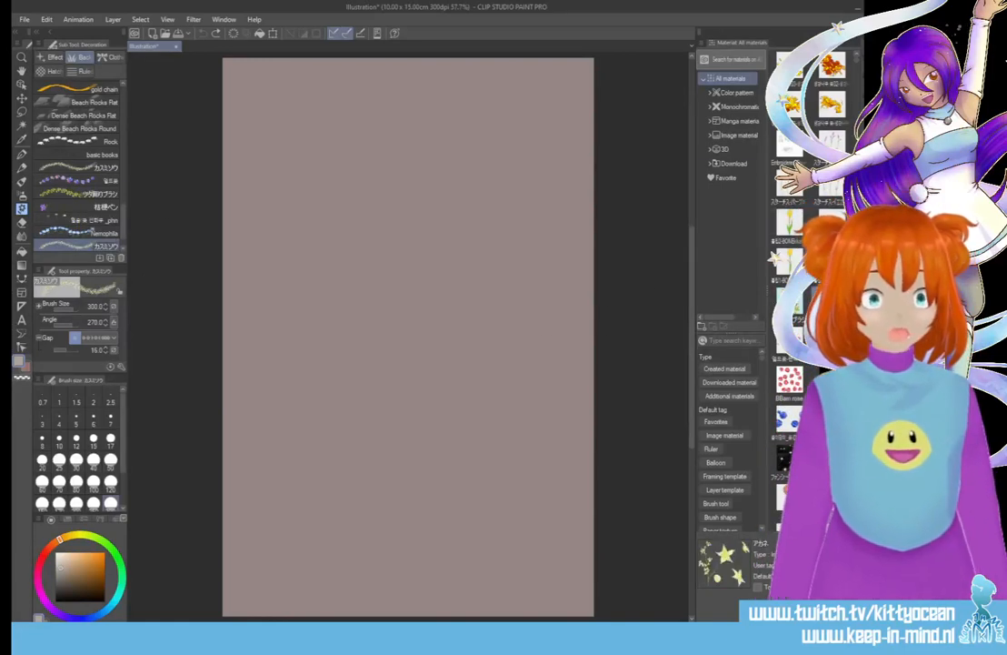
pyautogui.moveTo(789, 305); pyautogui.dragTo(476, 412)
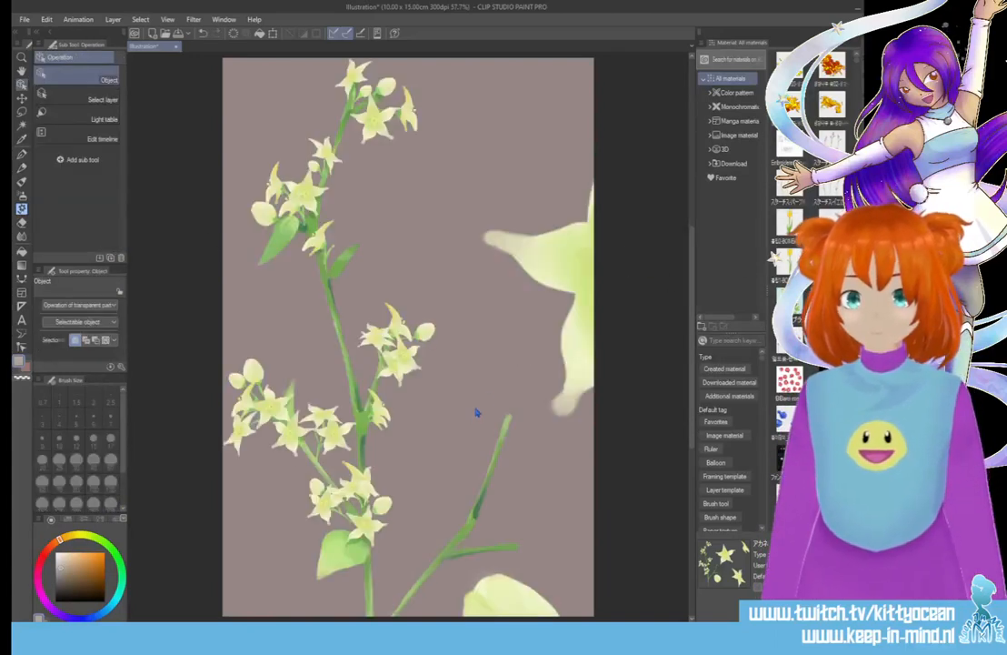
pyautogui.hotkey('ctrl', 'z')
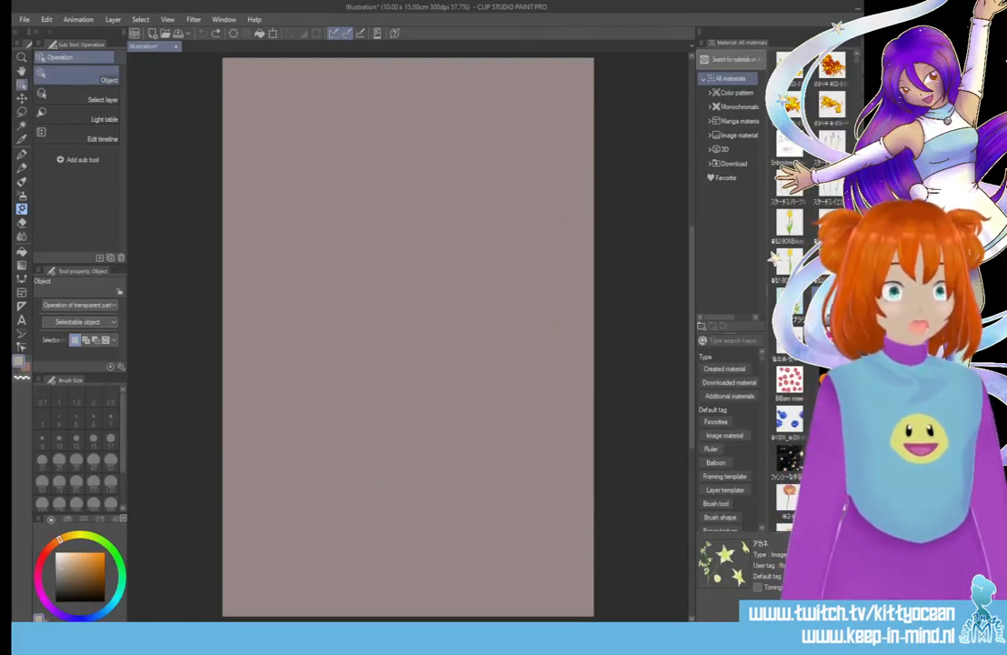
pyautogui.moveTo(789, 300); pyautogui.dragTo(495, 303)
pyautogui.scroll(-1, 171, 210)
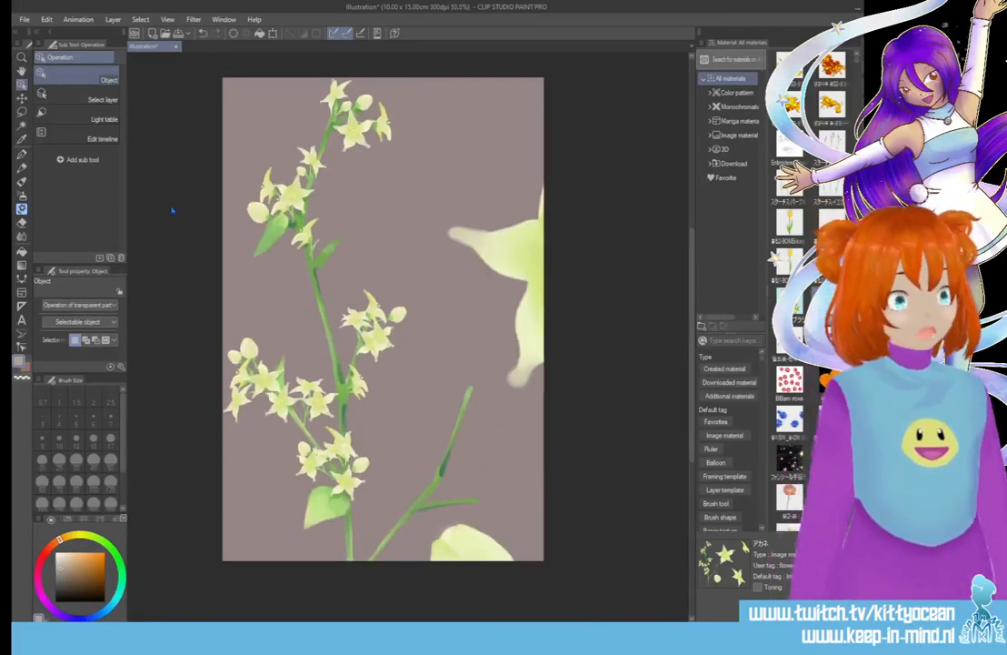
# Step: Scale the placed アカネ flower image down to roughly the canvas width and place it in the middle of the canvas
pyautogui.scroll(-1, 172, 210)
pyautogui.hotkey('ctrl', 't')
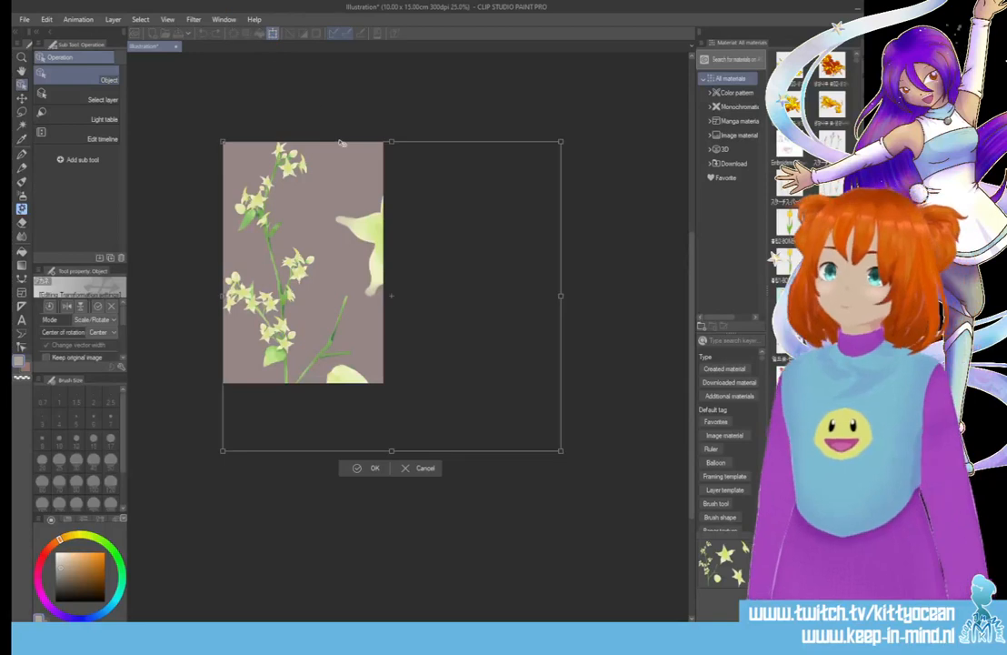
pyautogui.moveTo(560, 142); pyautogui.dragTo(352, 225)
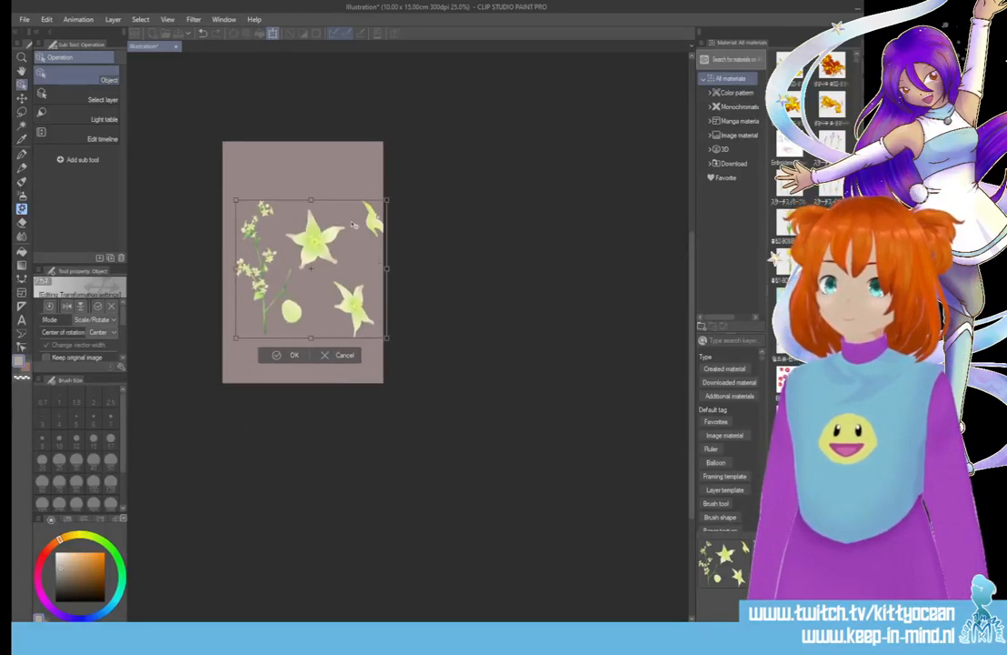
pyautogui.click(294, 355)
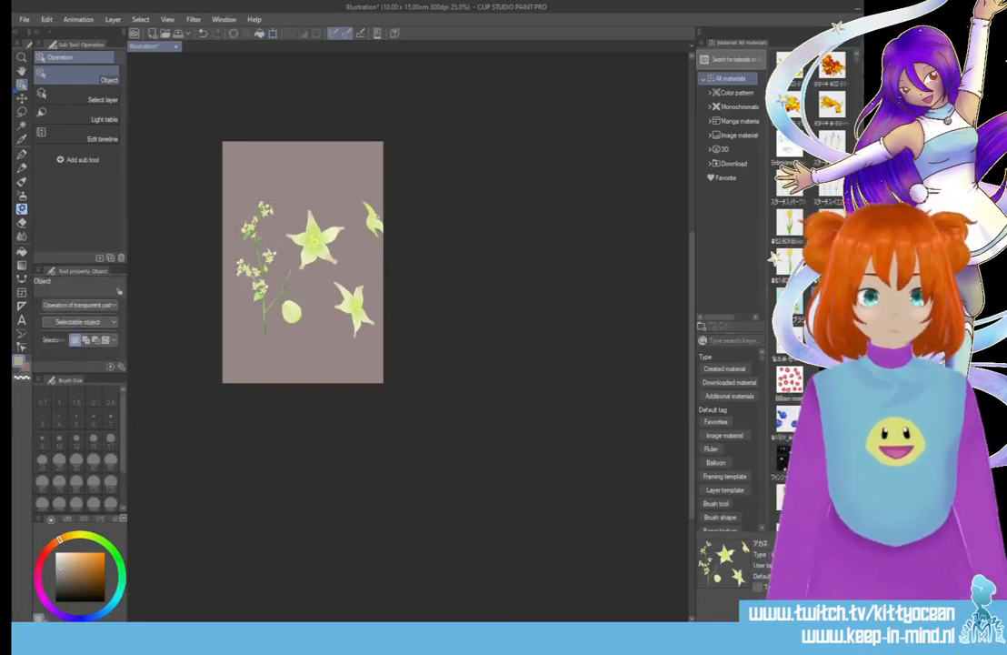
# Step: Lasso the flowering branch, copy it, switch to Photoshop and paste it into Extras 1.psd
pyautogui.click(22, 111)
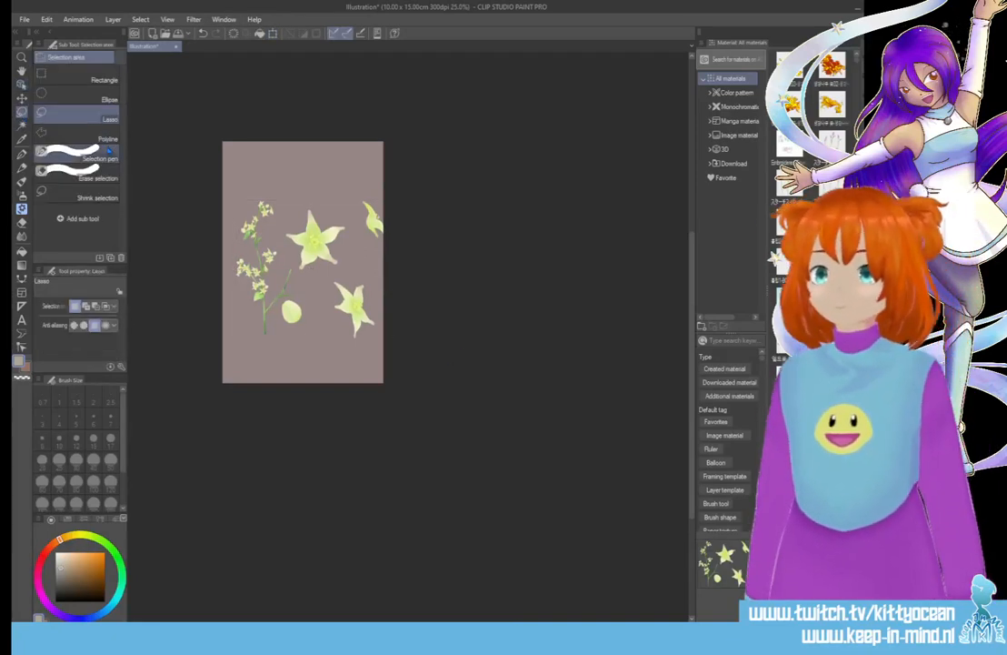
pyautogui.hotkey('ctrl', '+')
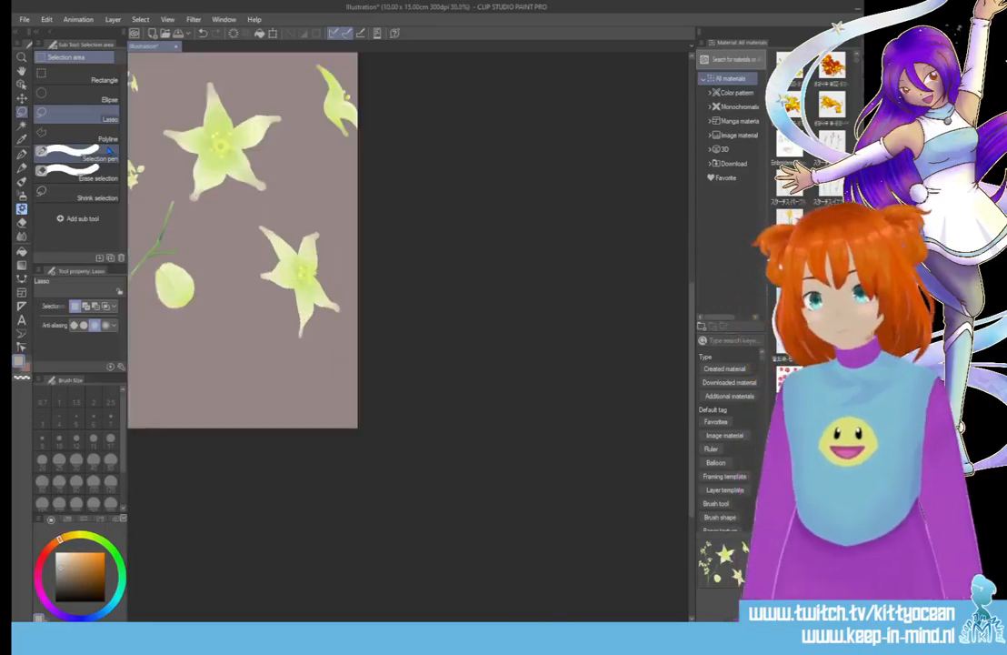
pyautogui.moveTo(546, 624); pyautogui.dragTo(337, 624)
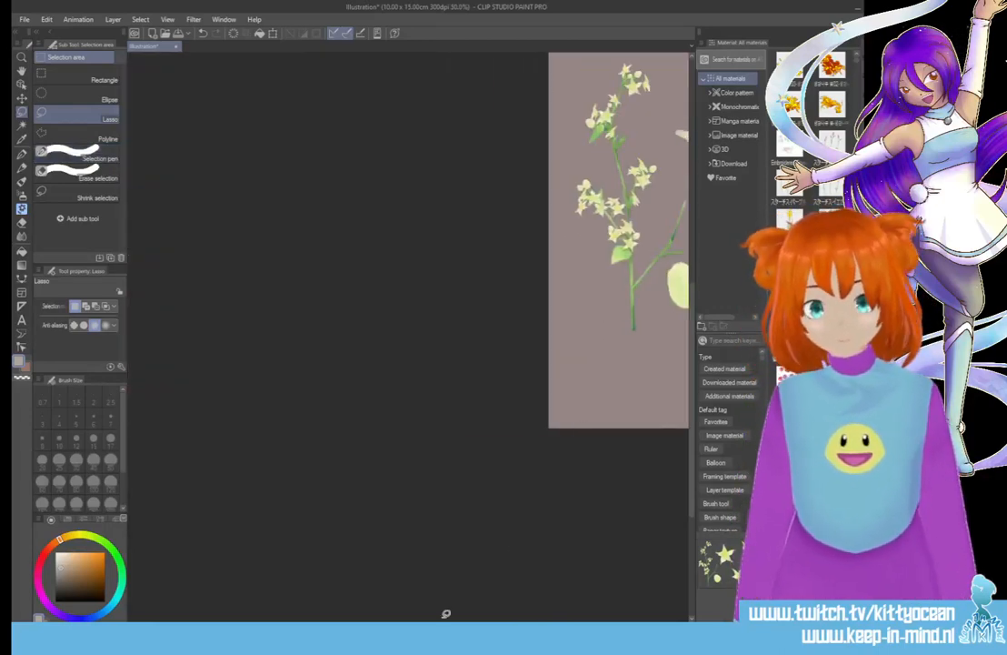
pyautogui.moveTo(445, 624); pyautogui.dragTo(491, 623)
pyautogui.moveTo(691, 446); pyautogui.dragTo(691, 375)
pyautogui.moveTo(475, 507)
pyautogui.mouseDown()
pyautogui.moveTo(480, 459)
pyautogui.moveTo(497, 433)
pyautogui.moveTo(536, 416)
pyautogui.moveTo(541, 395)
pyautogui.moveTo(497, 311)
pyautogui.moveTo(496, 245)
pyautogui.moveTo(422, 228)
pyautogui.moveTo(402, 422)
pyautogui.moveTo(472, 522)
pyautogui.mouseUp()
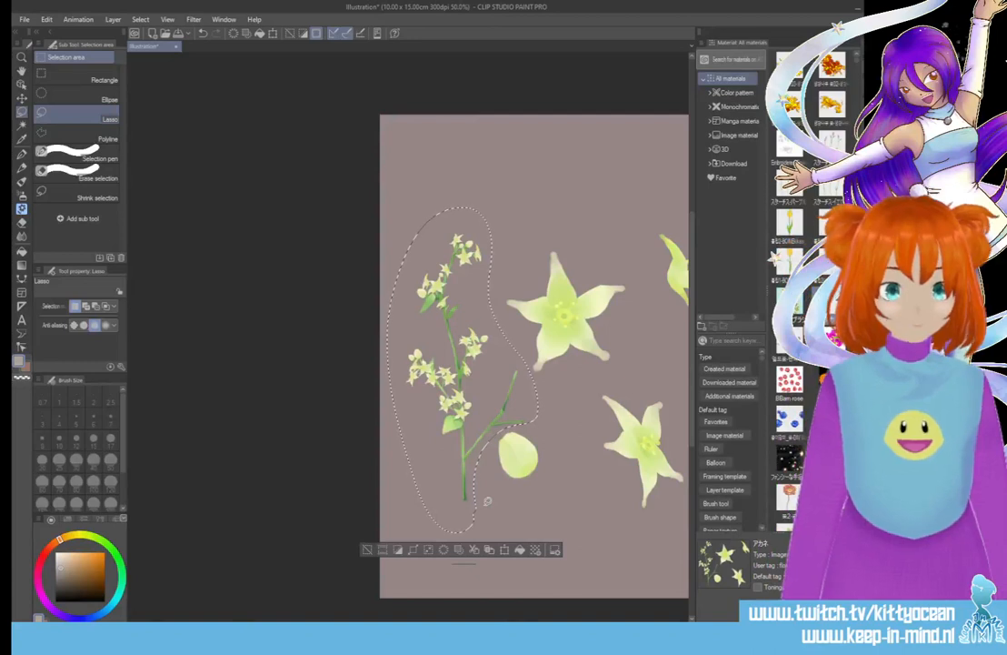
pyautogui.hotkey('alt', 'Tab')
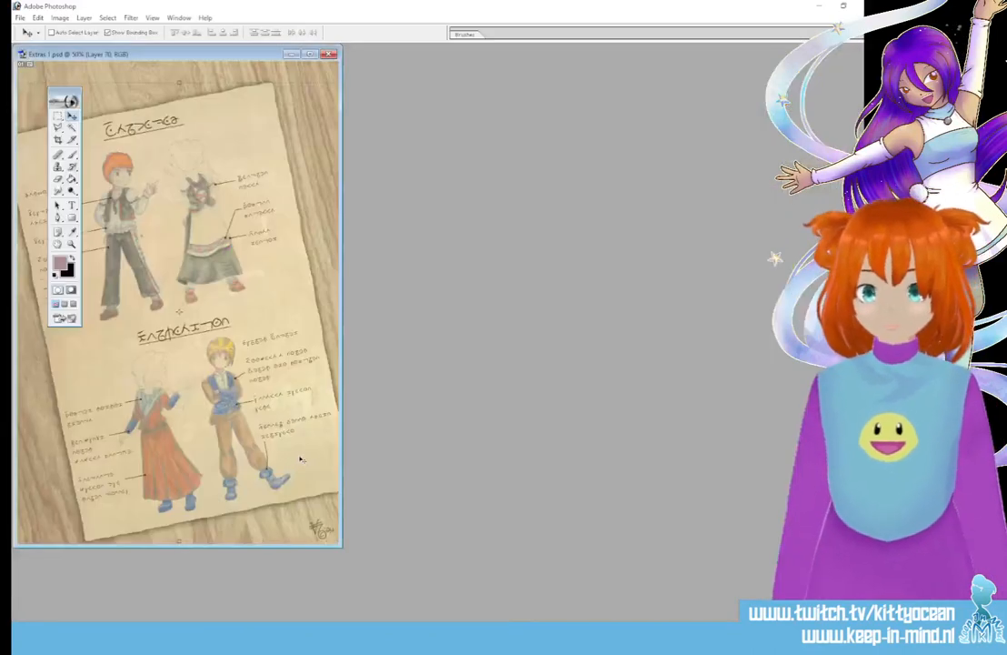
pyautogui.hotkey('ctrl', 'v')
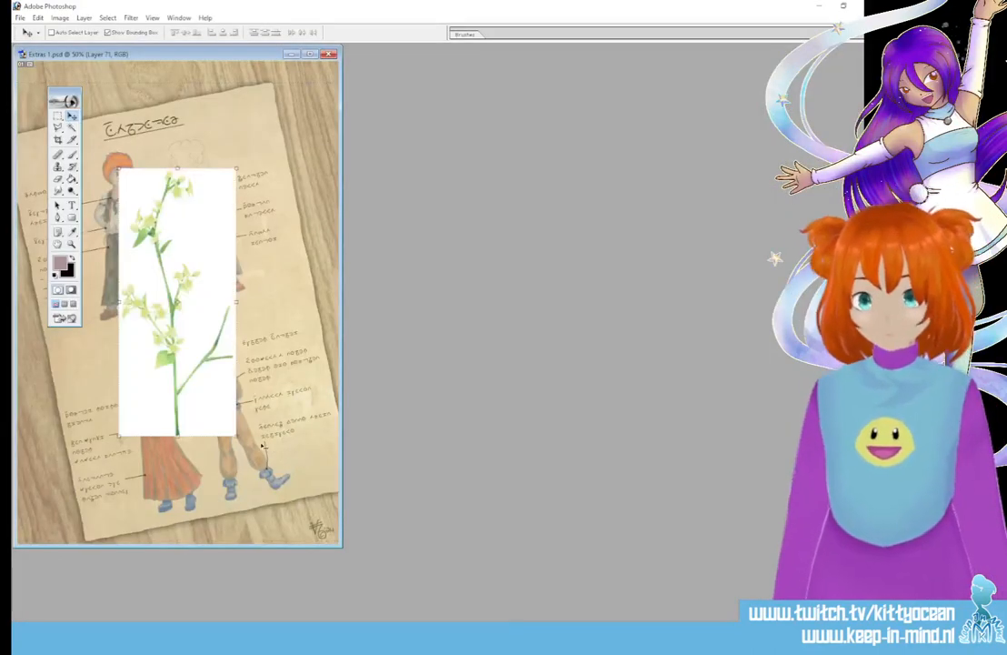
# Step: Maximize the Extras 1 document and delete the white background around the pasted branch with the Magic Wand
pyautogui.click(309, 53)
pyautogui.click(72, 127)
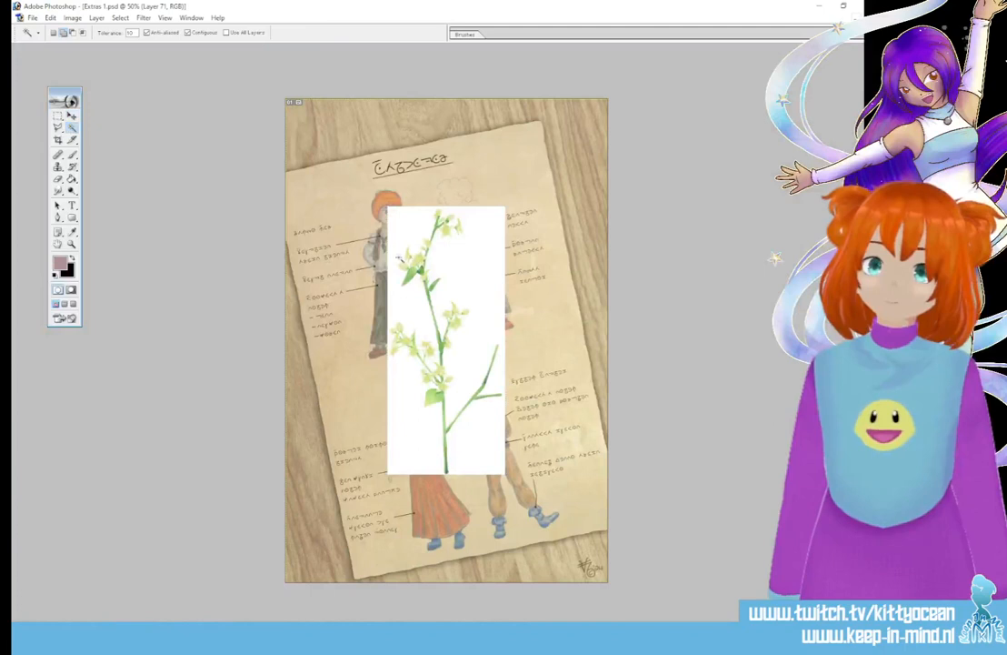
pyautogui.click(444, 267)
pyautogui.press('Delete')
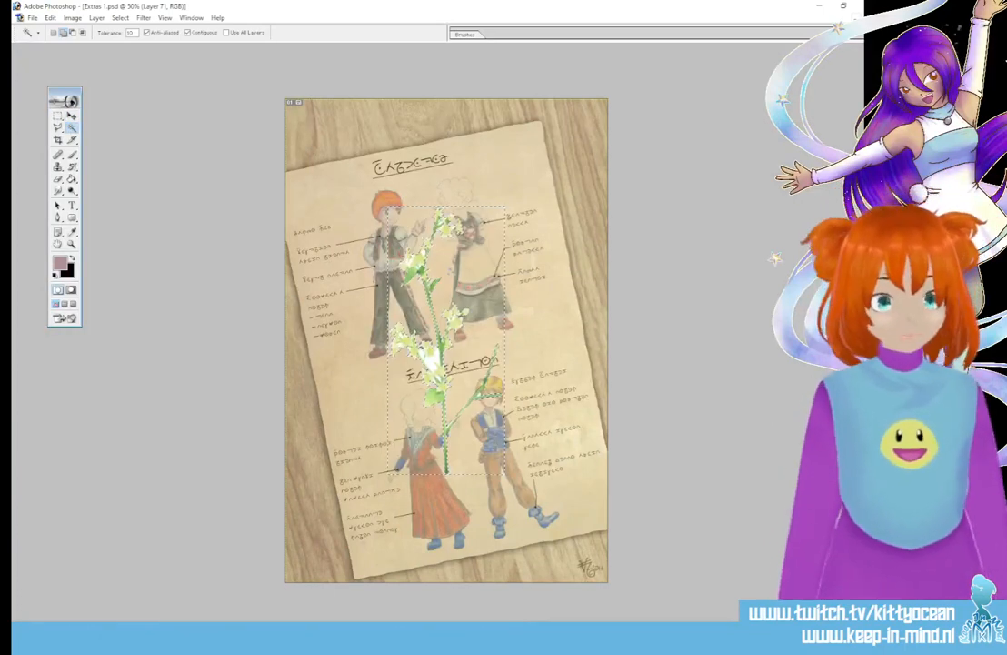
pyautogui.hotkey('ctrl', 'd')
# Step: Delete the leftover white patches enclosed between the blossoms and stems, and give the branch layer a drop shadow
pyautogui.hotkey('ctrl', '+')
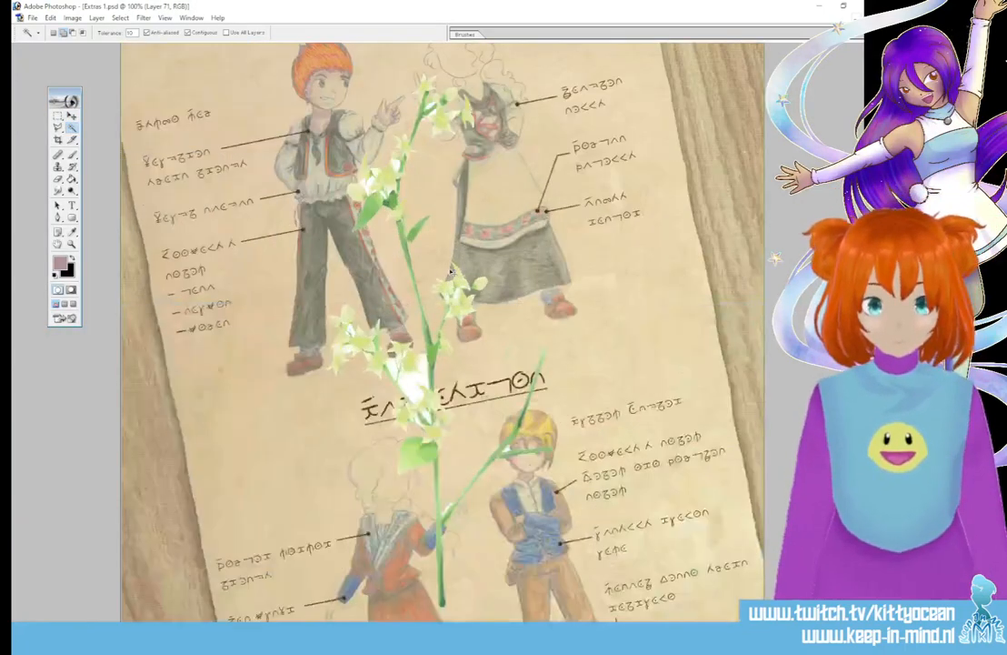
pyautogui.hotkey('ctrl', '+')
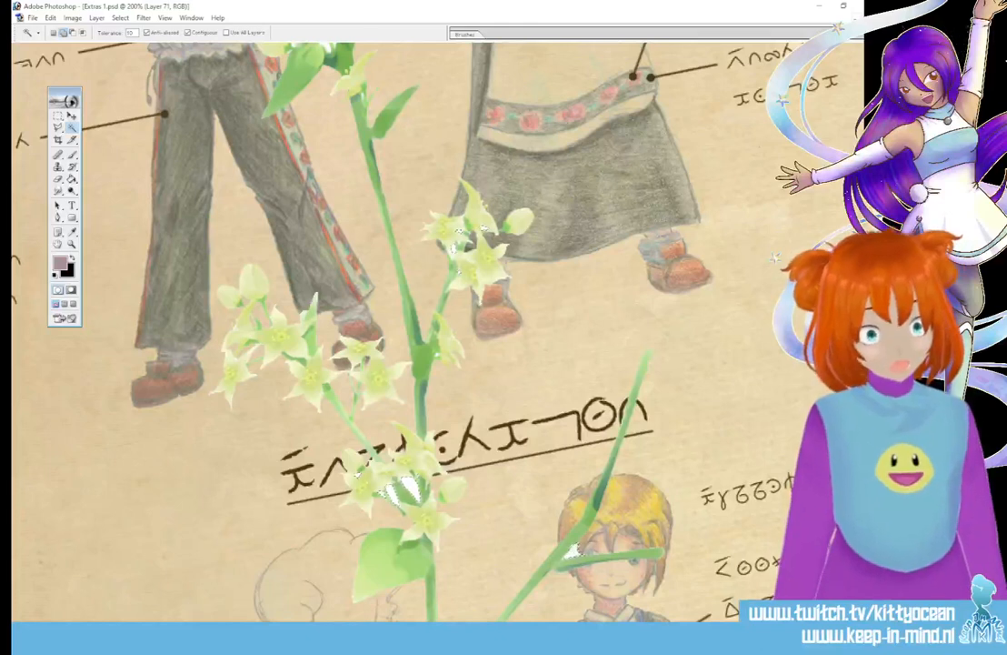
pyautogui.scroll(-5, 409, 327)
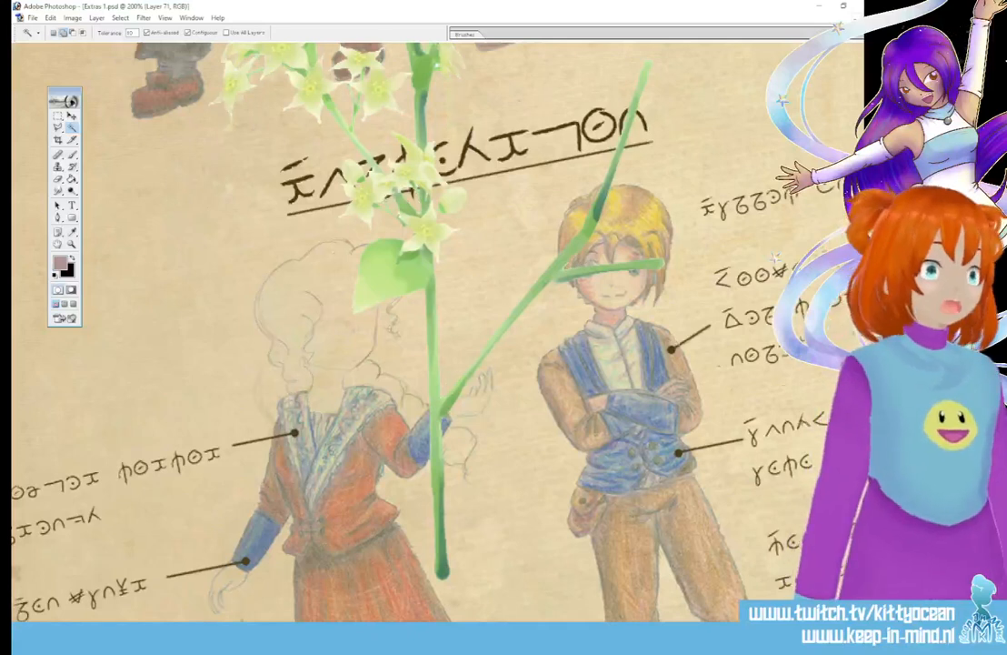
pyautogui.scroll(9, 410, 327)
pyautogui.scroll(-3, 409, 327)
pyautogui.scroll(2, 409, 327)
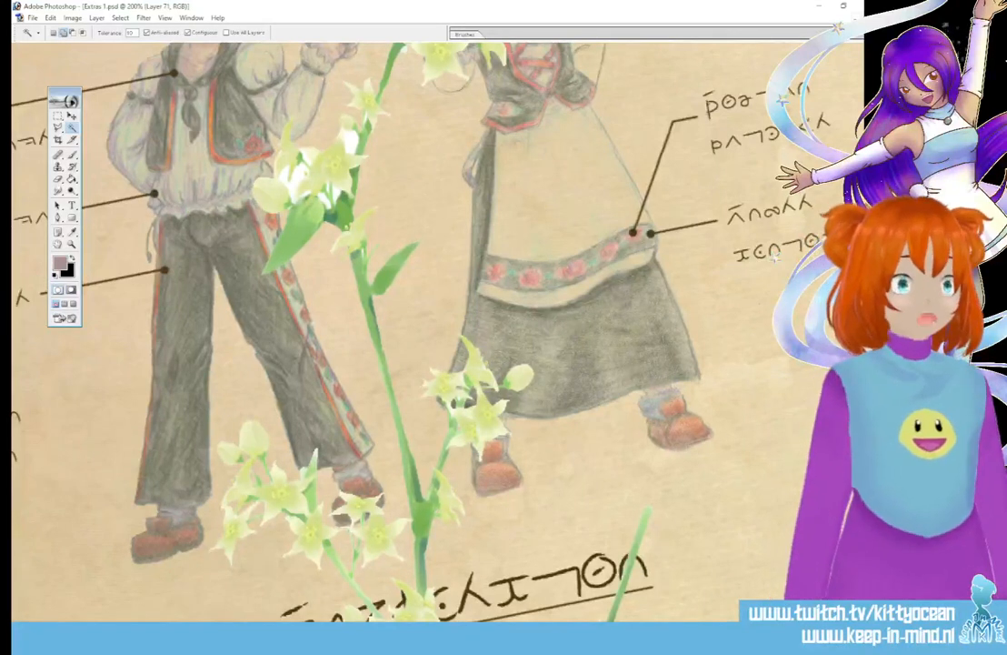
pyautogui.scroll(3, 421, 227)
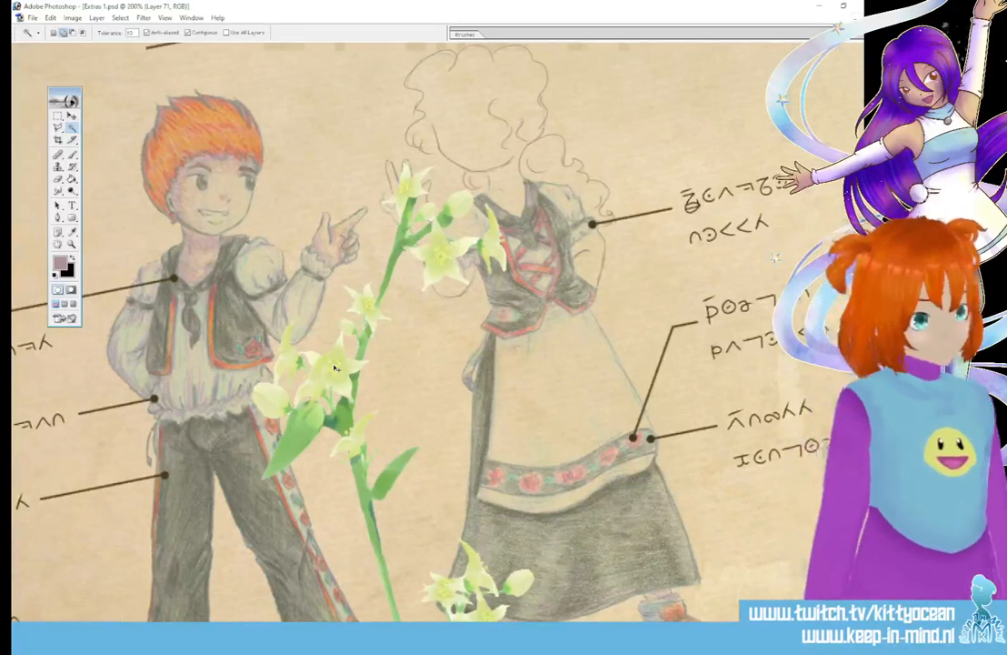
pyautogui.hotkey('ctrl', '0')
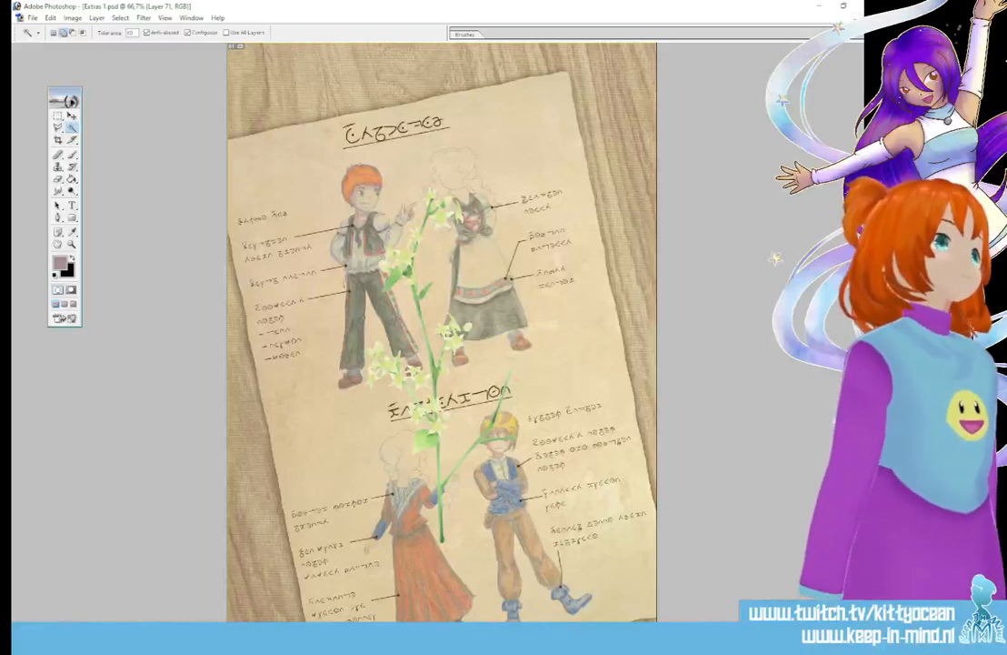
pyautogui.press('0')
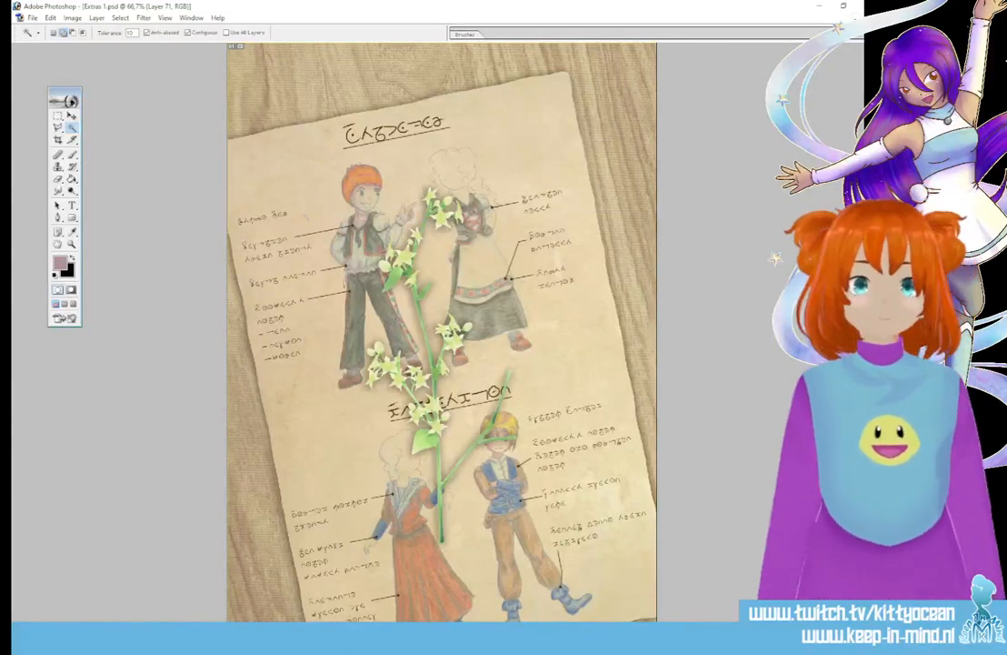
# Step: Move the branch to the paper's left edge, rotate it about 23 degrees clockwise and scale it proportionally to about 67.9%
pyautogui.click(71, 116)
pyautogui.moveTo(427, 309); pyautogui.dragTo(238, 434)
pyautogui.moveTo(243, 536); pyautogui.dragTo(246, 545)
pyautogui.moveTo(331, 313); pyautogui.dragTo(401, 377)
pyautogui.moveTo(274, 431); pyautogui.dragTo(287, 478)
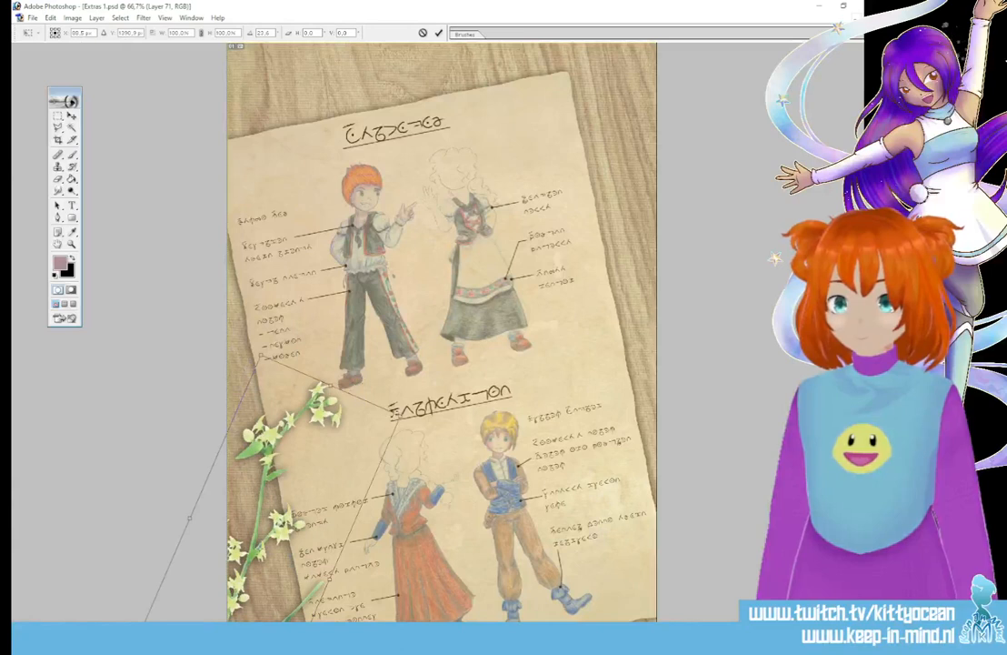
pyautogui.moveTo(397, 418); pyautogui.dragTo(337, 444)
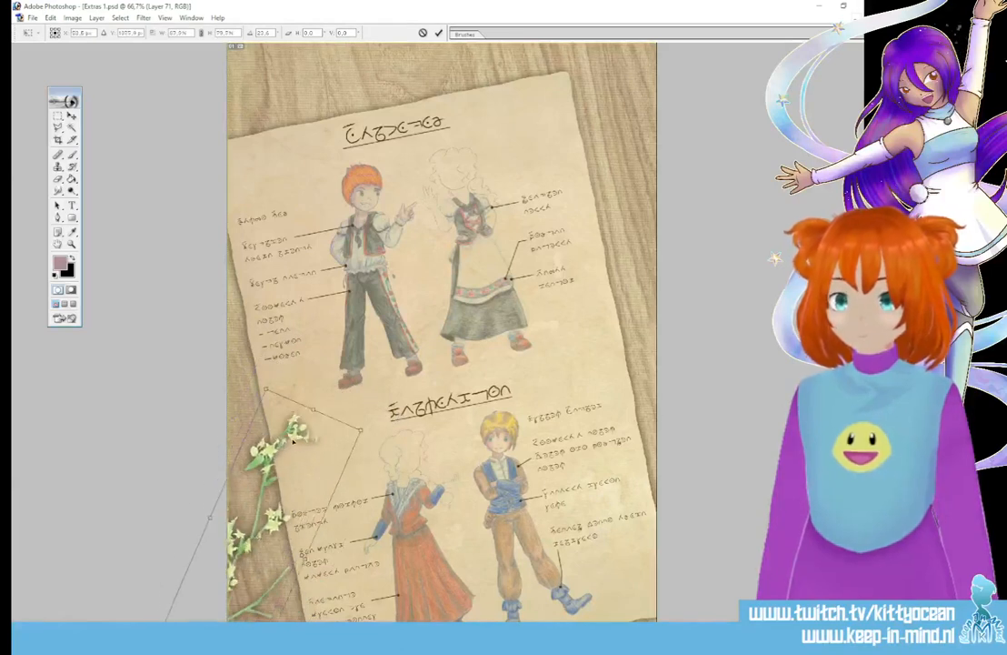
pyautogui.click(201, 33)
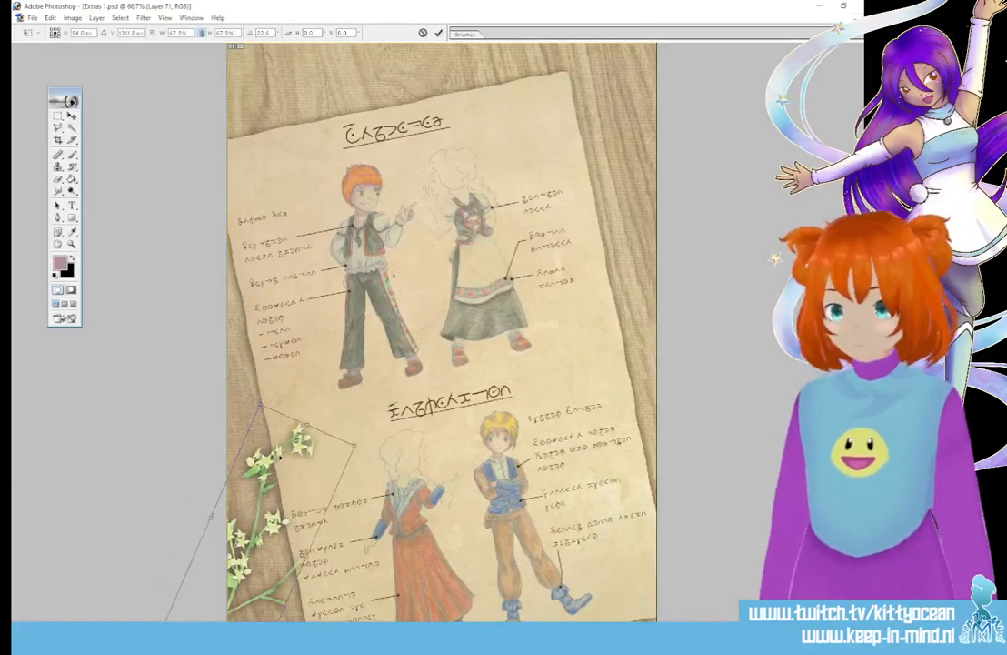
pyautogui.moveTo(278, 460); pyautogui.dragTo(280, 398)
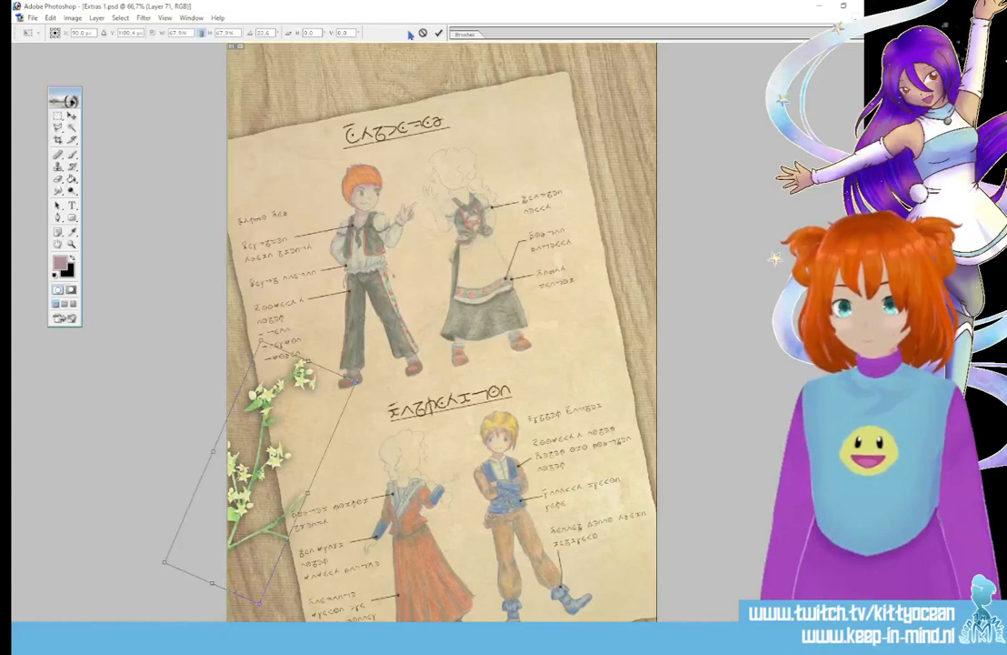
pyautogui.click(439, 33)
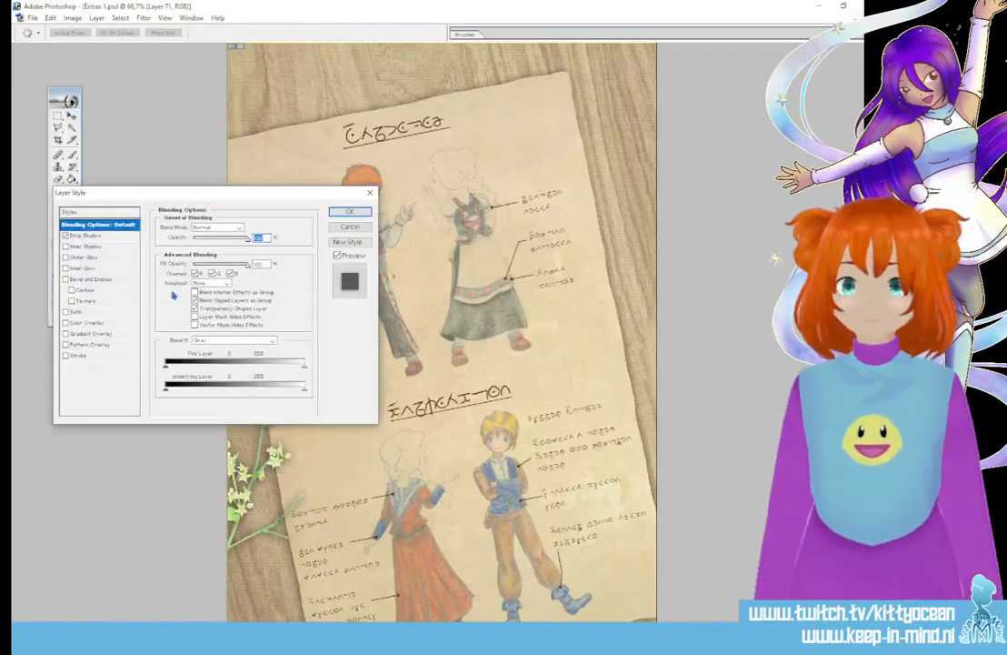
# Step: Add a Gradient Overlay to the branch layer with the pastel blue-yellow-pink gradient, Color blend mode and reduced opacity
pyautogui.click(103, 335)
pyautogui.moveTo(187, 193); pyautogui.dragTo(509, 181)
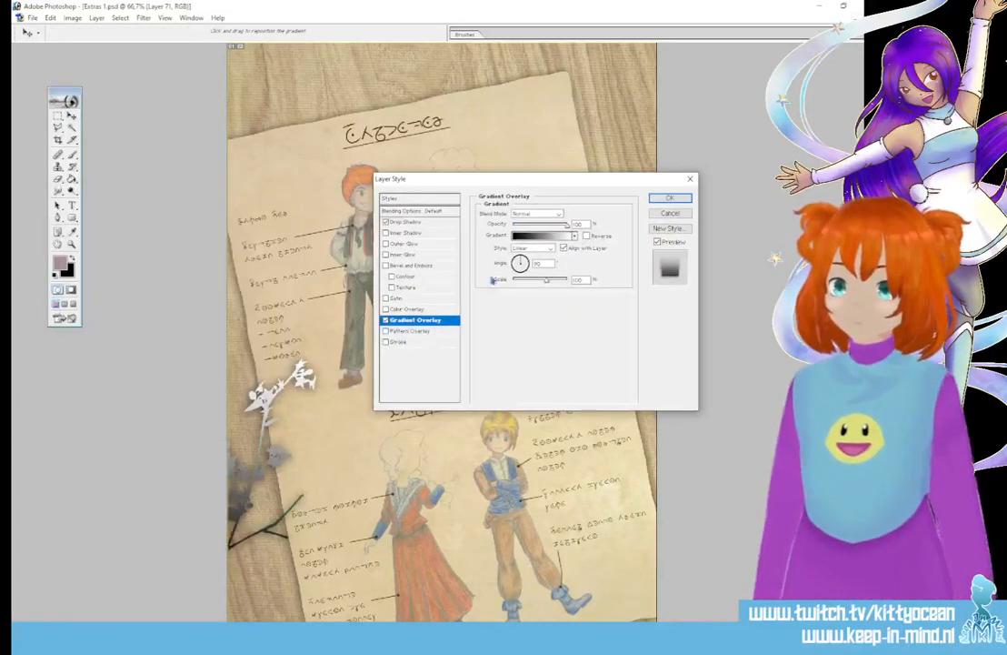
pyautogui.click(579, 236)
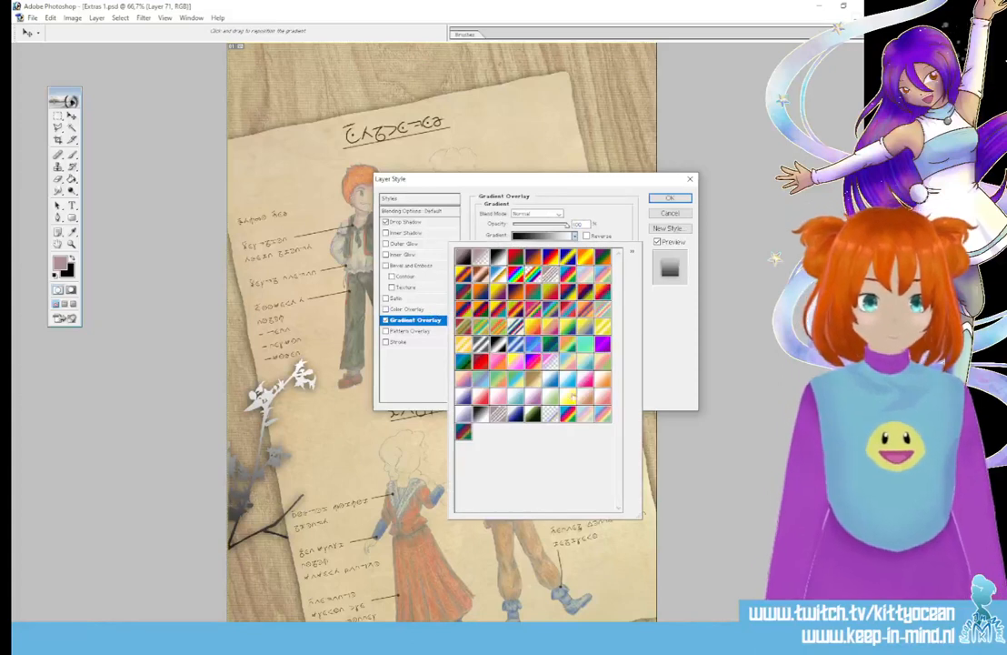
pyautogui.click(567, 362)
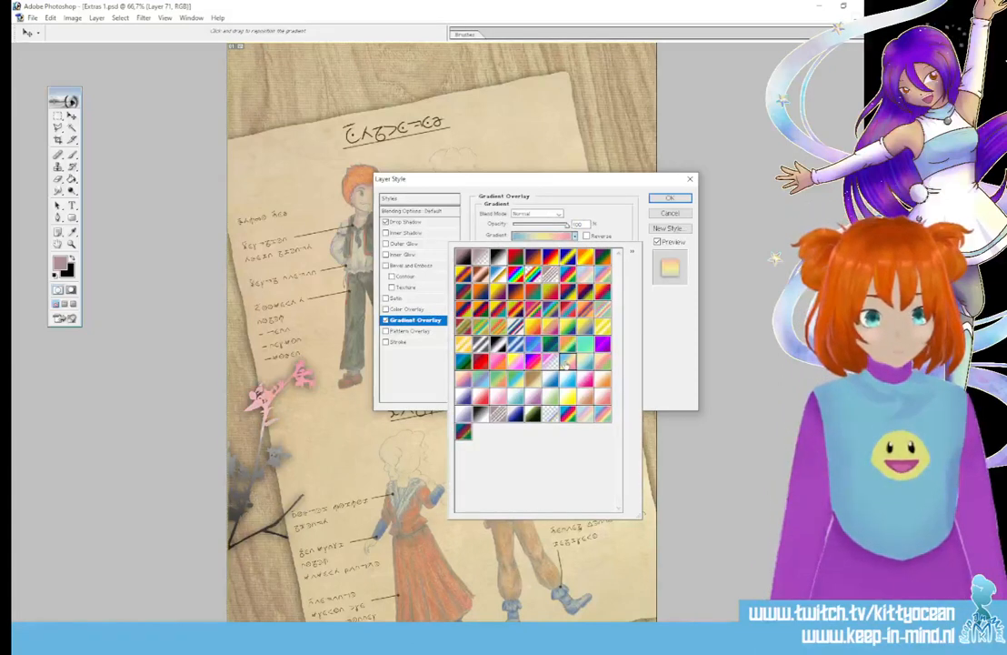
pyautogui.click(551, 221)
pyautogui.click(522, 385)
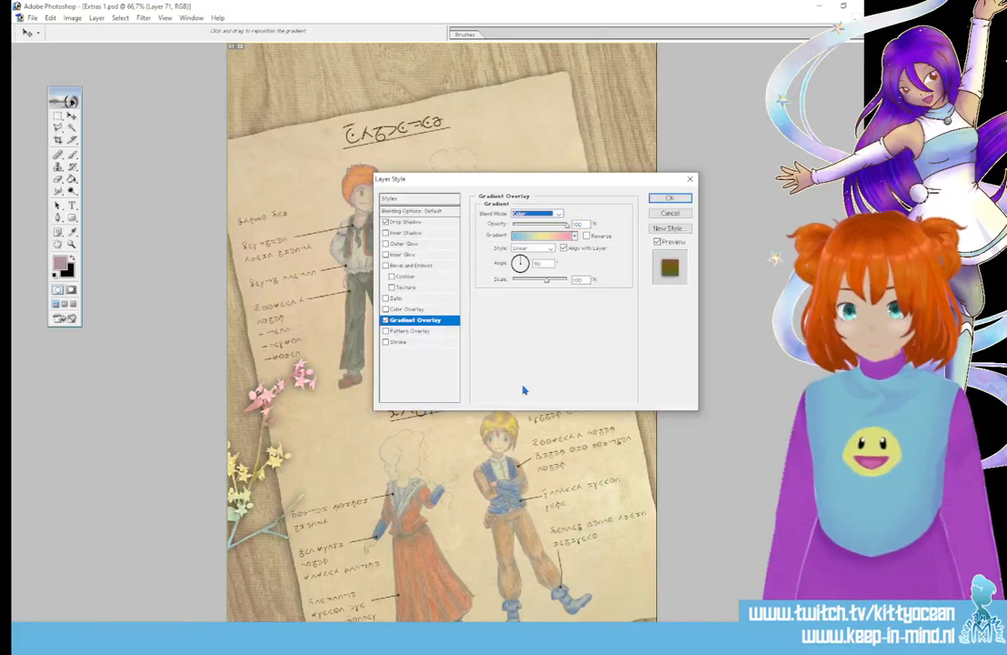
pyautogui.click(544, 227)
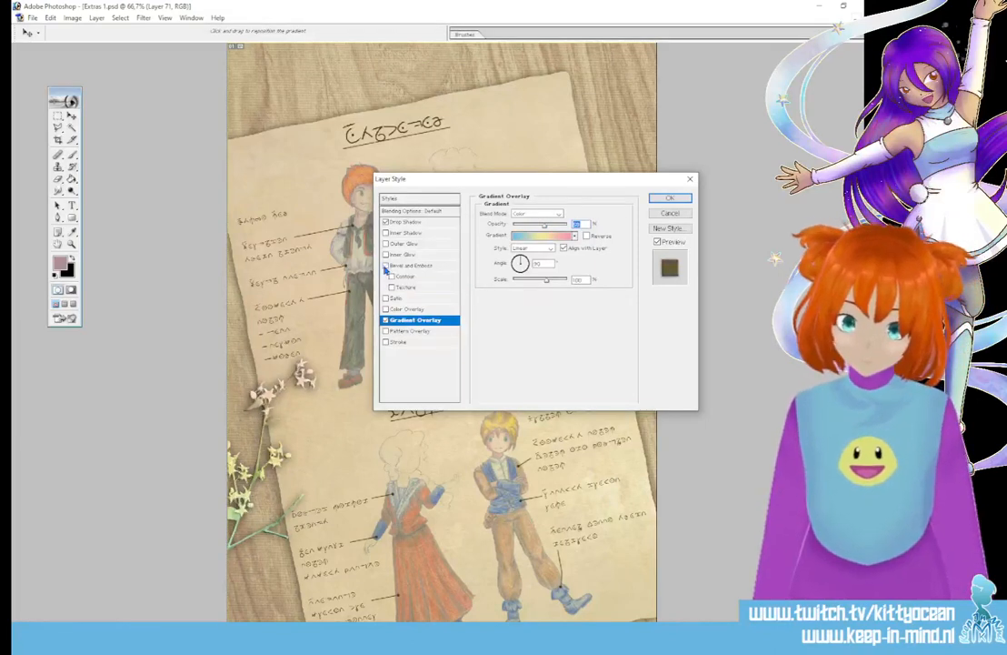
# Step: Try the Bevel and Emboss and Satin effects on the branch layer, switch them off and return to the Gradient Overlay settings
pyautogui.click(385, 265)
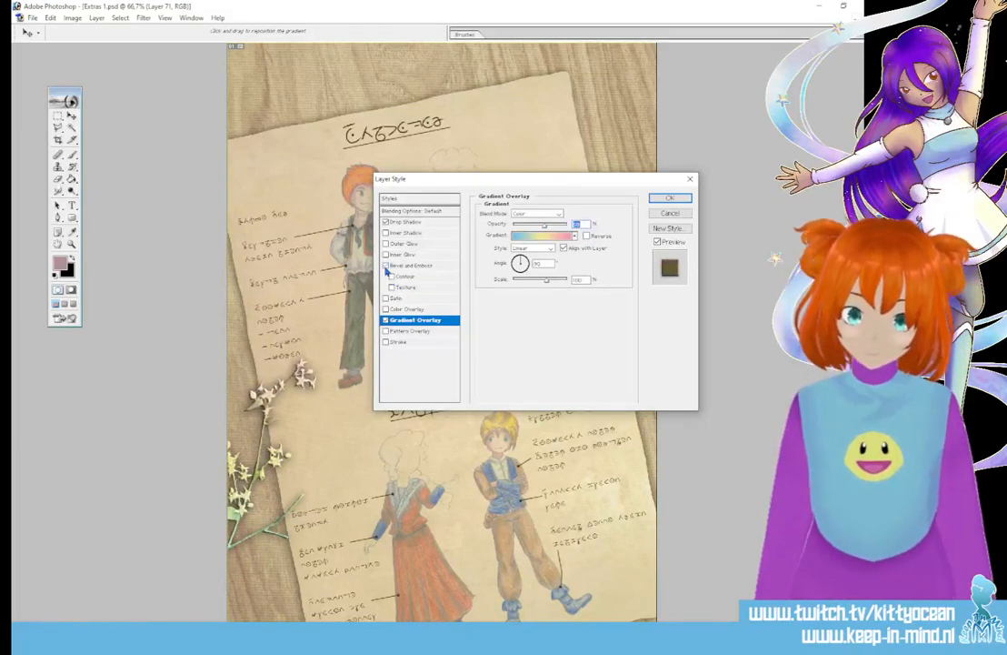
pyautogui.click(386, 264)
pyautogui.click(385, 298)
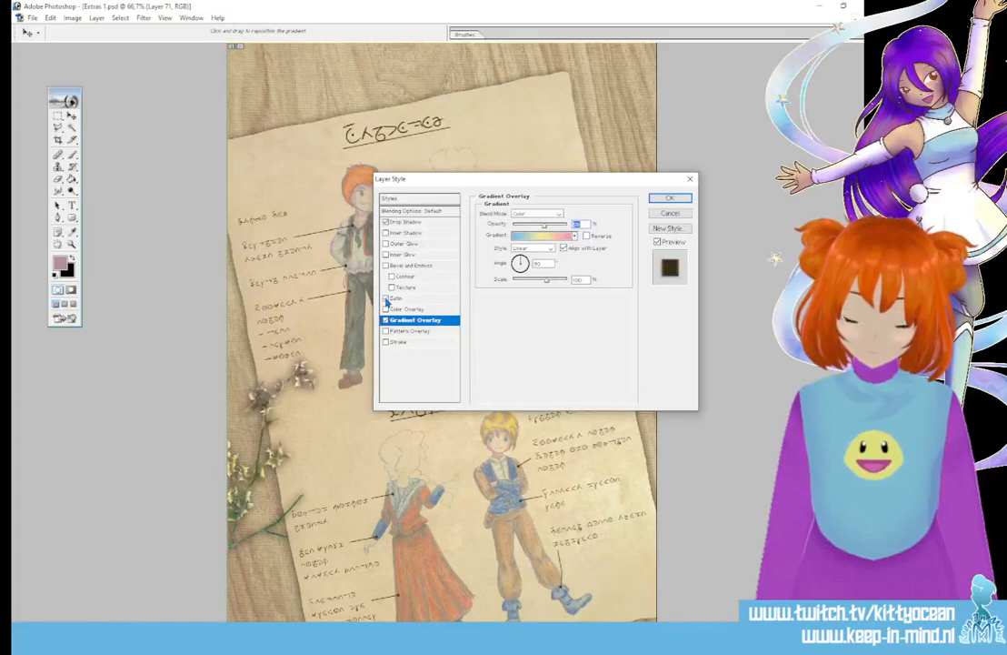
pyautogui.click(441, 297)
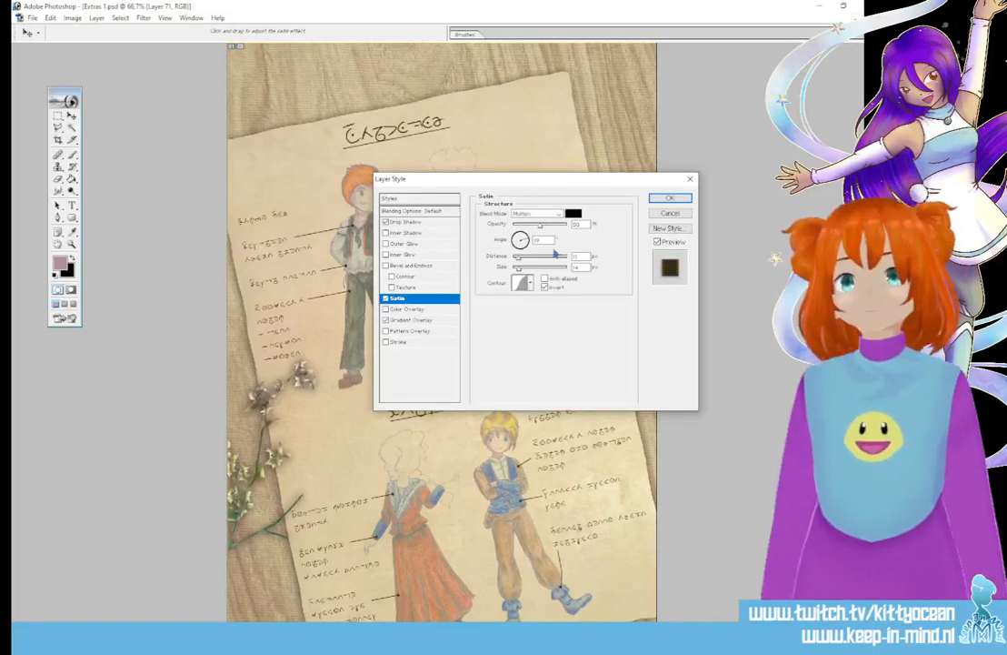
pyautogui.click(385, 298)
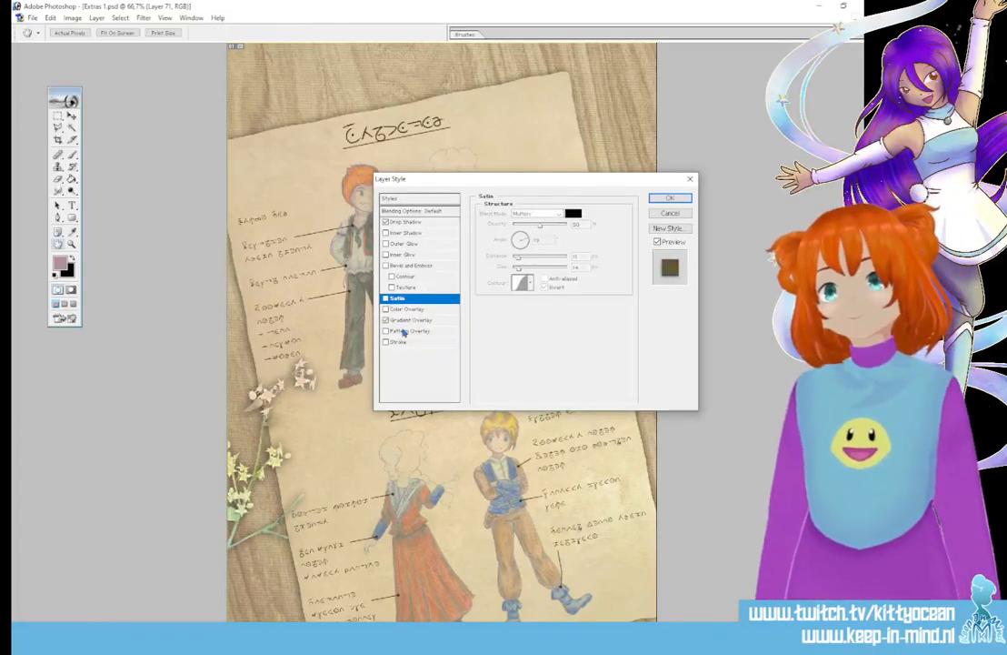
pyautogui.click(409, 320)
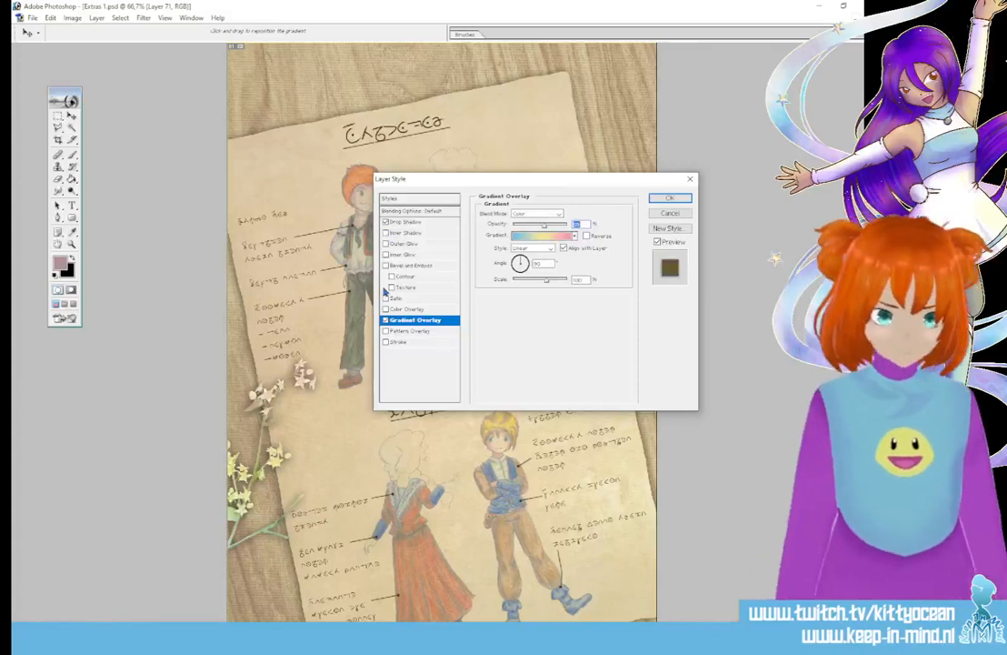
# Step: Add a Pattern Overlay to the branch layer with the dark grainy texture pattern in Normal mode at low opacity
pyautogui.hotkey('ctrl', '+')
pyautogui.hotkey('ctrl', '+')
pyautogui.hotkey('ctrl', '-')
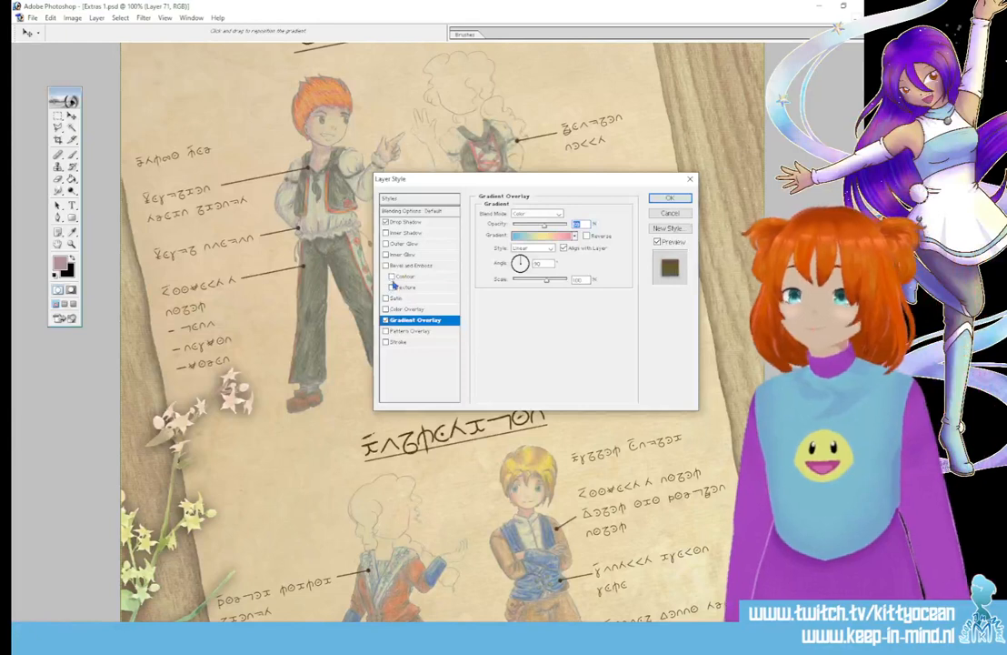
pyautogui.click(400, 331)
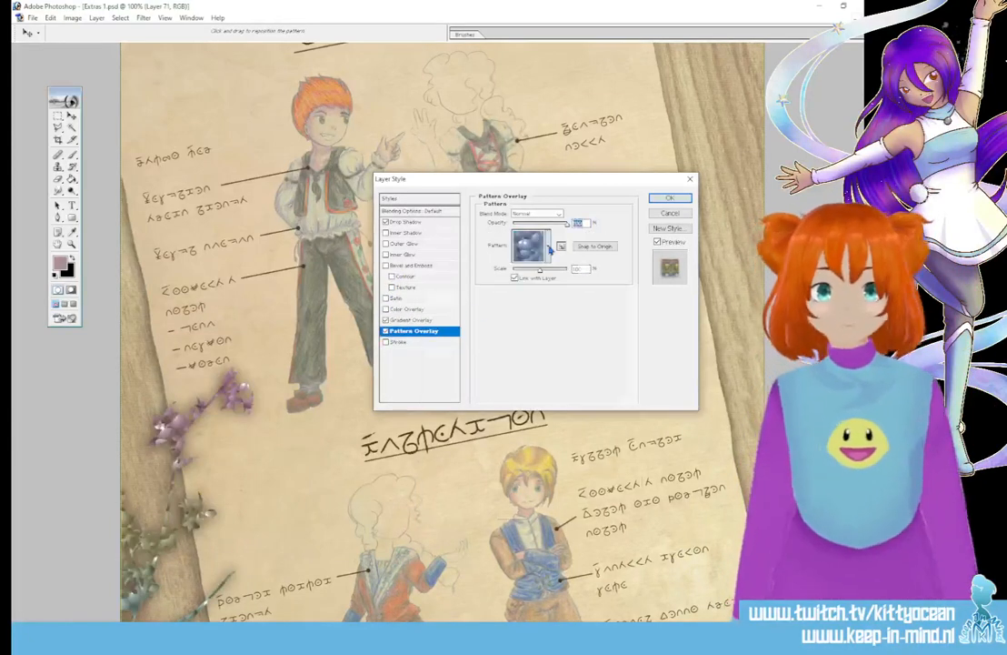
pyautogui.click(550, 249)
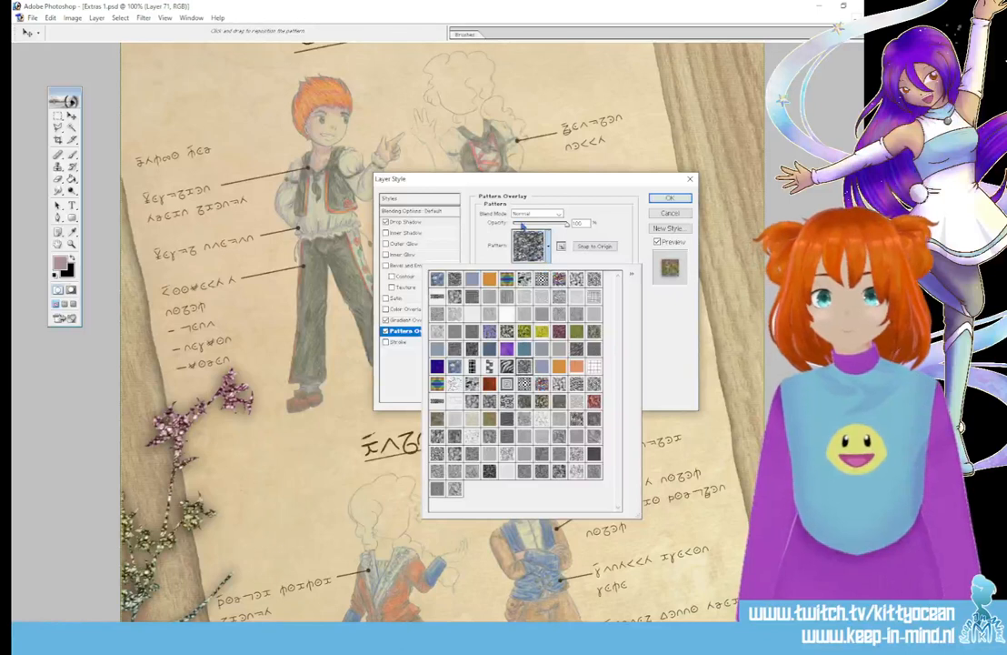
pyautogui.click(522, 226)
pyautogui.write('0')
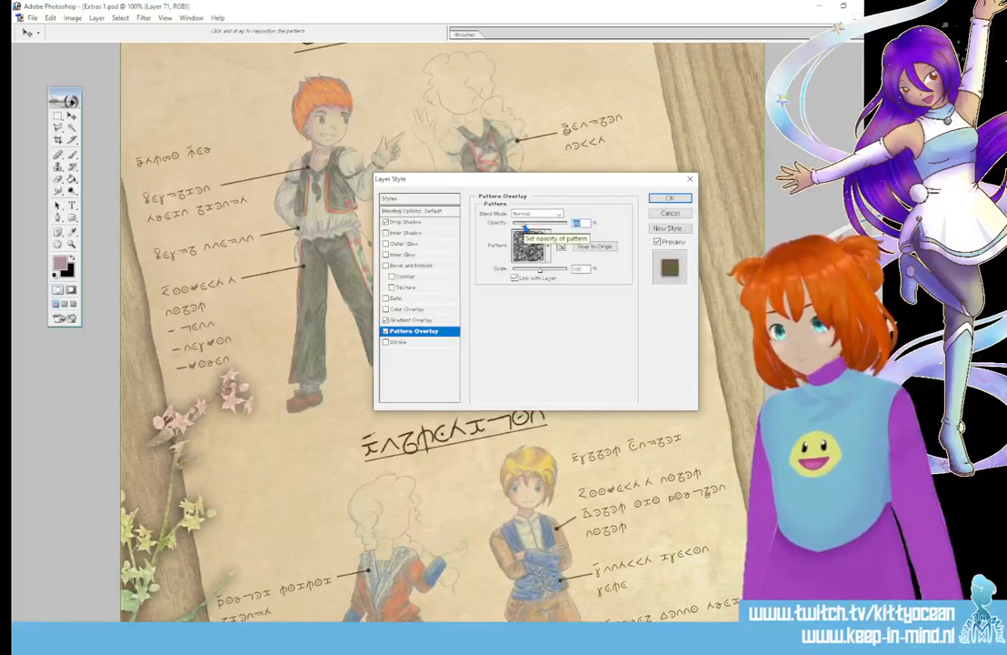
# Step: Add an anti-aliased Satin effect to the branch layer in Multiply mode with a wavy contour and reduced opacity
pyautogui.click(393, 298)
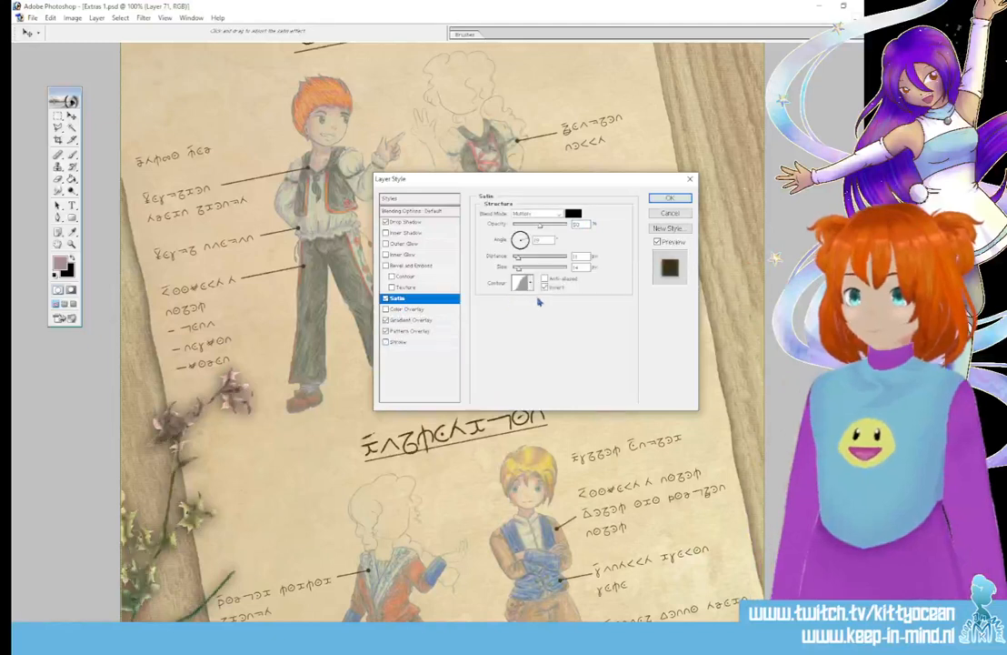
pyautogui.click(531, 284)
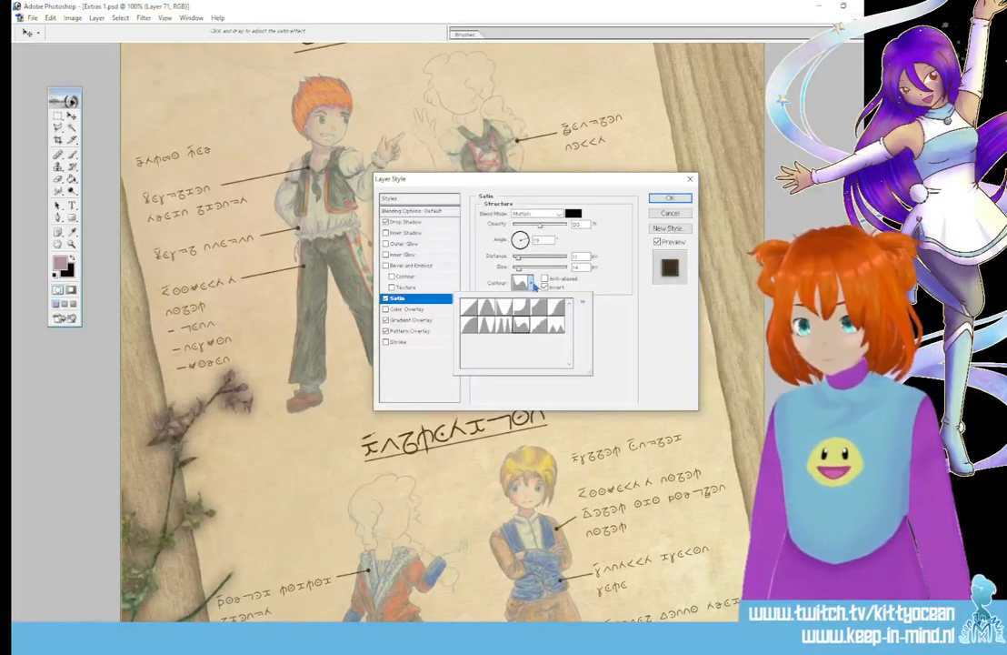
pyautogui.click(534, 228)
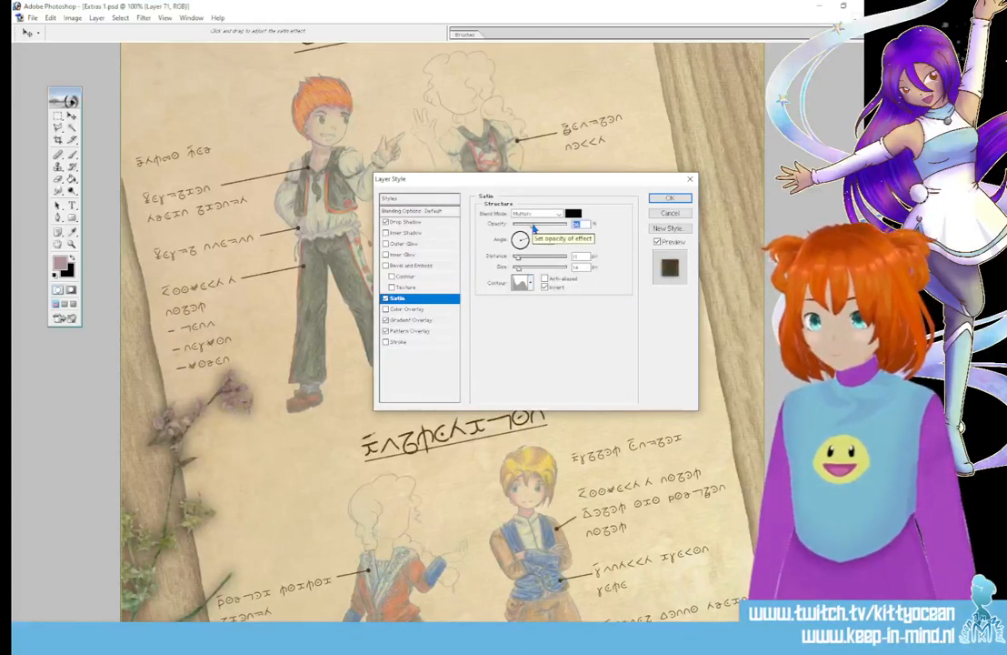
pyautogui.click(544, 282)
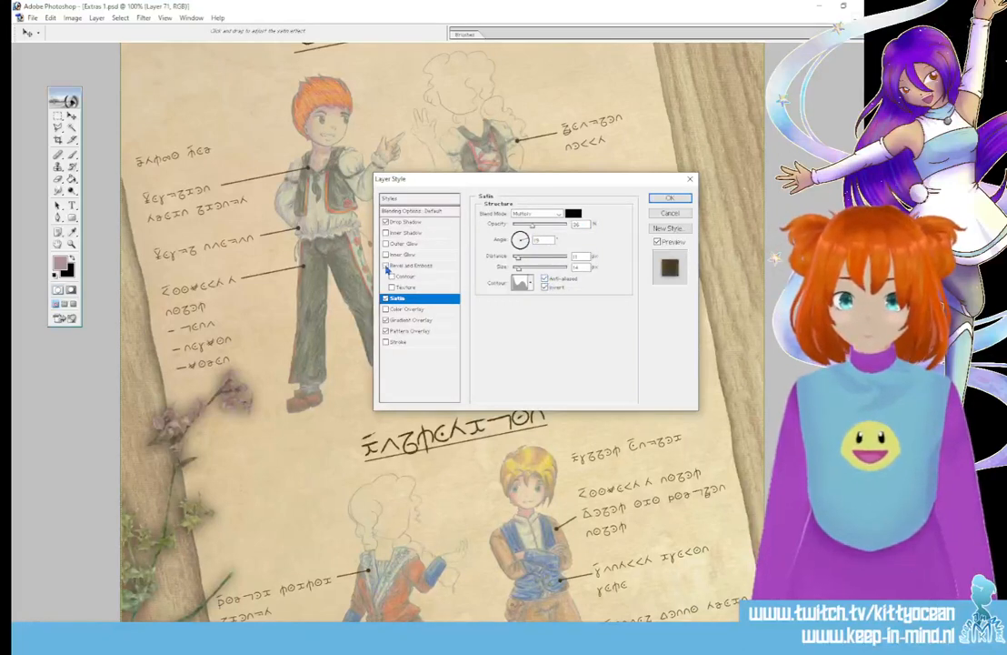
# Step: Enable Bevel and Emboss on the branch layer and try the Emboss, Pillow Emboss and Stroke Emboss styles
pyautogui.click(411, 264)
pyautogui.click(571, 215)
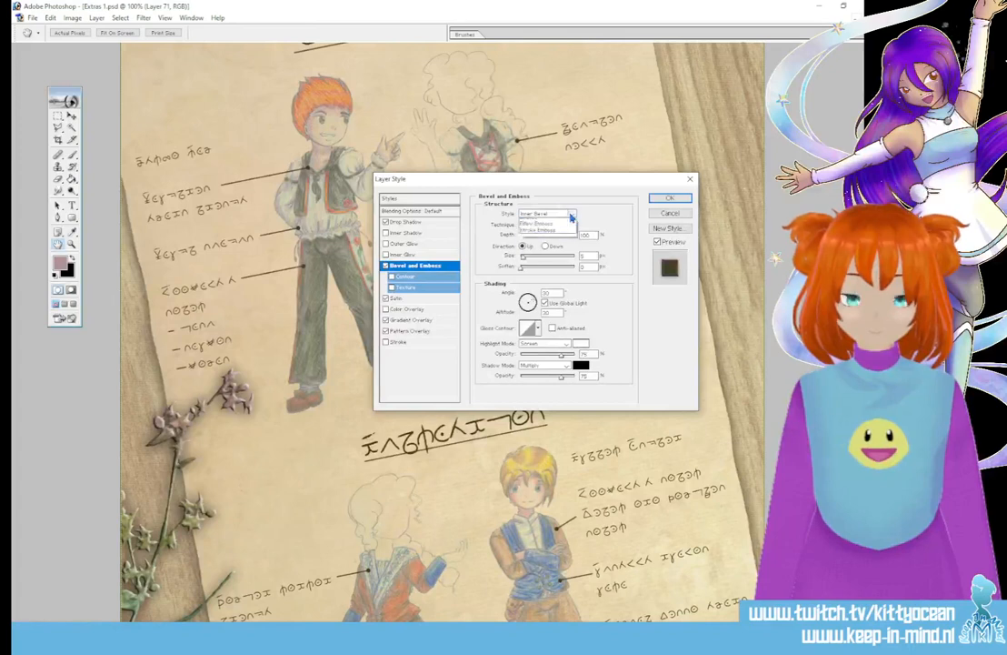
pyautogui.click(565, 224)
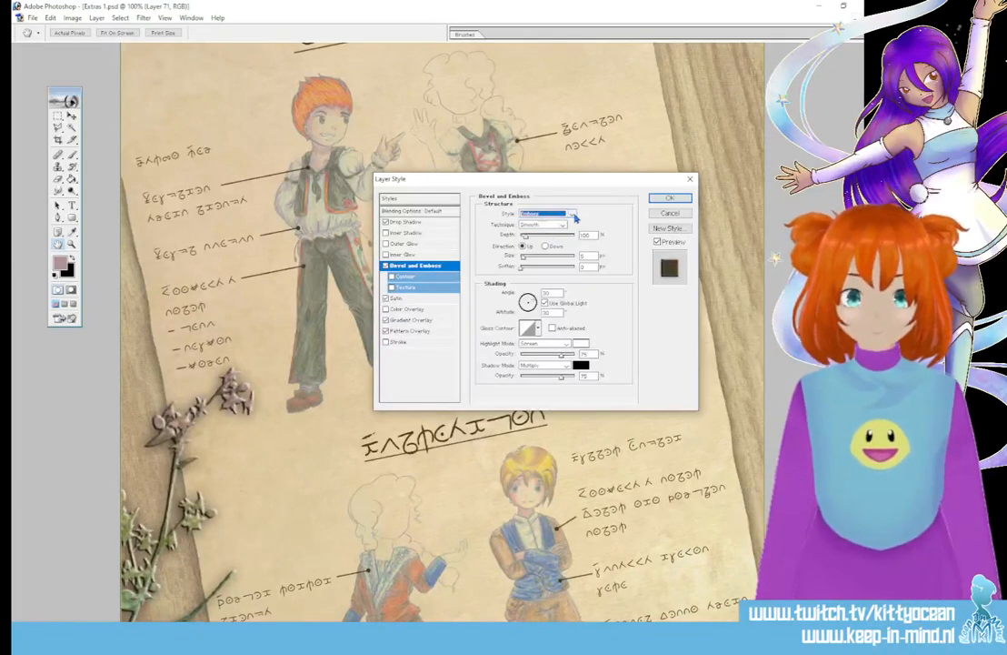
pyautogui.click(575, 217)
pyautogui.click(558, 222)
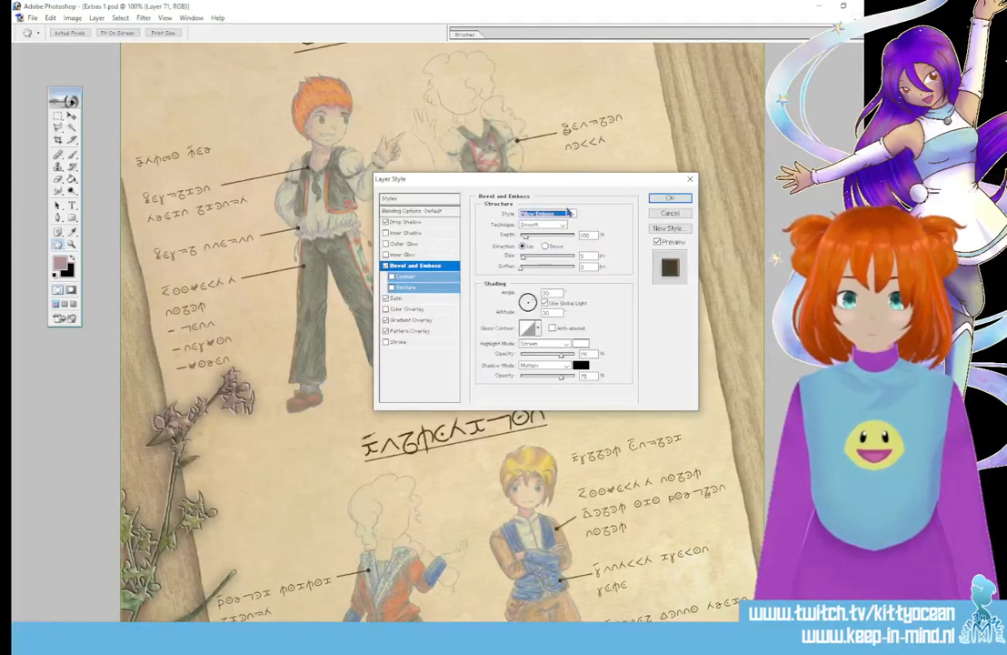
pyautogui.click(570, 213)
pyautogui.click(546, 247)
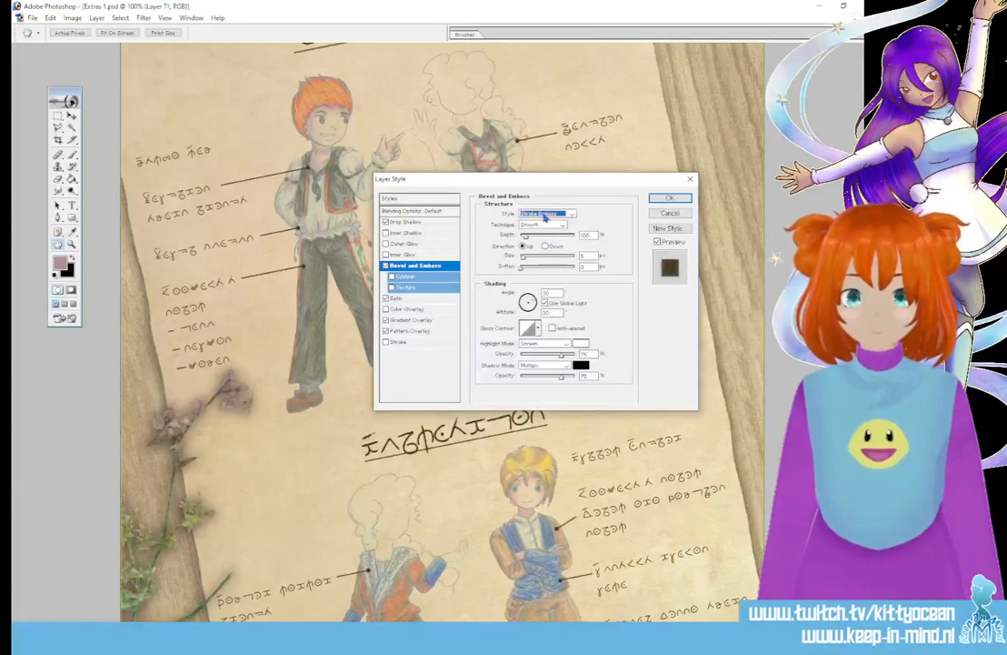
pyautogui.click(385, 265)
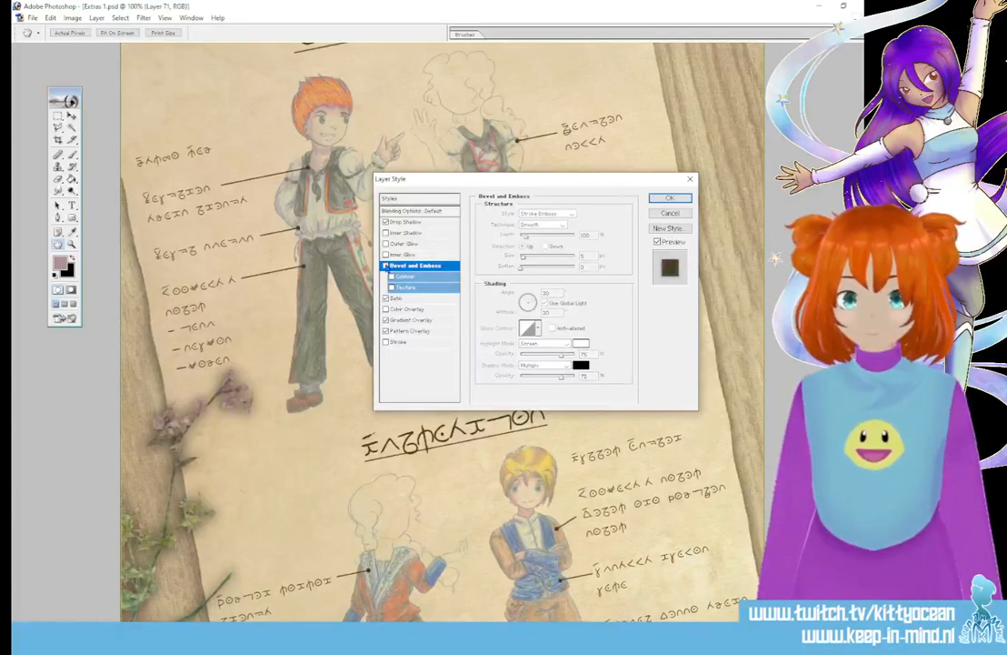
pyautogui.click(386, 265)
# Step: Try a different gloss contour and the Outer Bevel style, and set the bevel style to Inner Bevel
pyautogui.click(538, 328)
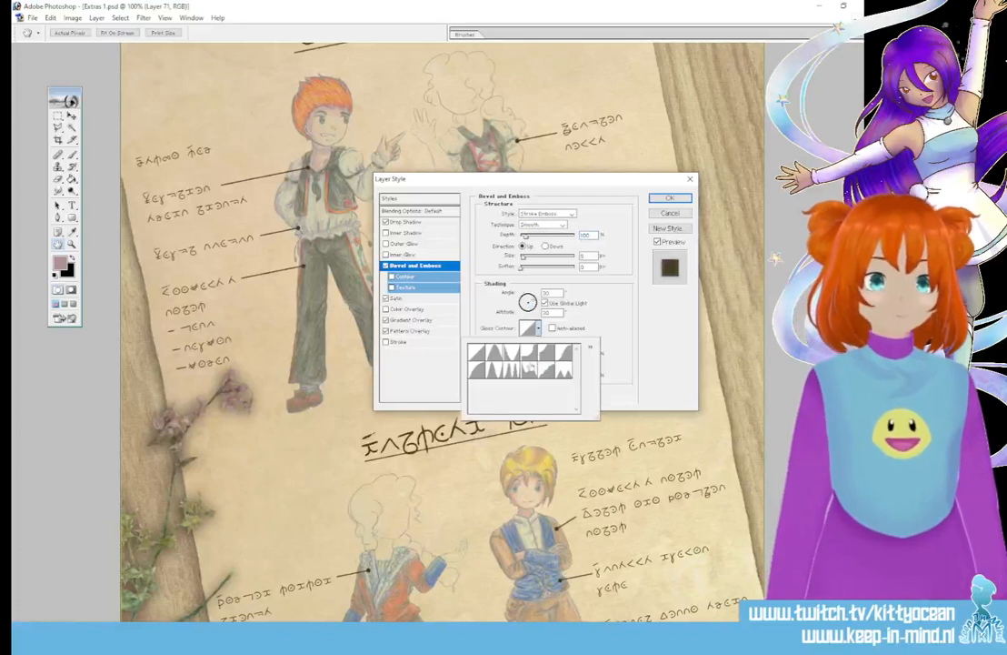
pyautogui.click(528, 369)
pyautogui.click(528, 353)
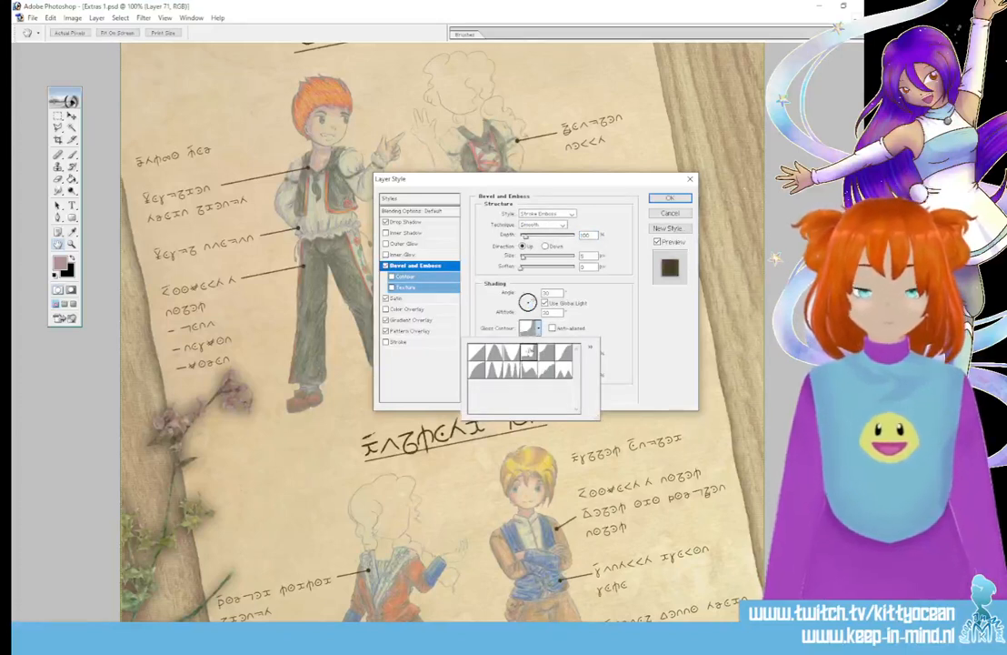
pyautogui.click(571, 215)
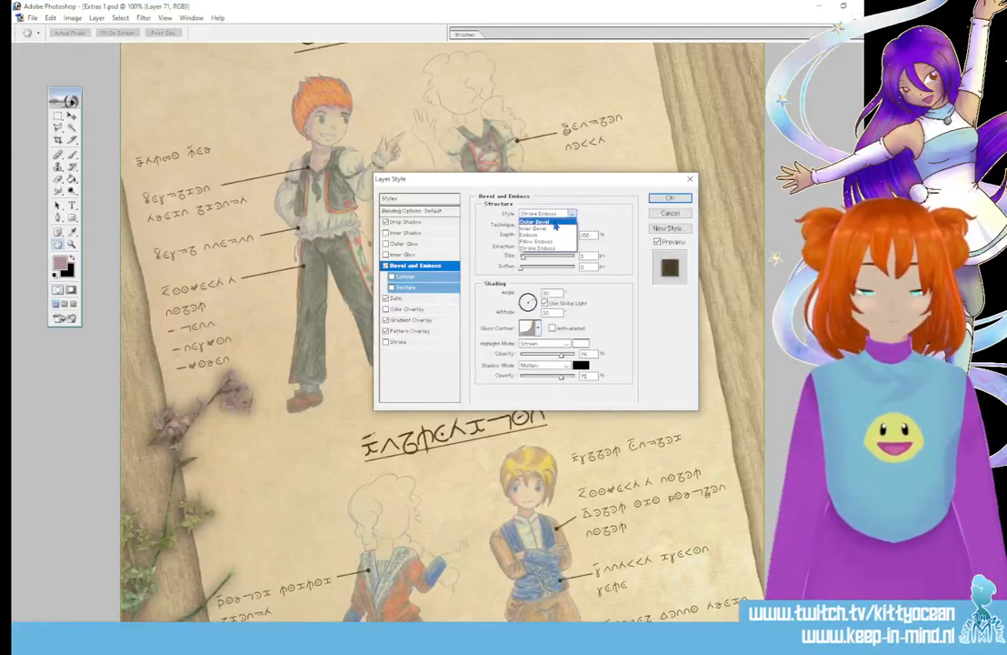
pyautogui.click(544, 219)
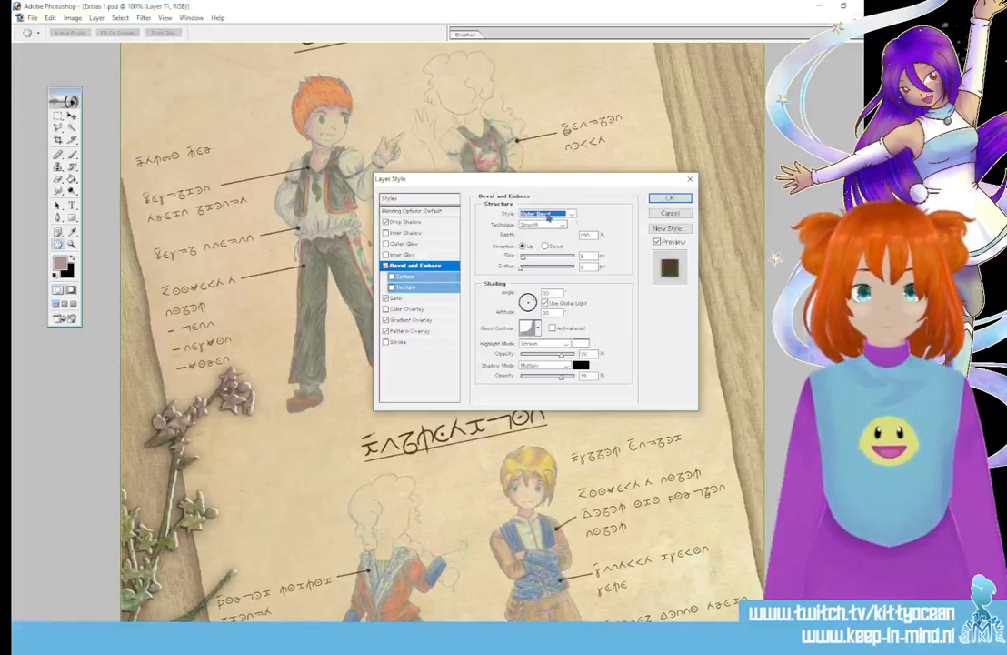
pyautogui.click(545, 214)
pyautogui.click(535, 226)
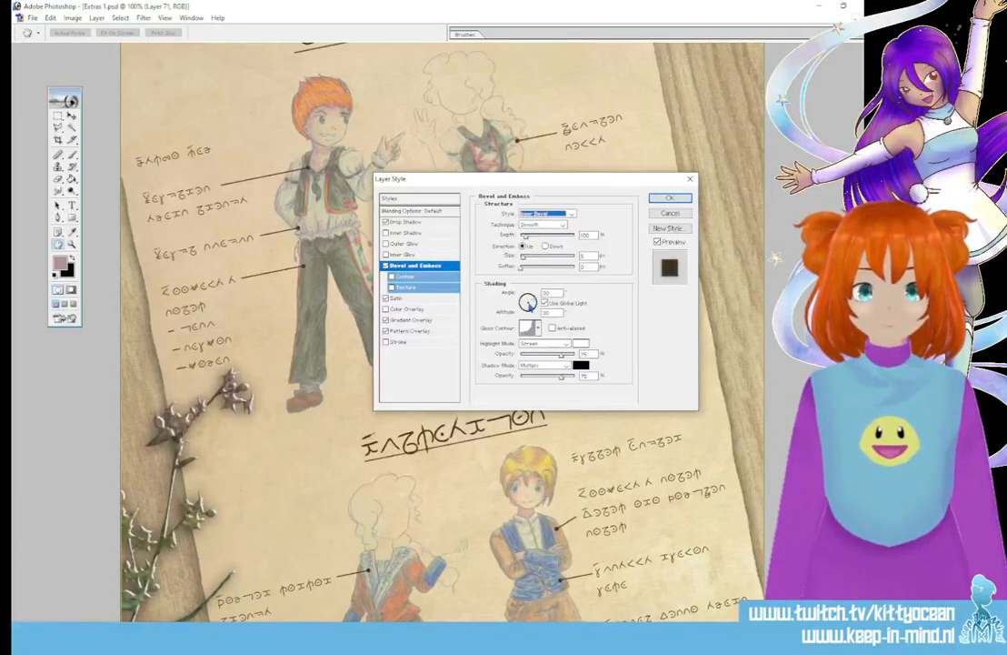
# Step: Set the bevel's gloss contour to the low double-peak shape, lower its shadow opacity strongly and apply the layer style
pyautogui.click(532, 327)
pyautogui.click(511, 368)
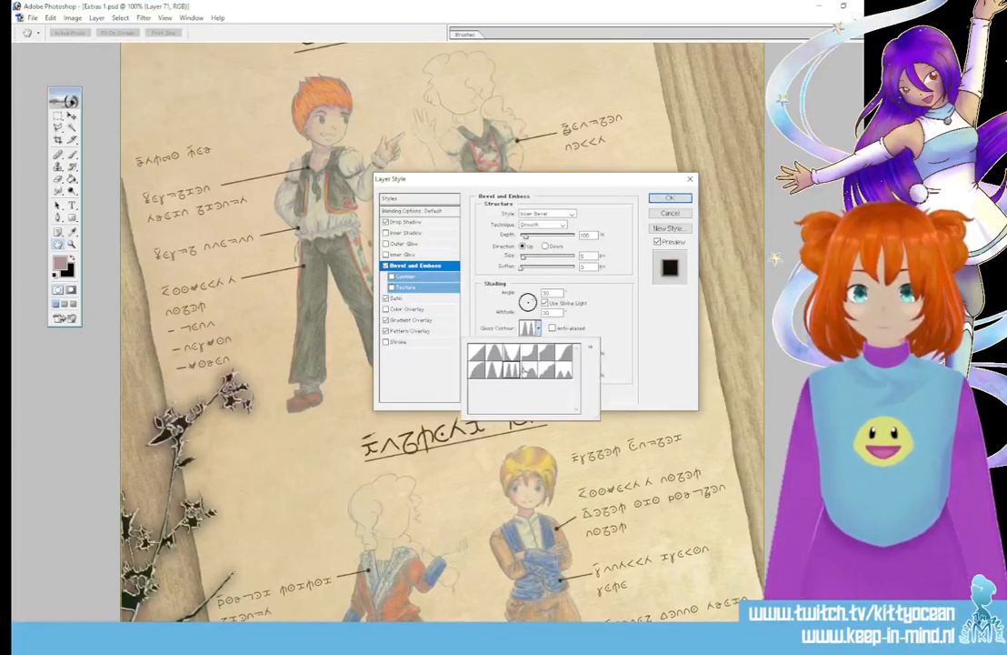
pyautogui.click(529, 368)
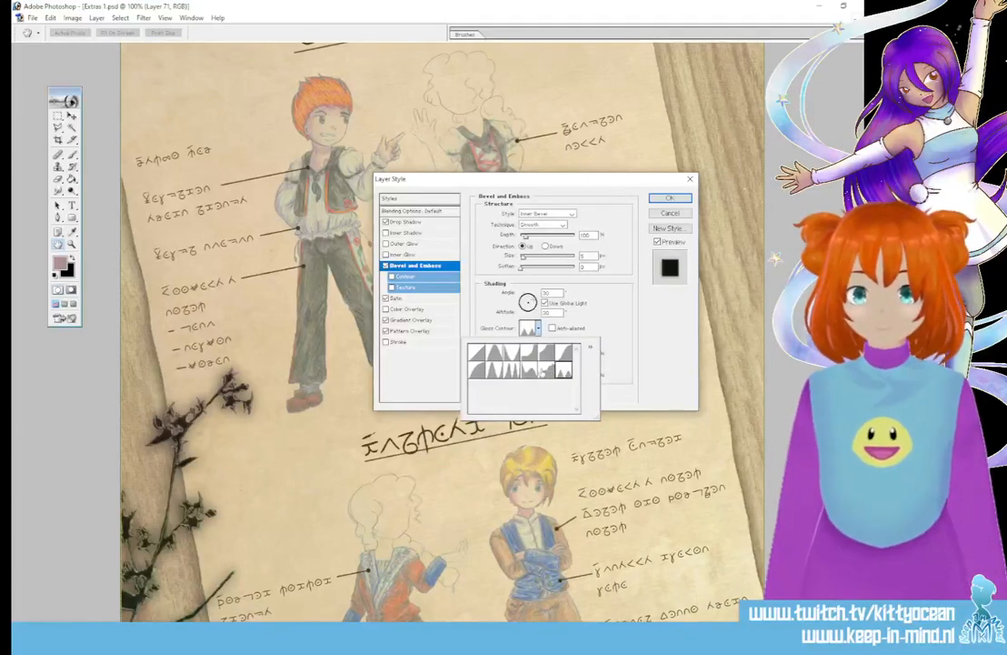
pyautogui.click(600, 309)
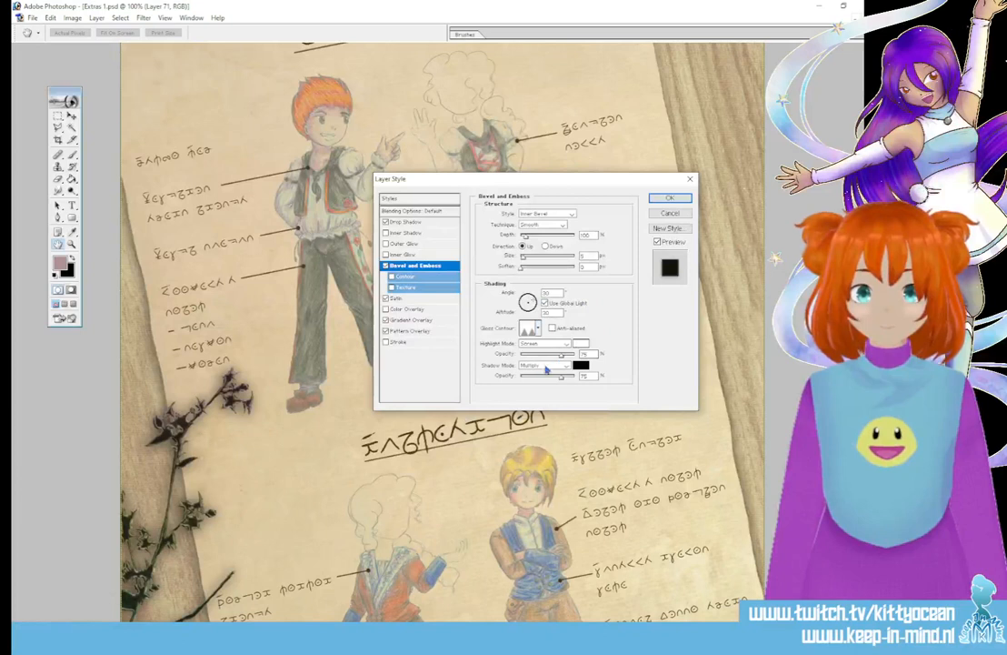
pyautogui.moveTo(563, 376); pyautogui.dragTo(527, 382)
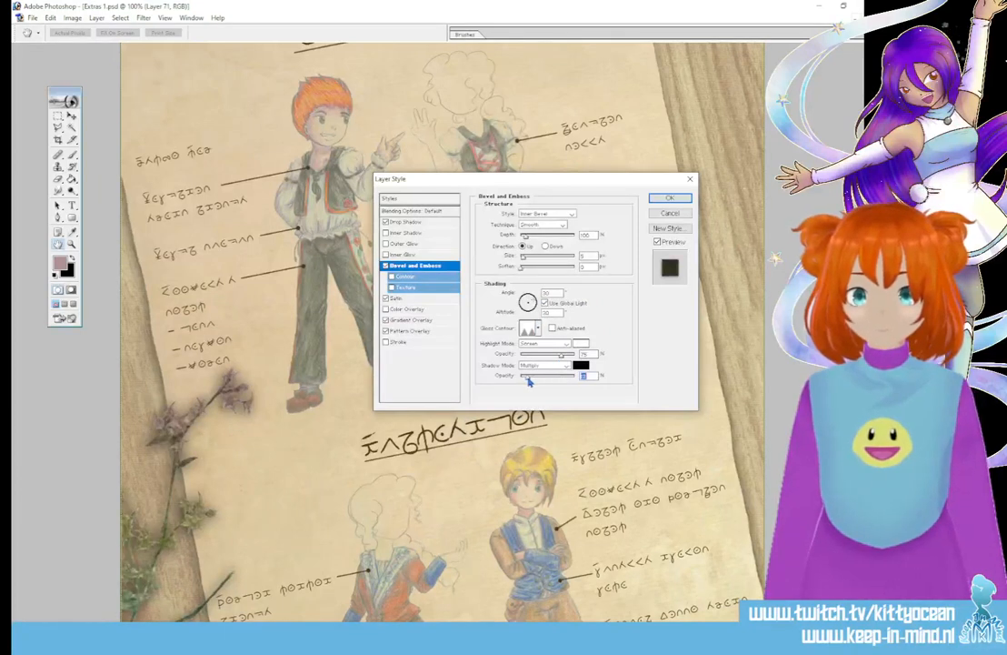
pyautogui.click(670, 198)
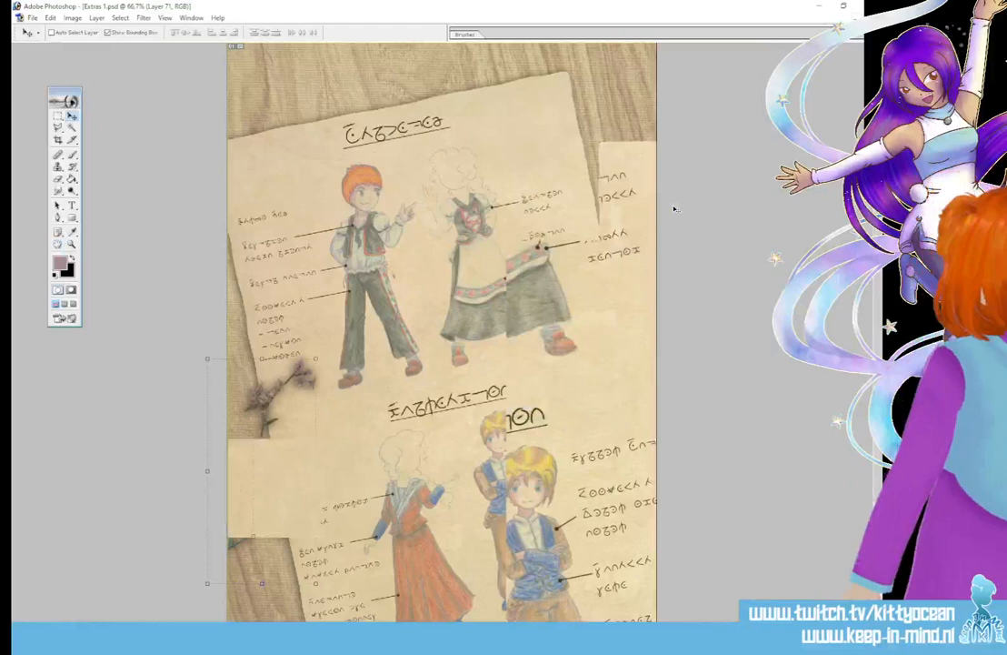
# Step: Duplicate the styled branch layer within Extras 1.psd, keeping the suggested layer name
pyautogui.hotkey('ctrl', '-')
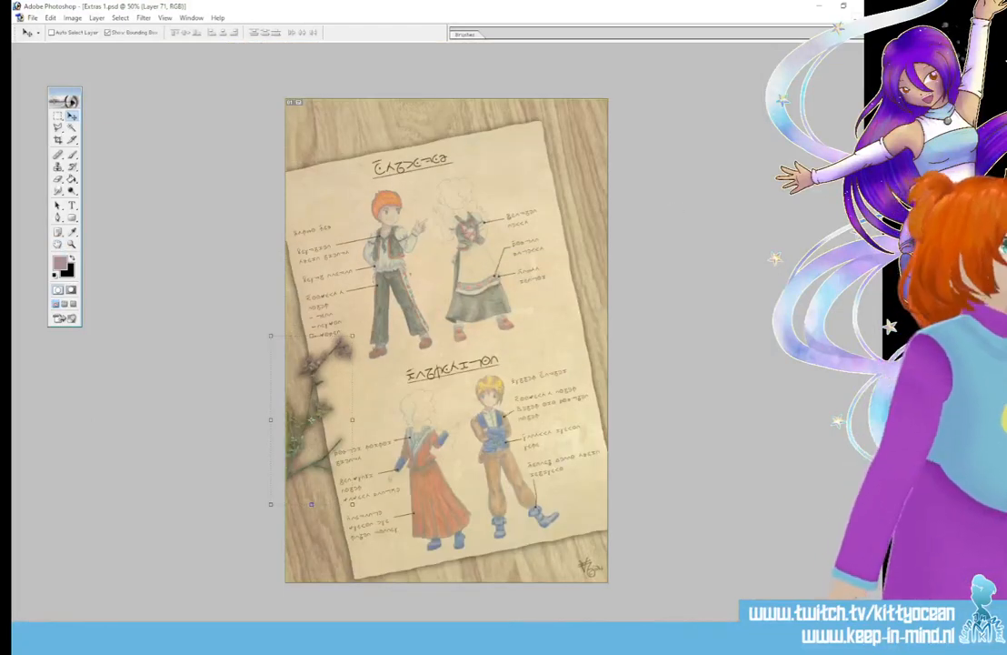
pyautogui.click(623, 201)
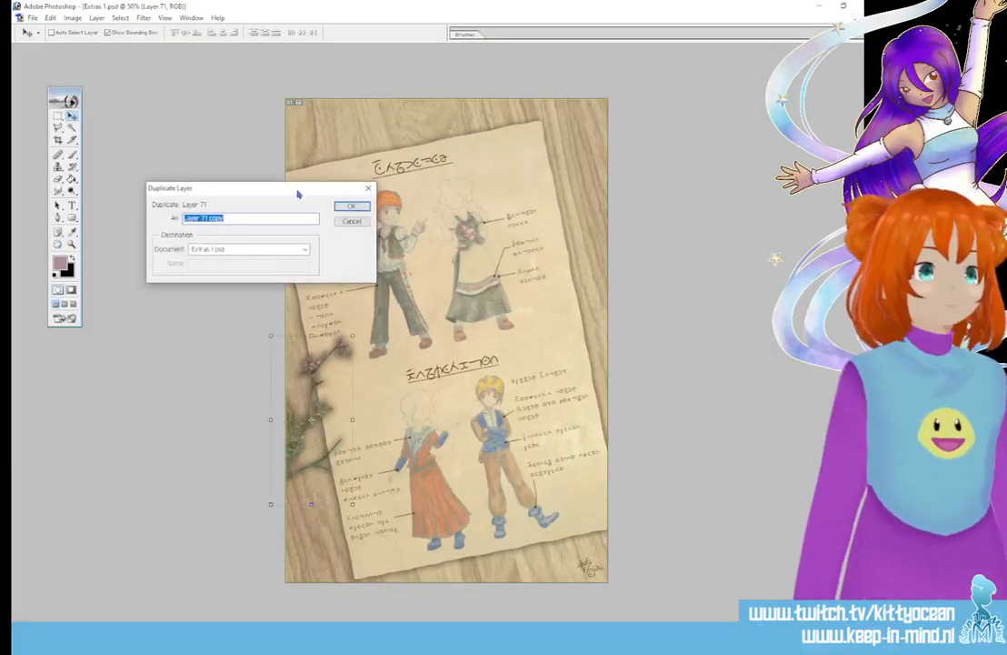
pyautogui.press('Return')
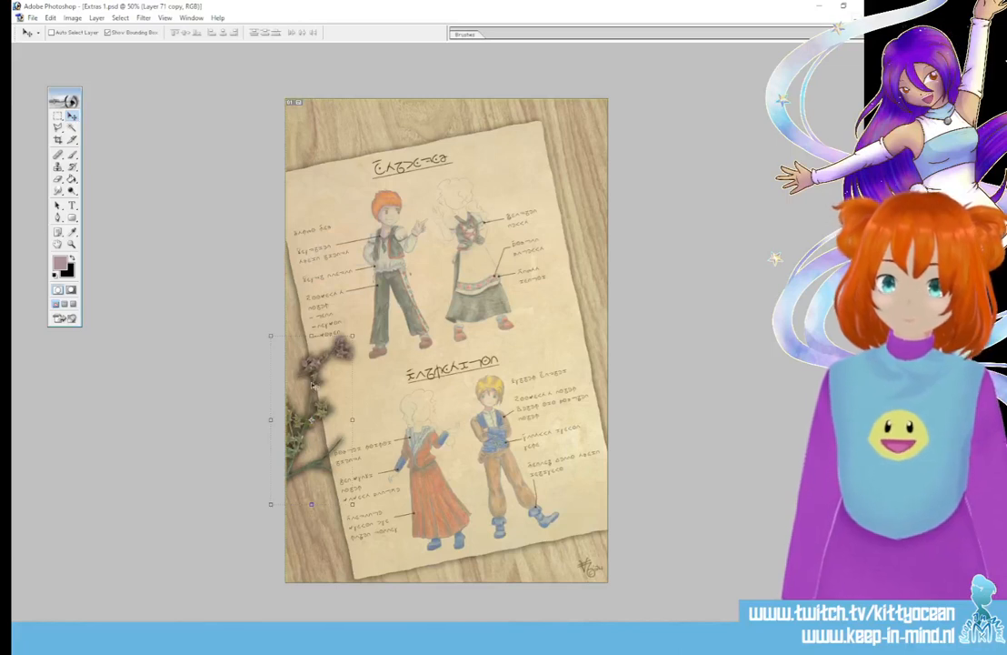
# Step: Move the branch copy below the original at the sheet's lower-left edge and rotate it about 15.9 degrees clockwise
pyautogui.moveTo(317, 381); pyautogui.dragTo(291, 463)
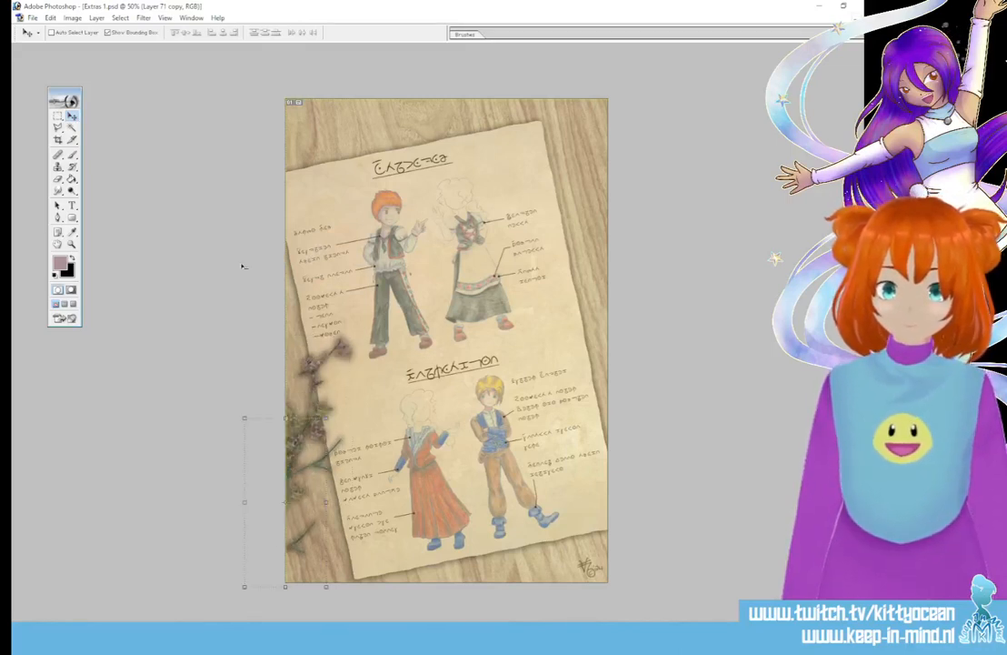
pyautogui.moveTo(327, 418); pyautogui.dragTo(371, 469)
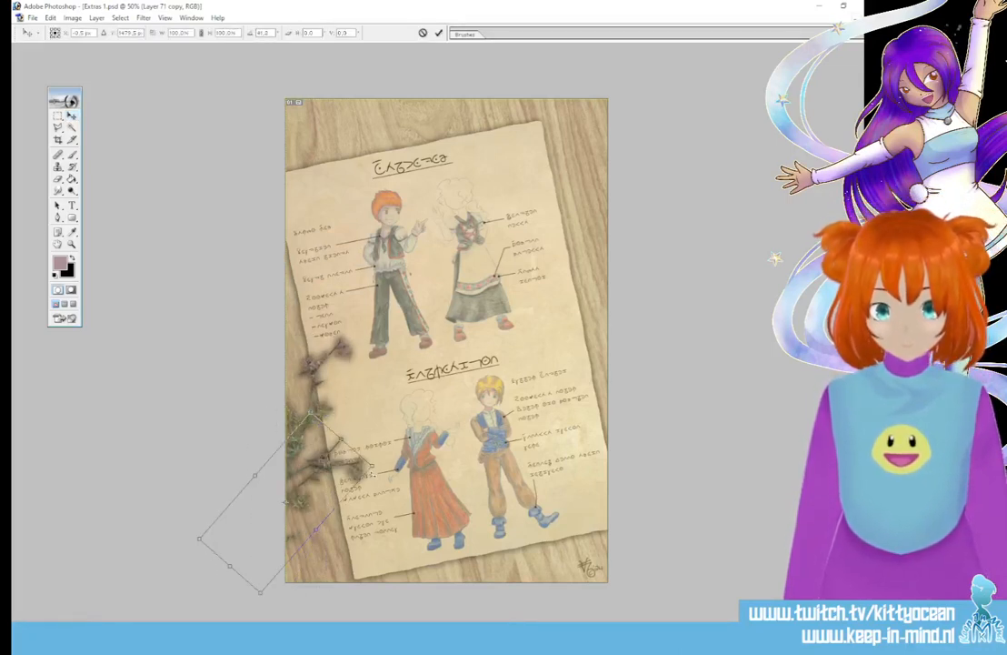
pyautogui.moveTo(305, 476); pyautogui.dragTo(270, 407)
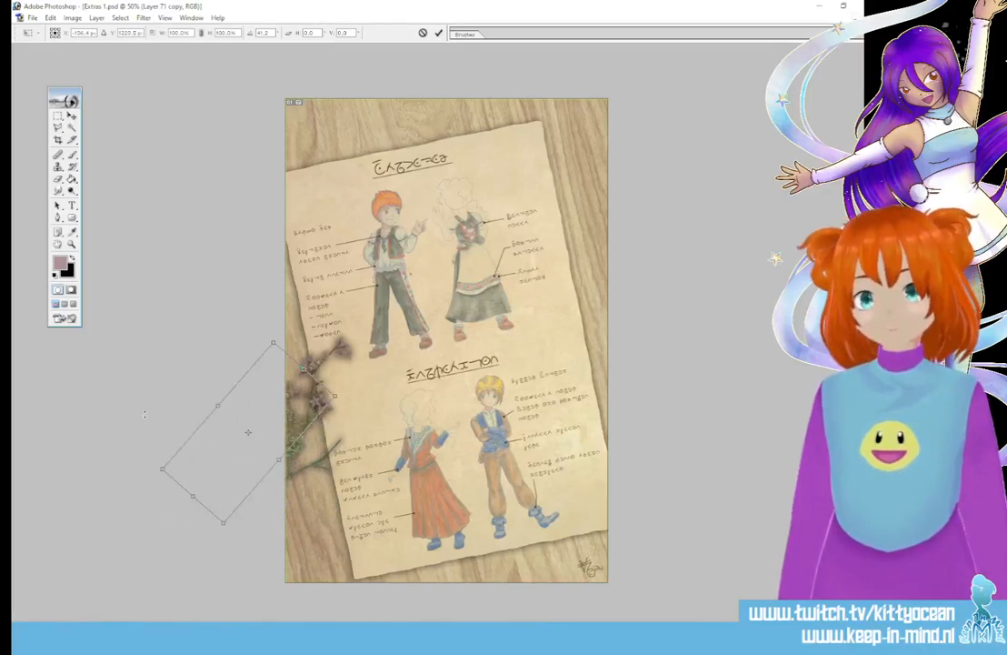
pyautogui.moveTo(132, 471); pyautogui.dragTo(184, 498)
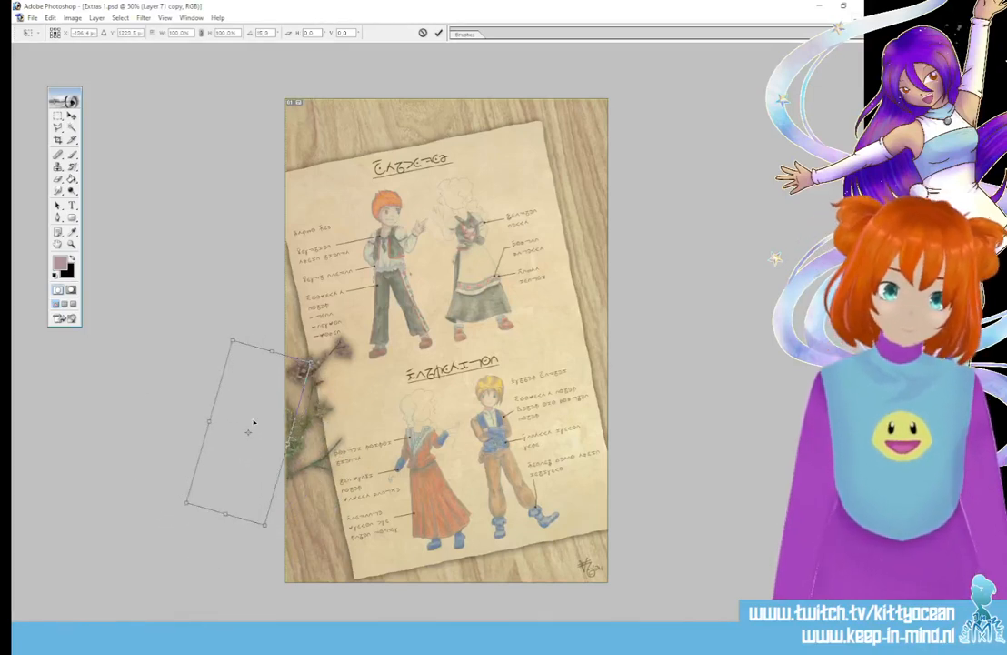
pyautogui.moveTo(254, 421); pyautogui.dragTo(283, 514)
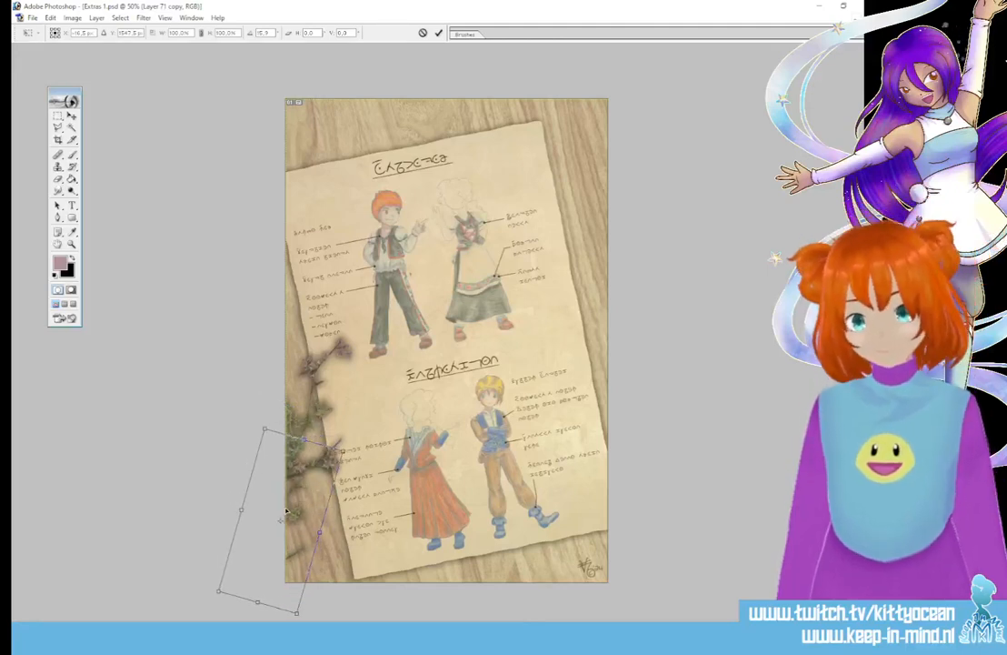
pyautogui.click(439, 33)
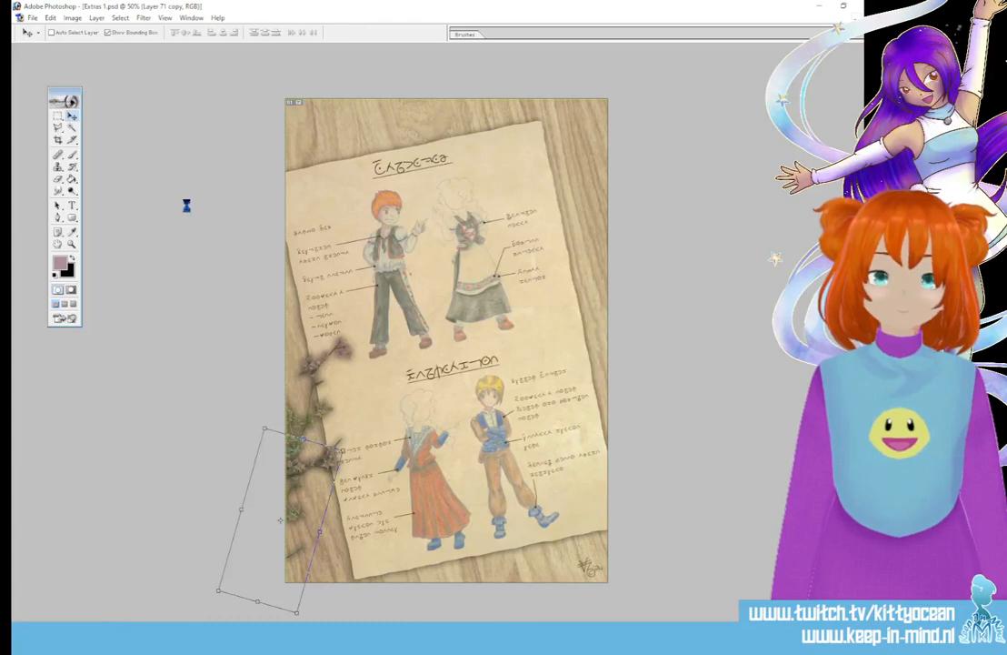
# Step: Lasso the lower-left corner of the sheet on the branch copy layer and clear the stray remnant there
pyautogui.moveTo(57, 128); pyautogui.dragTo(90, 129)
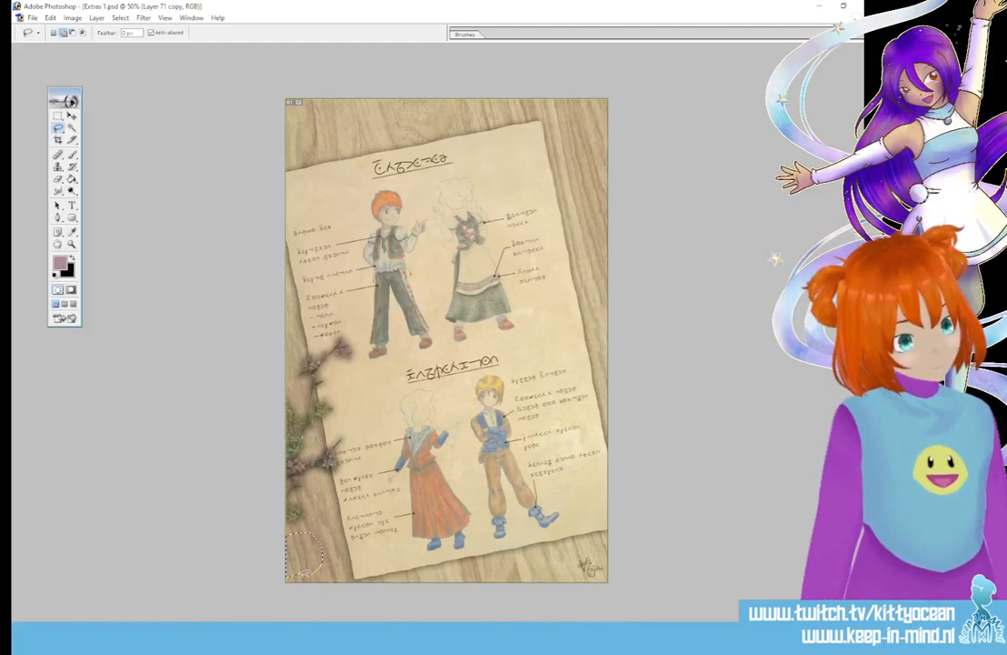
pyautogui.hotkey('ctrl', '+')
pyautogui.hotkey('ctrl', '+')
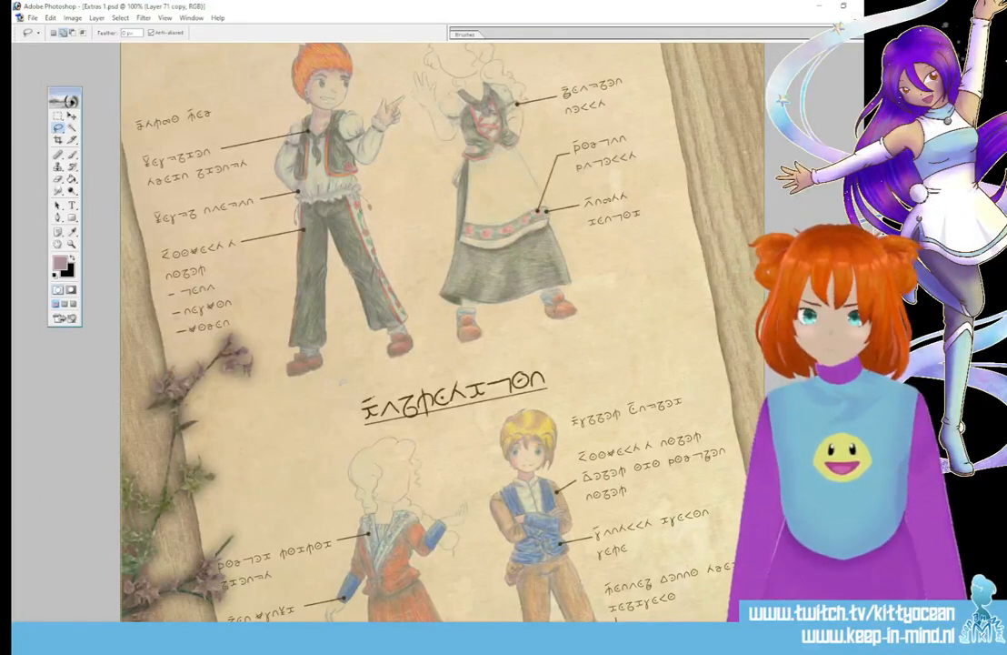
pyautogui.hotkey('ctrl', '-')
pyautogui.hotkey('ctrl', '-')
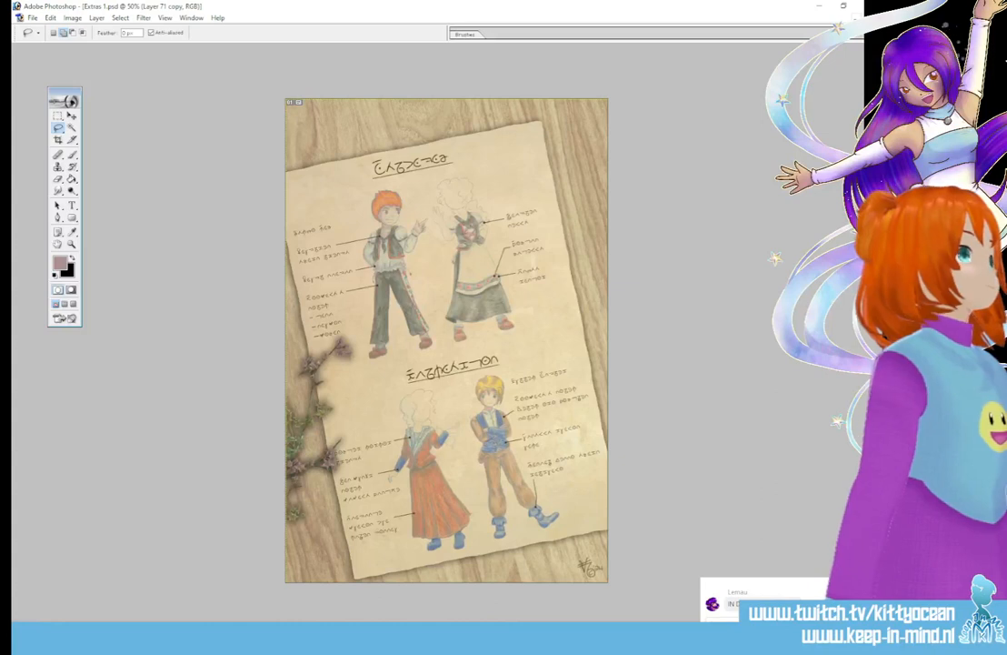
# Step: Duplicate the original branch layer within Extras 1.psd, flip the copy horizontally and move it to the sheet's upper-right corner
pyautogui.hotkey('alt', '[')
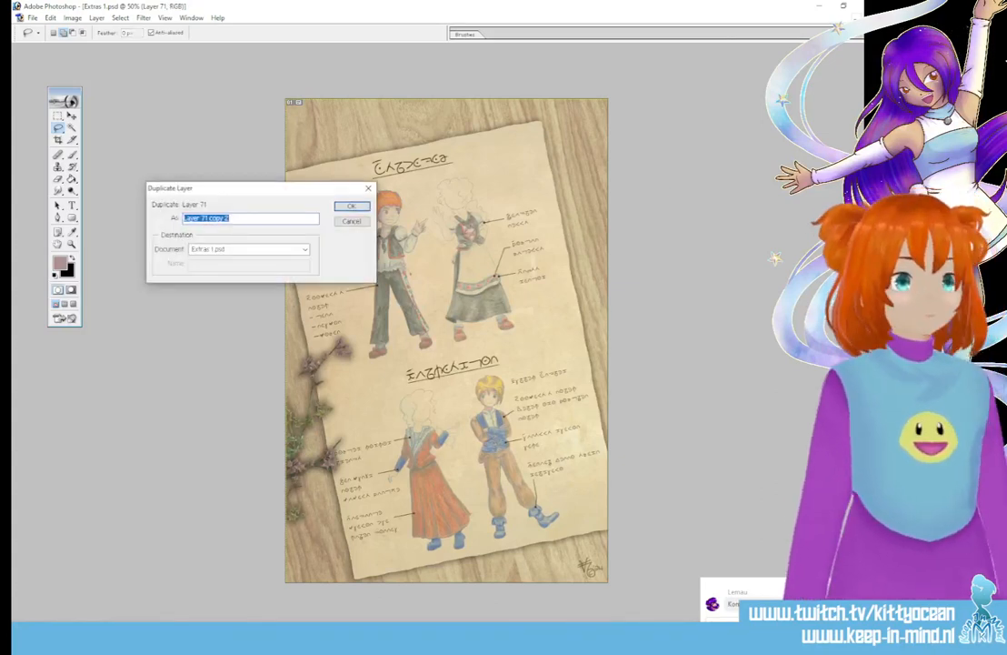
pyautogui.click(342, 206)
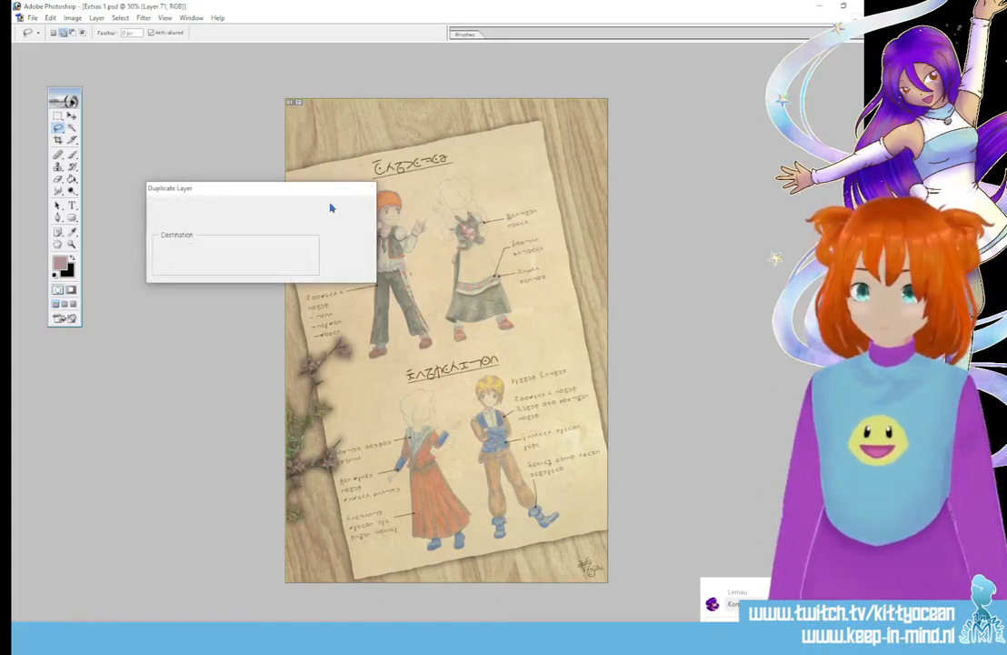
pyautogui.click(51, 19)
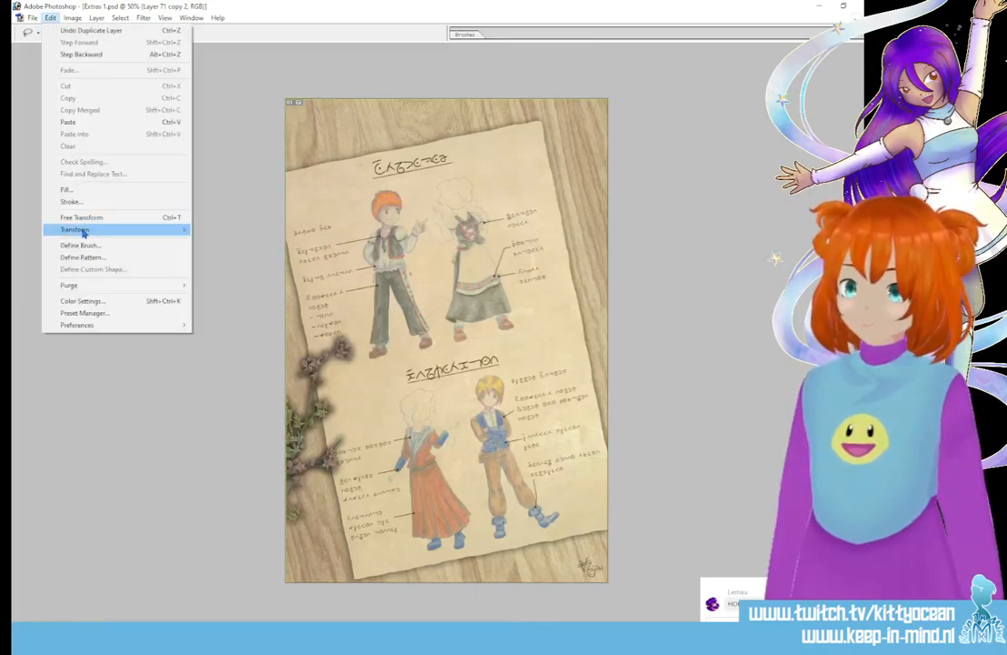
pyautogui.moveTo(86, 229)
pyautogui.click(258, 350)
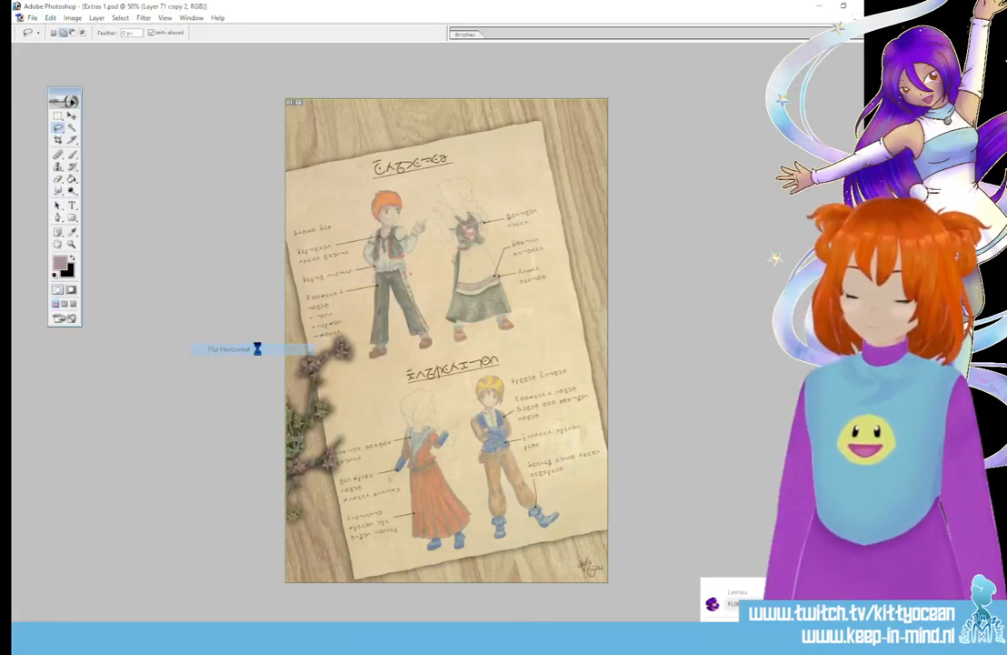
pyautogui.press('v')
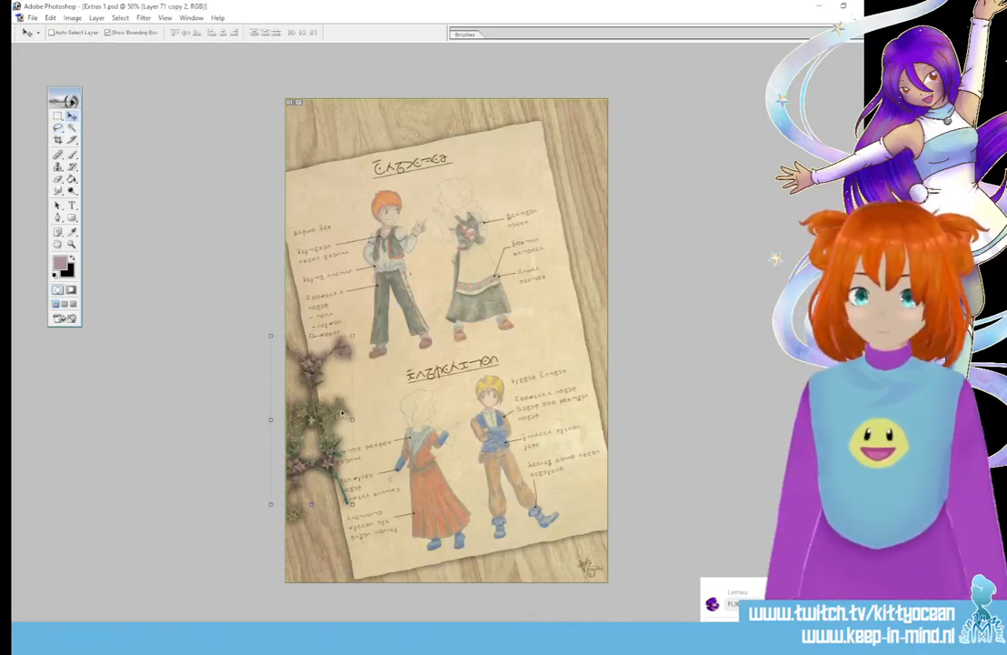
pyautogui.moveTo(339, 414); pyautogui.dragTo(621, 143)
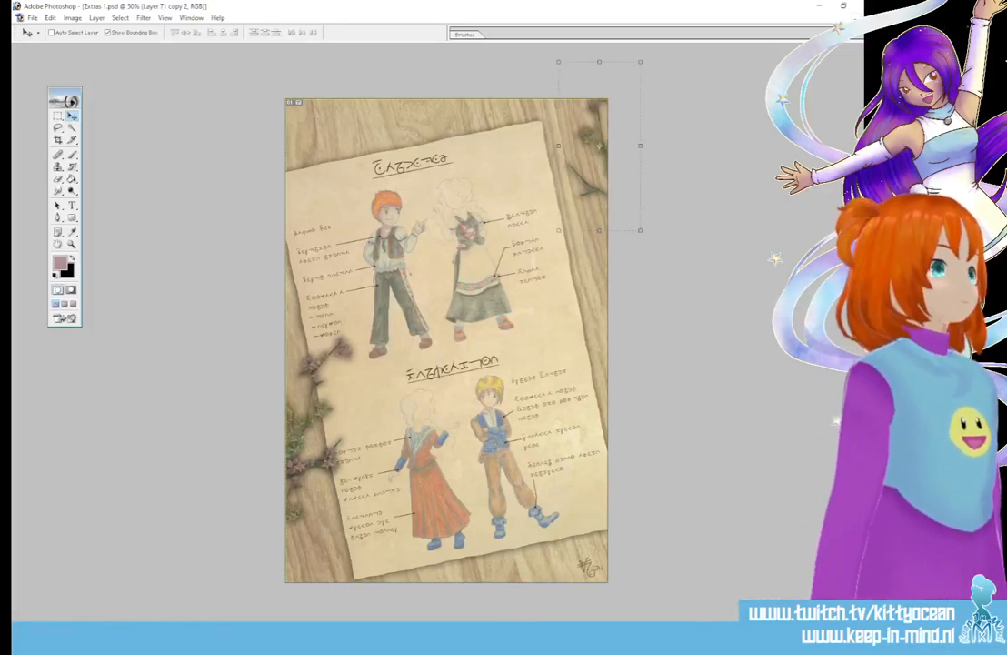
# Step: Duplicate the lower-left branch copy, flip the duplicate horizontally and place it on the sheet's right edge just below the upper-right branch
pyautogui.hotkey('alt', '[')
pyautogui.hotkey('ctrl', 'alt', 'j')
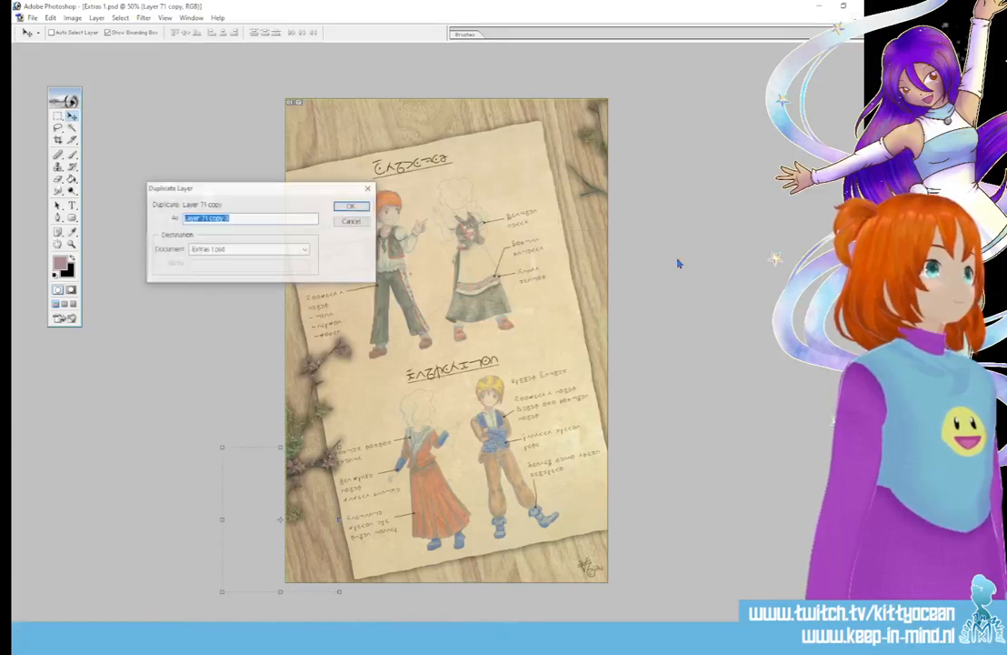
pyautogui.click(355, 207)
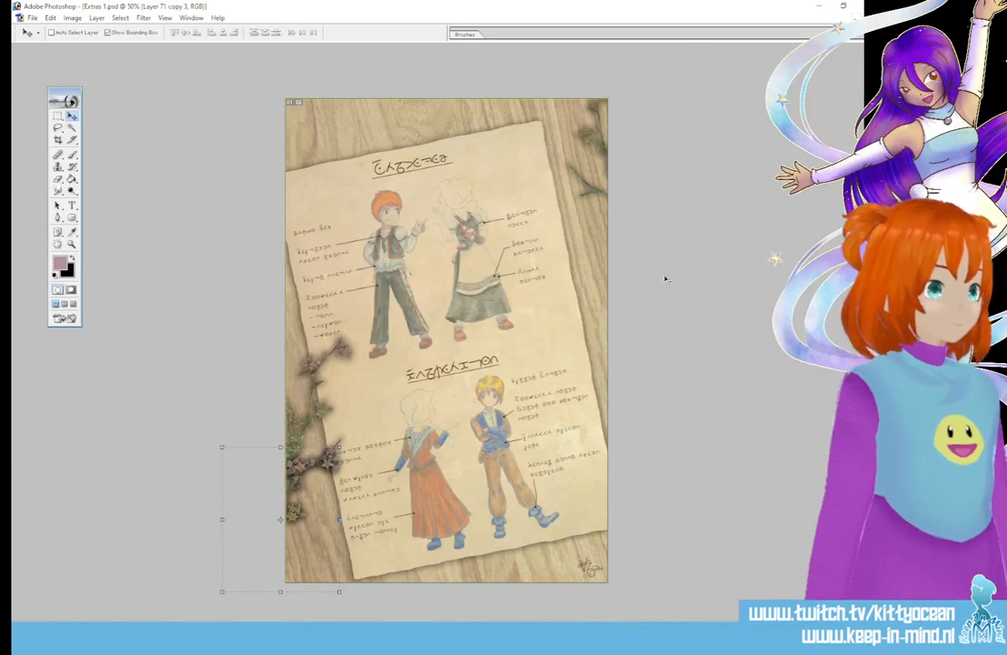
pyautogui.click(50, 17)
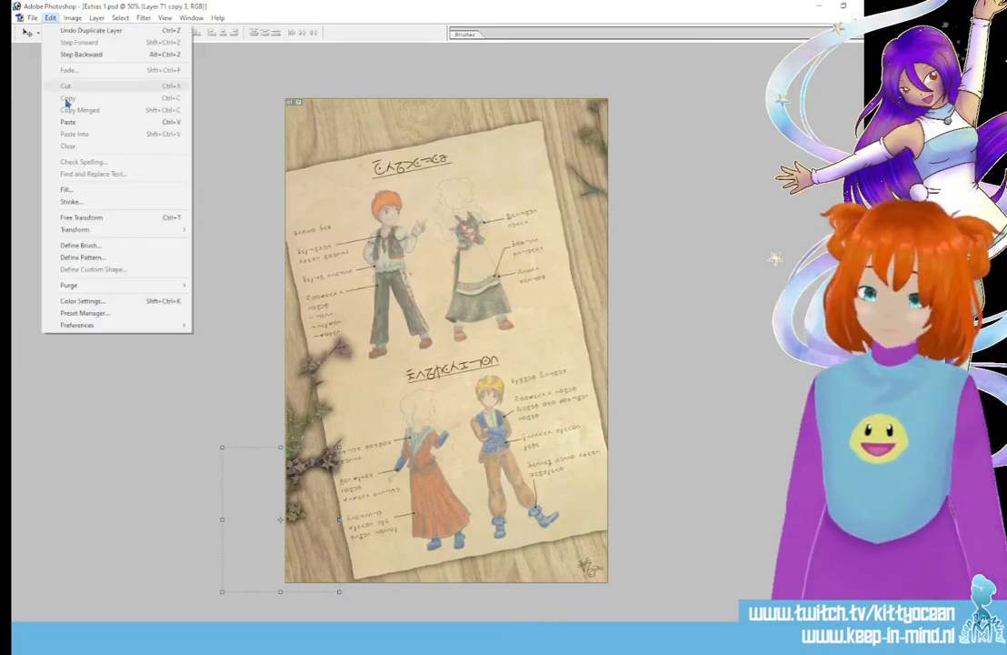
pyautogui.moveTo(119, 229)
pyautogui.click(245, 350)
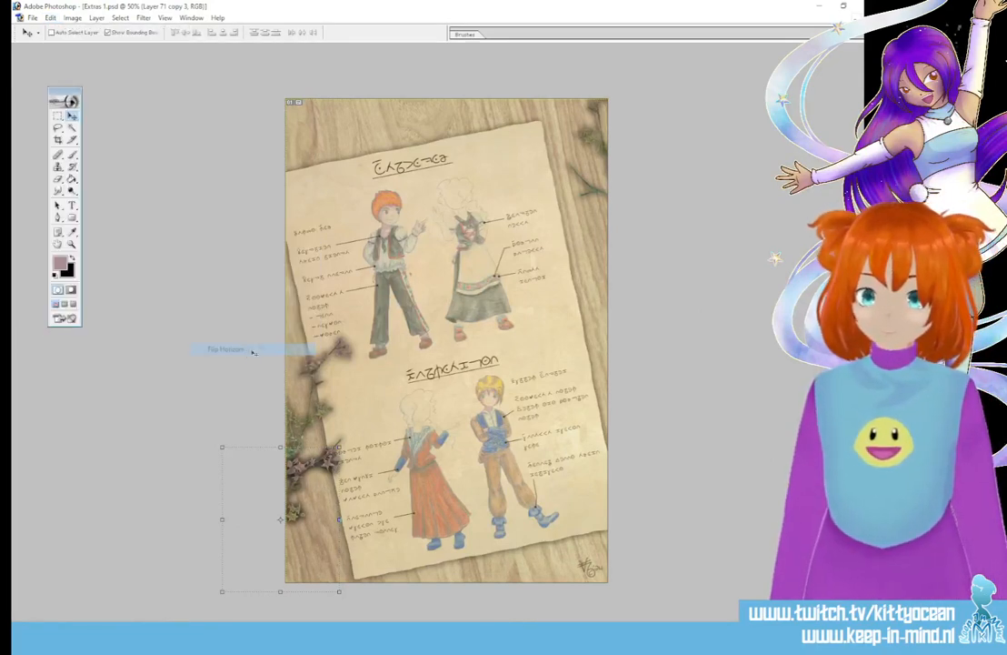
pyautogui.moveTo(317, 530); pyautogui.dragTo(603, 220)
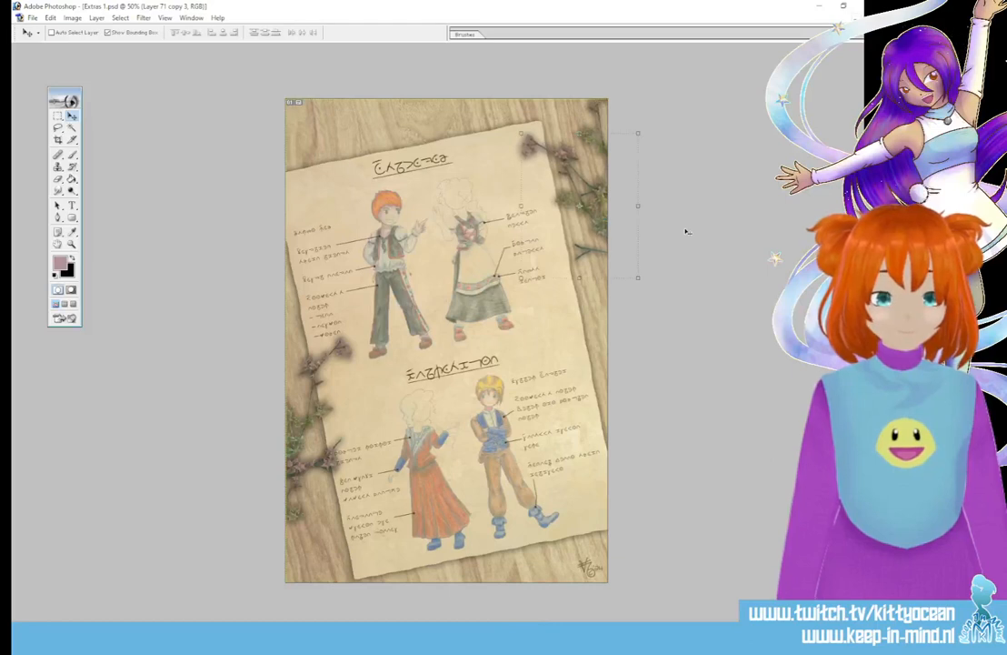
# Step: Adjust the drop shadow distance of the original branch layer and apply the layer style
pyautogui.hotkey('ctrl', '+')
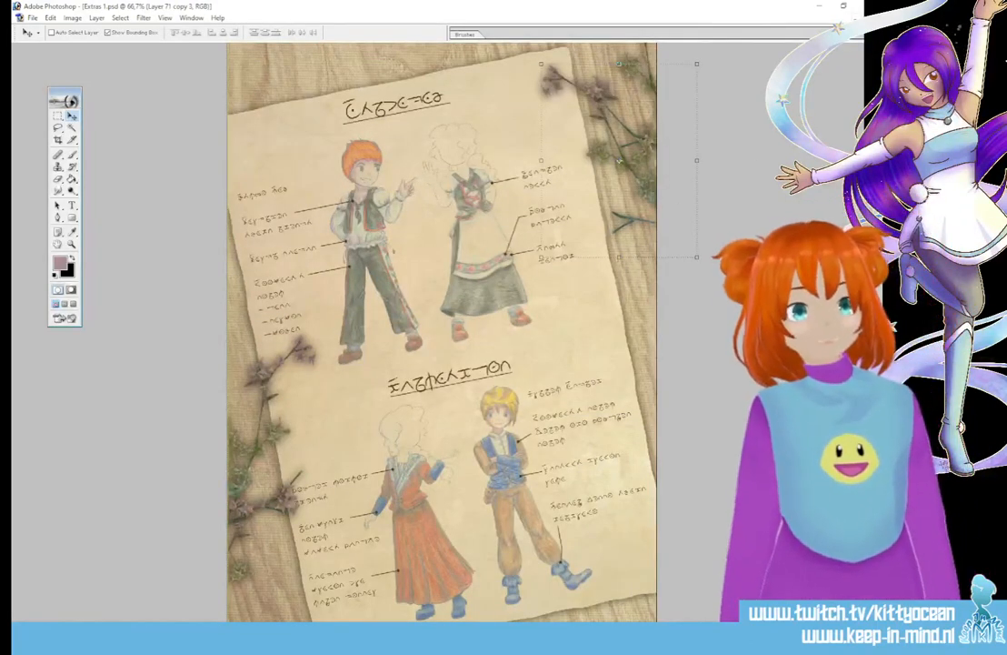
pyautogui.hotkey('alt', '[')
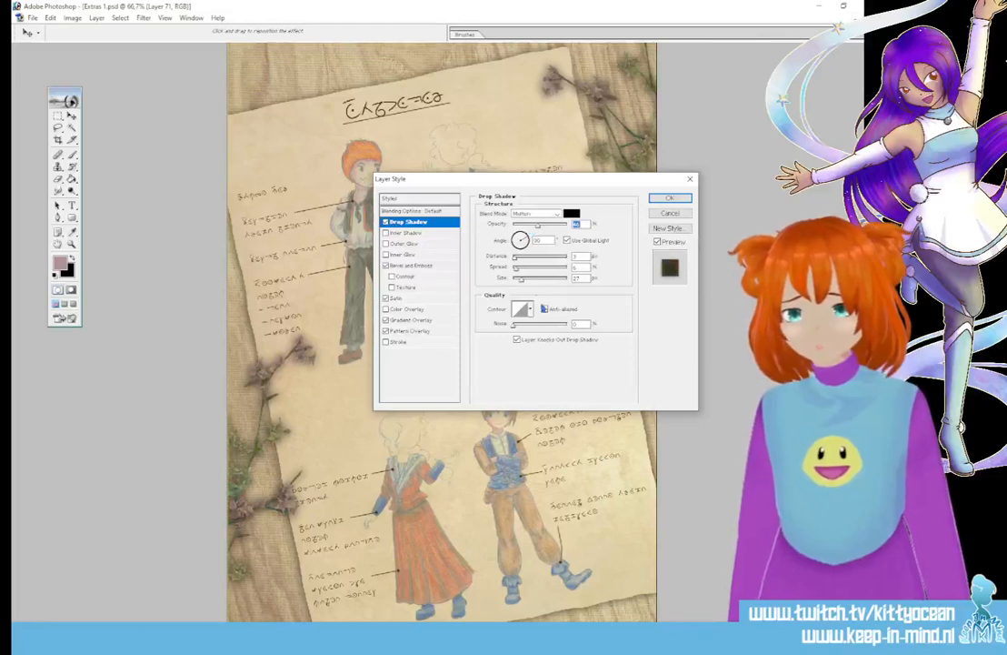
pyautogui.click(514, 259)
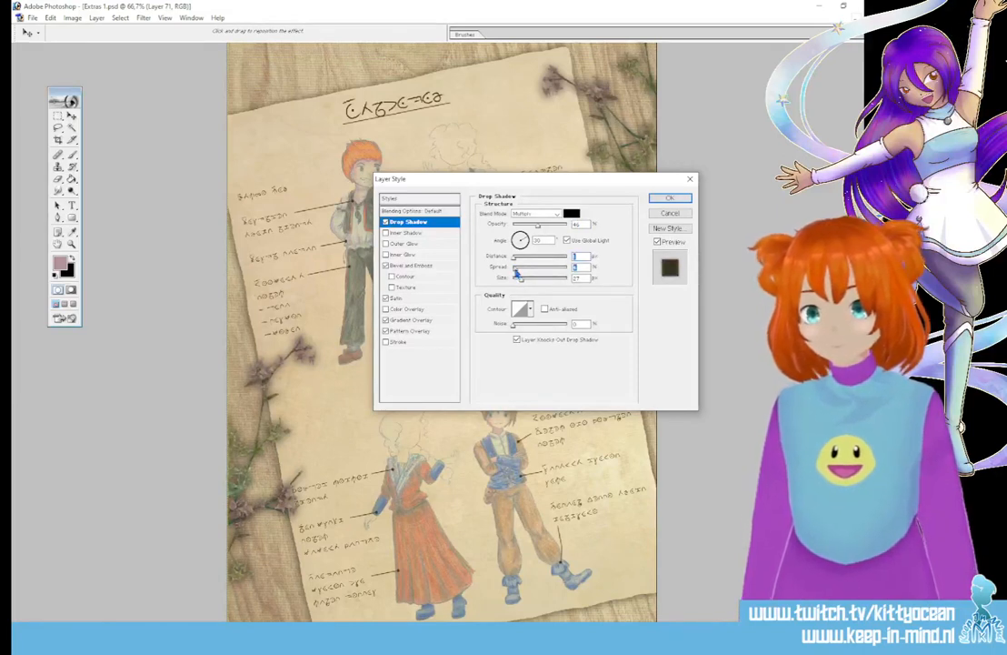
pyautogui.click(668, 198)
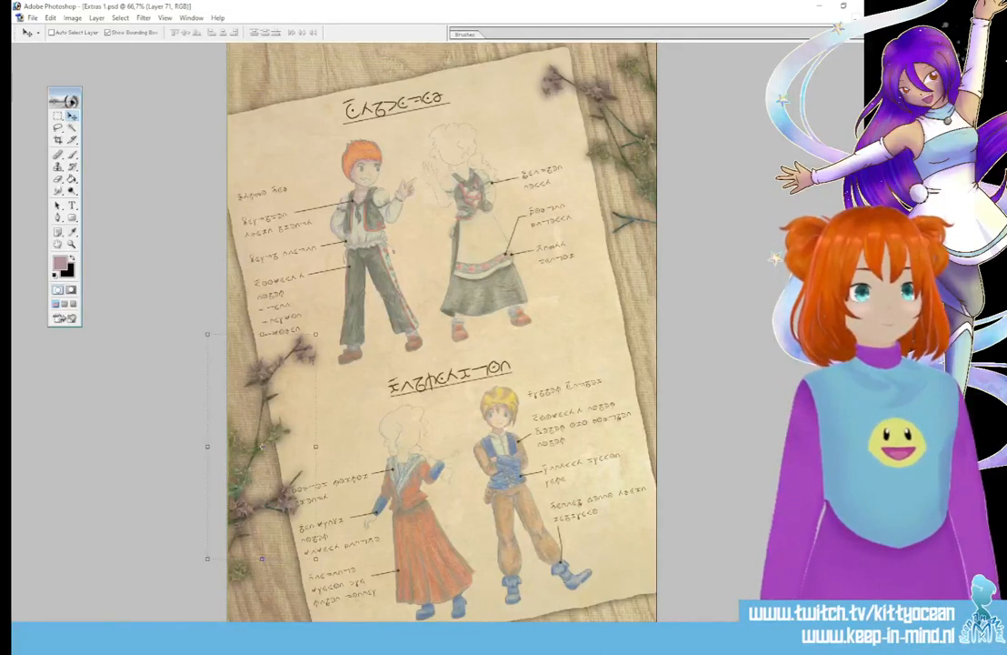
pyautogui.hotkey('alt', ']')
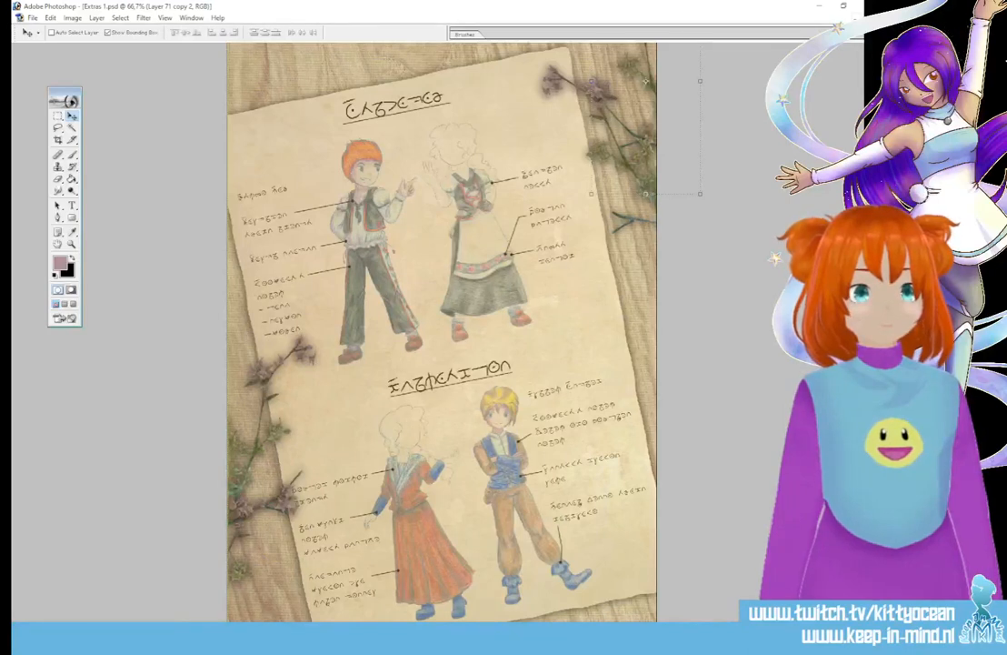
pyautogui.hotkey('alt', '[')
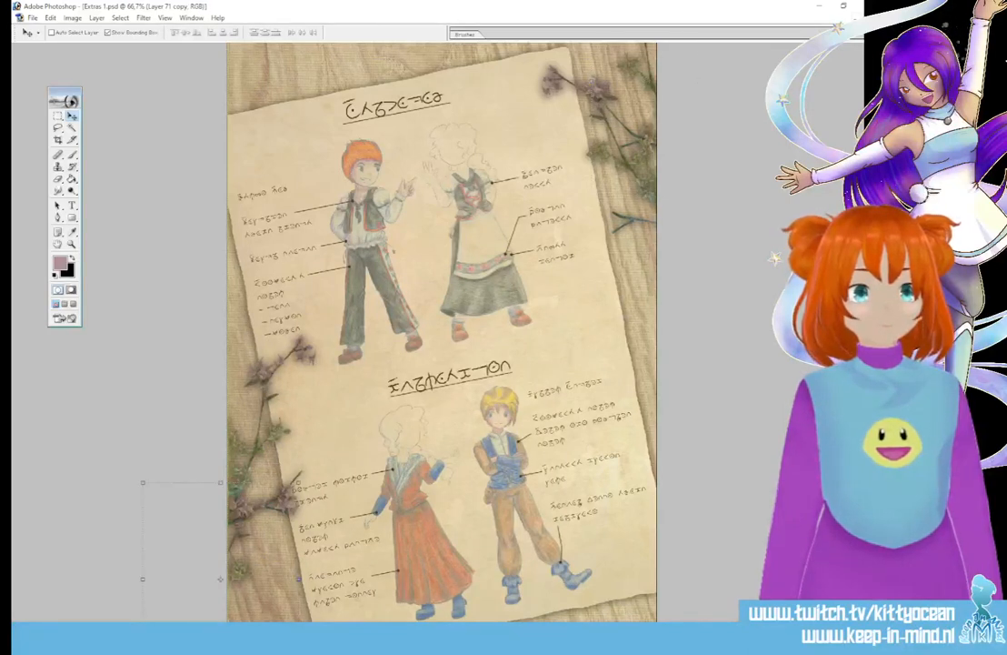
pyautogui.hotkey('alt', ']')
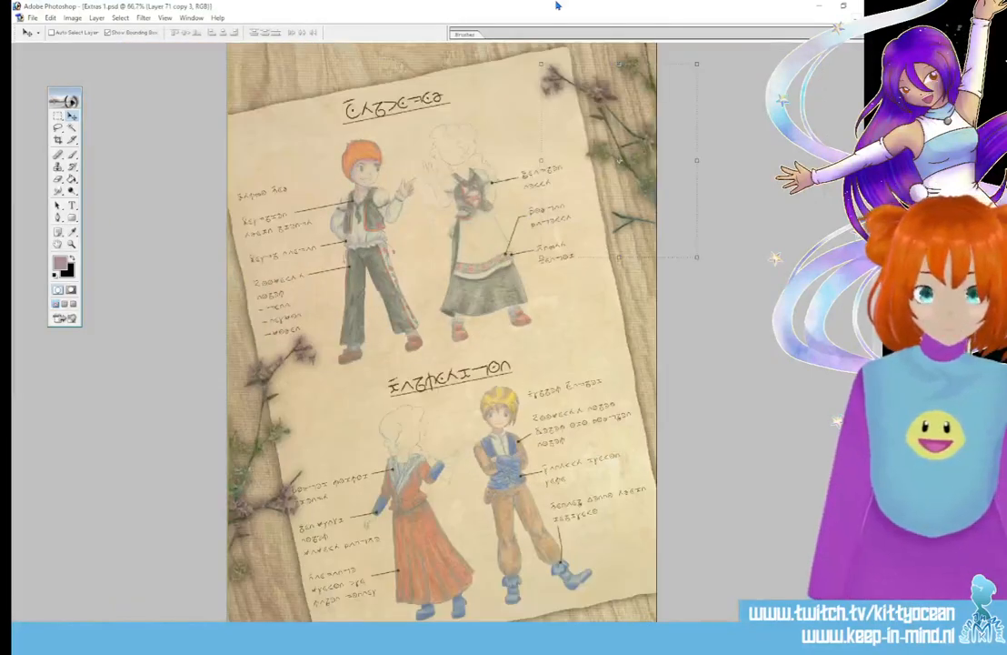
# Step: Move the parchment costume sheet on Layer 70 slightly upward on the wooden background
pyautogui.hotkey('ctrl', '-')
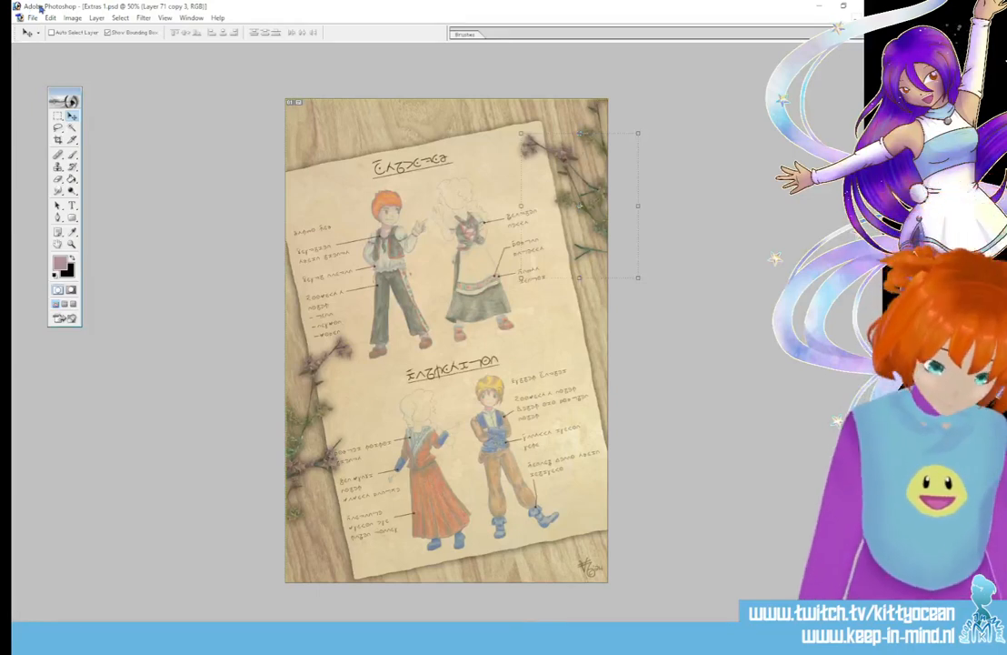
pyautogui.hotkey('alt', '[')
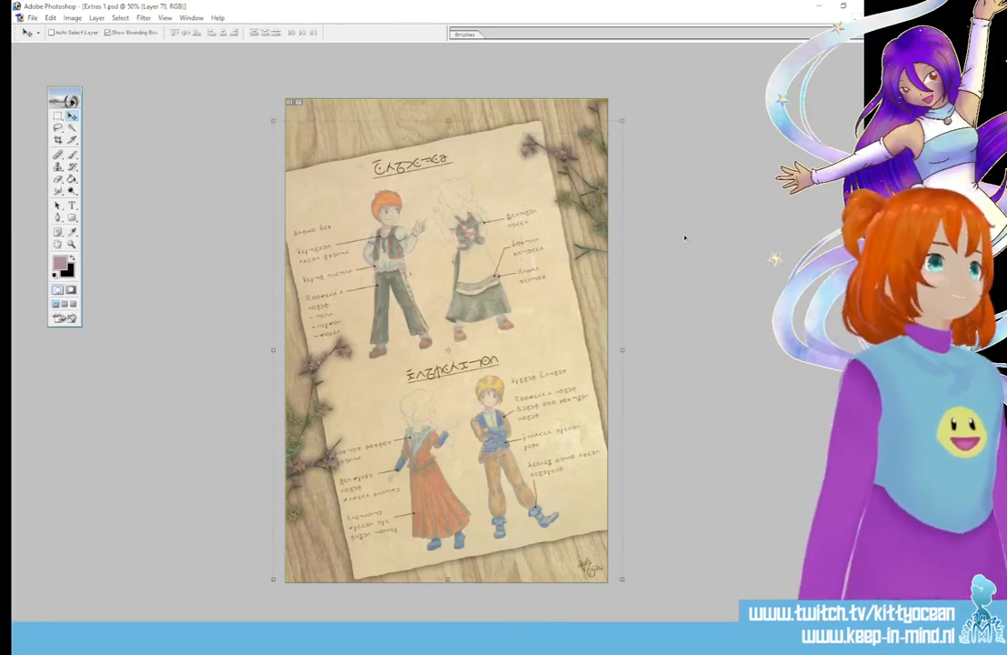
pyautogui.moveTo(486, 269); pyautogui.dragTo(487, 247)
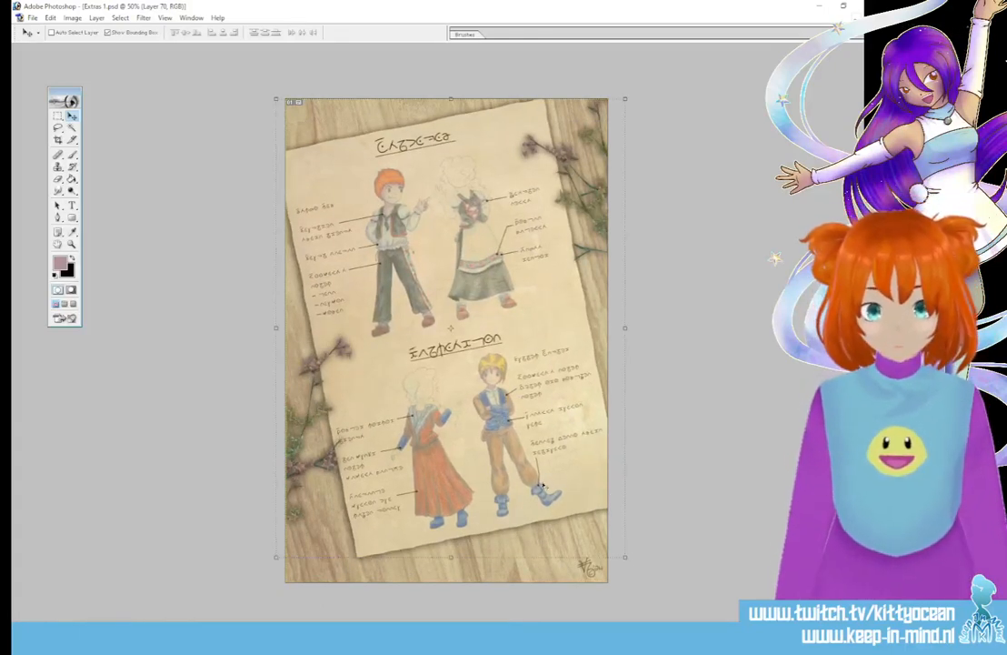
pyautogui.moveTo(543, 487); pyautogui.dragTo(537, 495)
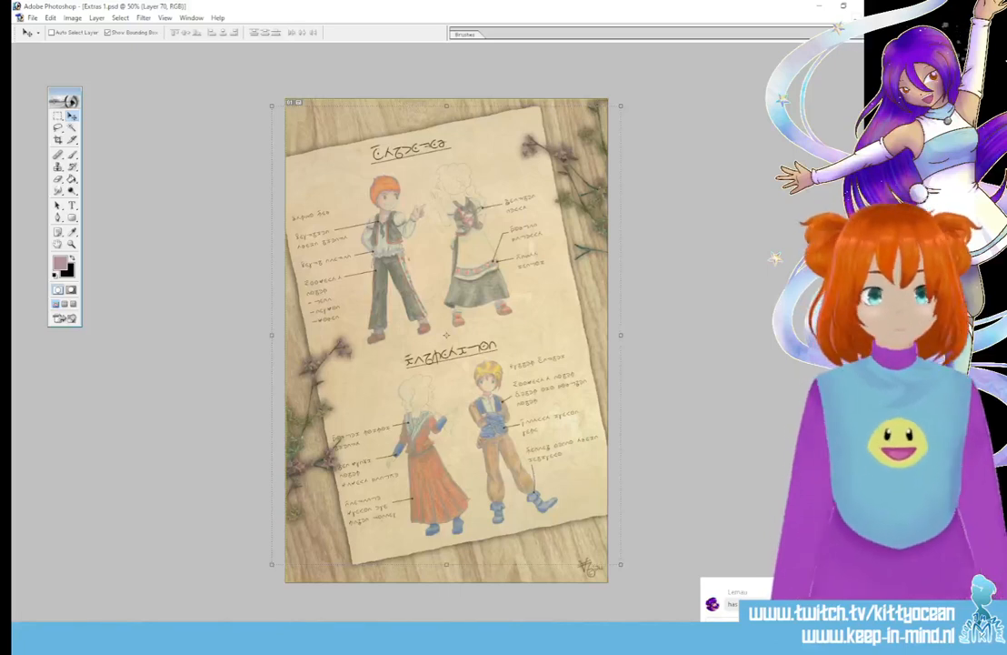
pyautogui.hotkey('alt', ']')
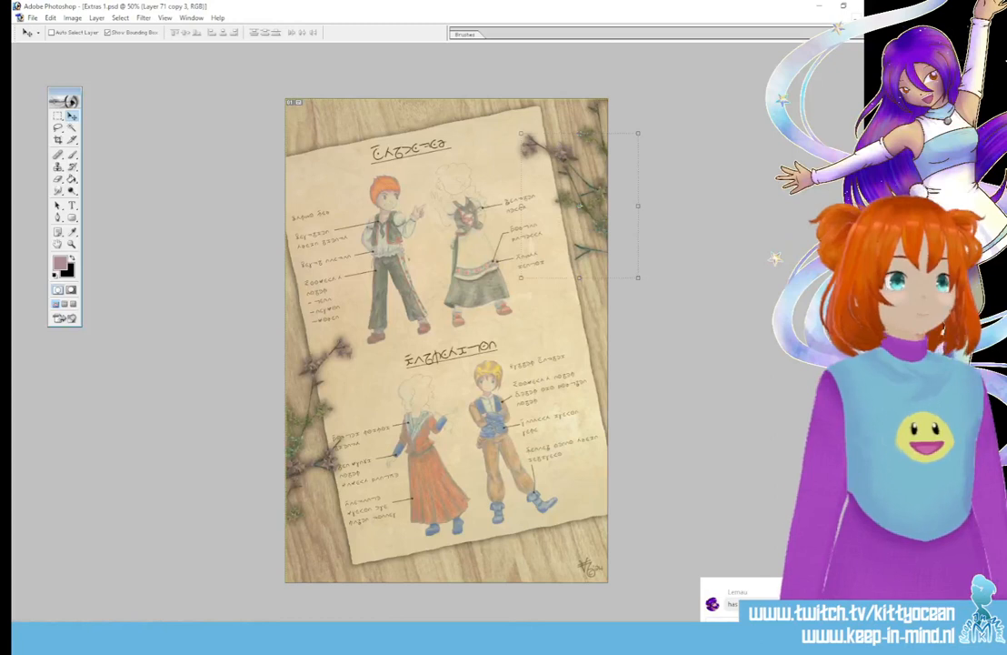
pyautogui.hotkey('alt', '[')
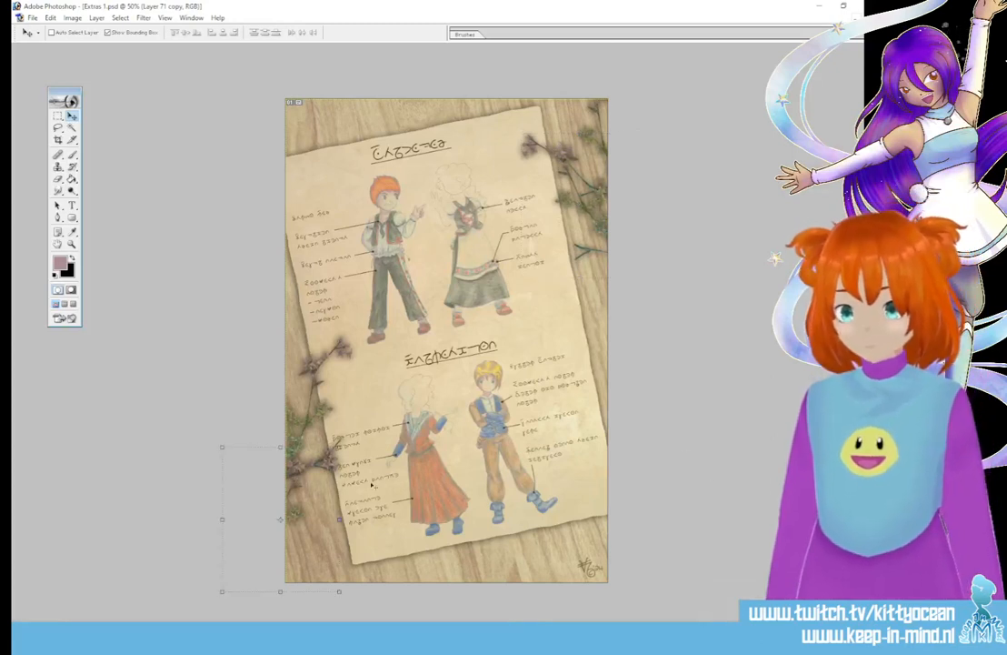
pyautogui.moveTo(309, 489)
pyautogui.mouseDown()
pyautogui.moveTo(308, 468)
pyautogui.moveTo(304, 488)
pyautogui.mouseUp()
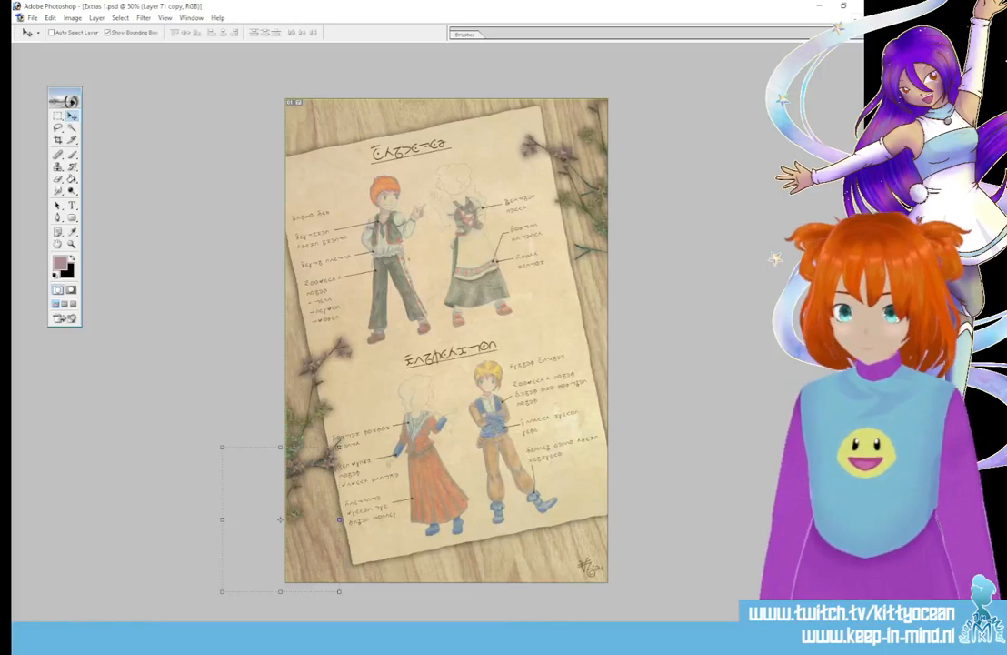
# Step: Lasso the branch tip overlapping the handwritten notes at the sheet's lower-left edge and clear the stray piece on the branch copy layer
pyautogui.hotkey('alt', ']')
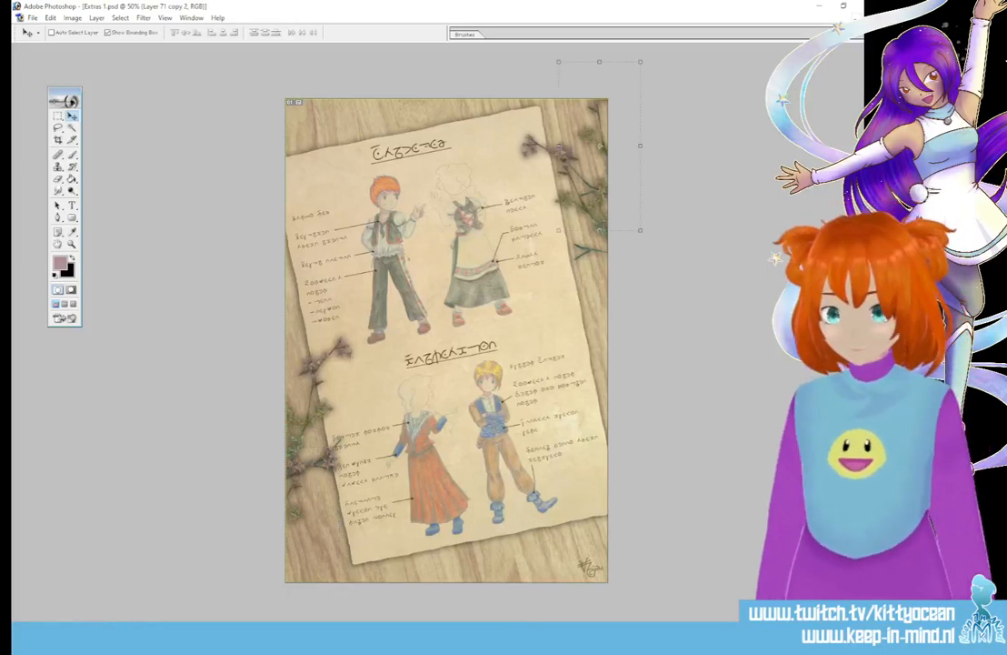
pyautogui.hotkey('alt', '[')
pyautogui.hotkey('alt', '[')
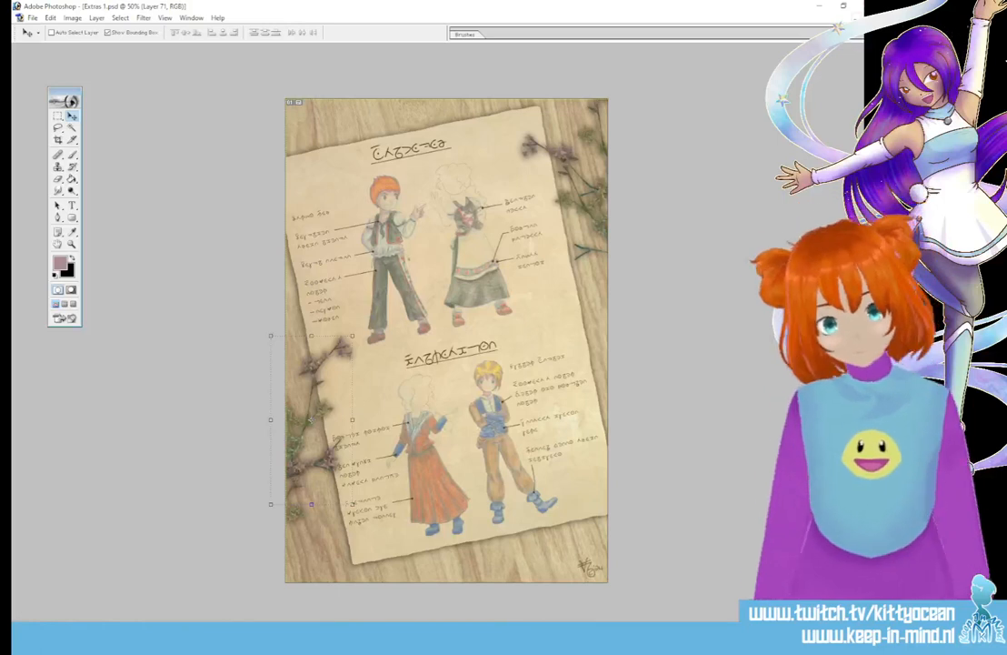
pyautogui.hotkey('ctrl', '+')
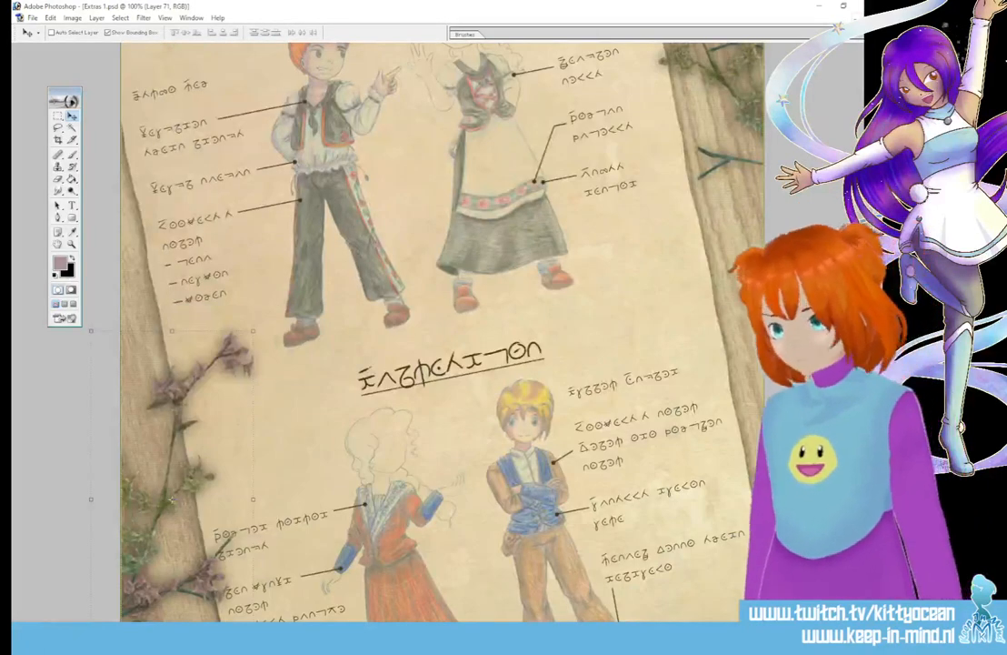
pyautogui.press('l')
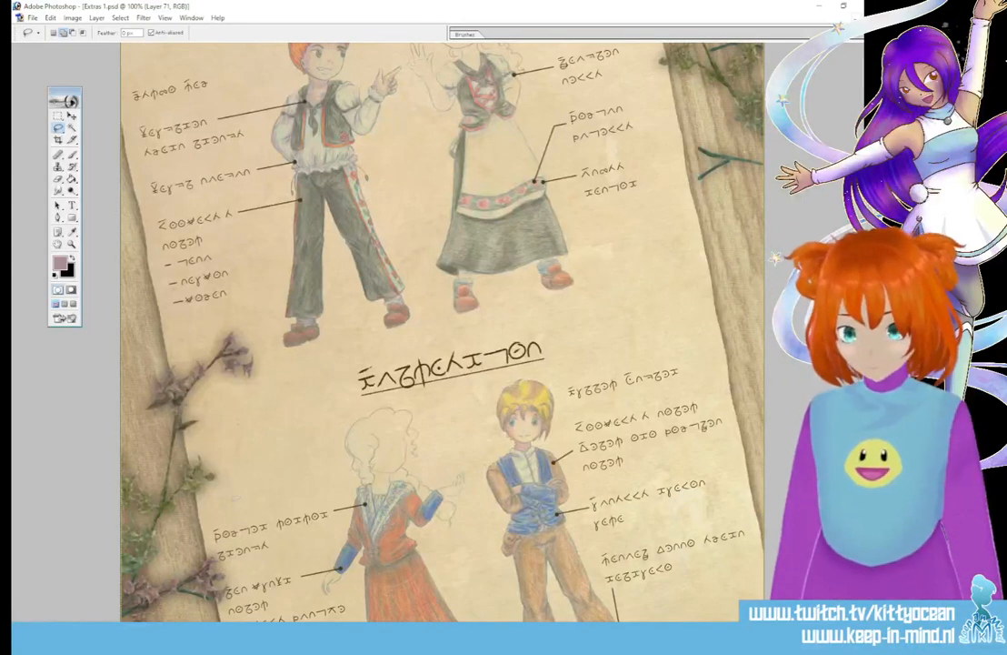
pyautogui.hotkey('ctrl', '+')
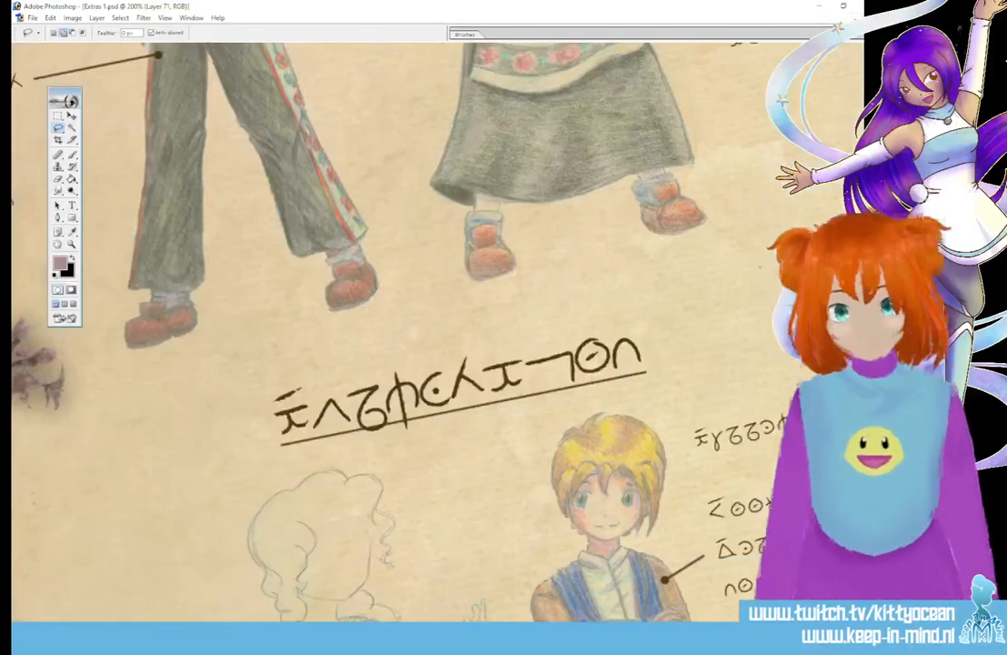
pyautogui.scroll(-10, 775, 257)
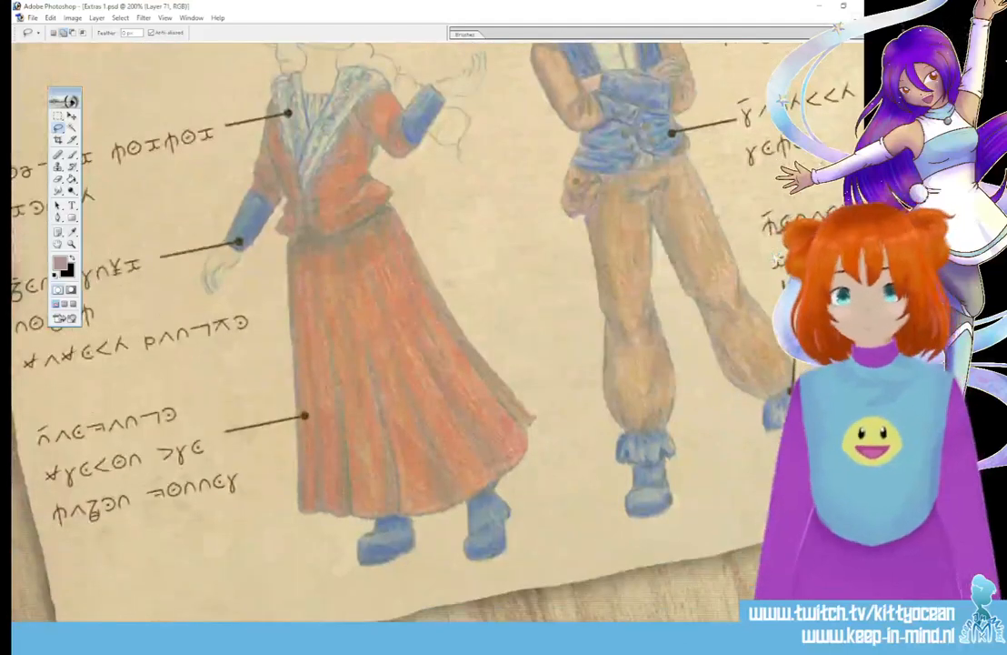
pyautogui.hscroll(-5, 776, 259)
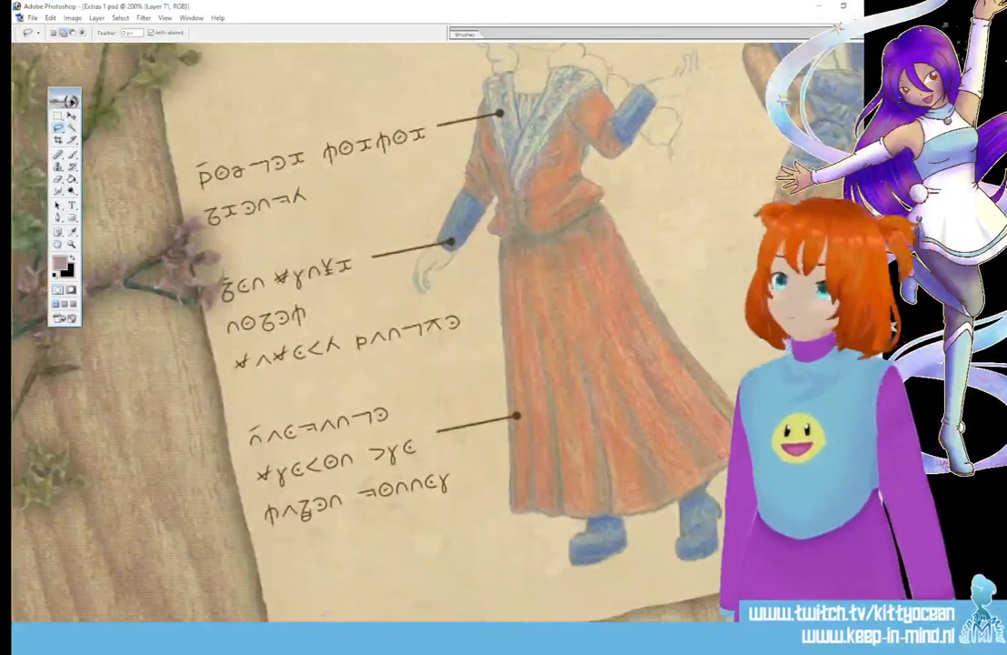
pyautogui.moveTo(215, 273)
pyautogui.mouseDown()
pyautogui.moveTo(195, 289)
pyautogui.moveTo(215, 330)
pyautogui.moveTo(241, 262)
pyautogui.mouseUp()
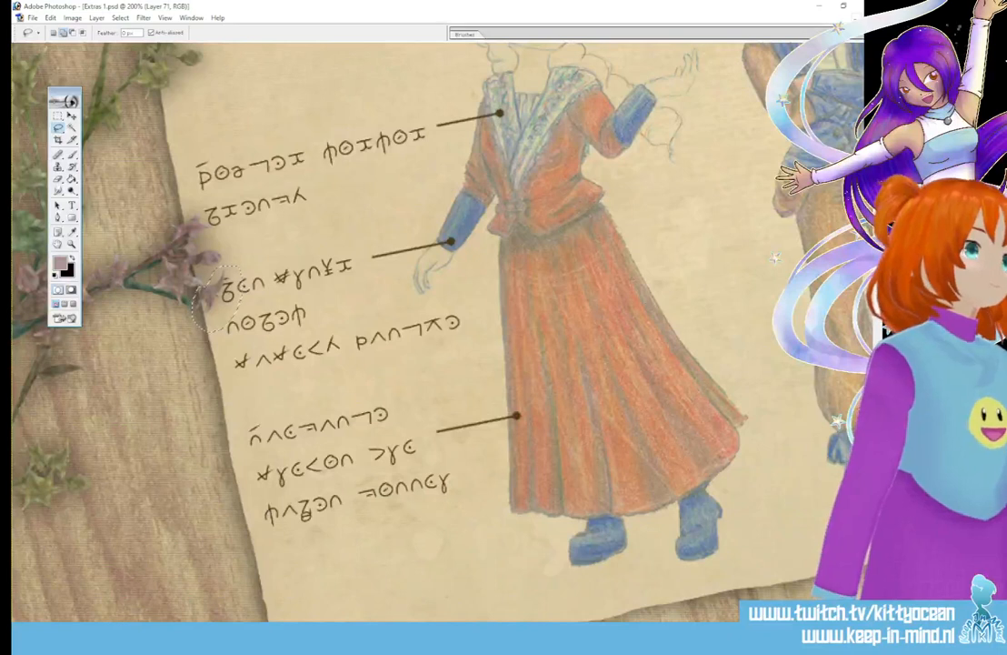
pyautogui.hotkey('alt', ']')
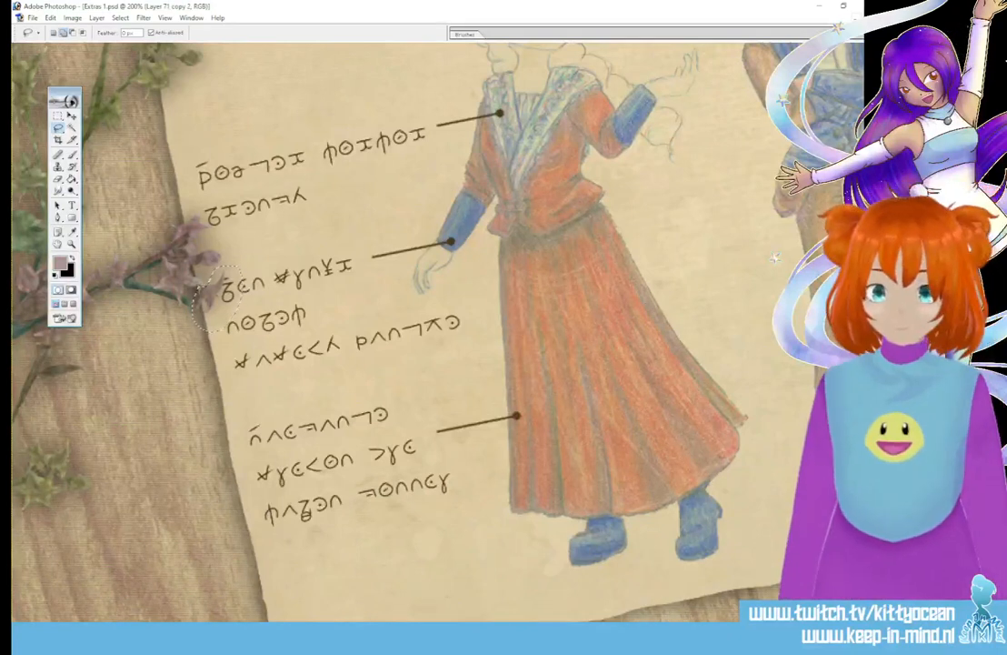
pyautogui.hotkey('alt', '[')
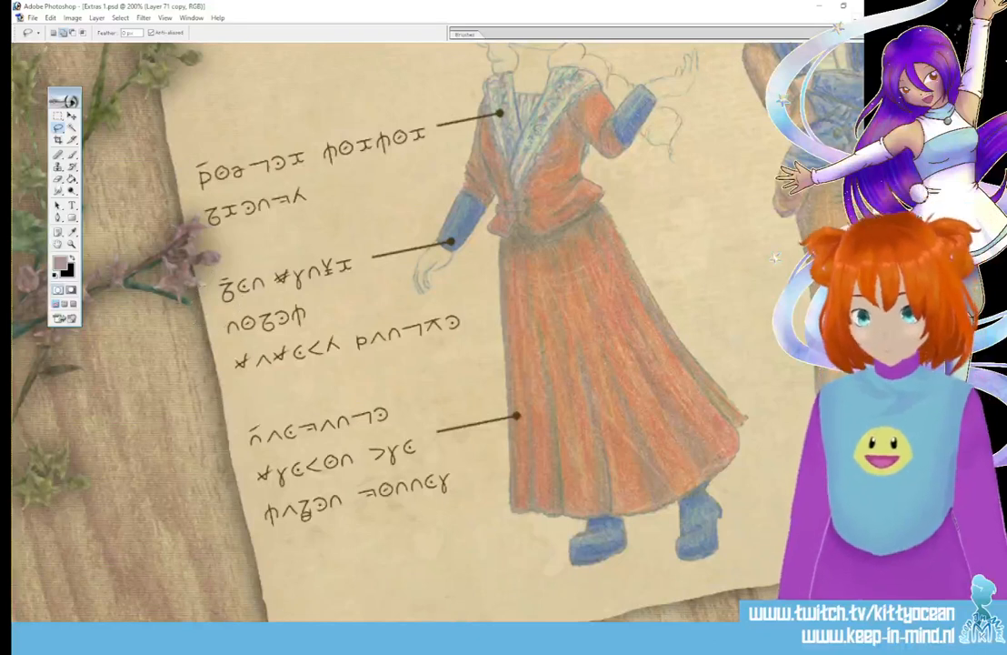
# Step: Scale the parchment costume sheet on Layer 70 proportionally to about 101.6%, shift it slightly down on the wood and apply the transform
pyautogui.hotkey('ctrl', '-')
pyautogui.hotkey('ctrl', '-')
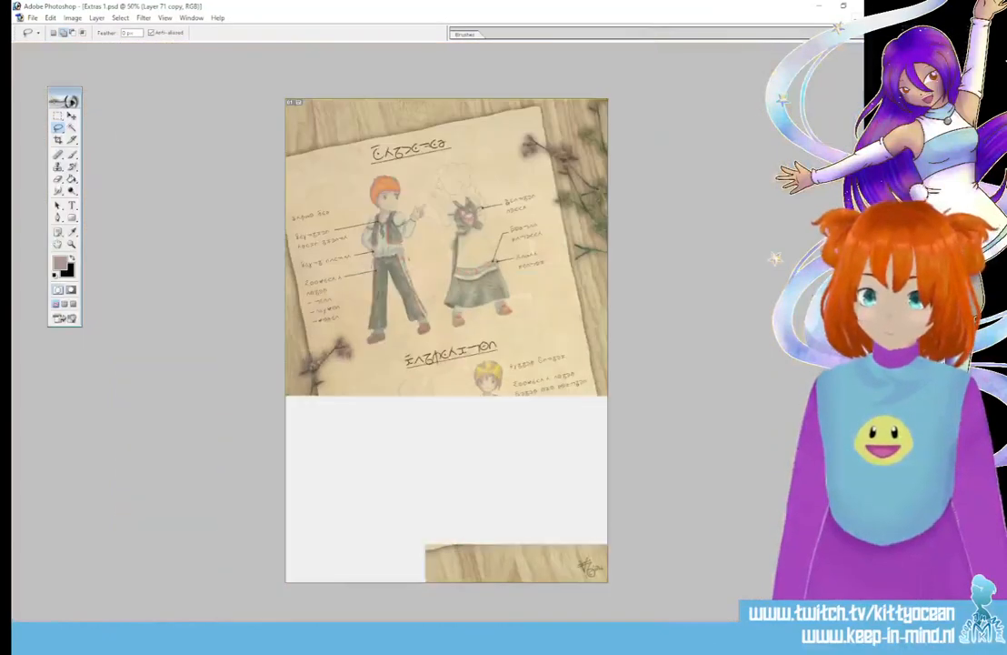
pyautogui.hotkey('ctrl', '+')
pyautogui.hotkey('ctrl', '-')
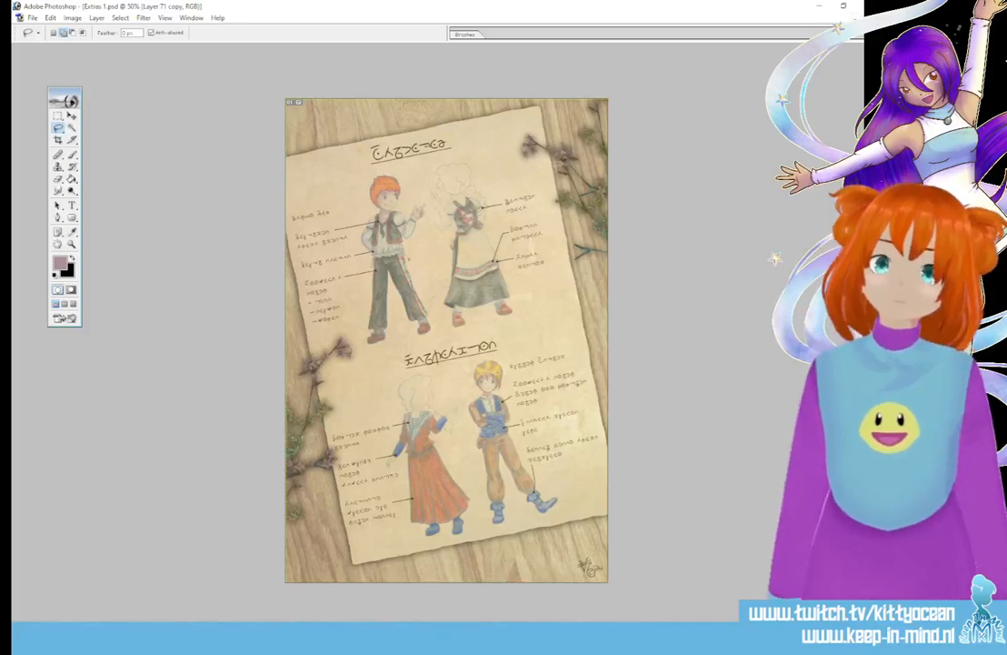
pyautogui.click(71, 115)
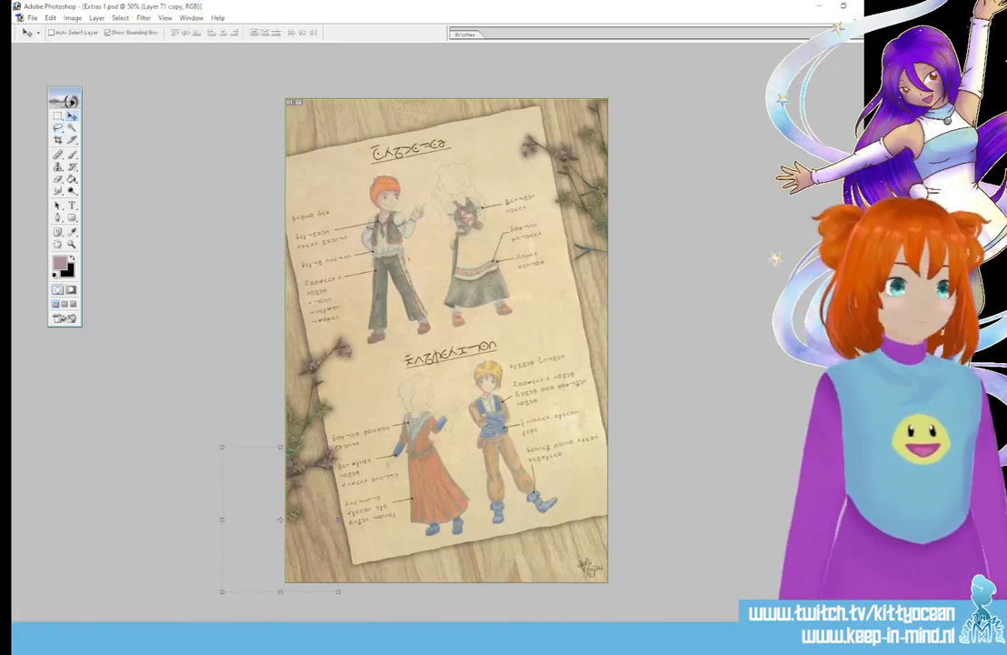
pyautogui.click(818, 482)
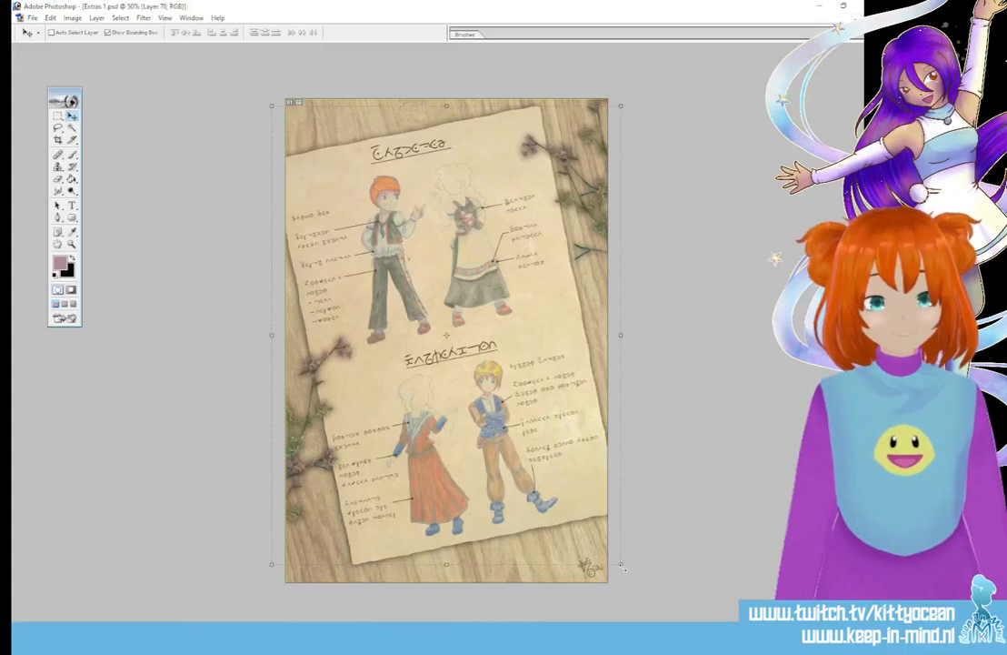
pyautogui.moveTo(622, 568); pyautogui.dragTo(626, 571)
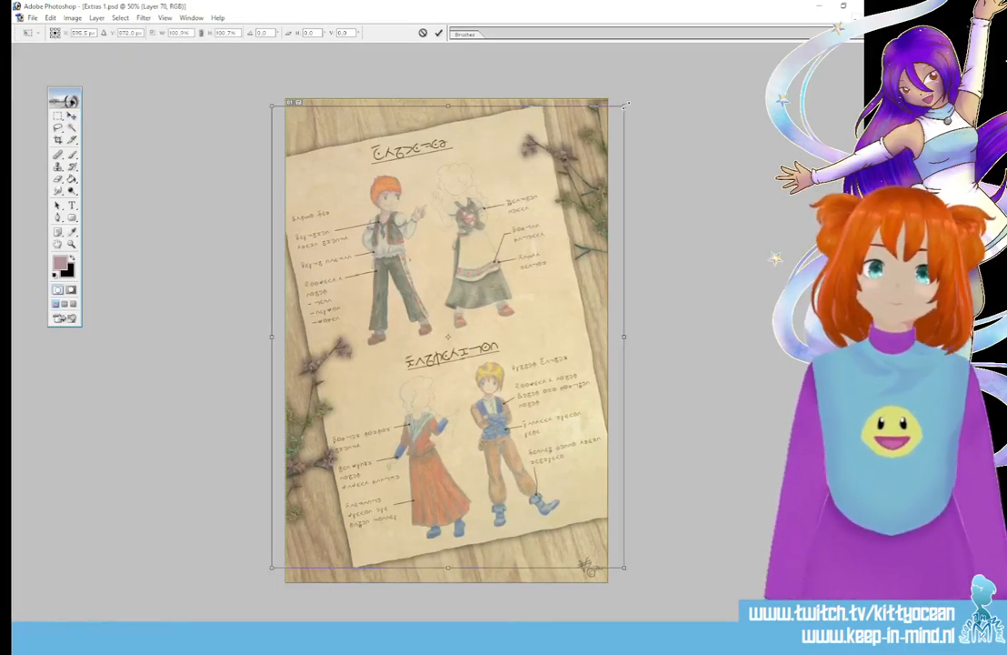
pyautogui.moveTo(626, 105); pyautogui.dragTo(627, 100)
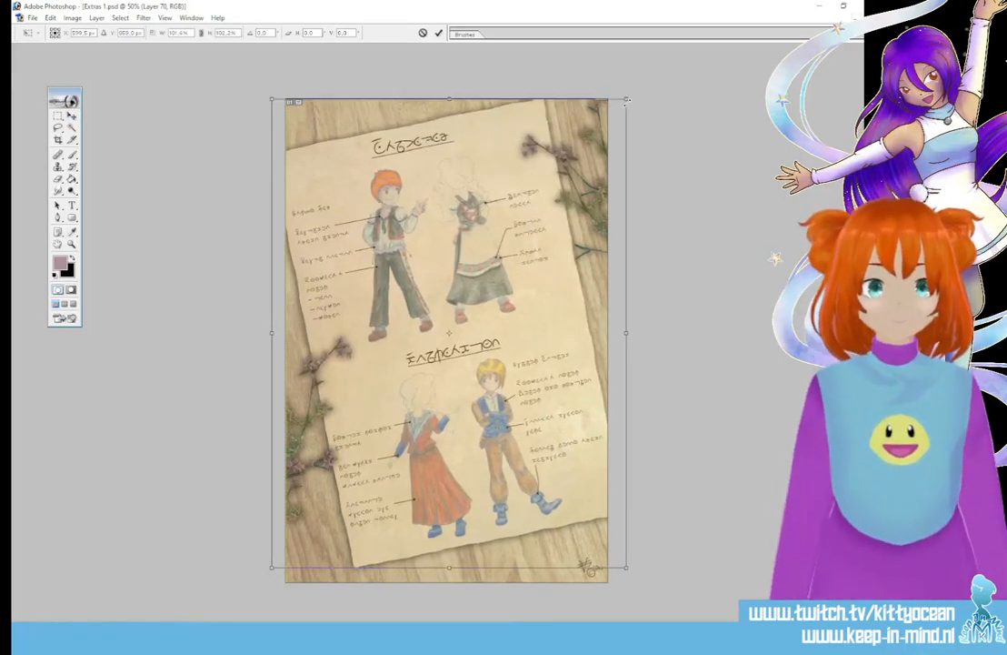
pyautogui.click(200, 32)
pyautogui.moveTo(432, 344); pyautogui.dragTo(435, 349)
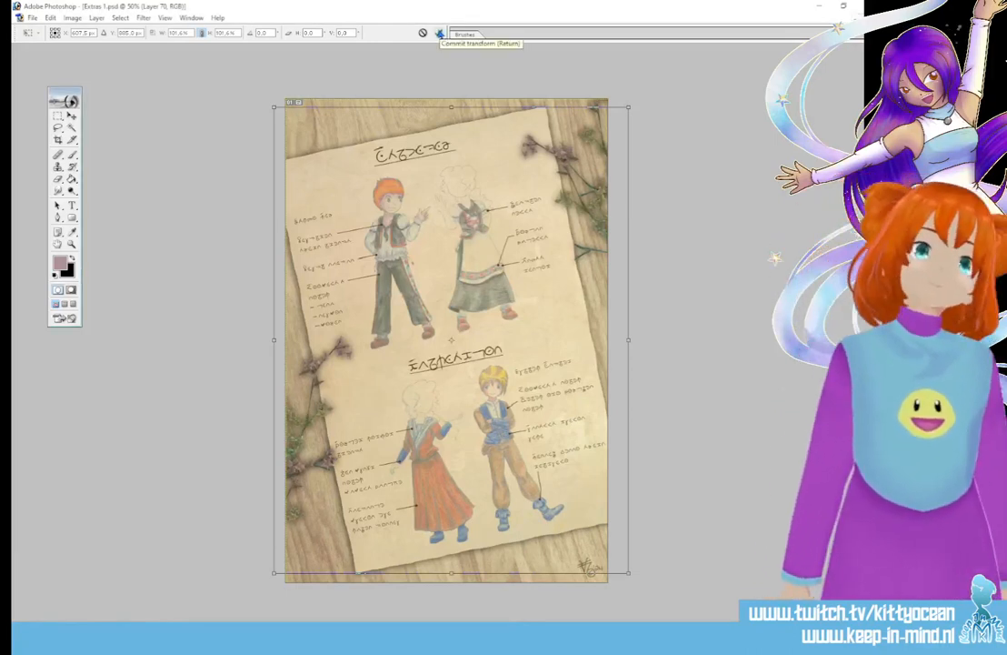
pyautogui.click(438, 33)
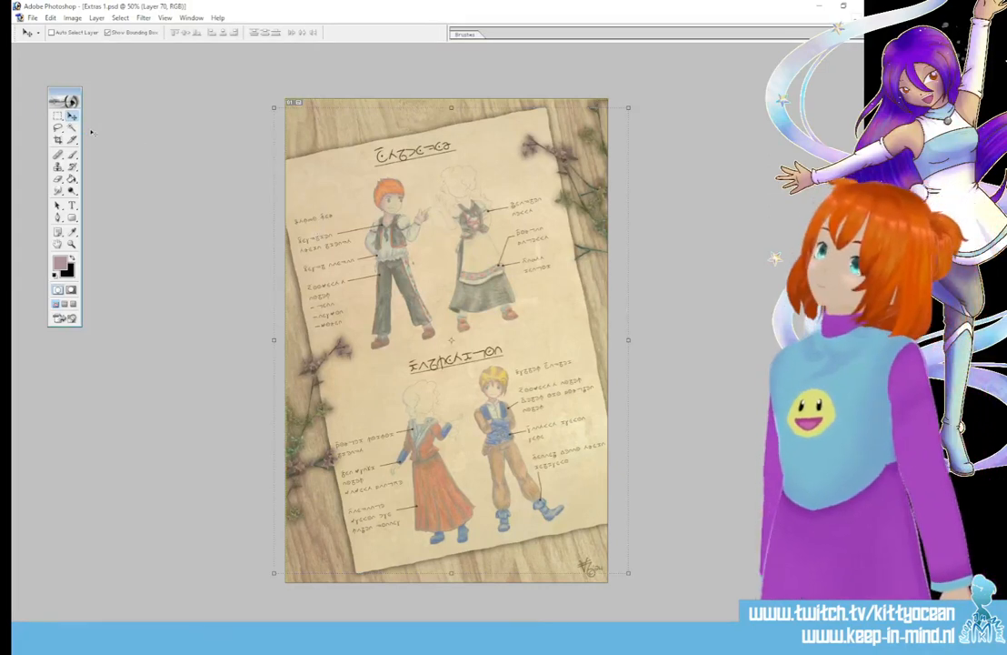
# Step: Save a non-interlaced PNG copy of the sheet as "Extras 1 signed" in the Fin folder
pyautogui.click(32, 18)
pyautogui.click(86, 119)
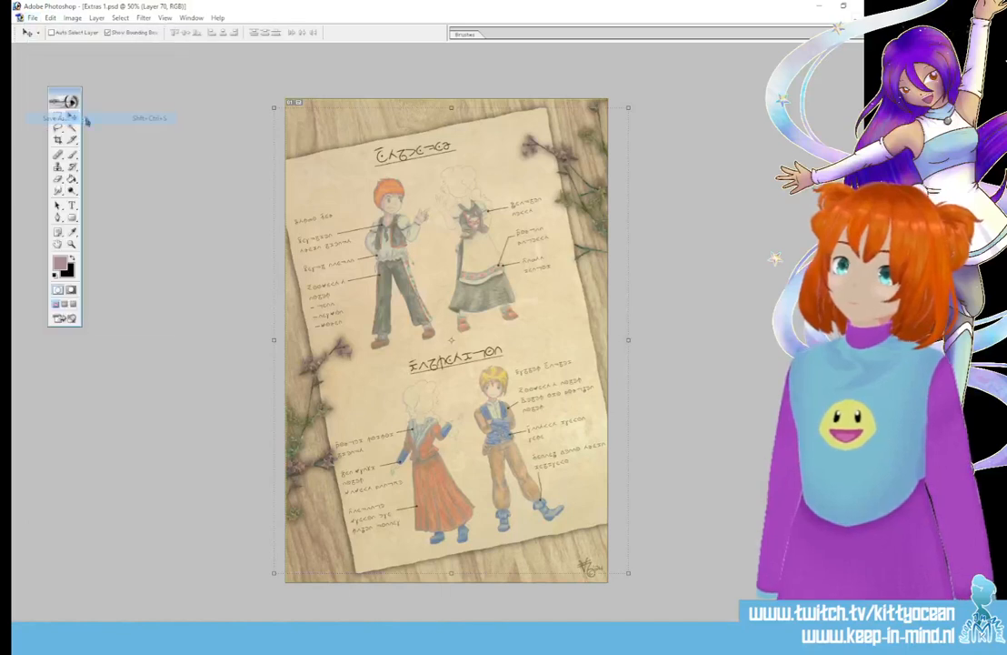
pyautogui.click(460, 311)
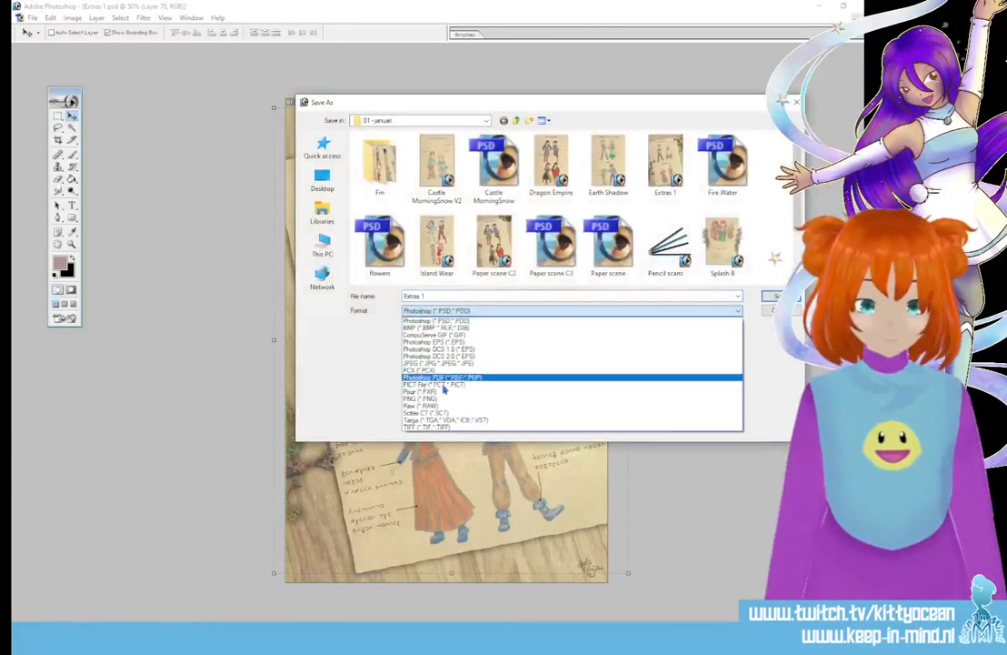
pyautogui.click(450, 395)
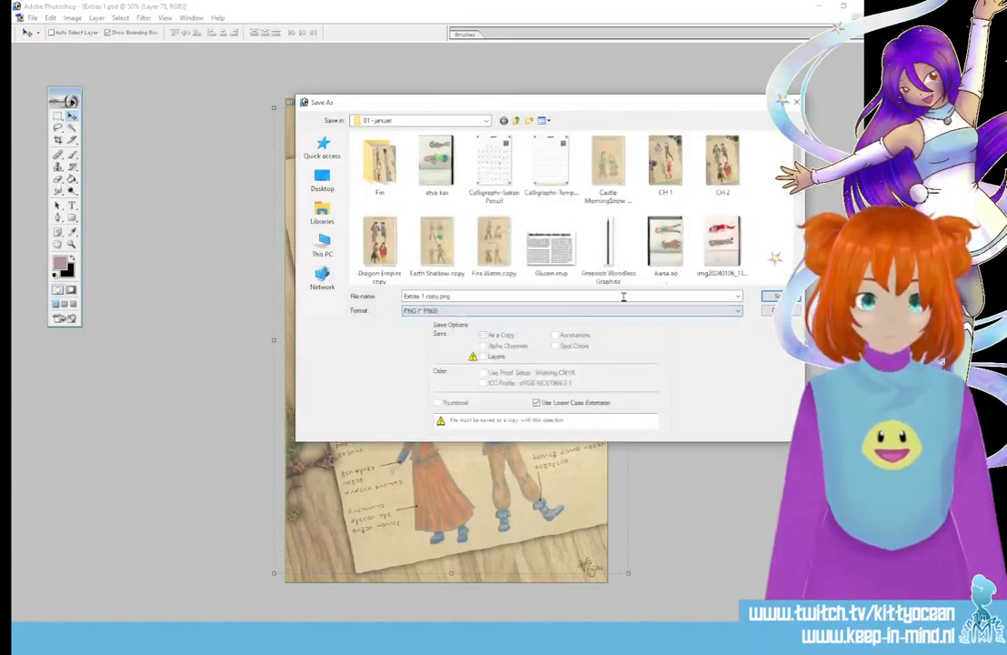
pyautogui.doubleClick(379, 163)
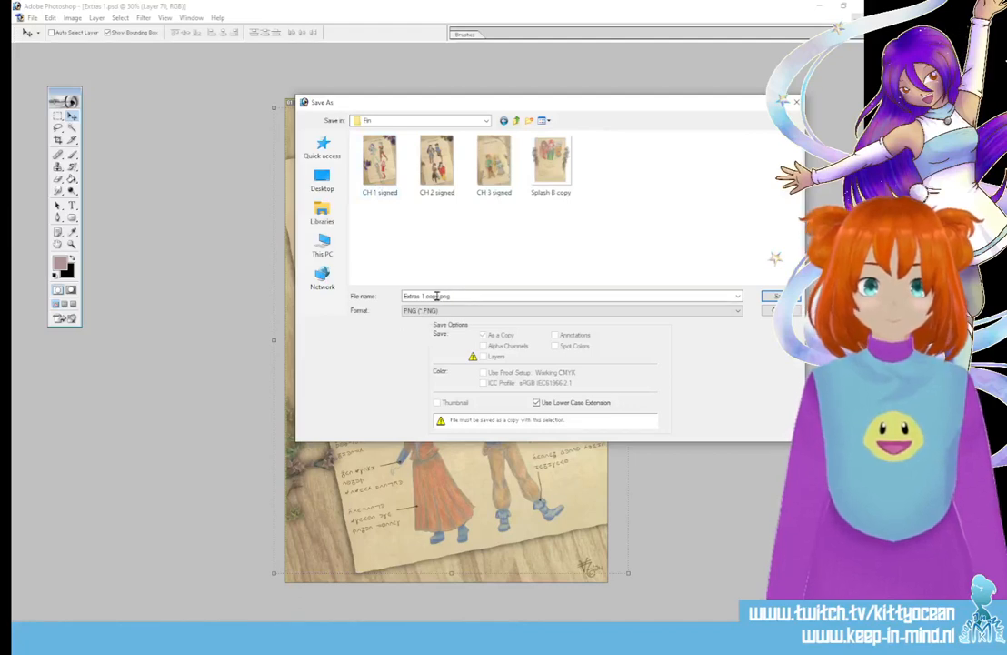
pyautogui.moveTo(425, 295); pyautogui.dragTo(452, 296)
pyautogui.write('sig')
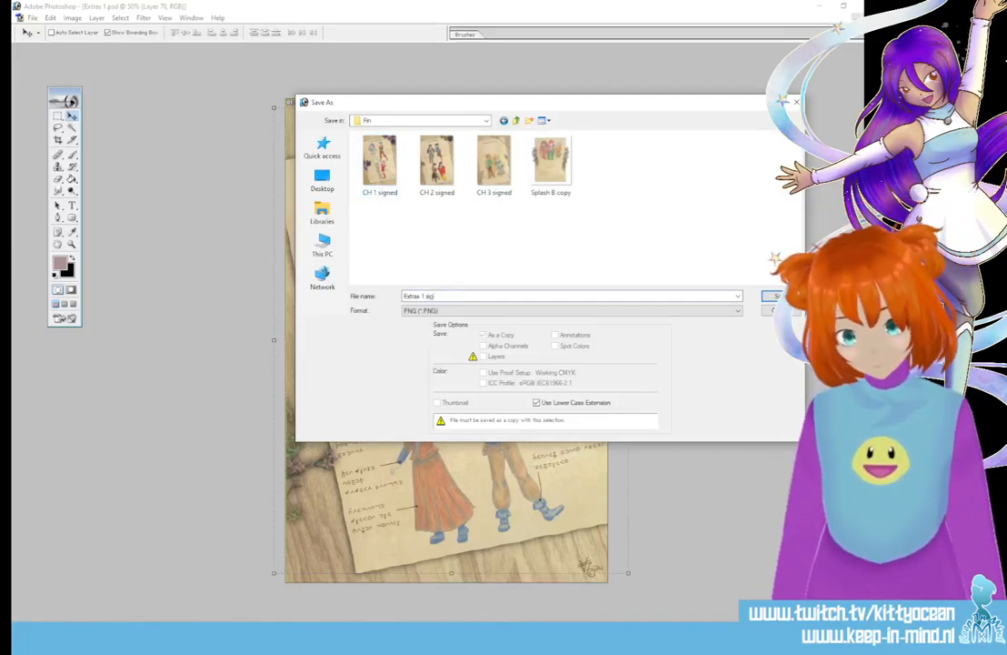
pyautogui.write('ned')
pyautogui.press('Return')
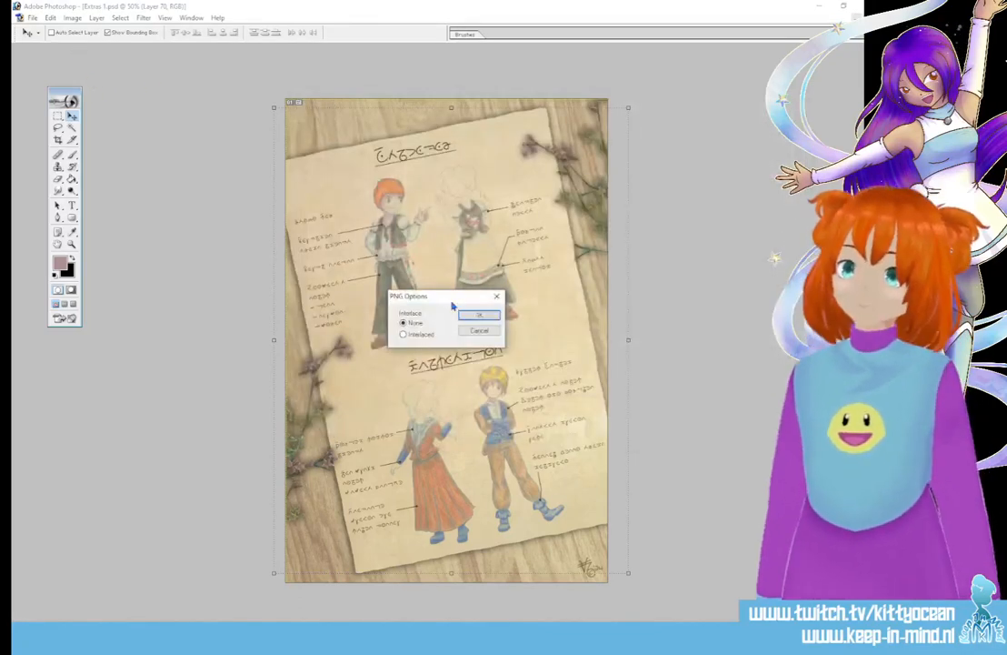
pyautogui.click(477, 313)
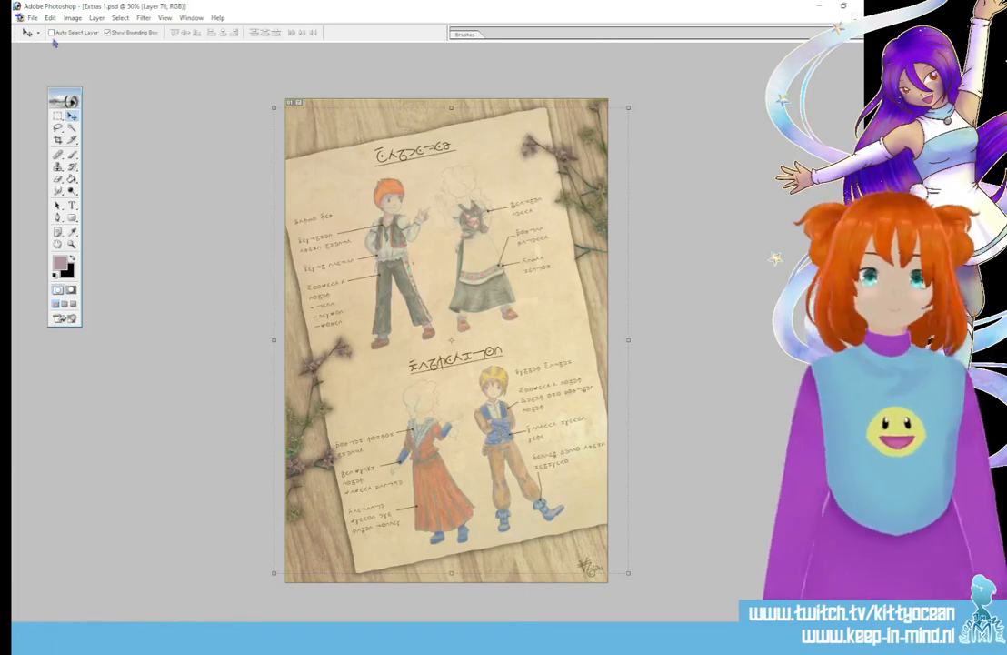
# Step: Save the layered Photoshop document under the new name "Extras 2" in the 01-januari folder
pyautogui.click(31, 19)
pyautogui.click(104, 118)
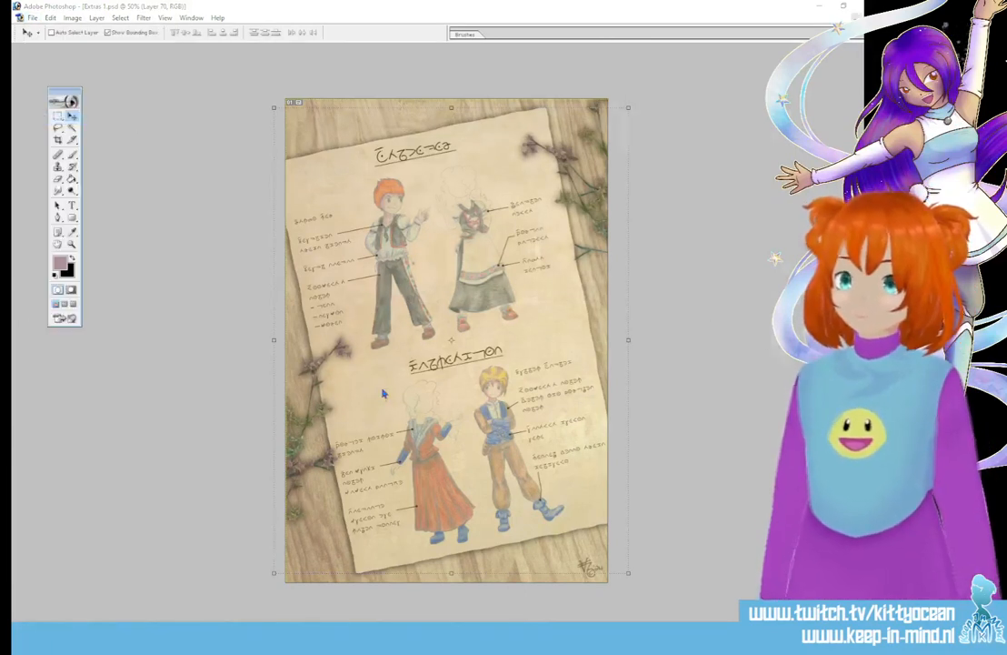
pyautogui.moveTo(421, 296); pyautogui.dragTo(433, 295)
pyautogui.write('2')
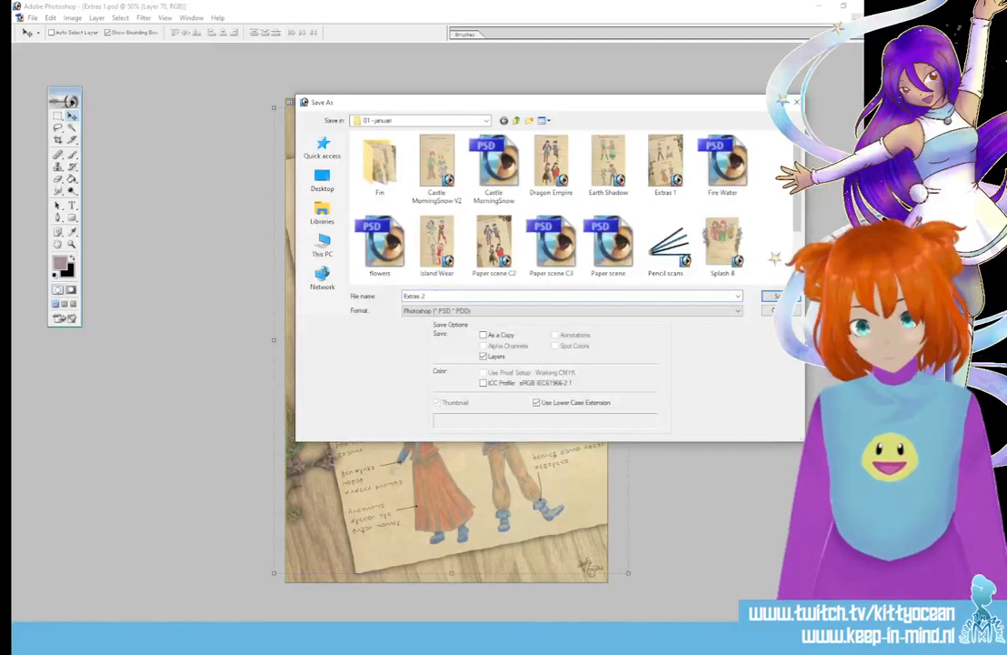
pyautogui.press('Return')
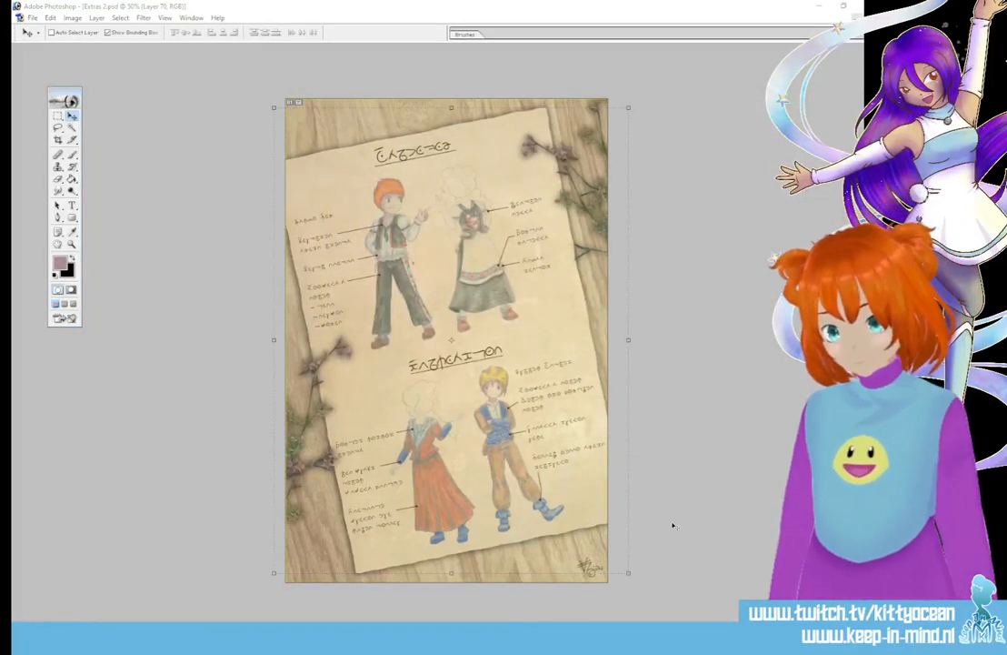
# Step: Copy the costume sheet from Earth Shadow copy.png into Extras 2.psd, close the source image and maximize the Extras 2 document
pyautogui.moveTo(655, 391); pyautogui.dragTo(564, 415)
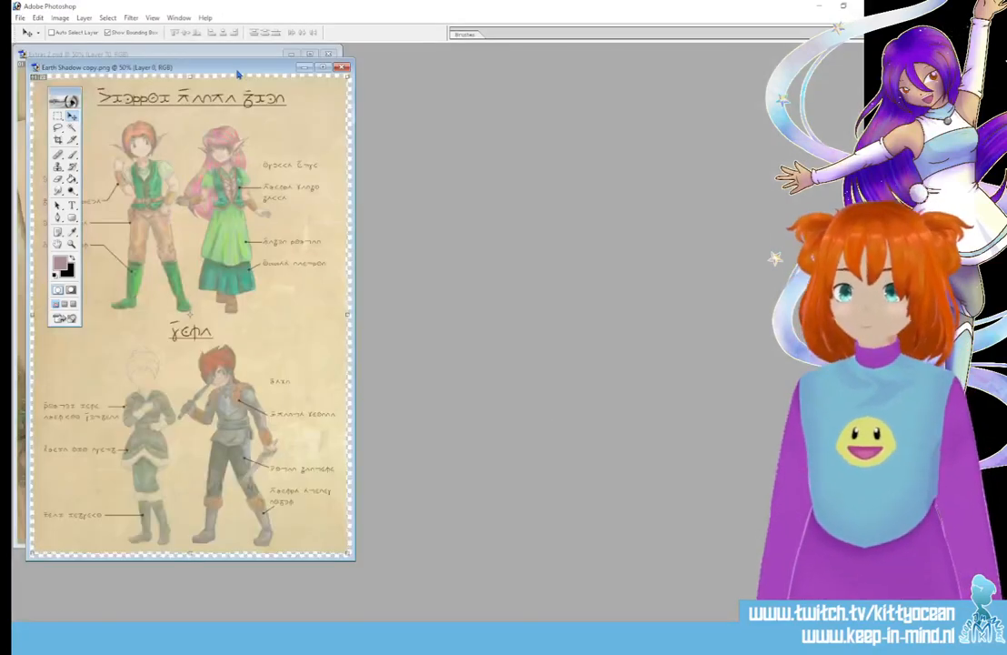
pyautogui.moveTo(237, 70); pyautogui.dragTo(654, 133)
pyautogui.moveTo(594, 189); pyautogui.dragTo(265, 162)
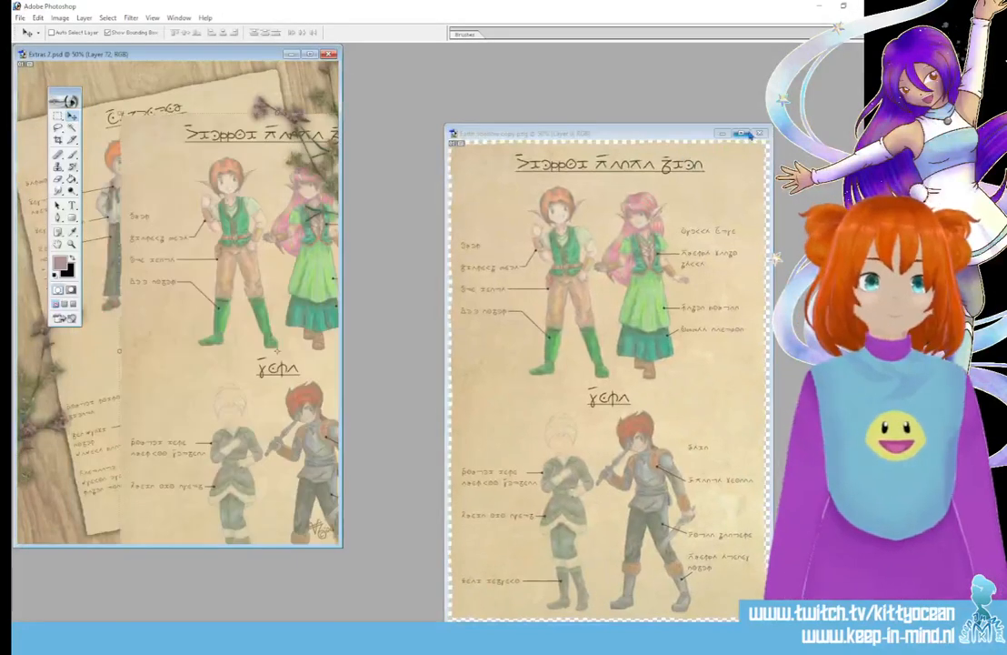
pyautogui.click(759, 133)
pyautogui.click(309, 53)
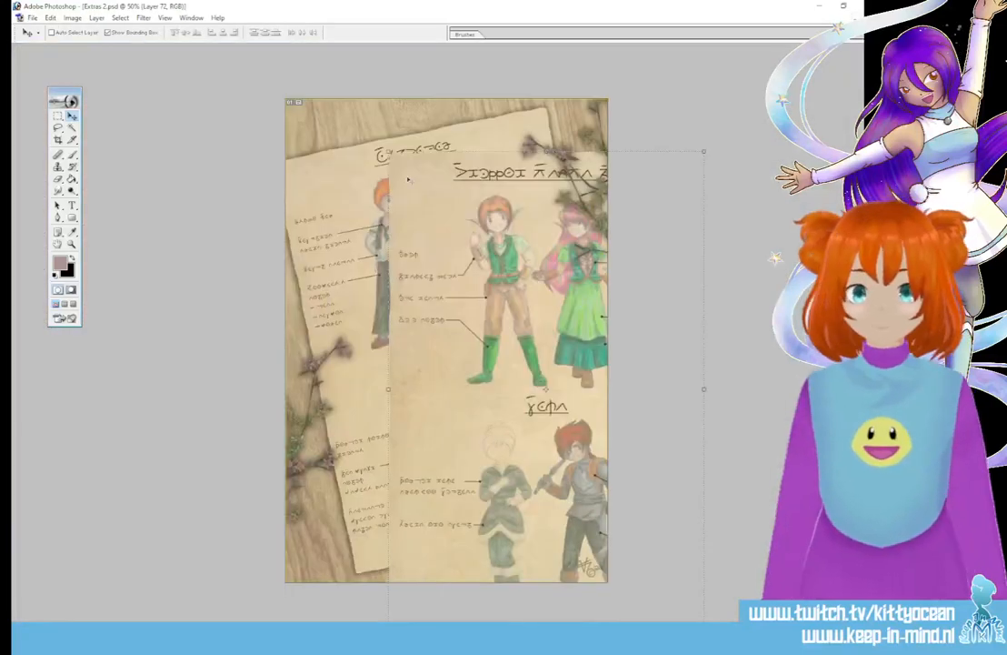
# Step: Fit the Earth Shadow sheet on Layer 72 over the parchment, rotating it about -10.8° and scaling it proportionally to about 89.2%
pyautogui.moveTo(408, 179); pyautogui.dragTo(263, 171)
pyautogui.hotkey('ctrl', 't')
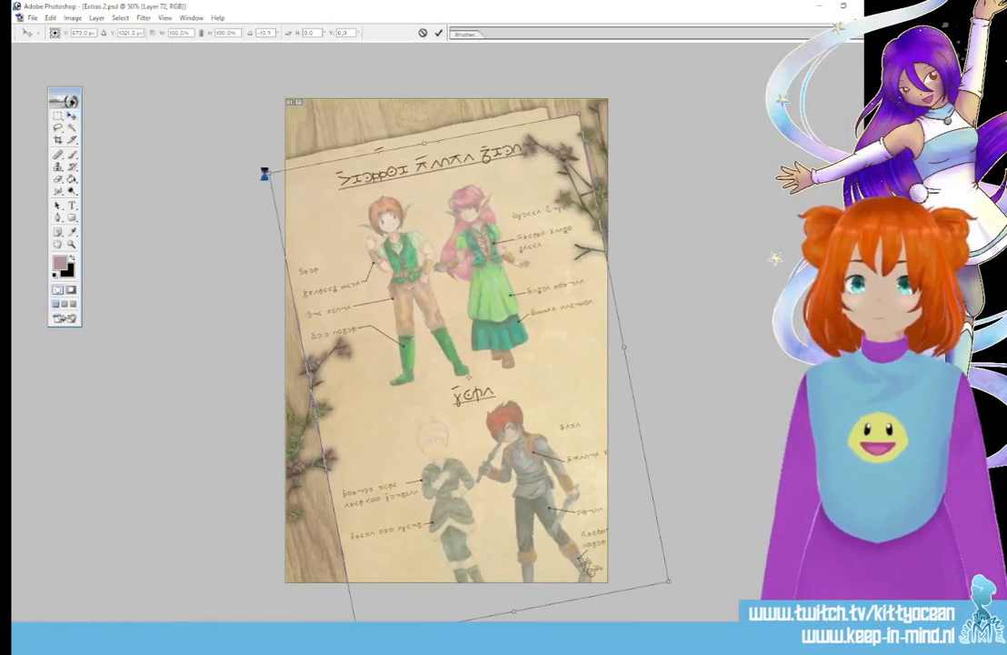
pyautogui.moveTo(574, 111); pyautogui.dragTo(546, 148)
pyautogui.click(202, 34)
pyautogui.moveTo(497, 327); pyautogui.dragTo(495, 270)
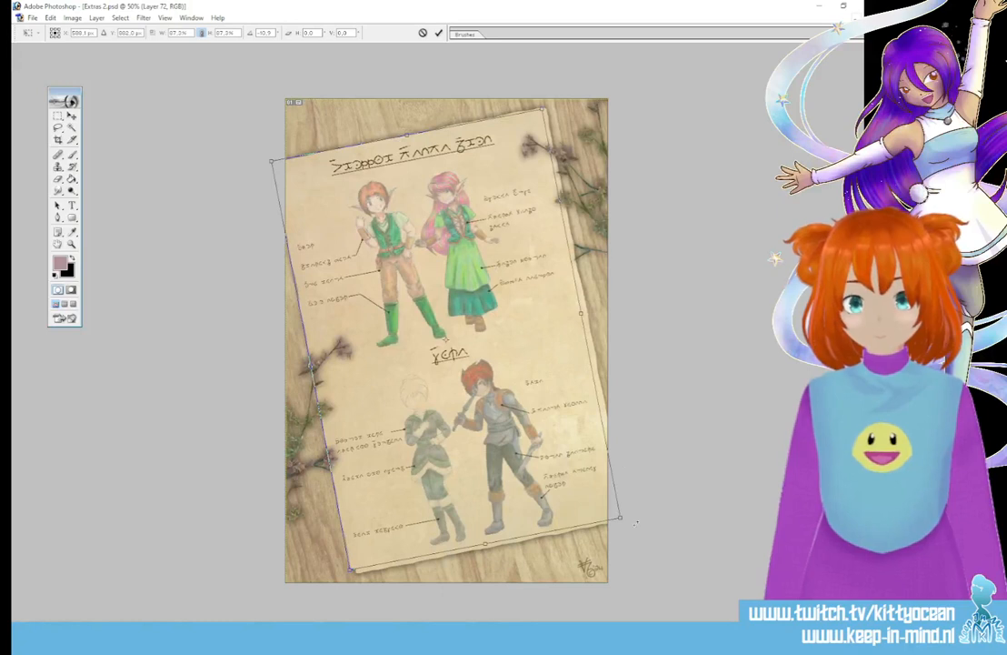
pyautogui.moveTo(623, 519); pyautogui.dragTo(624, 523)
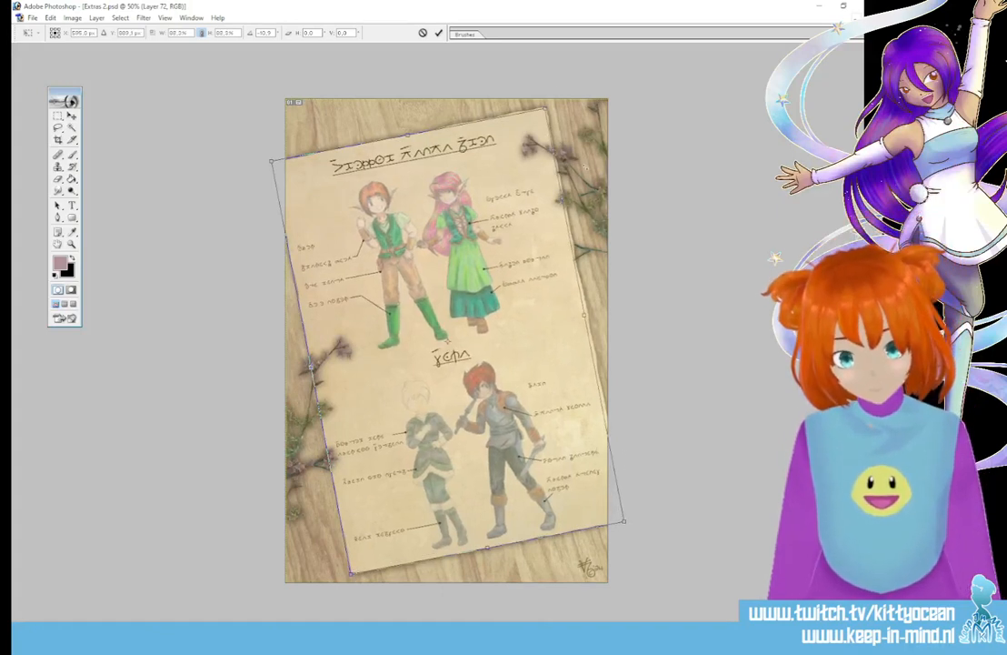
pyautogui.moveTo(553, 102); pyautogui.dragTo(554, 103)
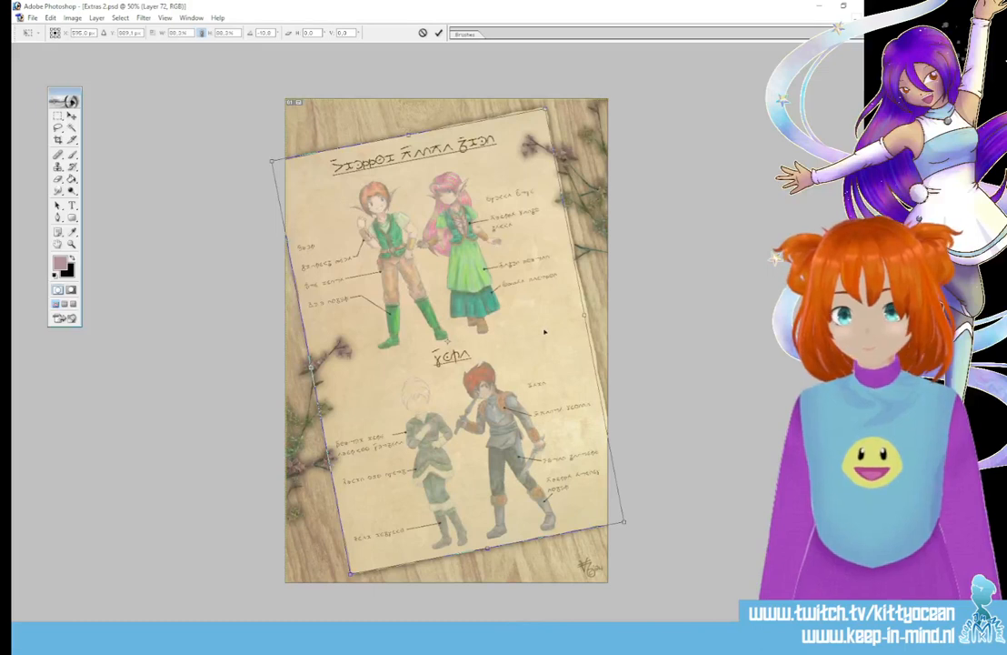
pyautogui.moveTo(624, 522); pyautogui.dragTo(627, 524)
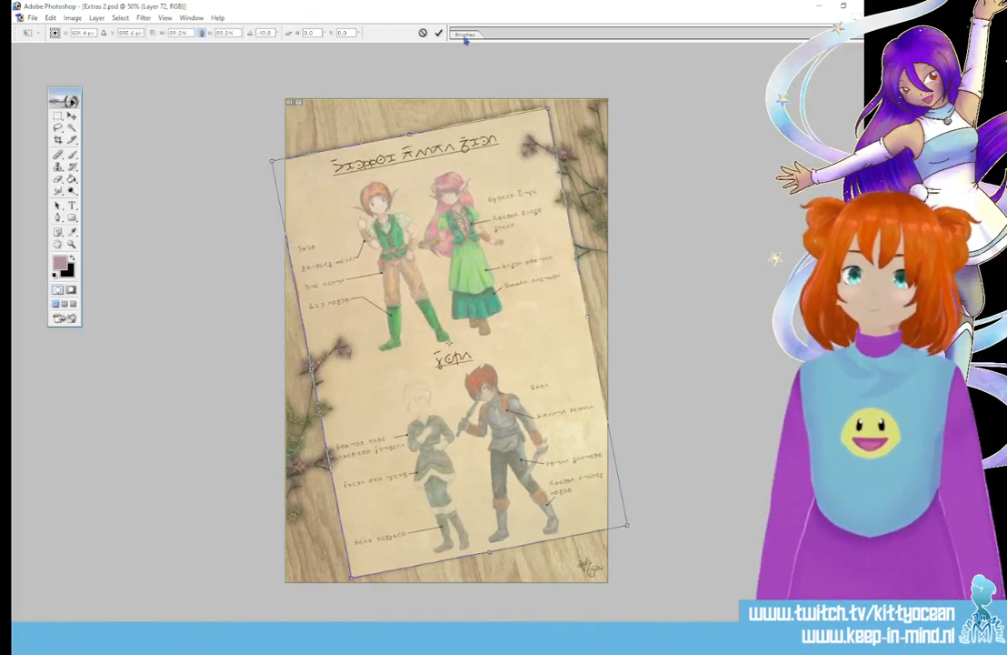
pyautogui.press('Return')
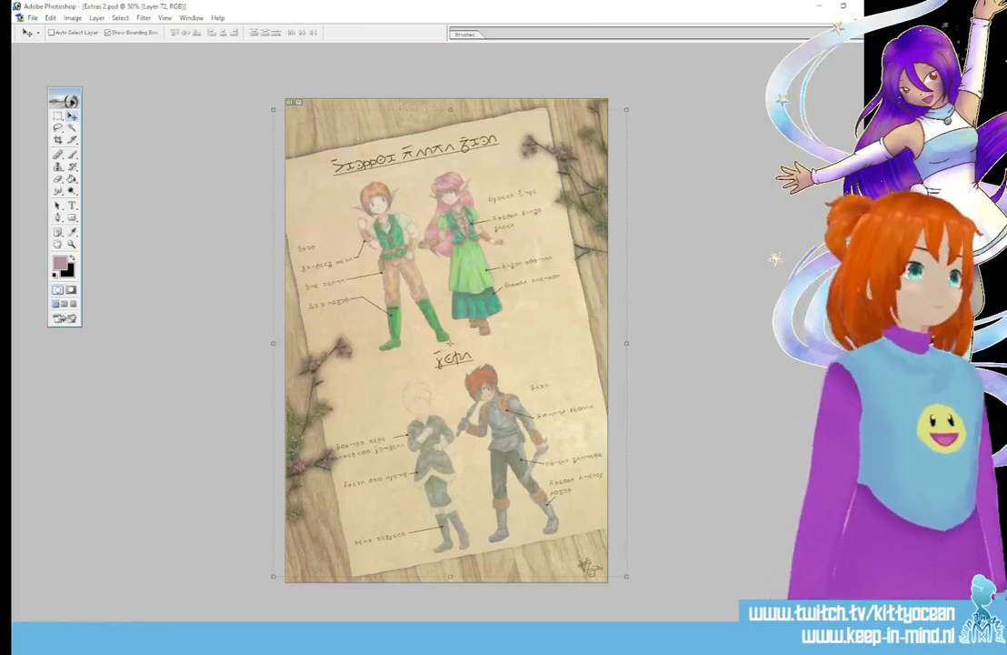
pyautogui.hotkey('alt', '[')
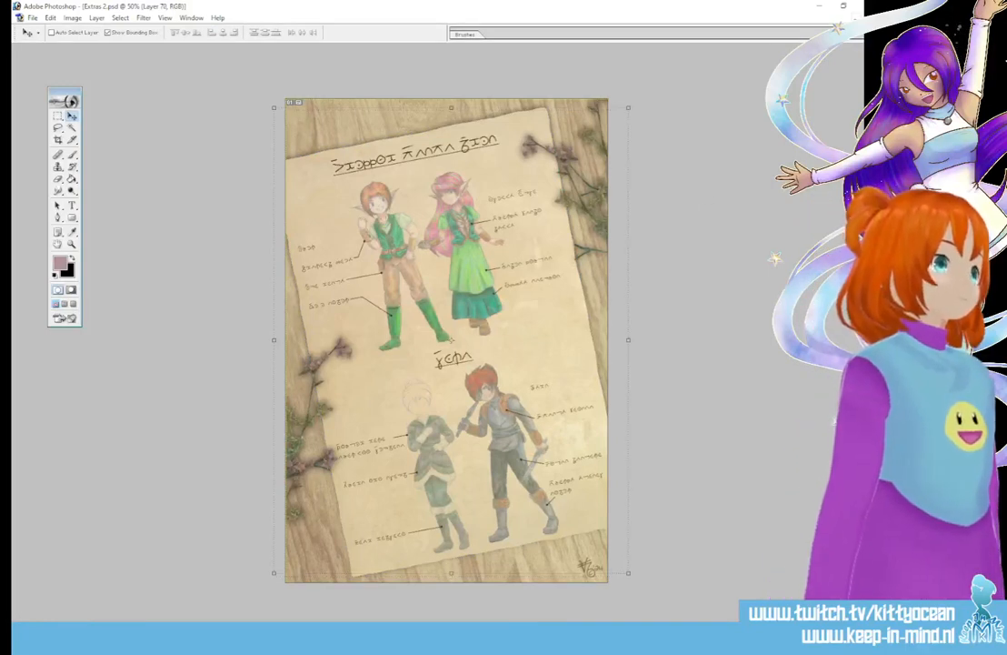
pyautogui.hotkey('alt', ']')
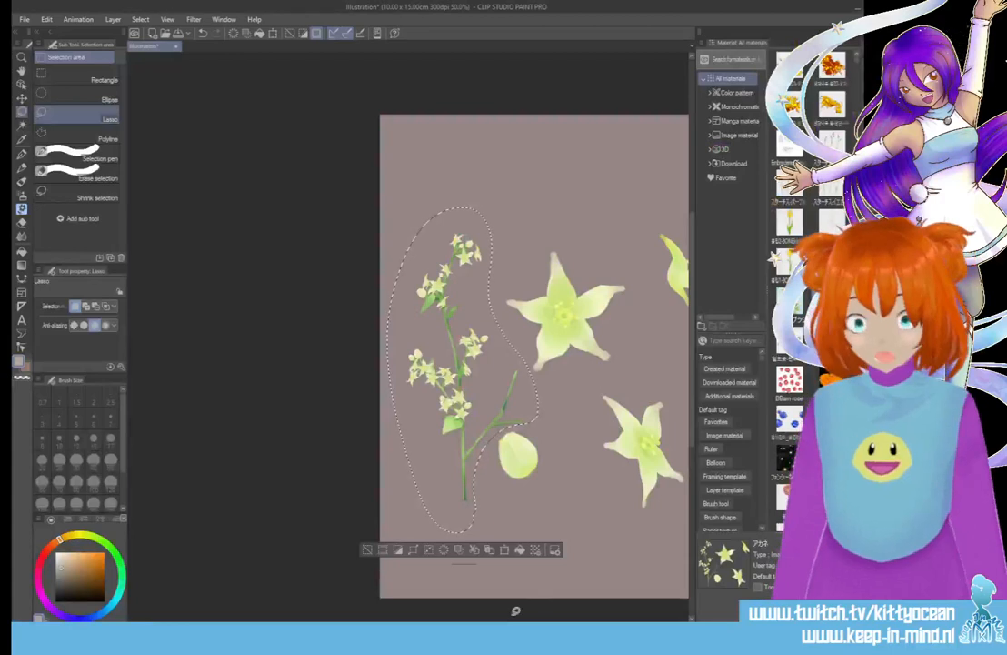
# Step: Switch to Clip Studio Paint and clear the green branch and flowers from the whole illustration canvas
pyautogui.hotkey('ctrl', 'a')
pyautogui.press('Delete')
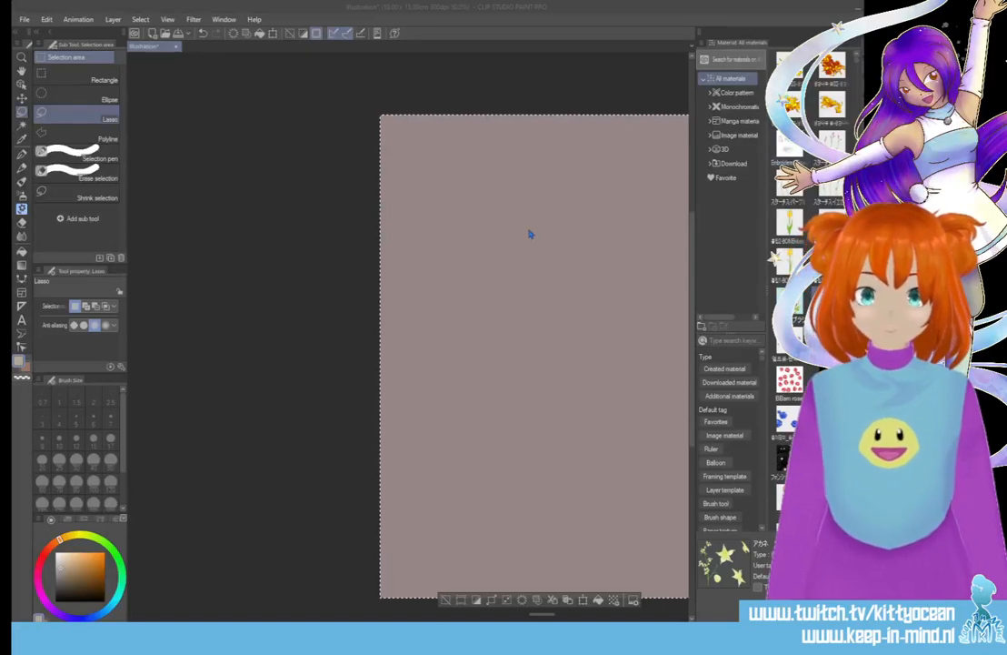
# Step: Add the Embroidered Flowers brush material to the Decoration sub tools, test it with one stamp on the canvas and undo that stamp
pyautogui.moveTo(785, 149); pyautogui.dragTo(487, 286)
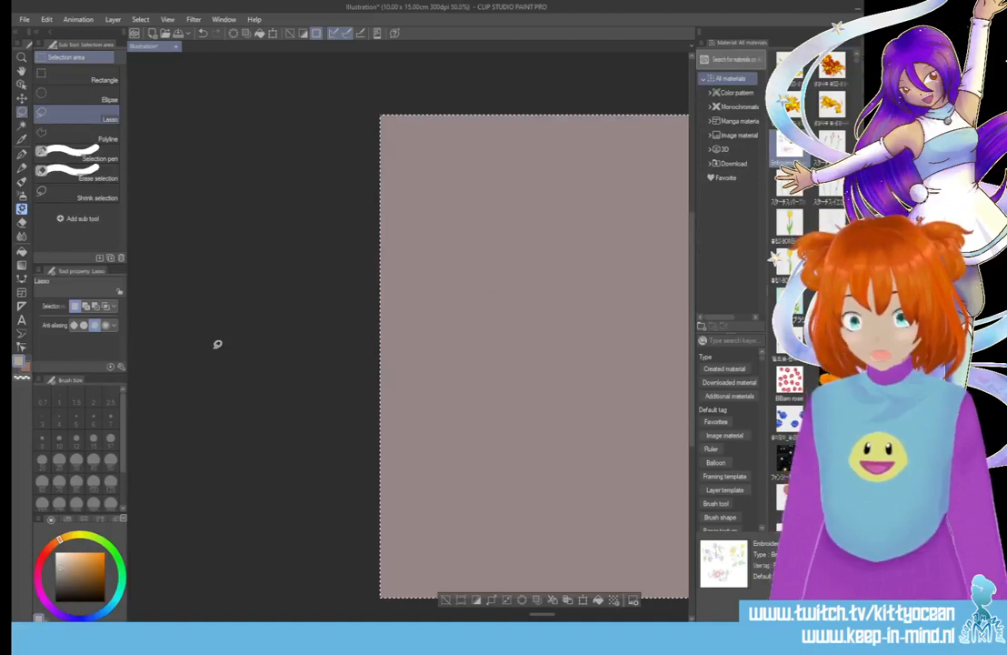
pyautogui.click(22, 208)
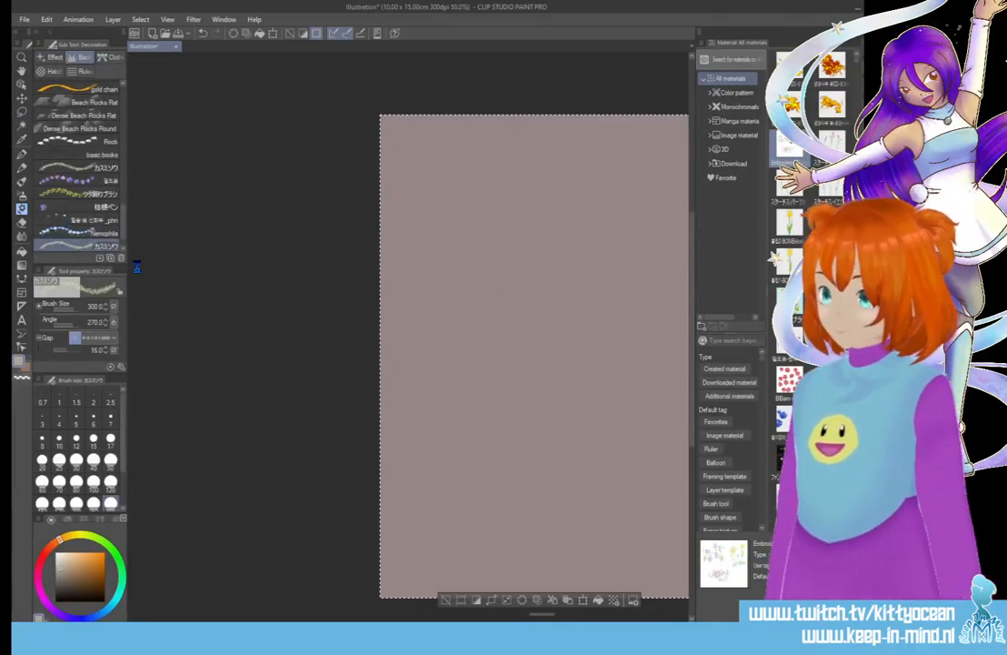
pyautogui.moveTo(789, 145); pyautogui.dragTo(80, 238)
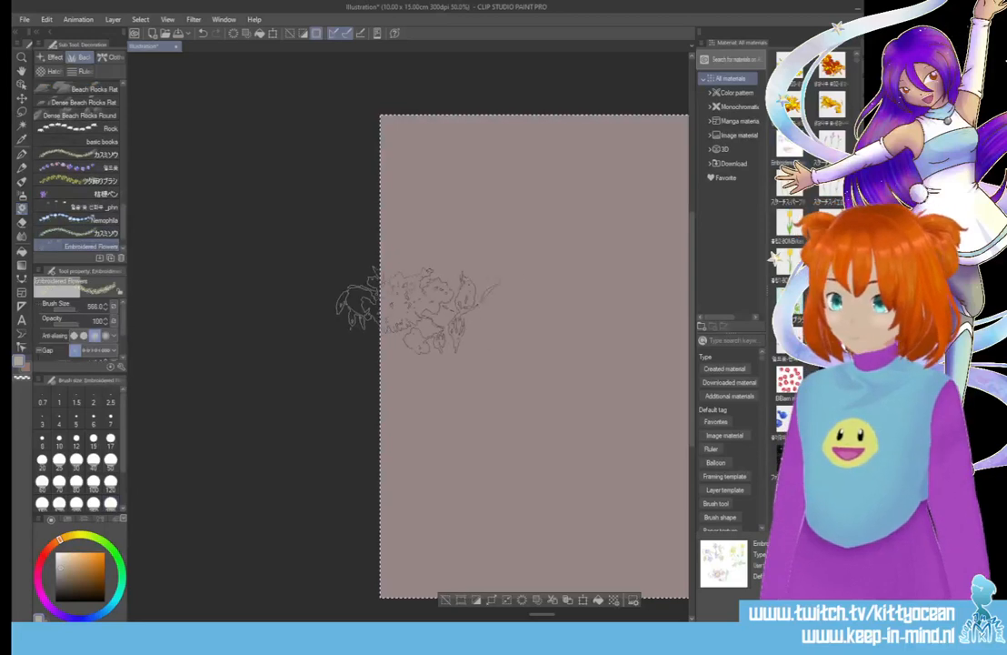
pyautogui.click(486, 318)
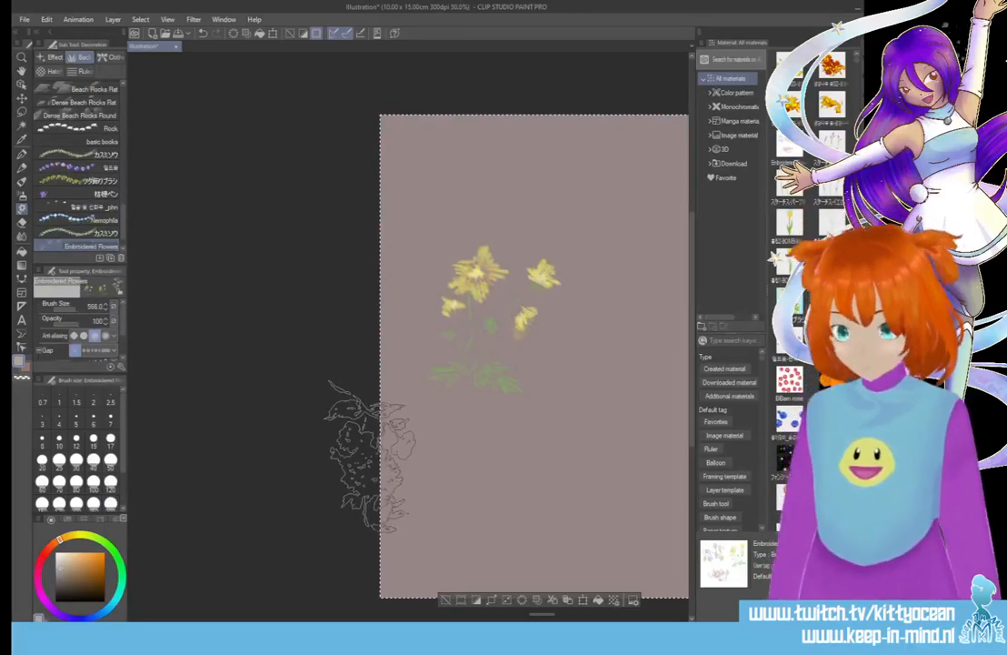
pyautogui.hotkey('ctrl', 'z')
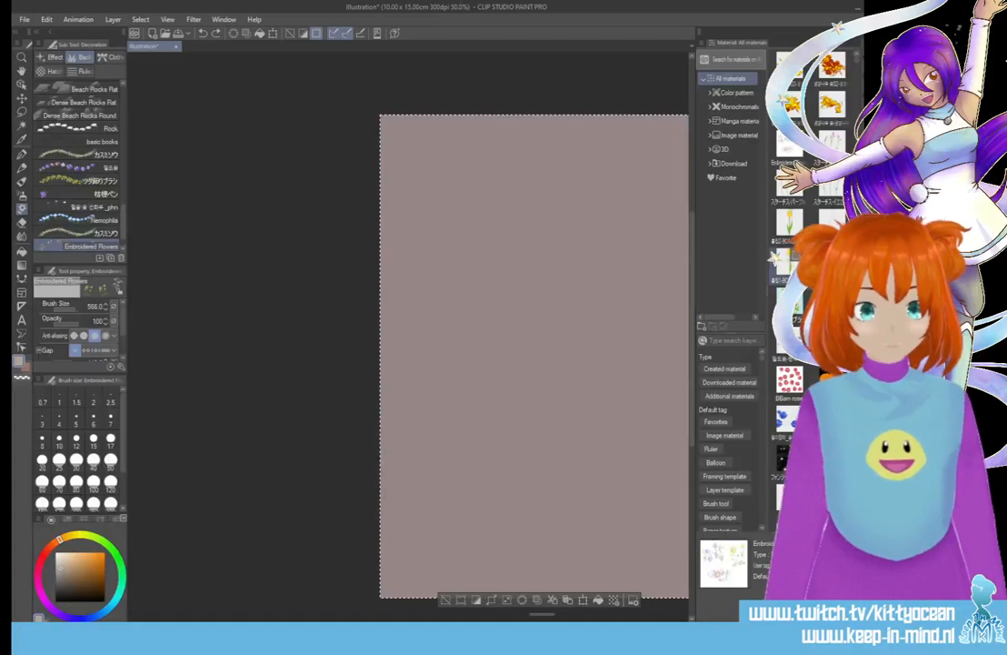
# Step: Add the ツタ飾りブラシ brush material to the Decoration sub tools, test it with one stroke on the canvas and undo that stroke
pyautogui.moveTo(796, 308)
pyautogui.mouseDown()
pyautogui.moveTo(554, 320)
pyautogui.moveTo(575, 315)
pyautogui.moveTo(116, 250)
pyautogui.moveTo(78, 225)
pyautogui.mouseUp()
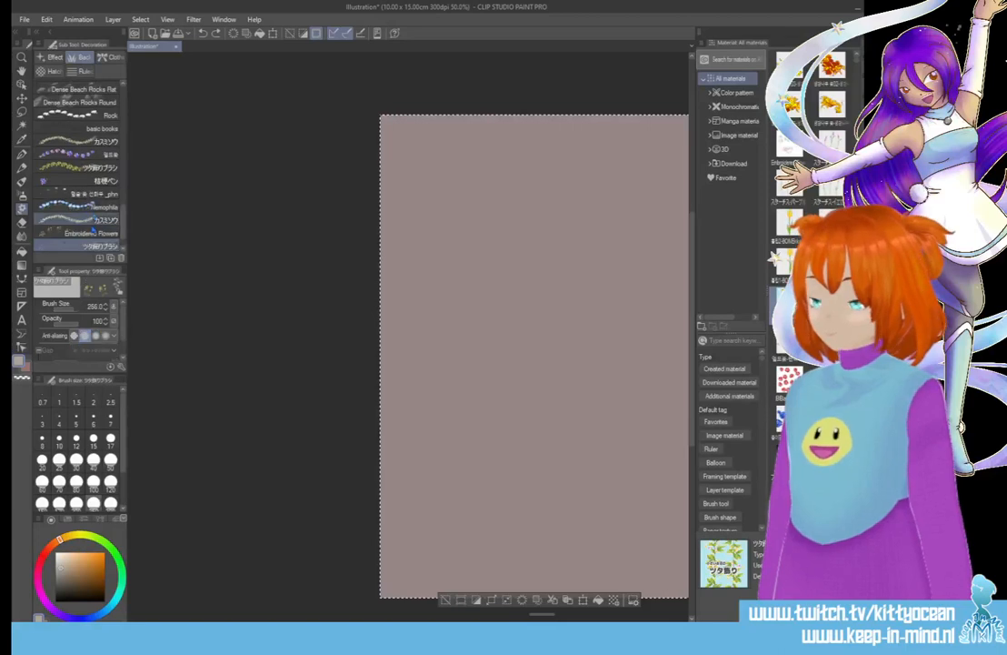
pyautogui.moveTo(504, 337)
pyautogui.mouseDown()
pyautogui.moveTo(554, 315)
pyautogui.moveTo(584, 245)
pyautogui.moveTo(512, 234)
pyautogui.moveTo(473, 268)
pyautogui.moveTo(495, 379)
pyautogui.moveTo(495, 477)
pyautogui.mouseUp()
pyautogui.hotkey('ctrl', 'z')
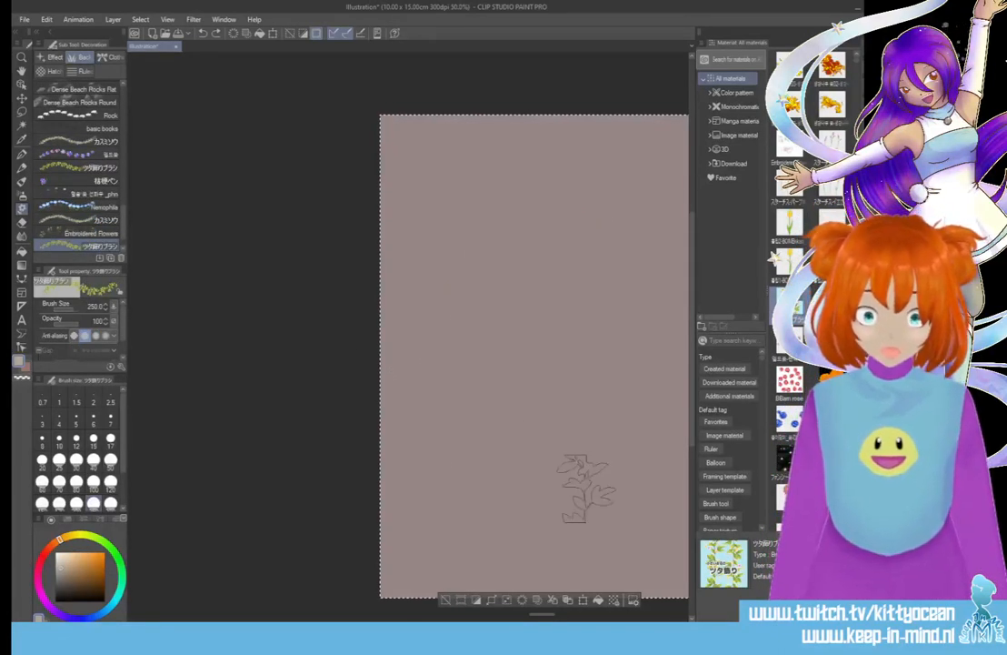
# Step: Paint two long vertical flowering vines side by side on the canvas and make the background behind them transparent
pyautogui.moveTo(439, 461)
pyautogui.mouseDown()
pyautogui.moveTo(468, 454)
pyautogui.moveTo(472, 180)
pyautogui.mouseUp()
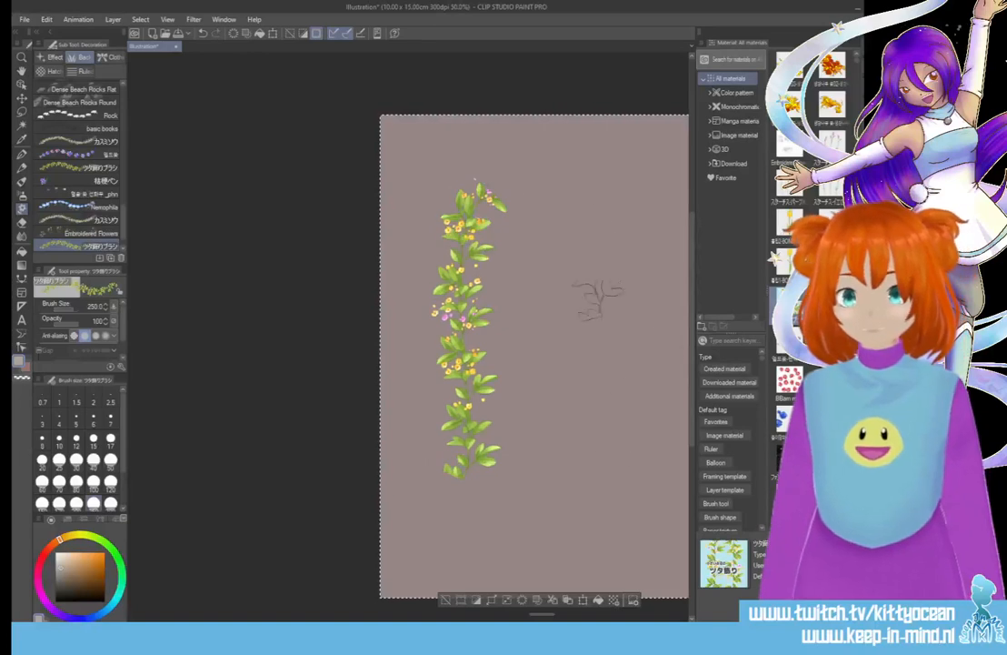
pyautogui.moveTo(562, 154)
pyautogui.mouseDown()
pyautogui.moveTo(589, 509)
pyautogui.moveTo(577, 538)
pyautogui.mouseUp()
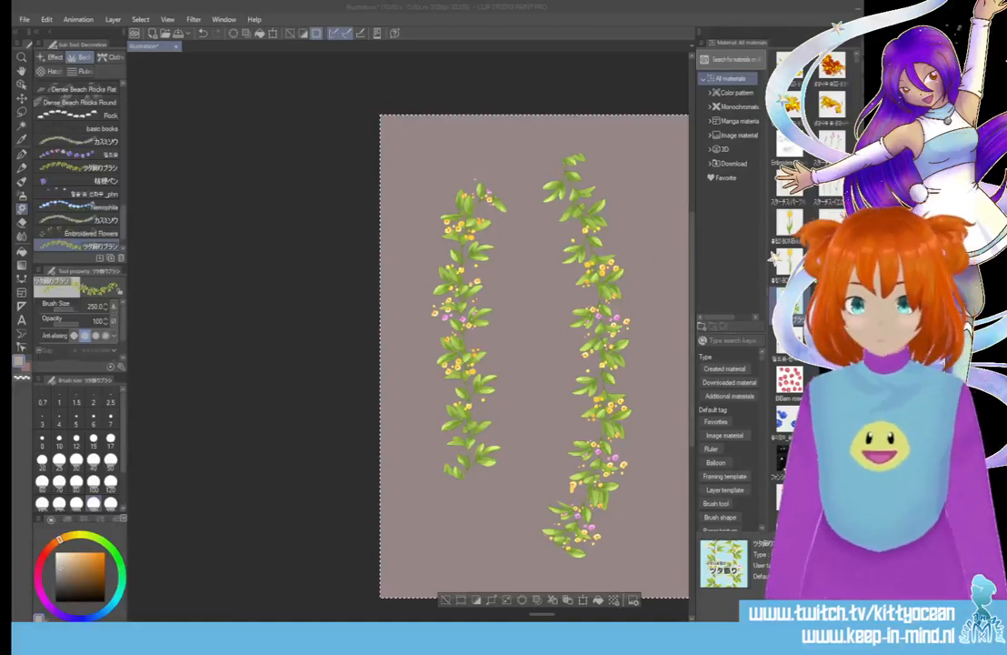
pyautogui.moveTo(259, 616); pyautogui.dragTo(329, 617)
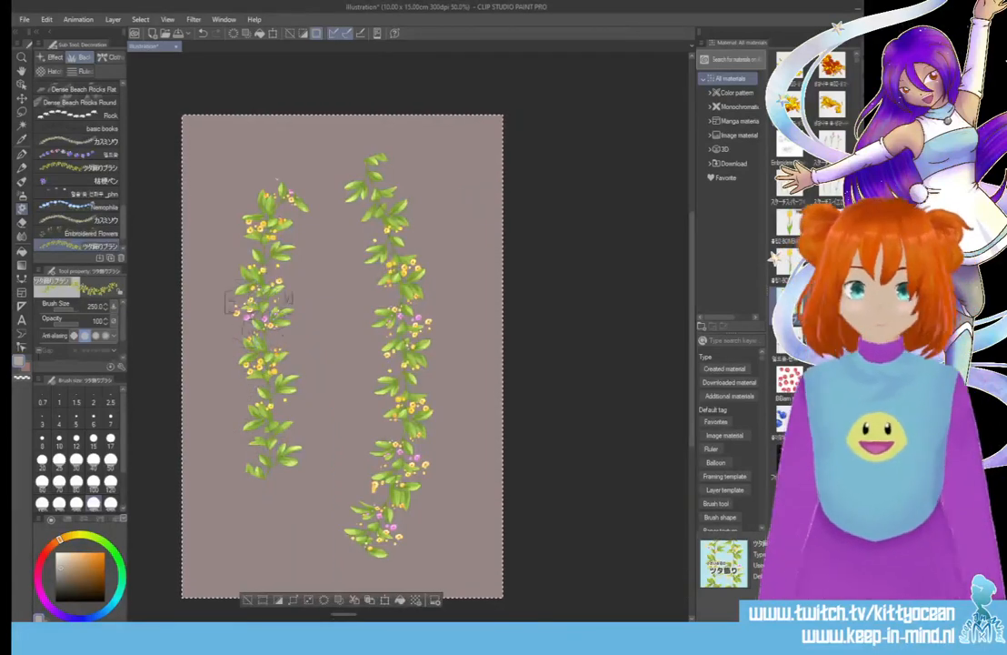
pyautogui.hotkey('ctrl', 'z')
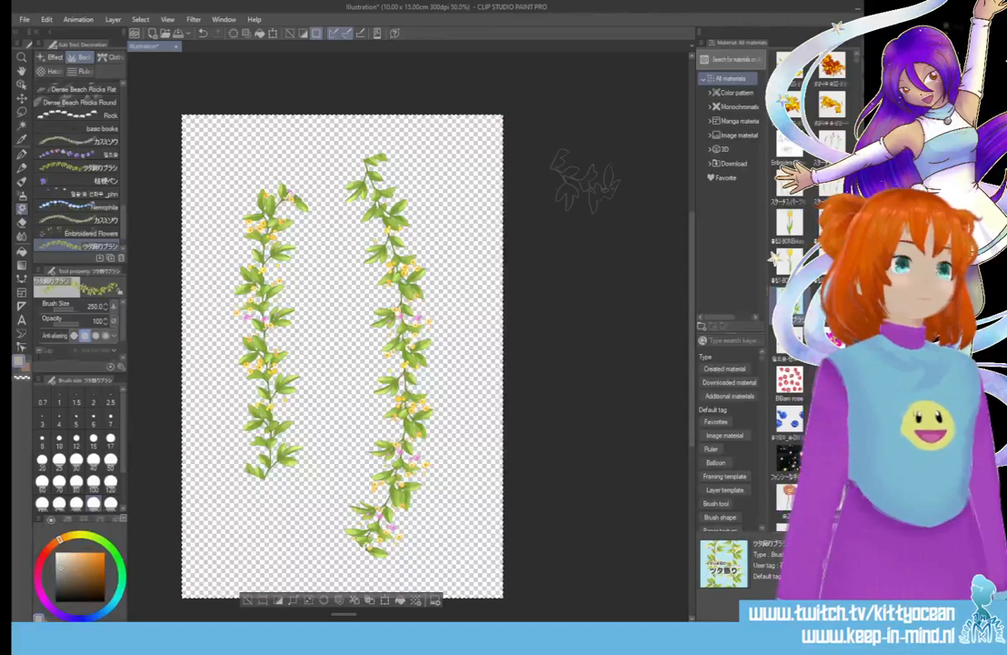
# Step: Save the vine illustration as flowers.png, accepting the loss of layer information
pyautogui.click(25, 19)
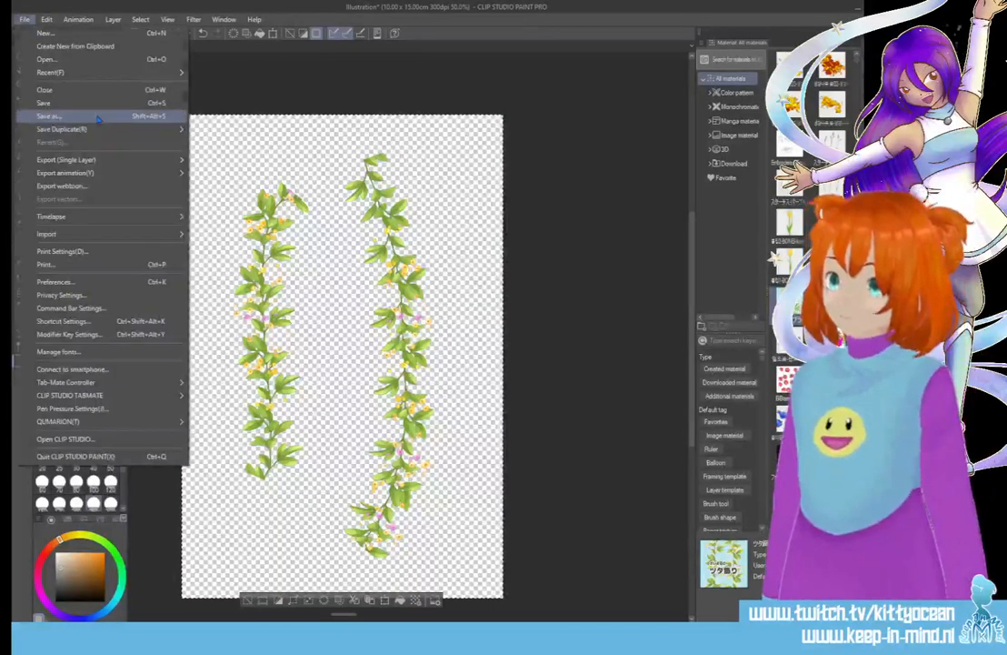
pyautogui.click(98, 118)
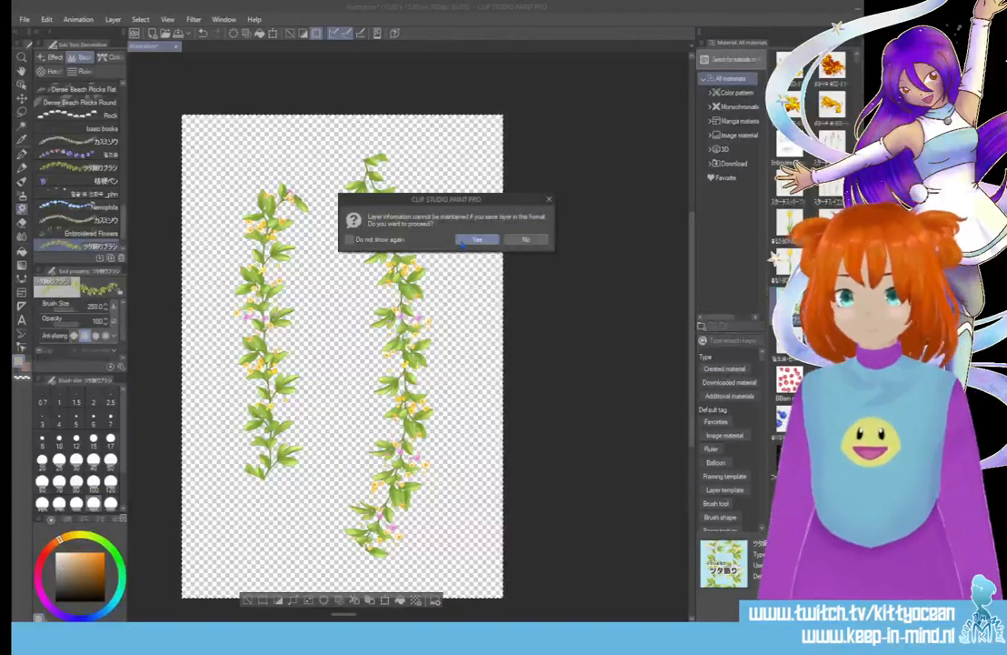
pyautogui.press('Return')
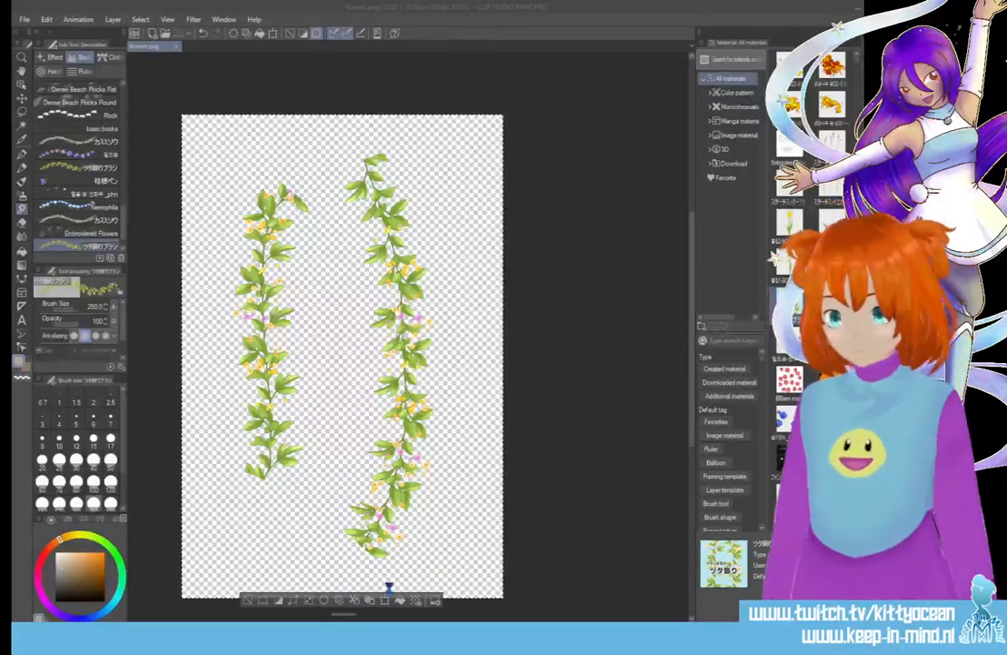
# Step: Switch to Photoshop, open flowers.png and place its window beside the Extras 2.psd document
pyautogui.click(167, 635)
pyautogui.moveTo(167, 624); pyautogui.dragTo(195, 513)
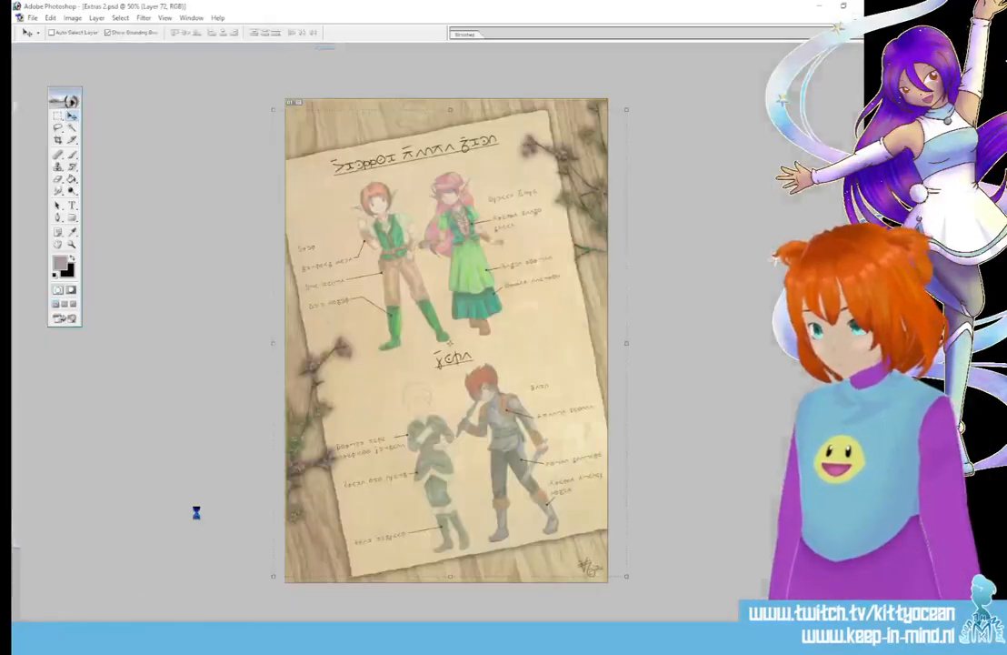
pyautogui.moveTo(239, 72)
pyautogui.mouseDown()
pyautogui.moveTo(616, 82)
pyautogui.moveTo(656, 71)
pyautogui.mouseUp()
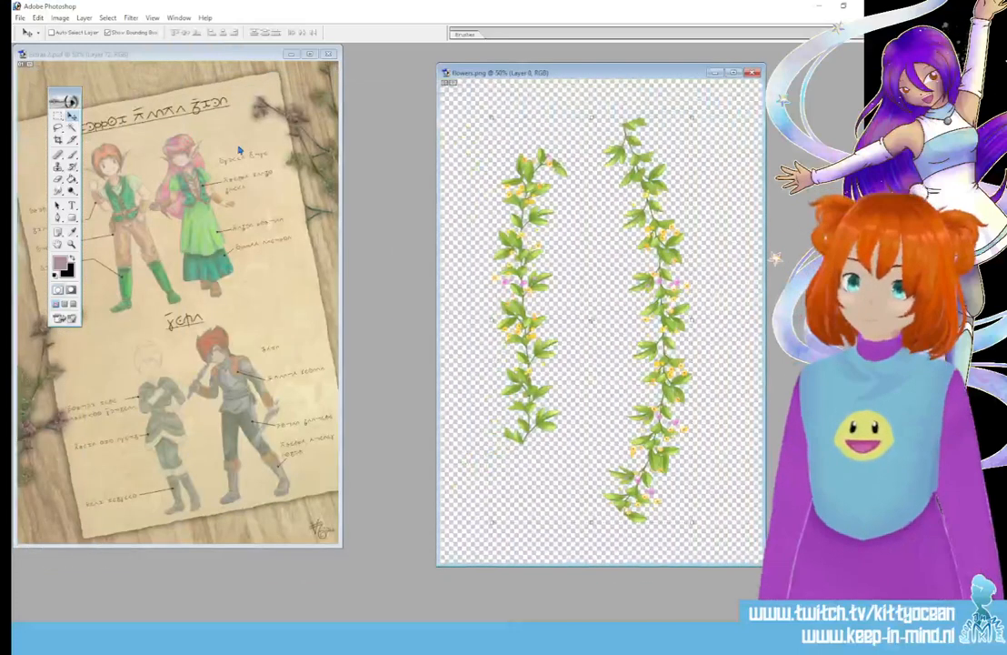
# Step: Lasso the shorter vine in flowers.png, cut it out and paste it into Extras 2.psd
pyautogui.click(57, 129)
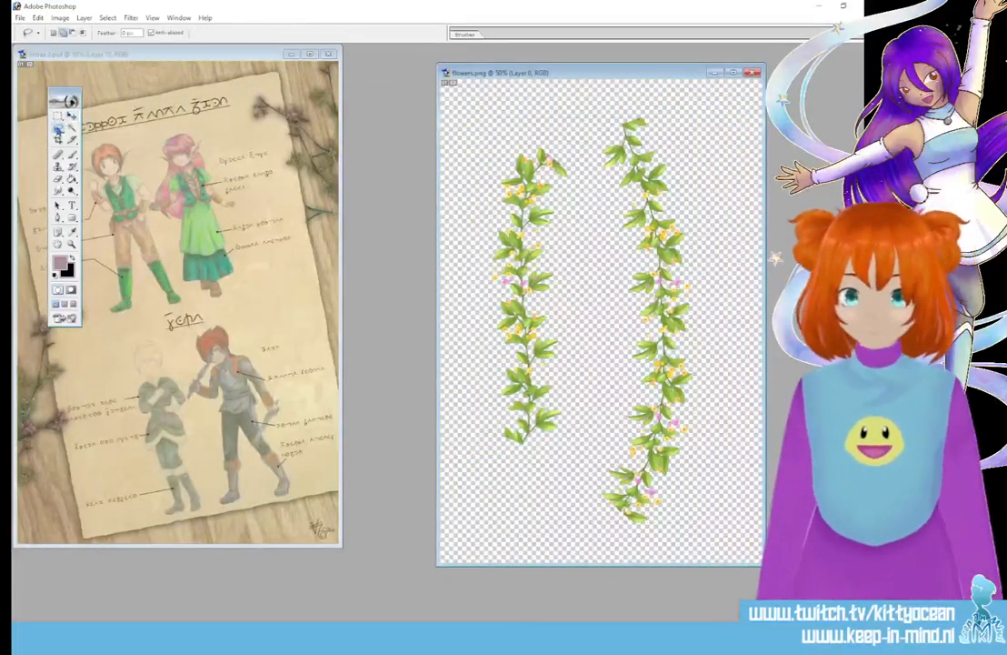
pyautogui.moveTo(572, 181)
pyautogui.mouseDown()
pyautogui.moveTo(496, 364)
pyautogui.moveTo(566, 527)
pyautogui.moveTo(492, 459)
pyautogui.mouseUp()
pyautogui.press('Delete')
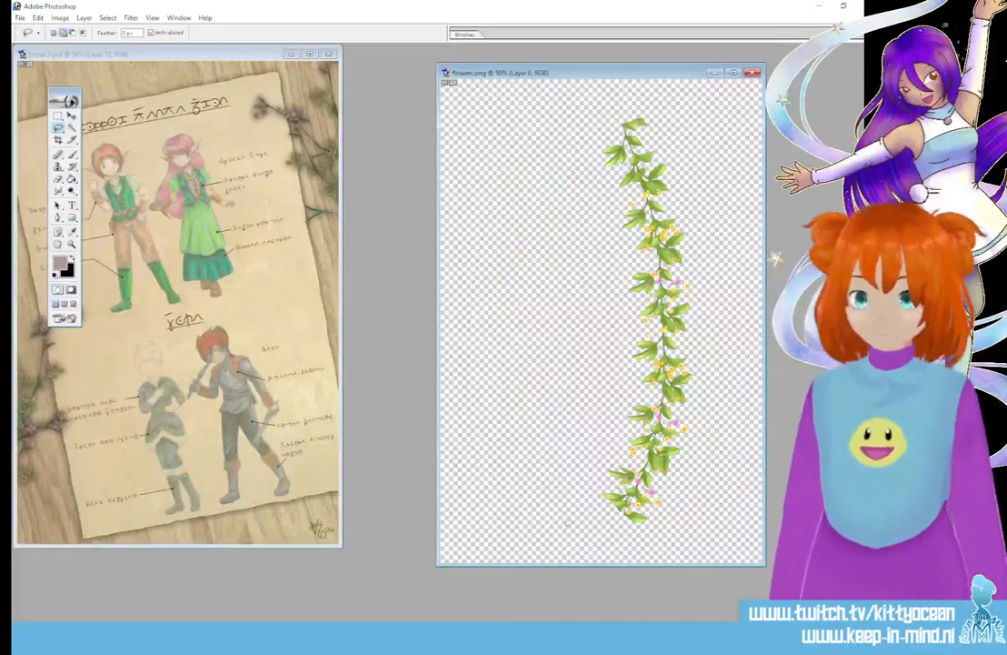
pyautogui.doubleClick(276, 55)
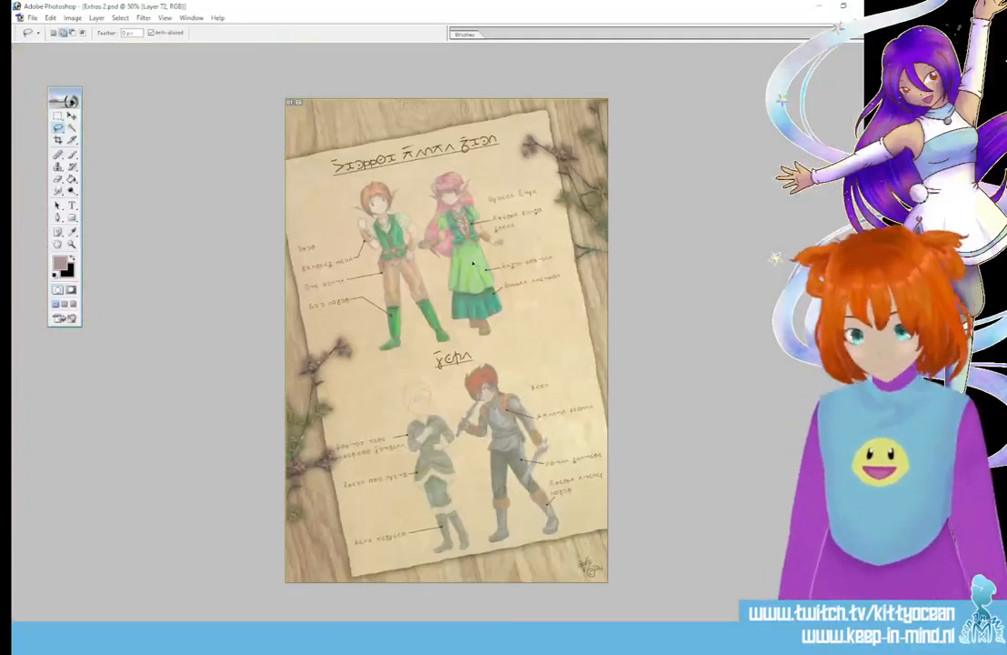
pyautogui.hotkey('ctrl', 'v')
pyautogui.click(859, 17)
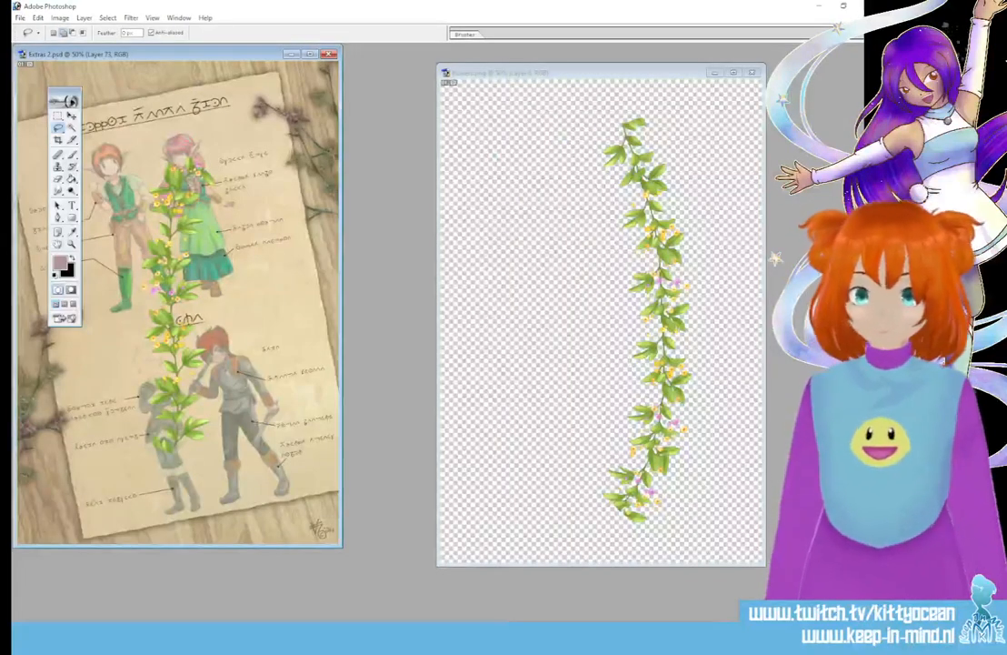
# Step: Copy the remaining long vine into Extras 2.psd with the Move tool and close flowers.png without saving
pyautogui.press('v')
pyautogui.click(582, 248)
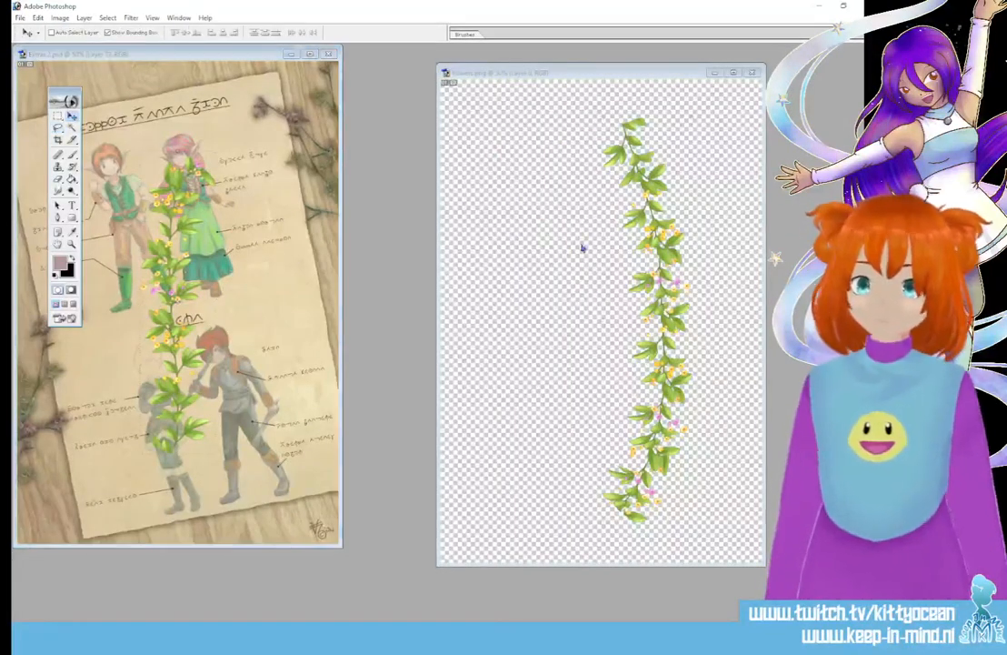
pyautogui.moveTo(674, 249); pyautogui.dragTo(182, 223)
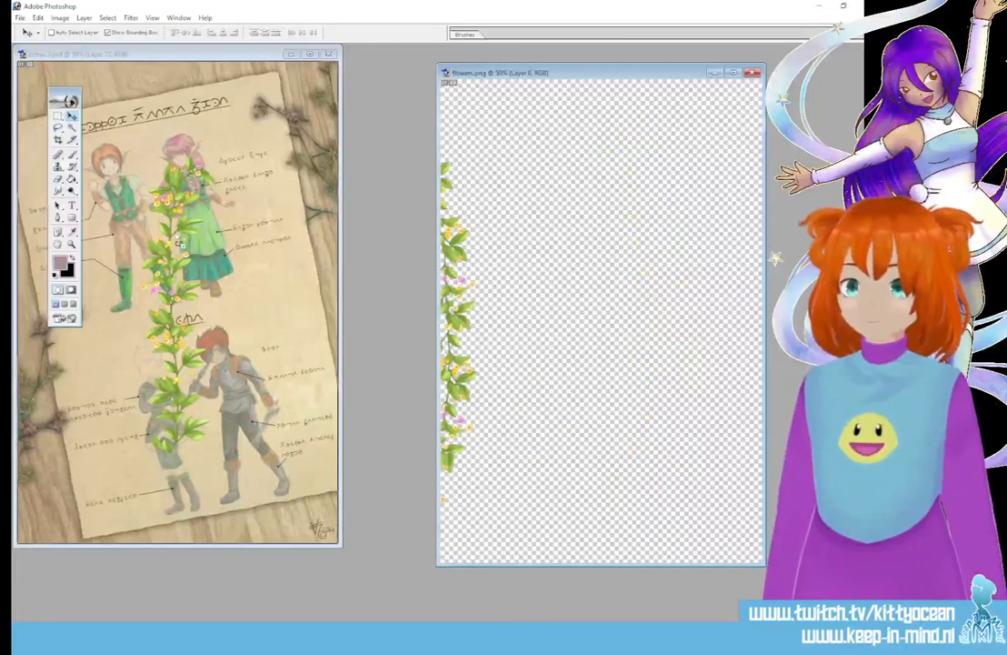
pyautogui.click(753, 74)
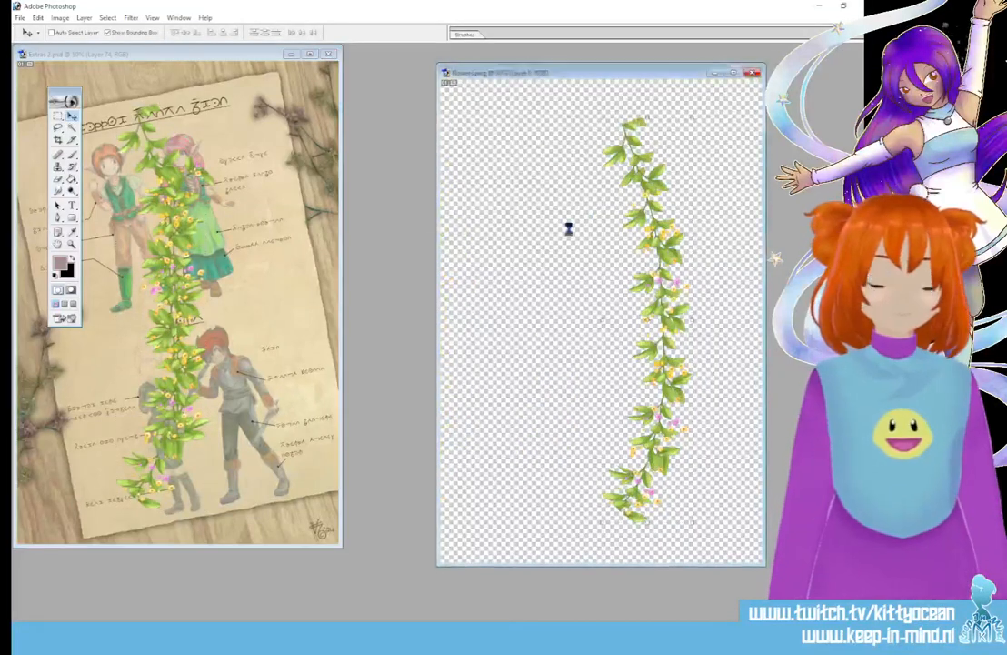
pyautogui.click(447, 238)
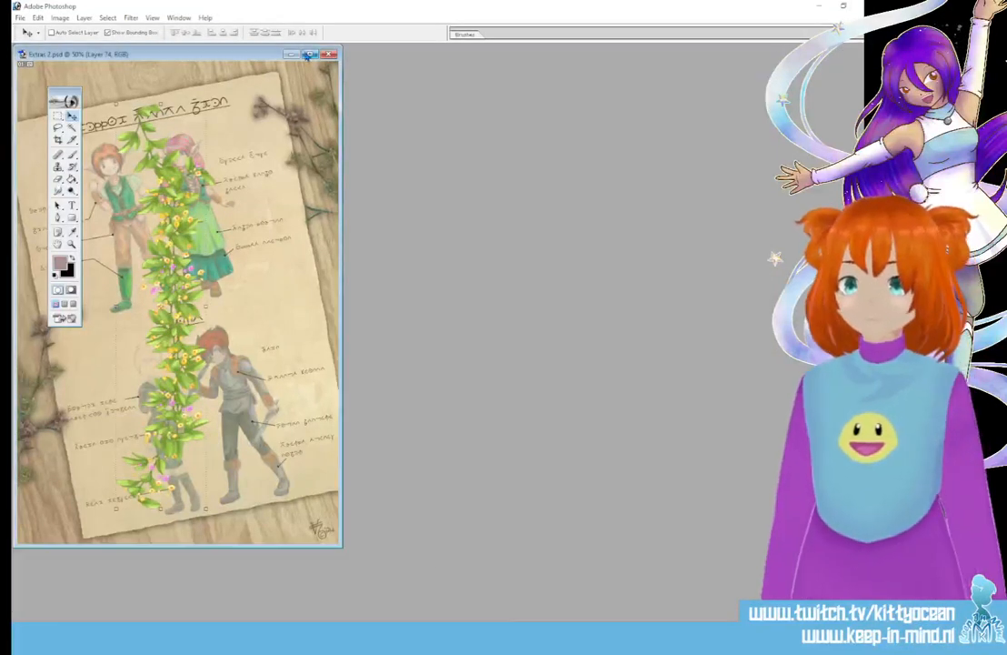
# Step: Maximize Extras 2.psd and move the long vine over the upper-right corner of the parchment
pyautogui.doubleClick(270, 54)
pyautogui.moveTo(450, 367); pyautogui.dragTo(594, 188)
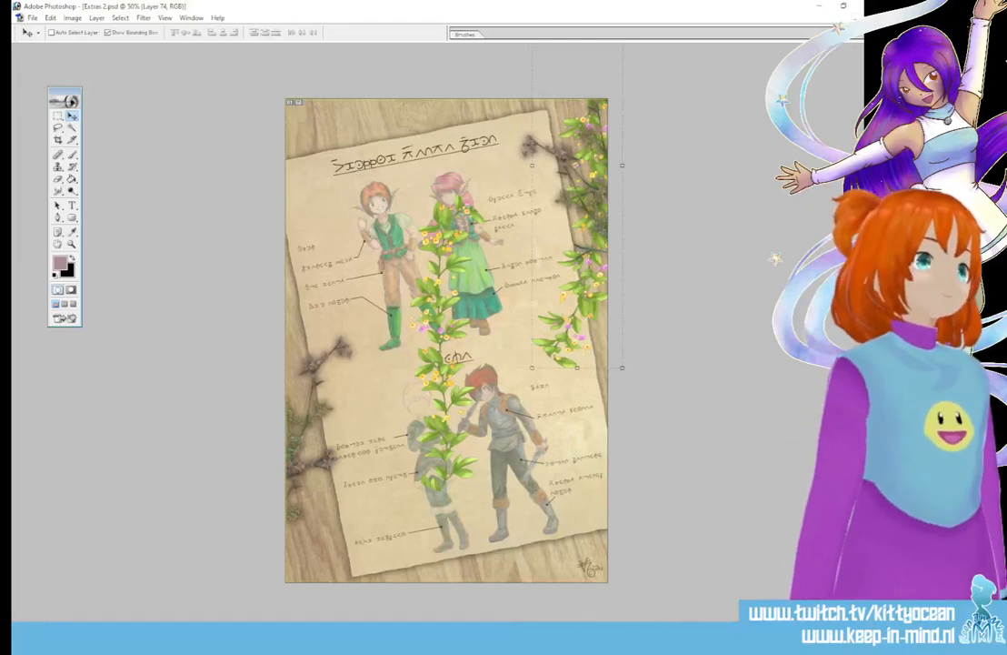
# Step: Delete the old dried-flower layers Layer 71 copy 3, Layer 71 copy, Layer 71 copy 2 and Layer 71
pyautogui.hotkey('alt', '[')
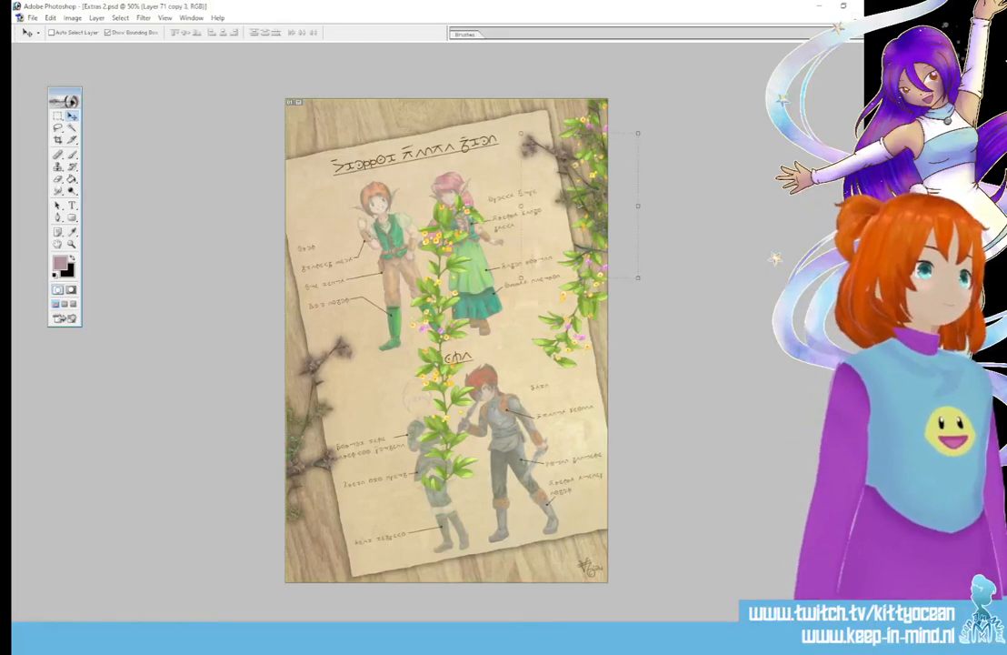
pyautogui.press('Delete')
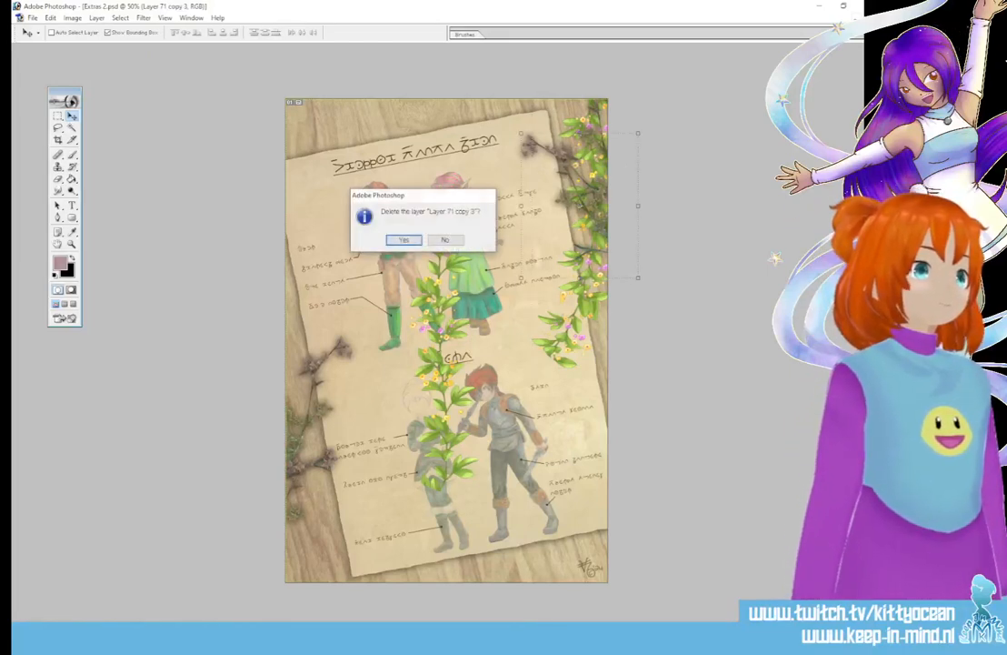
pyautogui.click(393, 239)
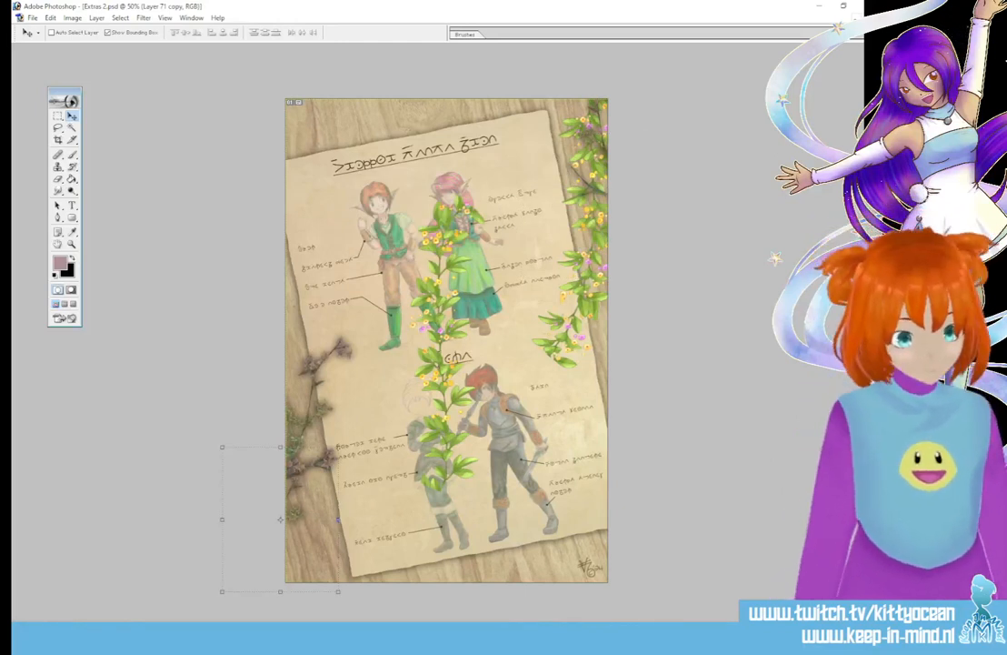
pyautogui.press('Delete')
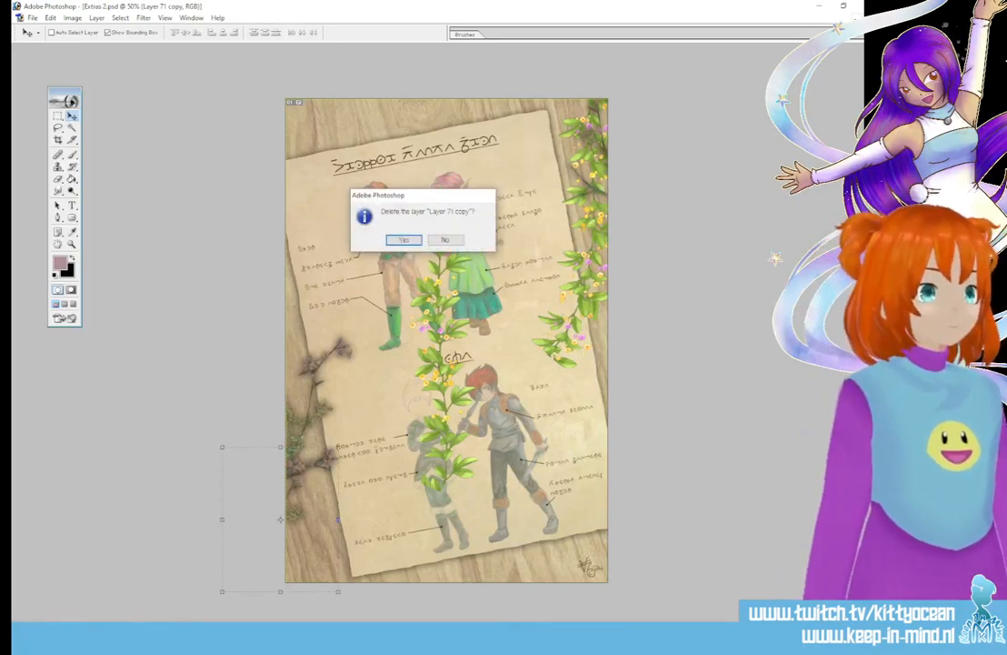
pyautogui.click(400, 239)
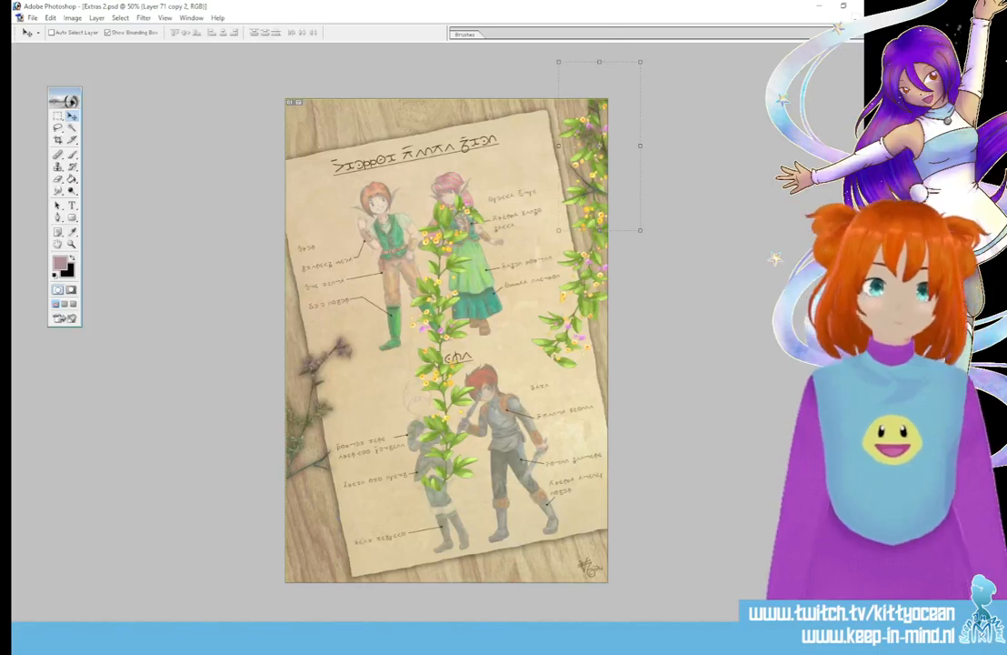
pyautogui.press('Delete')
pyautogui.click(404, 240)
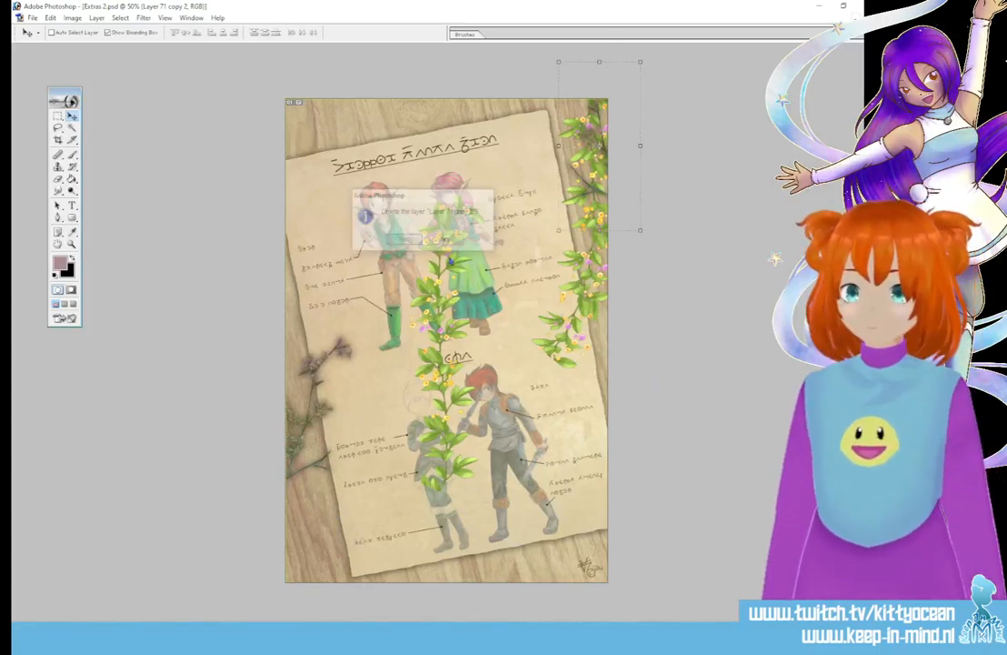
pyautogui.press('Delete')
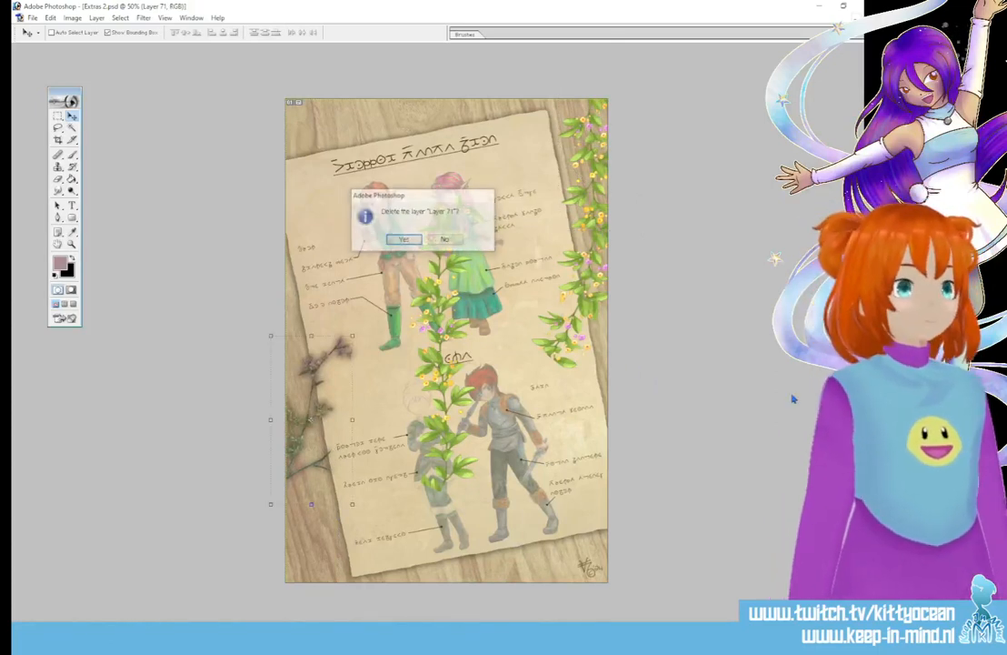
pyautogui.click(402, 238)
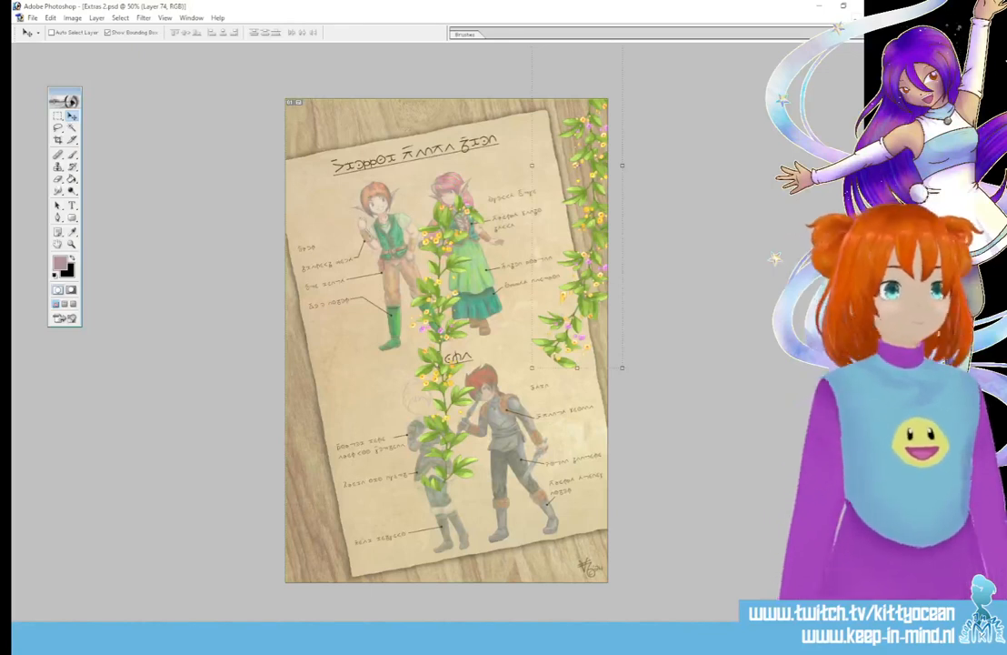
# Step: Move the shorter vine on Layer 73 to the lower-left edge of the parchment, covering the wooden border
pyautogui.hotkey('alt', '[')
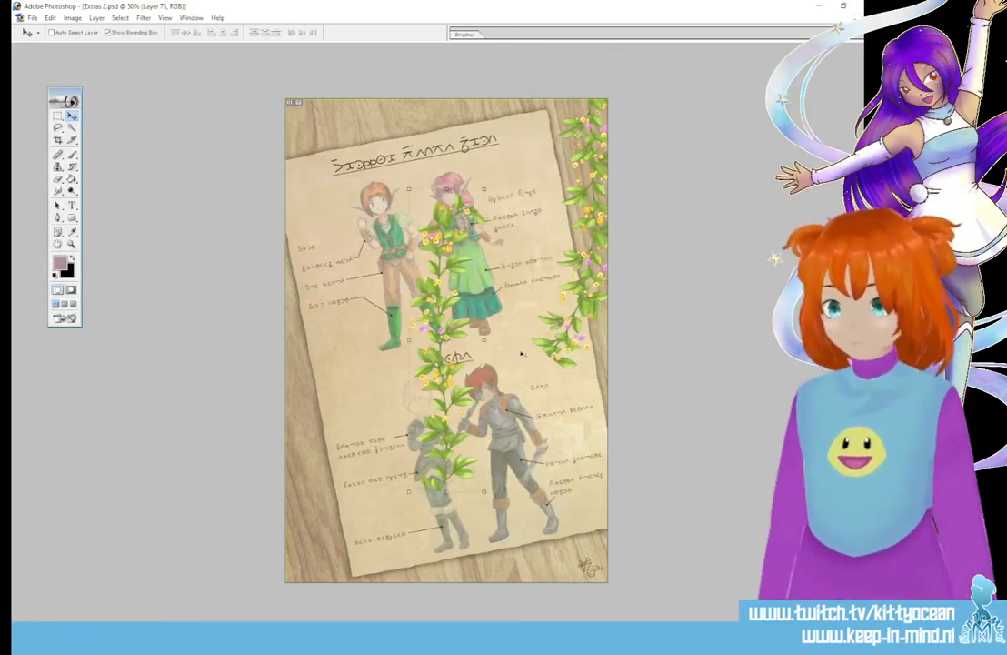
pyautogui.press('Delete')
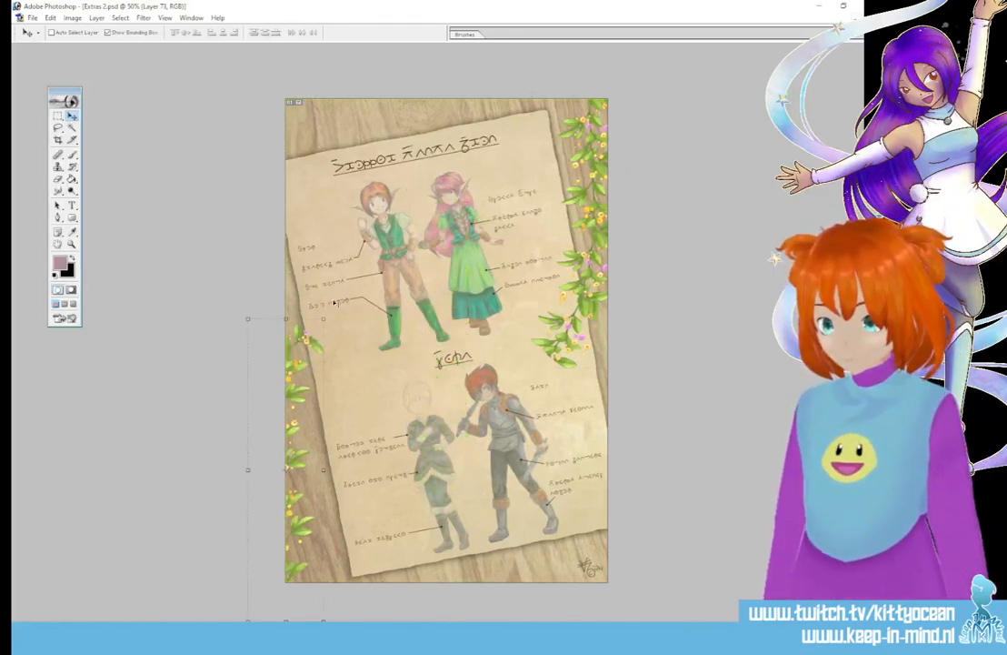
pyautogui.press('Delete')
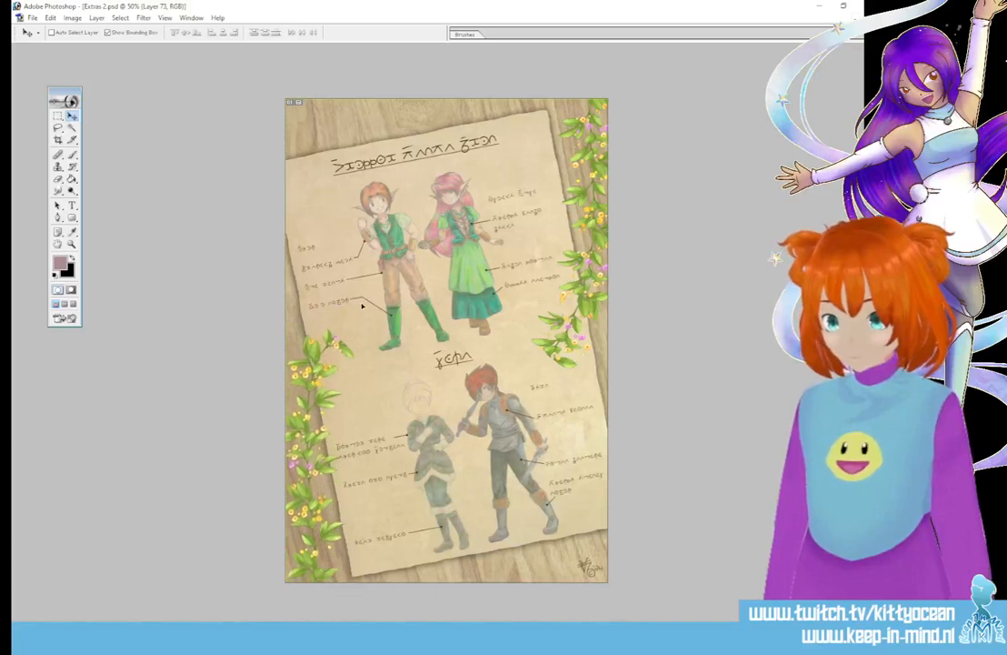
pyautogui.moveTo(362, 302)
pyautogui.mouseDown()
pyautogui.moveTo(365, 282)
pyautogui.moveTo(362, 291)
pyautogui.mouseUp()
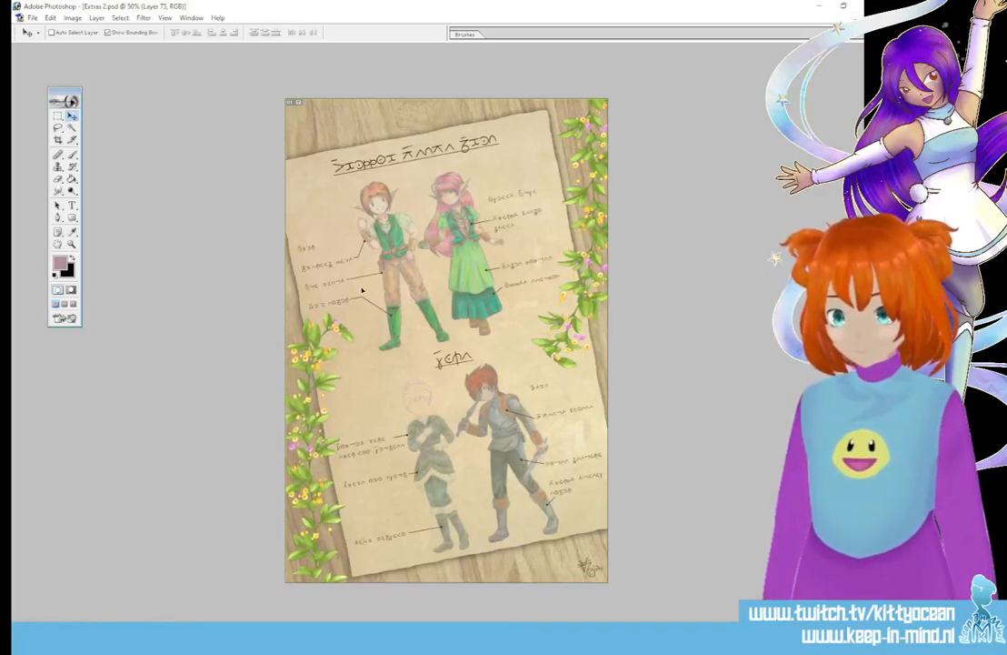
# Step: Erase the stray pink flower and petals around the tip of the shorter vine on Layer 73 with the Eraser
pyautogui.hotkey('ctrl', '+')
pyautogui.hotkey('ctrl', '+')
pyautogui.hotkey('ctrl', '+')
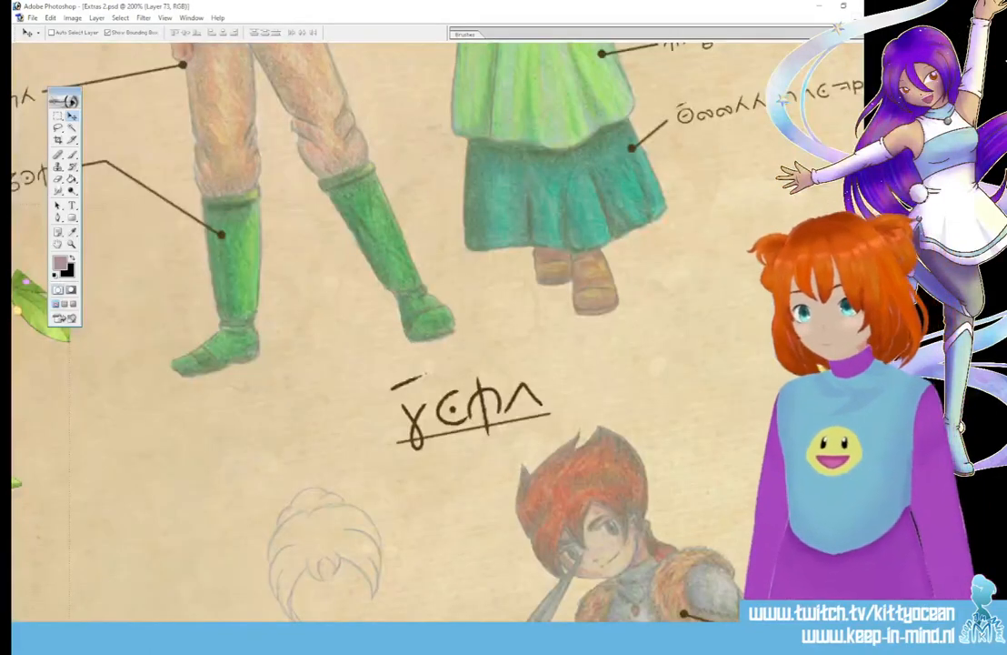
pyautogui.hscroll(-5, 280, 203)
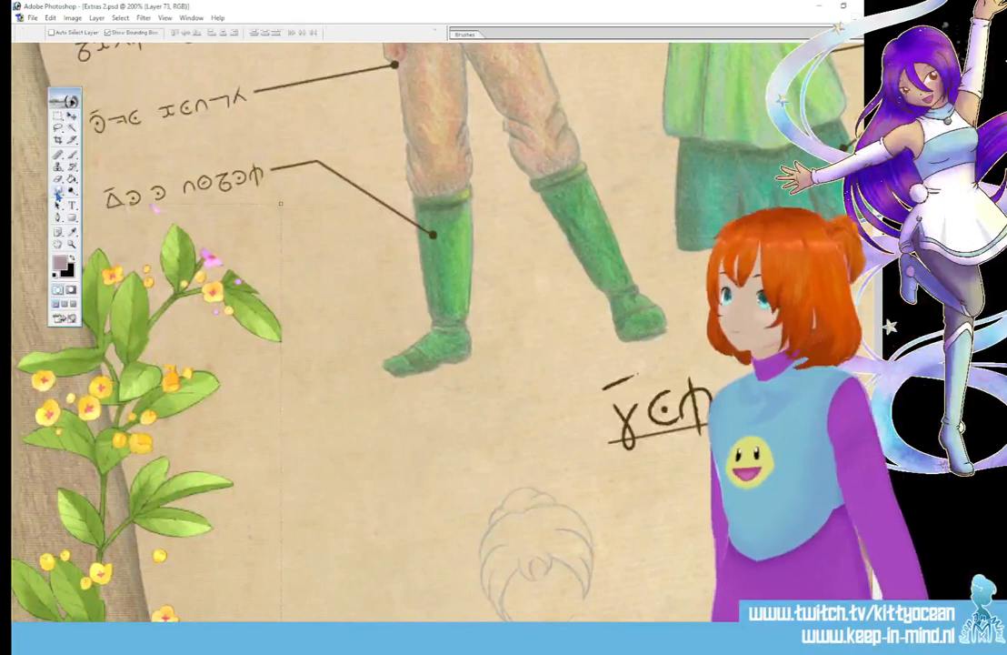
pyautogui.press('r')
pyautogui.press('e')
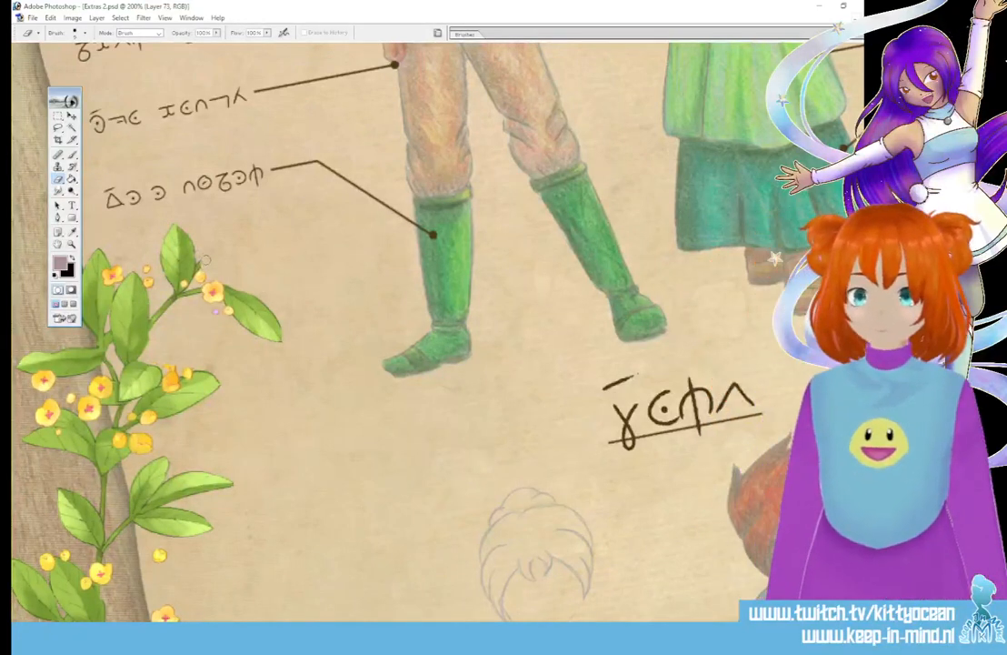
pyautogui.click(465, 34)
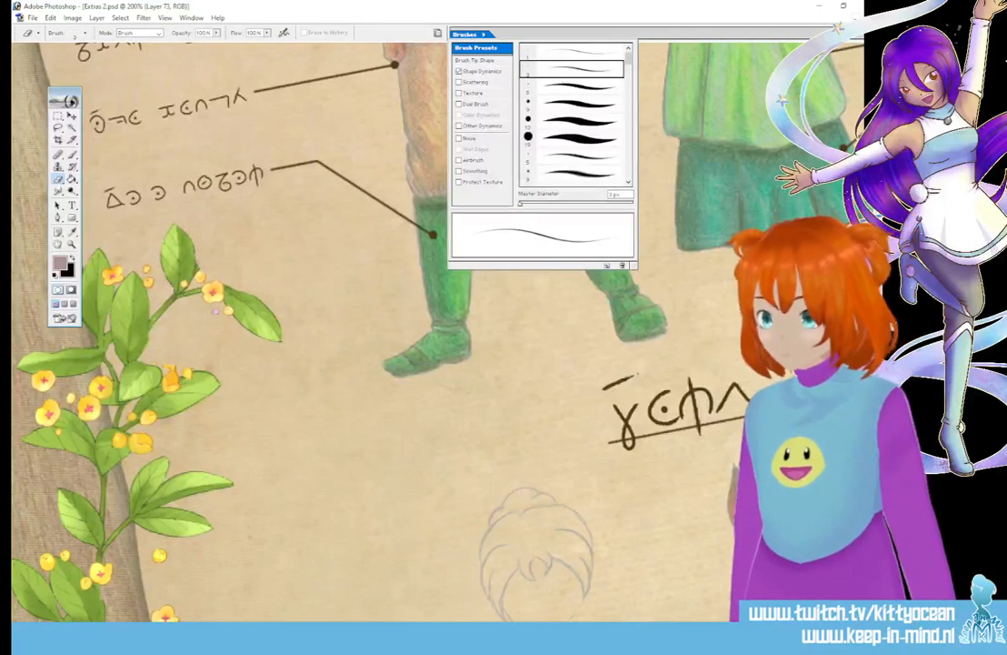
pyautogui.press('F5')
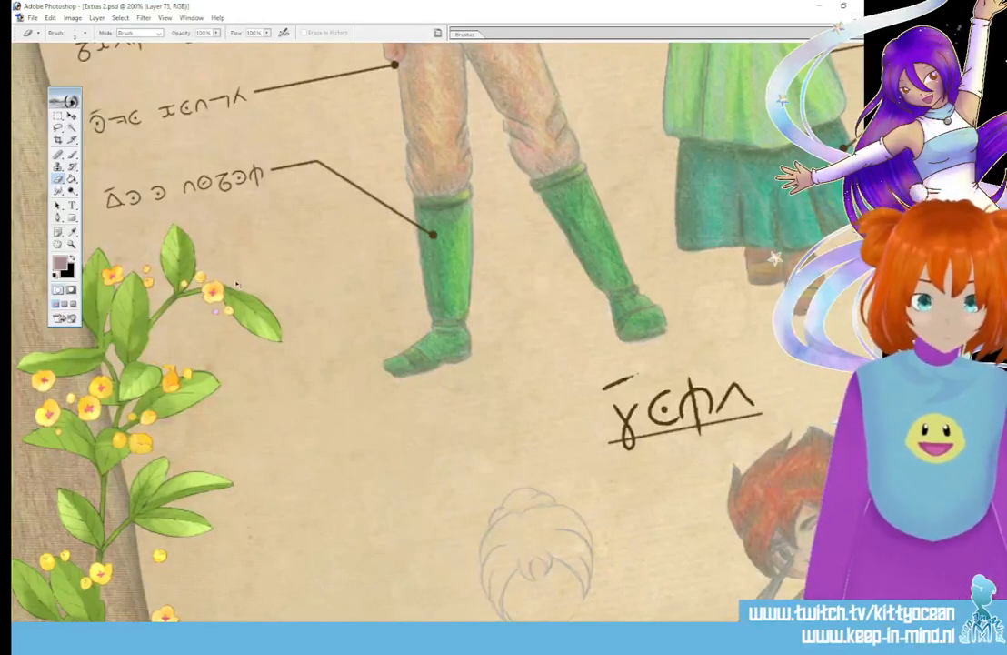
pyautogui.hotkey('ctrl', '-')
pyautogui.hotkey('ctrl', '-')
pyautogui.hotkey('ctrl', '-')
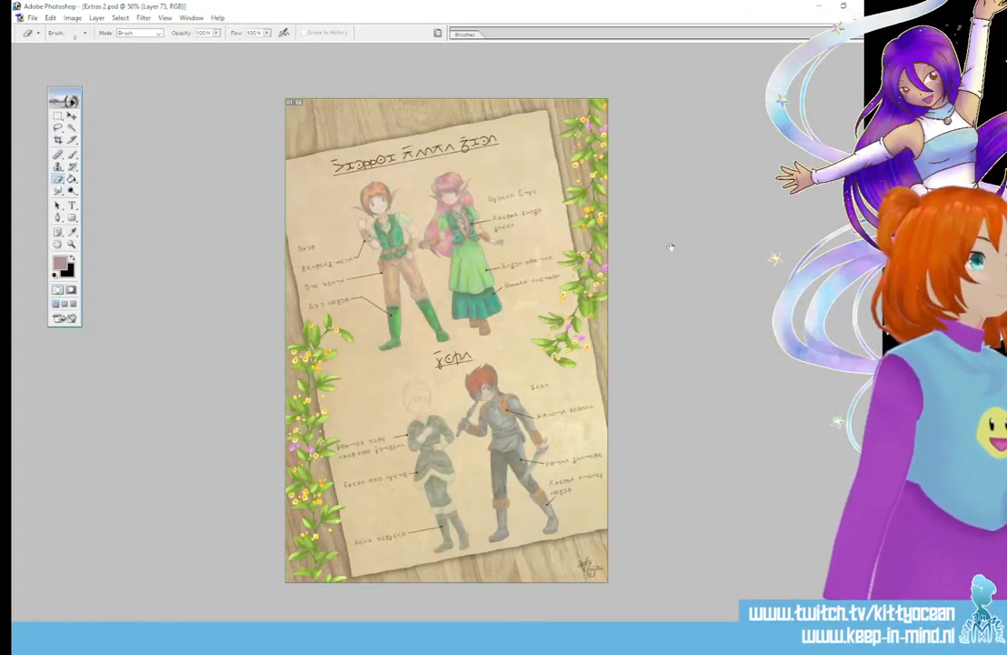
# Step: Give the shorter vine's layer a Drop Shadow style in Multiply mode with about 48% opacity
pyautogui.doubleClick(346, 207)
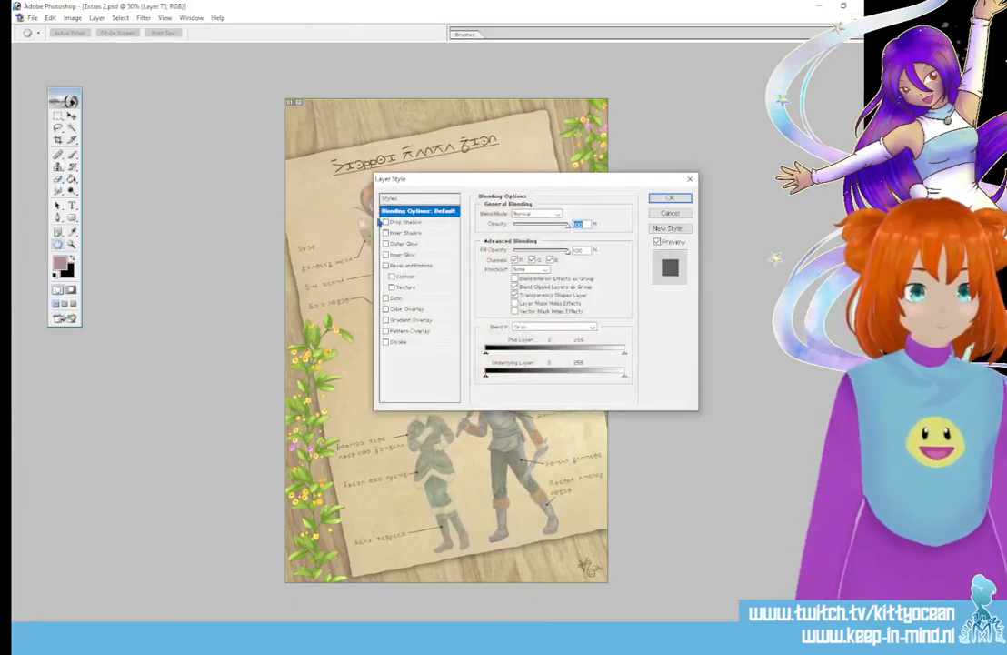
pyautogui.click(404, 222)
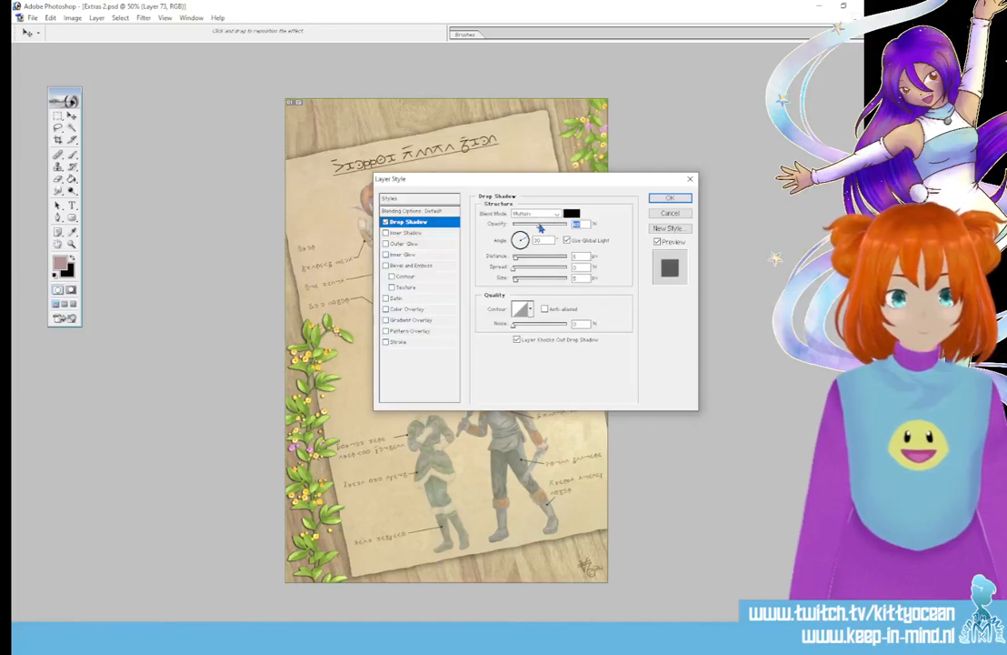
pyautogui.click(385, 309)
pyautogui.click(385, 309)
# Step: Add a Gradient Overlay to the vine, try several presets, and choose the purple-pink-peach gradient with Reverse enabled
pyautogui.click(385, 320)
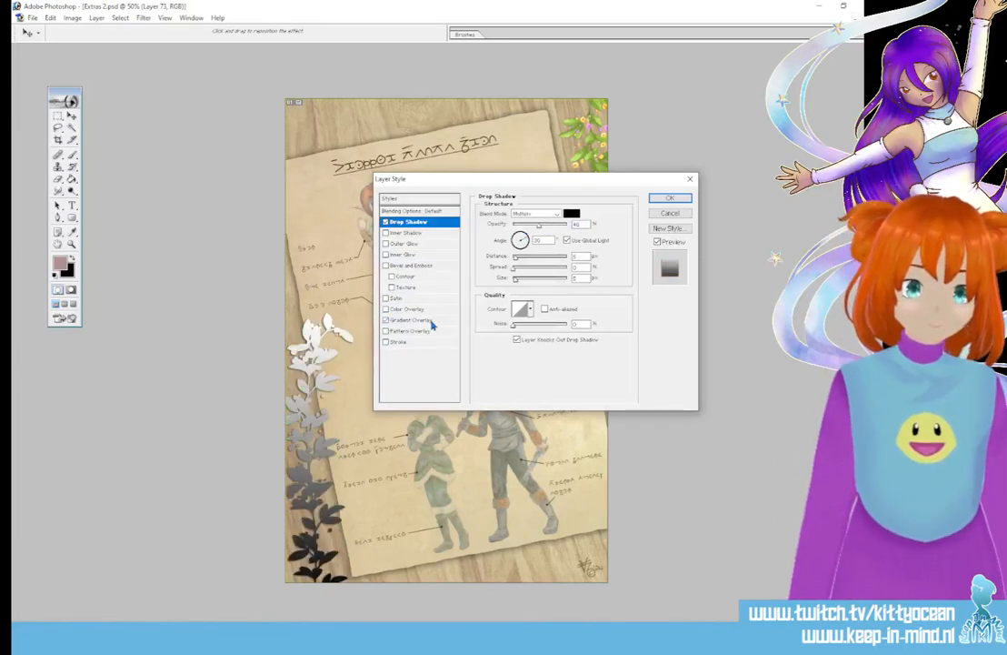
pyautogui.click(423, 320)
pyautogui.click(573, 235)
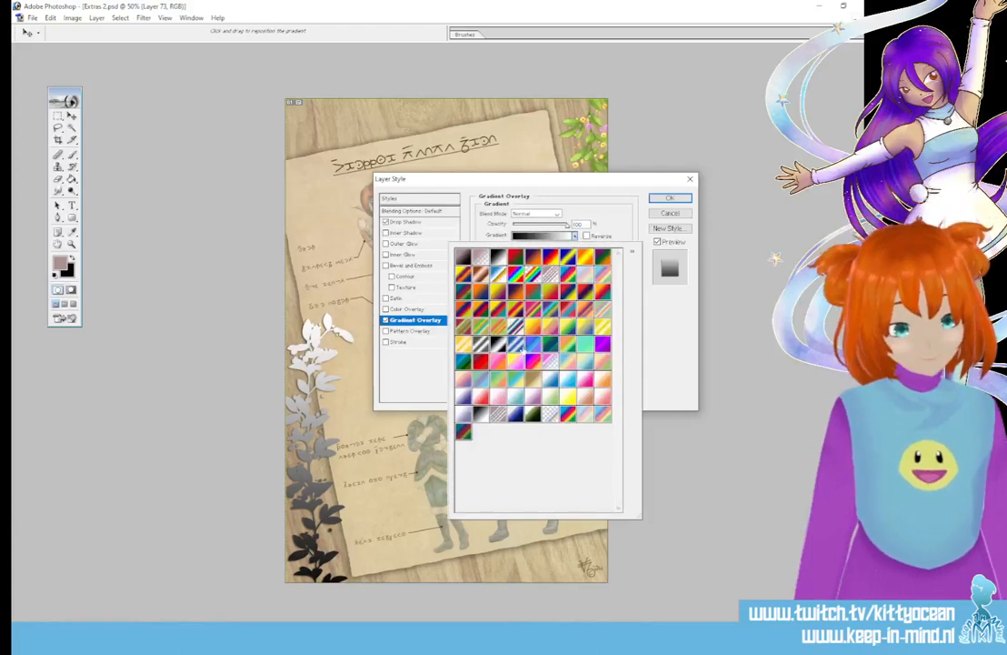
pyautogui.click(567, 344)
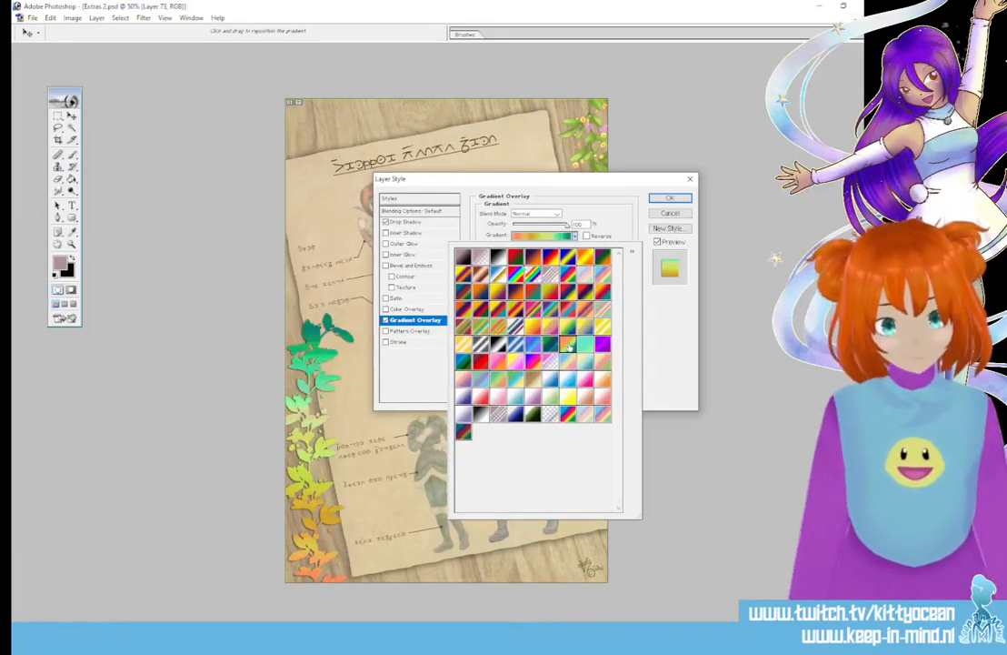
pyautogui.click(465, 361)
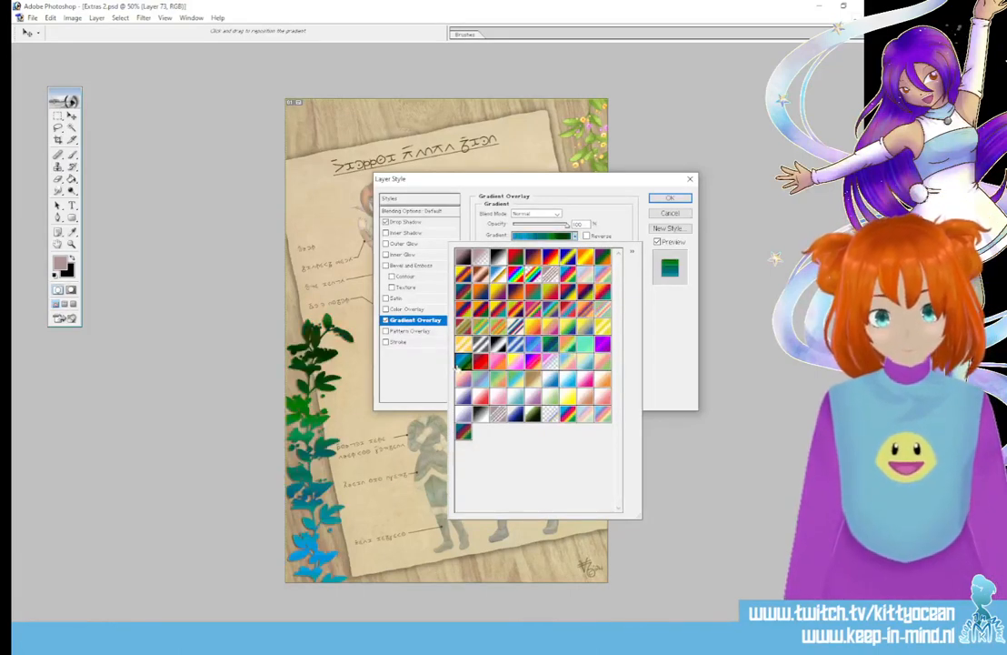
pyautogui.click(483, 379)
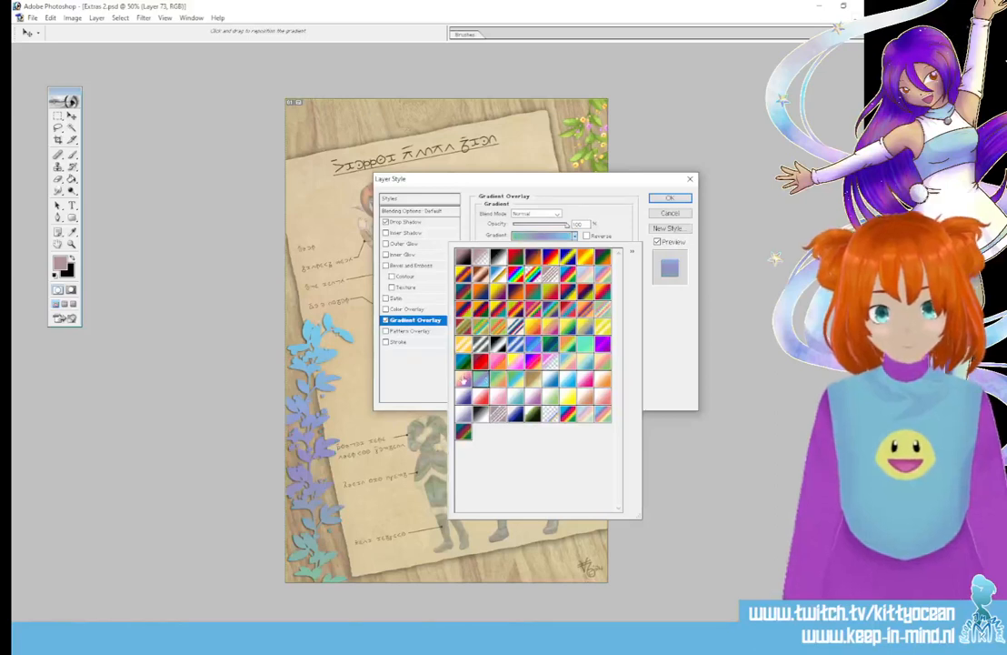
pyautogui.click(464, 379)
pyautogui.click(588, 237)
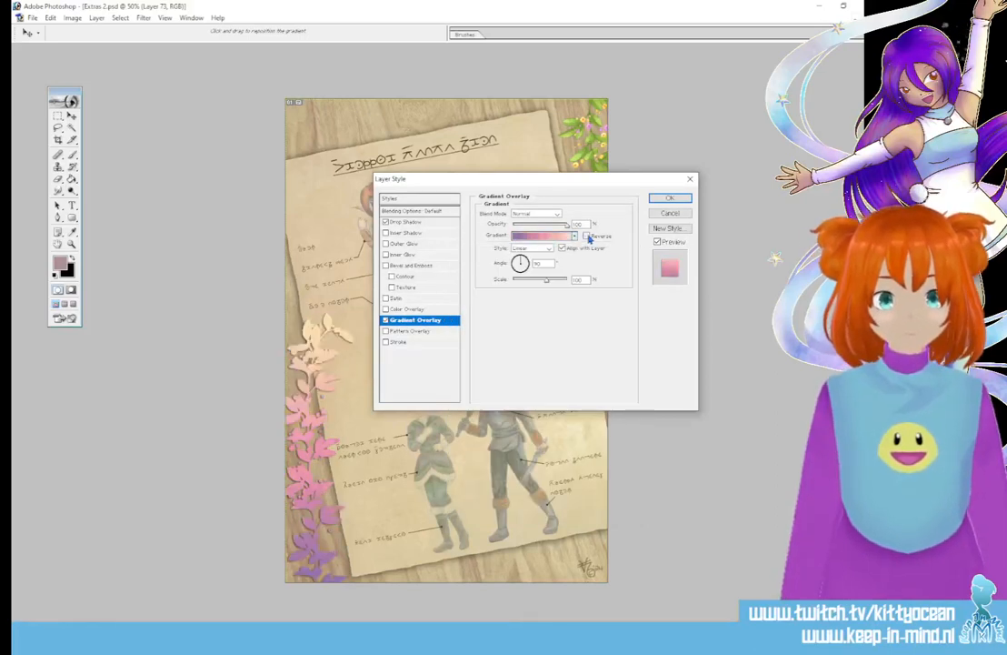
# Step: Compare blend modes for the vine's gradient overlay, settle on Color, and lower its opacity to about 75%
pyautogui.click(547, 214)
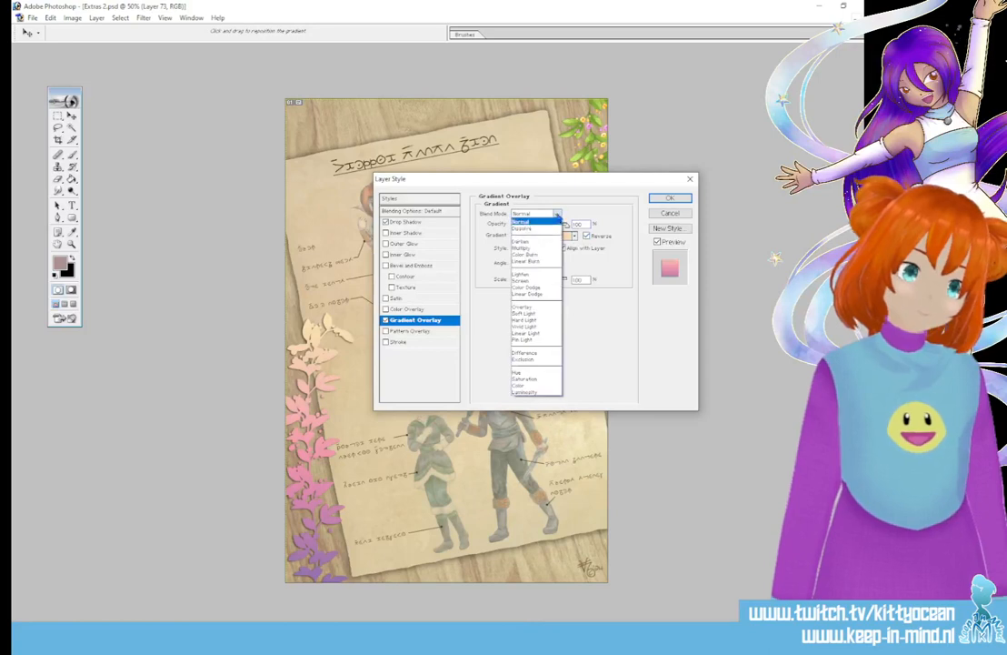
pyautogui.click(538, 278)
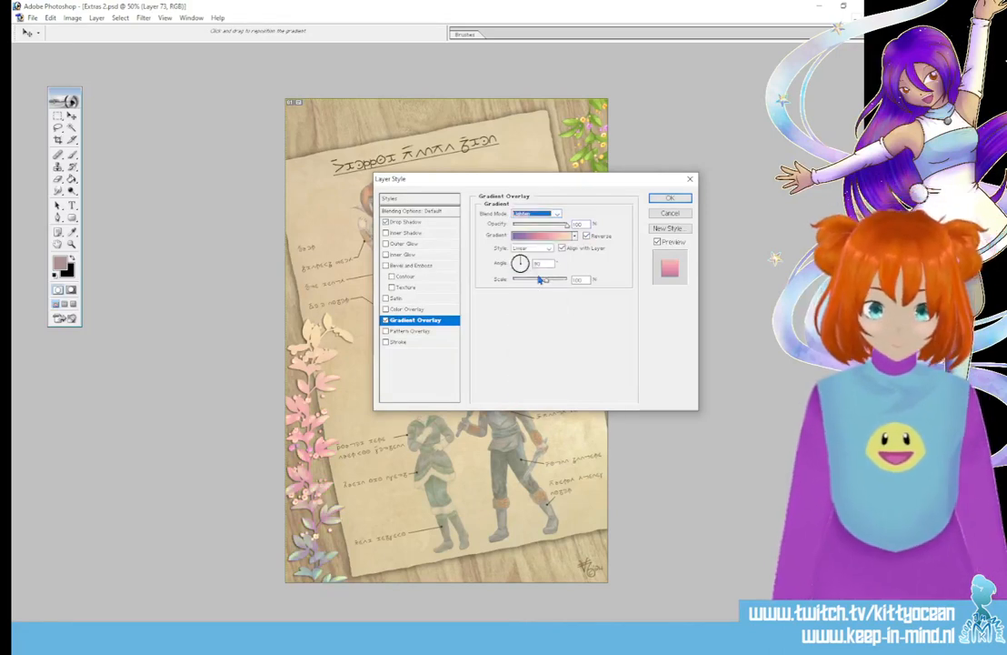
pyautogui.press('Down')
pyautogui.press('Down')
pyautogui.press('Down')
pyautogui.press('Down')
pyautogui.press('Down')
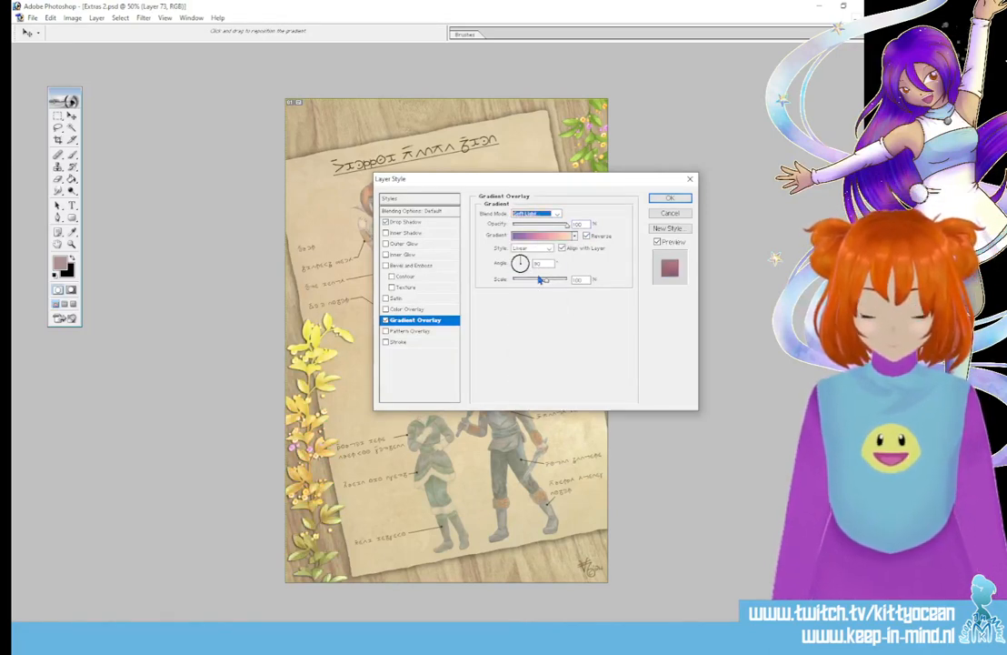
pyautogui.press('Down')
pyautogui.press('Down')
pyautogui.press('Down')
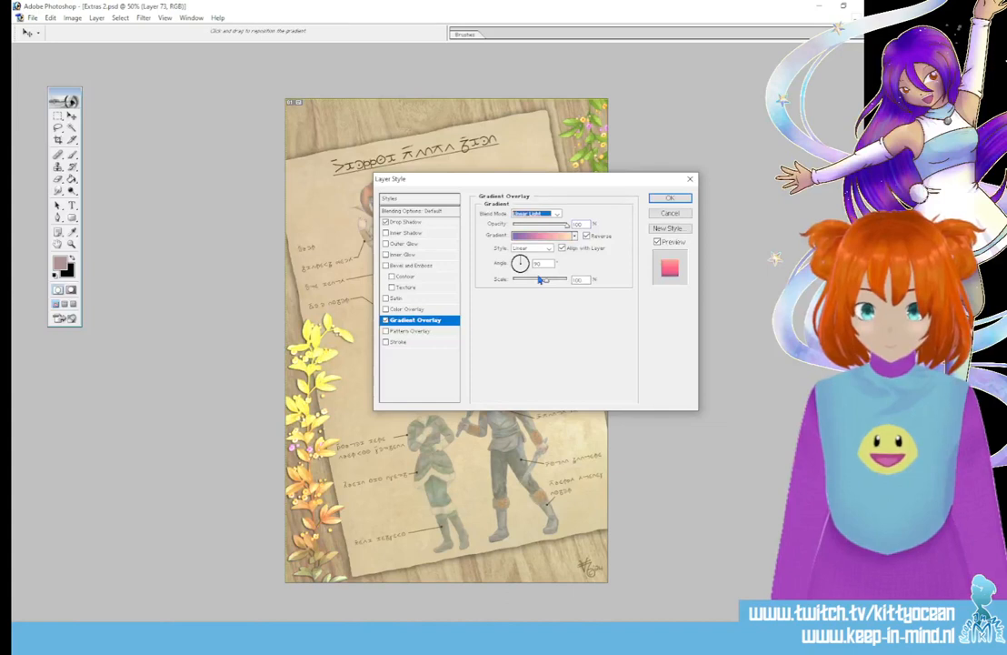
pyautogui.press('Down')
pyautogui.press('Down')
pyautogui.press('Down')
pyautogui.press('Down')
pyautogui.press('Down')
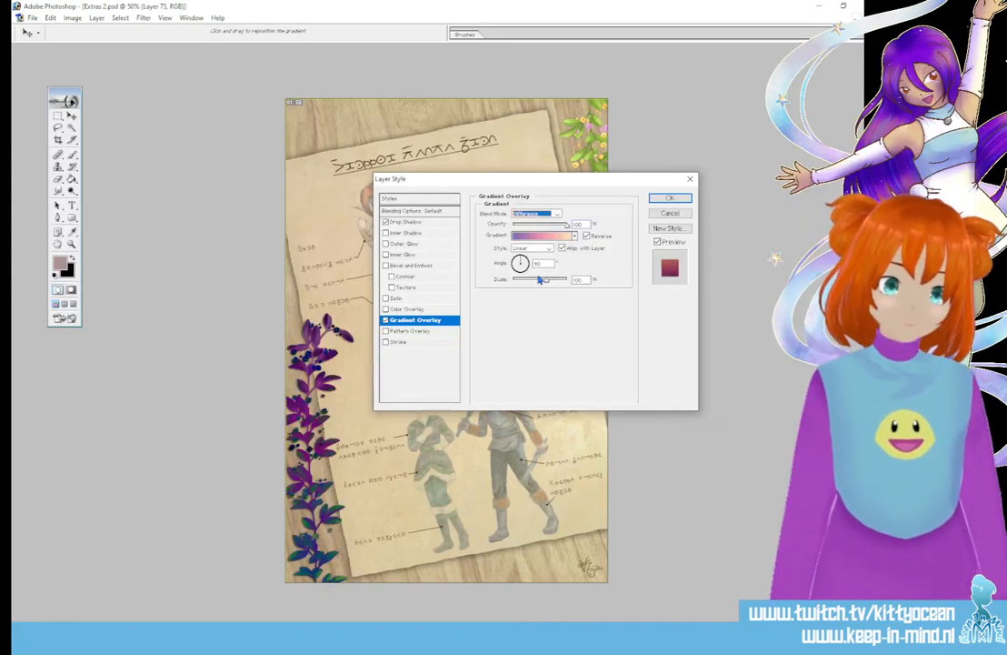
pyautogui.press('Down')
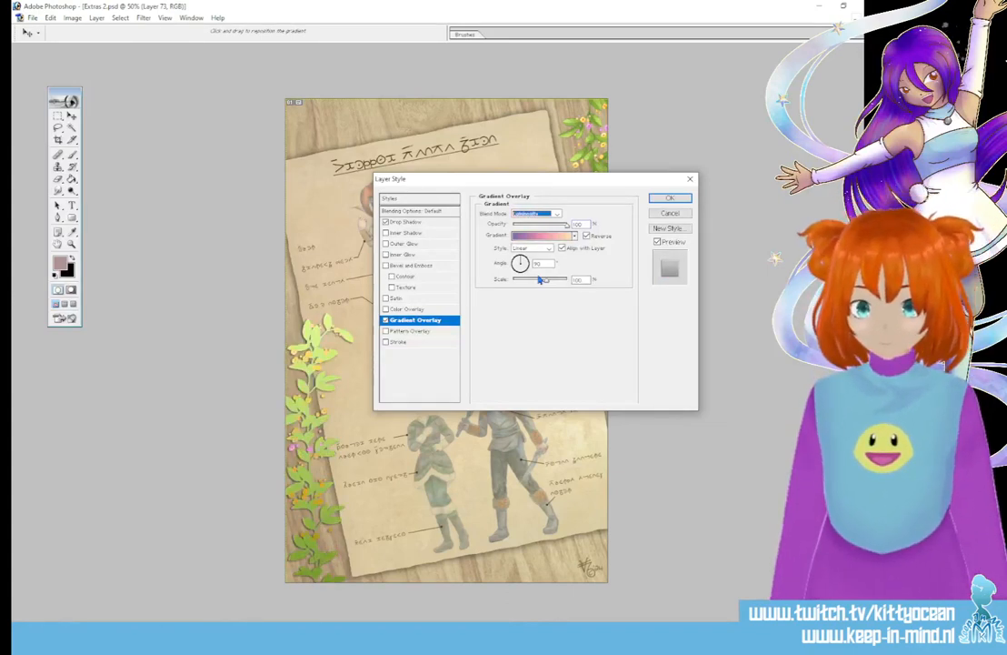
pyautogui.press('Down')
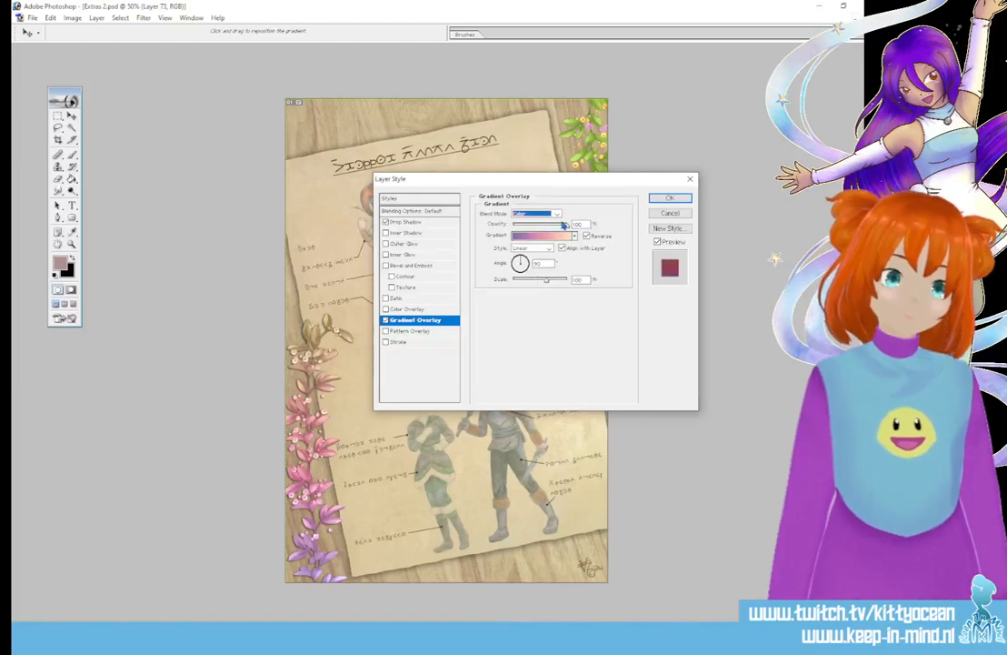
pyautogui.press('Tab')
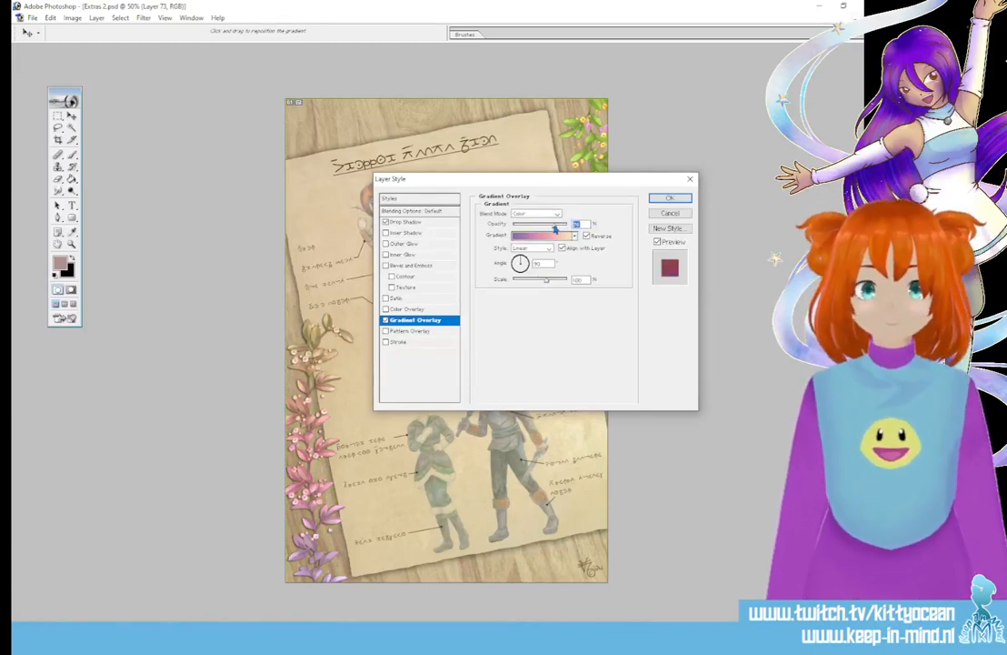
# Step: Try Bevel and Emboss on the vine, first with Contour and then with Texture instead
pyautogui.click(385, 265)
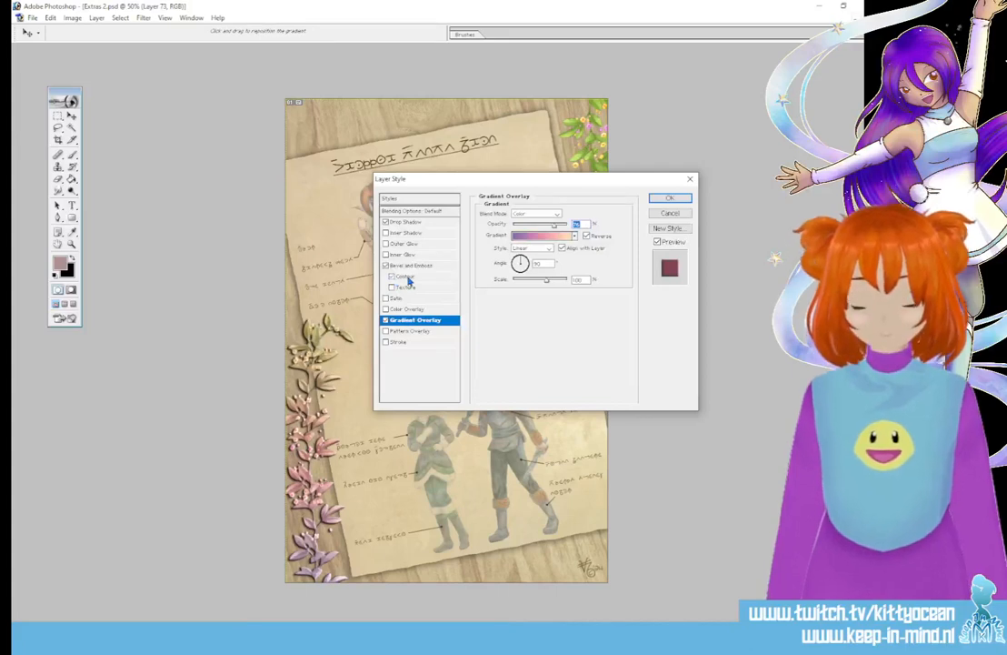
pyautogui.hotkey('ctrl', '+')
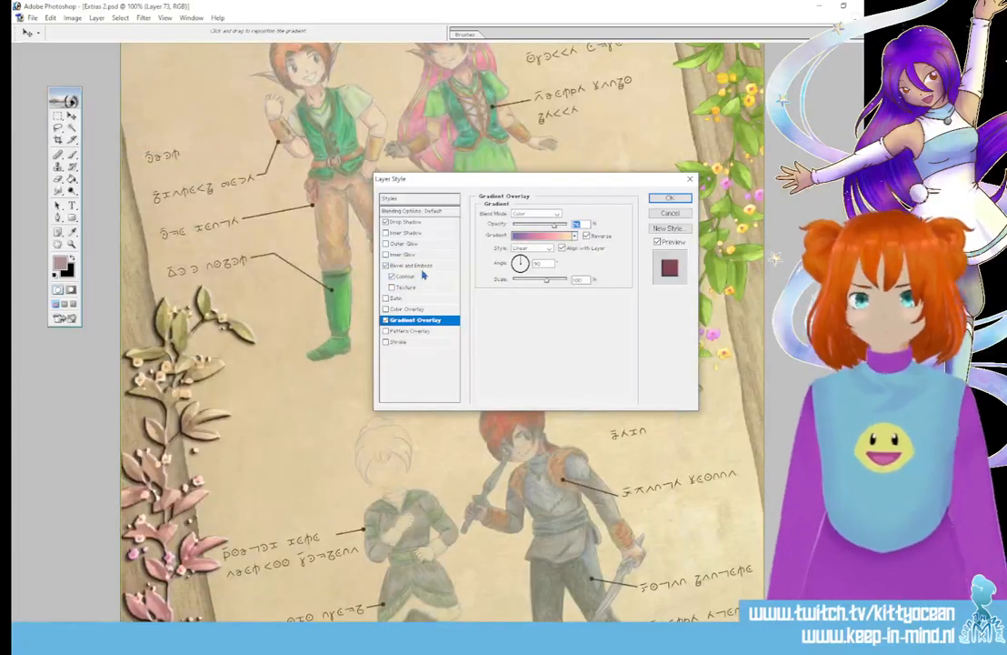
pyautogui.click(420, 275)
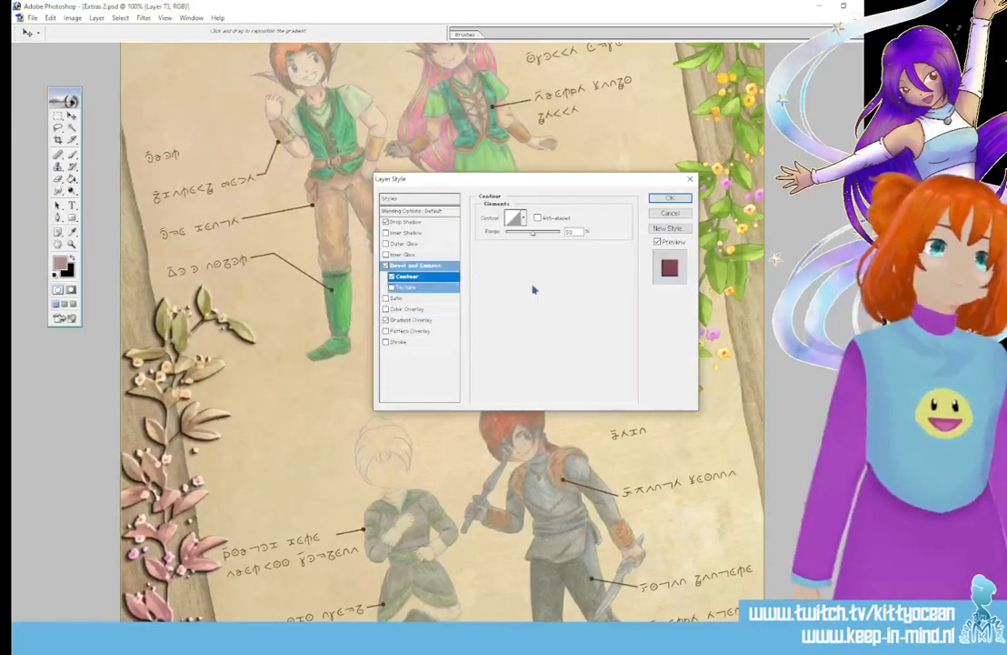
pyautogui.click(391, 276)
pyautogui.click(392, 287)
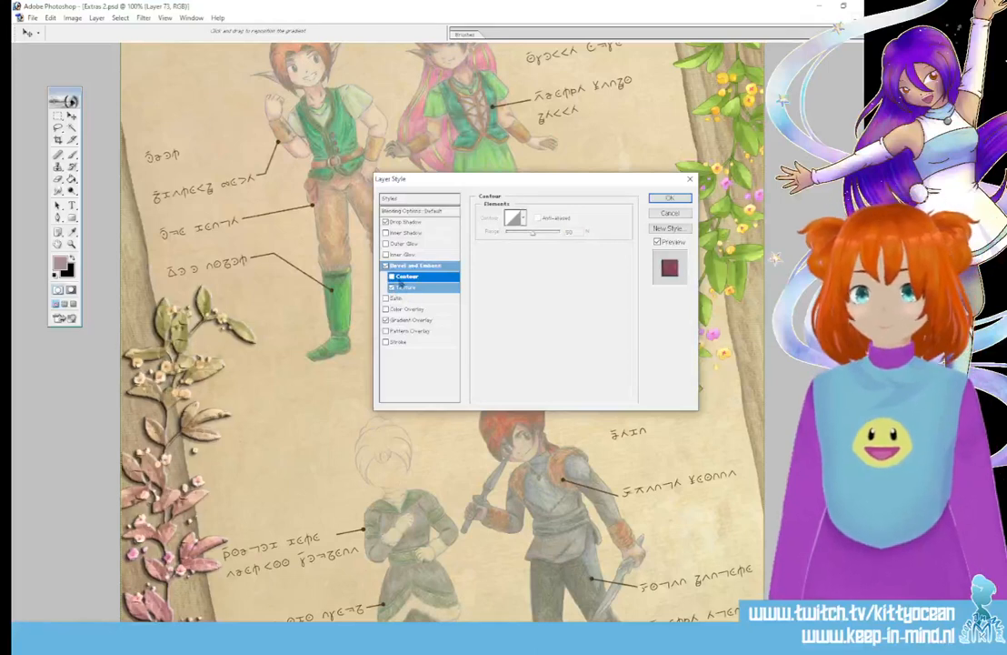
# Step: Try a multi-peak gloss contour with reduced highlight and shadow opacities on the bevel, and turn Bevel and Emboss off
pyautogui.click(416, 265)
pyautogui.click(537, 328)
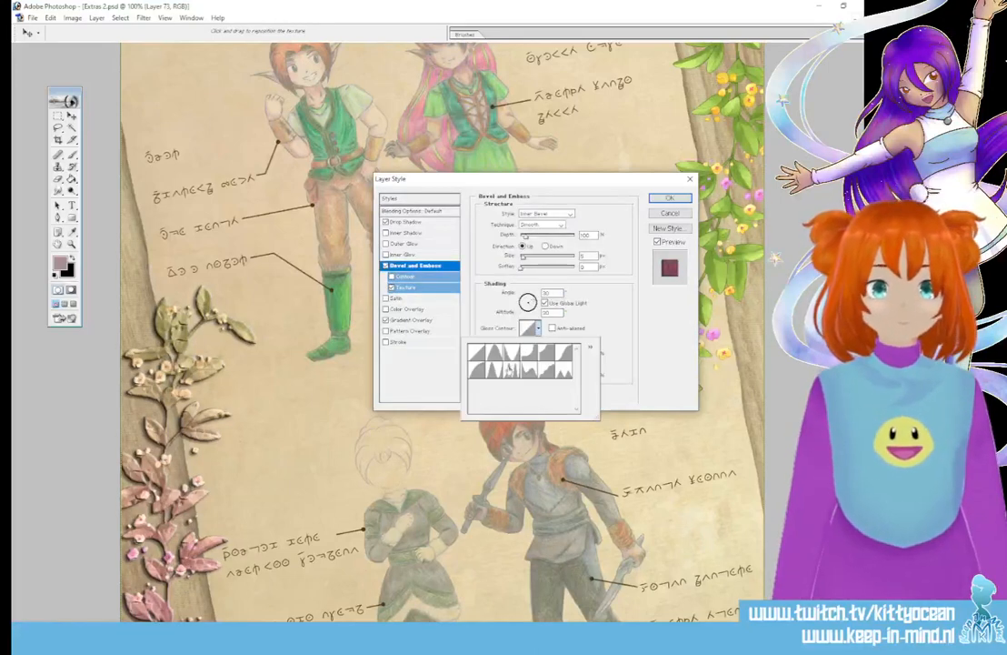
pyautogui.click(510, 368)
pyautogui.click(600, 307)
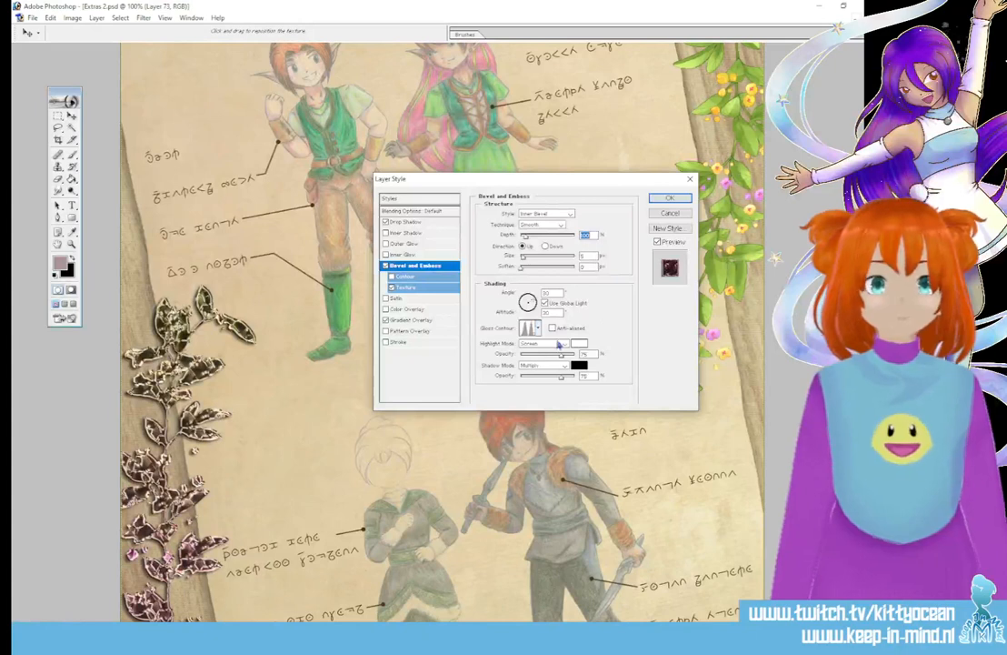
pyautogui.moveTo(531, 358)
pyautogui.mouseDown()
pyautogui.moveTo(578, 358)
pyautogui.moveTo(524, 380)
pyautogui.moveTo(540, 357)
pyautogui.moveTo(526, 376)
pyautogui.mouseUp()
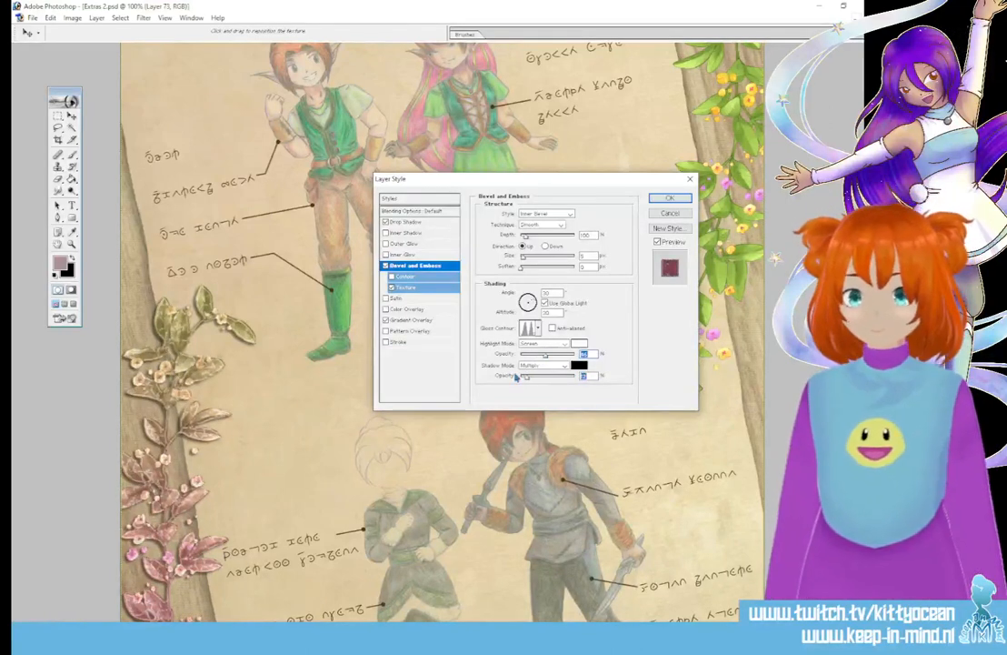
pyautogui.click(386, 265)
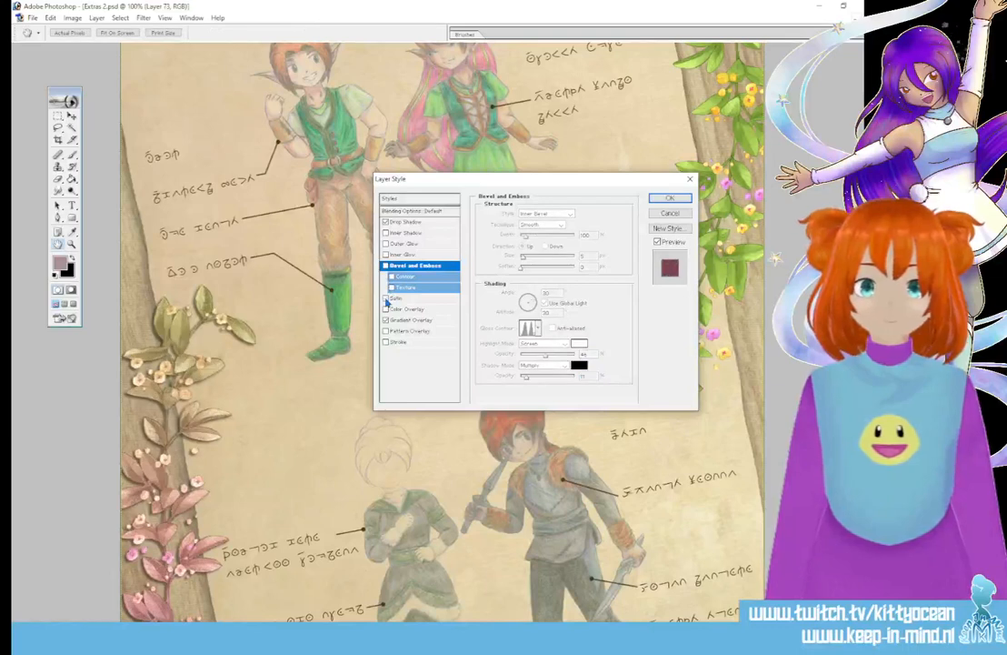
# Step: Enable the Satin effect on the vine, try the multi-peak contour, and choose the rounded contour
pyautogui.click(386, 299)
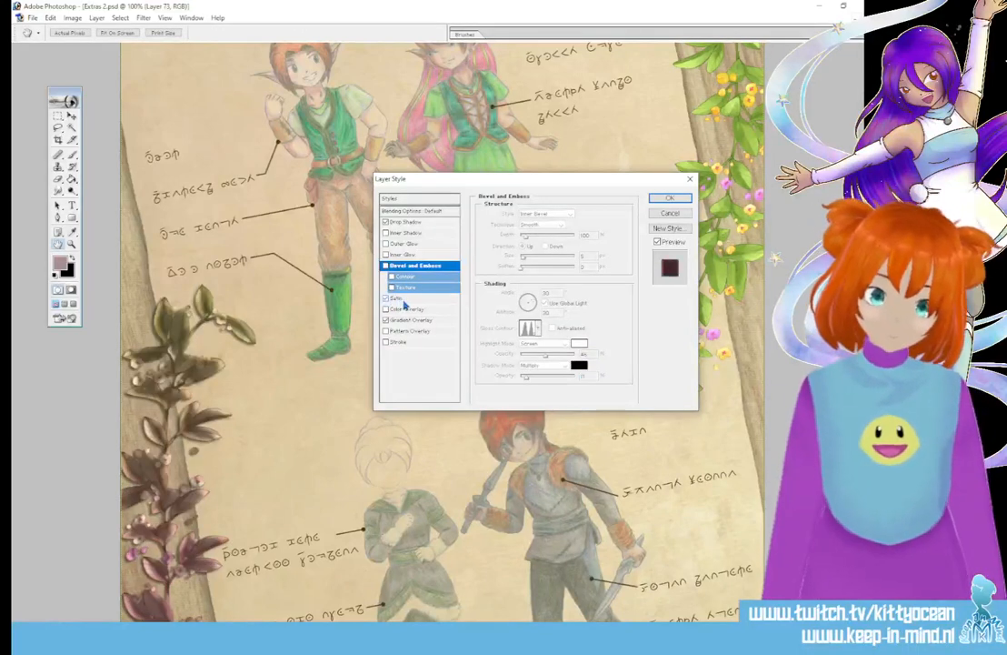
pyautogui.click(406, 300)
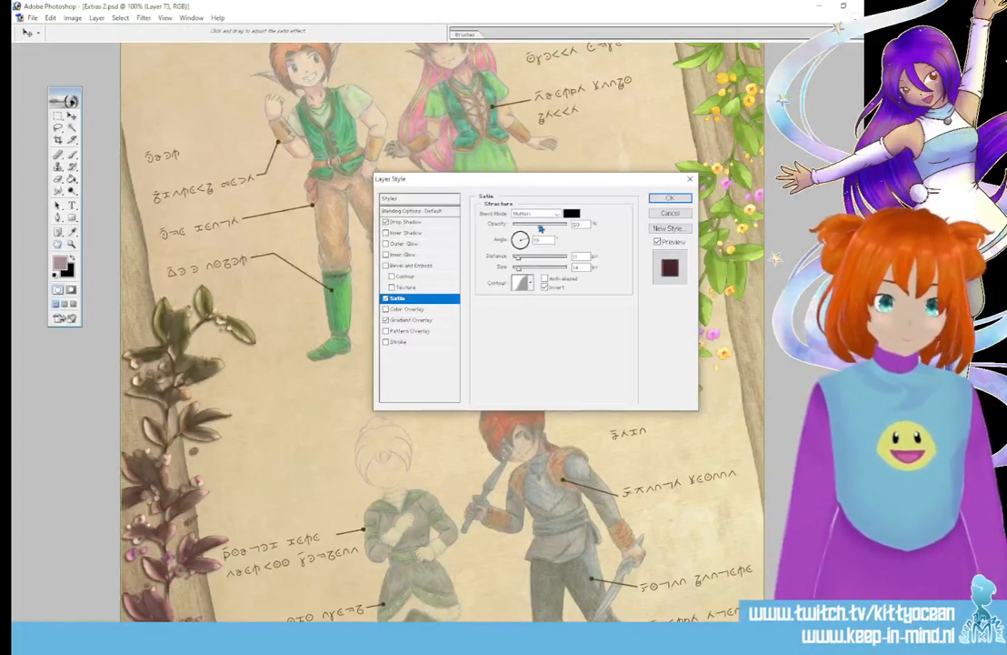
pyautogui.click(530, 283)
pyautogui.click(507, 327)
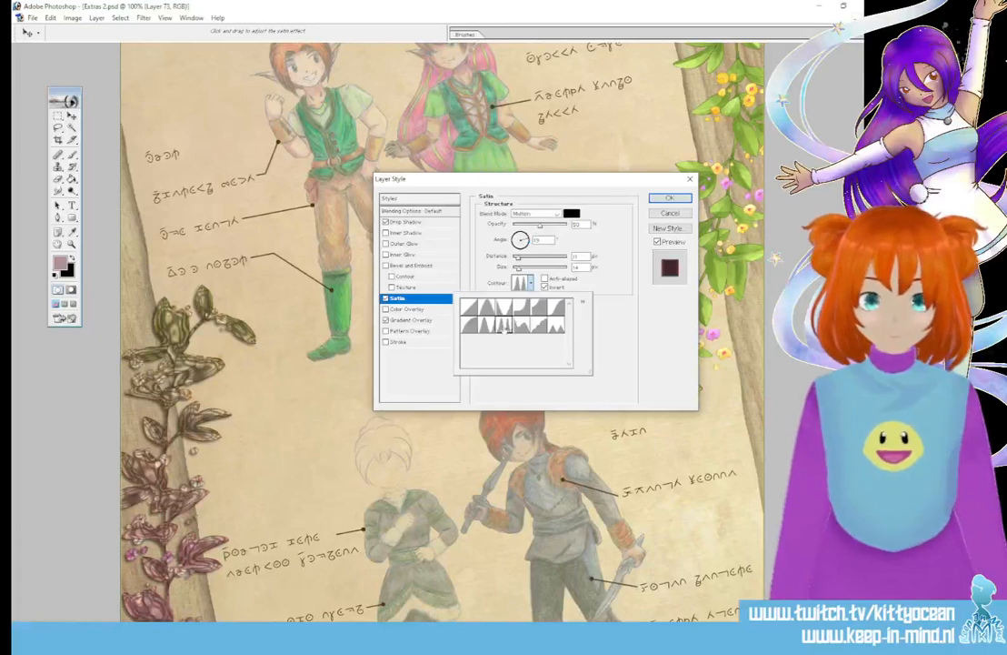
pyautogui.click(470, 320)
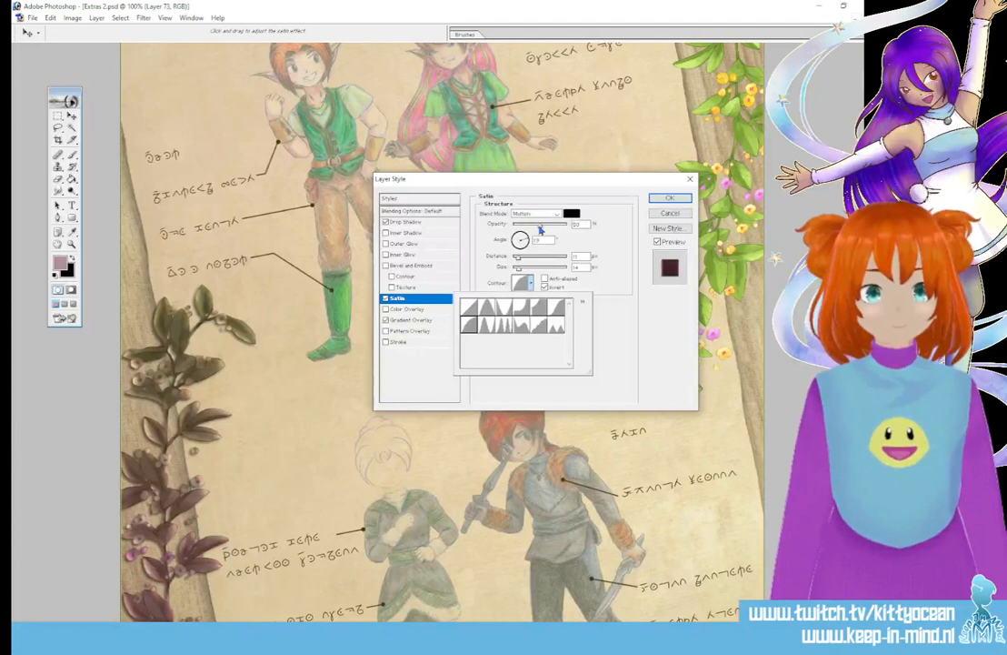
# Step: Set the vine's satin colour to dark blue (1A377A) and apply the layer style
pyautogui.click(571, 212)
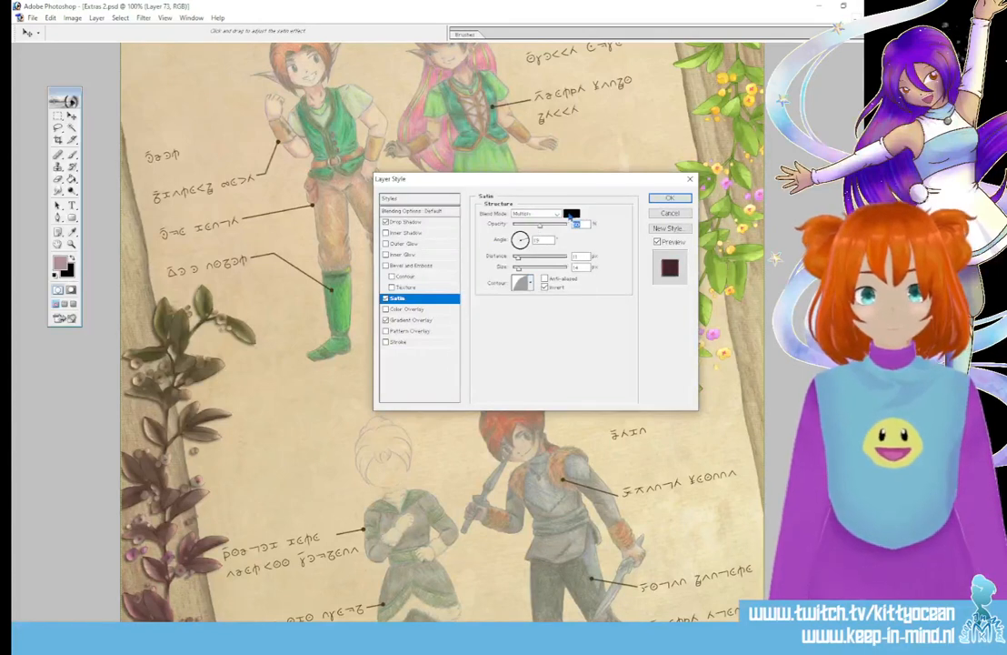
pyautogui.click(570, 215)
pyautogui.click(405, 406)
pyautogui.click(347, 429)
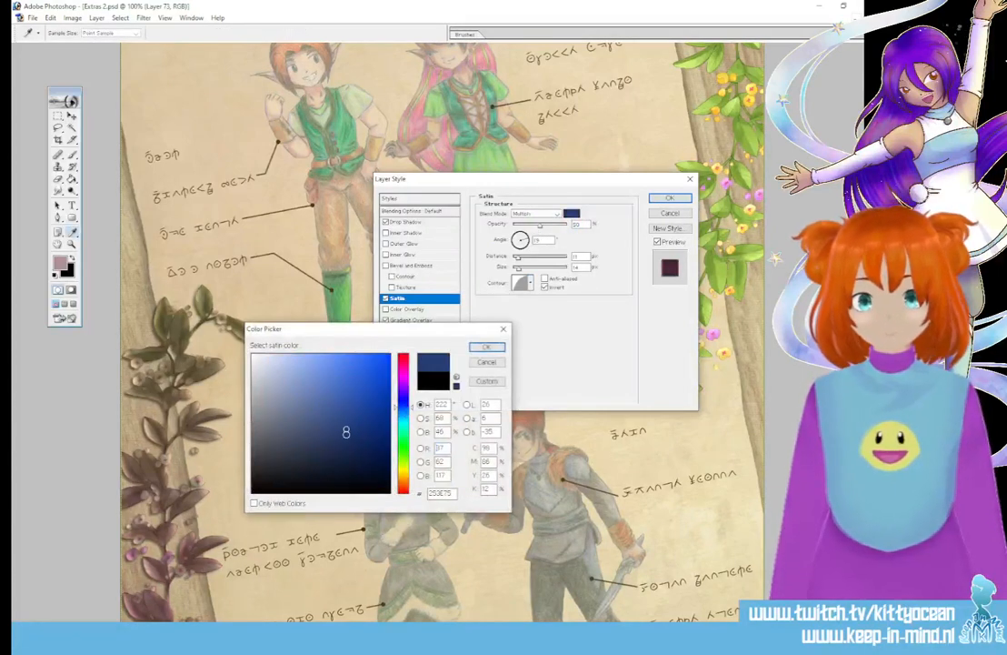
pyautogui.click(359, 425)
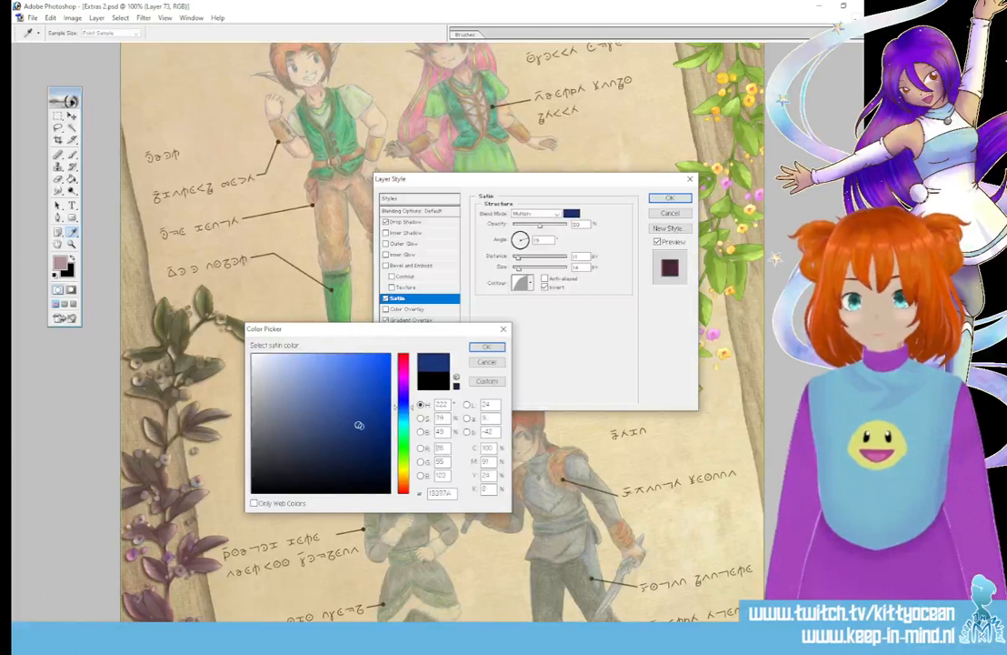
pyautogui.click(486, 346)
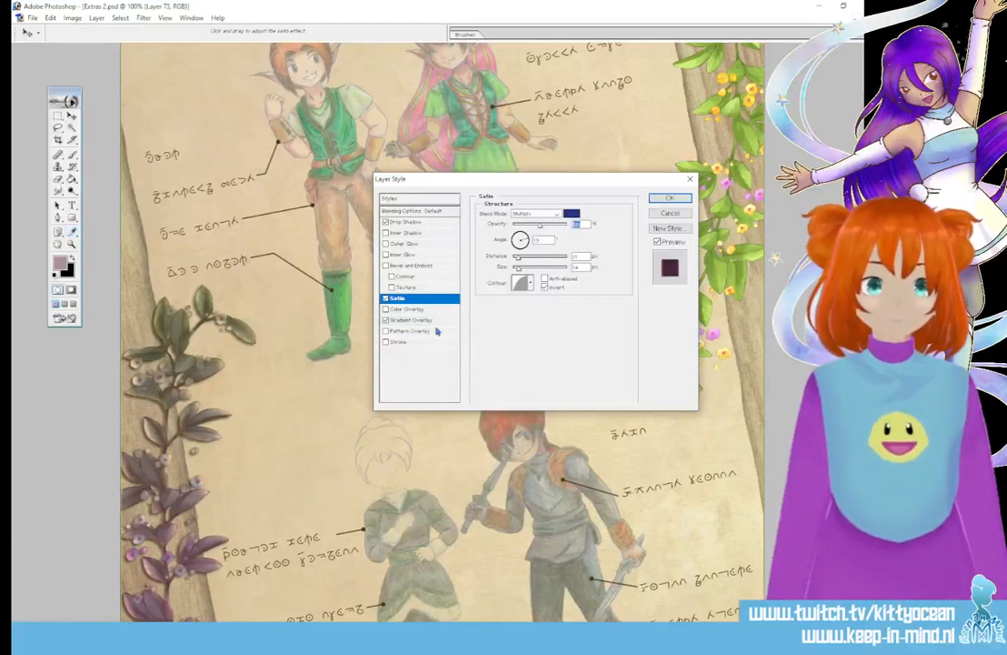
pyautogui.click(671, 203)
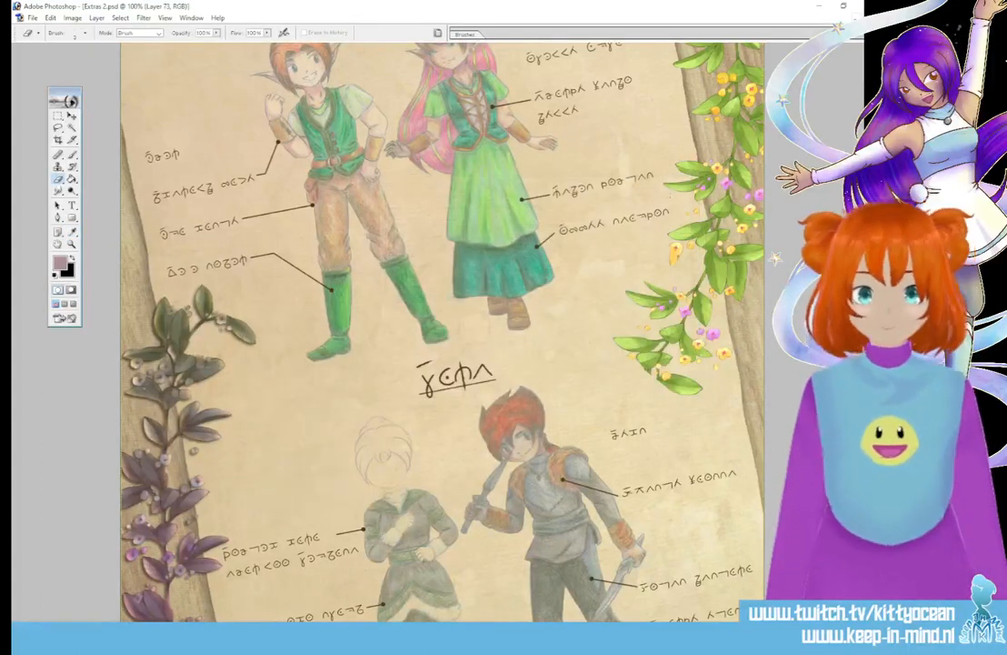
# Step: Adjust the vine's Hue/Saturation with saturation at -56 and lightness at about -6
pyautogui.hotkey('ctrl', 'u')
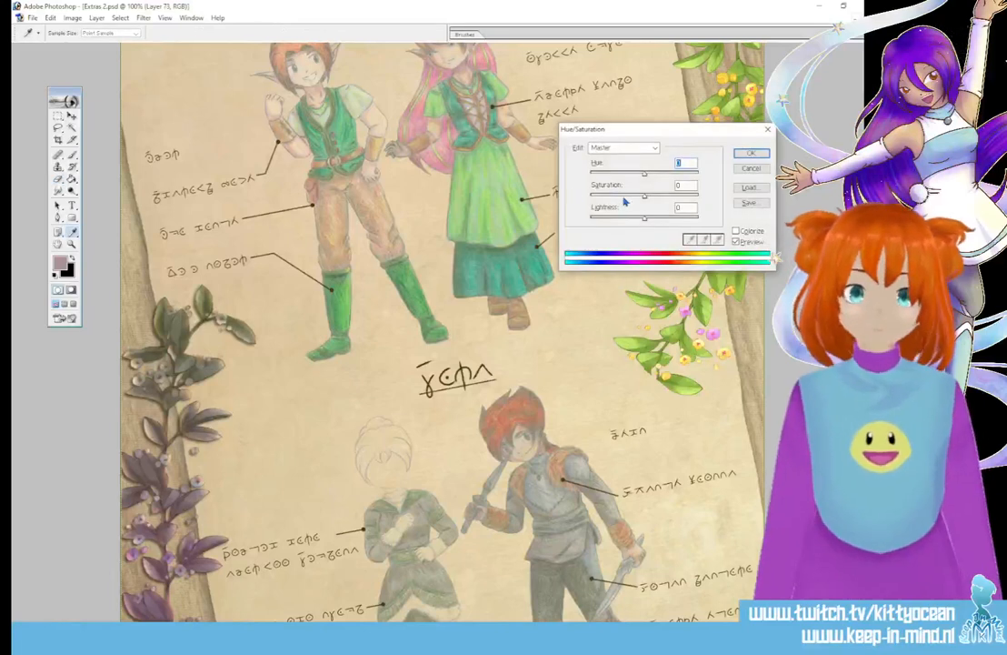
pyautogui.moveTo(644, 195); pyautogui.dragTo(615, 199)
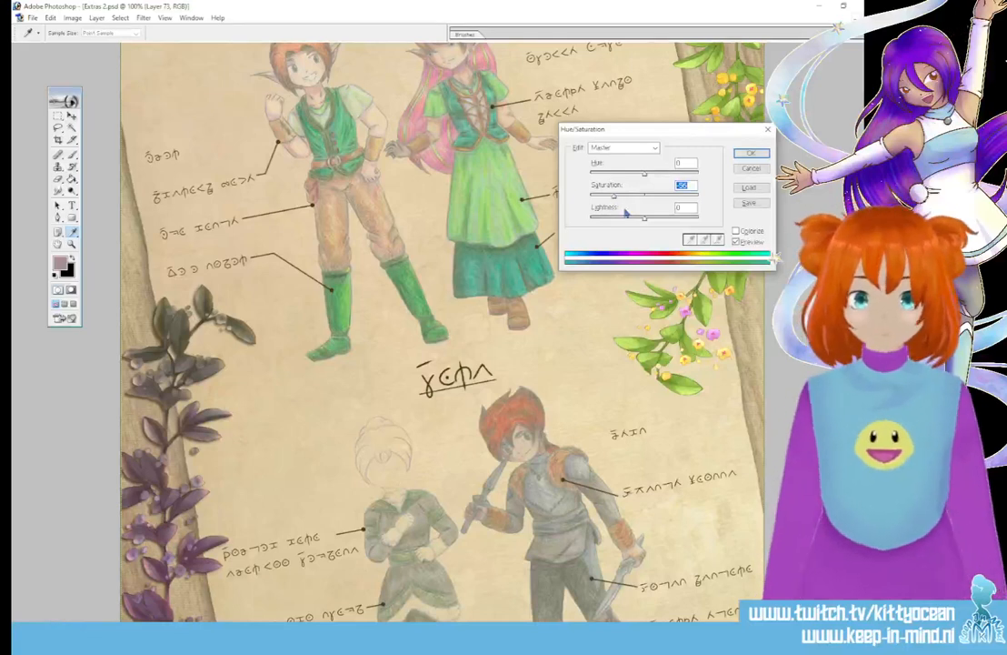
pyautogui.moveTo(644, 220); pyautogui.dragTo(642, 221)
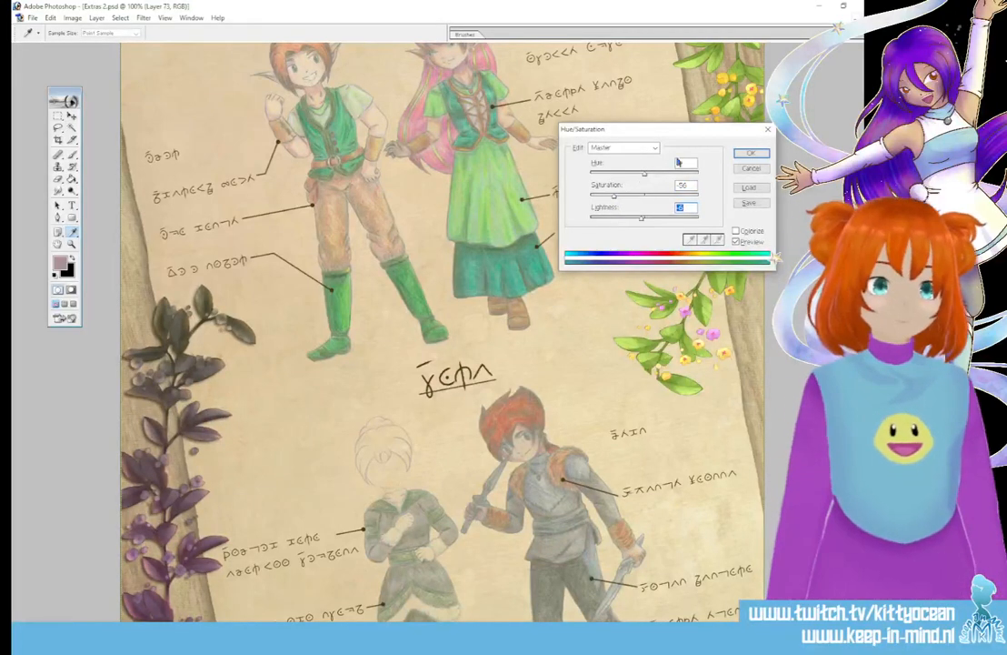
pyautogui.click(743, 154)
pyautogui.hotkey('ctrl', '-')
pyautogui.hotkey('ctrl', '-')
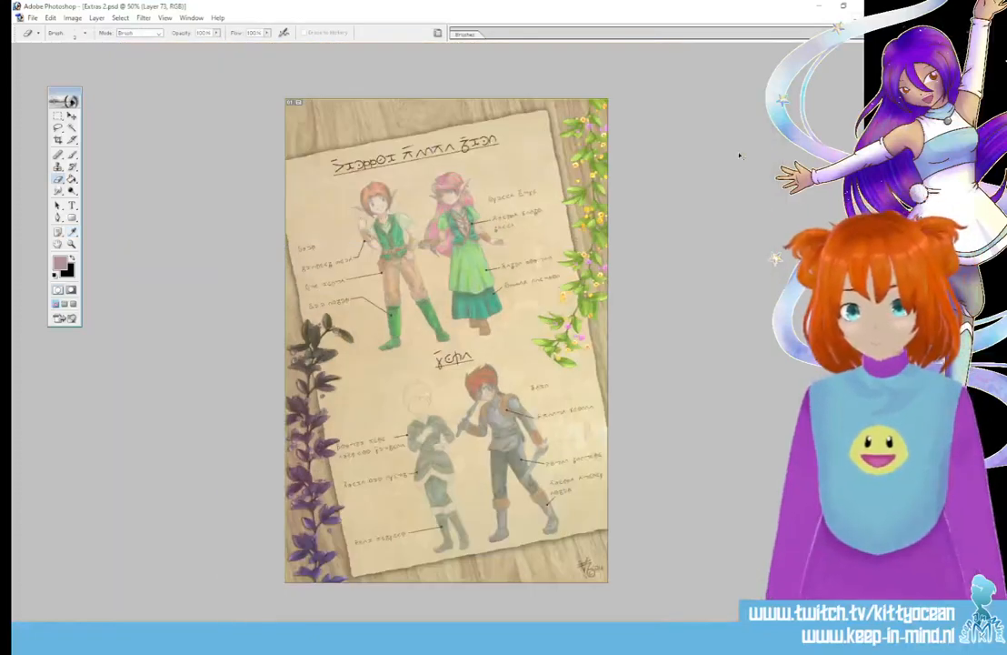
pyautogui.hotkey('ctrl', '+')
pyautogui.hotkey('ctrl', '+')
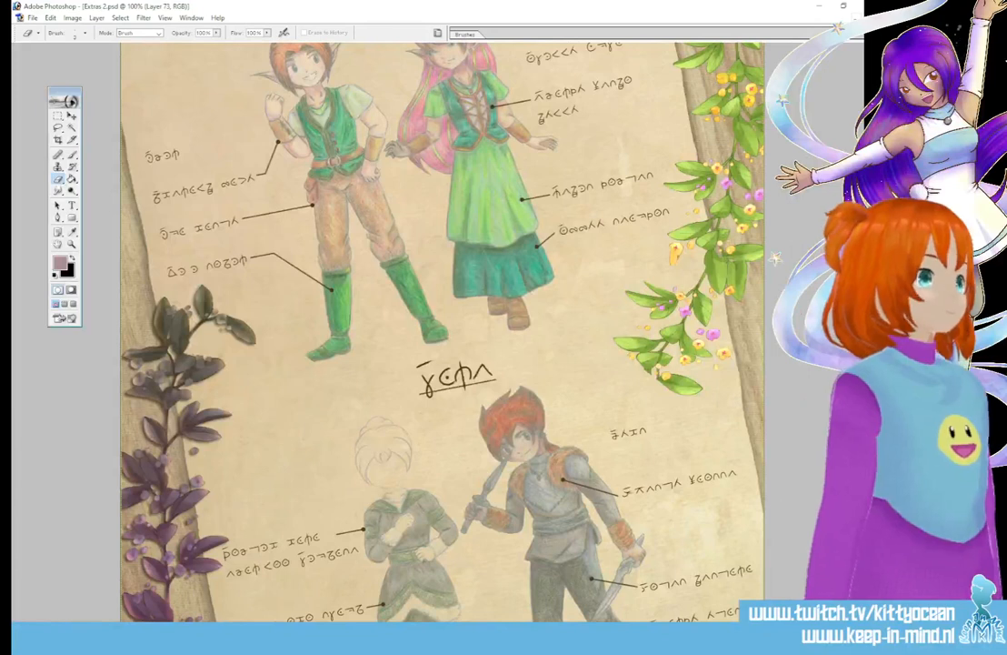
# Step: Duplicate the vine layer and apply a Gaussian Blur with a small radius to the copy
pyautogui.click(352, 205)
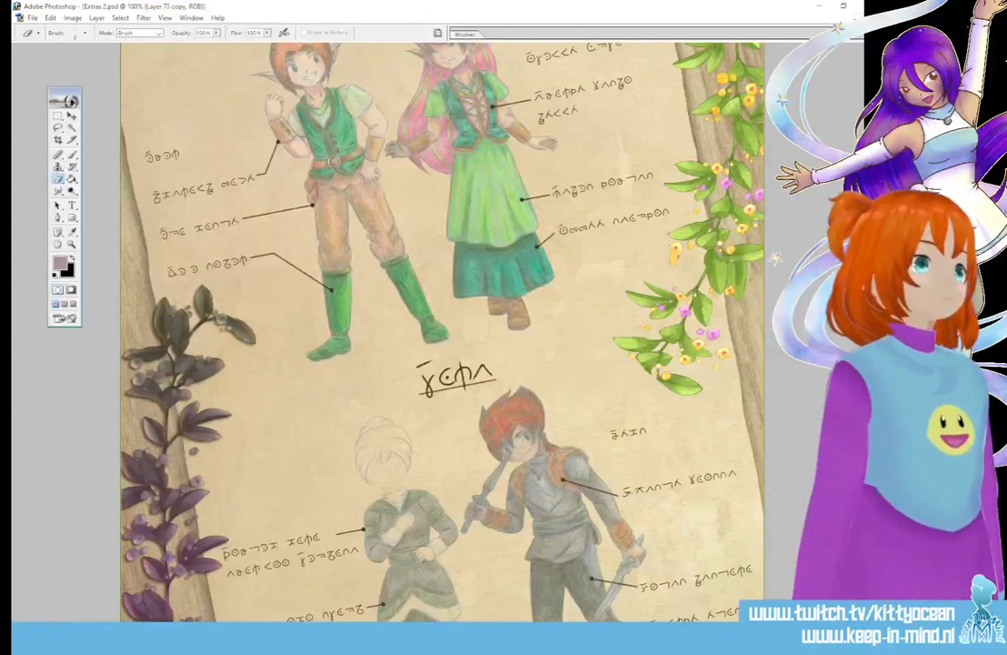
pyautogui.click(143, 17)
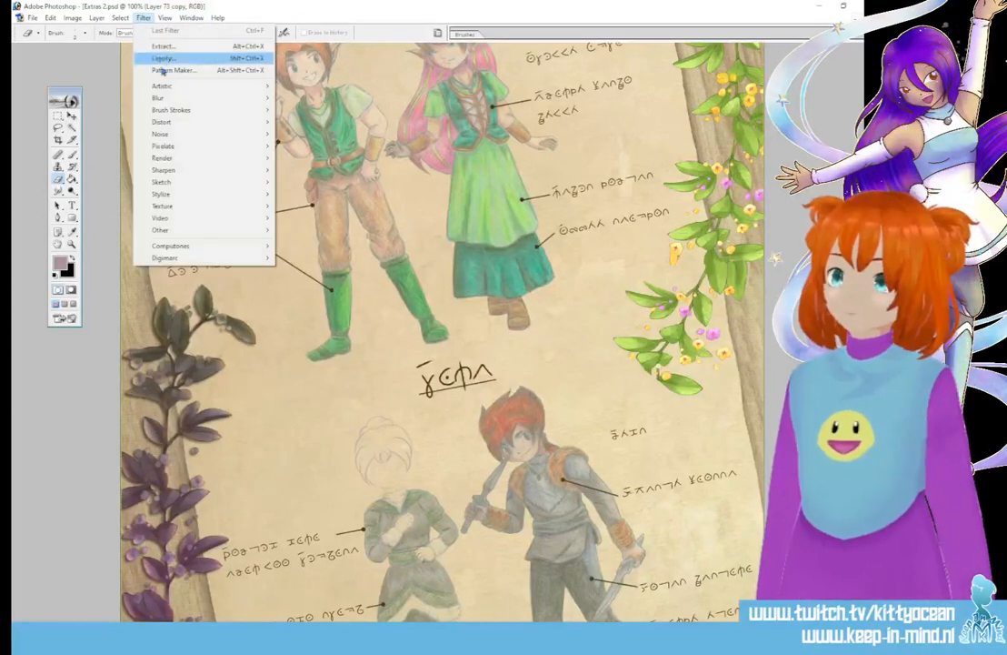
pyautogui.moveTo(179, 98)
pyautogui.click(304, 121)
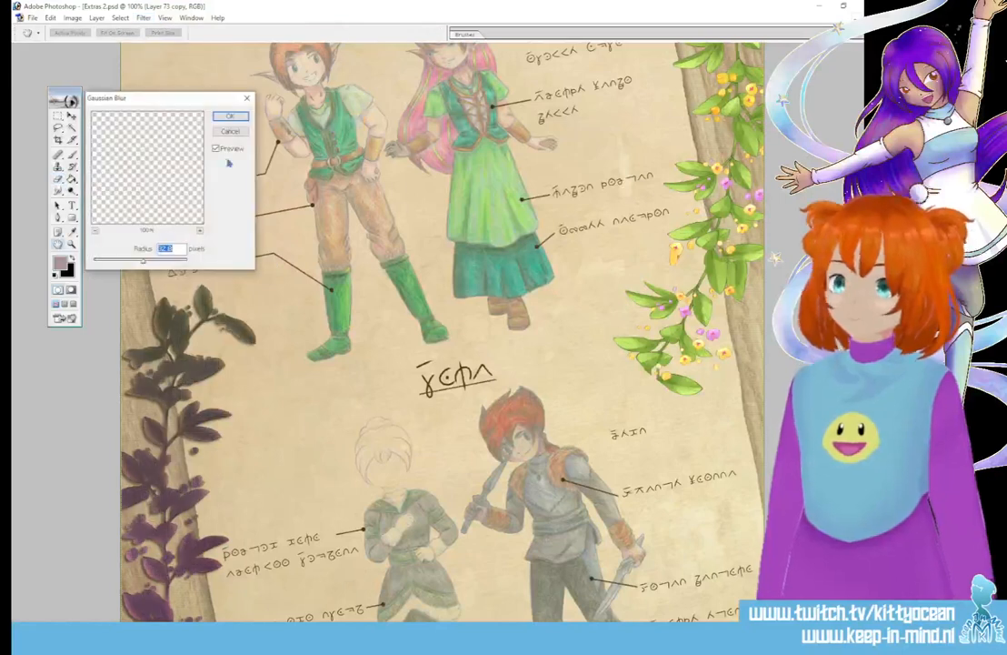
pyautogui.moveTo(142, 260); pyautogui.dragTo(99, 263)
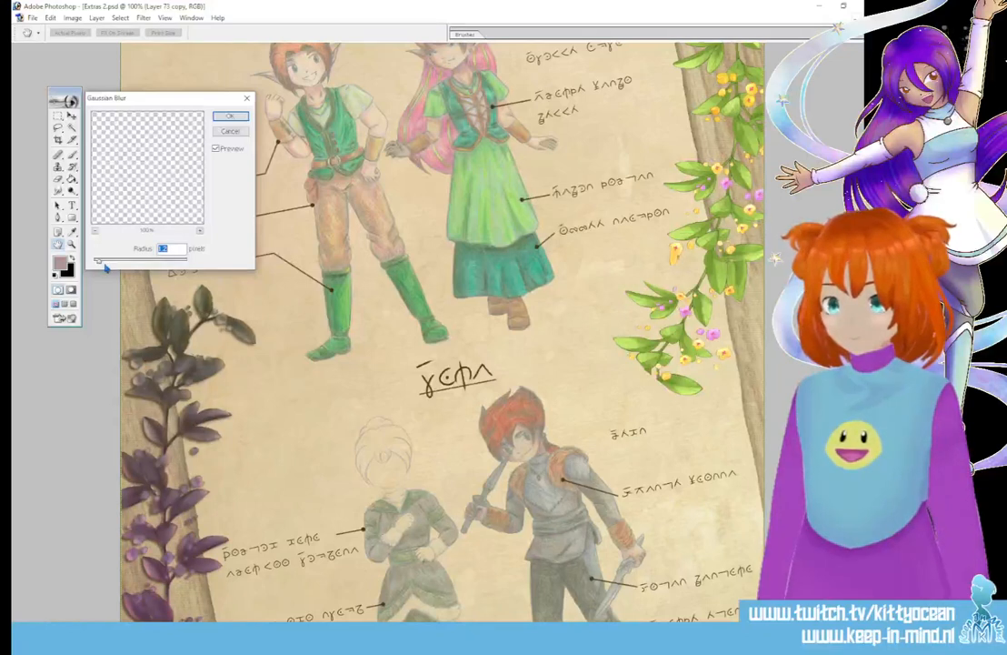
pyautogui.click(231, 117)
# Step: Lower the vine copy's gradient overlay opacity to about 50% and its satin opacity to about 30%
pyautogui.hotkey('ctrl', '-')
pyautogui.hotkey('ctrl', '-')
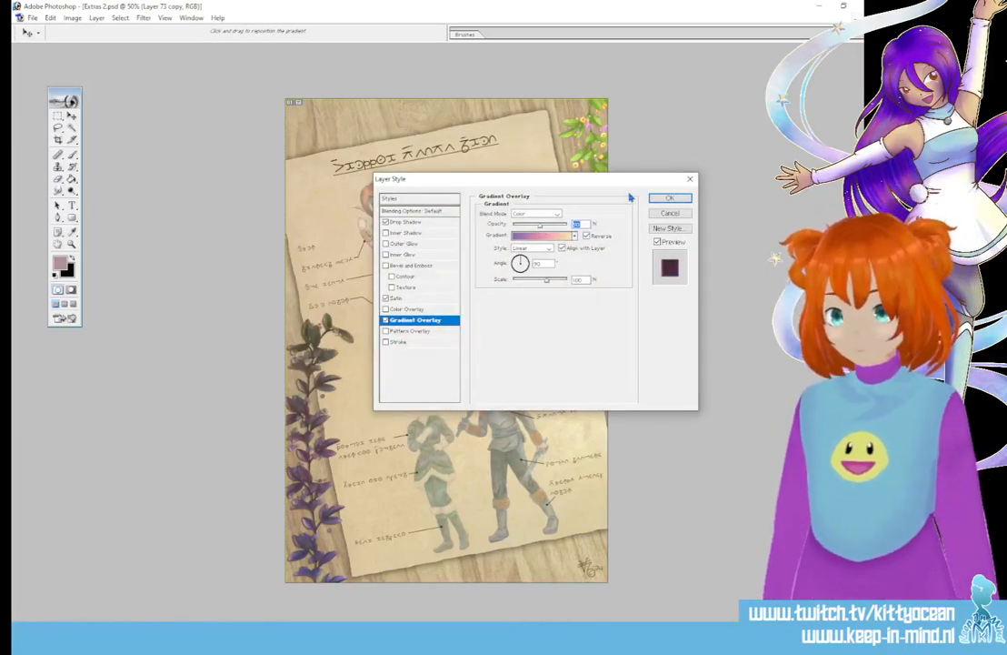
pyautogui.click(659, 198)
pyautogui.hotkey('ctrl', '+')
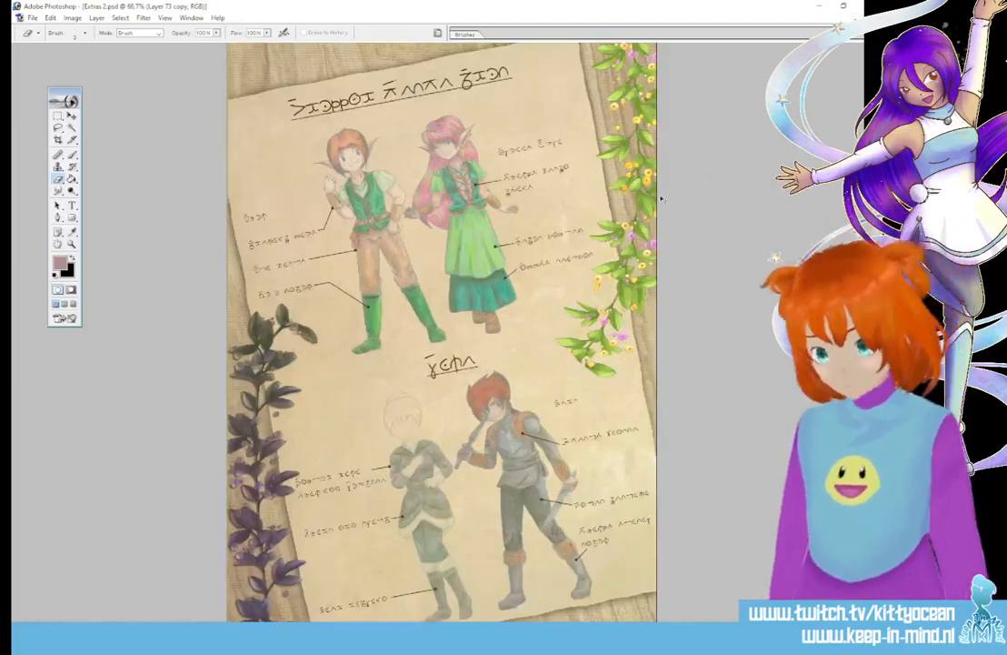
pyautogui.hotkey('ctrl', '-')
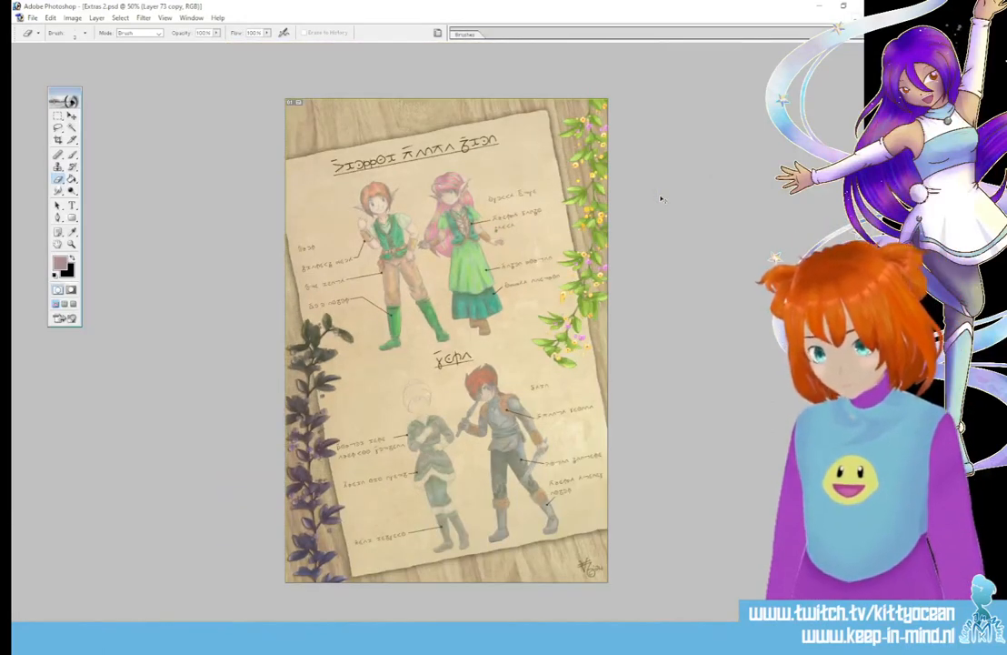
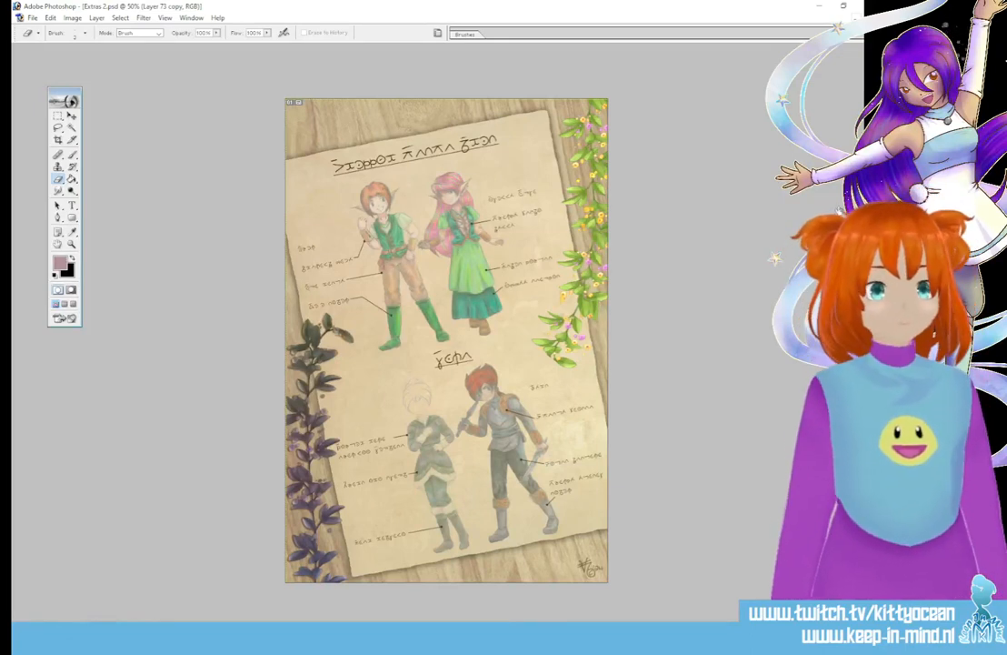
pyautogui.moveTo(539, 224); pyautogui.dragTo(530, 227)
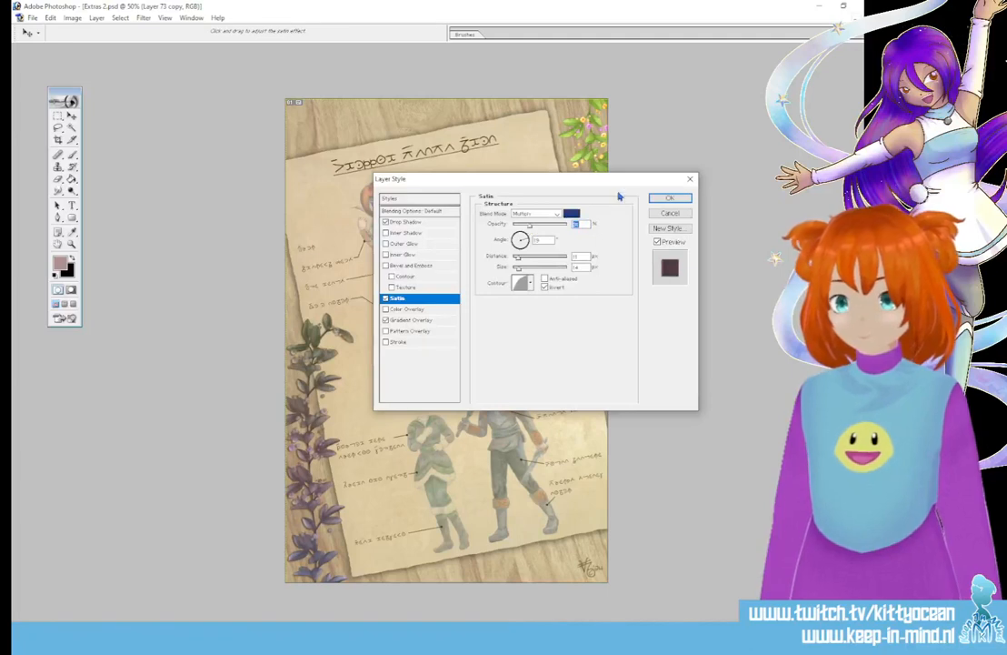
pyautogui.click(670, 198)
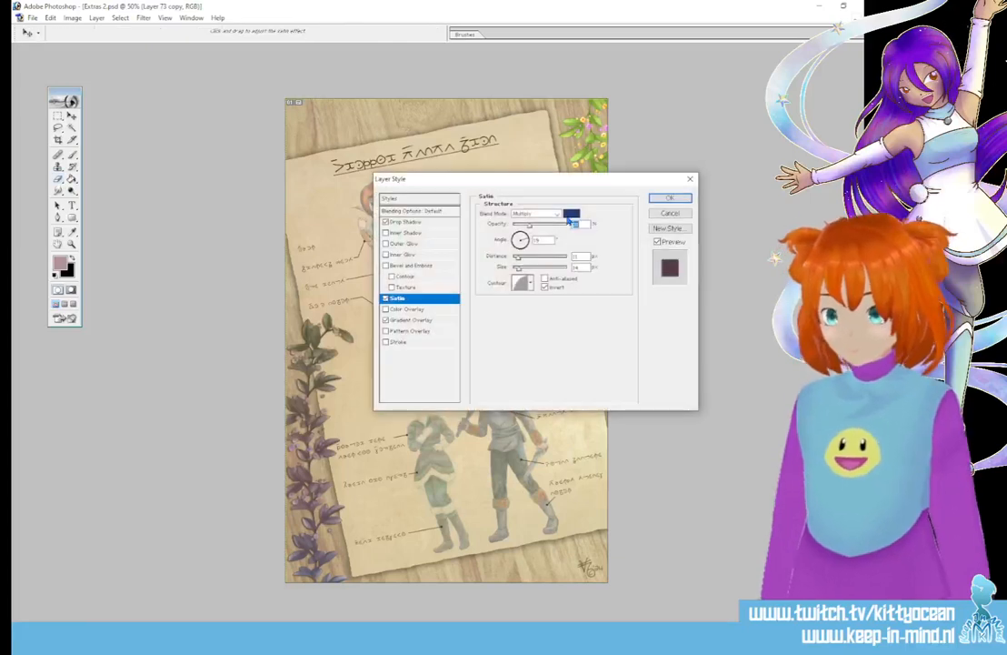
# Step: Enable Bevel and Emboss on the vine copy, compare gloss contours, and choose the linear one
pyautogui.hotkey('ctrl', '+')
pyautogui.hotkey('ctrl', '+')
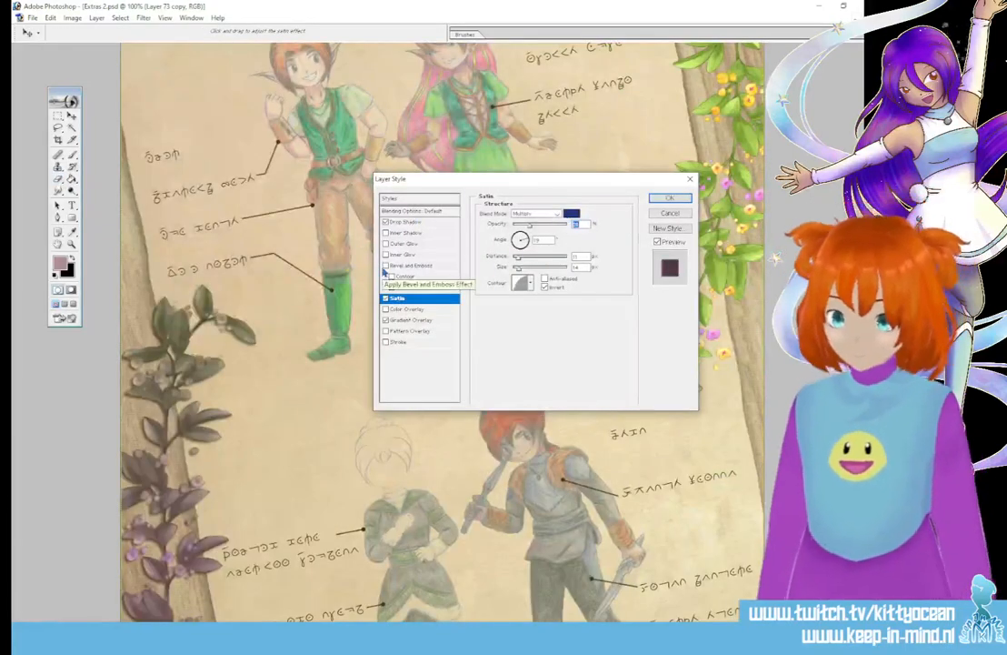
pyautogui.click(407, 266)
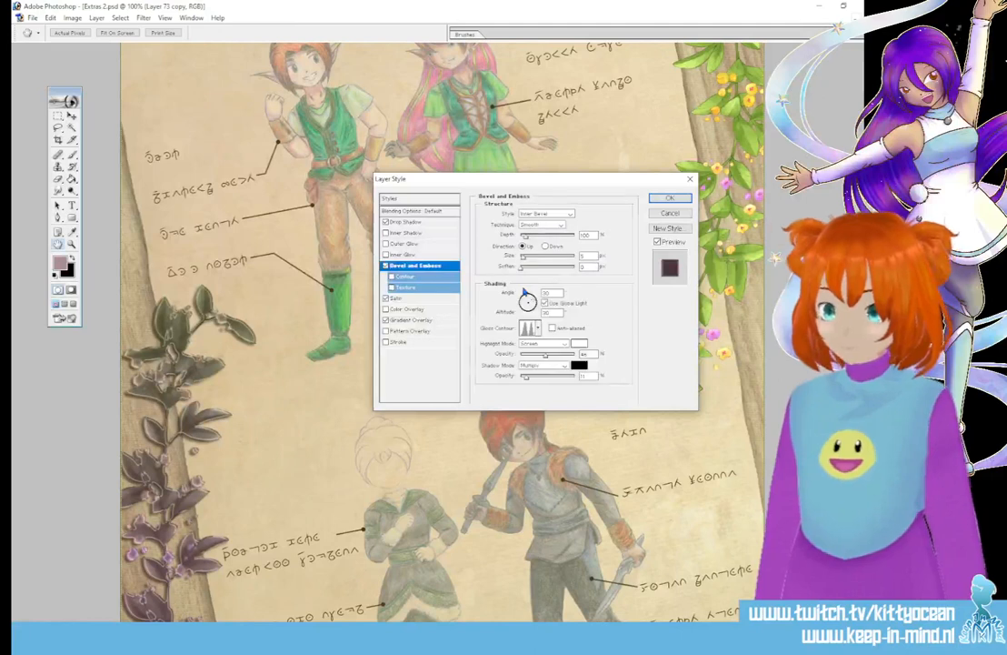
pyautogui.click(537, 328)
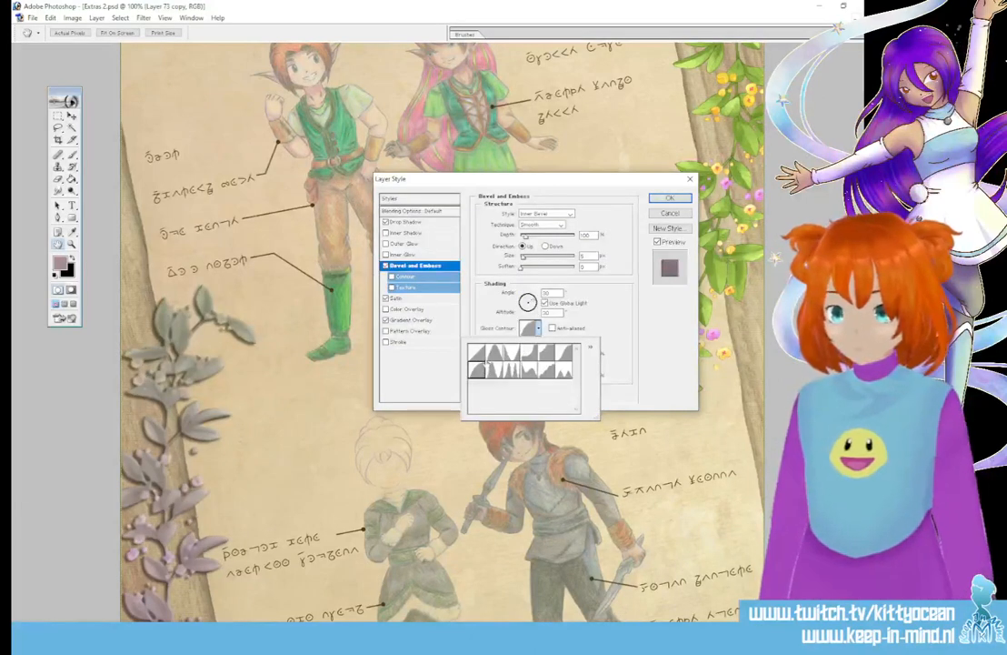
pyautogui.click(492, 367)
pyautogui.click(482, 352)
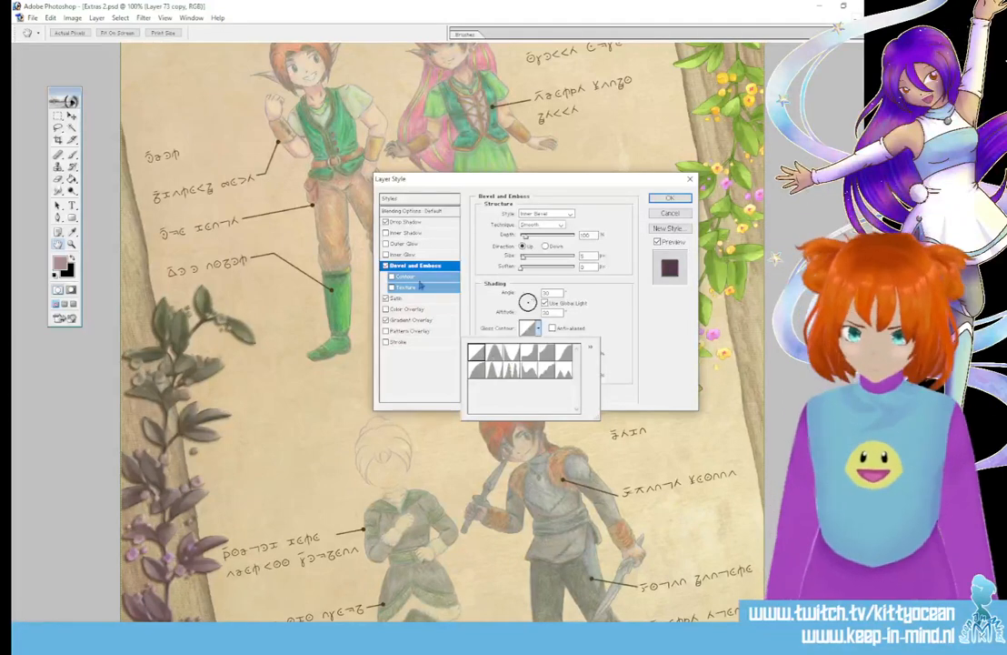
pyautogui.click(385, 266)
pyautogui.click(386, 266)
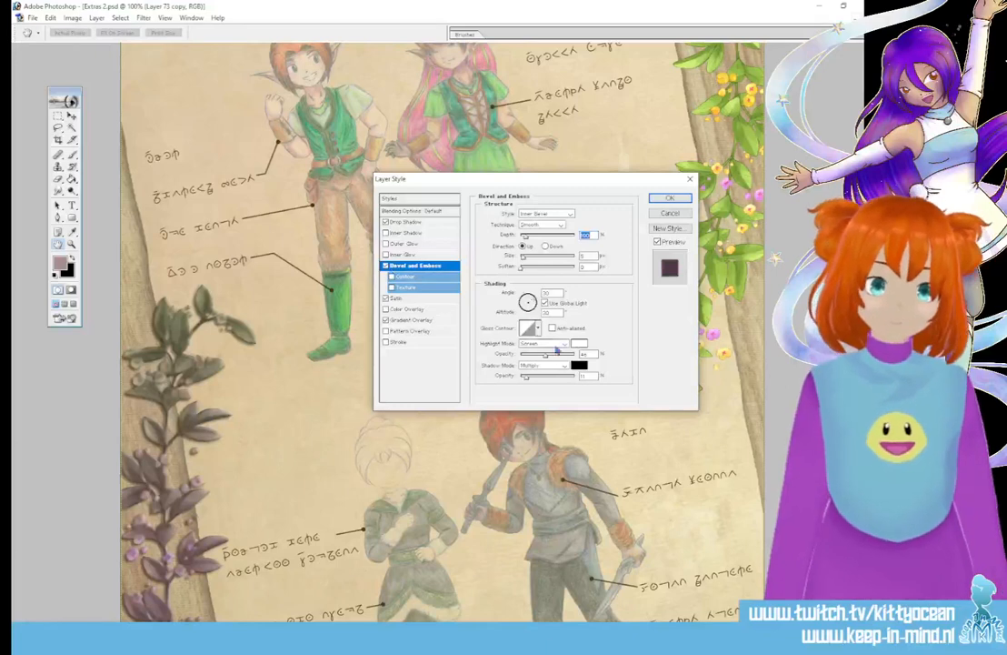
# Step: Set the bevel's highlight colour to pale yellow (F0EF9F)
pyautogui.click(578, 343)
pyautogui.click(405, 469)
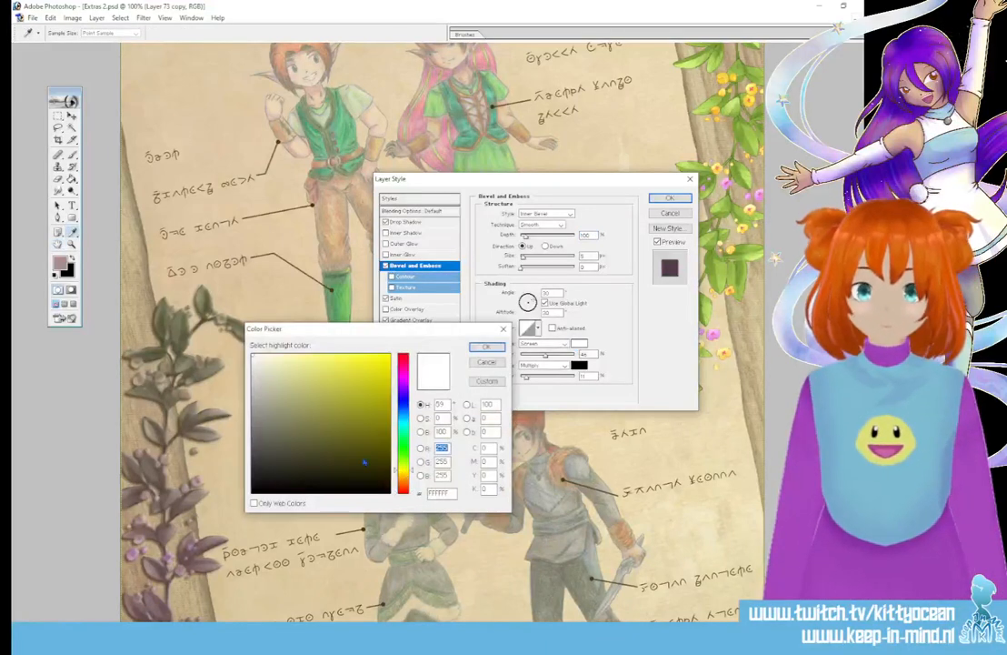
pyautogui.click(325, 354)
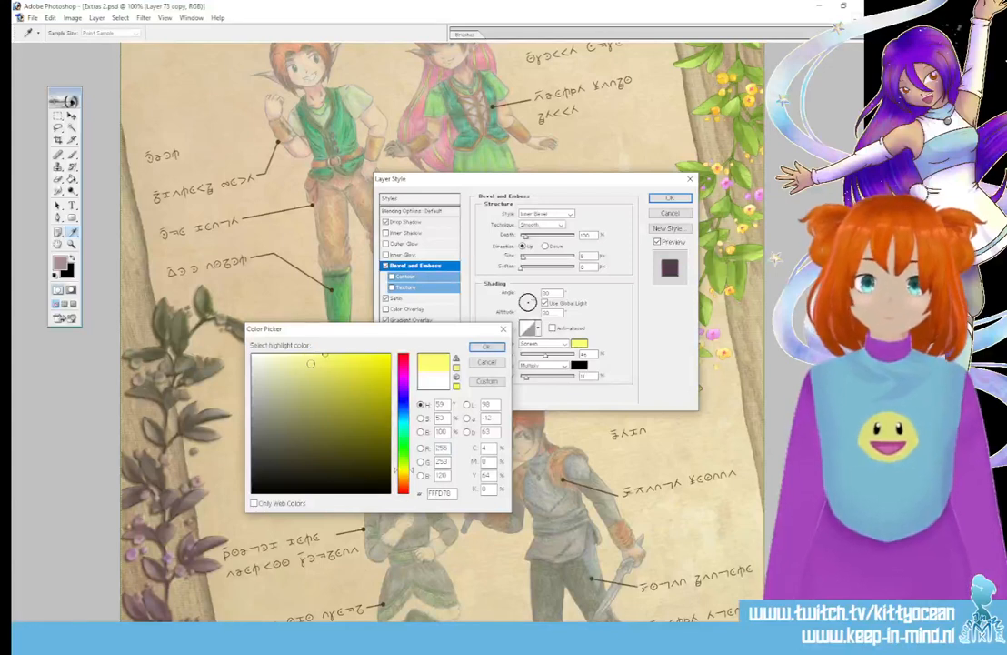
pyautogui.click(298, 362)
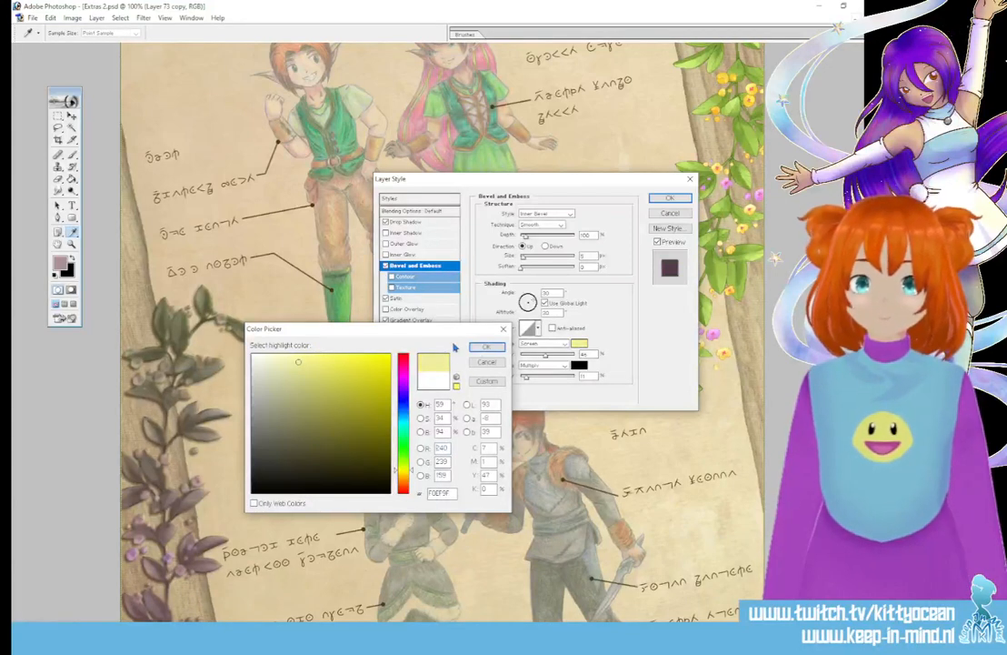
pyautogui.press('Return')
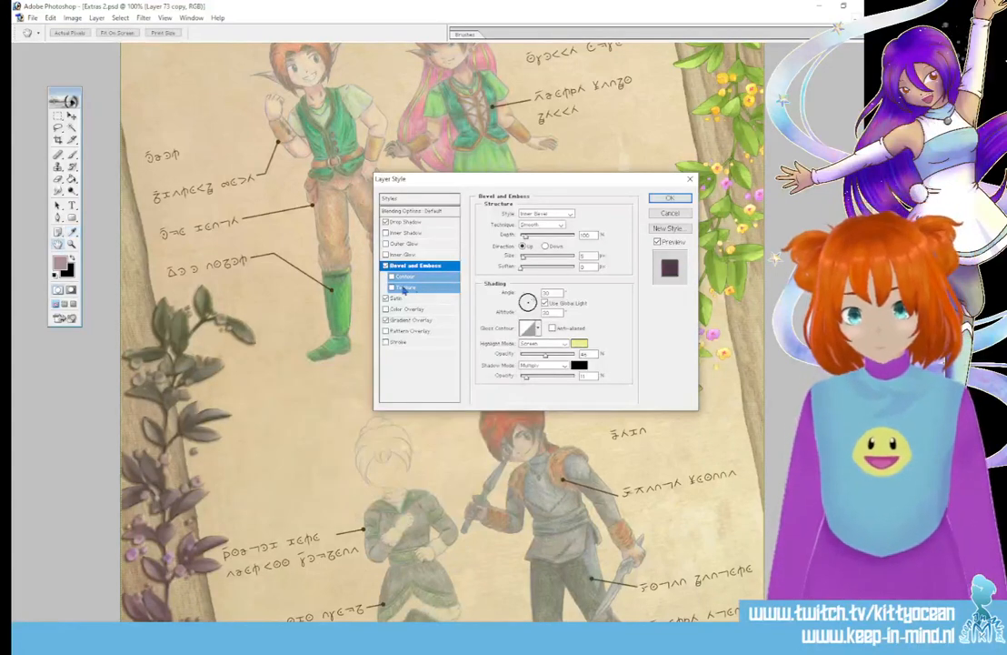
# Step: Add a Pattern Overlay to the vine copy using a fine dark grey texture at about 10% opacity
pyautogui.click(400, 330)
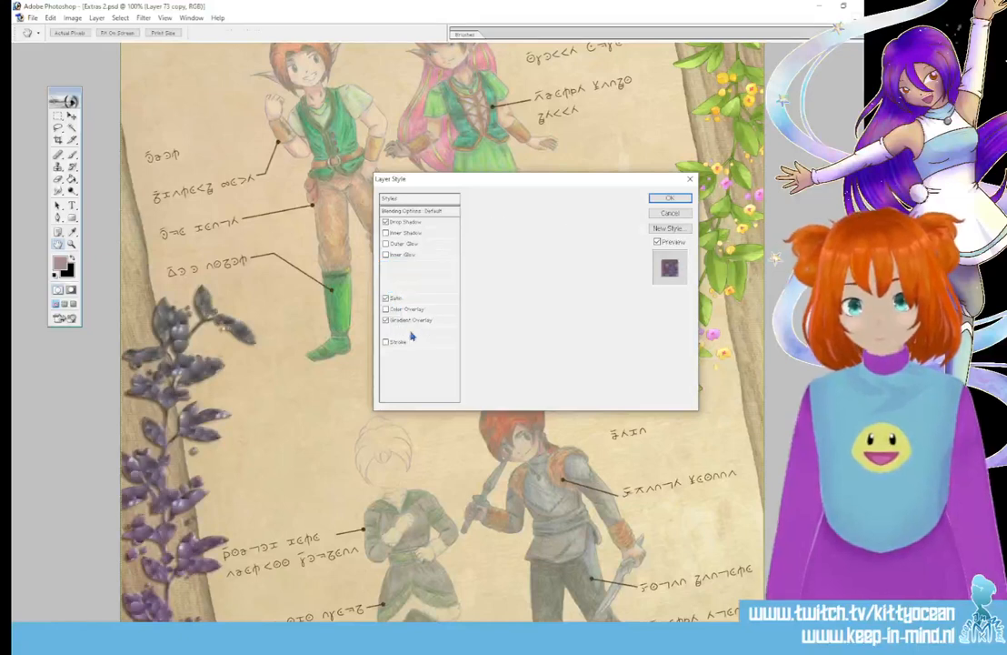
pyautogui.click(548, 246)
pyautogui.click(524, 365)
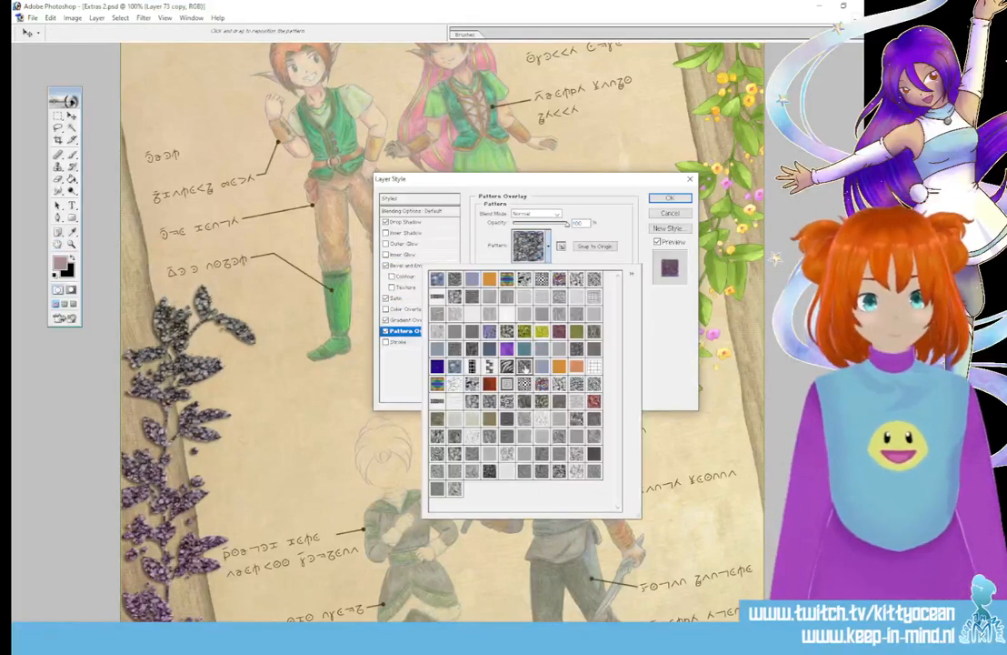
pyautogui.click(593, 349)
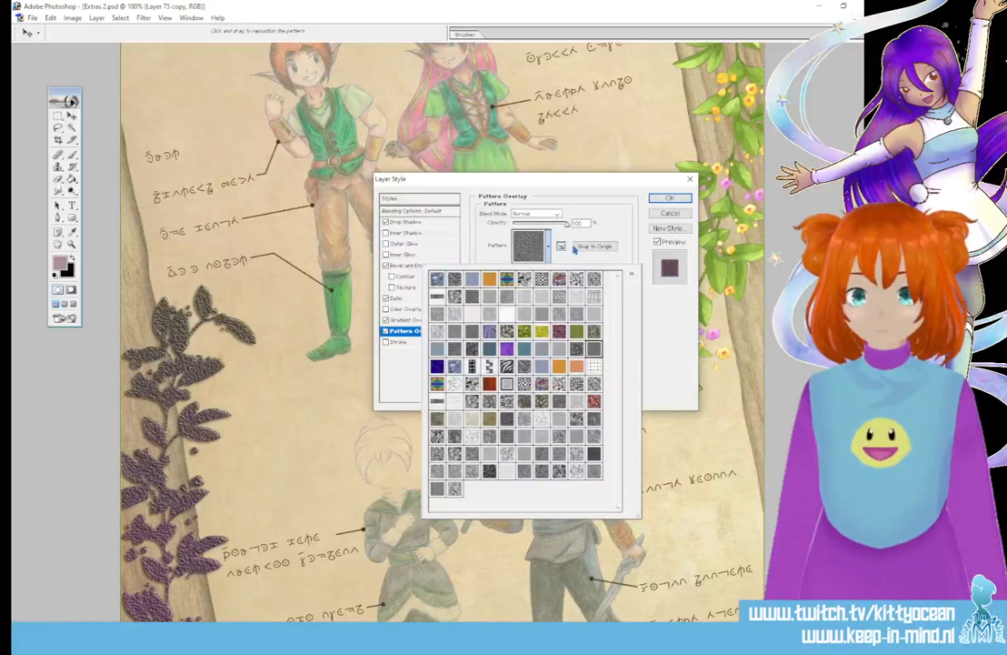
pyautogui.moveTo(530, 223); pyautogui.dragTo(518, 224)
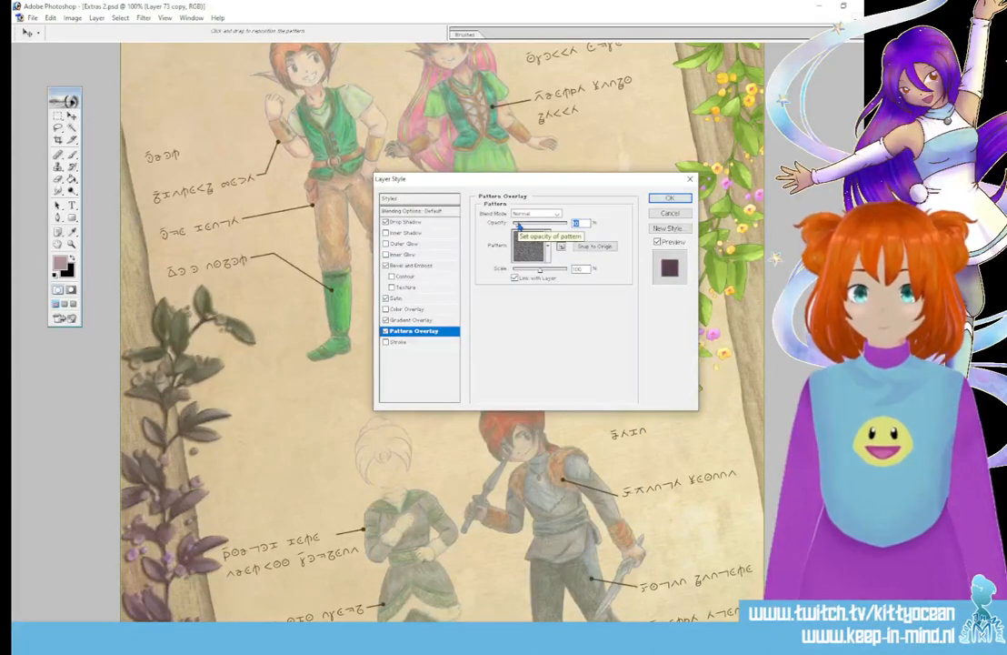
pyautogui.click(670, 197)
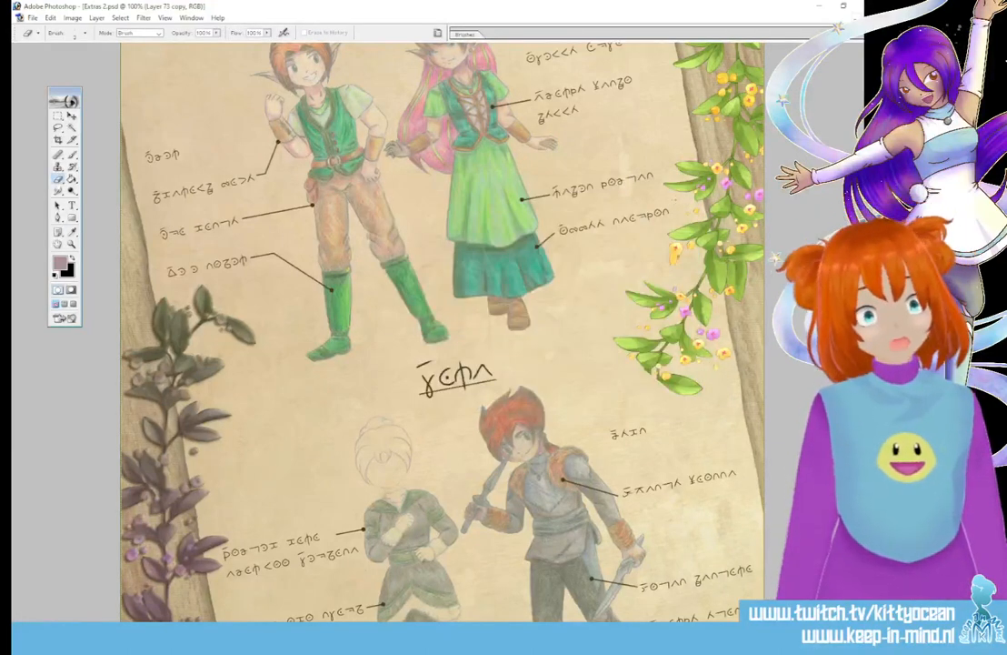
pyautogui.hotkey('ctrl', '-')
pyautogui.hotkey('ctrl', '-')
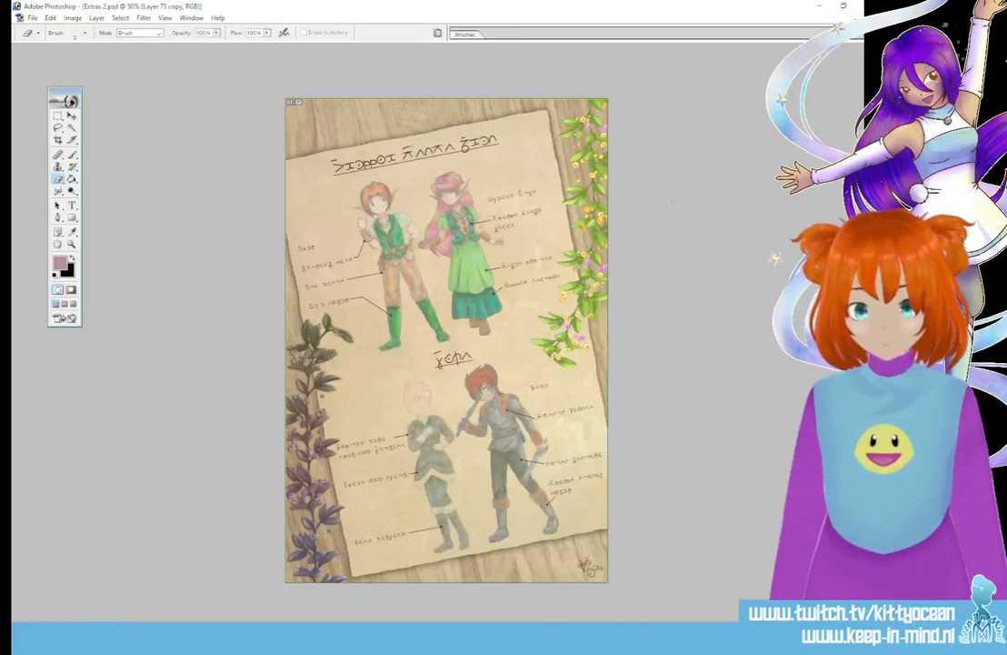
# Step: Set the vine copy's drop shadow to 4 px distance, 4% spread, 10 px size and about 60% opacity
pyautogui.hotkey('ctrl', '+')
pyautogui.hotkey('ctrl', '+')
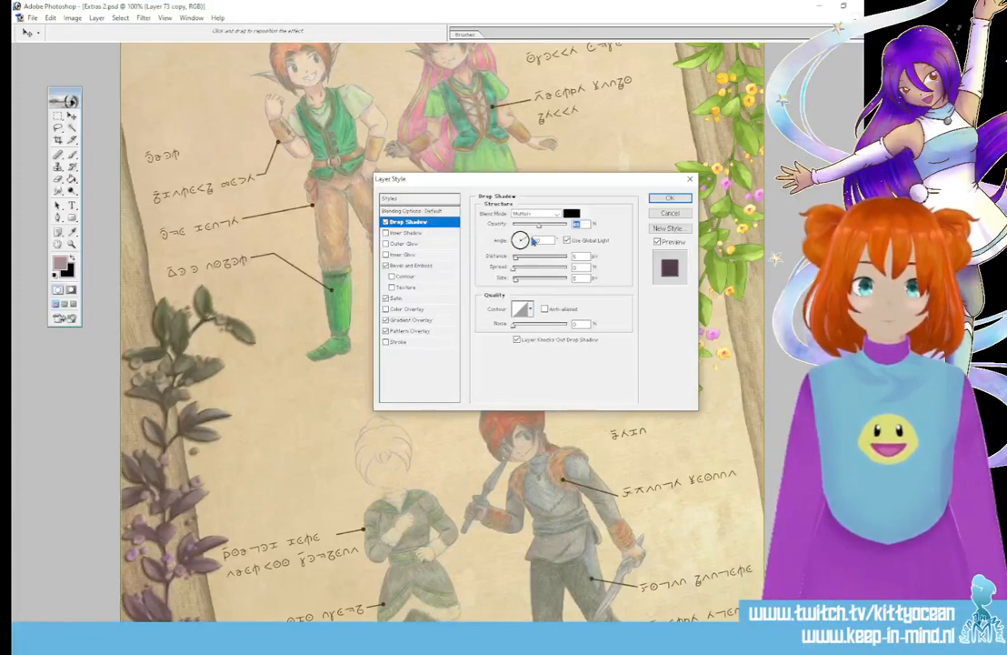
pyautogui.moveTo(515, 259); pyautogui.dragTo(514, 260)
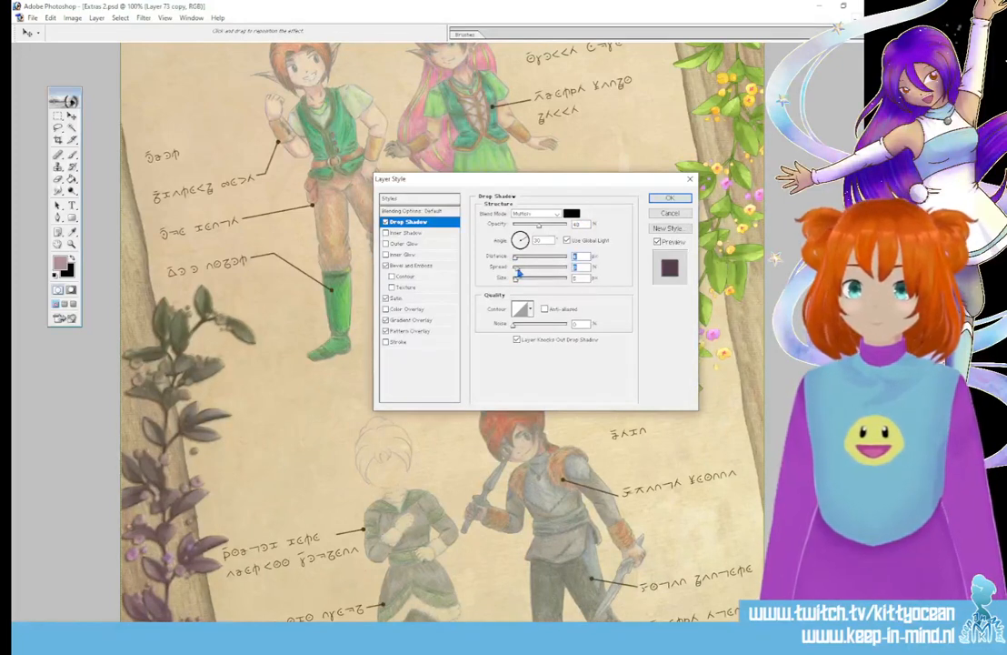
pyautogui.moveTo(515, 268)
pyautogui.mouseDown()
pyautogui.moveTo(536, 281)
pyautogui.moveTo(539, 272)
pyautogui.moveTo(501, 273)
pyautogui.moveTo(514, 270)
pyautogui.mouseUp()
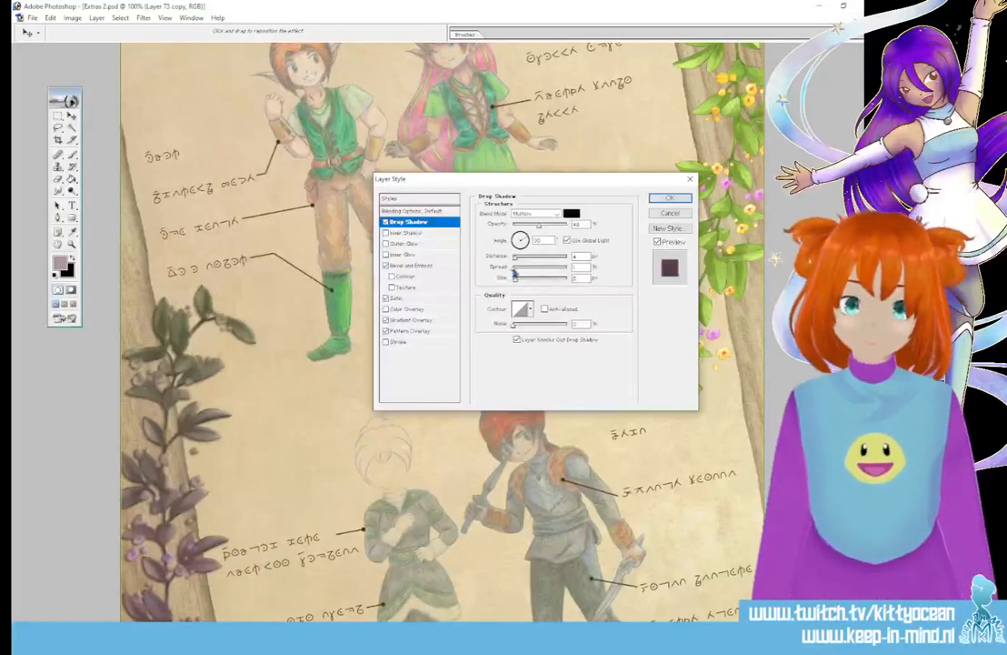
pyautogui.click(516, 272)
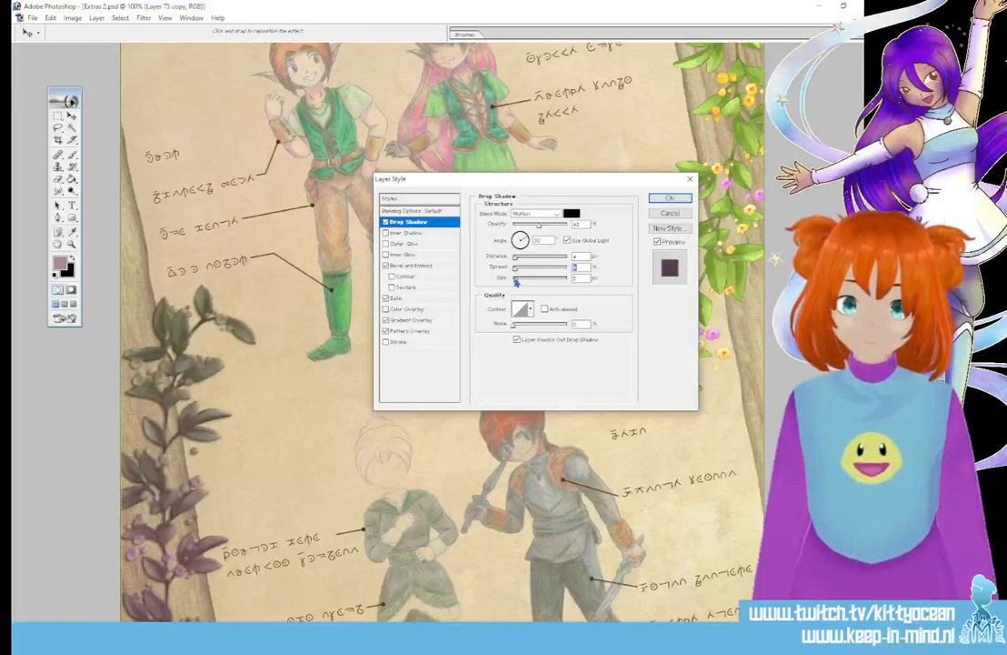
pyautogui.click(518, 279)
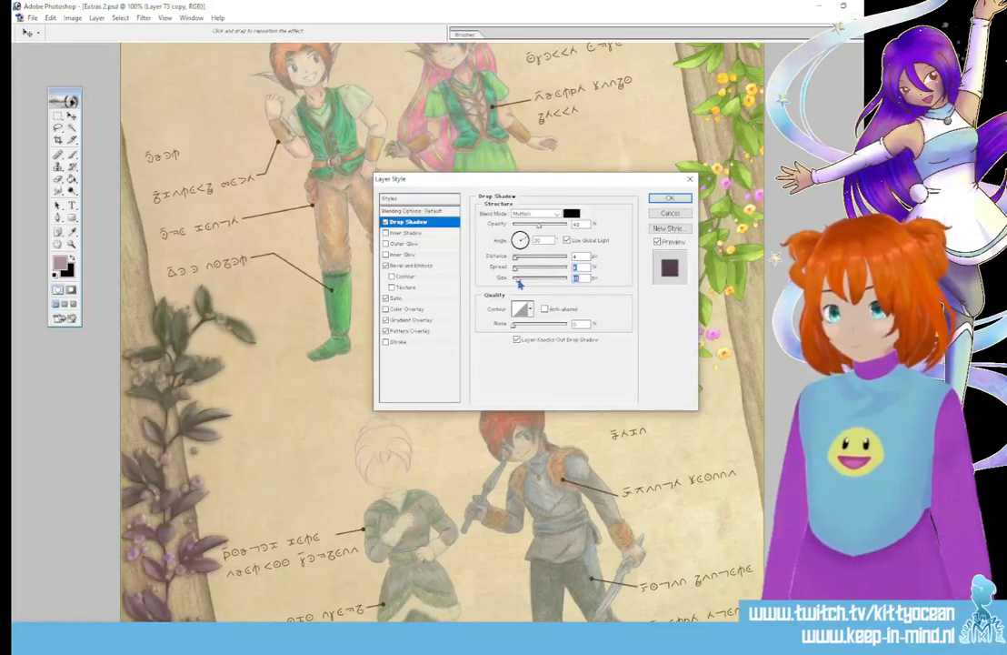
pyautogui.click(545, 228)
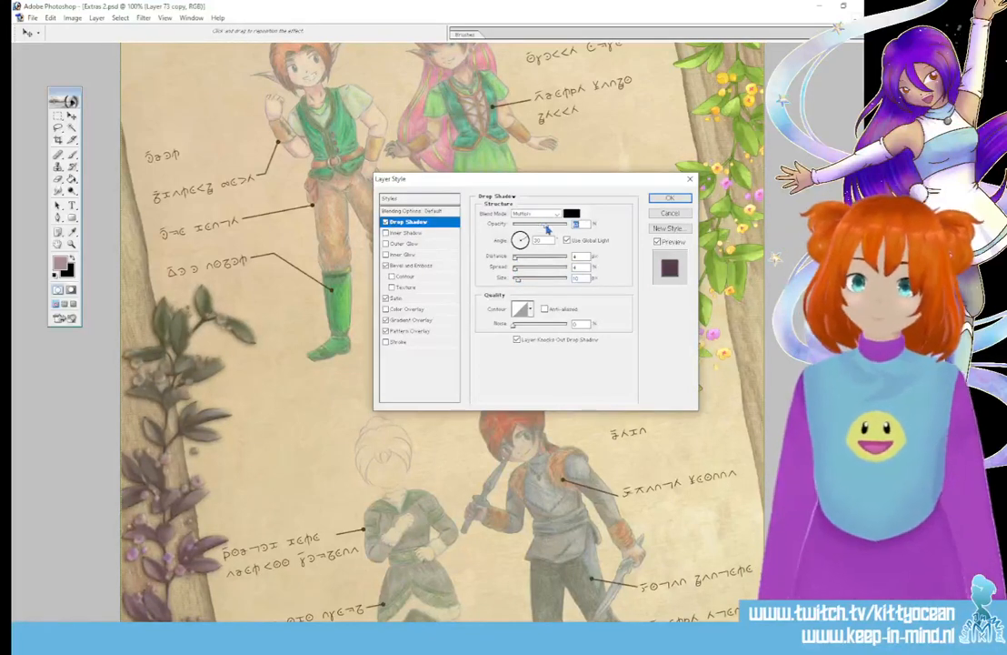
pyautogui.click(670, 198)
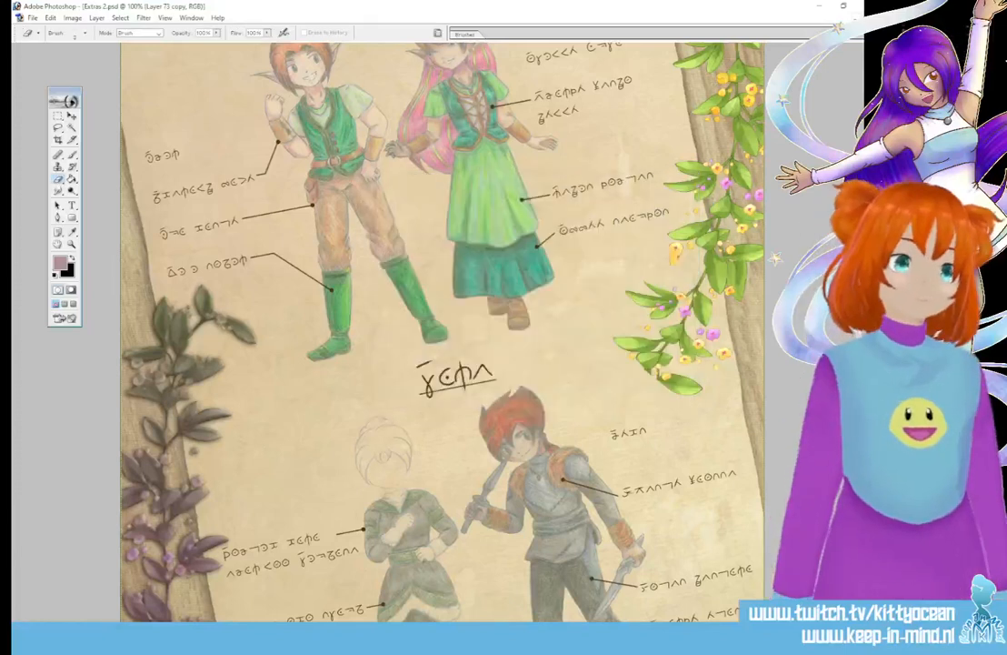
# Step: Rotate the dark vine copy 9 degrees clockwise and shift it slightly down along the sheet's lower left edge
pyautogui.hotkey('ctrl', '-')
pyautogui.hotkey('ctrl', '-')
pyautogui.hotkey('ctrl', '-')
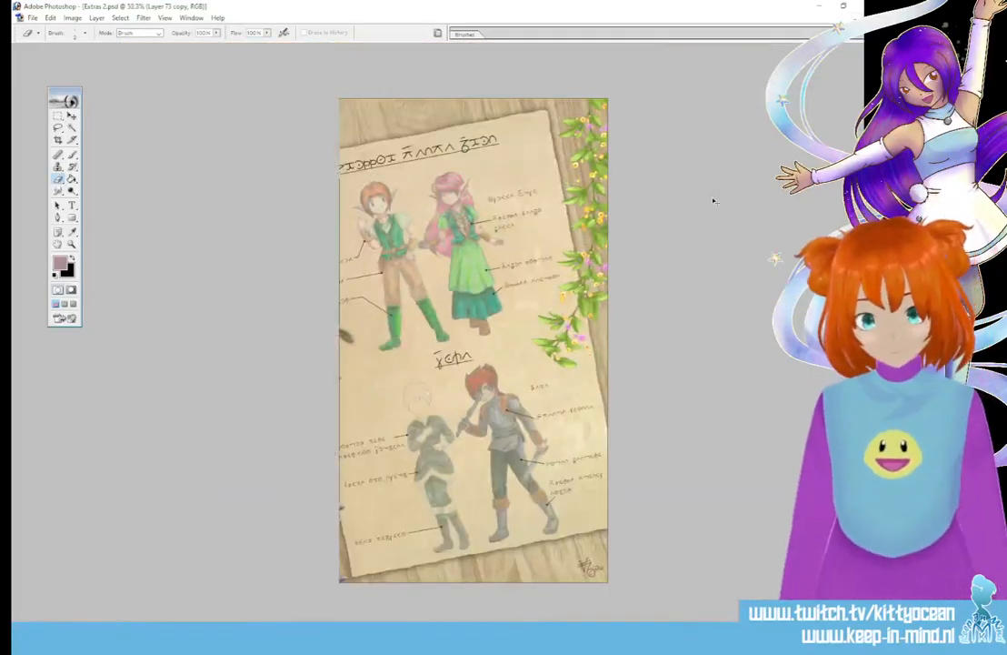
pyautogui.hotkey('ctrl', '+')
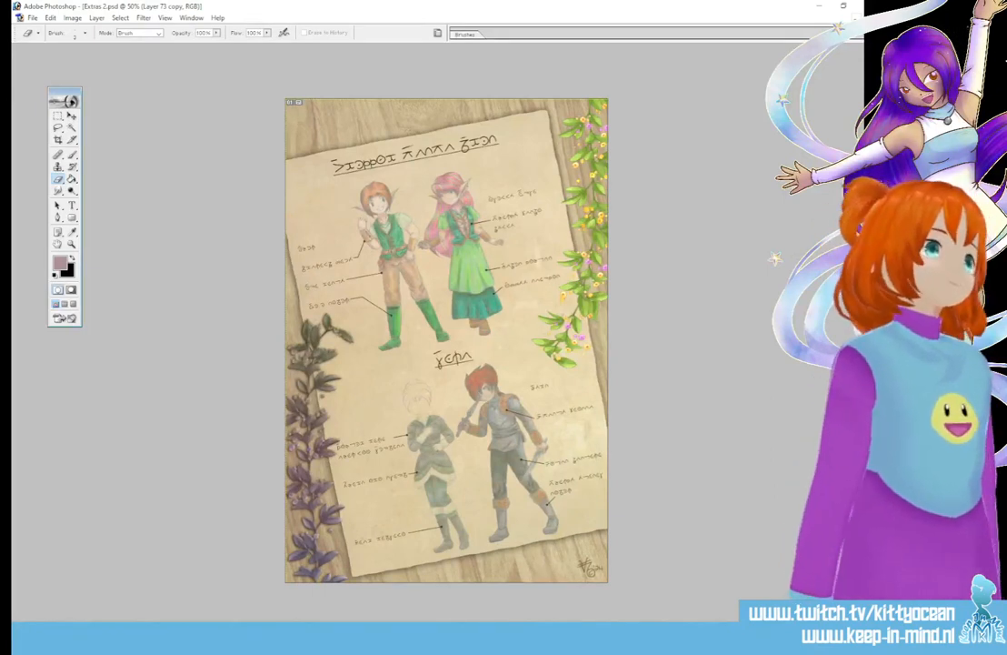
pyautogui.click(71, 116)
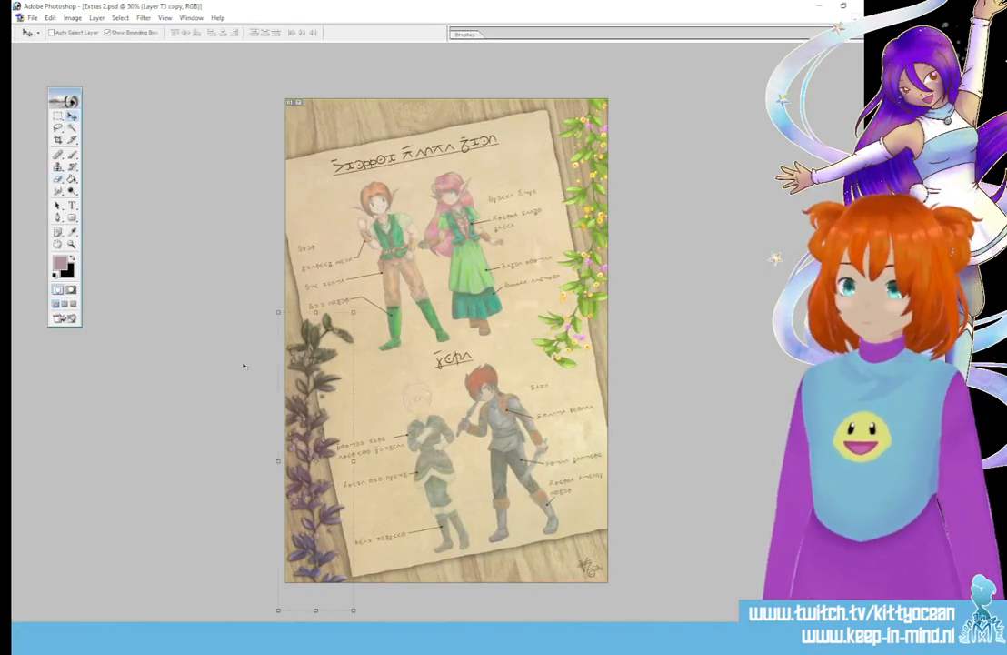
pyautogui.moveTo(363, 306); pyautogui.dragTo(385, 316)
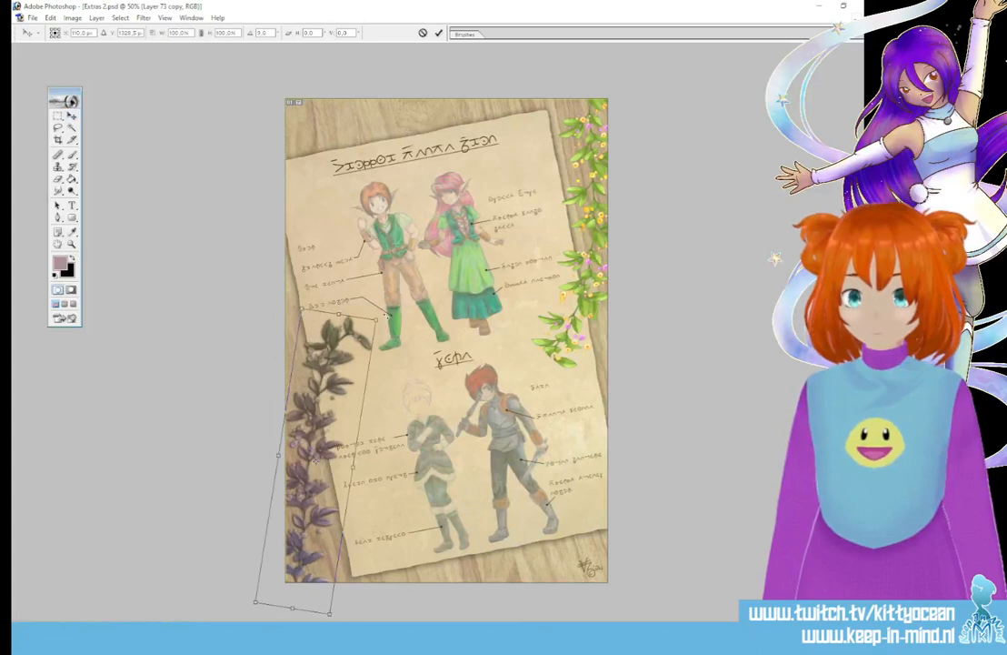
pyautogui.moveTo(312, 389); pyautogui.dragTo(308, 404)
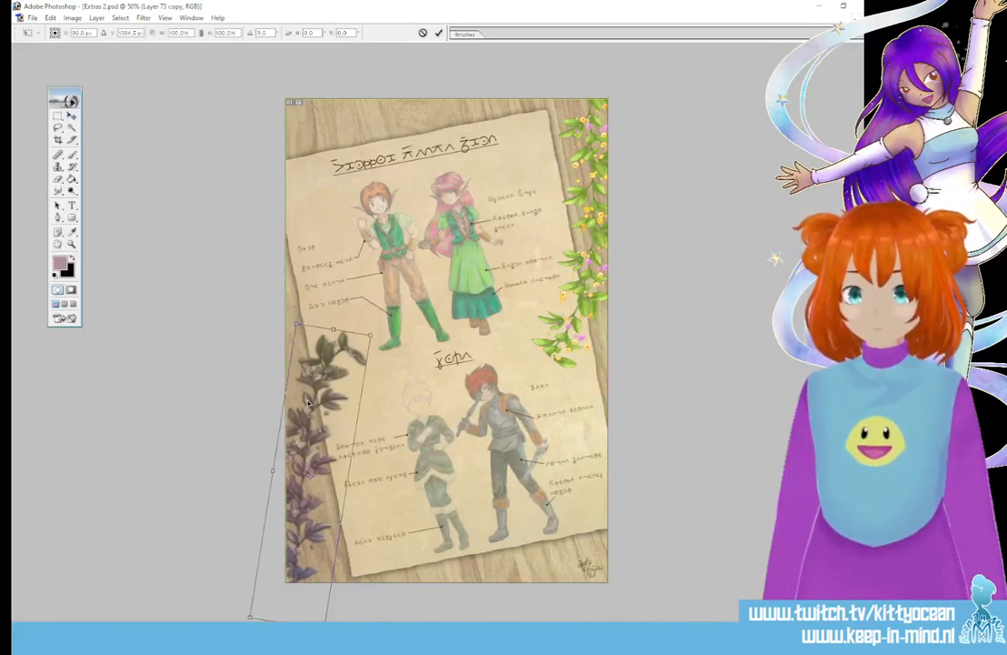
pyautogui.press('Return')
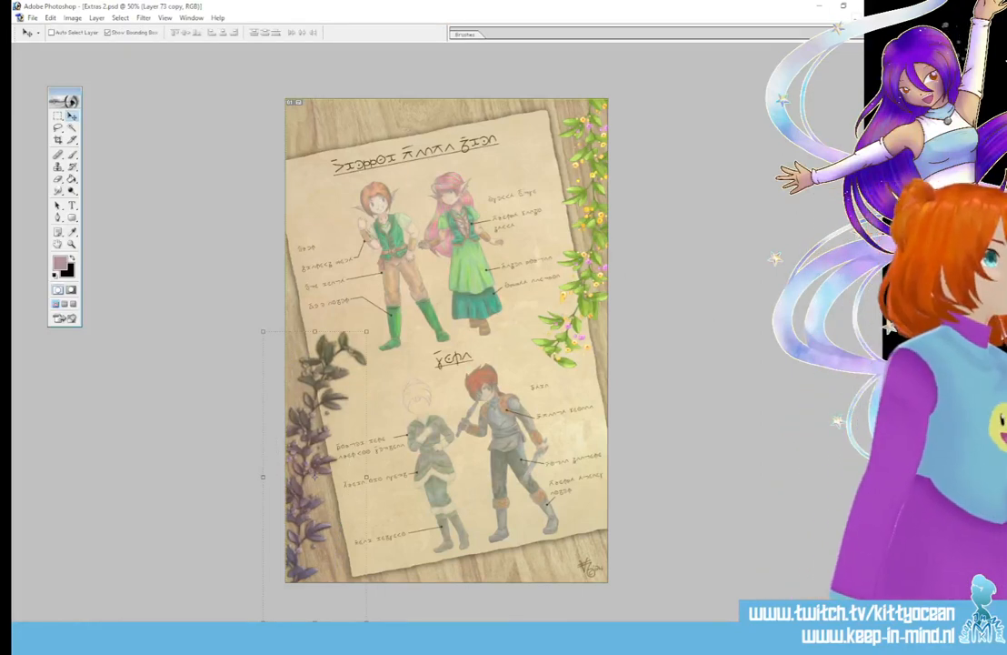
# Step: Erase the stray yellow paint beneath the yellow flower on the bright vine layer, Layer 74
pyautogui.hotkey('alt', ']')
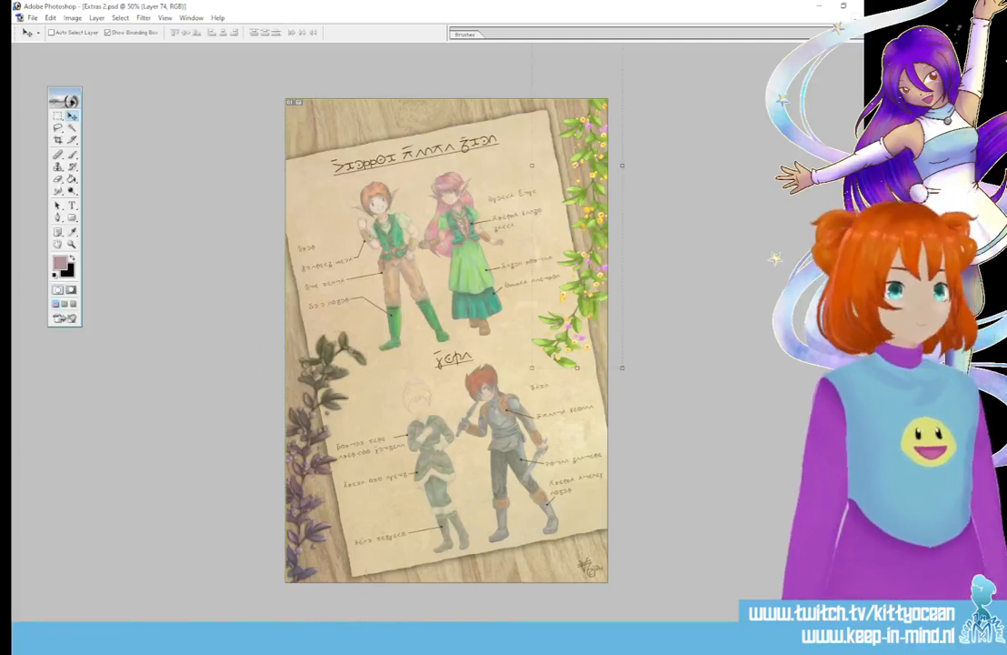
pyautogui.hotkey('ctrl', '+')
pyautogui.hotkey('ctrl', '+')
pyautogui.hotkey('ctrl', '+')
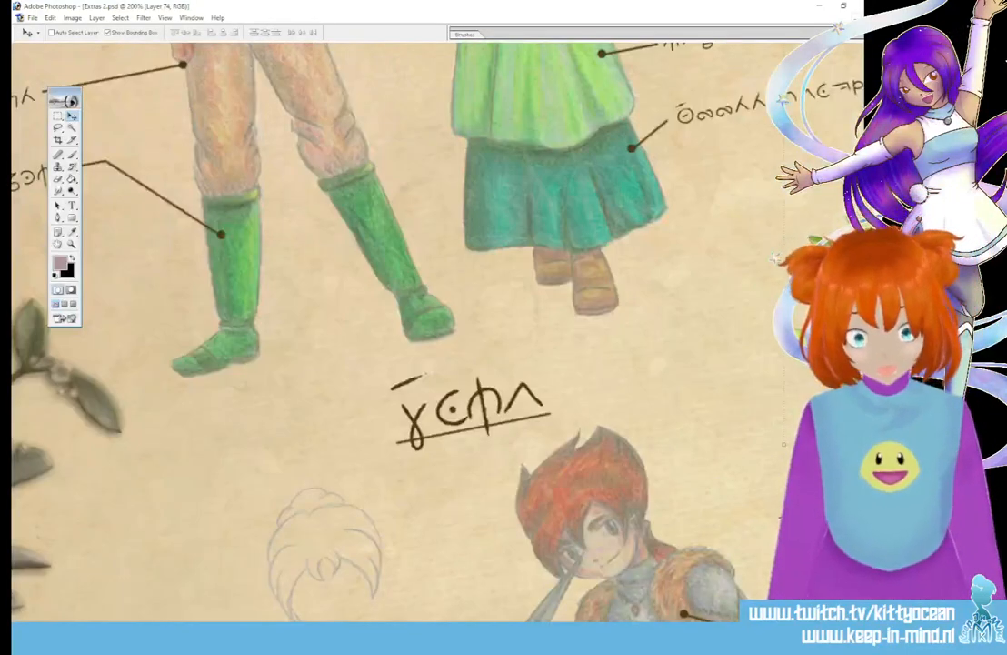
pyautogui.hscroll(2, 755, 481)
pyautogui.hscroll(-2, 755, 482)
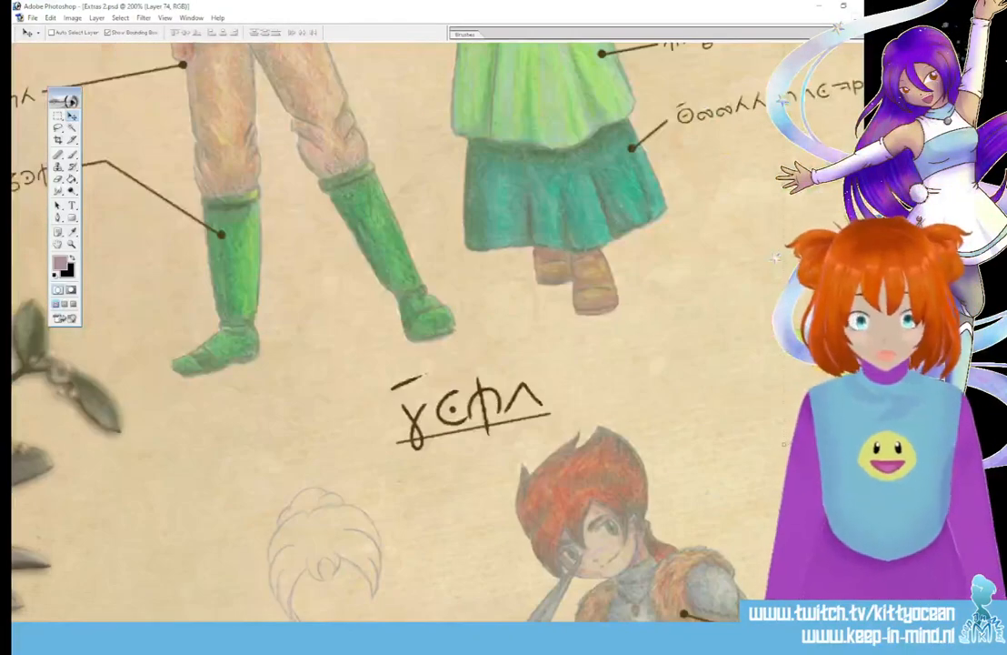
pyautogui.hscroll(4, 436, 328)
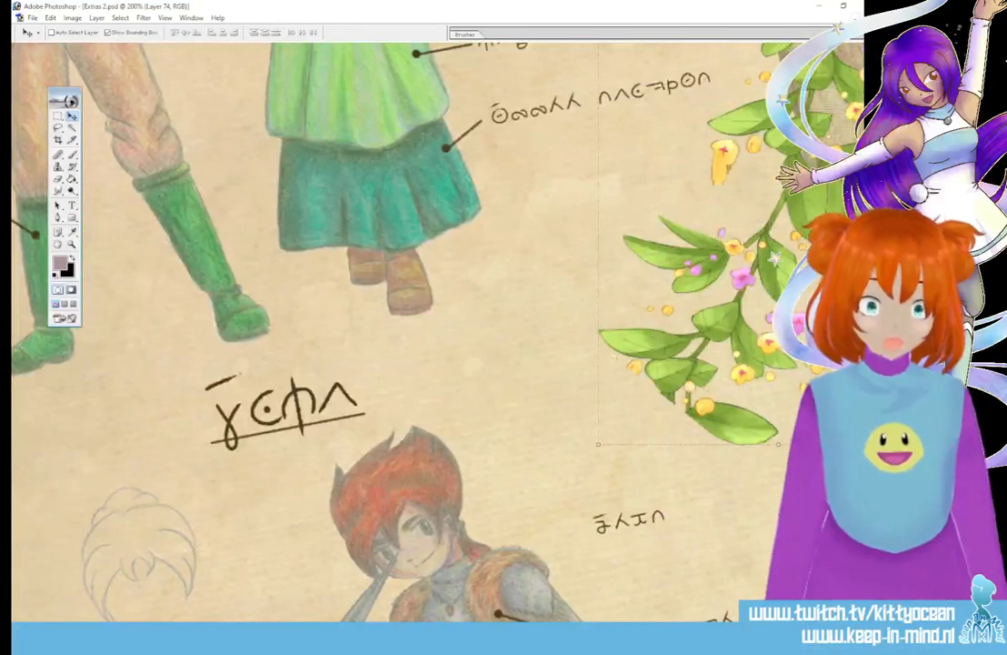
pyautogui.press('b')
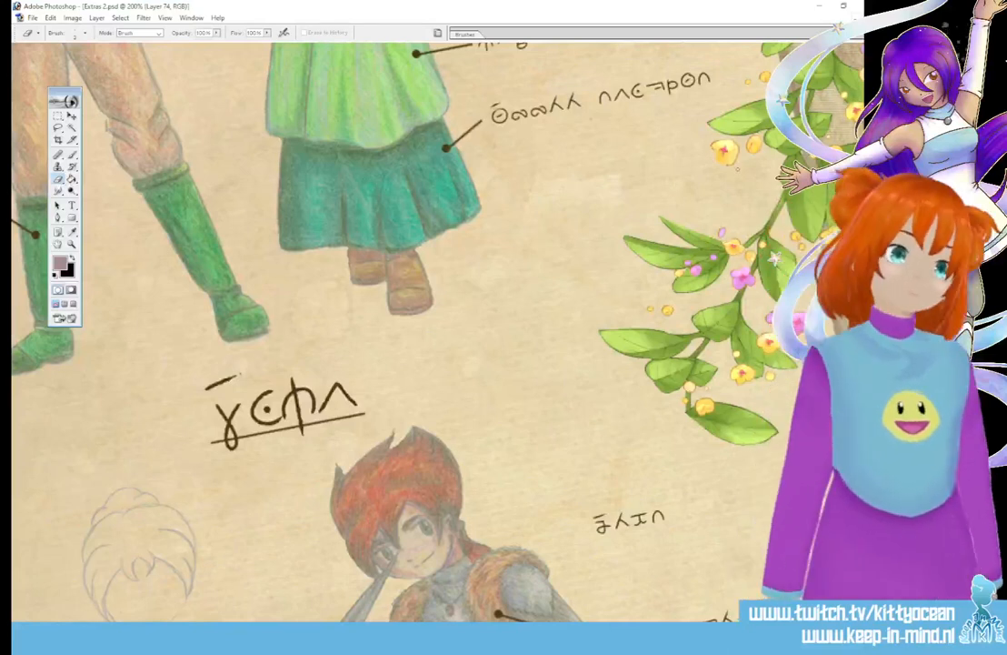
# Step: Duplicate the bright vine layer and repeat the last Gaussian Blur on the copy
pyautogui.hotkey('ctrl', '0')
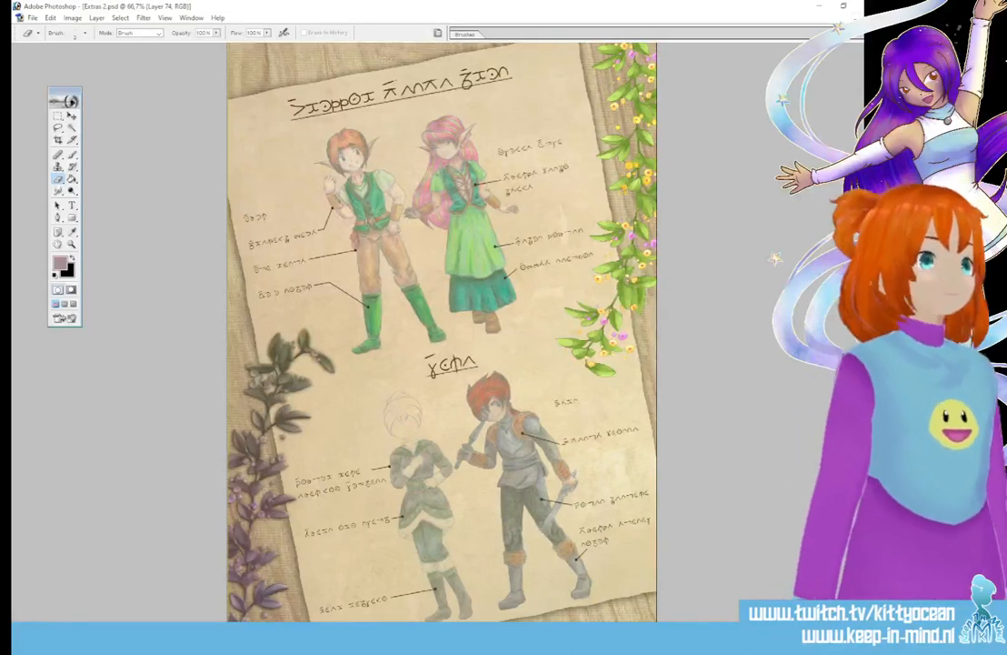
pyautogui.hotkey('ctrl', 'alt', 'j')
pyautogui.click(353, 207)
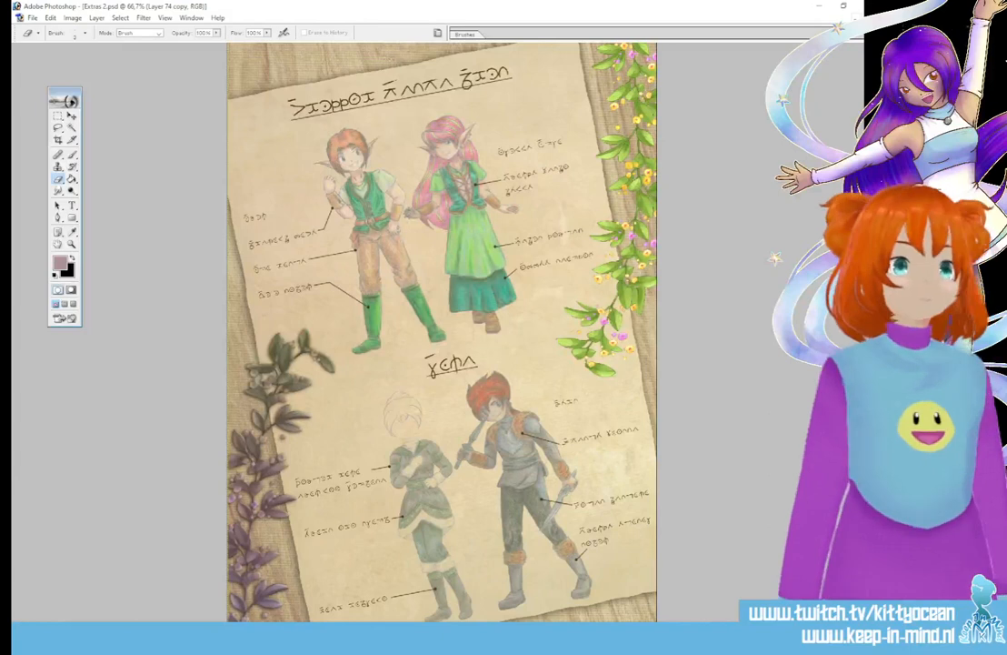
pyautogui.click(144, 17)
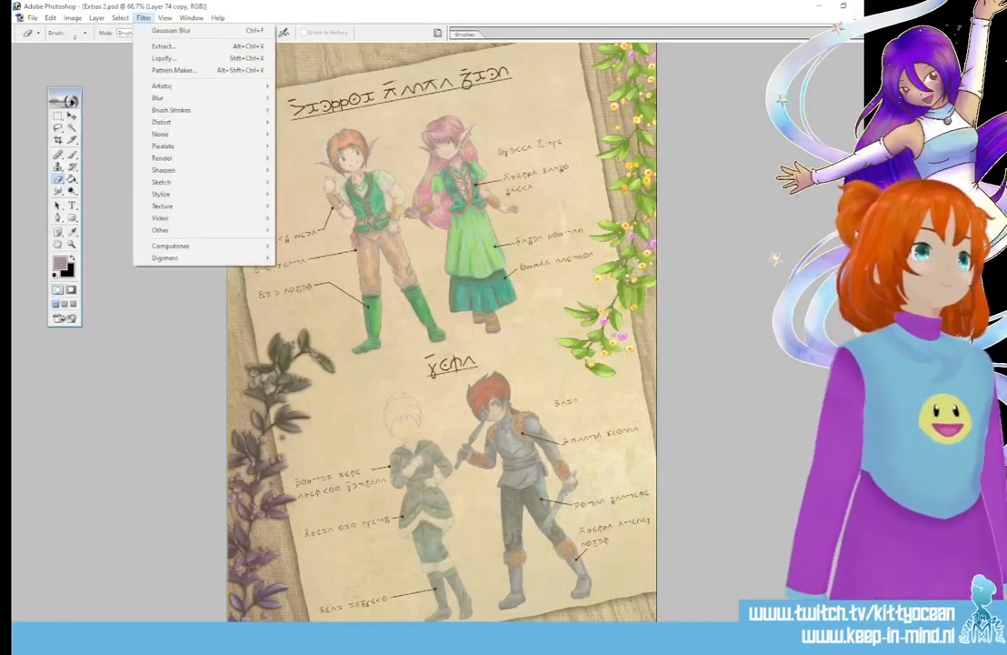
pyautogui.press('Escape')
pyautogui.click(165, 17)
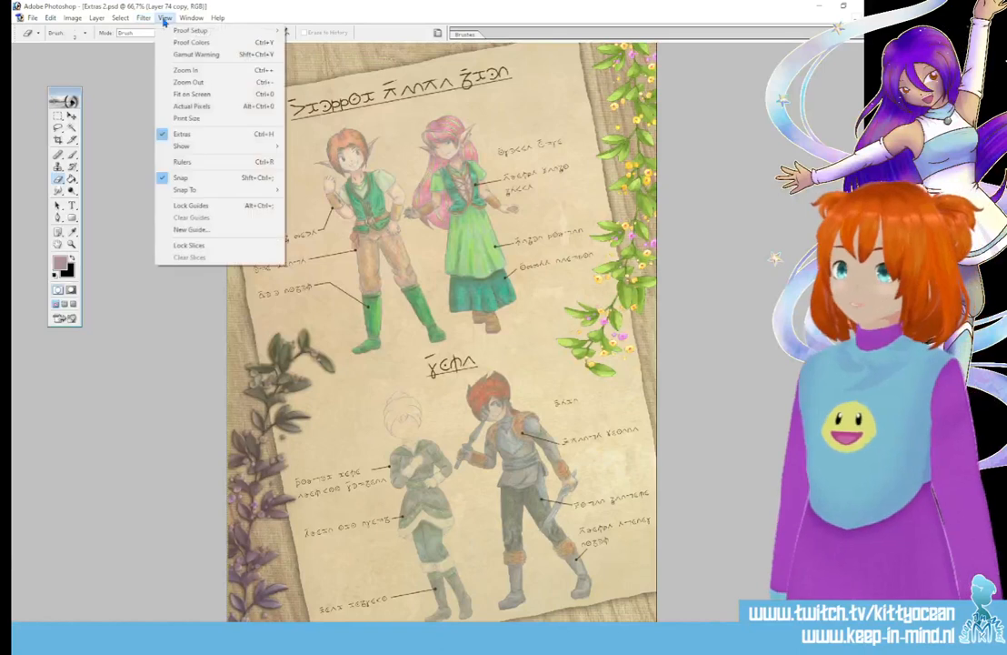
pyautogui.moveTo(144, 17)
pyautogui.click(167, 33)
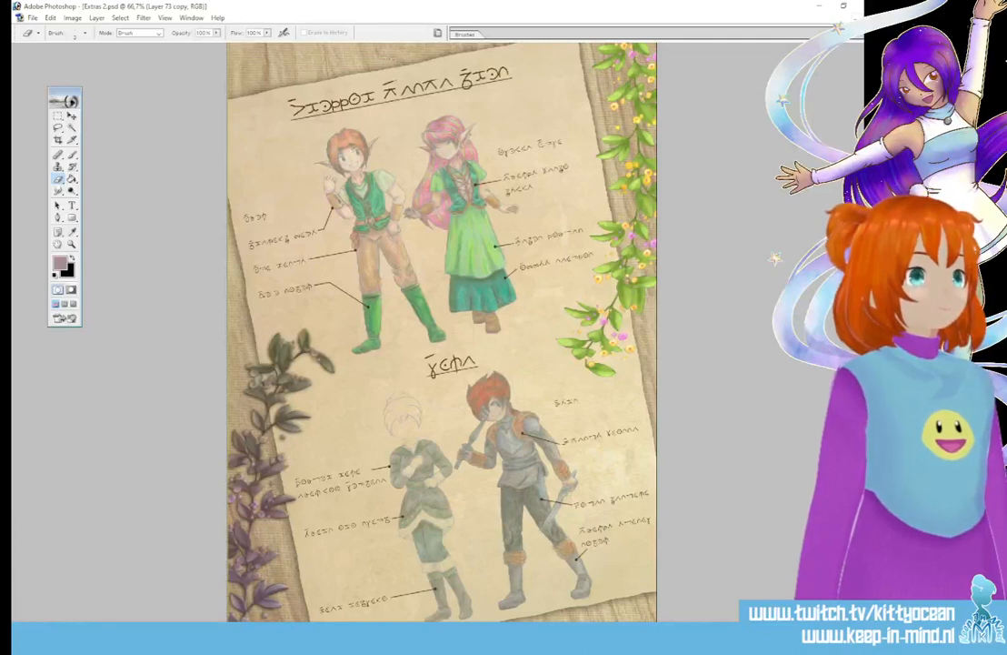
# Step: Apply the left dark vine's layer style to the bright vine's copy and move it slightly down and right
pyautogui.hotkey('ctrl', 'z')
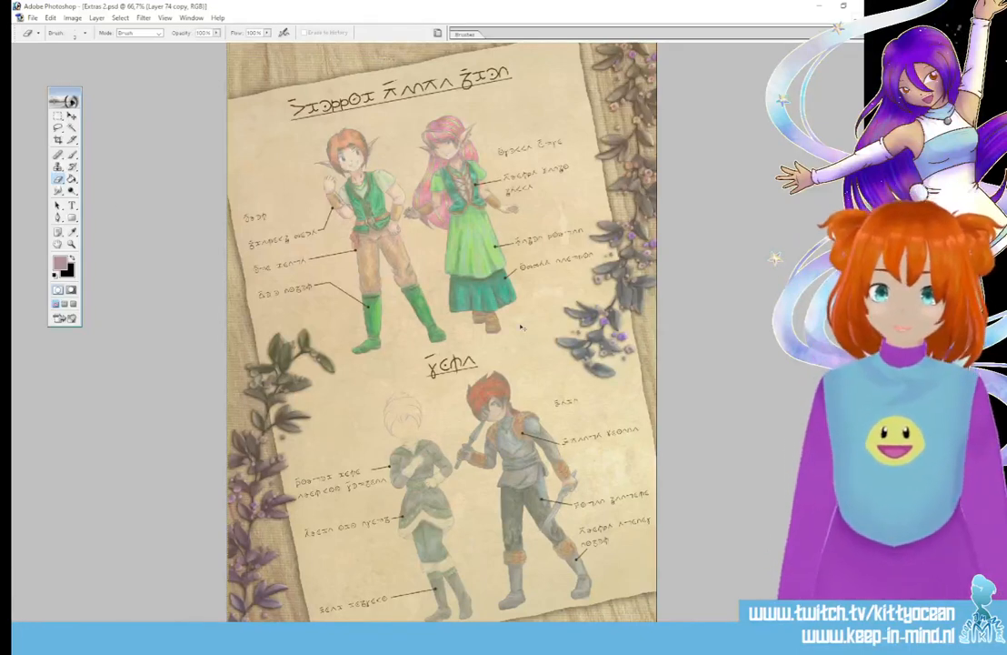
pyautogui.hotkey('ctrl', '-')
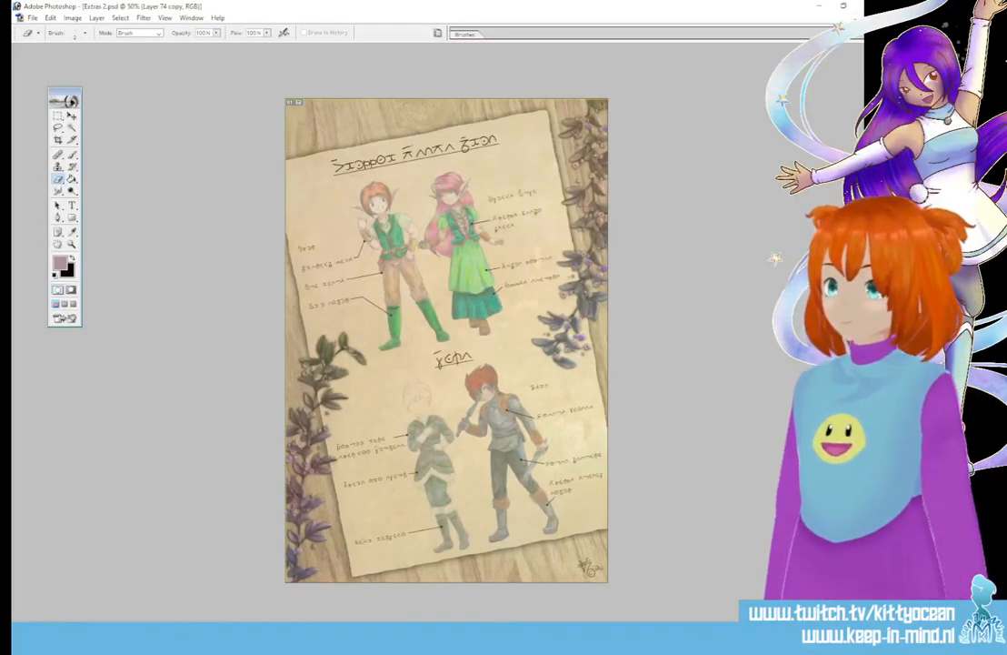
pyautogui.click(71, 116)
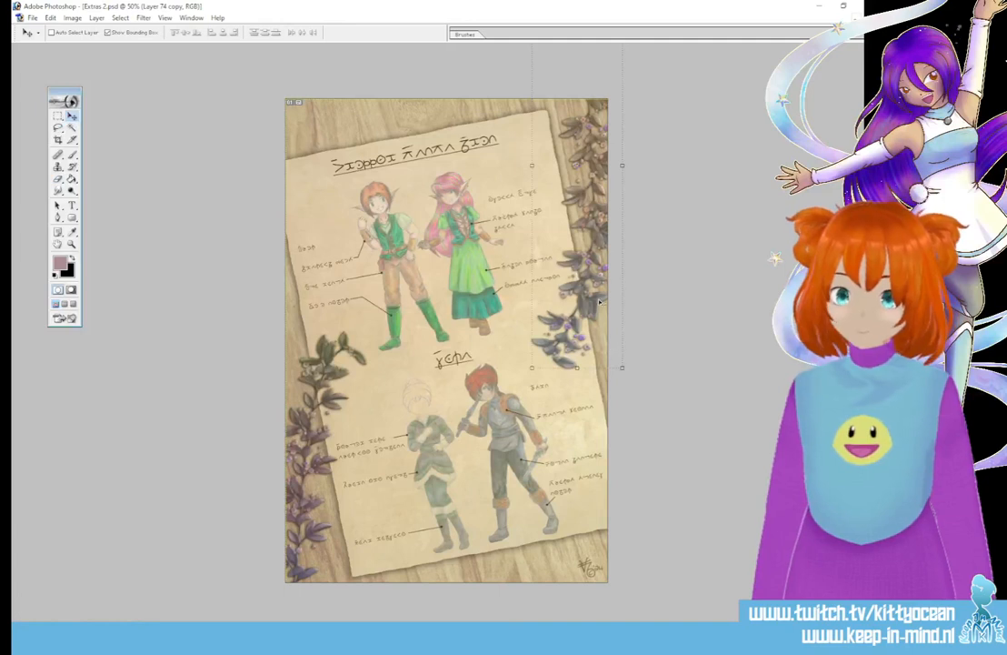
pyautogui.moveTo(600, 302); pyautogui.dragTo(609, 312)
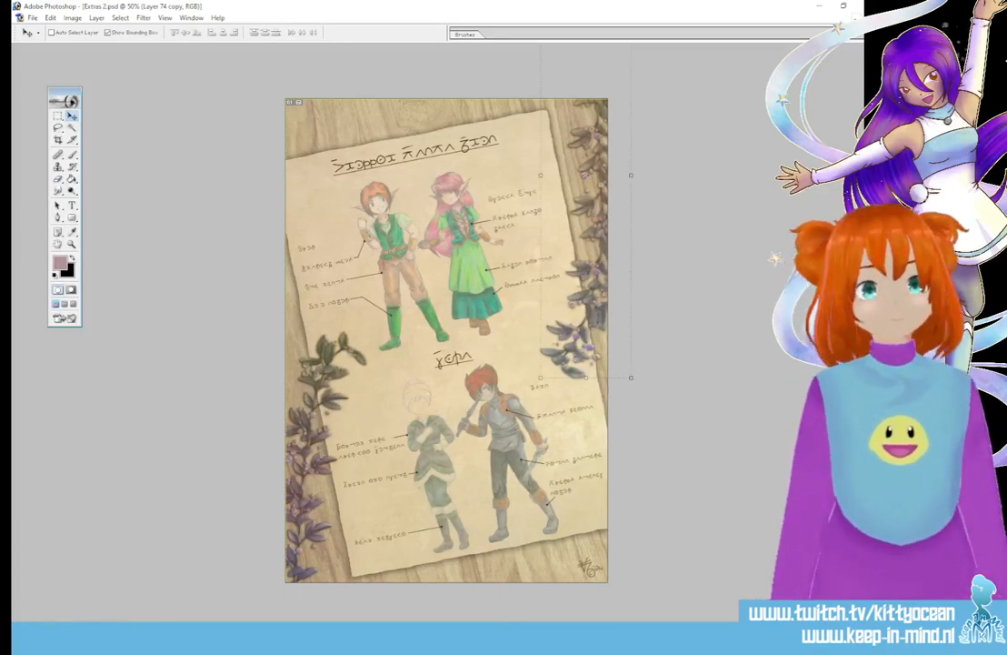
# Step: Duplicate the darkened right vine as Layer 74 copy 2 and move the duplicate up to the sheet's upper right corner
pyautogui.hotkey('ctrl', 'alt', 'j')
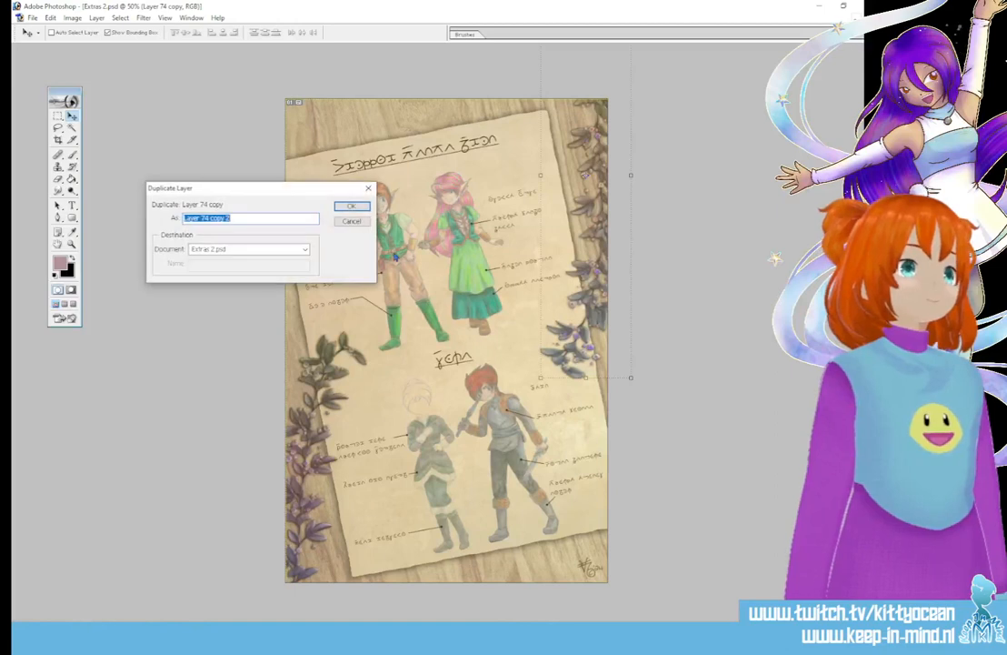
pyautogui.click(350, 207)
pyautogui.moveTo(581, 336); pyautogui.dragTo(572, 113)
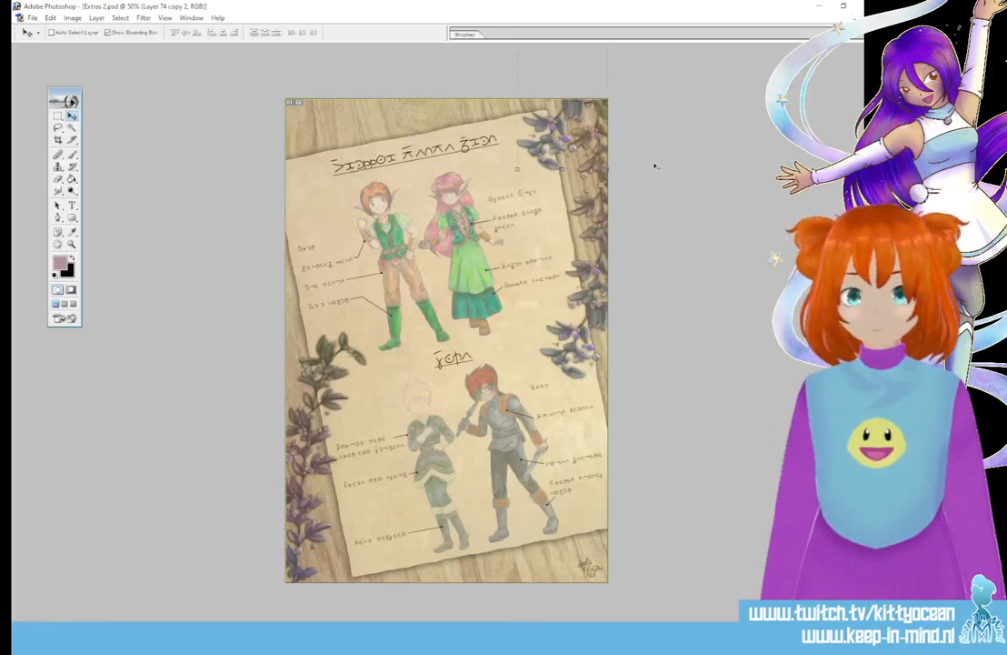
# Step: Rotate the duplicated vine at the sheet's upper right corner by about 13.2° and shift it to fit the corner
pyautogui.hotkey('ctrl', '-')
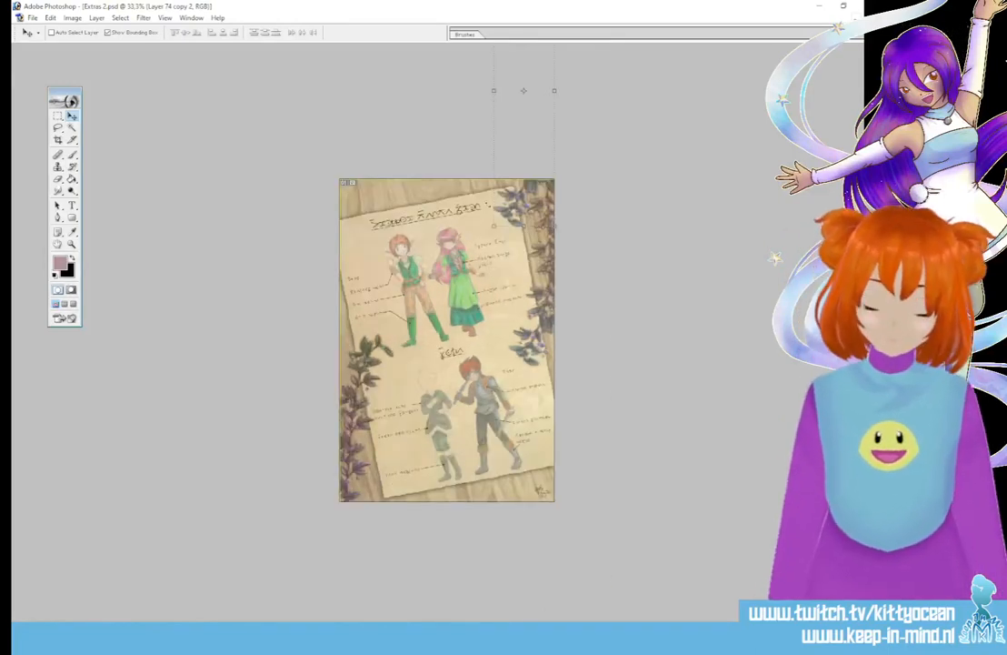
pyautogui.moveTo(564, 200); pyautogui.dragTo(562, 160)
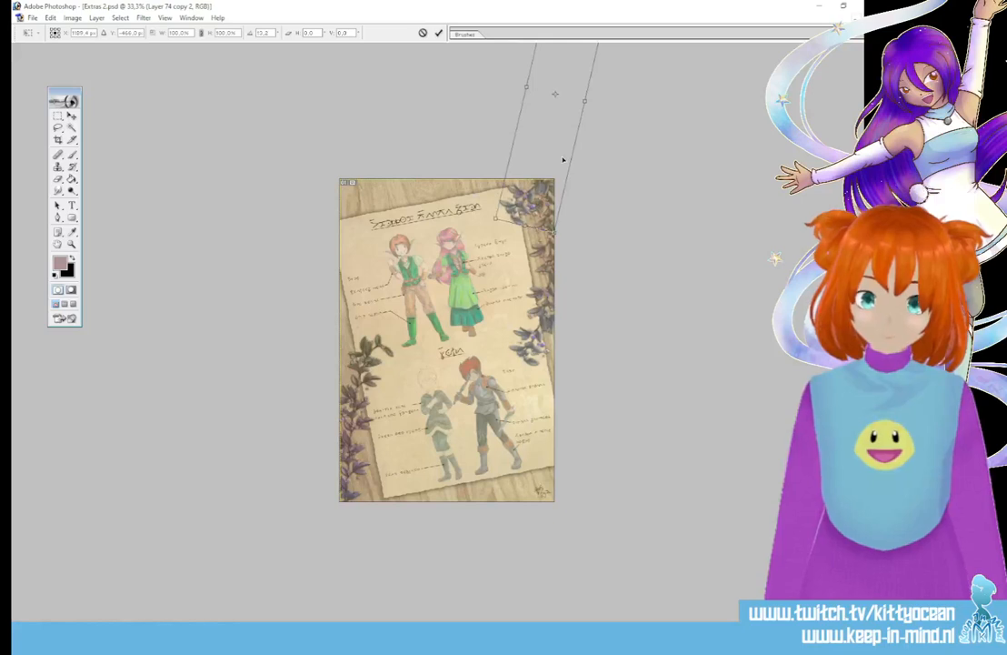
pyautogui.click(438, 33)
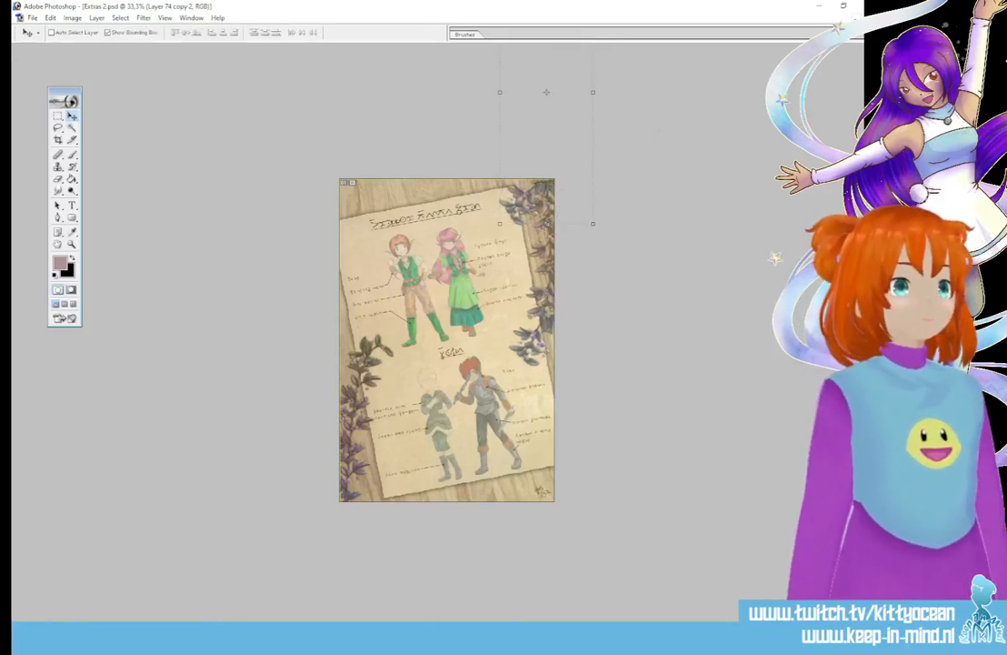
# Step: Paint a twig beside the upper right vine's outer leaves with a 5 px brush in muted green (82A48C)
pyautogui.hotkey('ctrl', '+')
pyautogui.hotkey('ctrl', '+')
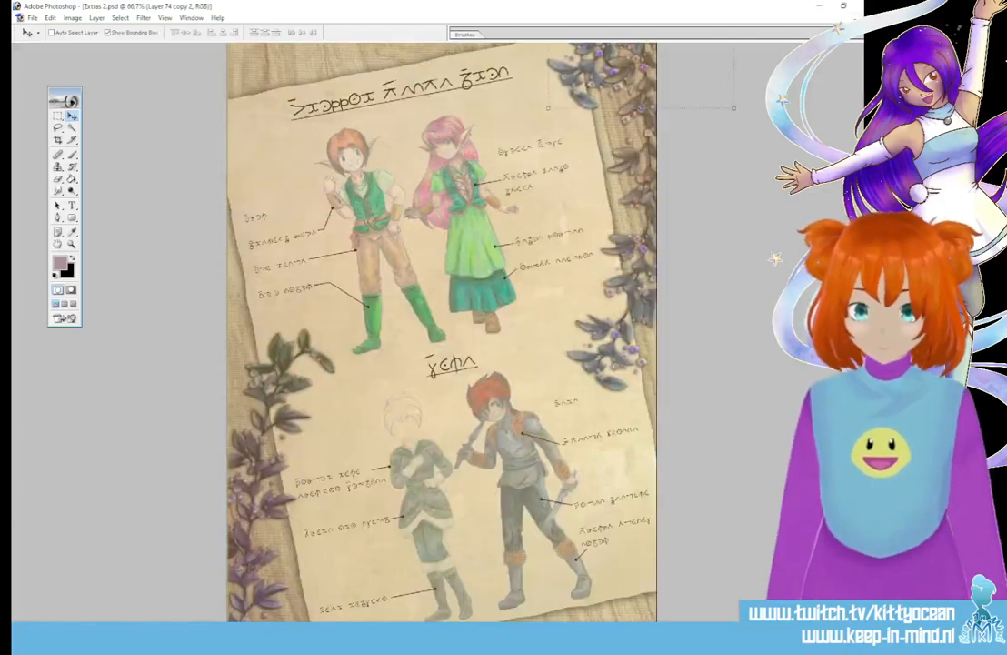
pyautogui.scroll(2, 441, 331)
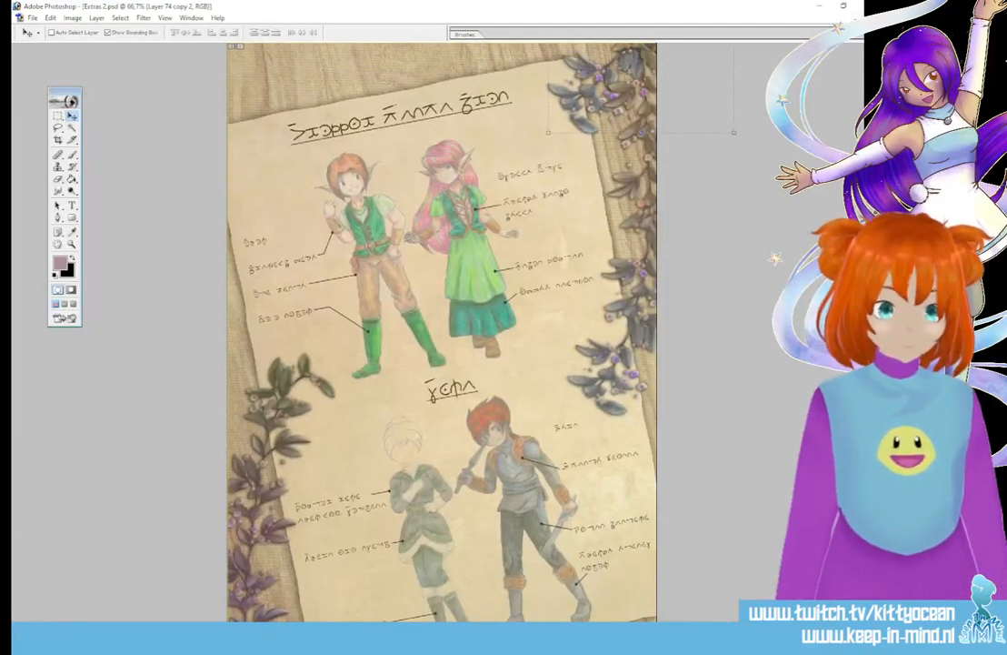
pyautogui.hotkey('ctrl', '+')
pyautogui.hotkey('ctrl', '+')
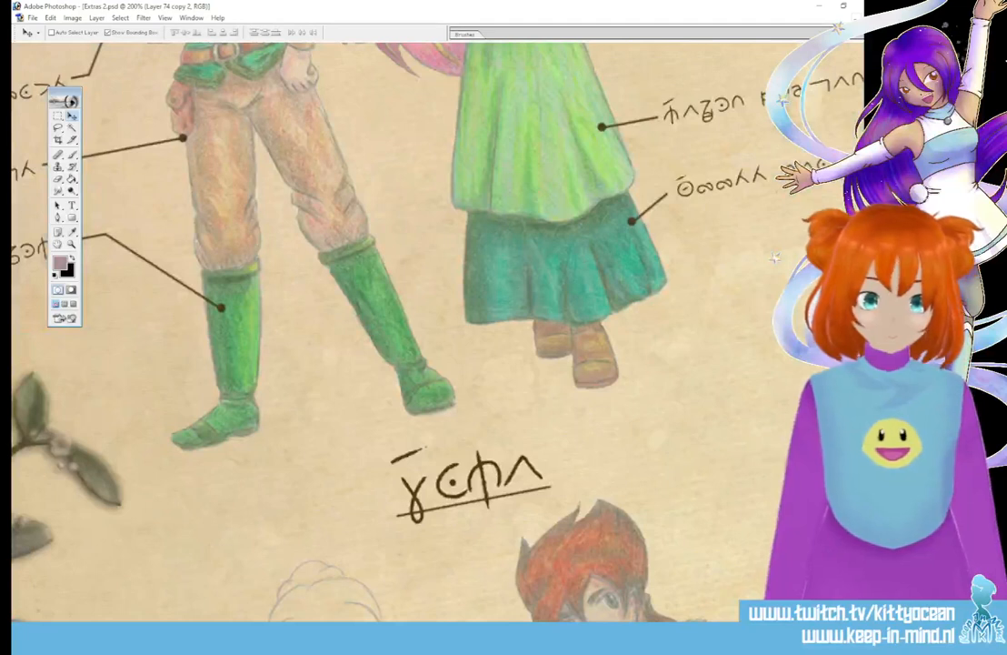
pyautogui.scroll(10, 440, 332)
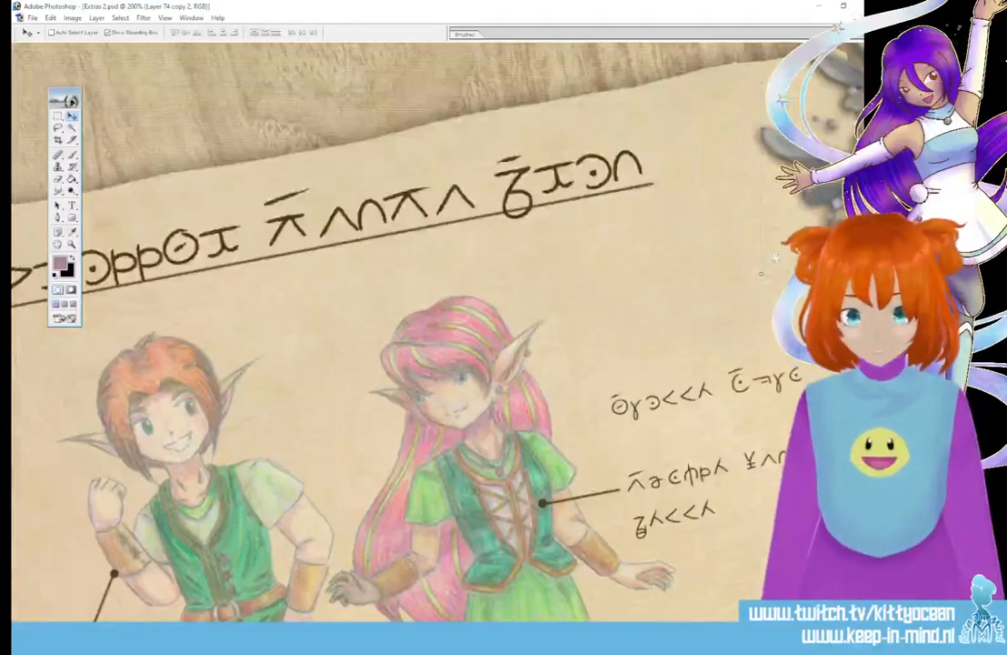
pyautogui.moveTo(761, 273); pyautogui.dragTo(548, 273)
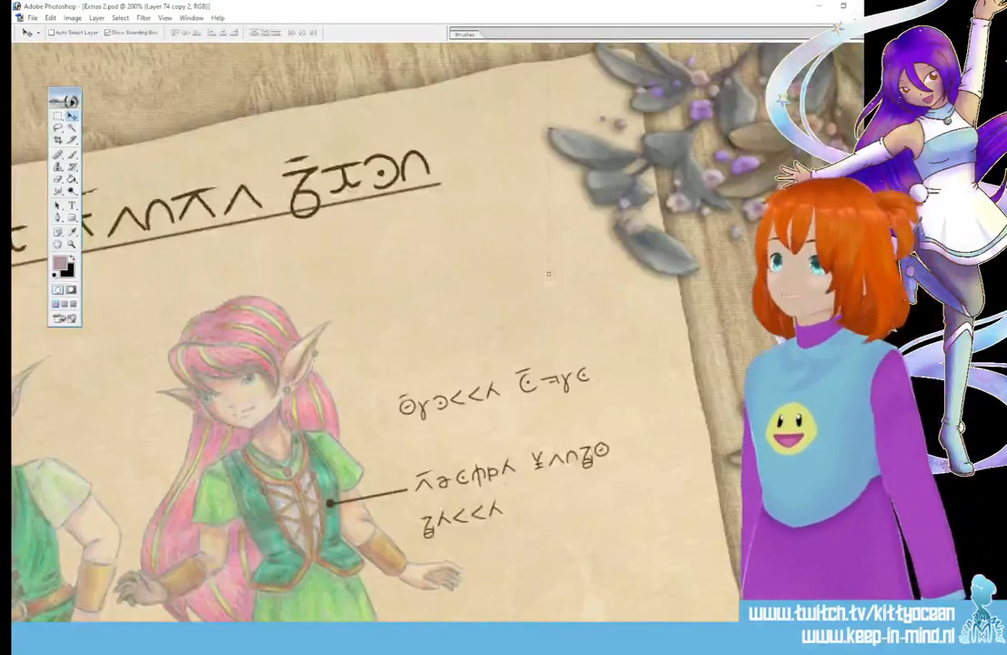
pyautogui.press('b')
pyautogui.click(469, 34)
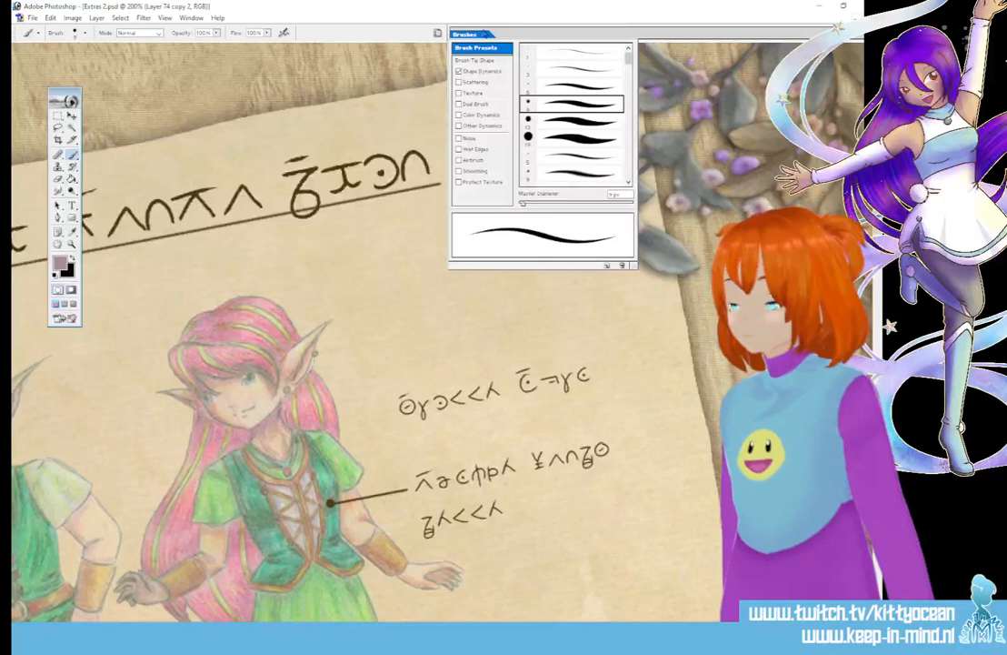
pyautogui.click(538, 87)
pyautogui.click(63, 266)
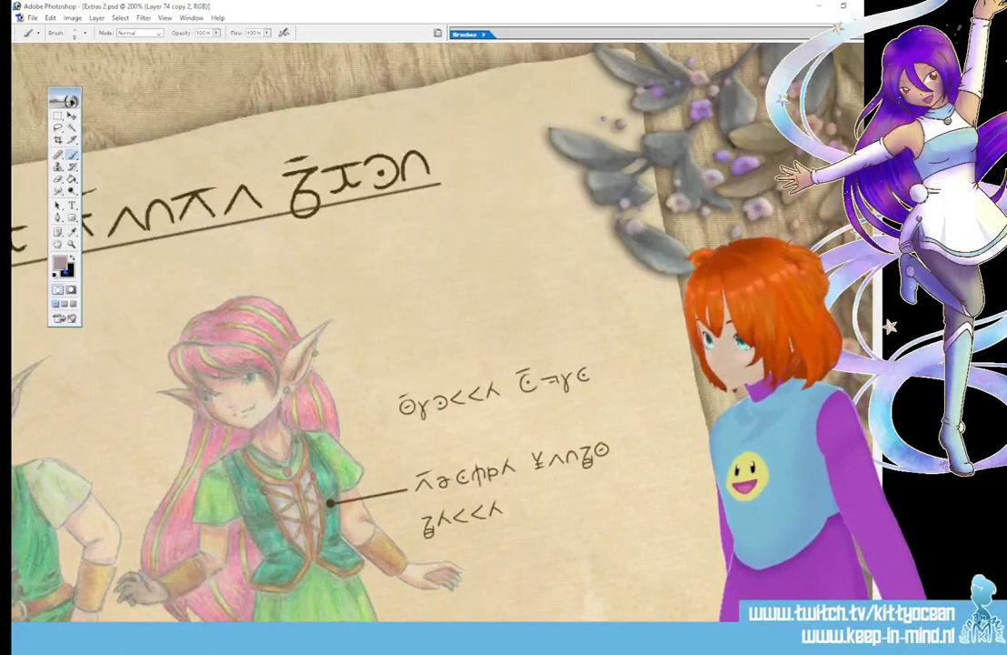
pyautogui.moveTo(403, 366); pyautogui.dragTo(403, 436)
pyautogui.click(479, 353)
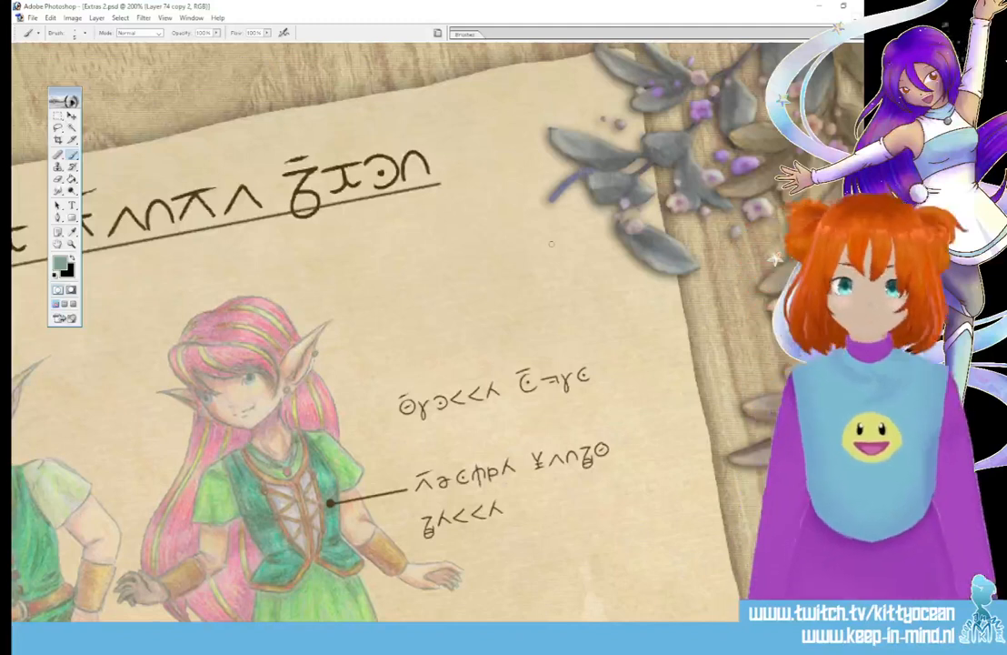
# Step: Redo the twig beside the upper right vine's outer leaves with a 3 px brush and add thin twigs below its lowest blossom
pyautogui.click(470, 35)
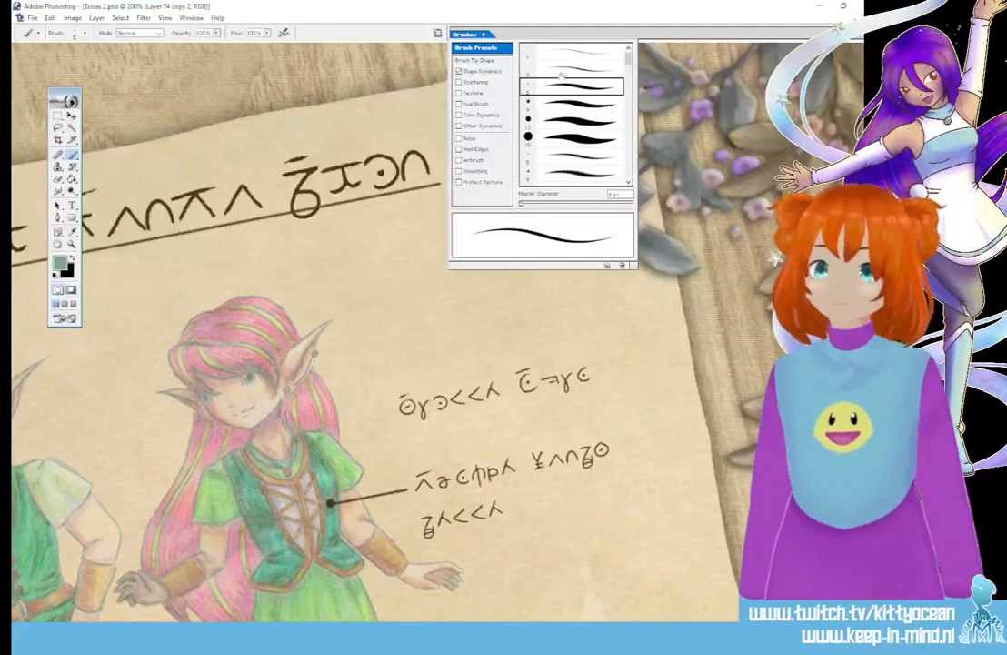
pyautogui.click(569, 68)
pyautogui.click(602, 22)
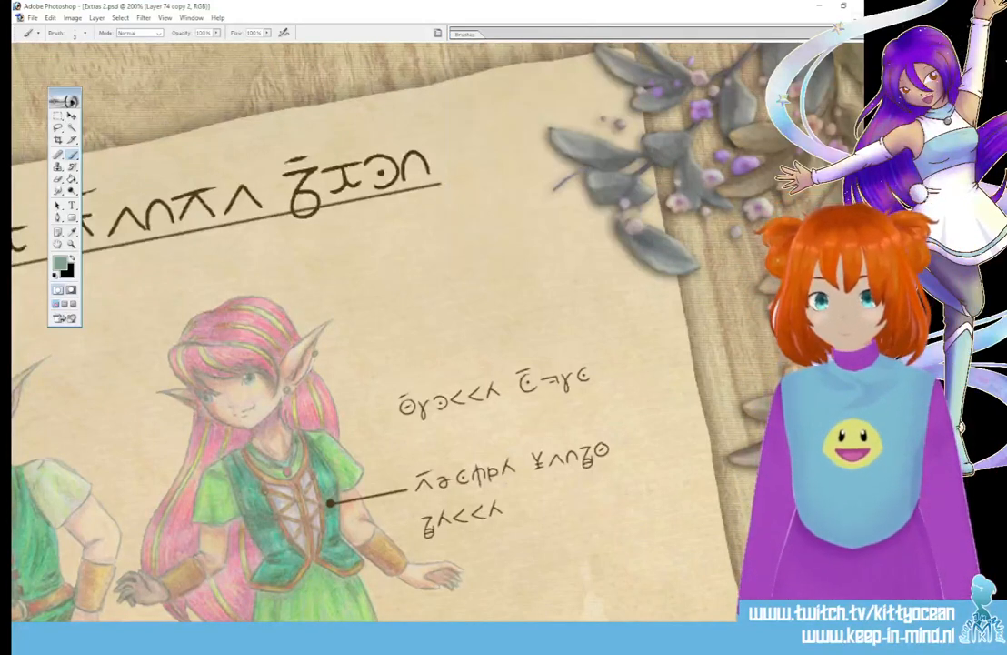
pyautogui.moveTo(573, 173); pyautogui.dragTo(553, 190)
pyautogui.moveTo(615, 239); pyautogui.dragTo(623, 271)
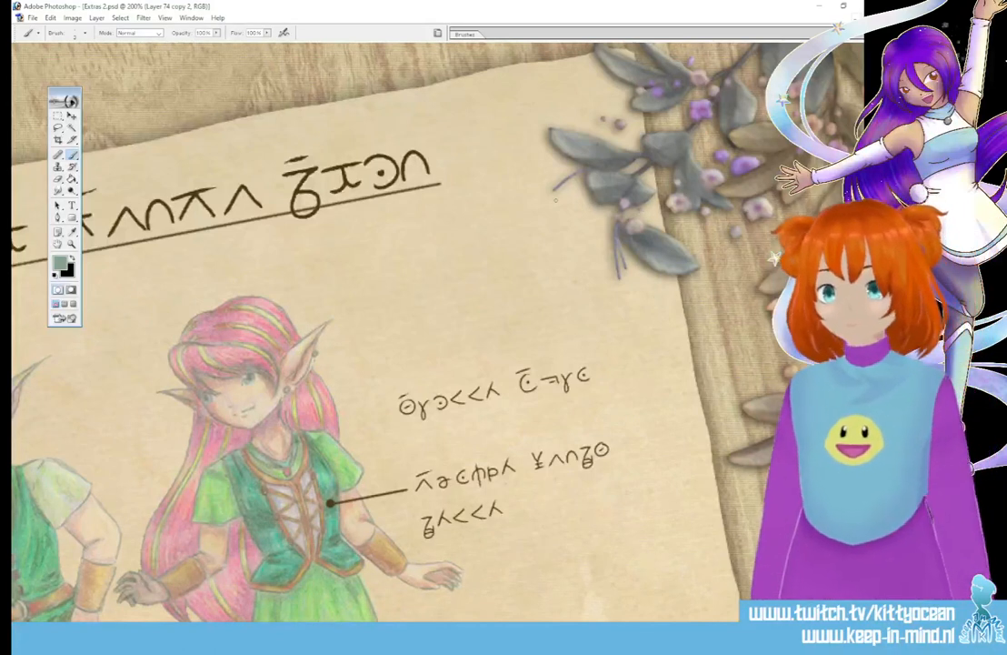
# Step: Change the brush's foreground colour to a pale, muted yellow-green
pyautogui.click(61, 264)
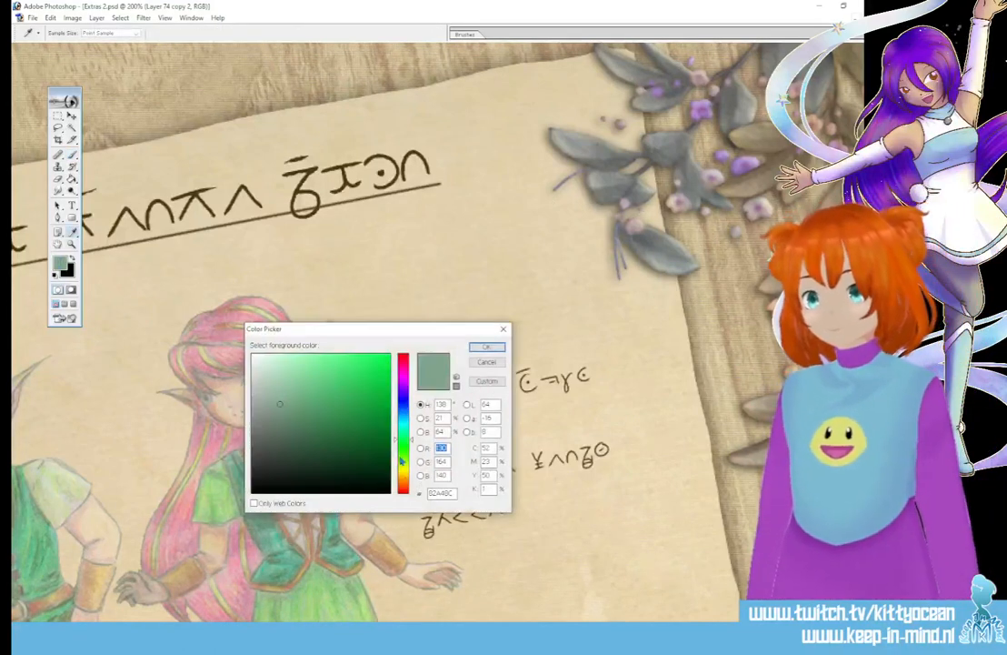
pyautogui.click(401, 467)
pyautogui.click(278, 362)
pyautogui.click(472, 350)
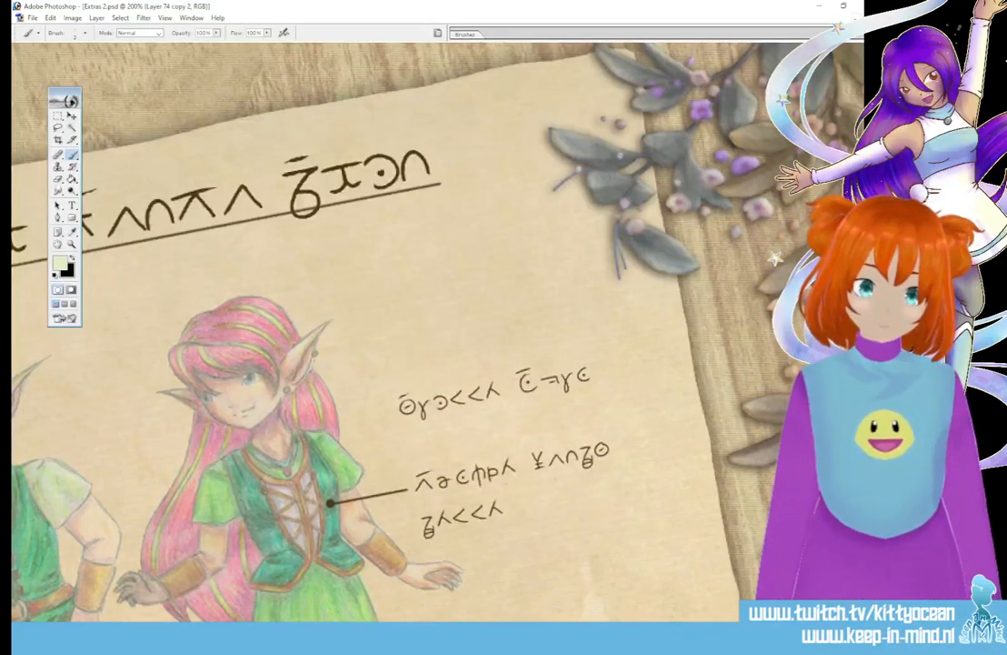
pyautogui.click(60, 264)
pyautogui.click(484, 349)
pyautogui.press('b')
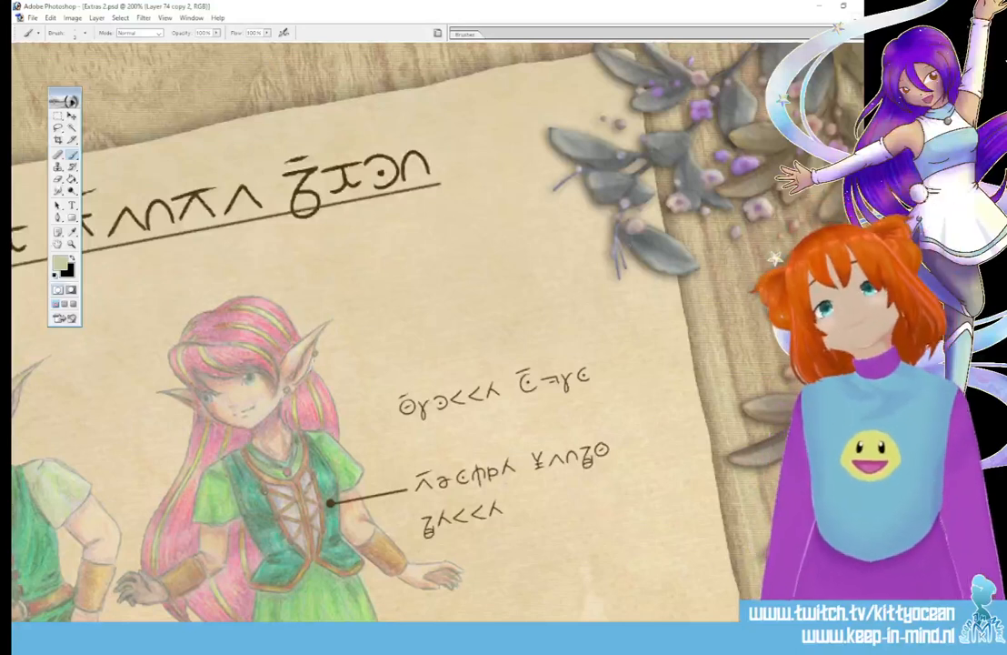
# Step: Trim the tip of the upper right vine's outermost leaf over the parchment with the Eraser
pyautogui.hotkey('ctrl', '-')
pyautogui.hotkey('ctrl', '-')
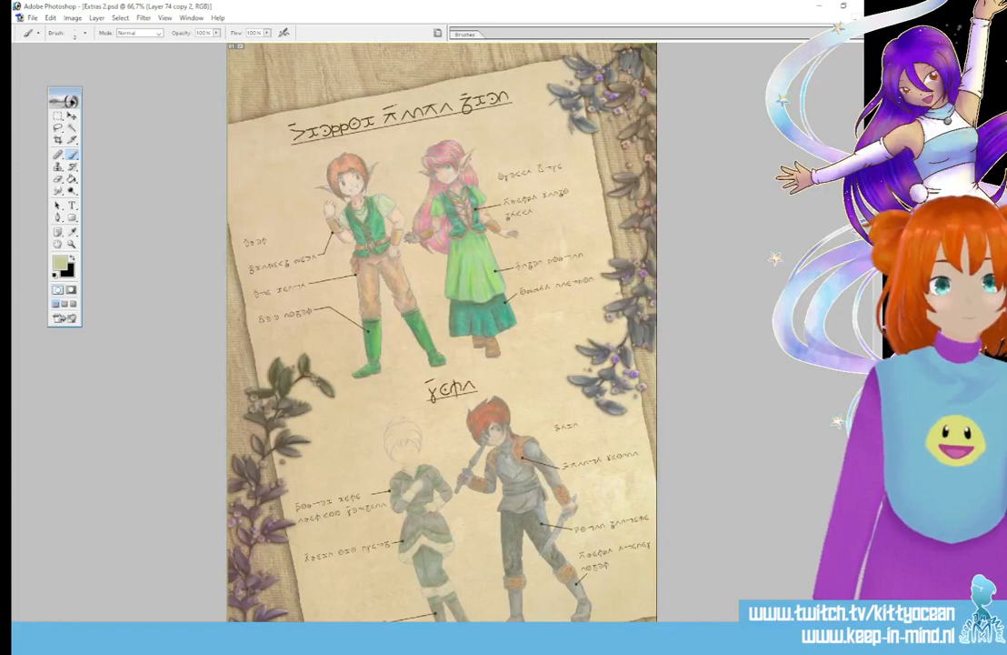
pyautogui.hotkey('ctrl', '-')
pyautogui.hotkey('ctrl', '-')
pyautogui.hotkey('ctrl', '+')
pyautogui.hotkey('ctrl', '+')
pyautogui.hotkey('ctrl', '+')
pyautogui.hotkey('ctrl', '+')
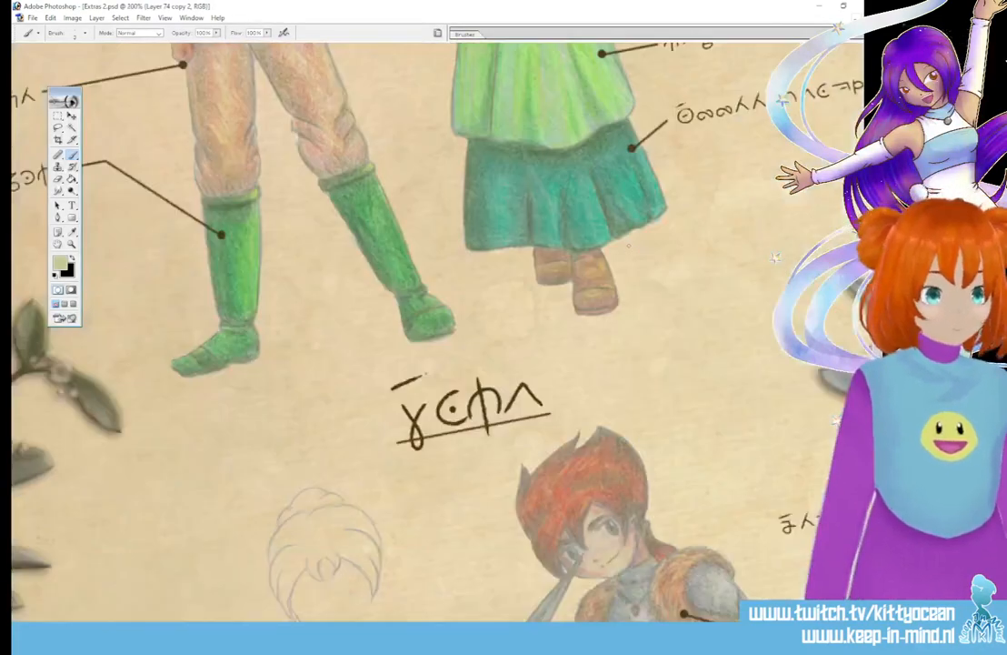
pyautogui.scroll(10, 628, 245)
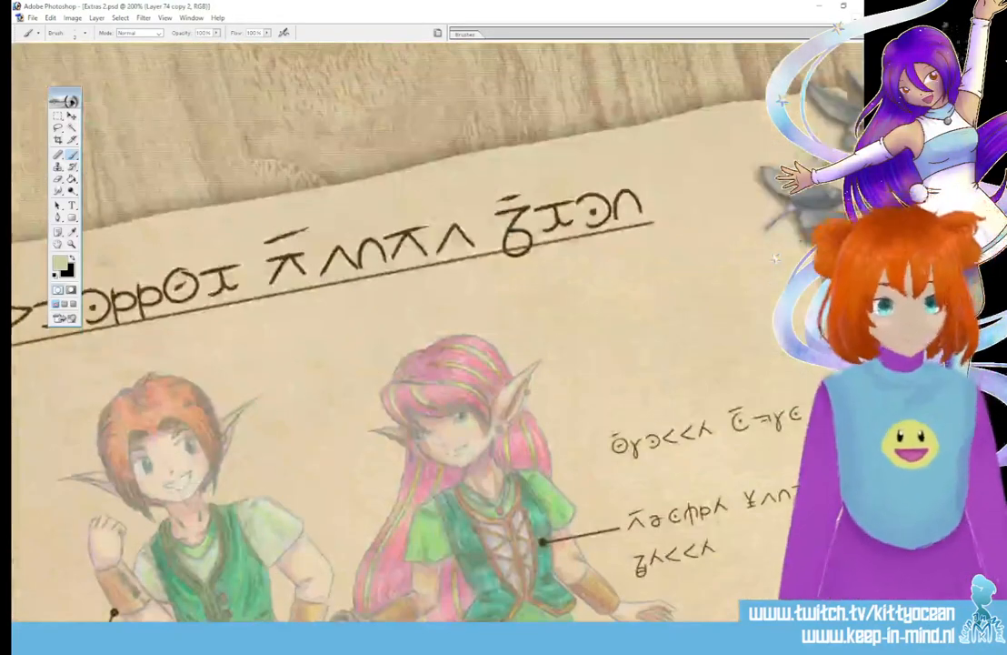
pyautogui.hscroll(5, 773, 258)
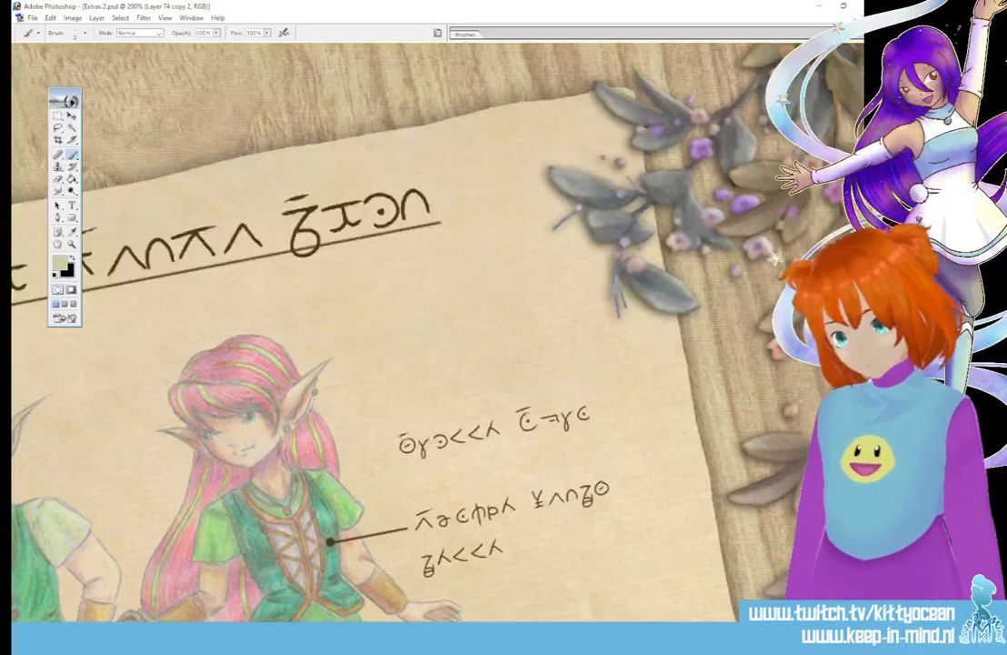
pyautogui.press('e')
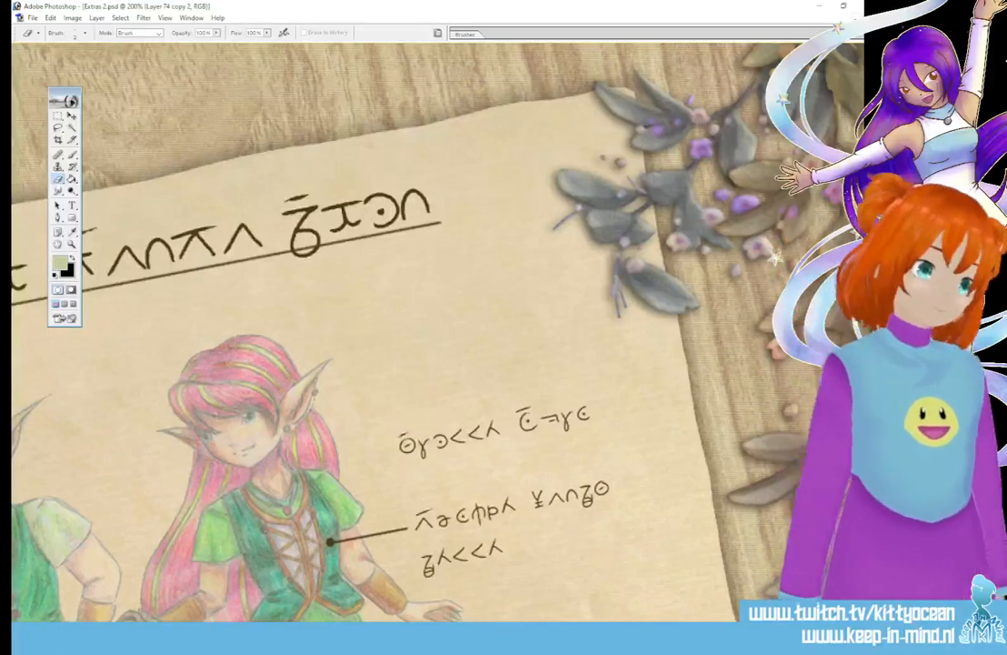
# Step: Duplicate the left dark vine and move the copy down and right over the sheet's lower left area
pyautogui.hotkey('ctrl', '-')
pyautogui.hotkey('ctrl', '-')
pyautogui.hotkey('ctrl', '-')
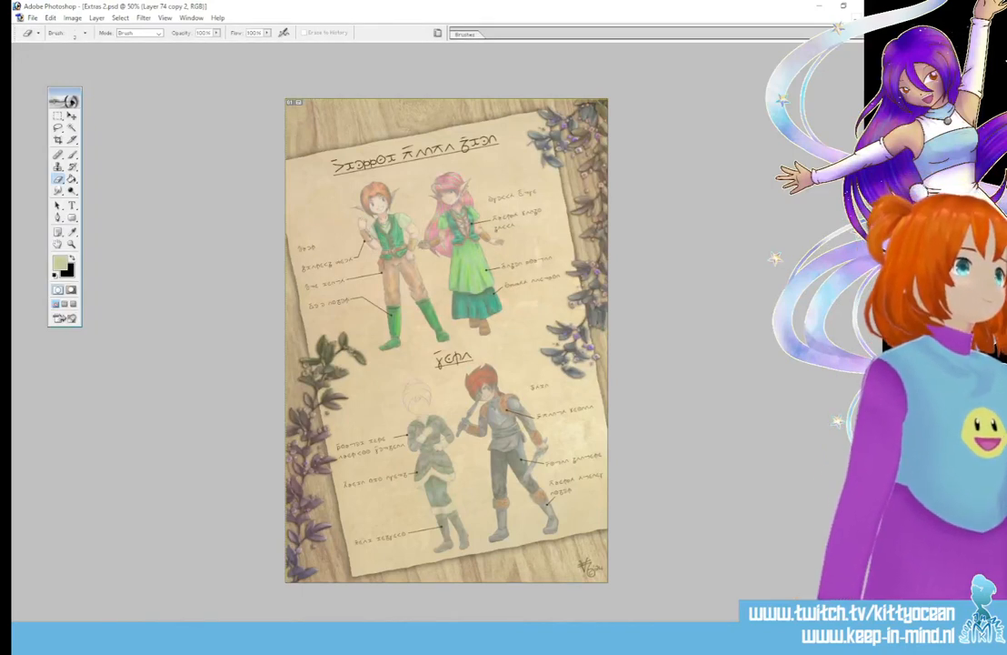
pyautogui.click(351, 205)
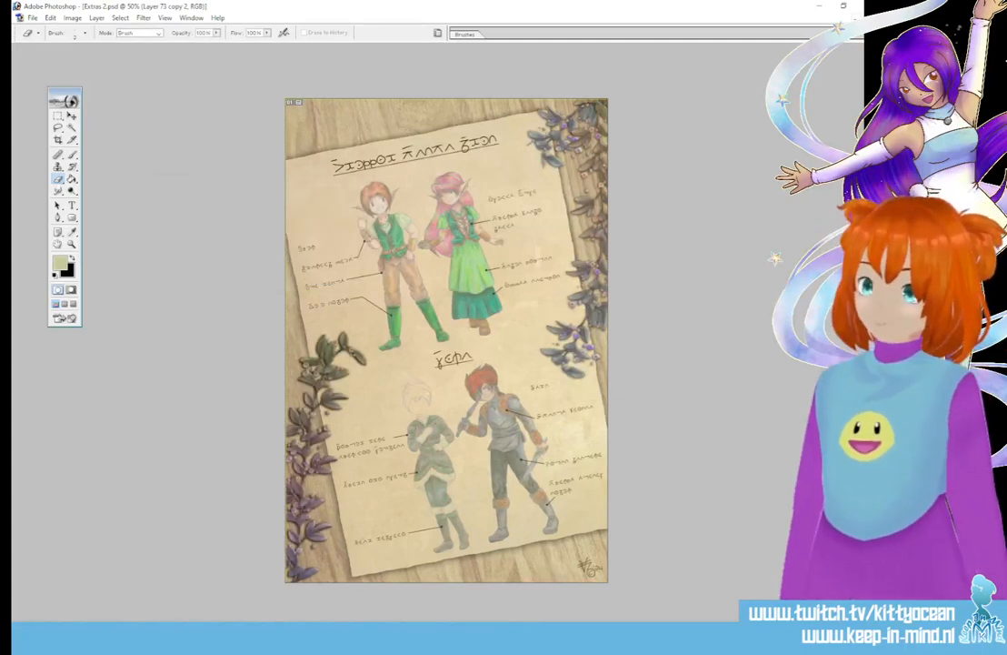
pyautogui.click(71, 115)
pyautogui.moveTo(273, 456); pyautogui.dragTo(309, 545)
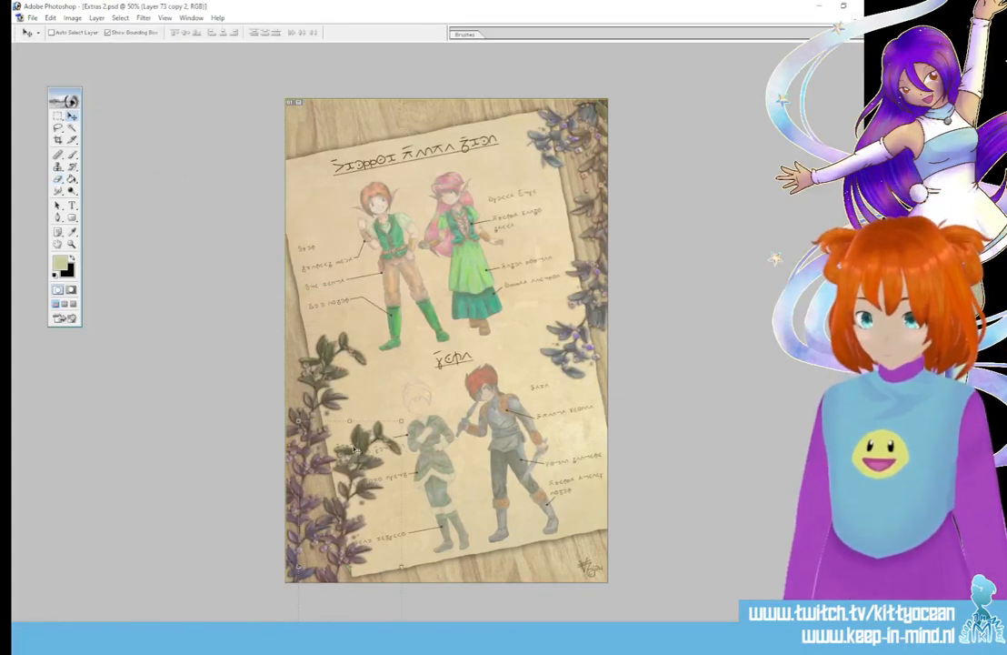
# Step: Rotate the left vine's copy to about -23.7° and place it so only its tip shows at the lower left corner
pyautogui.moveTo(263, 471); pyautogui.dragTo(235, 510)
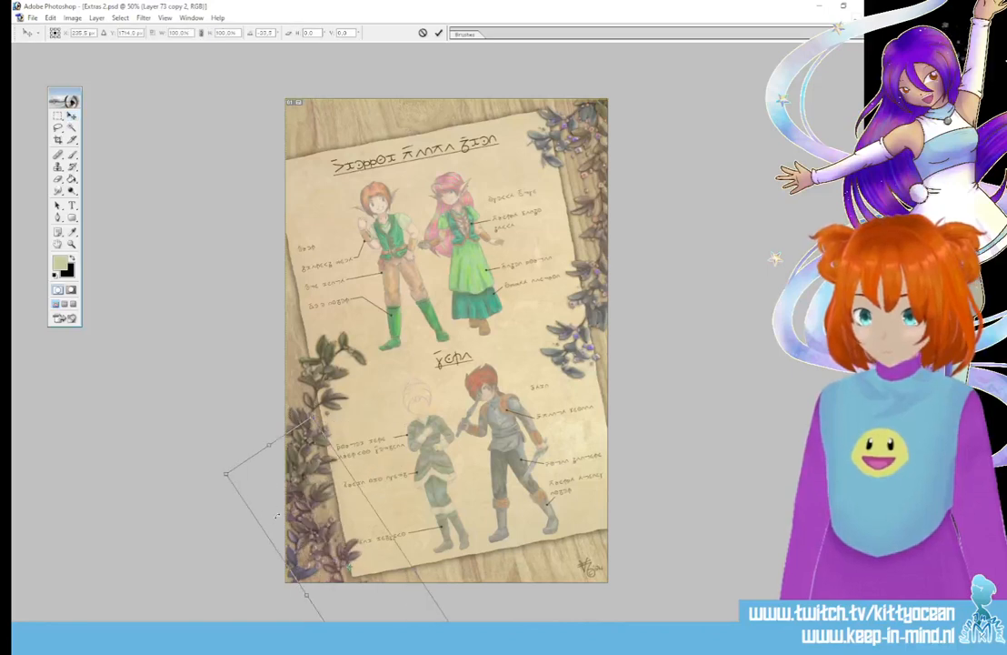
pyautogui.moveTo(325, 534); pyautogui.dragTo(347, 644)
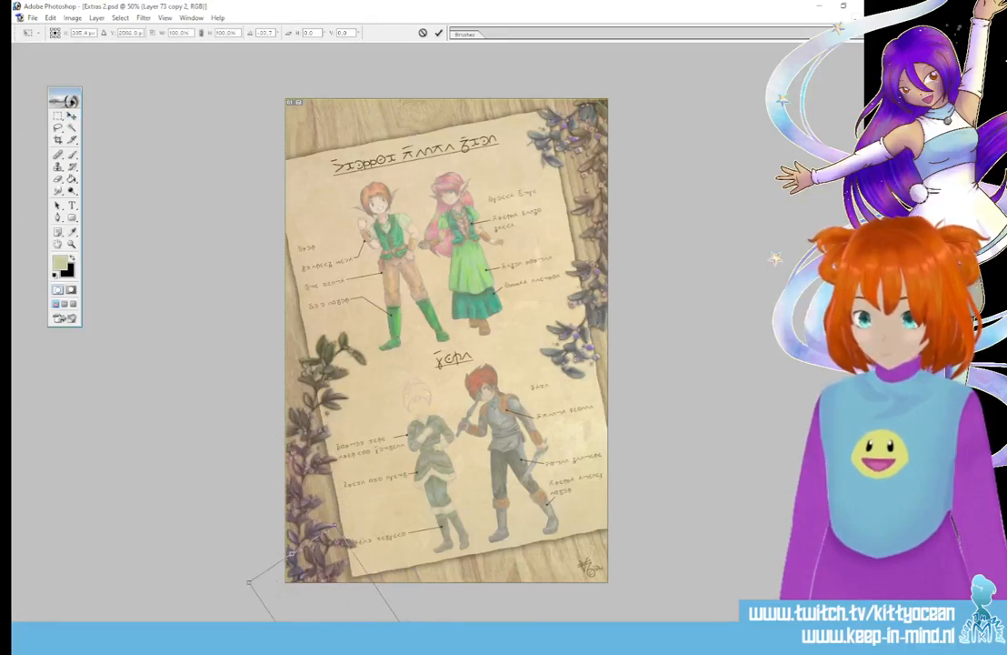
pyautogui.press('Left')
pyautogui.press('Left')
pyautogui.press('Left')
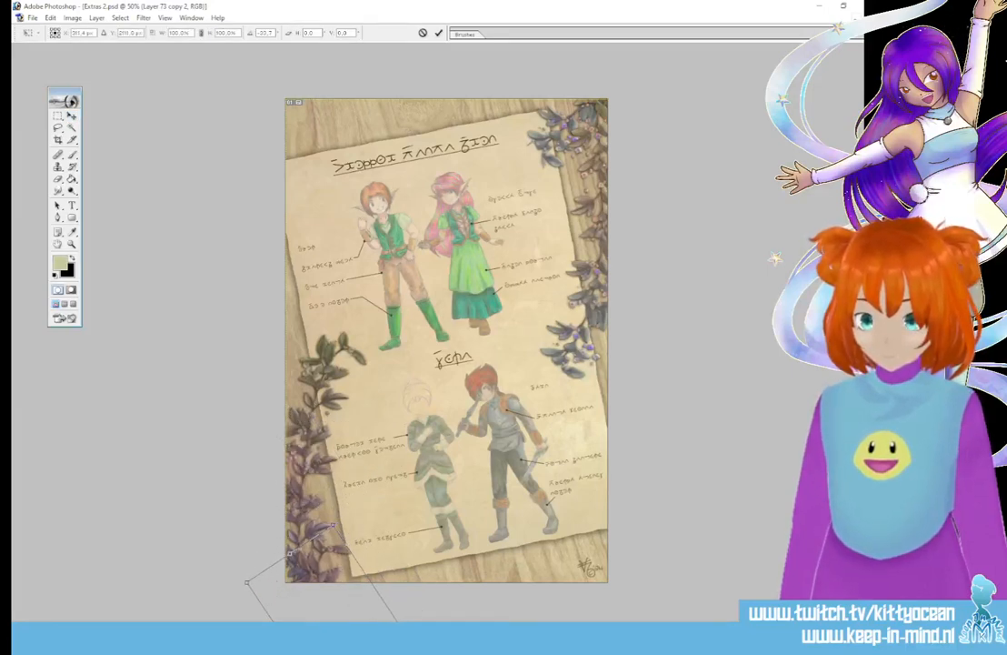
pyautogui.click(438, 33)
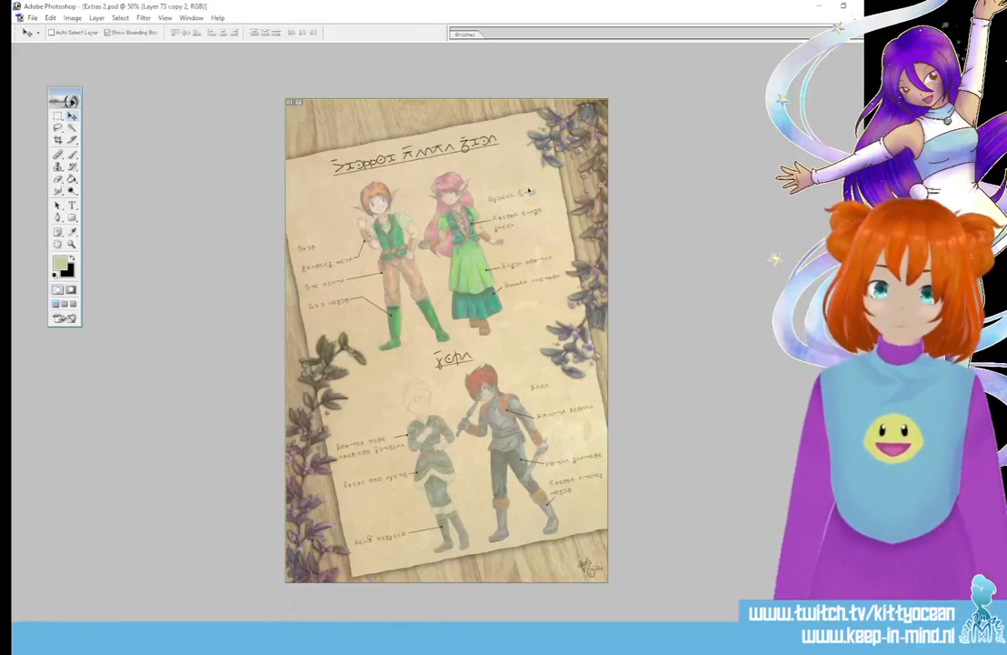
# Step: Ready the Brush with a muted olive green foreground colour for retouching the lower left vine
pyautogui.hotkey('ctrl', 'alt', '0')
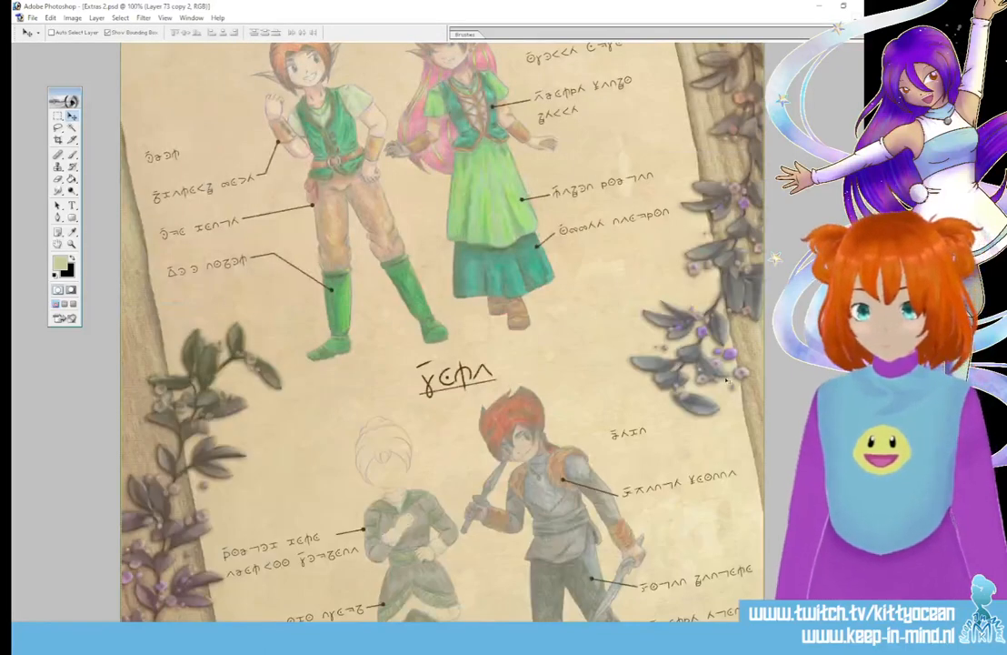
pyautogui.scroll(-5, 551, 529)
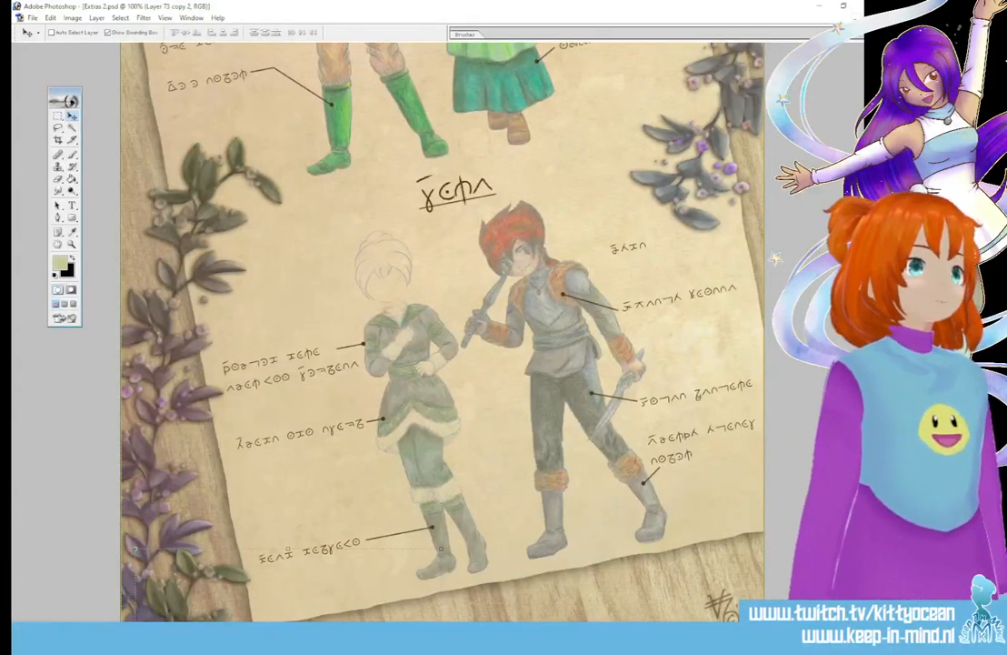
pyautogui.press('b')
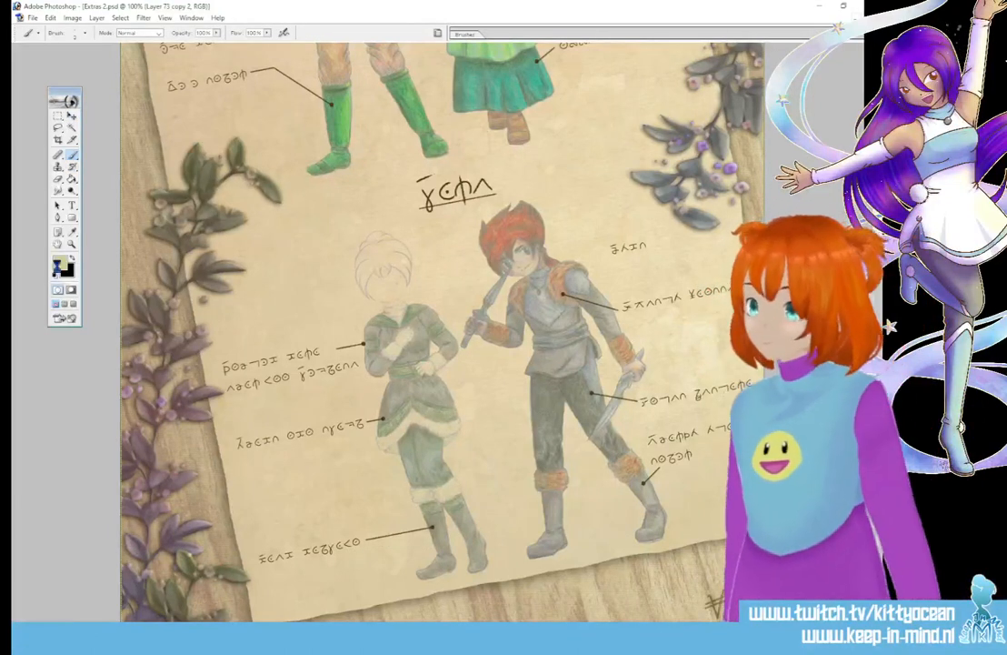
pyautogui.click(61, 263)
pyautogui.click(487, 347)
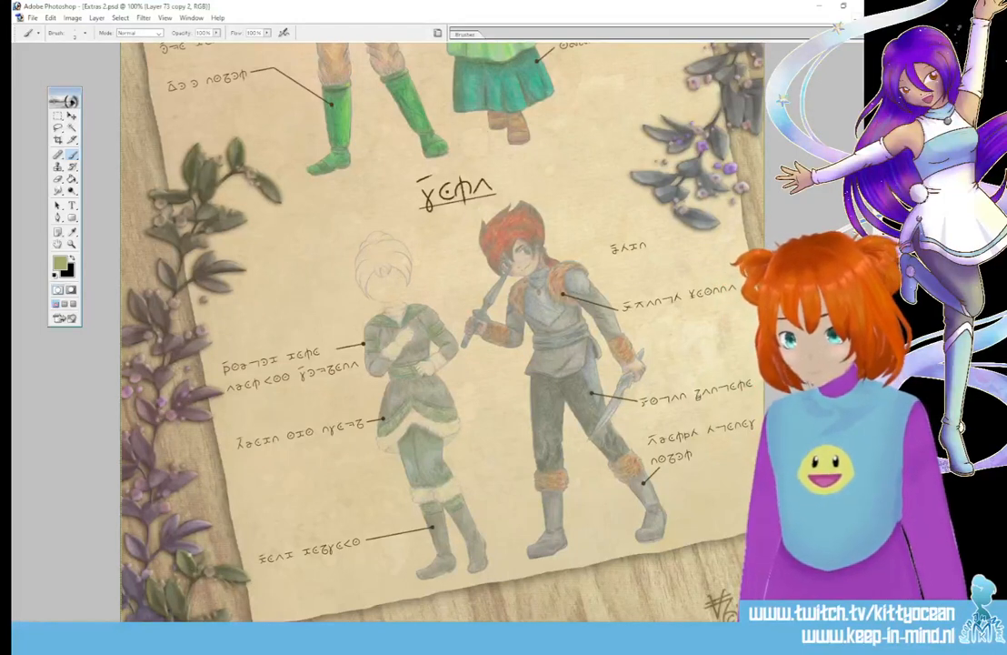
# Step: Trim the tip of the lower left vine's green leaf where it overlaps the parchment edge with the Eraser
pyautogui.hotkey('ctrl', '+')
pyautogui.hotkey('ctrl', '+')
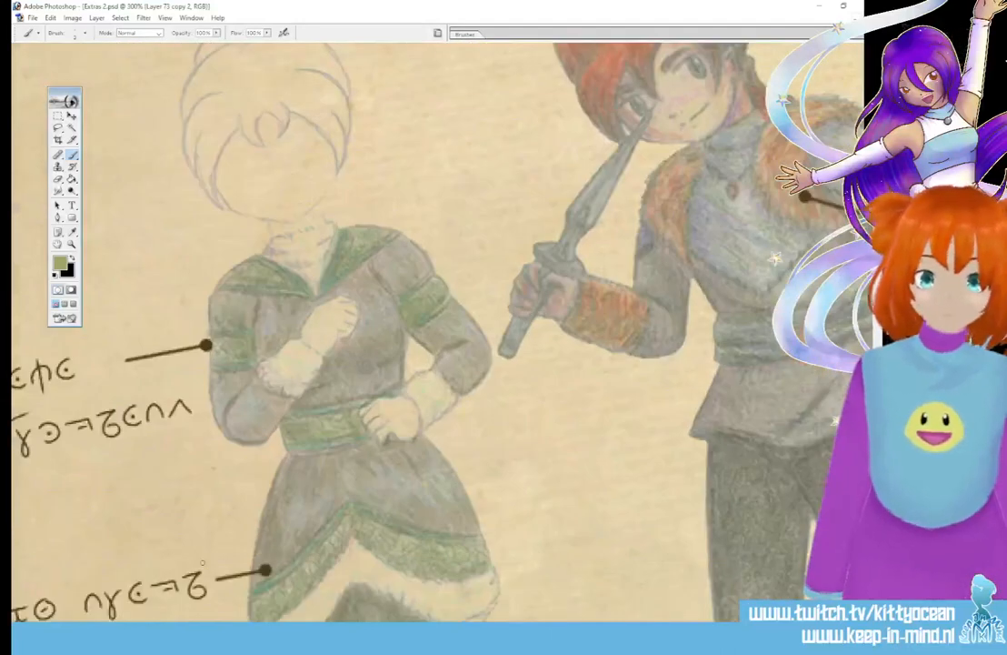
pyautogui.scroll(-7, 202, 563)
pyautogui.hscroll(-2, 413, 304)
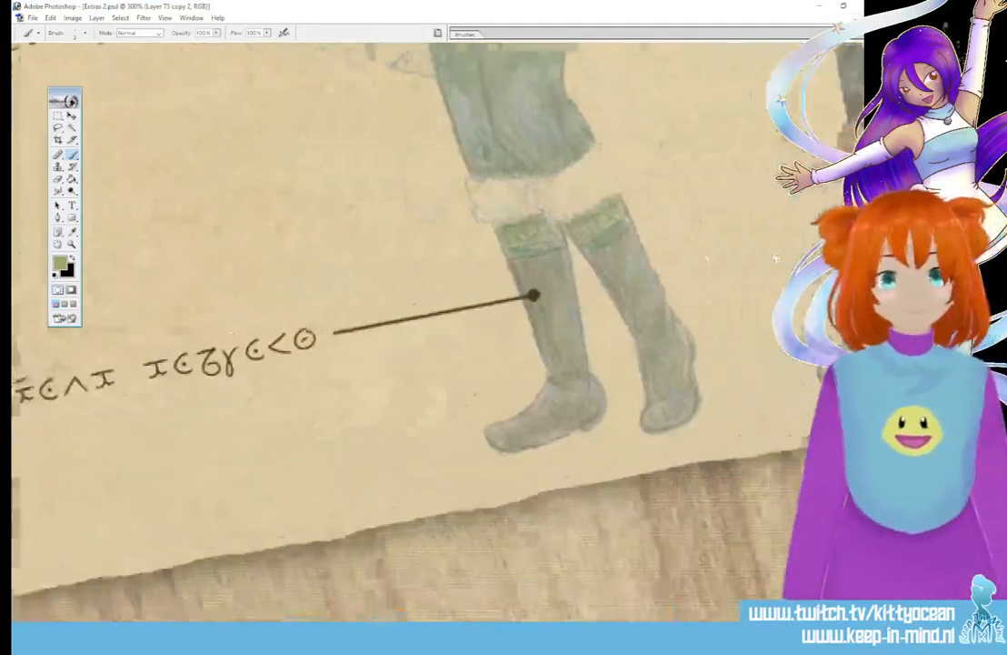
pyautogui.hscroll(-4, 437, 328)
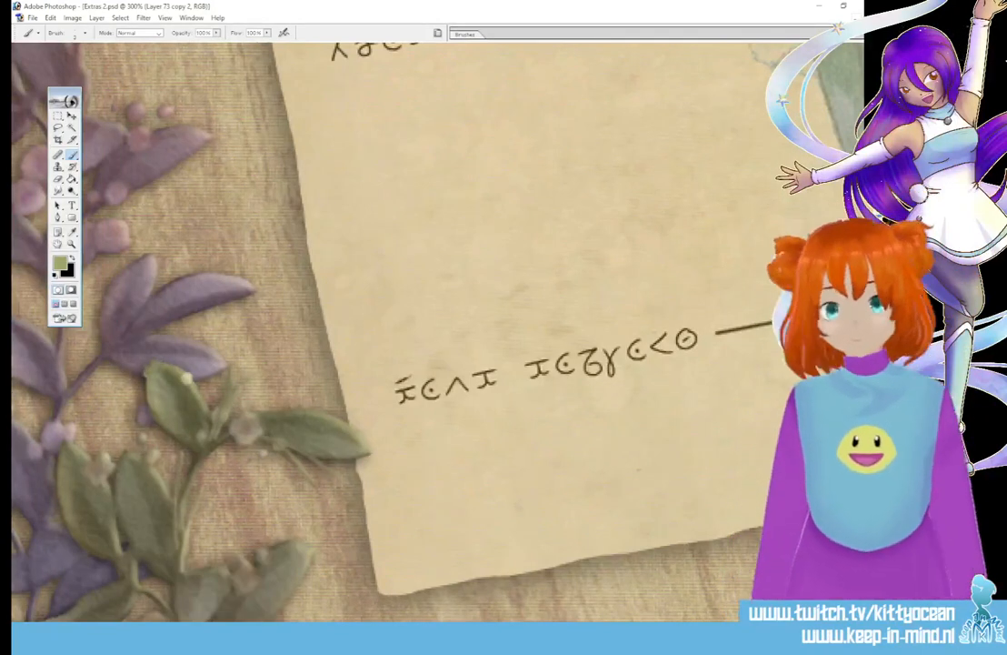
pyautogui.click(59, 179)
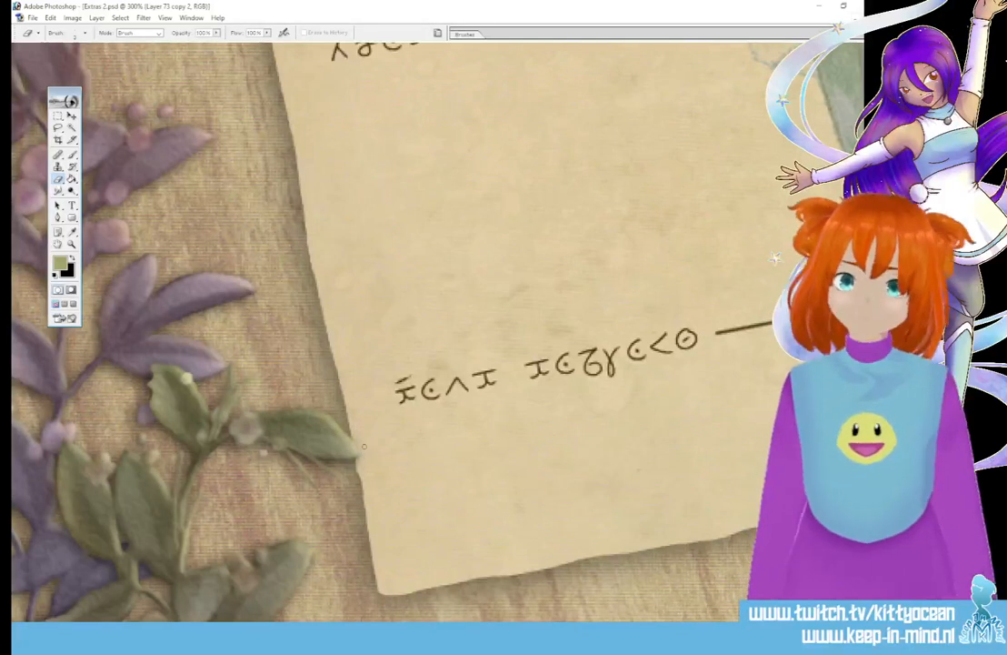
# Step: Dab small berry highlights onto the lower left green vine with the Brush, using pale yellow-green D8DF9A and an even lighter yellow
pyautogui.press('b')
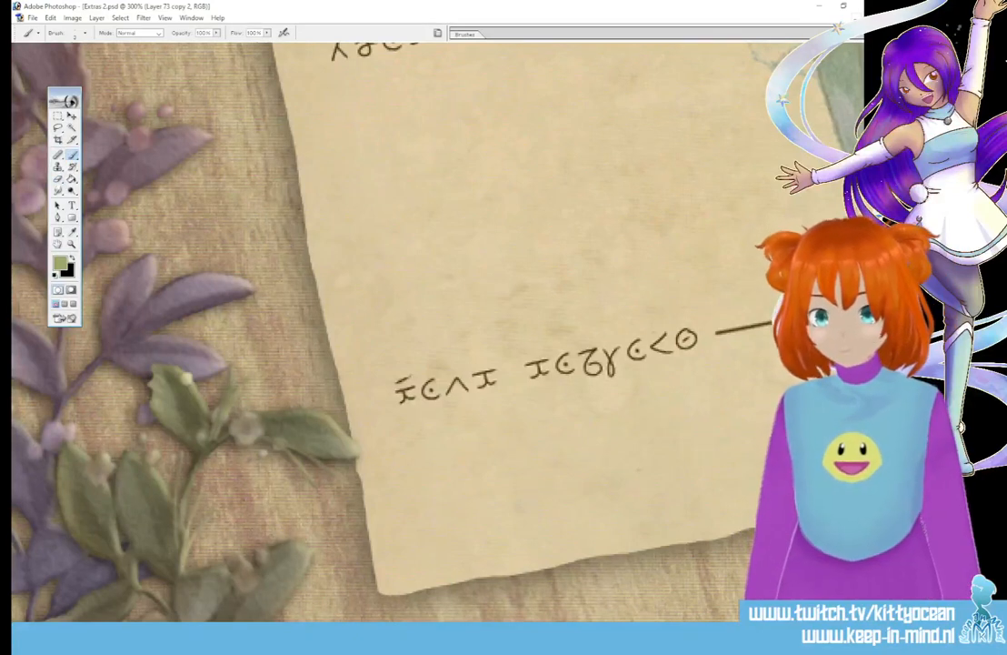
pyautogui.click(60, 263)
pyautogui.click(295, 372)
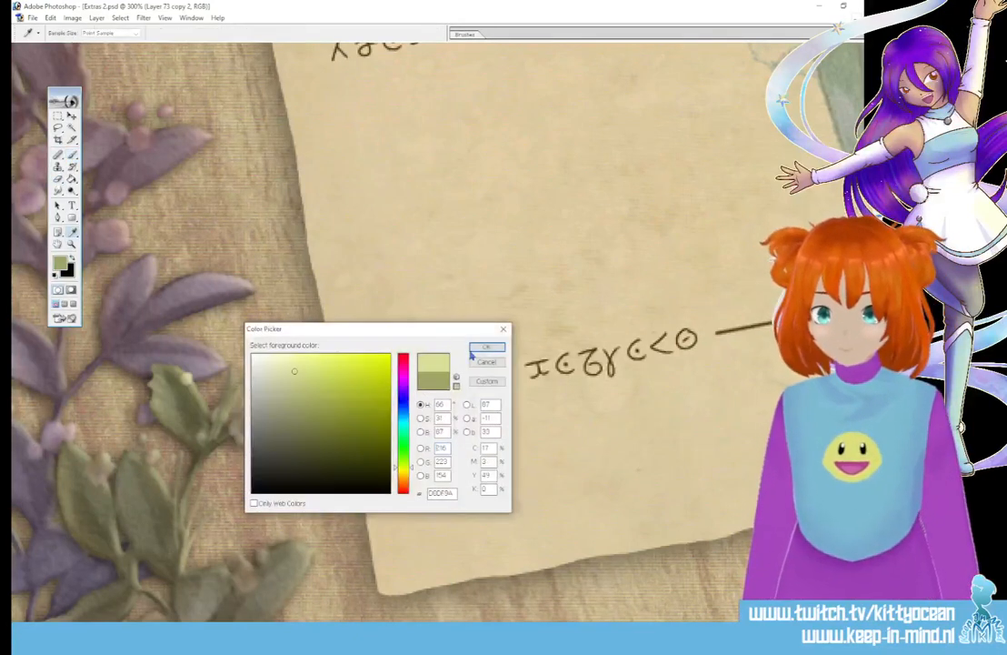
pyautogui.click(477, 348)
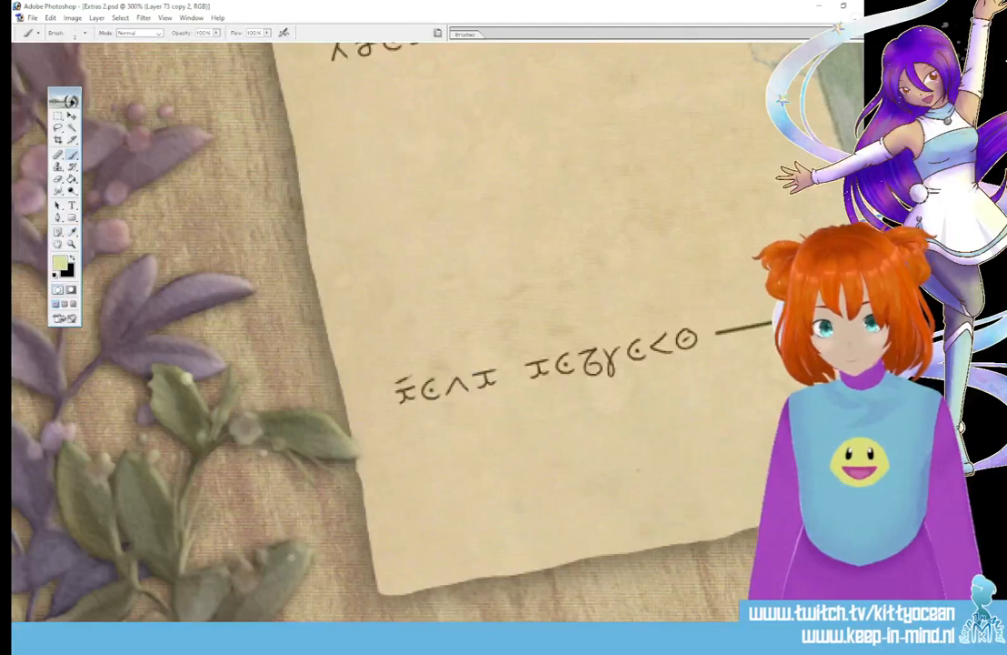
pyautogui.click(60, 263)
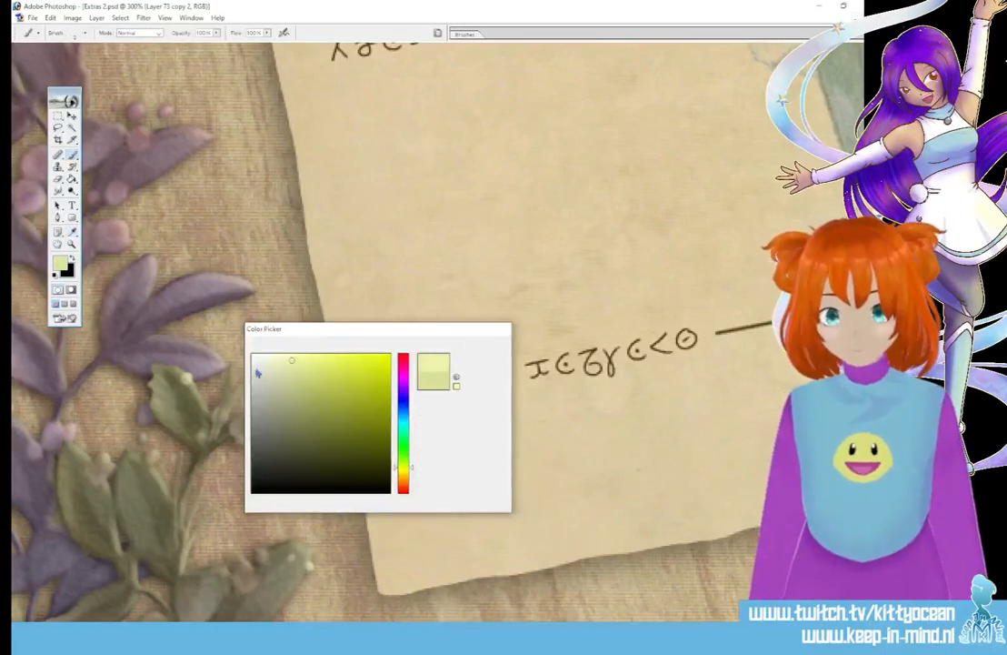
pyautogui.click(488, 347)
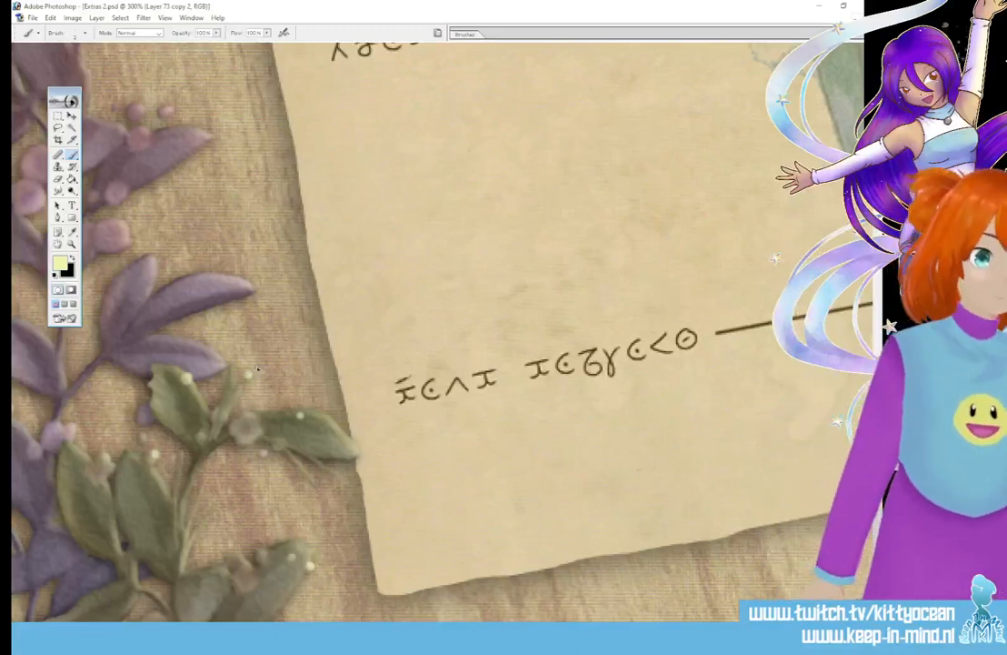
# Step: View the whole sheet in greyscale to check its tonal values, and restore its colours
pyautogui.hotkey('ctrl', '-')
pyautogui.hotkey('ctrl', '-')
pyautogui.hotkey('ctrl', '-')
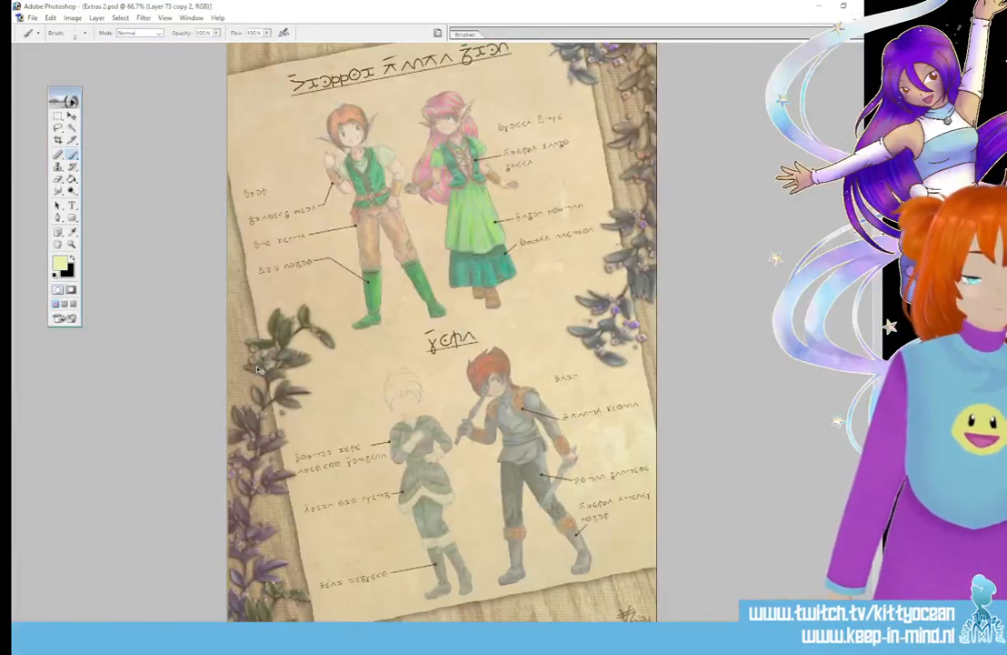
pyautogui.hotkey('ctrl', '-')
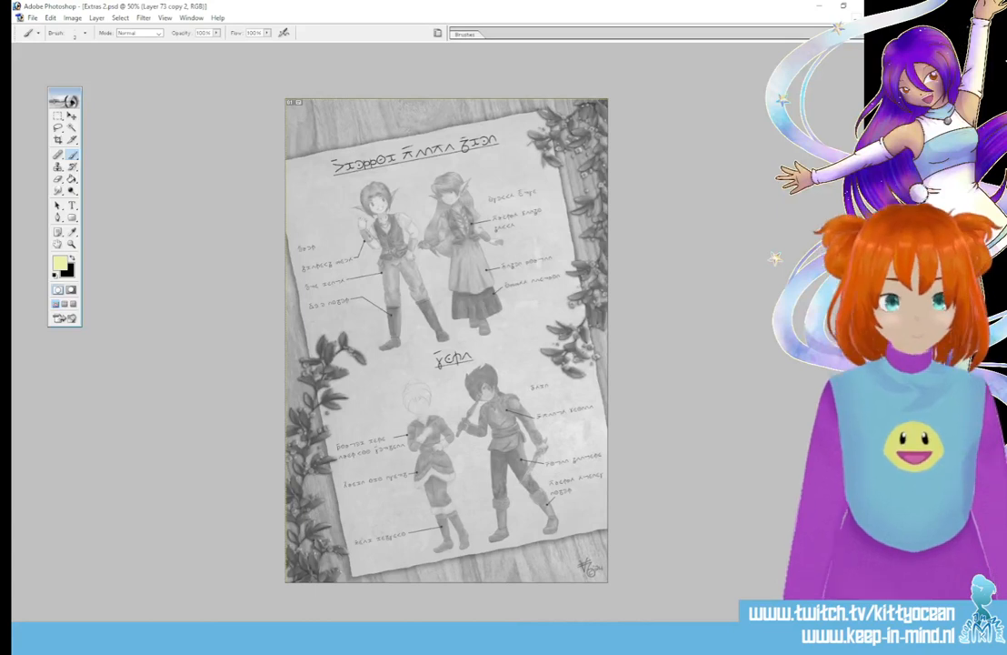
pyautogui.hotkey('ctrl', 'z')
# Step: Save a non-interlaced PNG copy of the sheet as "Extras 2 signed" in the Fin folder
pyautogui.click(33, 17)
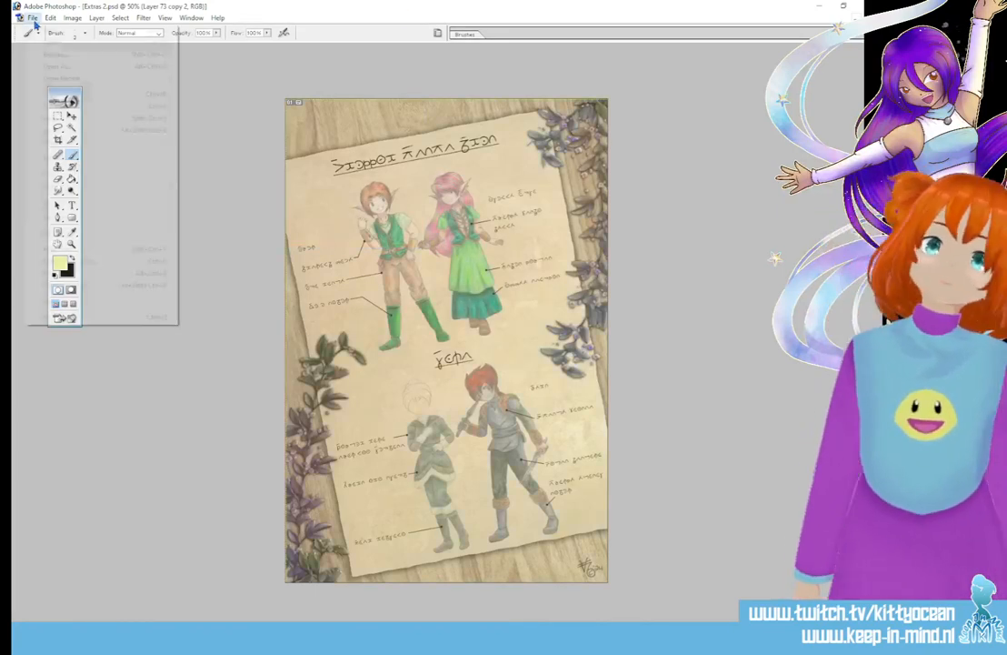
pyautogui.click(62, 117)
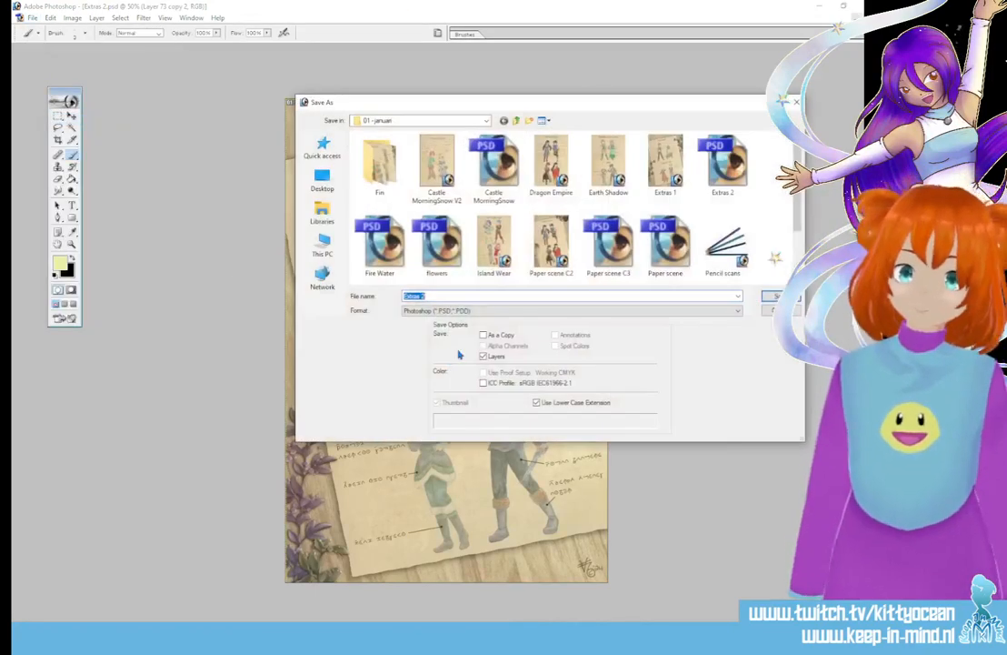
pyautogui.click(459, 310)
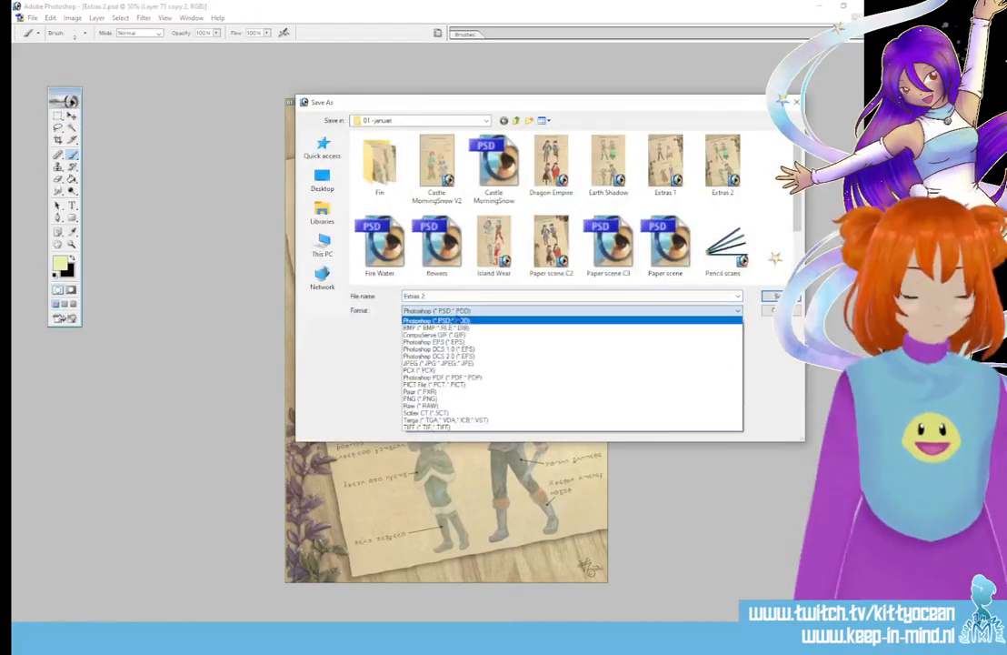
pyautogui.click(428, 398)
pyautogui.doubleClick(379, 164)
pyautogui.click(462, 296)
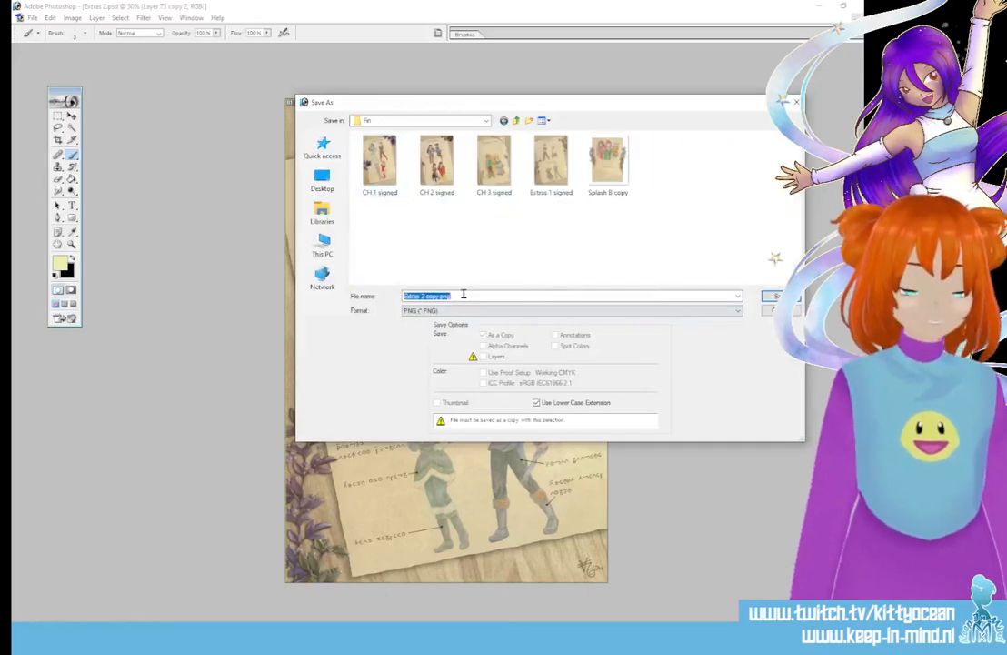
pyautogui.click(427, 296)
pyautogui.moveTo(428, 296); pyautogui.dragTo(521, 310)
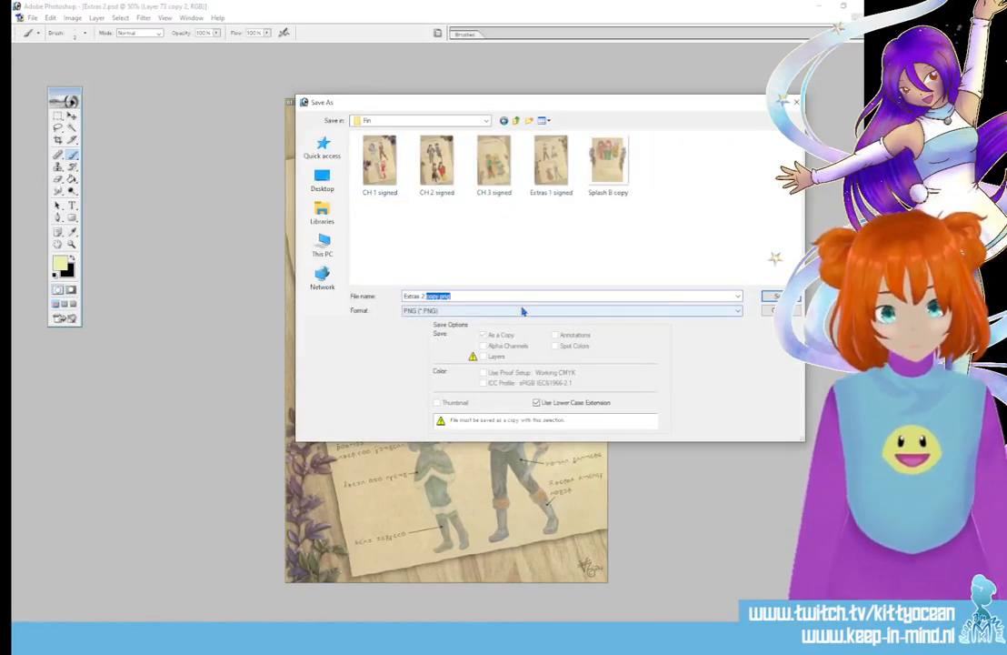
pyautogui.write('signed')
pyautogui.press('Return')
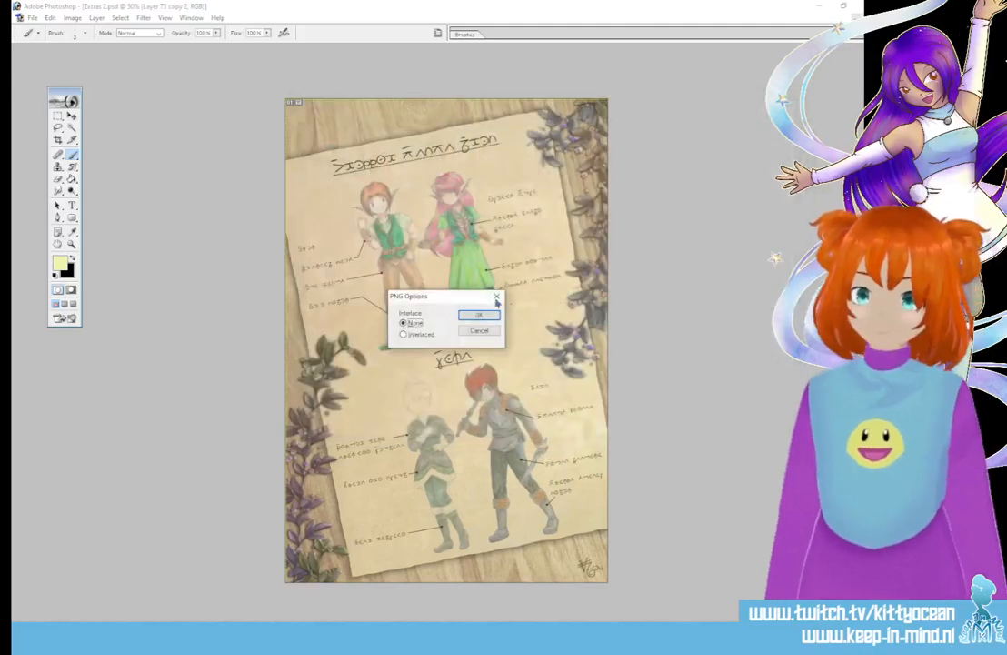
pyautogui.click(479, 314)
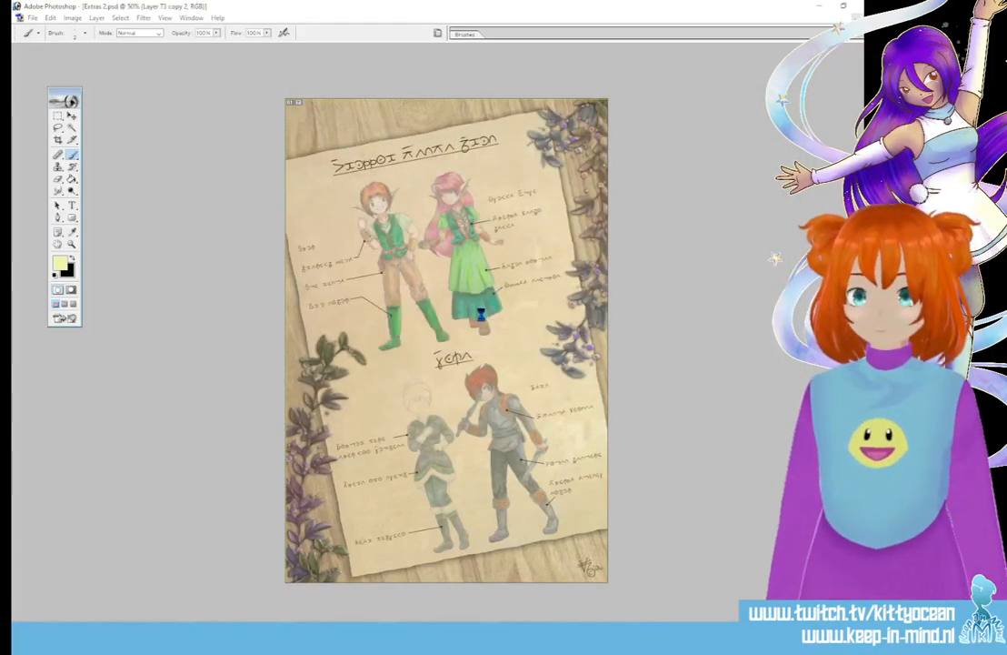